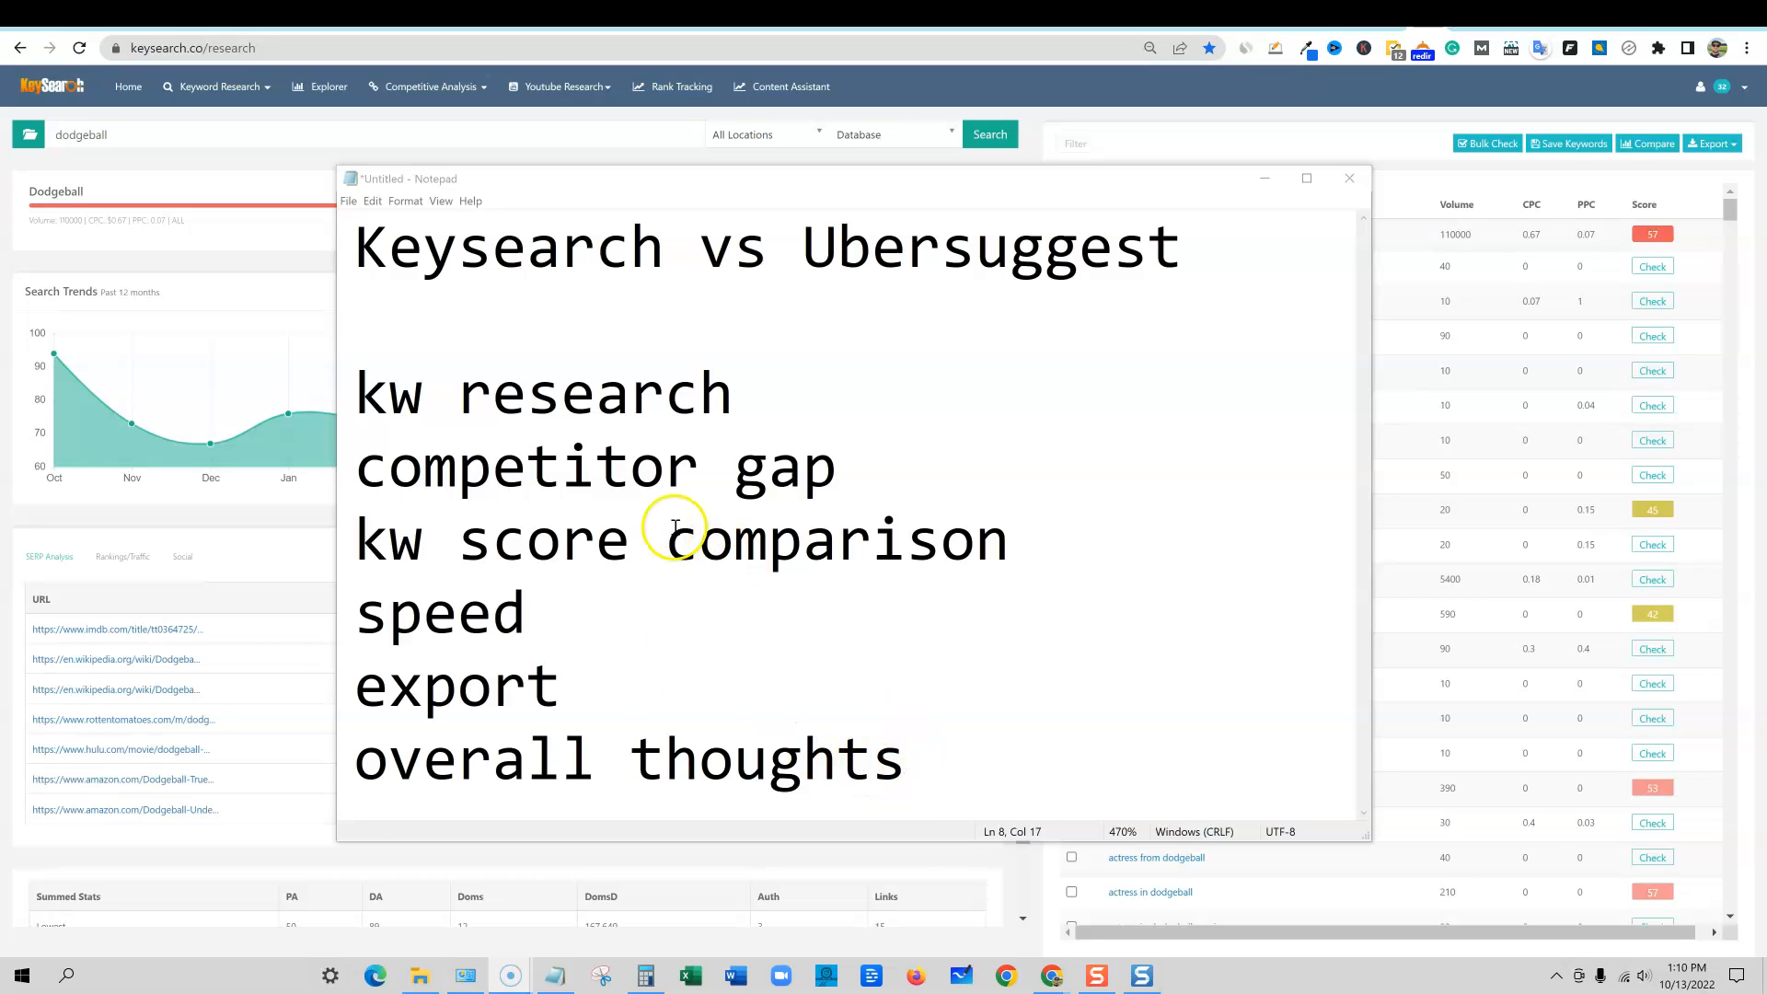
drag(360, 396, 738, 394)
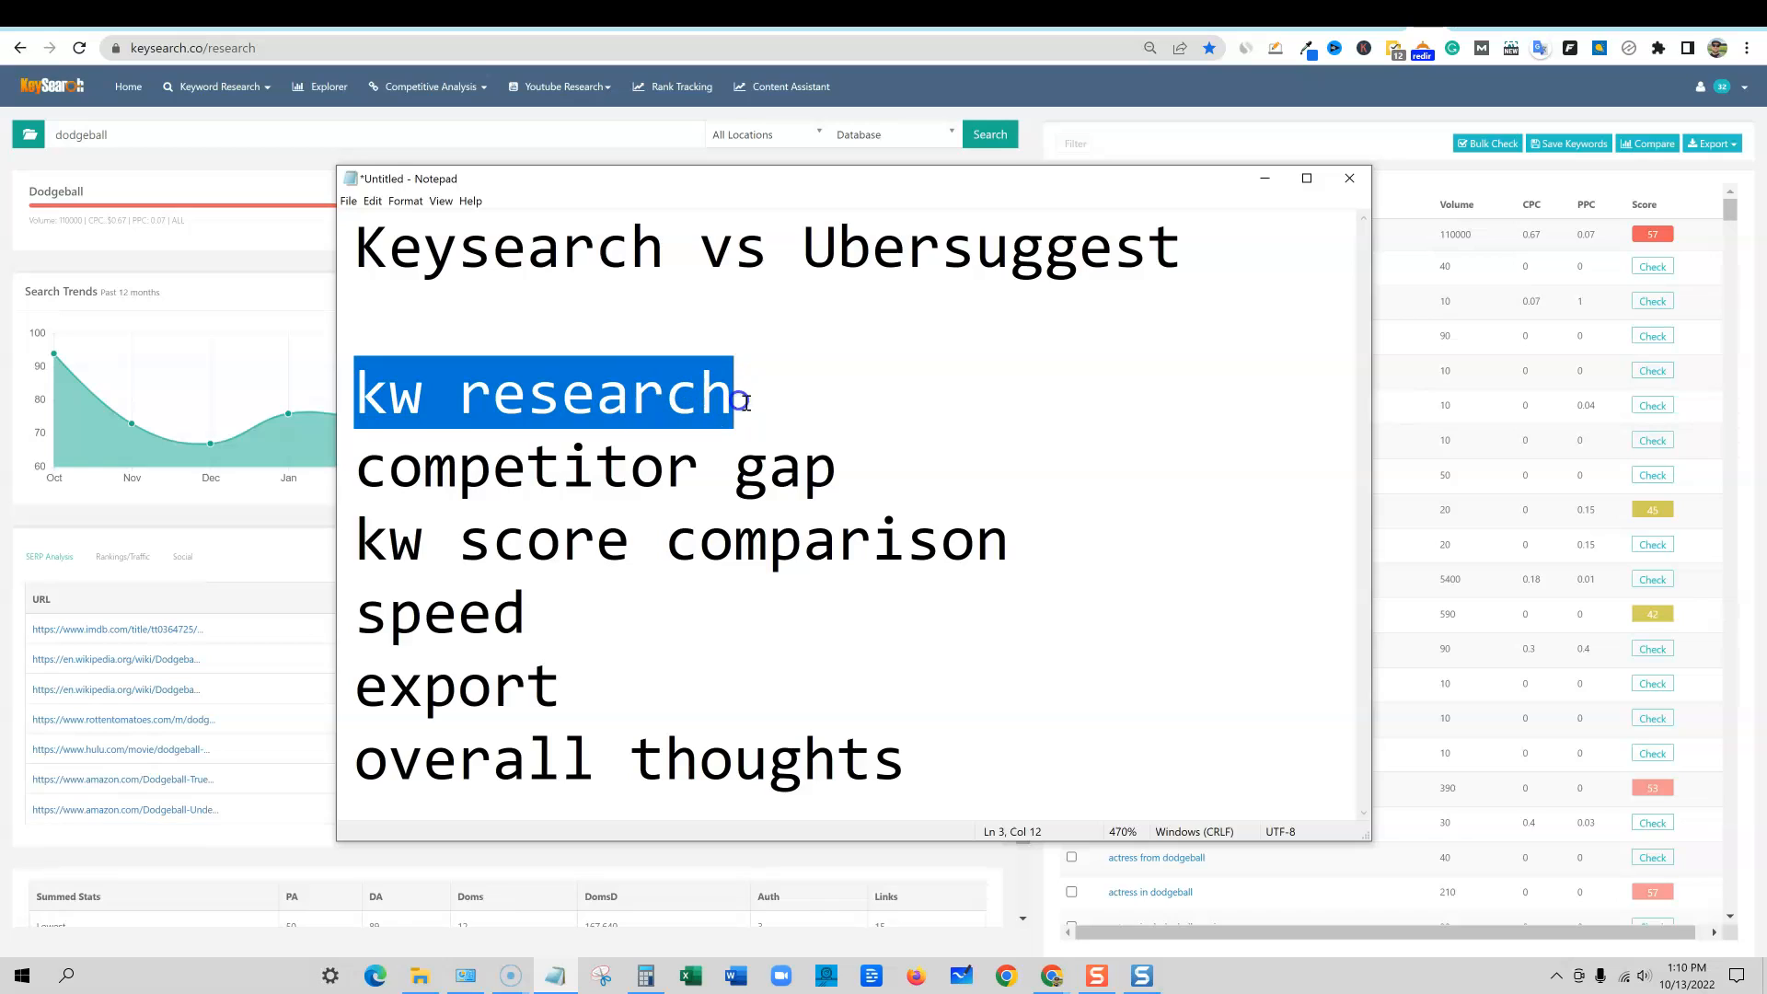
click(810, 399)
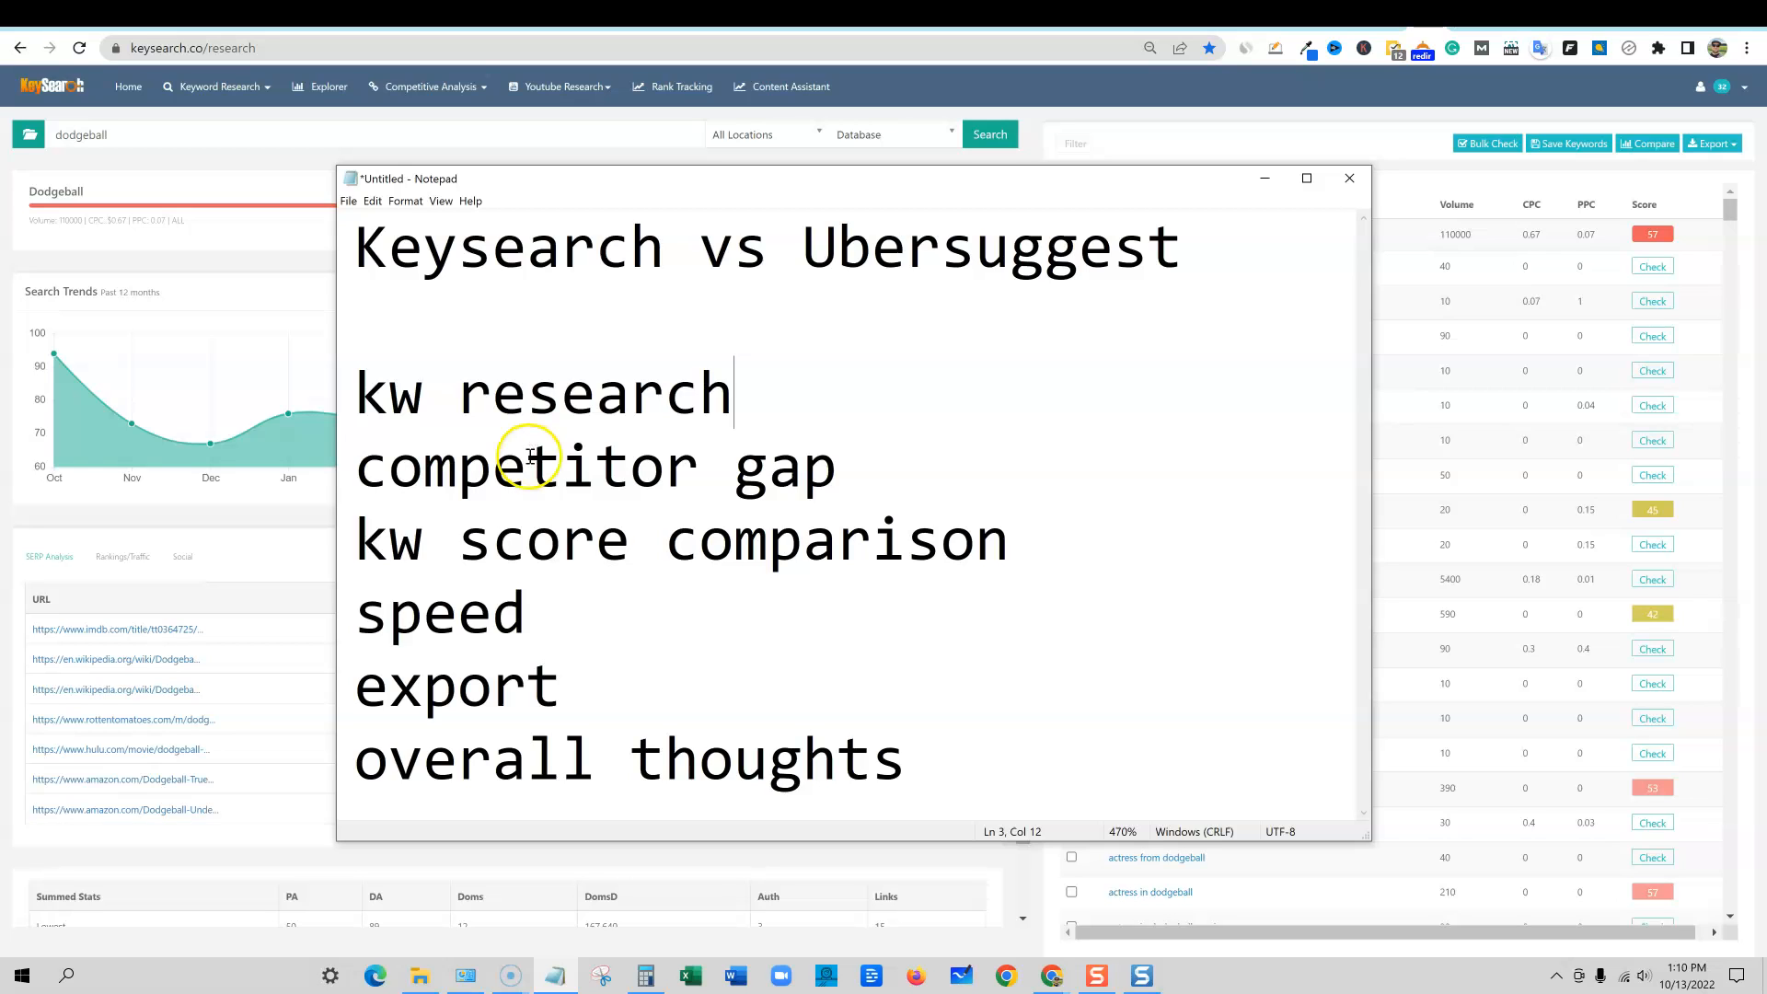
drag(365, 395, 785, 398)
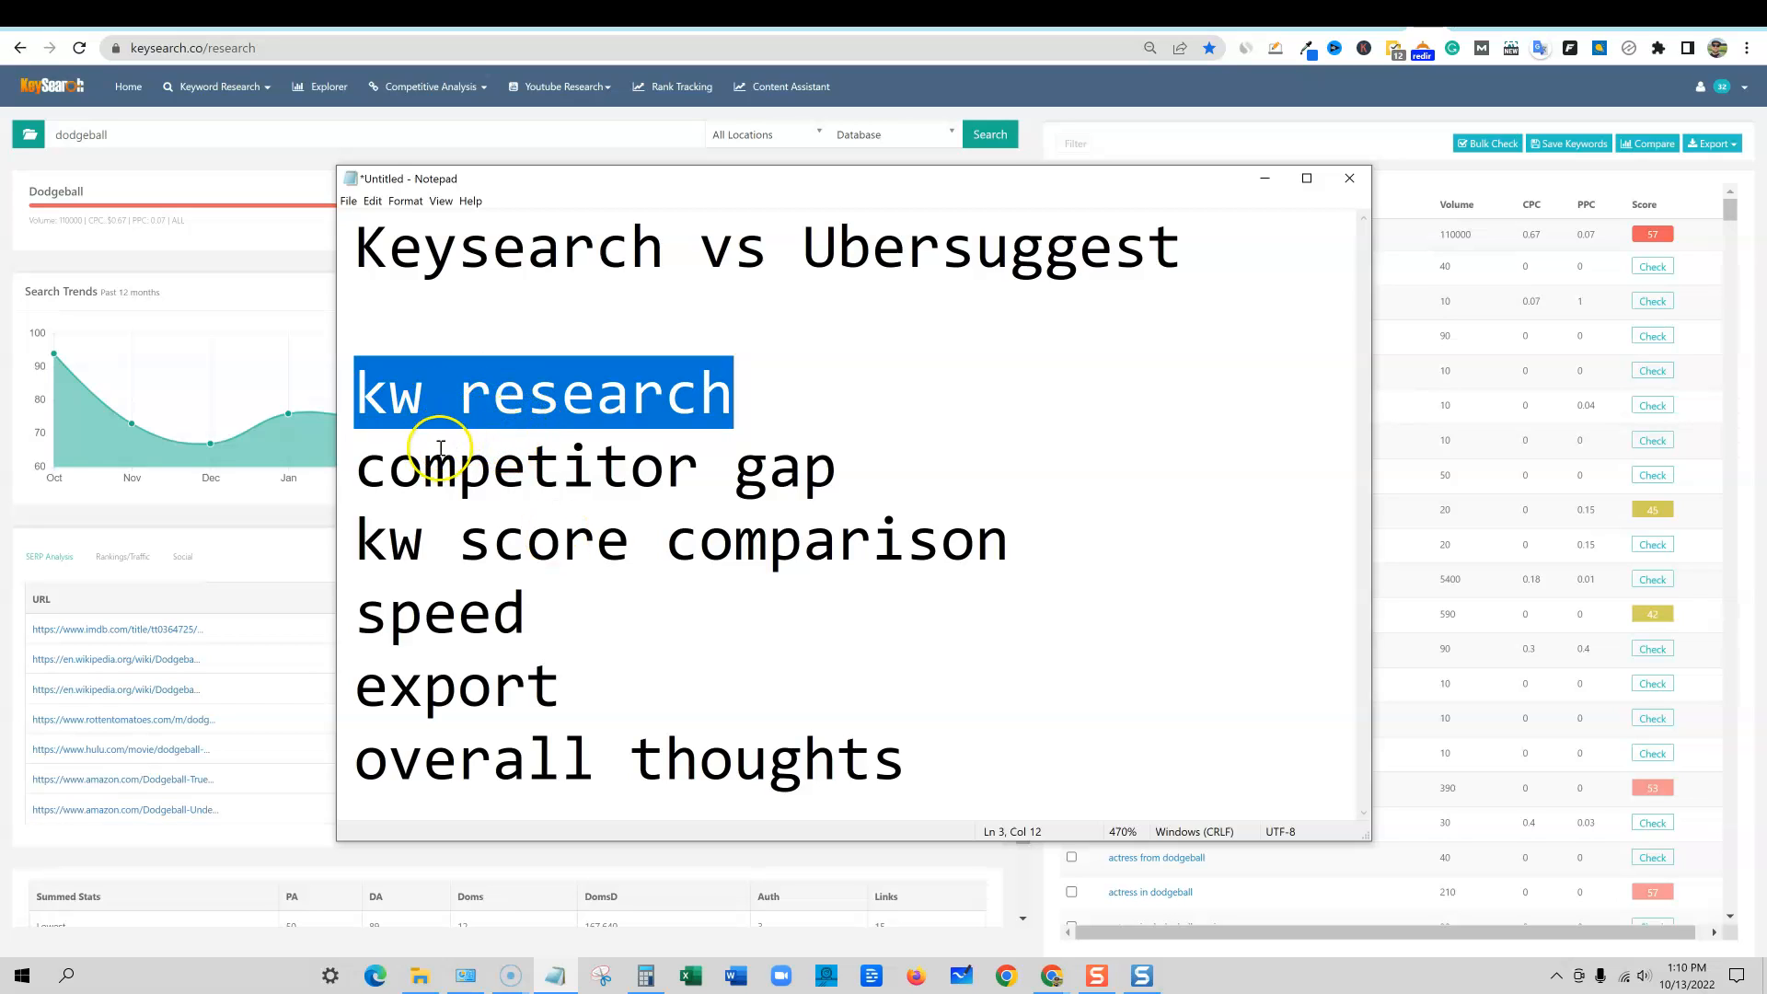
mouse_move(364, 465)
mouse_down()
mouse_move(851, 475)
mouse_move(369, 474)
mouse_up()
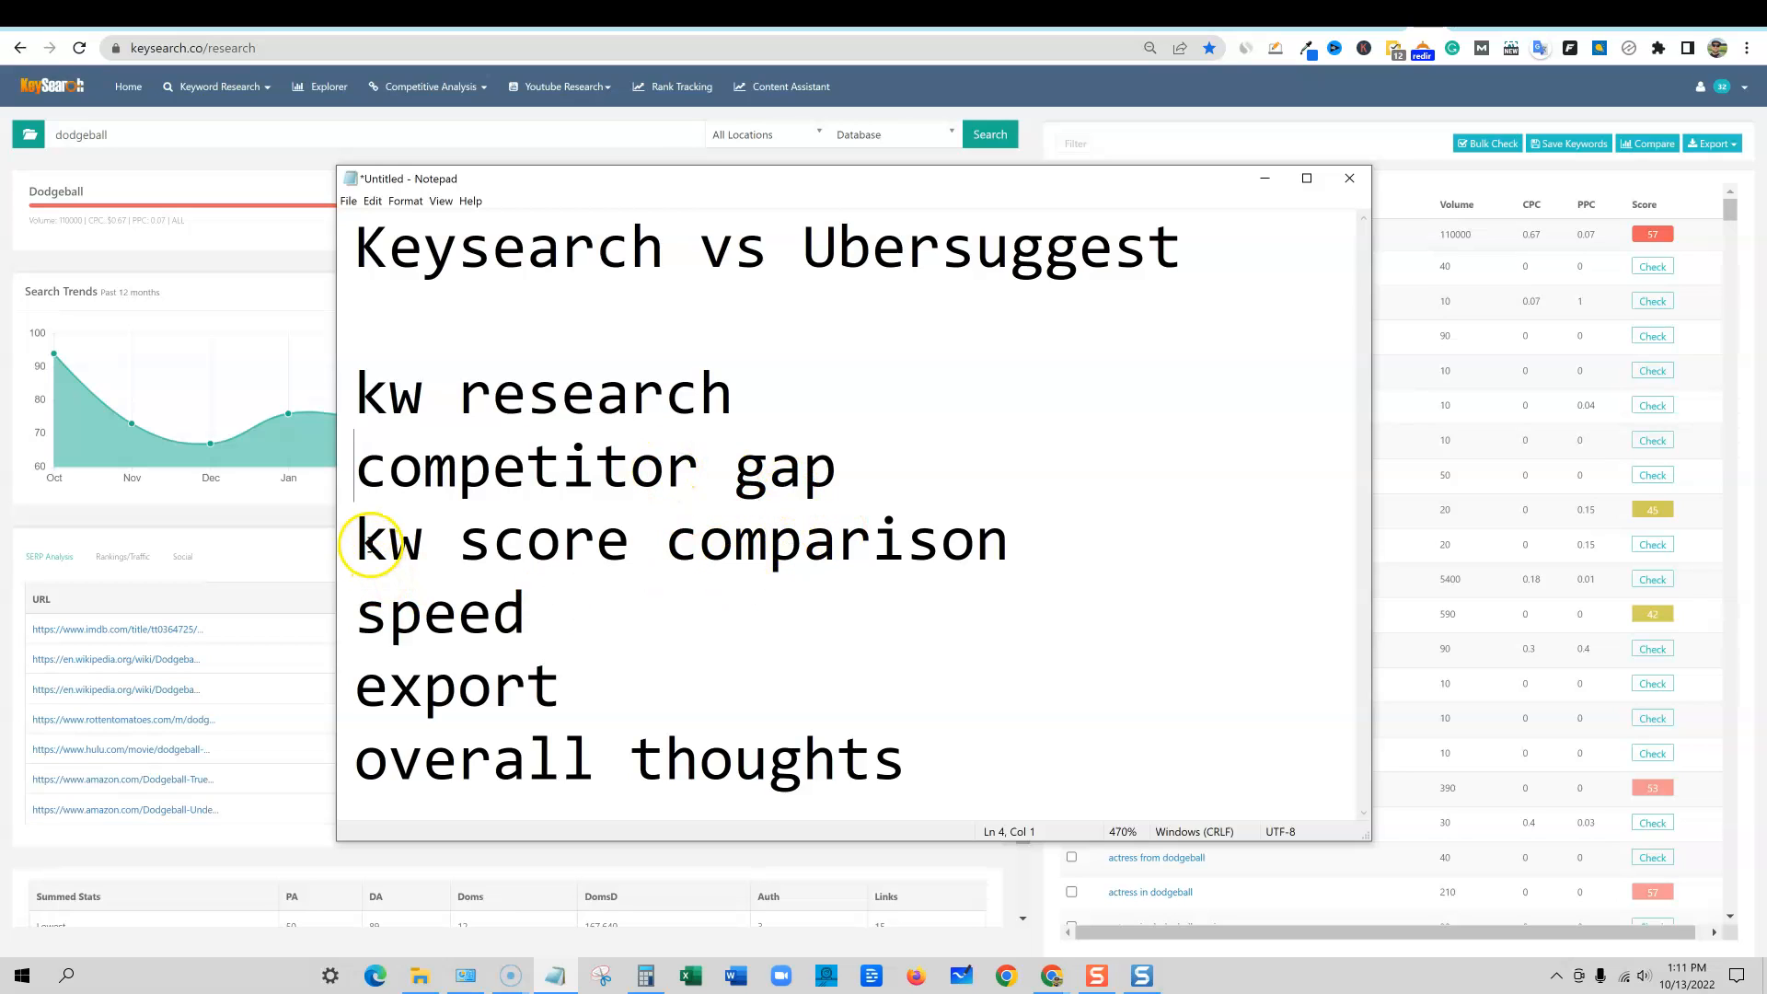
mouse_move(359, 541)
mouse_down()
mouse_move(1008, 543)
mouse_move(359, 536)
mouse_up()
drag(557, 612, 357, 613)
Step: Add the line "easy of use, workflow" below "speed" in the comparison notes
click(557, 614)
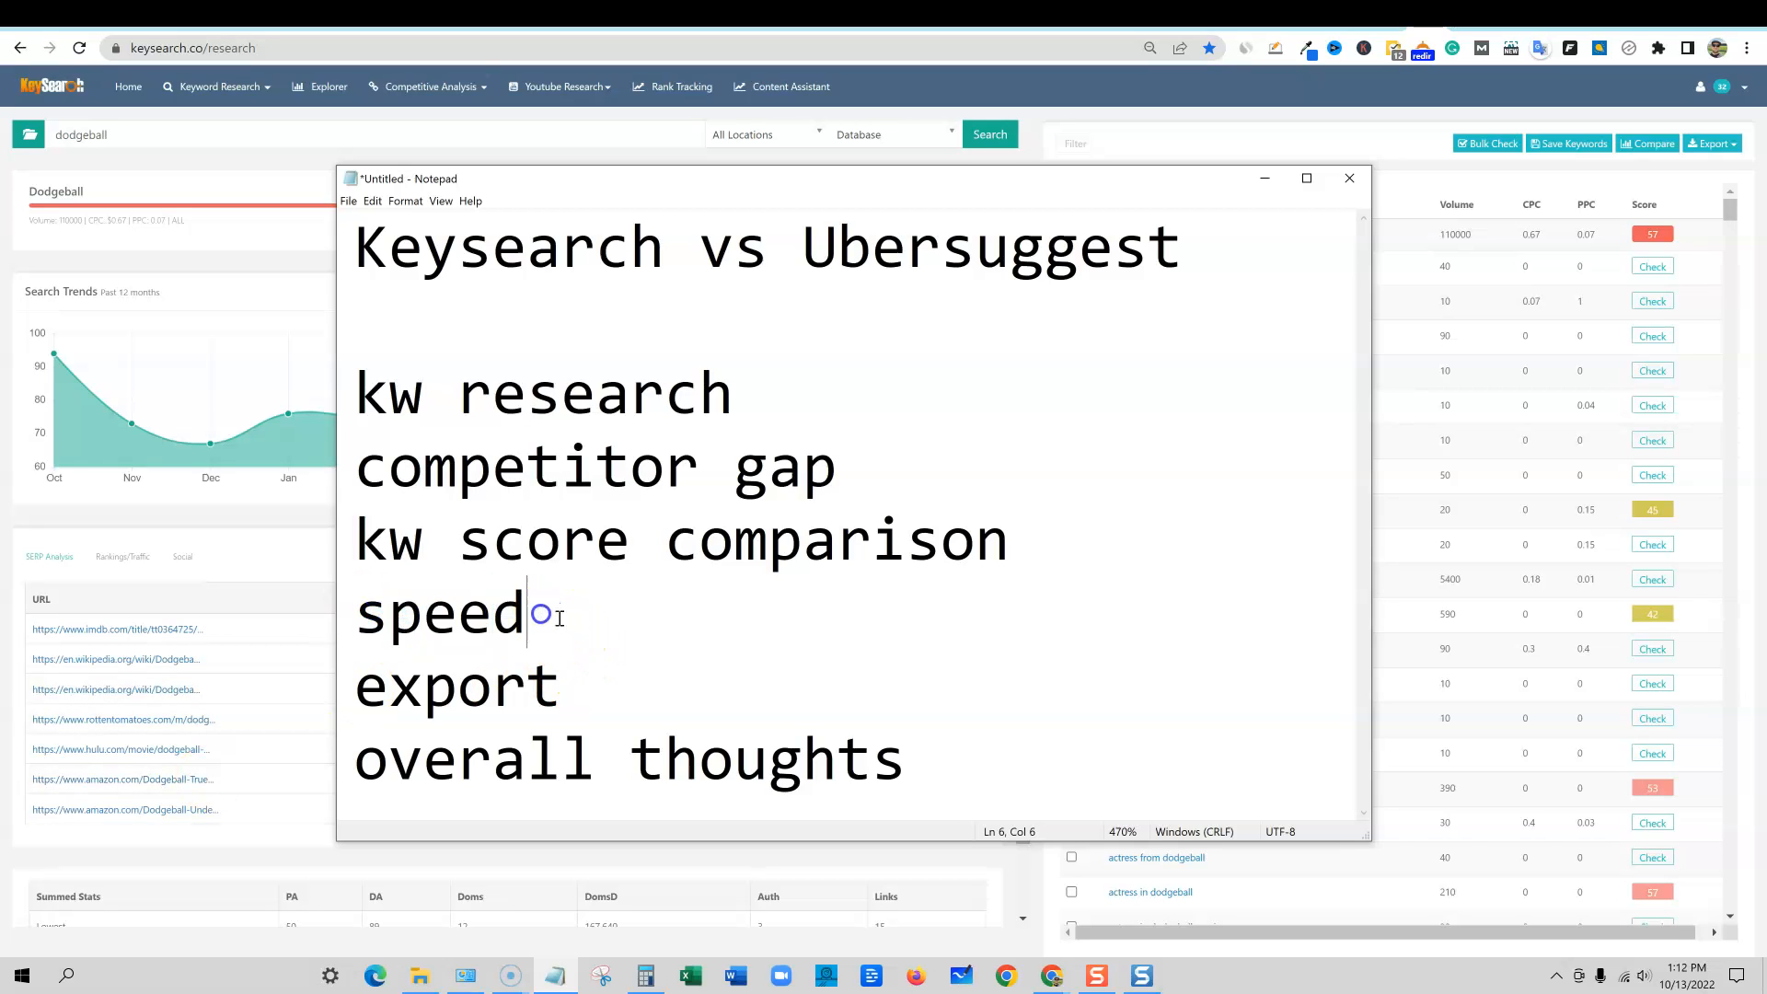
key(Return)
text(easy of use)
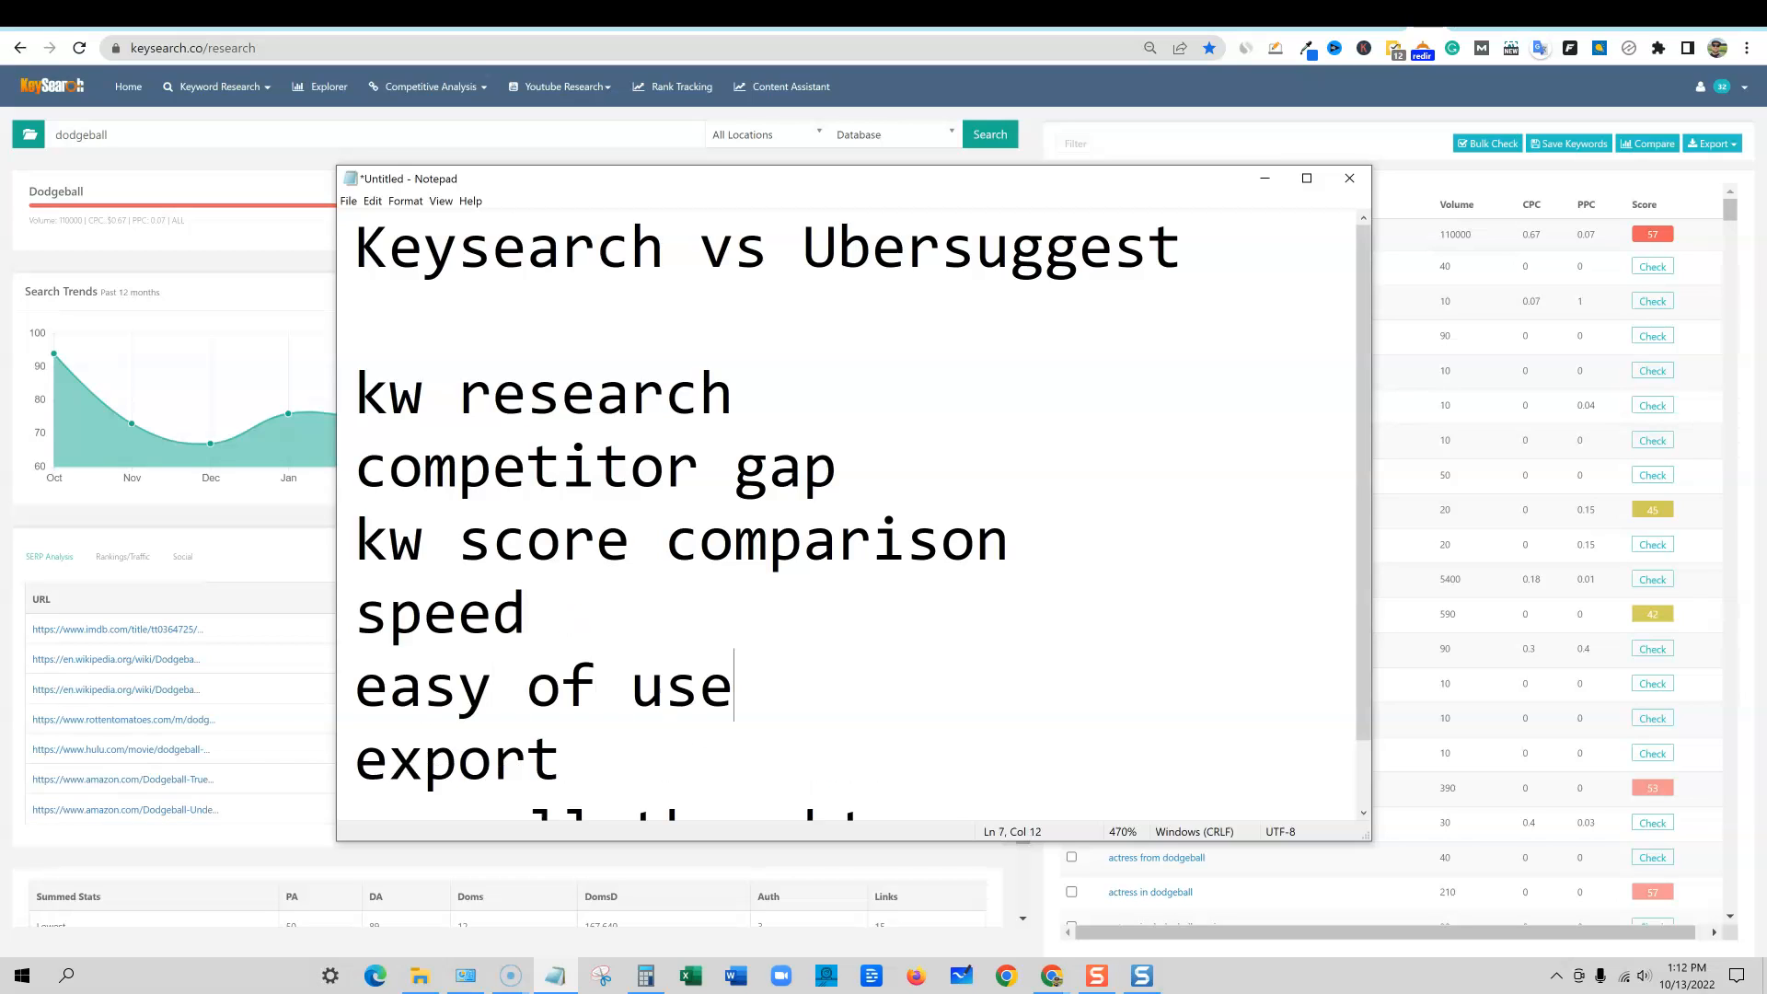
text(, workflow)
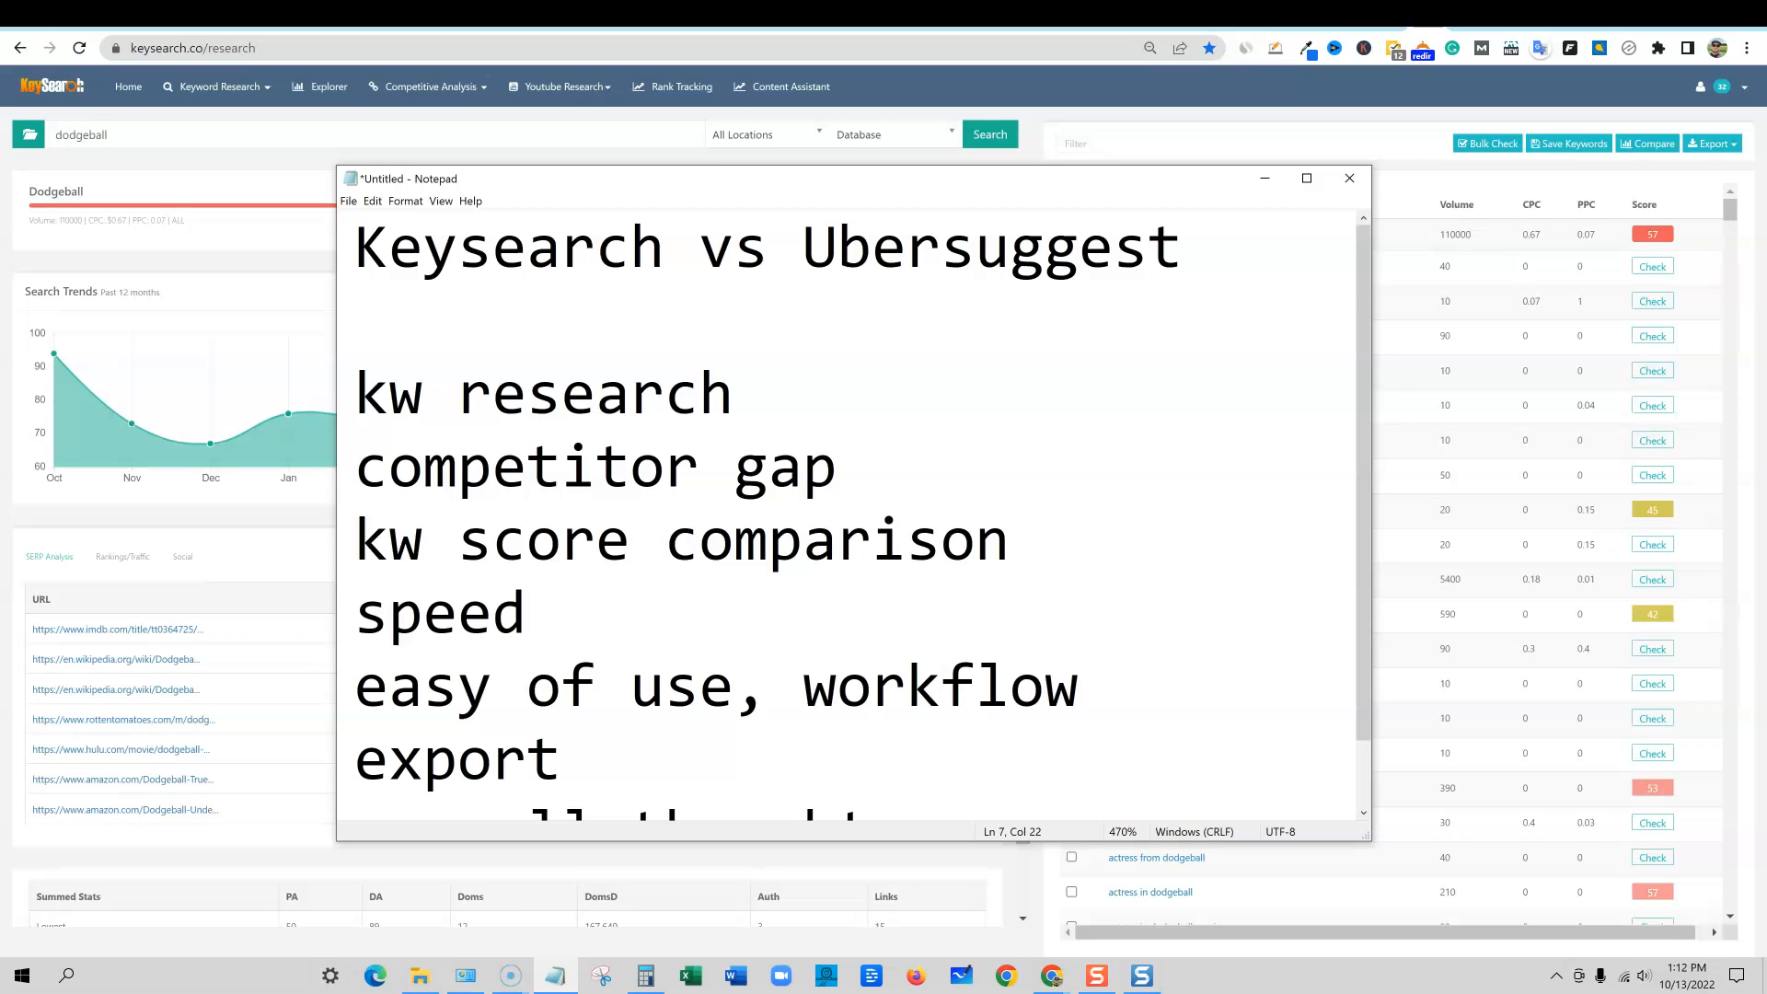
scroll(704, 471, down, 1)
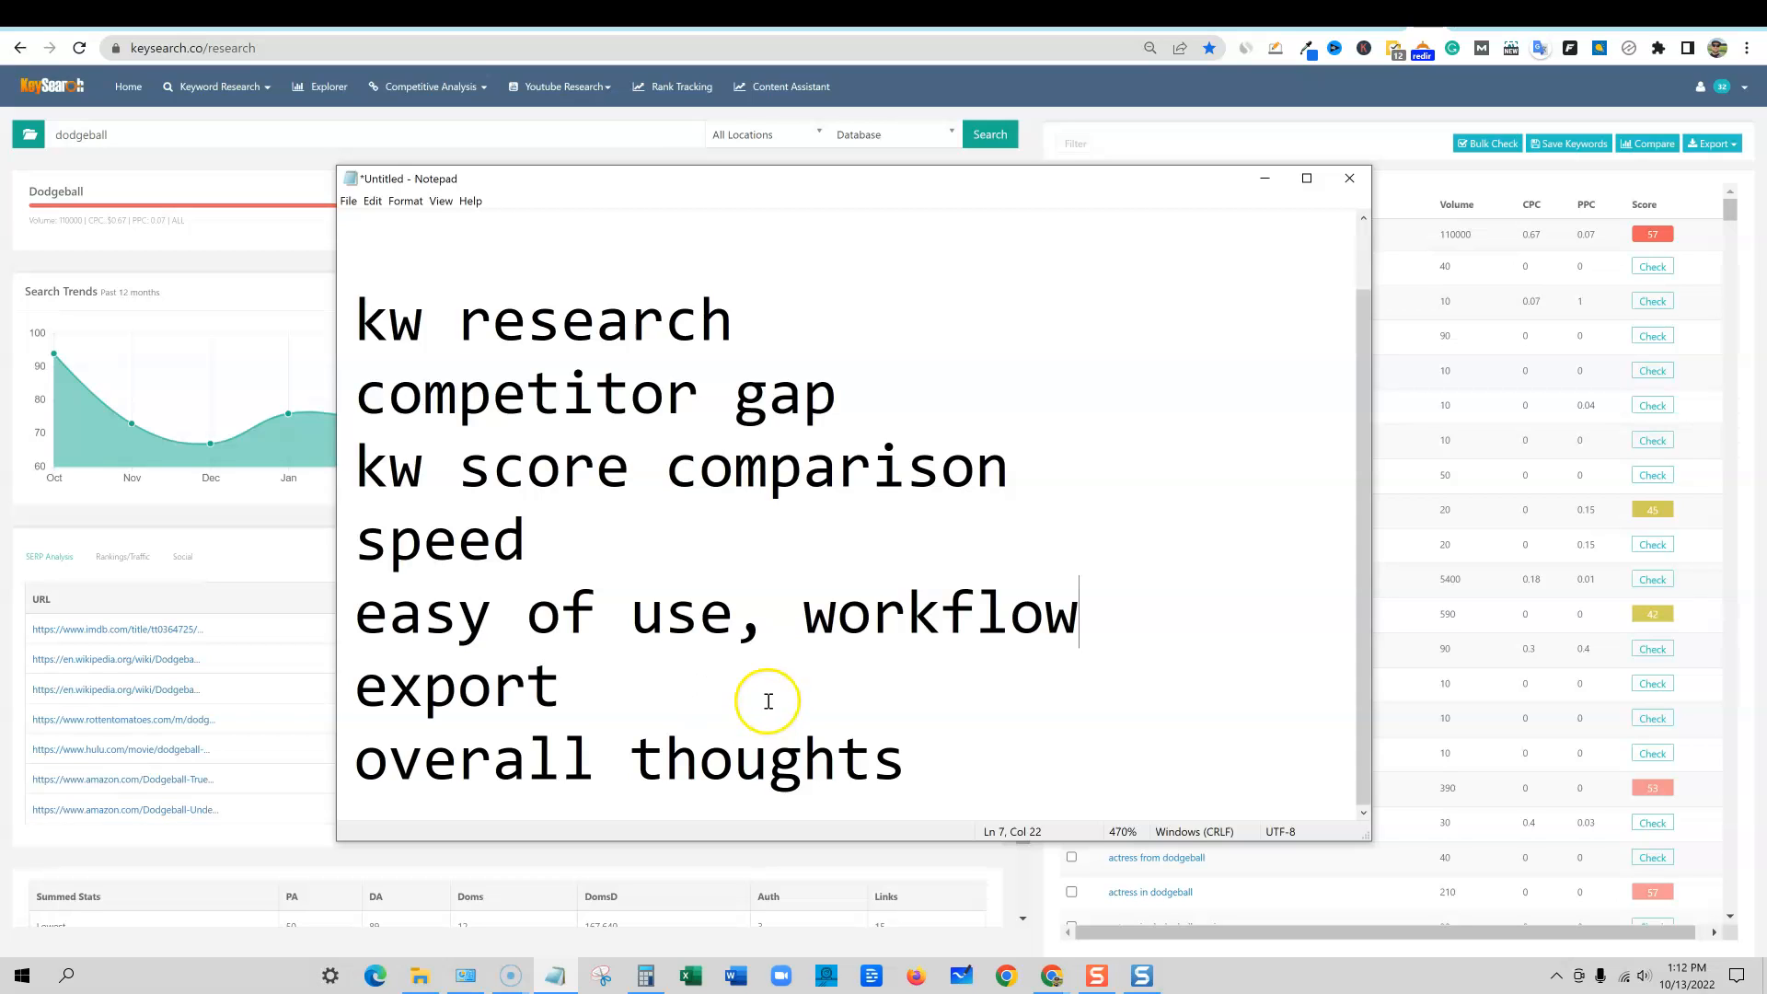
mouse_move(582, 686)
mouse_down()
mouse_move(302, 684)
mouse_move(591, 709)
mouse_up()
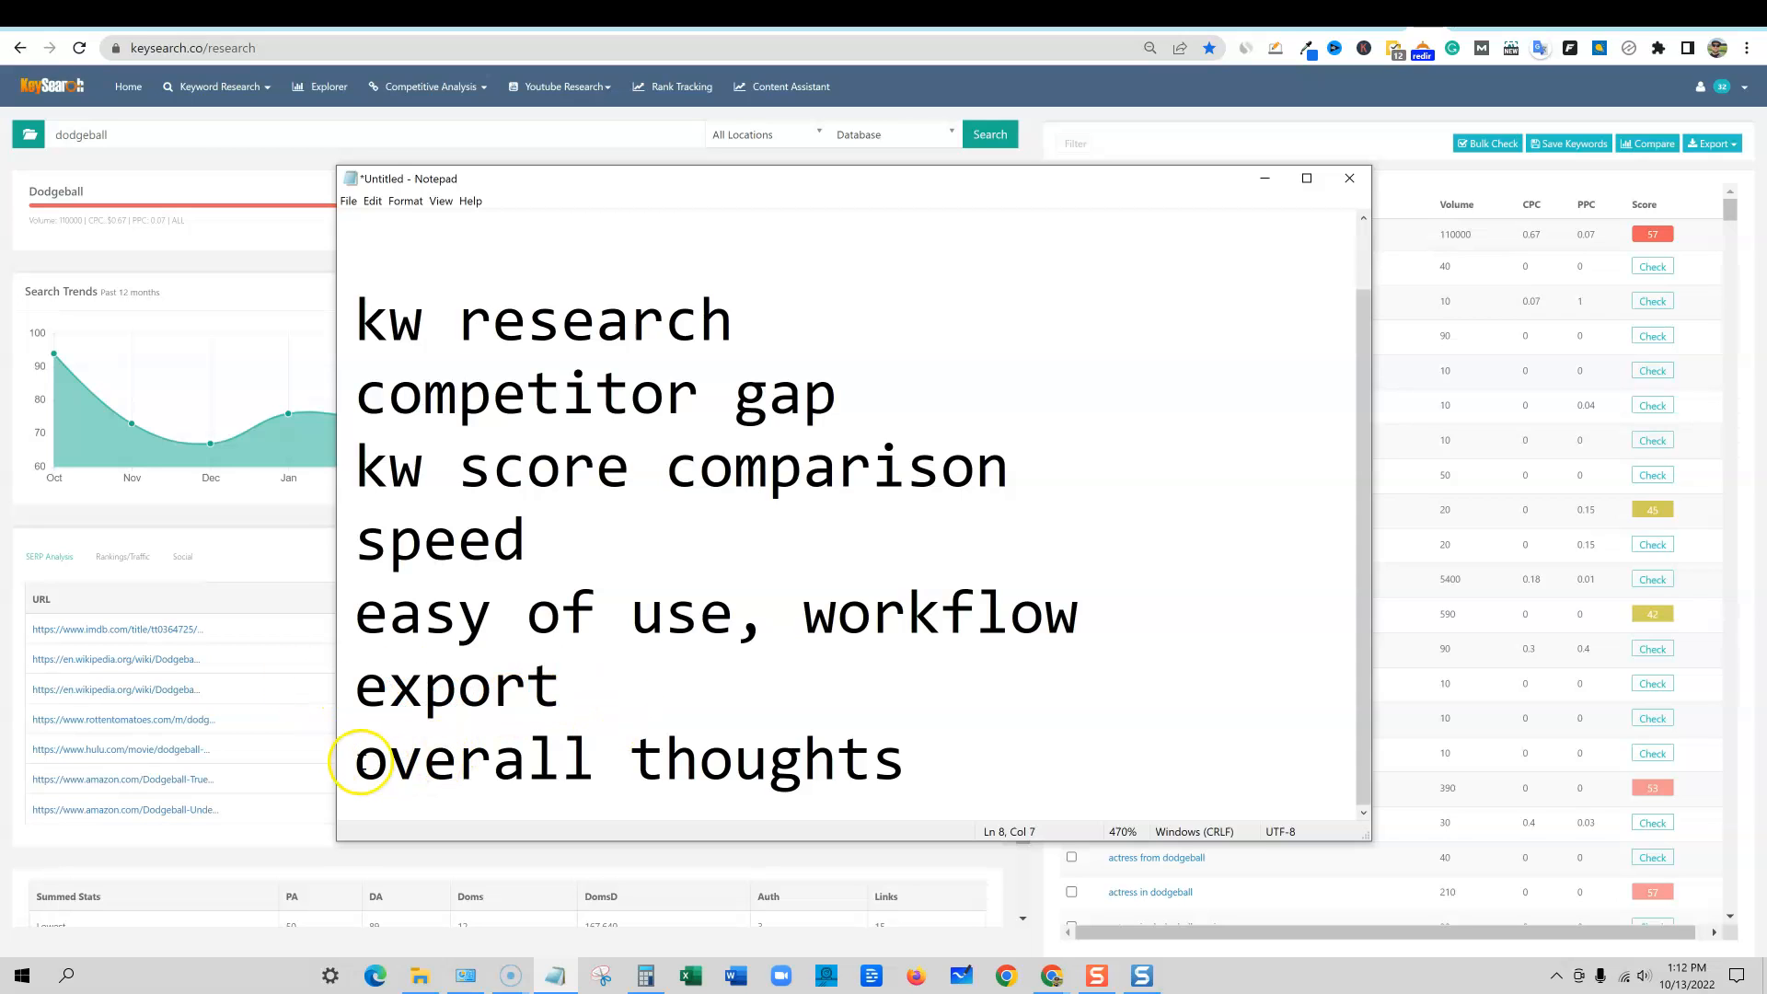
drag(357, 760, 944, 758)
scroll(968, 672, up, 1)
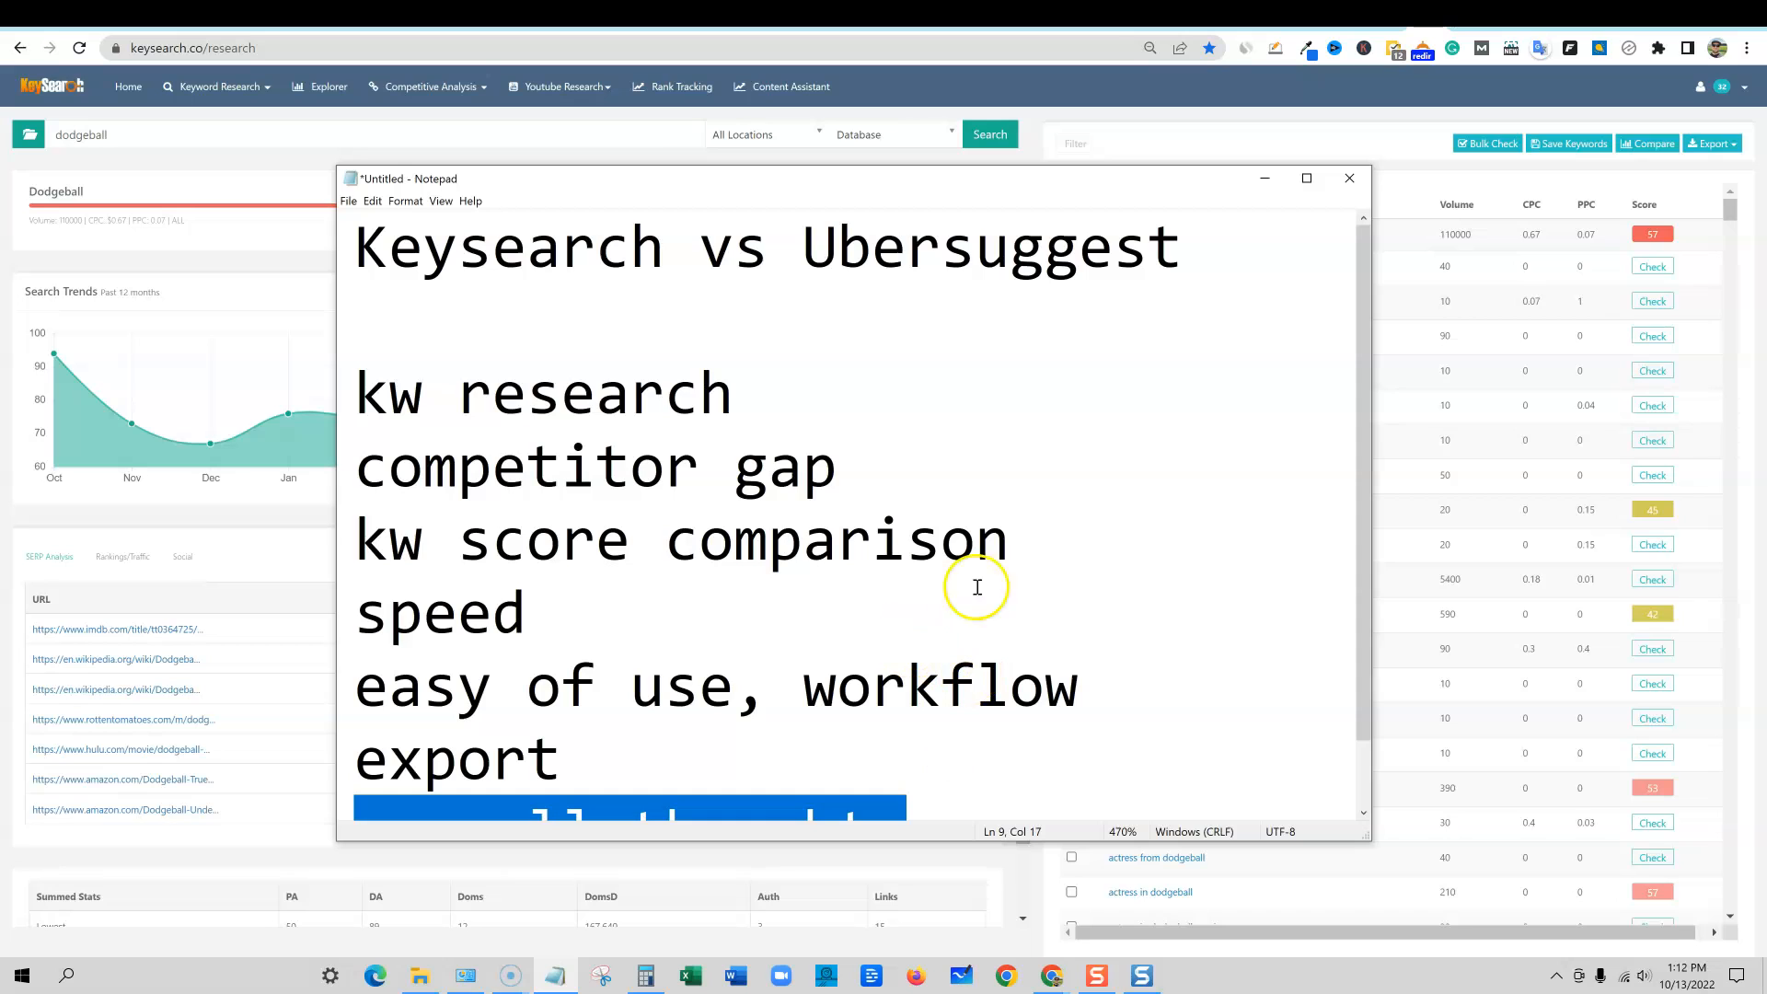
Step: Switch to the Keysearch page in the browser and enter "Underwater rugby" as the keyword, with All Locations as the location
click(1257, 110)
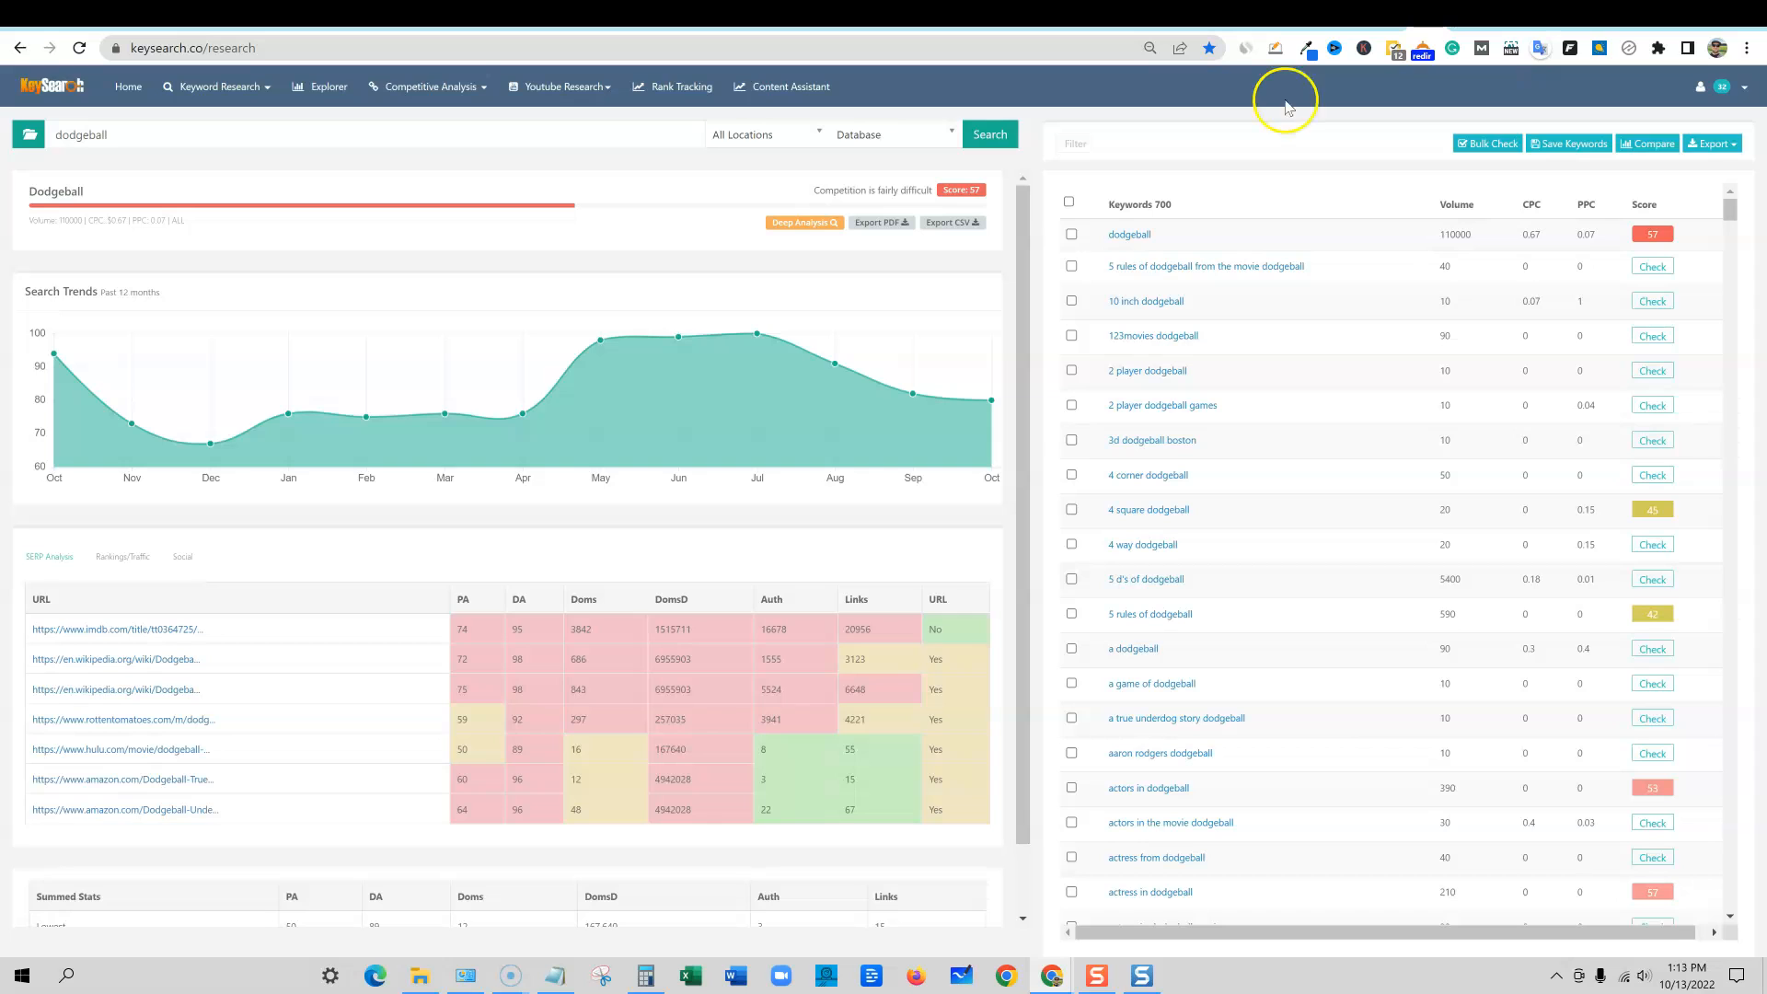
drag(135, 135, 36, 143)
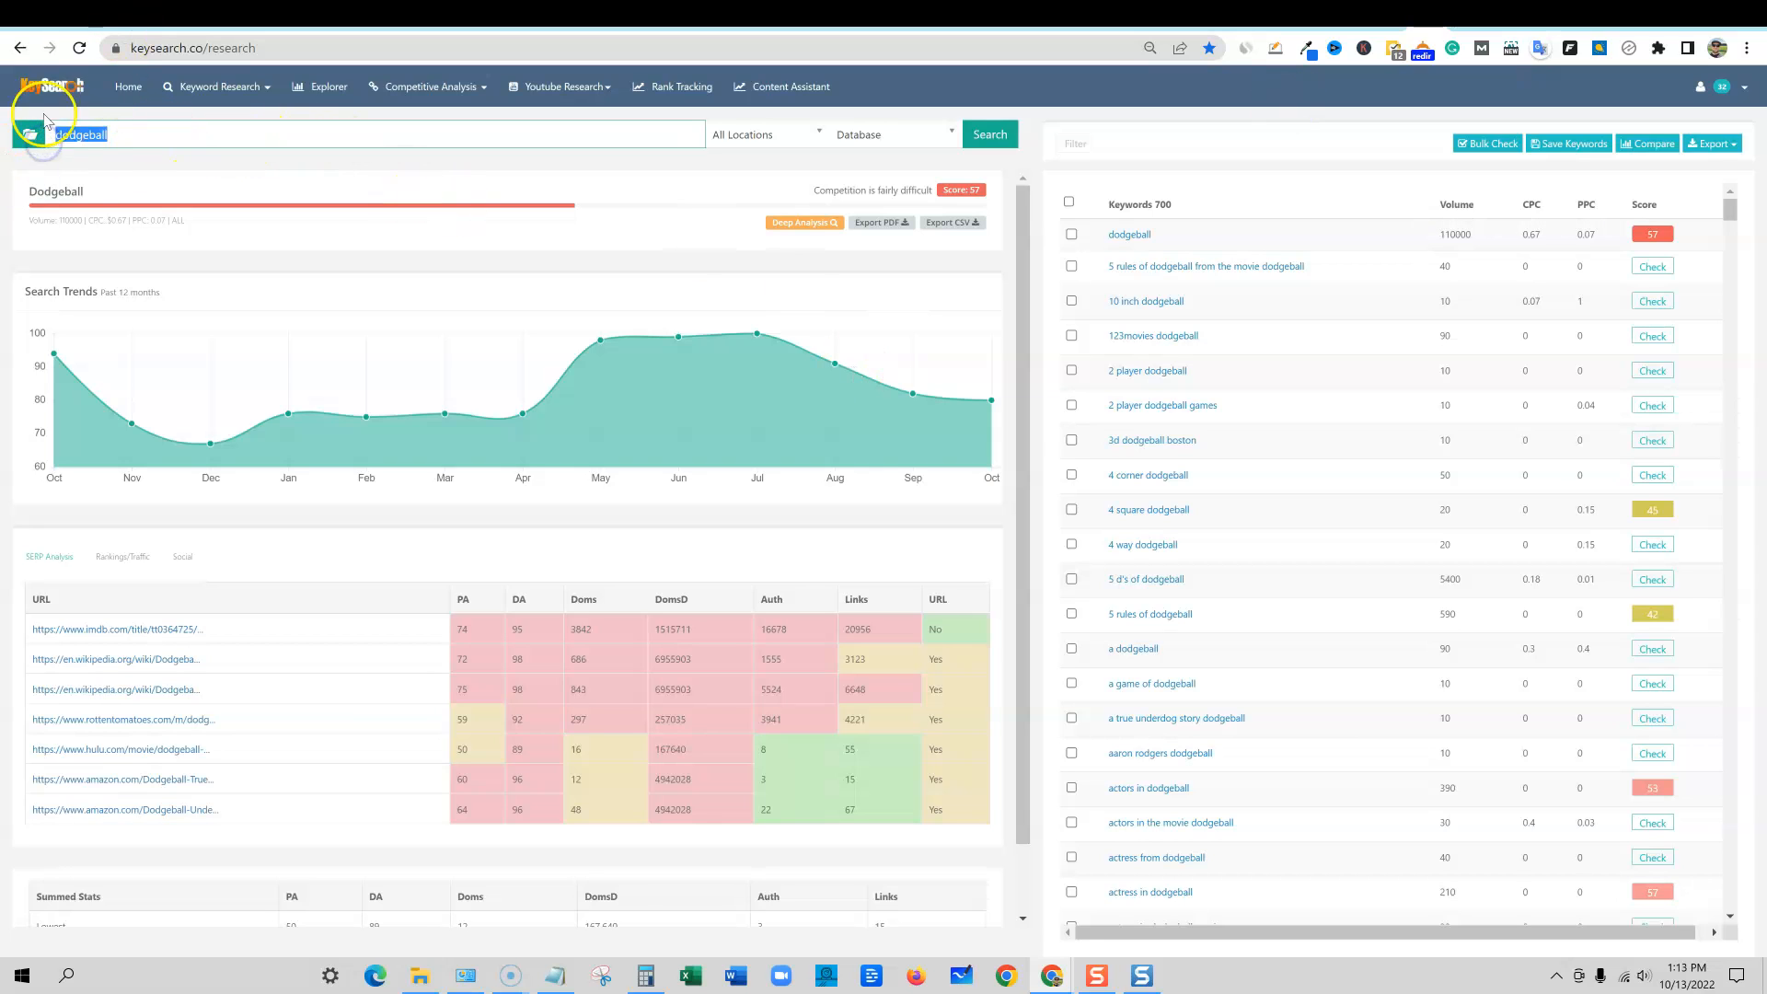
text(Underwater rugby)
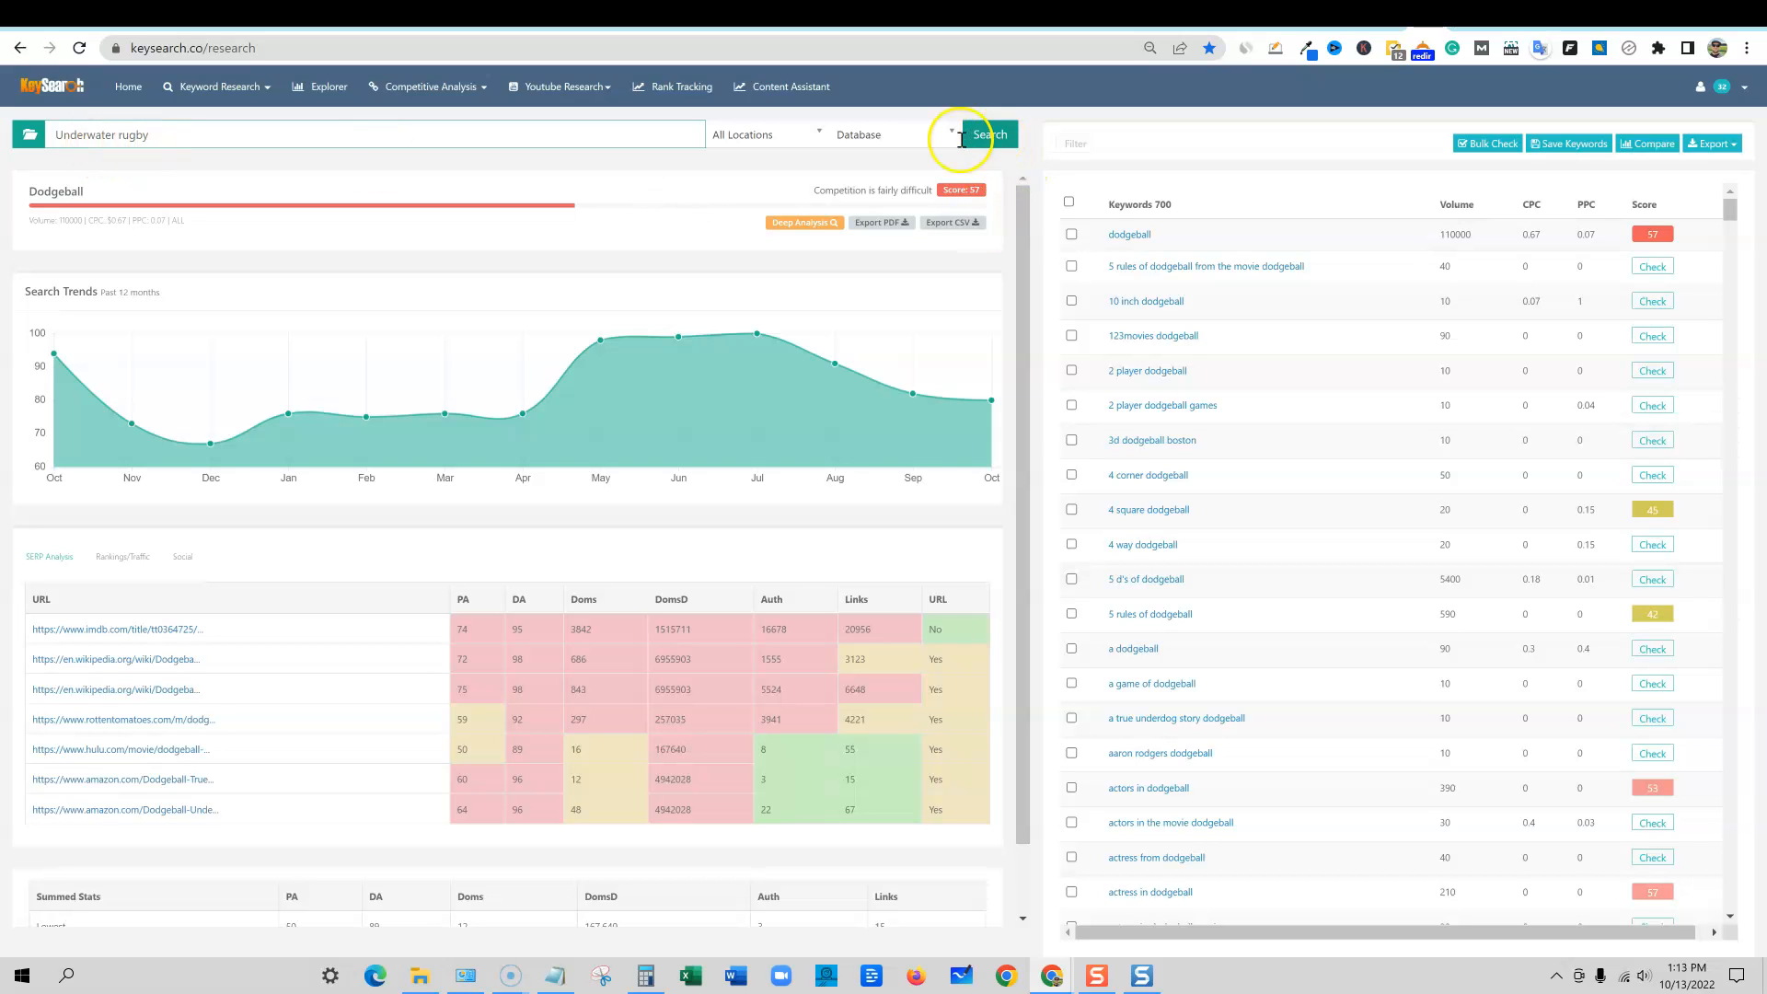
click(810, 135)
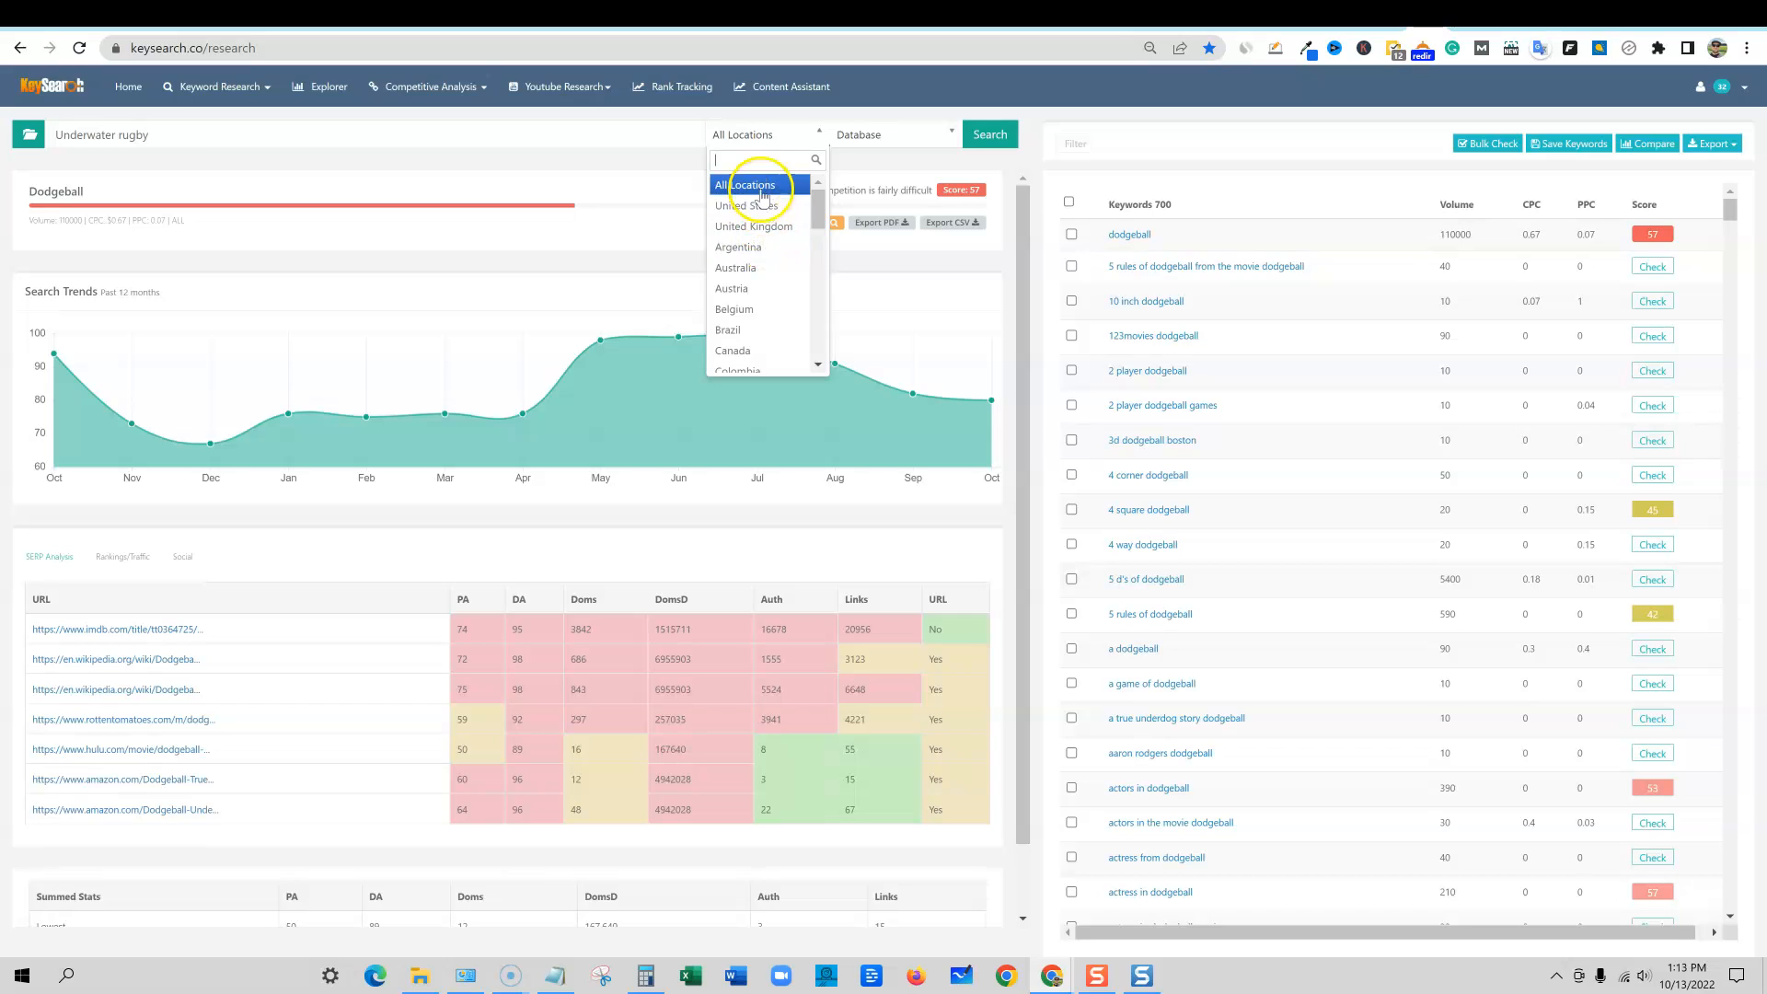
click(763, 188)
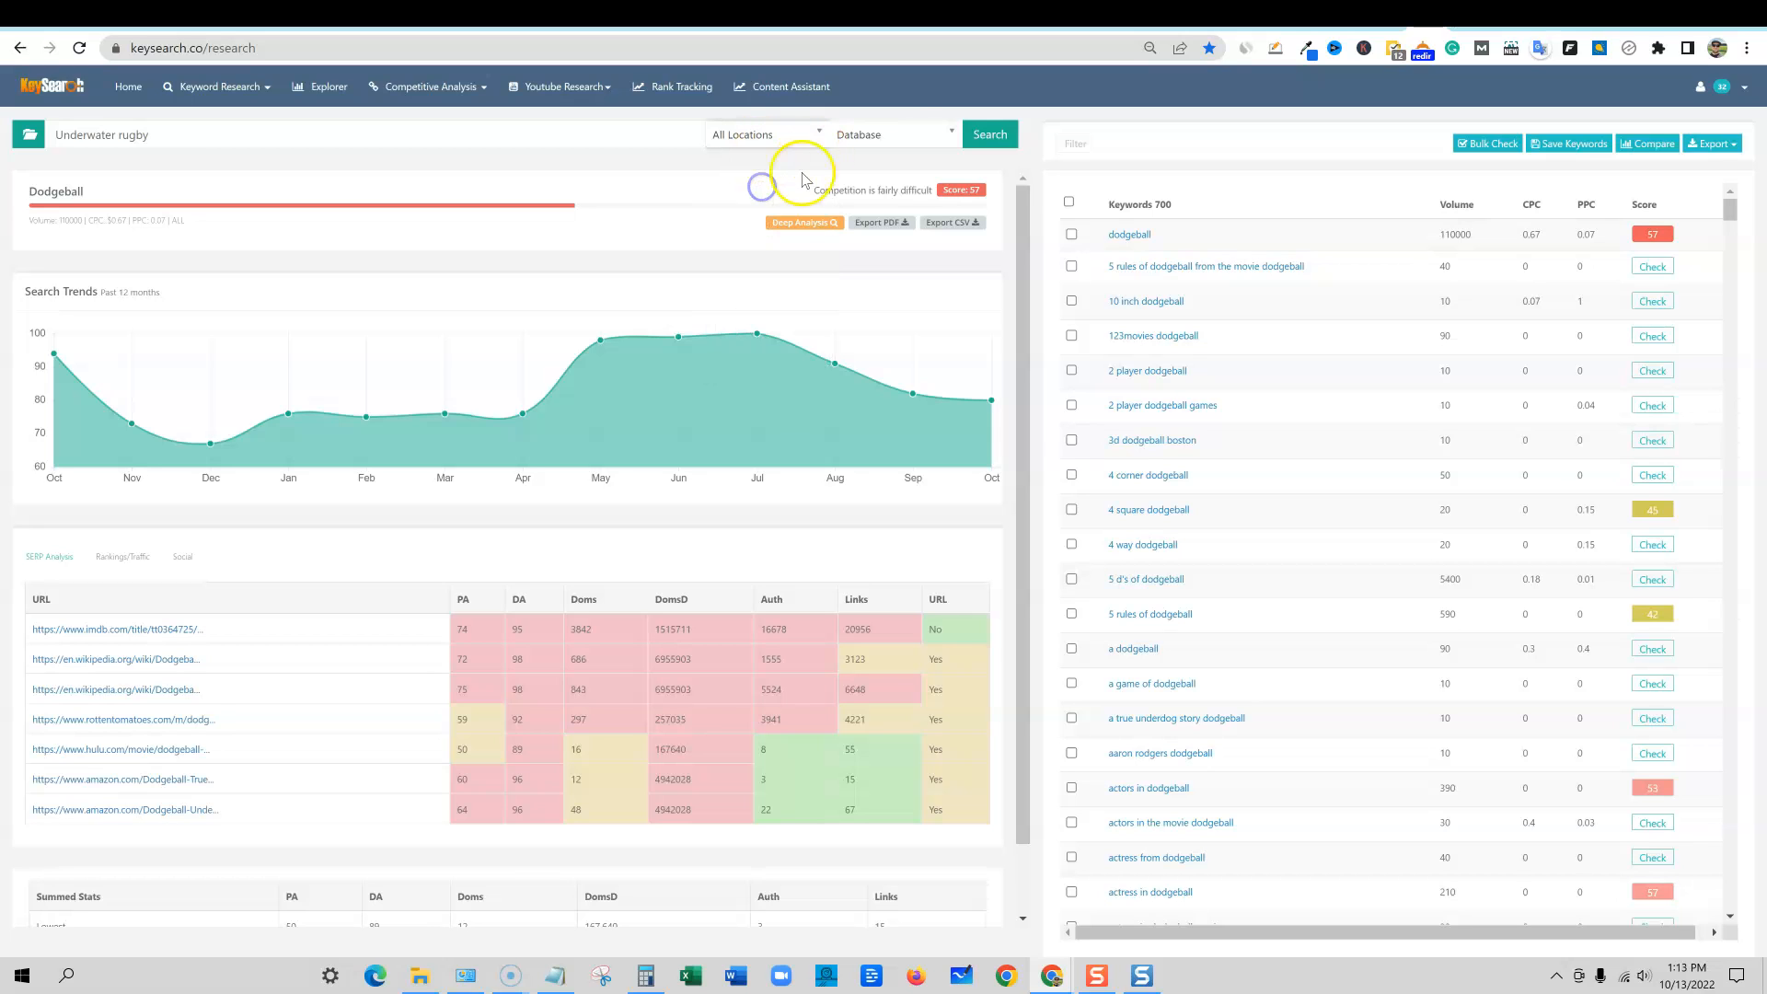
Step: Choose Database as the keyword source and run the keyword search
click(952, 130)
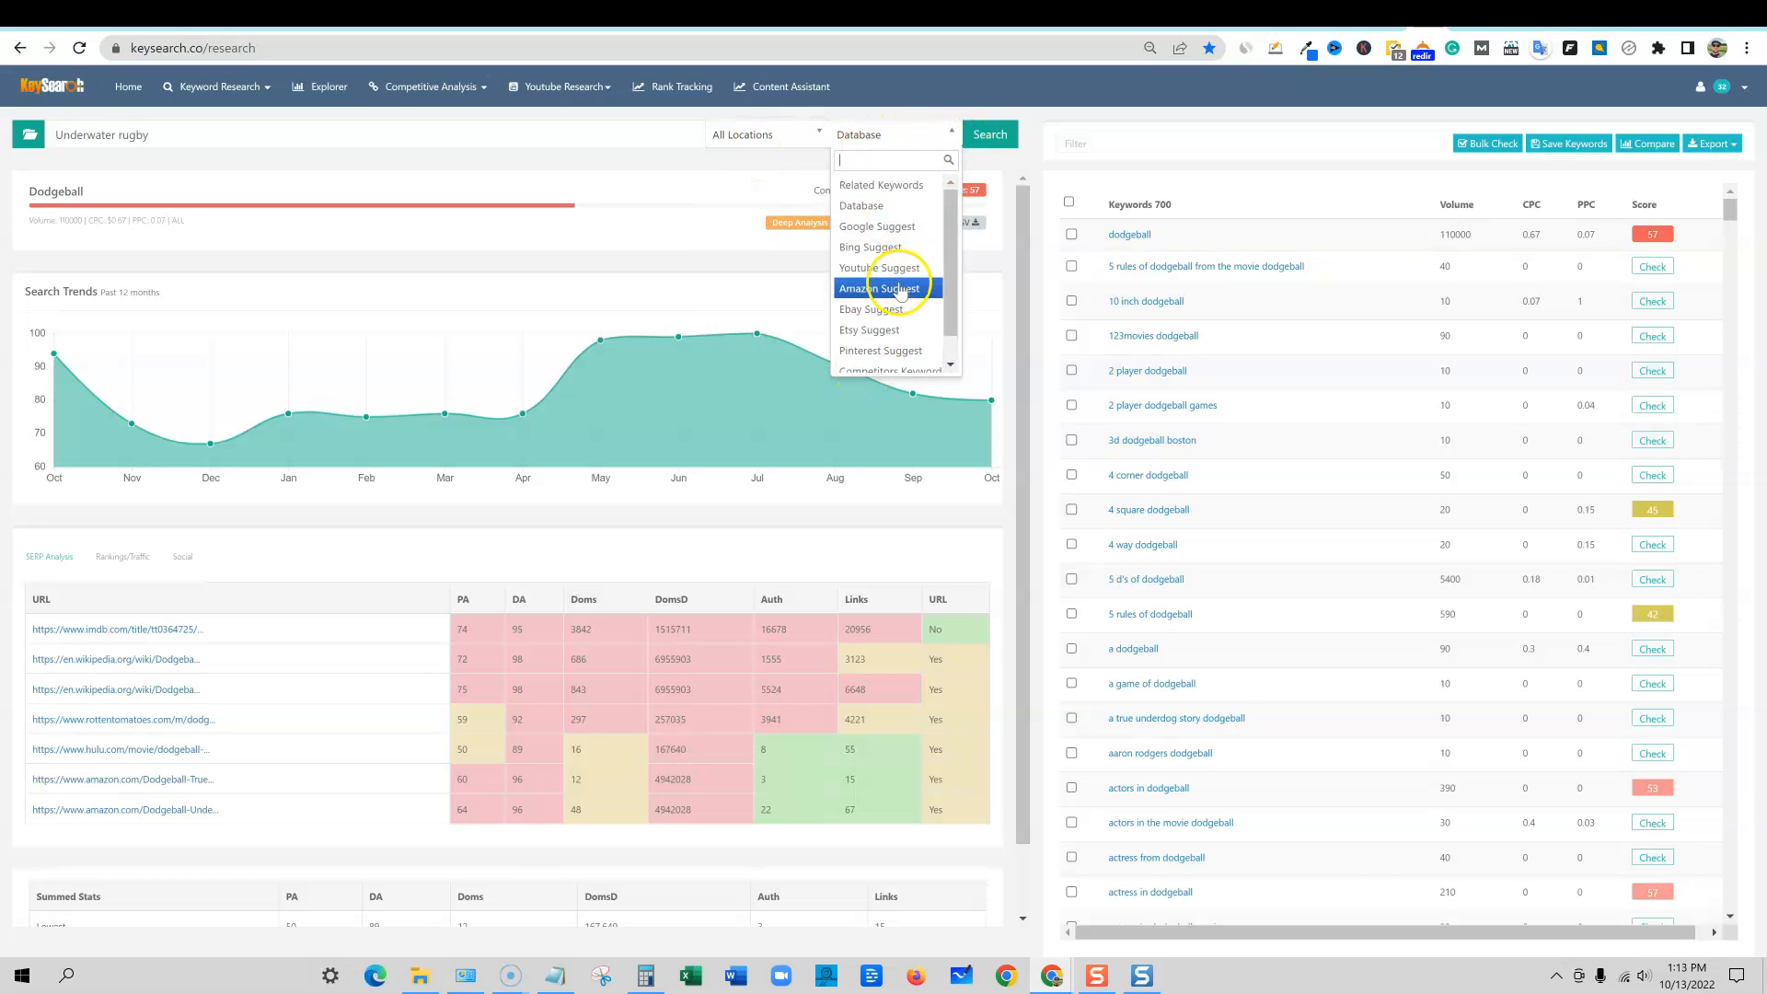
scroll(893, 299, down, 1)
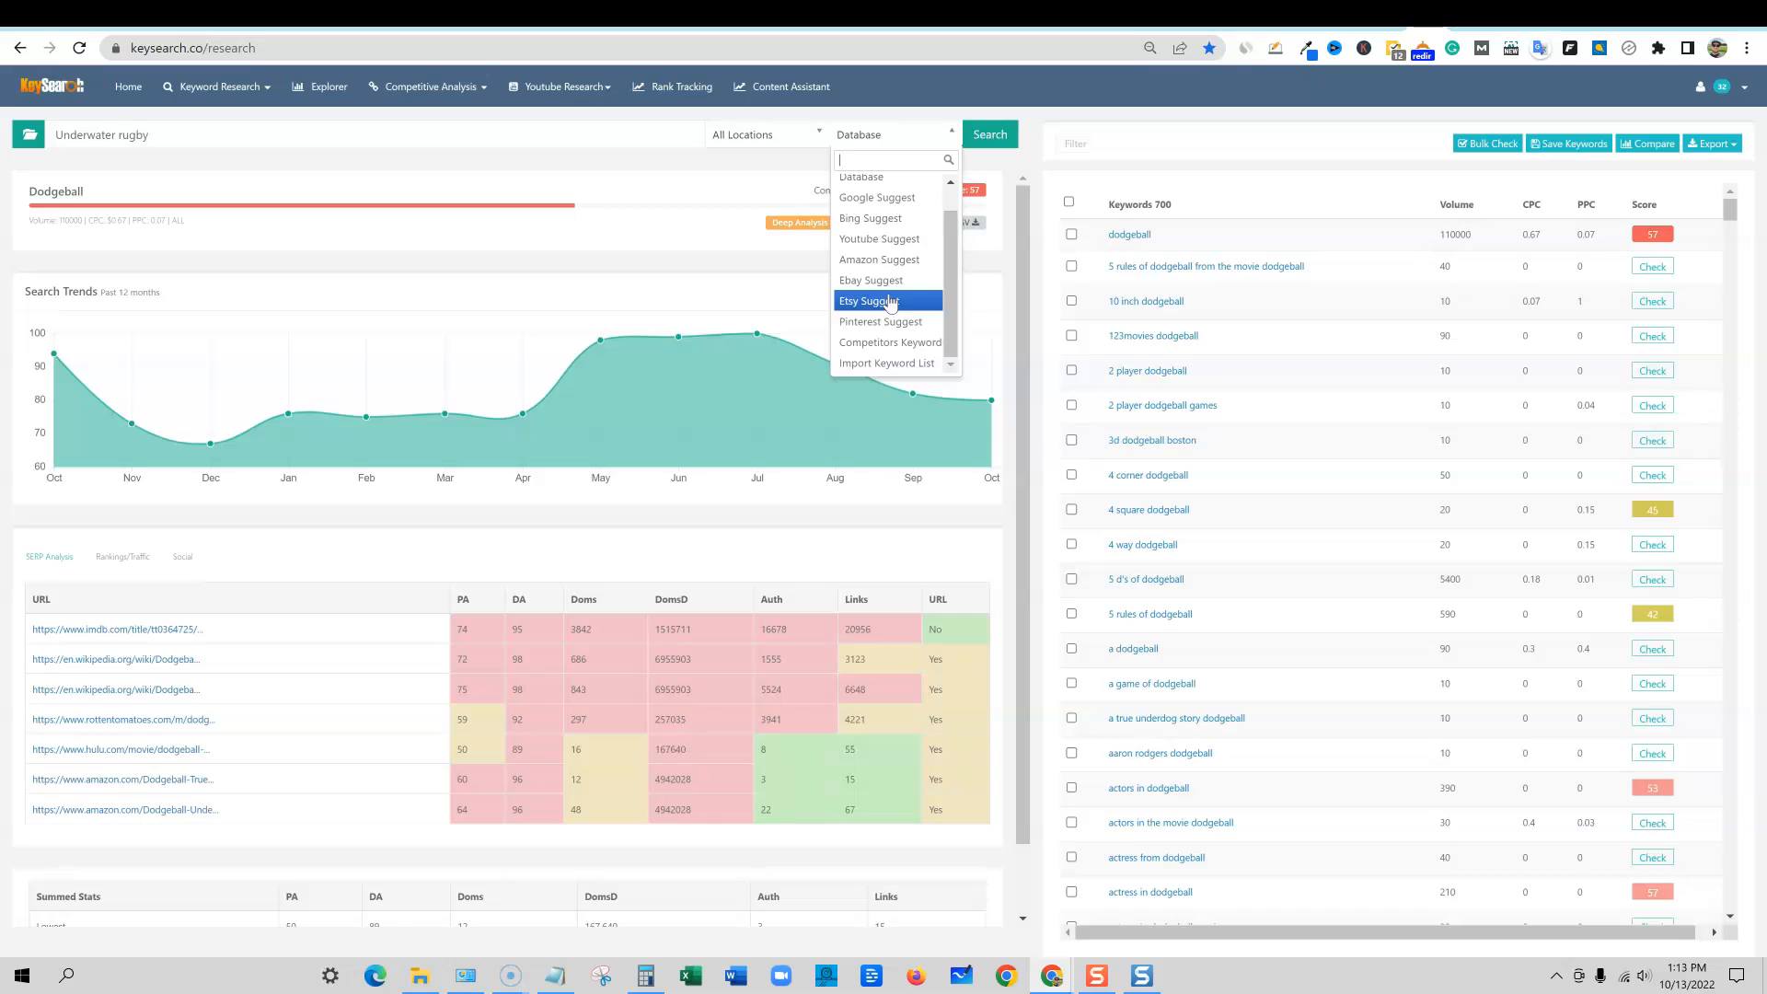
click(888, 366)
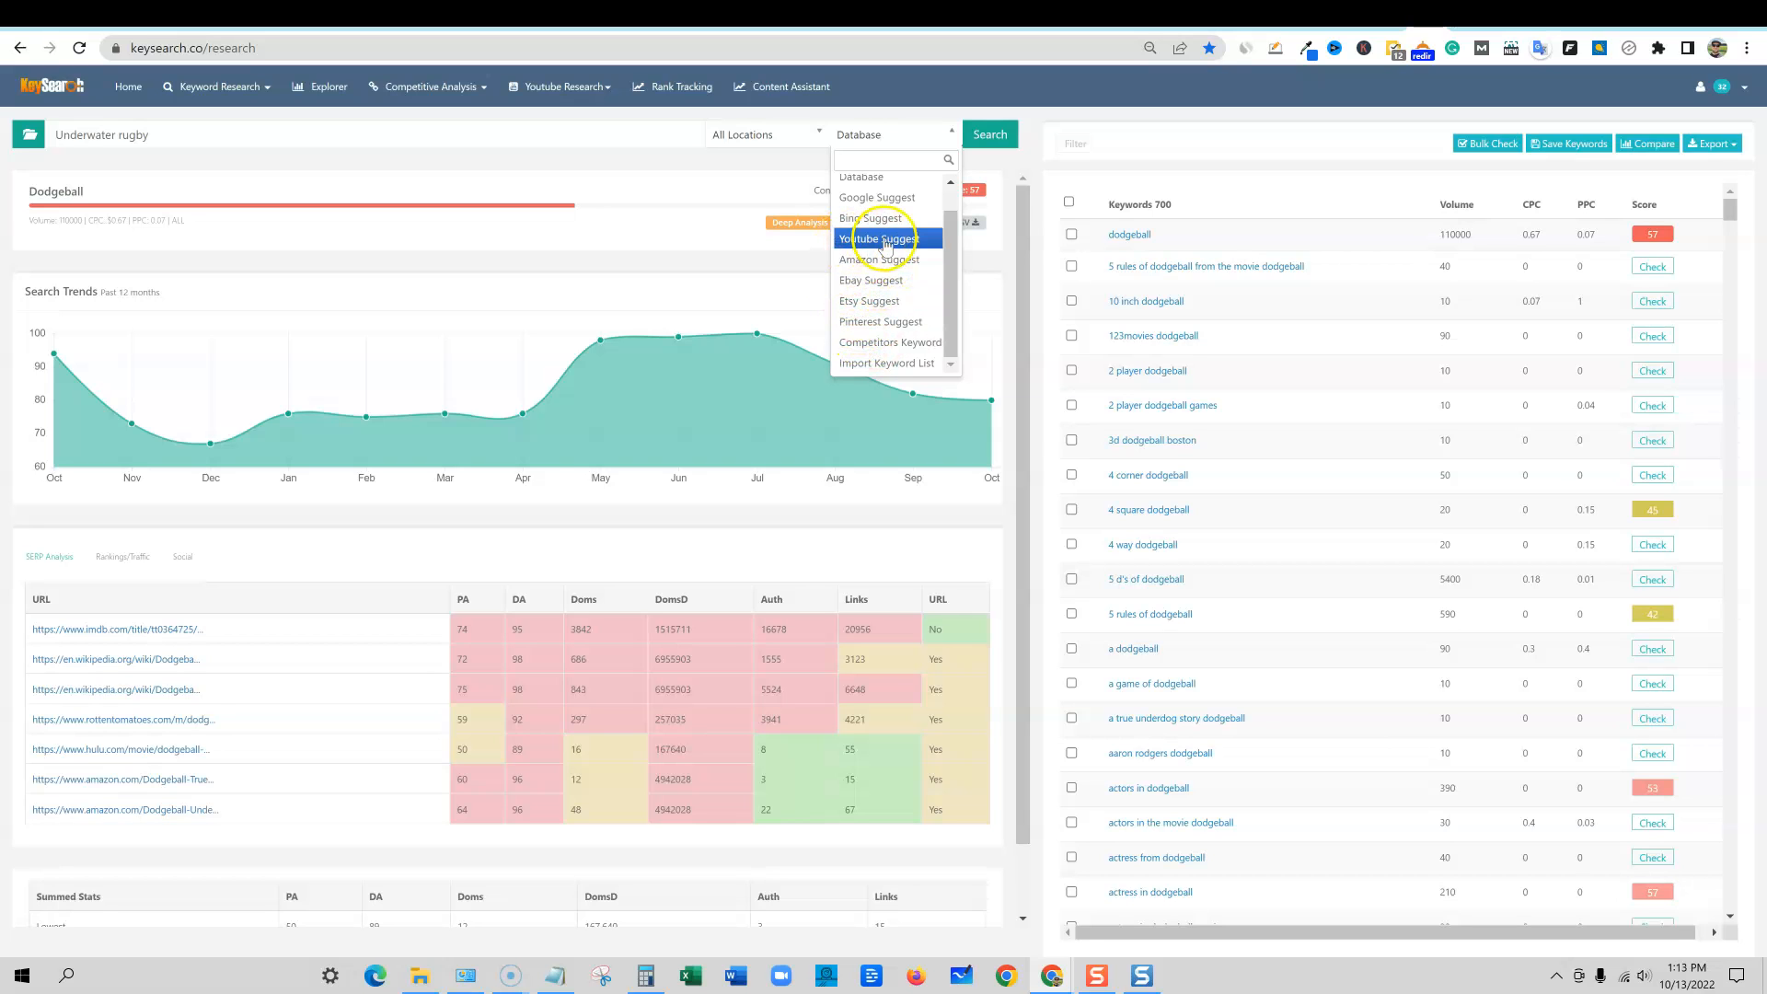
scroll(897, 236, up, 1)
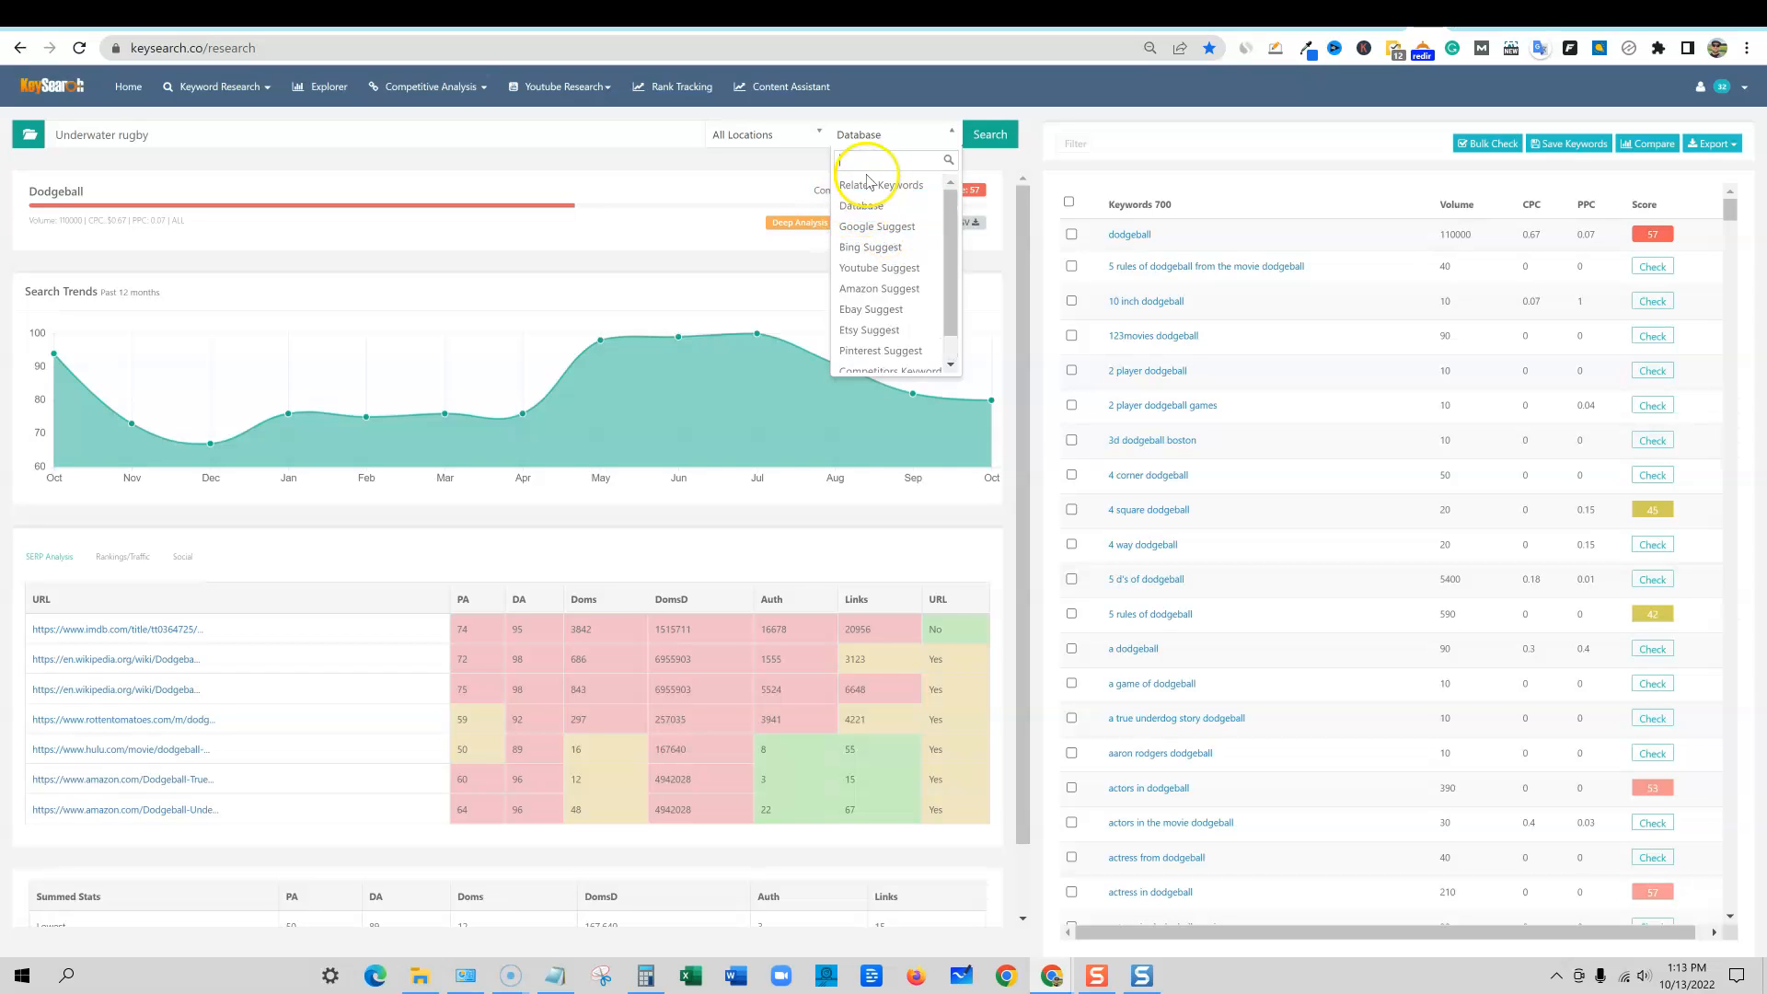
click(870, 209)
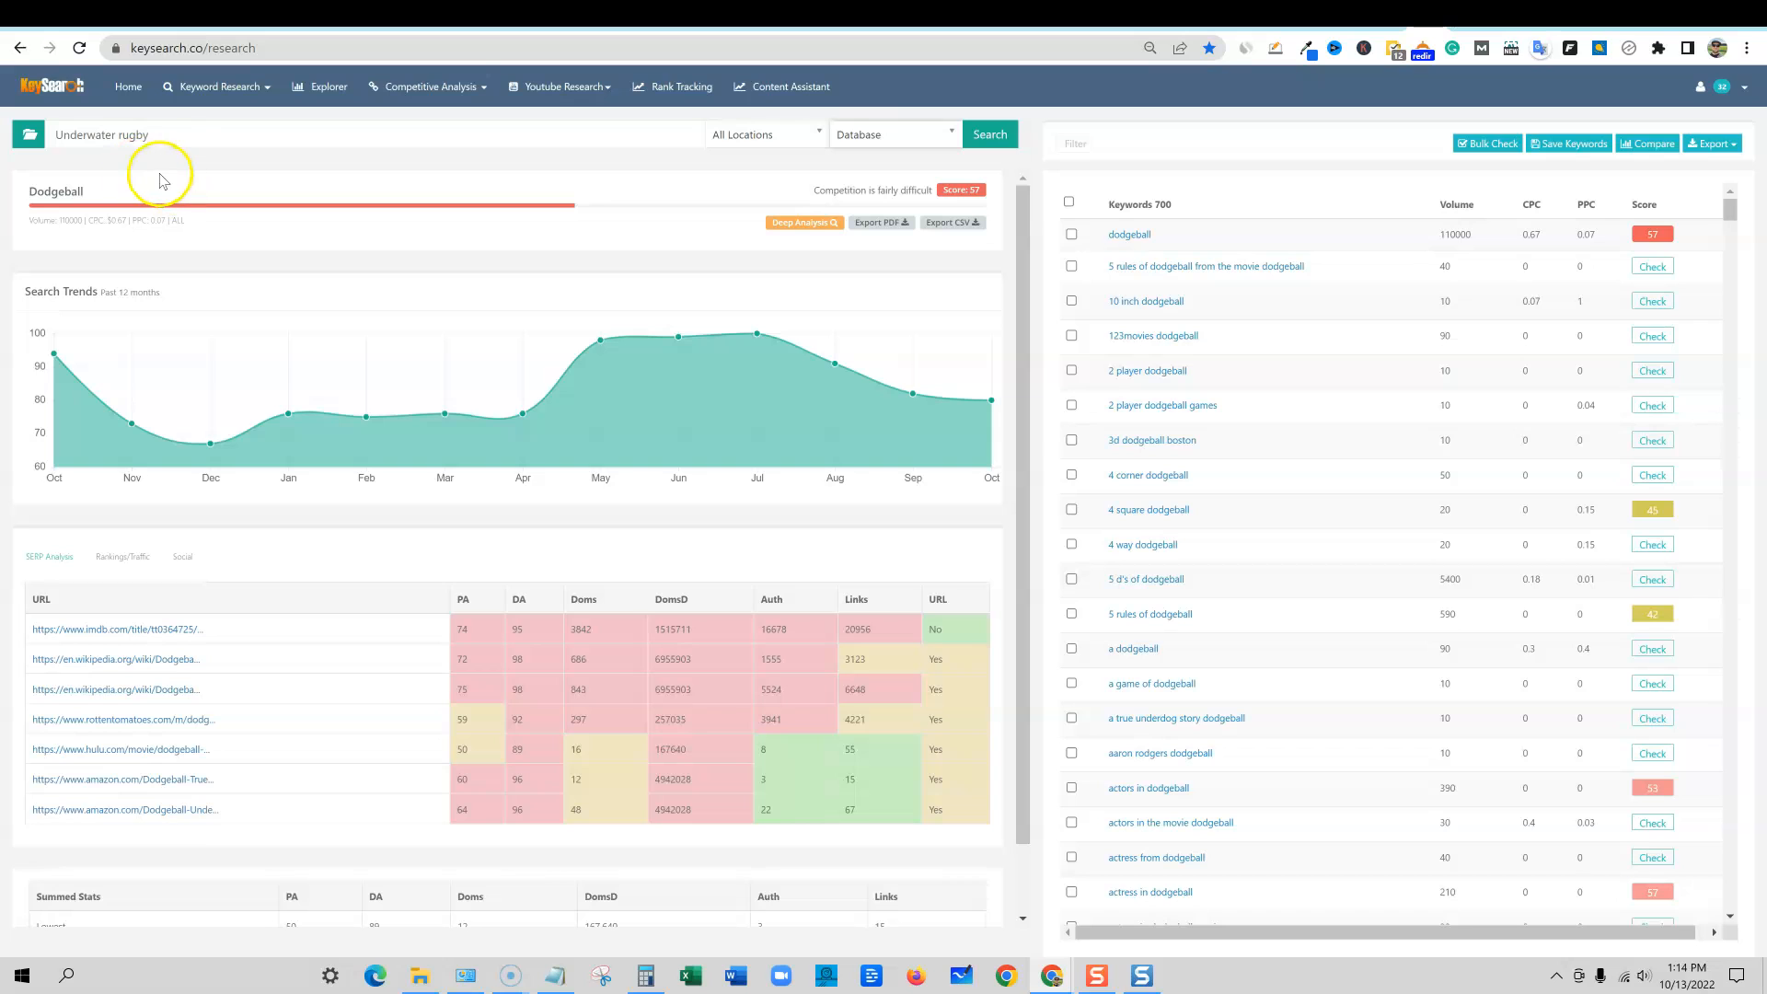
click(991, 140)
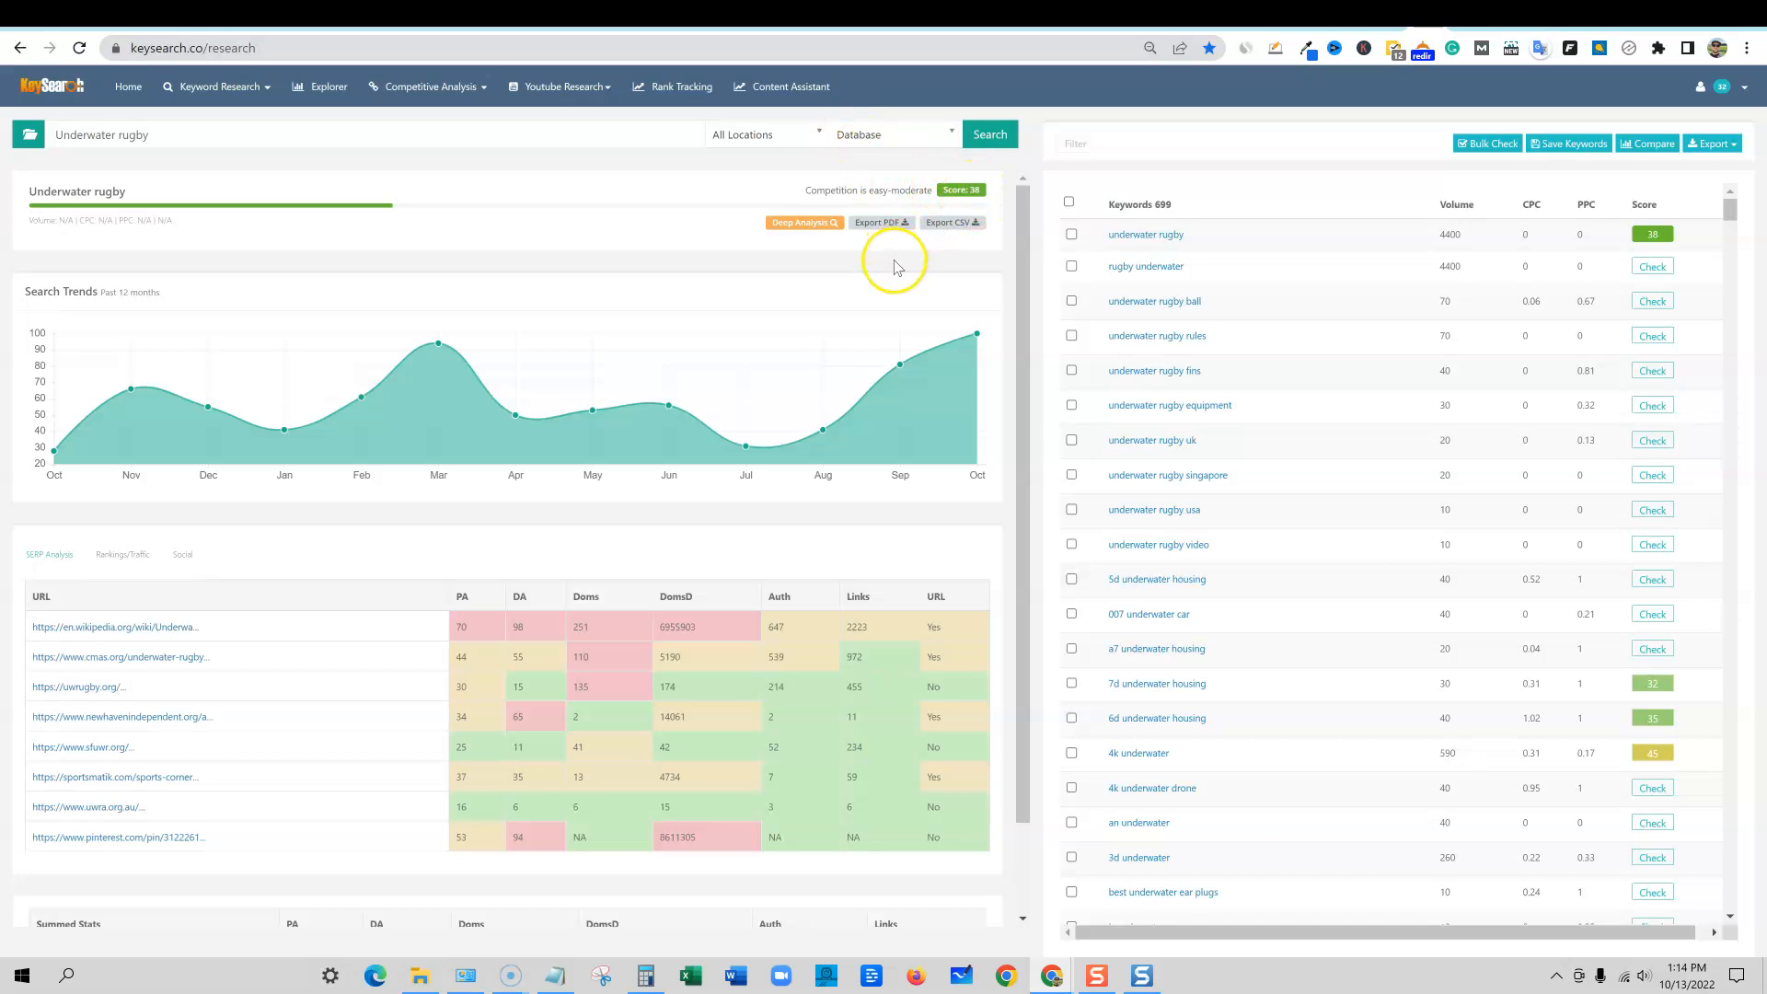
Step: Examine the SERP analysis table, summed stats and 12-month search trends for underwater rugby
click(716, 556)
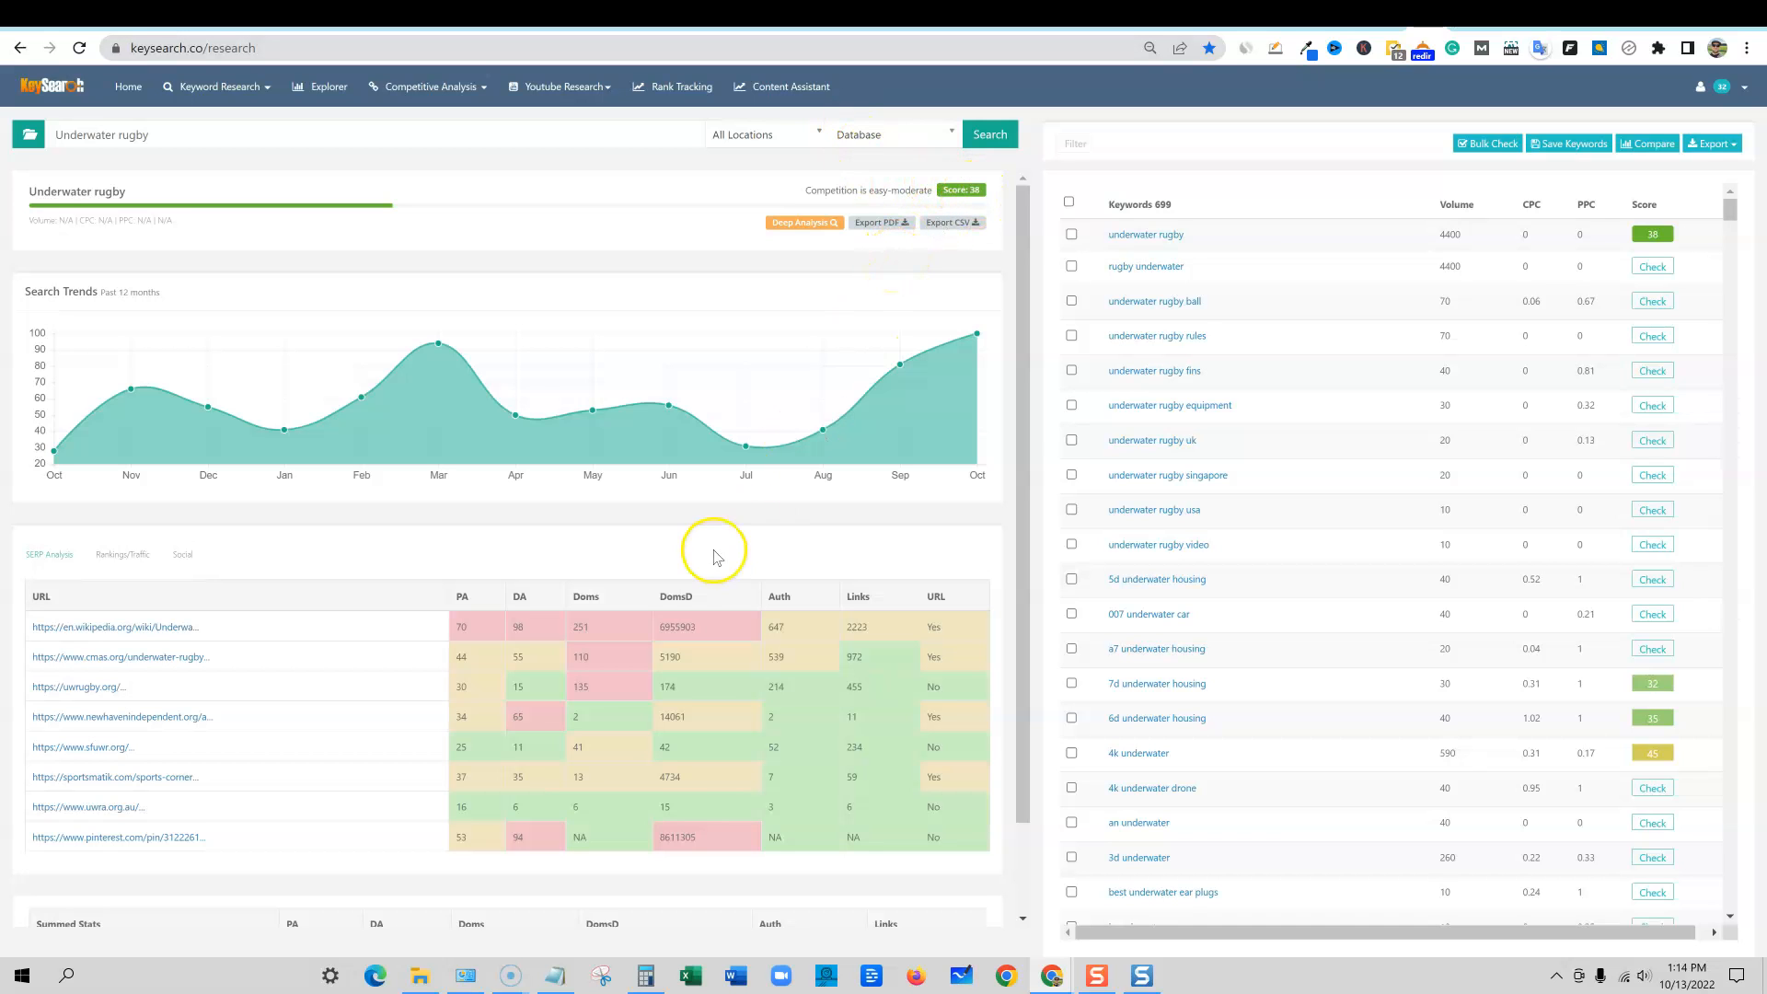
scroll(670, 611, down, 1)
scroll(645, 615, up, 1)
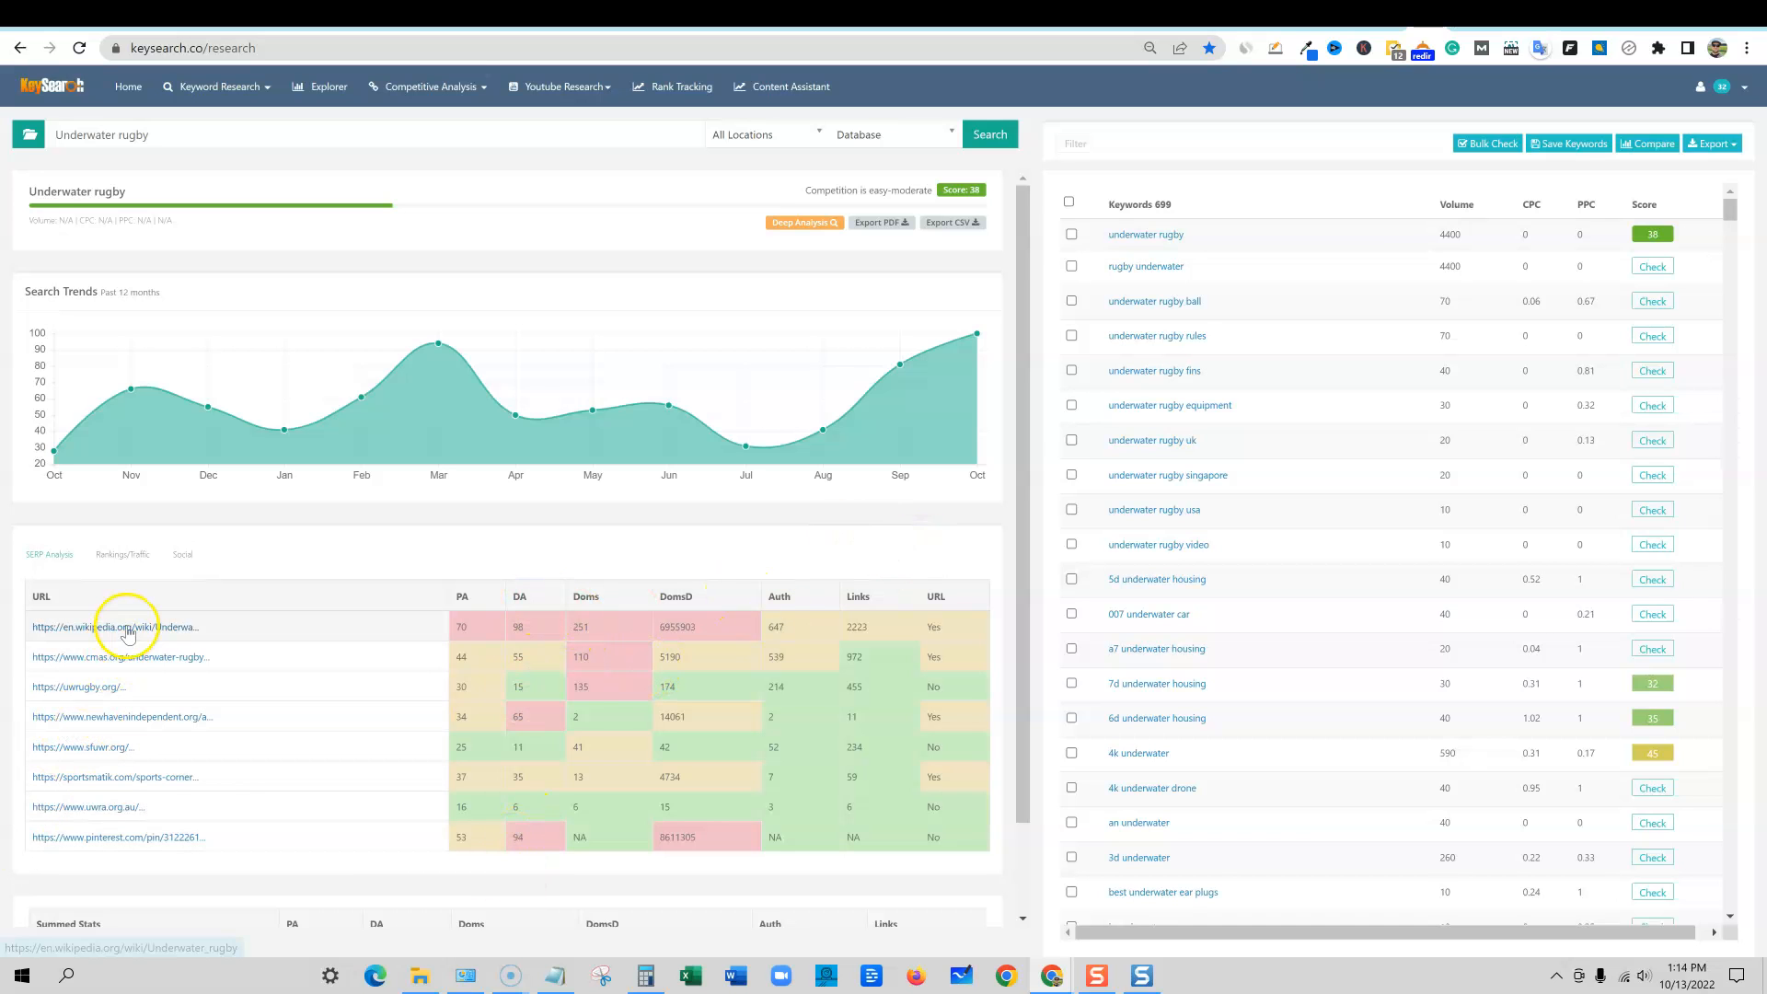
scroll(143, 655, down, 1)
scroll(143, 654, down, 1)
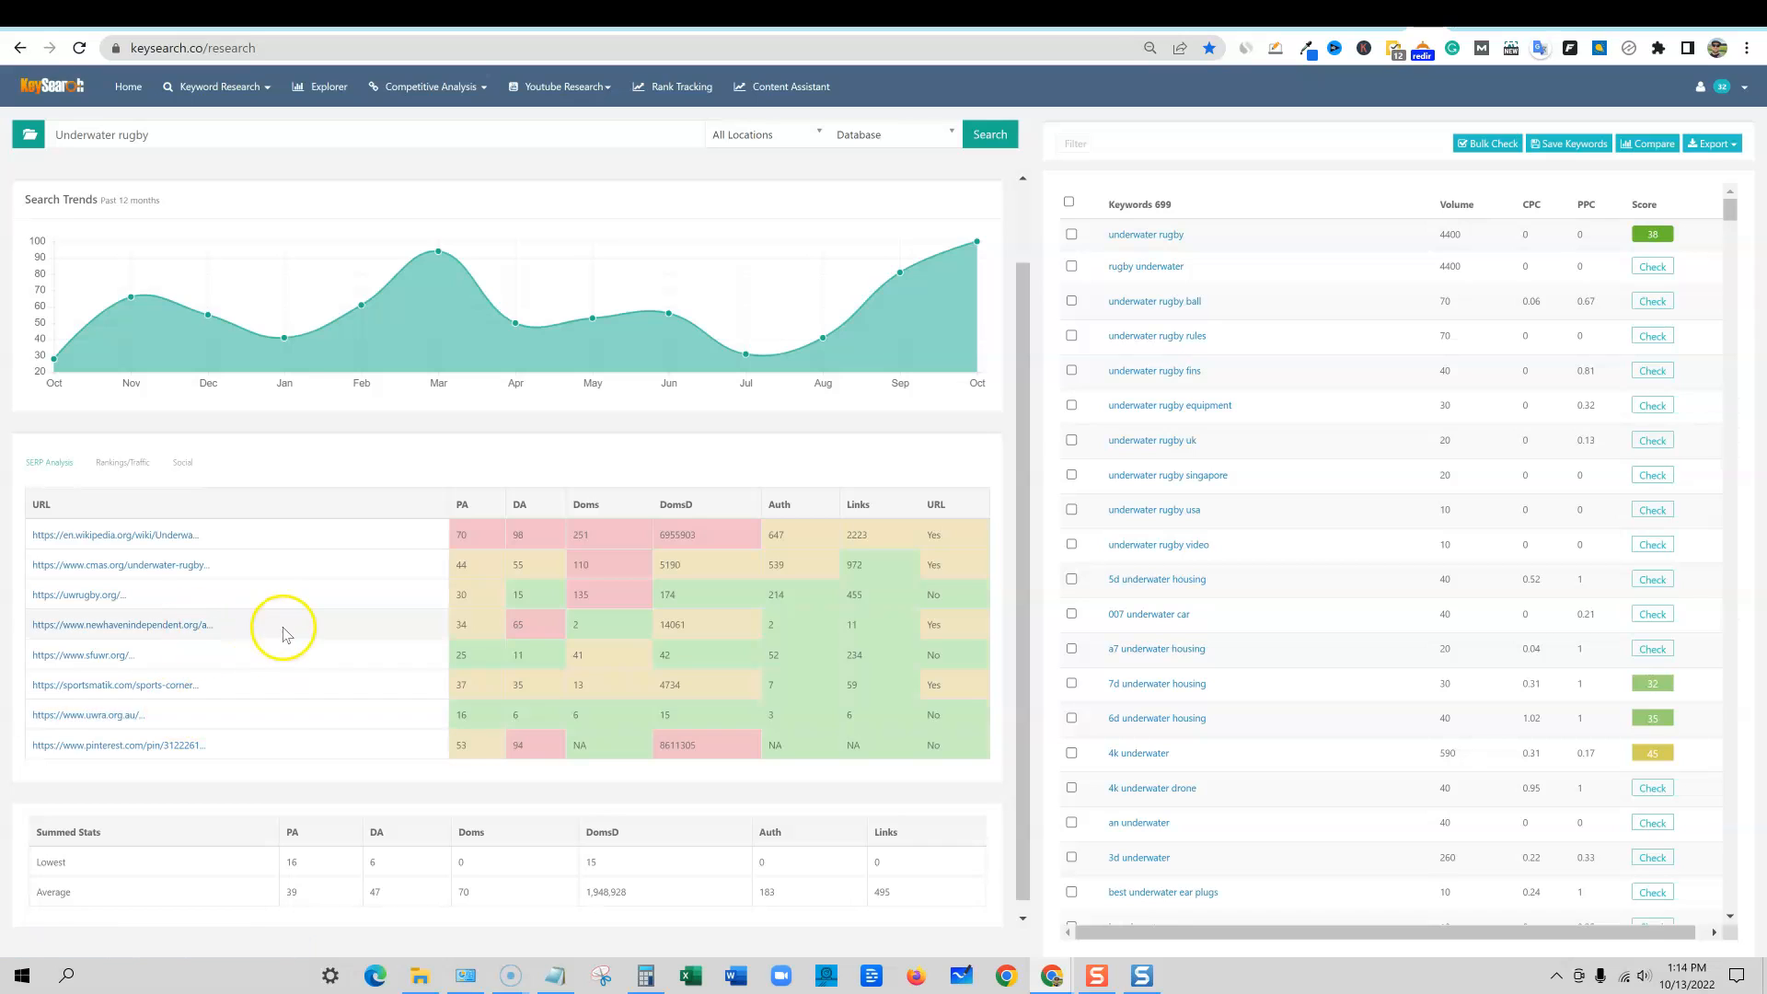
scroll(262, 633, down, 1)
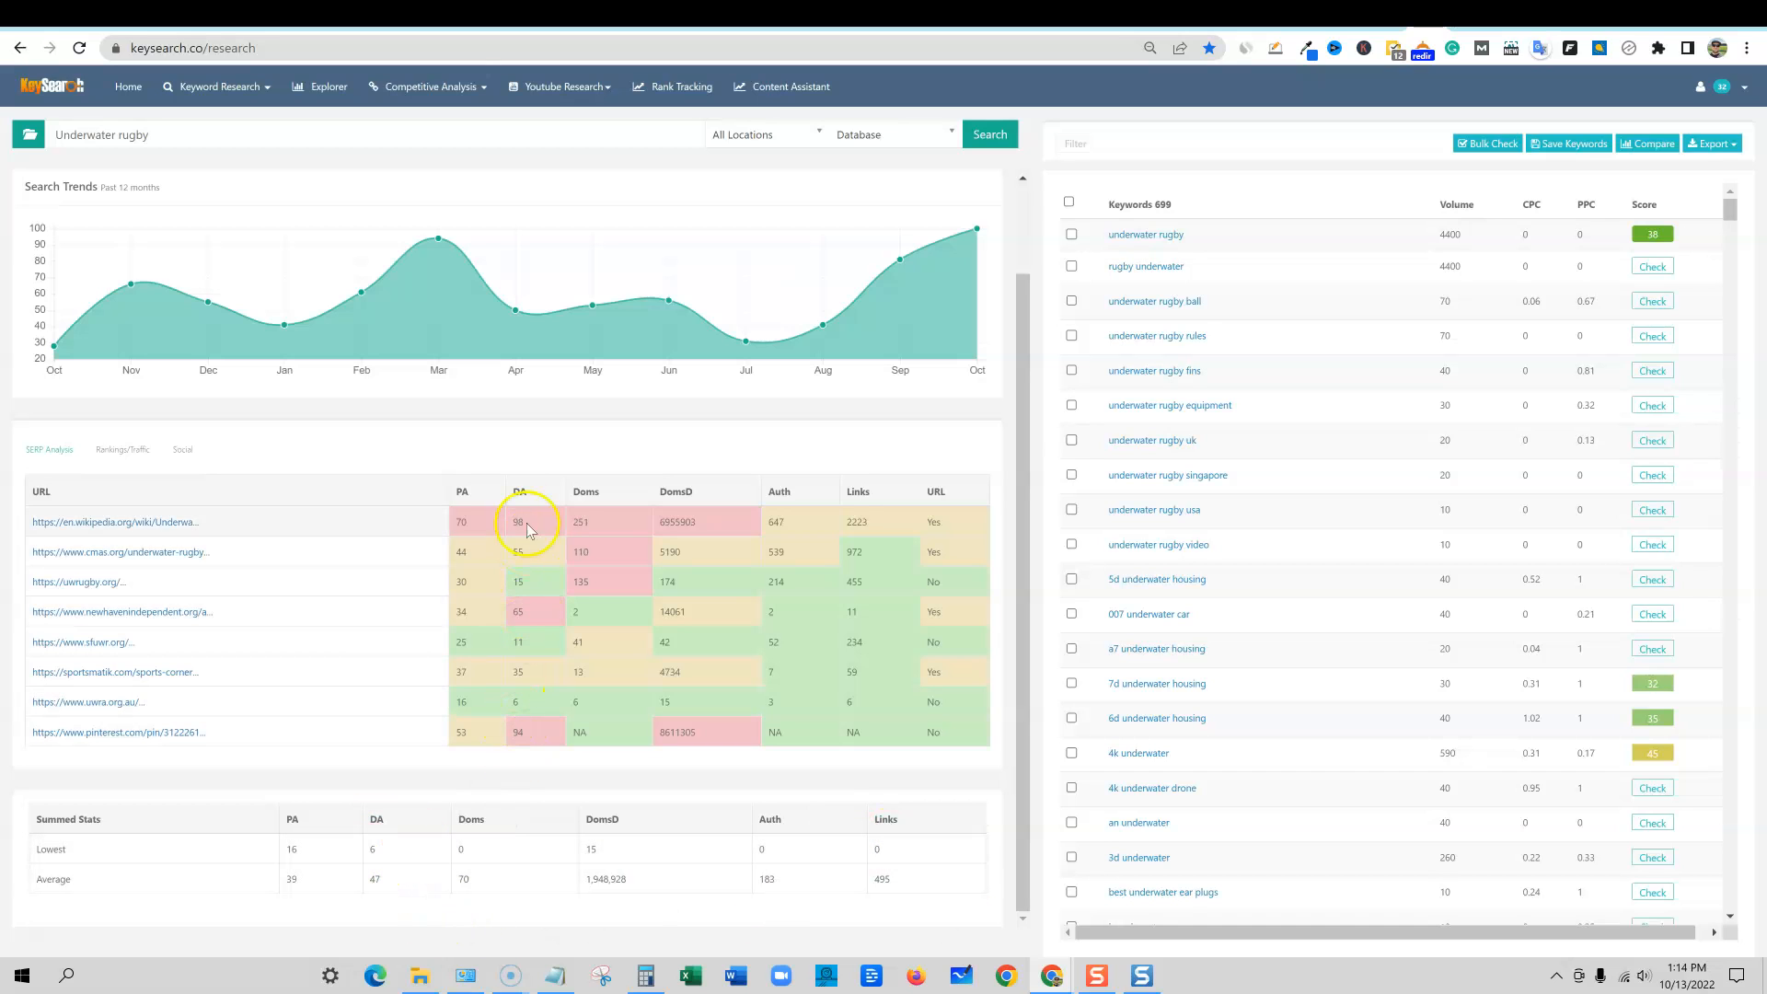
drag(445, 475, 947, 737)
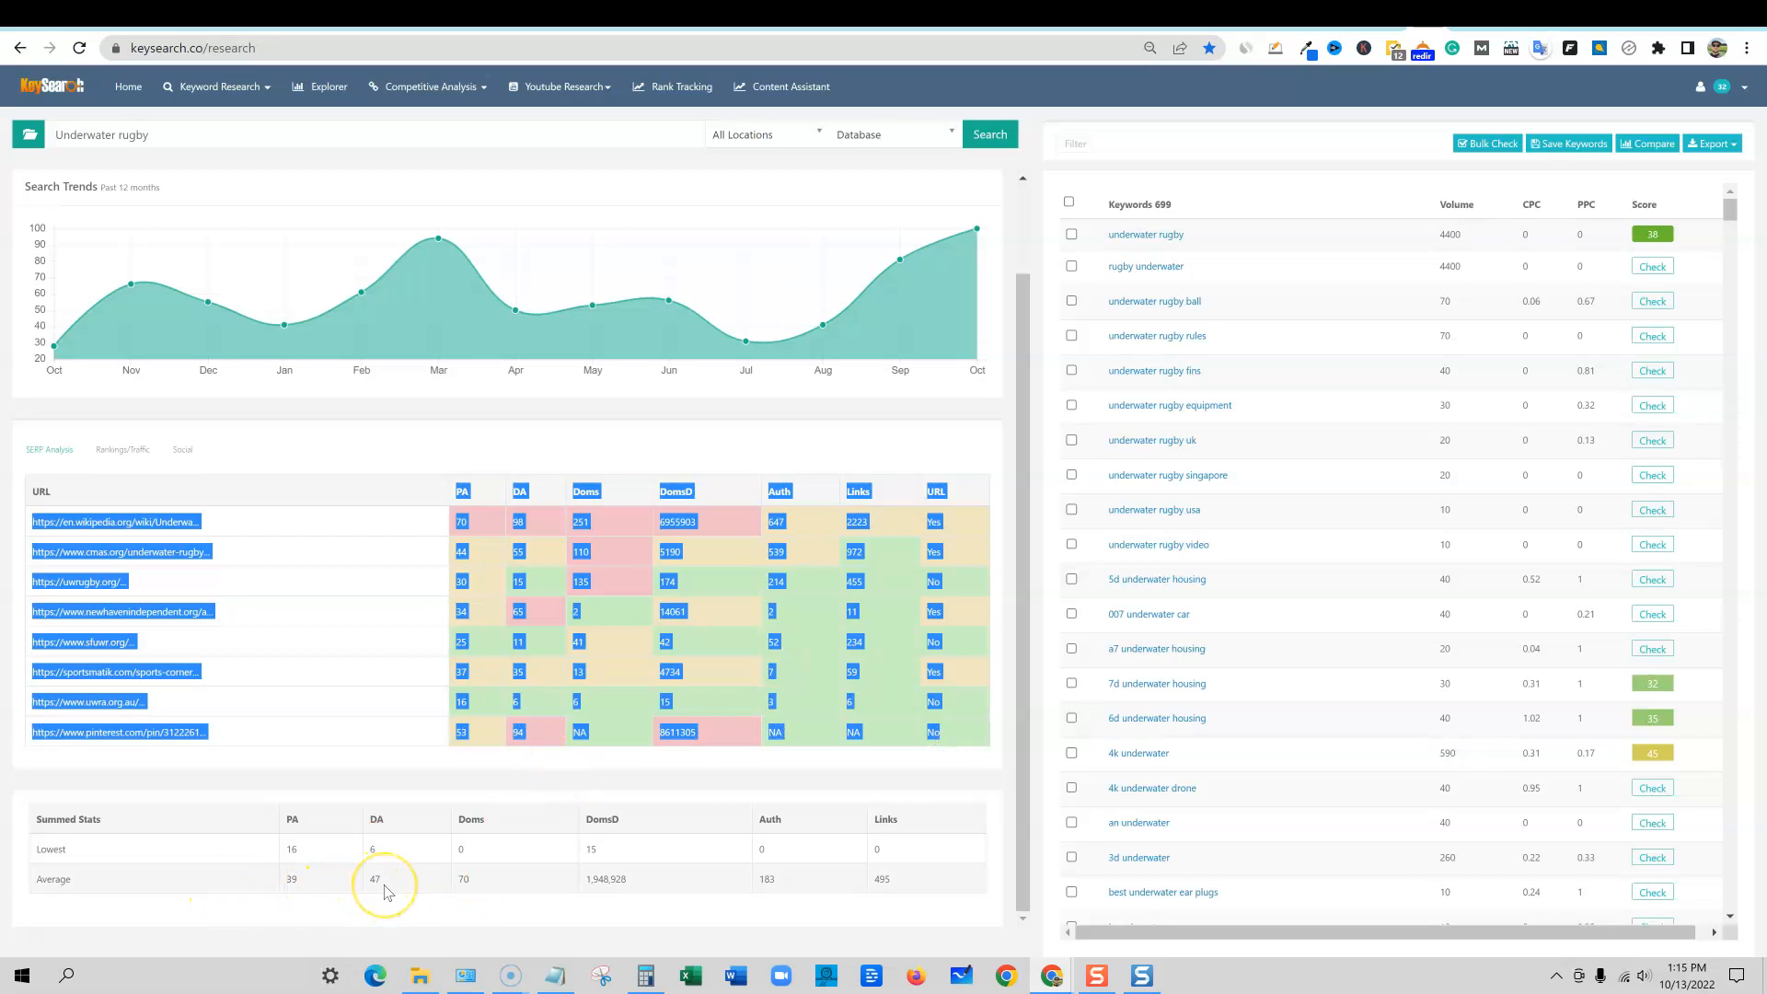
click(552, 436)
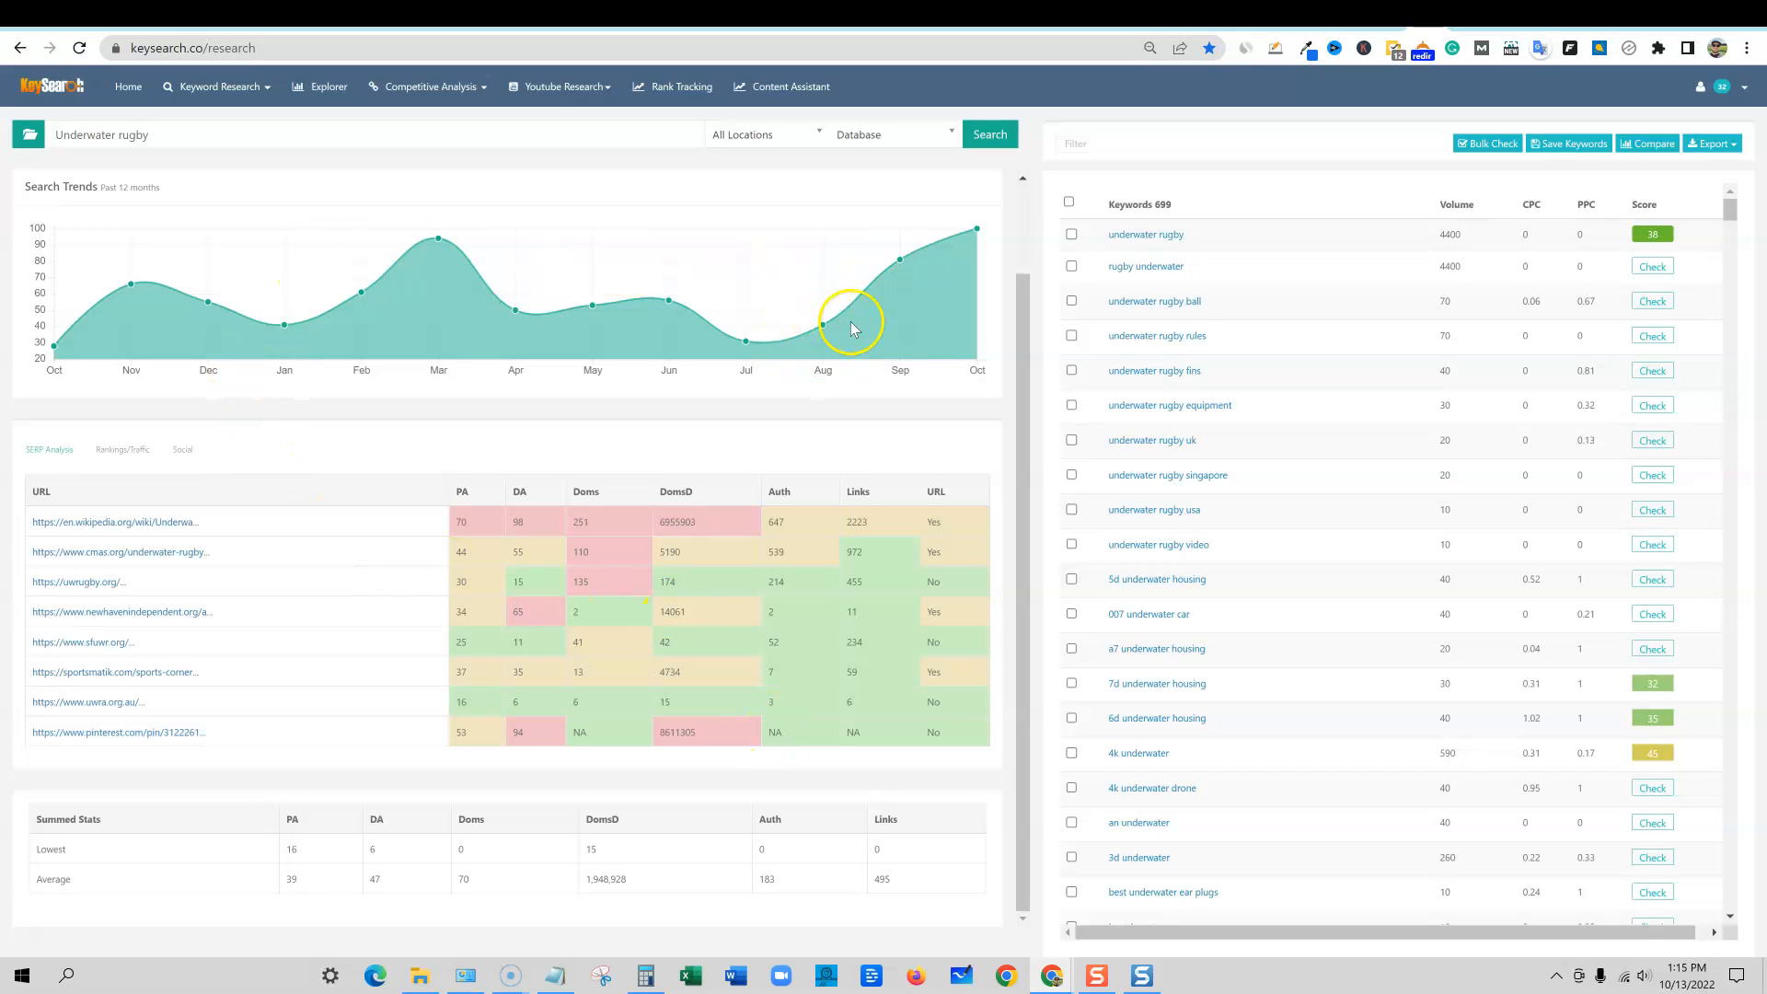
mouse_move(966, 230)
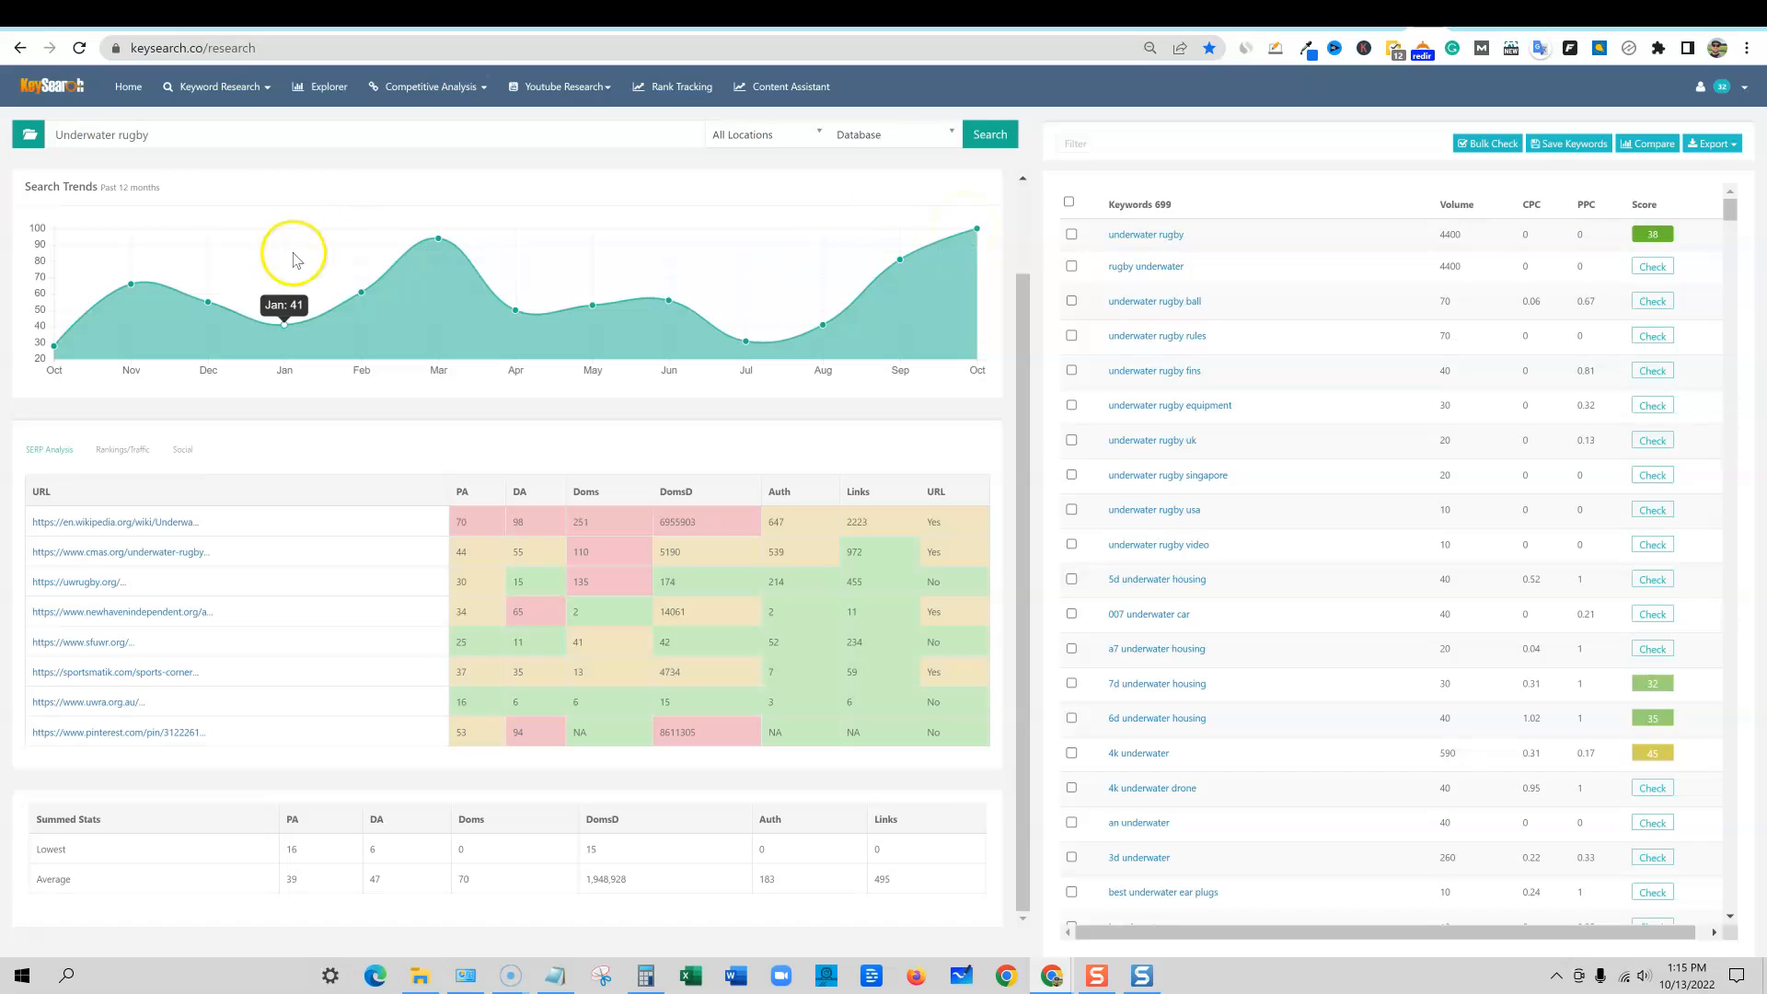
mouse_move(120, 287)
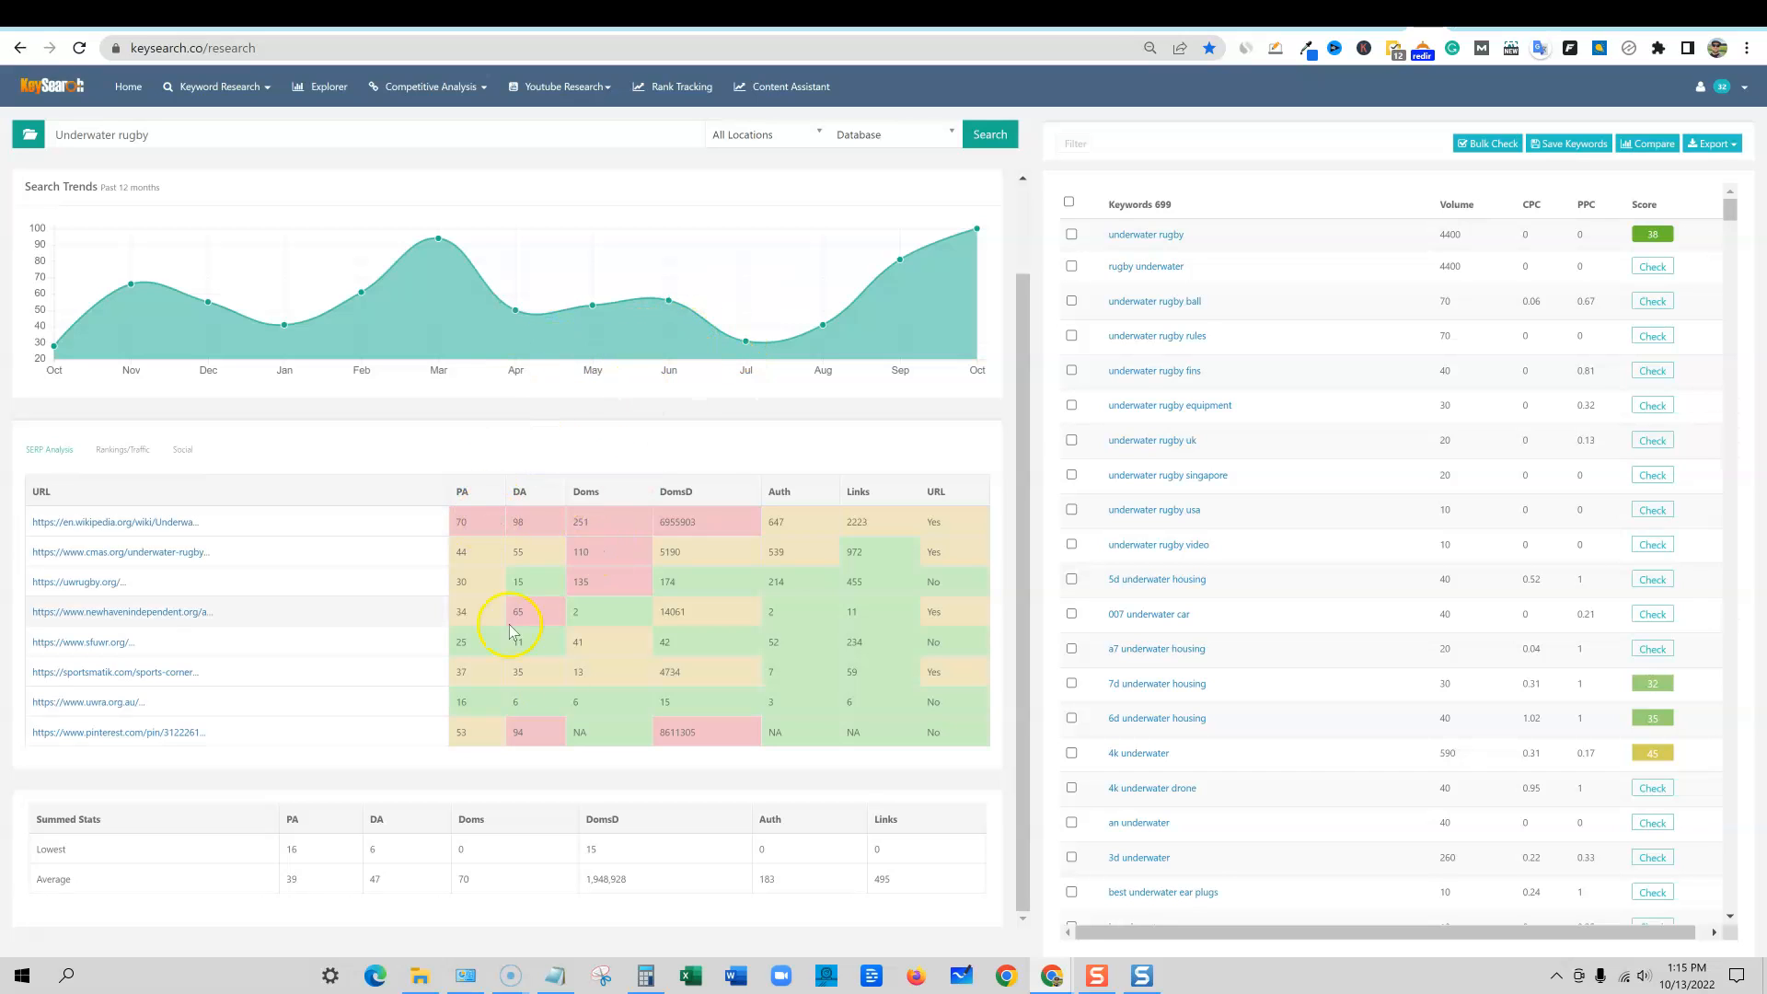
scroll(920, 630, up, 2)
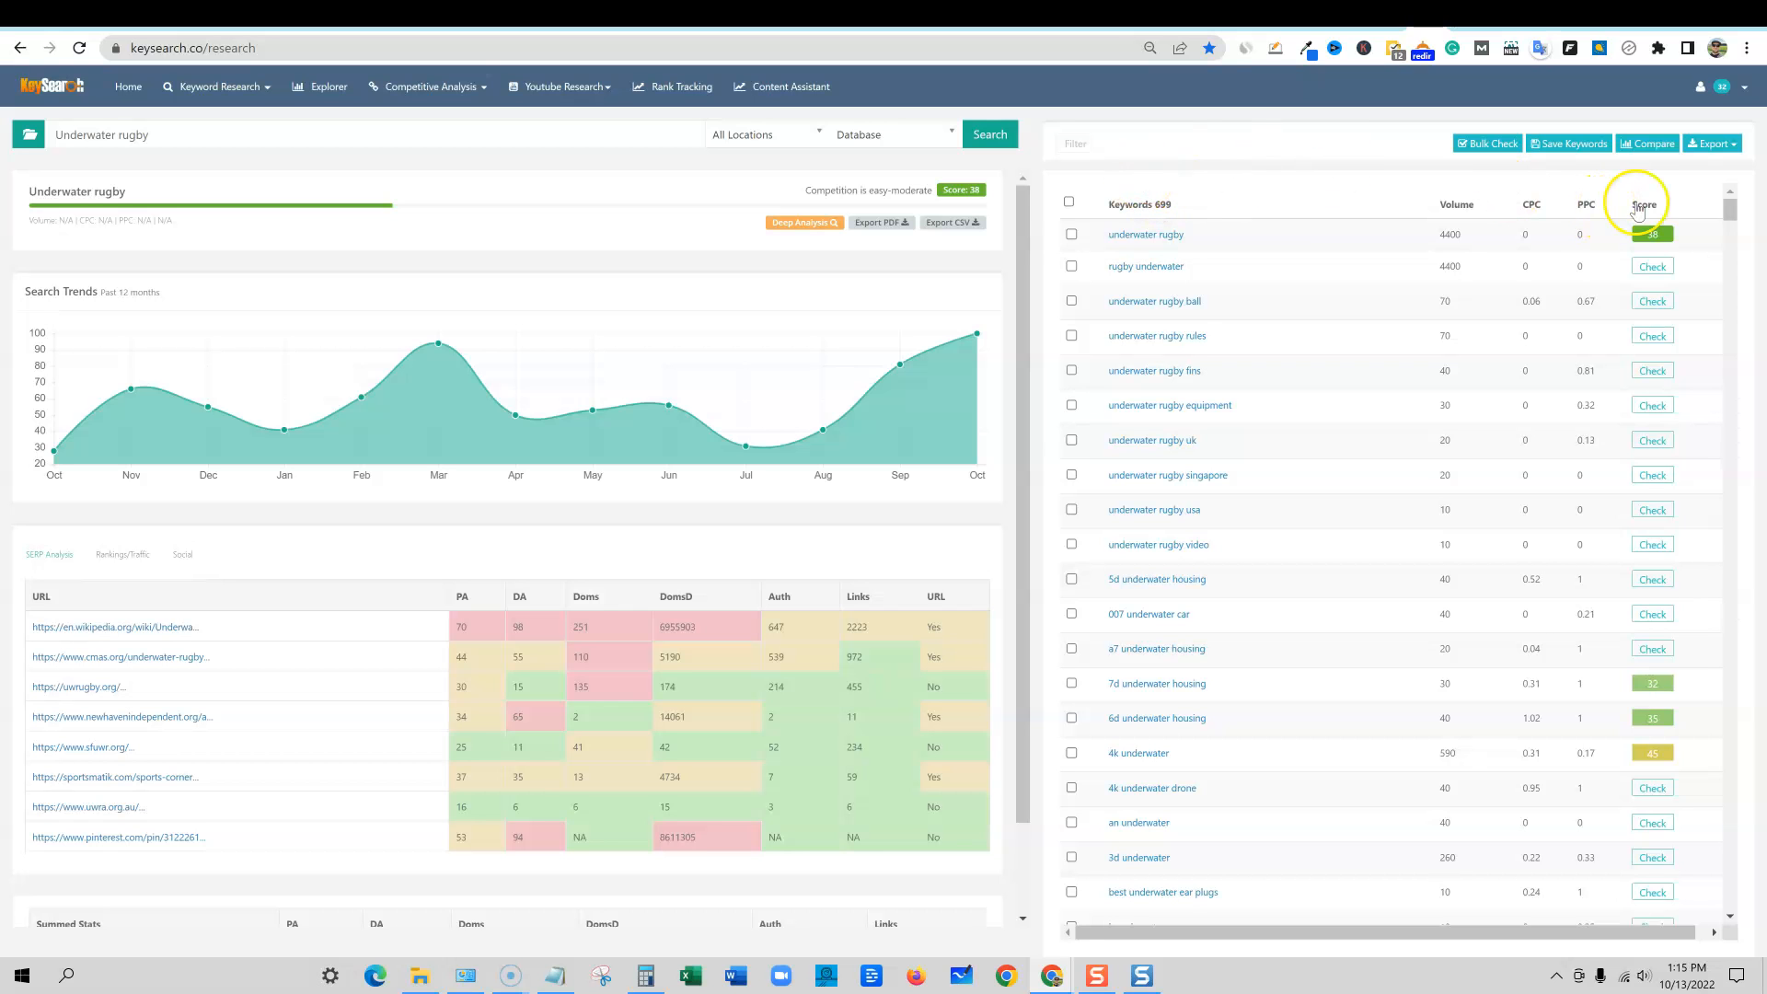
Step: Look through the suggested keywords and check the difficulty score of "rugby underwater"
scroll(1648, 599, down, 10)
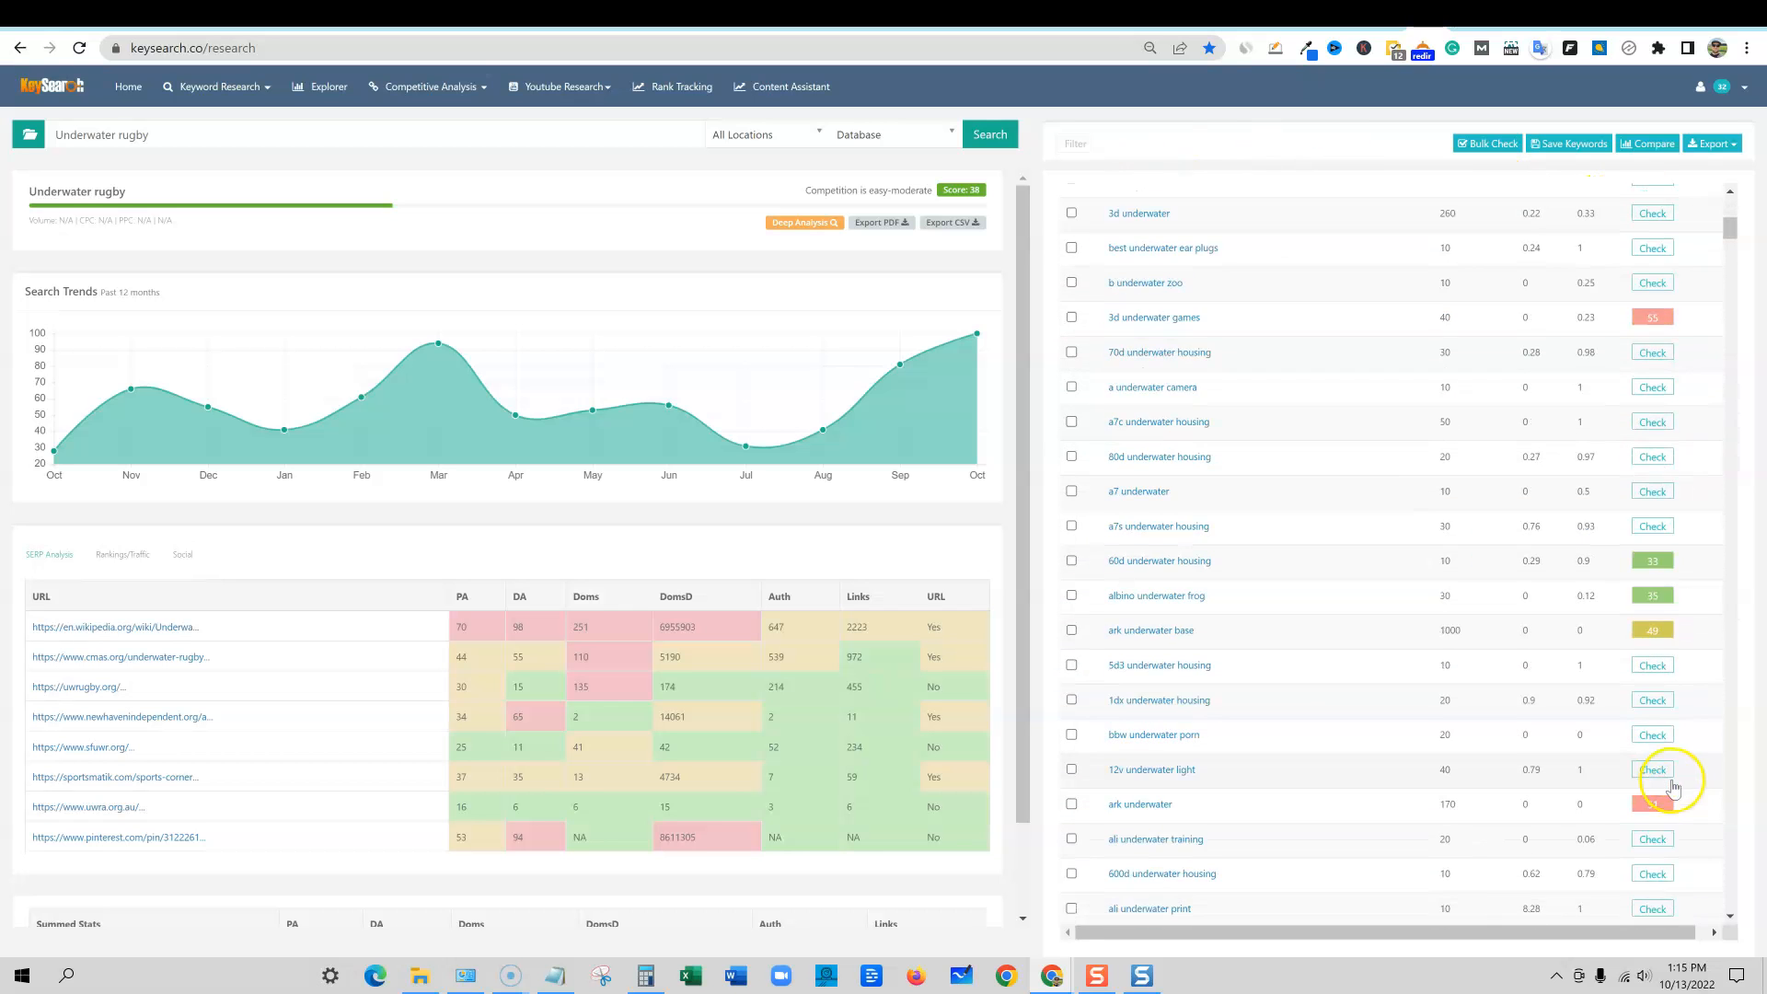
scroll(1677, 660, up, 5)
scroll(1656, 544, up, 4)
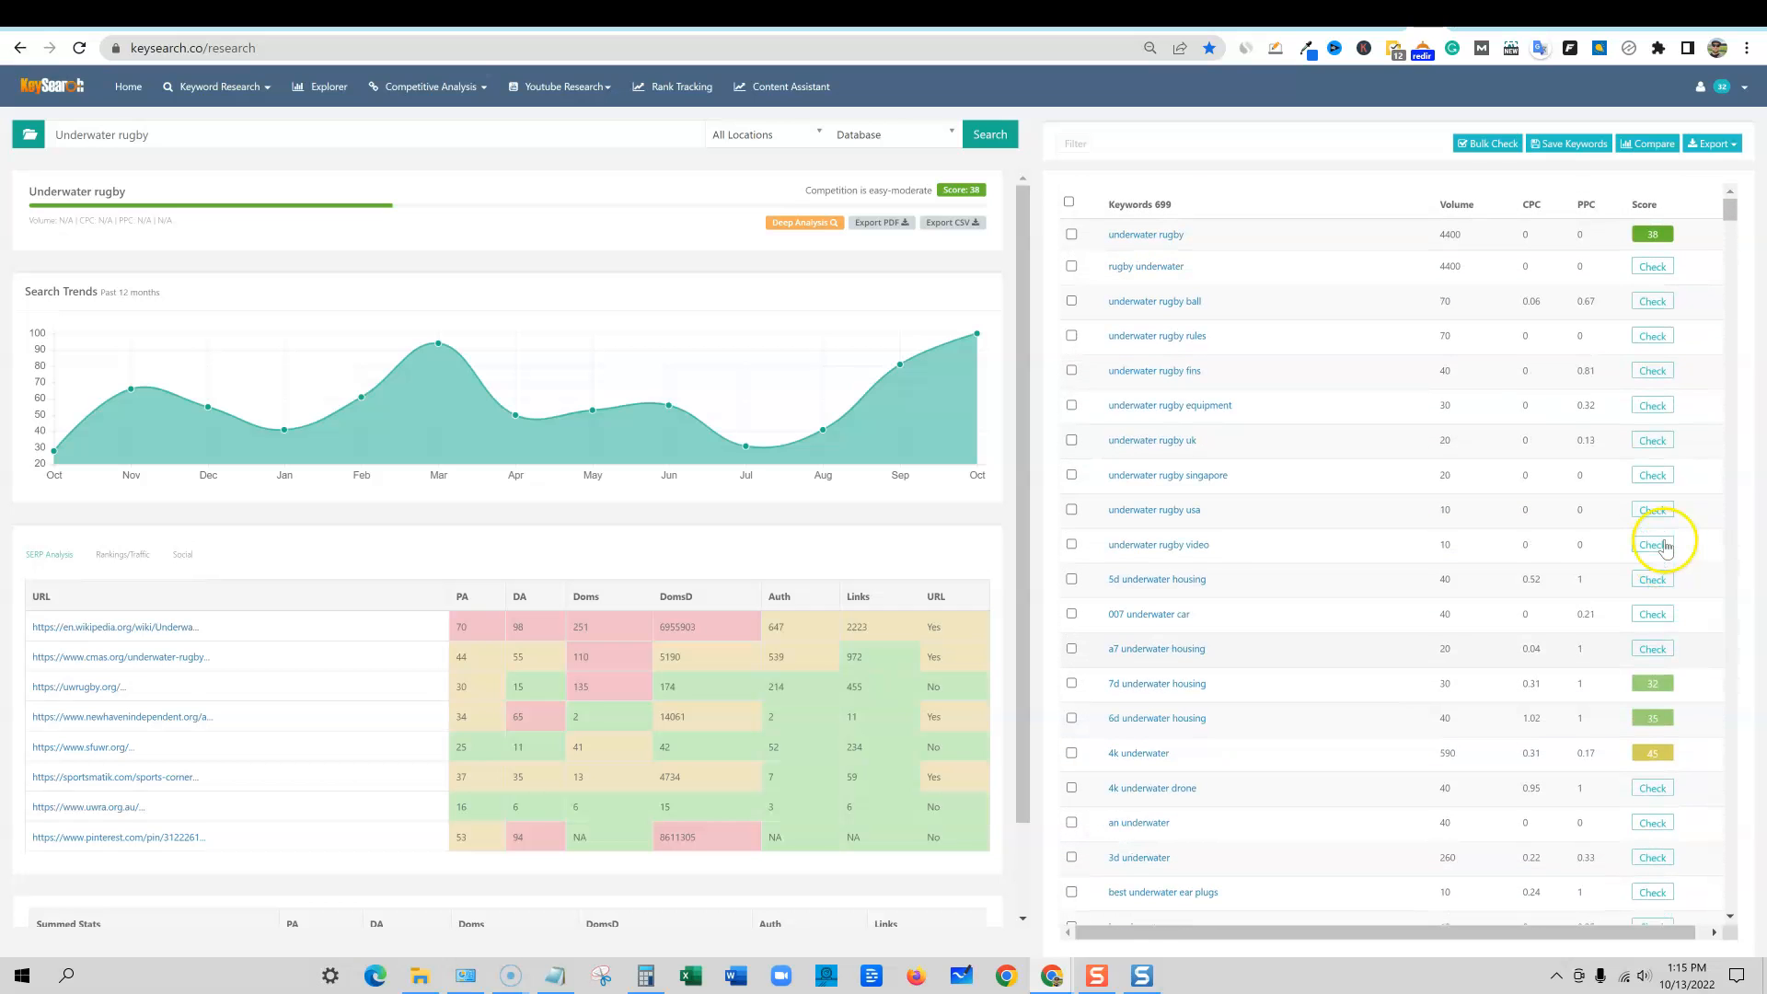
click(1653, 269)
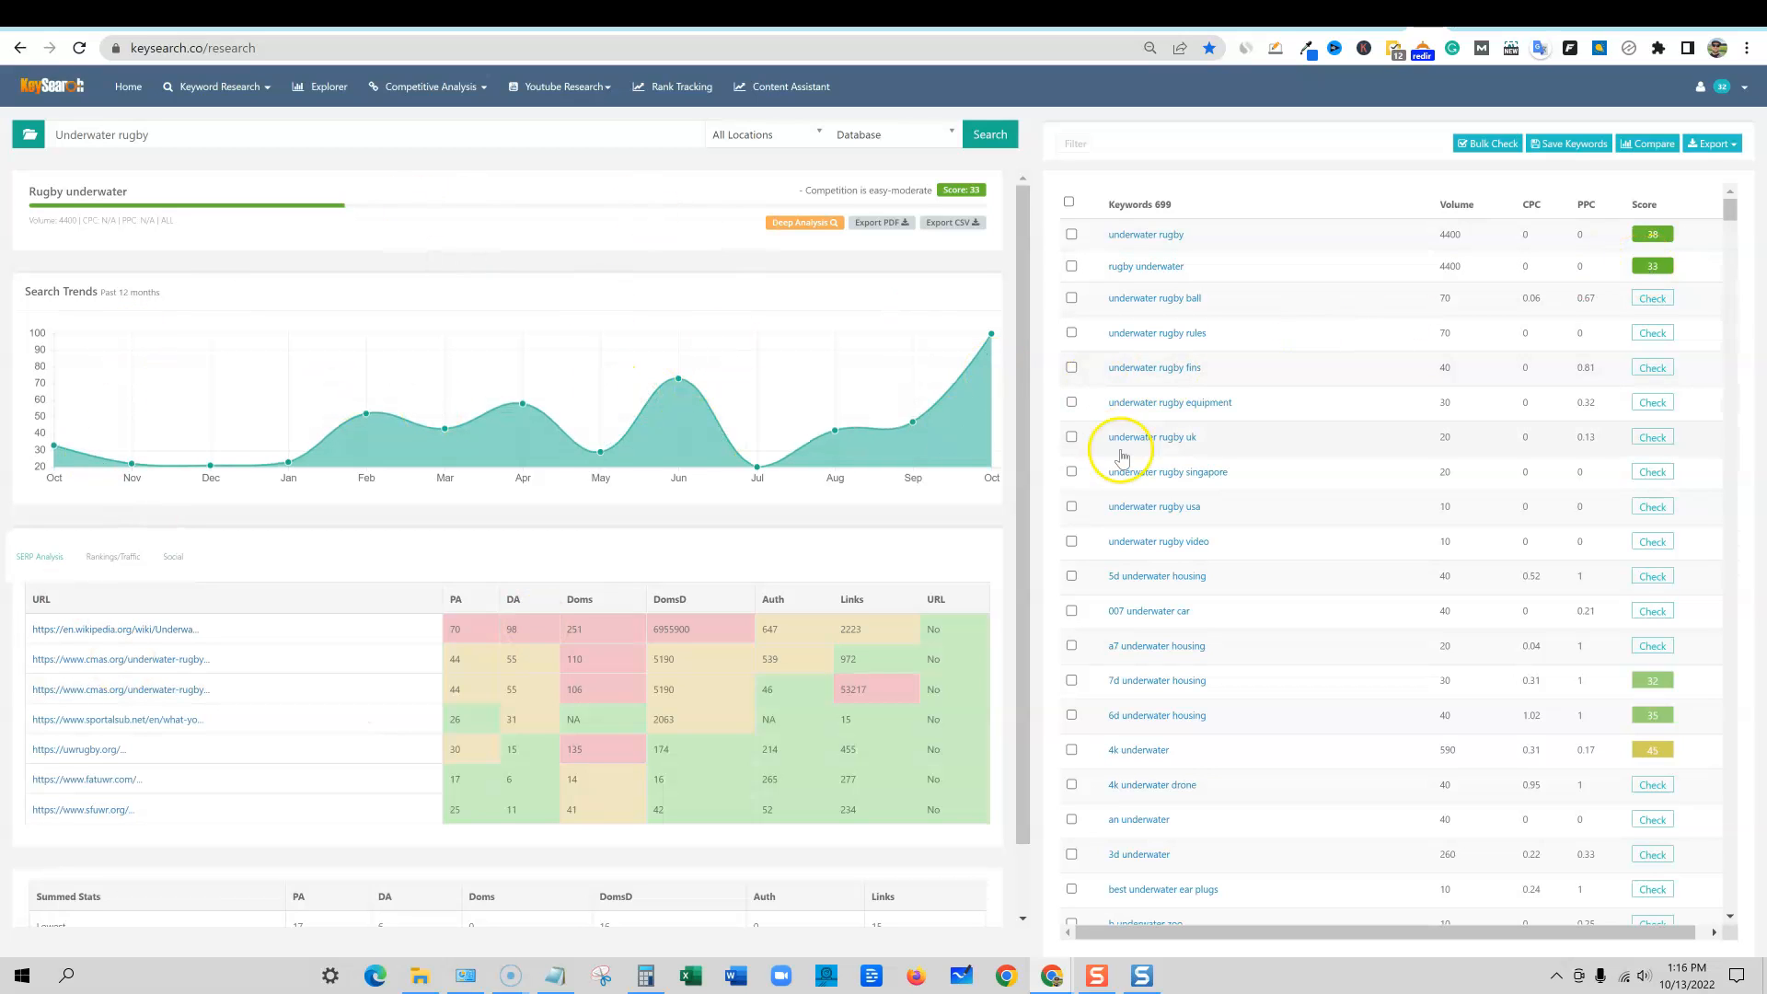
Step: Show the keyword filter options for the results and view the account's remaining credits
click(1075, 142)
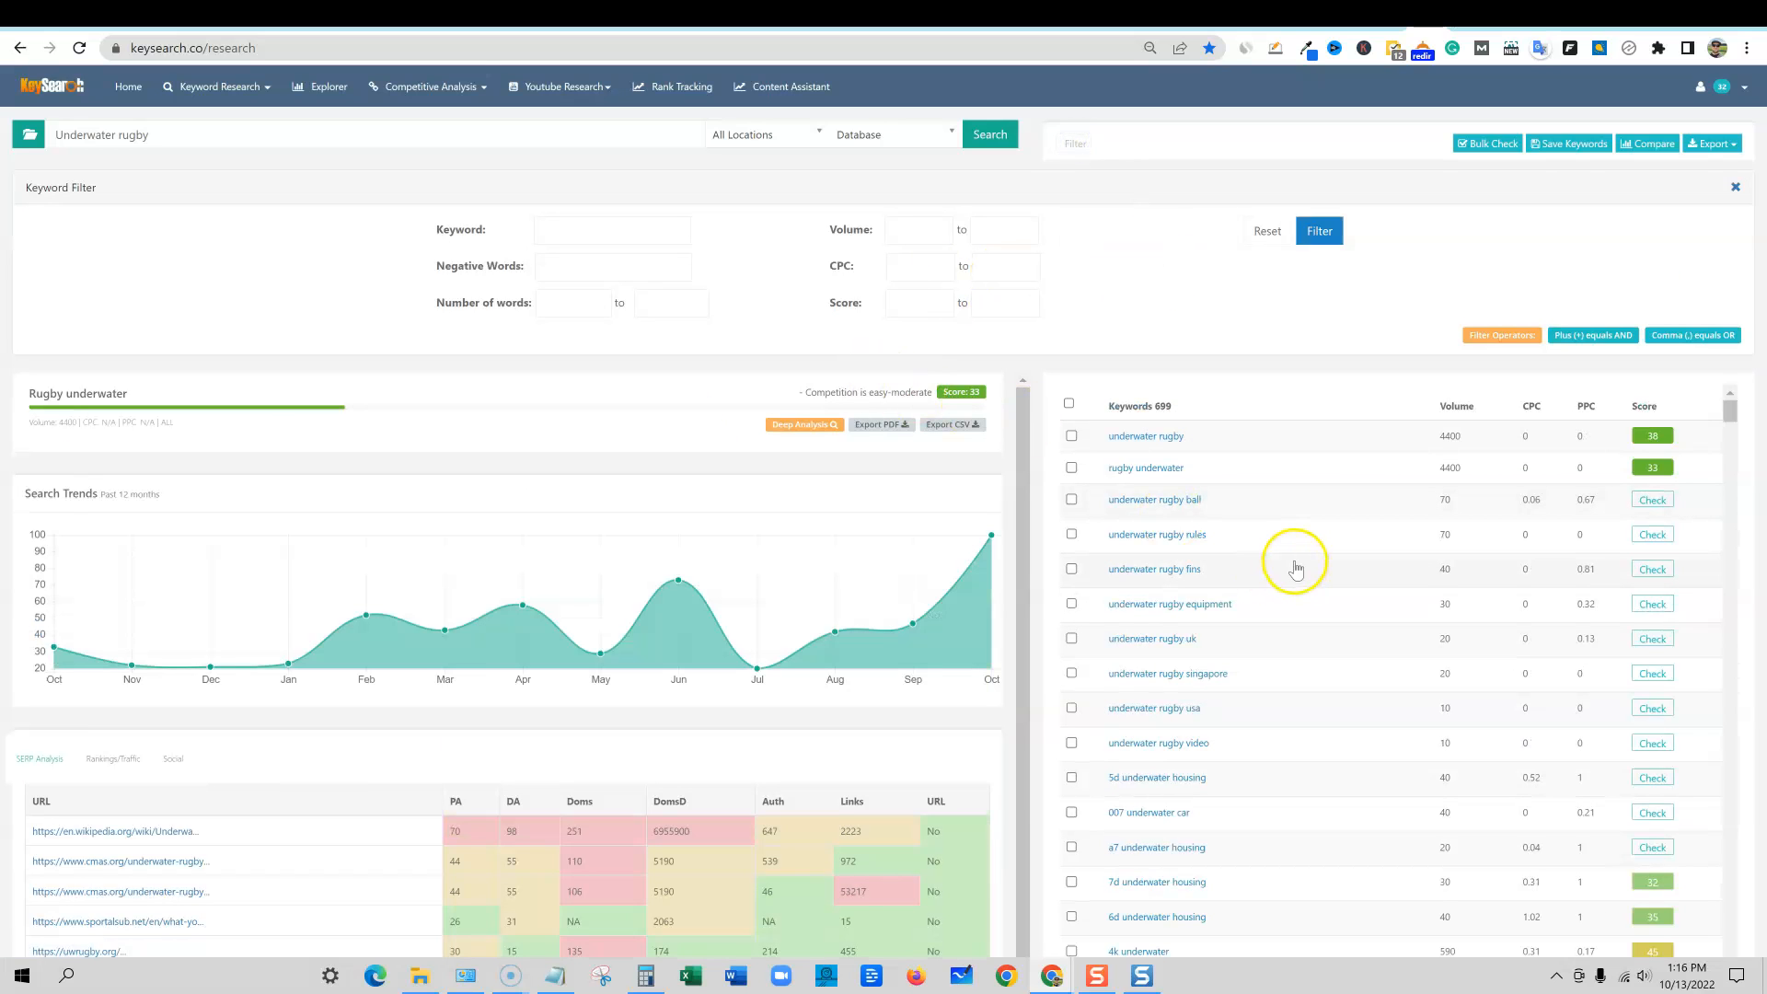
click(1744, 88)
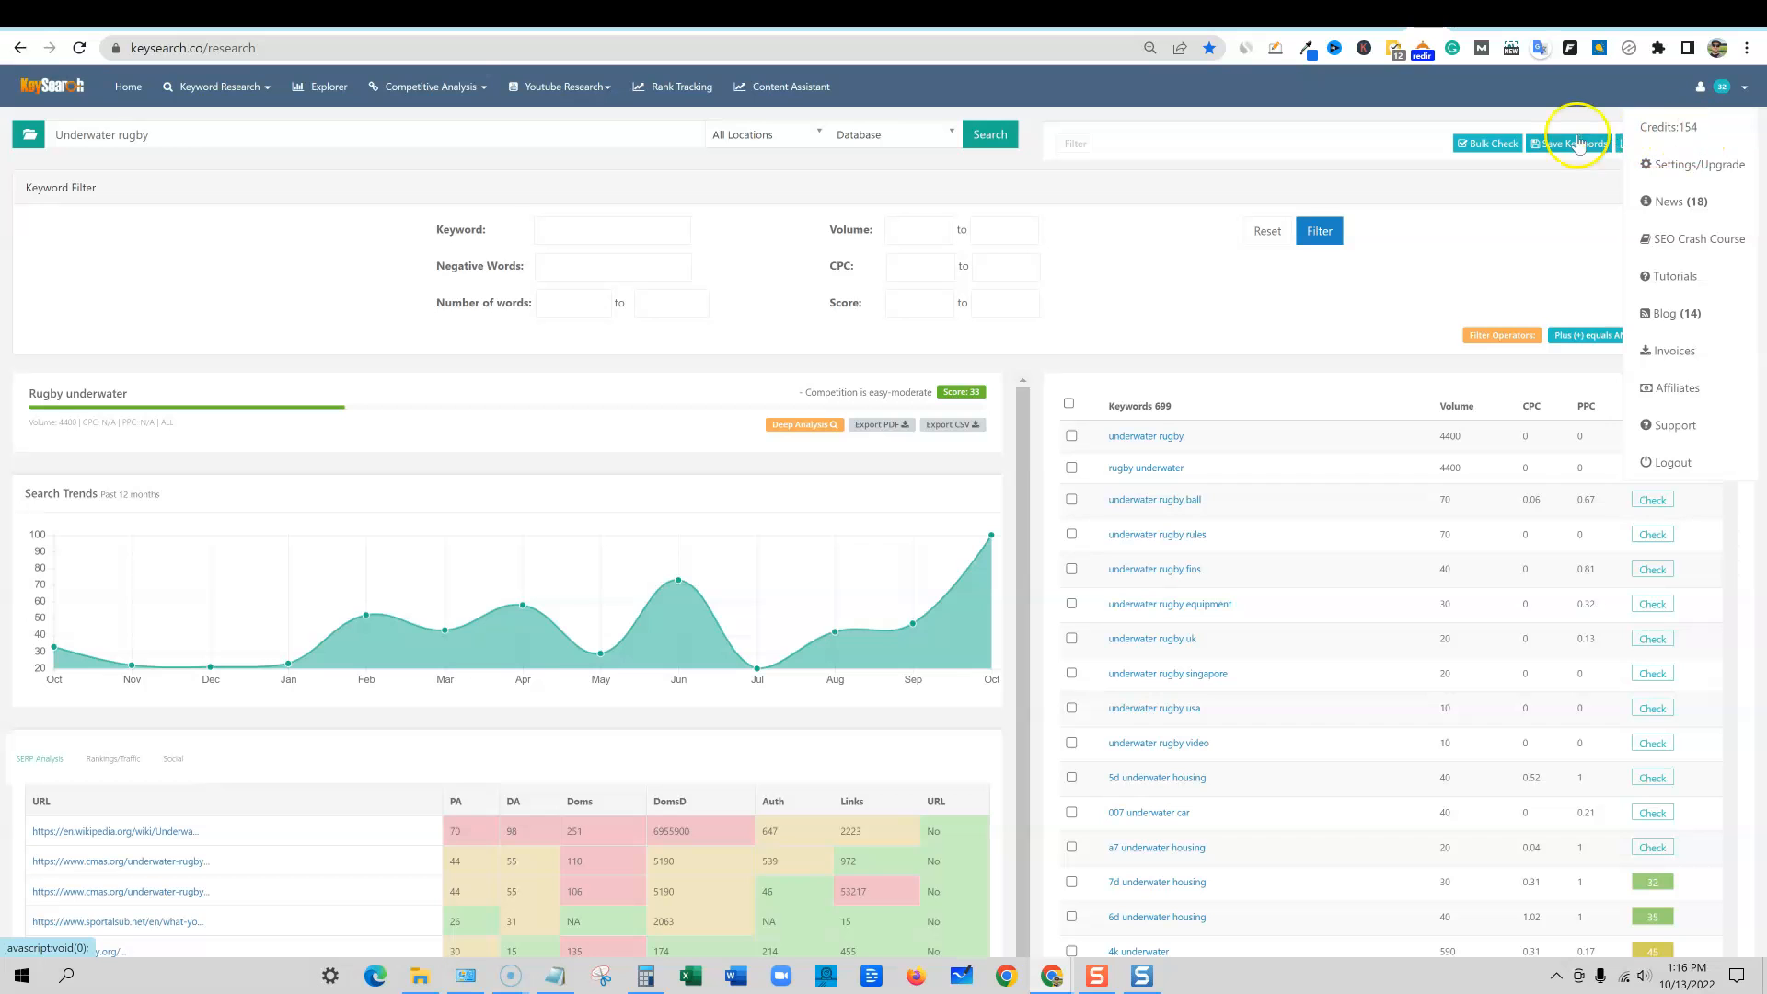
Step: Leave the account menu, look over the suggested keywords, and close and reopen the keyword filter options
click(1399, 114)
scroll(1313, 722, down, 6)
scroll(1316, 778, up, 6)
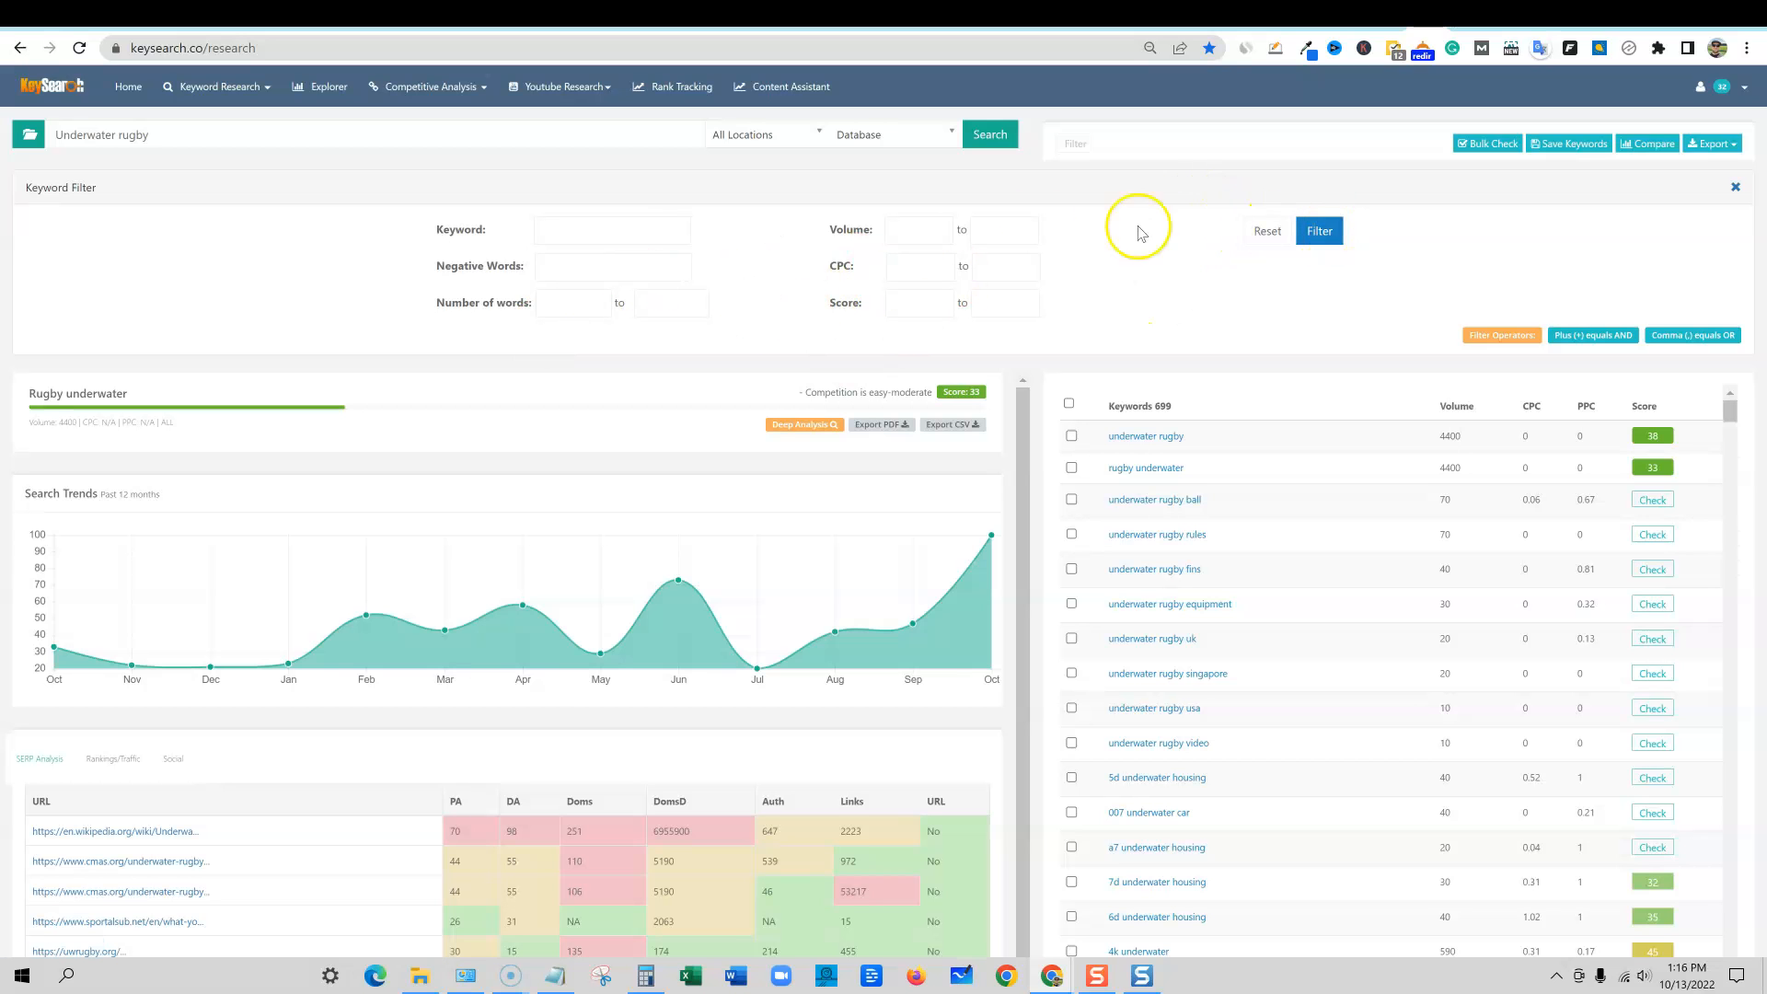
click(1736, 187)
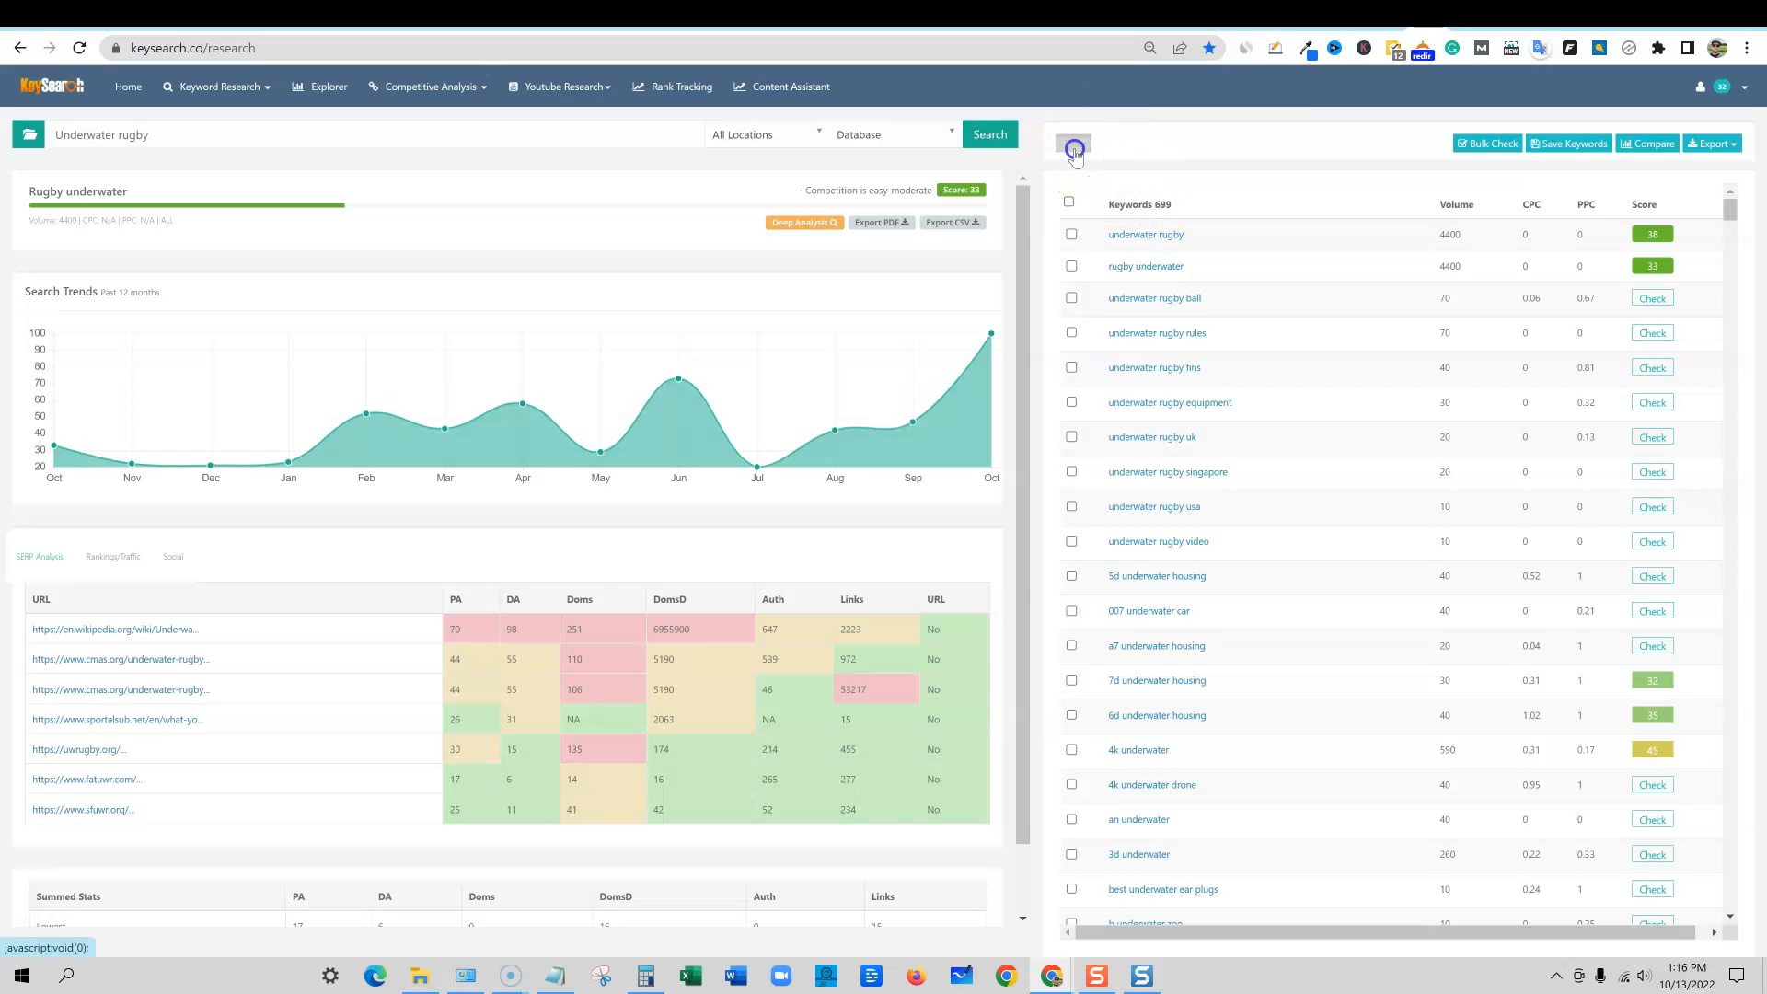
click(1075, 145)
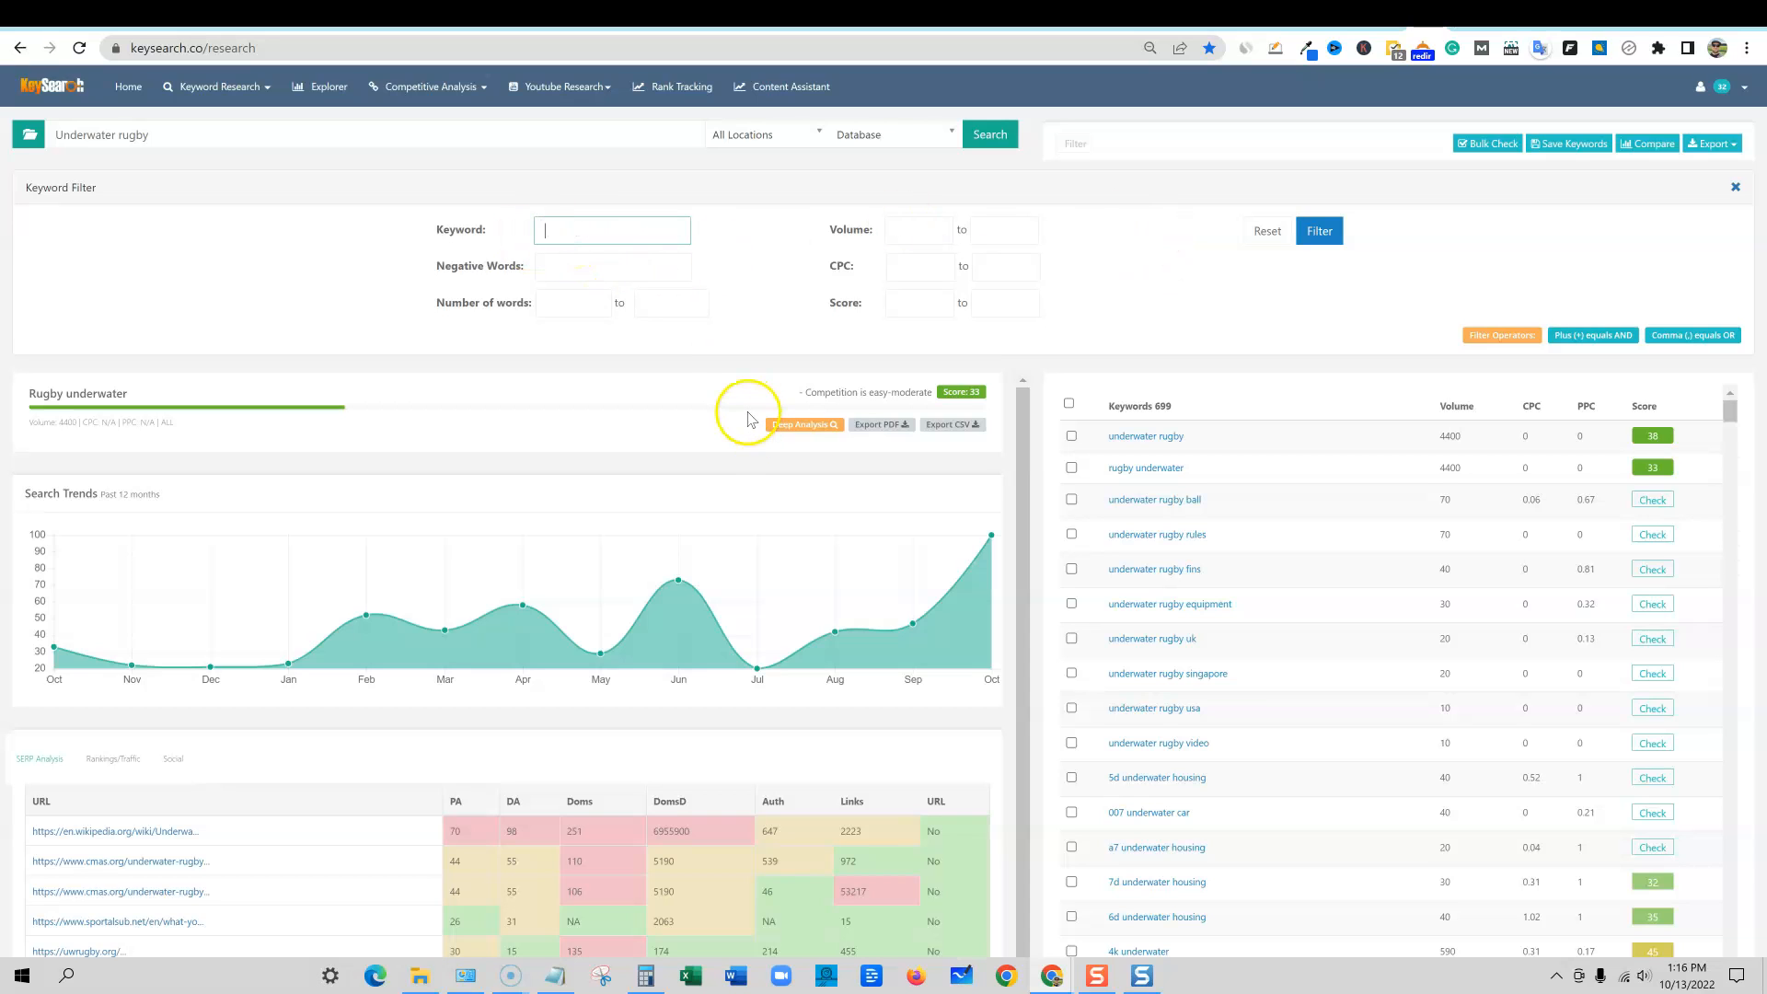
Step: Filter the suggested keywords to at least 5 words, a volume of 10 to 250 and a minimum CPC of .50
click(562, 266)
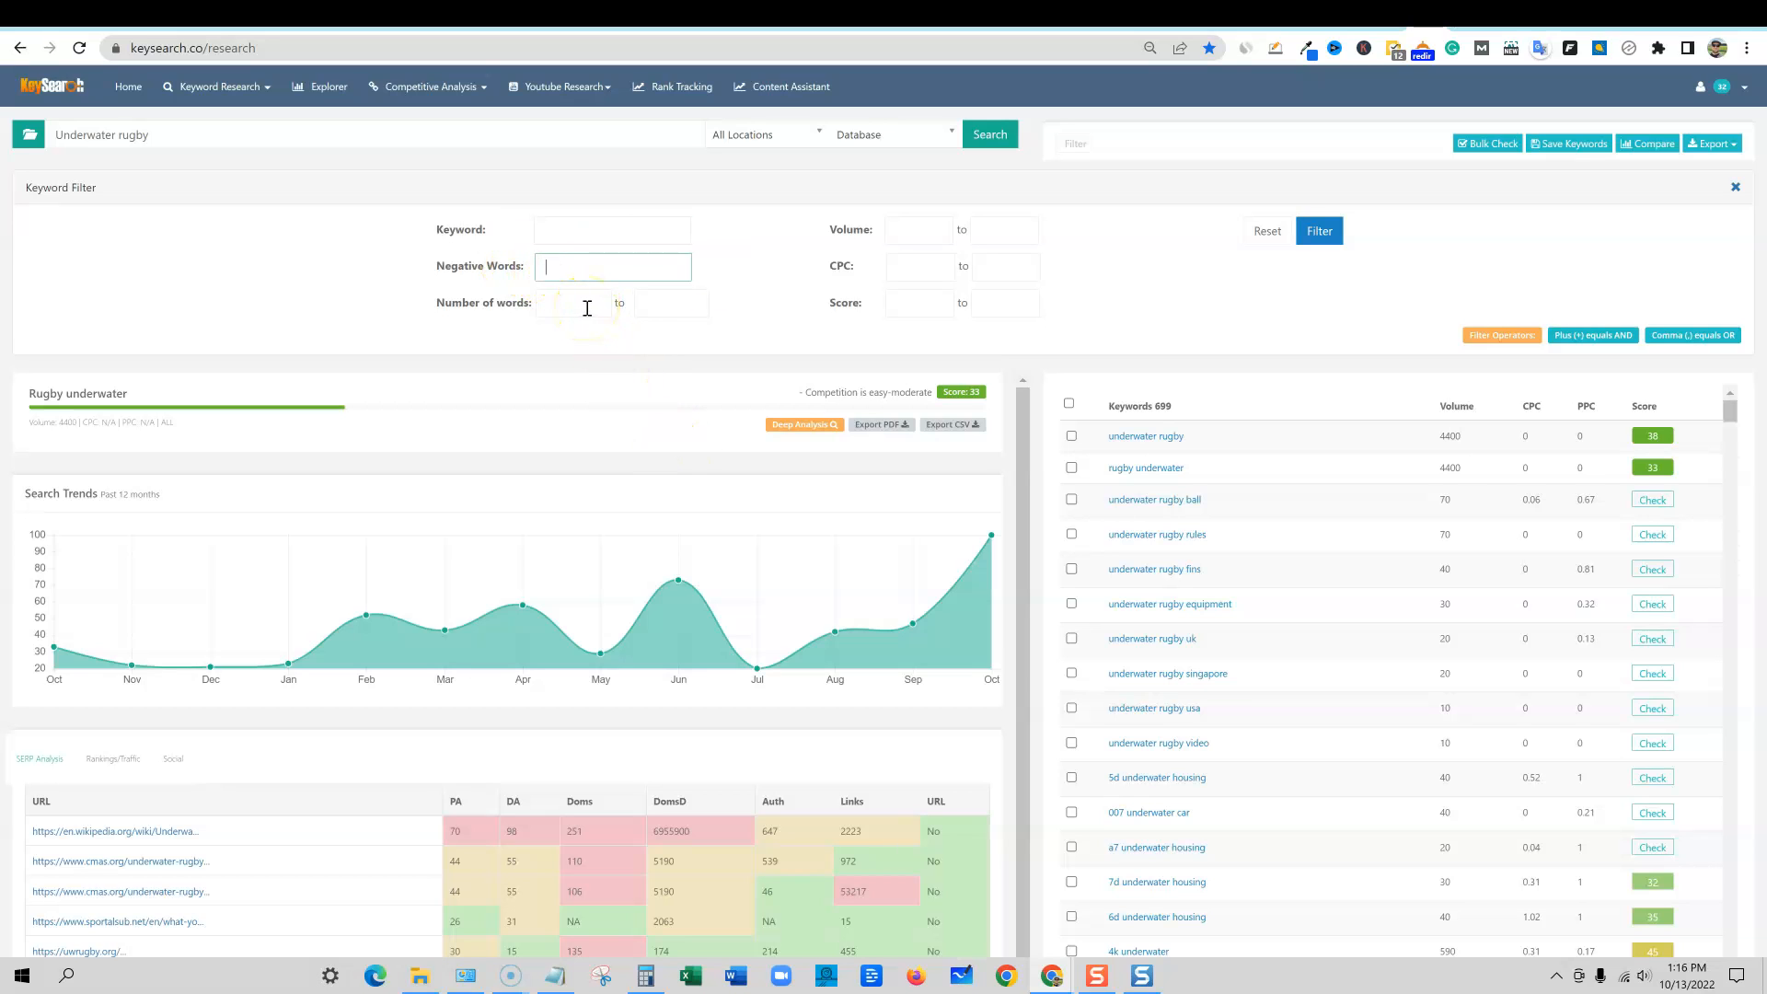
click(567, 377)
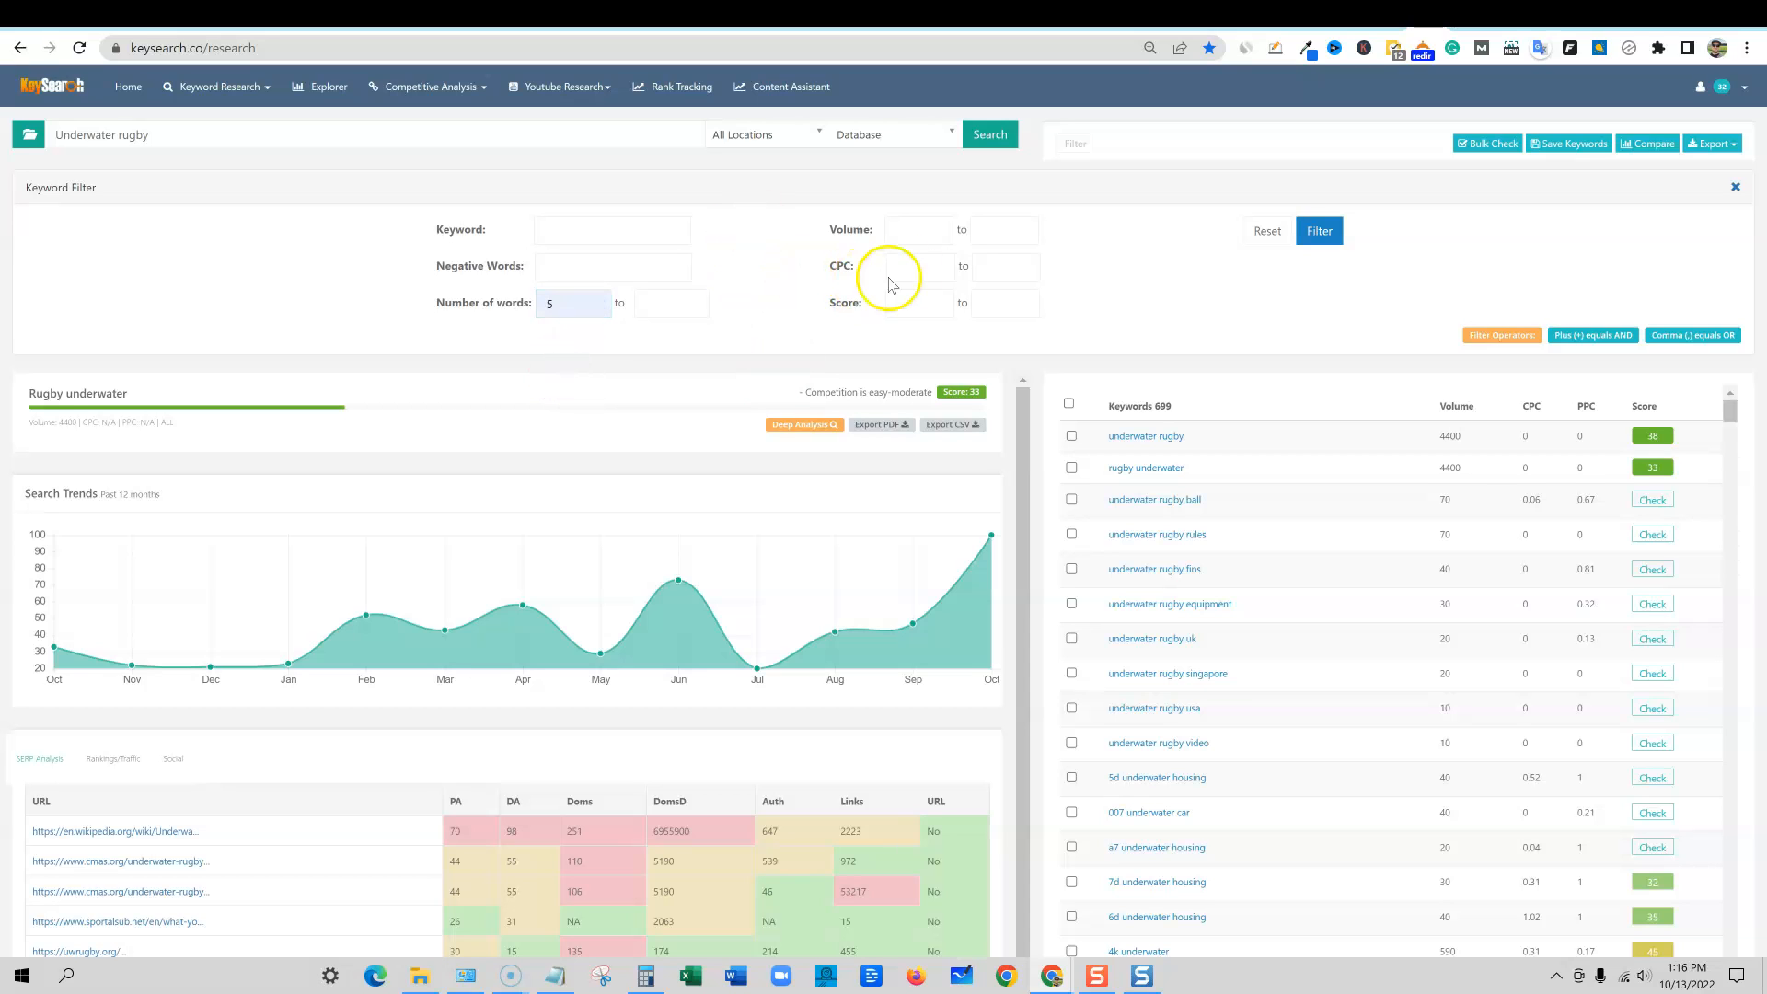
click(926, 233)
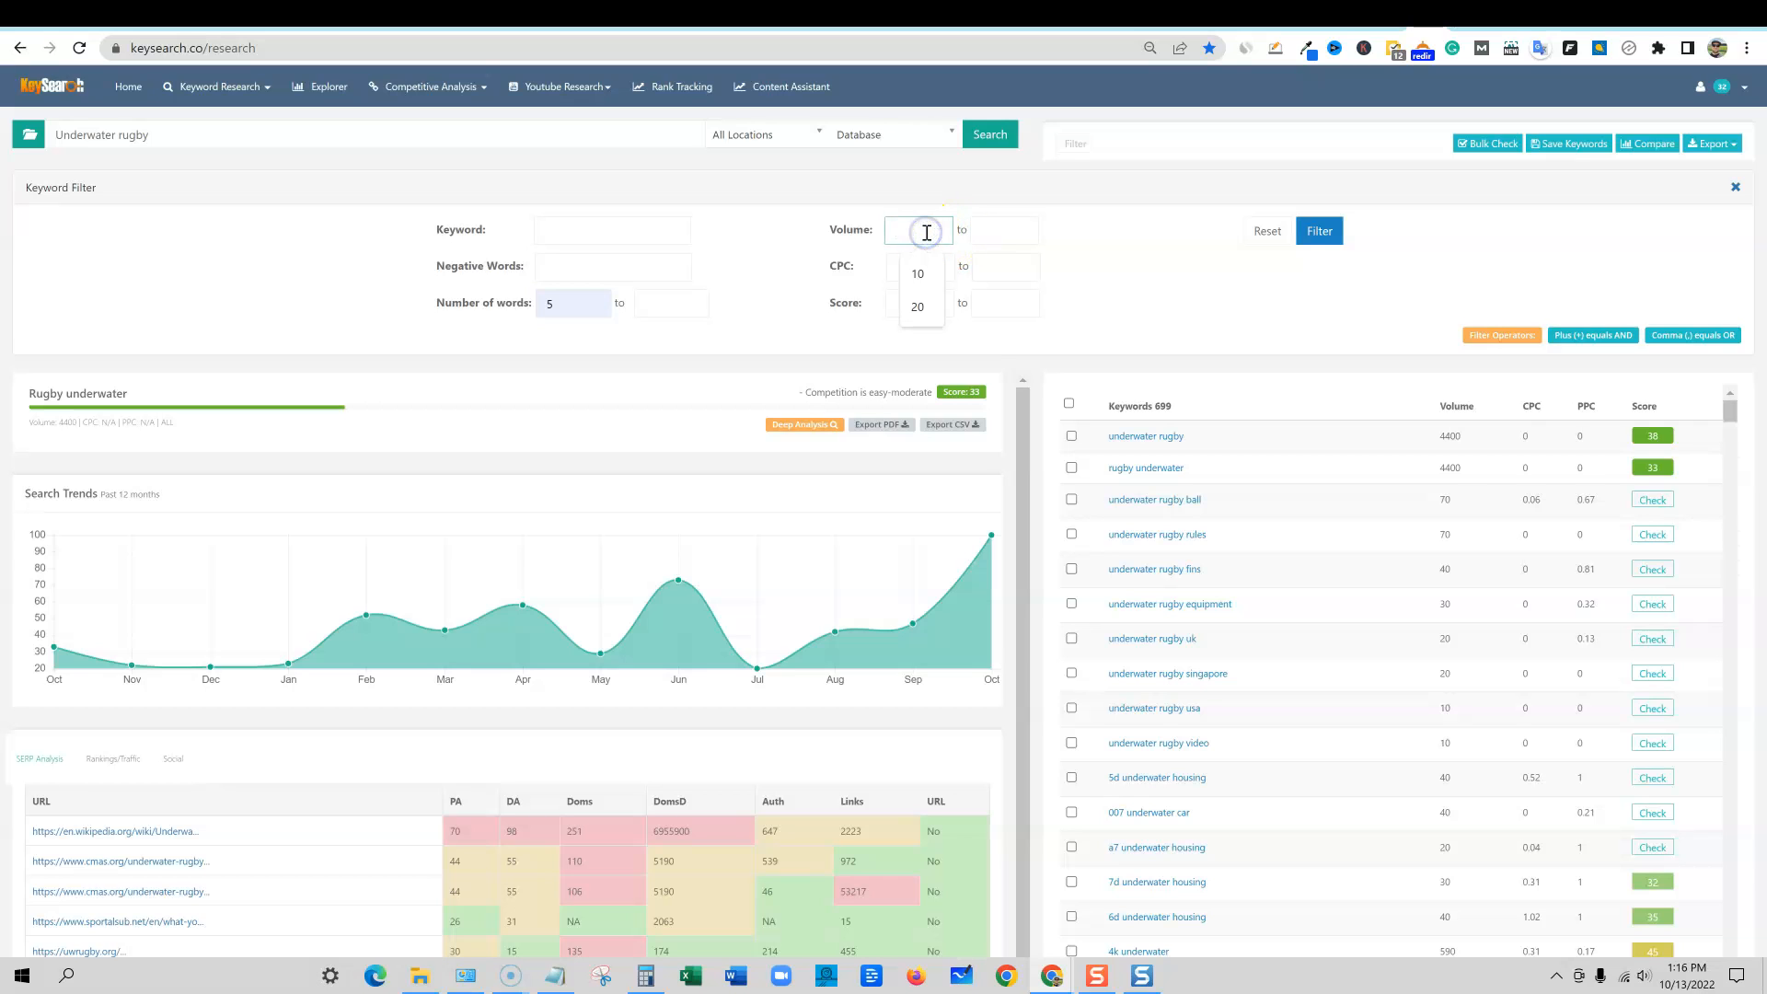
click(1004, 229)
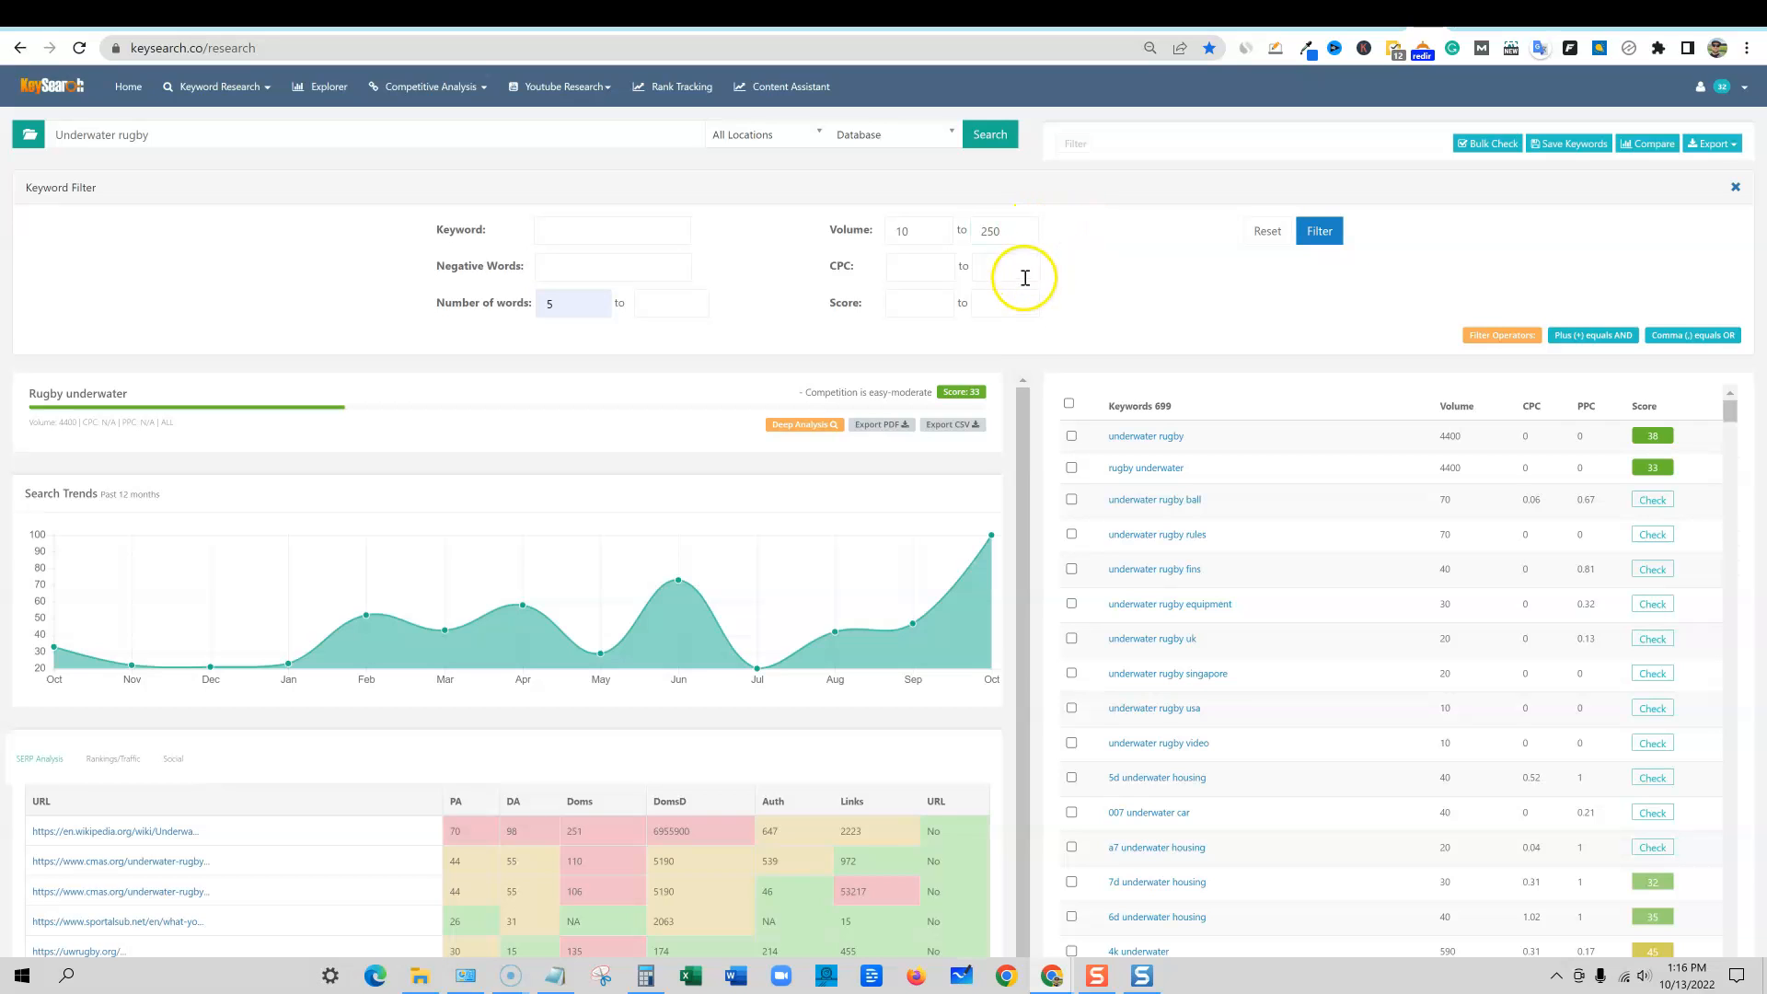
click(939, 268)
click(919, 315)
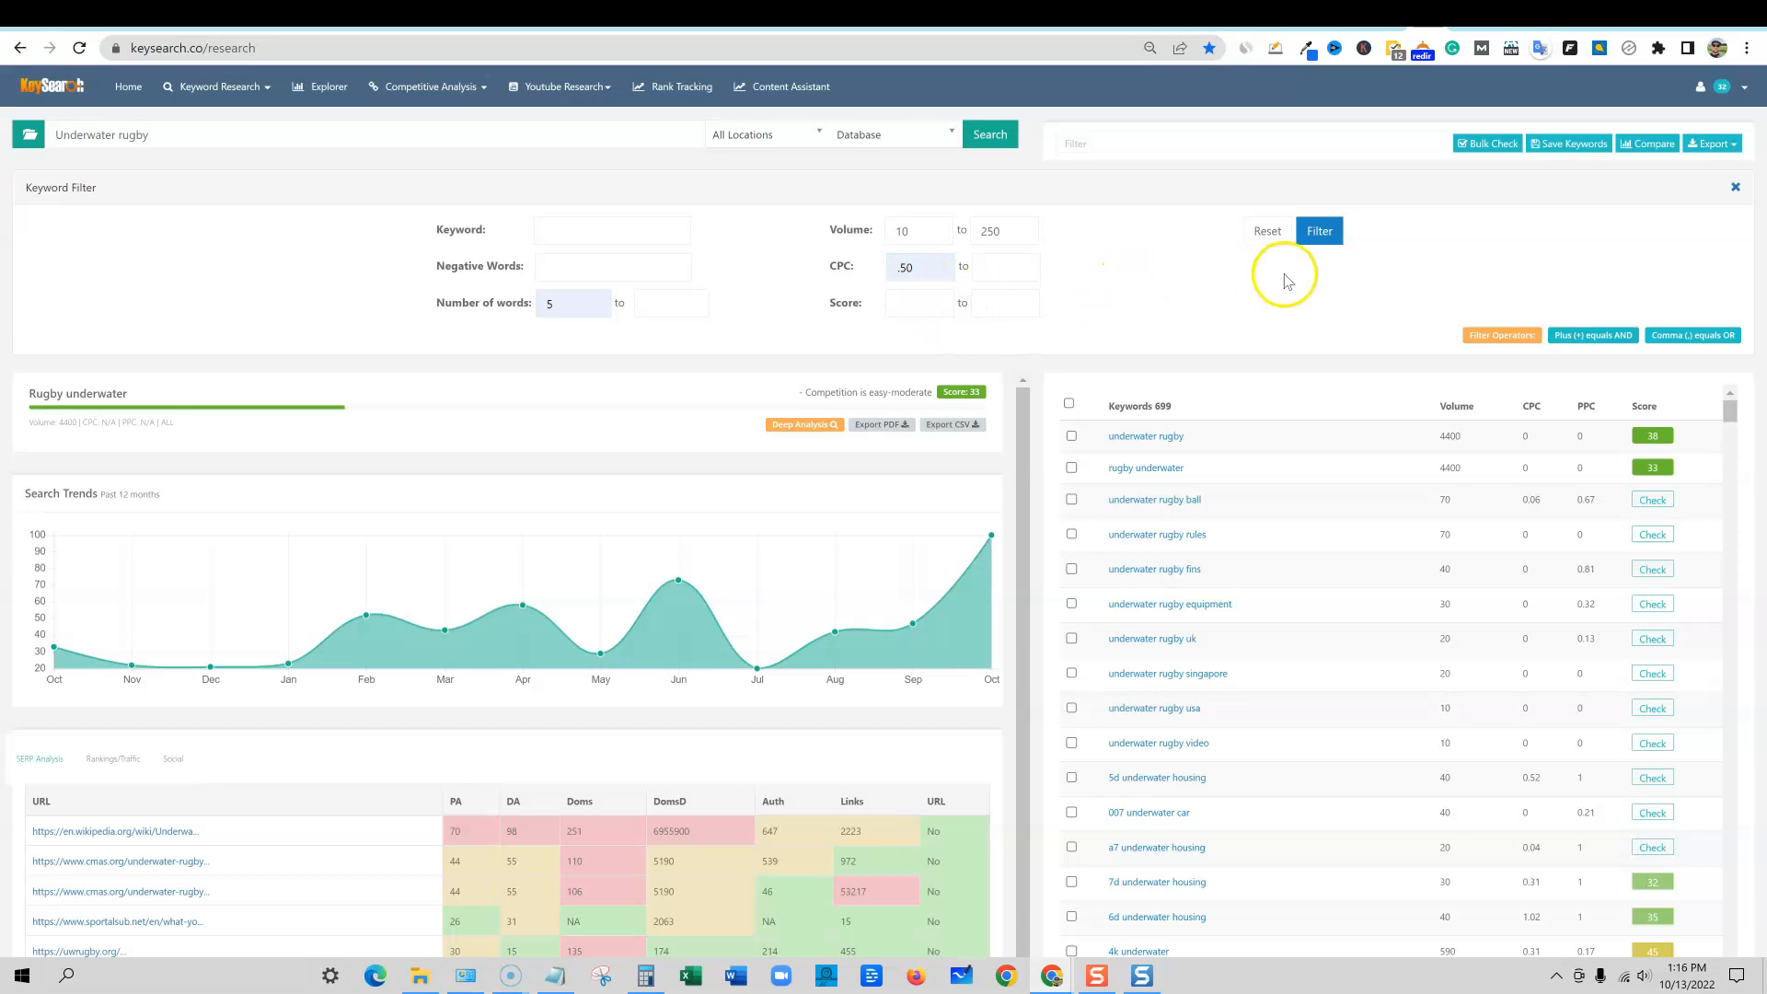
click(1322, 235)
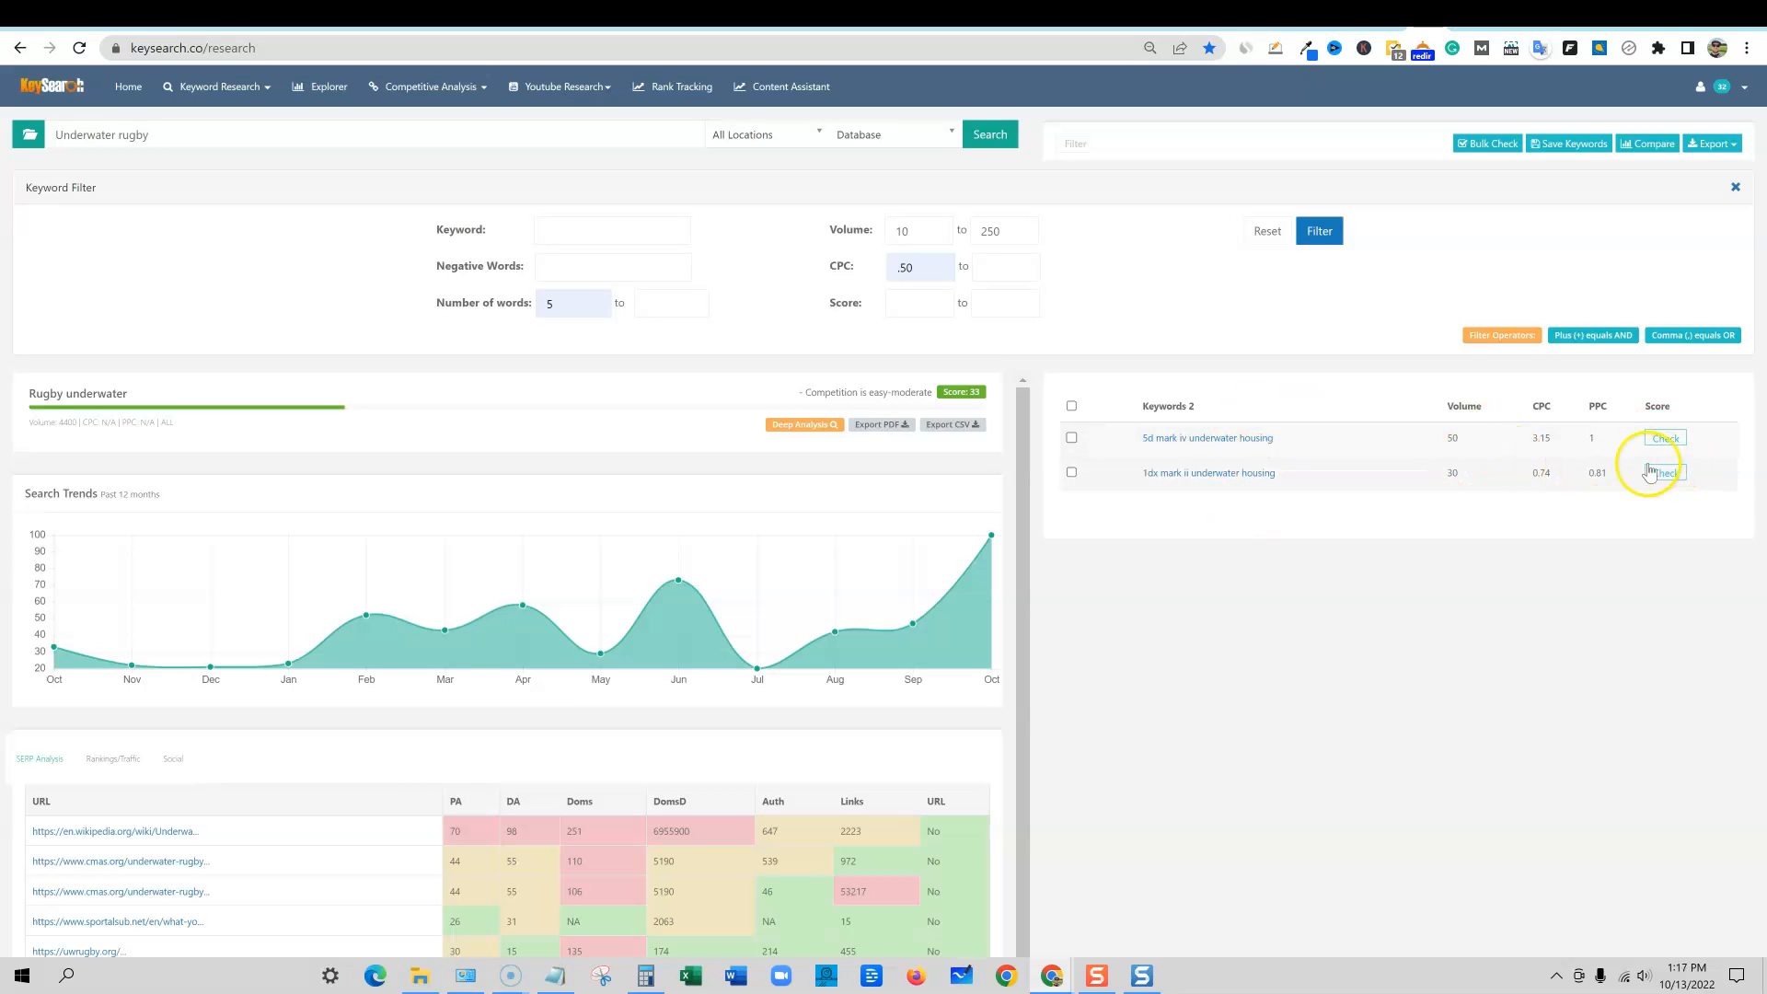
Step: Reset all keyword filters and look over the full suggestion list
click(1271, 235)
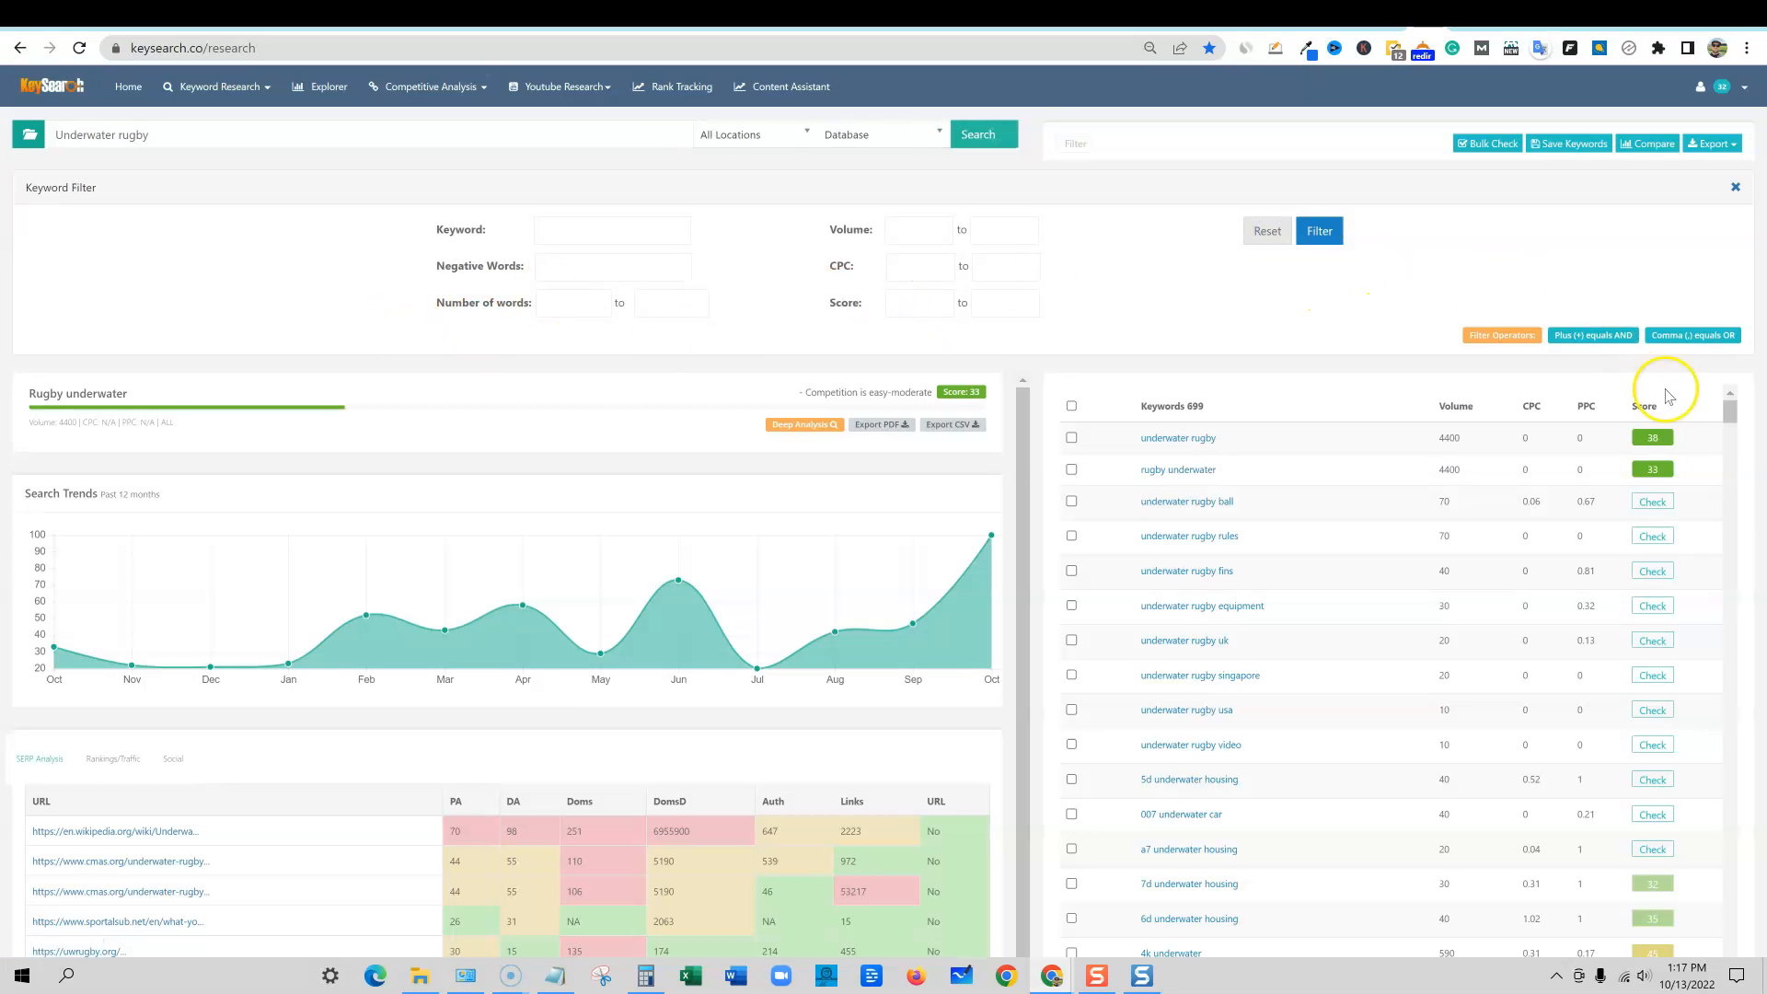
scroll(1321, 742, down, 5)
scroll(1335, 750, up, 5)
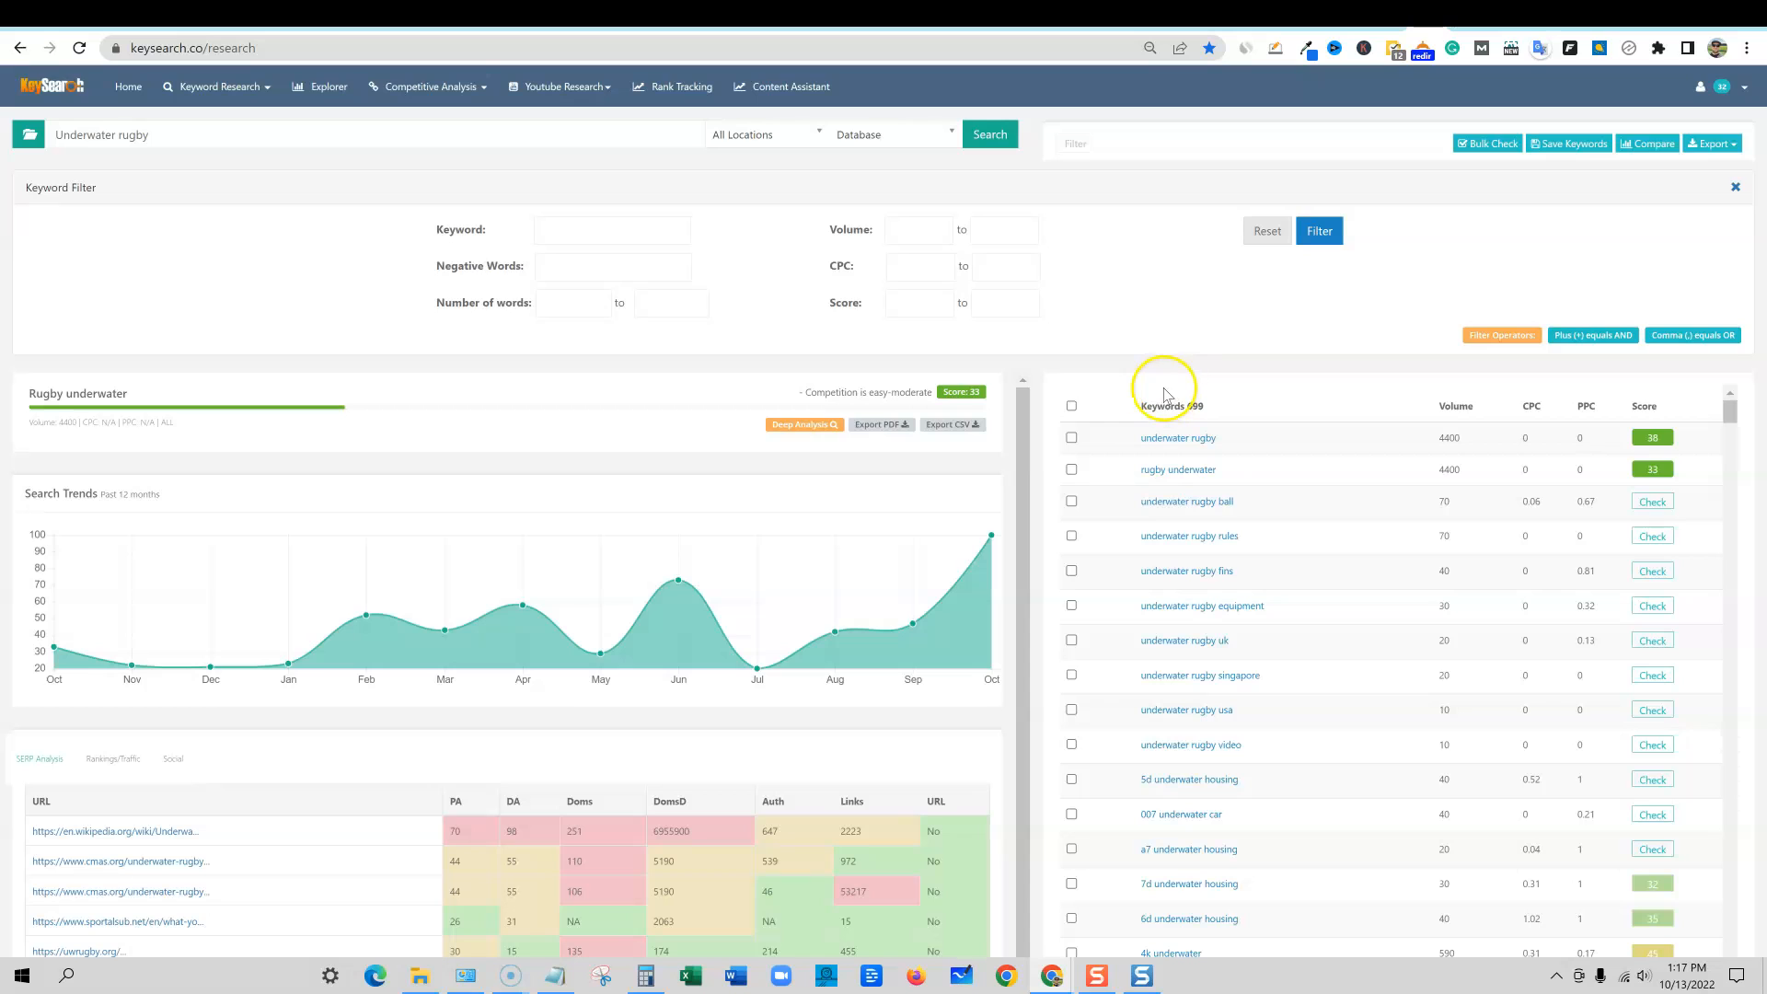
Step: Filter the suggested keywords to a search volume of 10 to 1000
click(914, 230)
text(10)
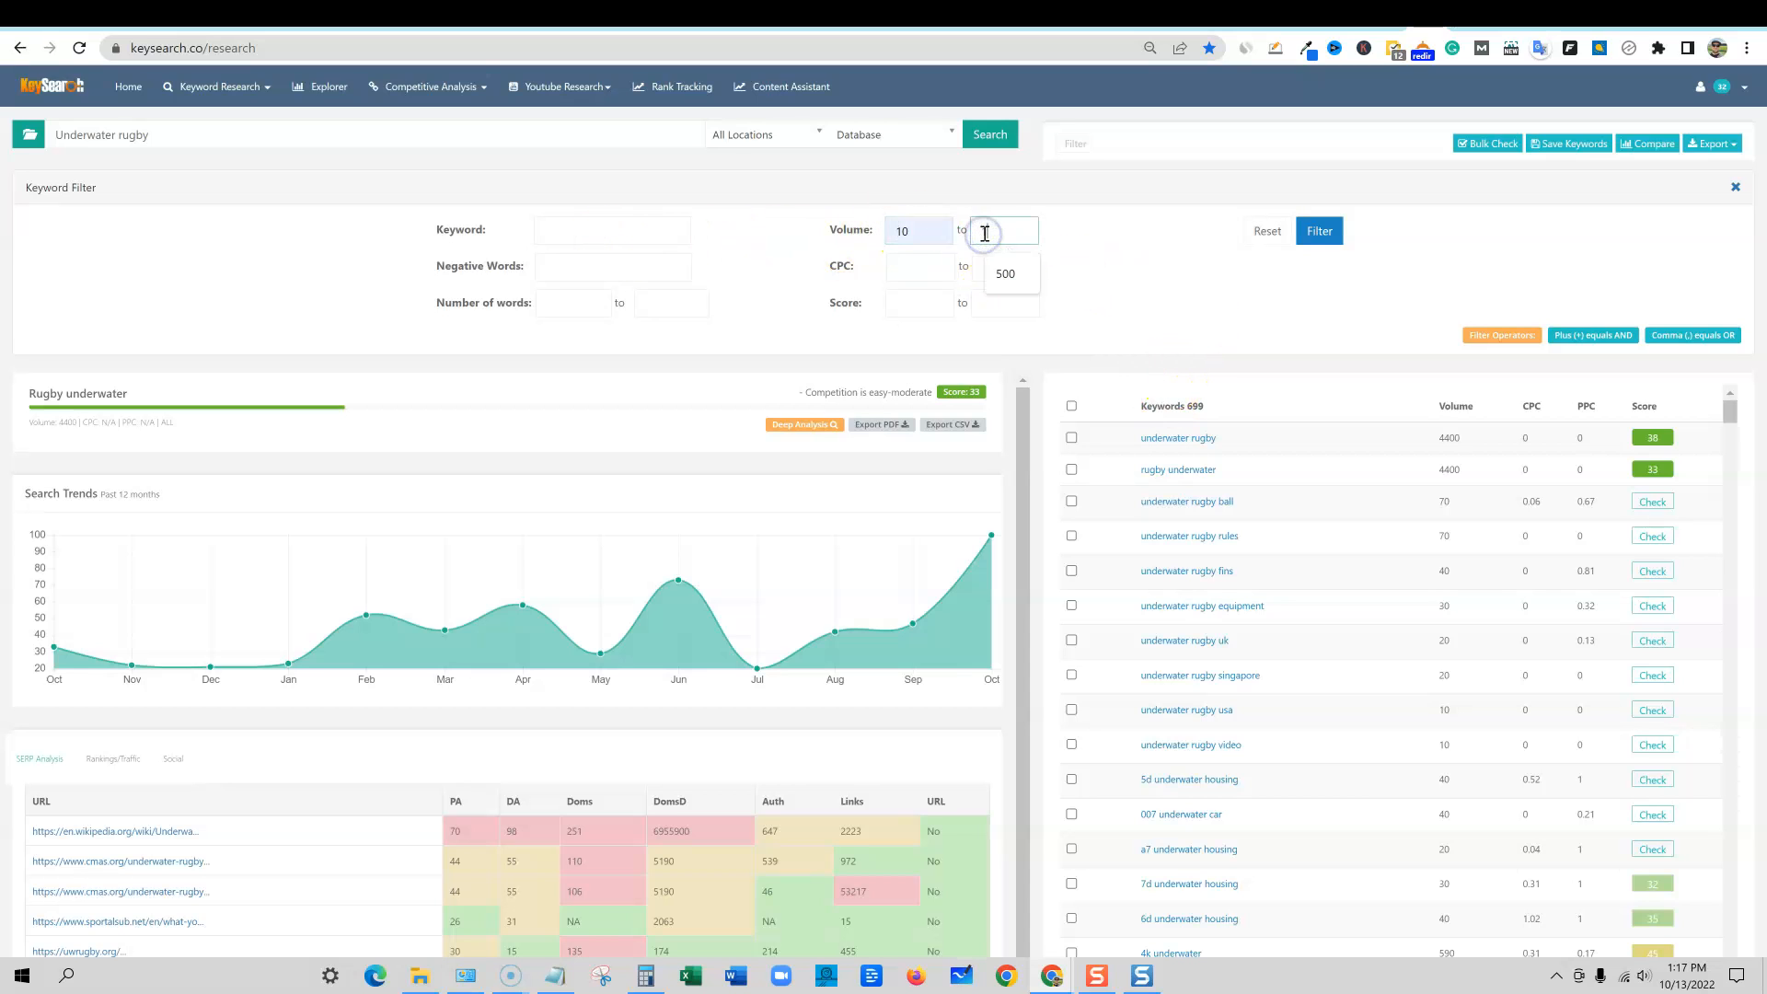
click(1330, 230)
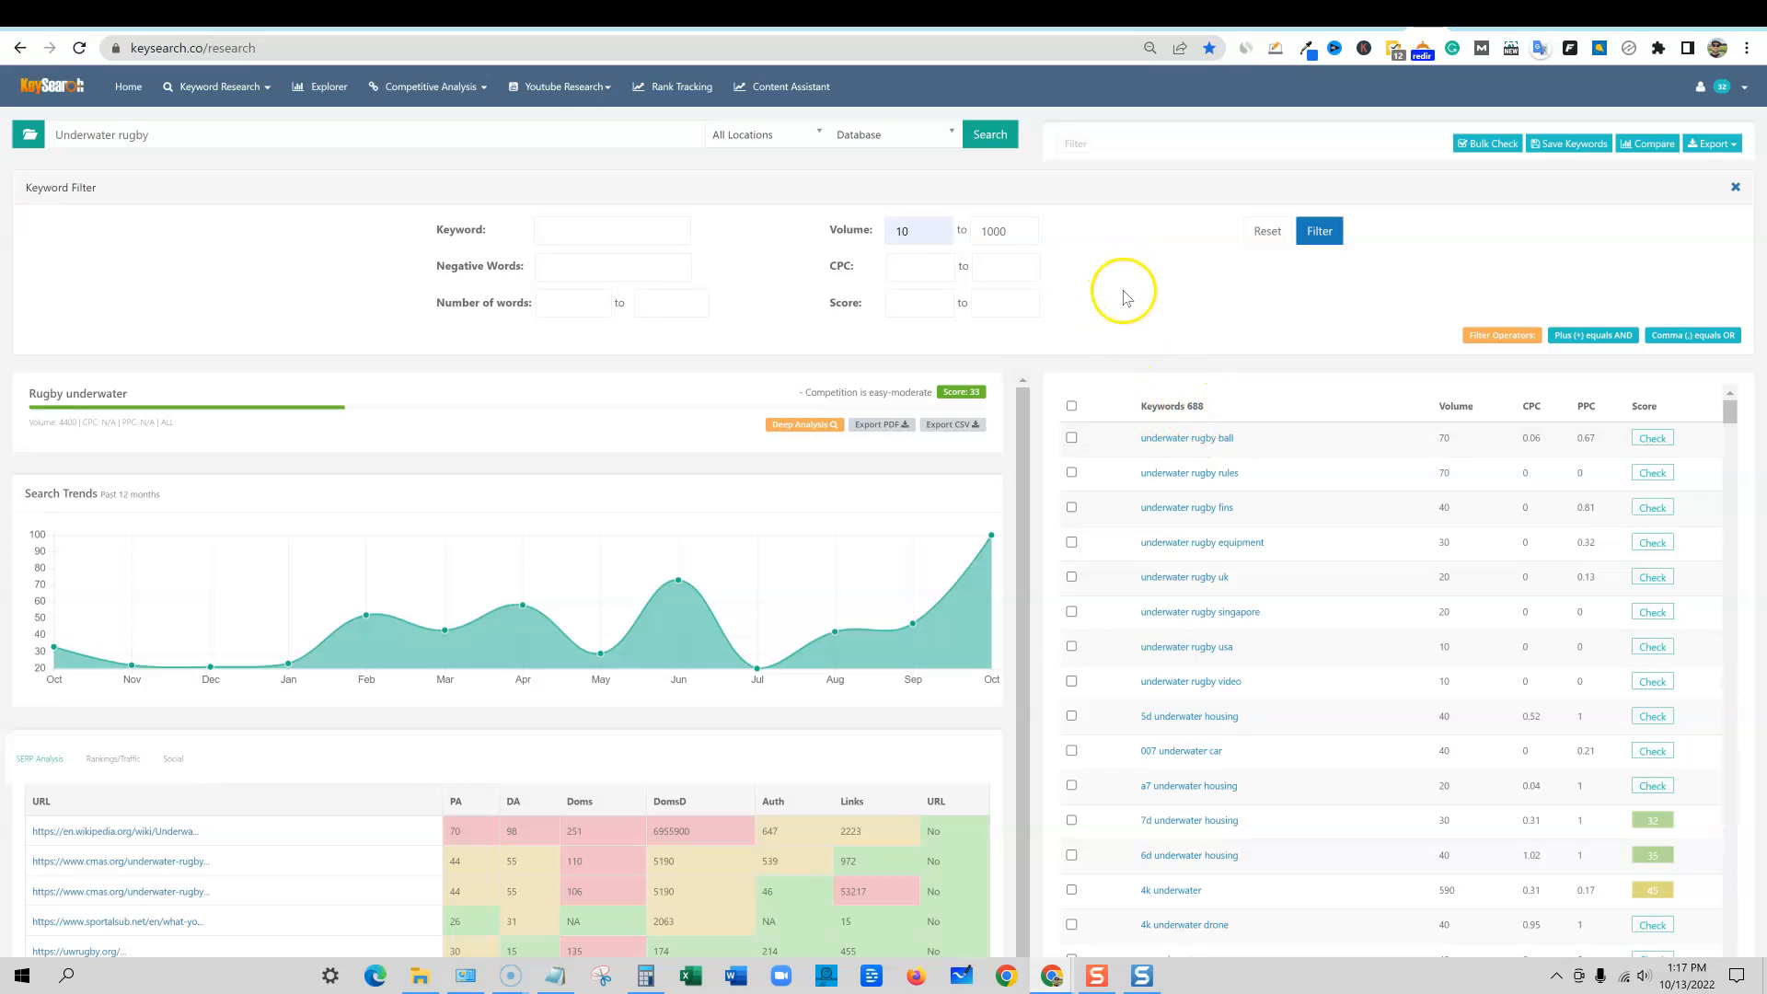
Step: Lower the filter's maximum volume to 250 and add a minimum CPC of .50, applying each change
click(1027, 230)
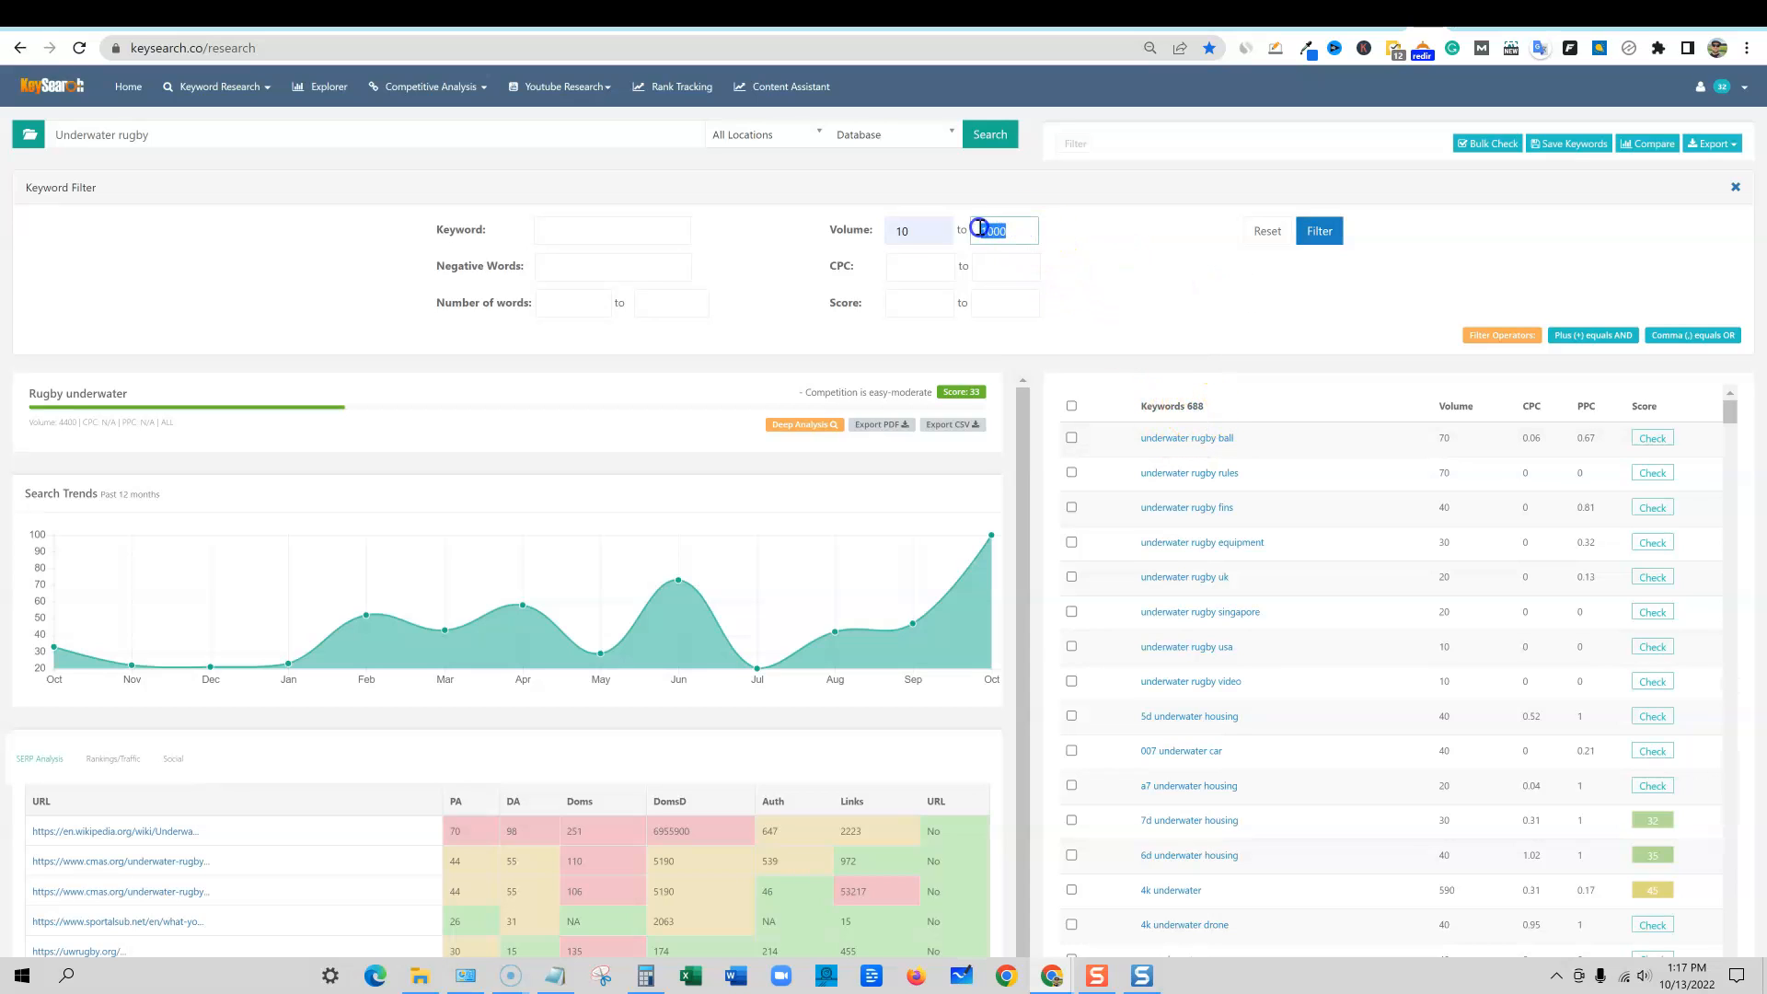
click(1336, 232)
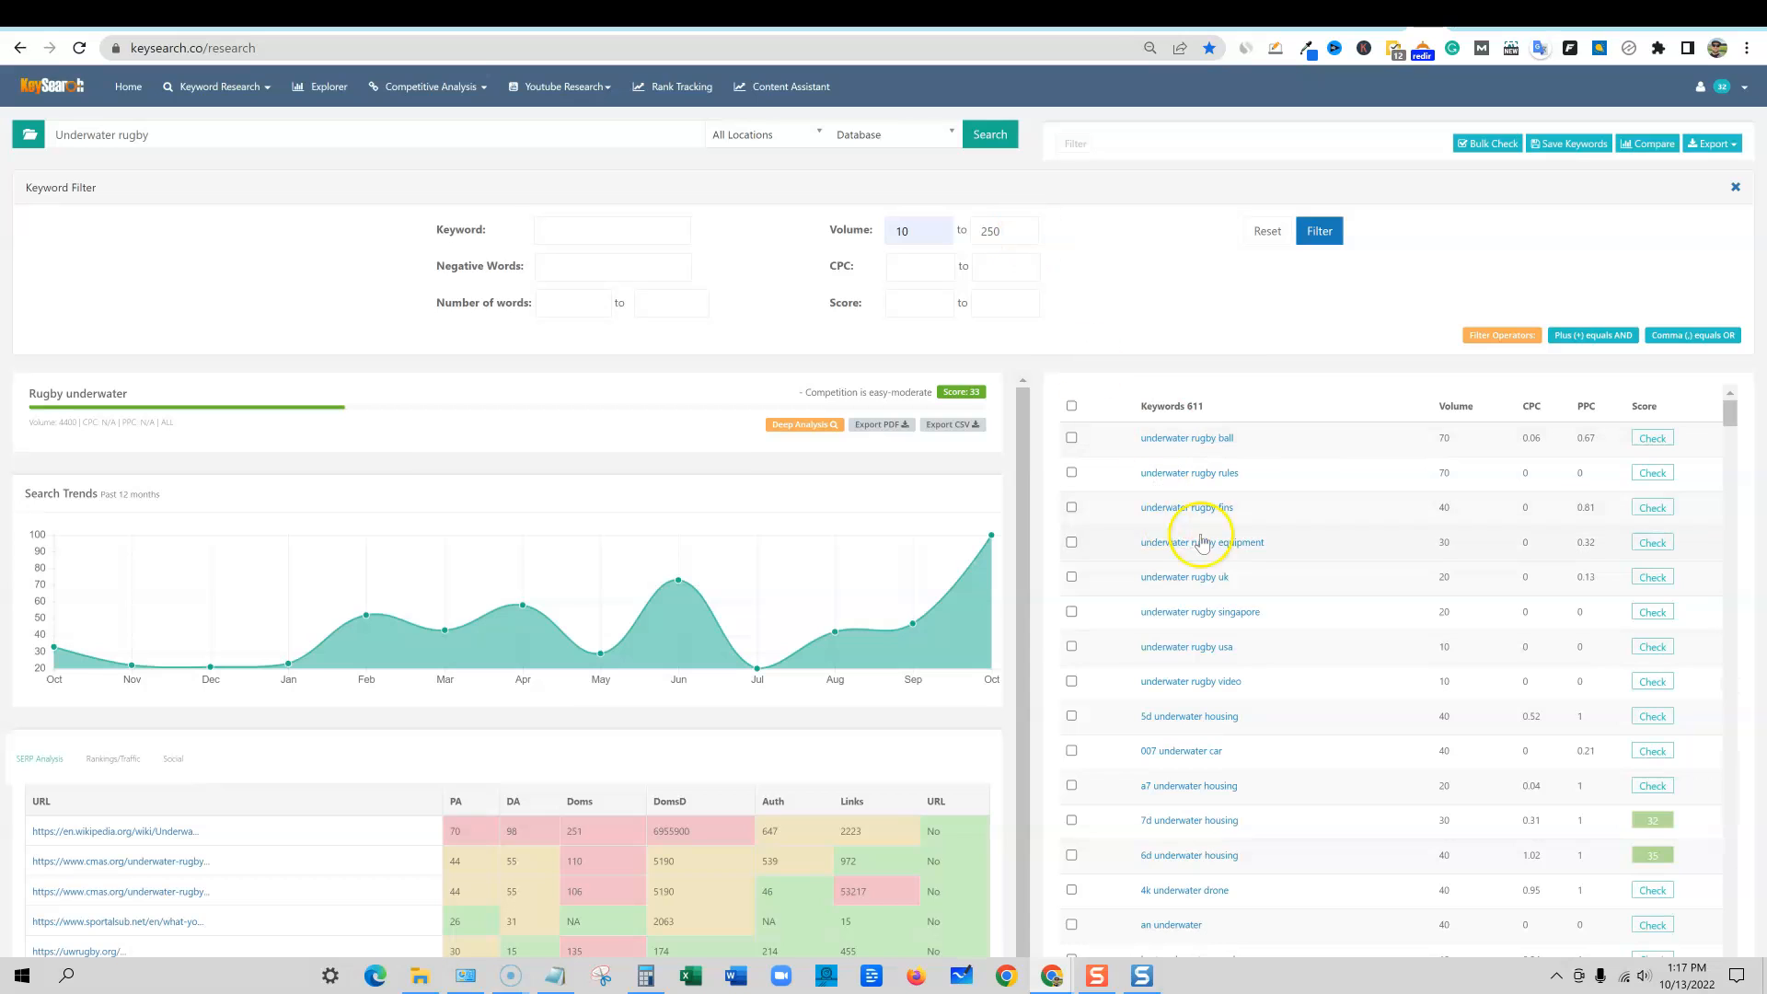
click(920, 267)
text(.50)
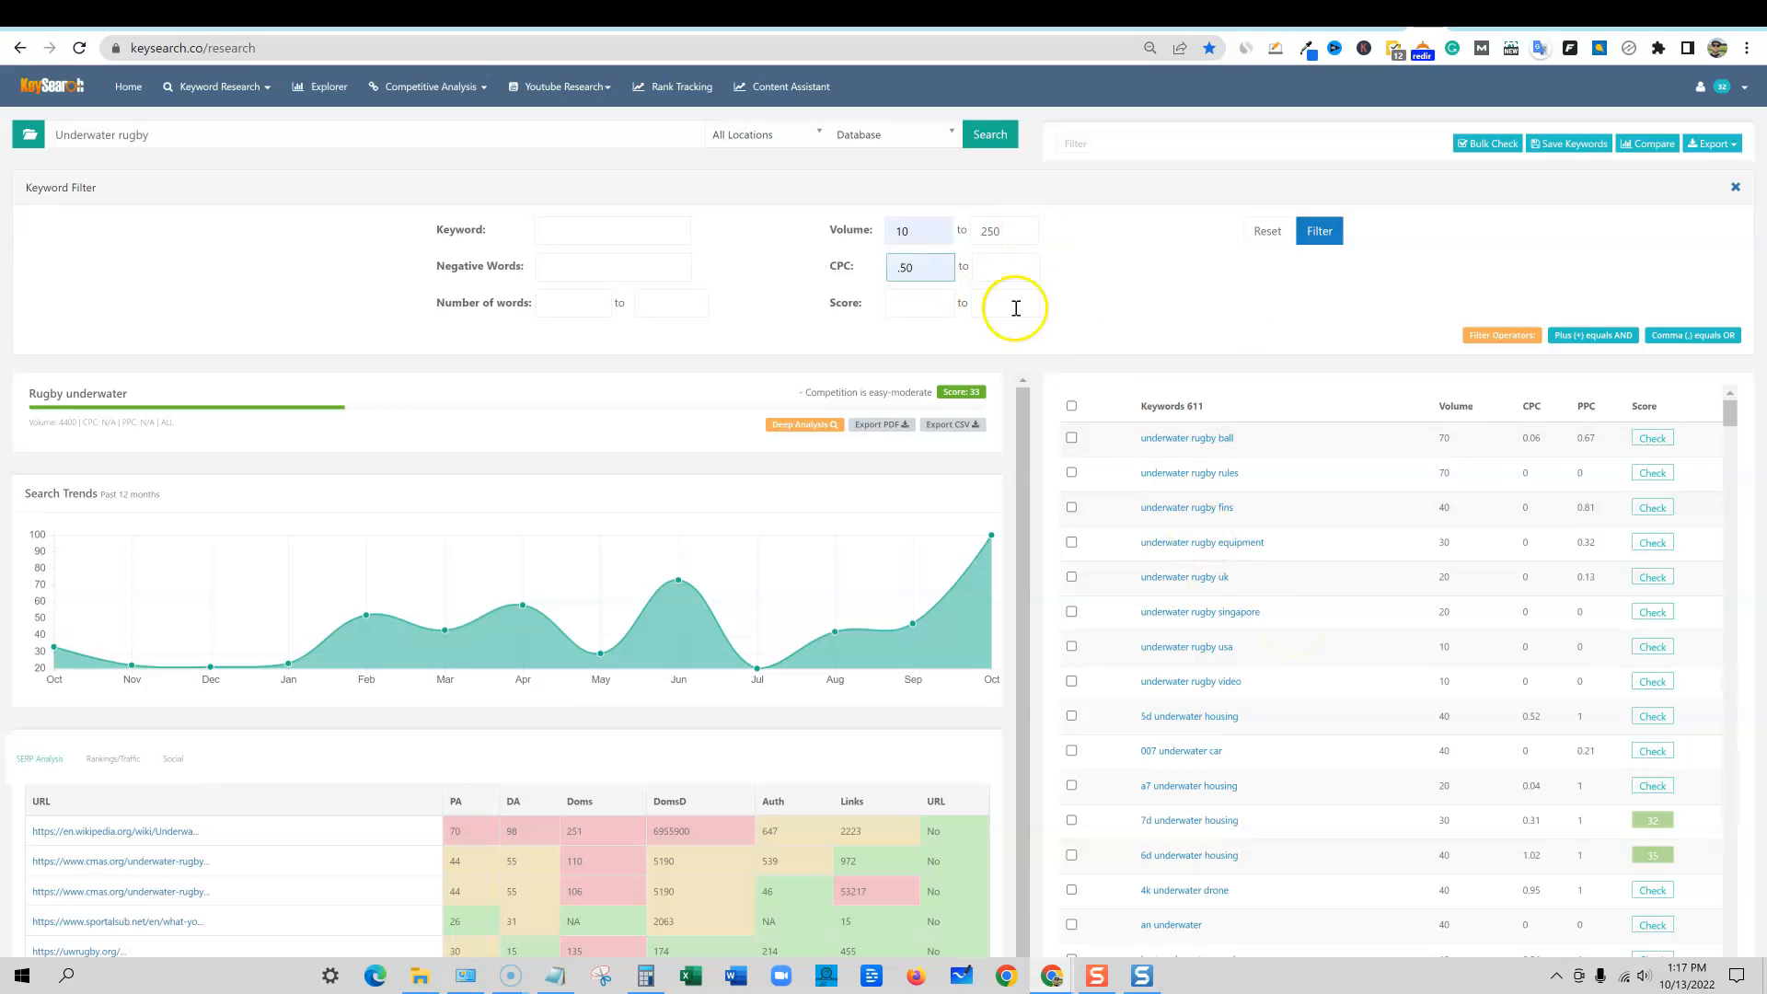
click(1317, 231)
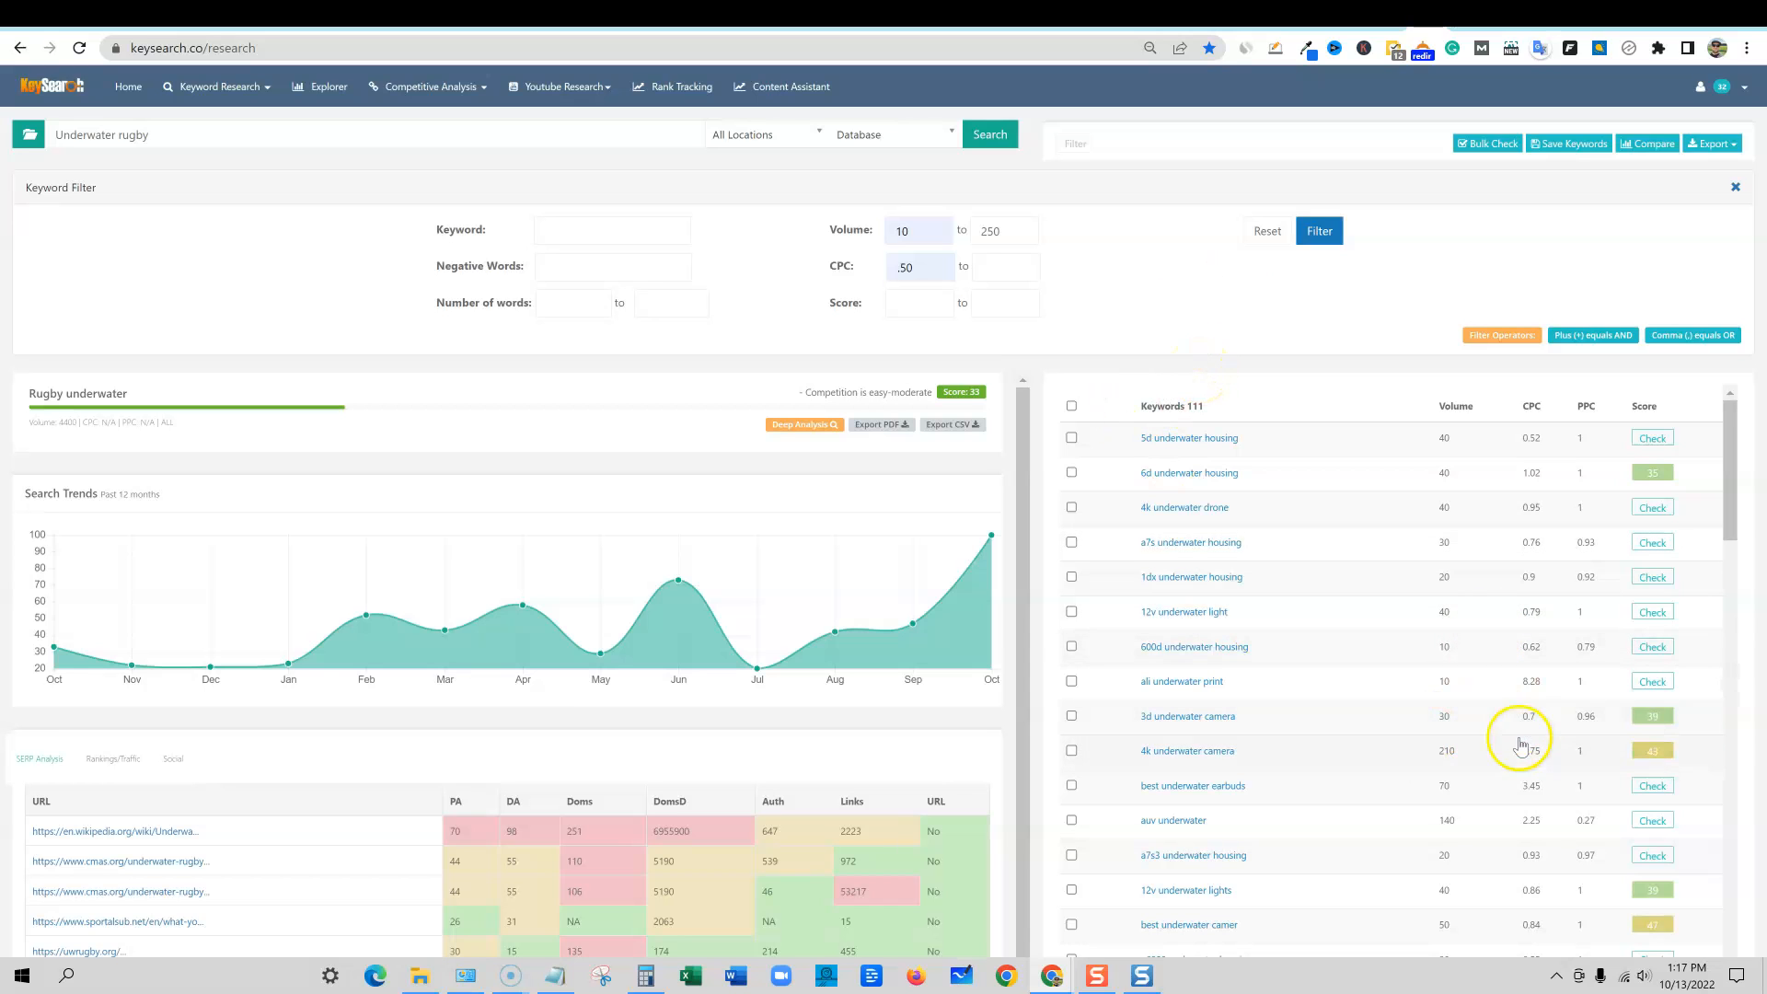
Step: Narrow the filter's maximum volume to 150 and finally to 100, and look through the filtered keywords
double_click(978, 231)
text(150)
click(1320, 231)
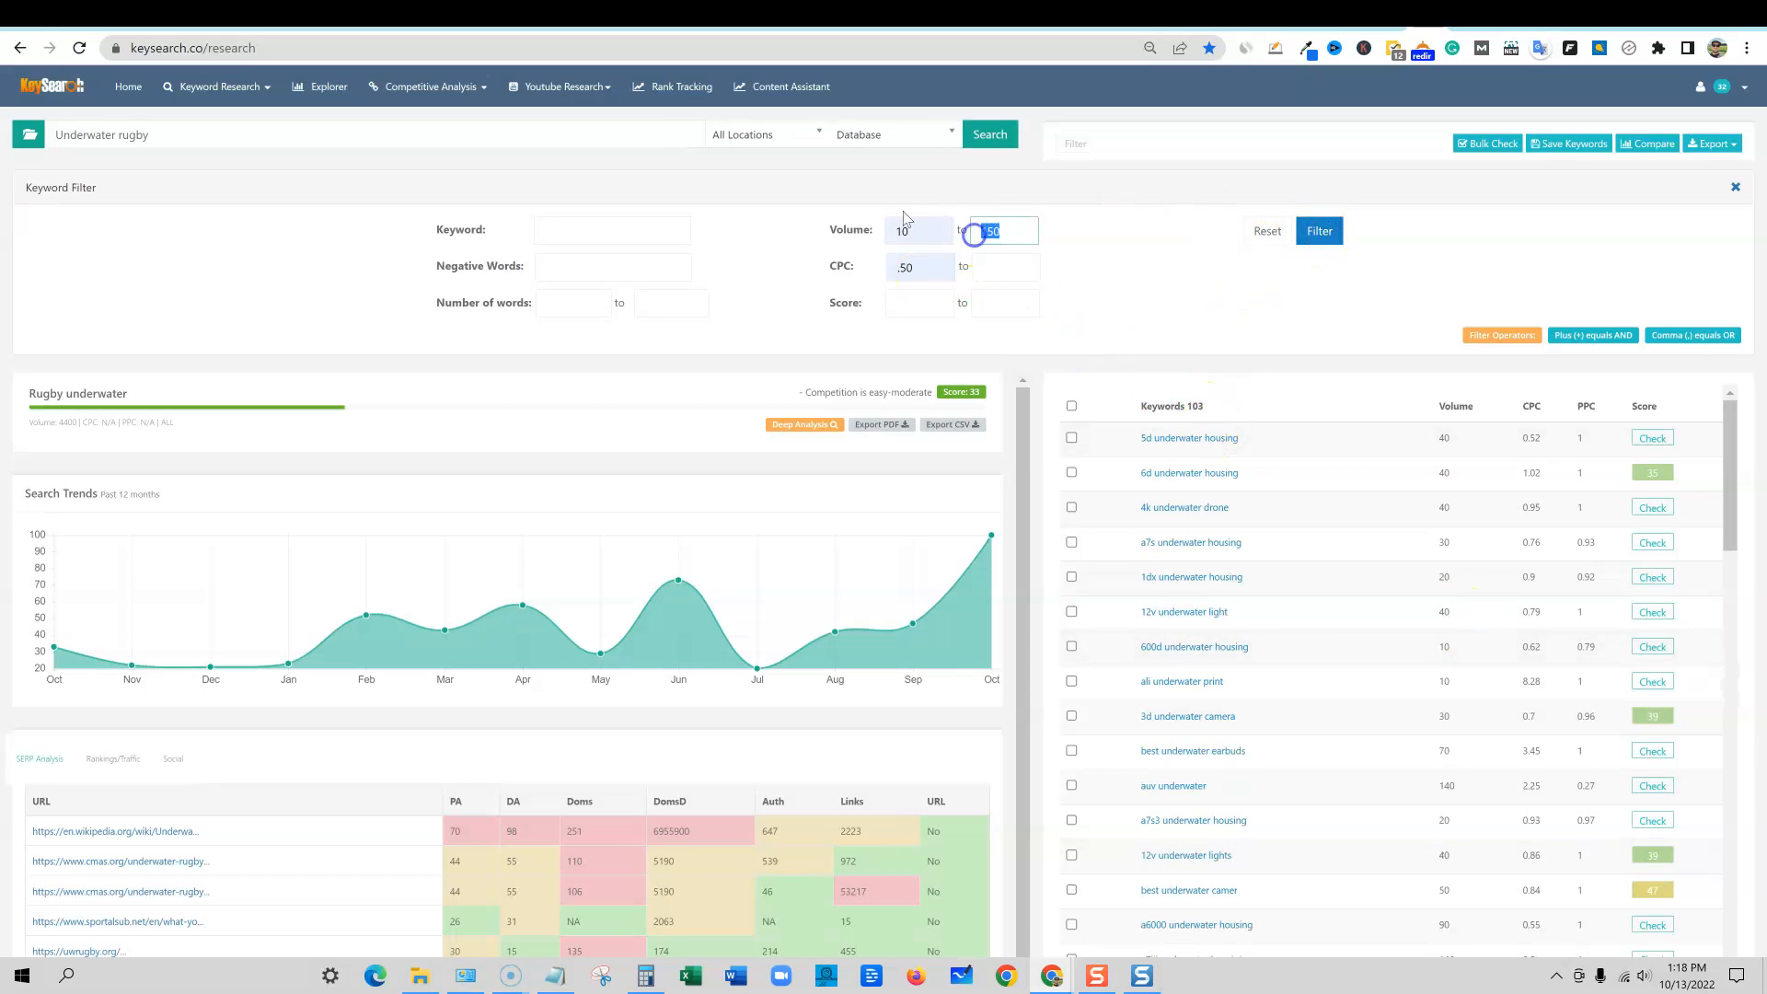
scroll(1250, 619, down, 15)
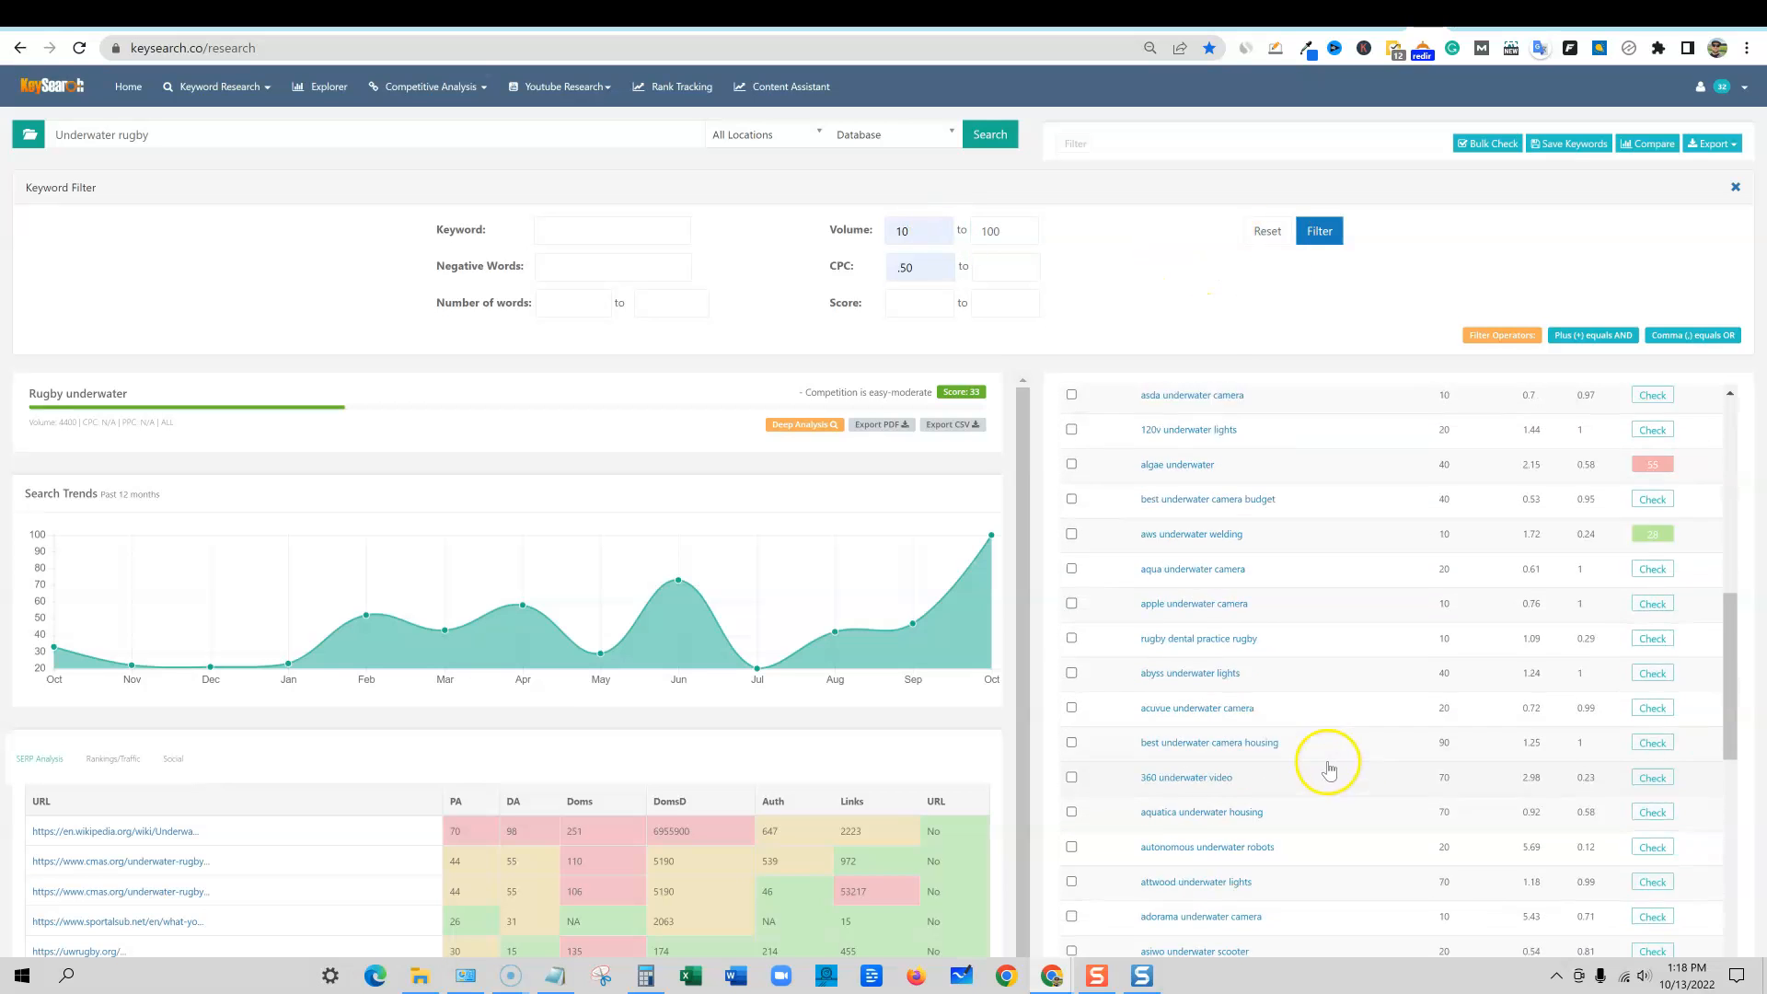
scroll(1365, 651, down, 5)
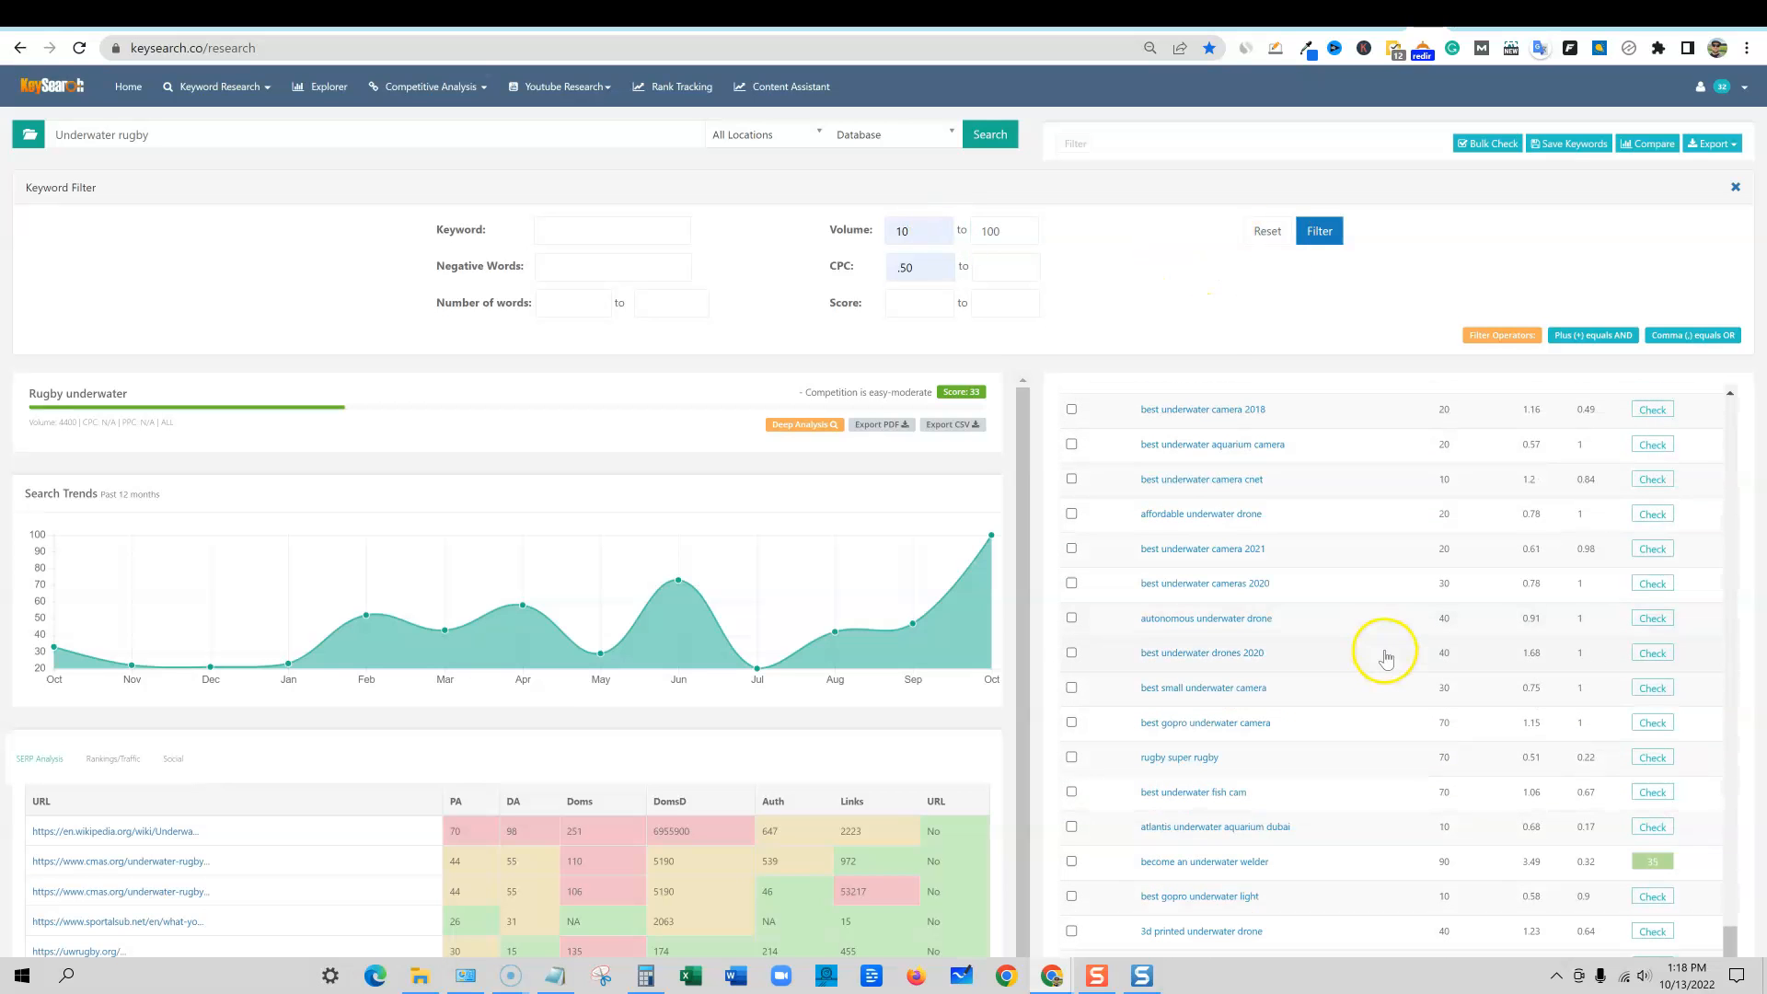
scroll(1416, 709, up, 20)
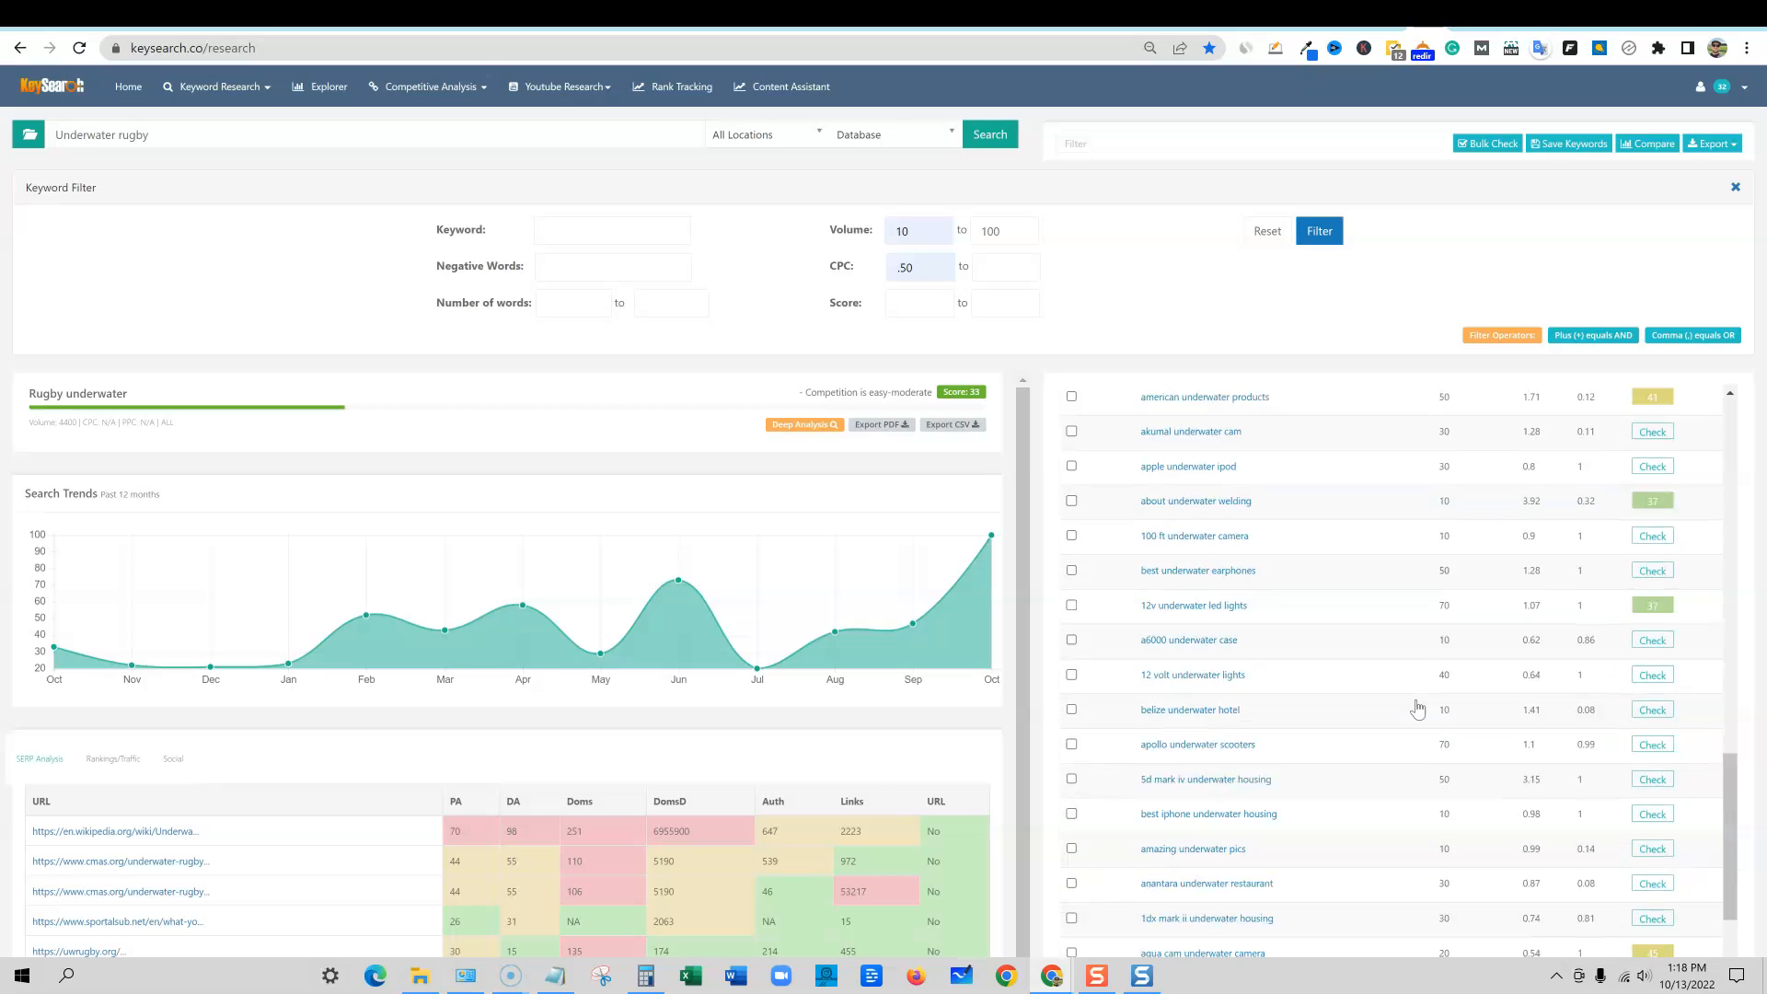
Step: Select all filtered keywords, run a bulk check of their difficulty scores and look through the list
click(1071, 406)
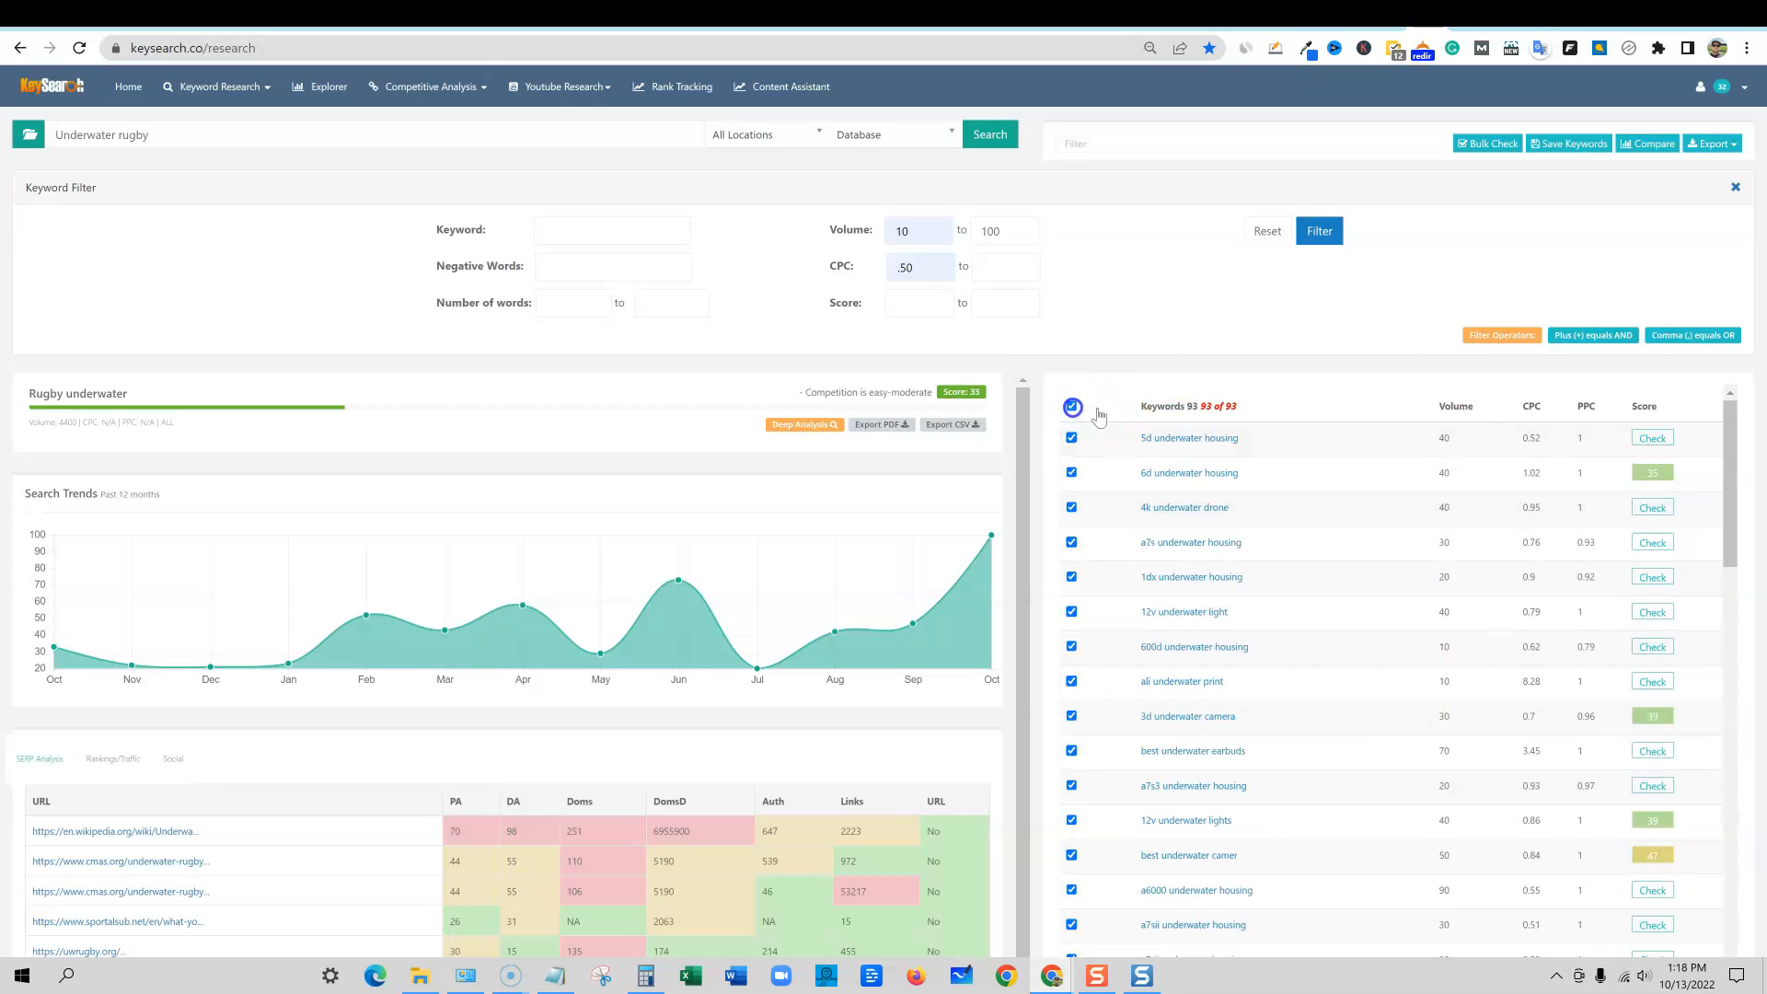
click(1510, 147)
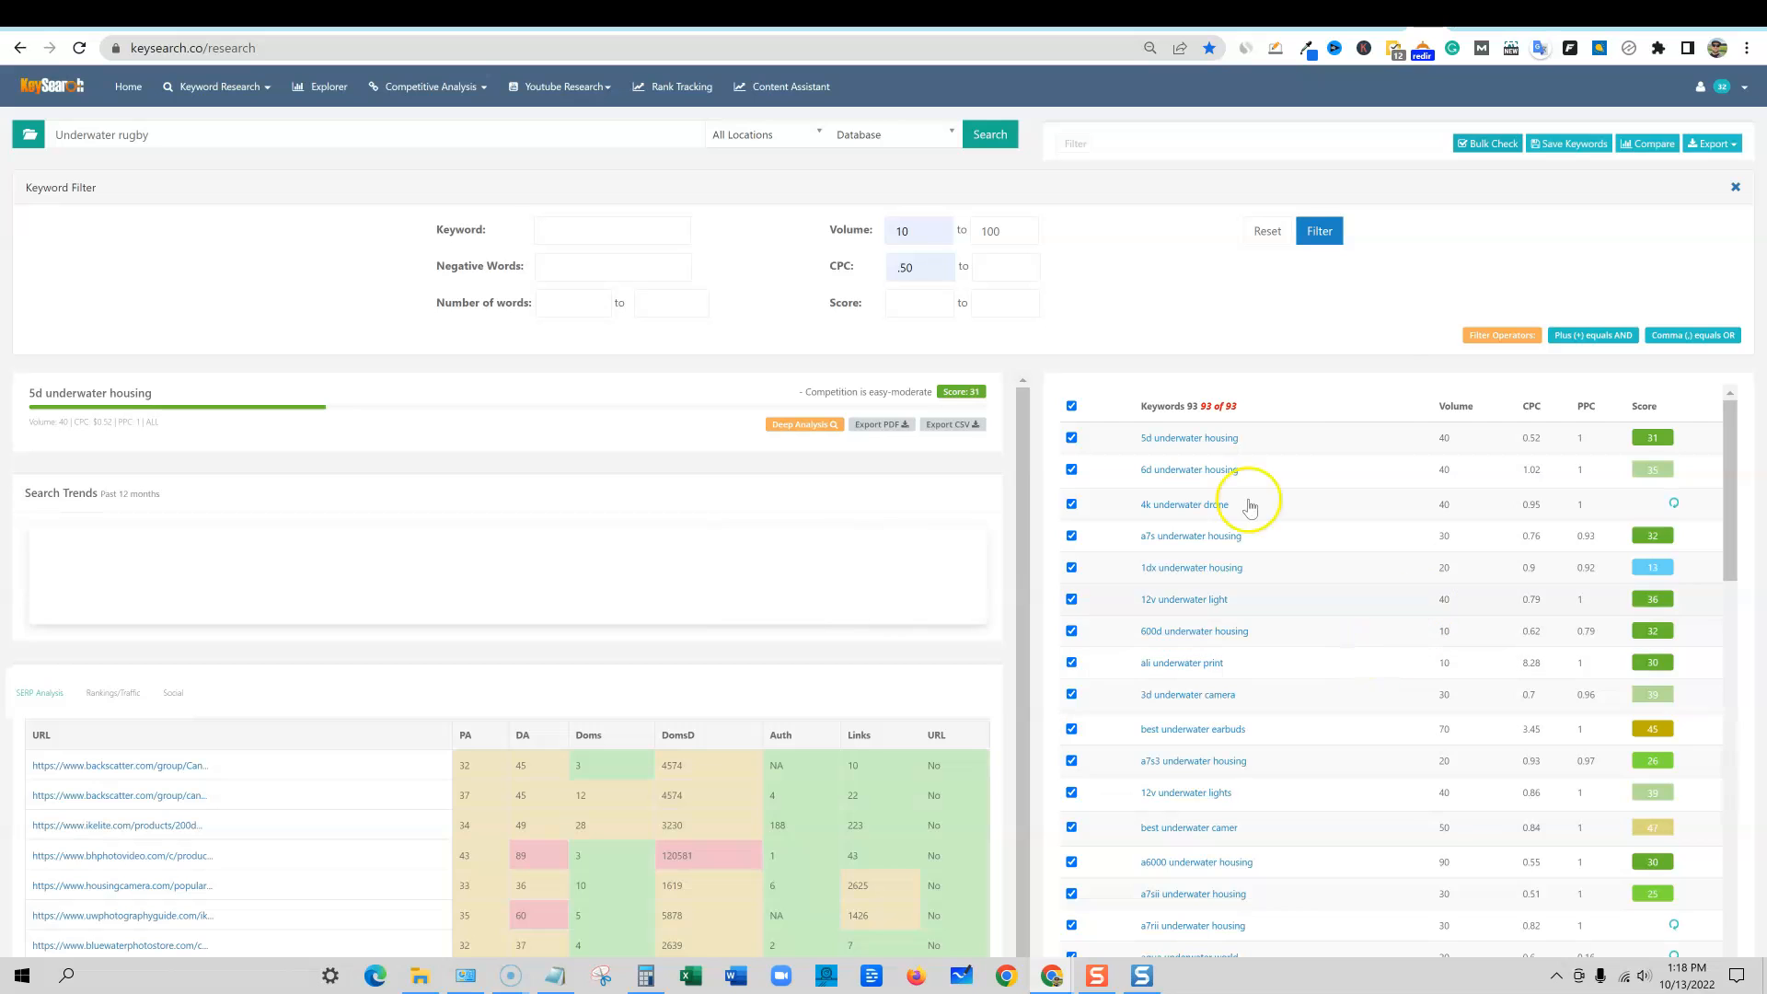
scroll(1661, 608, down, 5)
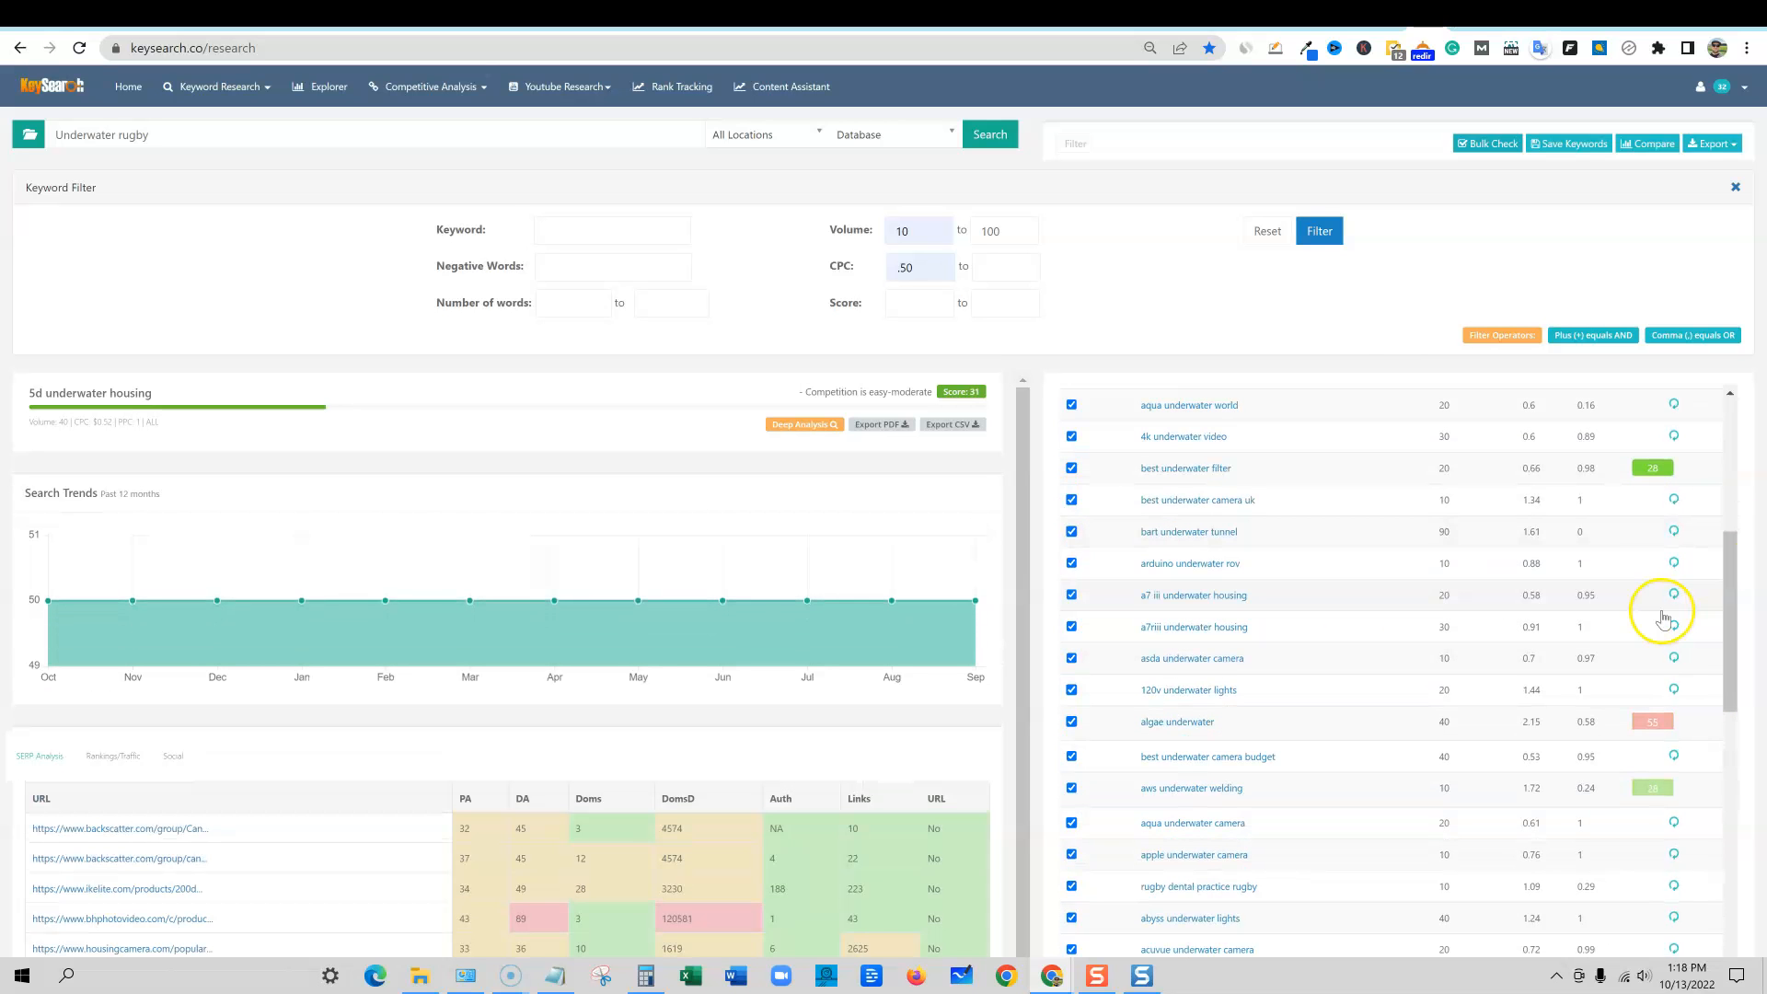
scroll(1664, 621, down, 1)
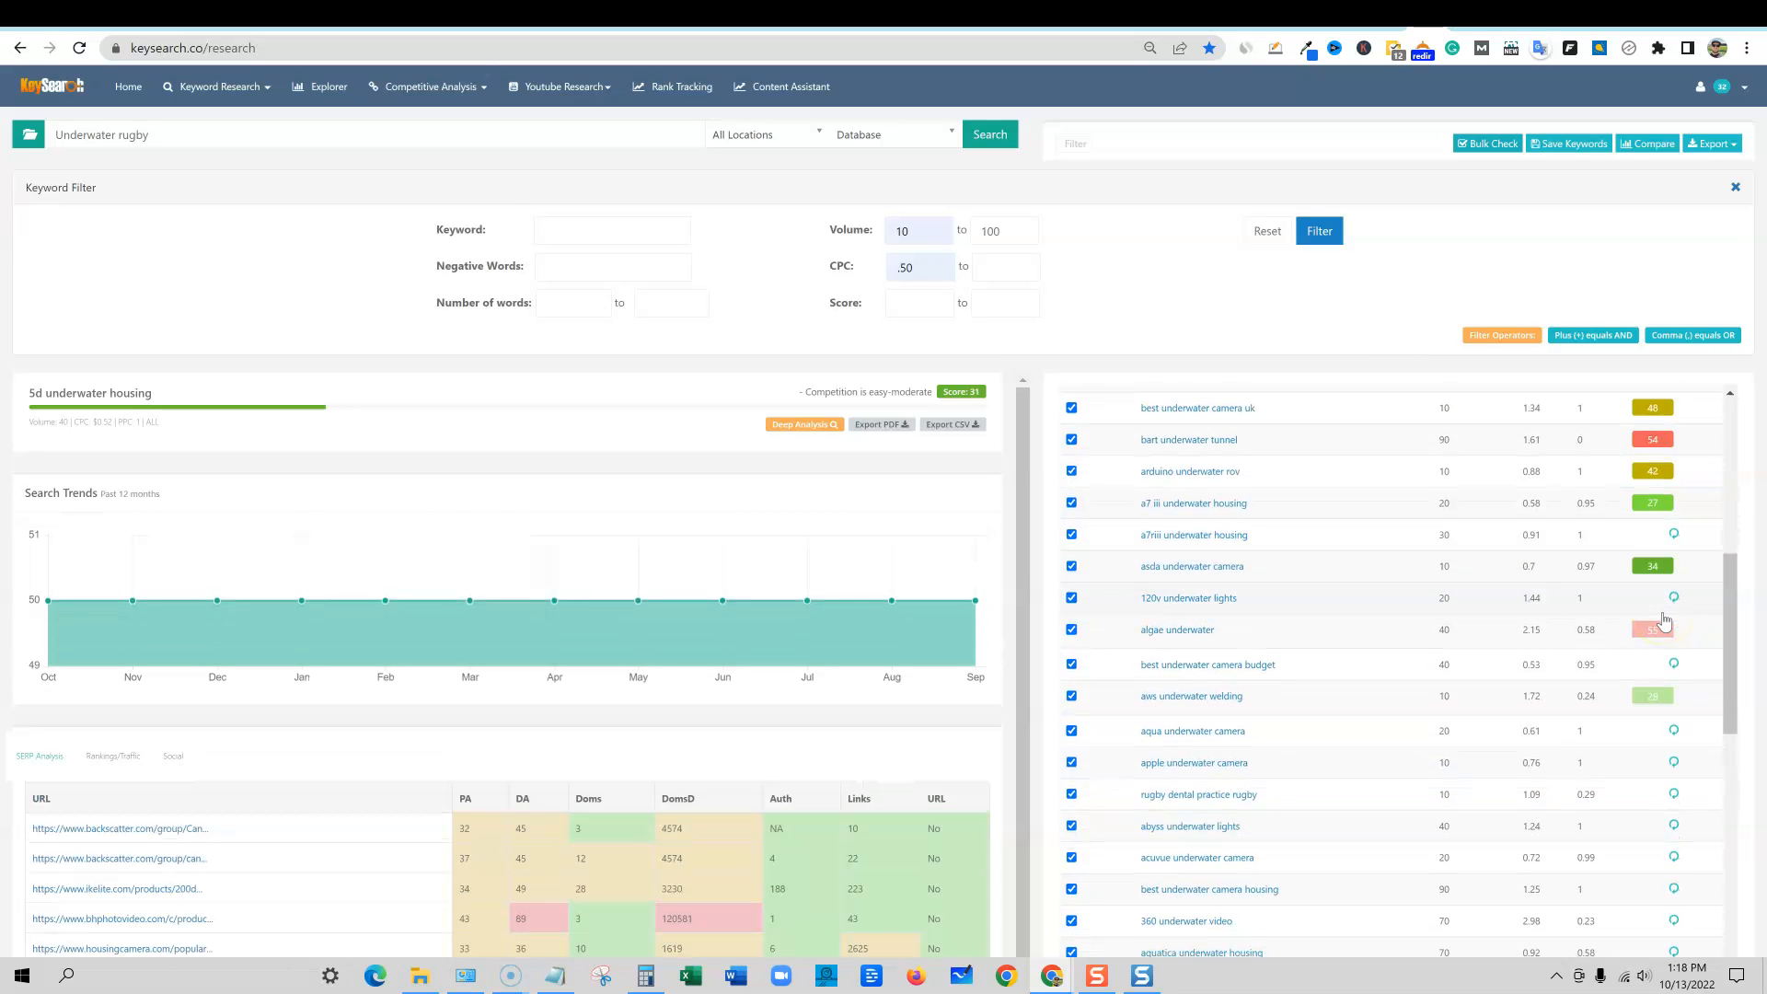
click(1644, 628)
scroll(1669, 678, up, 7)
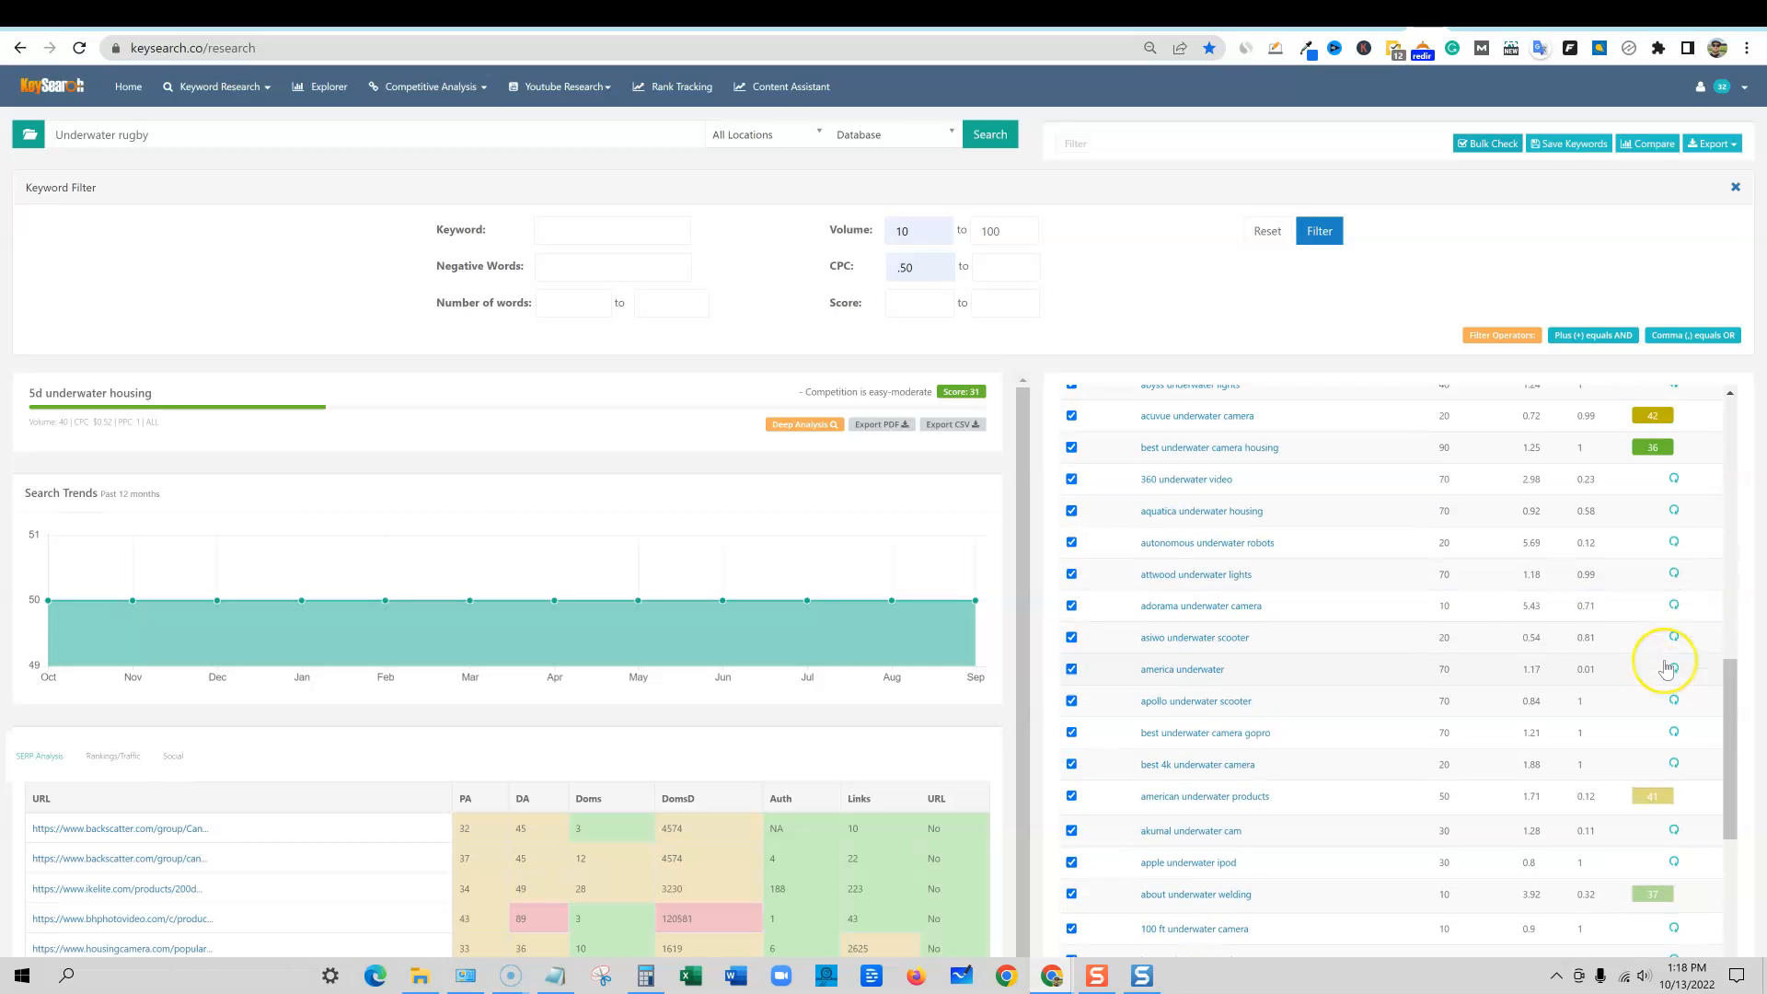
scroll(1724, 721, down, 18)
scroll(1722, 724, up, 18)
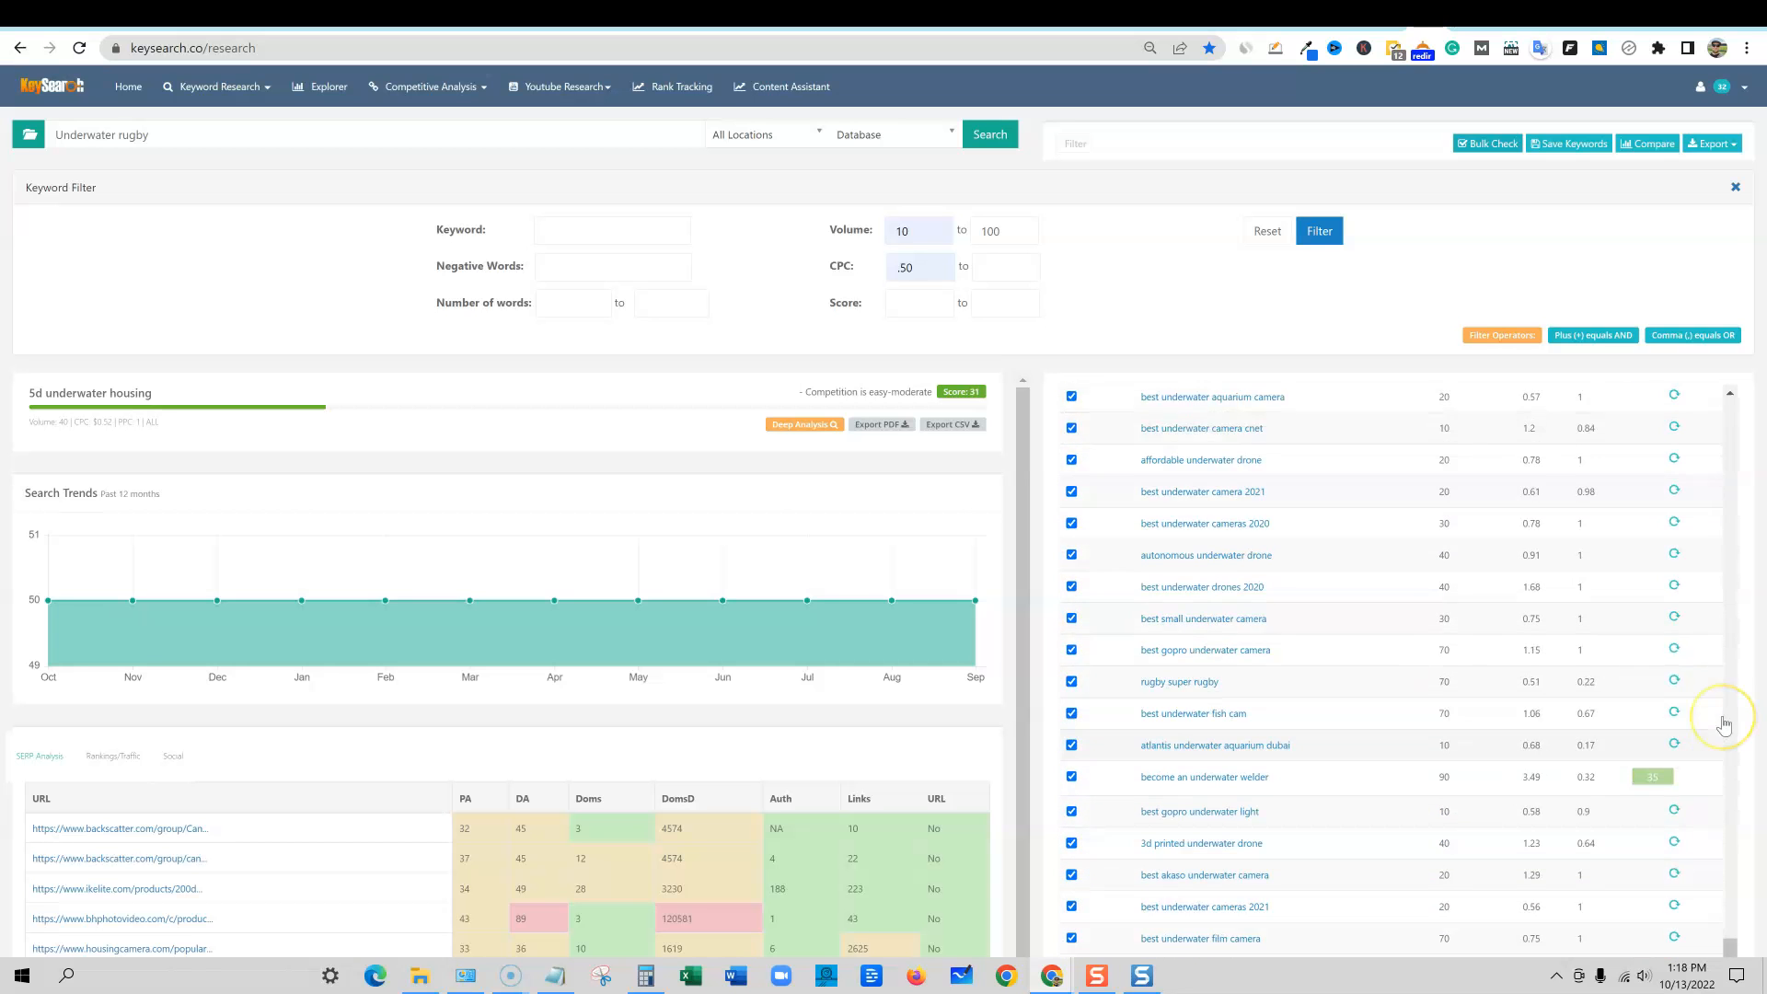
scroll(1719, 724, up, 1)
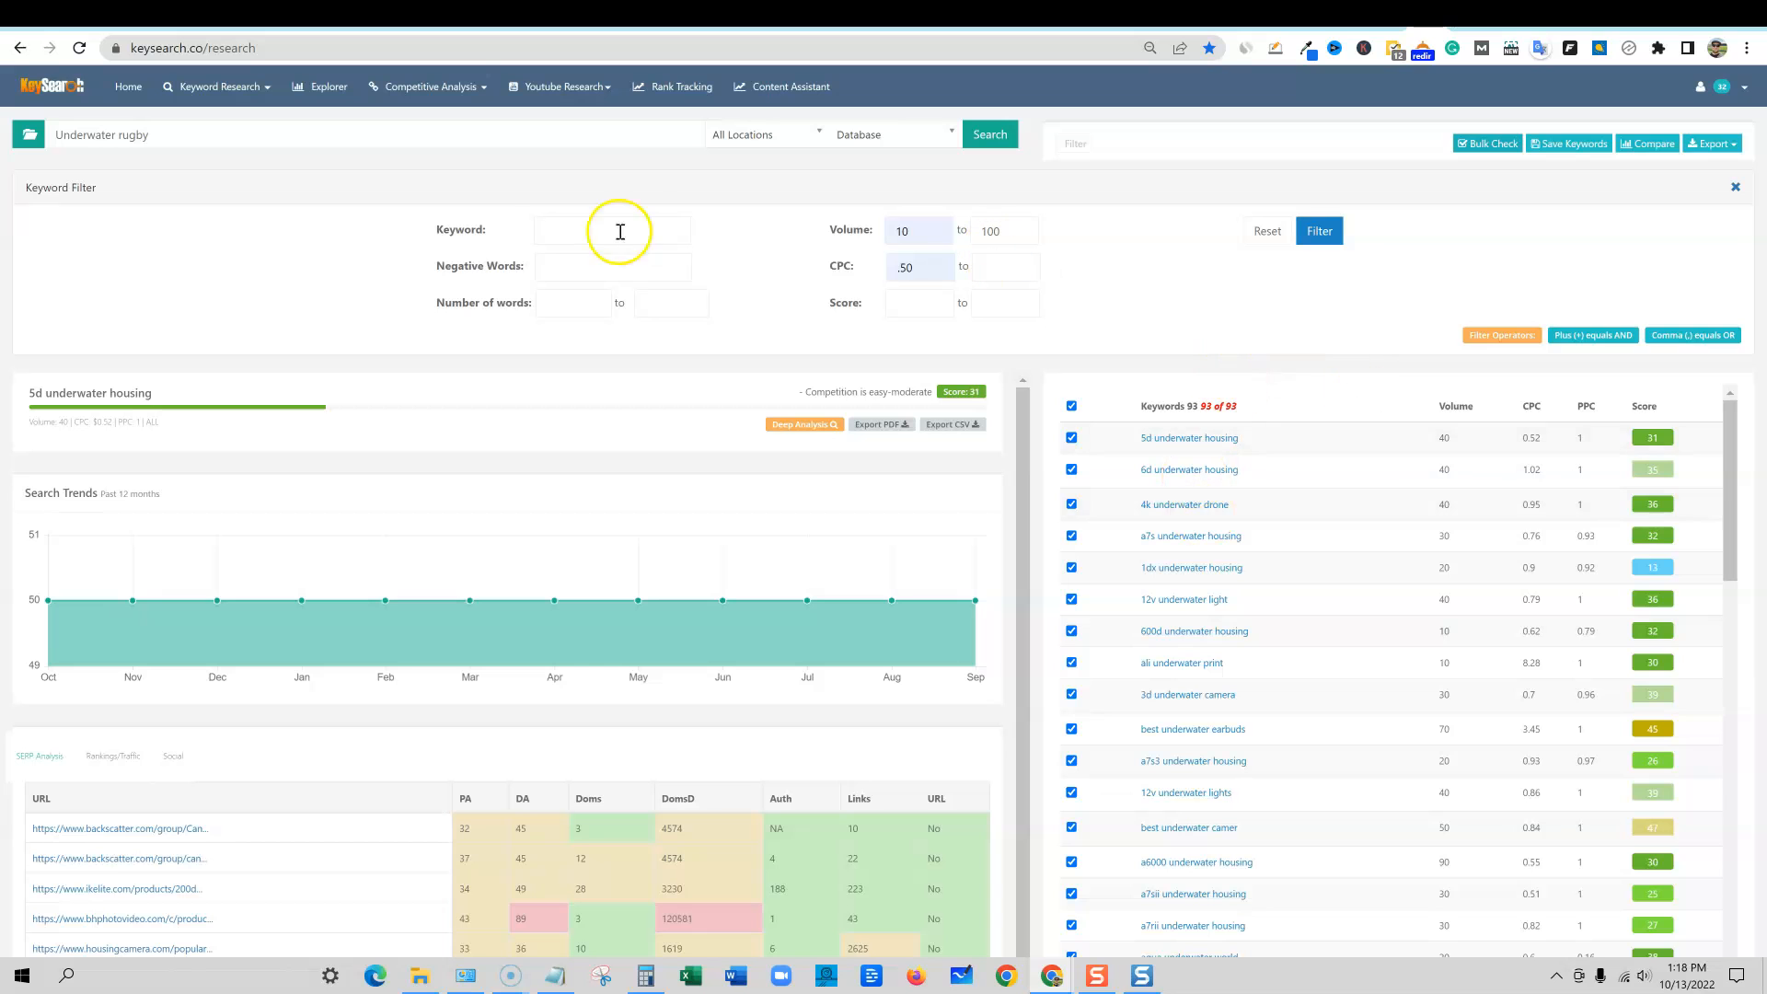
Step: Copy the searched keyword, switch to Ubersuggest and open its Keyword Overview
drag(155, 136, 82, 136)
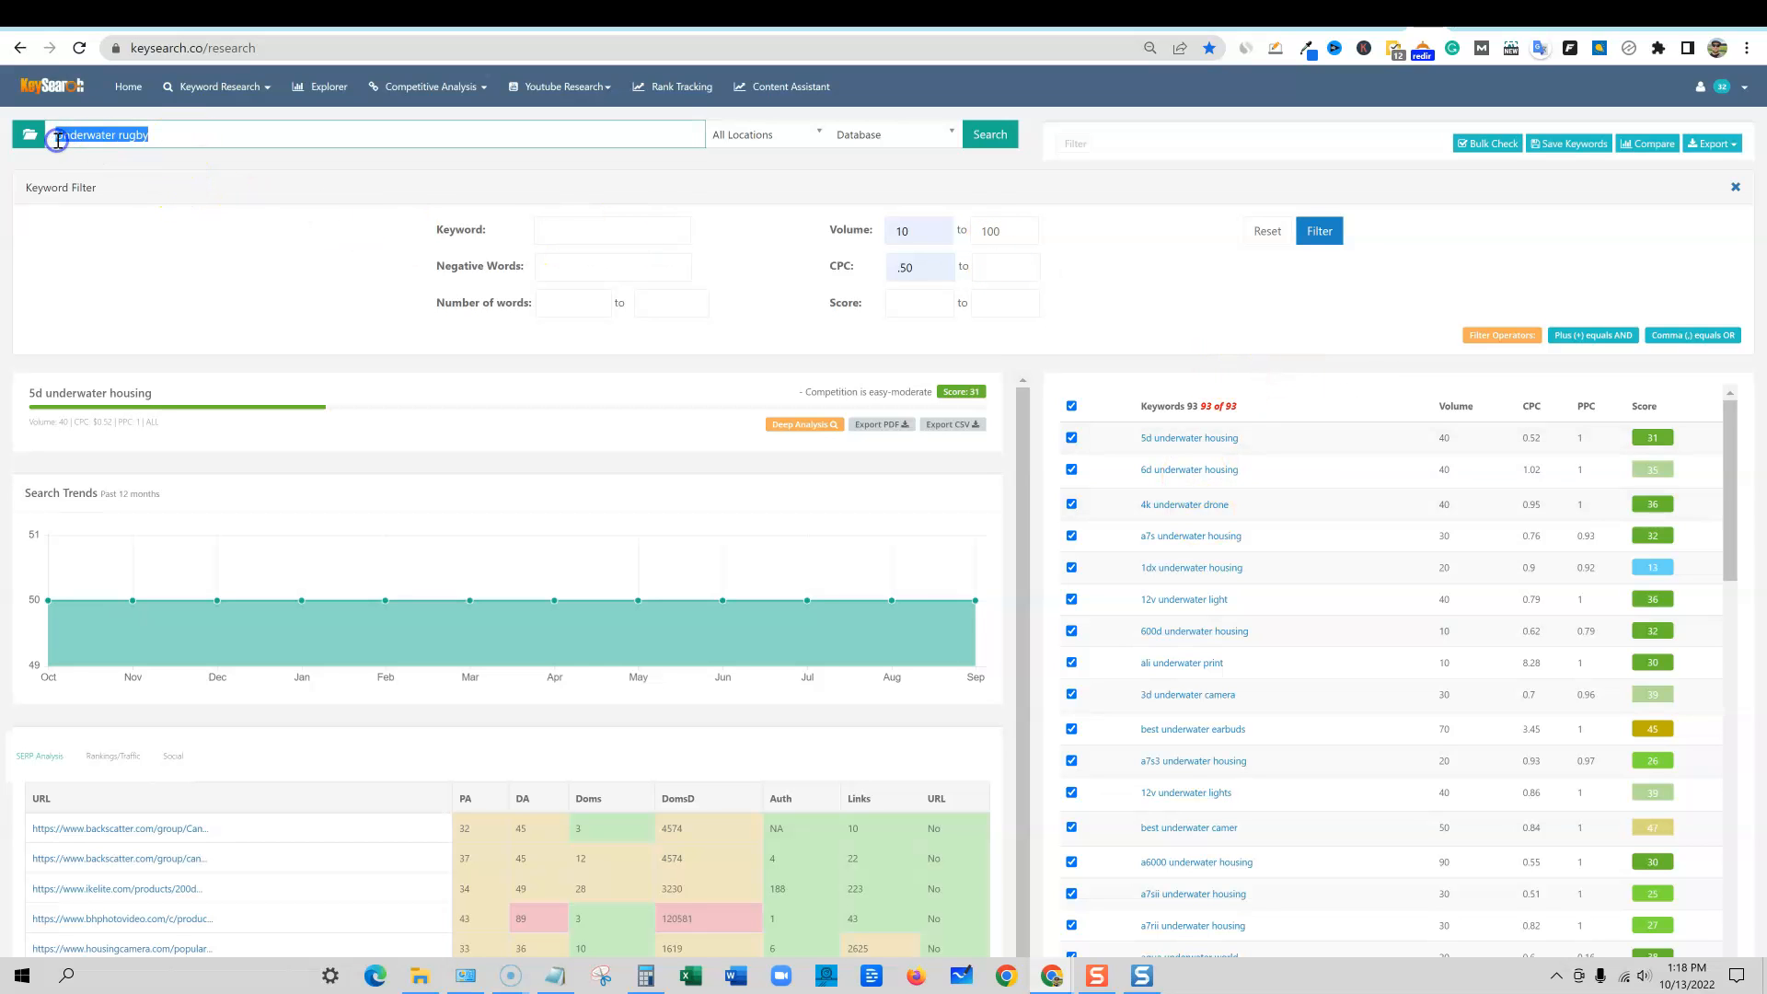
click(1437, 26)
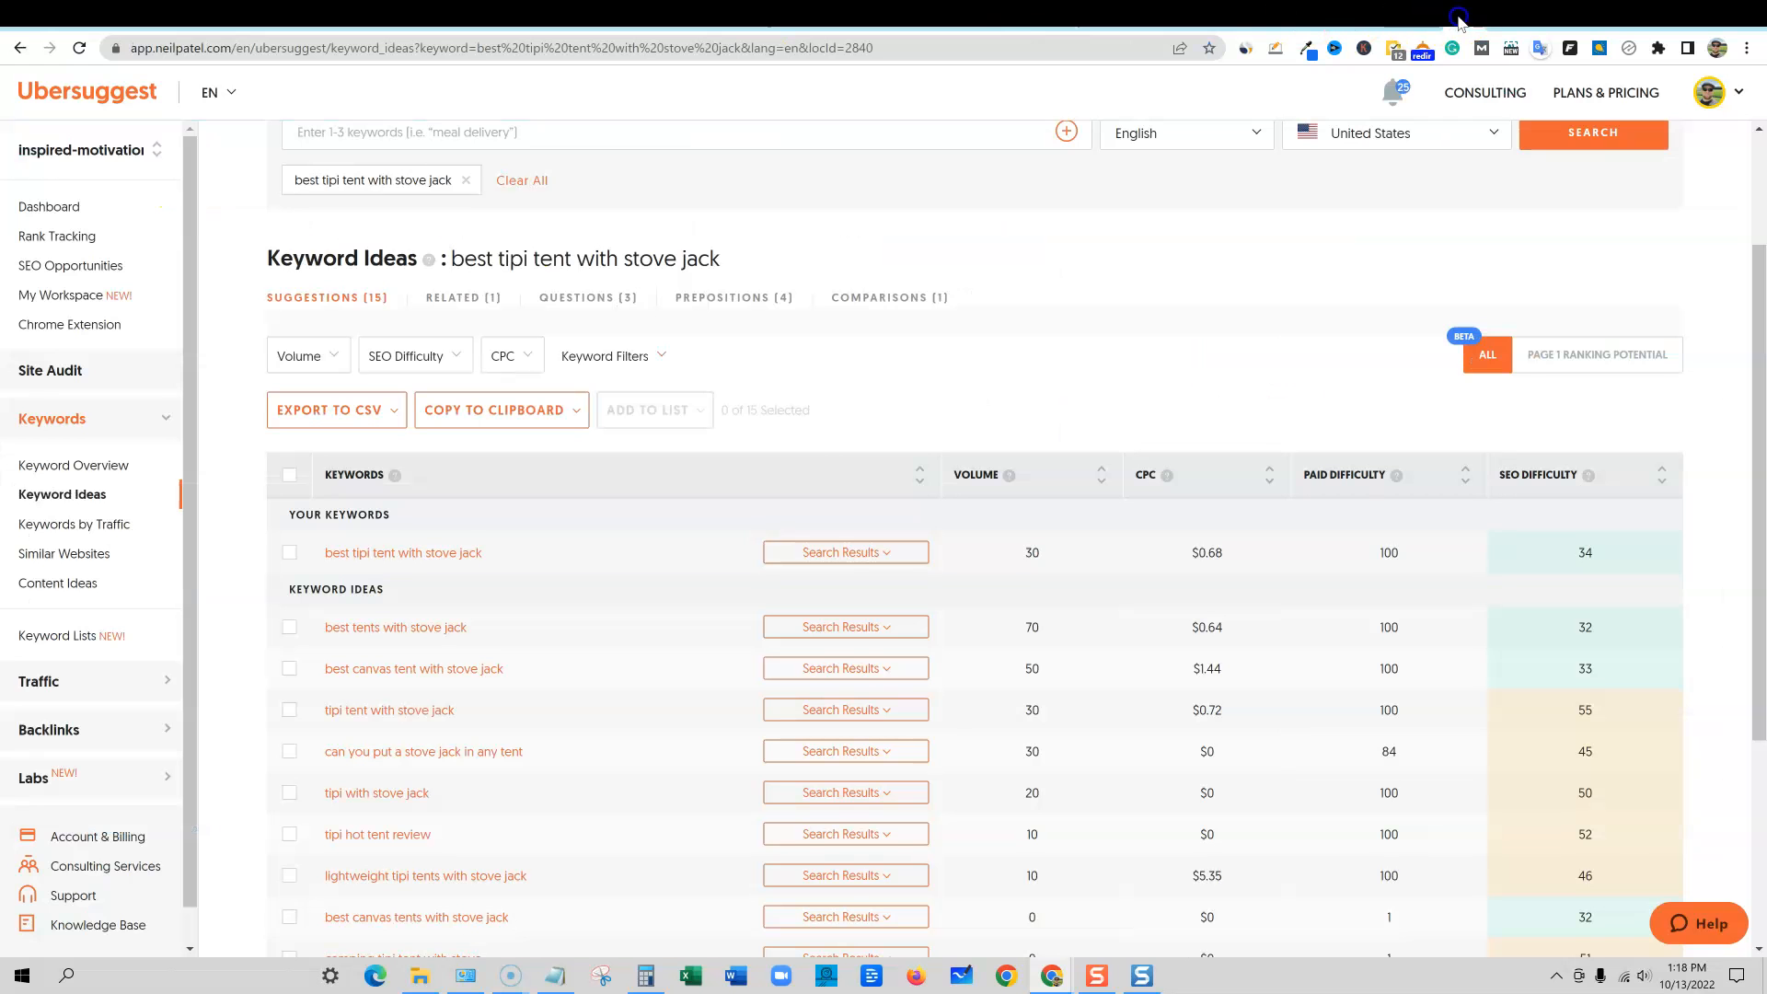
click(101, 211)
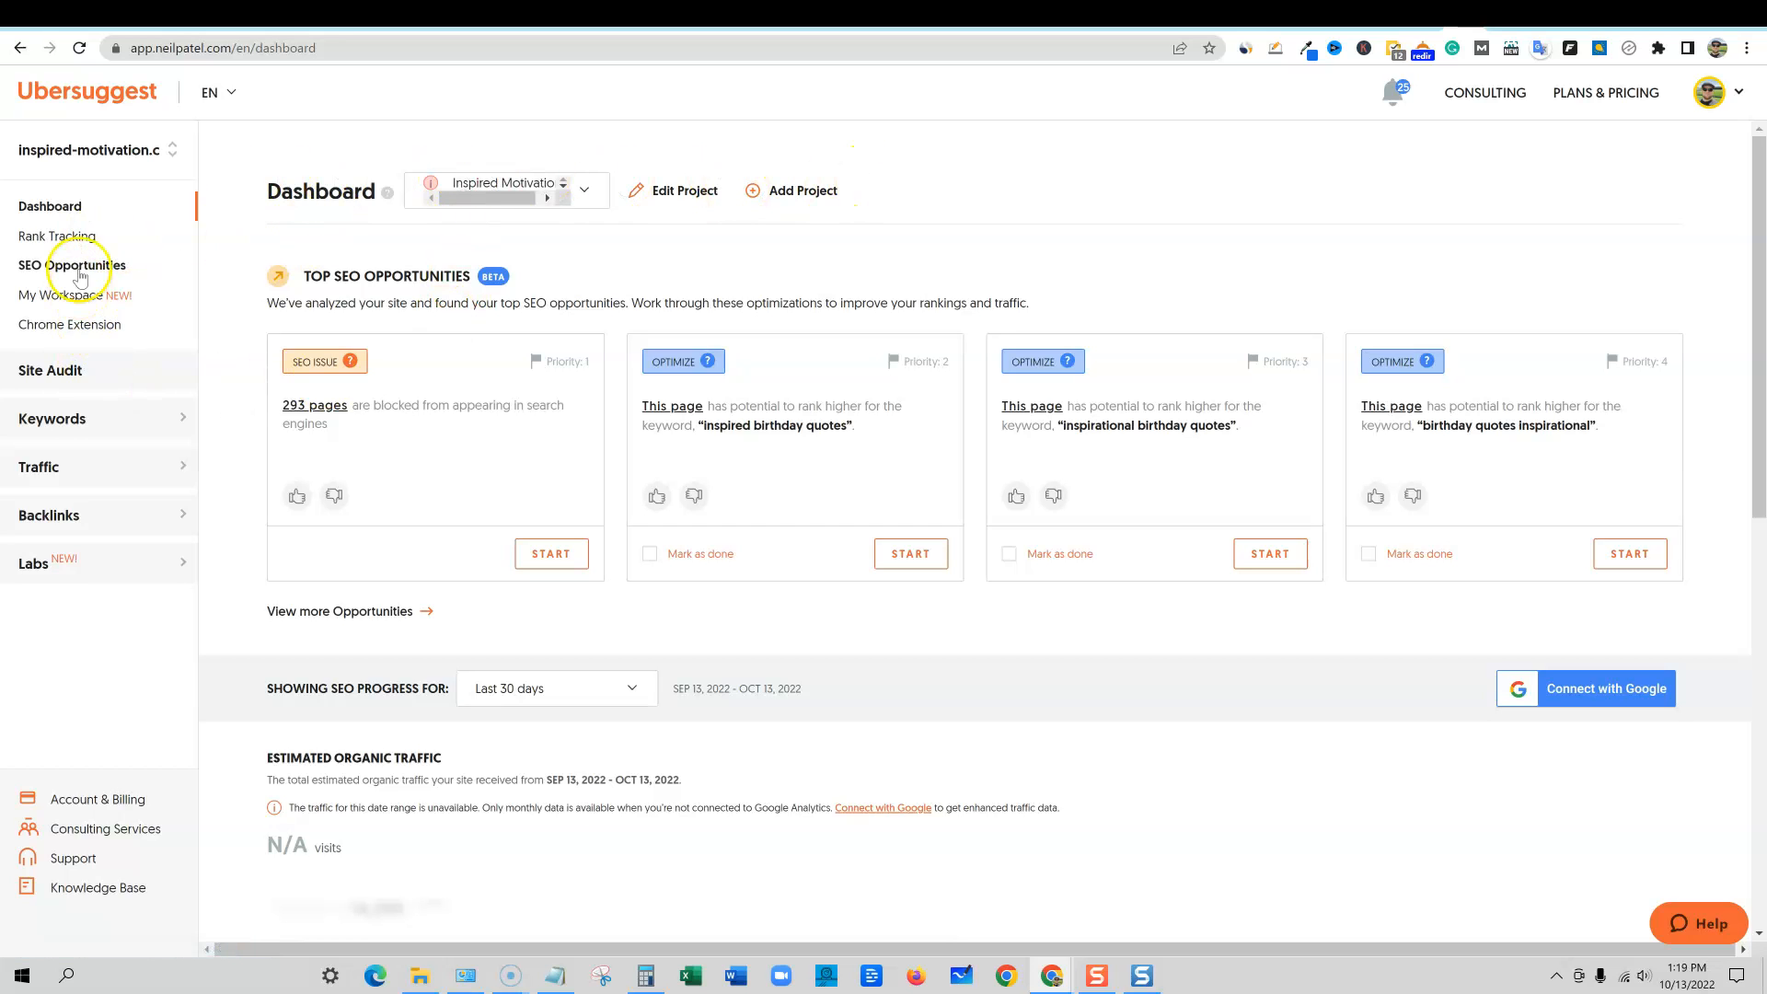
click(69, 421)
click(88, 467)
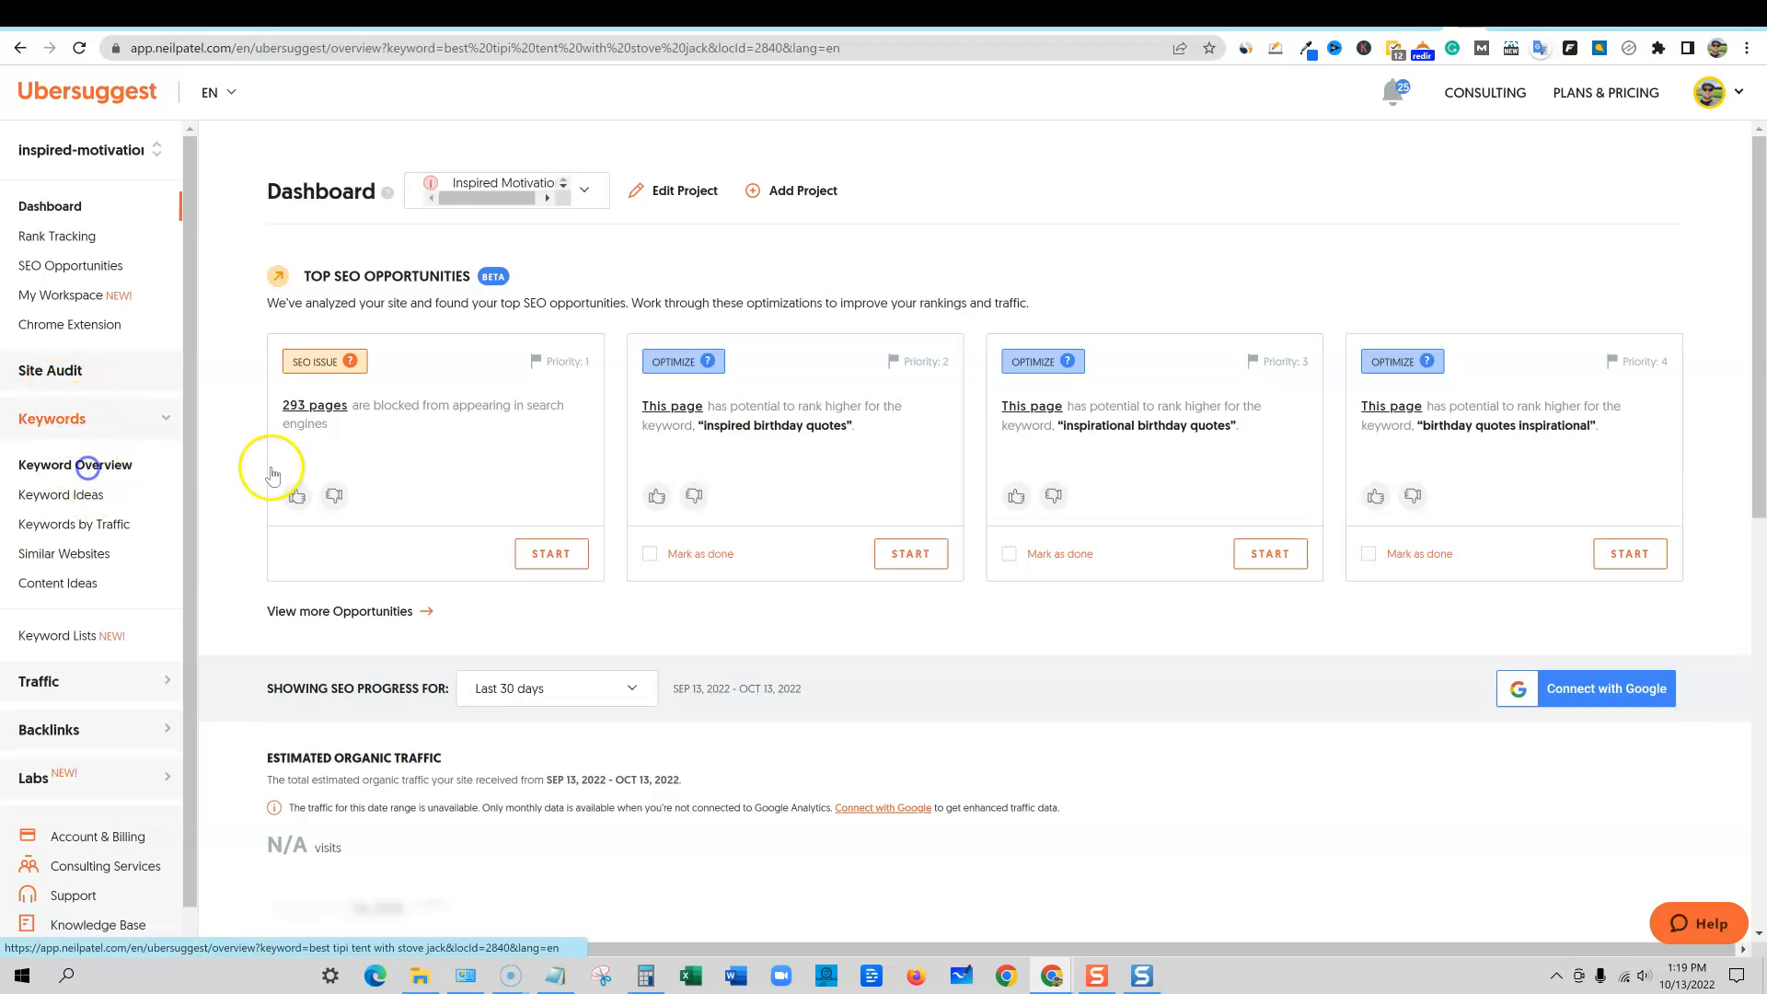
Step: Run a keyword overview for "Underwater rugby" in English for the United States and review its search volume and difficulty
triple_click(313, 275)
text(Underwater rugby)
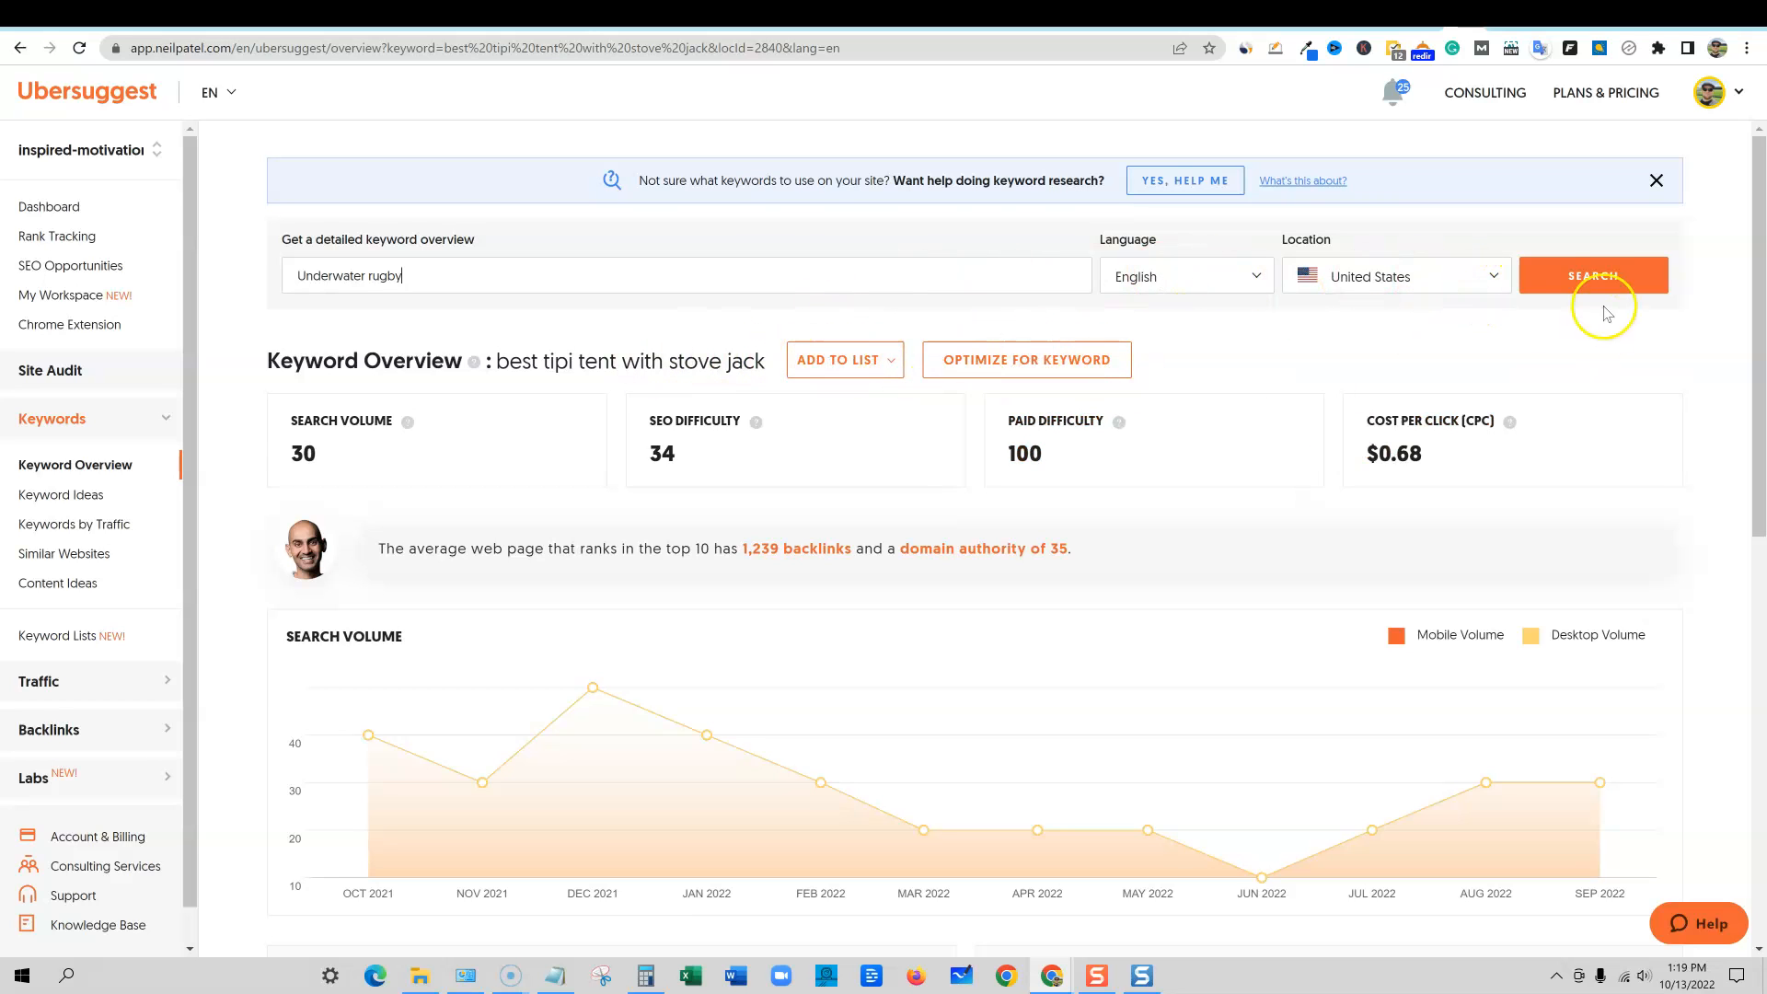
click(1606, 279)
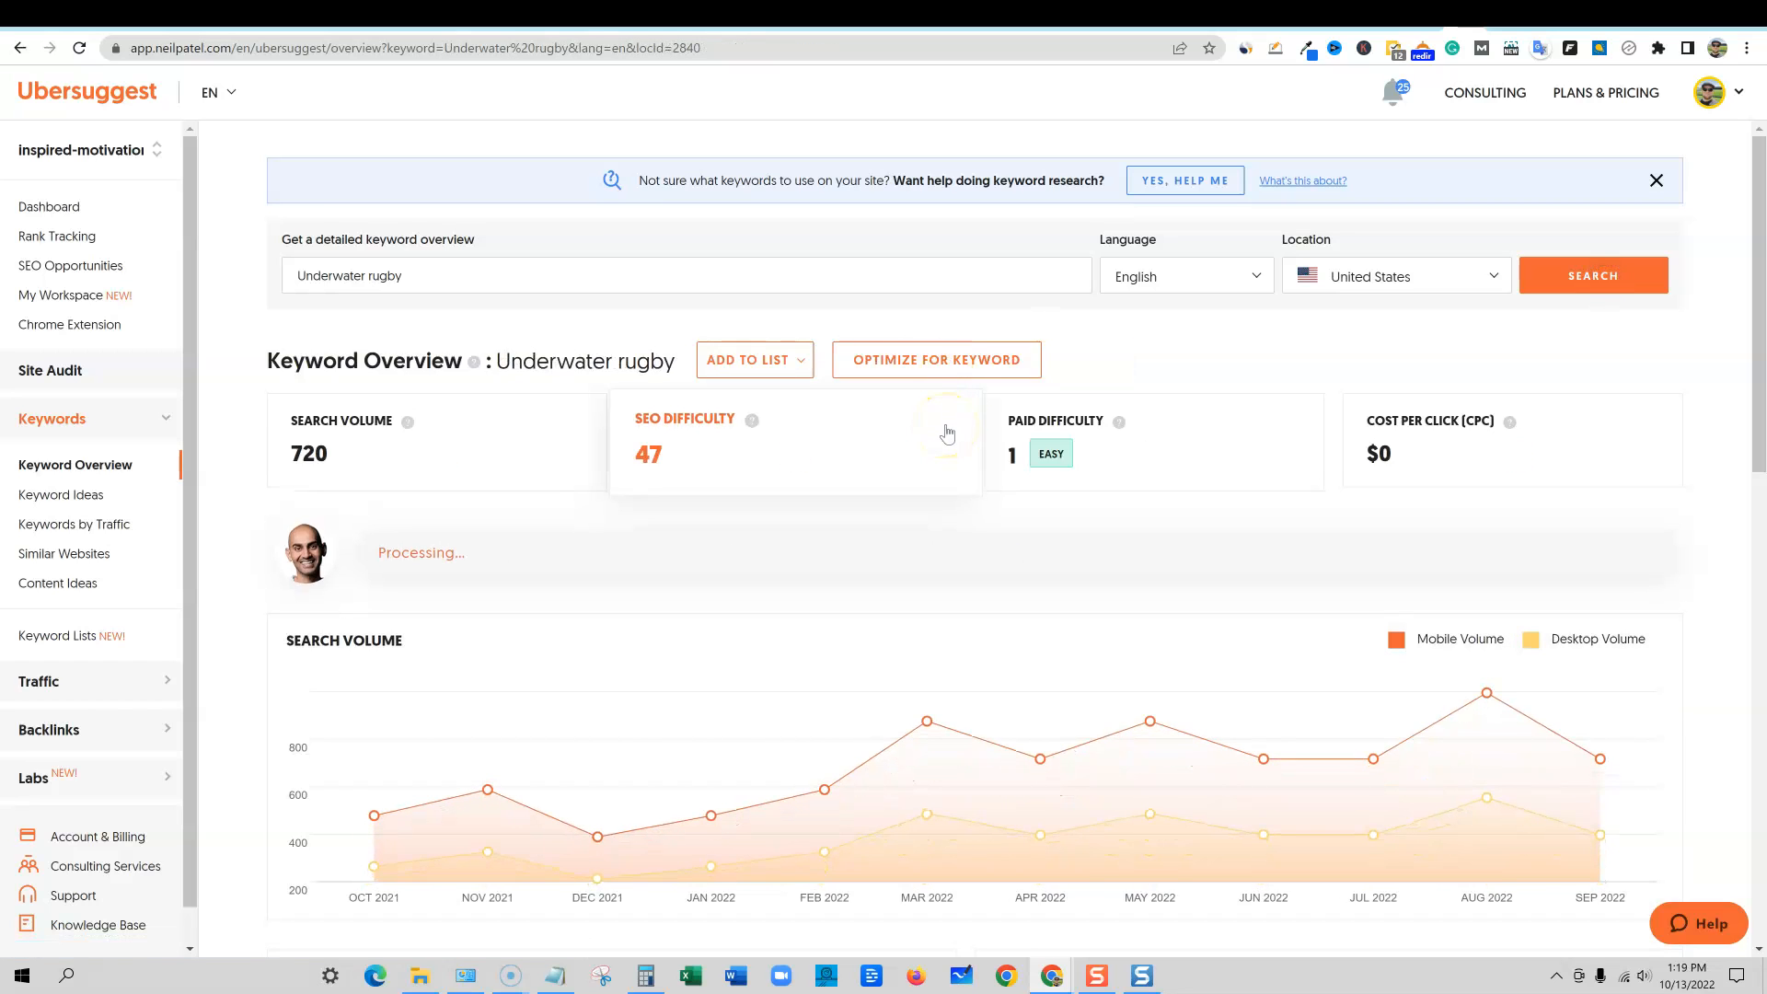
scroll(948, 433, down, 1)
scroll(948, 437, down, 2)
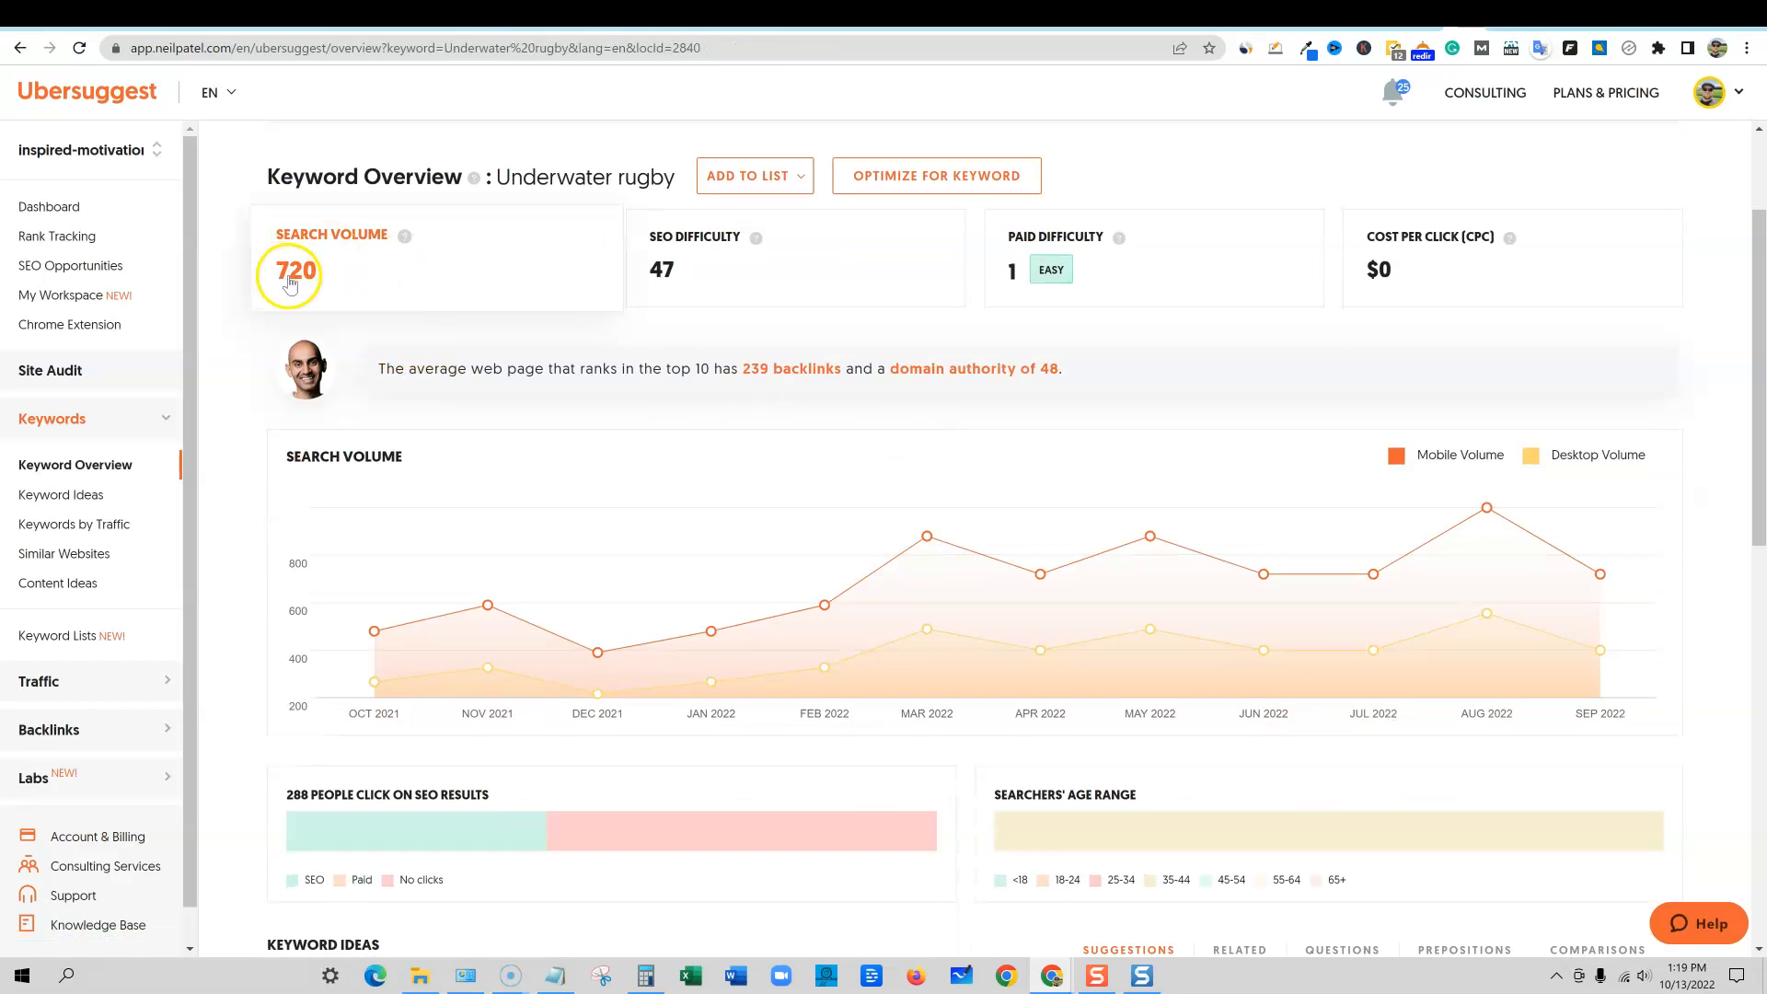
Step: Switch back to Keysearch, look through the scores of the bulk-checked keywords and clear the selection of all keywords
click(1427, 18)
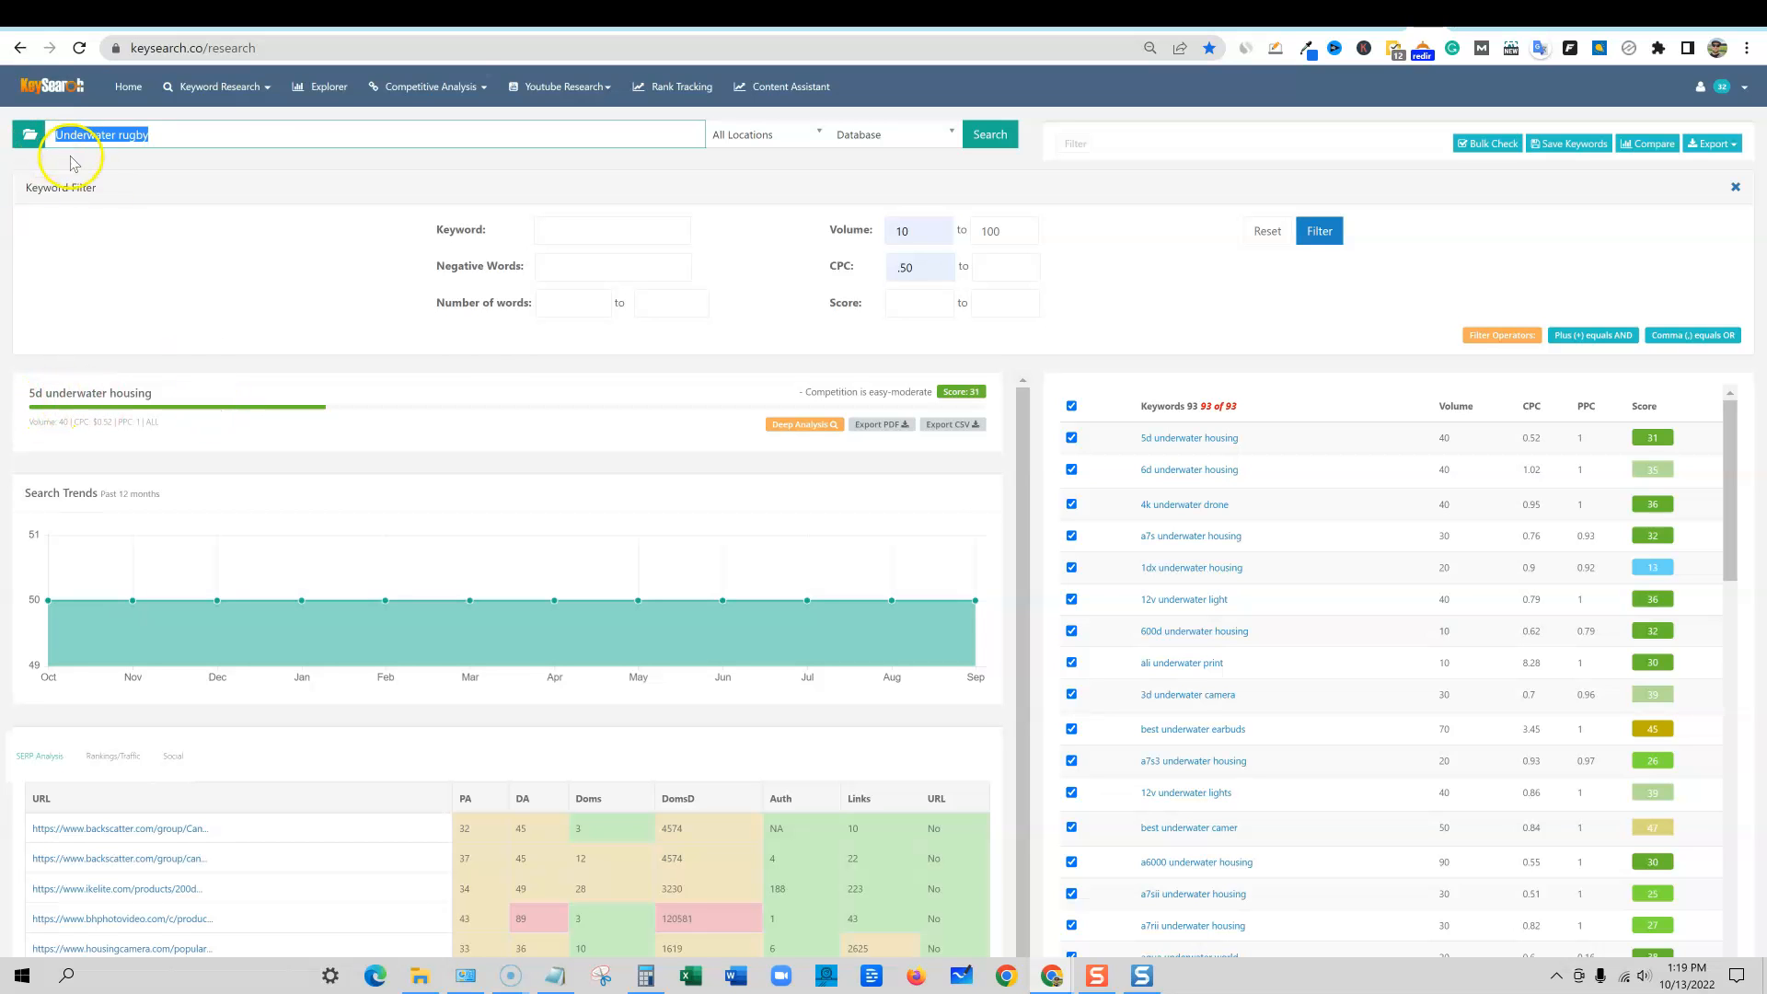
scroll(1172, 493, down, 3)
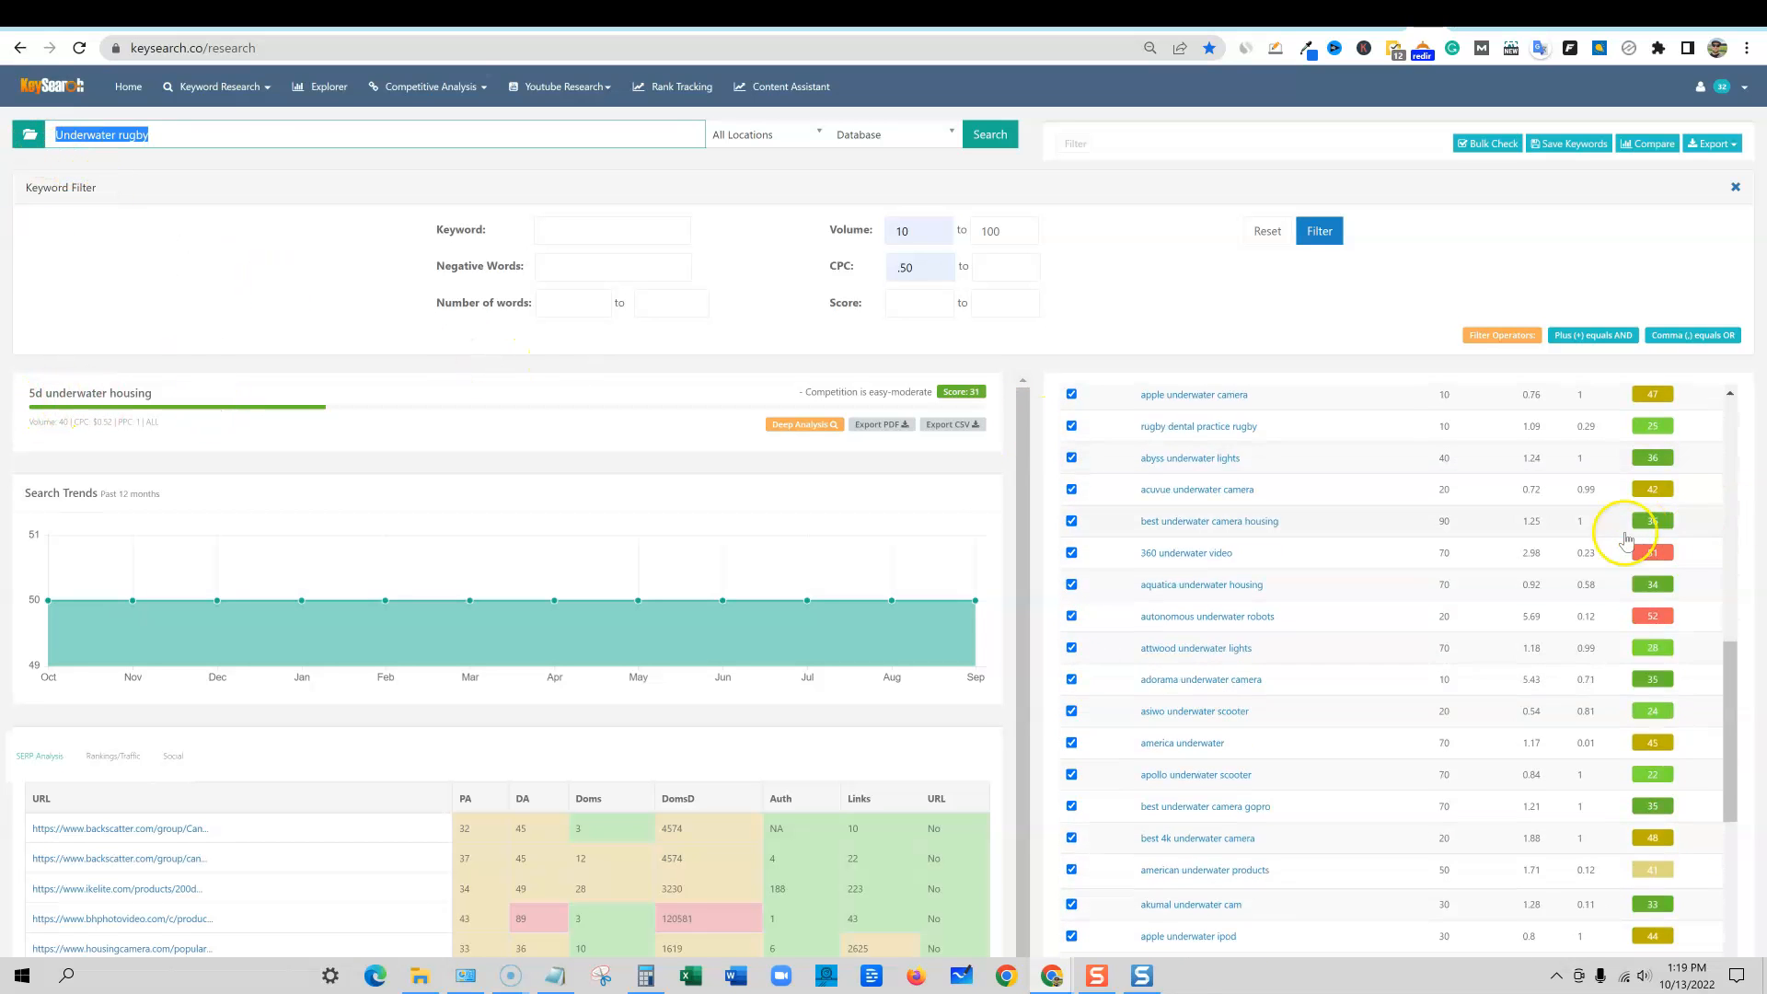
drag(1724, 473, 1751, 343)
click(1263, 324)
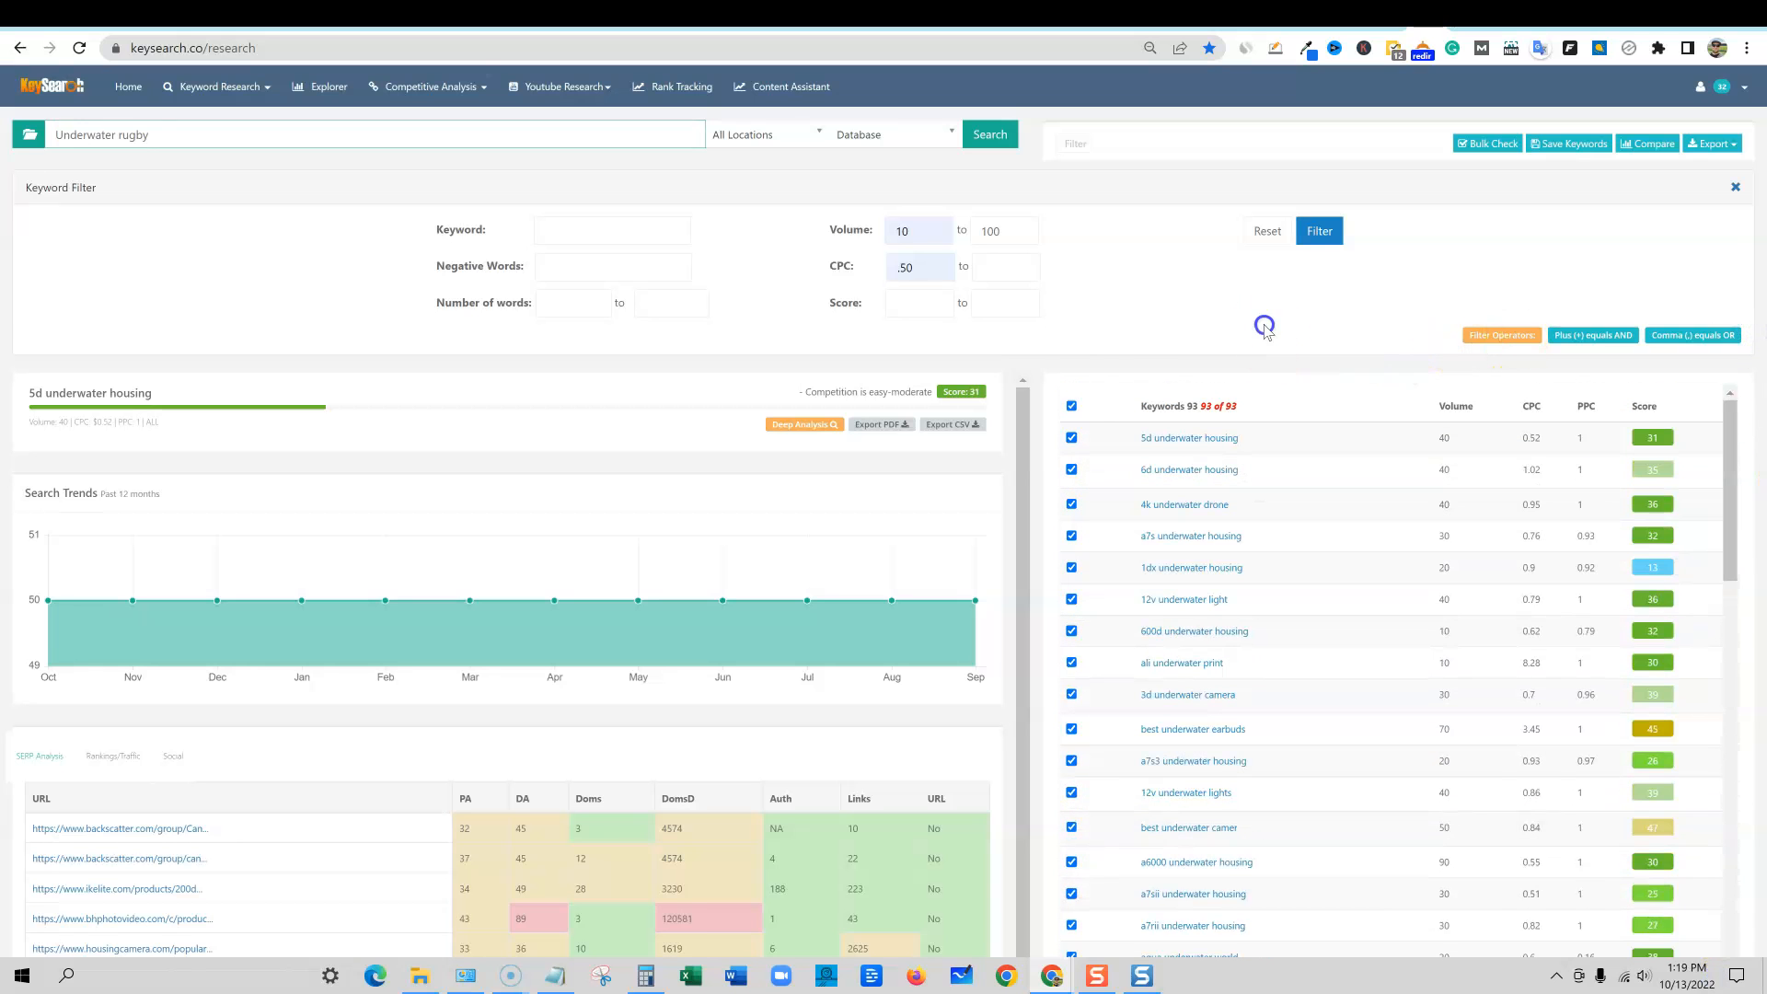
click(1072, 406)
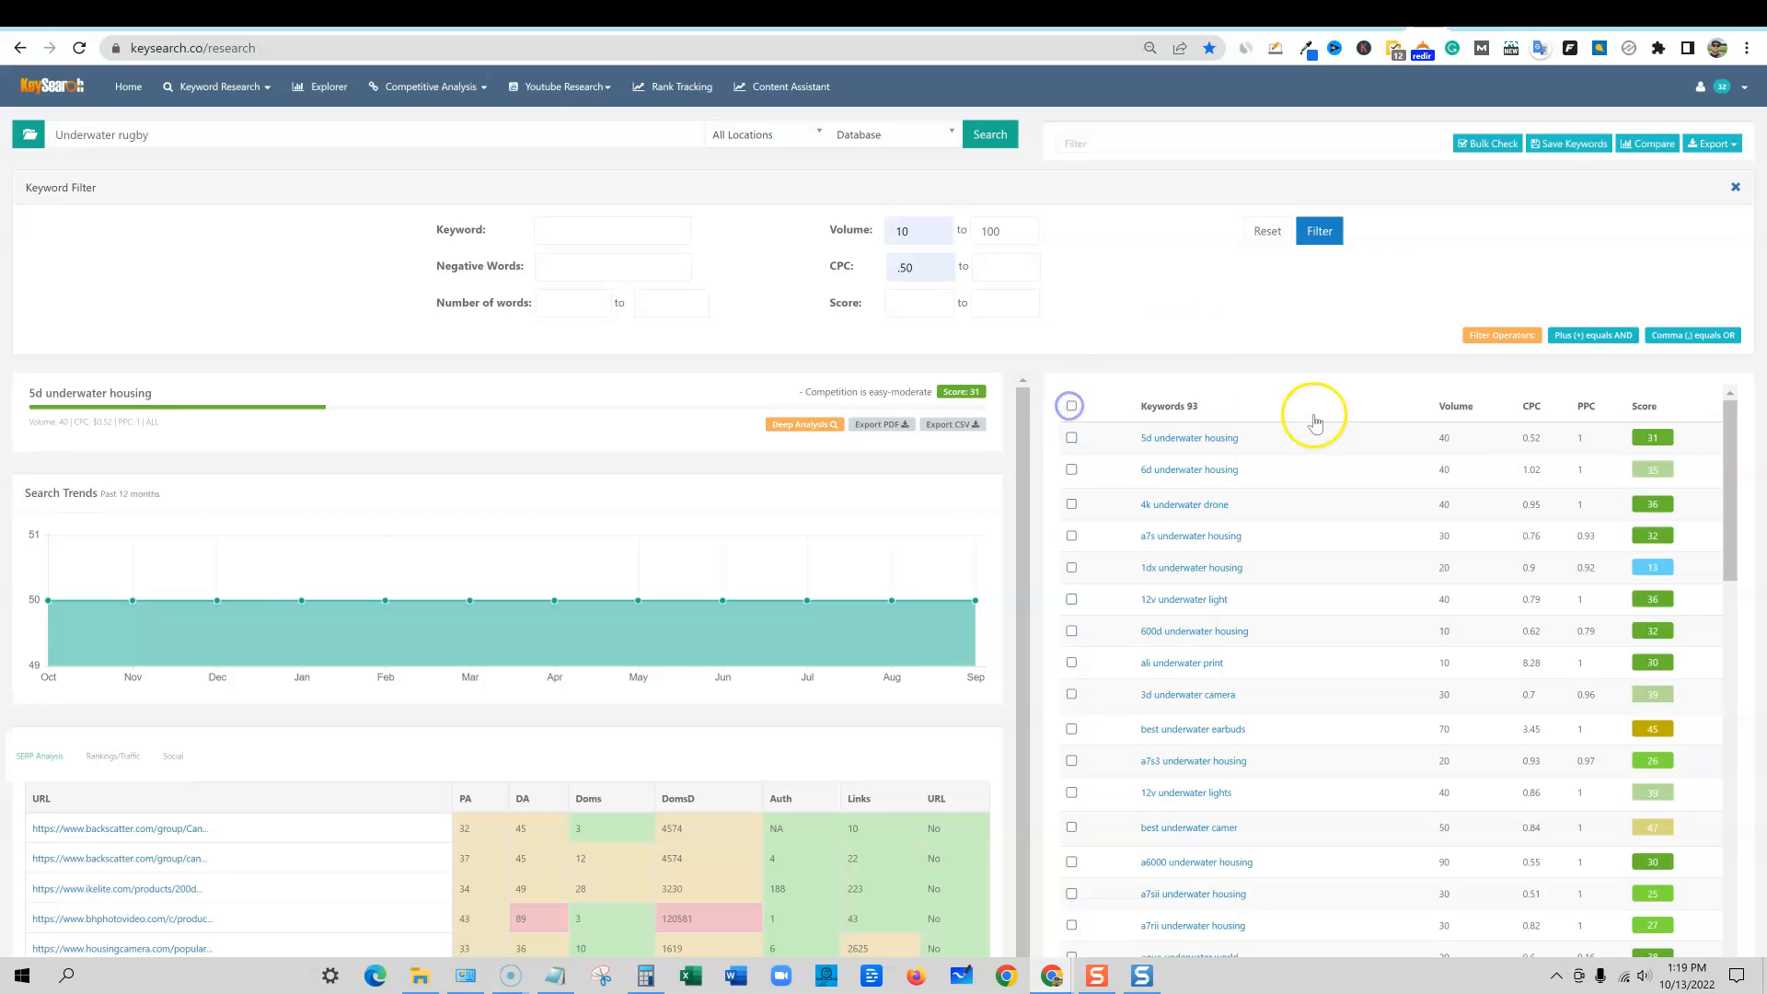
Step: Sort the filtered keywords by score from lowest to highest and look through the sorted list
click(1644, 408)
click(1646, 410)
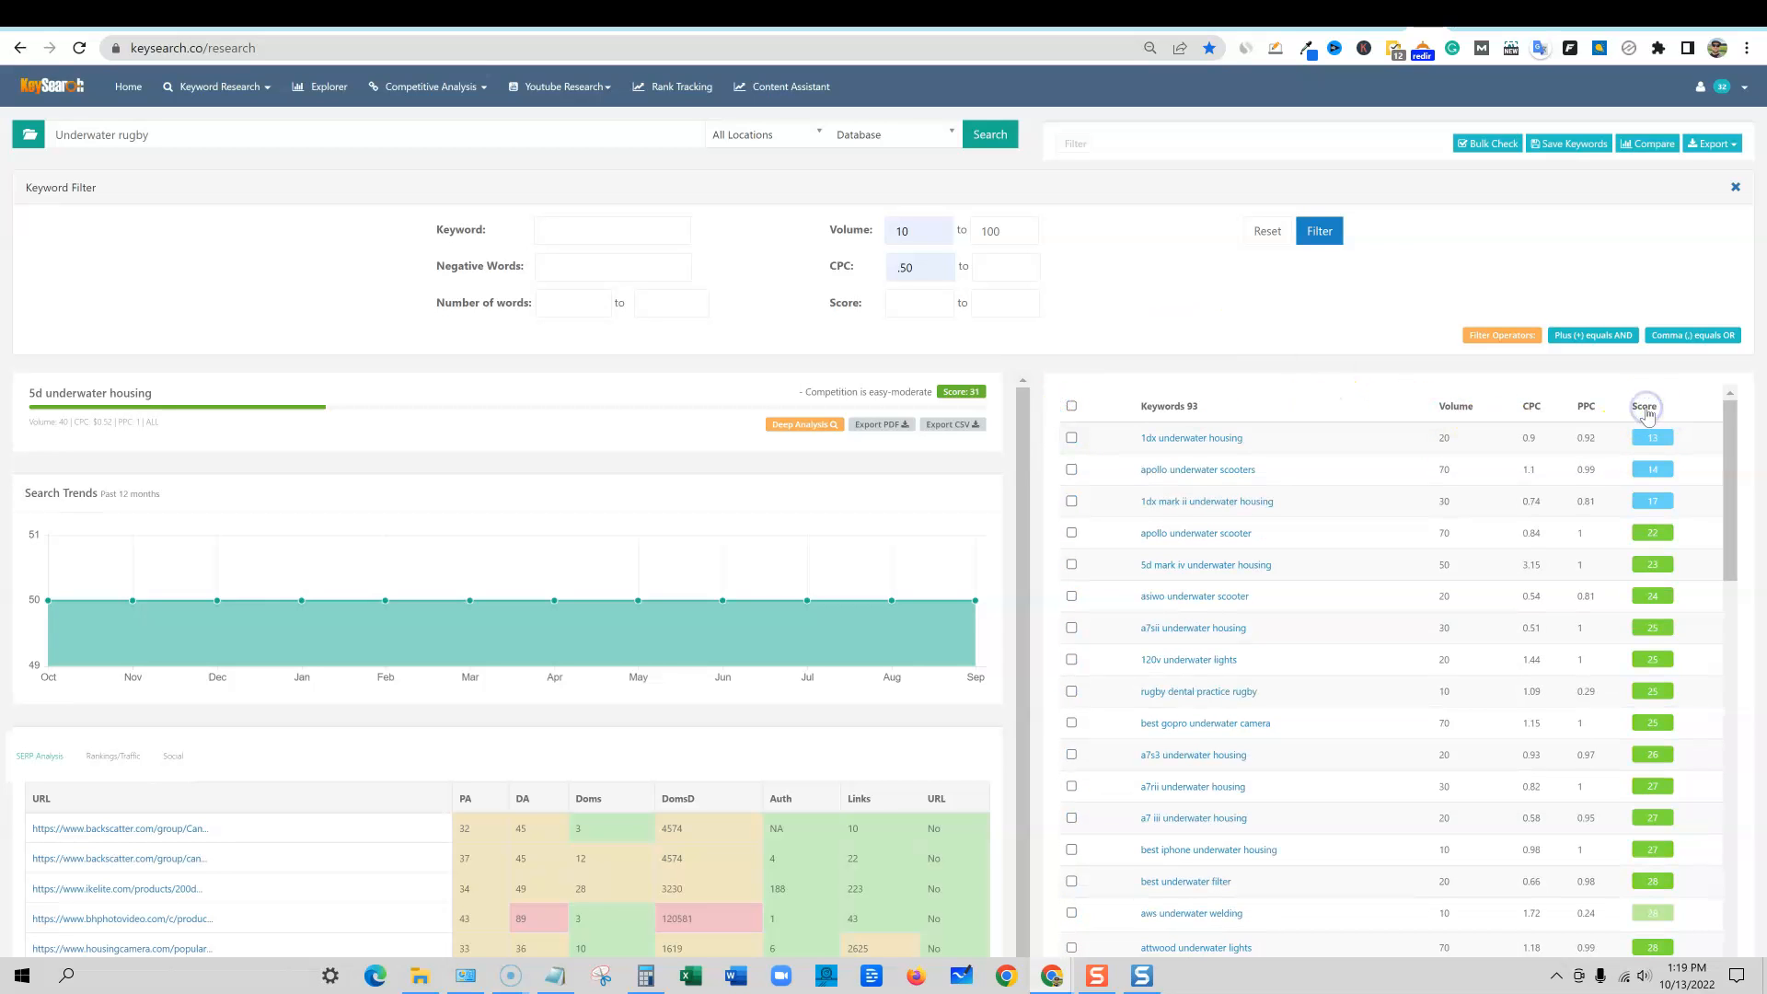
scroll(1702, 700, down, 10)
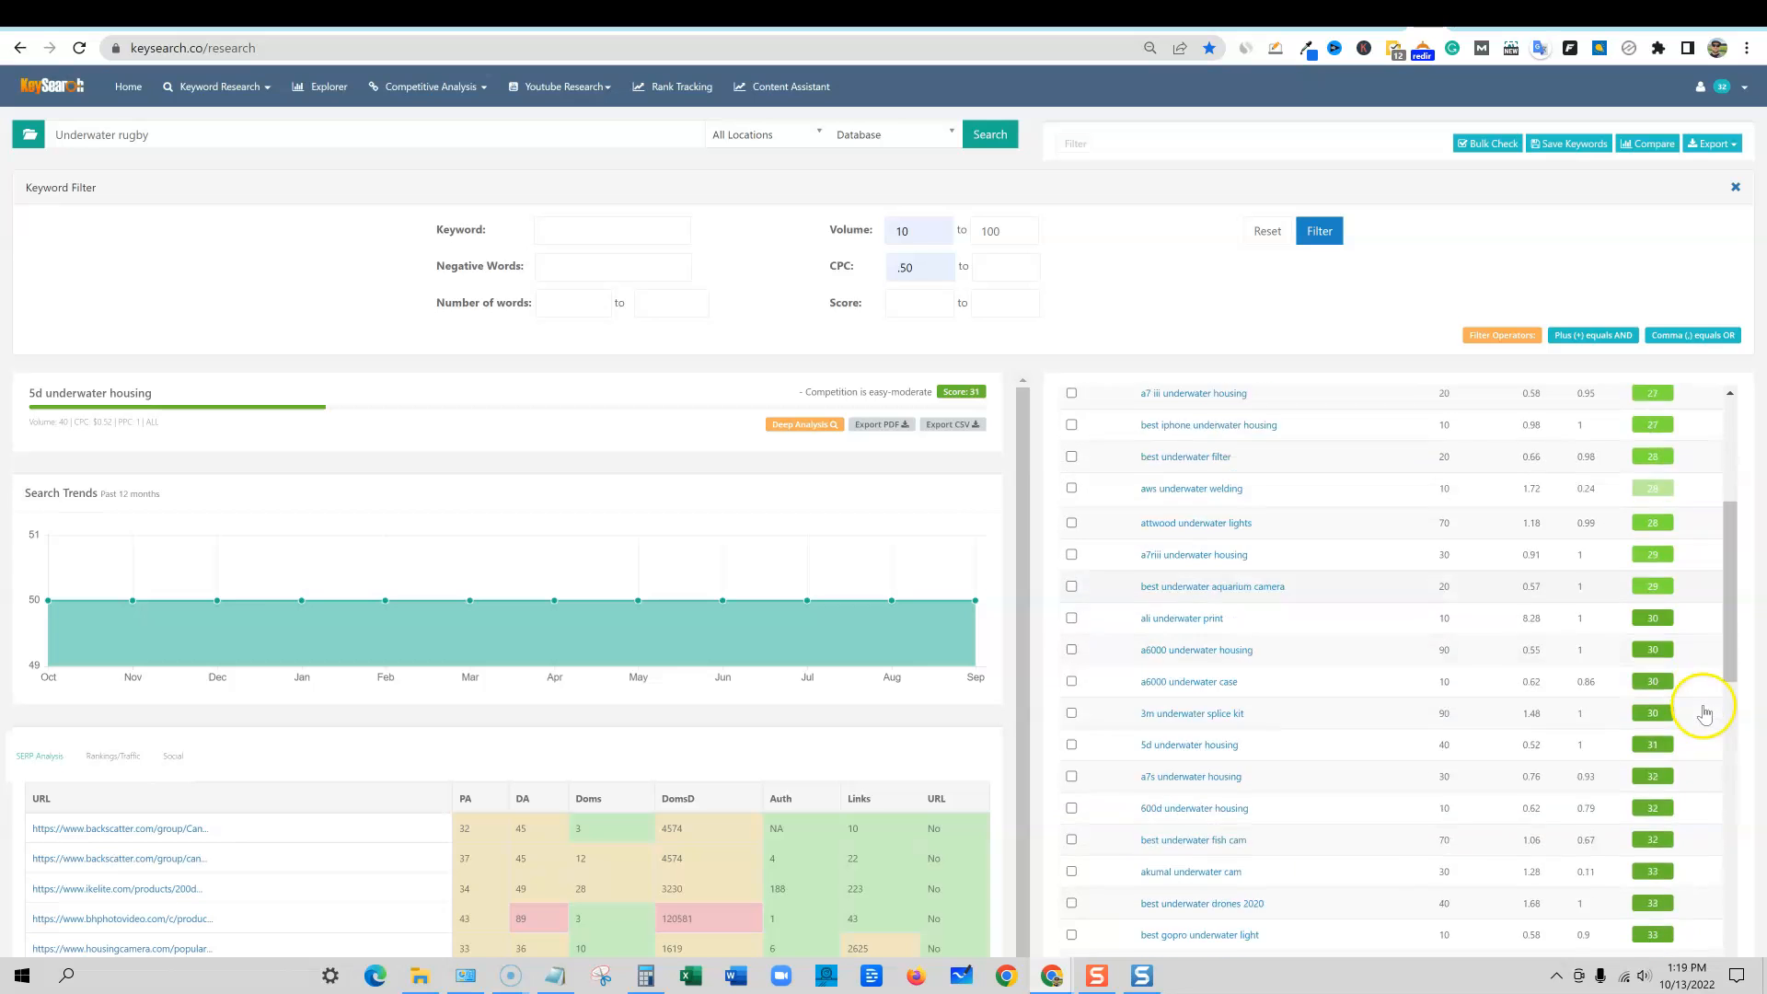
scroll(1699, 734, down, 3)
scroll(1694, 734, up, 3)
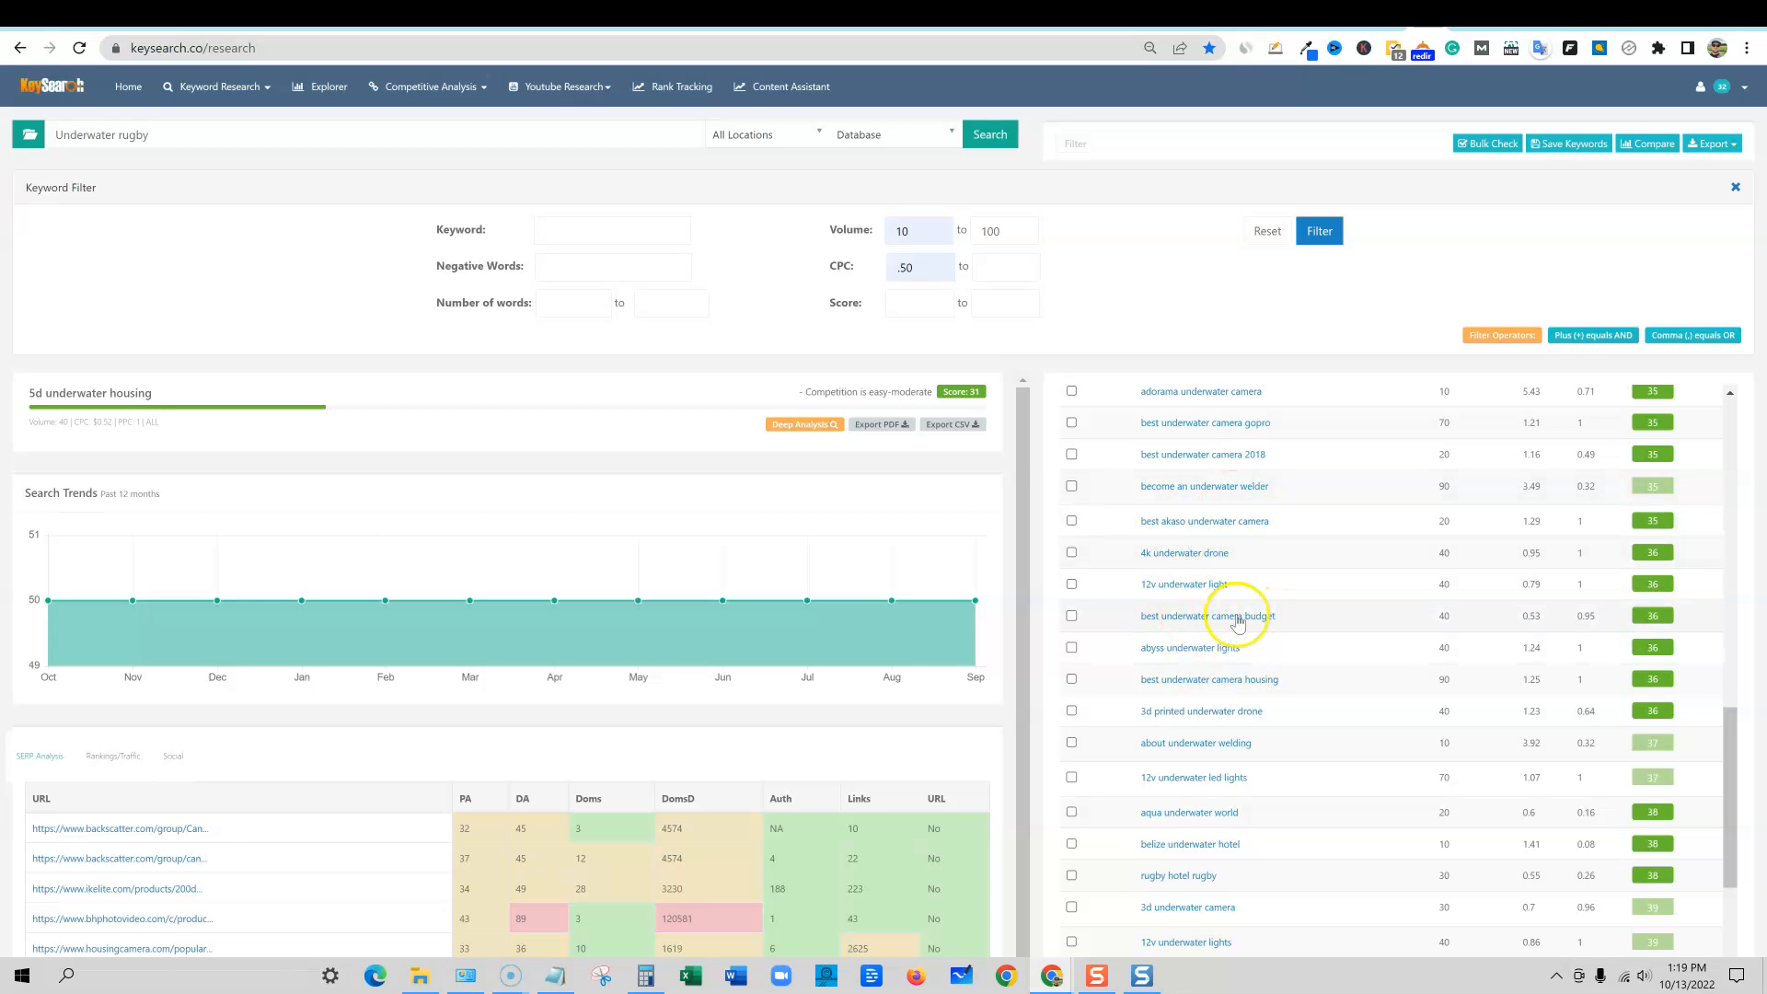
scroll(1246, 622, up, 5)
scroll(1246, 629, up, 5)
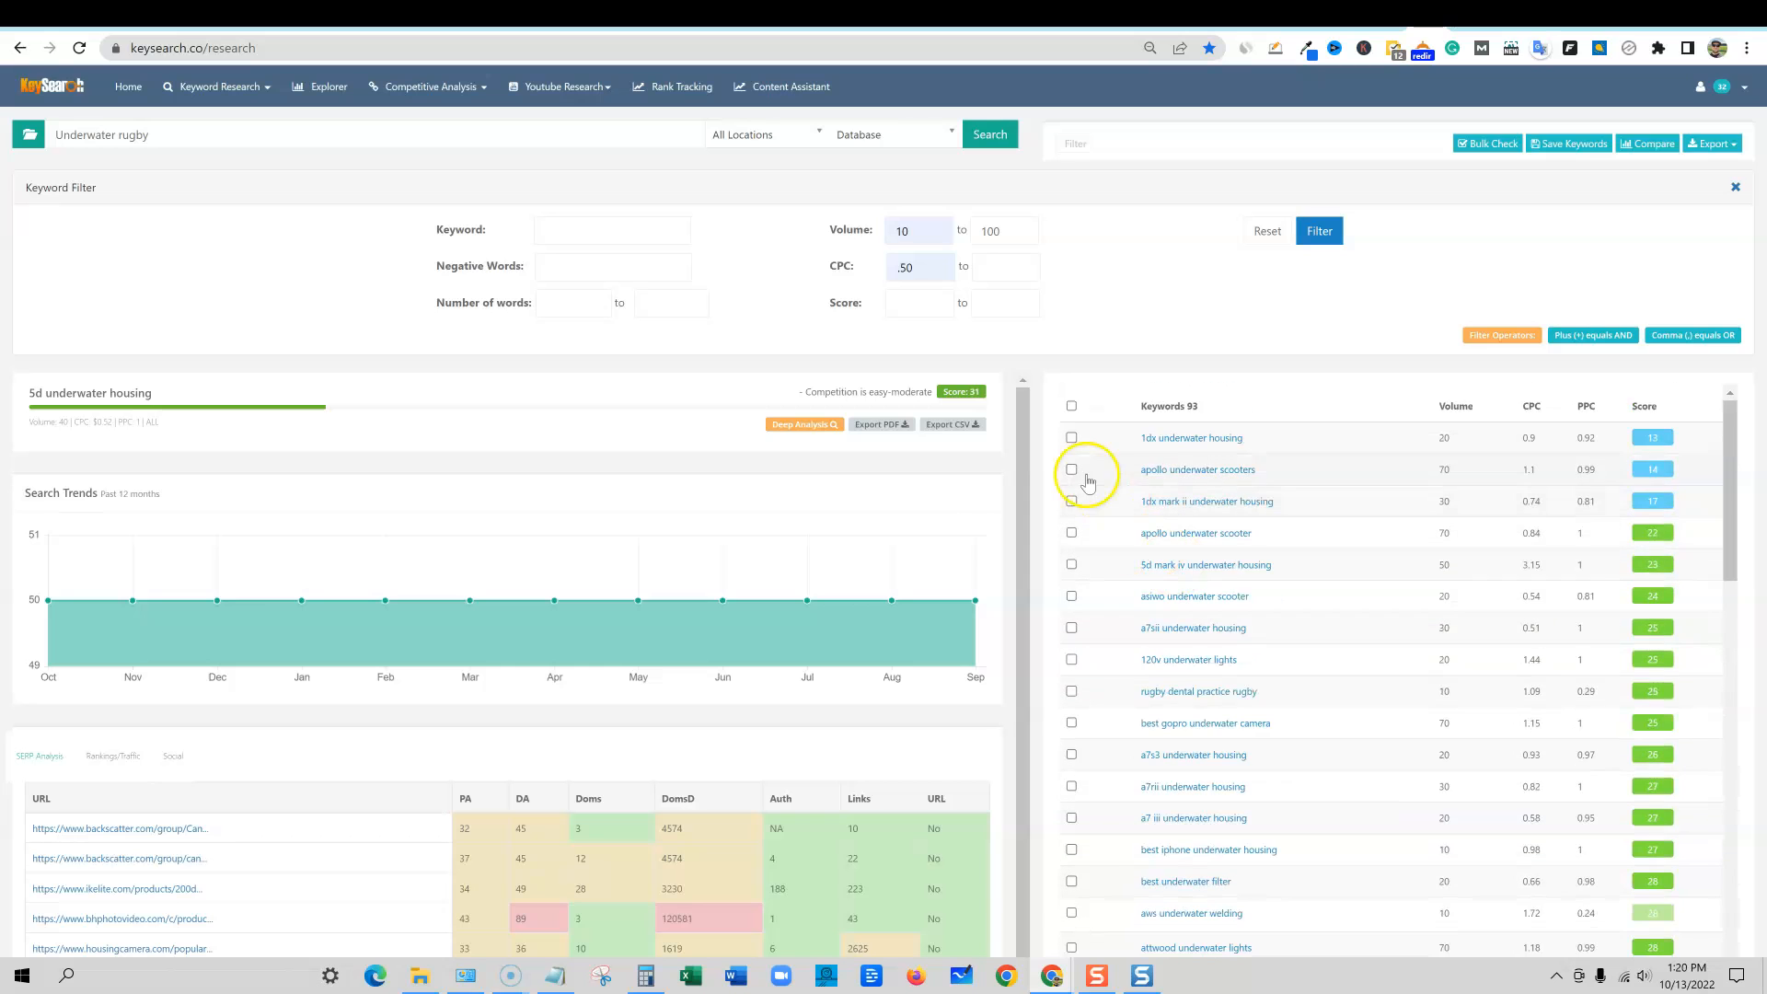
Step: Select the six keywords with the lowest scores and save them to a new list named "Underwater rugby"
click(1072, 437)
click(1071, 469)
click(1072, 501)
click(1071, 533)
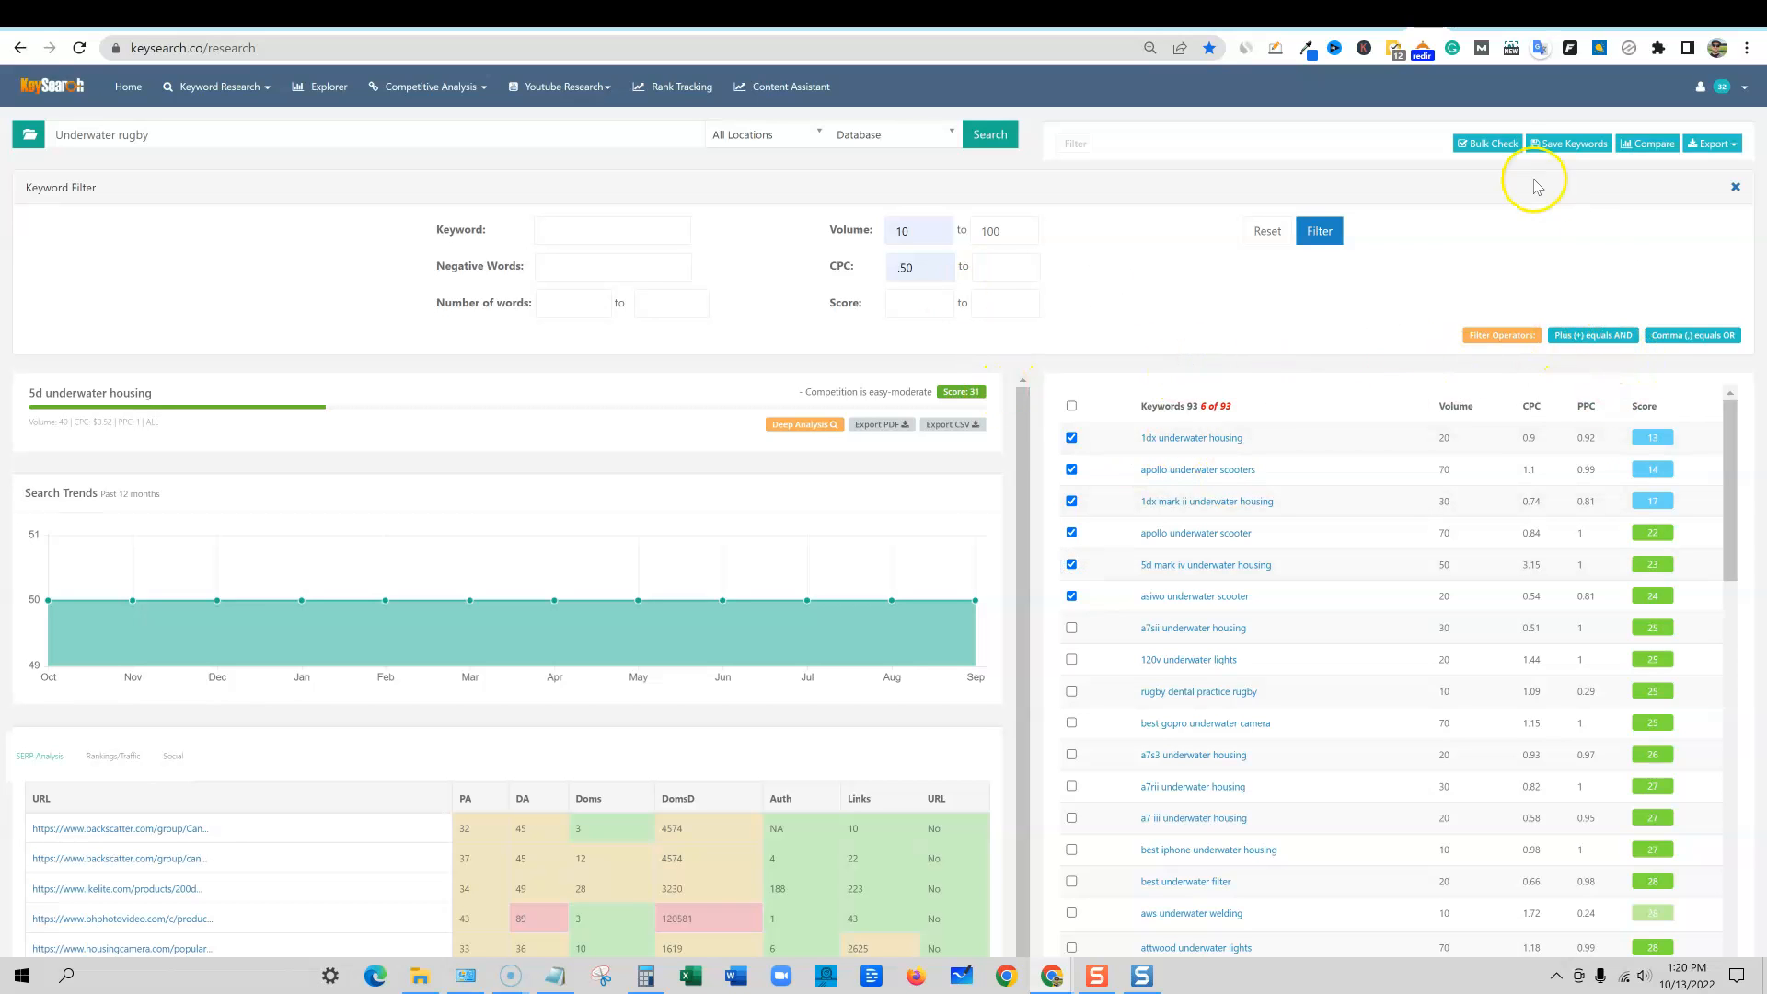
click(1553, 147)
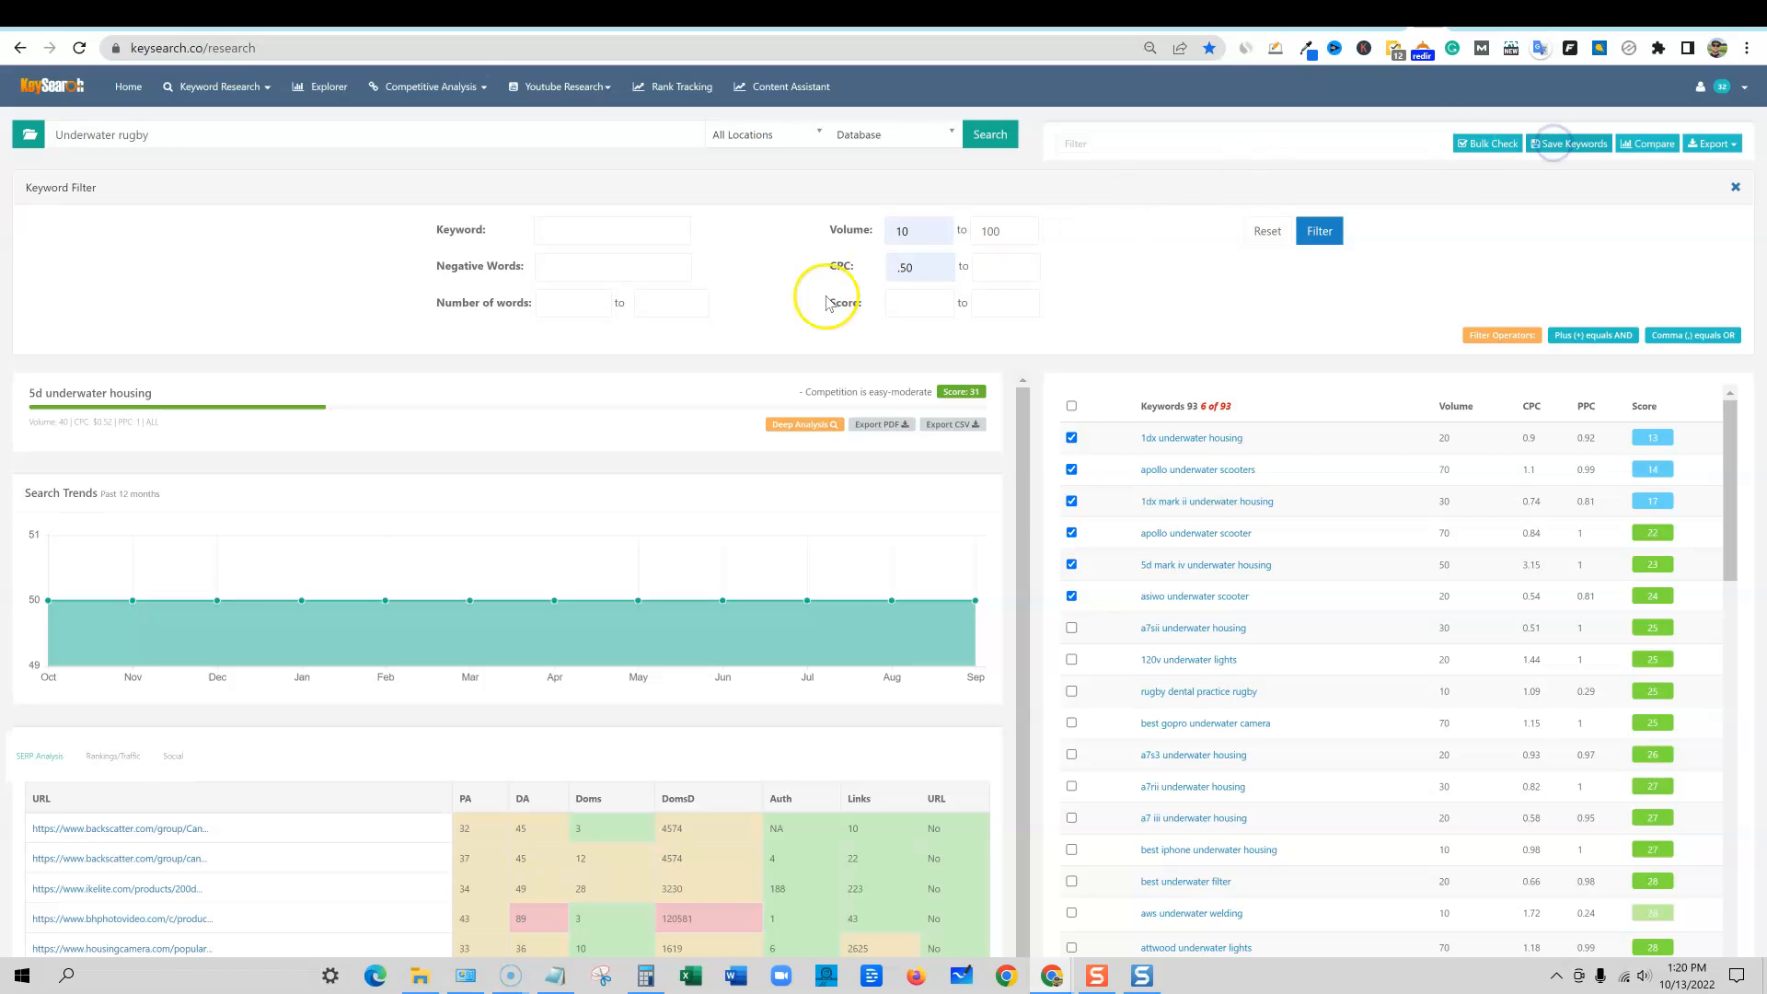
click(880, 155)
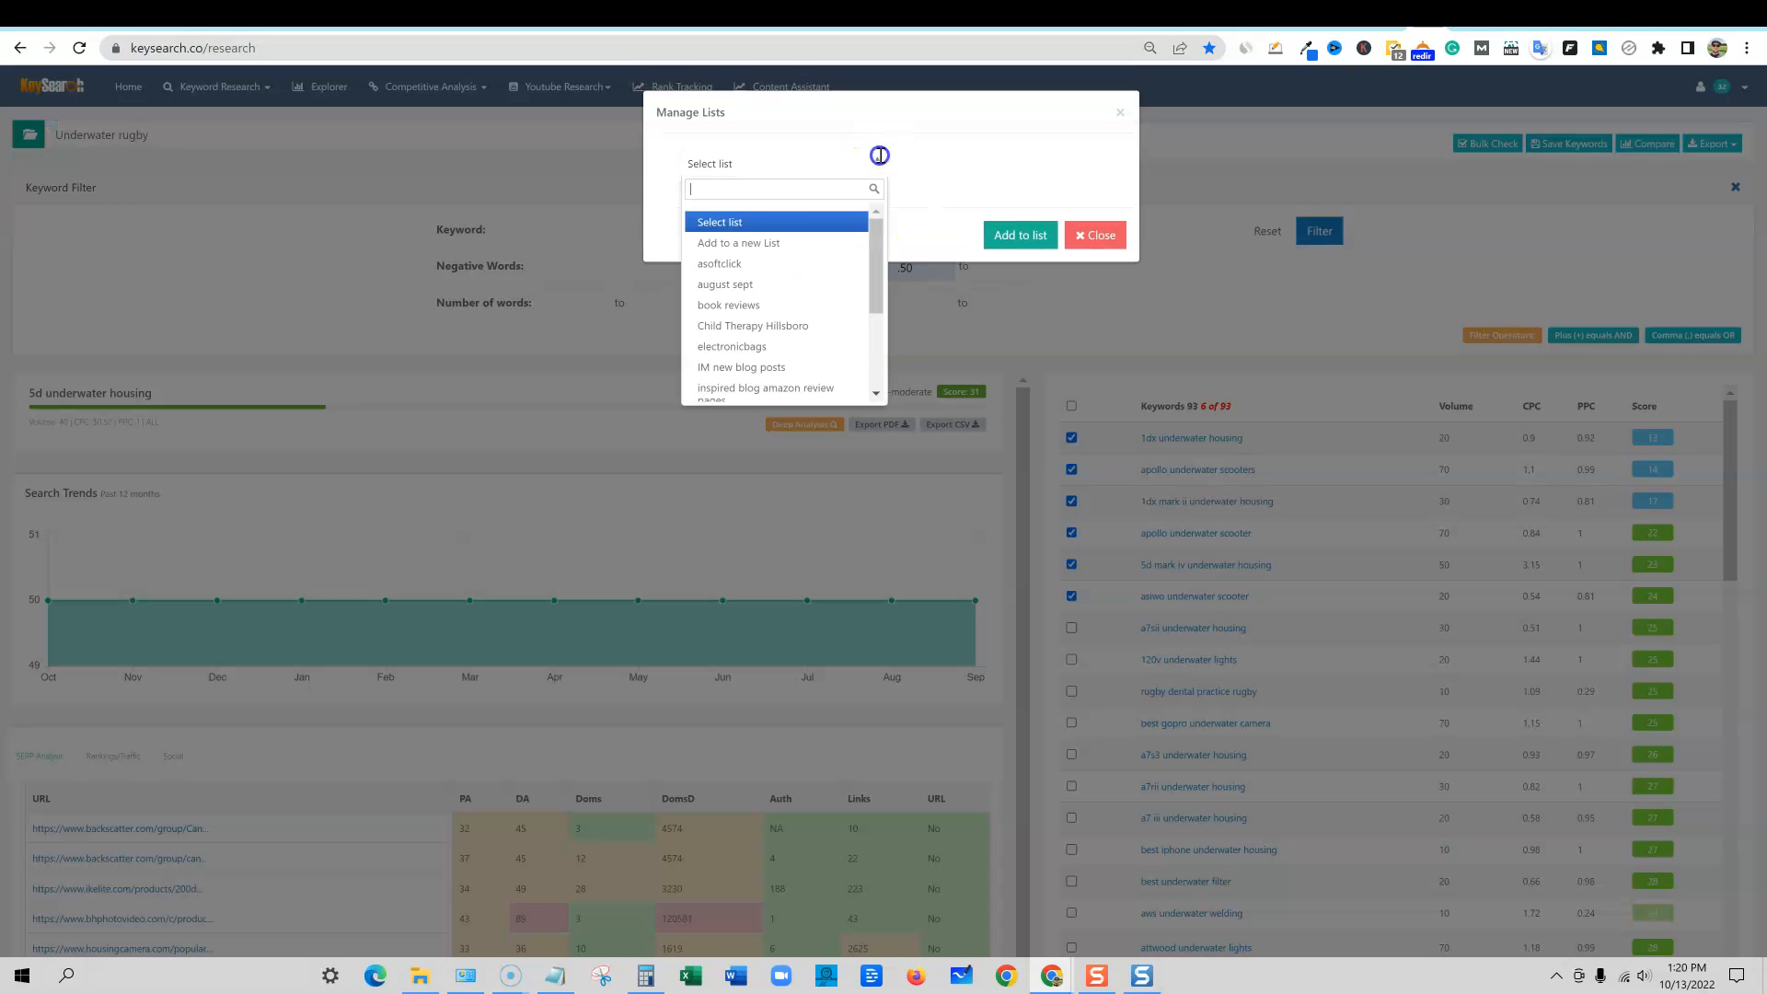
click(773, 241)
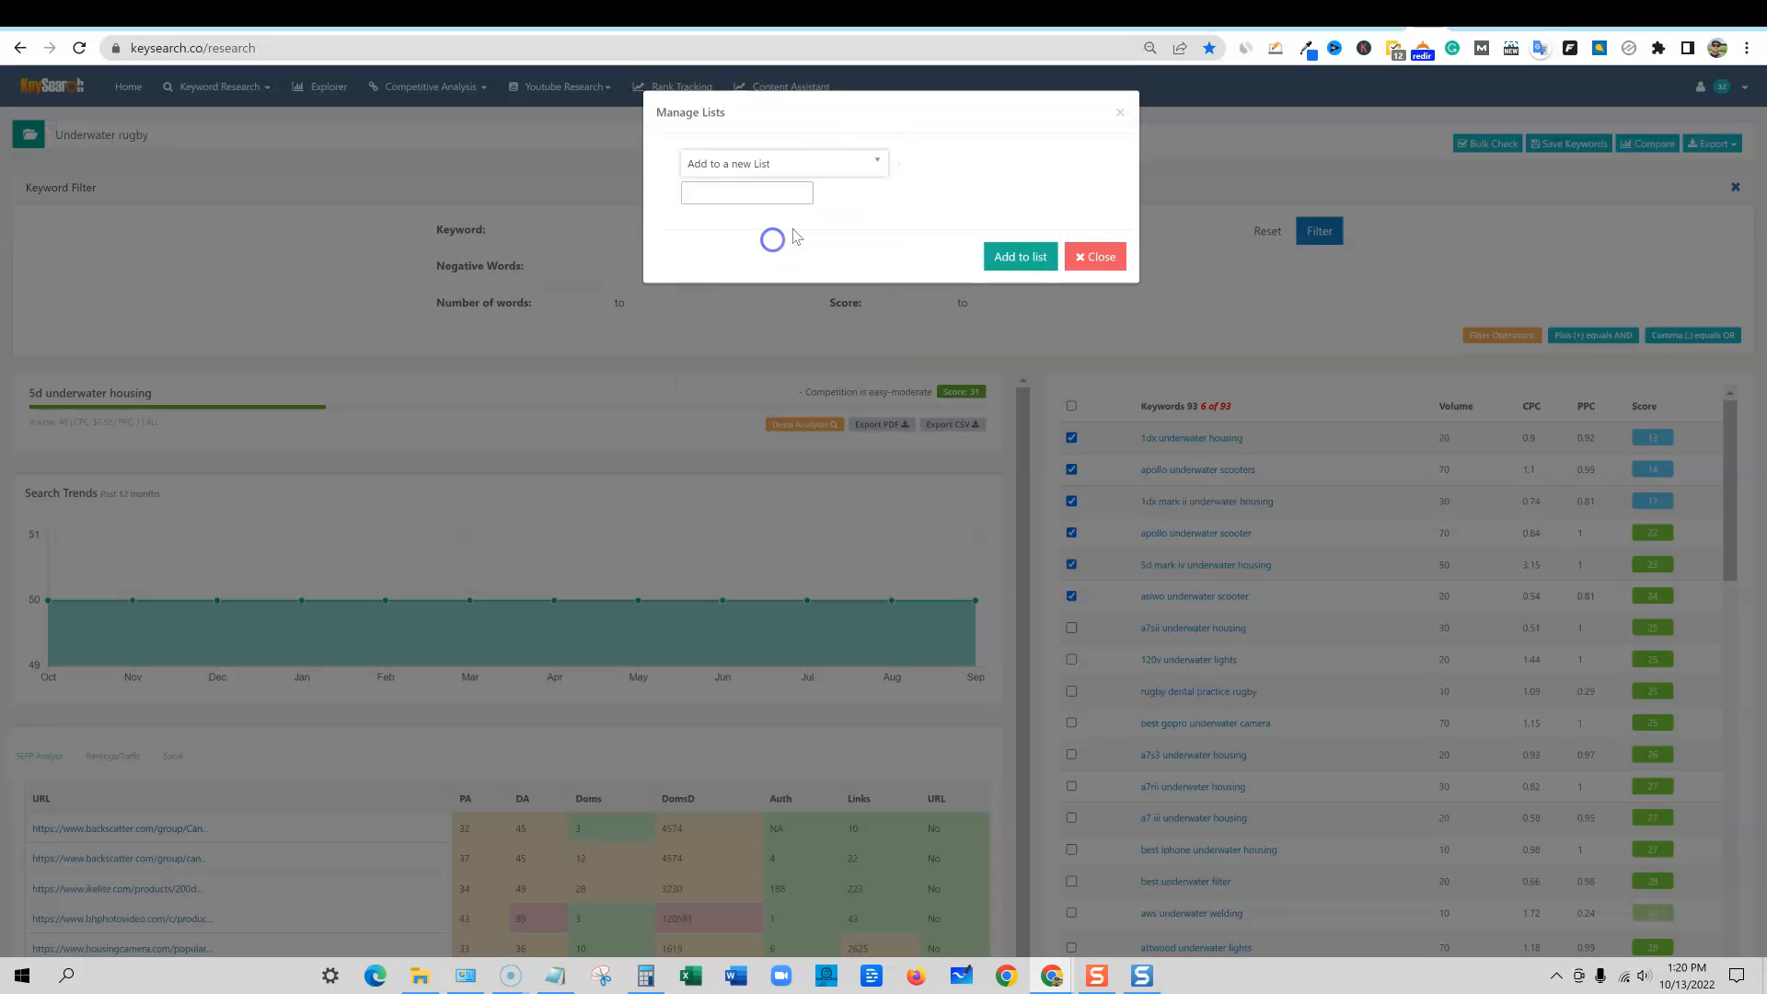
click(740, 188)
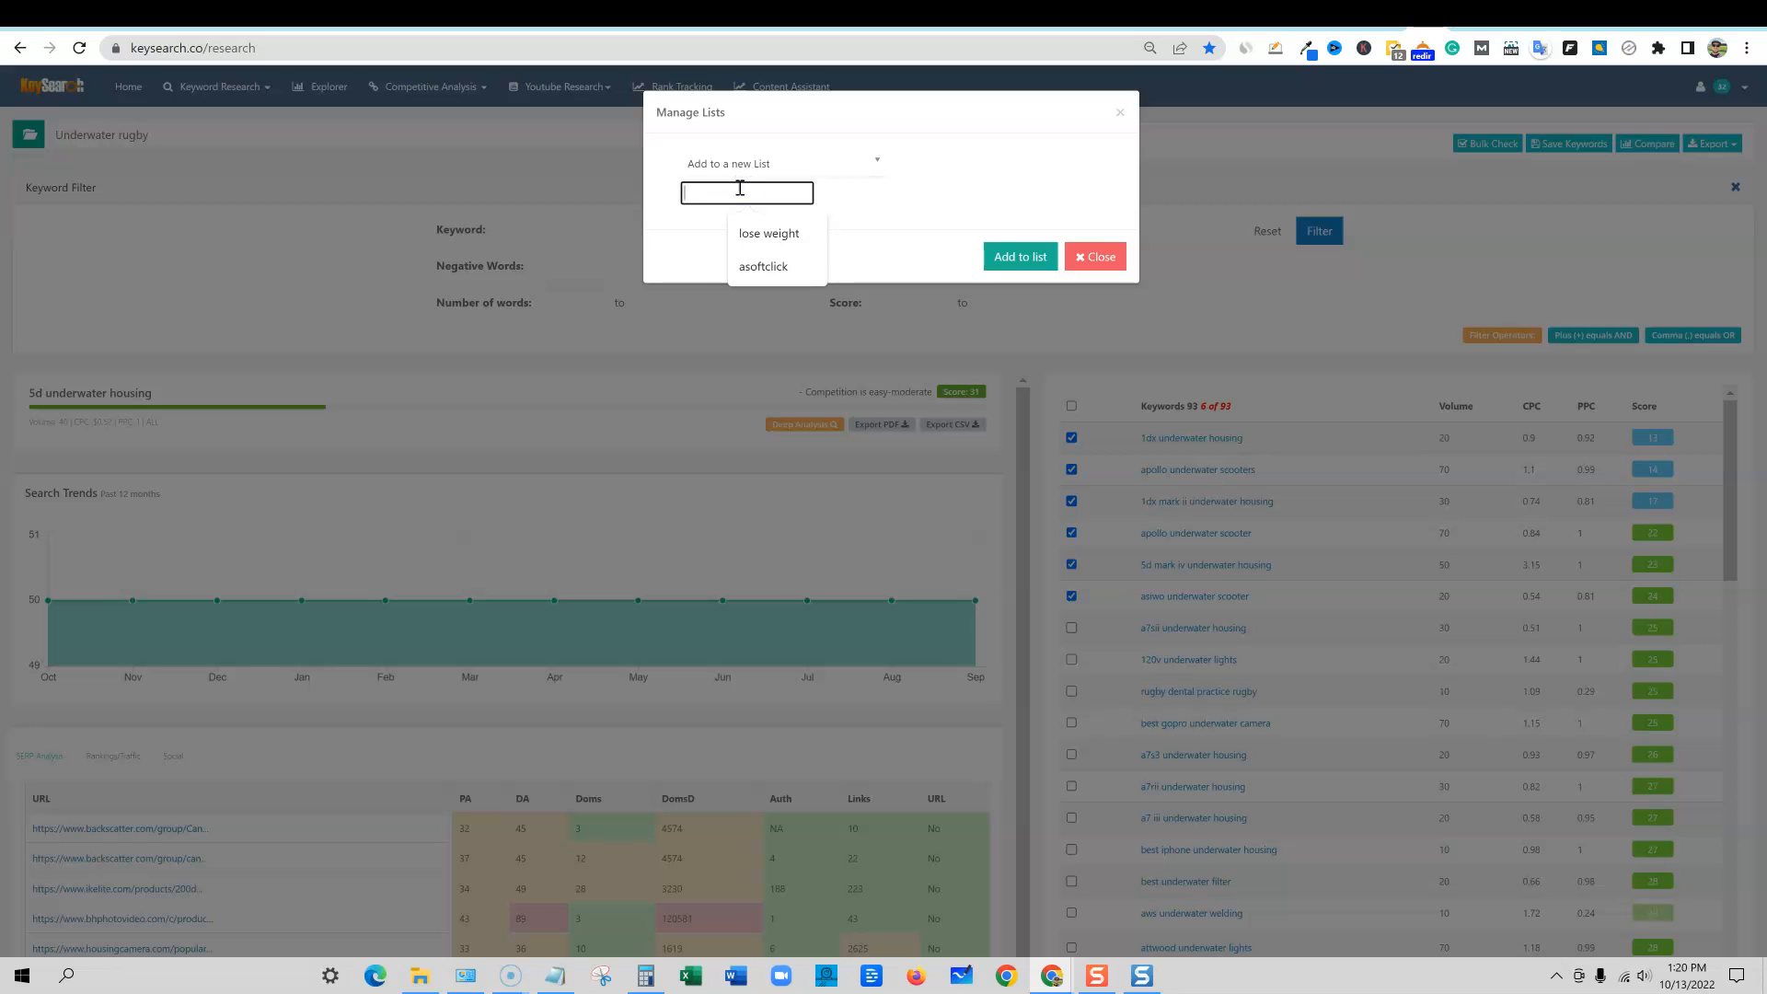
text(Underwater rugby)
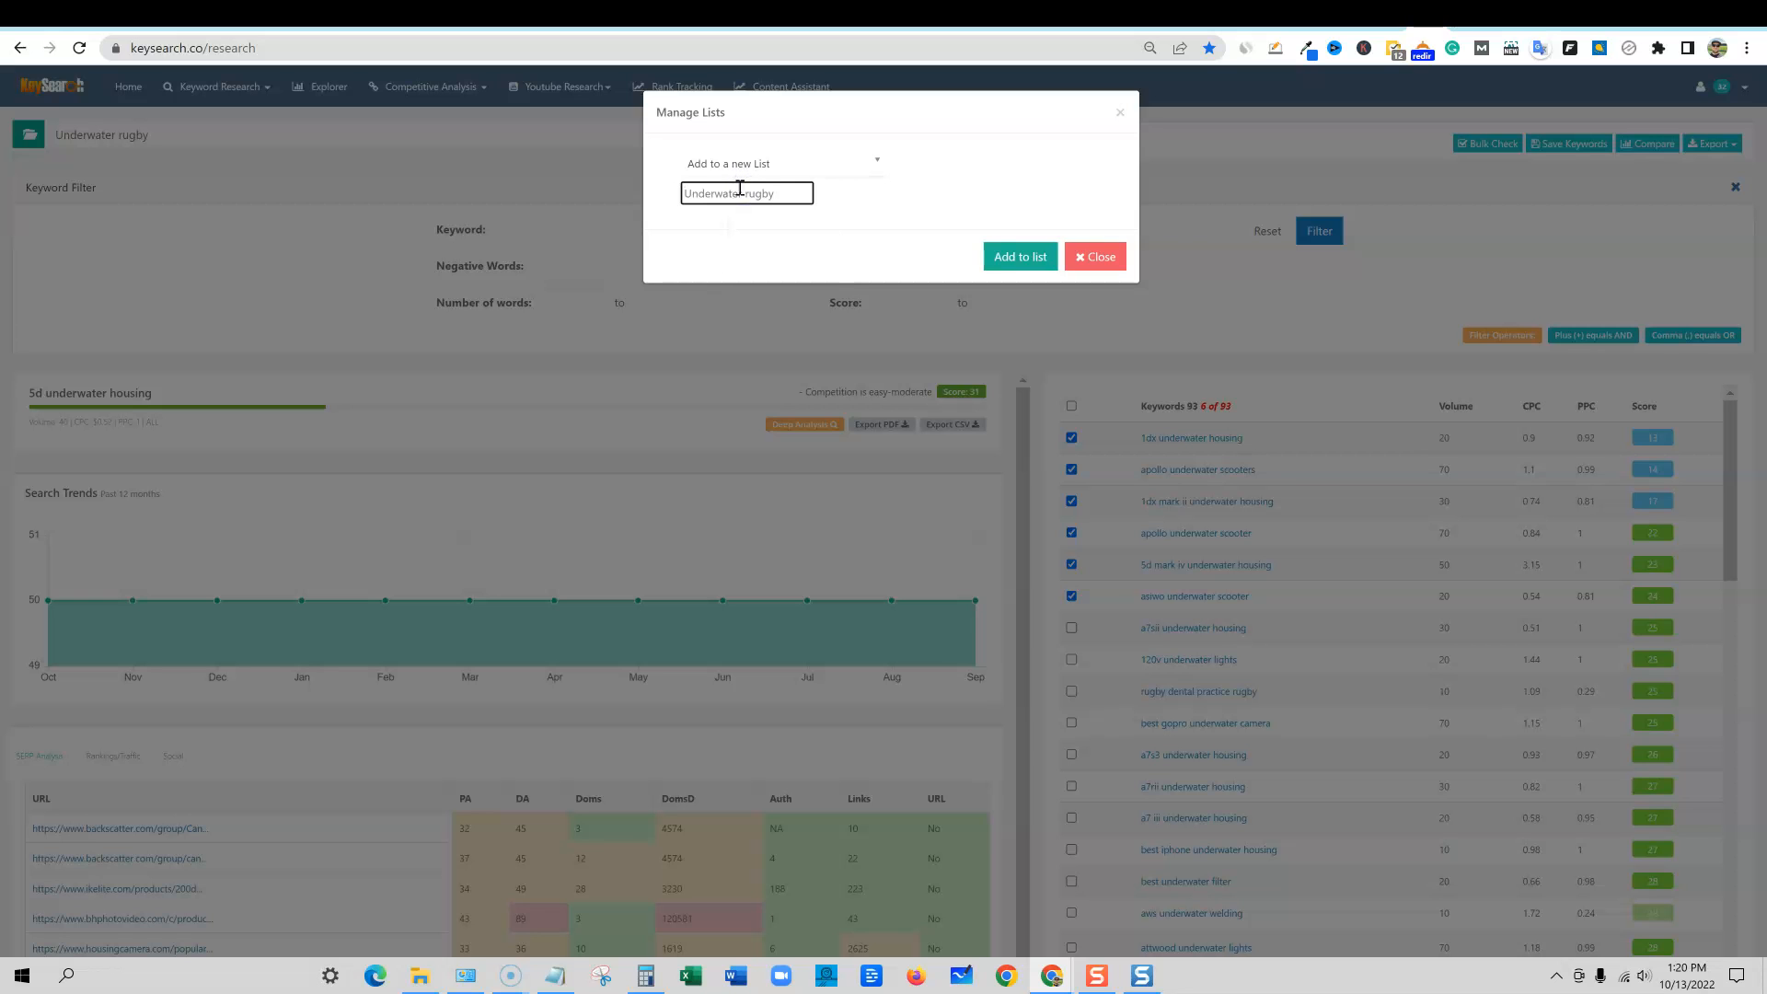
click(1012, 256)
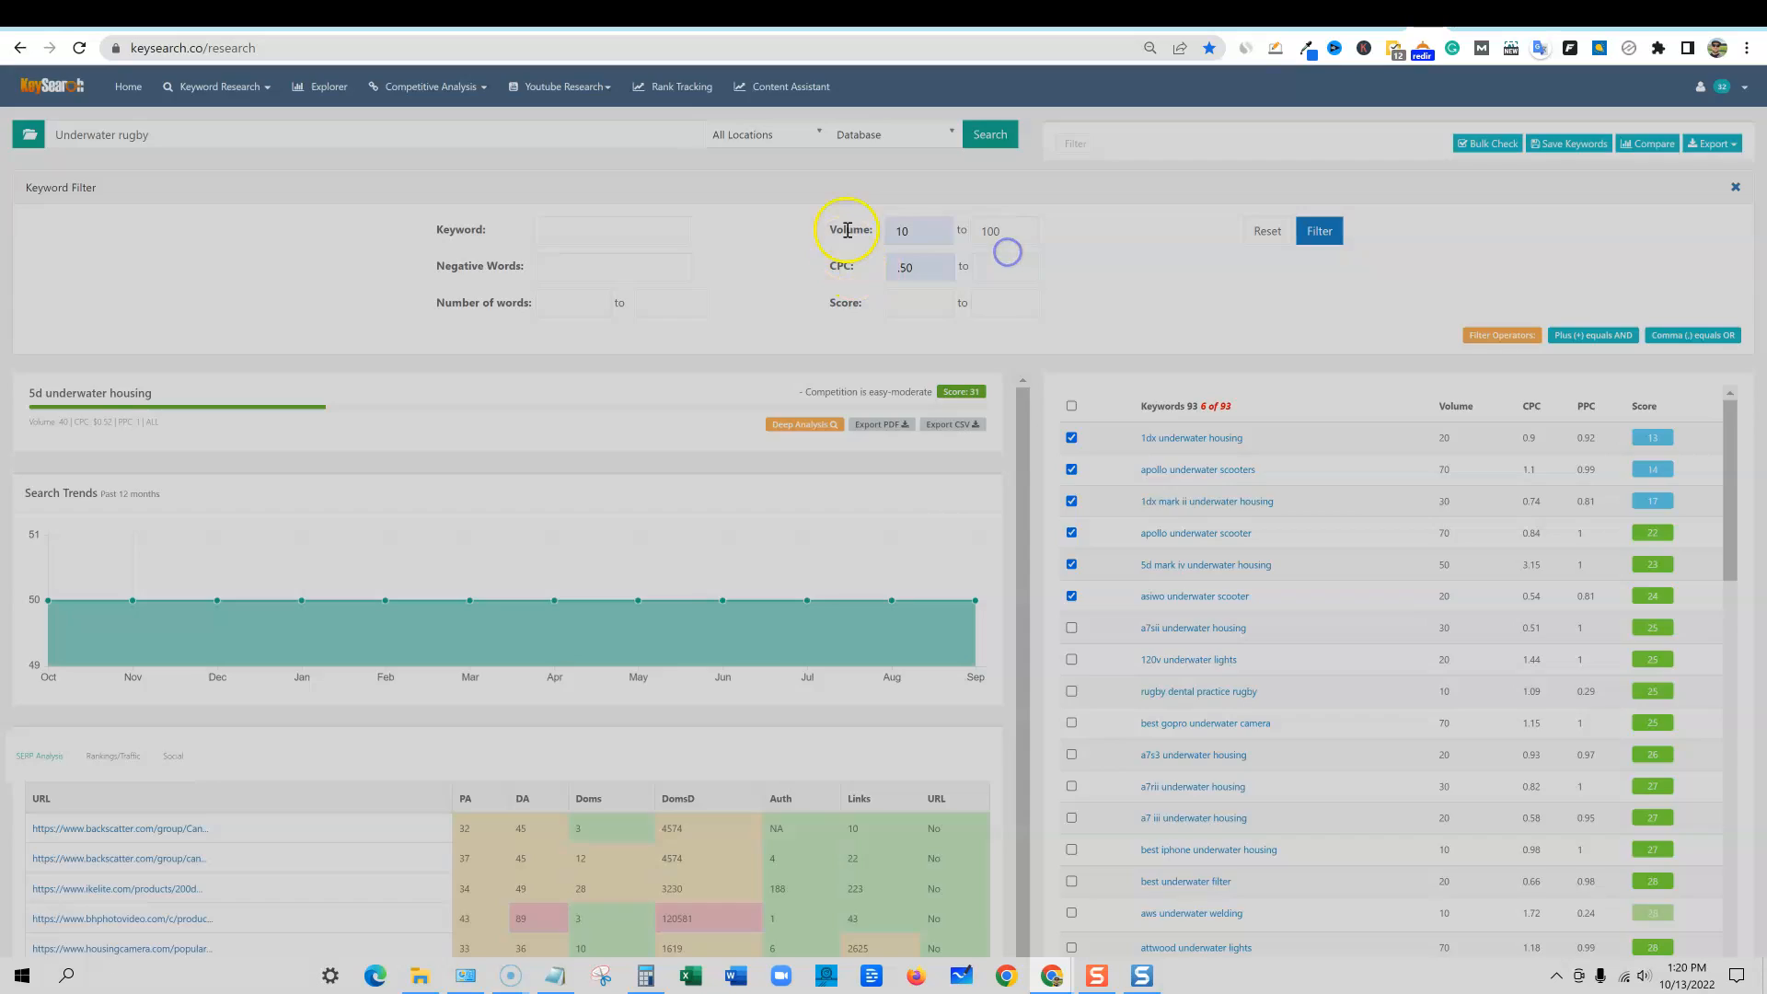
click(876, 551)
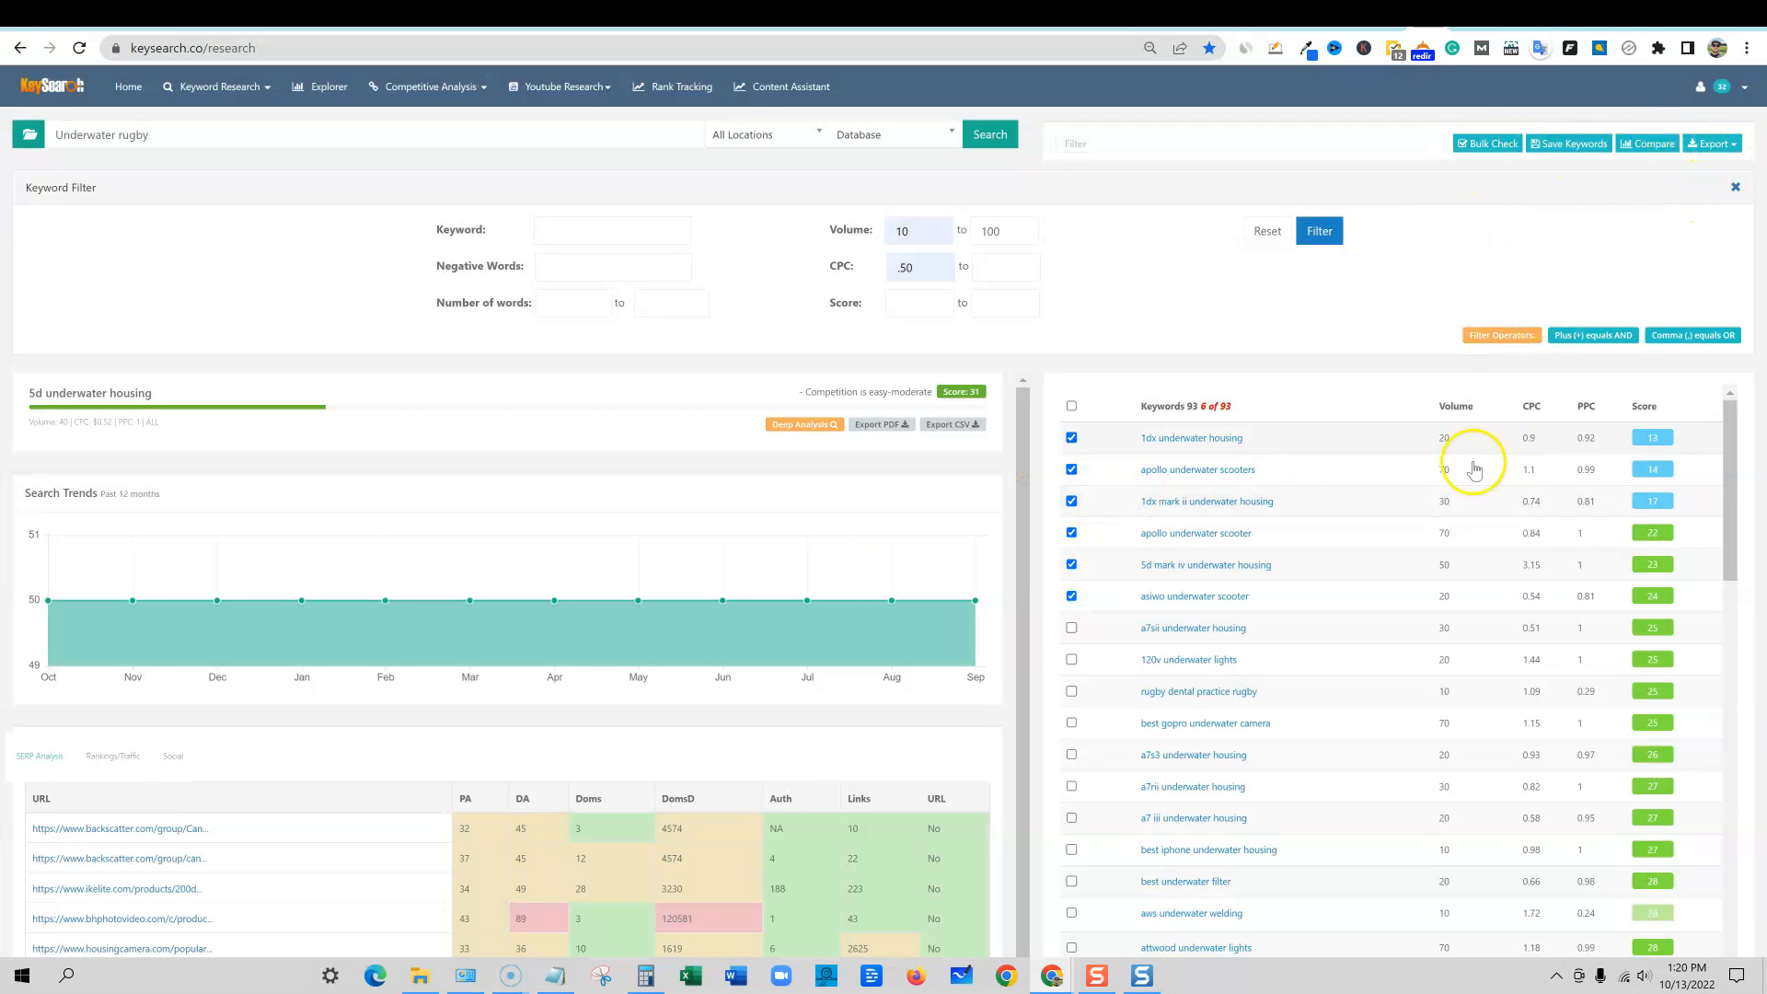
Step: Toggle the selection of all filtered keywords on and off, leaving every keyword unselected
click(1072, 406)
click(1072, 406)
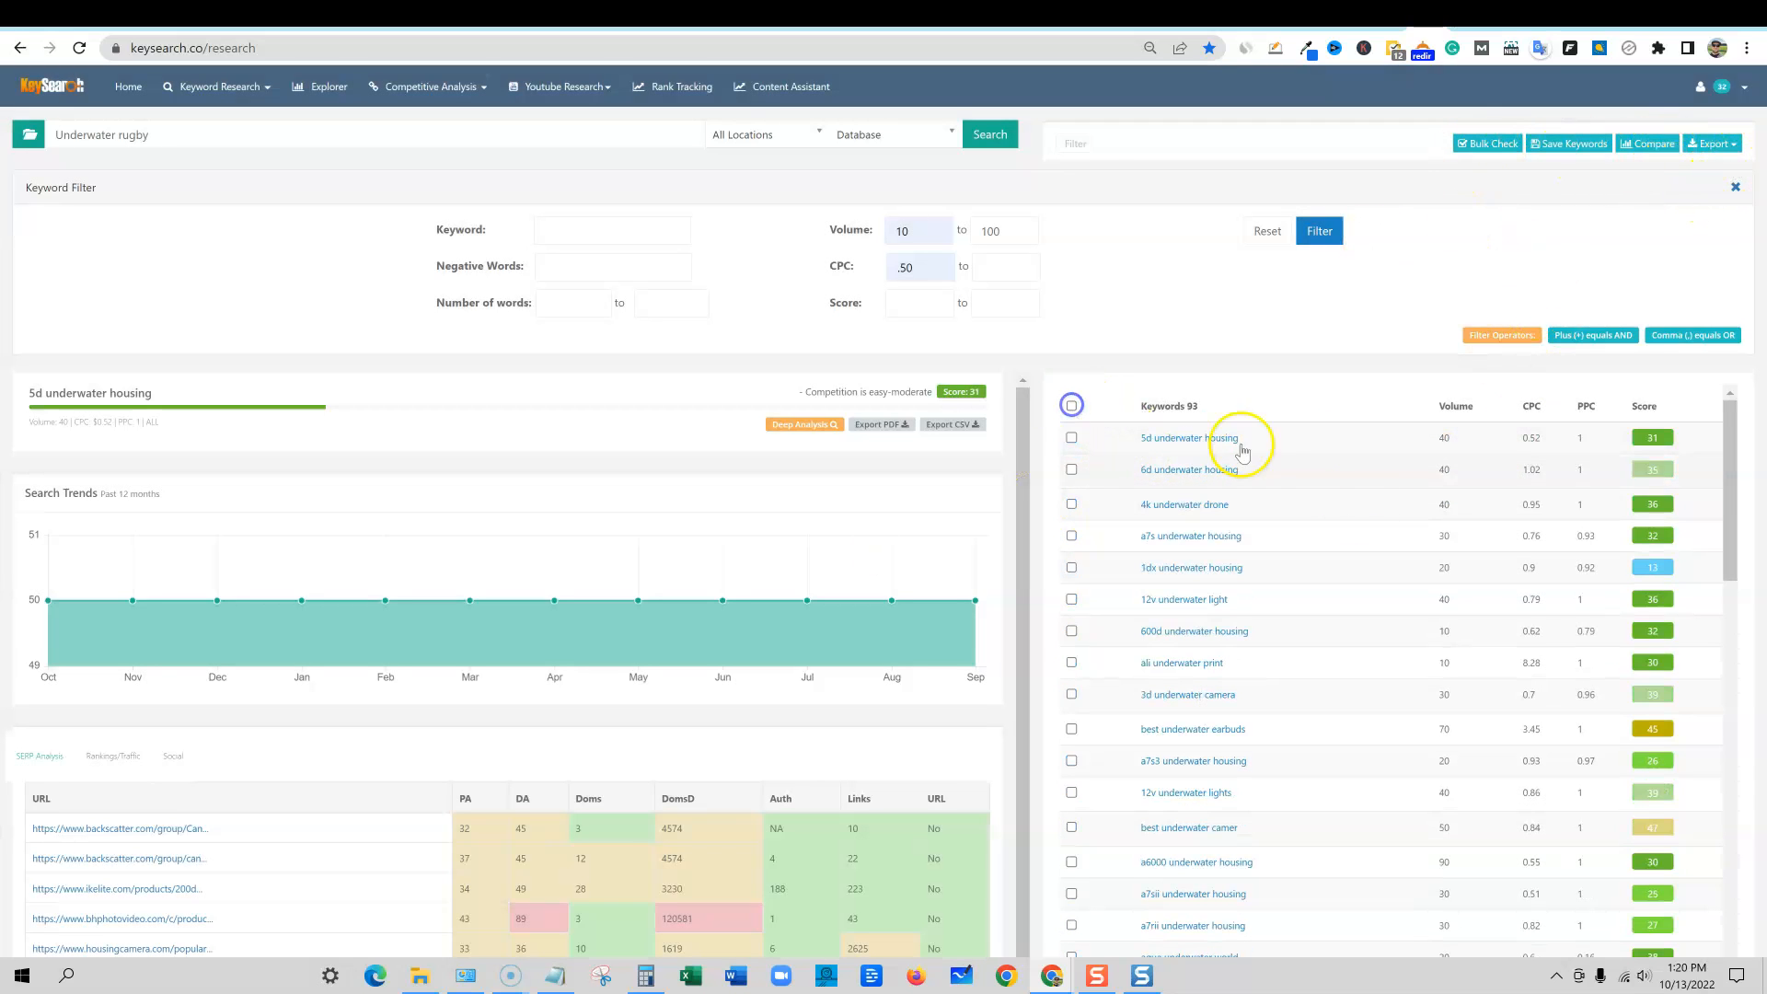
scroll(552, 746, down, 1)
scroll(690, 764, up, 1)
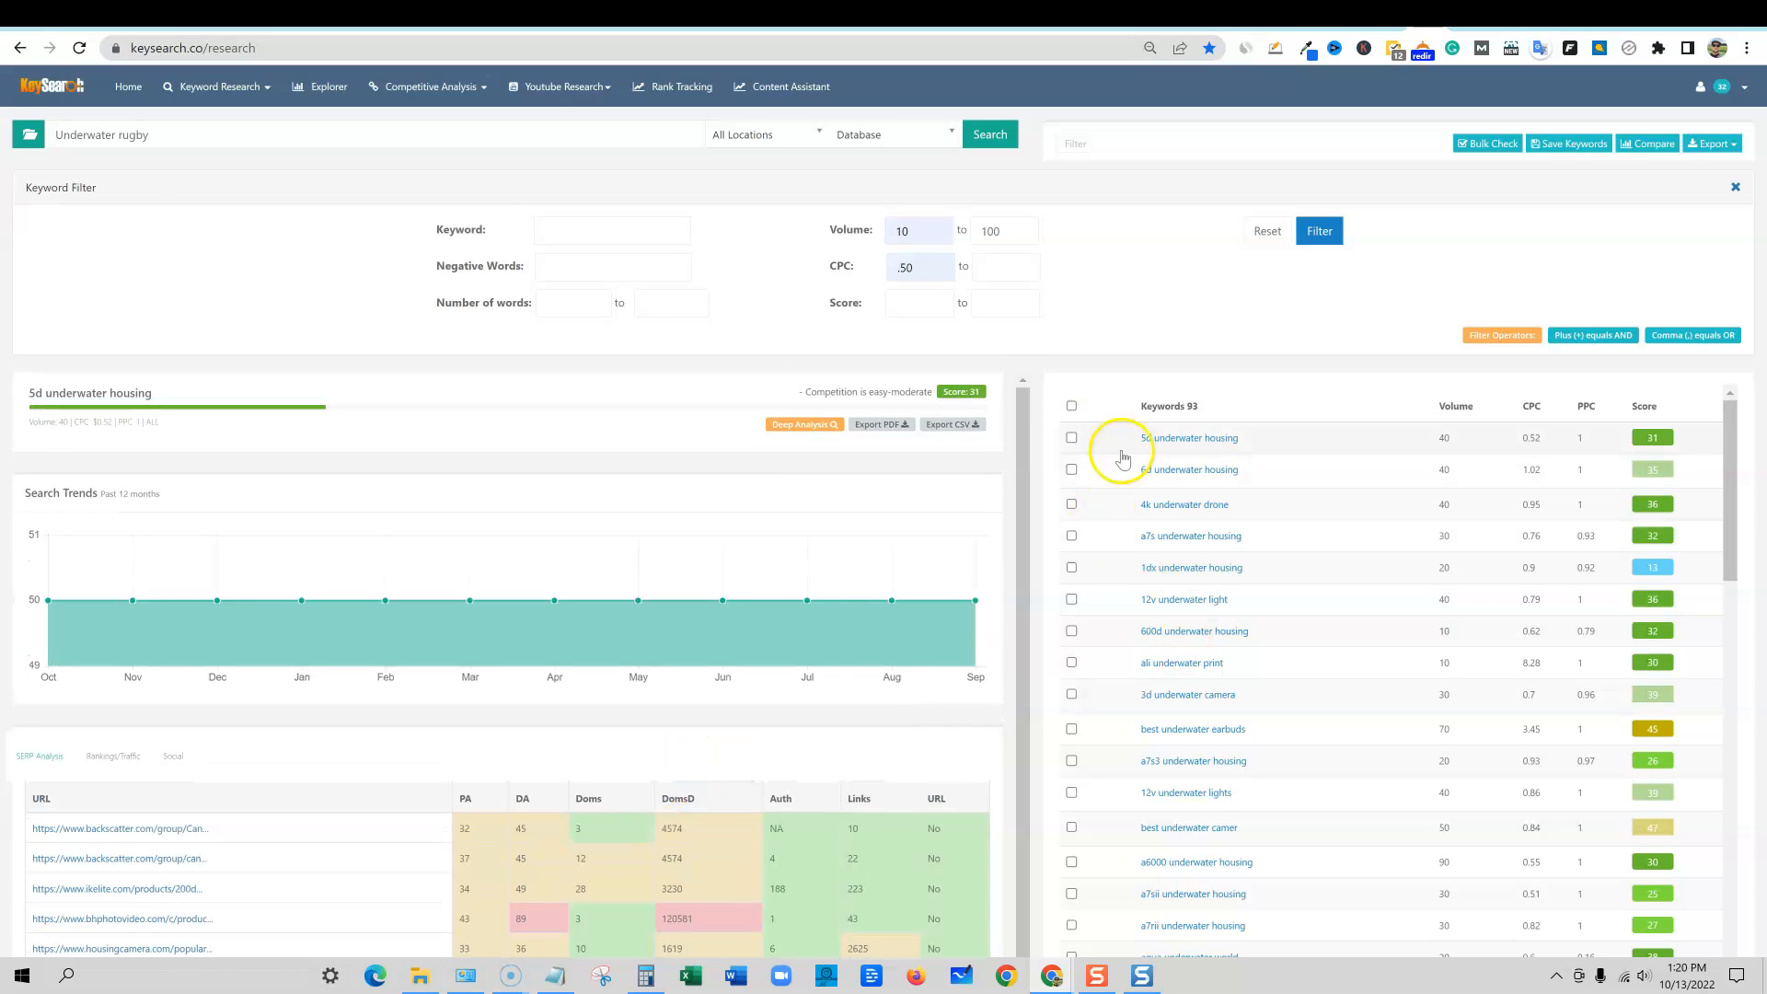
click(1072, 406)
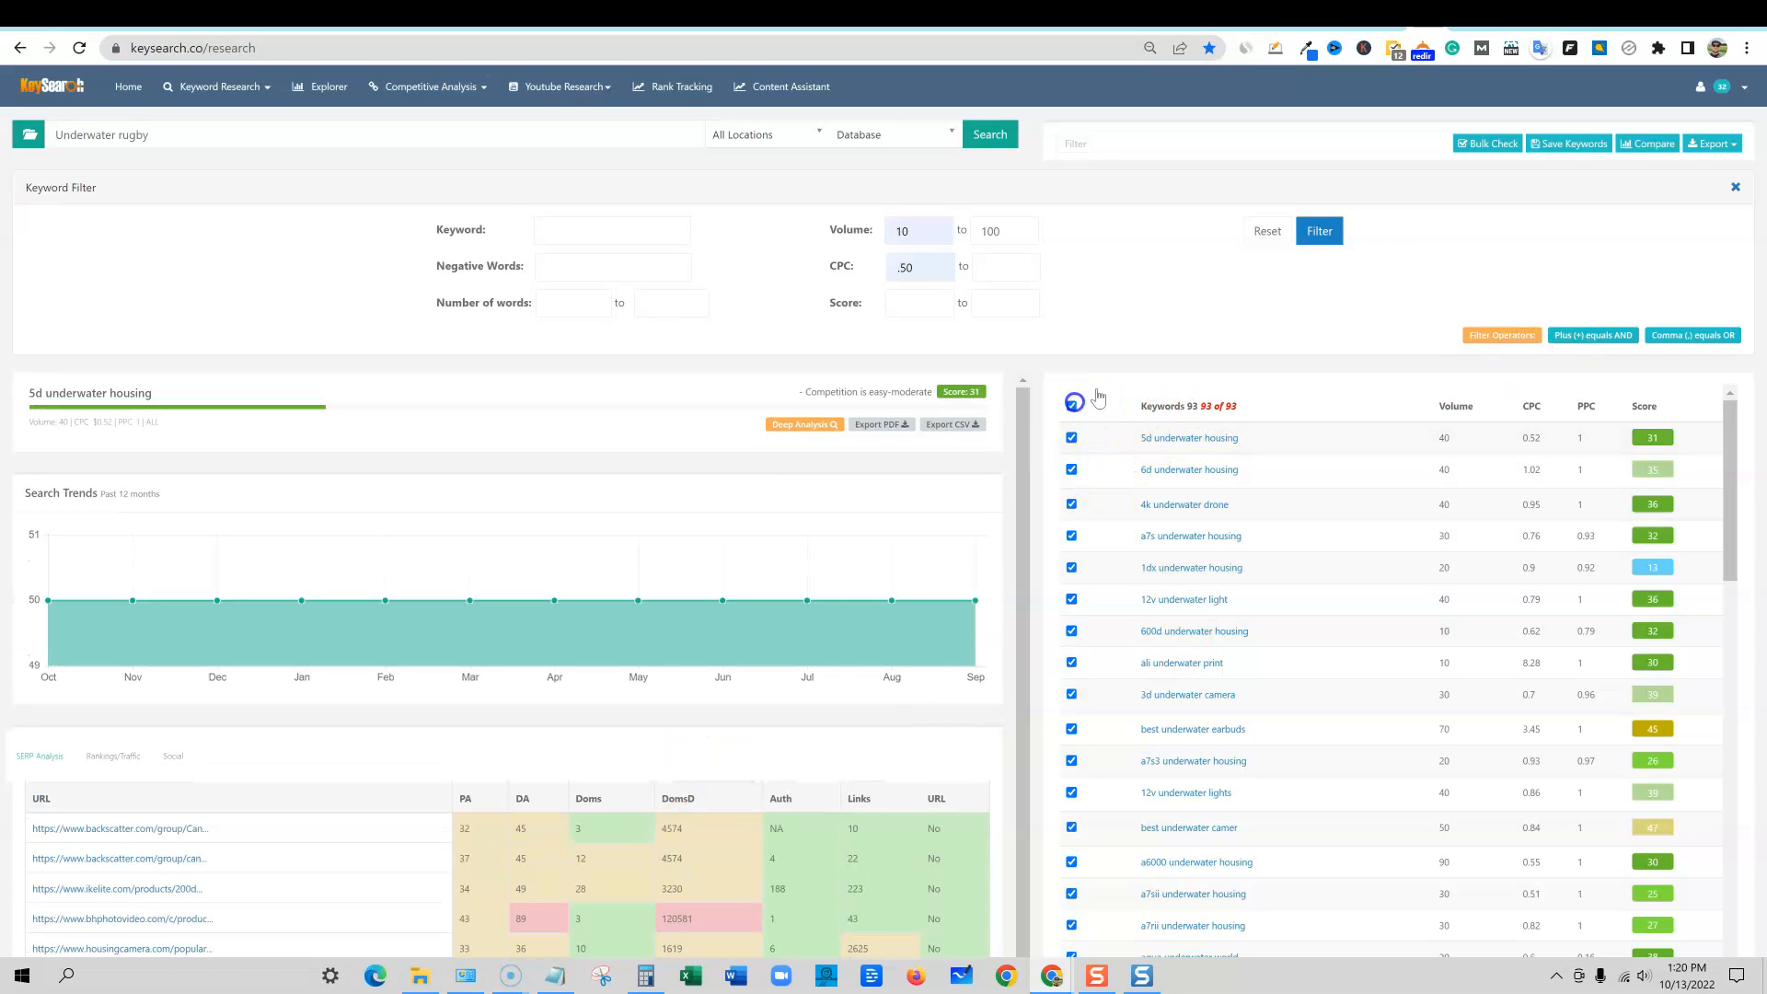
click(1072, 406)
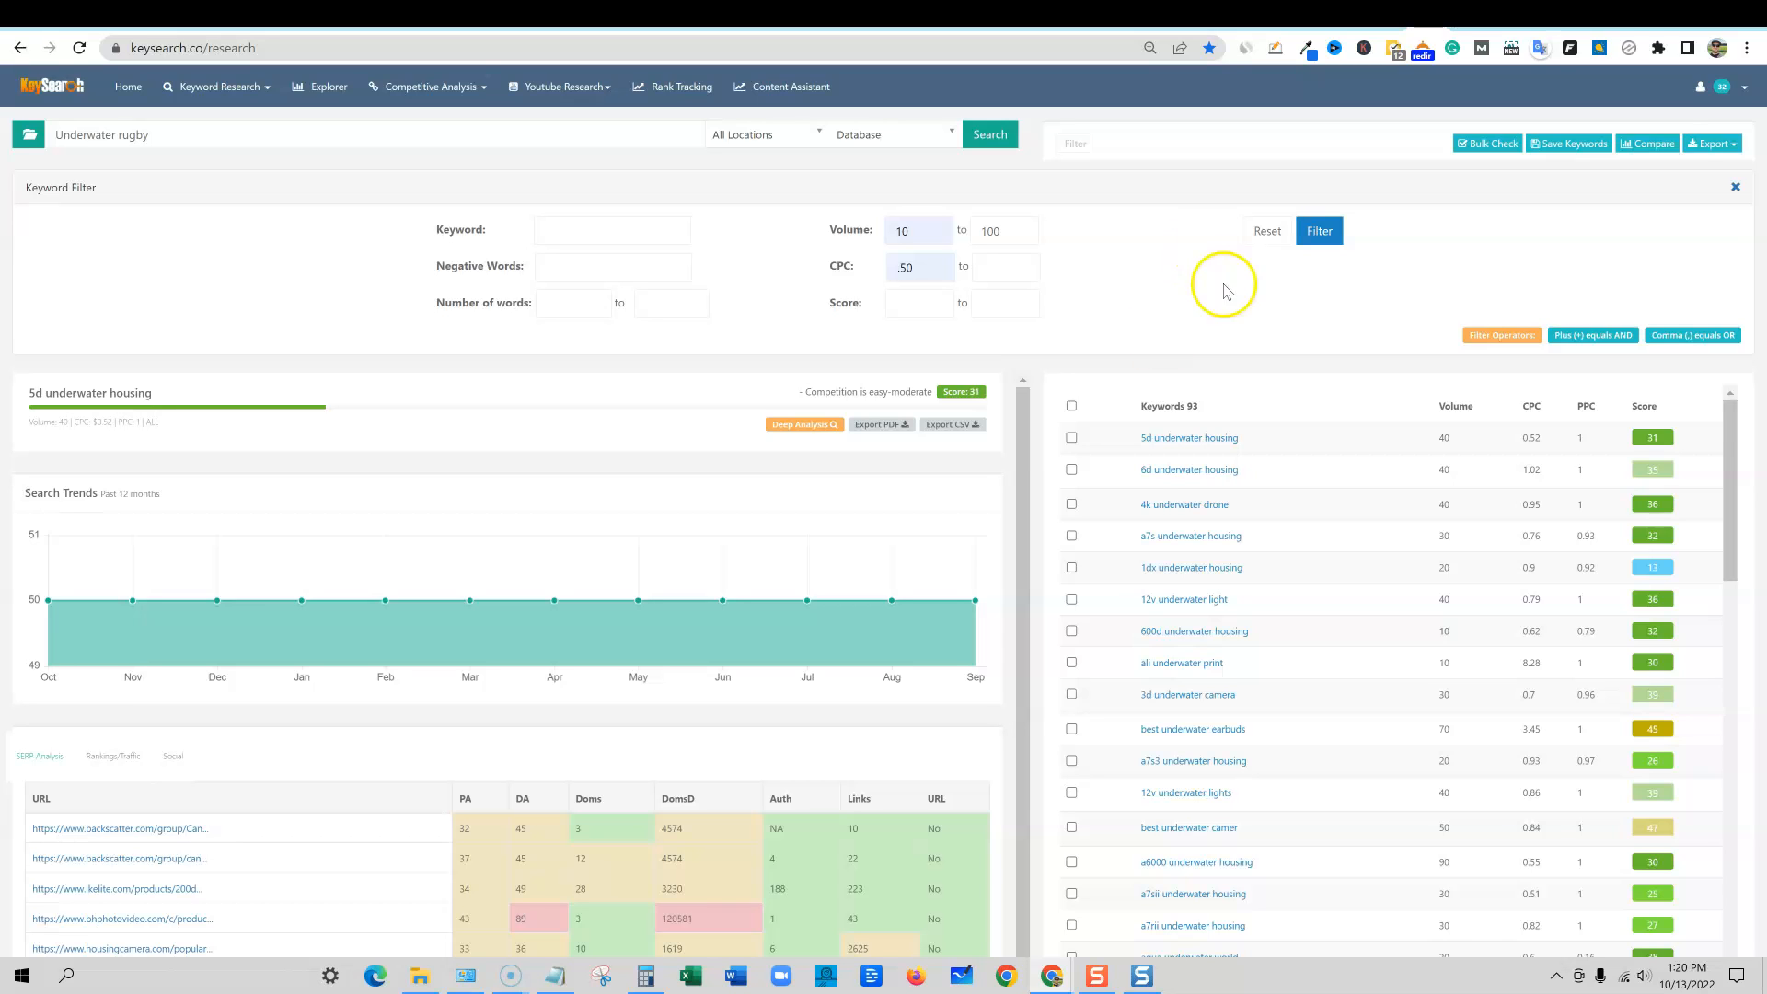
Step: Switch to Ubersuggest, review the keyword and content ideas in the overview and open the full list of keyword ideas
click(1466, 27)
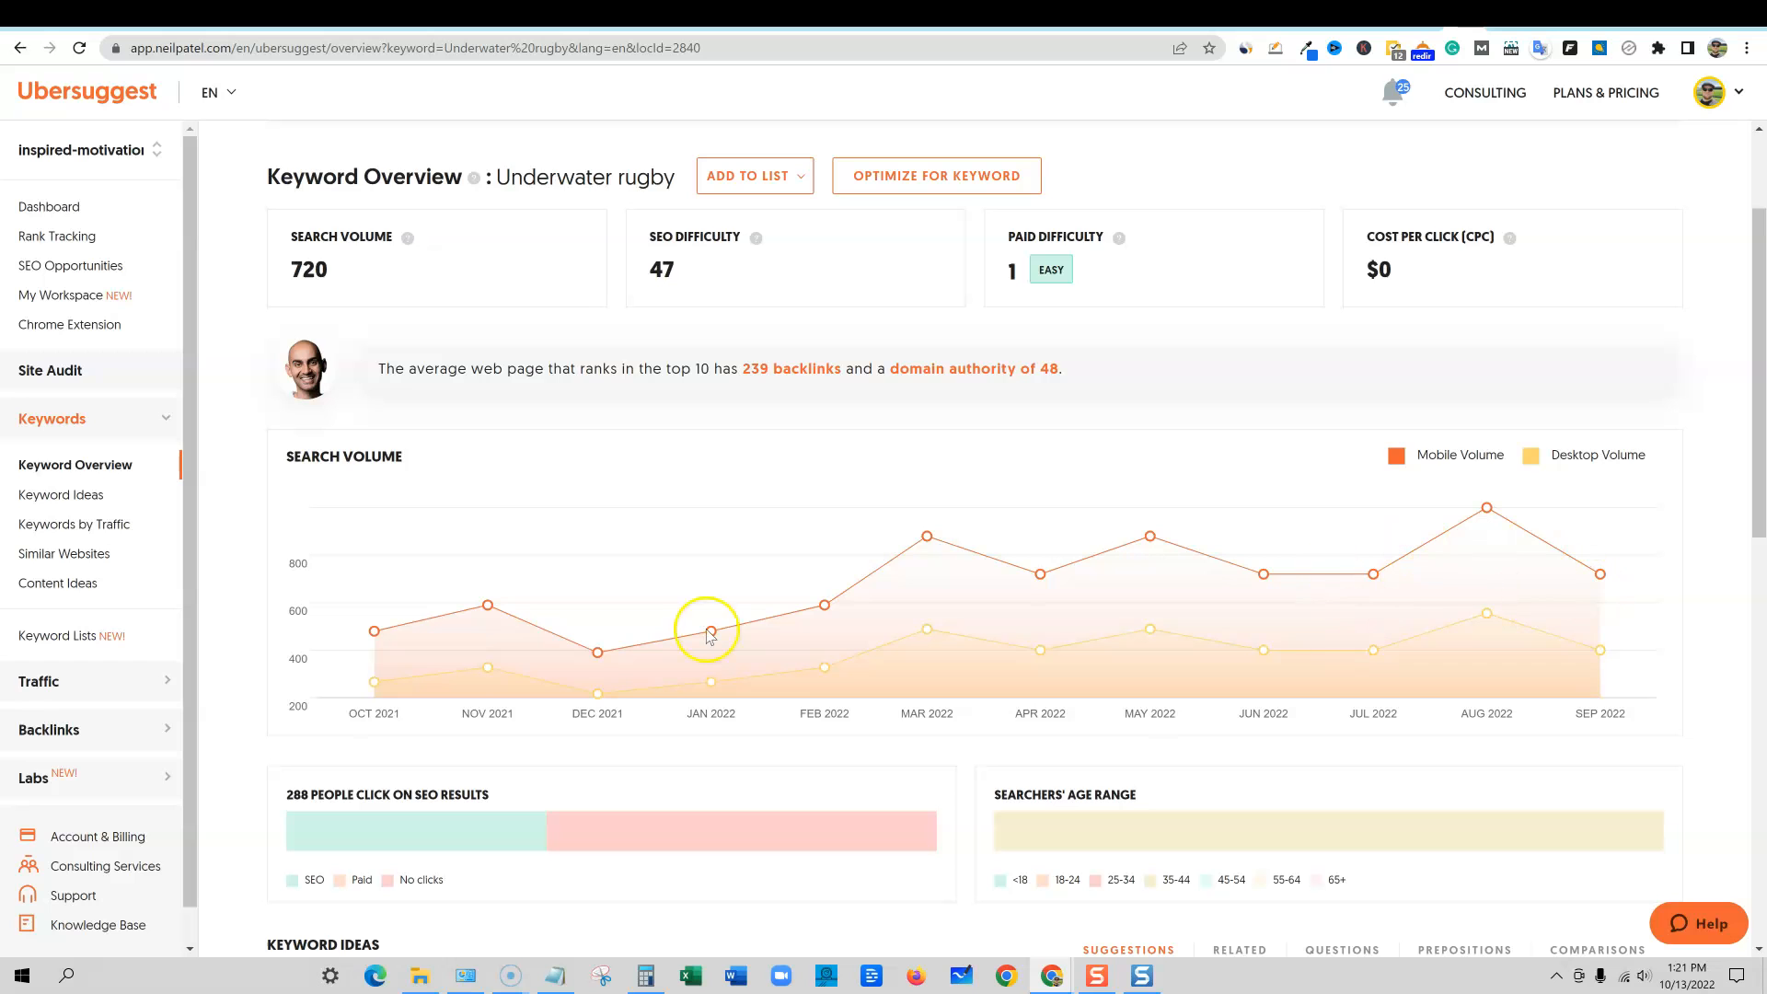
scroll(1391, 633, down, 6)
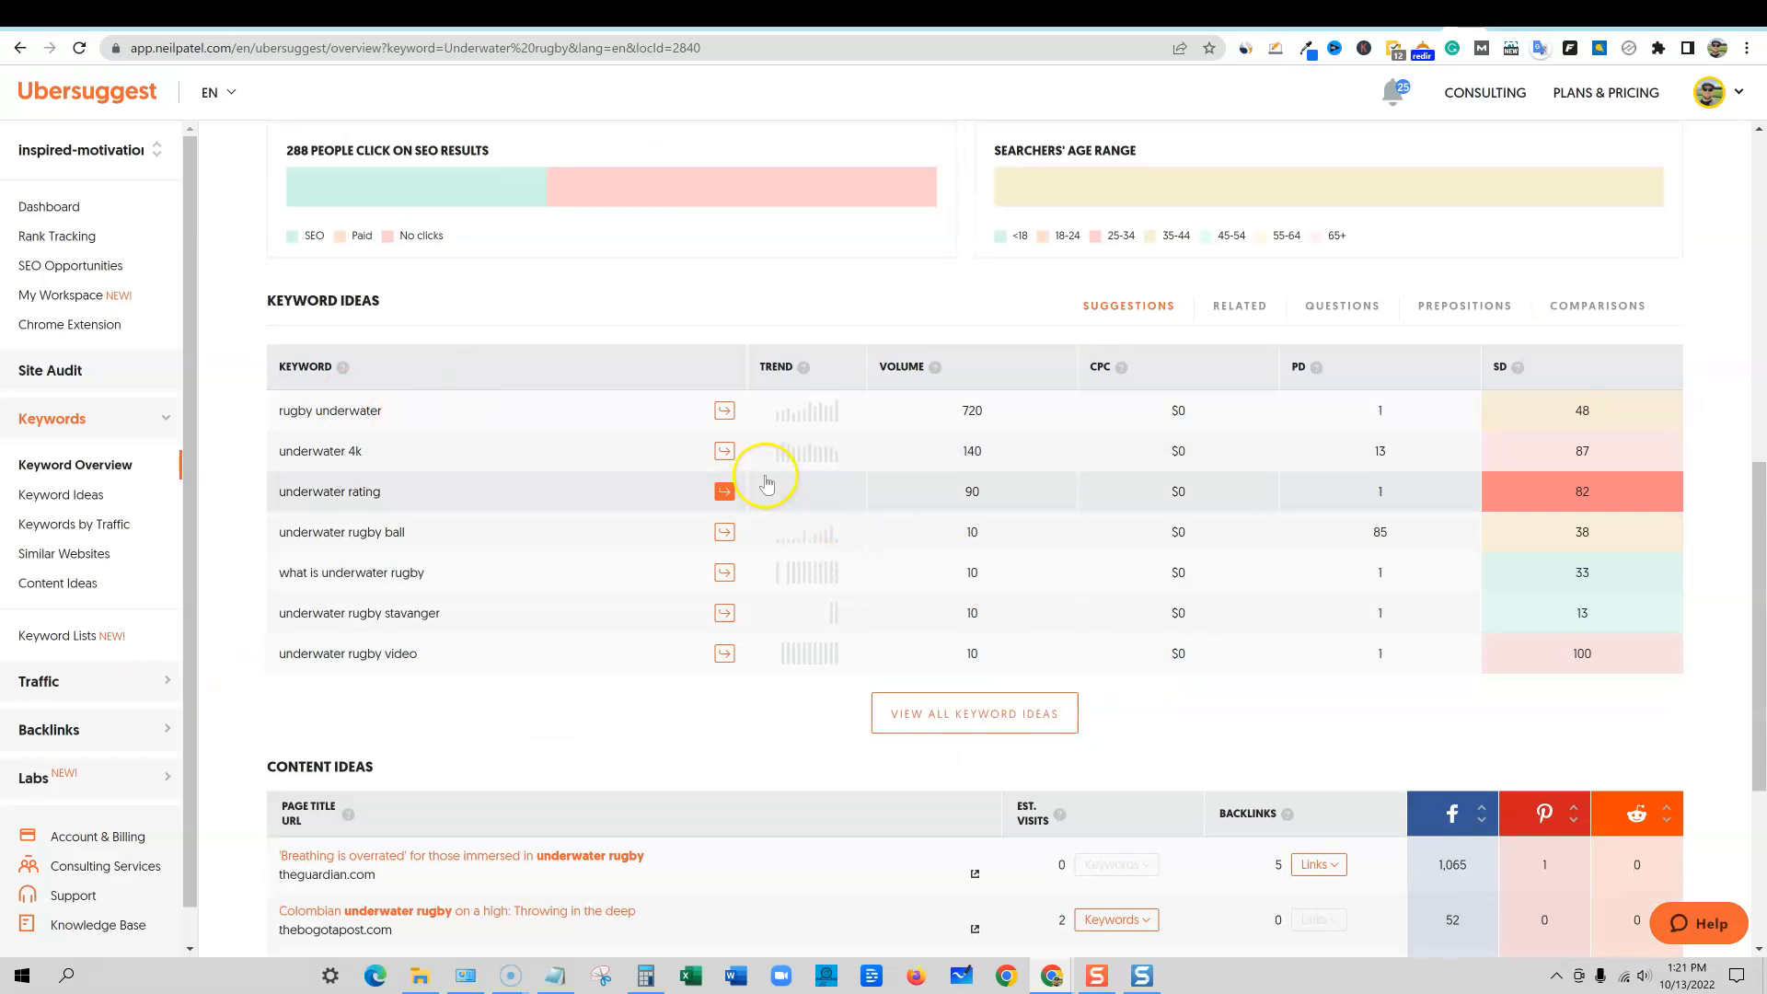
scroll(769, 466, down, 2)
scroll(874, 539, down, 2)
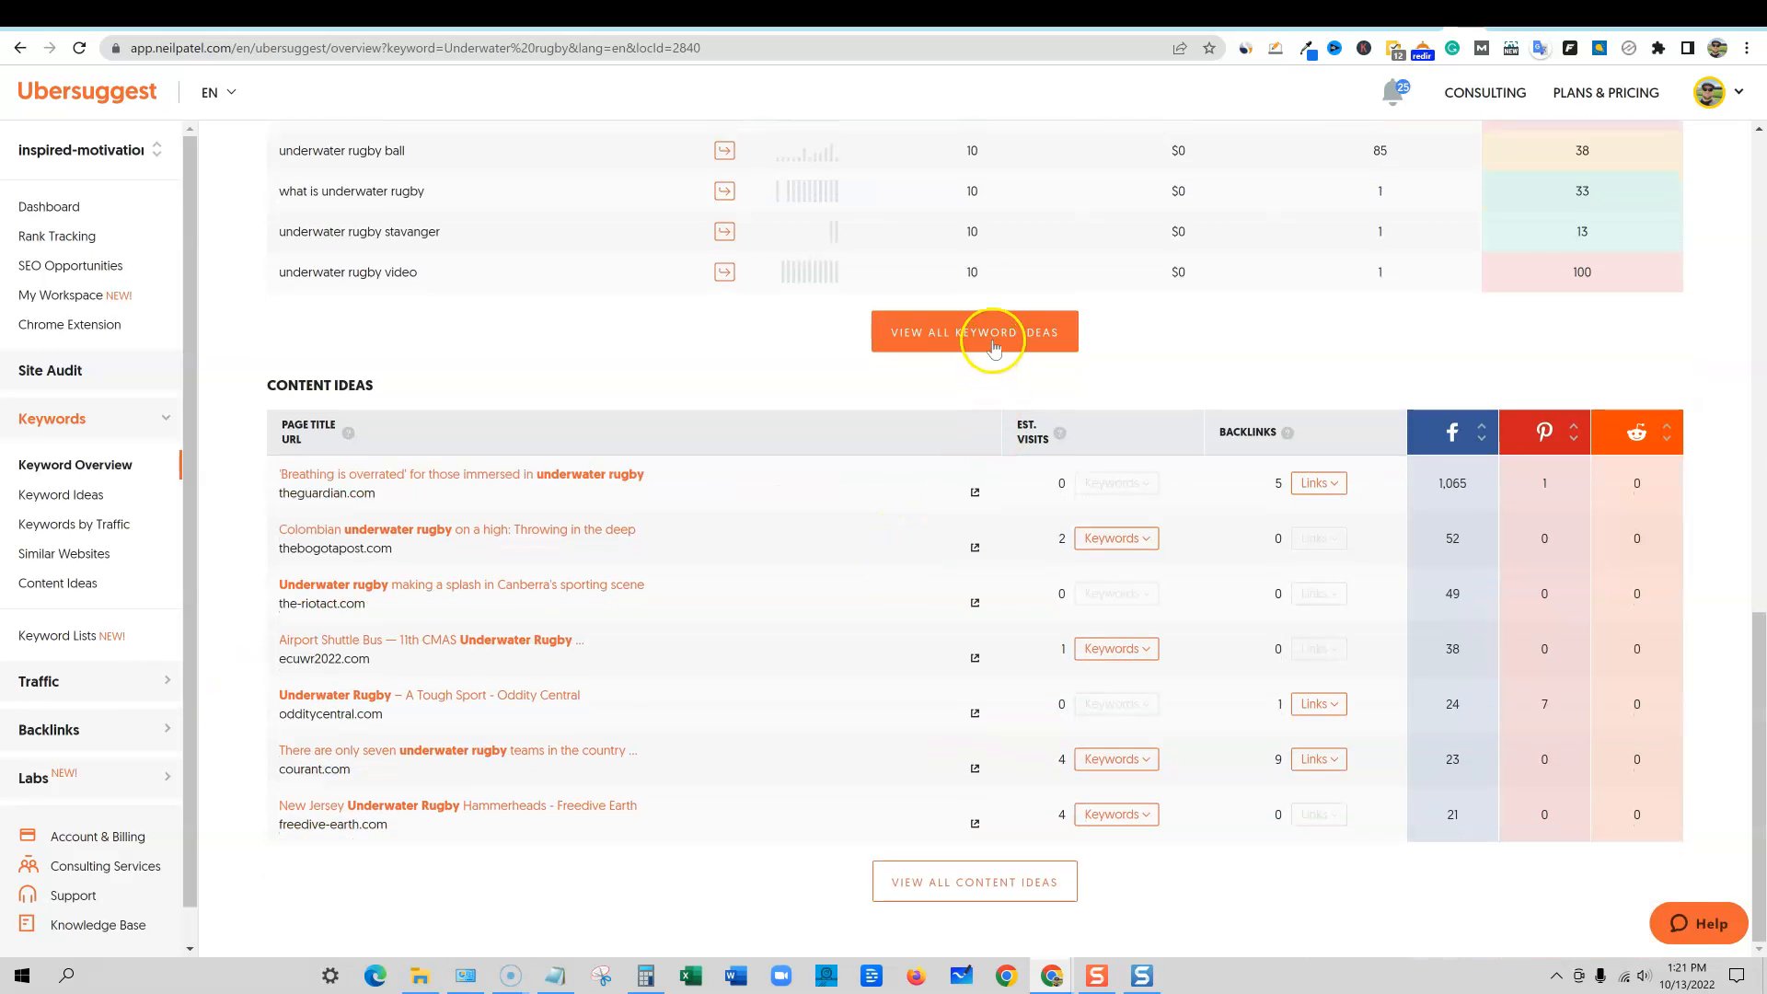
click(991, 348)
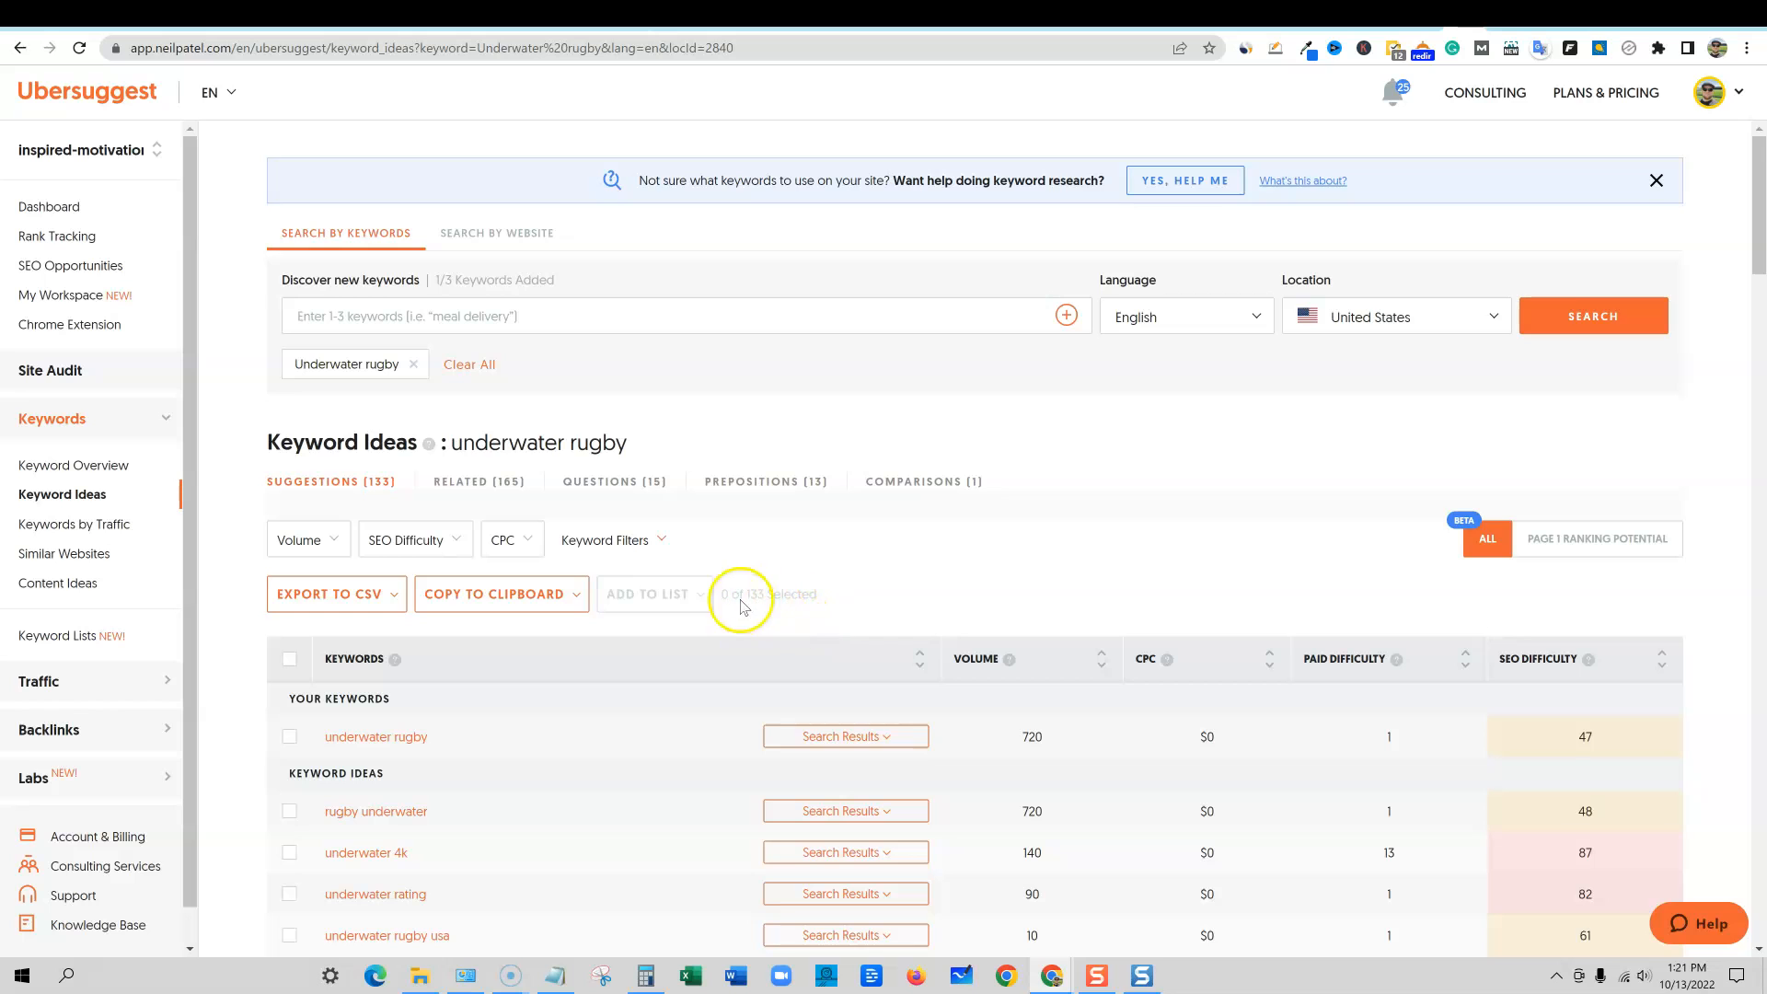
Step: Show the related keyword ideas for "underwater rugby" and look through their volumes and SEO difficulty
scroll(514, 513, down, 1)
scroll(506, 513, down, 2)
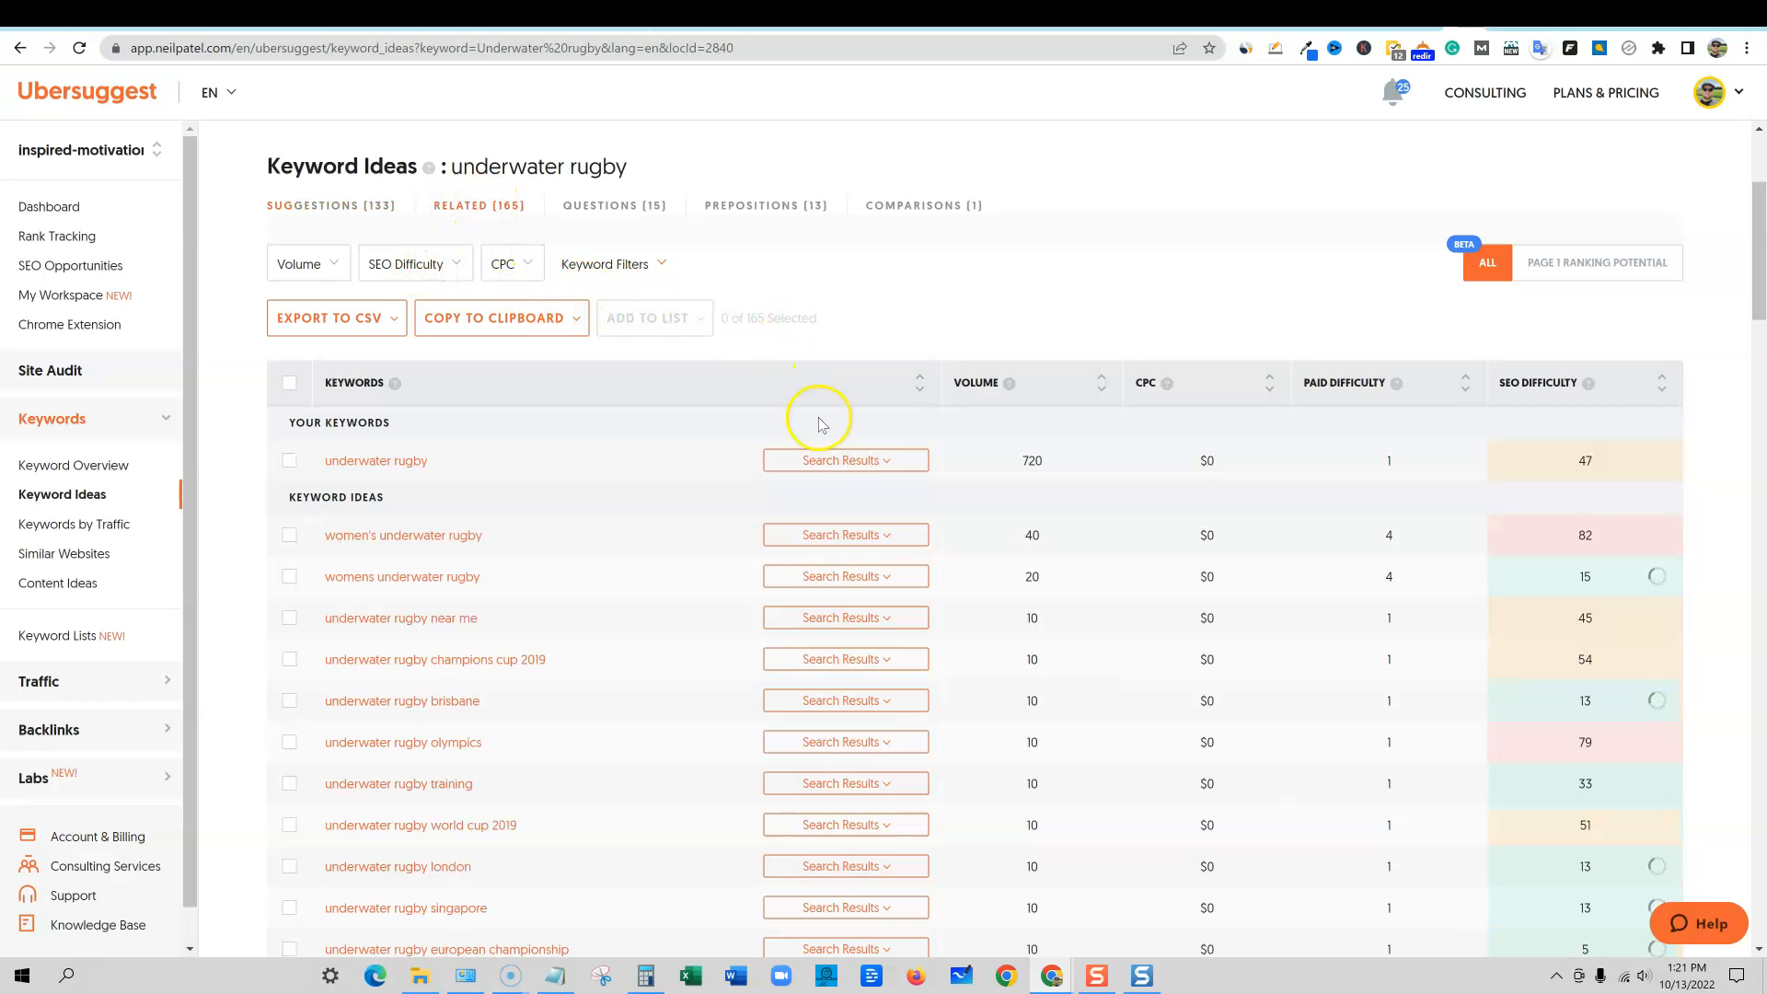
scroll(840, 465, down, 5)
scroll(841, 466, up, 6)
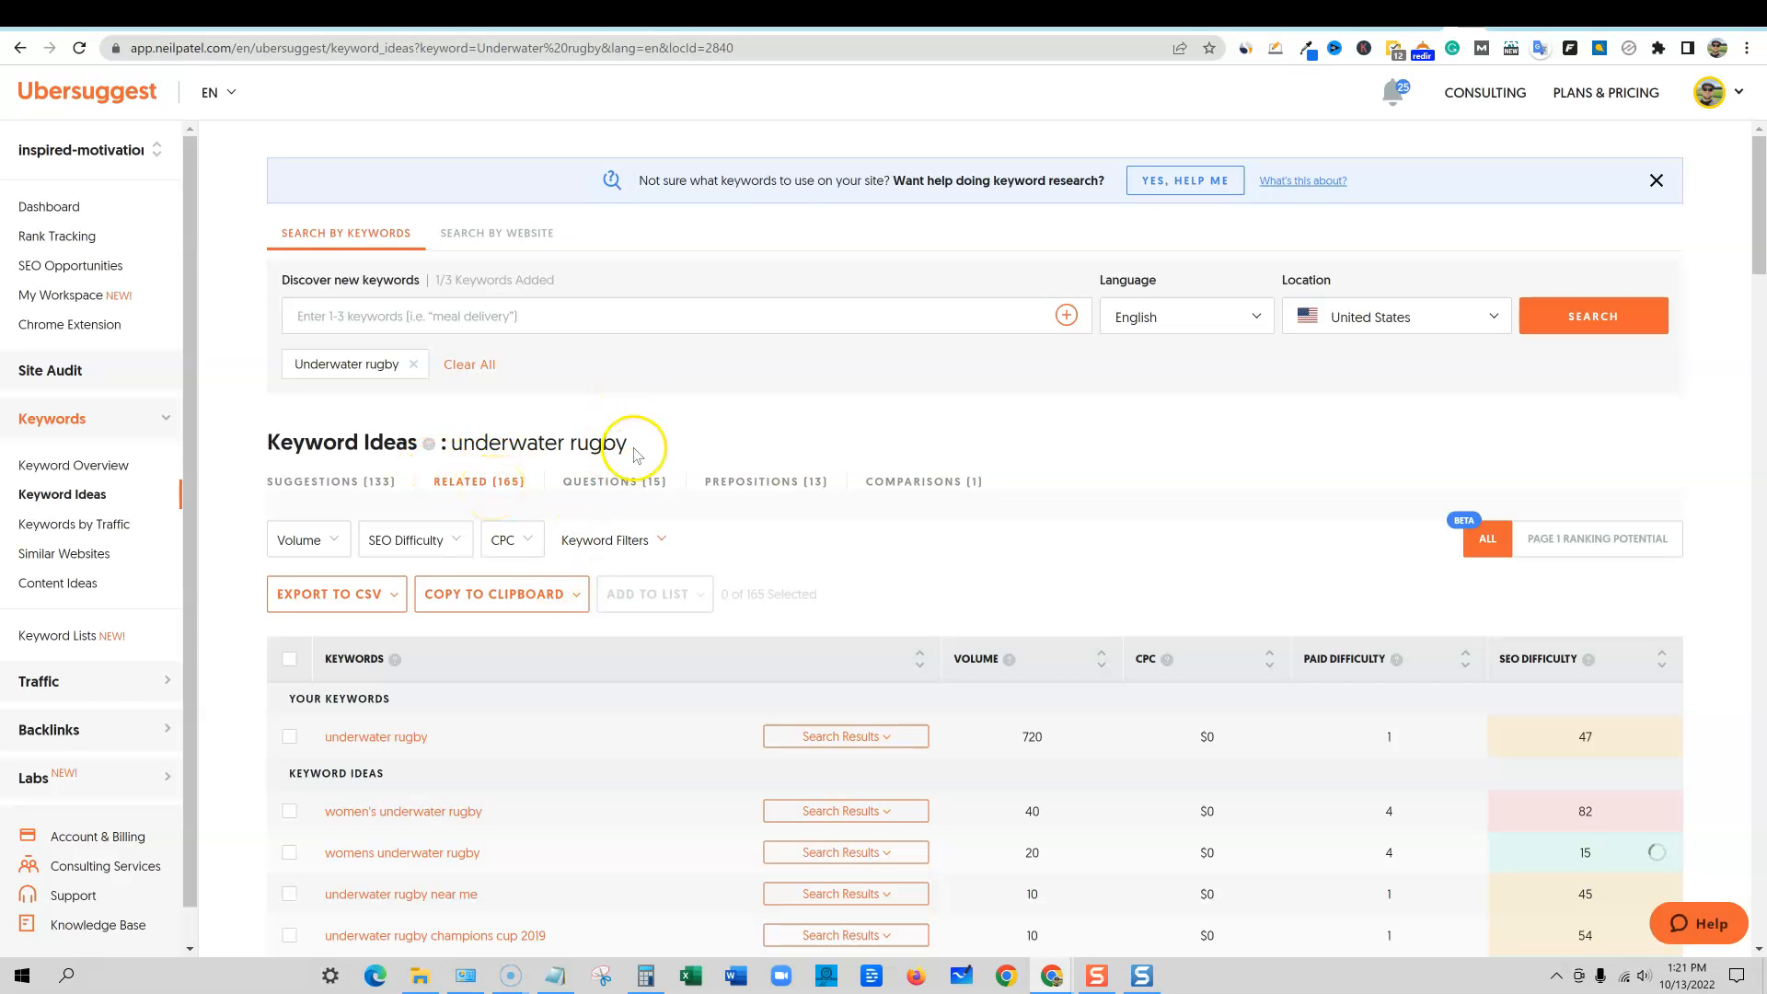
scroll(920, 825, down, 15)
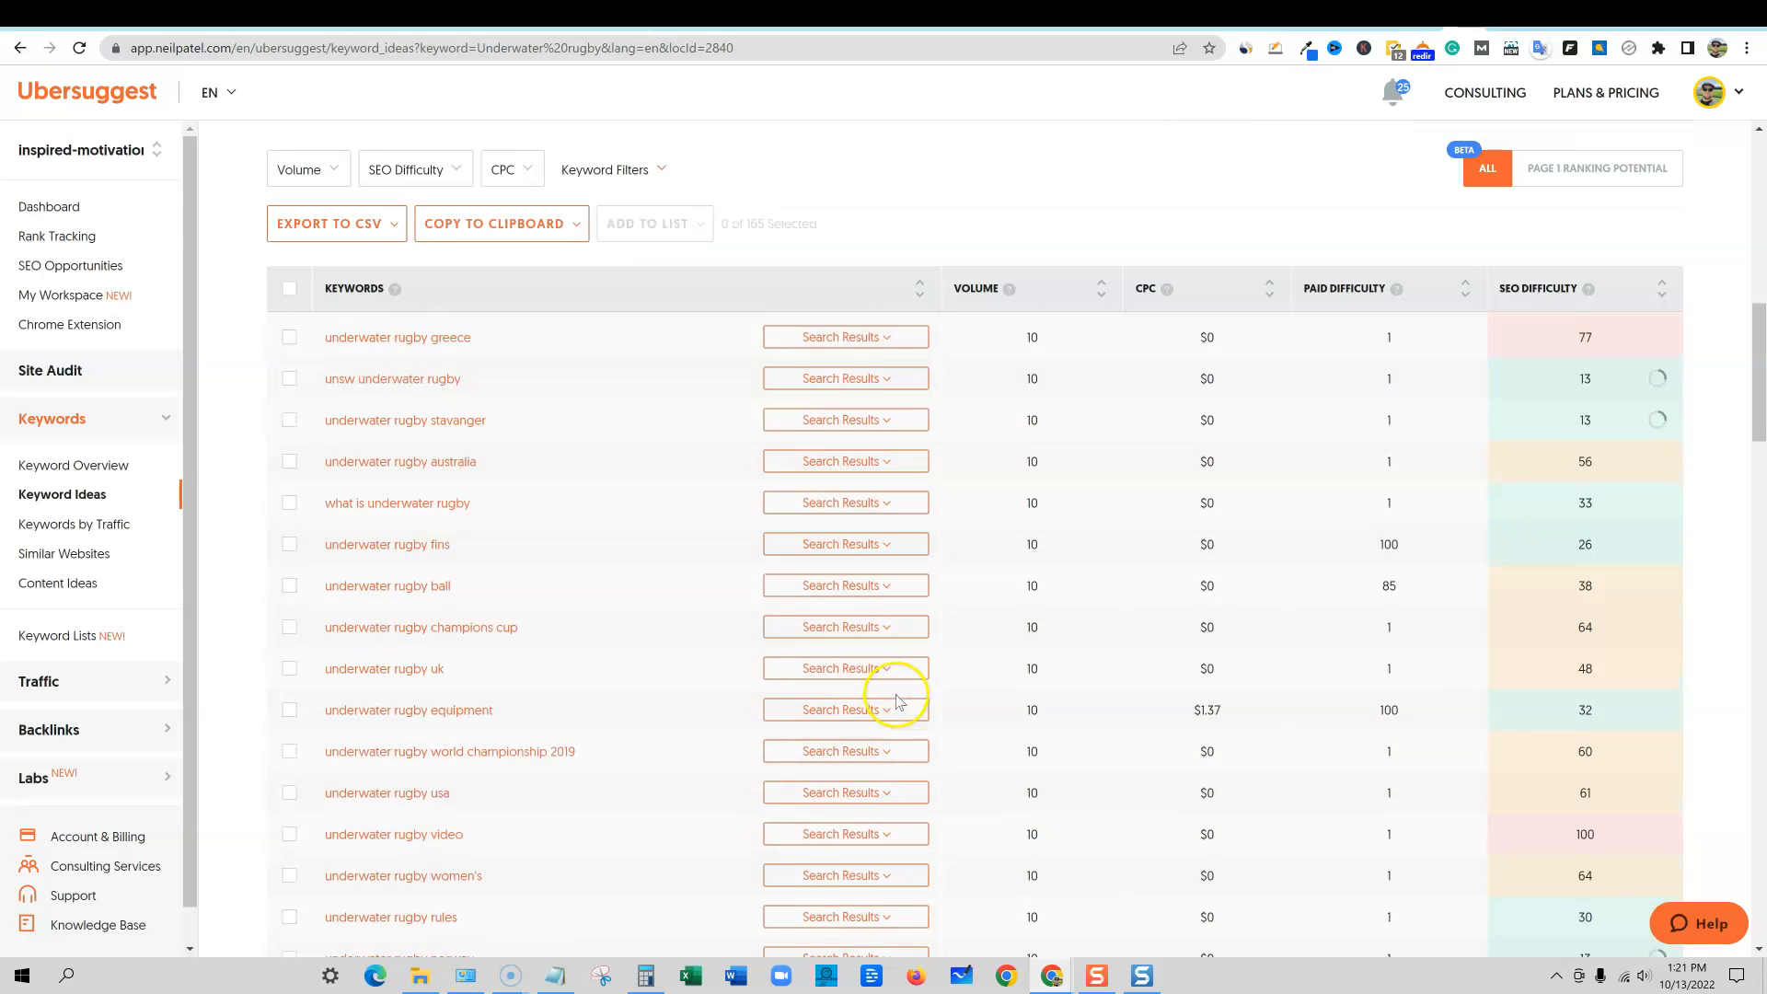
Step: Switch to Keysearch, look over the keyword list and filter it to keywords containing "rugby"
click(1436, 14)
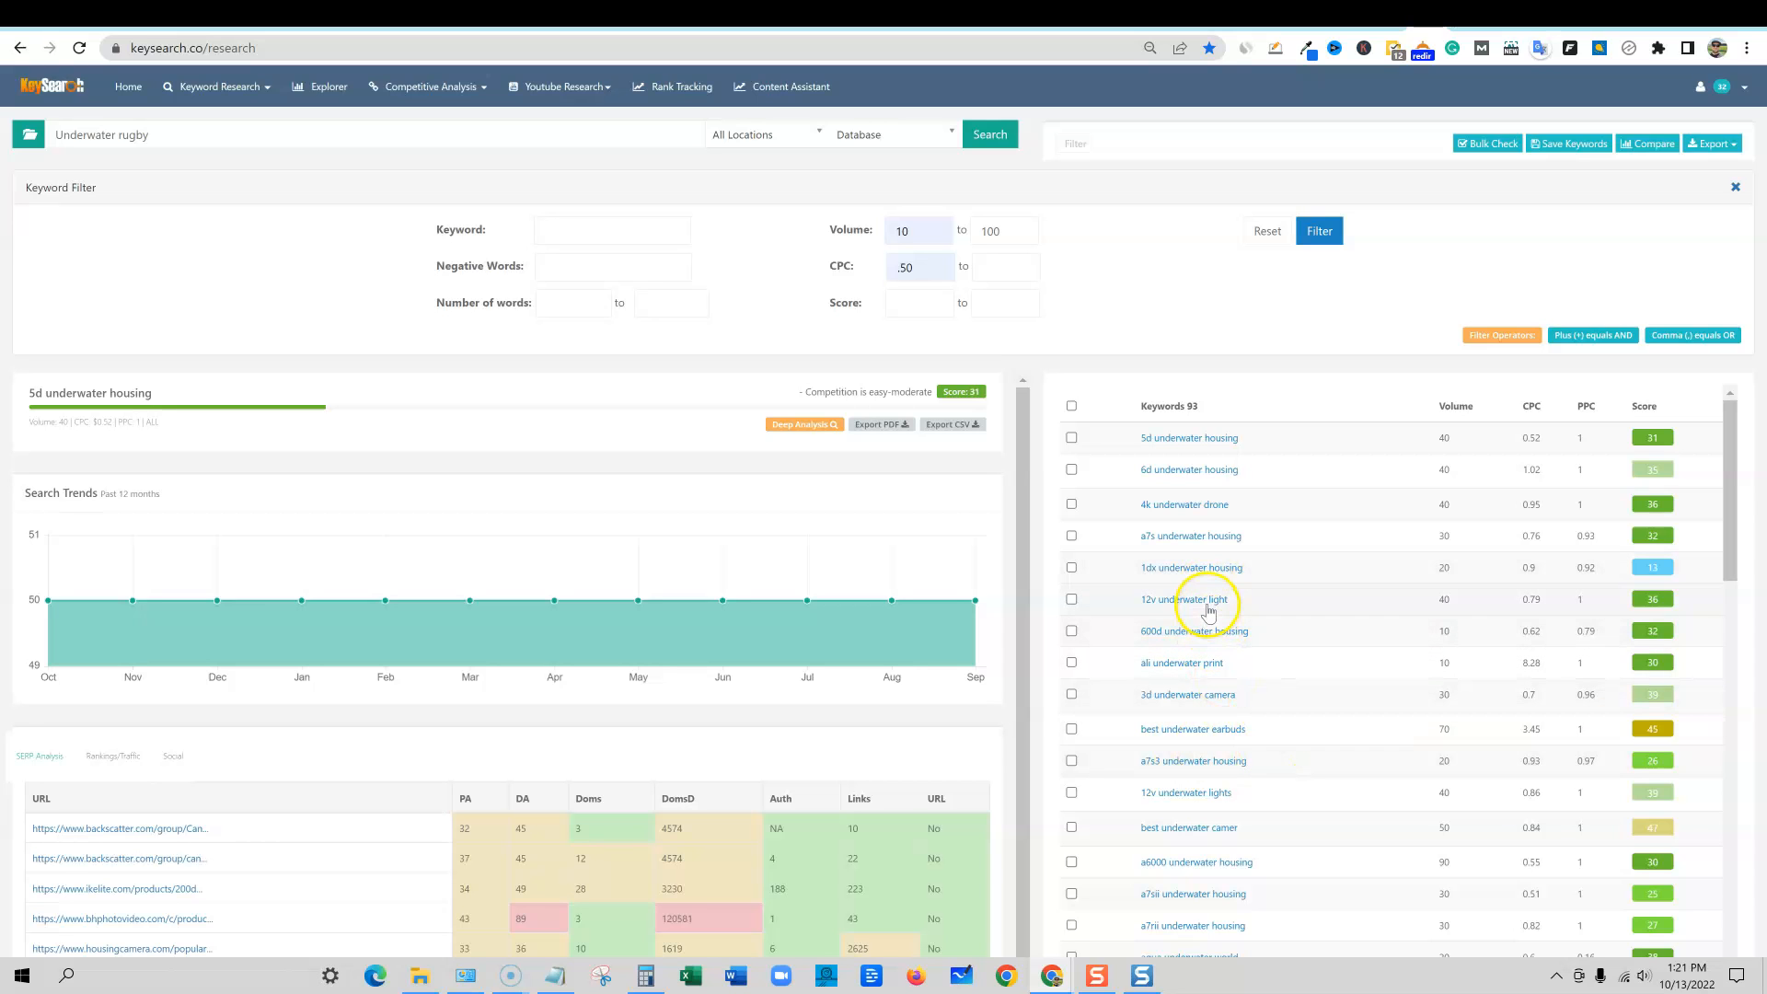
scroll(1298, 722, down, 3)
scroll(1300, 723, up, 3)
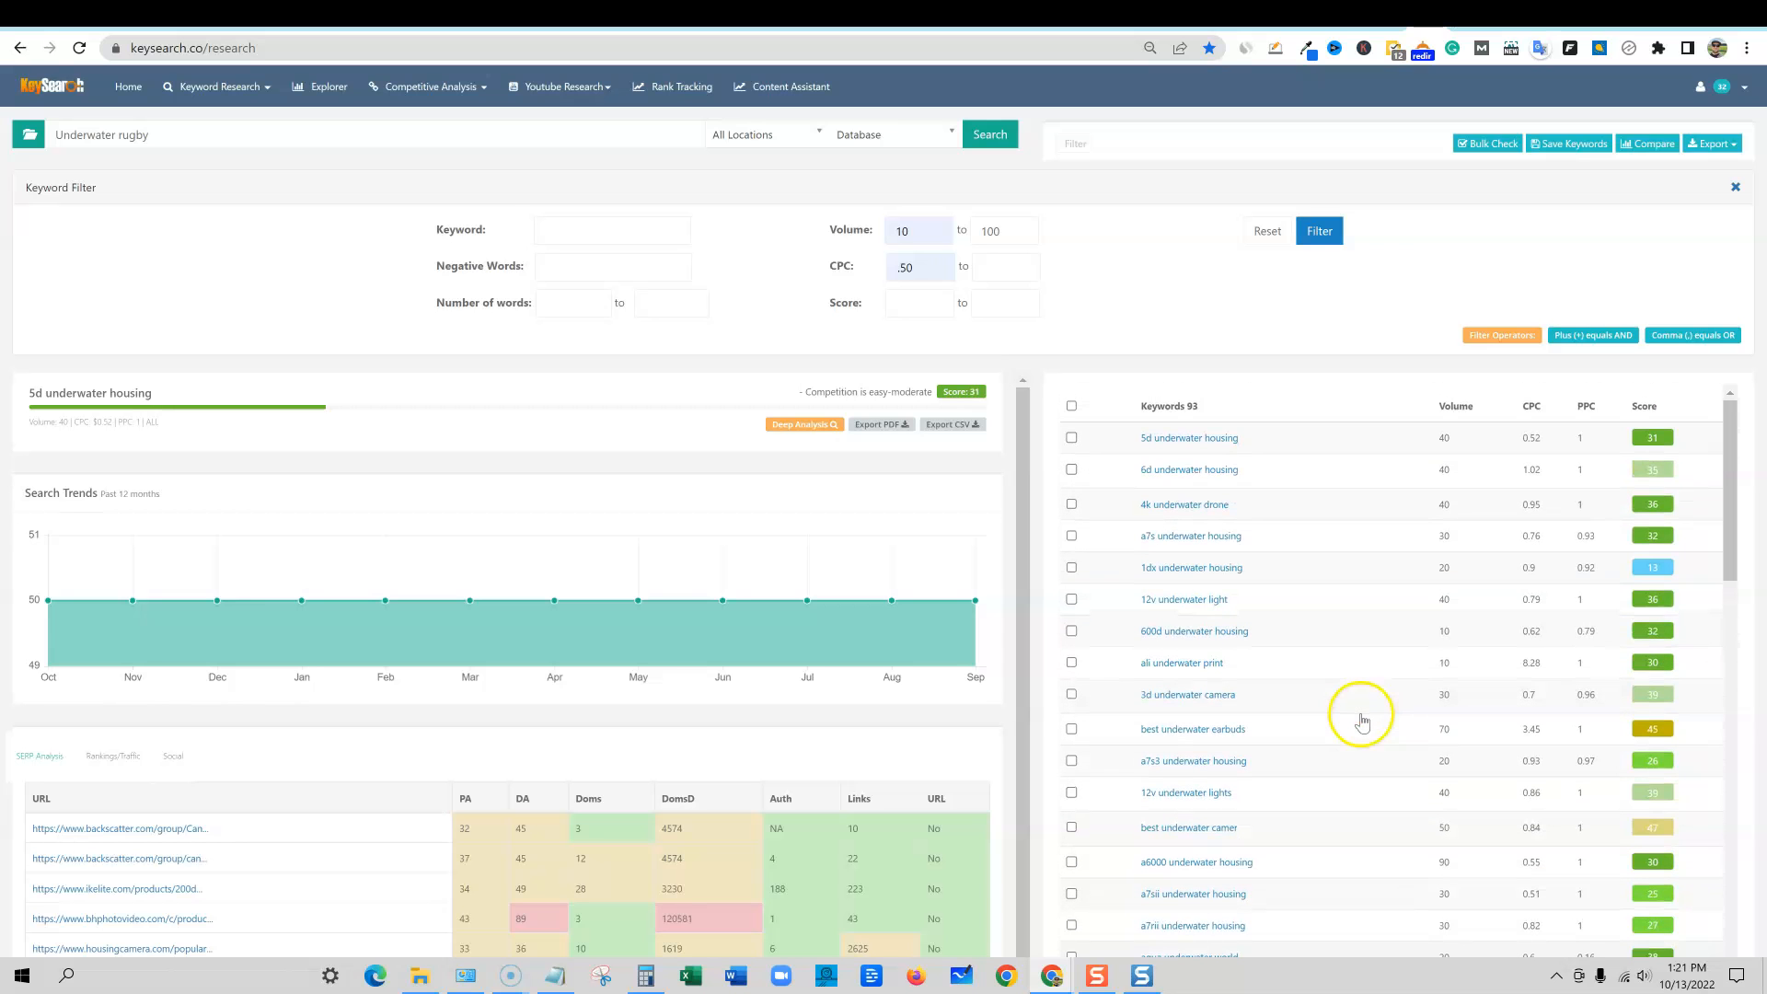
click(559, 234)
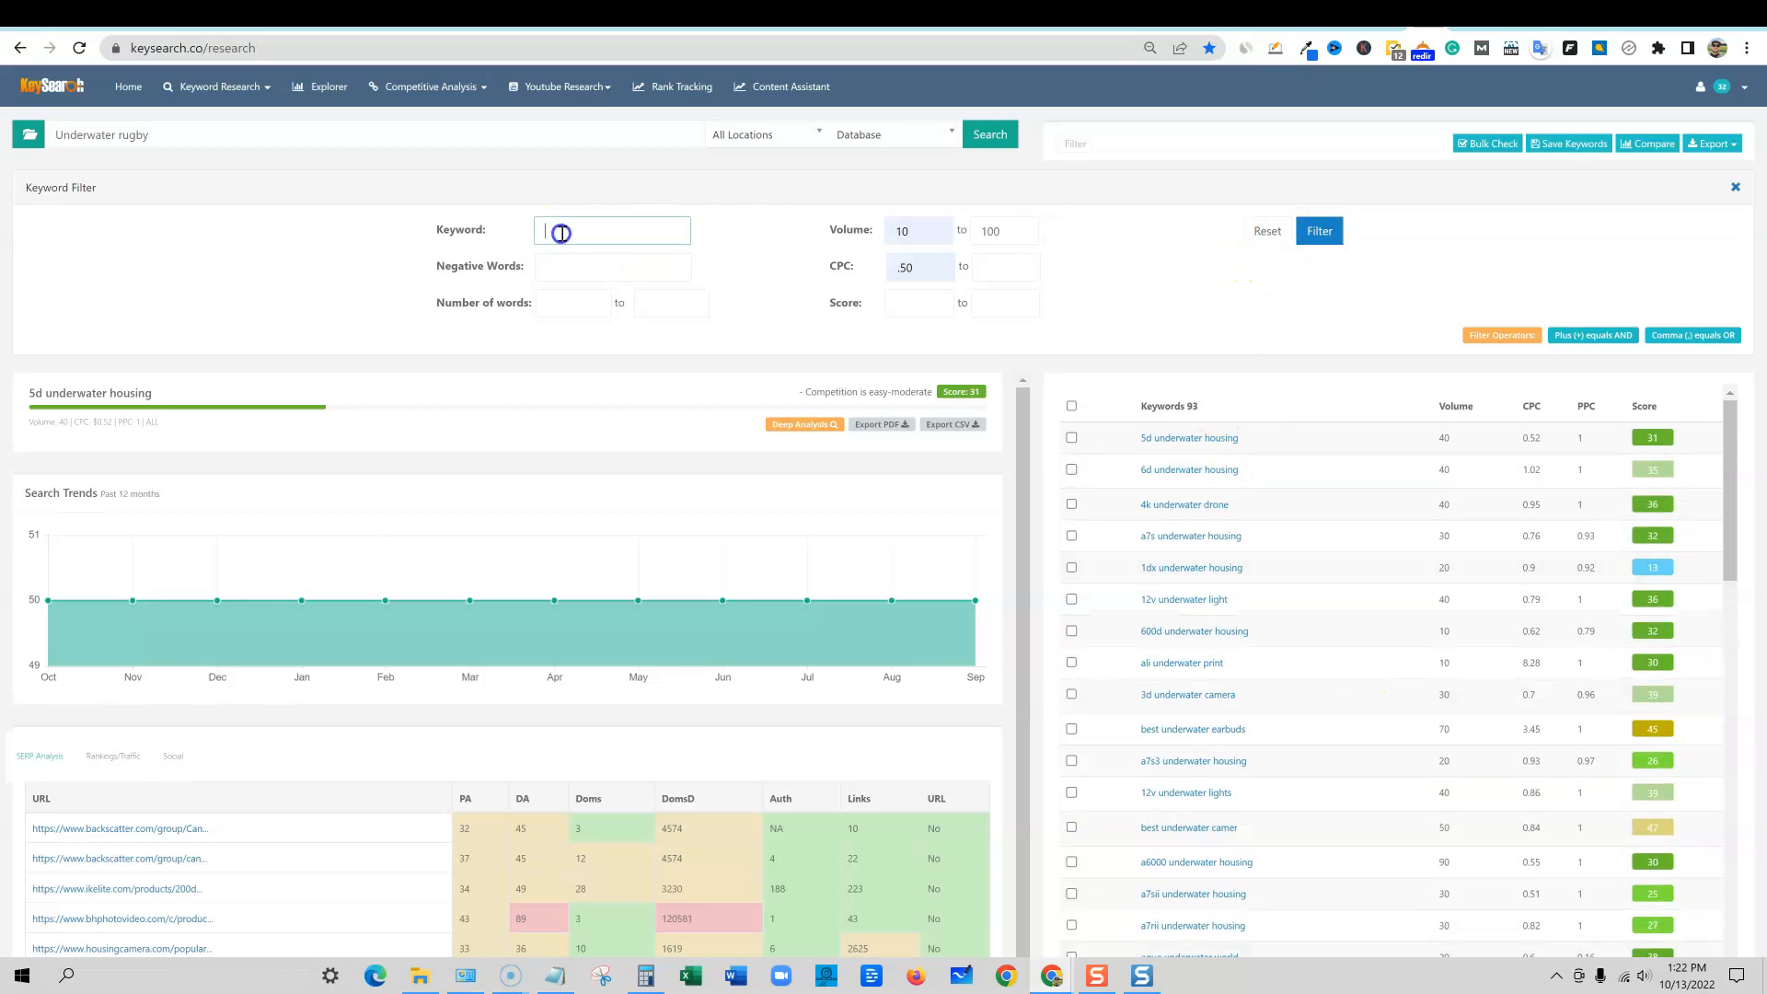
click(1318, 231)
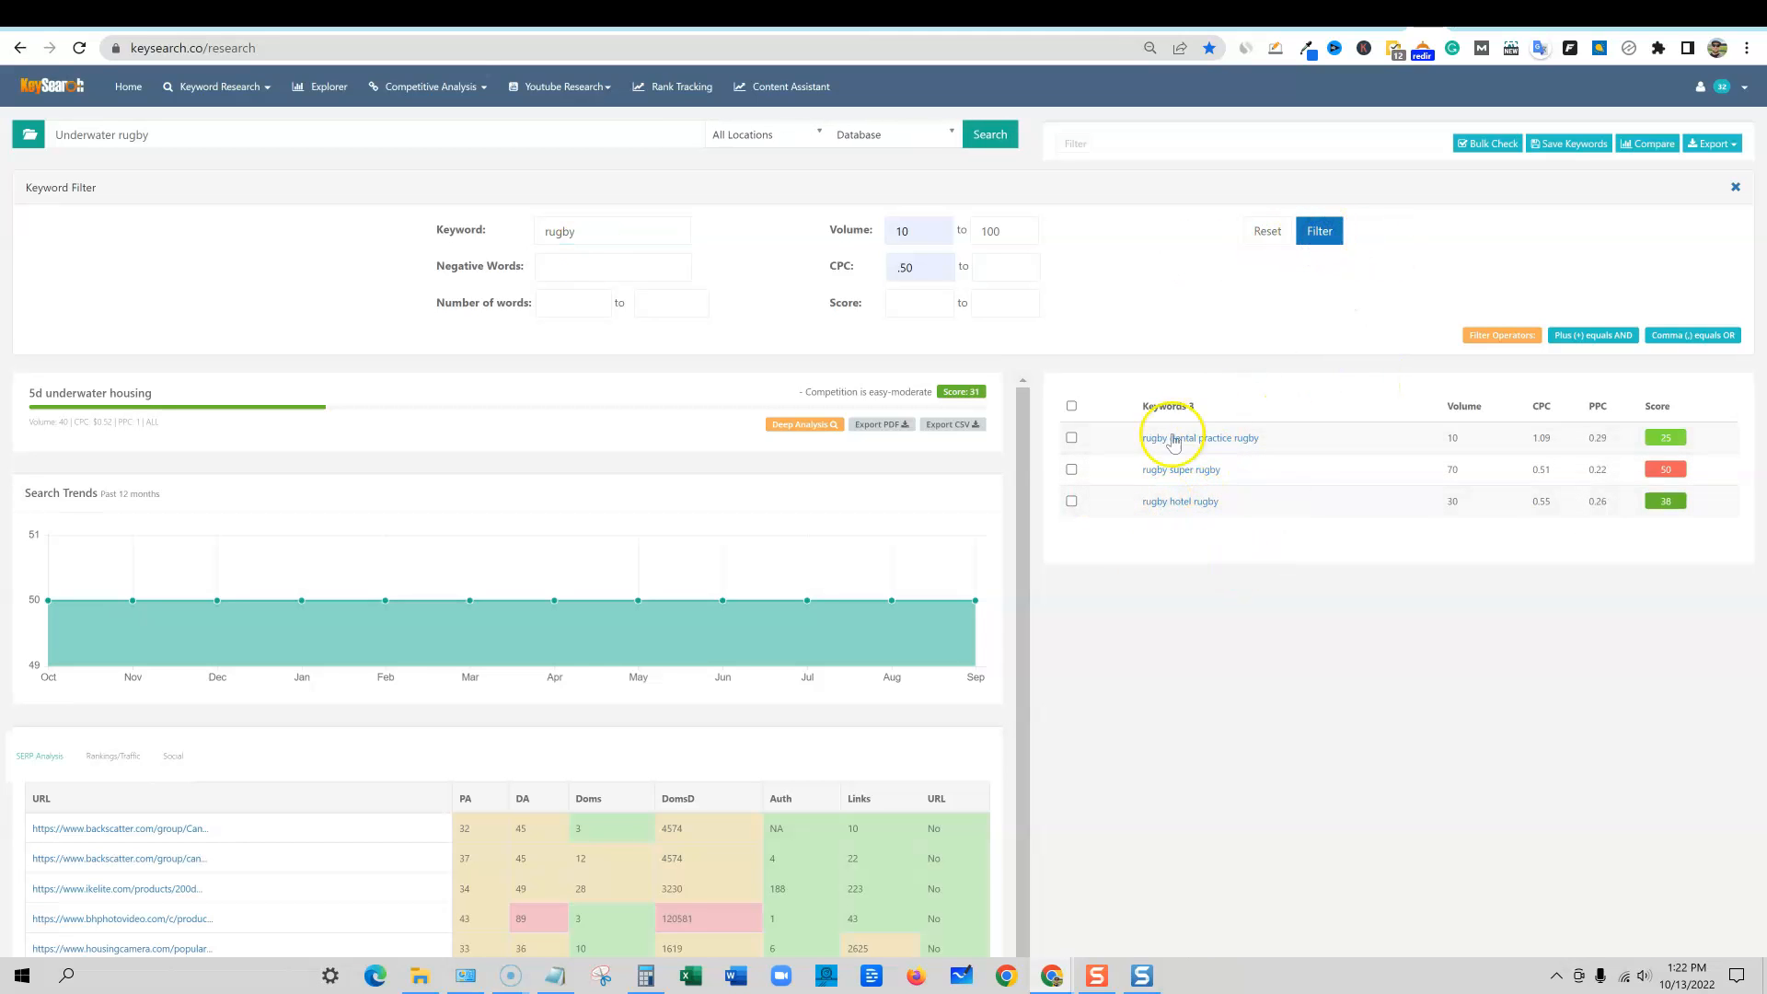
Step: Switch to Ubersuggest and look through the related underwater rugby keywords for comparison
click(1457, 11)
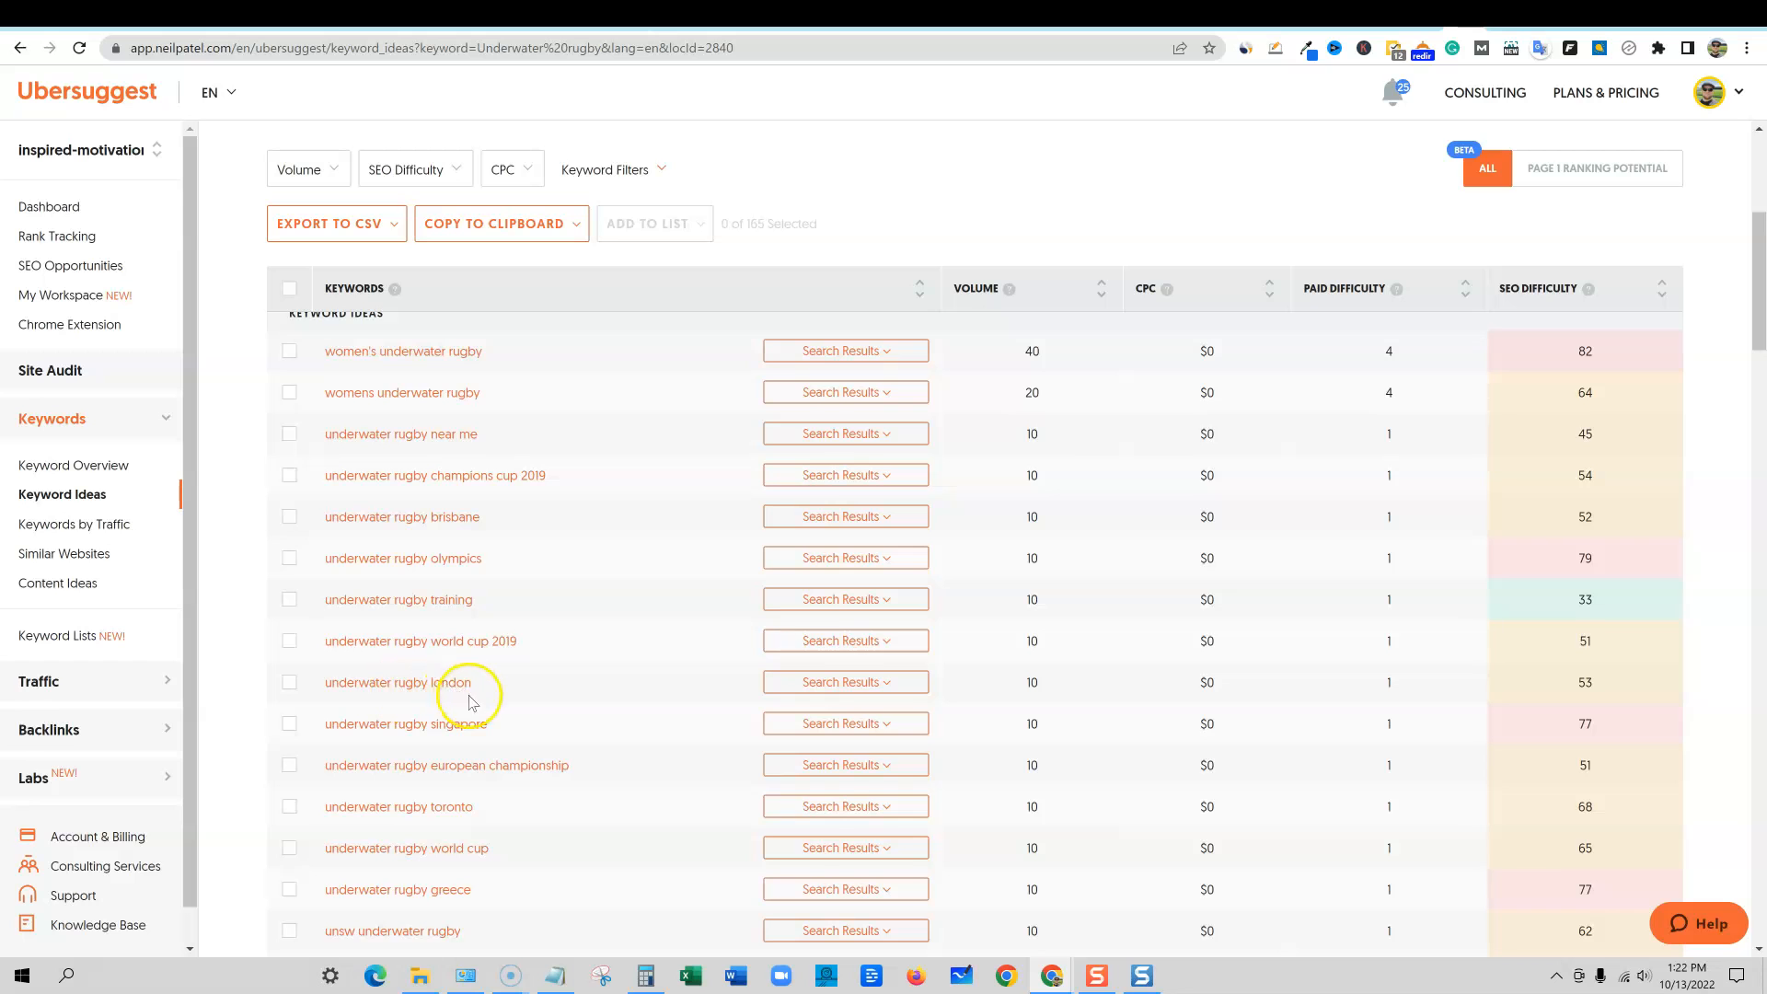
scroll(470, 703, down, 20)
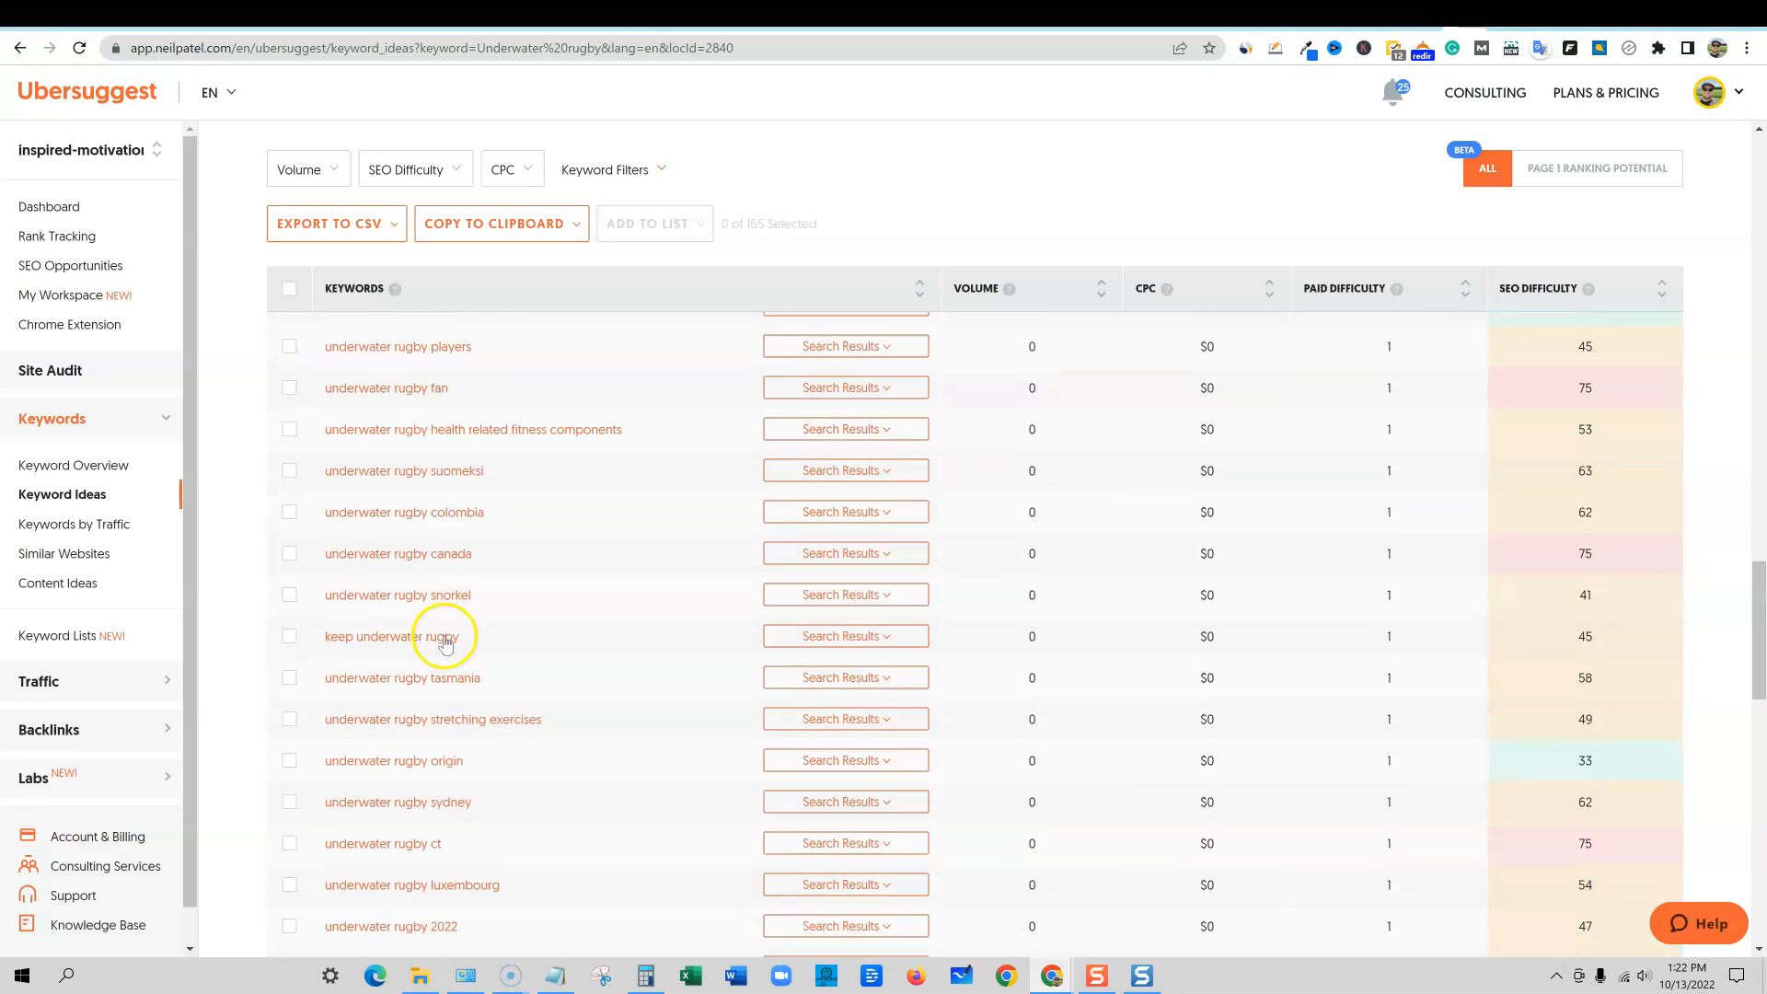
scroll(432, 772, down, 5)
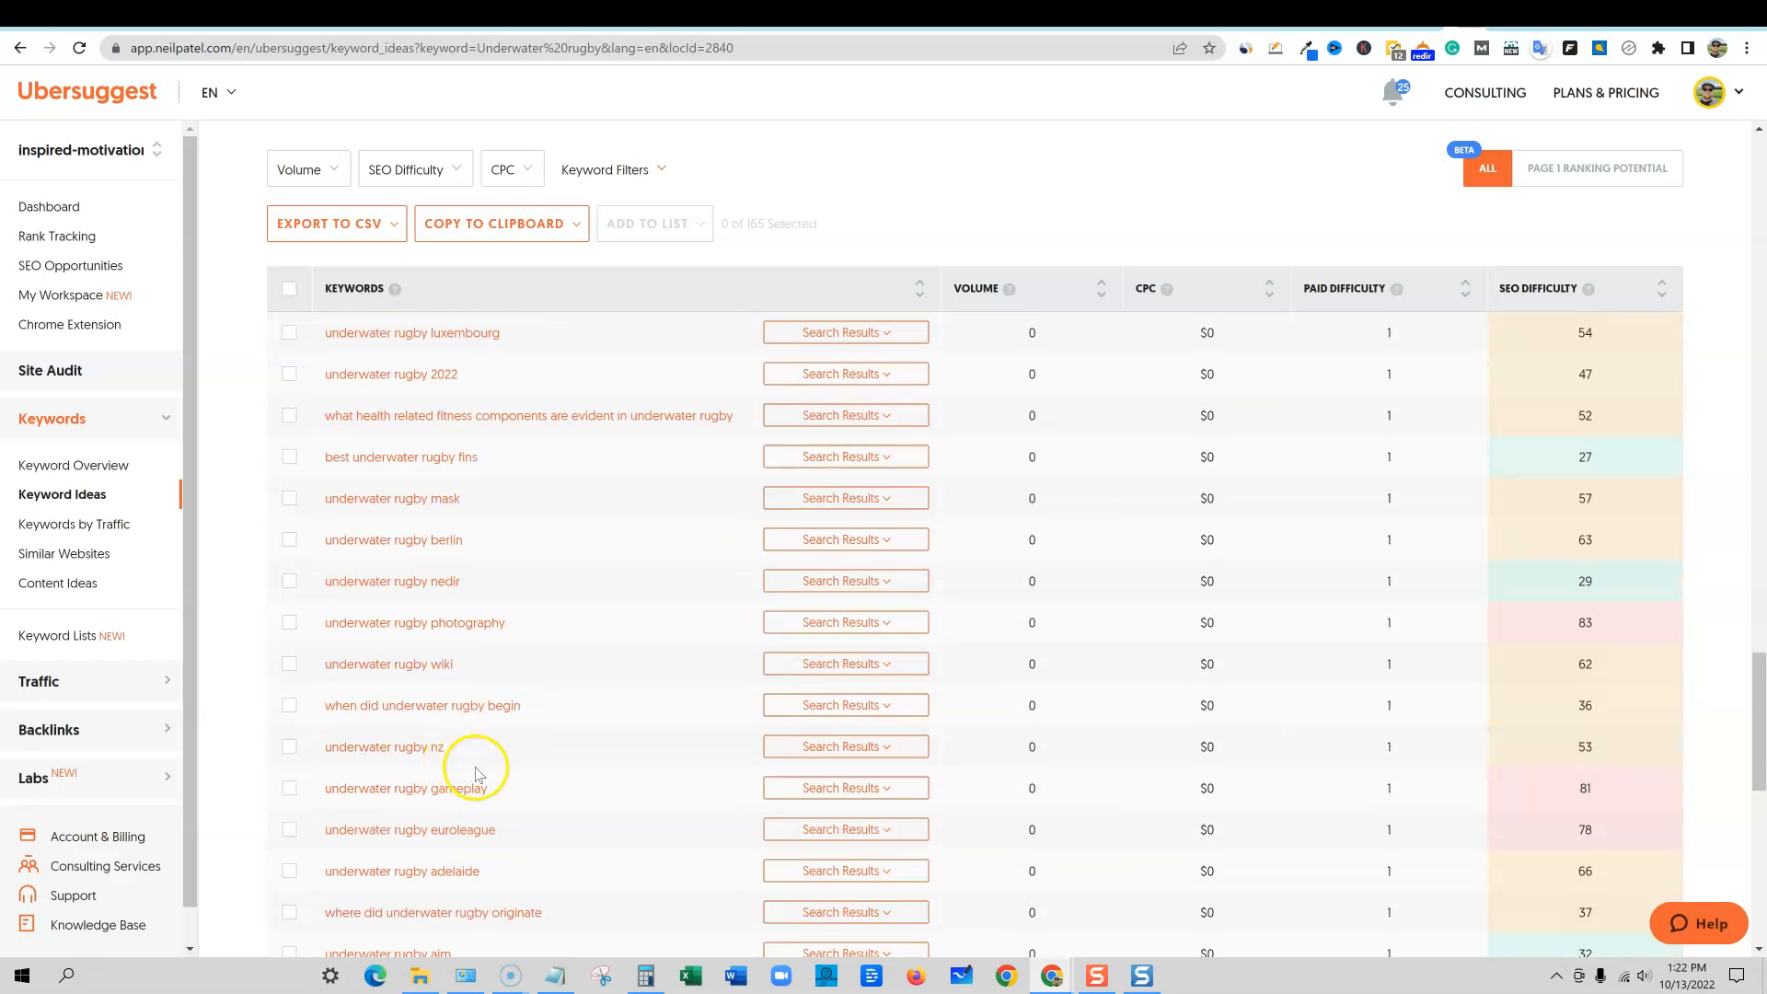
scroll(603, 773, up, 20)
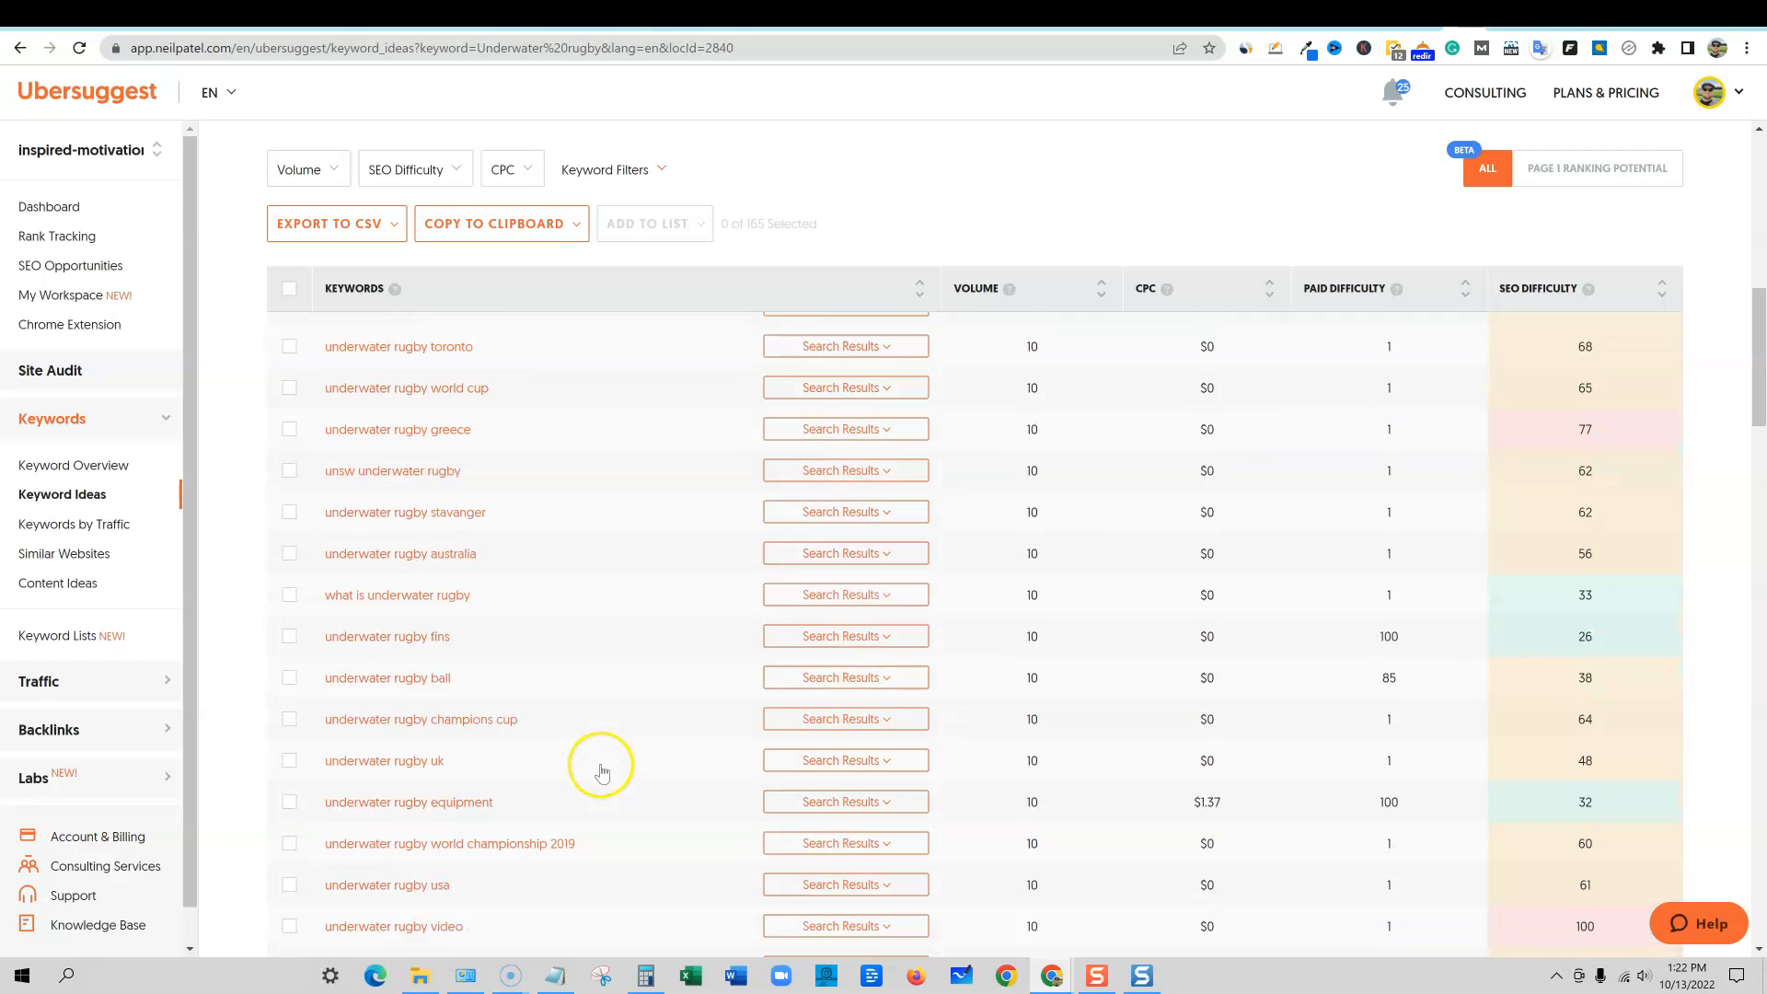
Step: Expand the Google search results for "underwater rugby" and review the ranking pages' visits, links, domain authority and social shares
scroll(616, 755, down, 4)
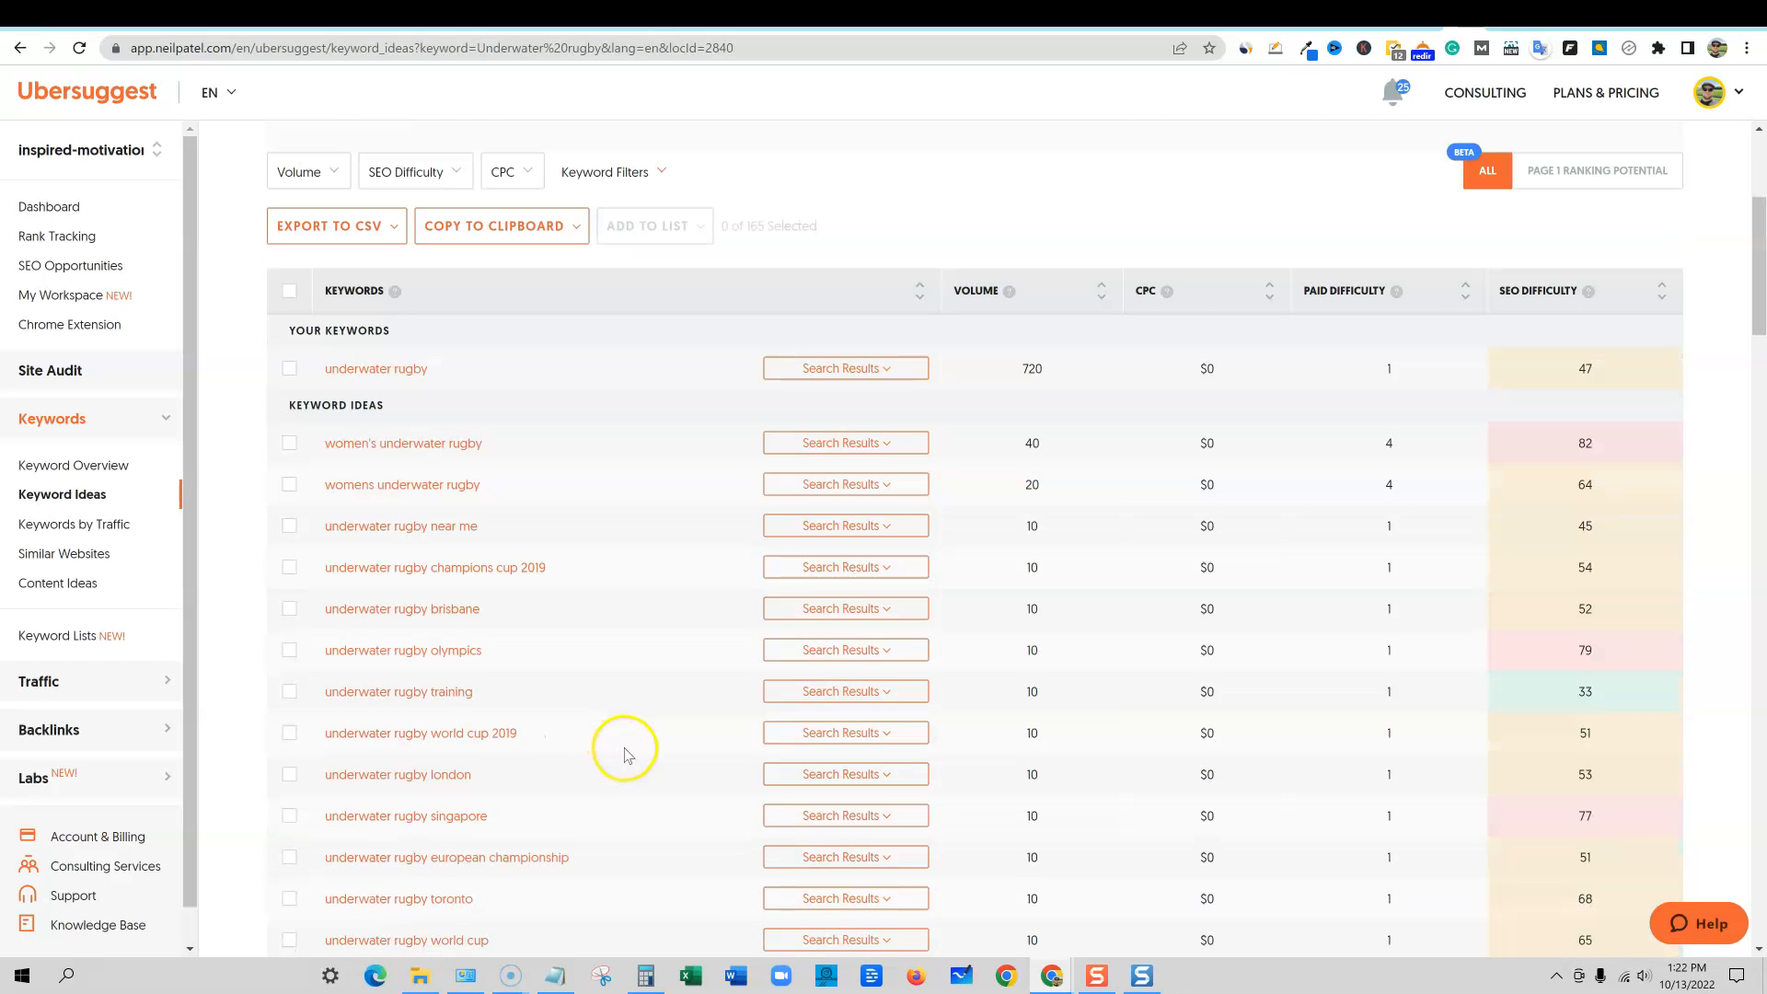
click(890, 370)
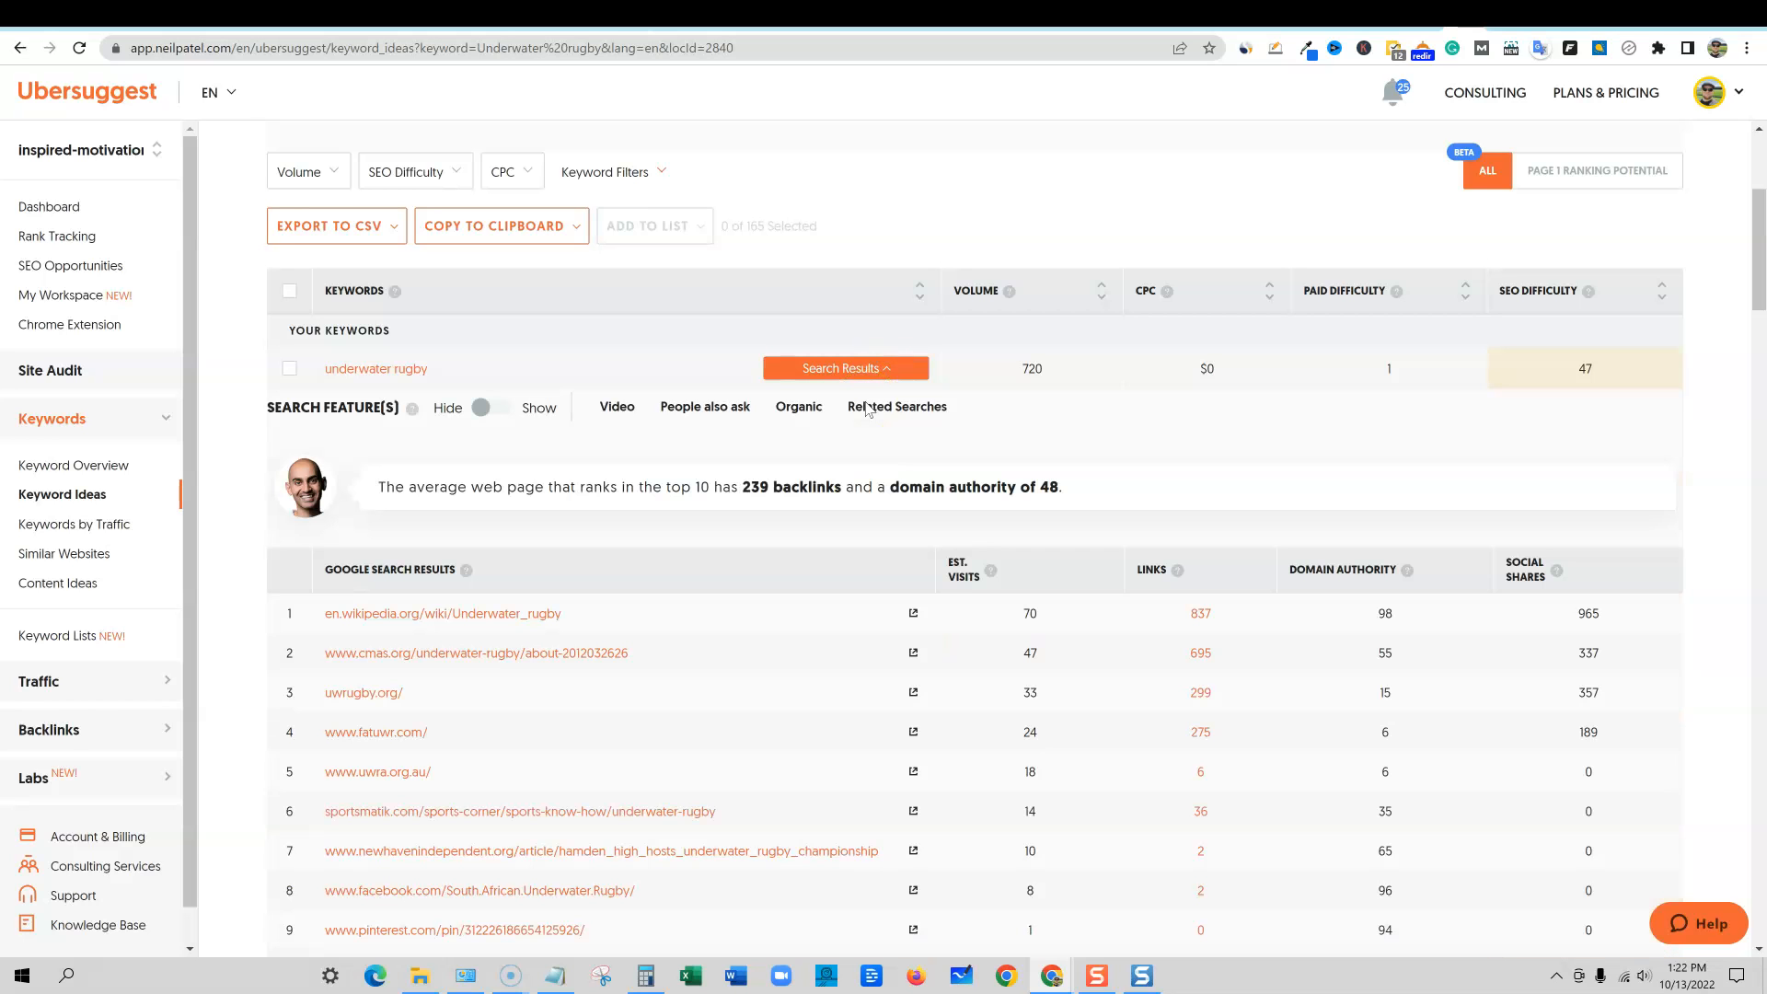
scroll(868, 409, down, 2)
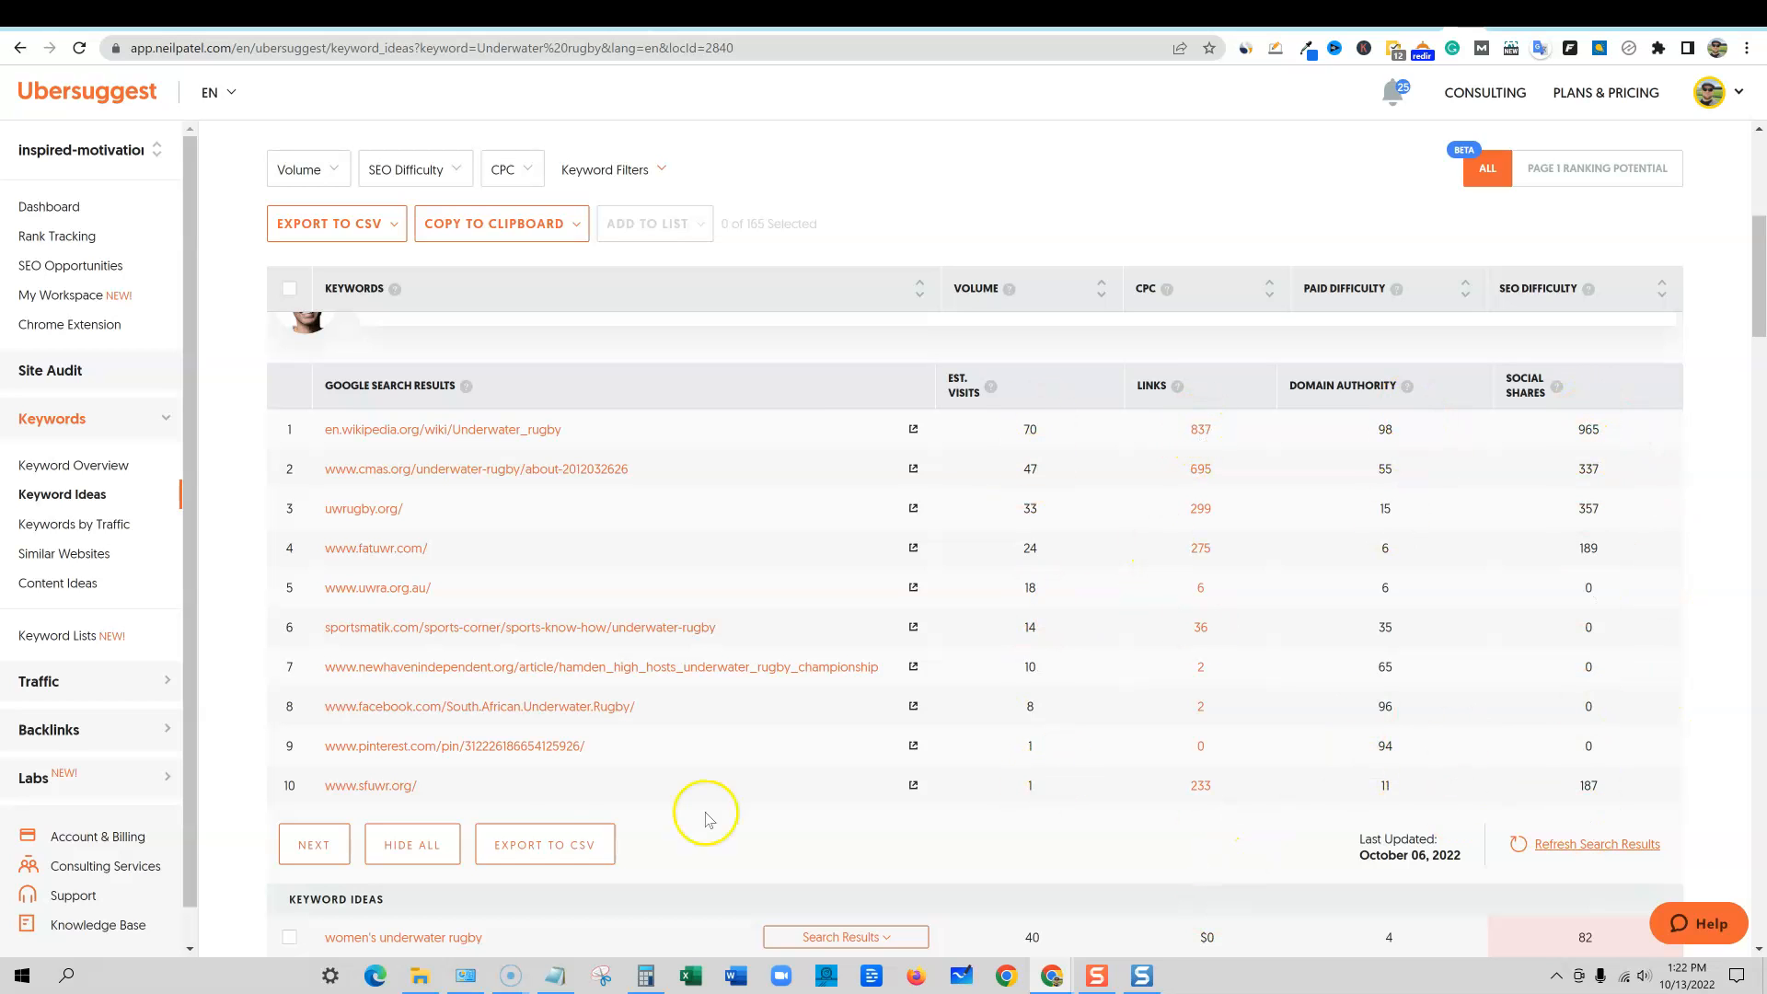
scroll(666, 730, up, 4)
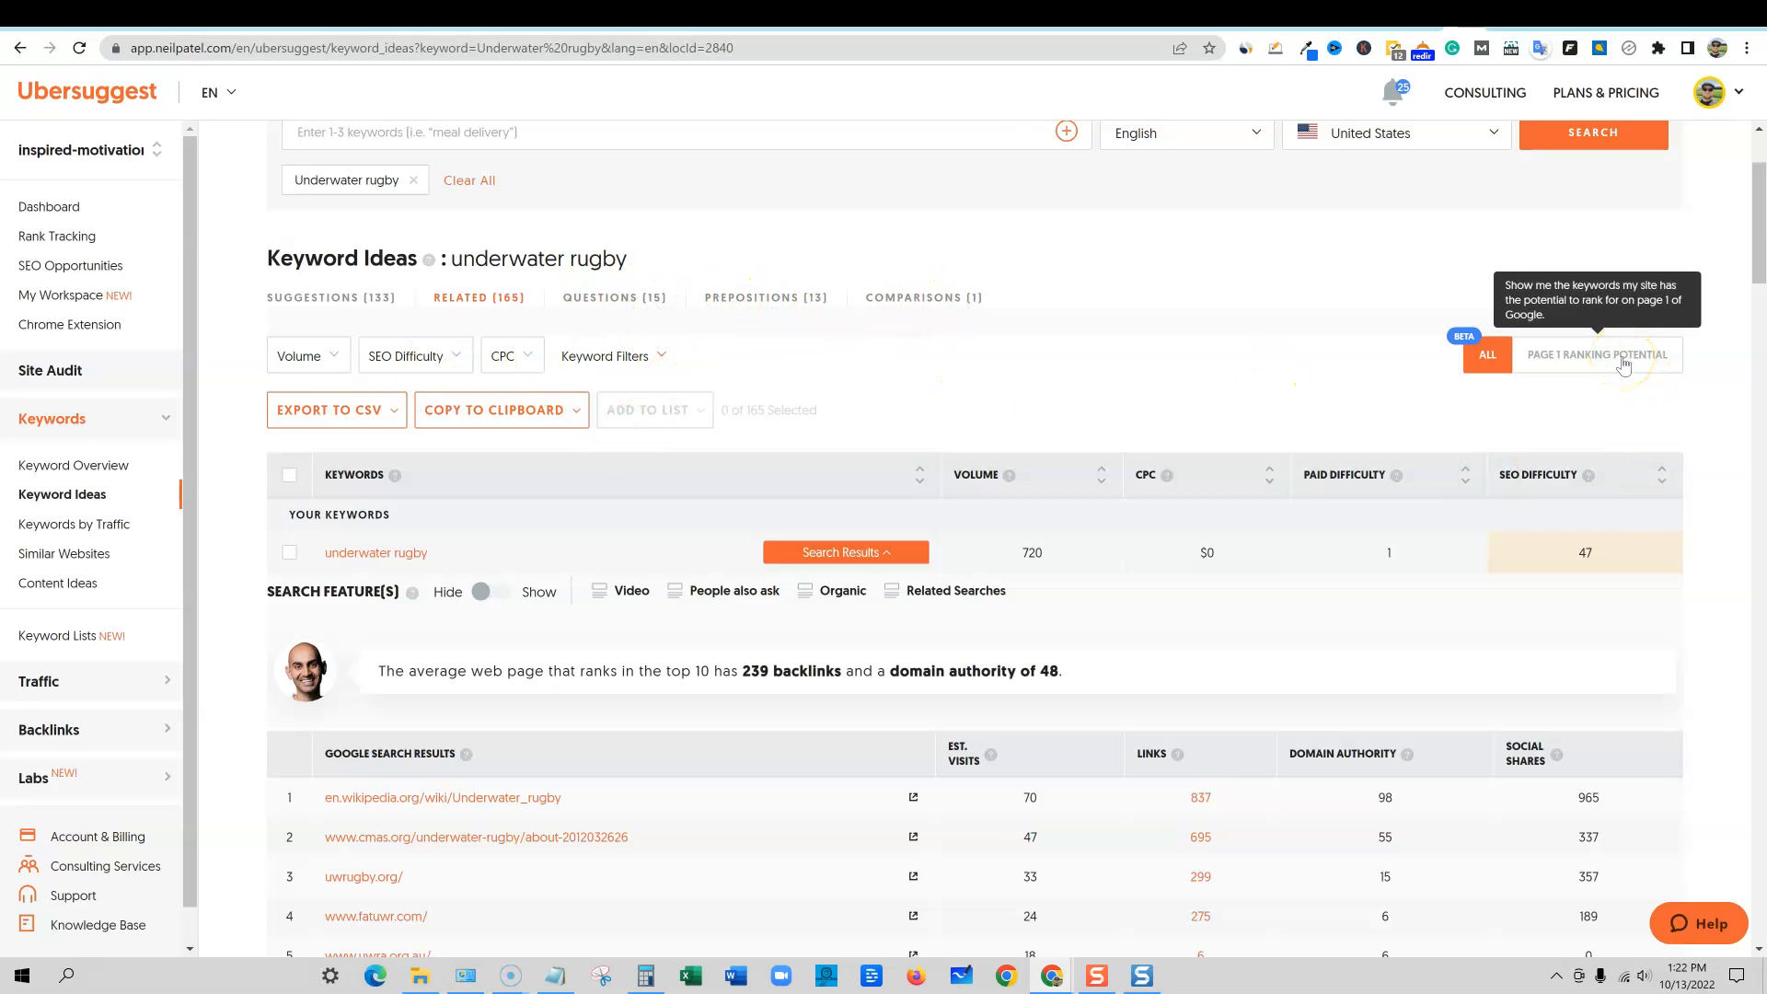
click(219, 94)
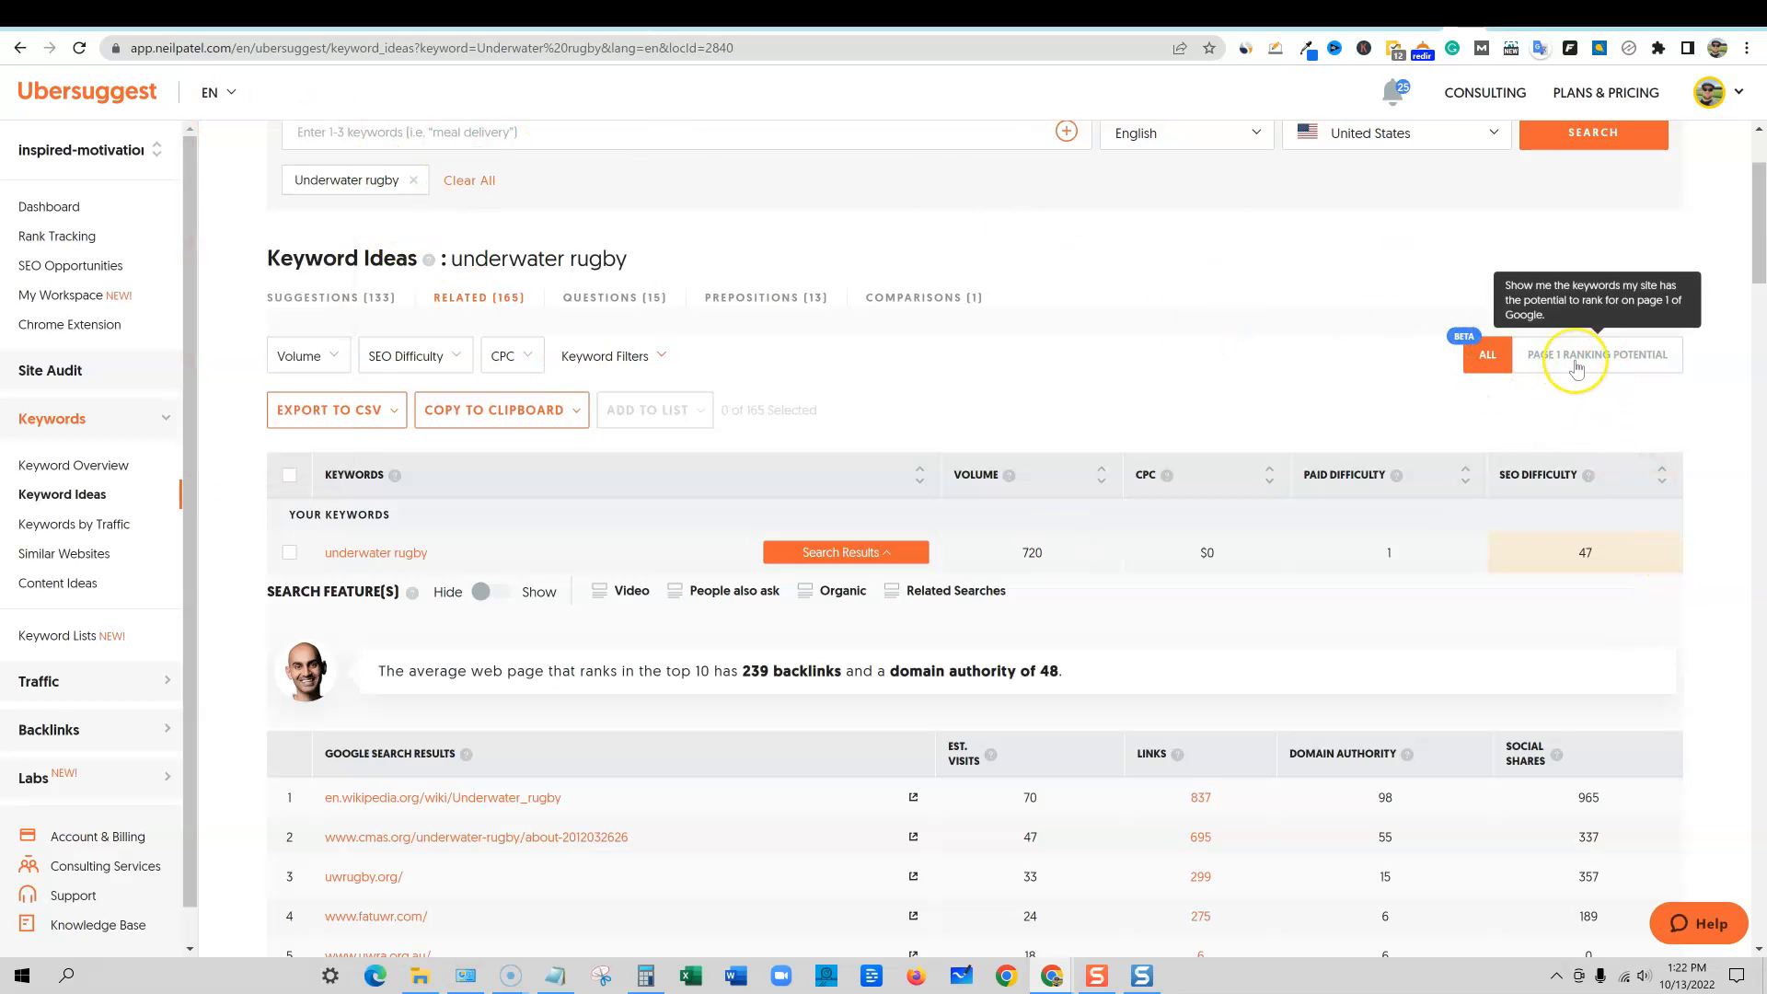
scroll(865, 699, down, 4)
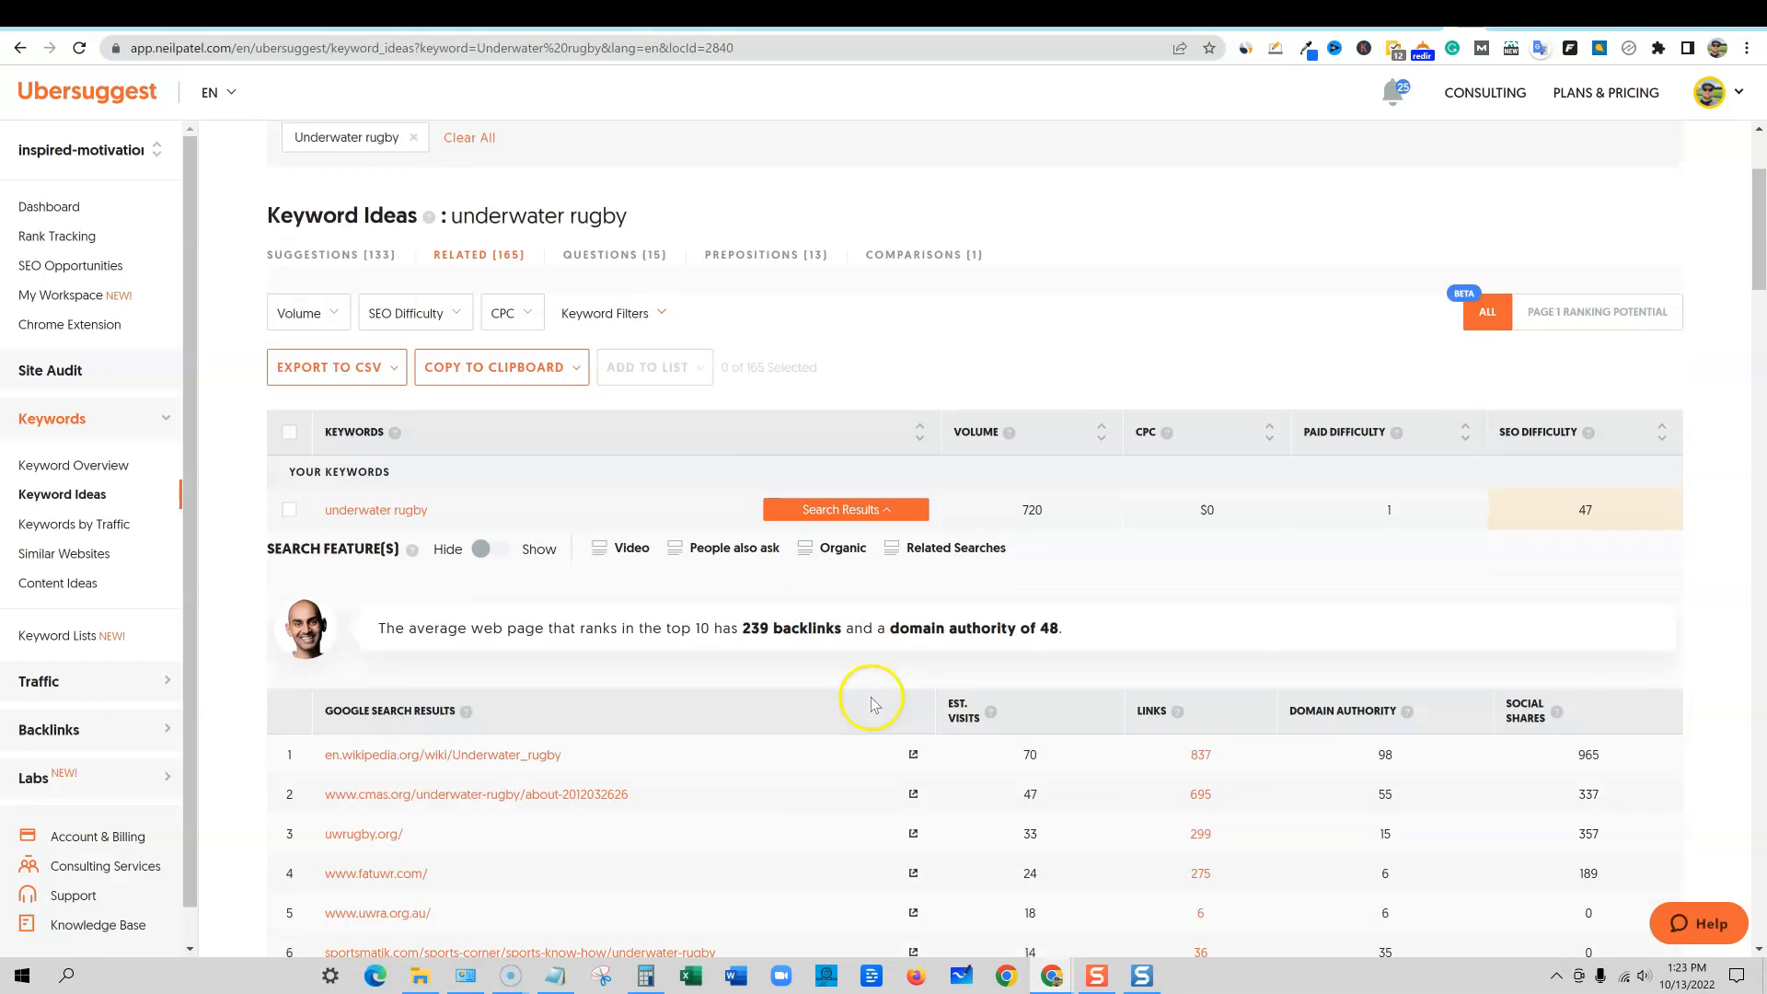
scroll(866, 711, up, 5)
scroll(636, 808, down, 2)
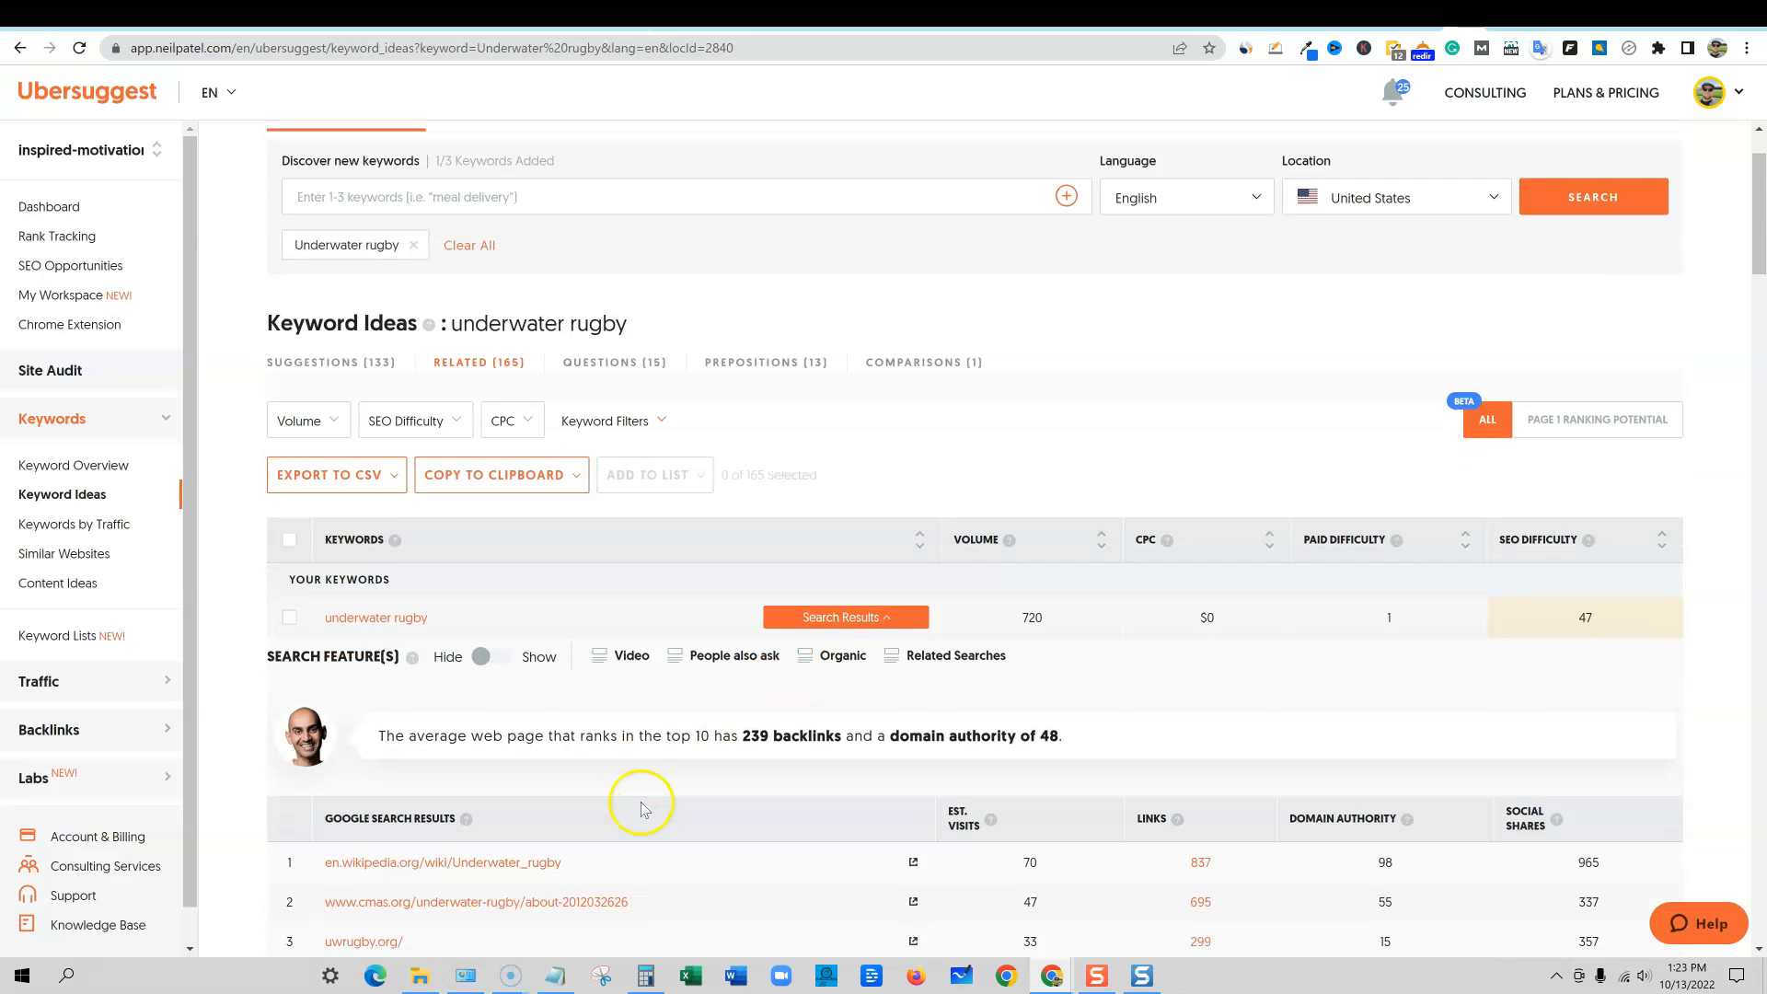
scroll(635, 791, up, 3)
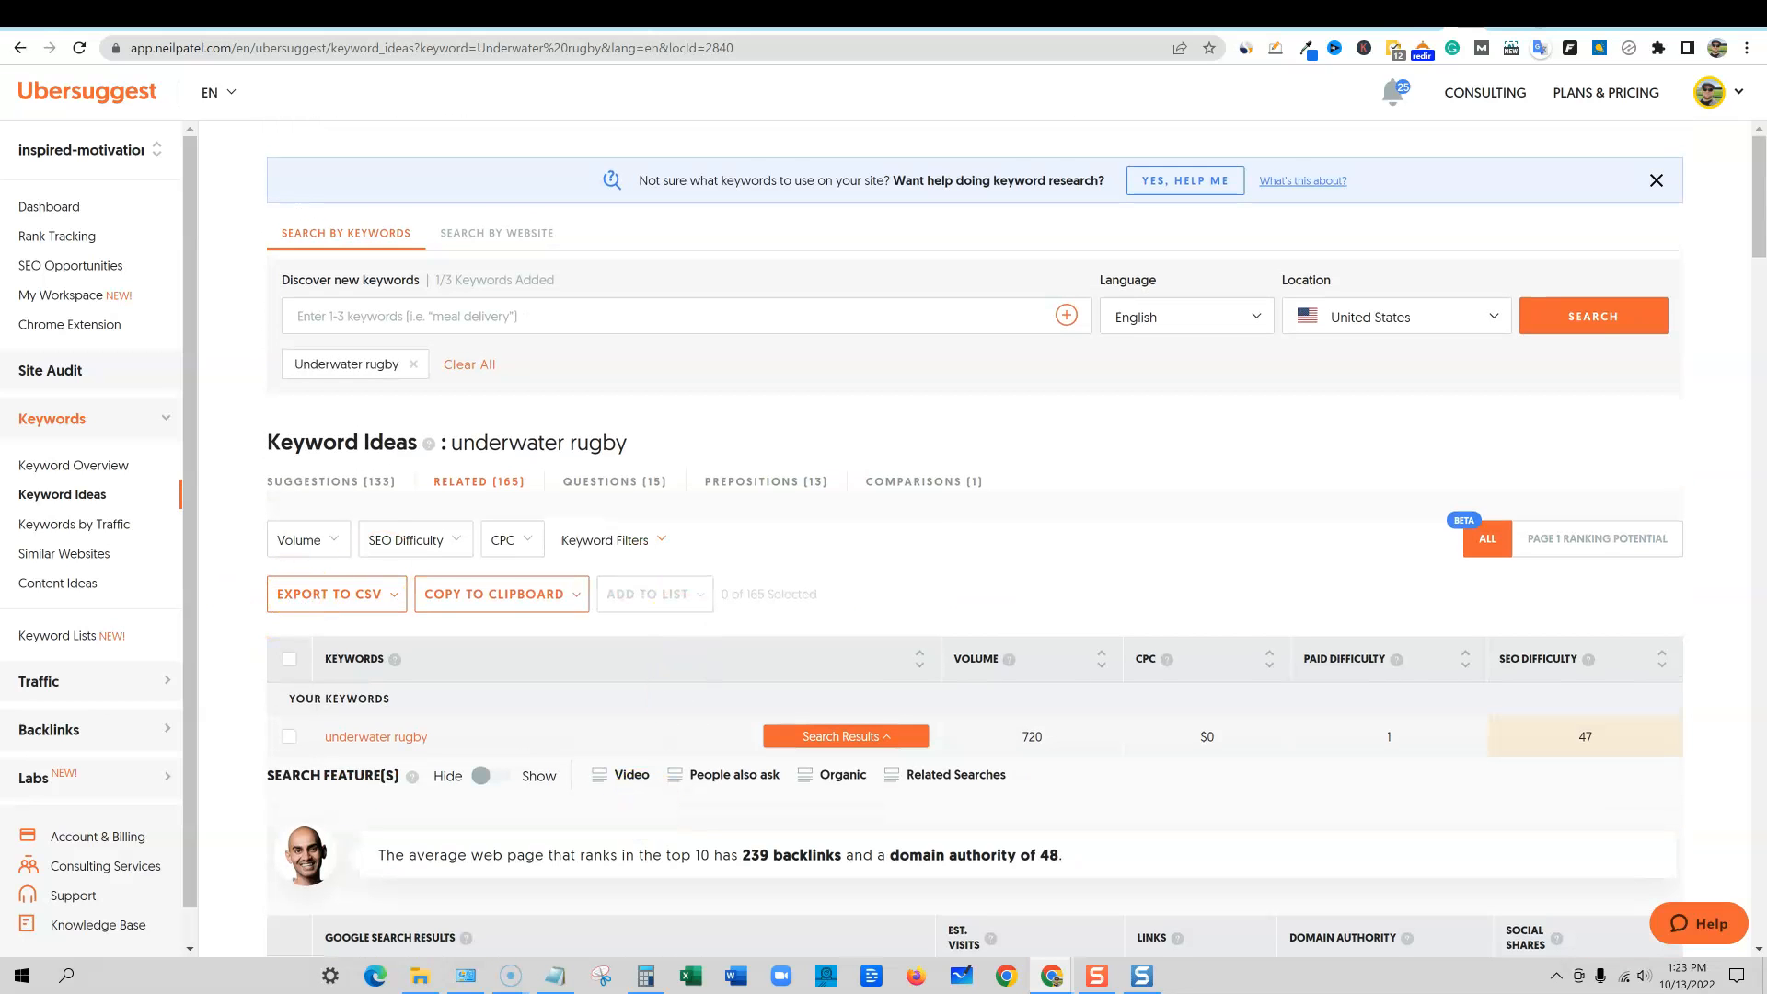
Step: Switch to Keysearch, remove "rugby" from the keyword filter and reapply the filter
click(1423, 27)
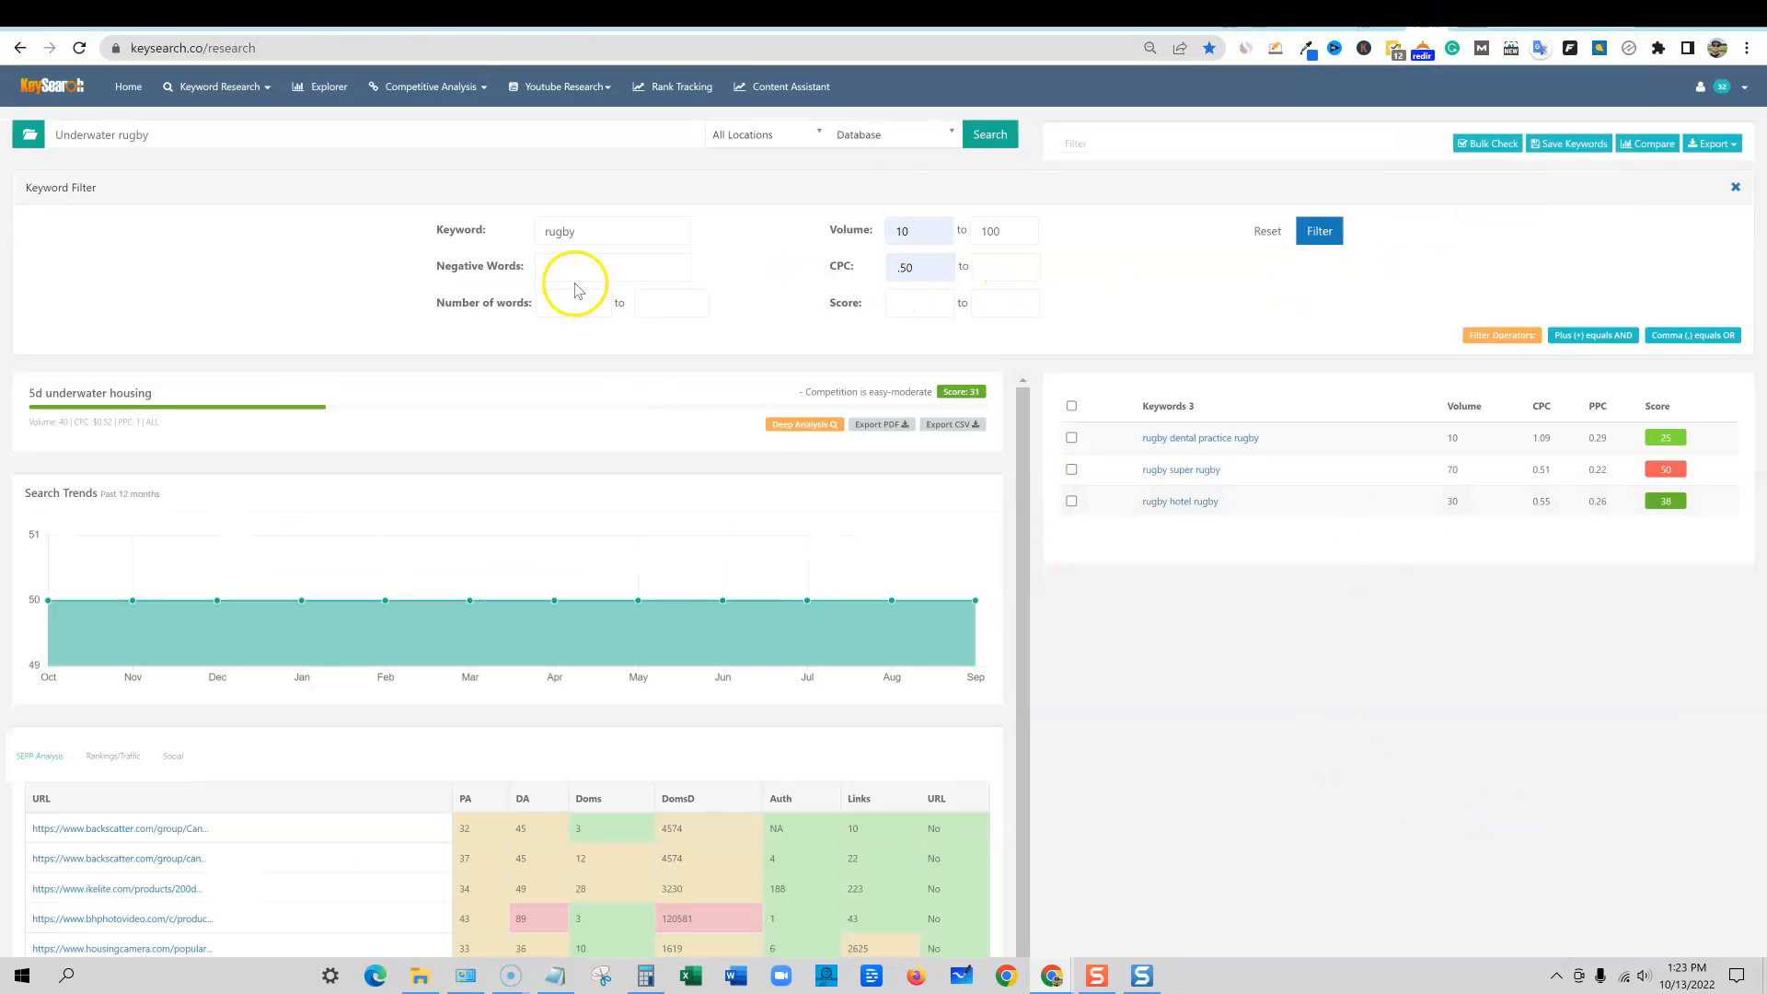
double_click(553, 230)
key(BackSpace)
click(1314, 236)
Step: Switch to Ubersuggest and select the related keywords for underwater rugby cheltenham, hungary, images and teams
click(1448, 25)
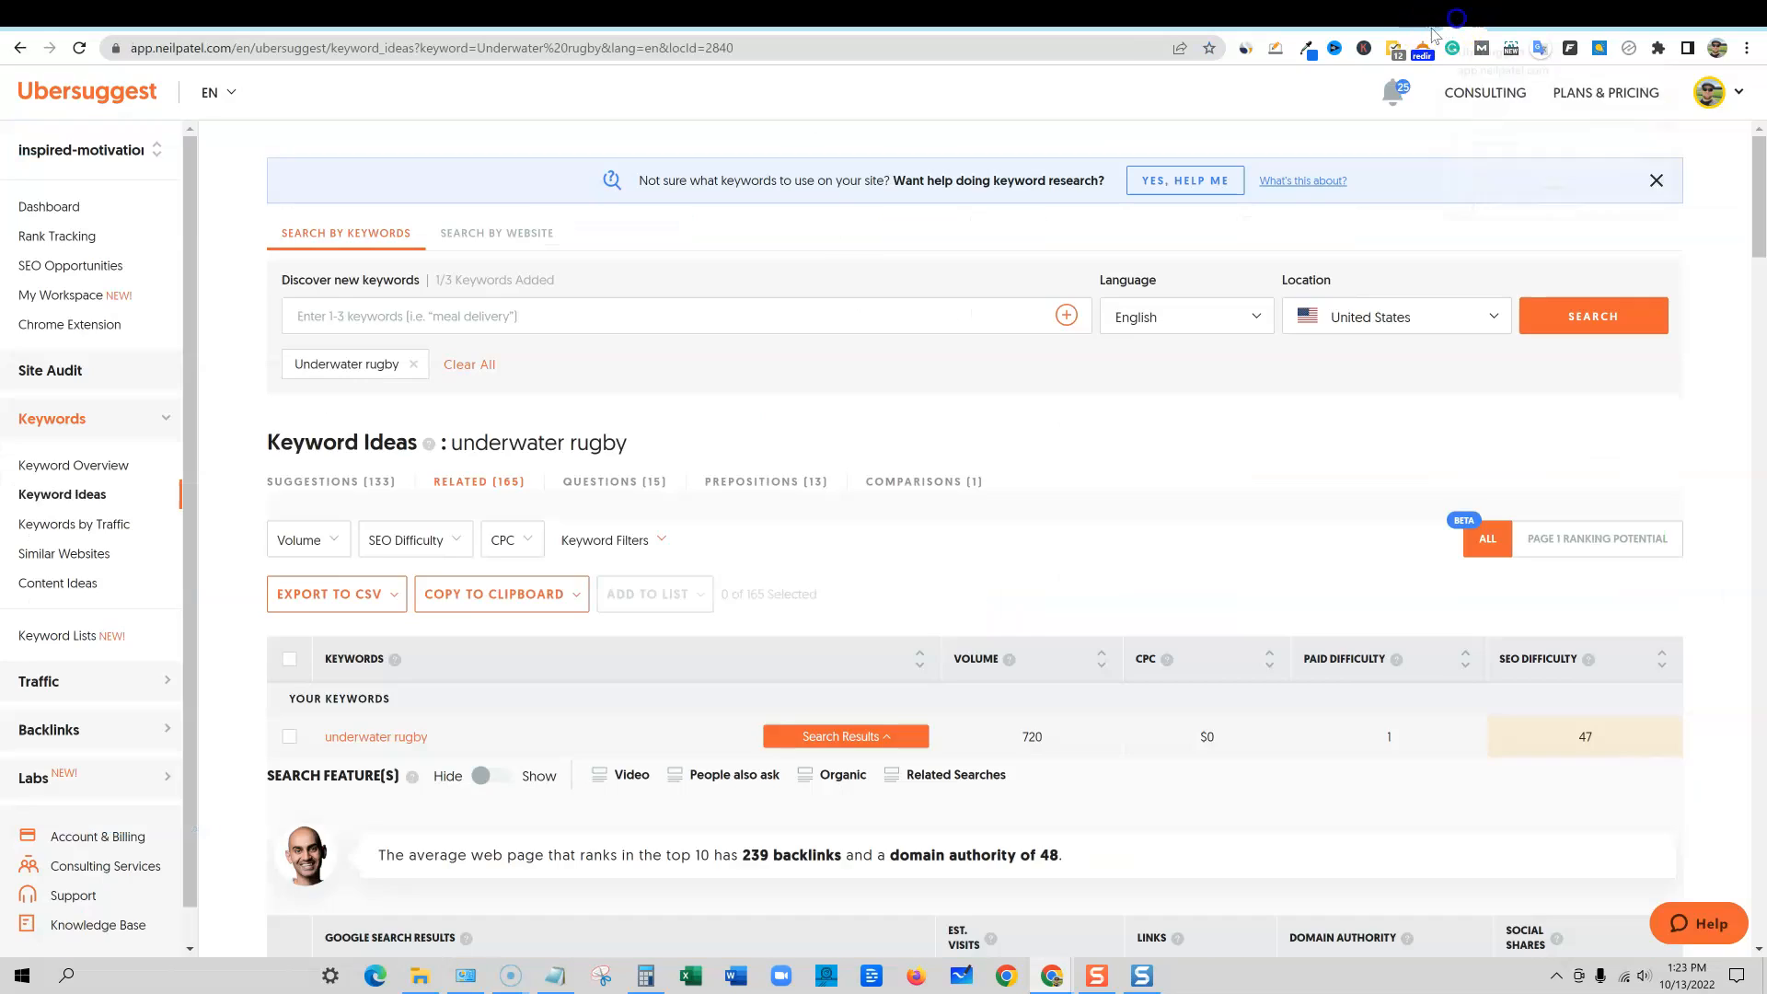
scroll(394, 730, down, 5)
scroll(394, 704, down, 10)
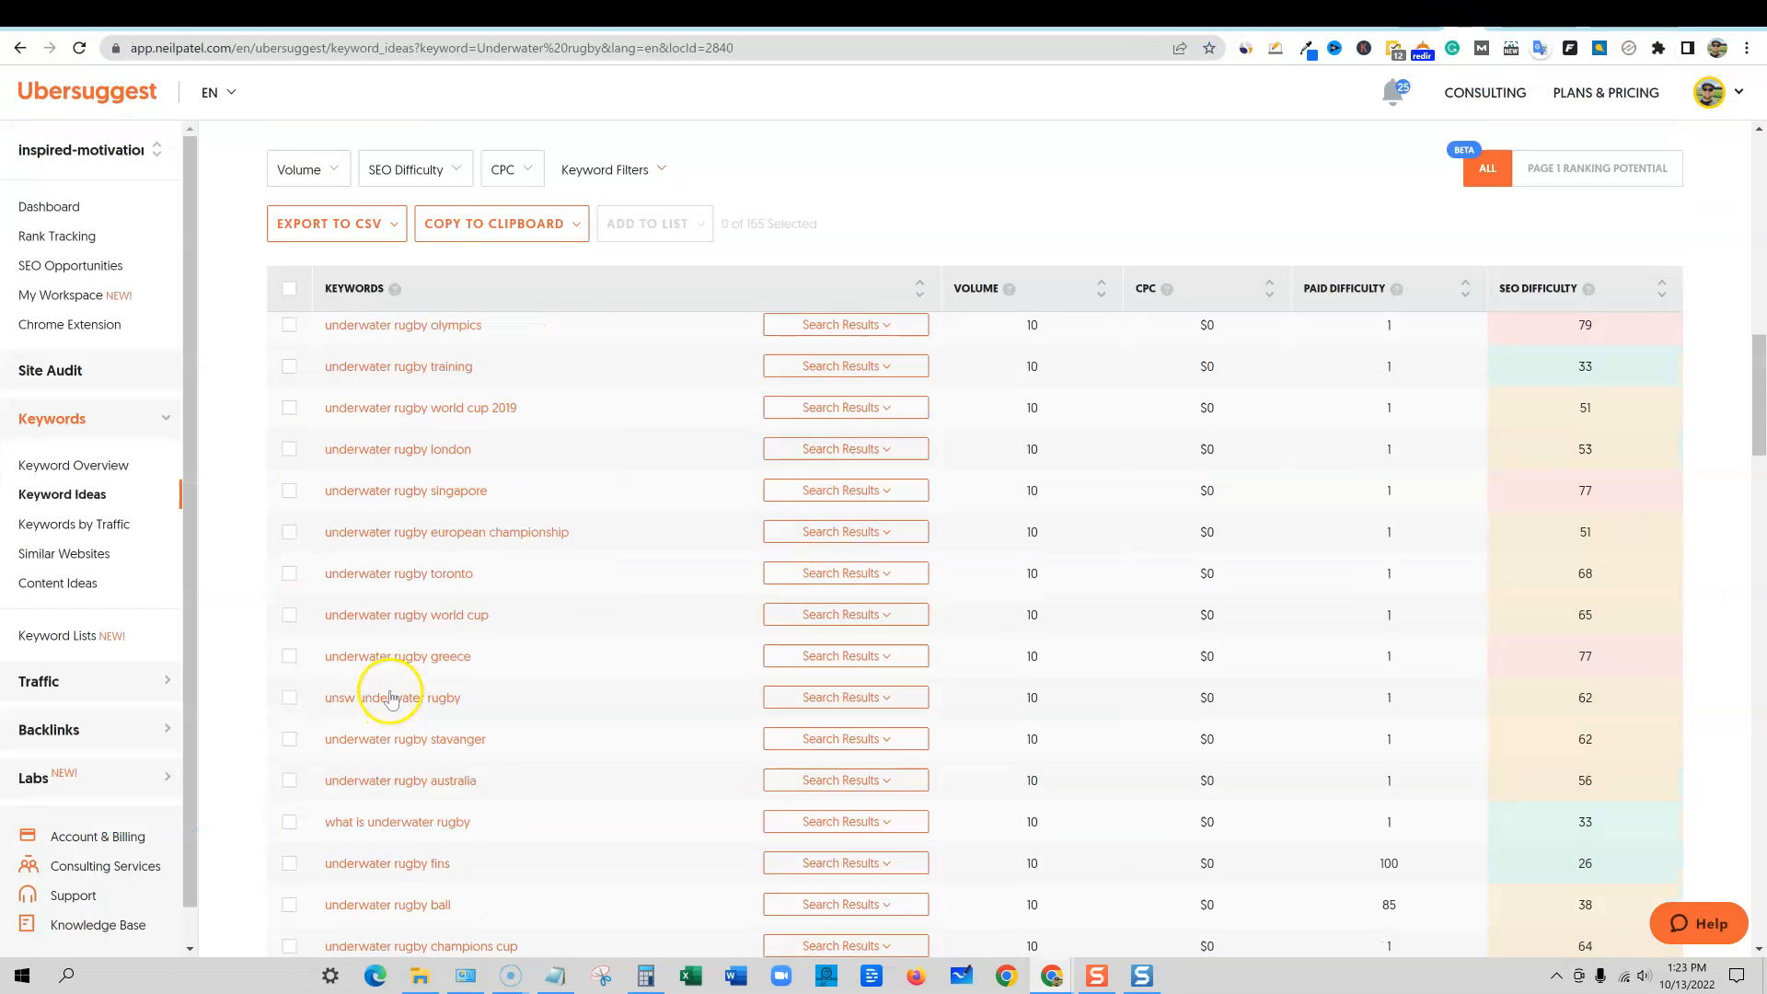
click(289, 660)
click(289, 619)
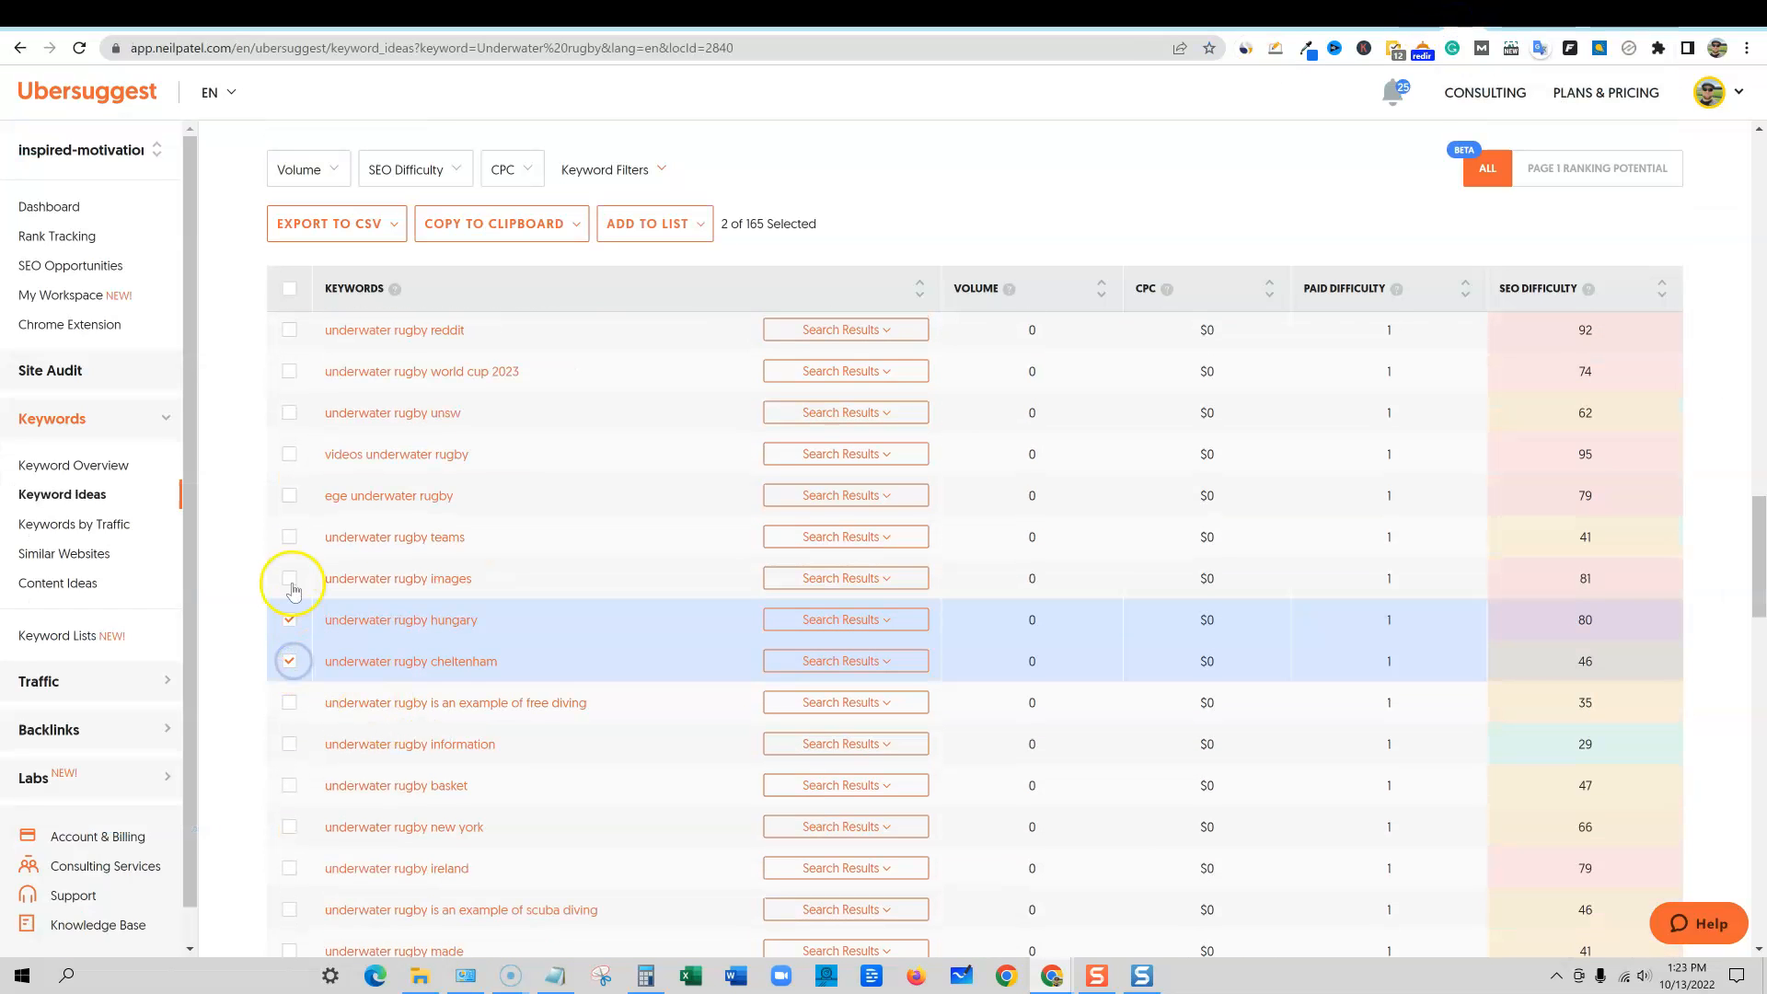
click(289, 578)
click(289, 537)
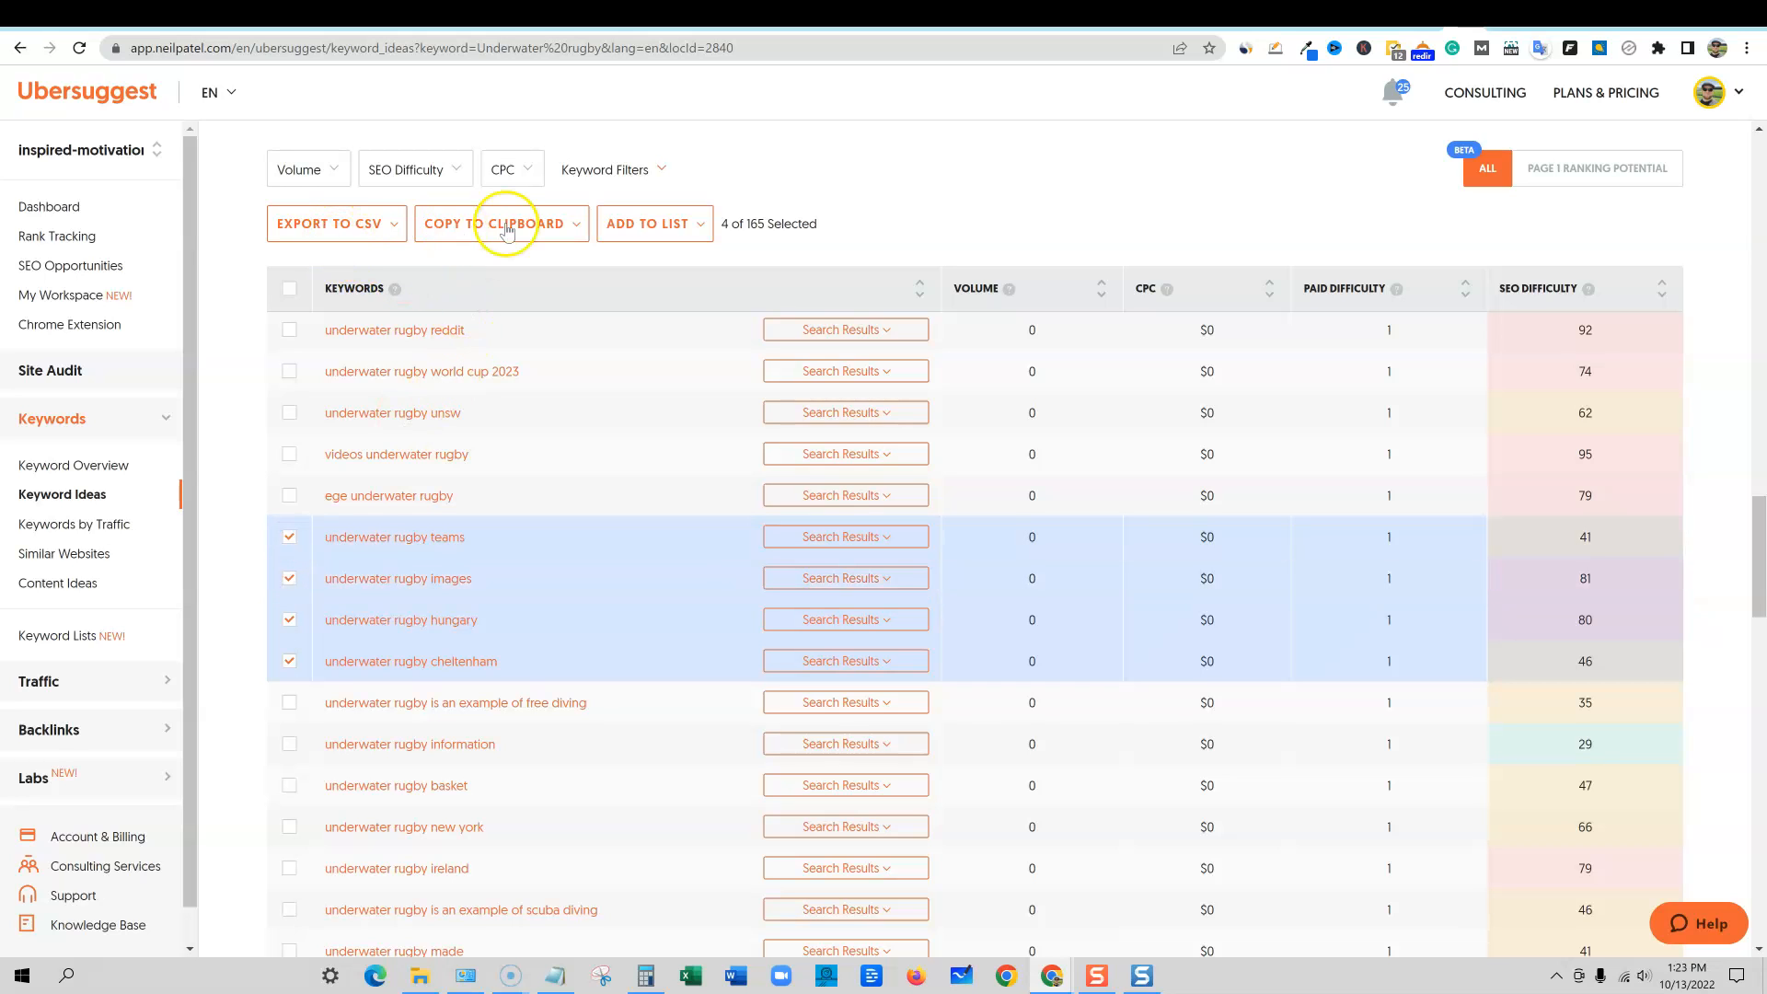
Step: Try to add the four selected underwater rugby keywords to a keyword list
click(686, 233)
click(693, 276)
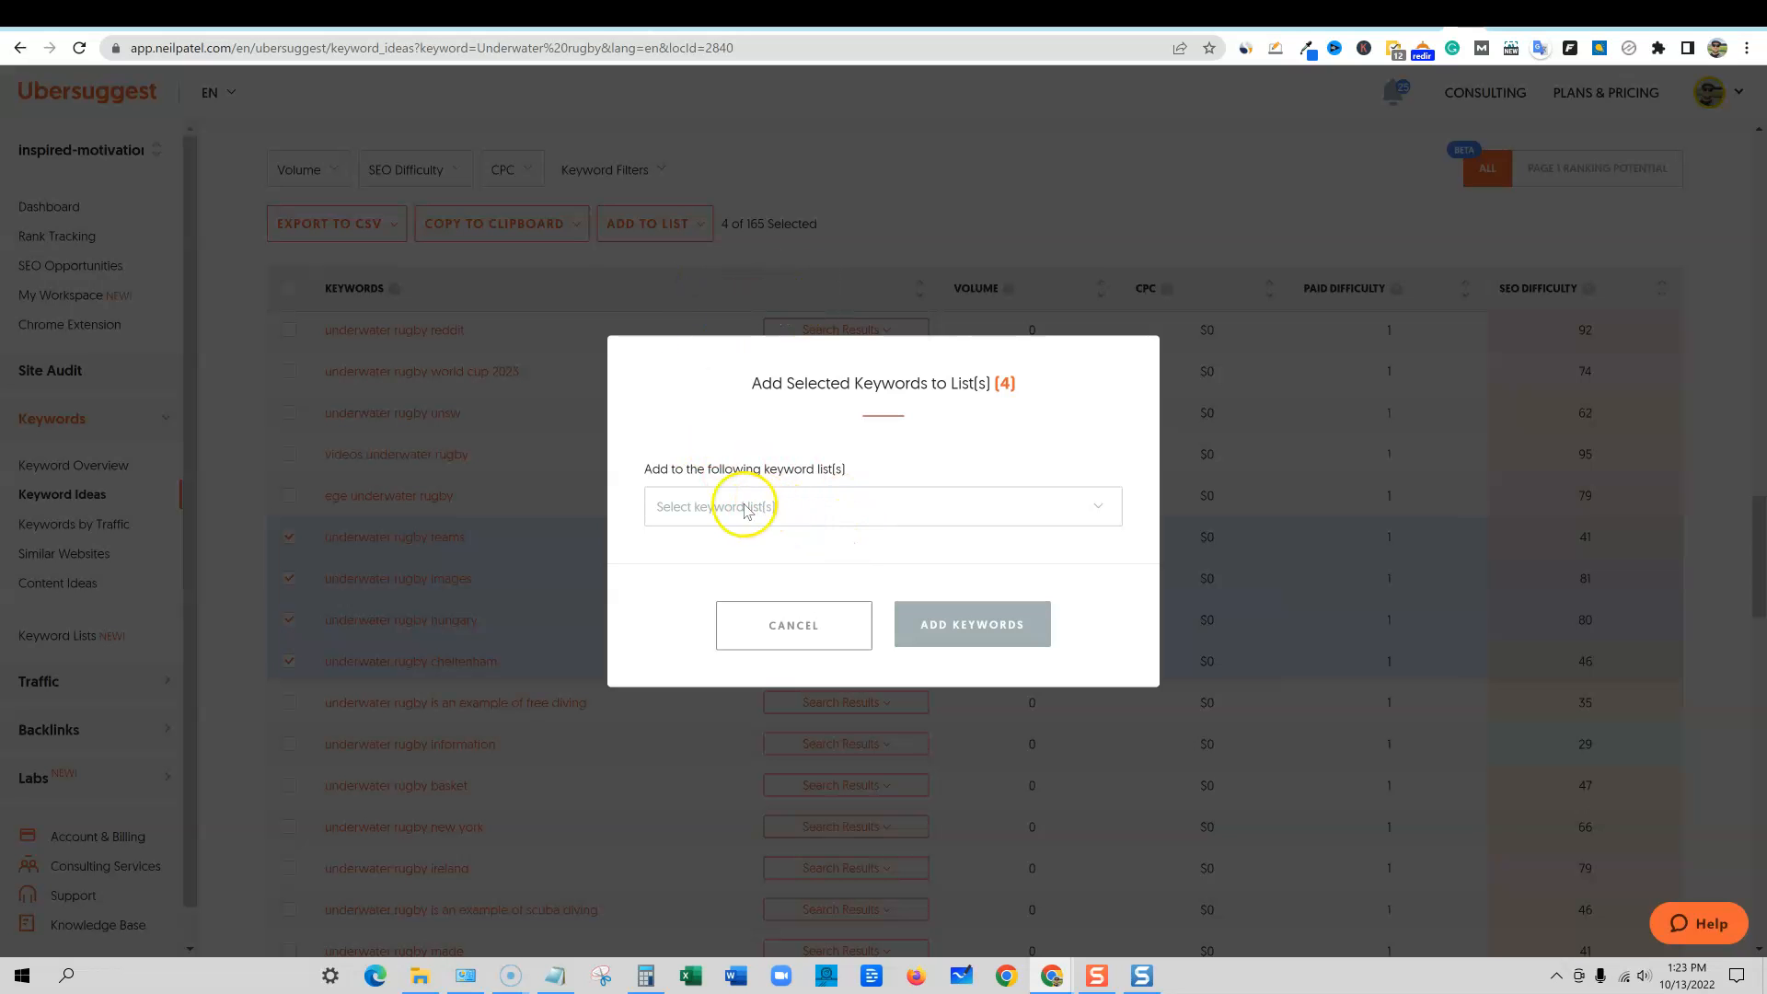
click(743, 509)
click(835, 502)
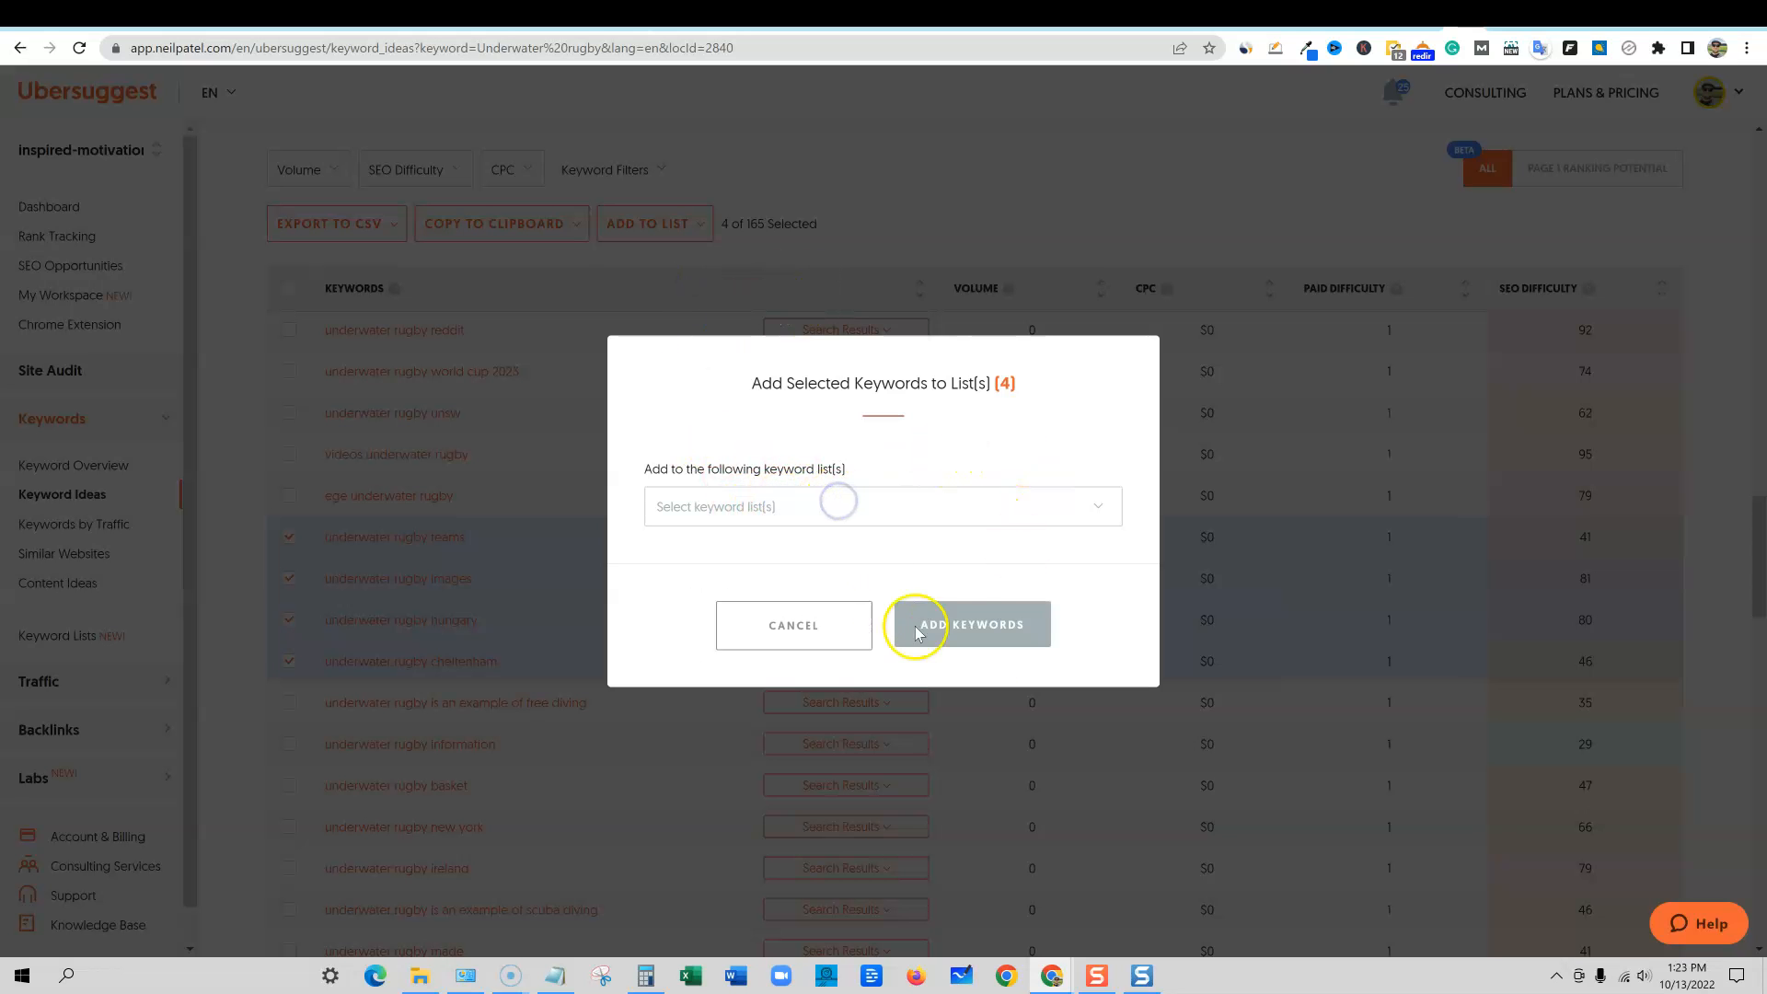
click(815, 613)
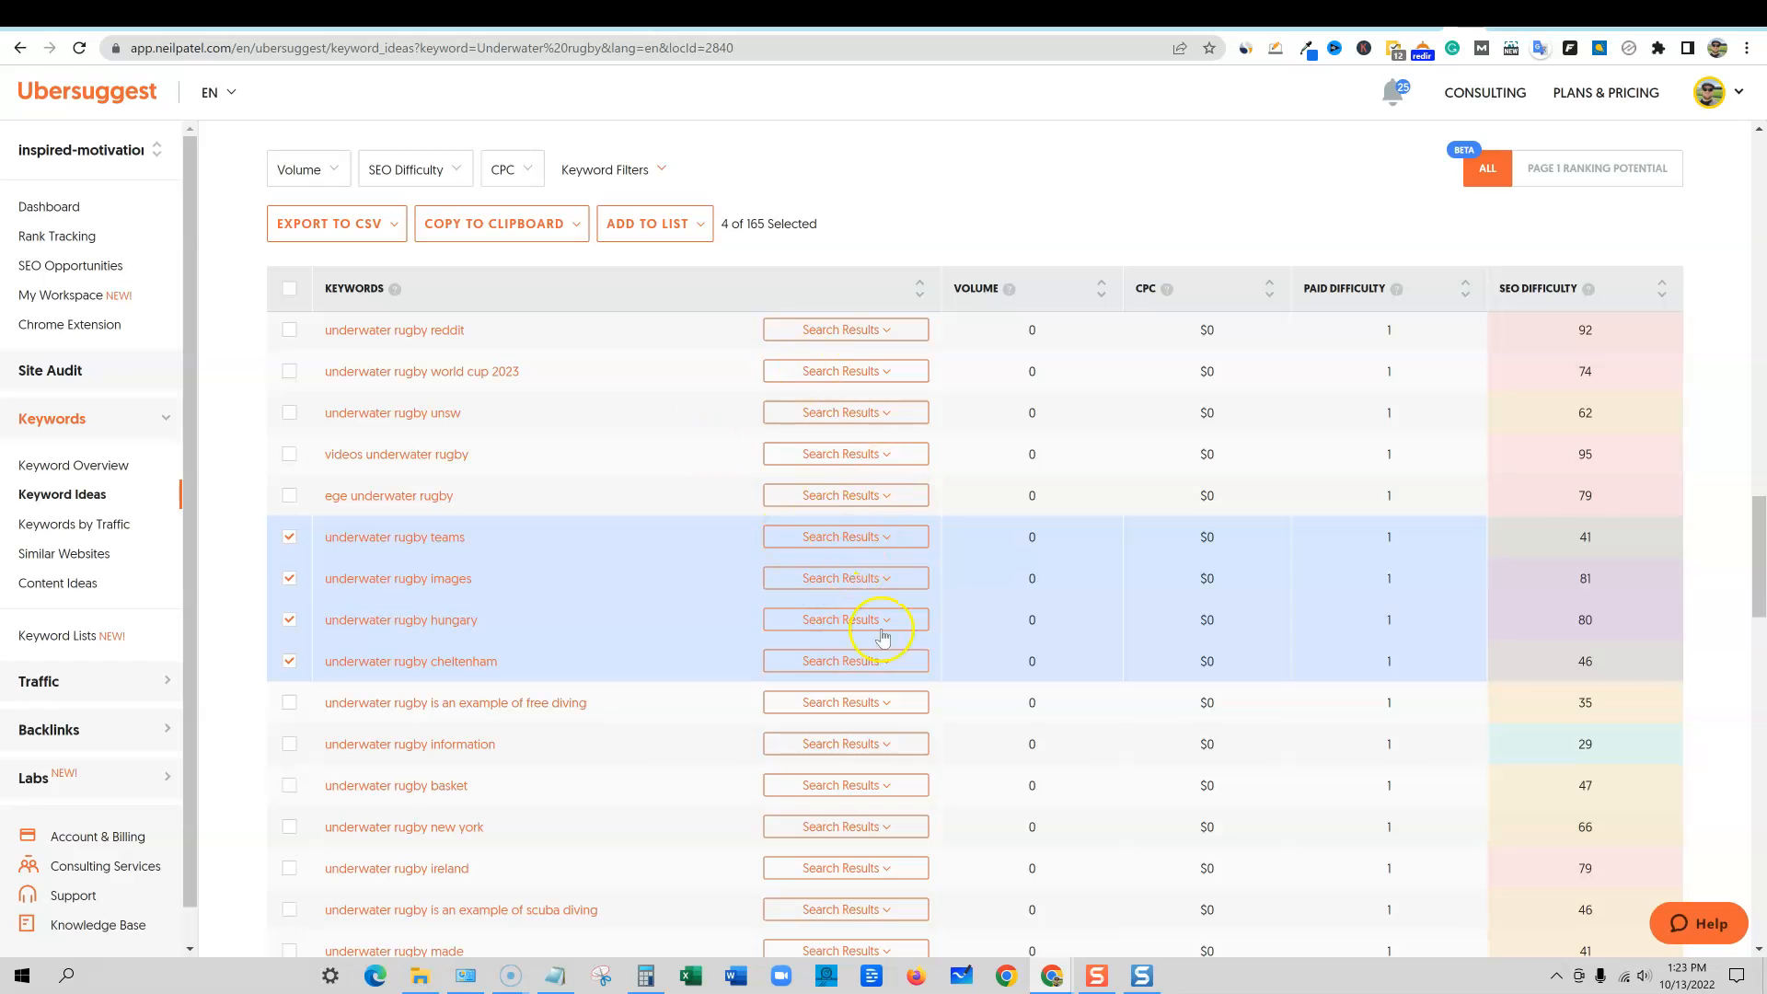
Step: Search the keyword ideas for "camping" and remove "Underwater rugby" from the searched keywords
scroll(899, 647, down, 4)
scroll(861, 670, up, 6)
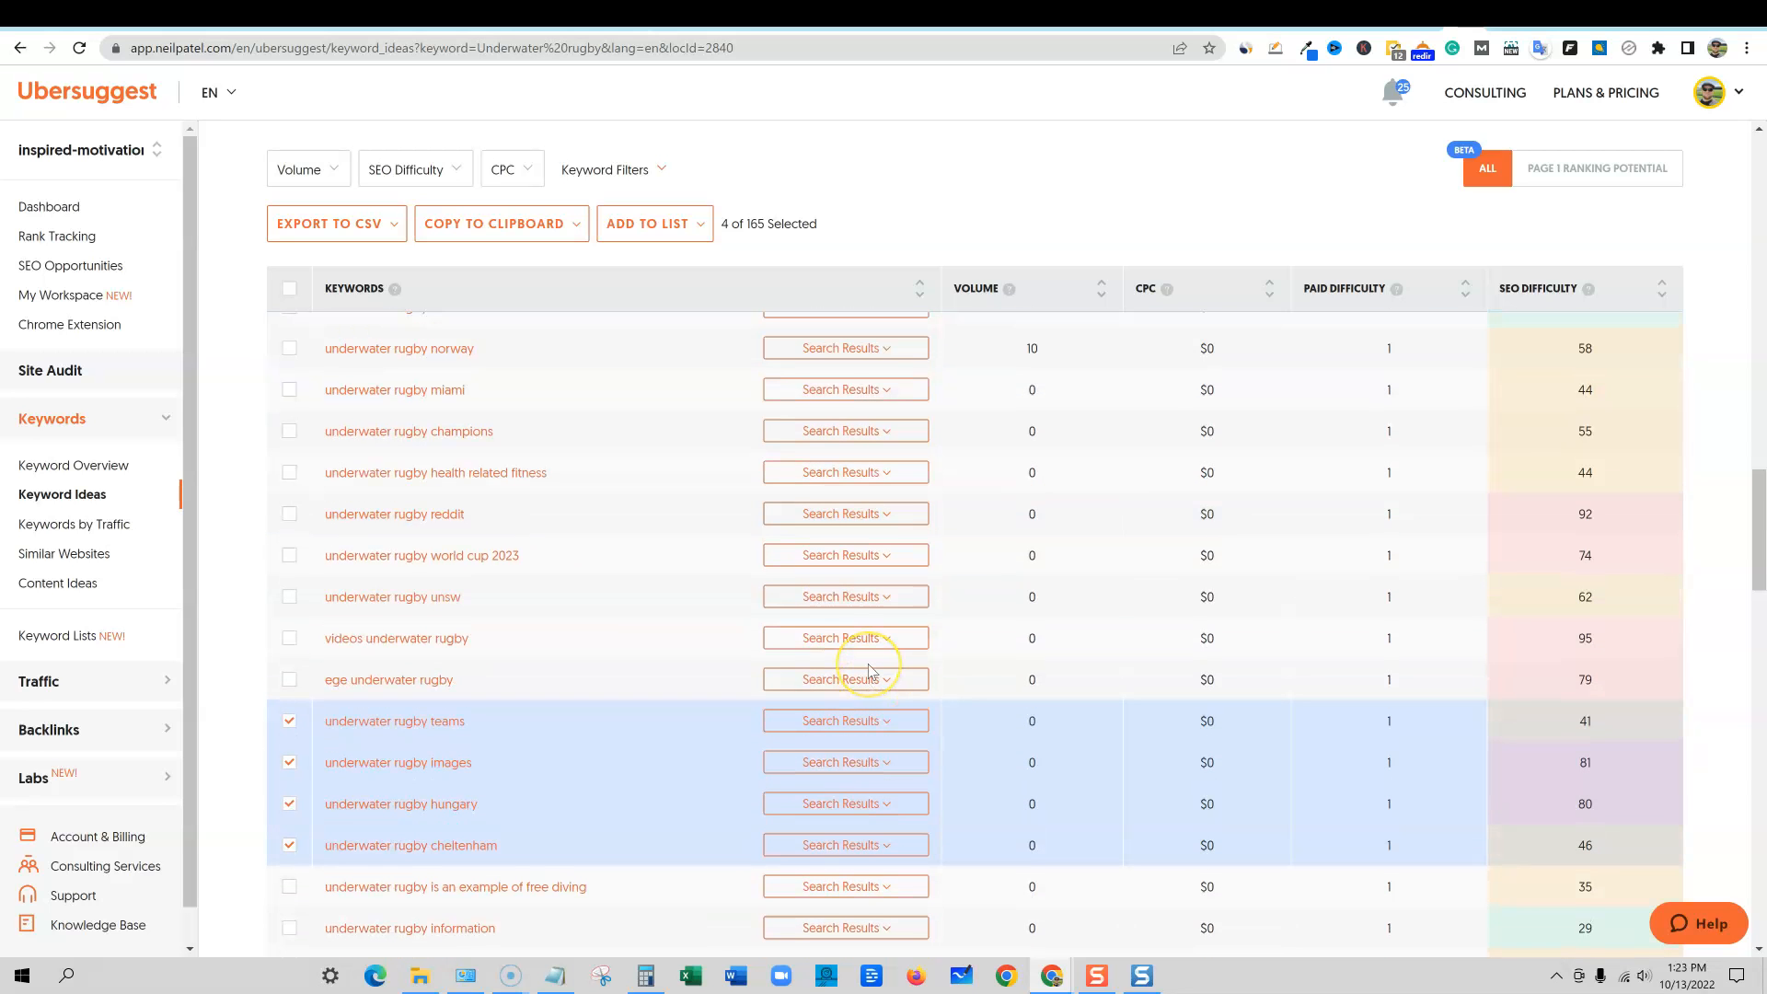
scroll(869, 670, up, 4)
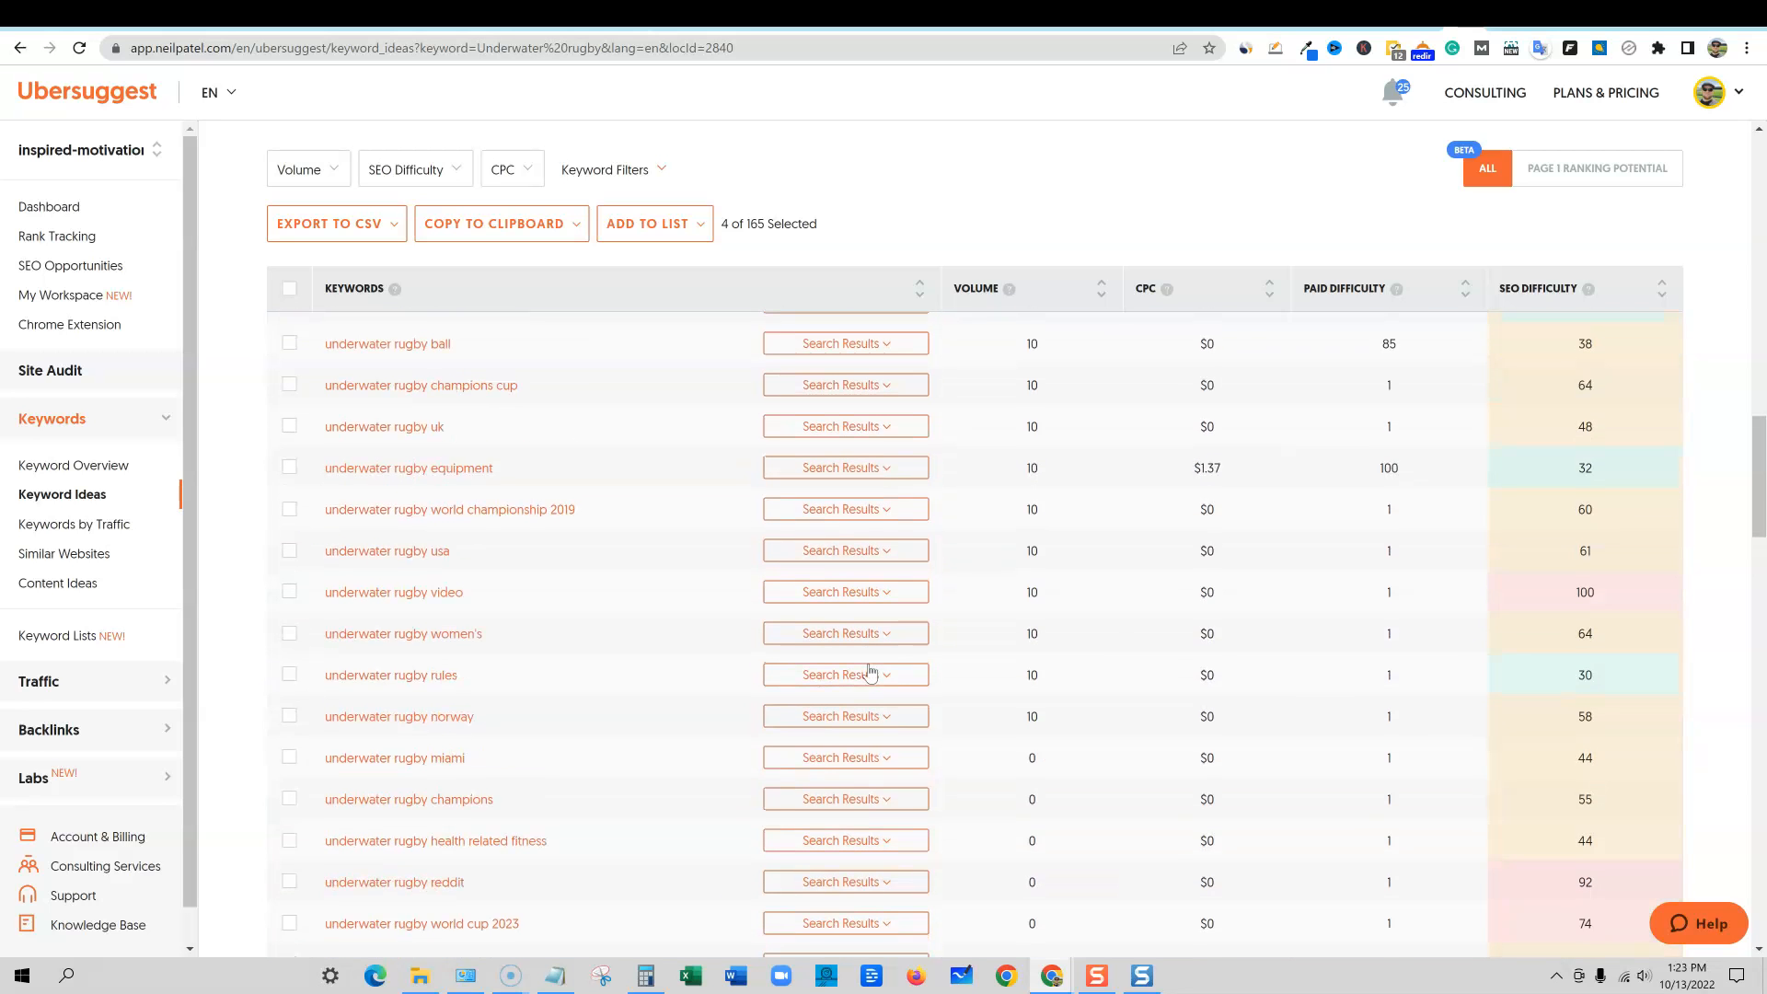
scroll(935, 665, up, 10)
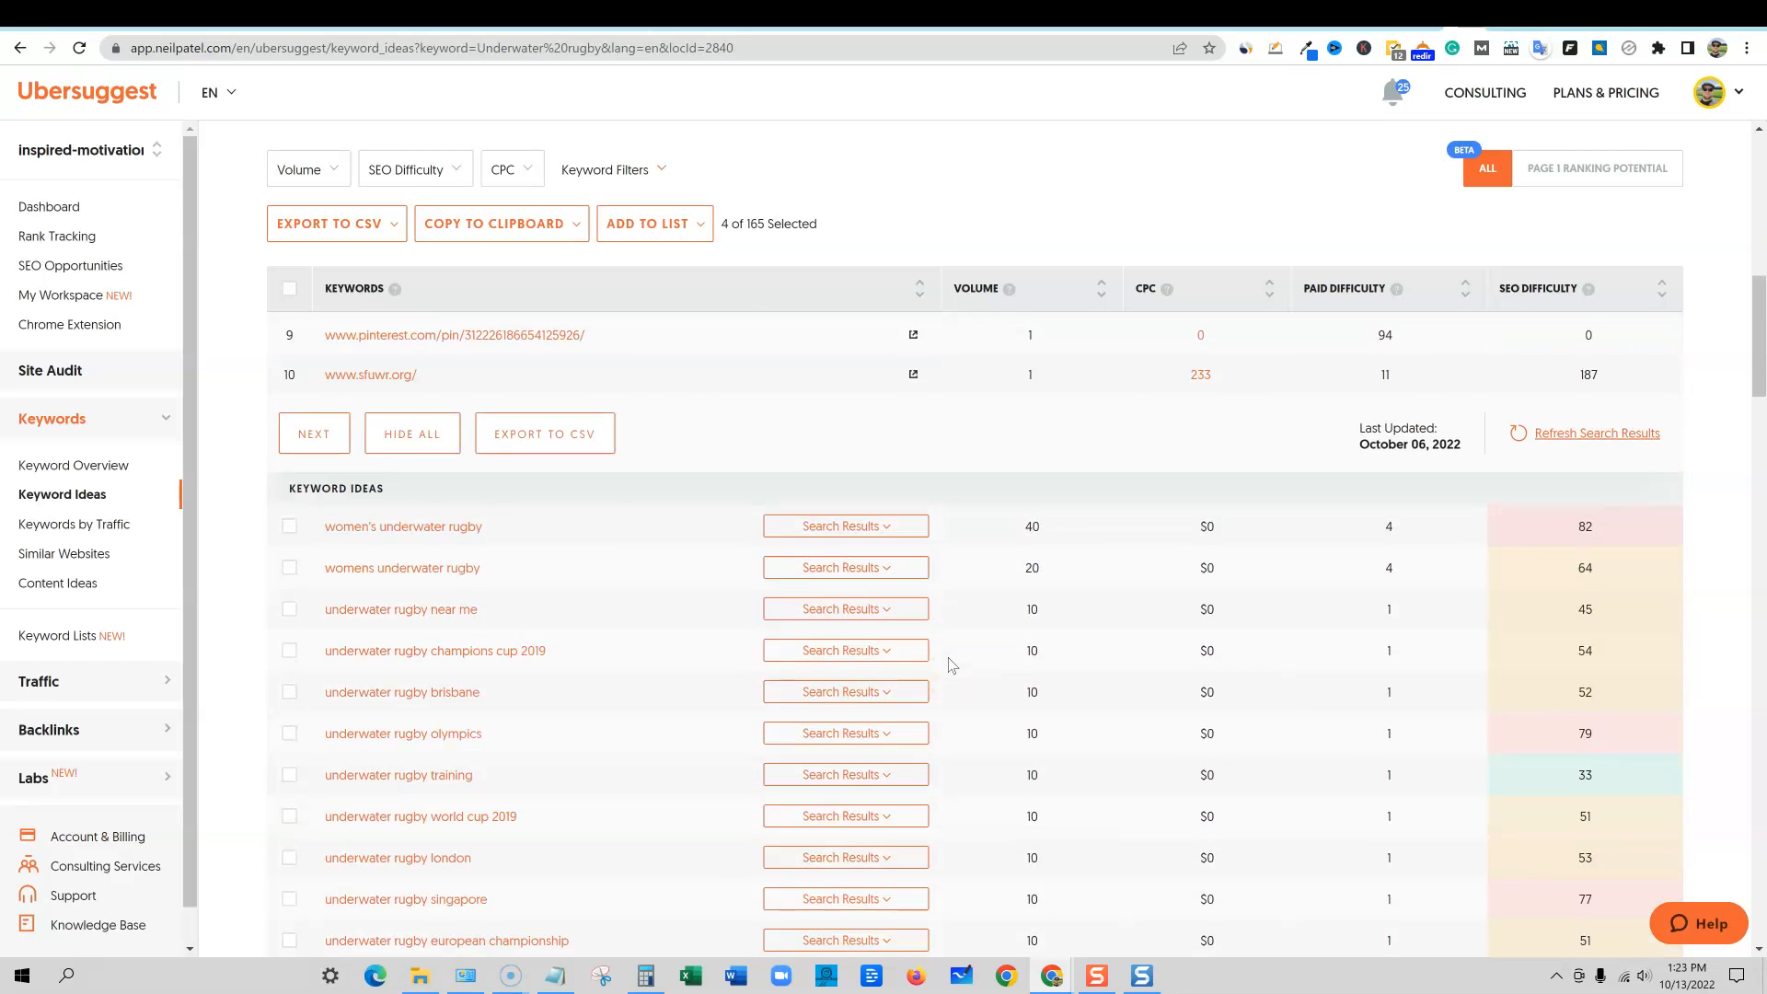
scroll(951, 665, up, 5)
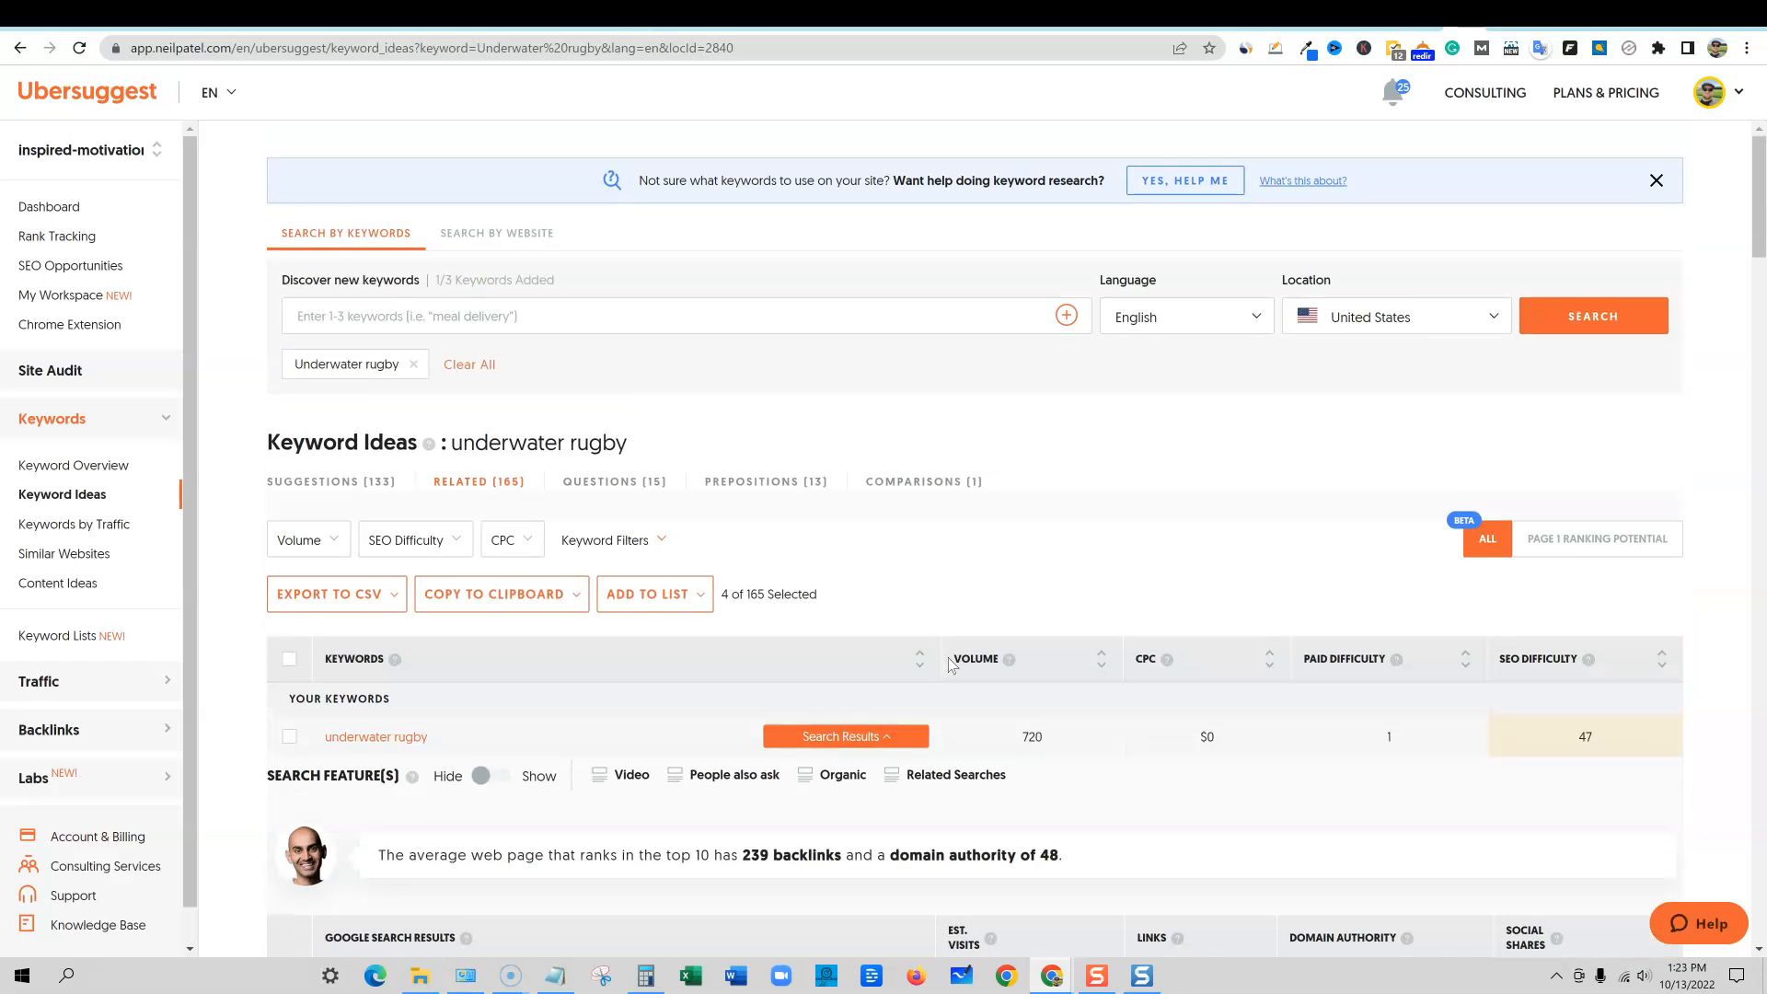
scroll(950, 665, down, 2)
scroll(949, 664, up, 2)
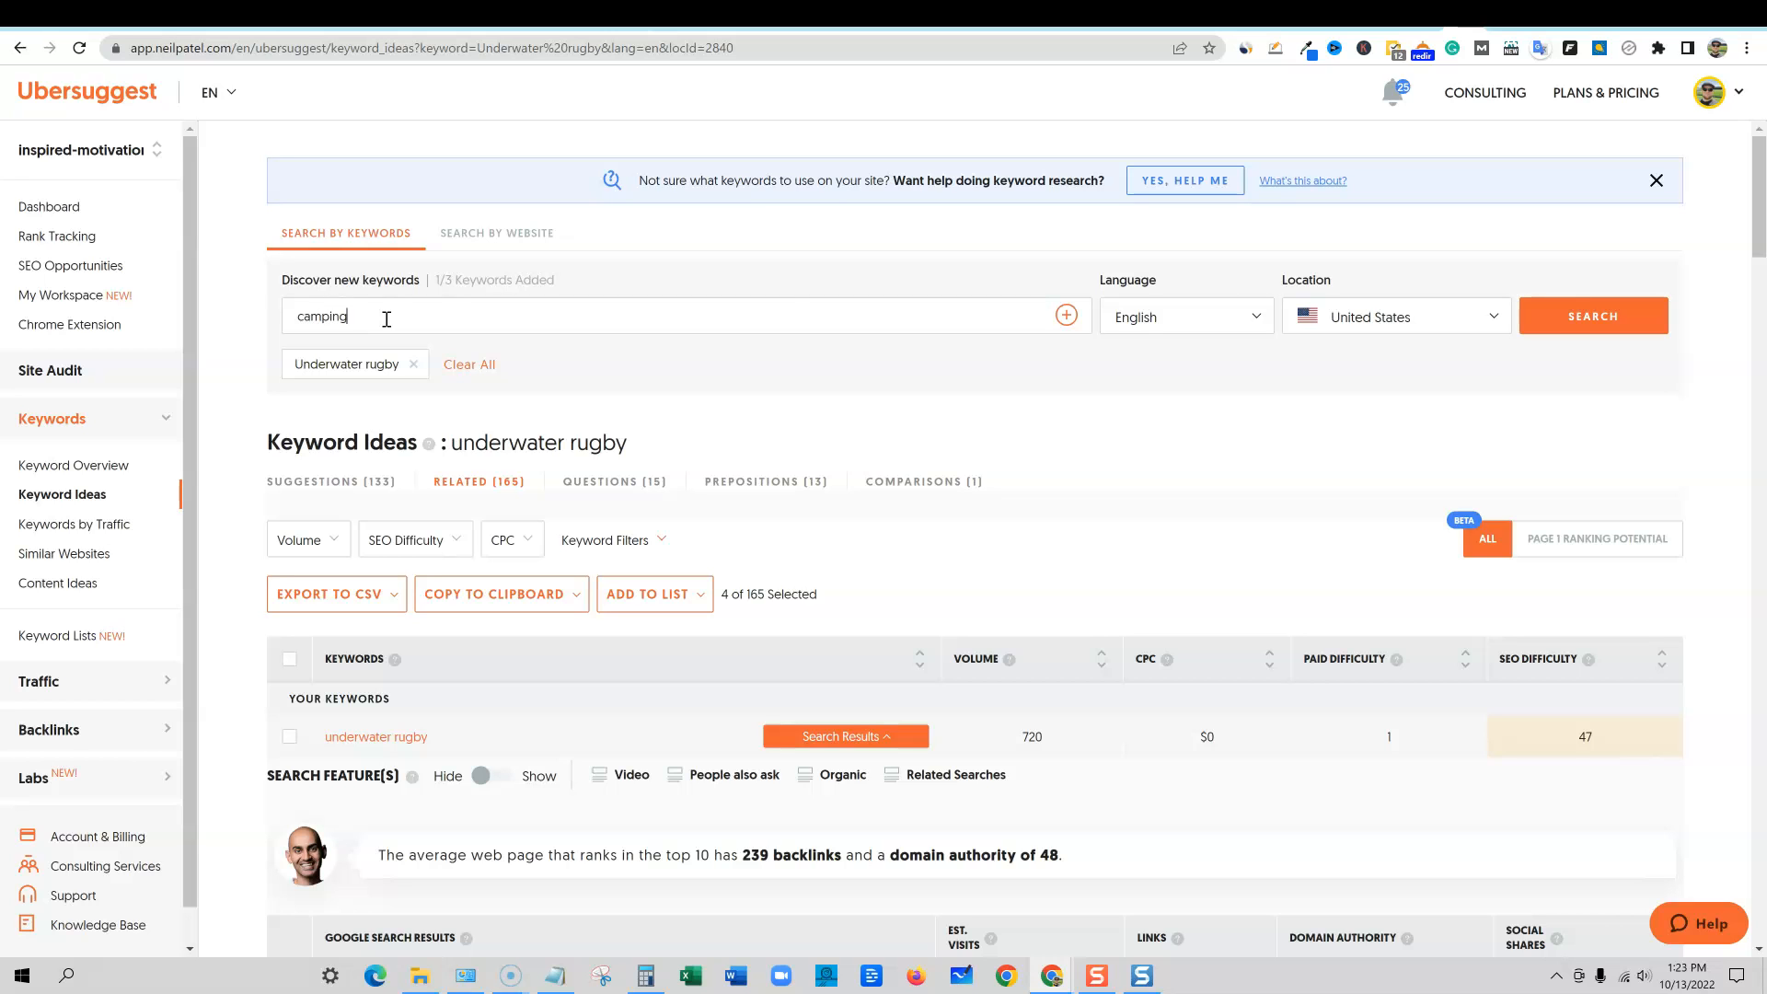
click(1572, 317)
click(414, 364)
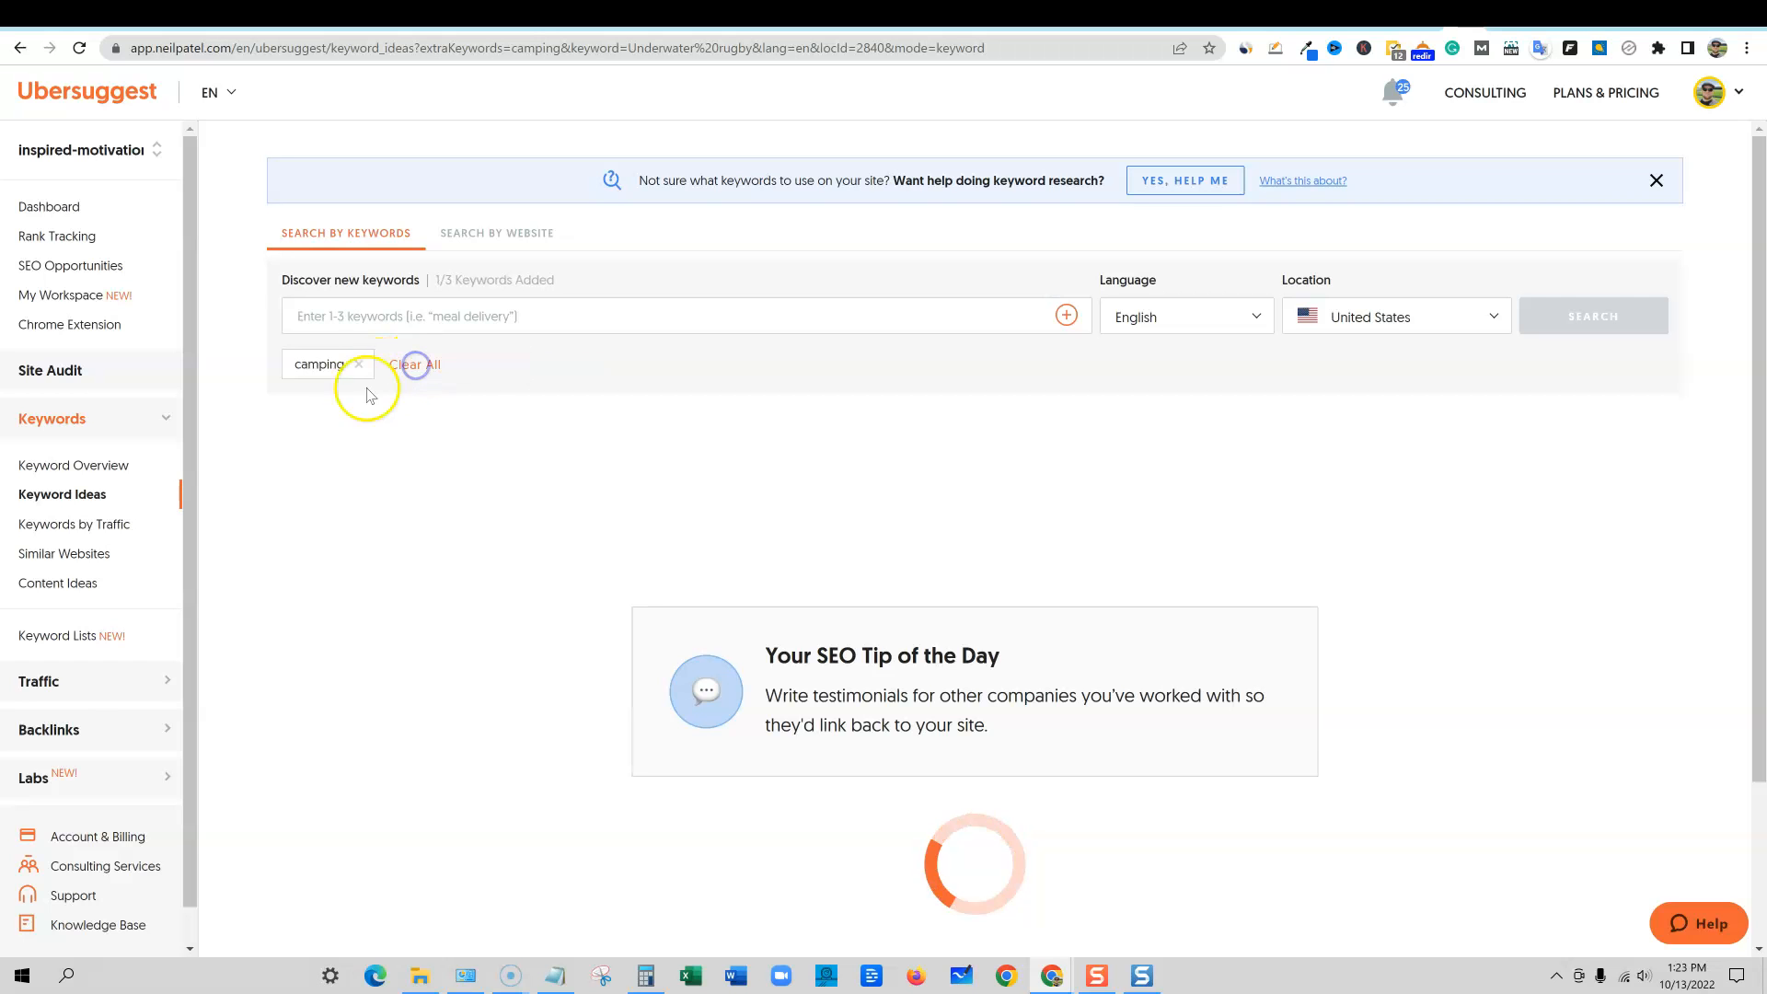
Step: Switch to Keysearch, start a fresh keyword research page and search for "camping"
click(1429, 16)
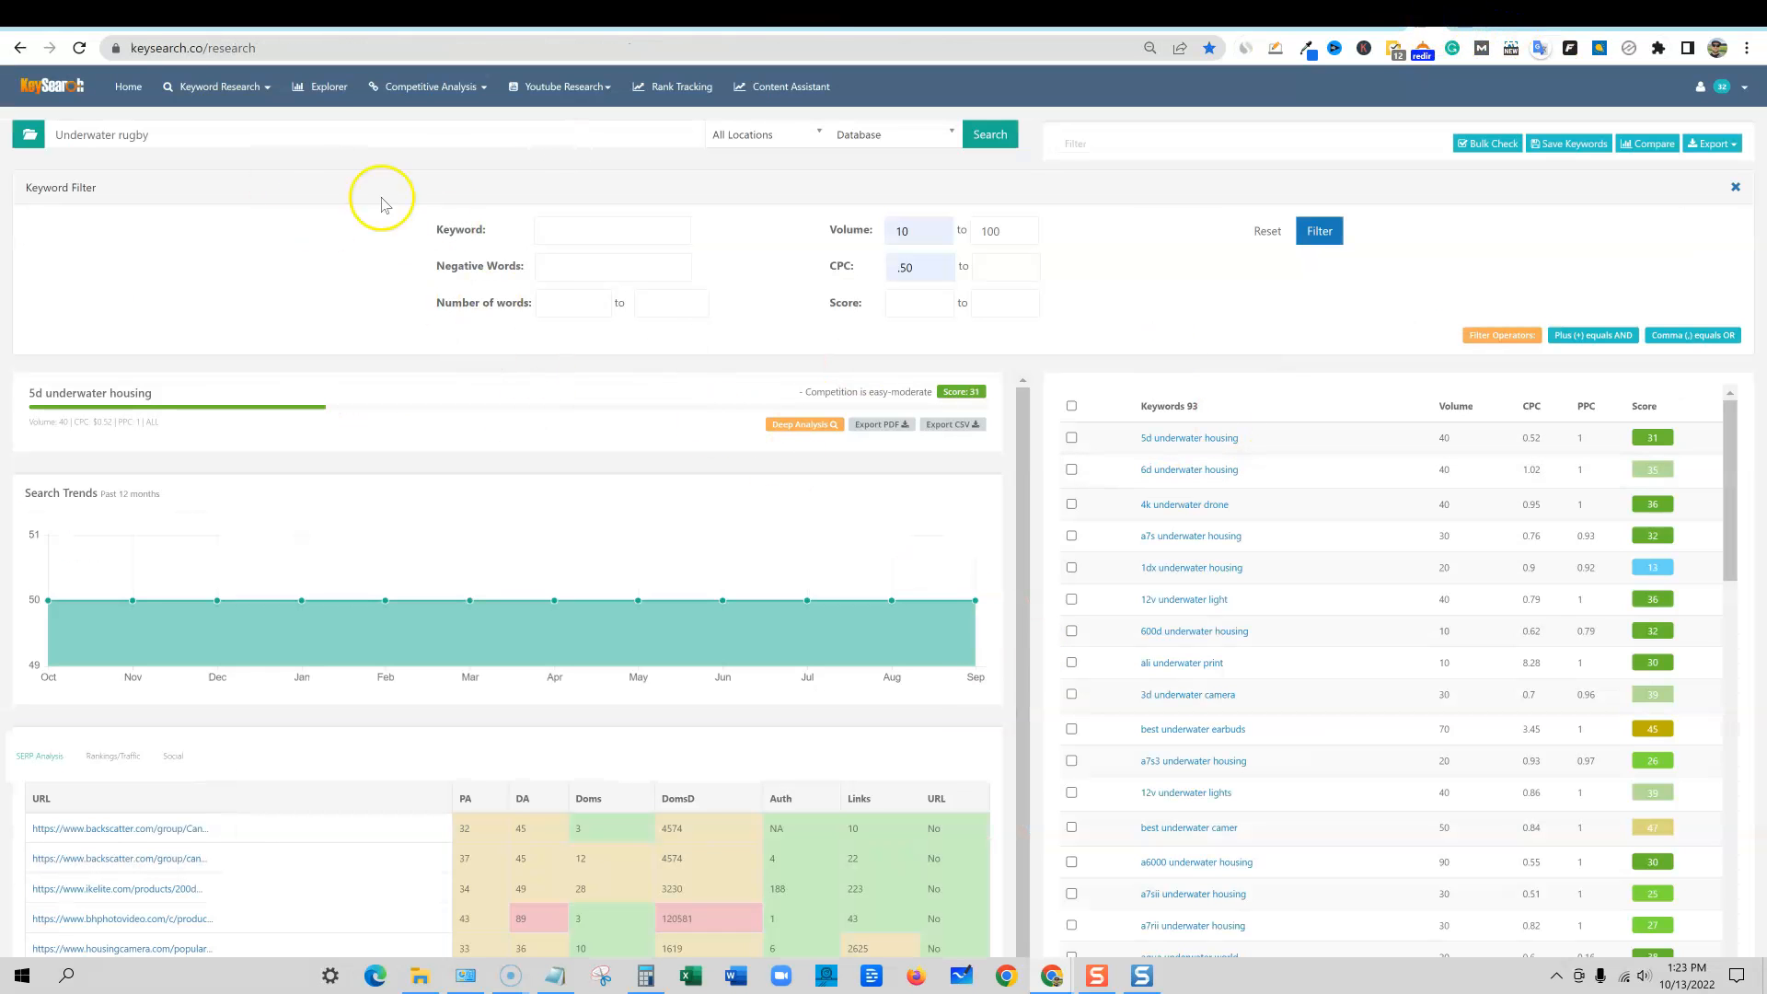
click(265, 92)
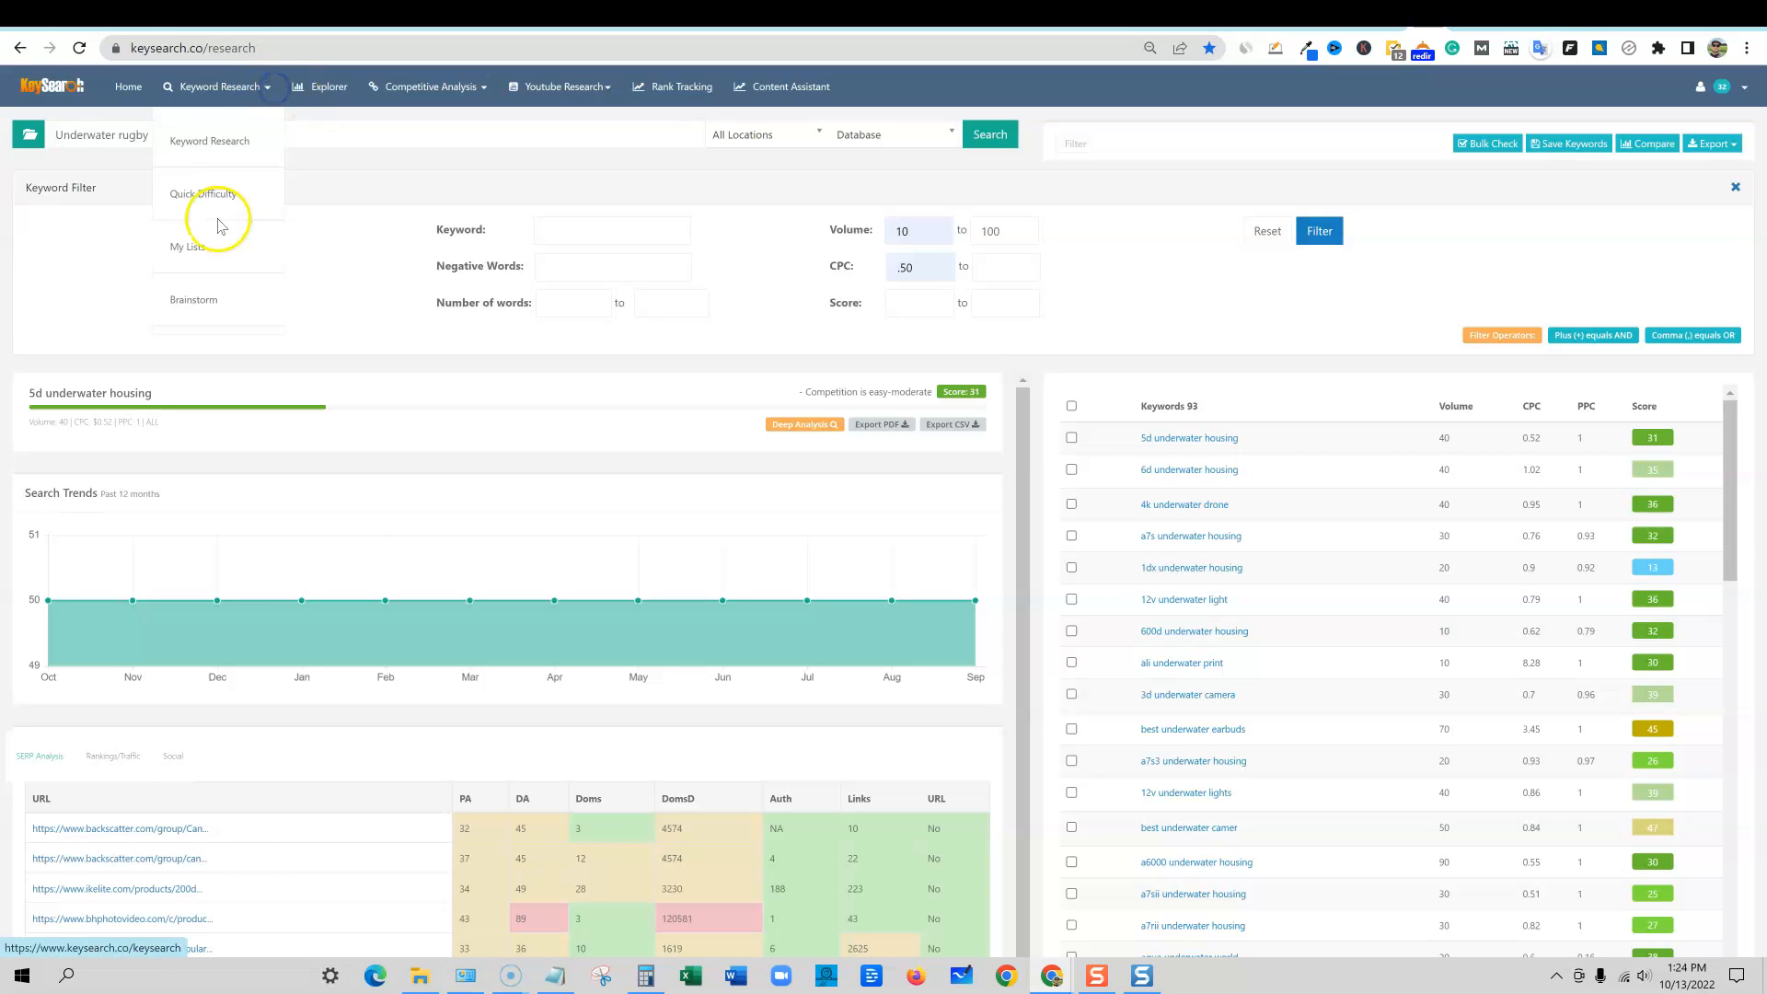
click(237, 156)
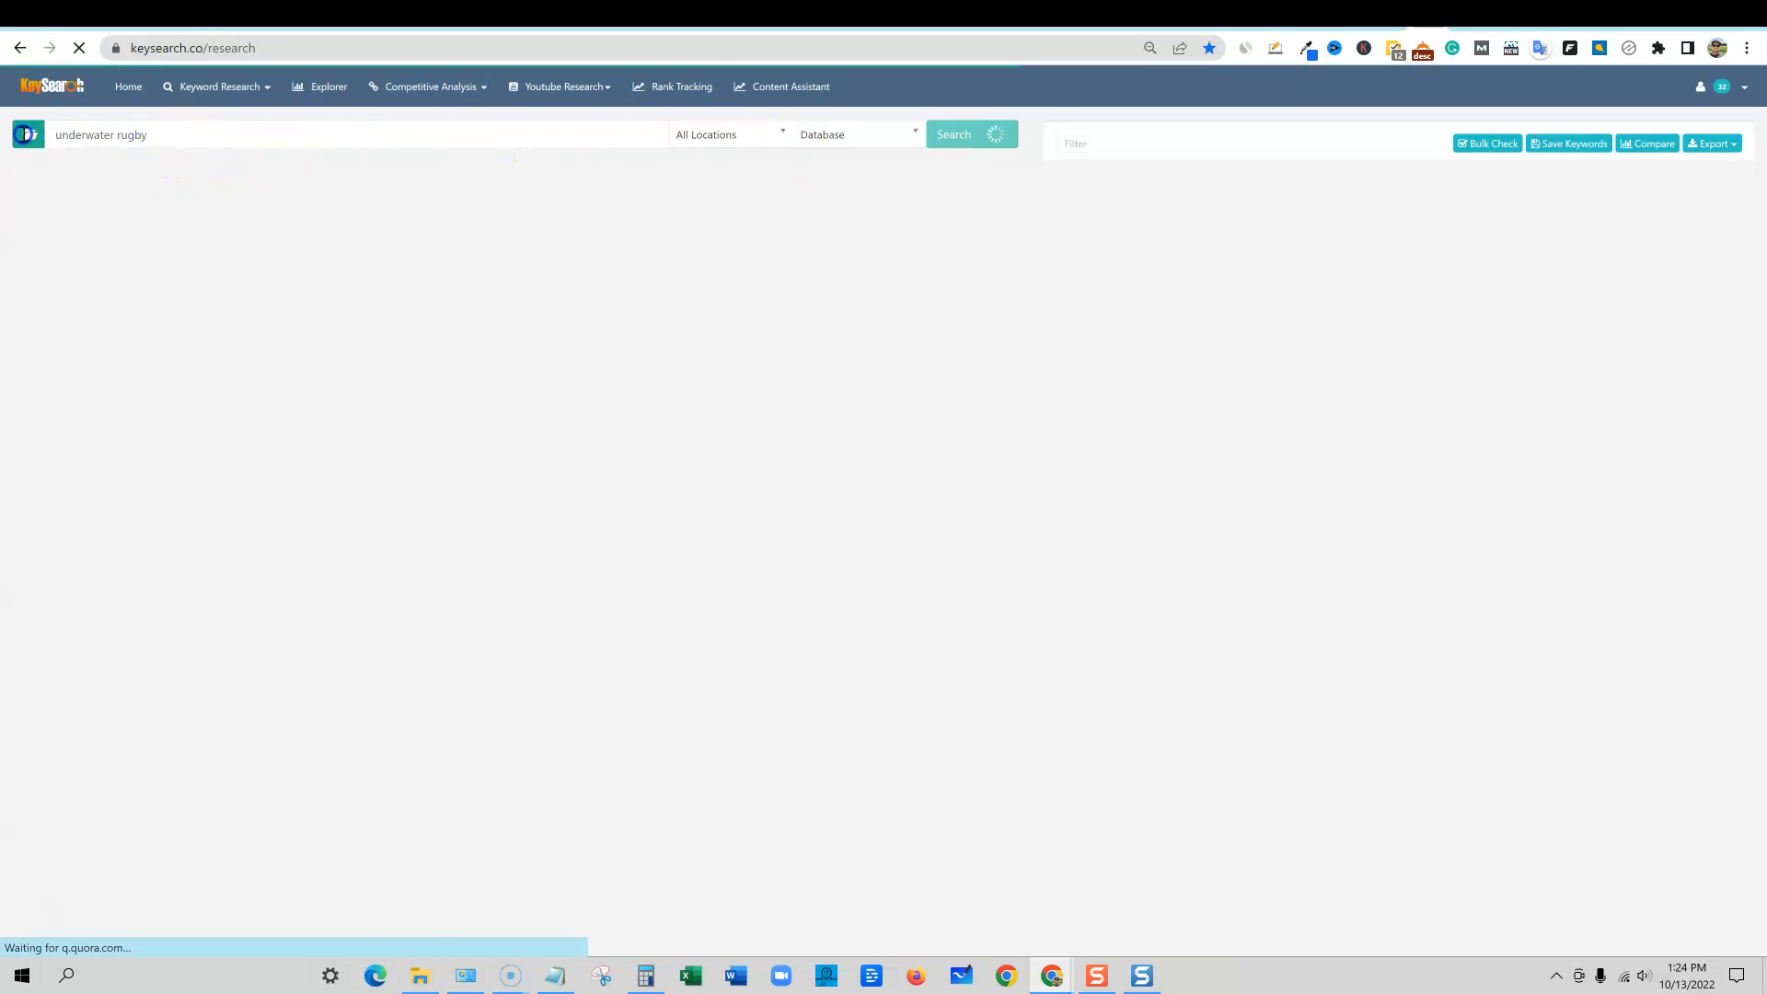
triple_click(55, 135)
text(a)
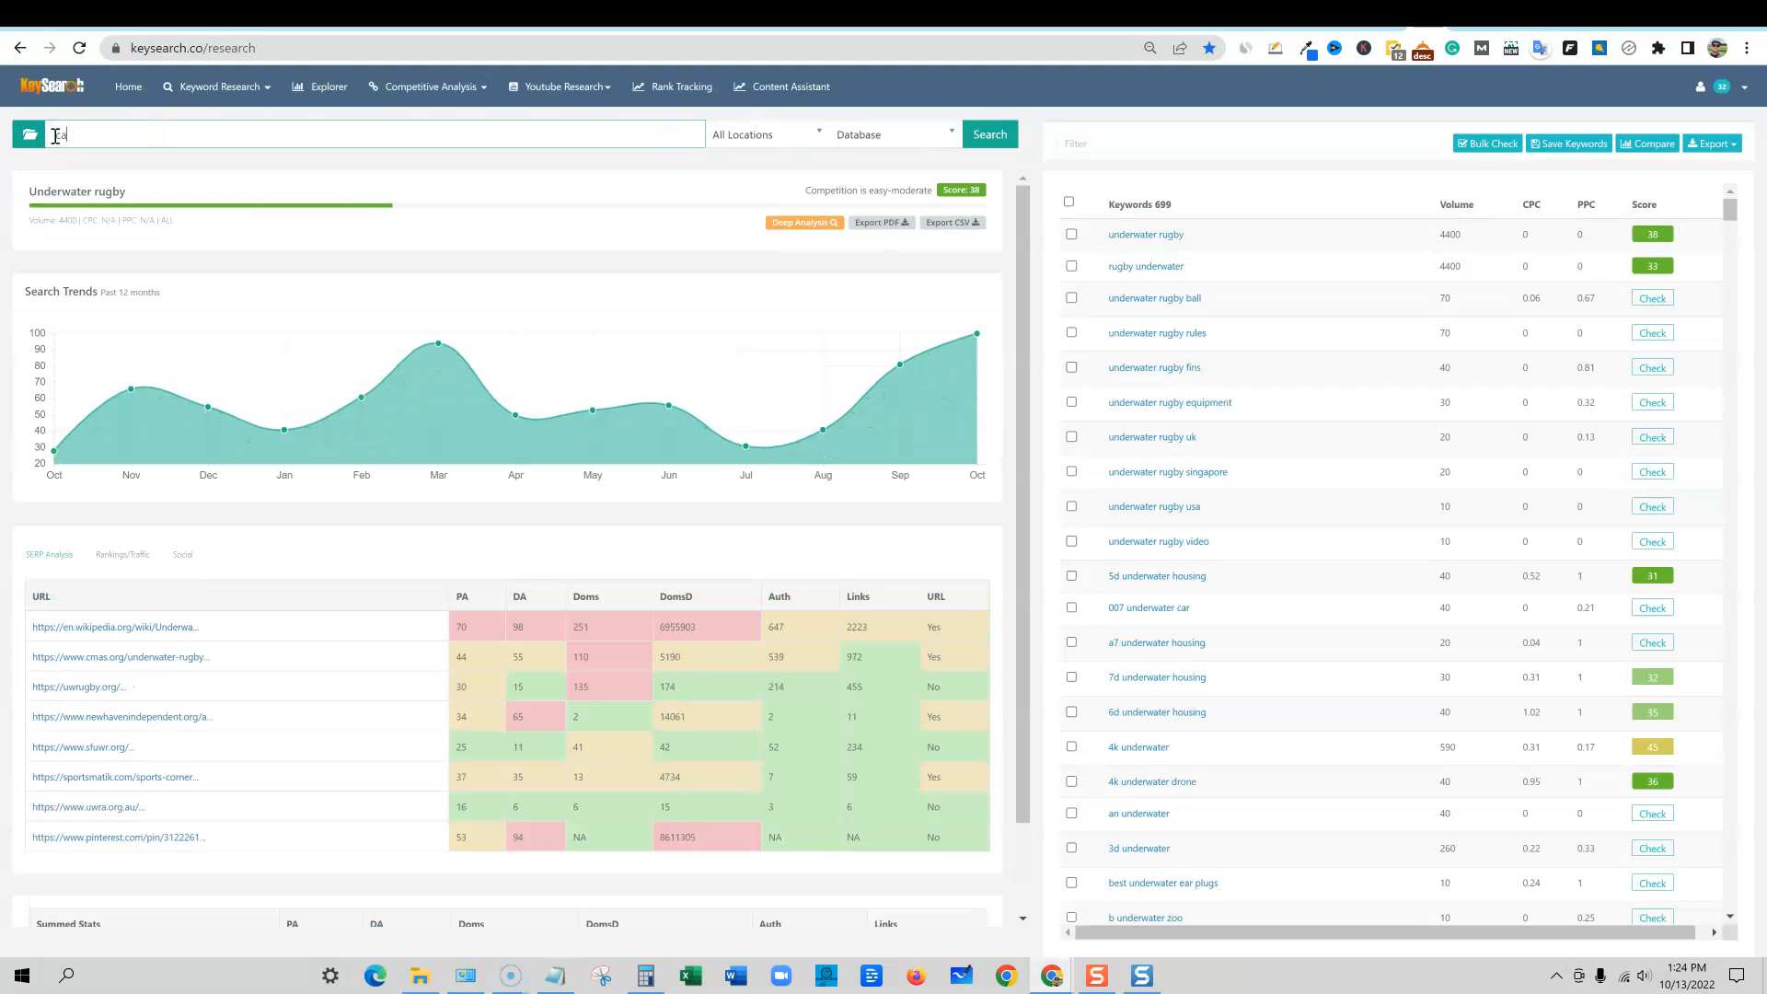
text(amping)
click(998, 137)
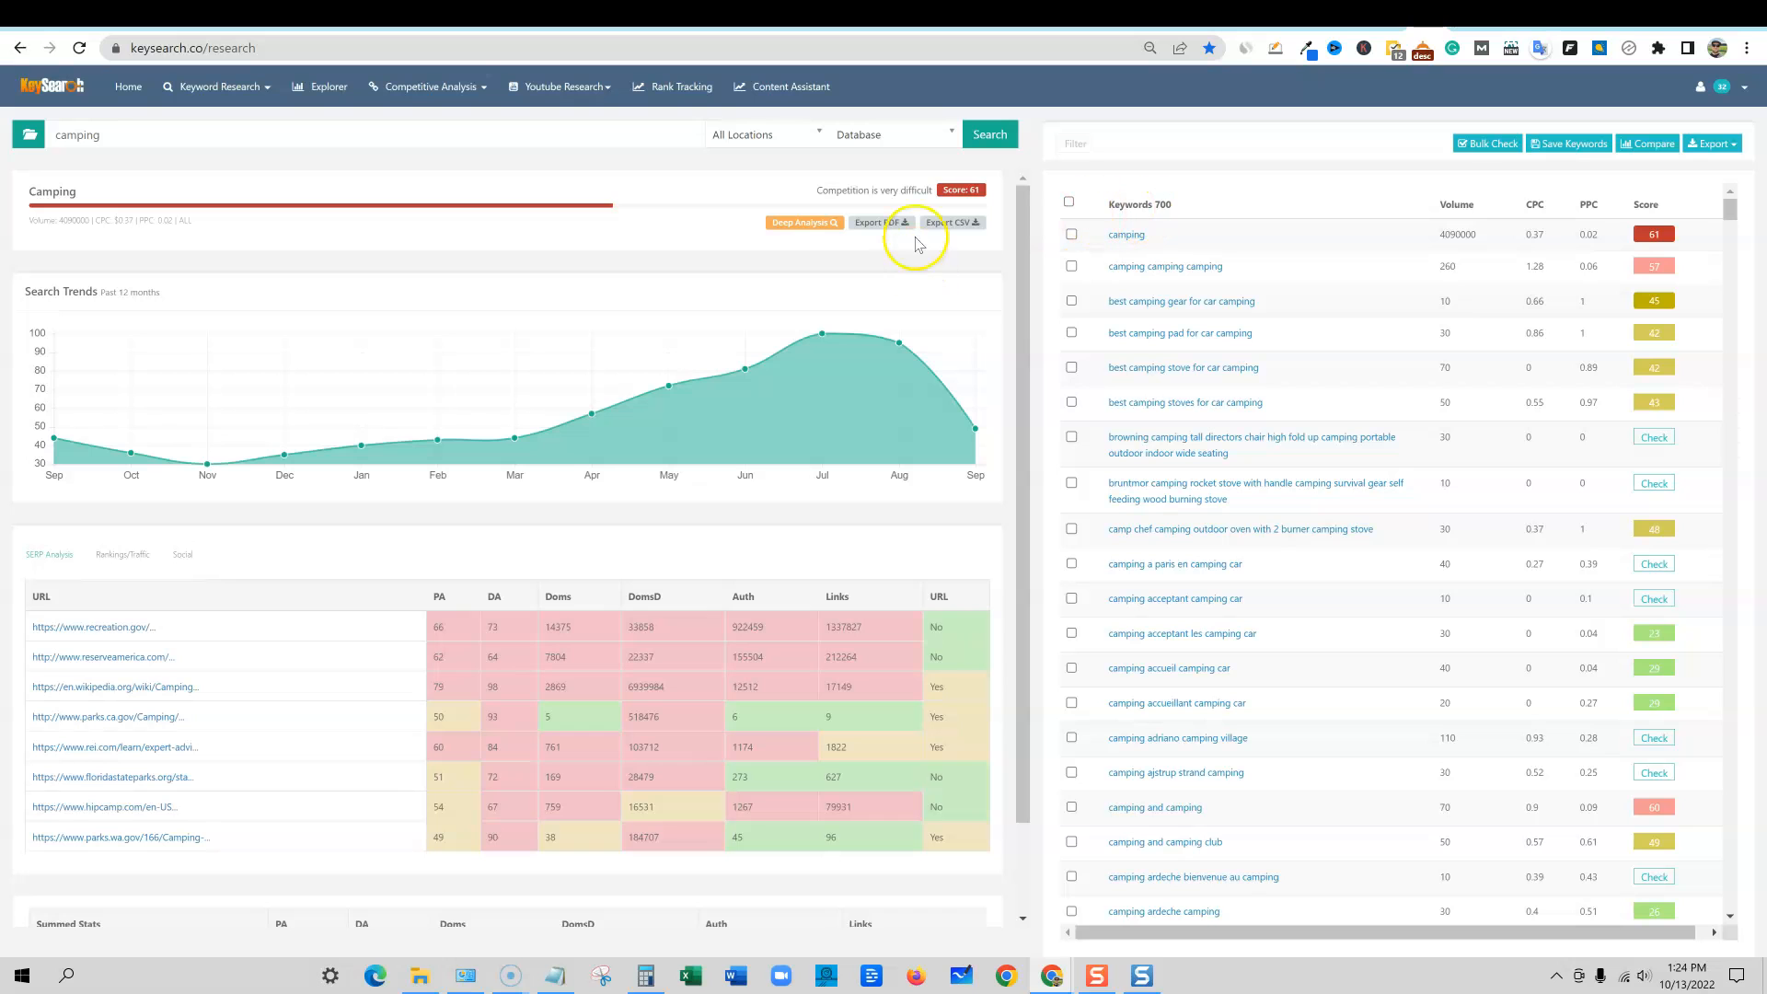
Step: Switch to Ubersuggest and look over the keyword ideas and search results loaded for the "camping" search
click(1463, 20)
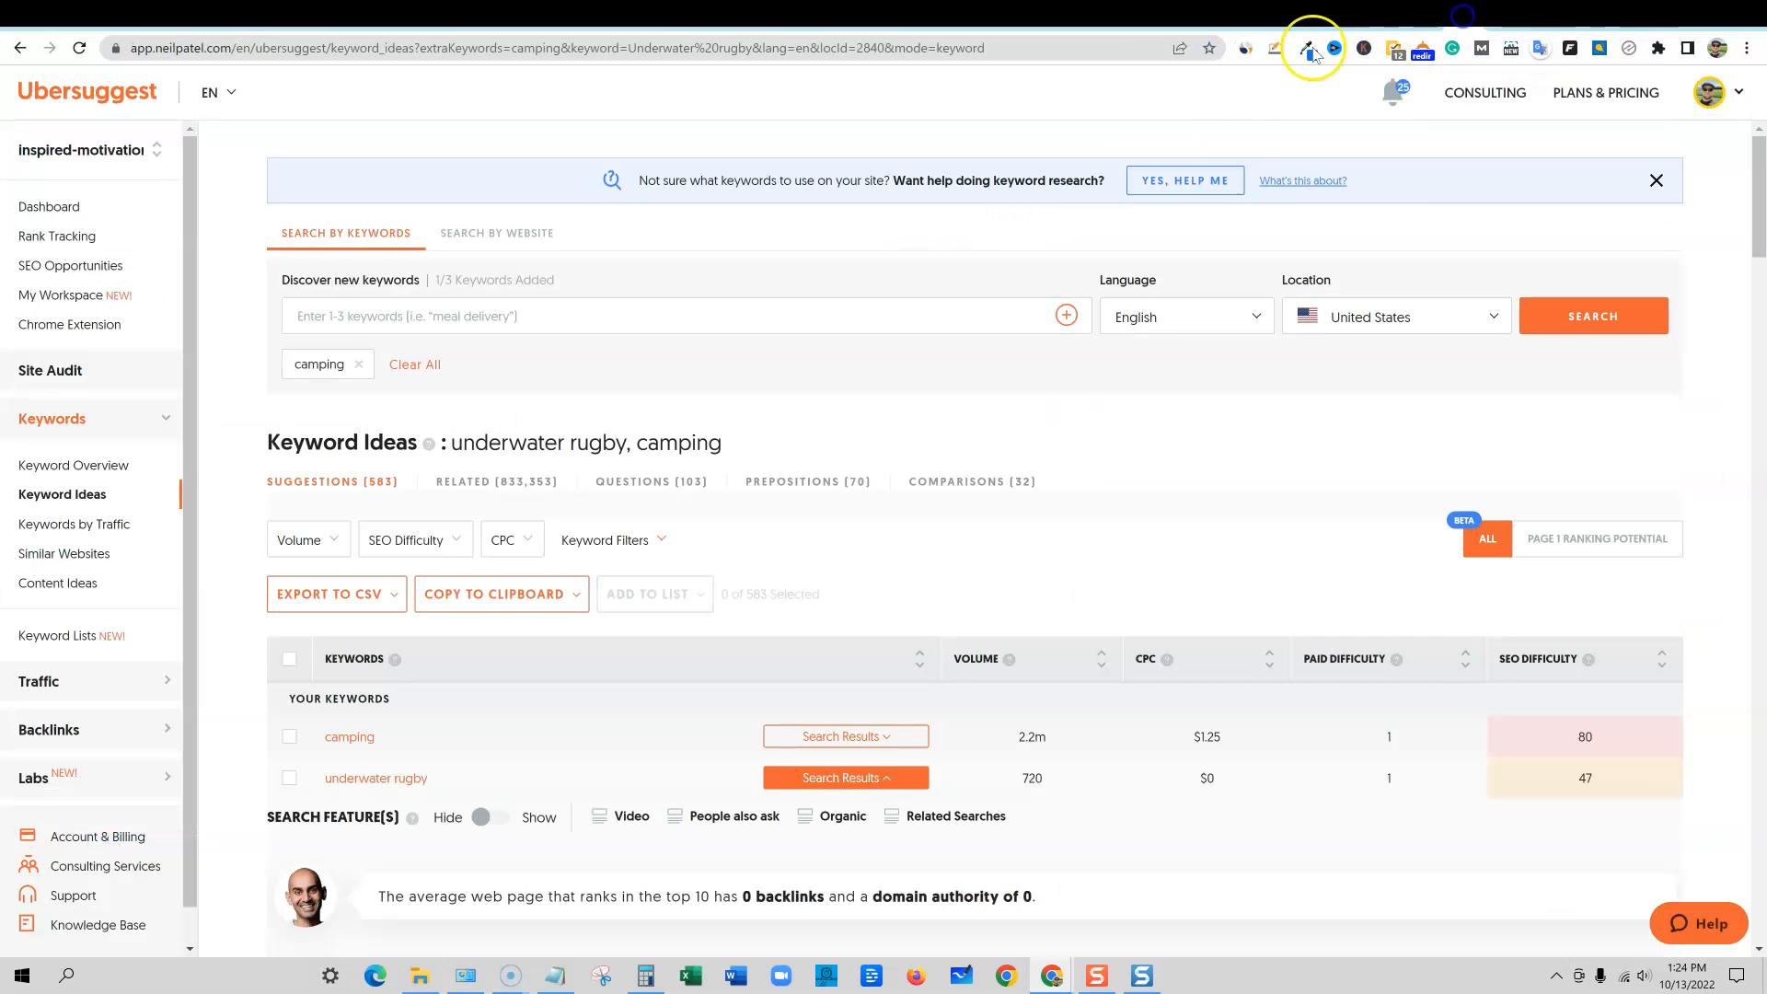
scroll(692, 648, down, 1)
scroll(692, 648, down, 5)
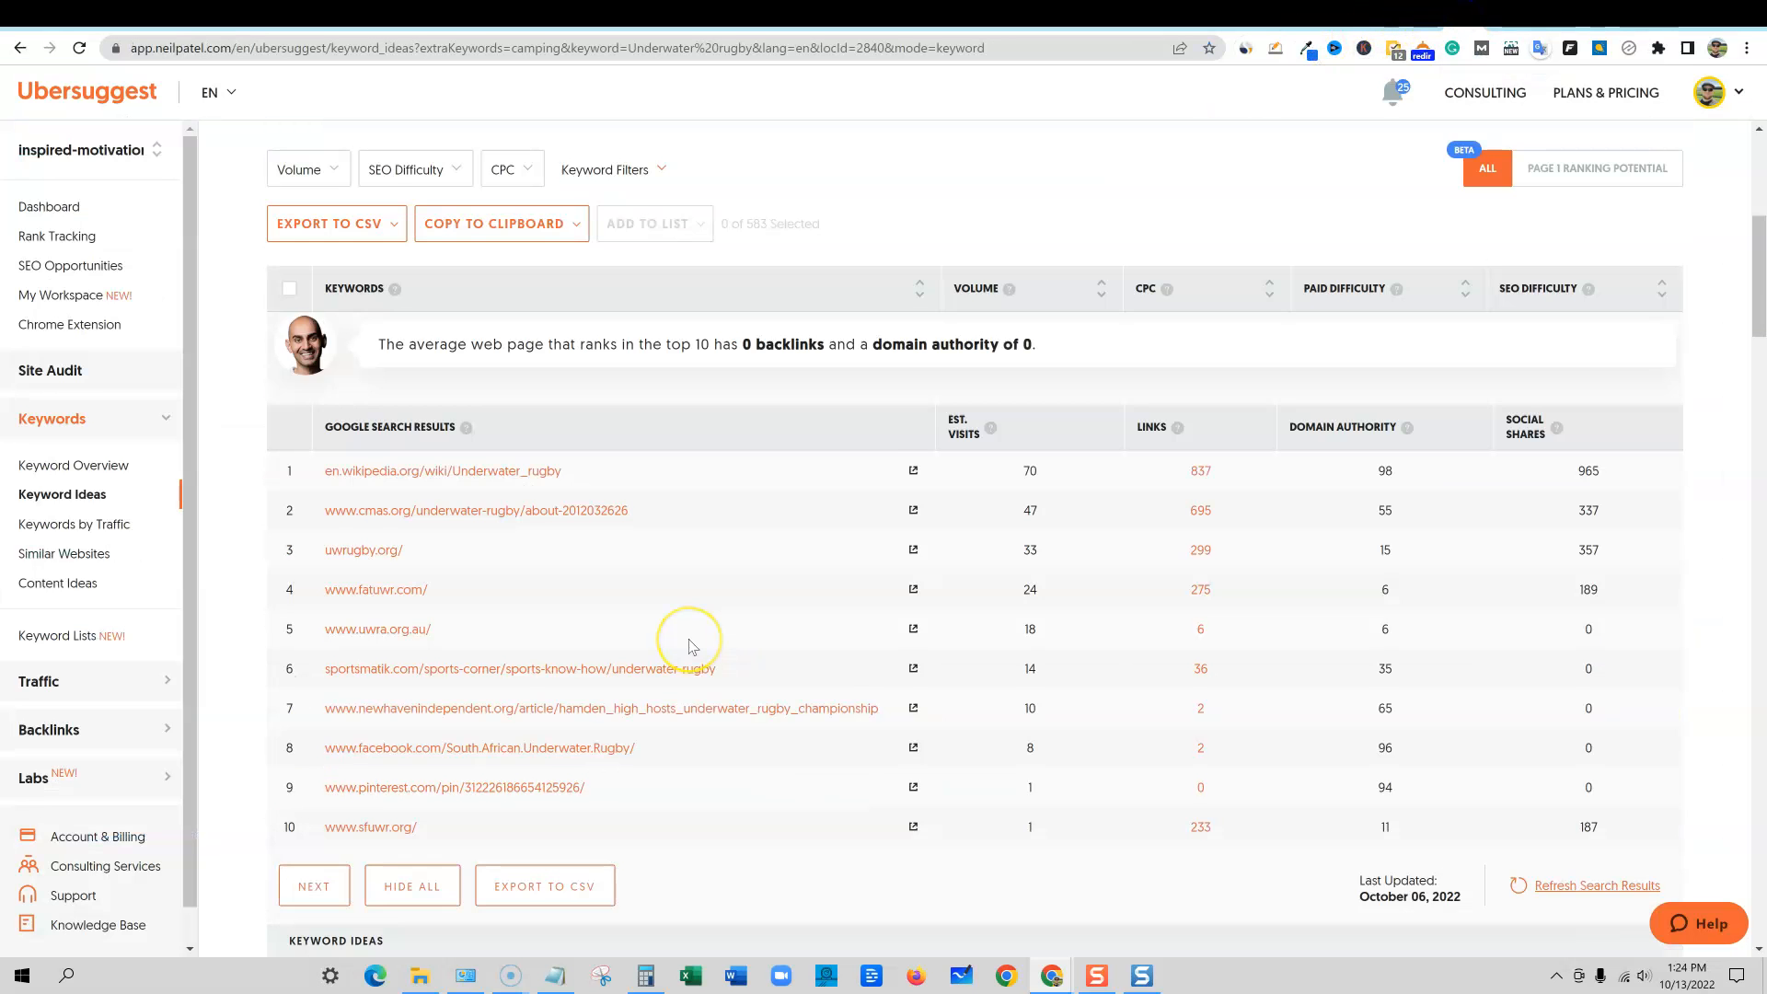
scroll(689, 642, up, 6)
Step: Open the keyword overview and get the overview for "camping" in place of "Underwater rugby"
click(92, 464)
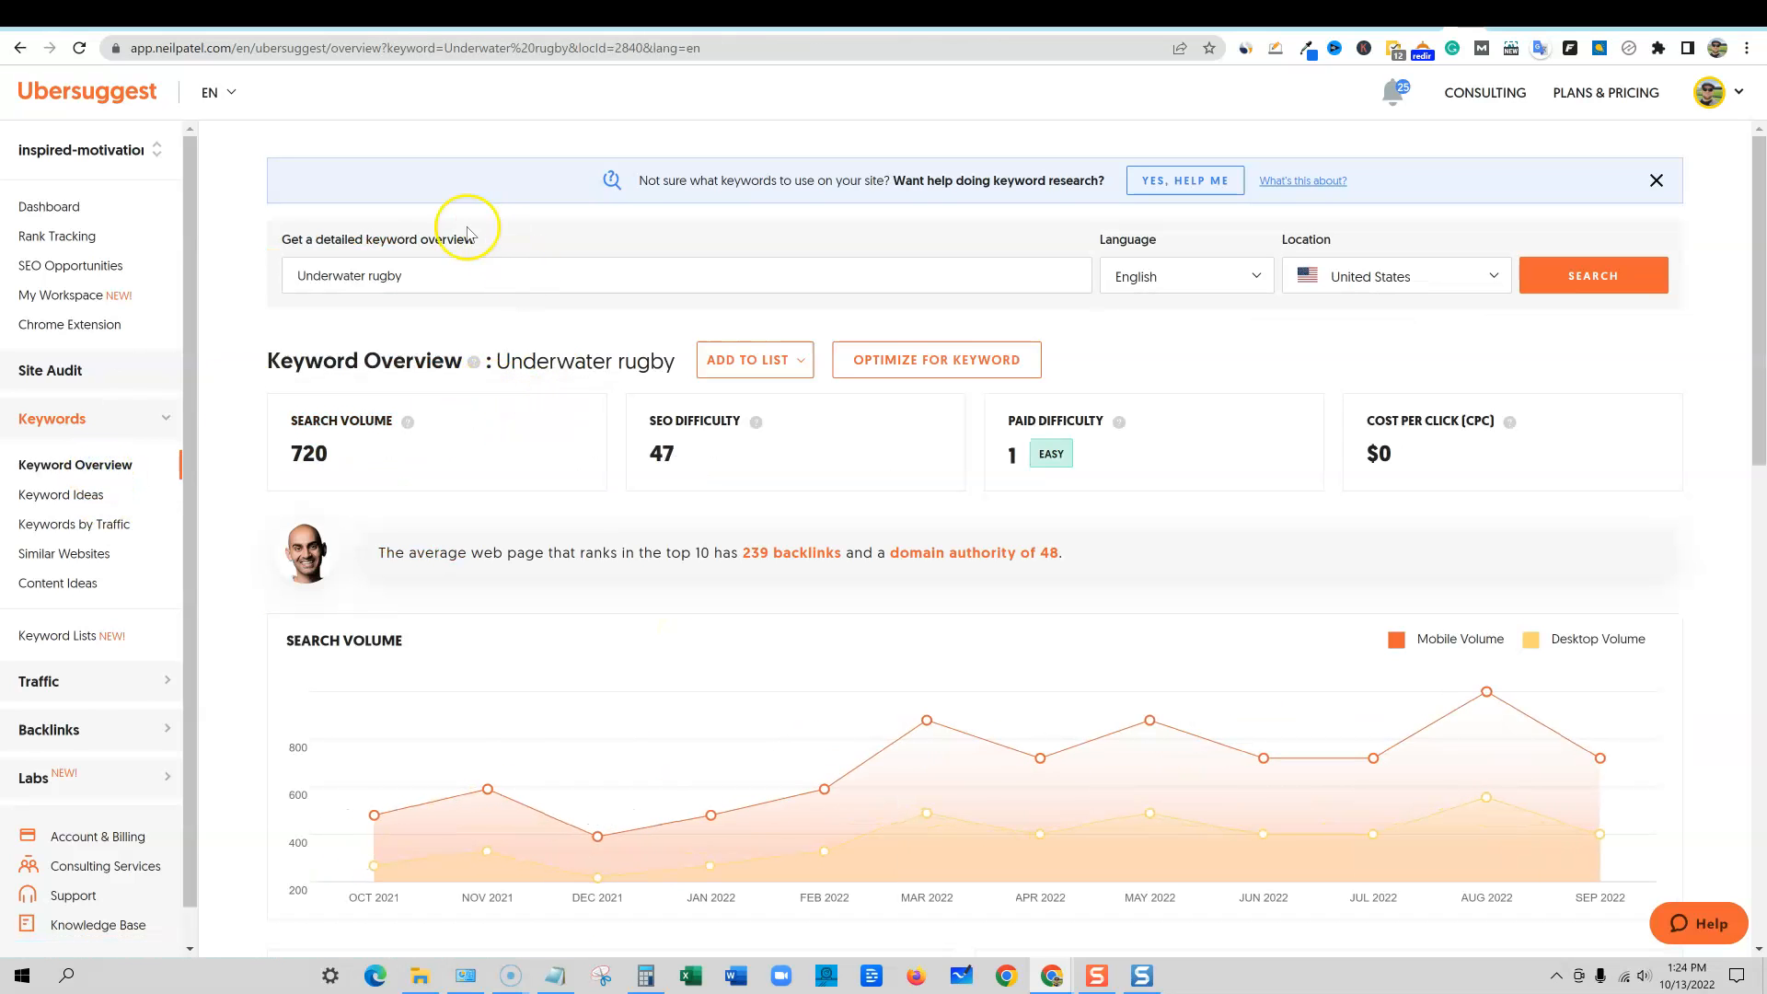
drag(410, 276, 214, 259)
text(camping)
key(Return)
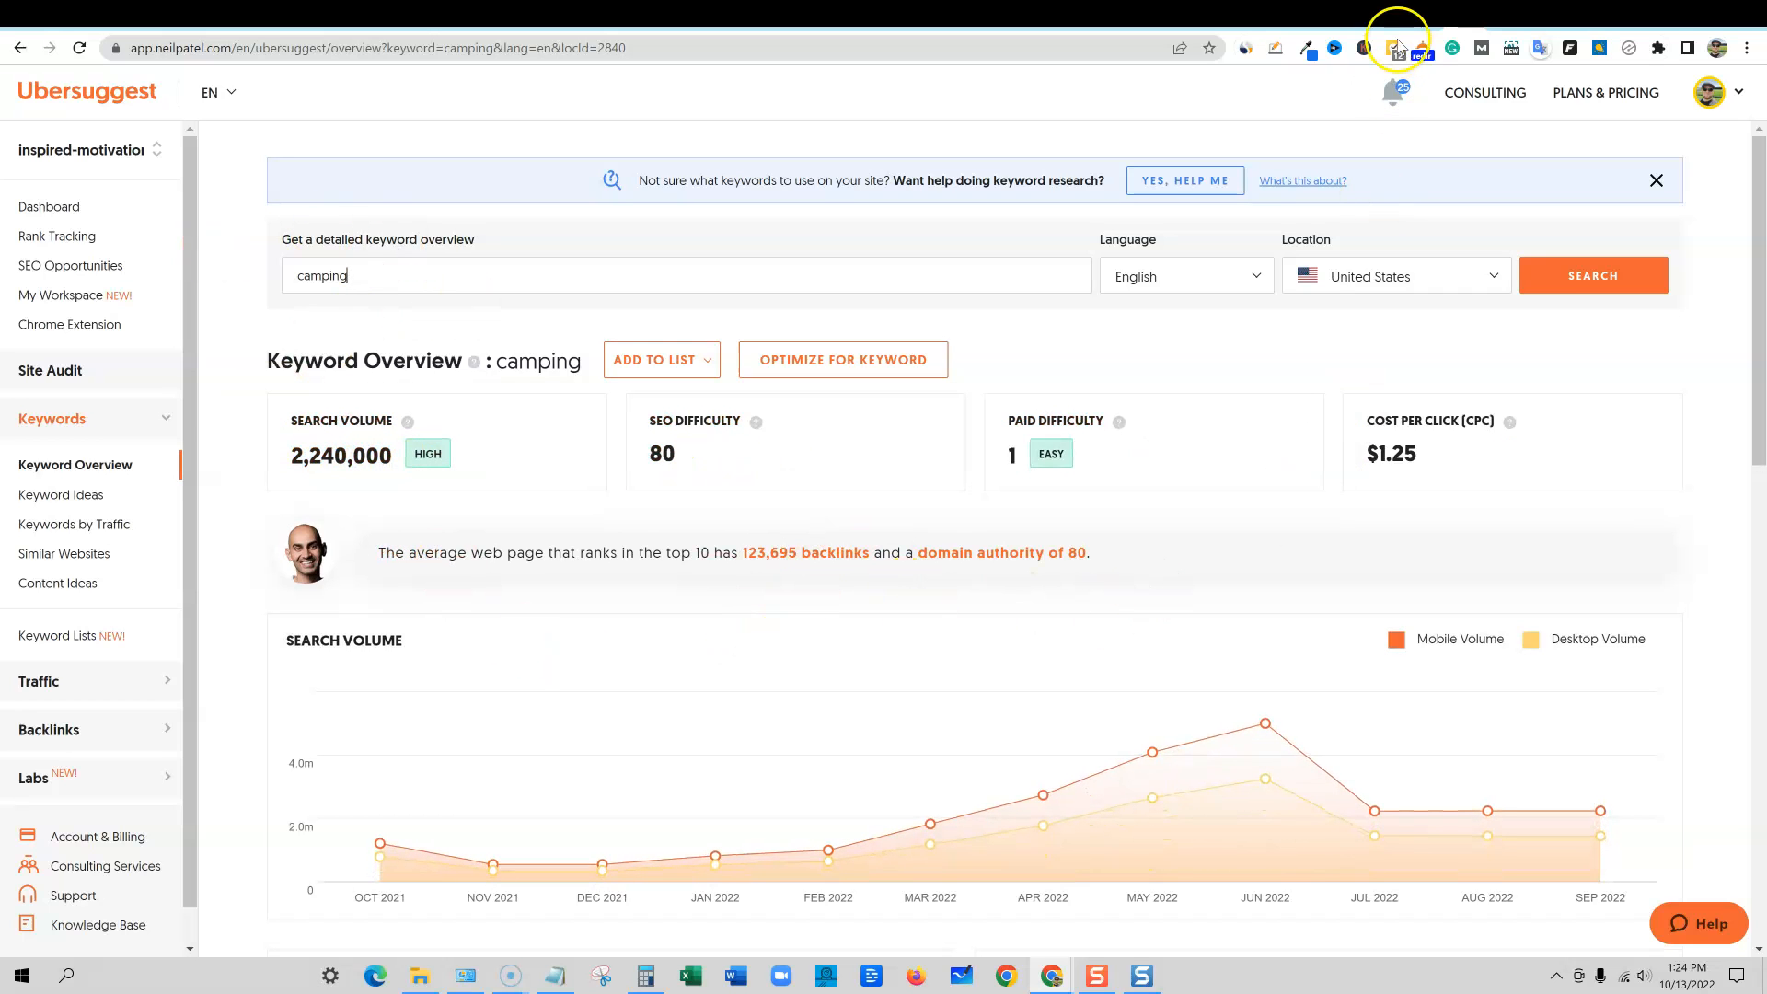
Step: Compare the difficulty score, search volume and CPC of "camping" between Keysearch and Ubersuggest
click(1421, 16)
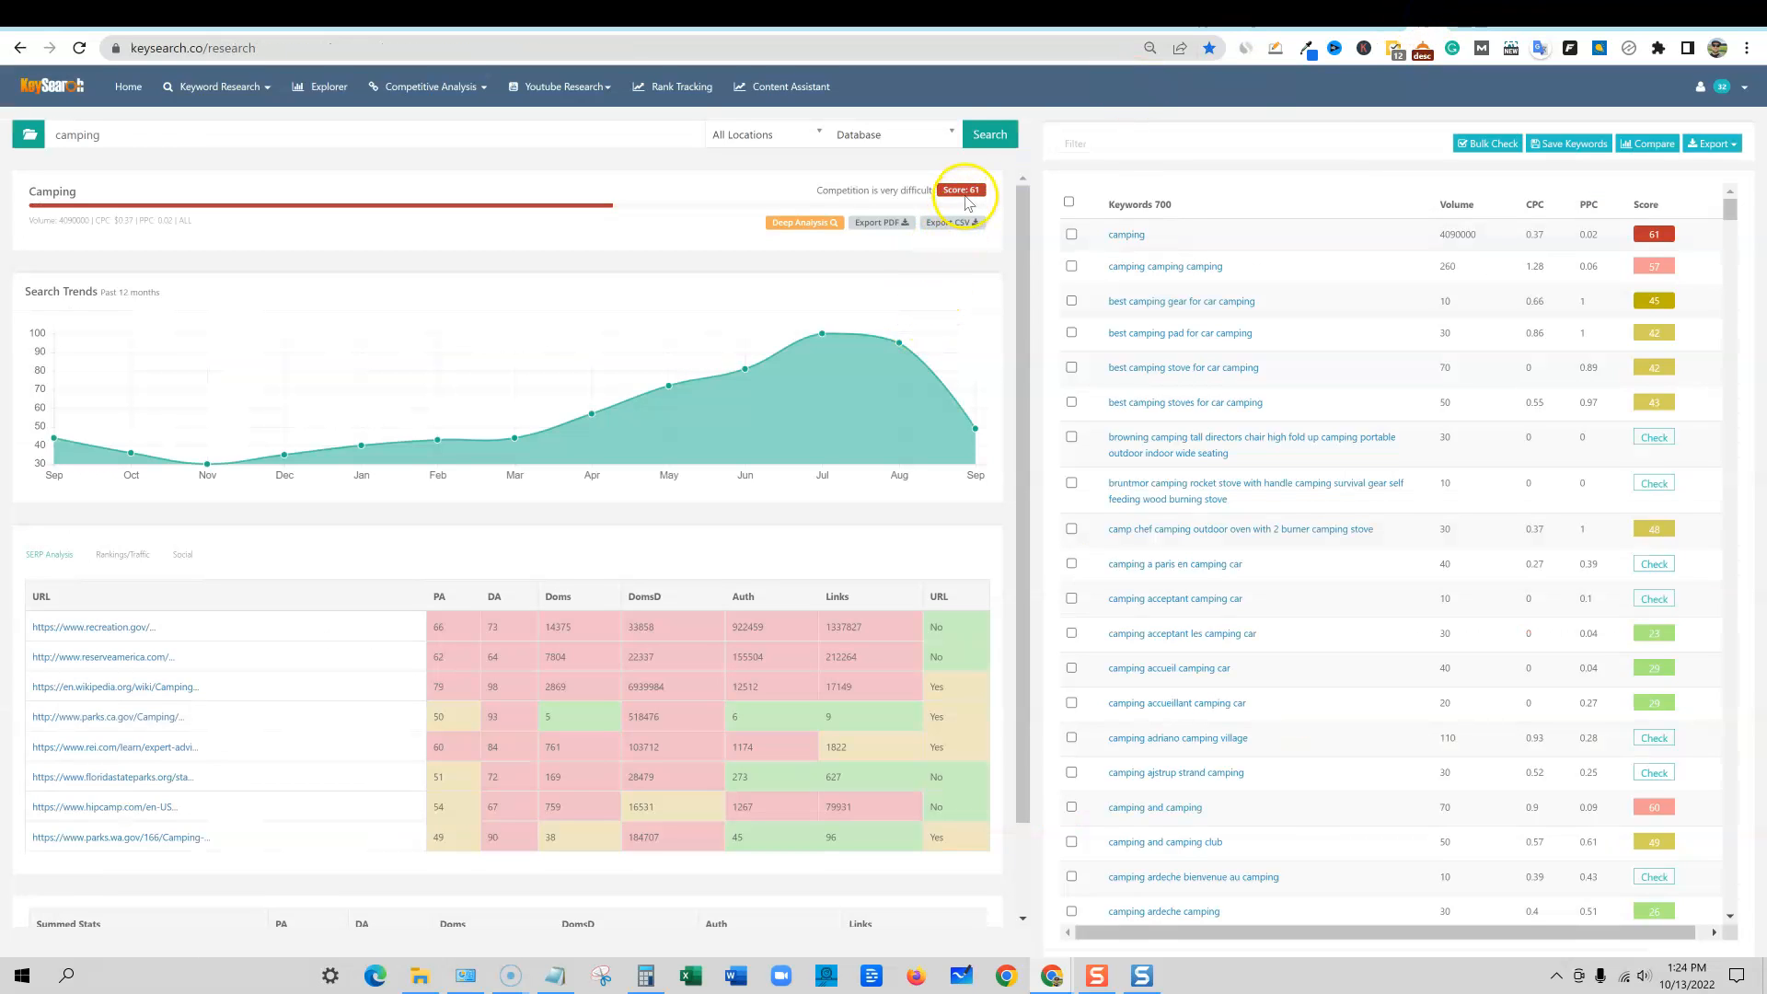
mouse_move(1459, 26)
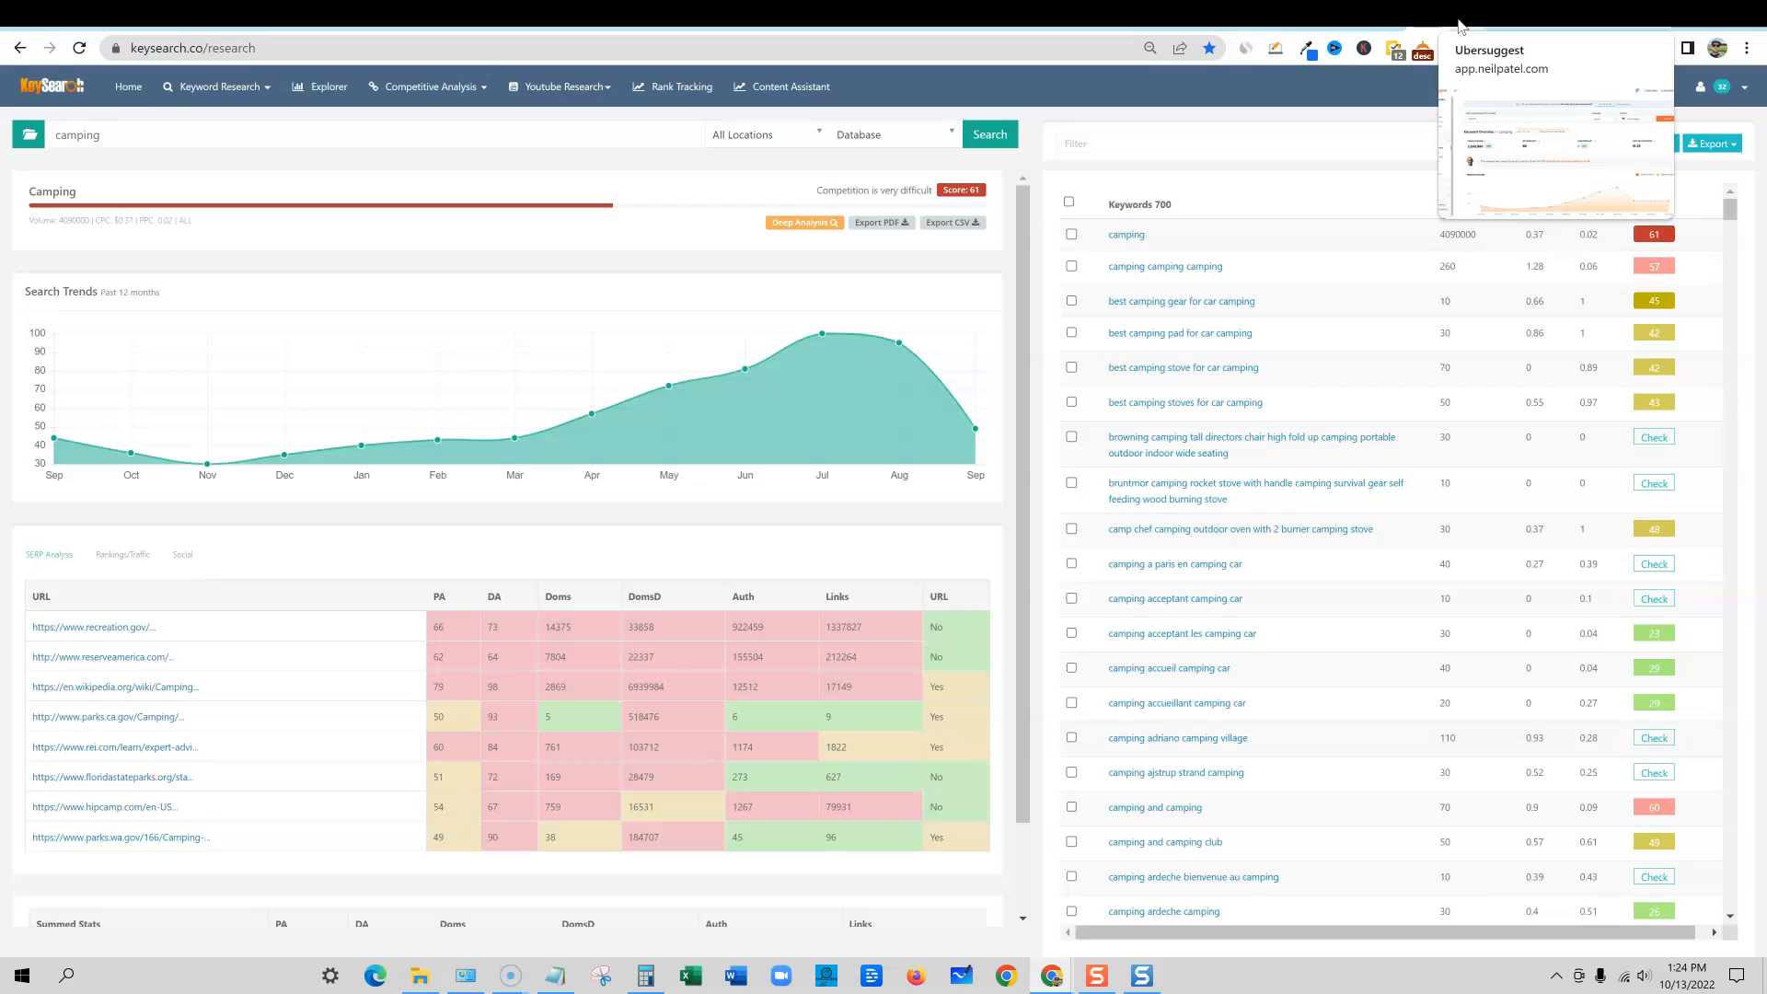
click(1459, 25)
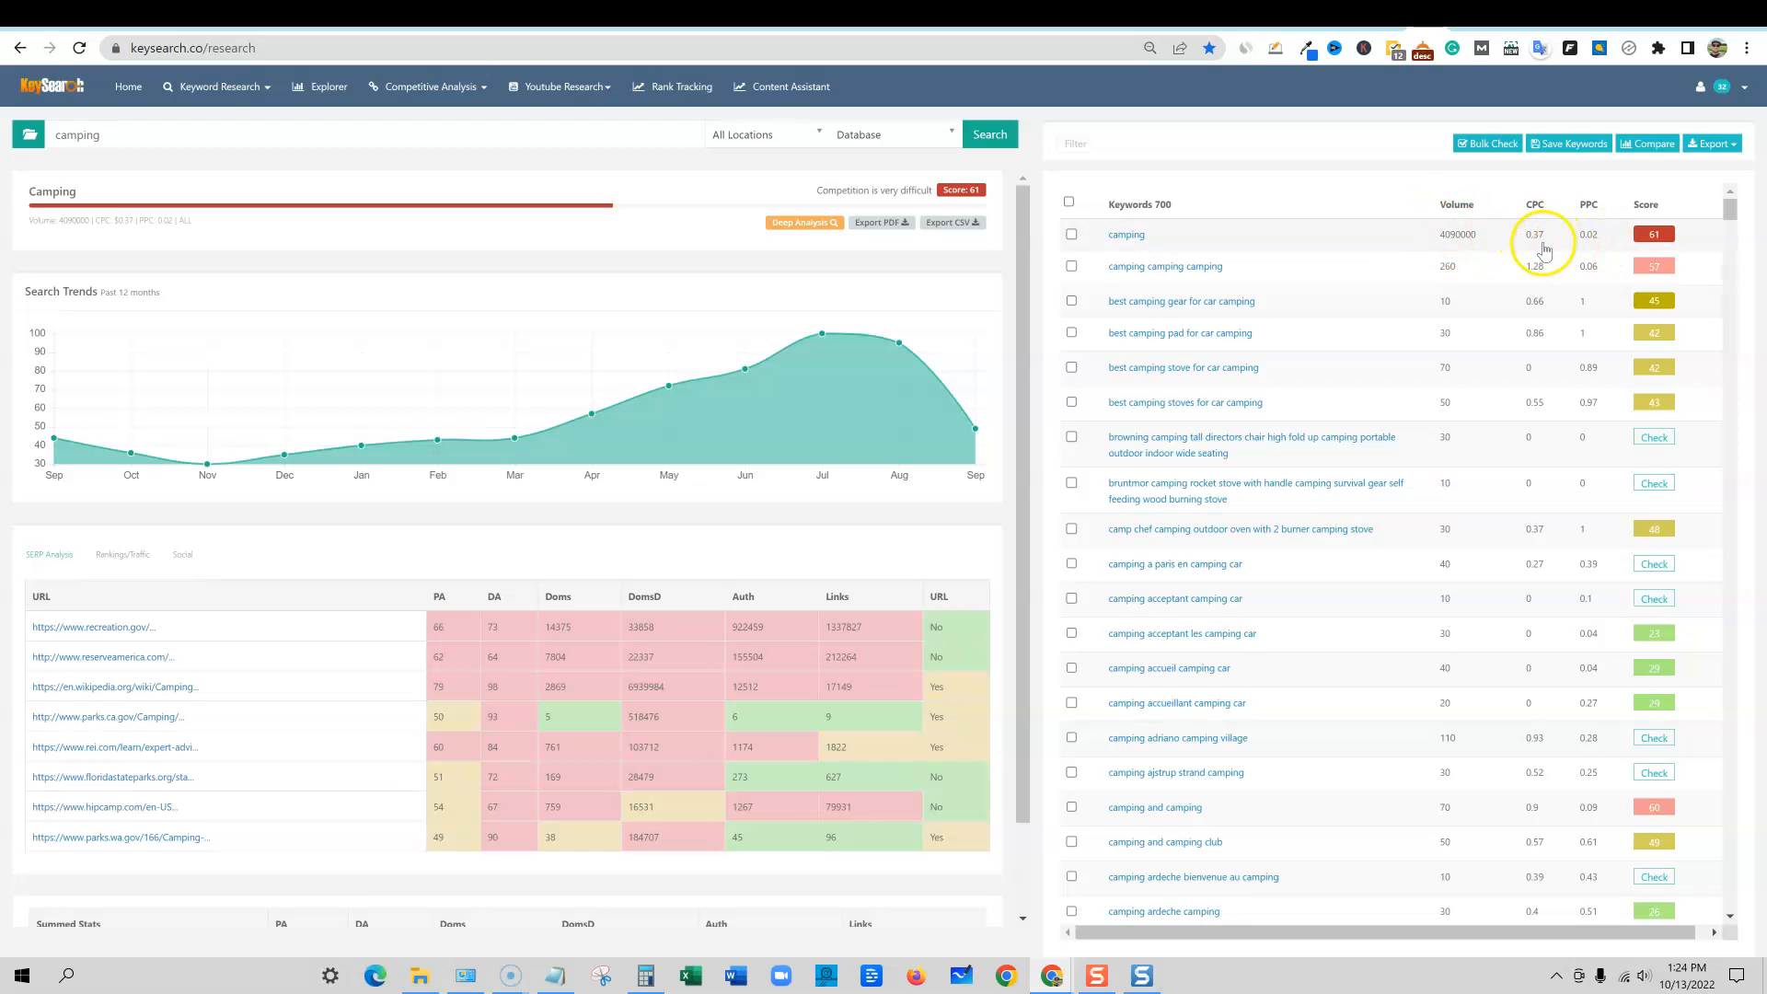
click(1461, 16)
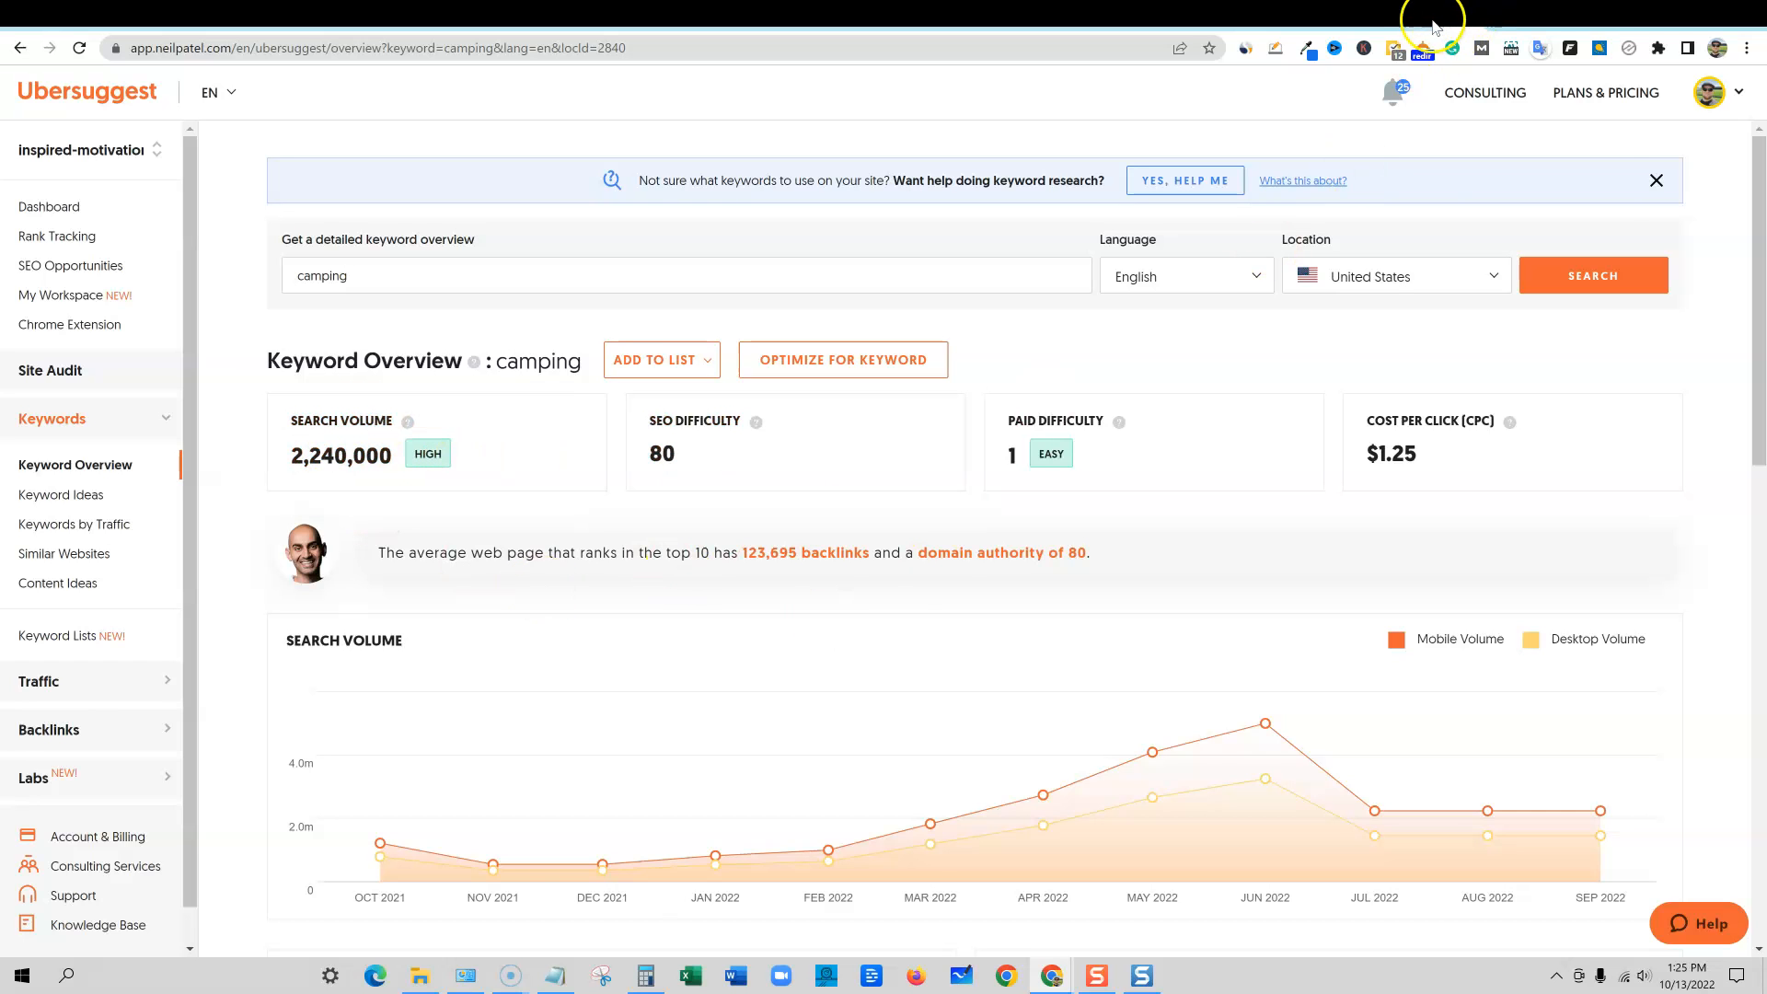
Step: Look over the "camping" keyword suggestions in Ubersuggest, and switch to Keysearch to review its "camping" keyword list
scroll(1151, 533, down, 10)
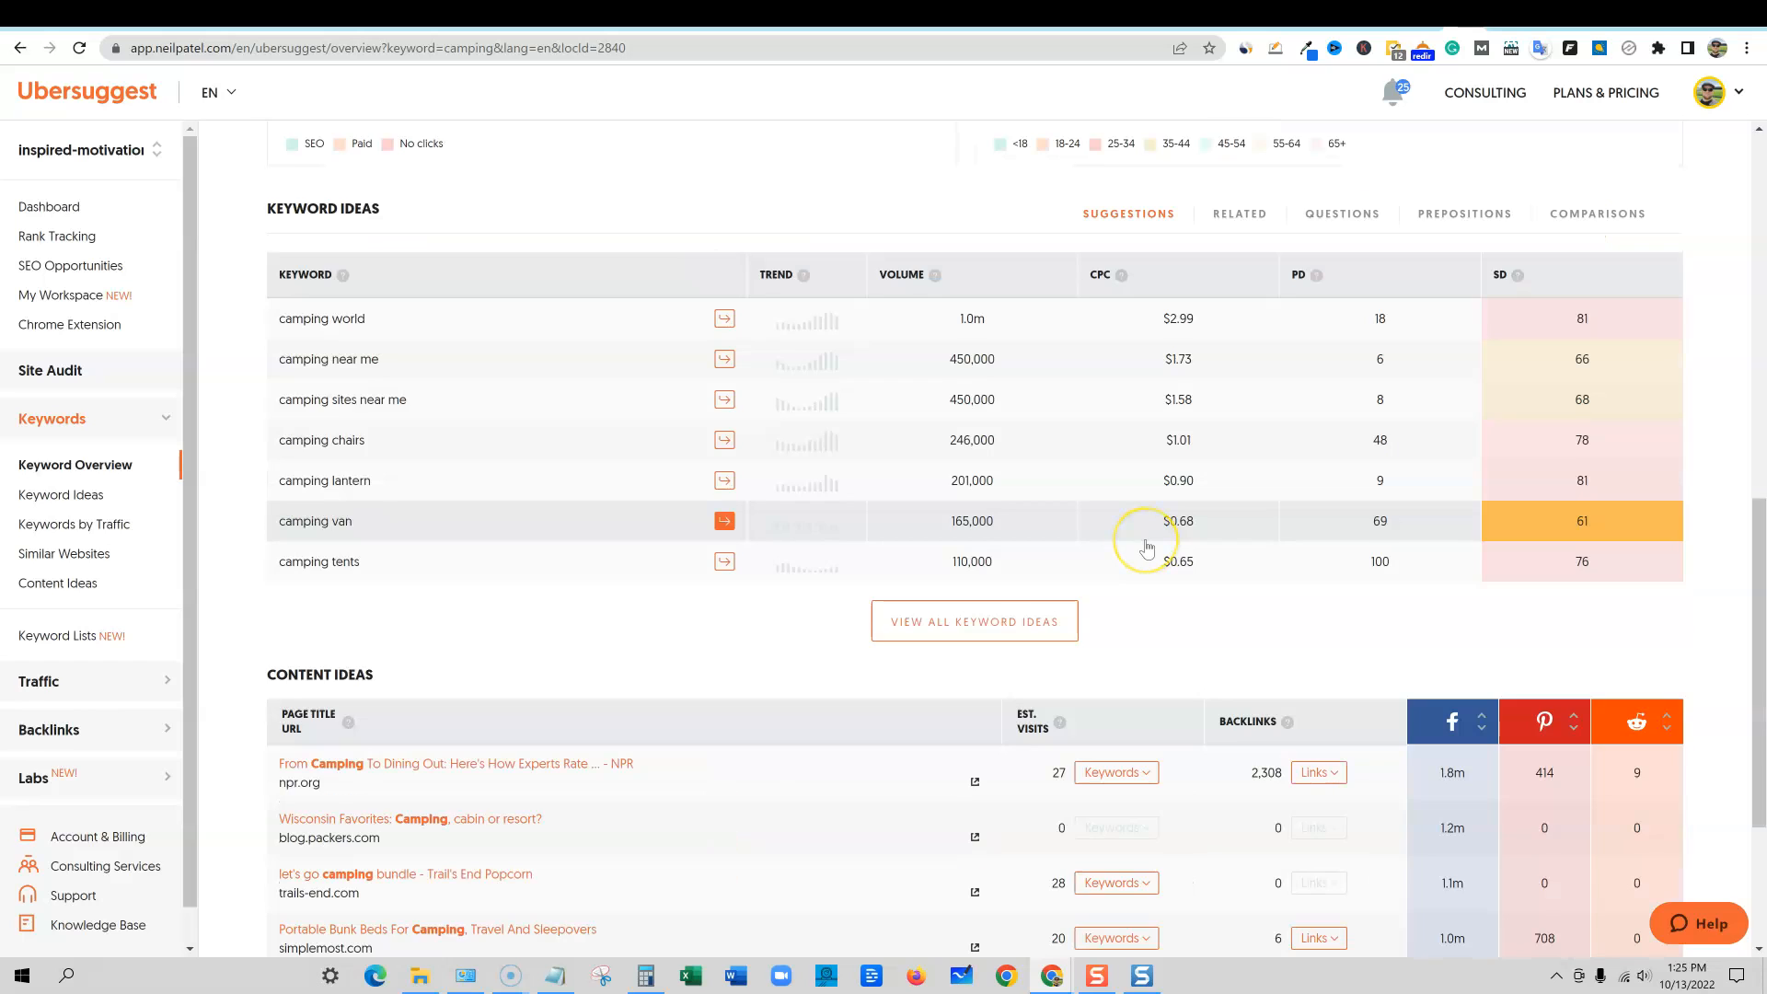
scroll(1148, 550, up, 10)
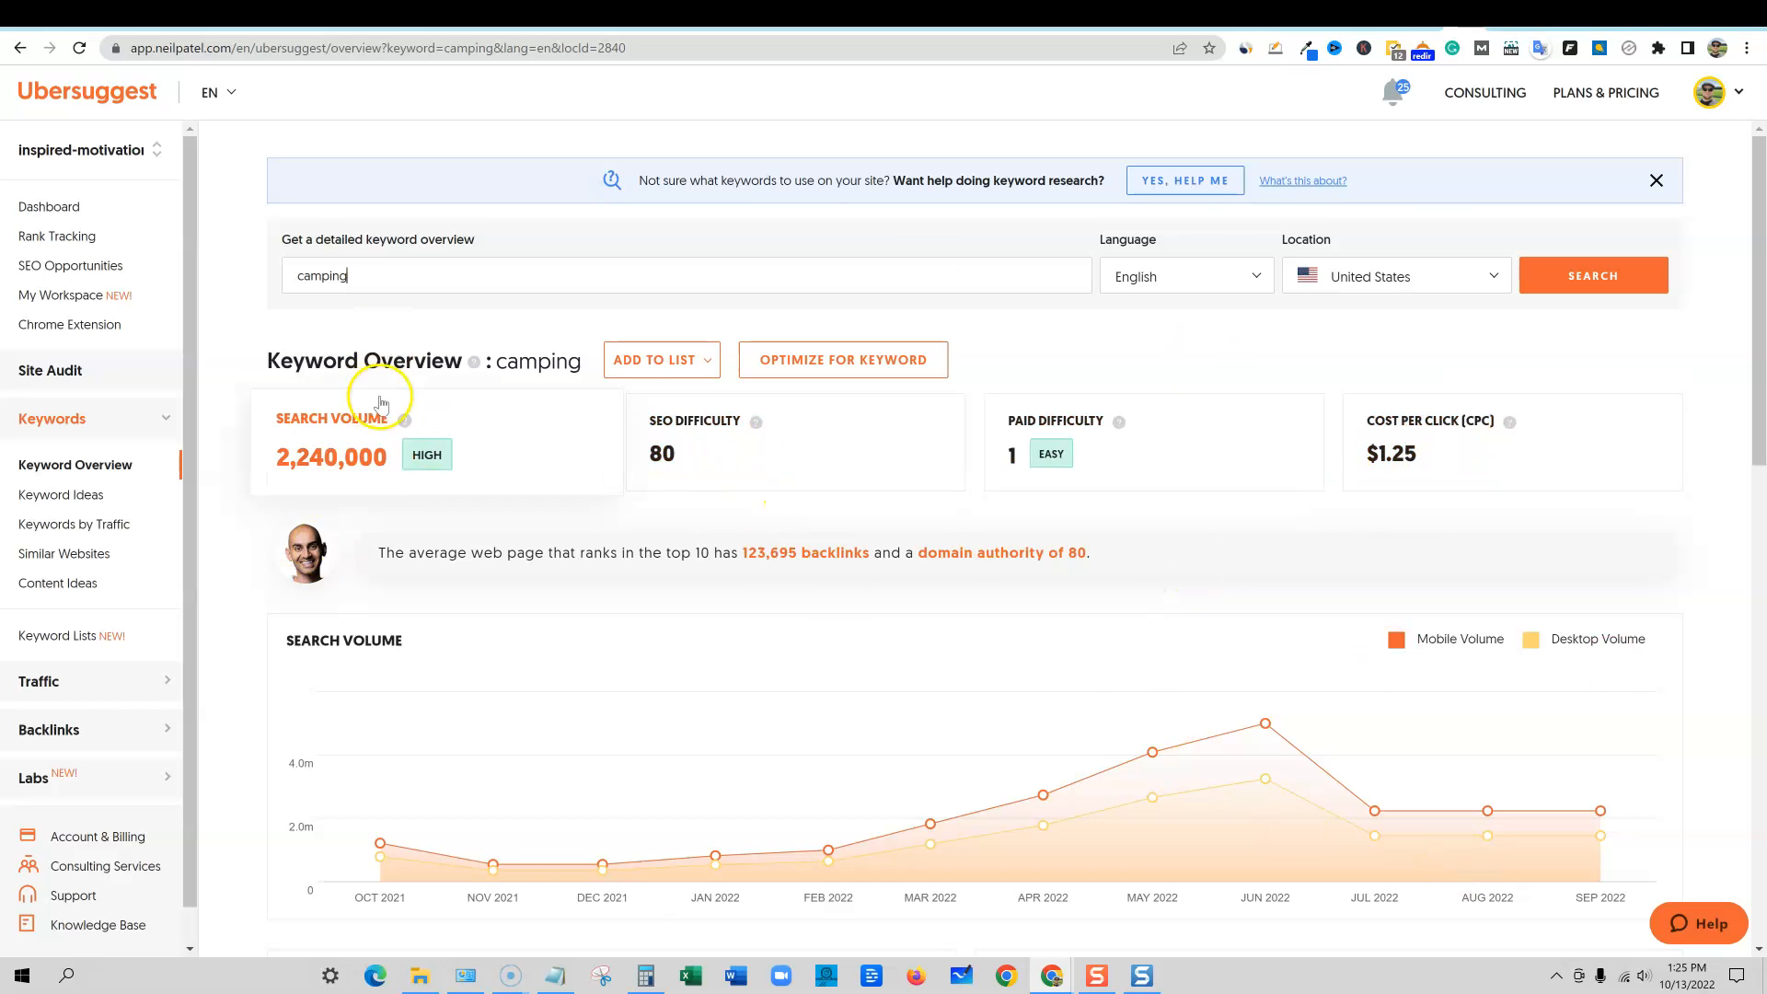
click(1419, 28)
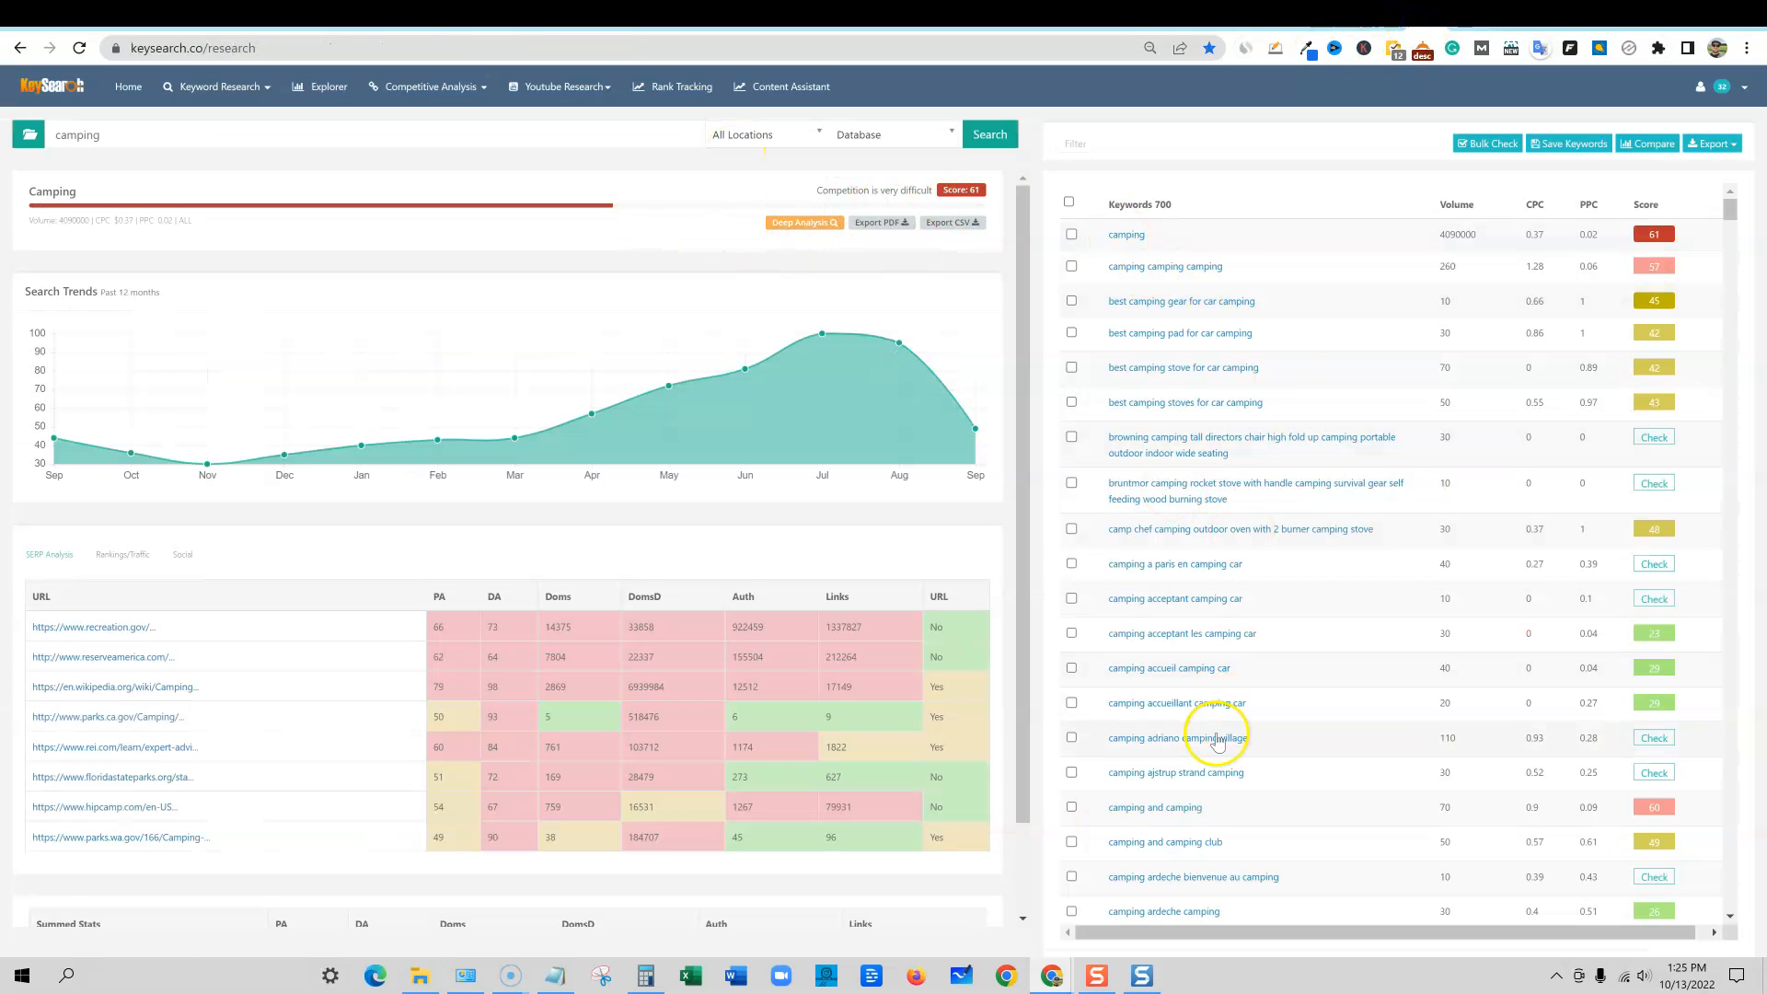
scroll(1199, 736, down, 3)
scroll(1201, 750, up, 3)
click(1249, 501)
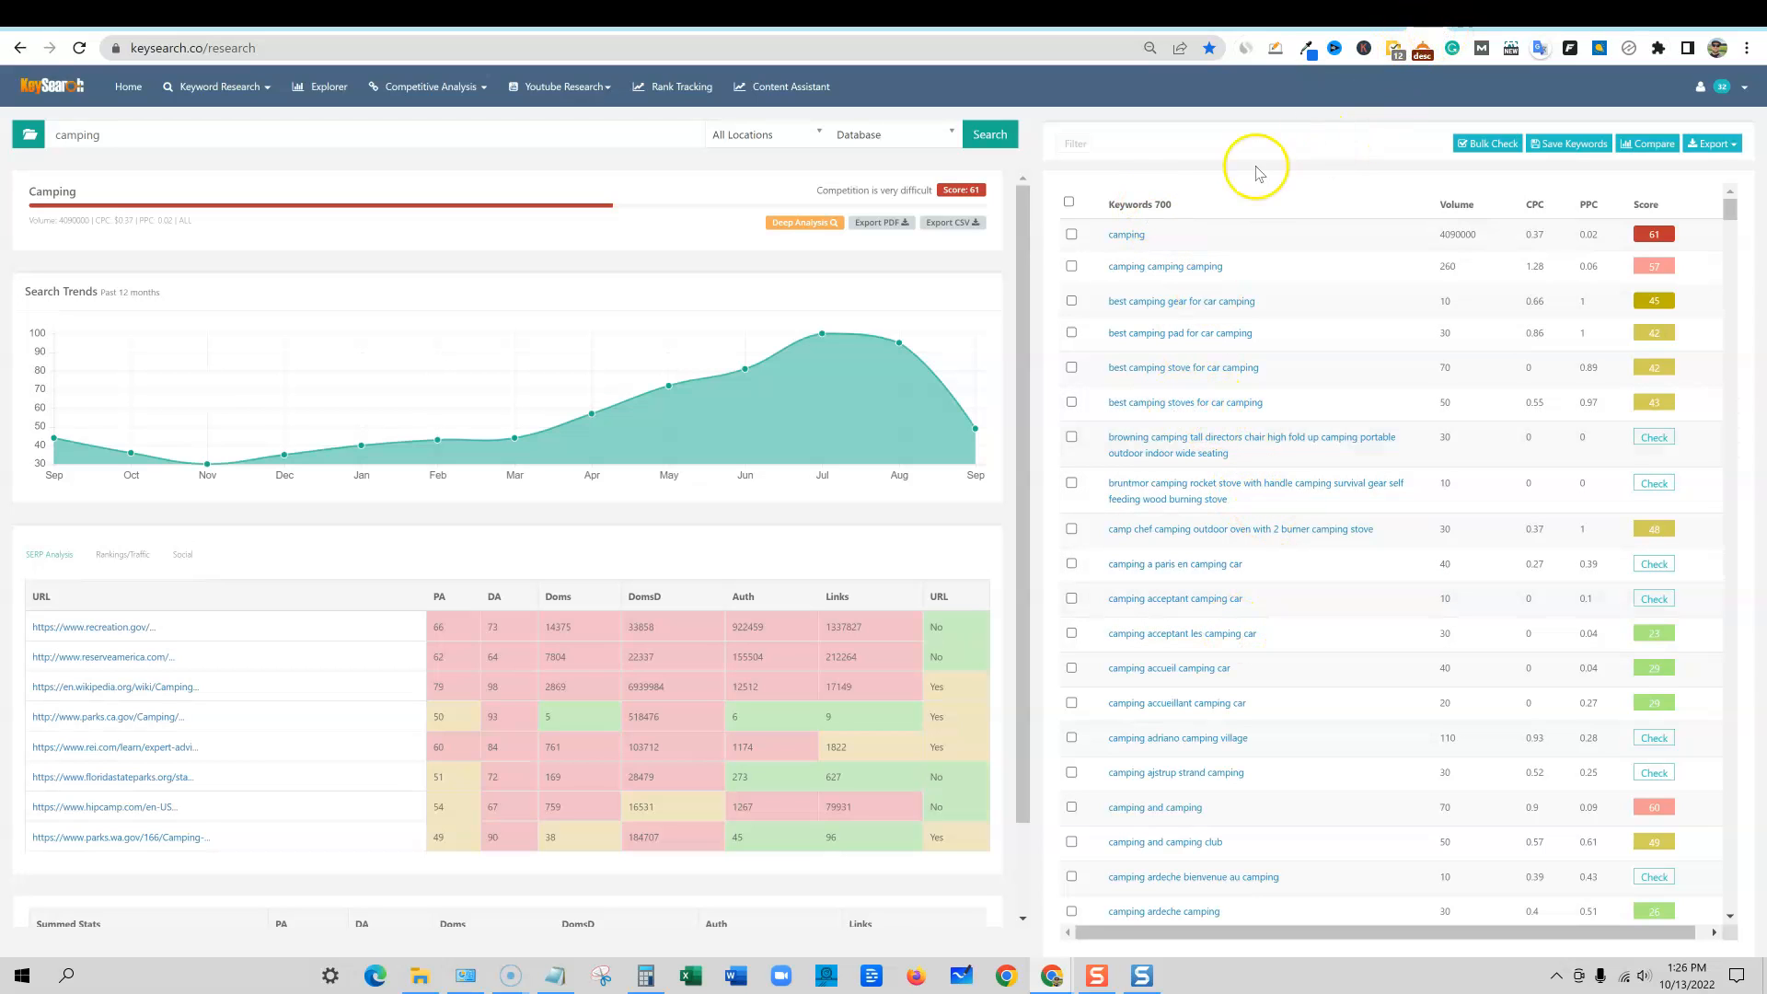
Step: Search "camping" again with Related Keywords as the keyword source
click(954, 138)
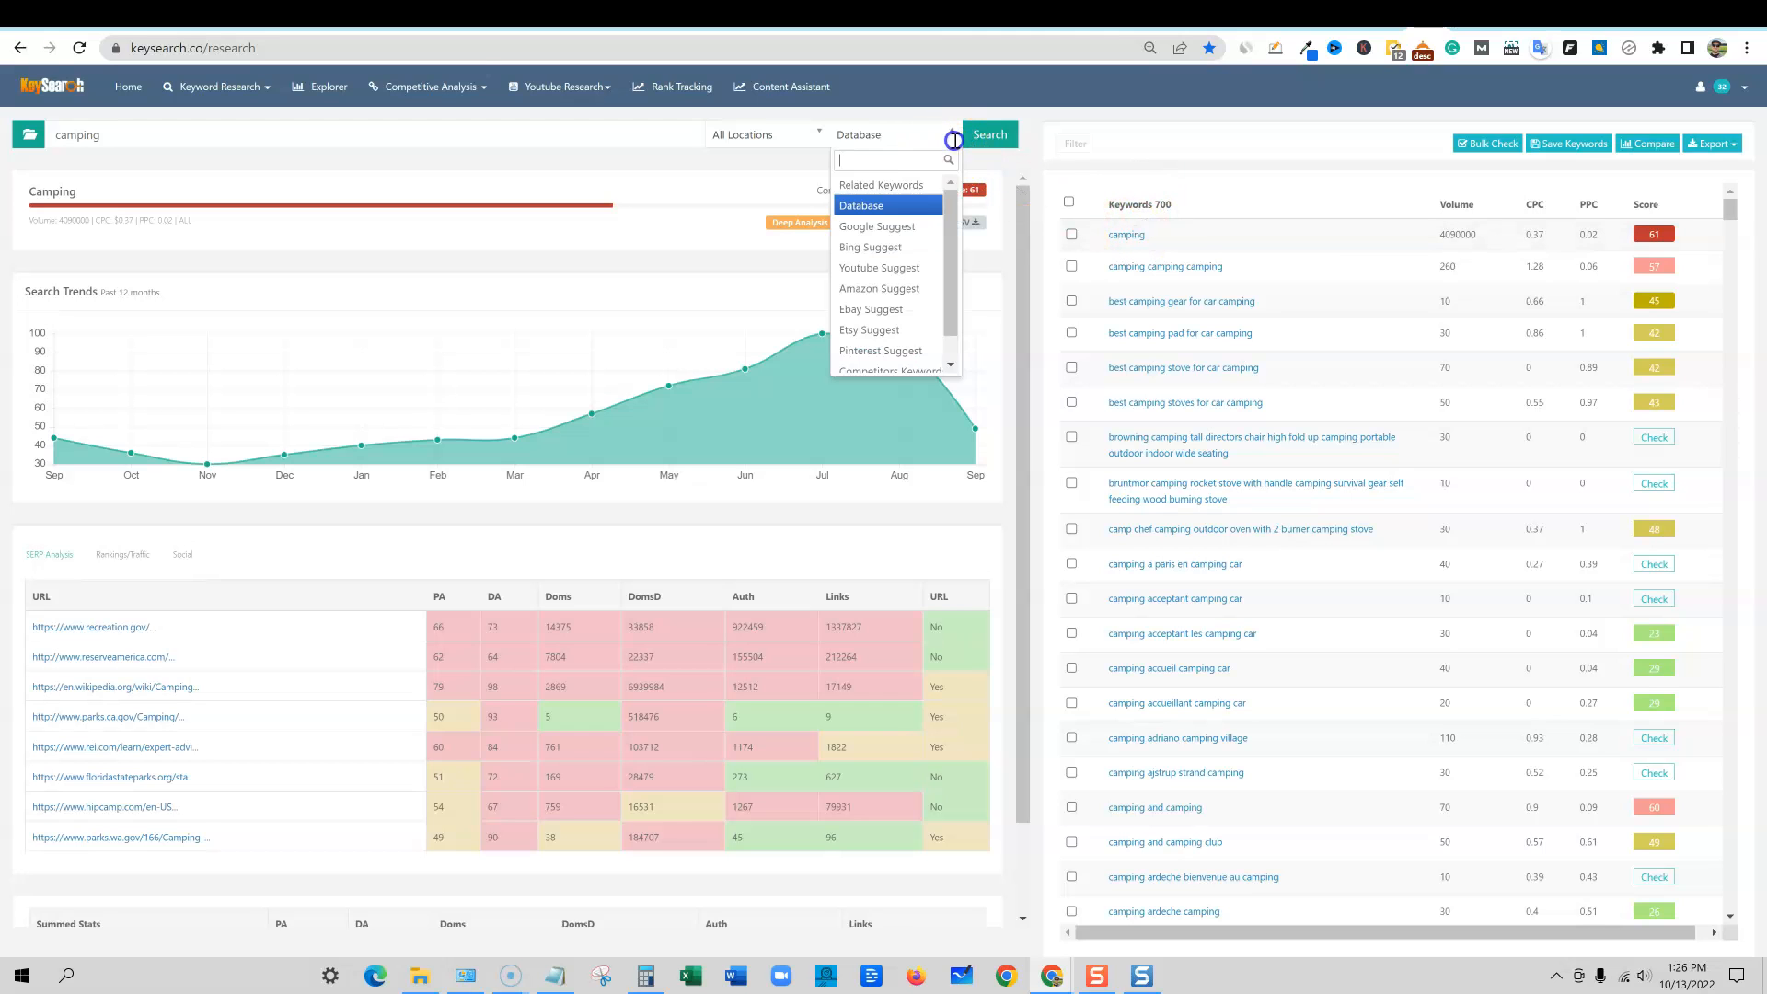
click(883, 185)
click(985, 134)
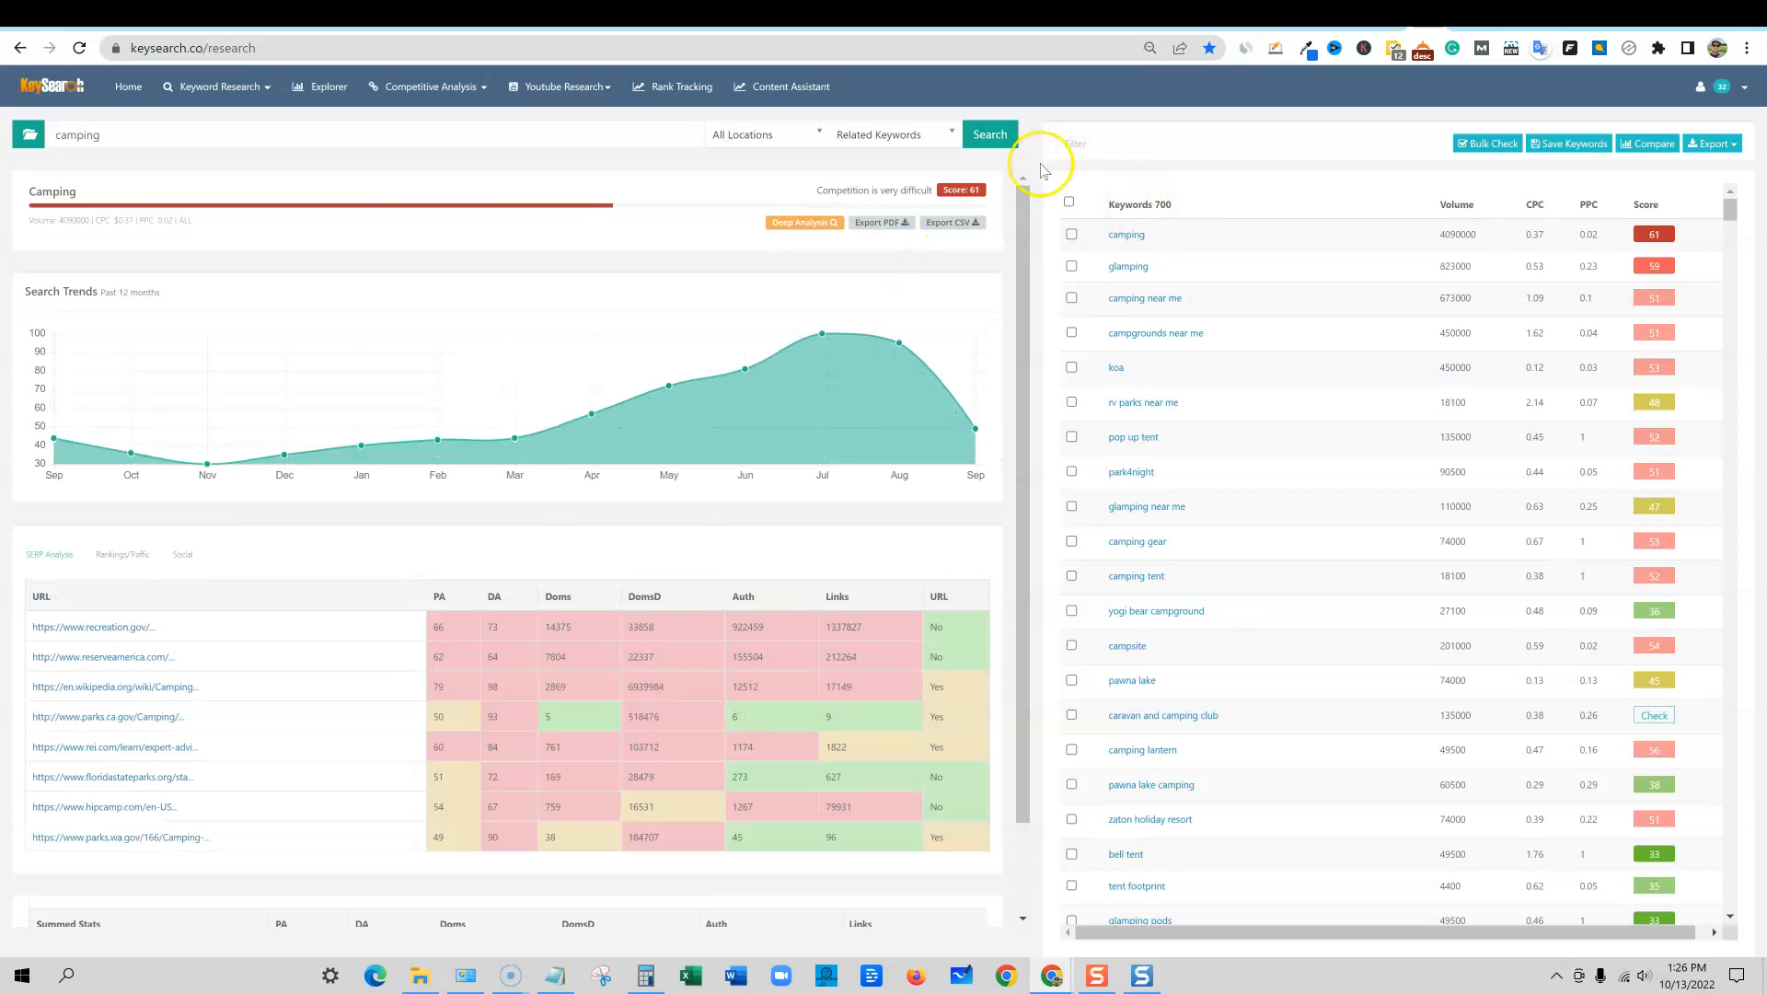
Step: Search "camping" with Google Suggest as the keyword source and look through the resulting keyword list
click(948, 135)
click(899, 226)
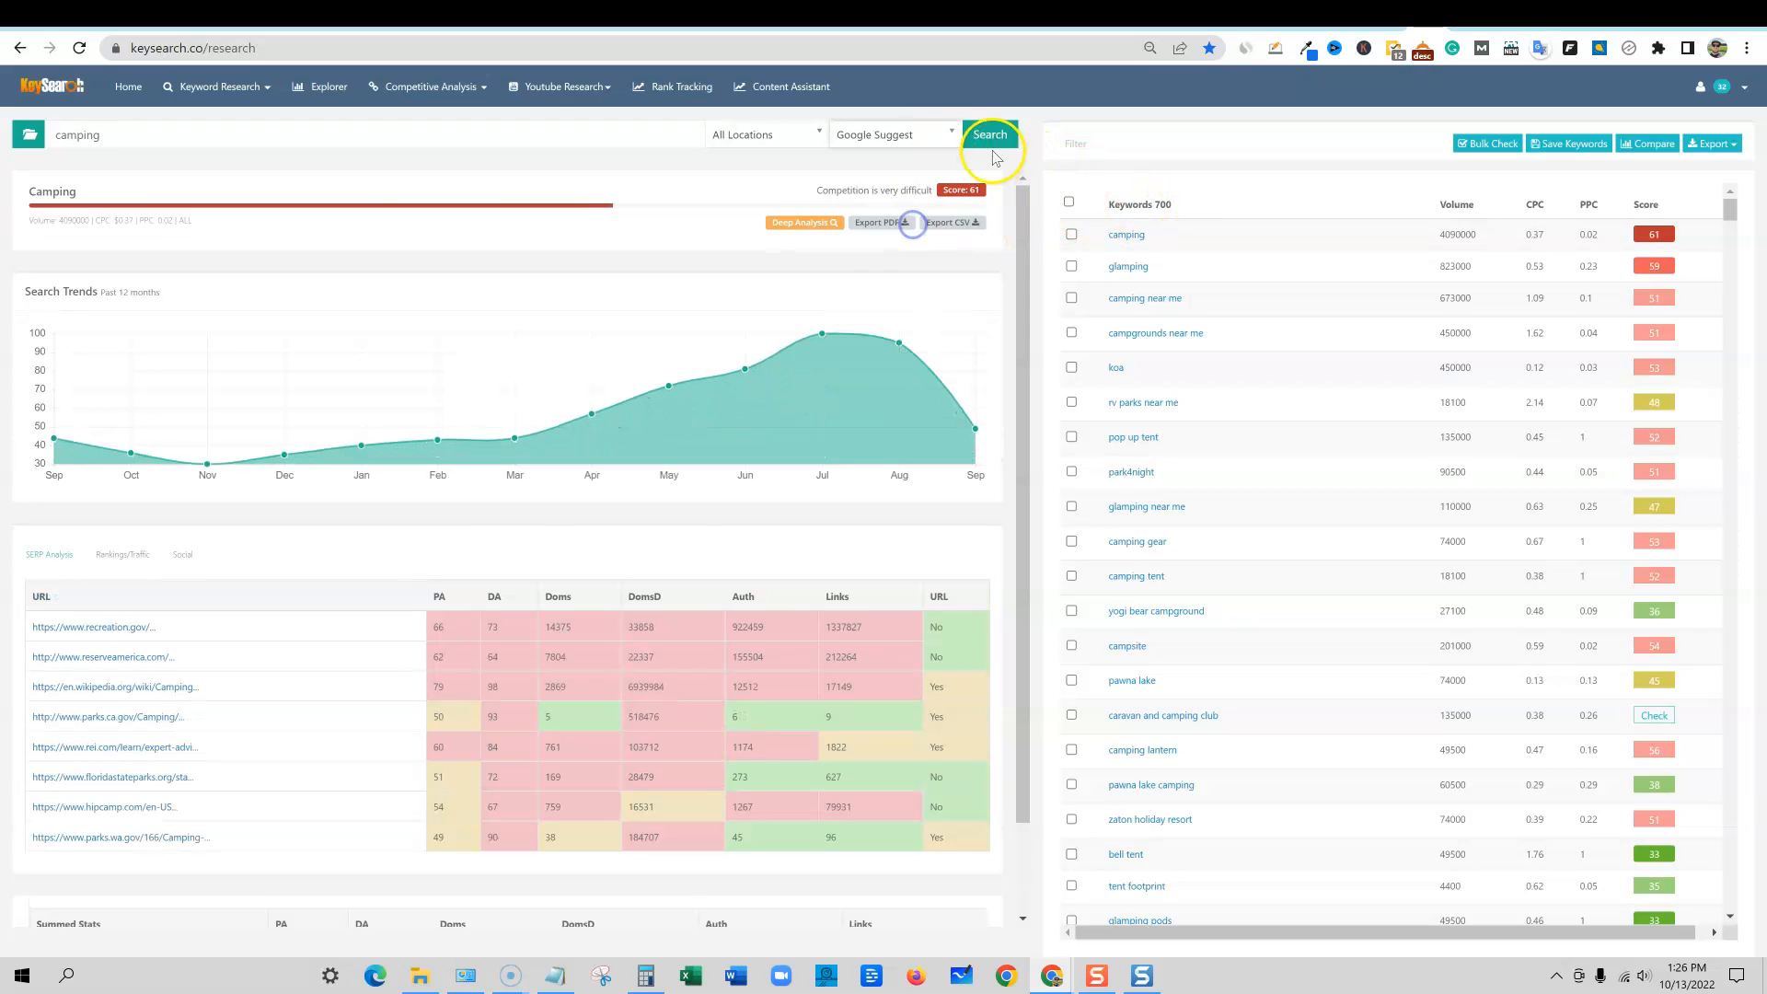
click(990, 134)
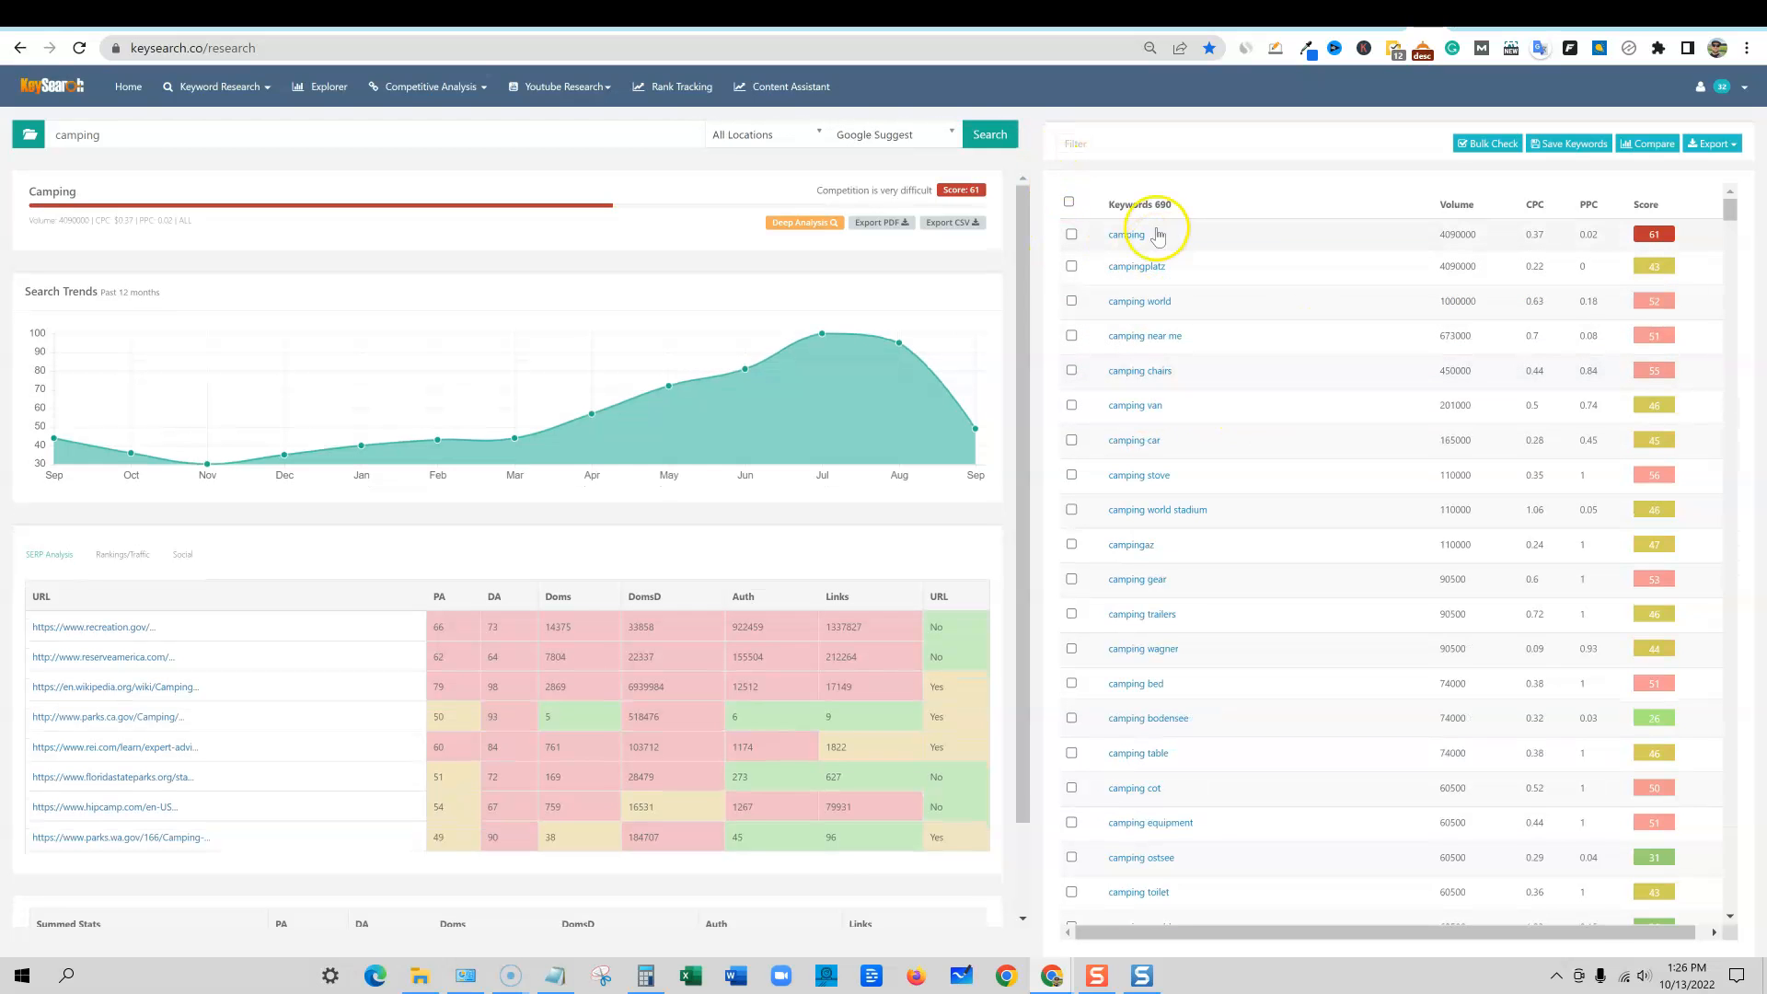
scroll(1235, 656, down, 5)
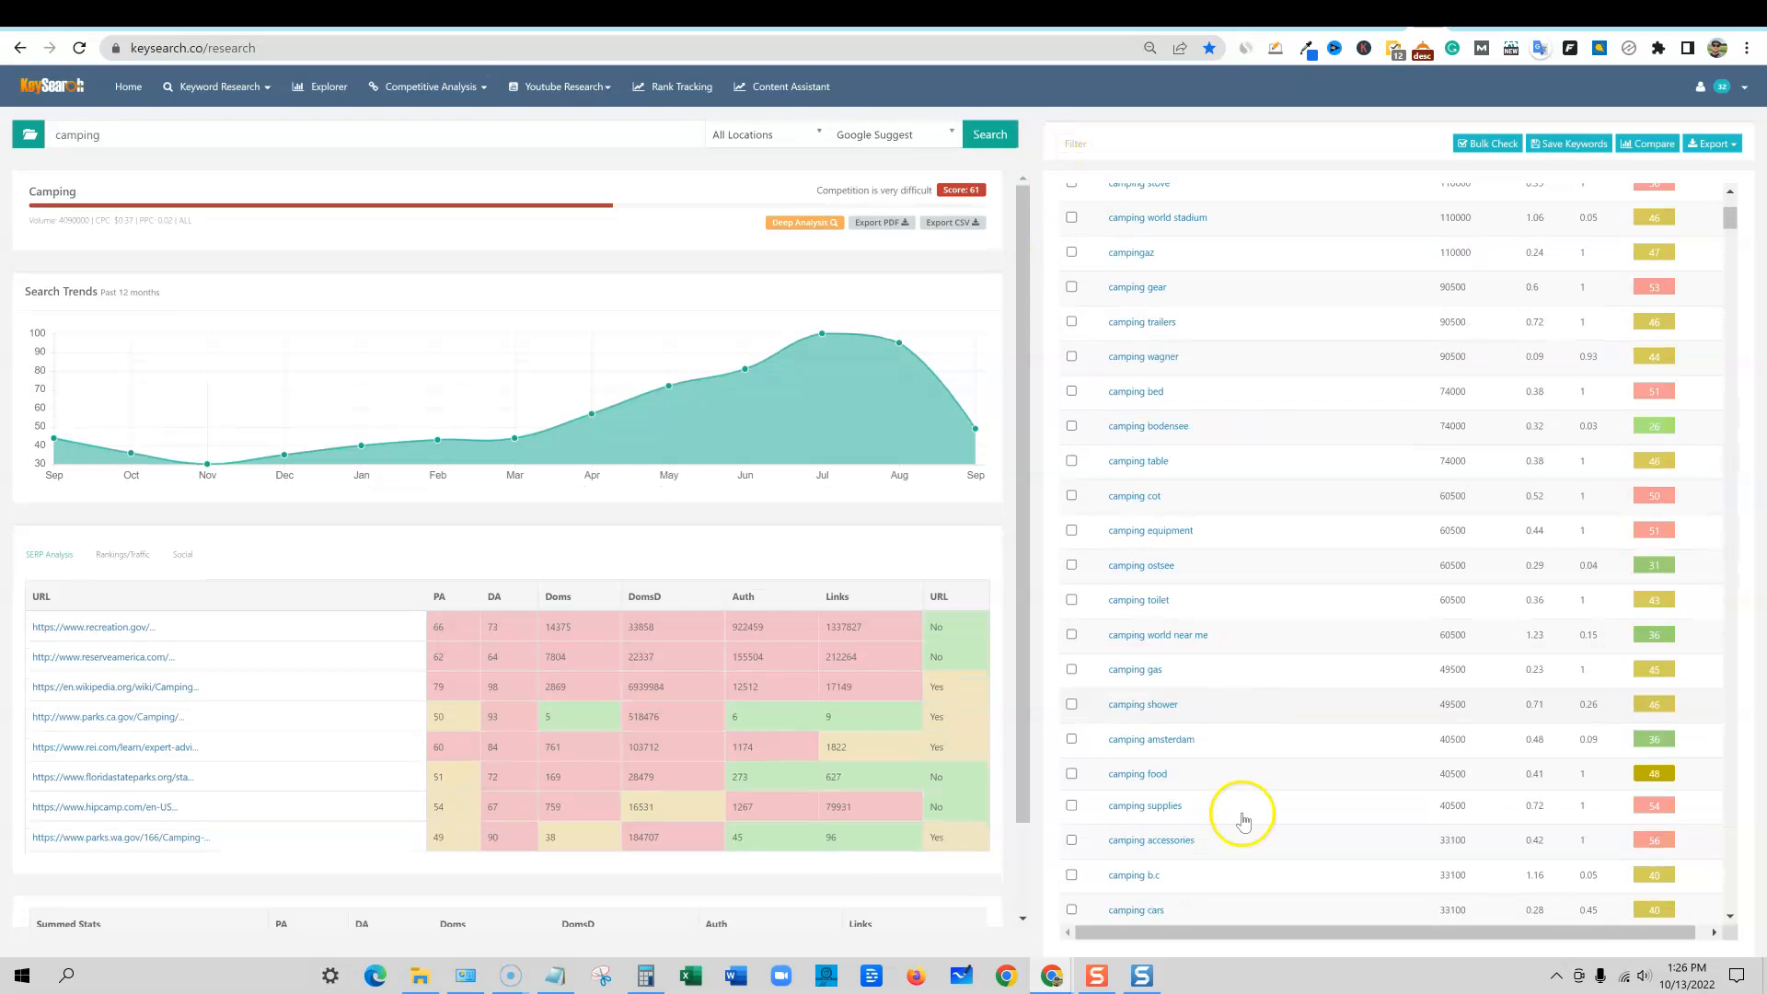
scroll(1254, 865, up, 5)
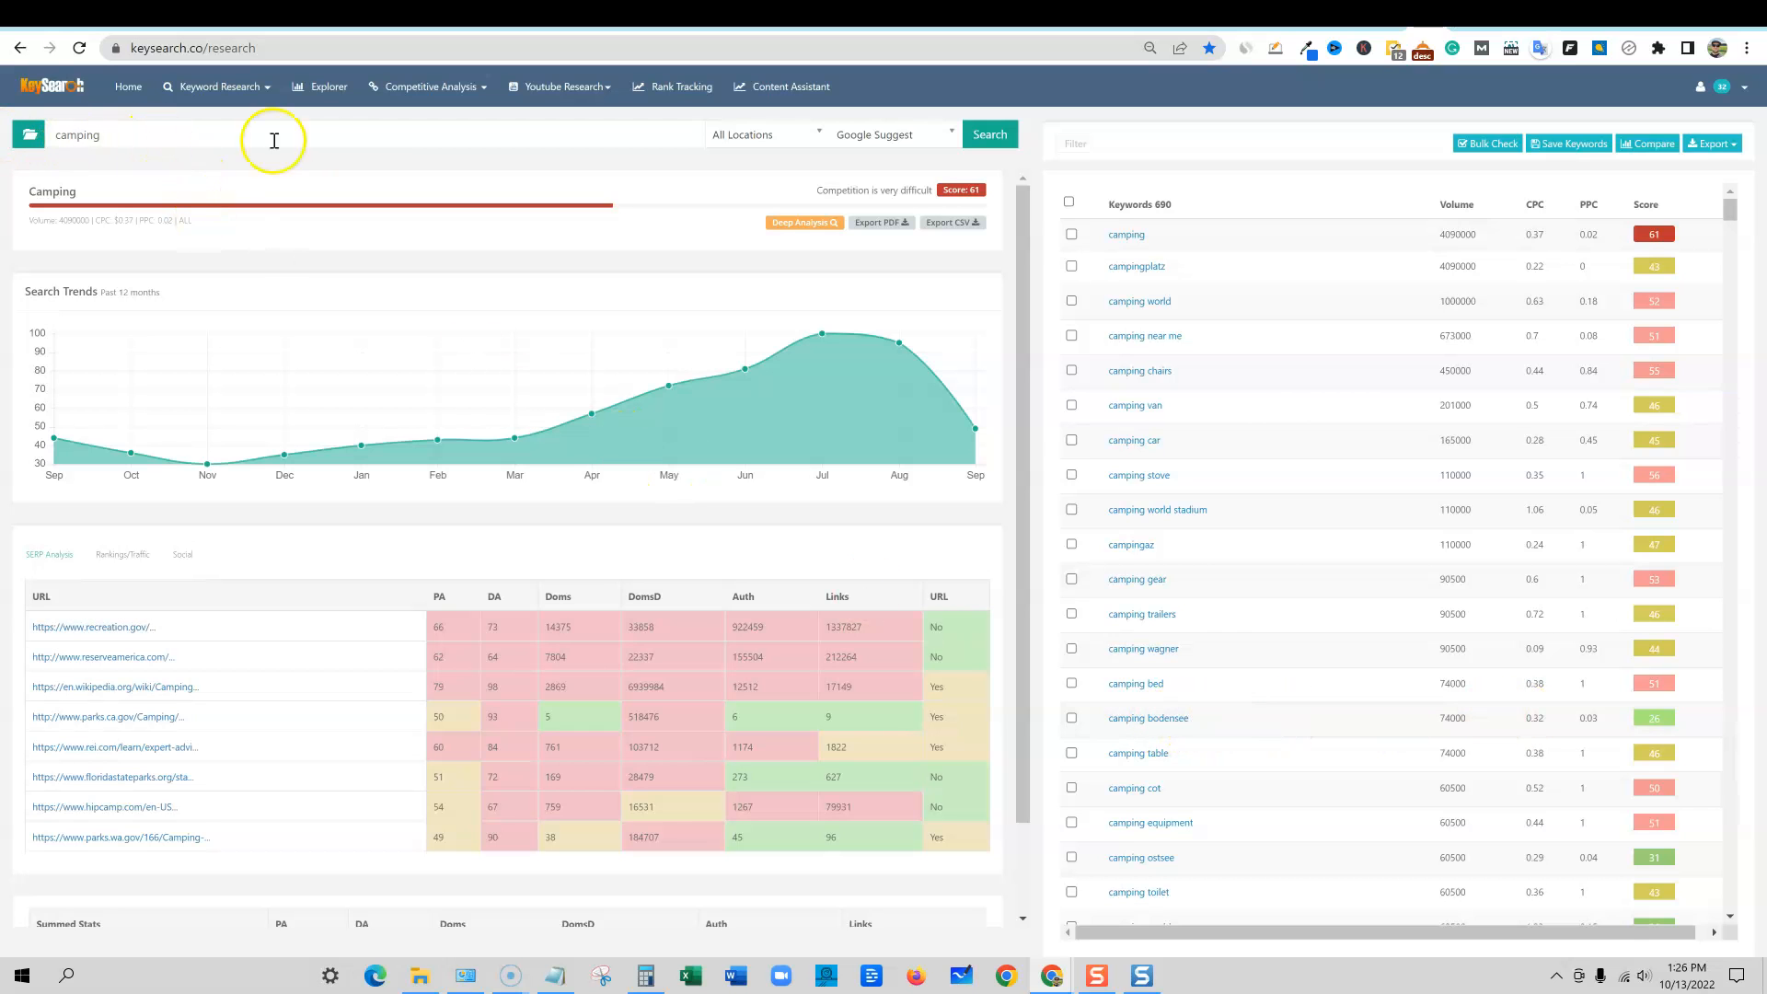
Step: Switch to Ubersuggest, open all keyword ideas for "camping" and show the related keywords
click(1441, 16)
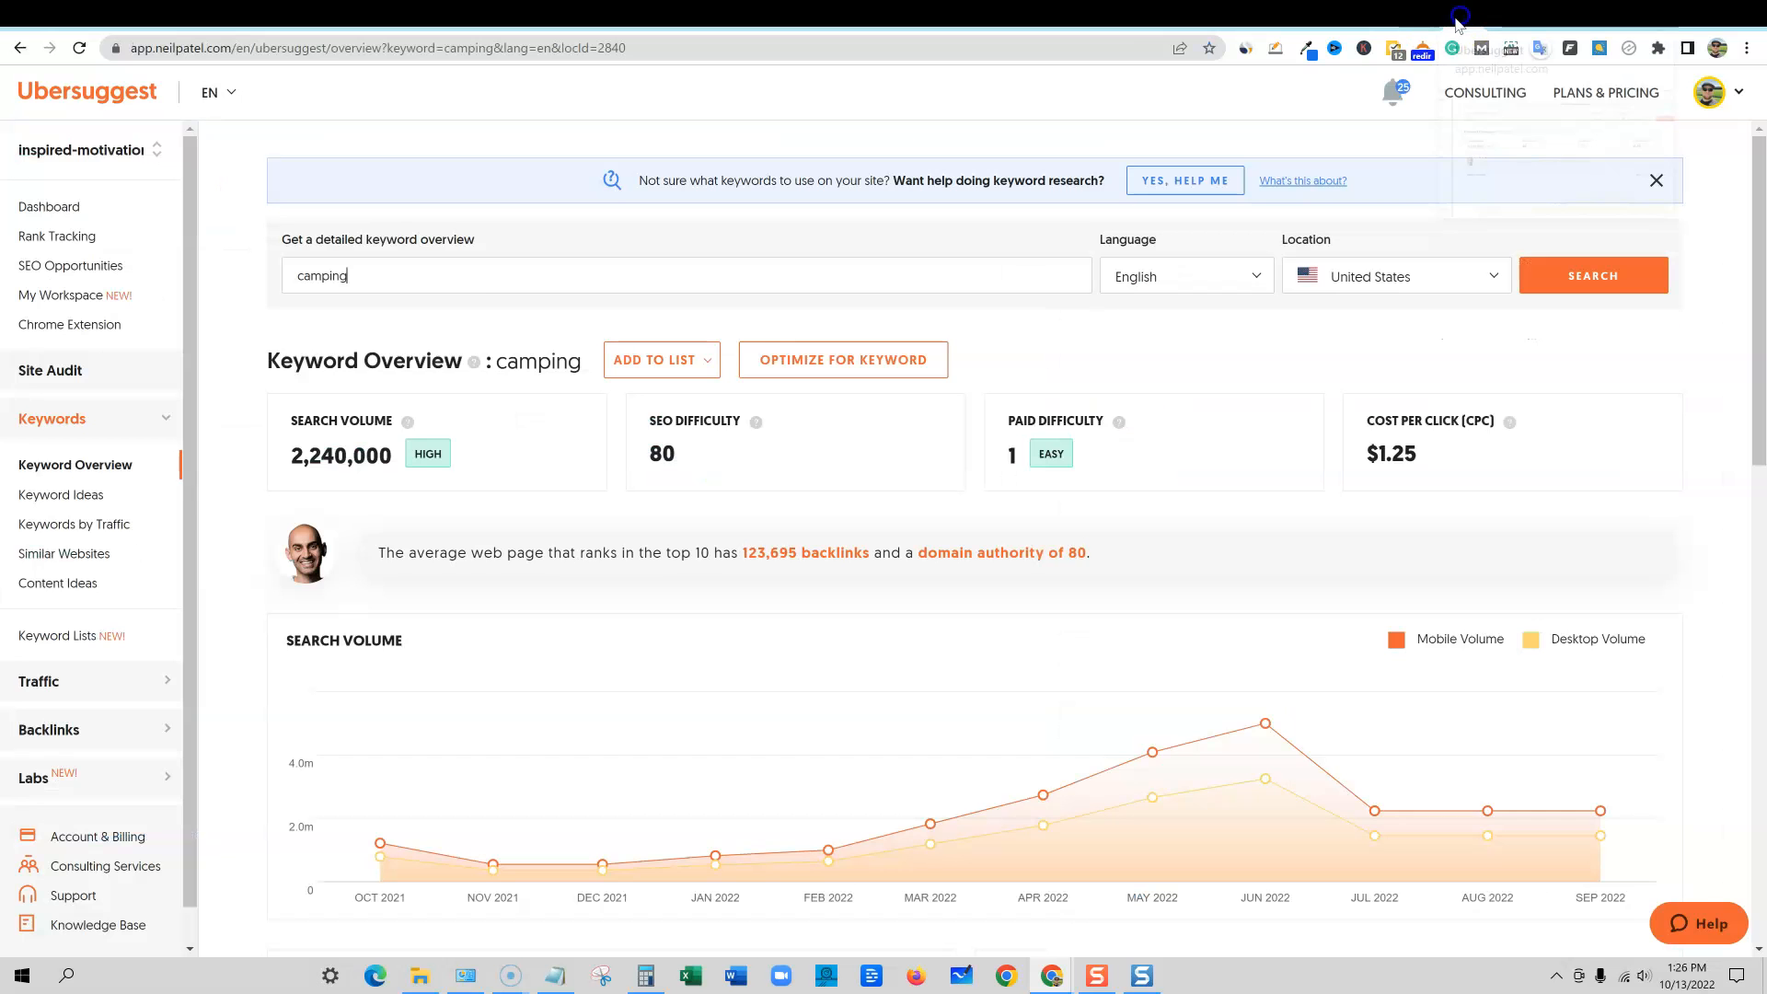
scroll(471, 599, down, 10)
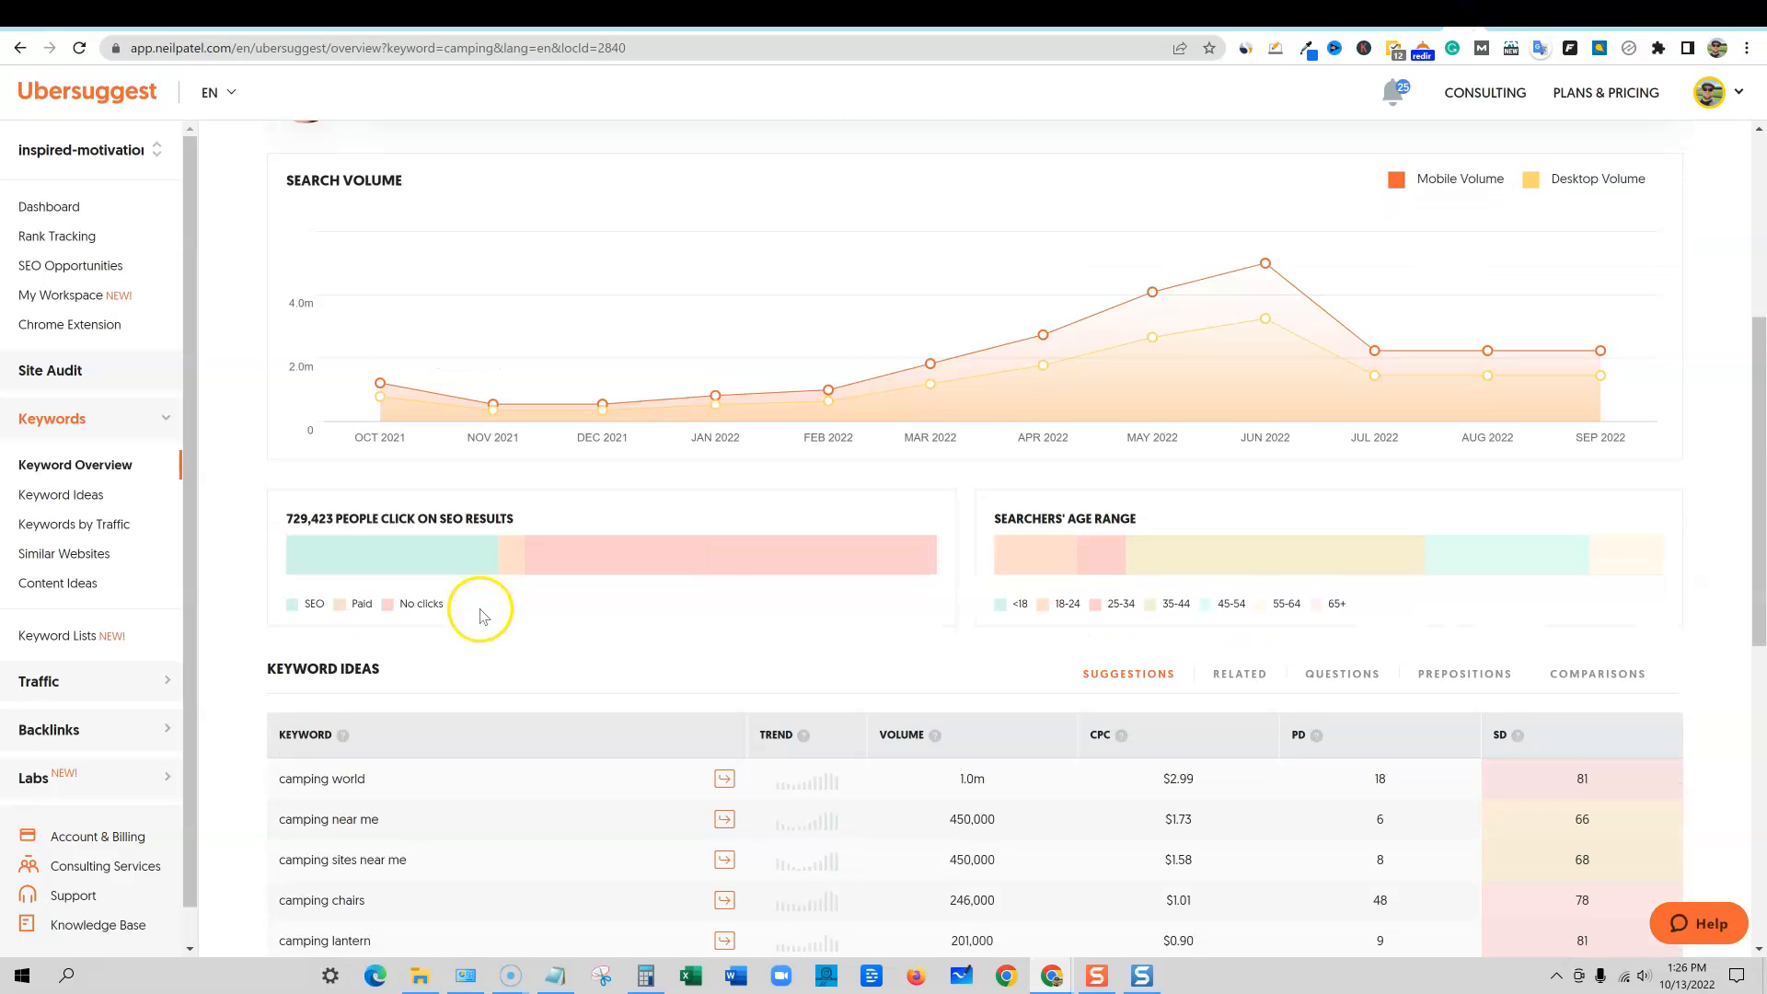
click(919, 622)
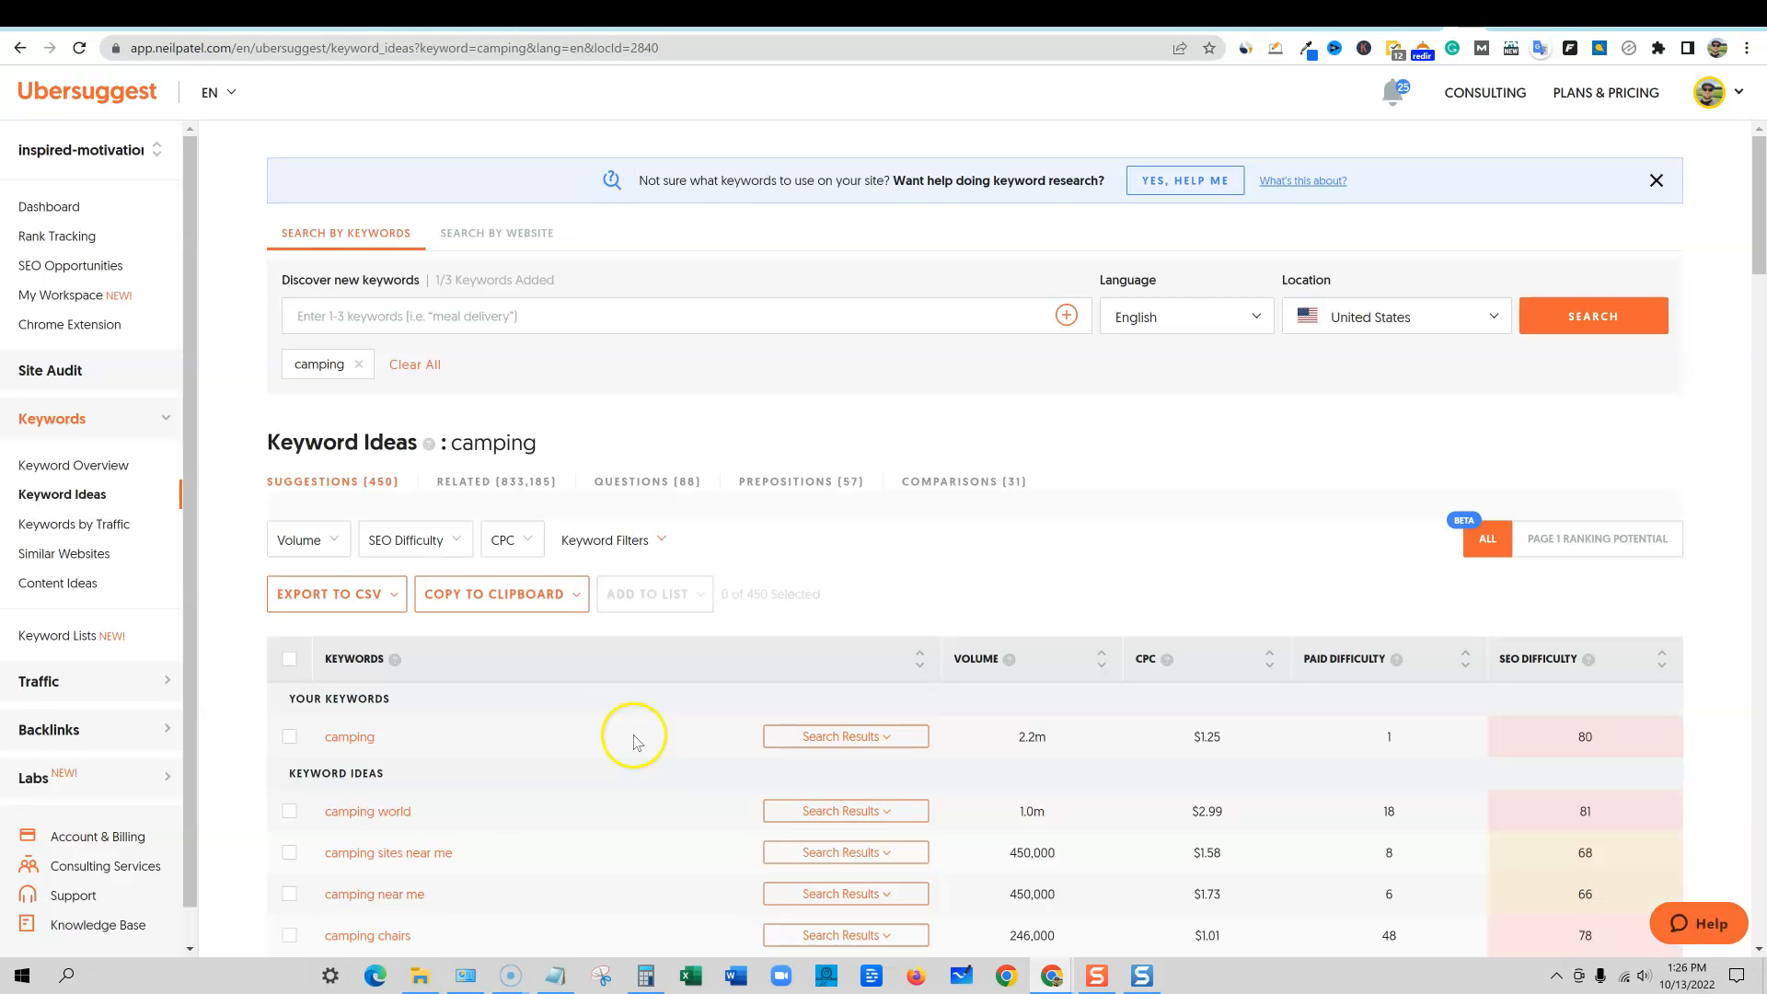
click(521, 485)
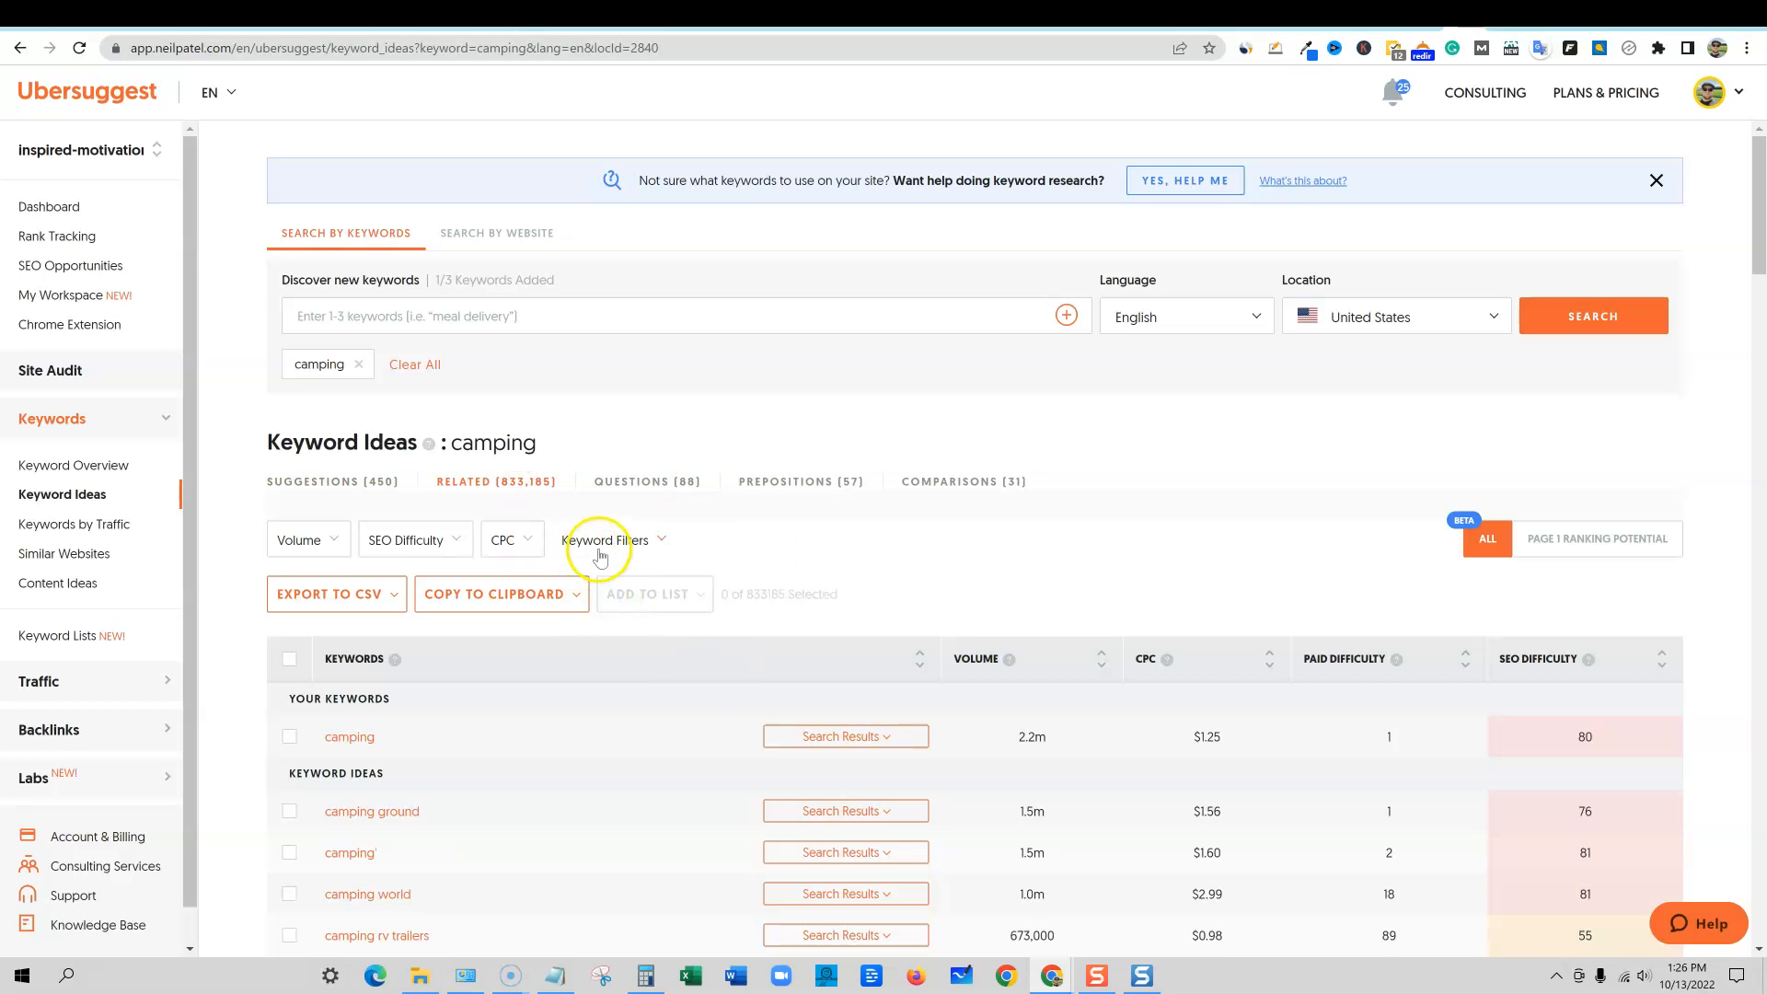
scroll(599, 543, down, 4)
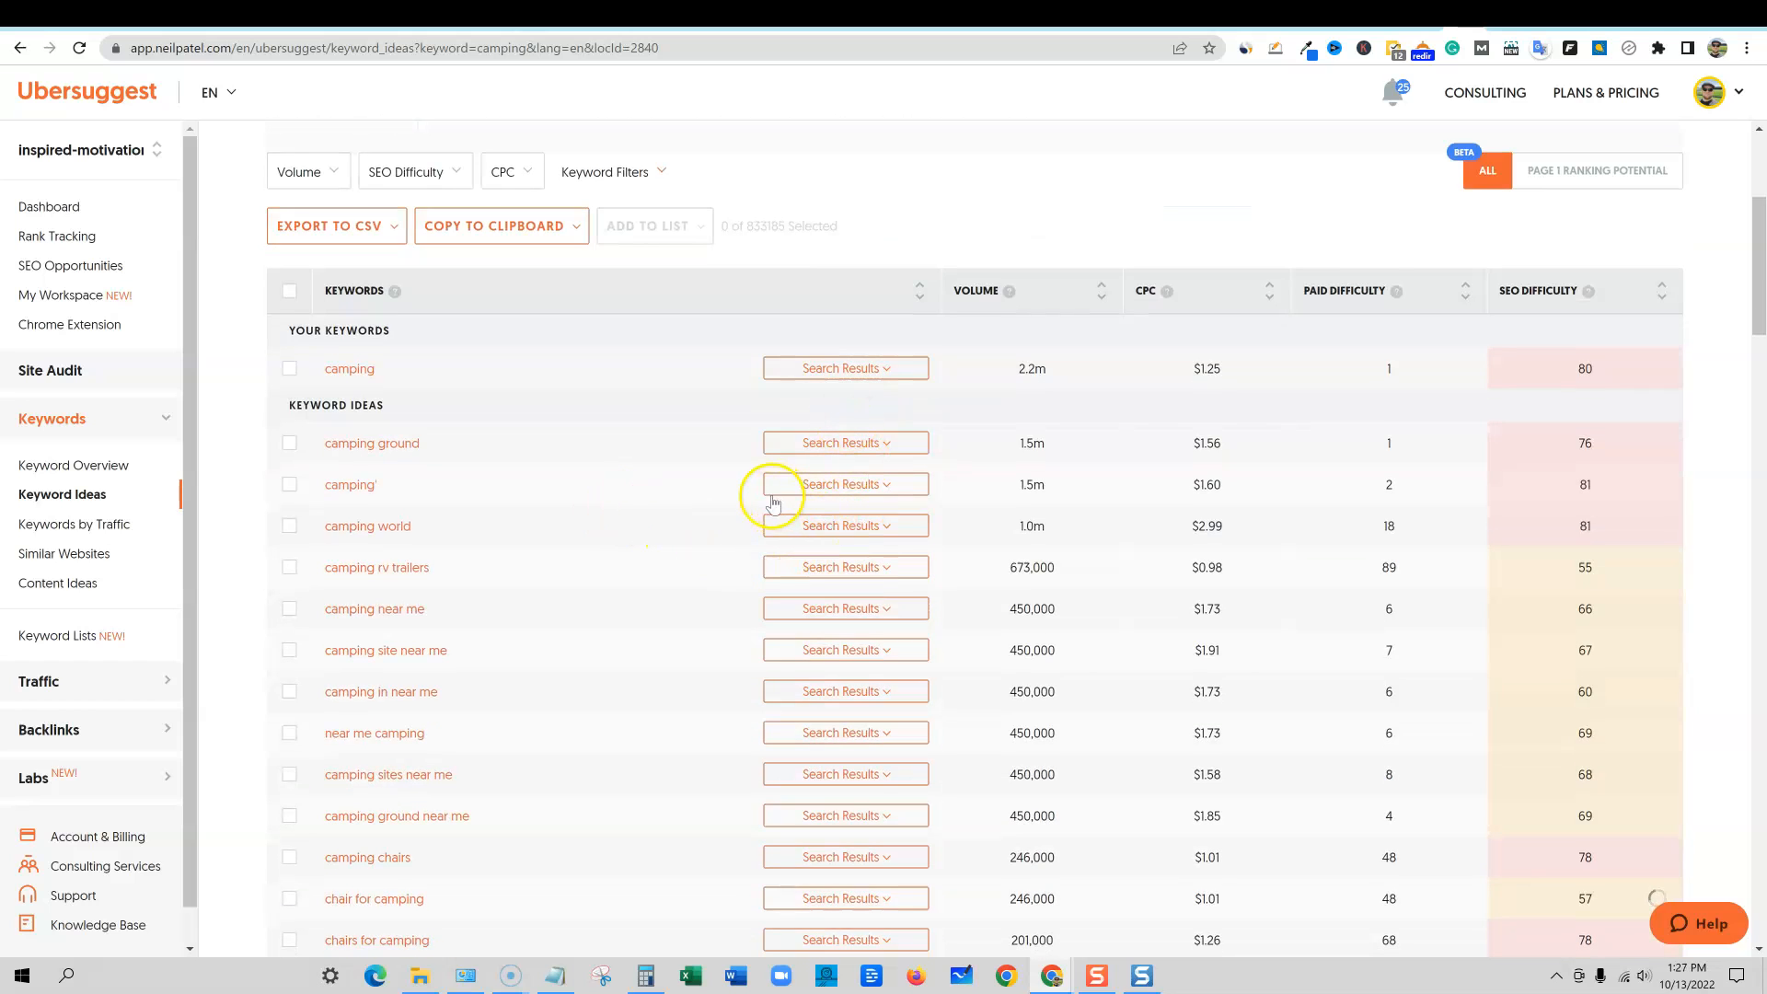
scroll(727, 432, up, 2)
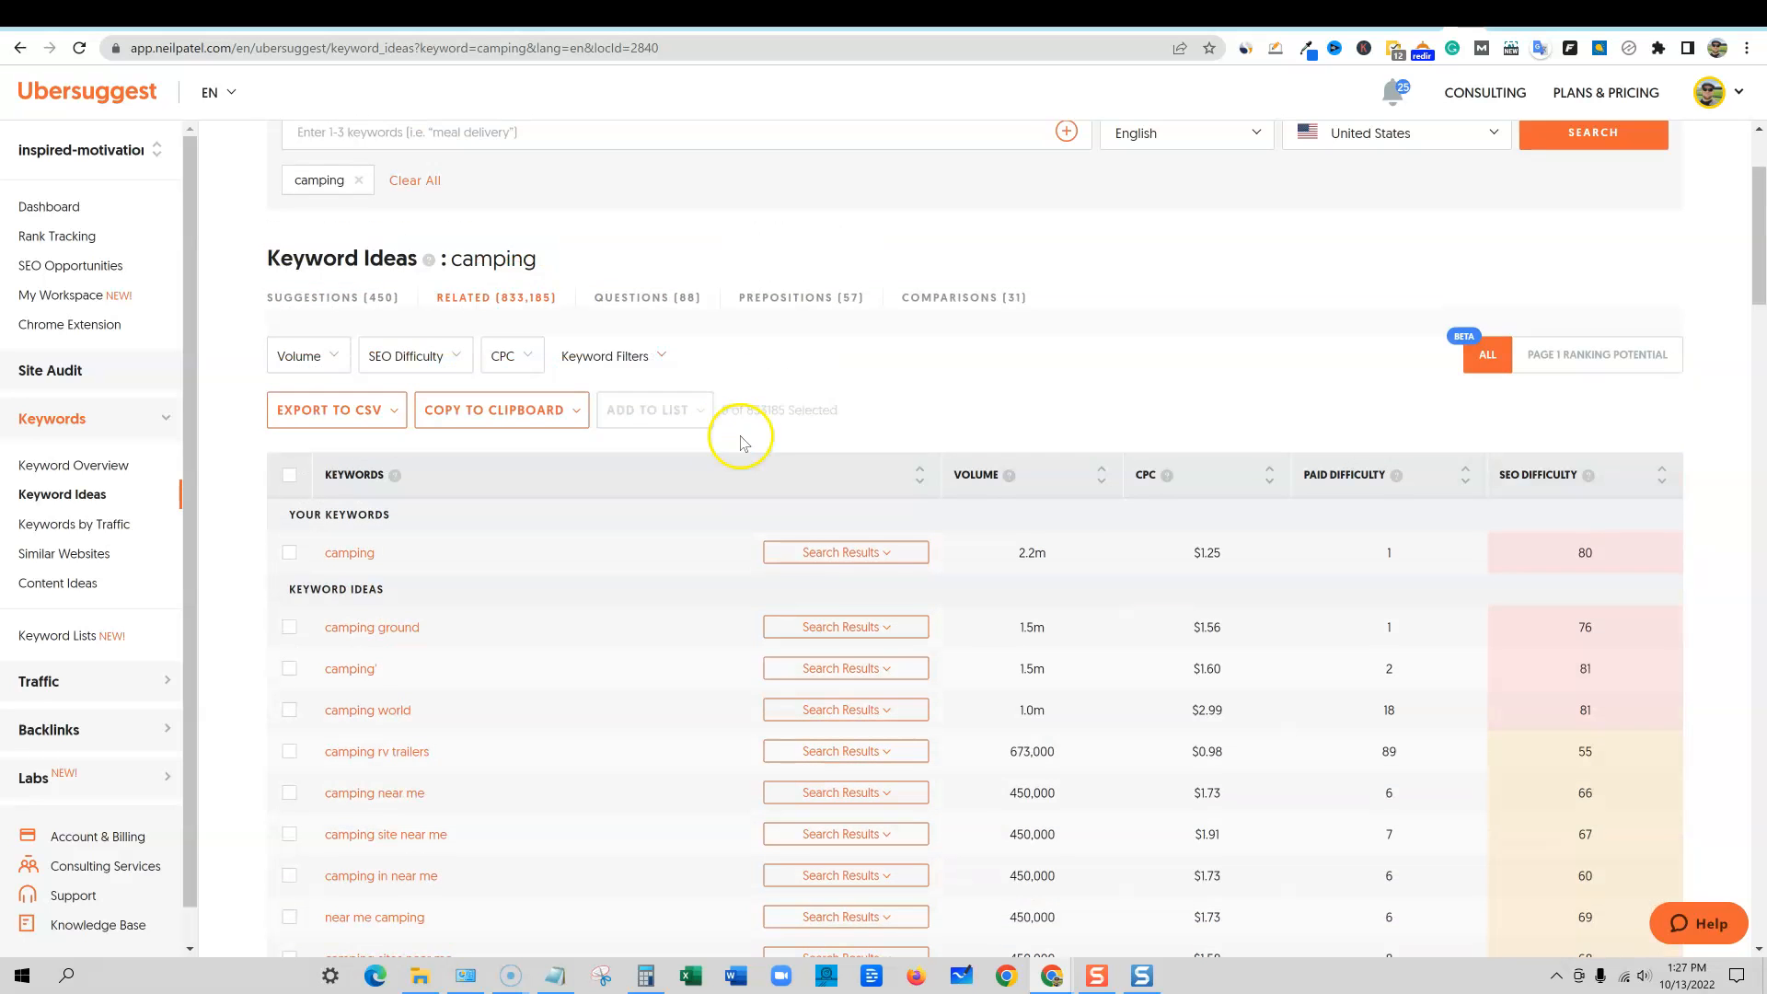
scroll(960, 502, up, 1)
scroll(960, 502, down, 1)
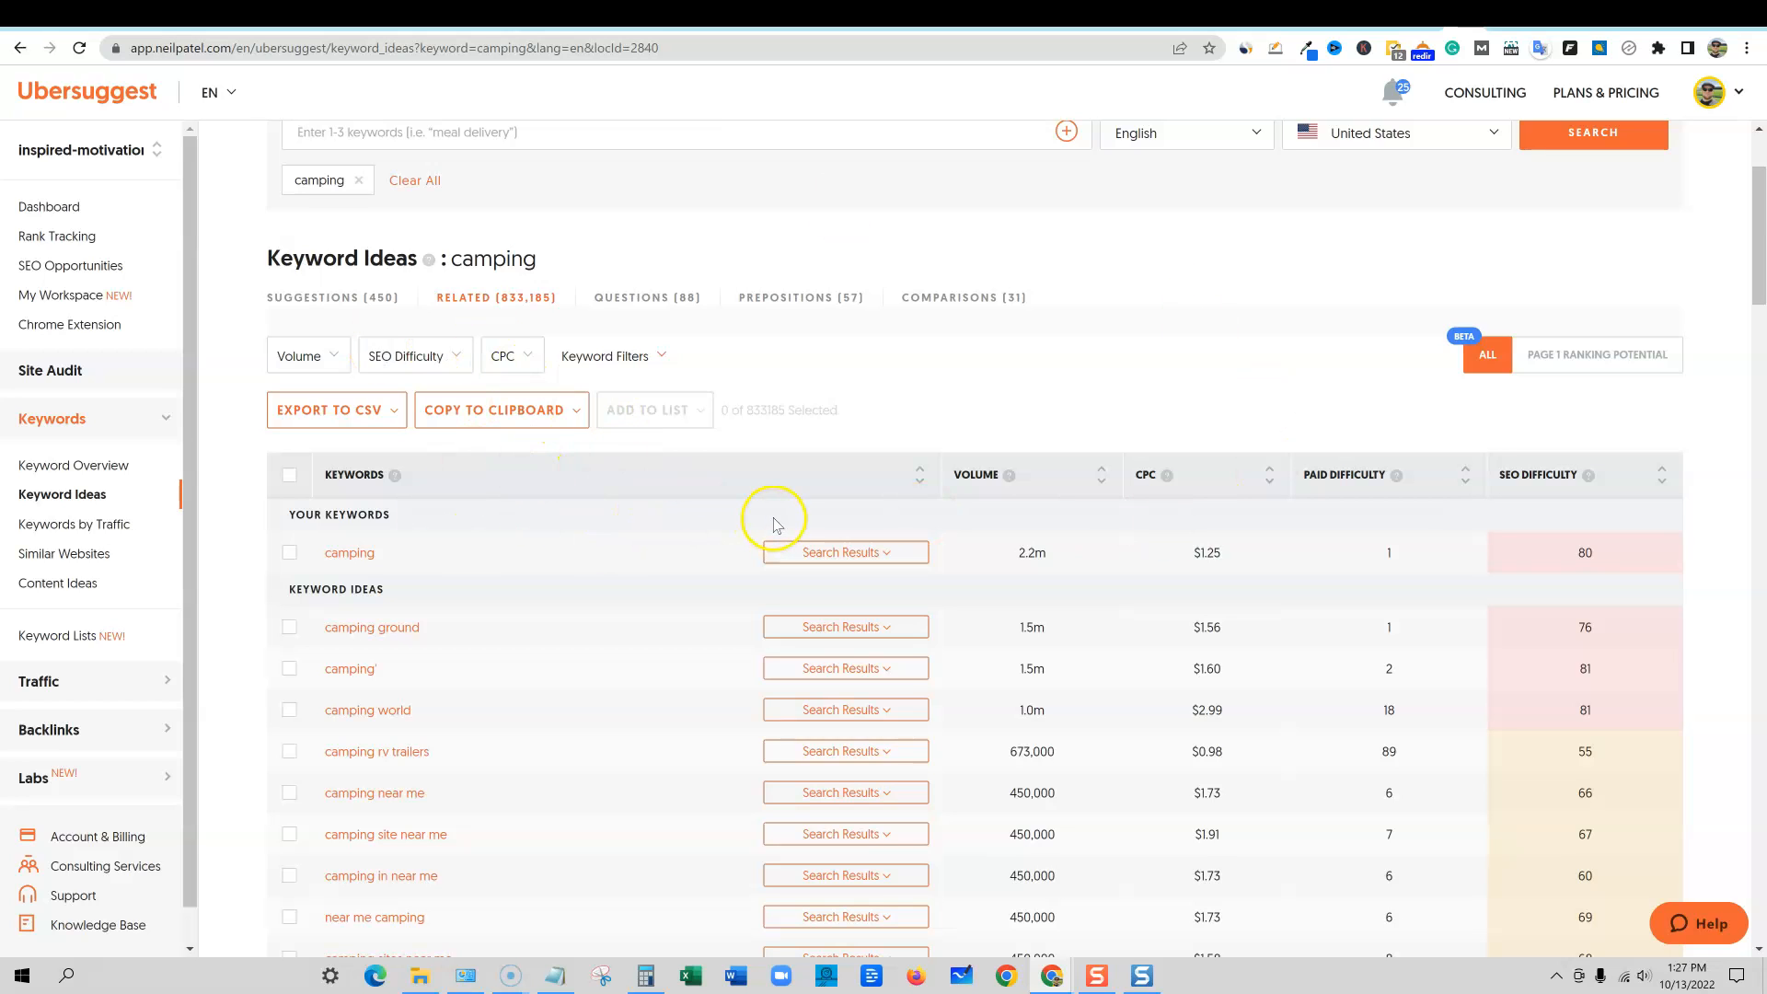
Step: Examine the options of the volume, SEO difficulty, CPC and include/exclude keyword filters
click(318, 355)
click(317, 356)
click(437, 358)
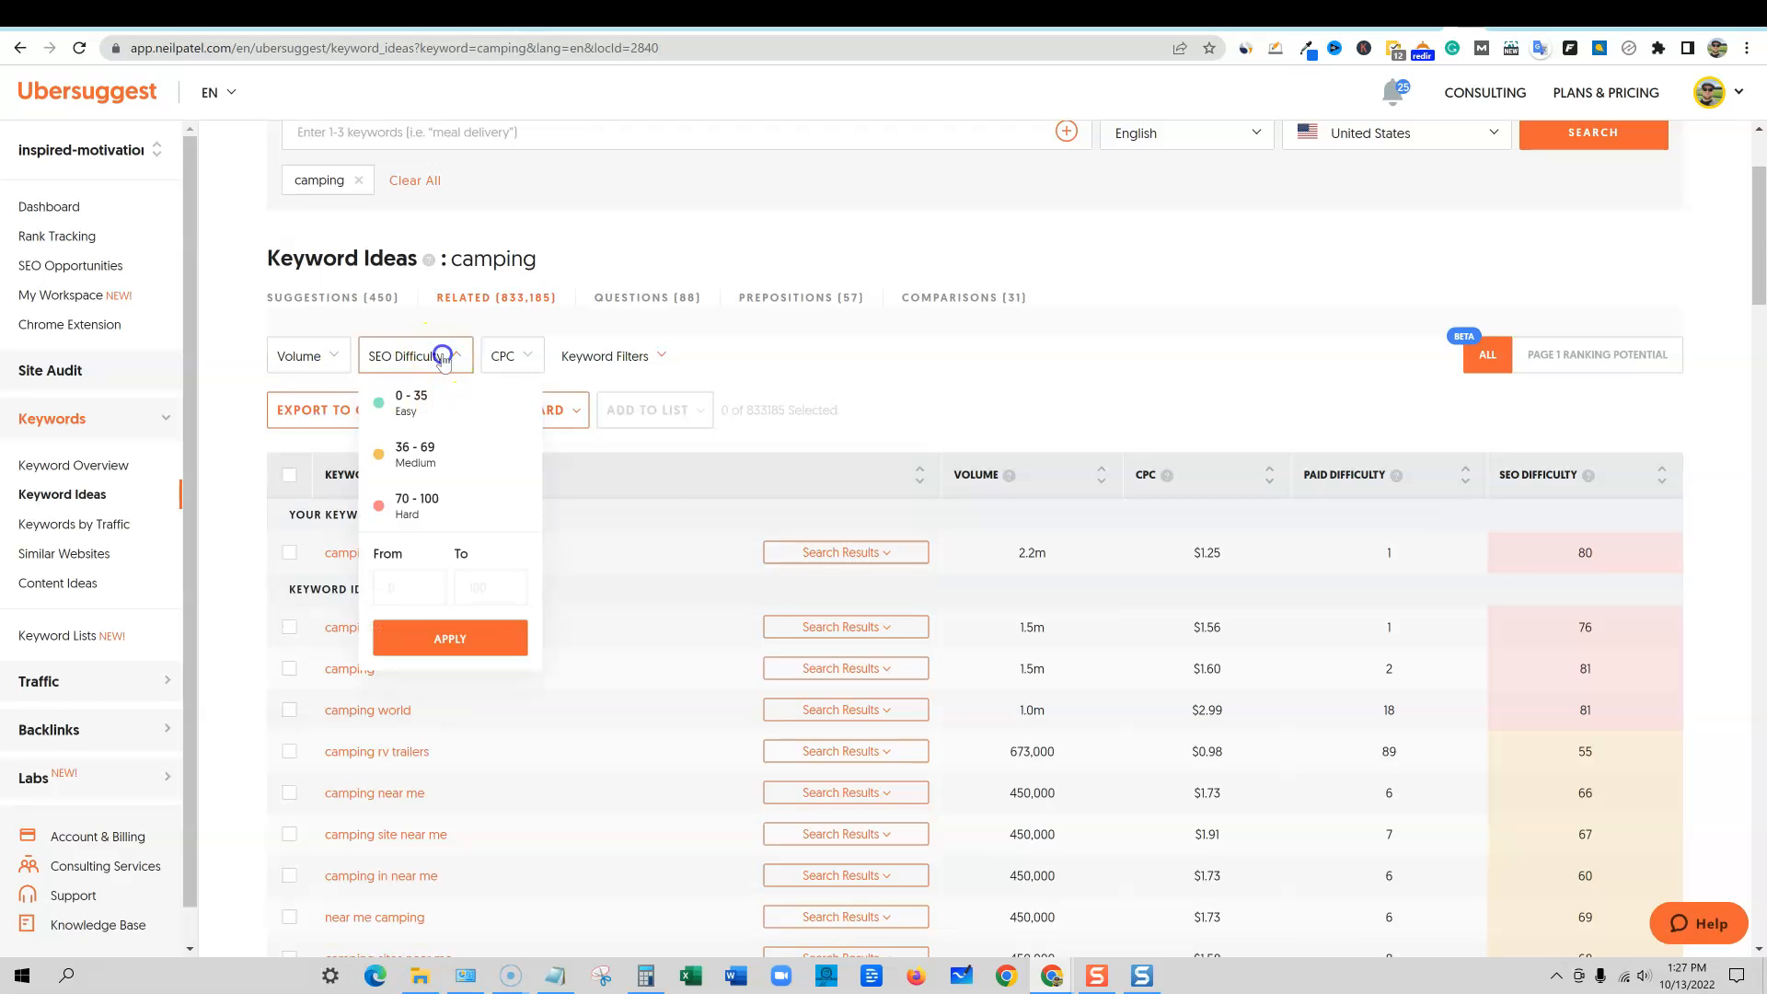
click(442, 358)
click(513, 355)
click(515, 355)
click(670, 356)
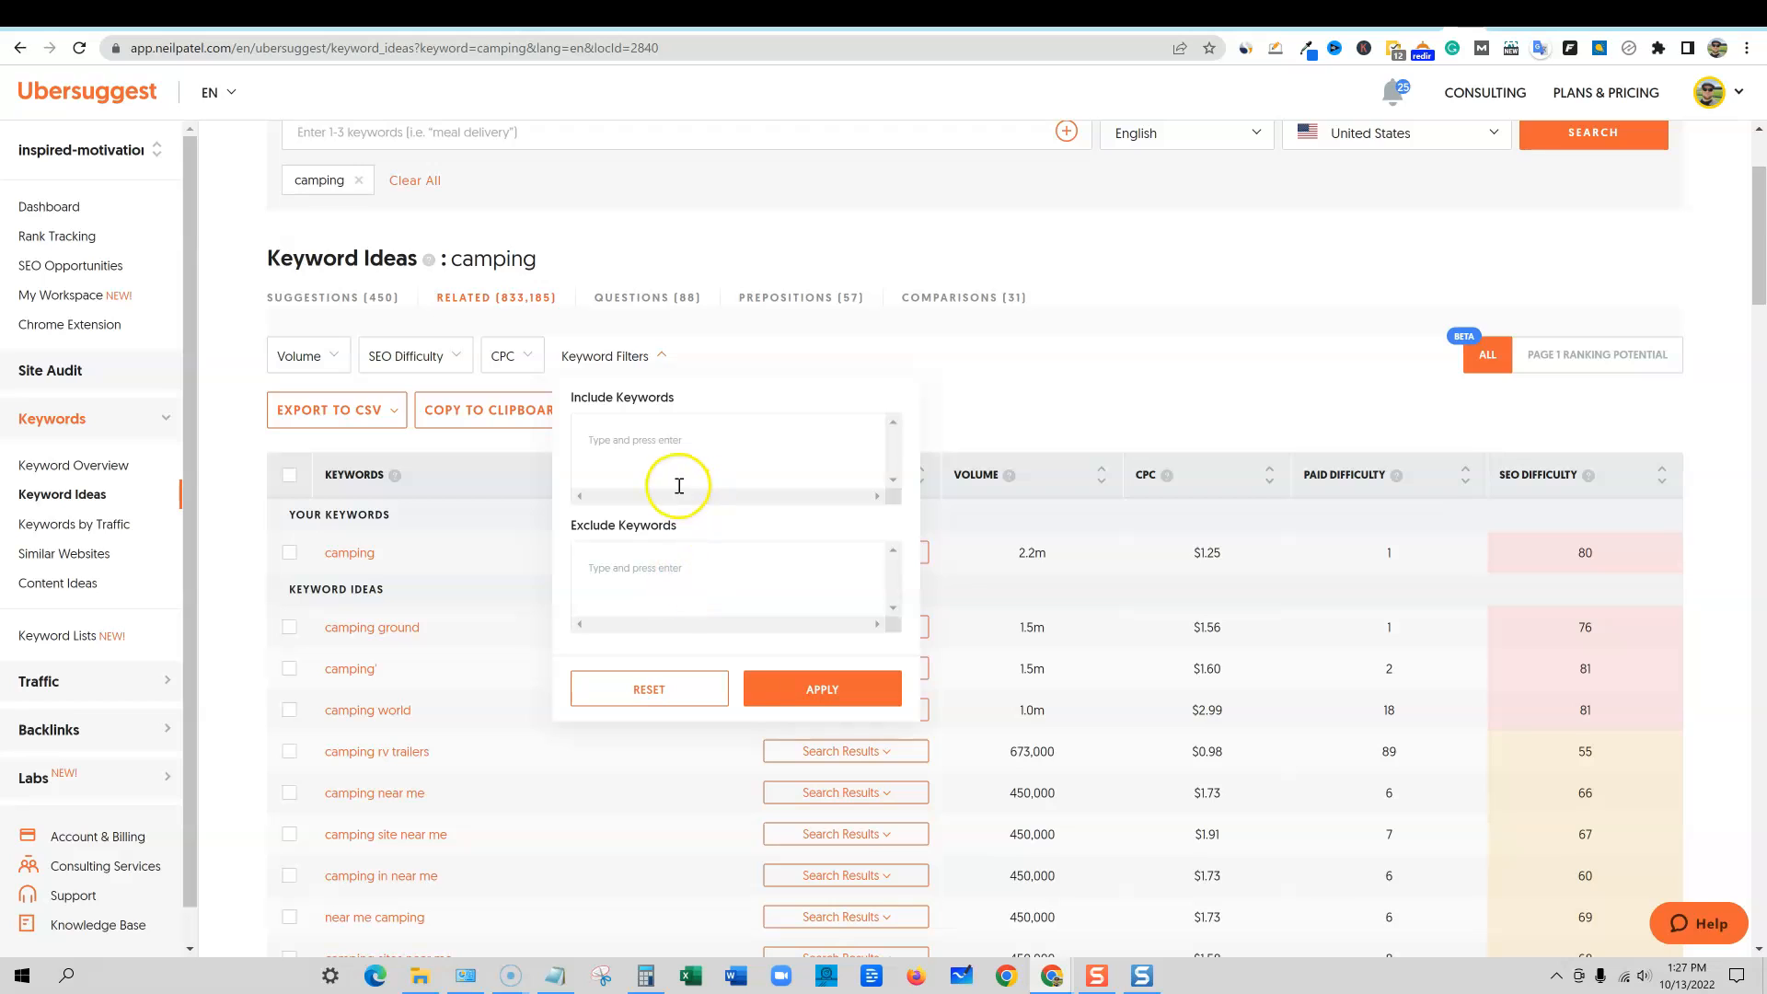
click(993, 356)
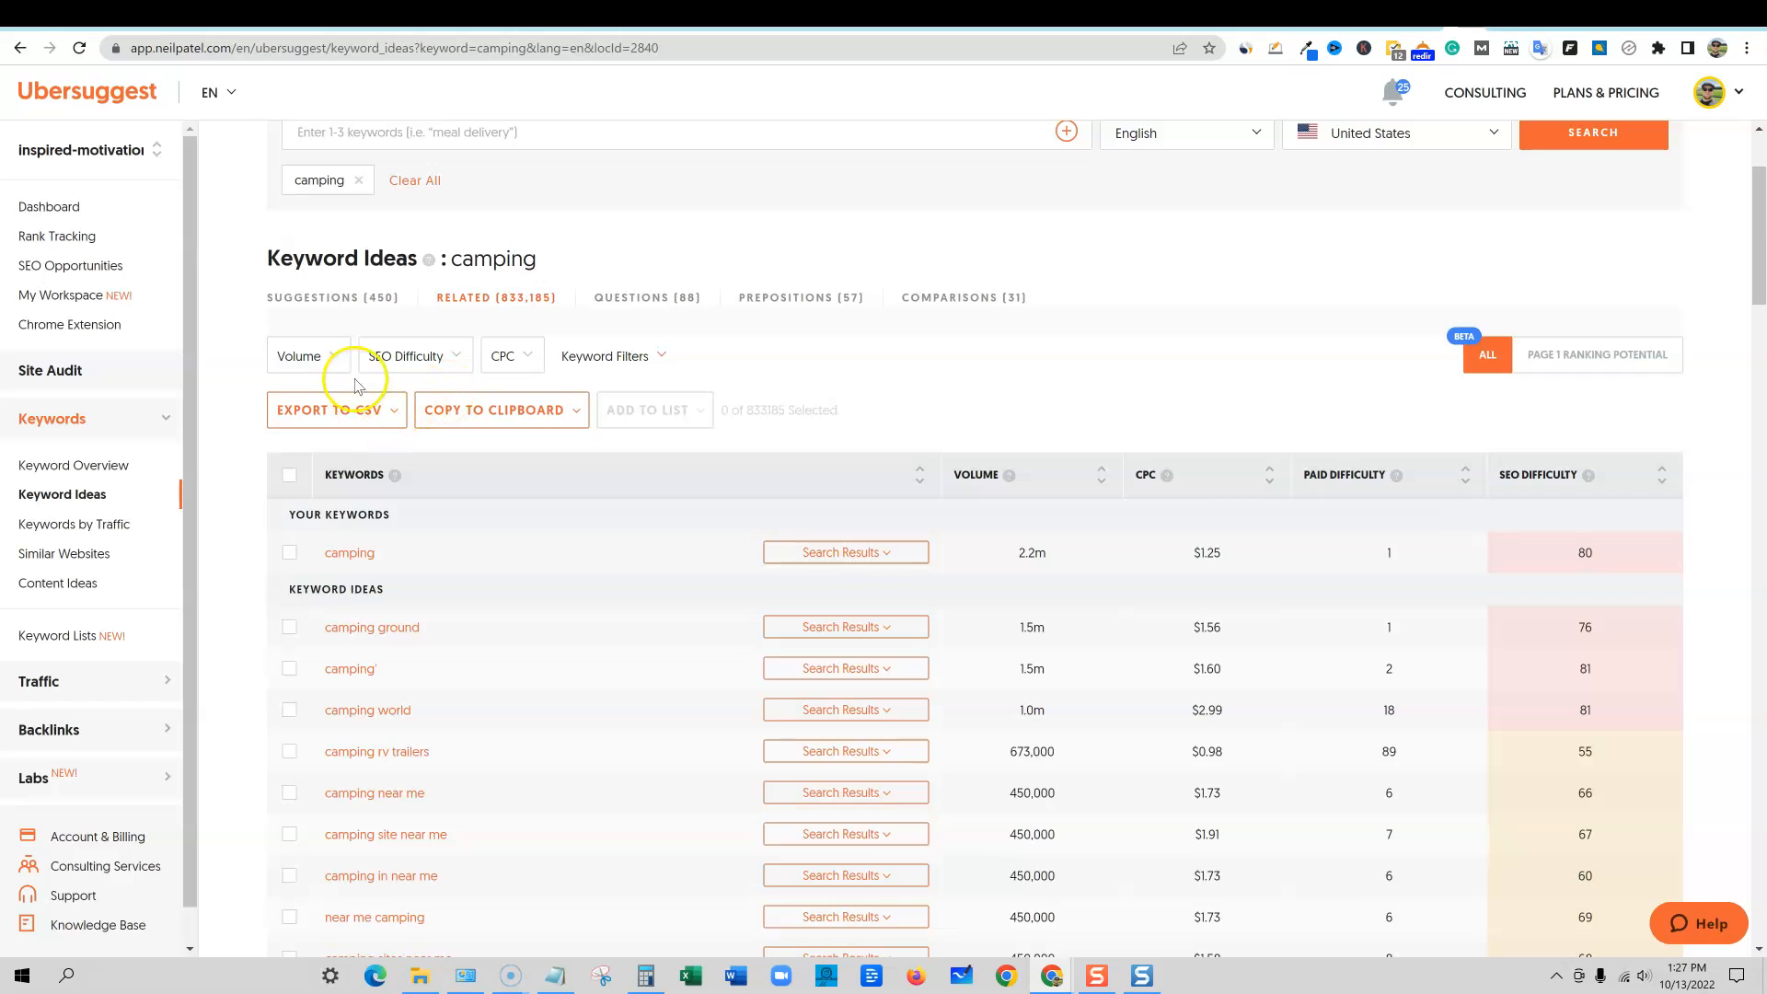
Step: Filter the related keywords to a volume of 1 - 1,000 and an SEO difficulty of 0 - 35
click(333, 353)
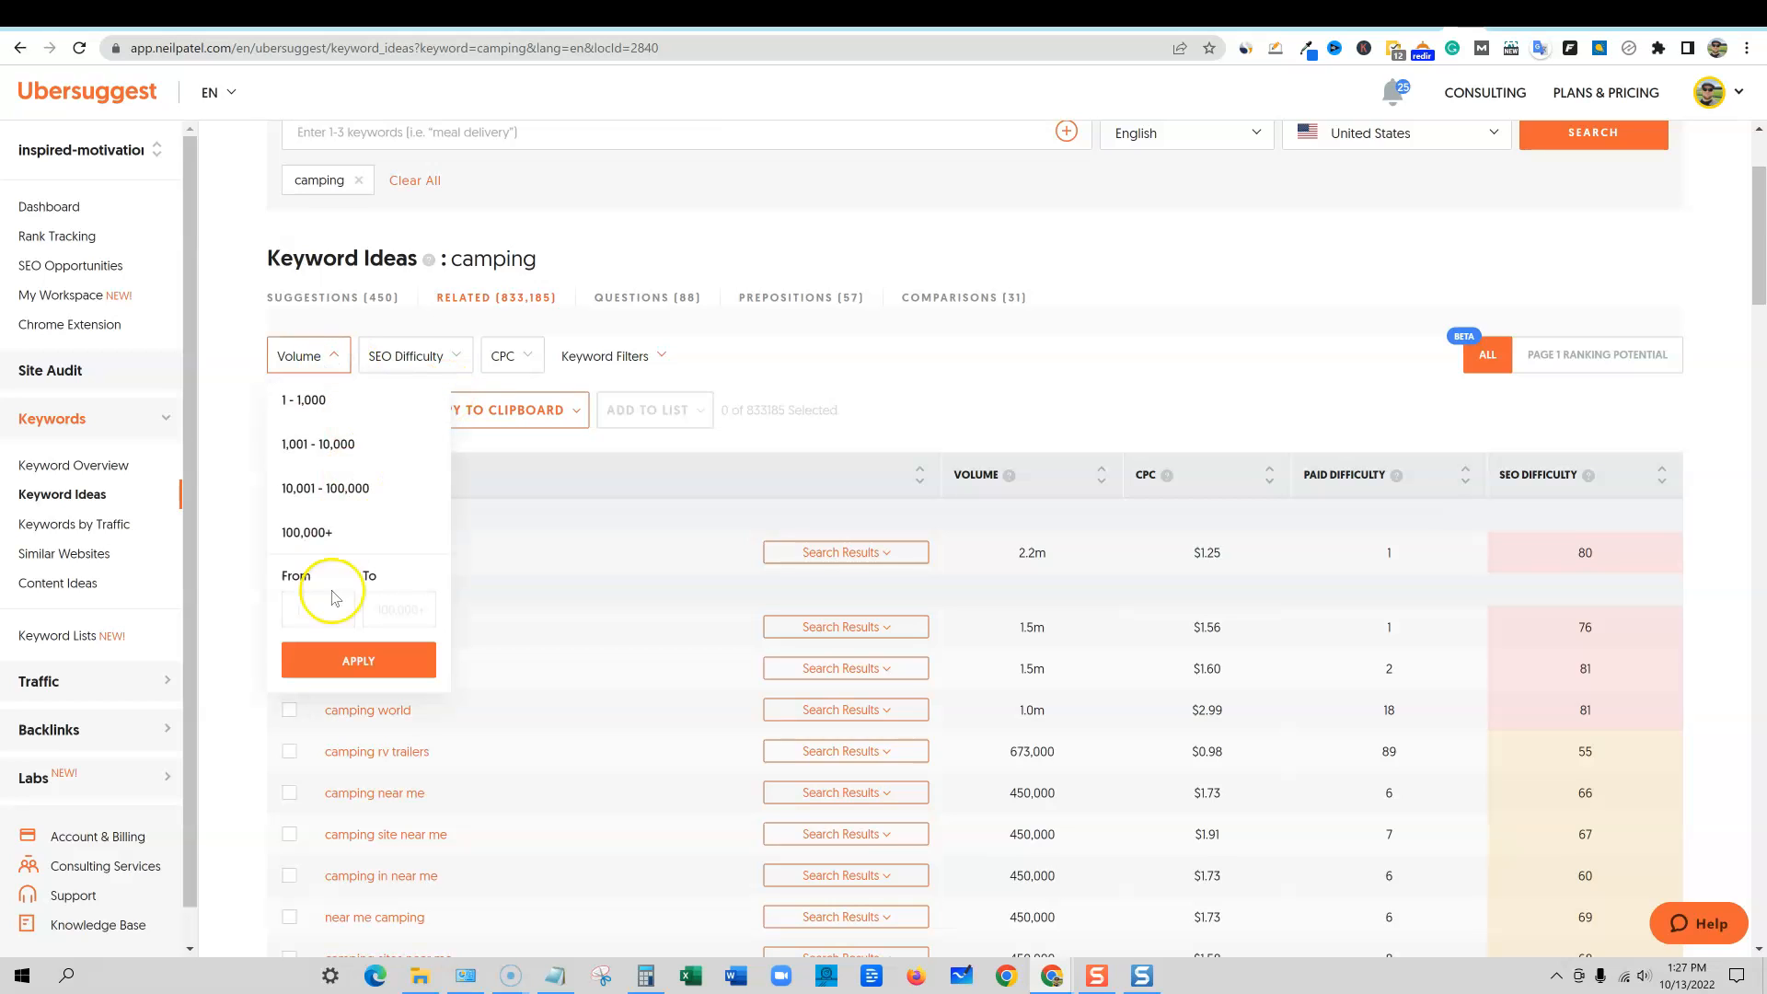
click(322, 405)
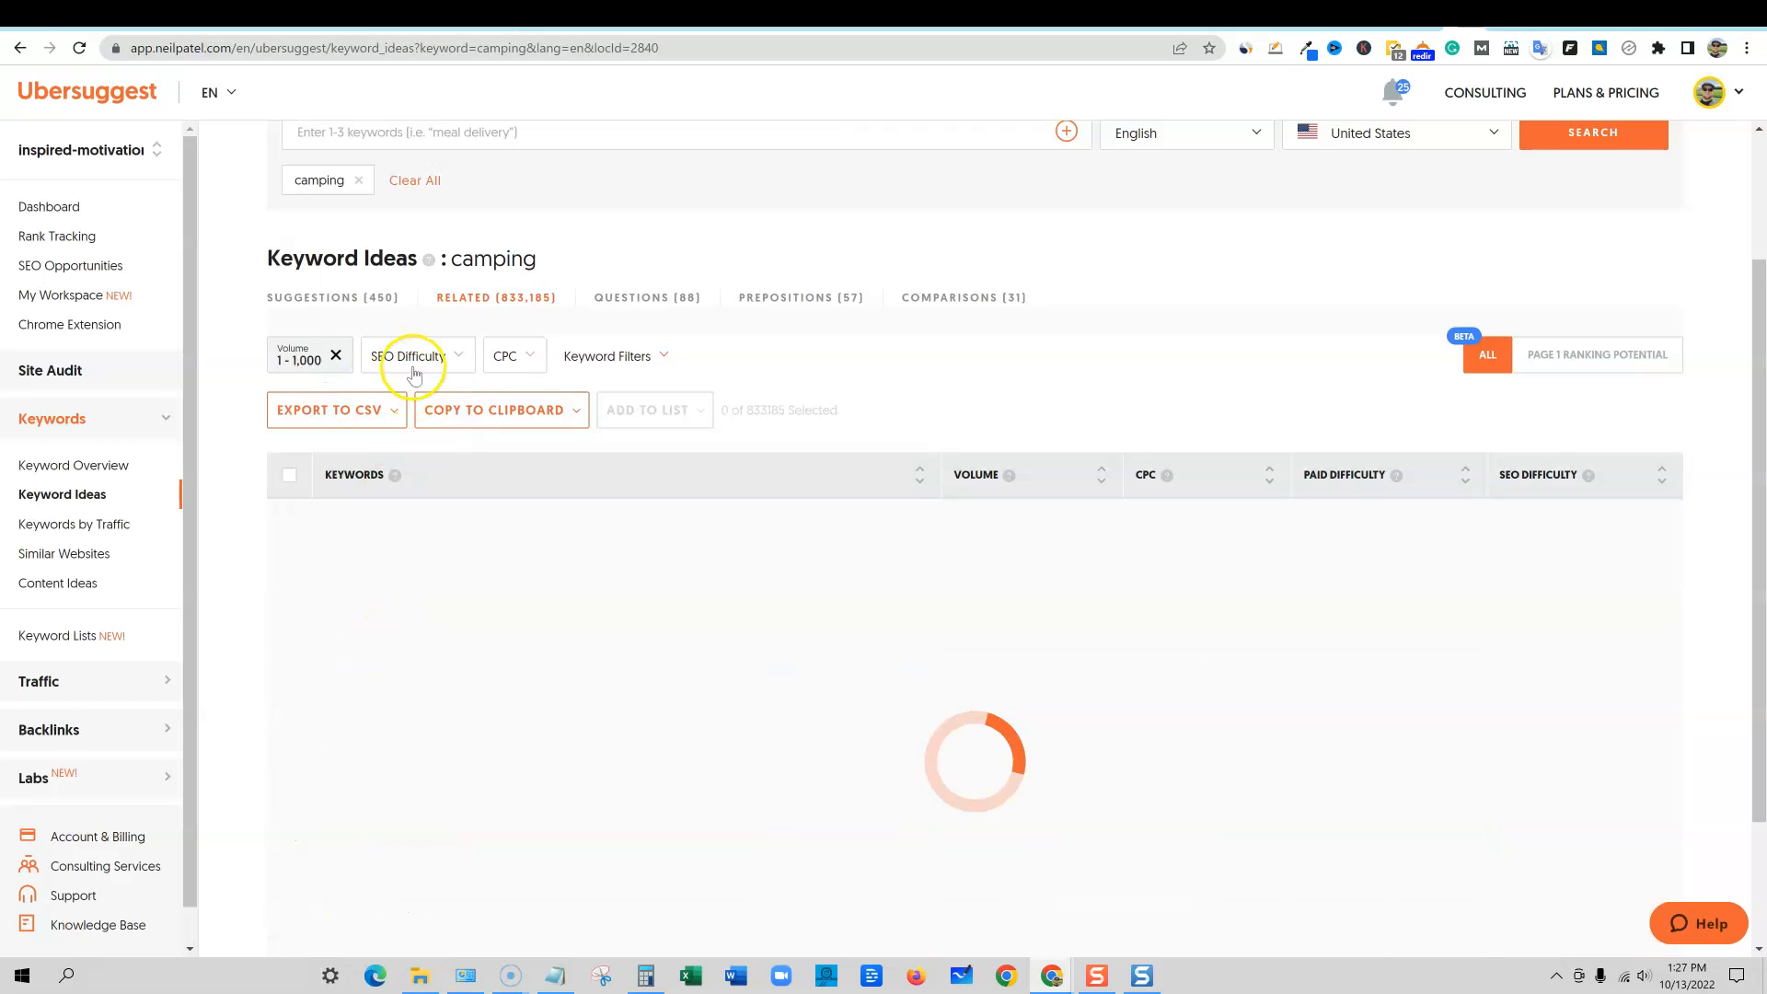
click(394, 355)
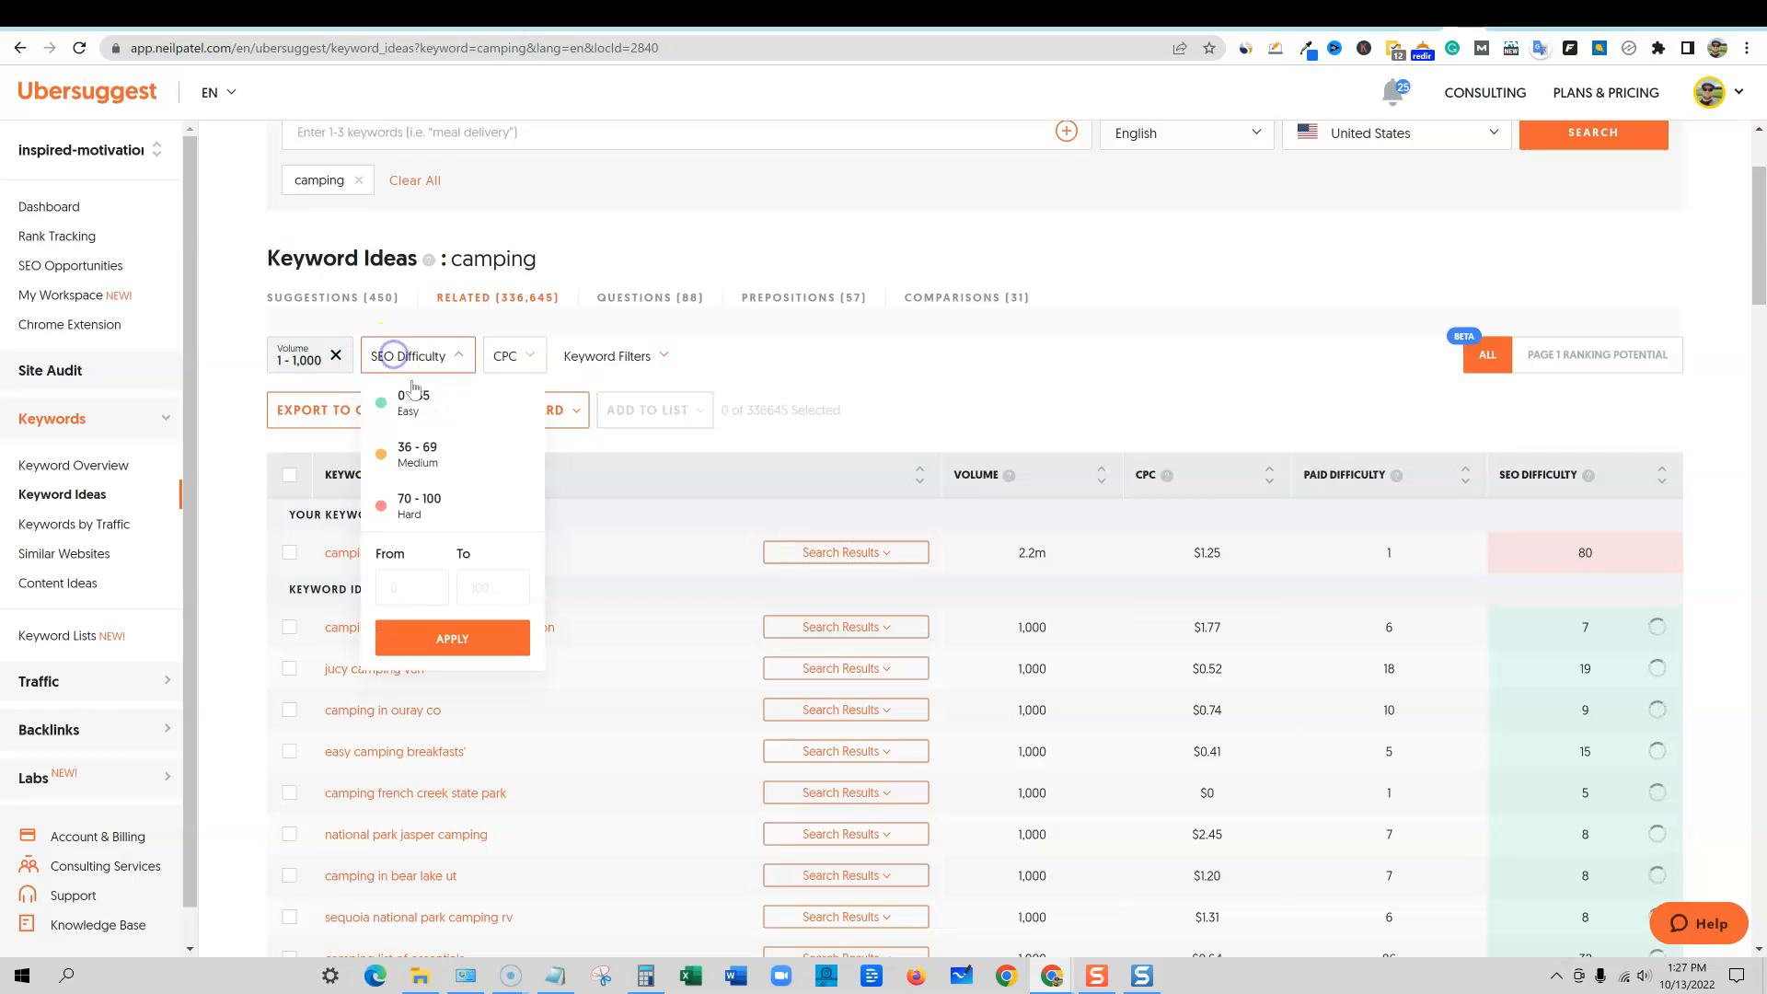
click(413, 398)
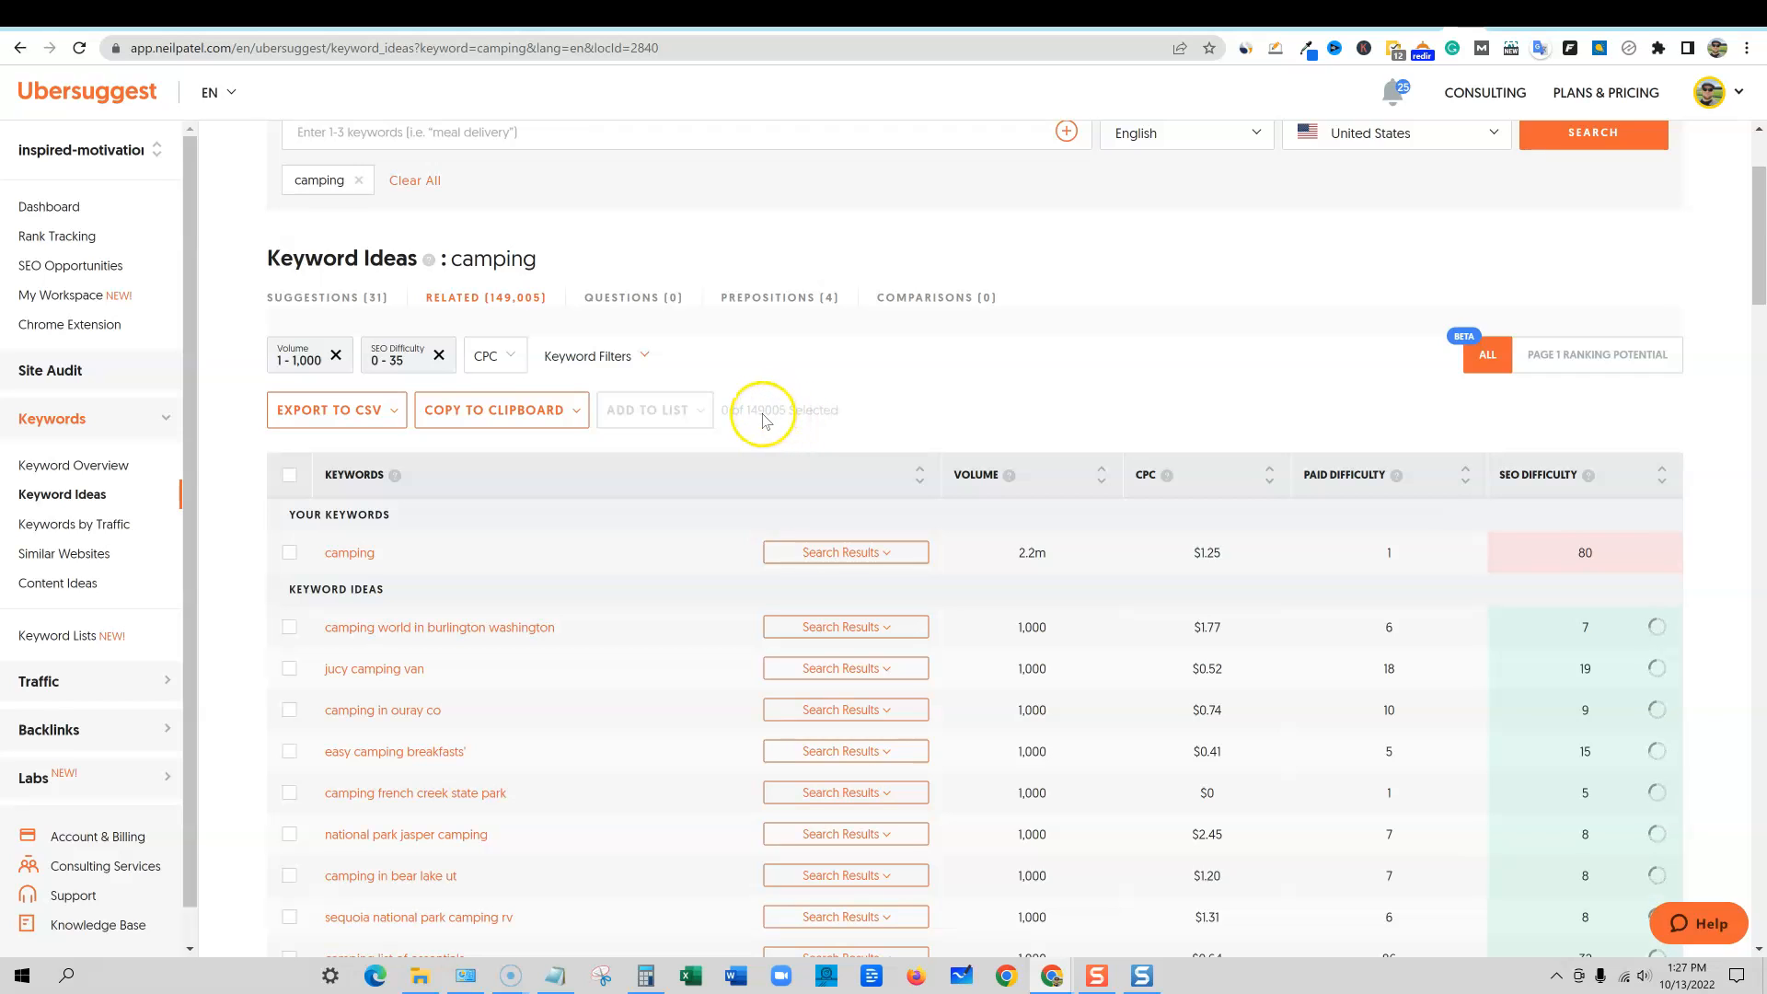
Step: Apply a custom CPC filter from $1 to $10 to the related keywords
click(506, 355)
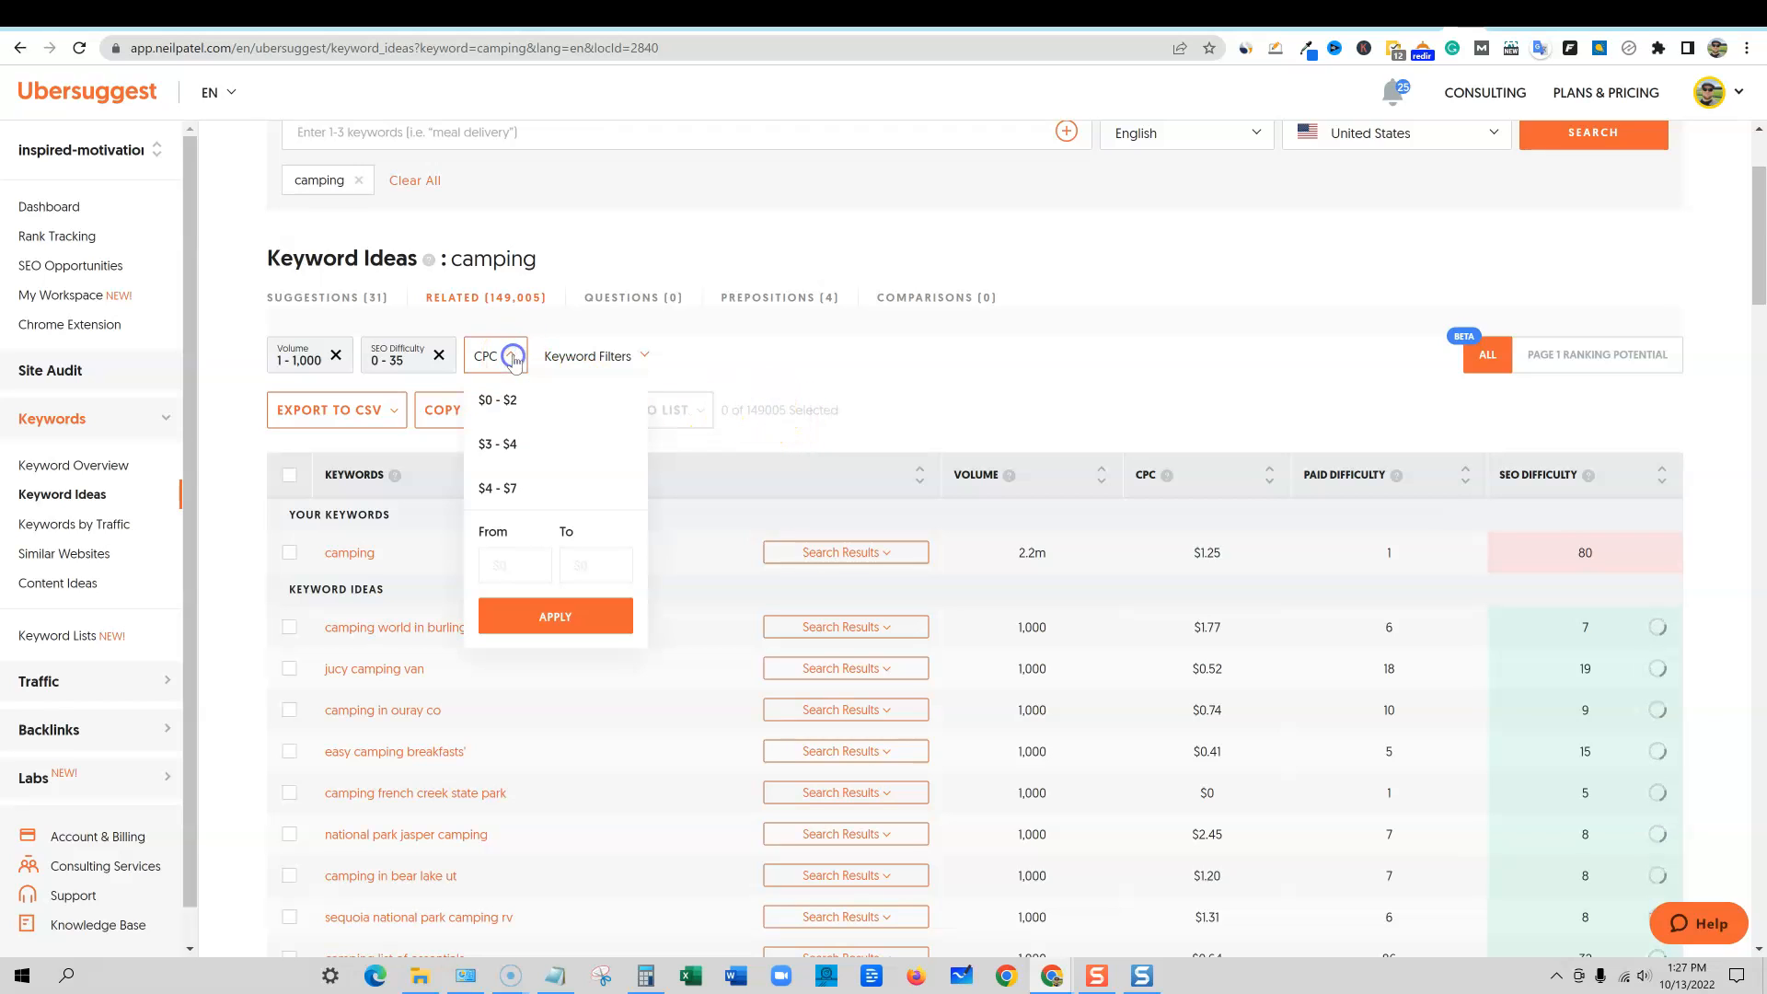
click(525, 570)
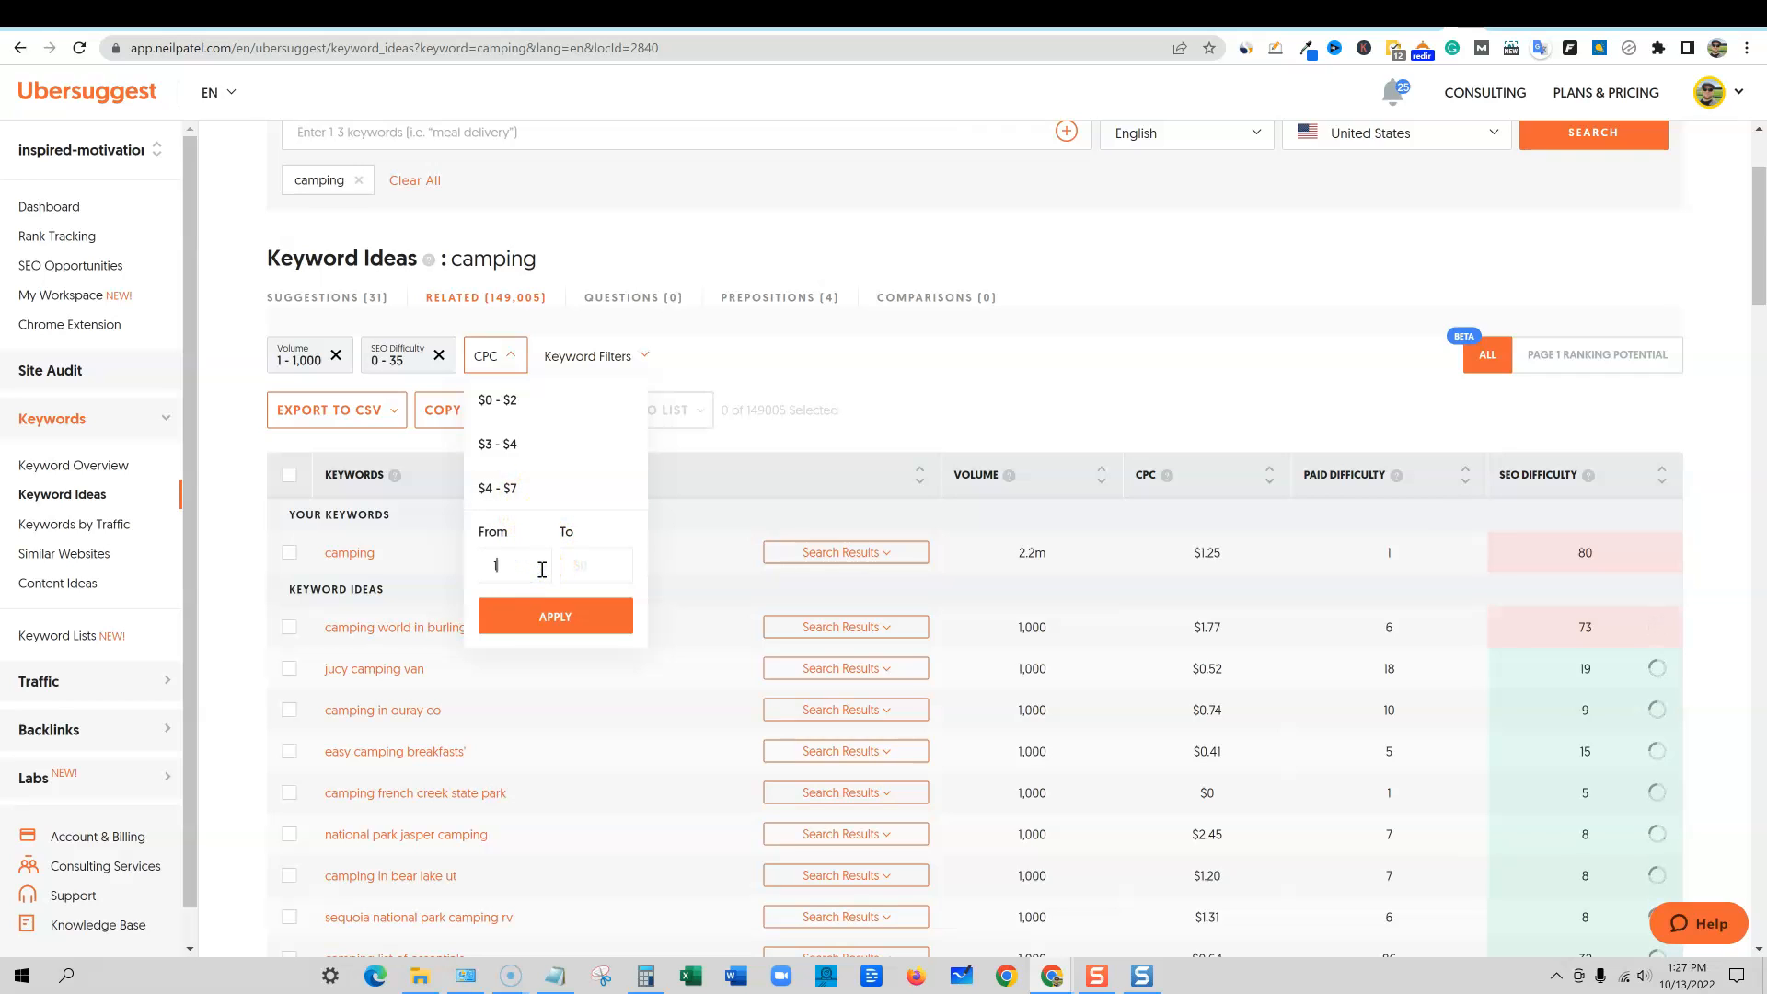
click(575, 563)
text(10)
click(579, 614)
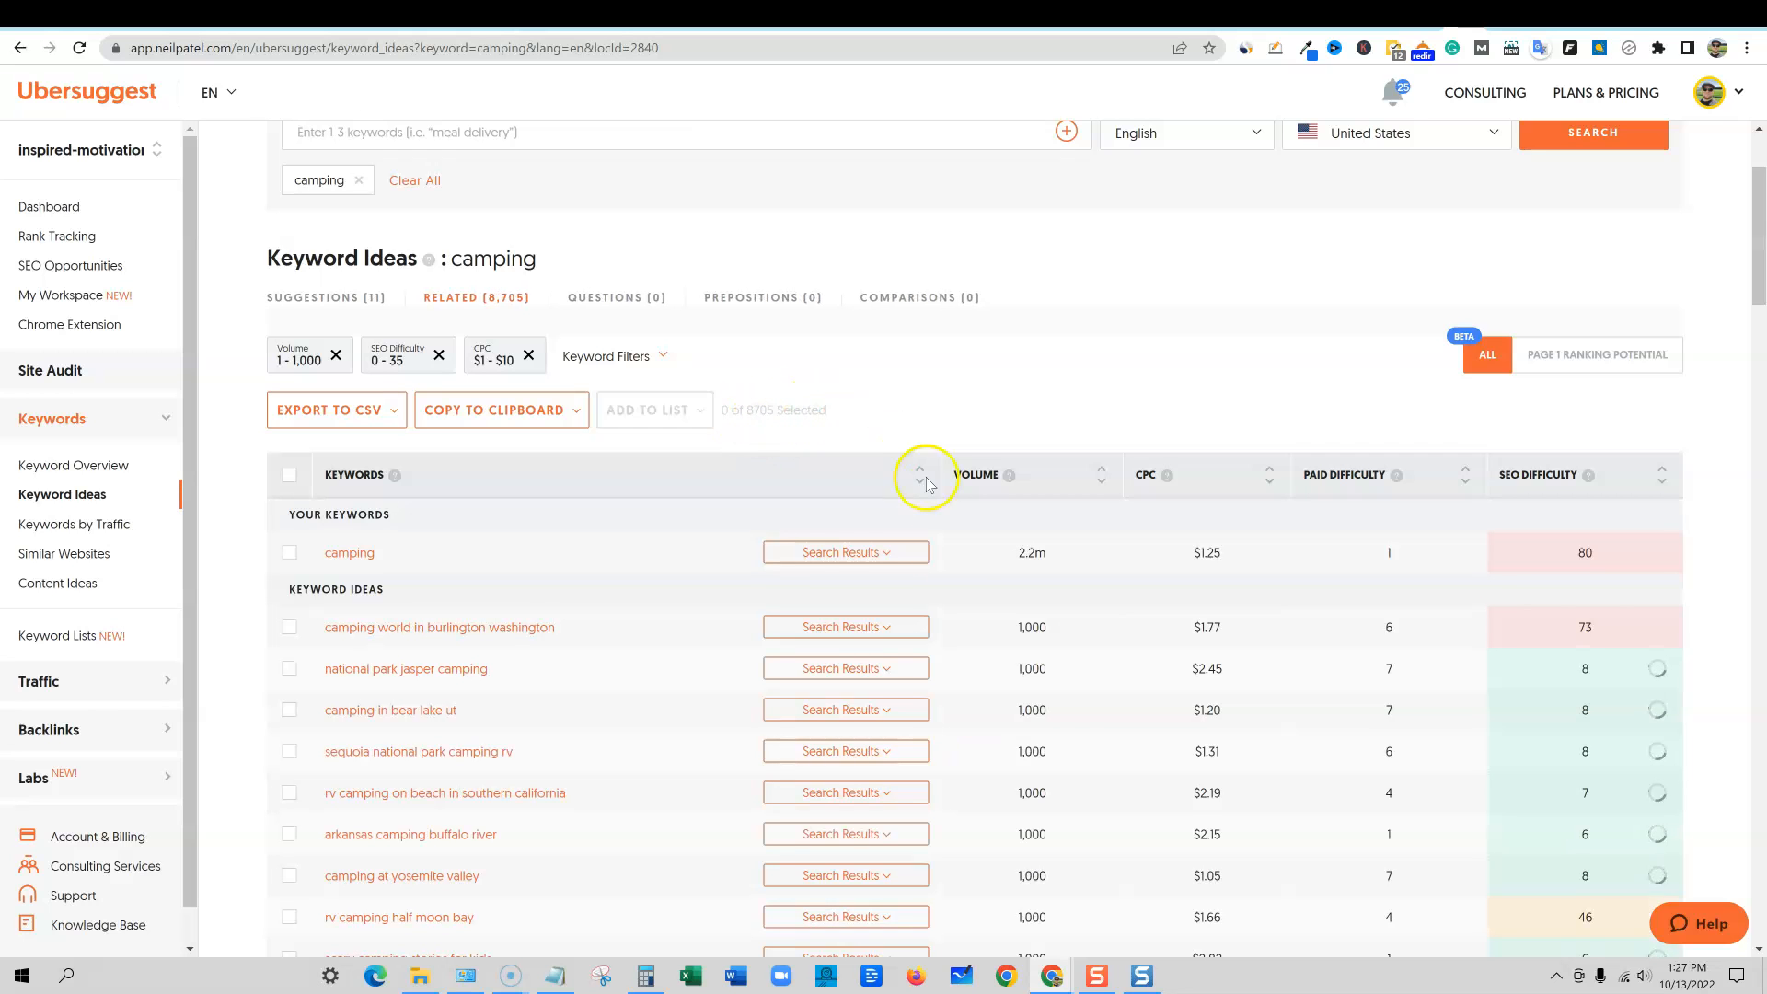
Step: Look through the filtered related keywords and check how their SEO difficulty scores update
scroll(911, 674, down, 10)
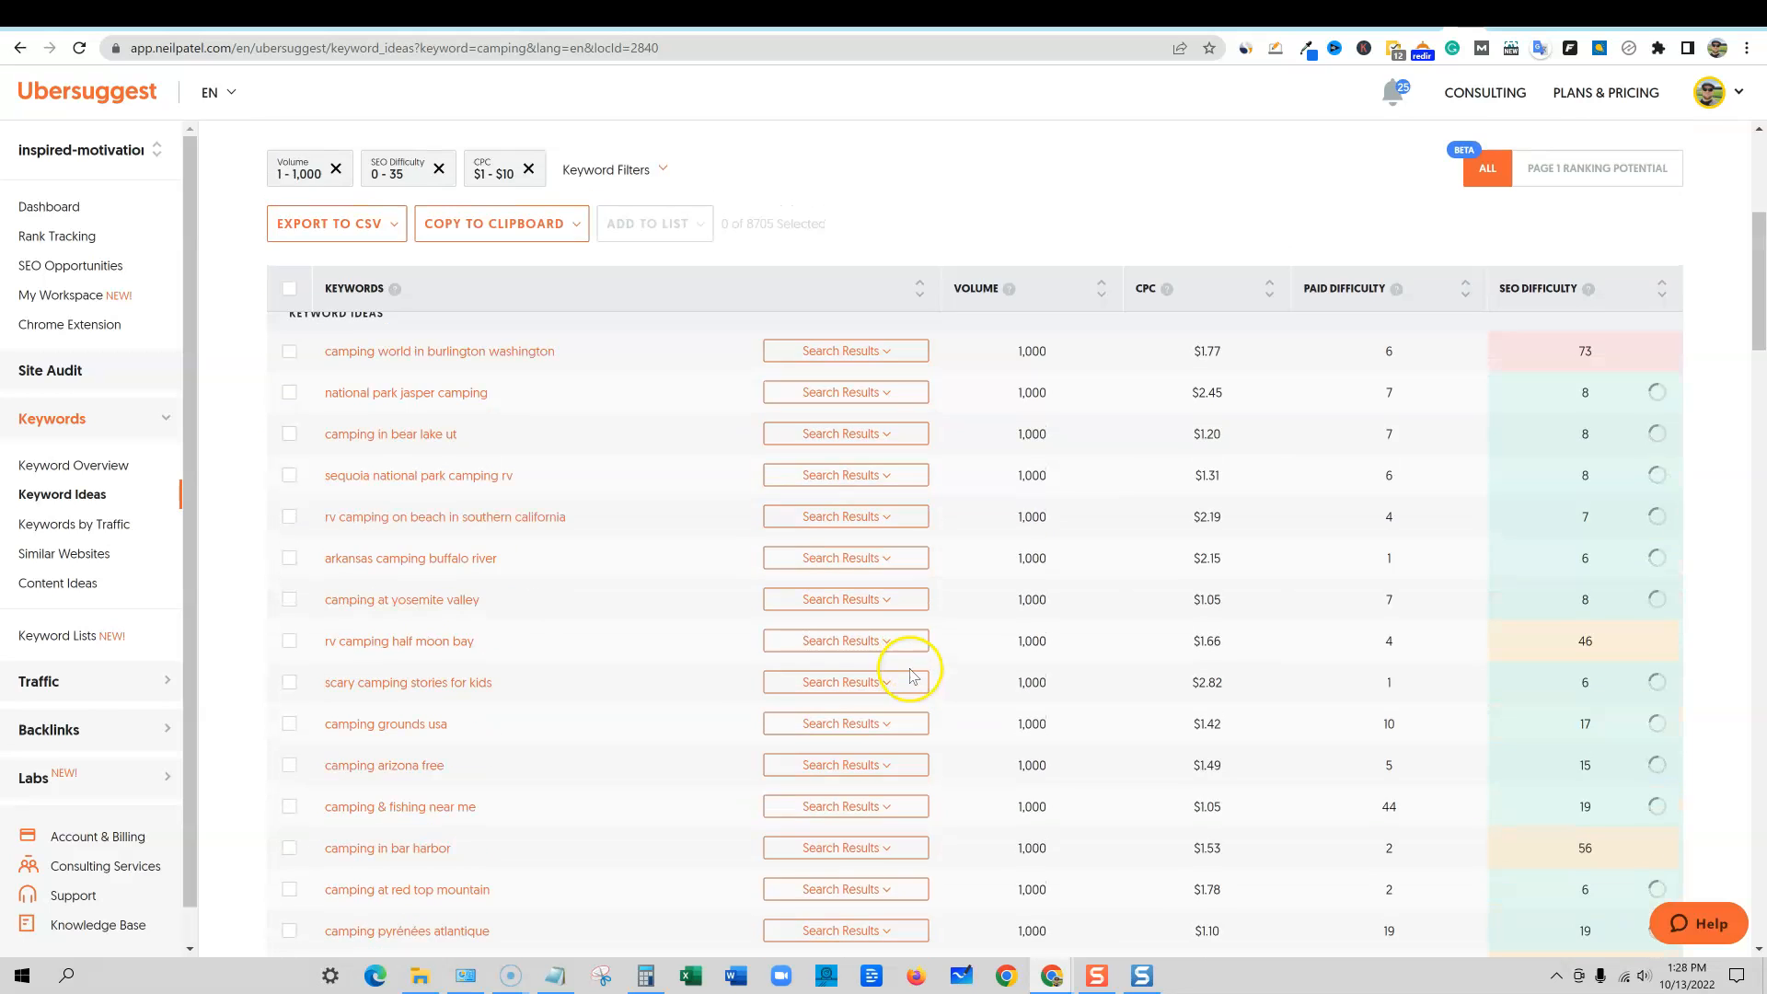
scroll(911, 675, down, 15)
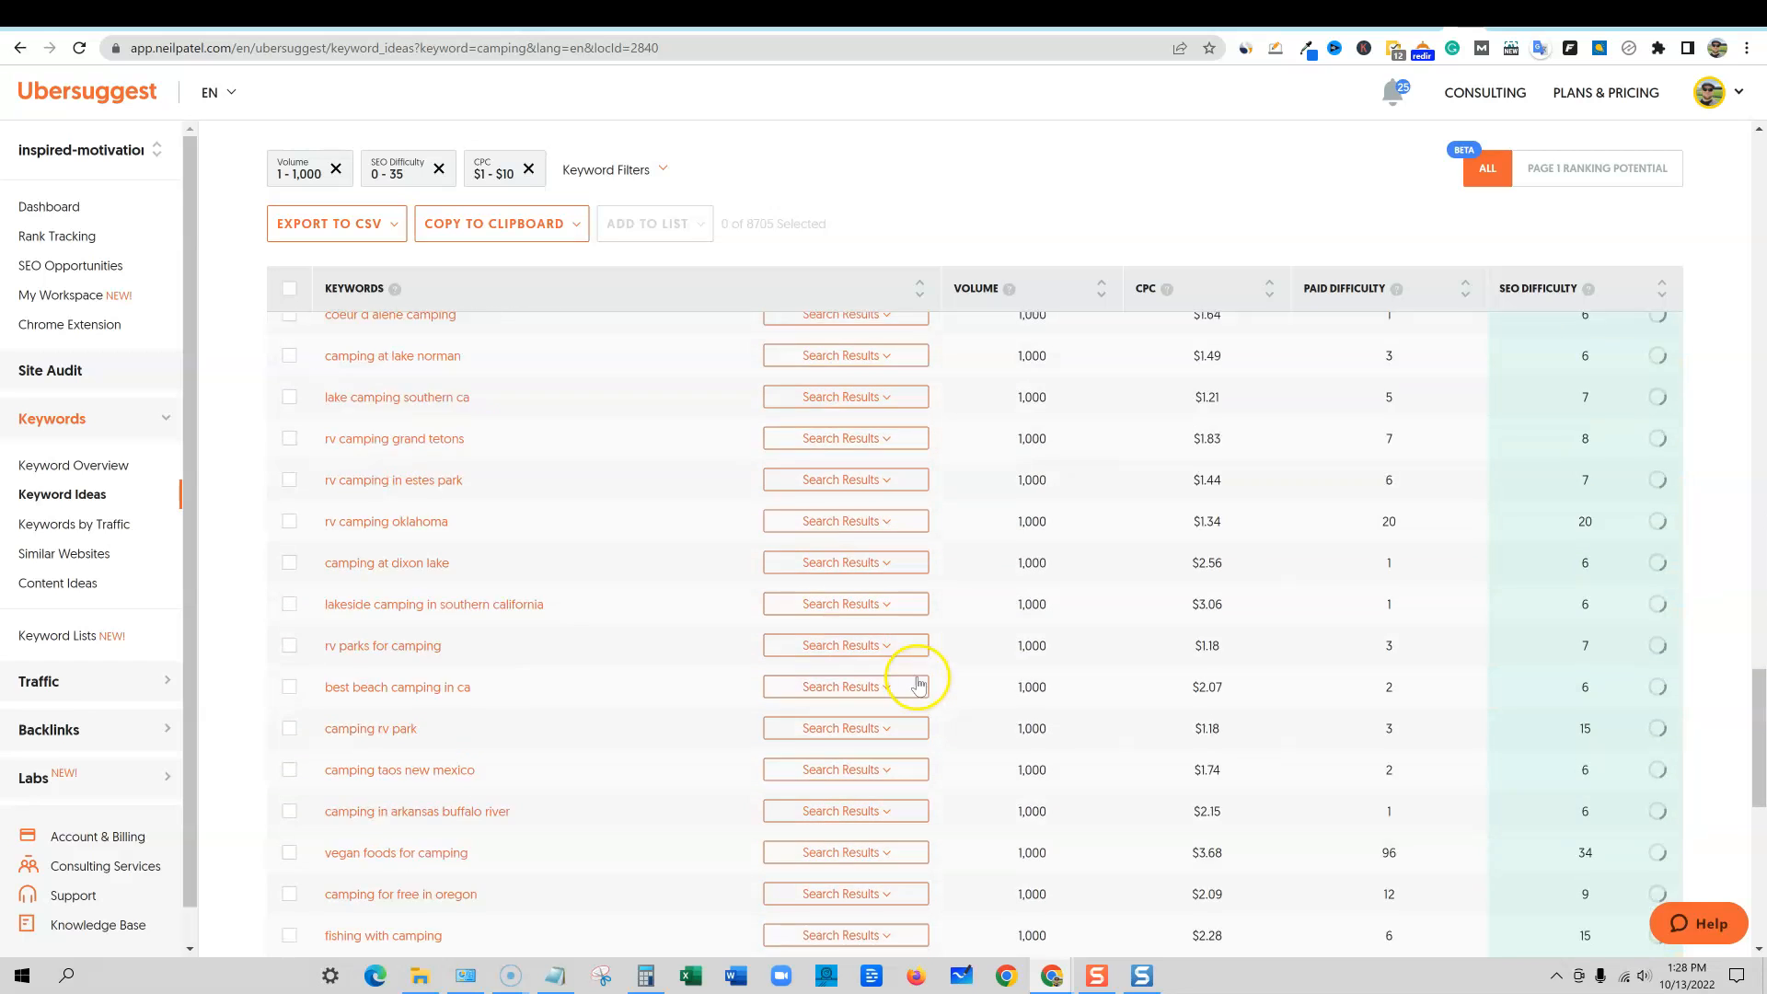
scroll(923, 683, up, 20)
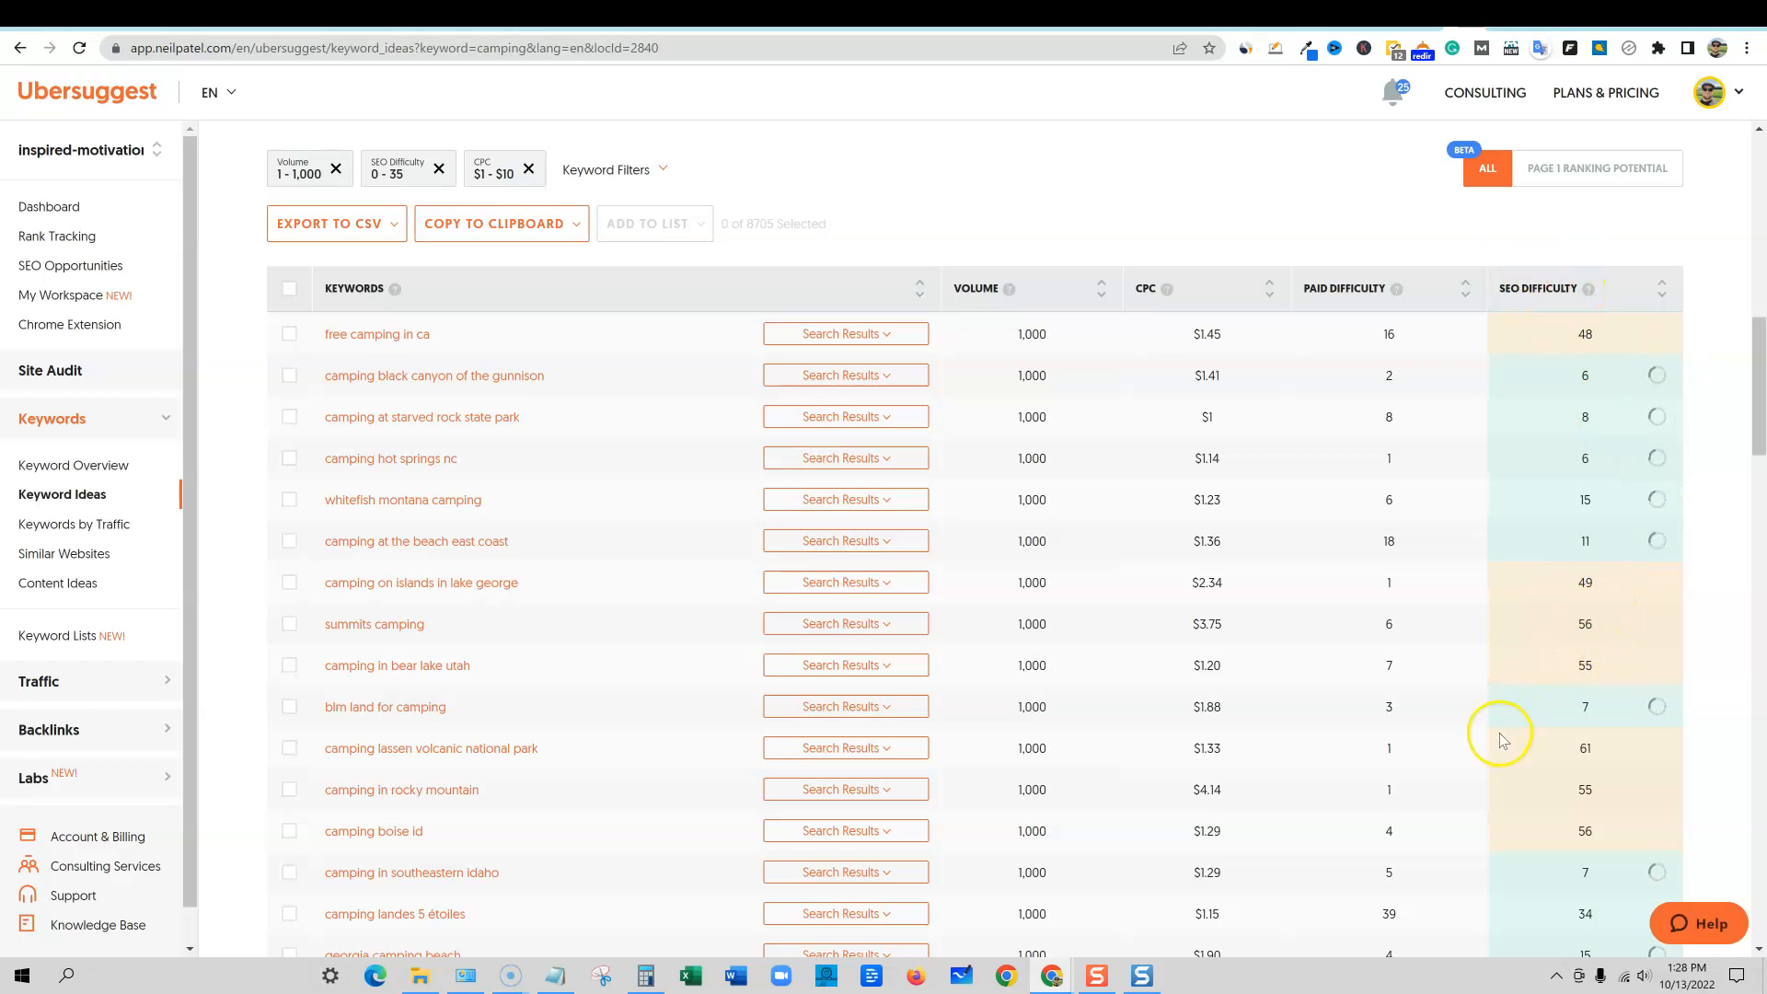
scroll(1294, 694, up, 10)
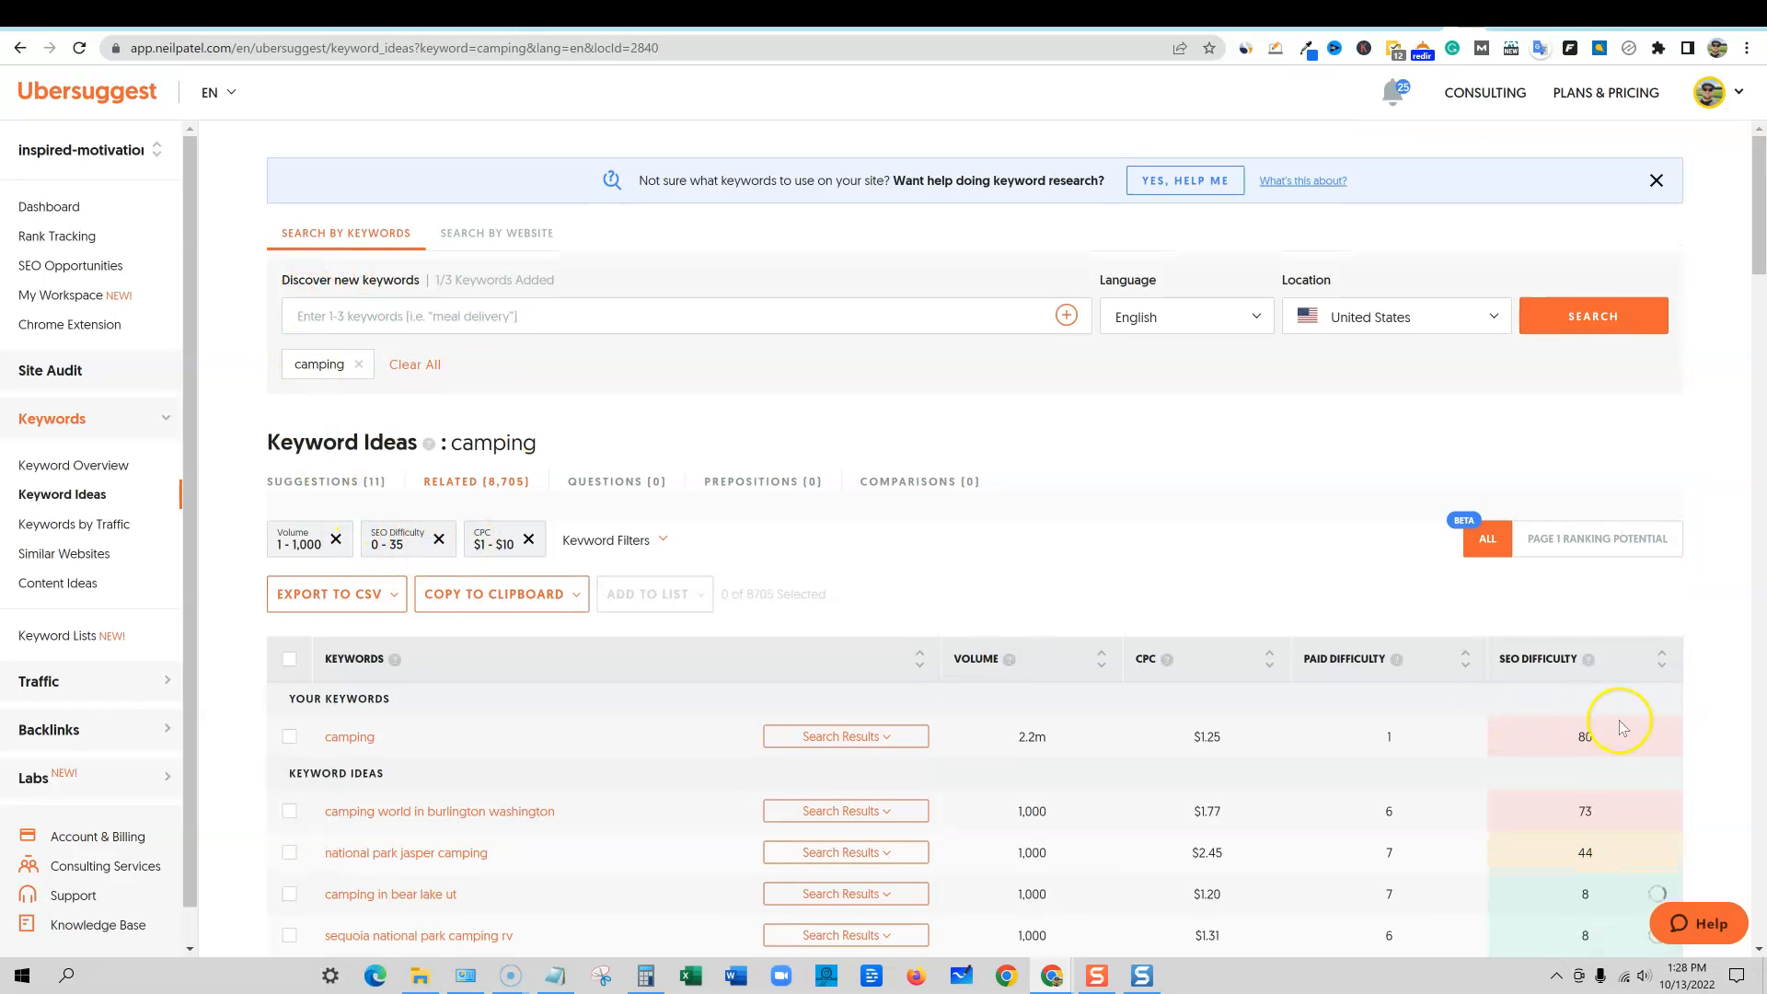
scroll(1621, 727, down, 6)
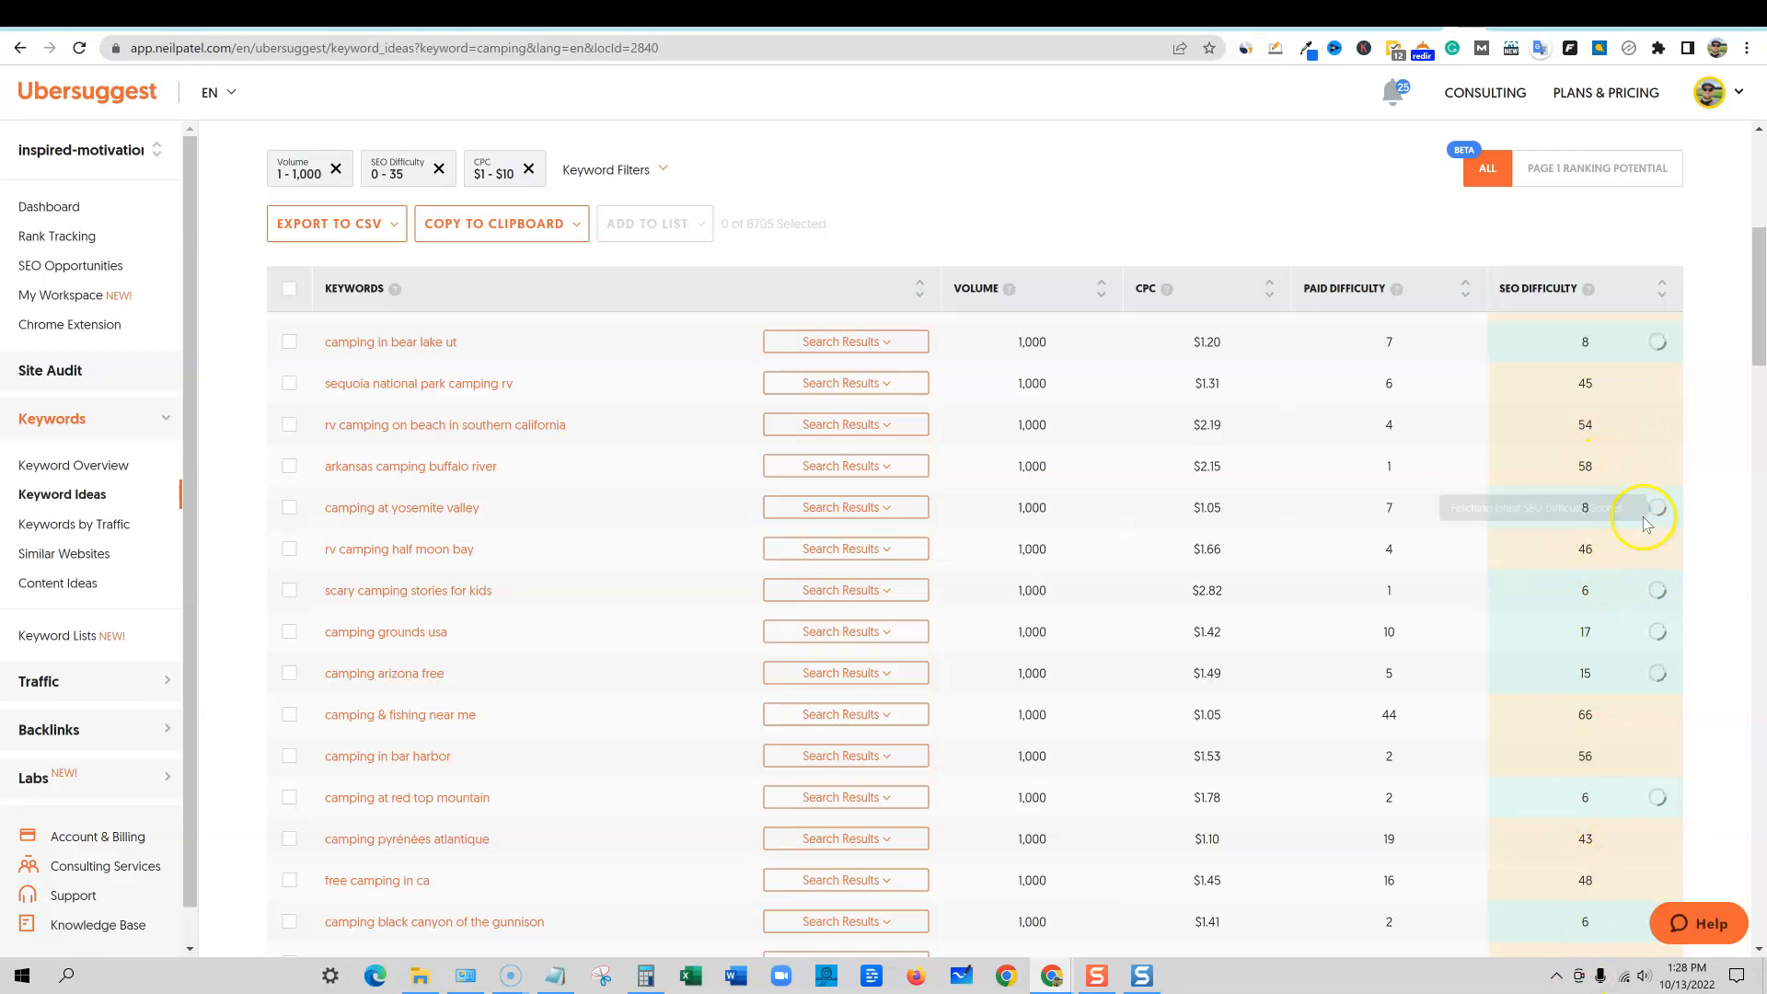
scroll(1652, 552, down, 6)
scroll(1657, 737, down, 20)
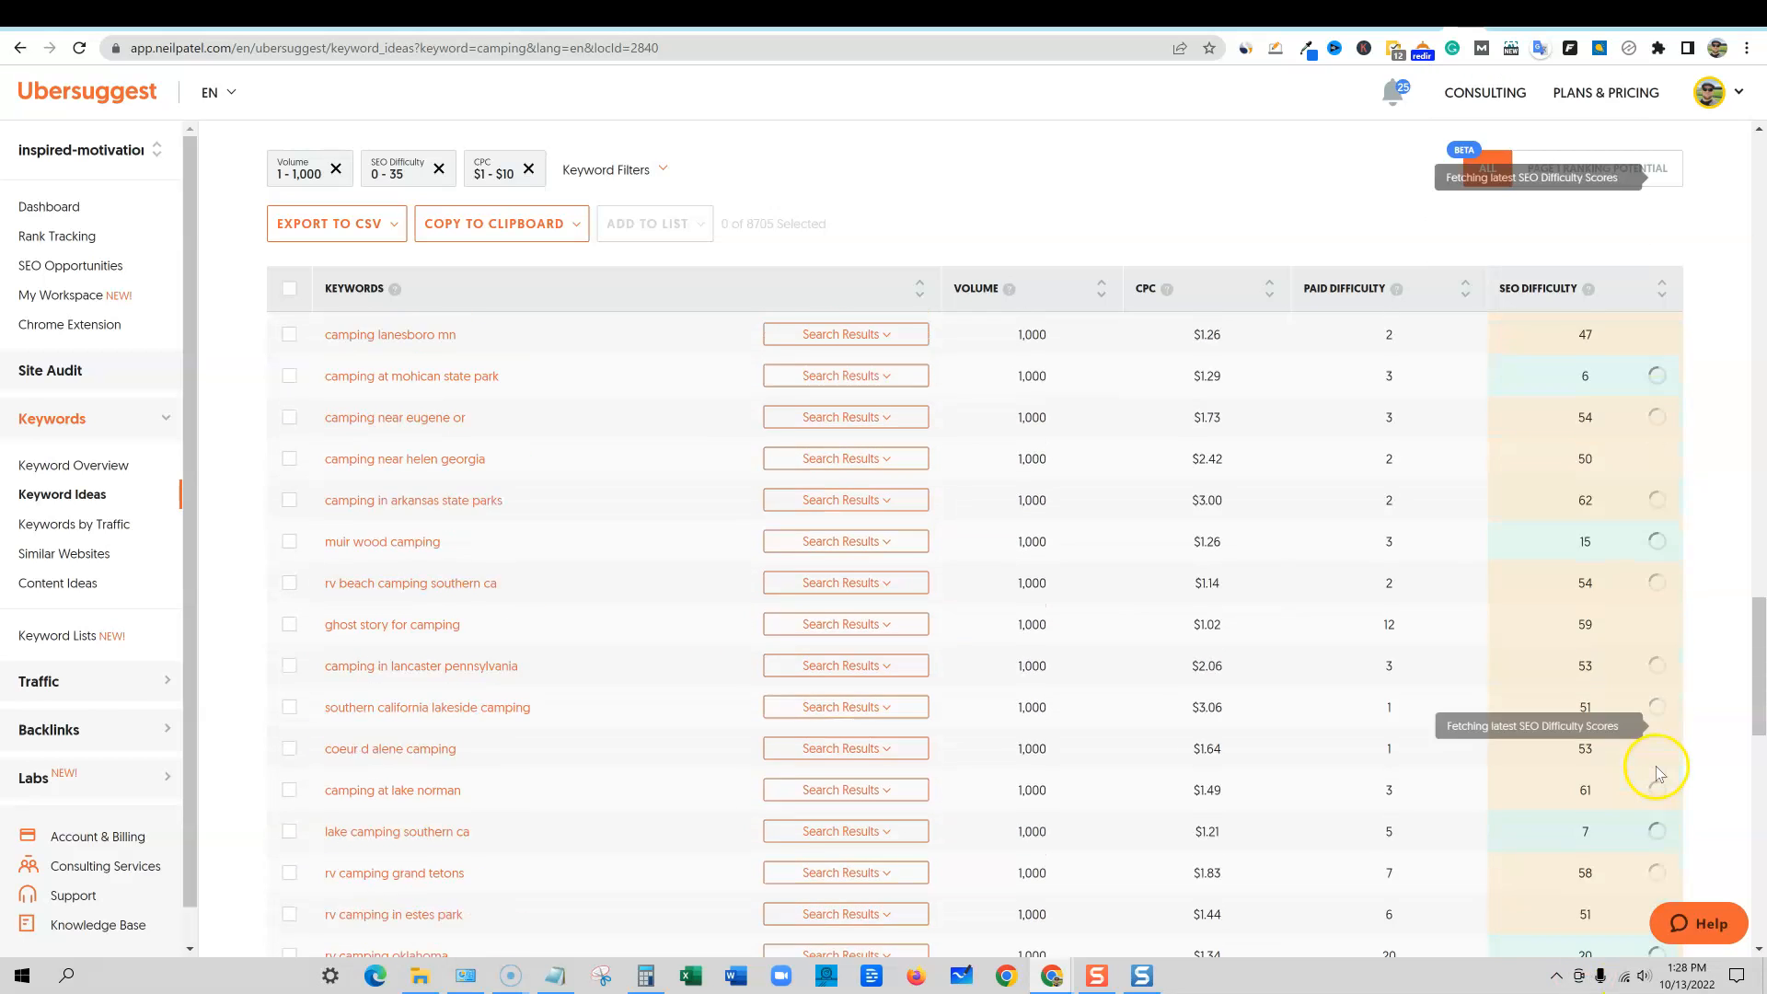
scroll(1650, 750, up, 20)
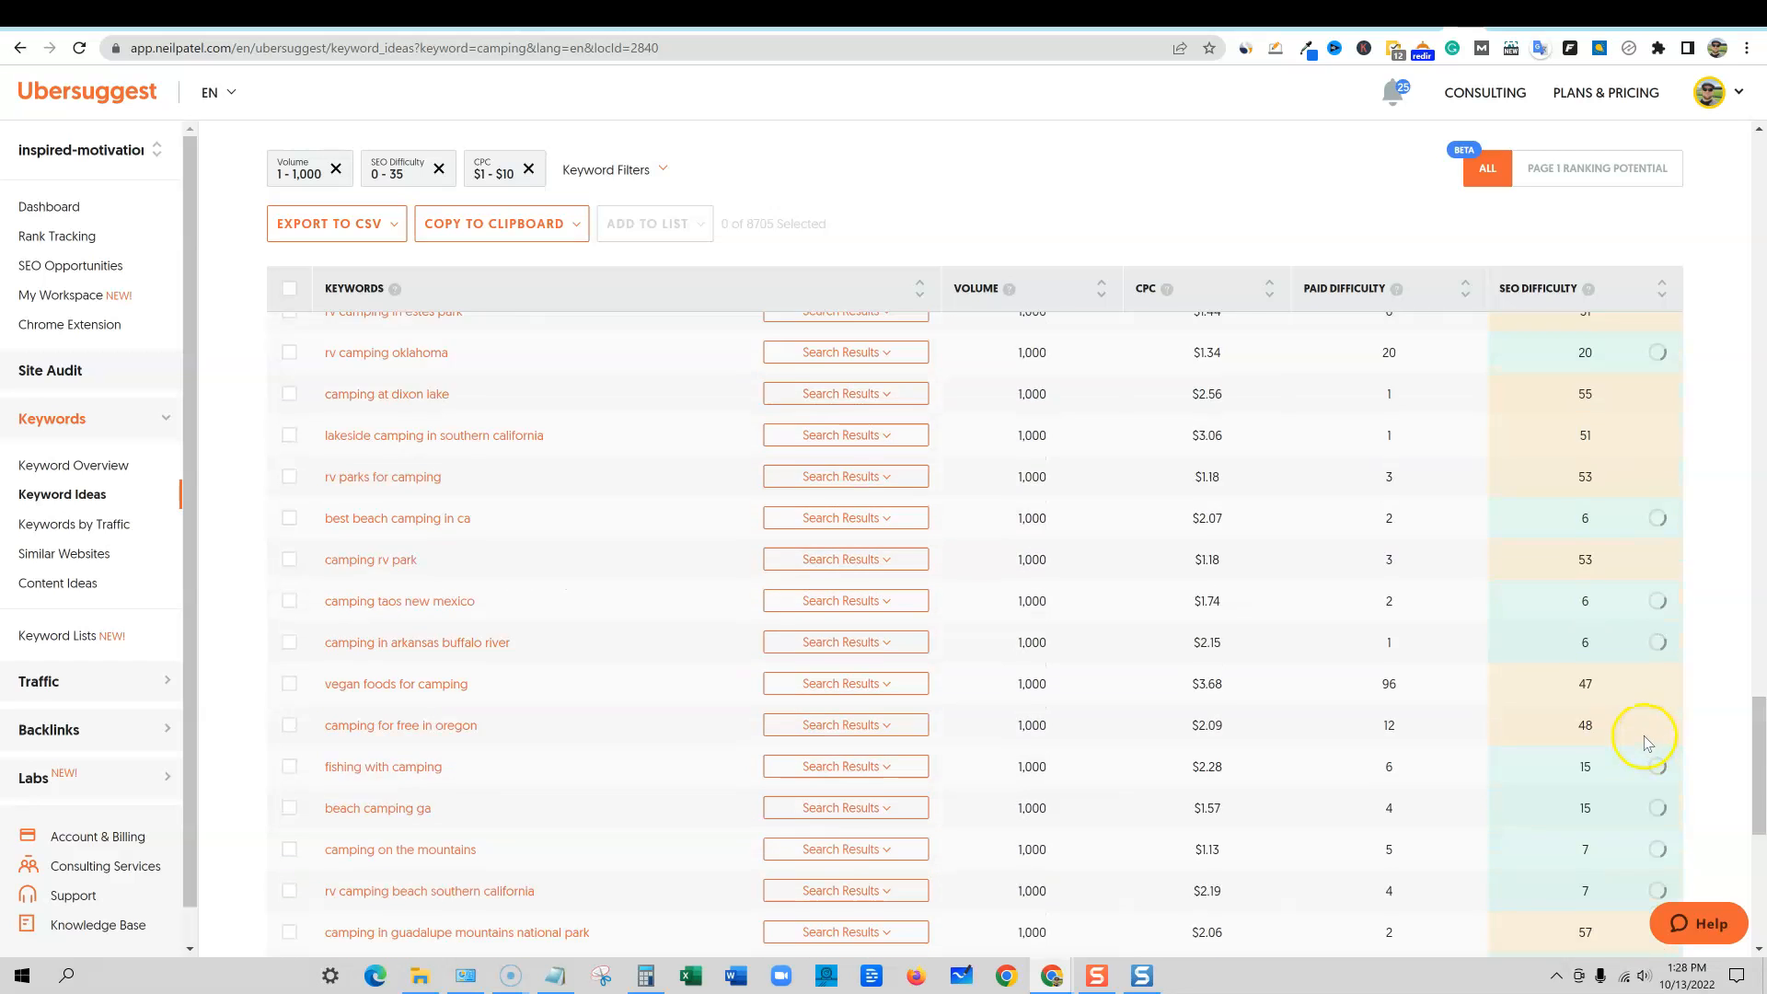
scroll(1645, 740, up, 10)
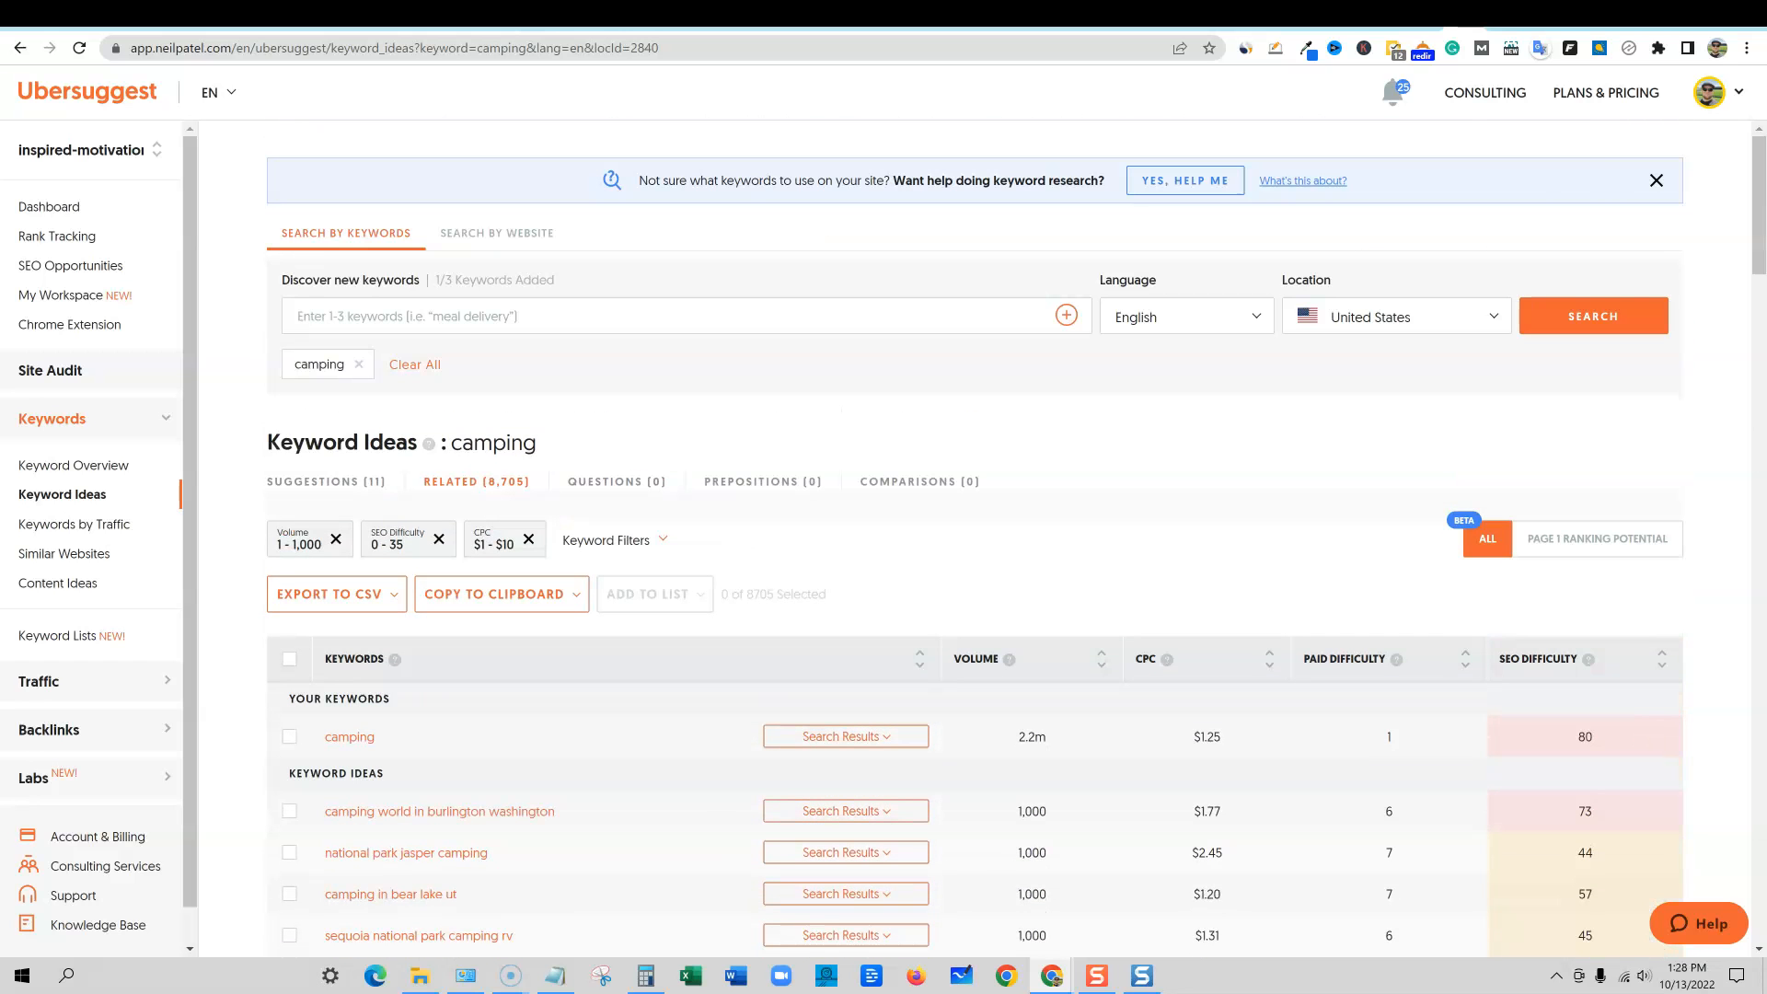
Step: Switch to Keysearch and sort the camping keywords by score from lowest to highest, looking through the easiest ones
click(1428, 16)
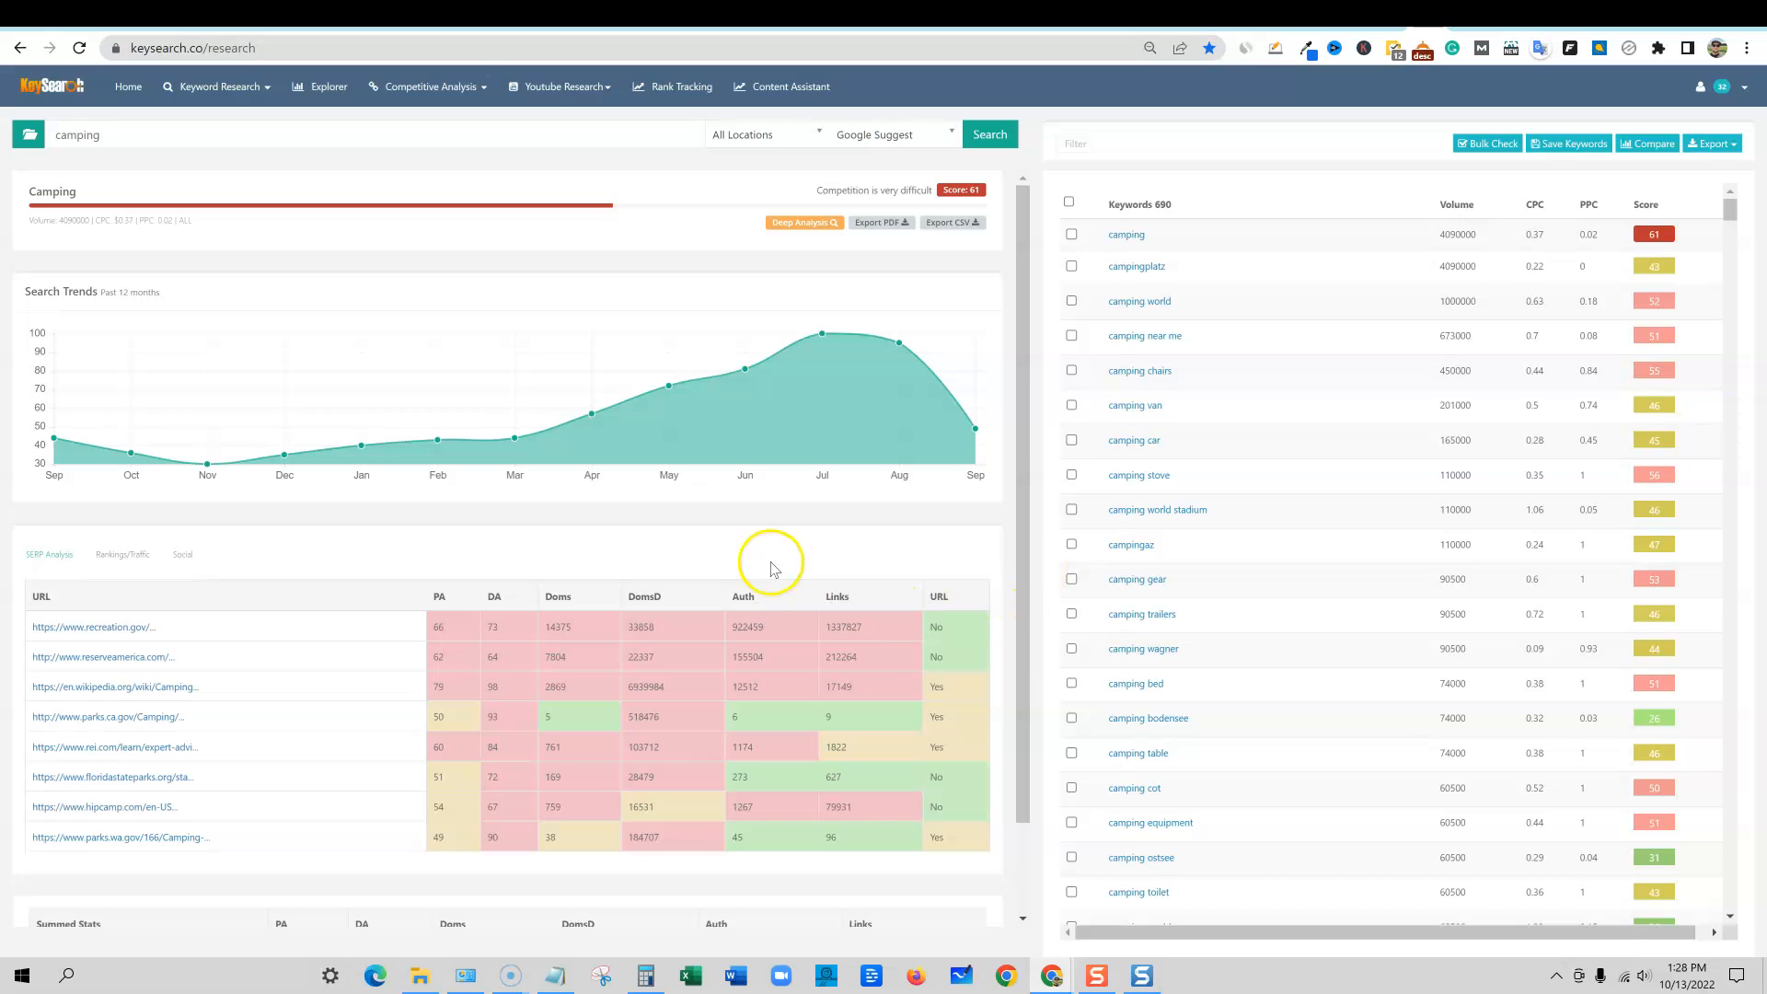
scroll(692, 511, down, 2)
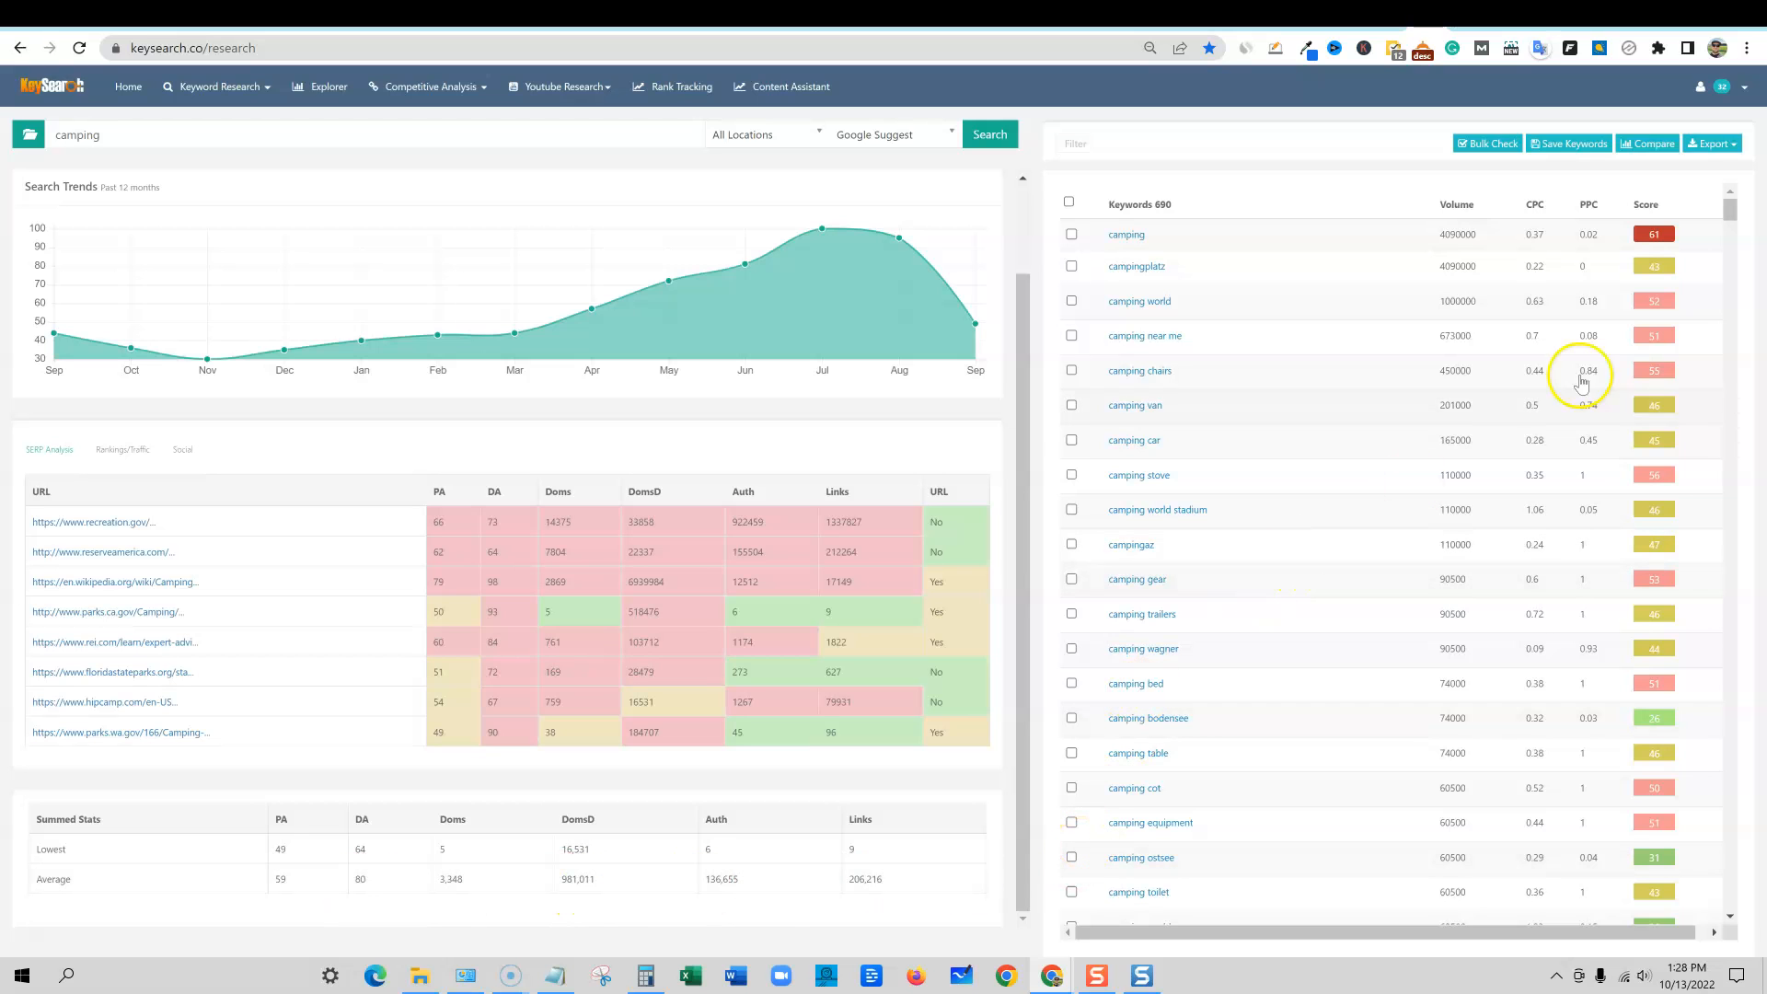
click(1647, 208)
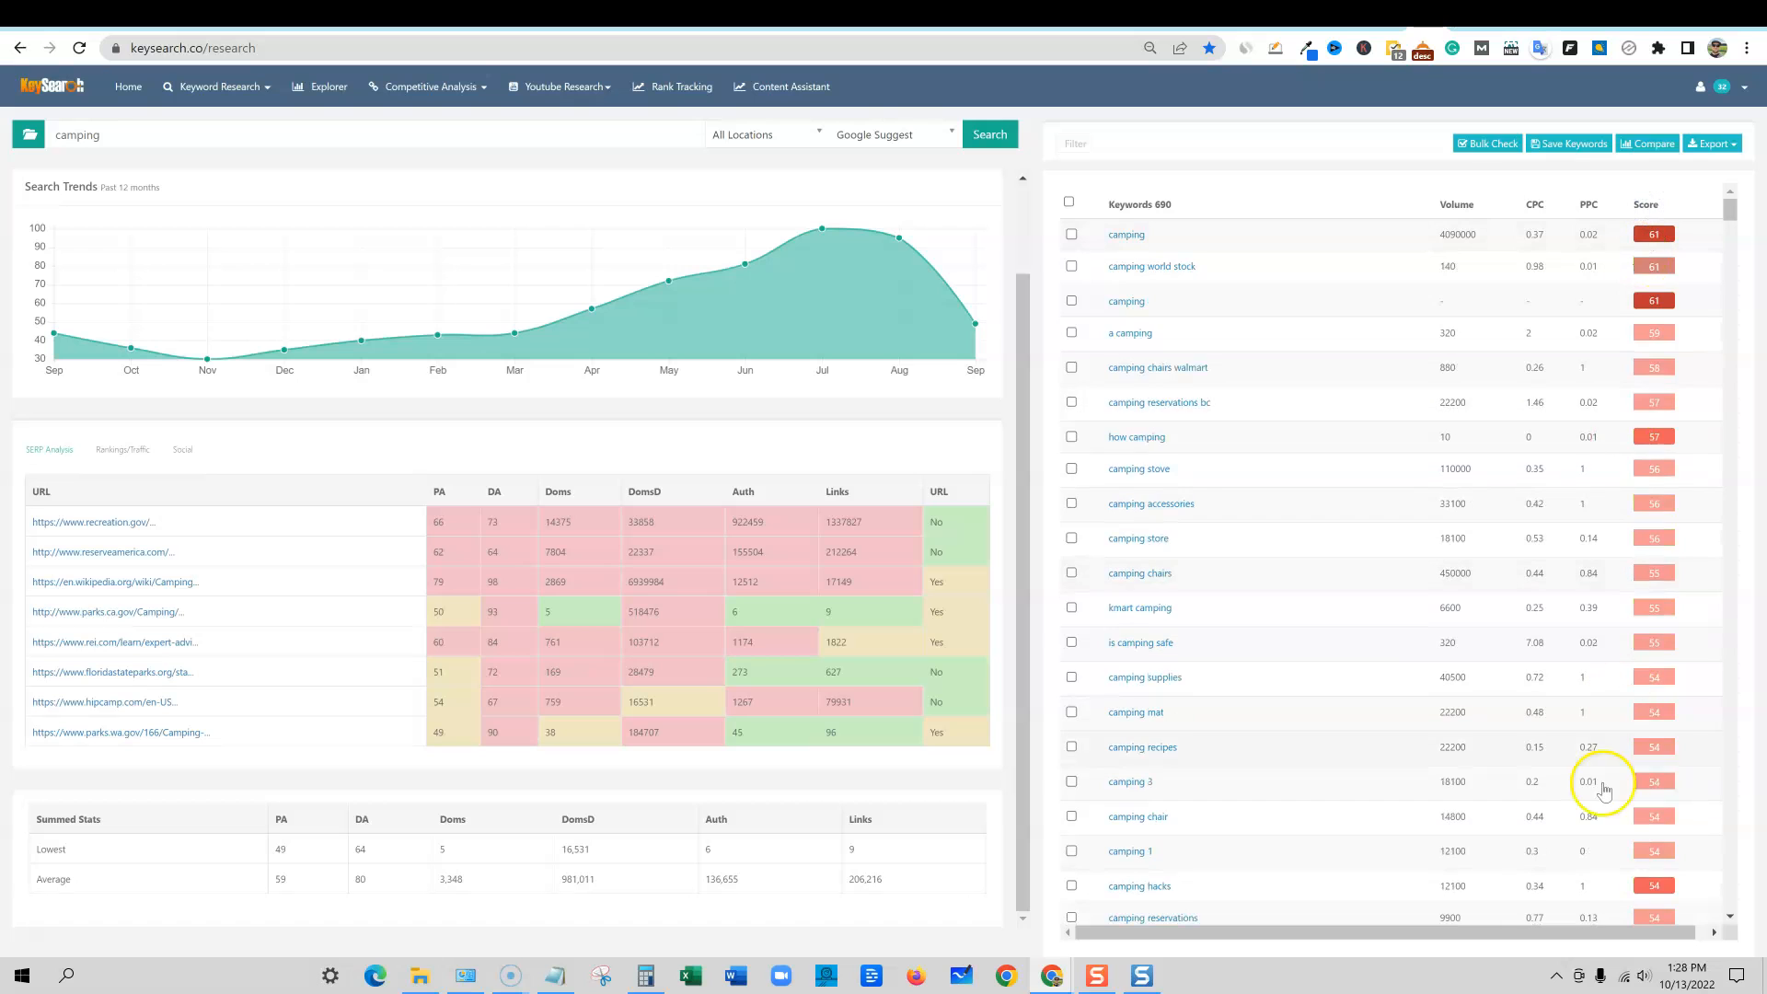
click(1648, 208)
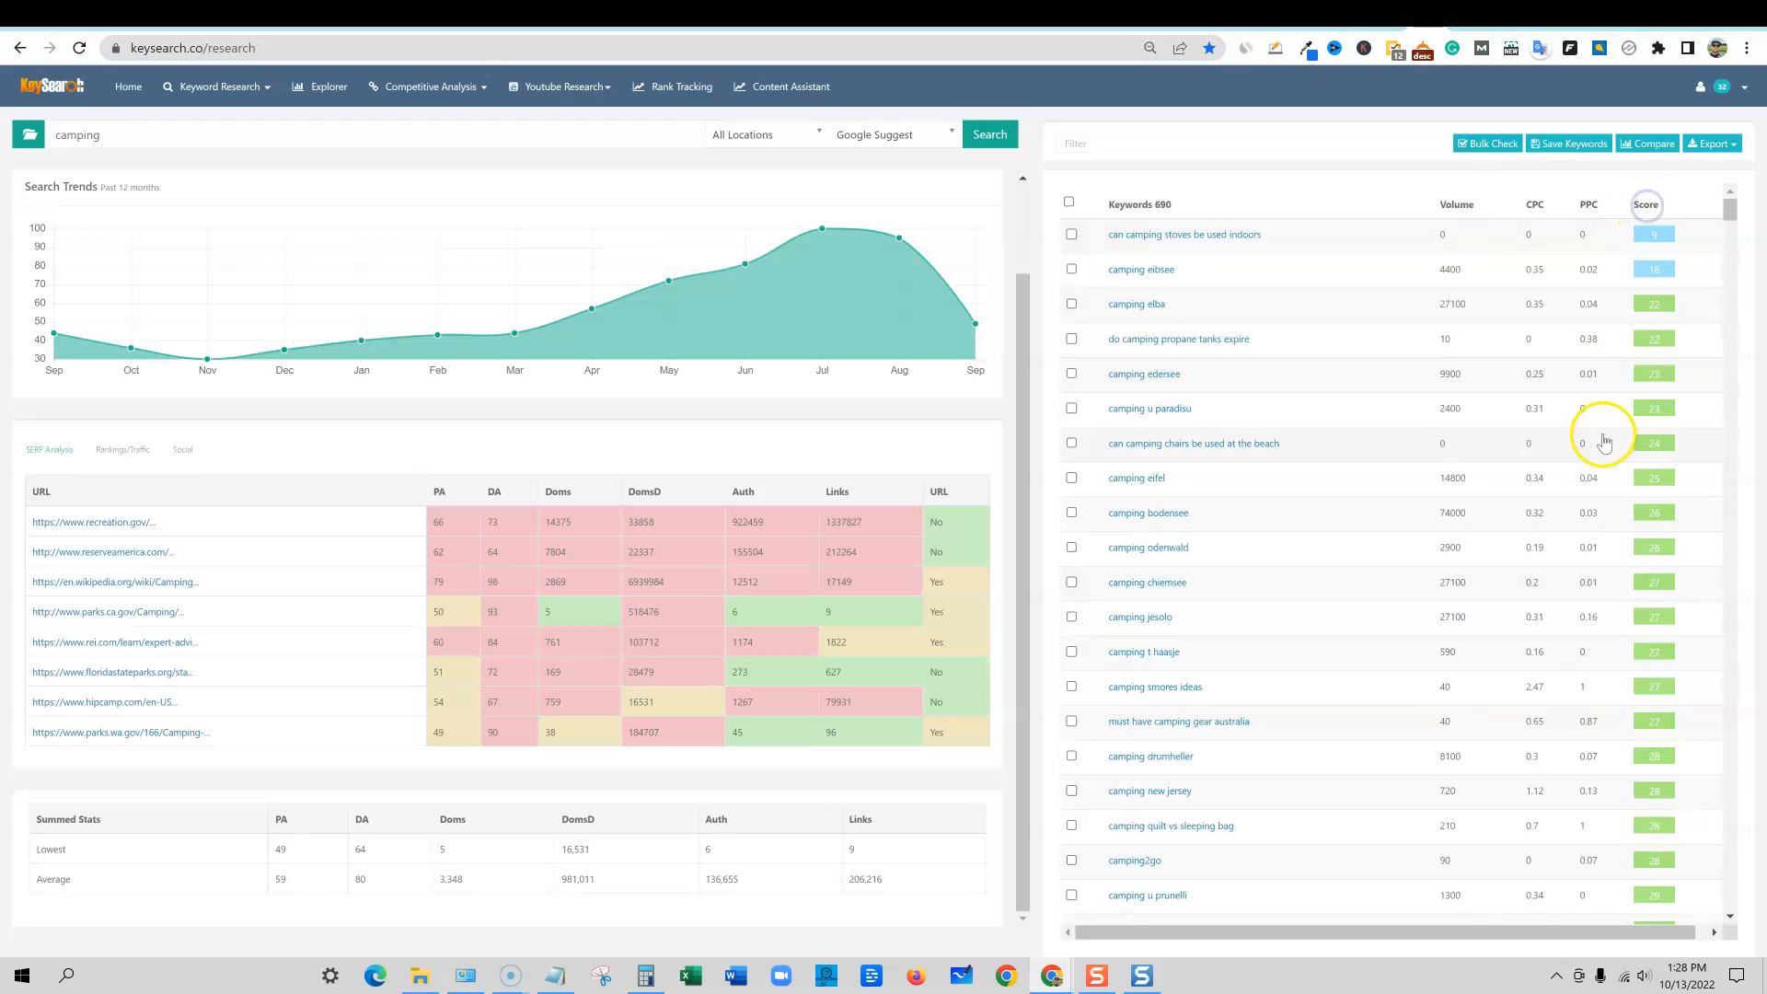
scroll(1478, 585, down, 1)
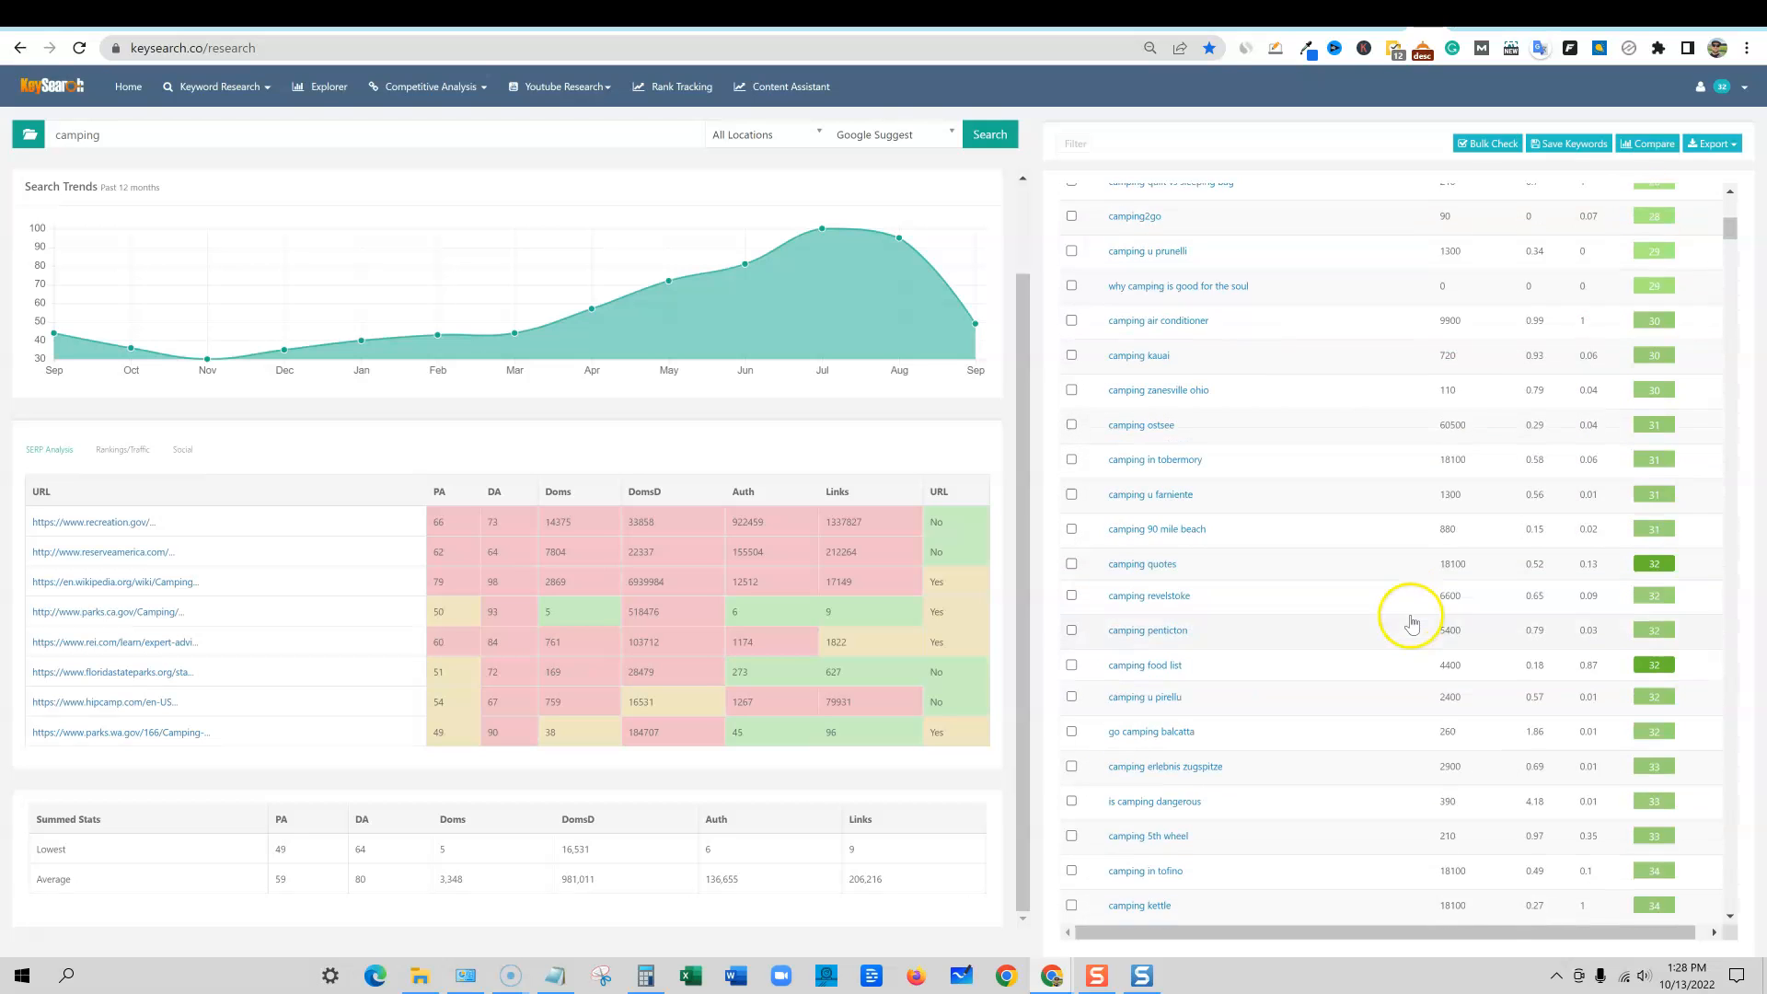
scroll(1422, 617, up, 1)
click(1428, 613)
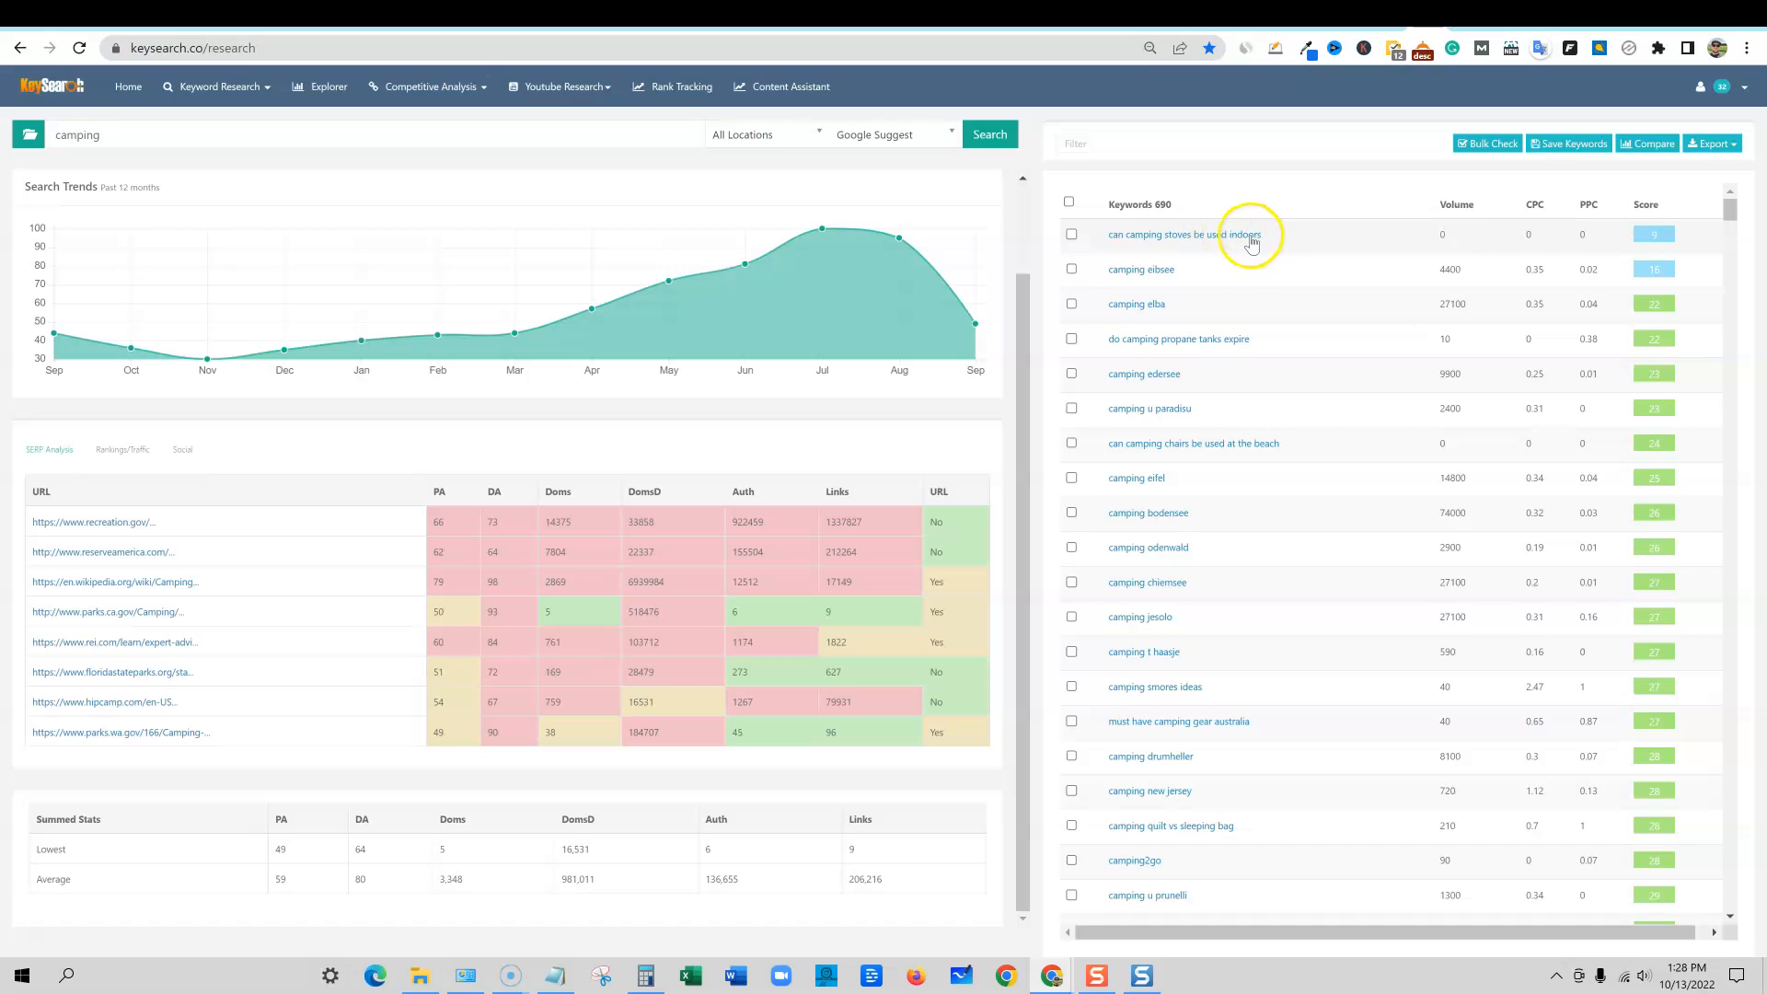
Step: Analyze the keyword "can camping stoves be used indoors" and review its SERP metrics and summed stats
click(1208, 236)
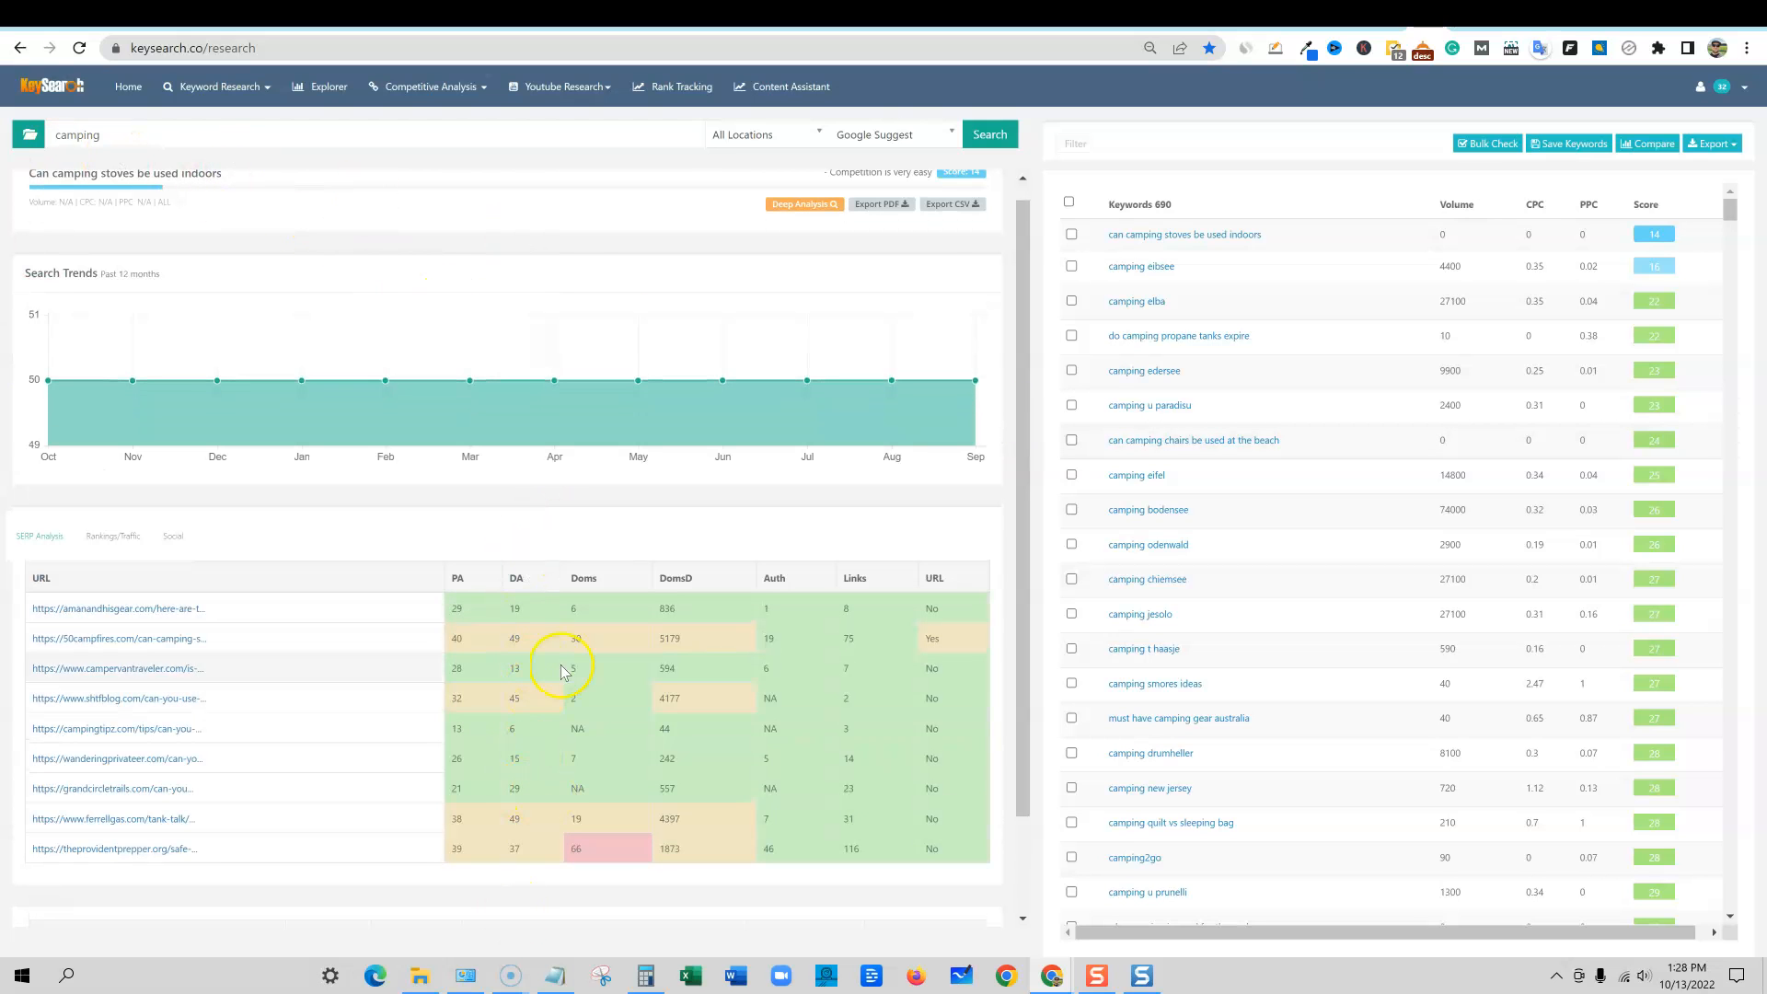
scroll(611, 607, down, 1)
scroll(619, 599, up, 2)
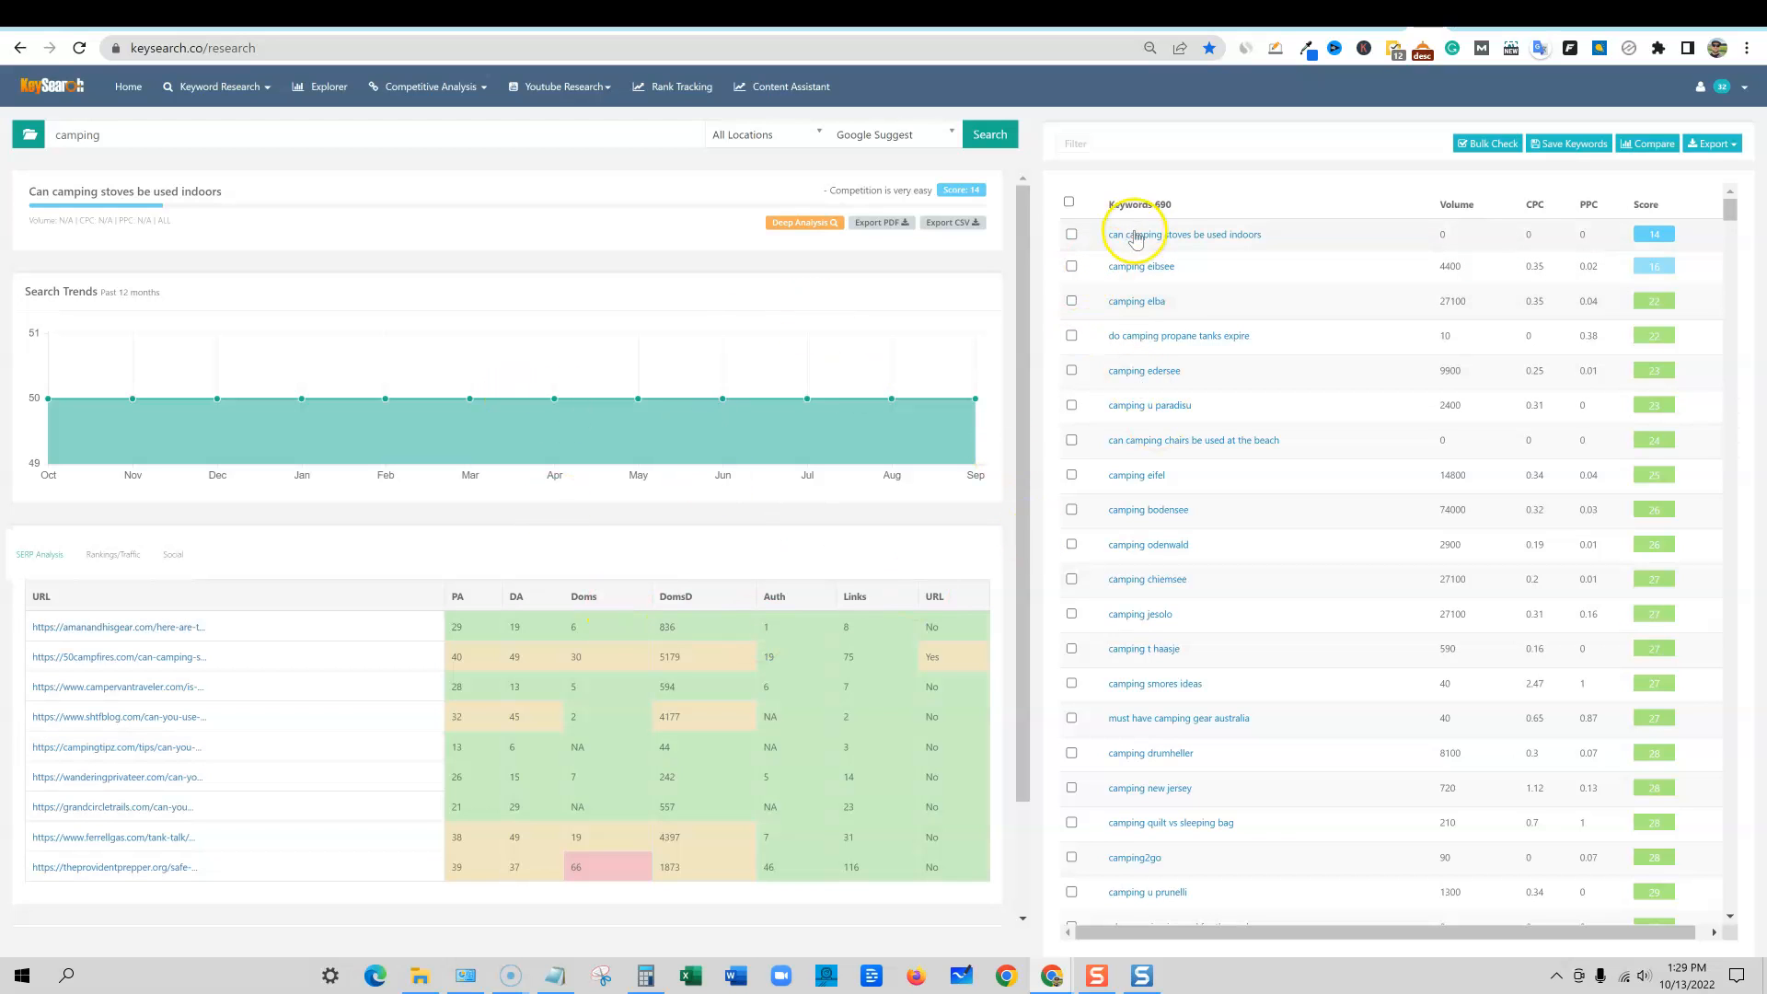
scroll(598, 732, down, 1)
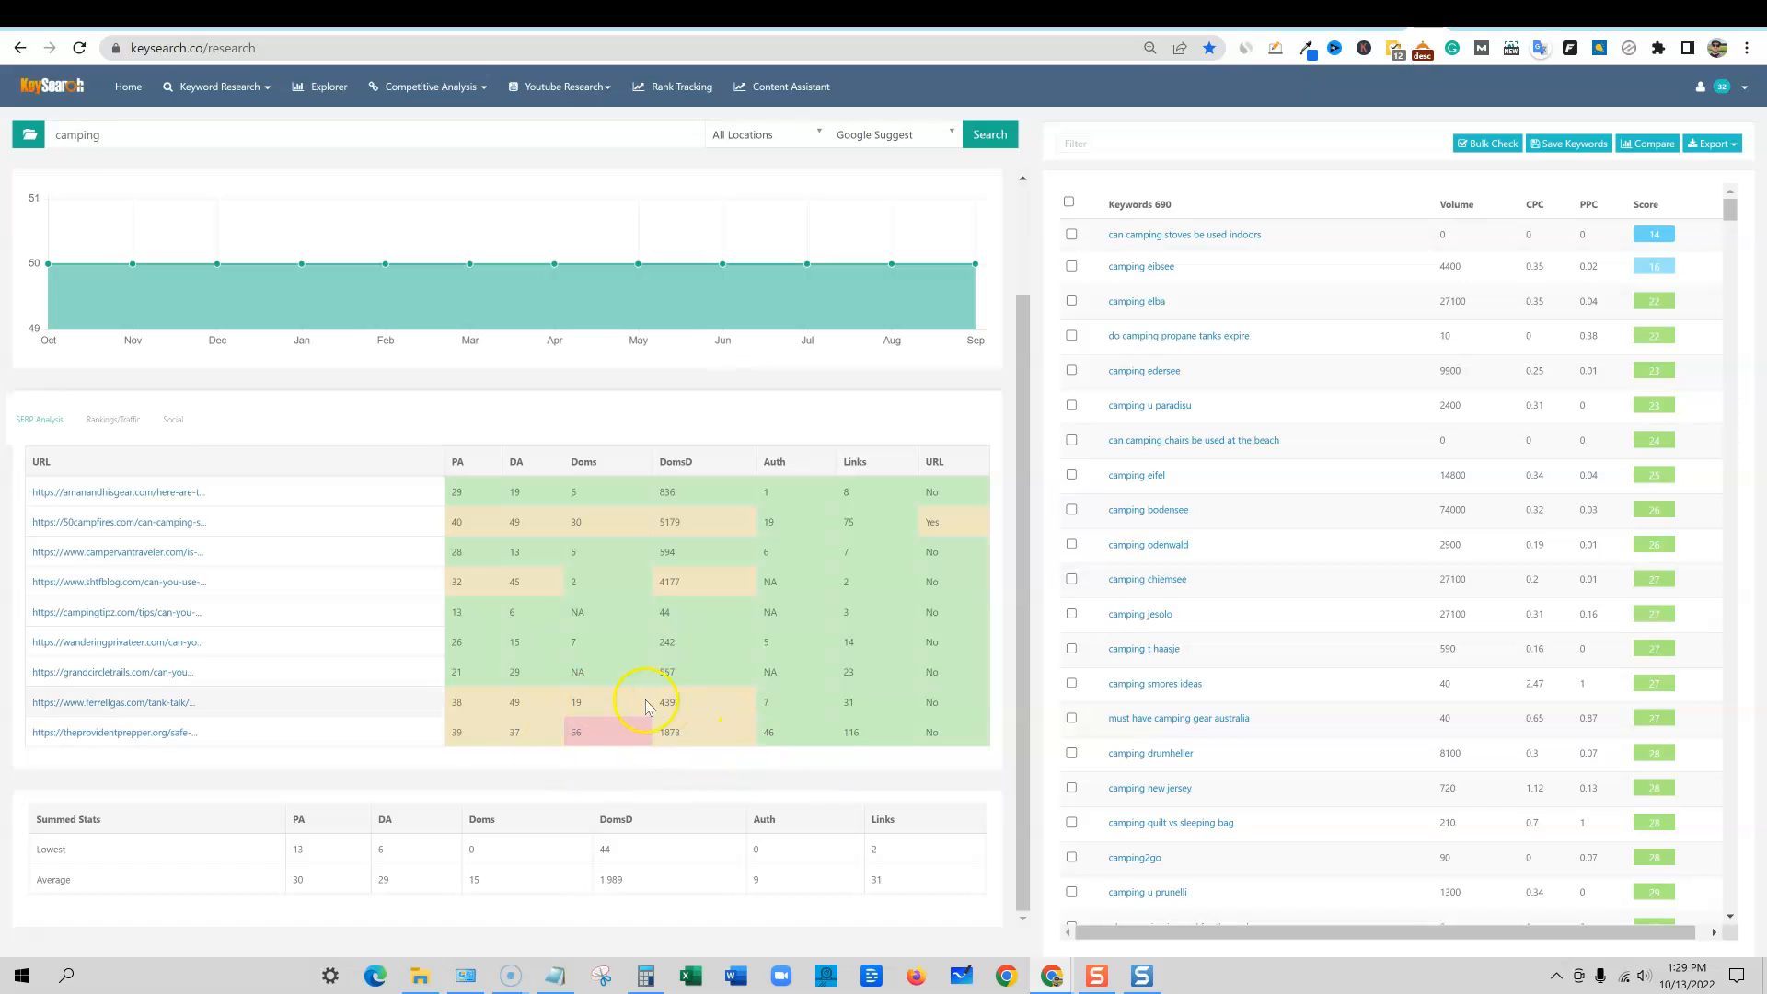
scroll(653, 692, up, 2)
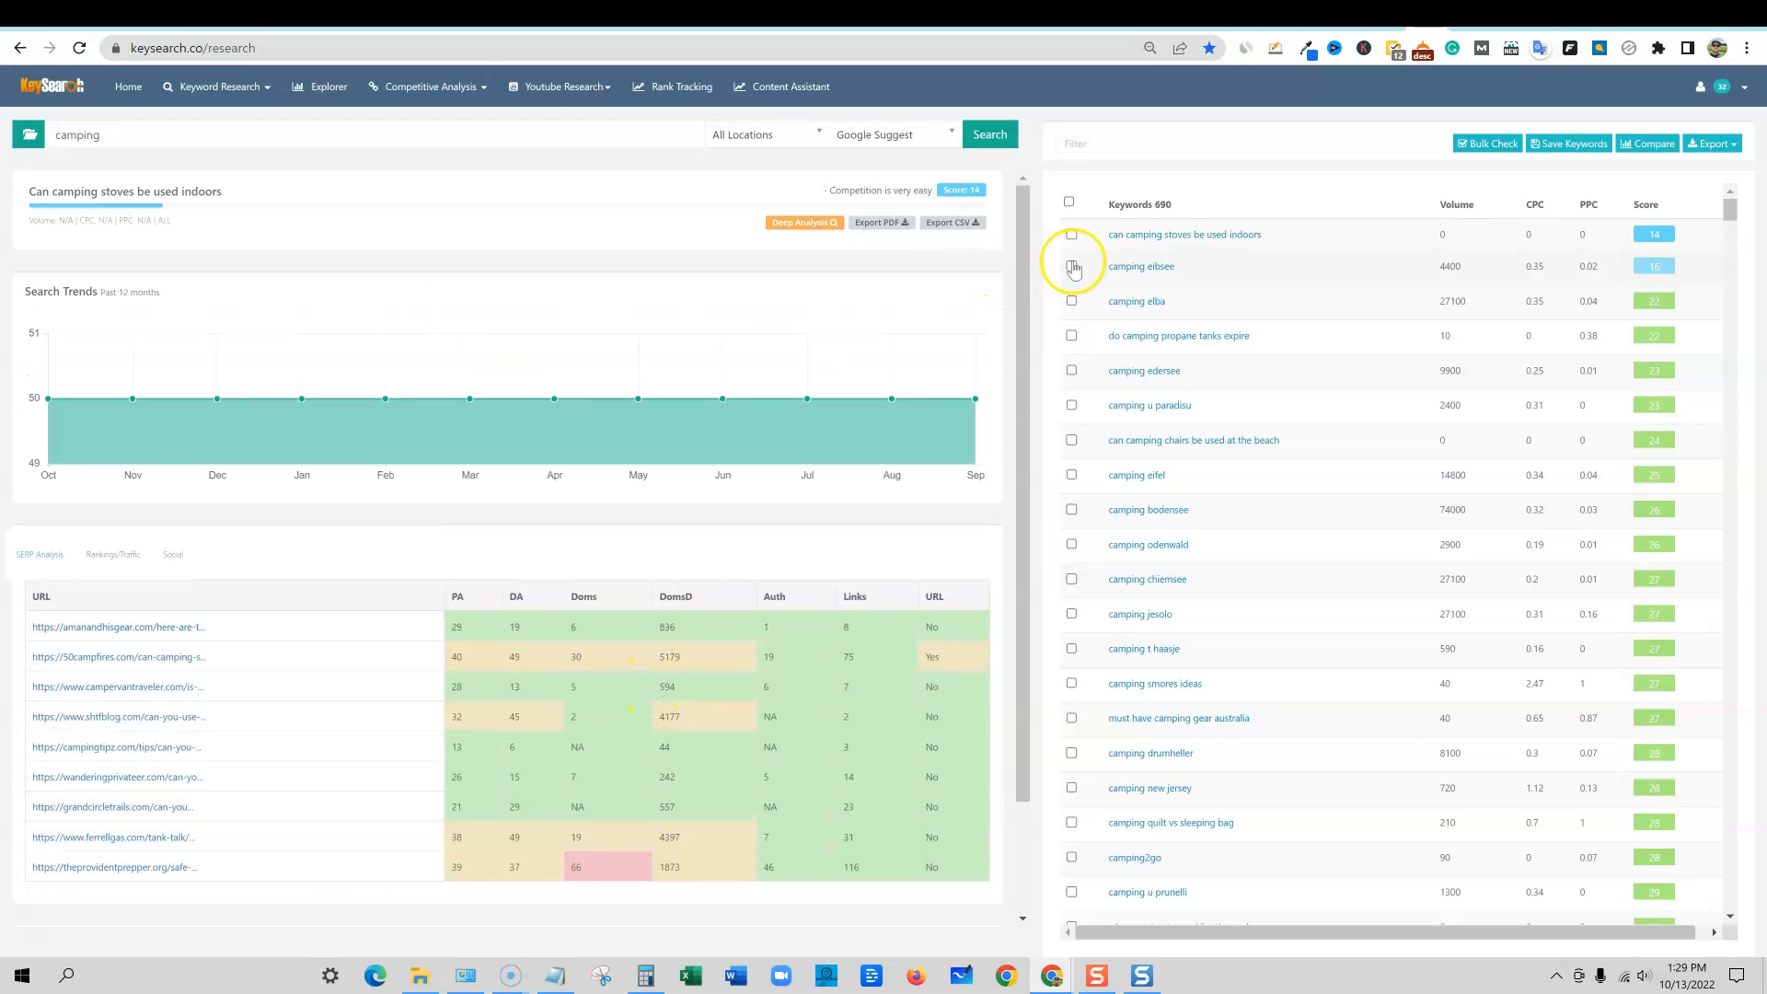
Step: Search for "can camping stoves be used indoors" using the Database keyword source and review its SERP analysis
drag(1290, 237, 1107, 237)
key(ctrl+c)
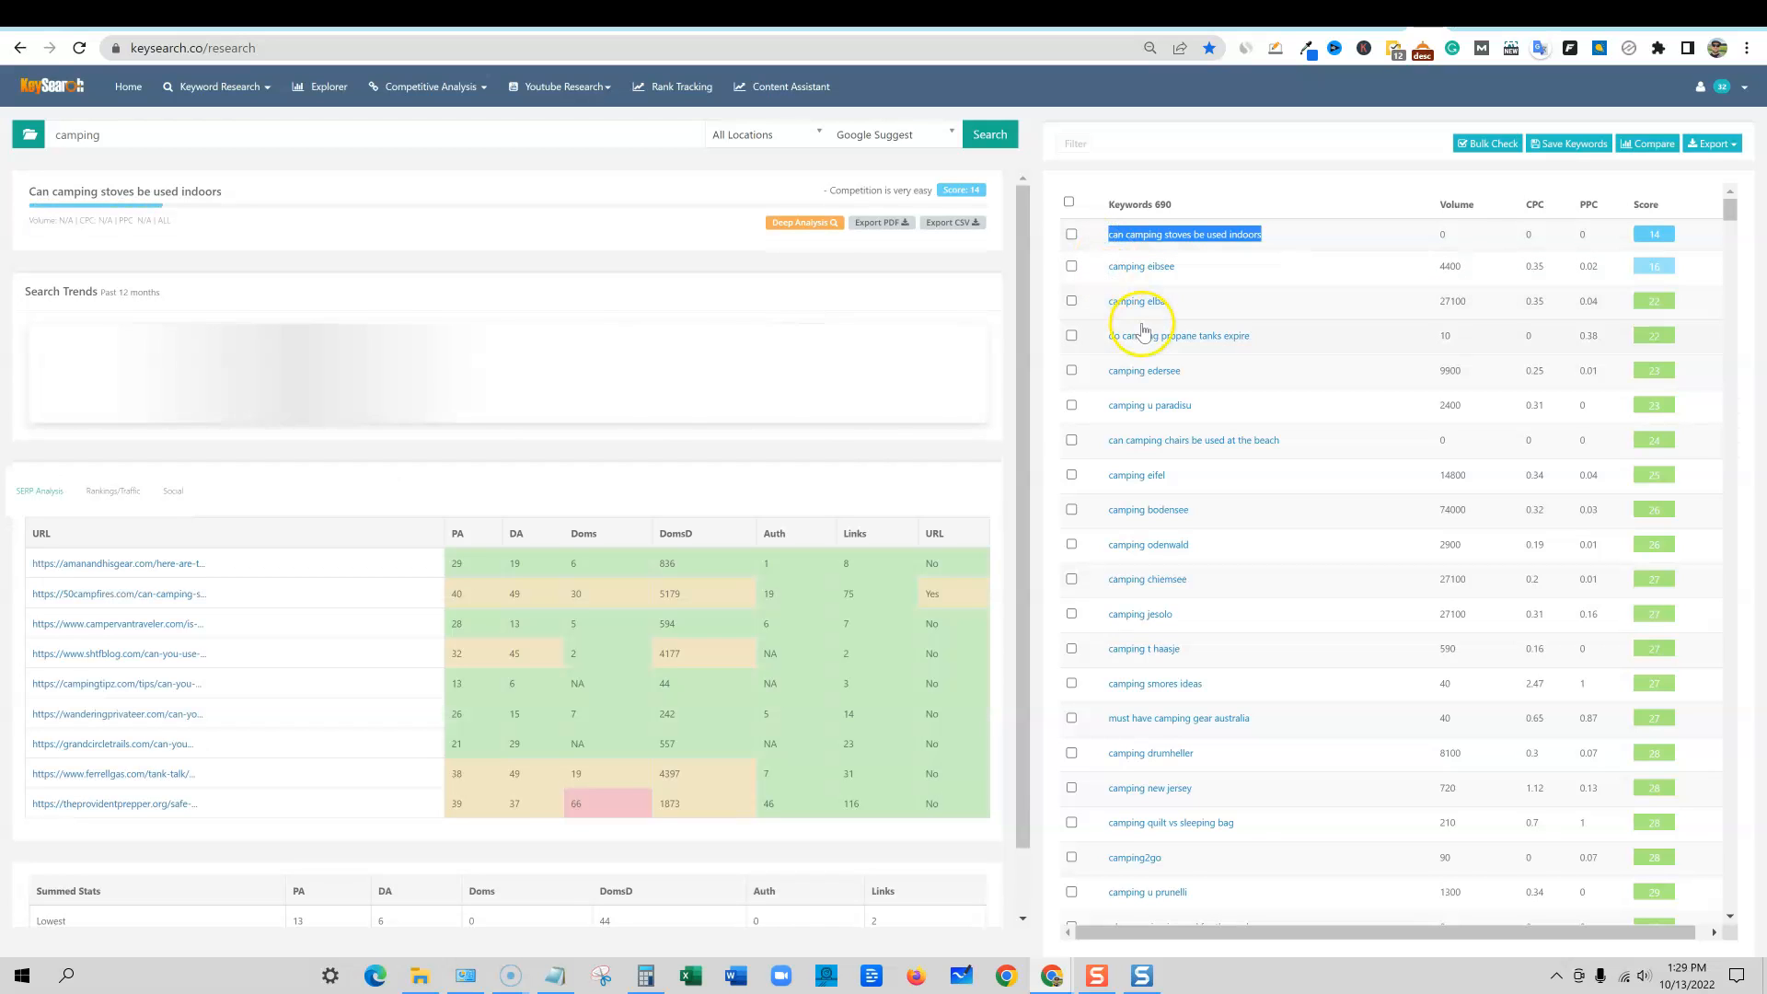
click(67, 136)
double_click(66, 136)
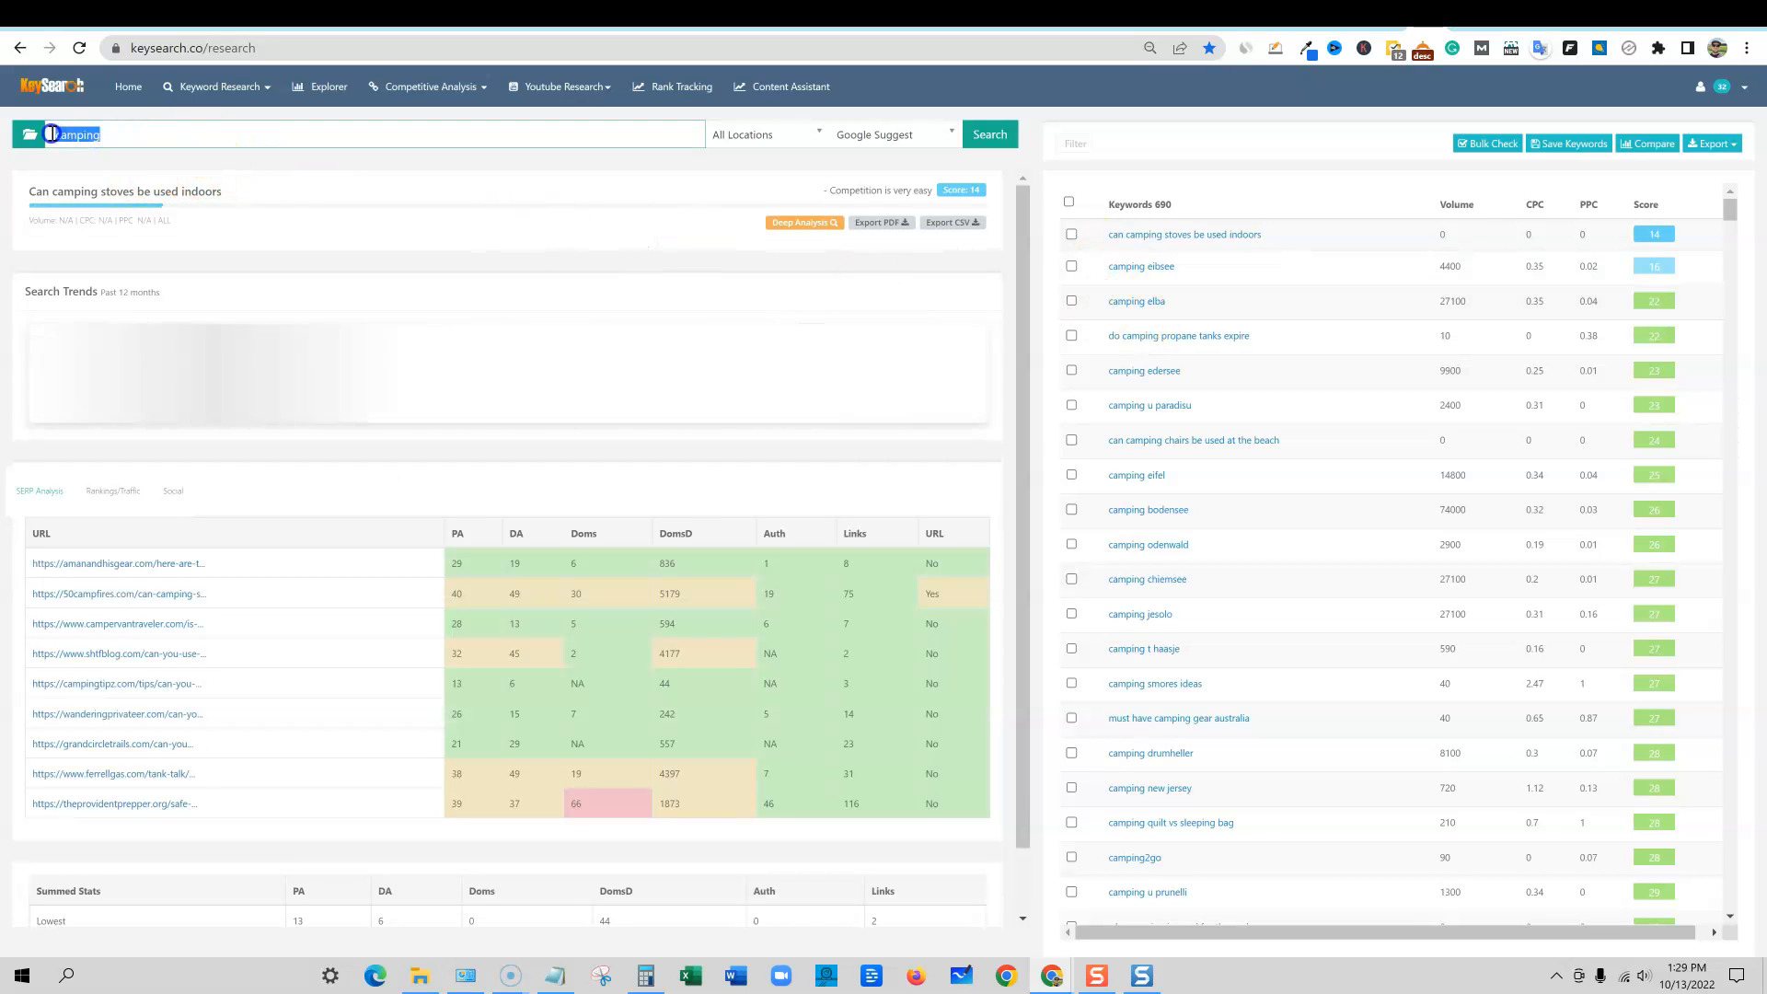
key(ctrl+v)
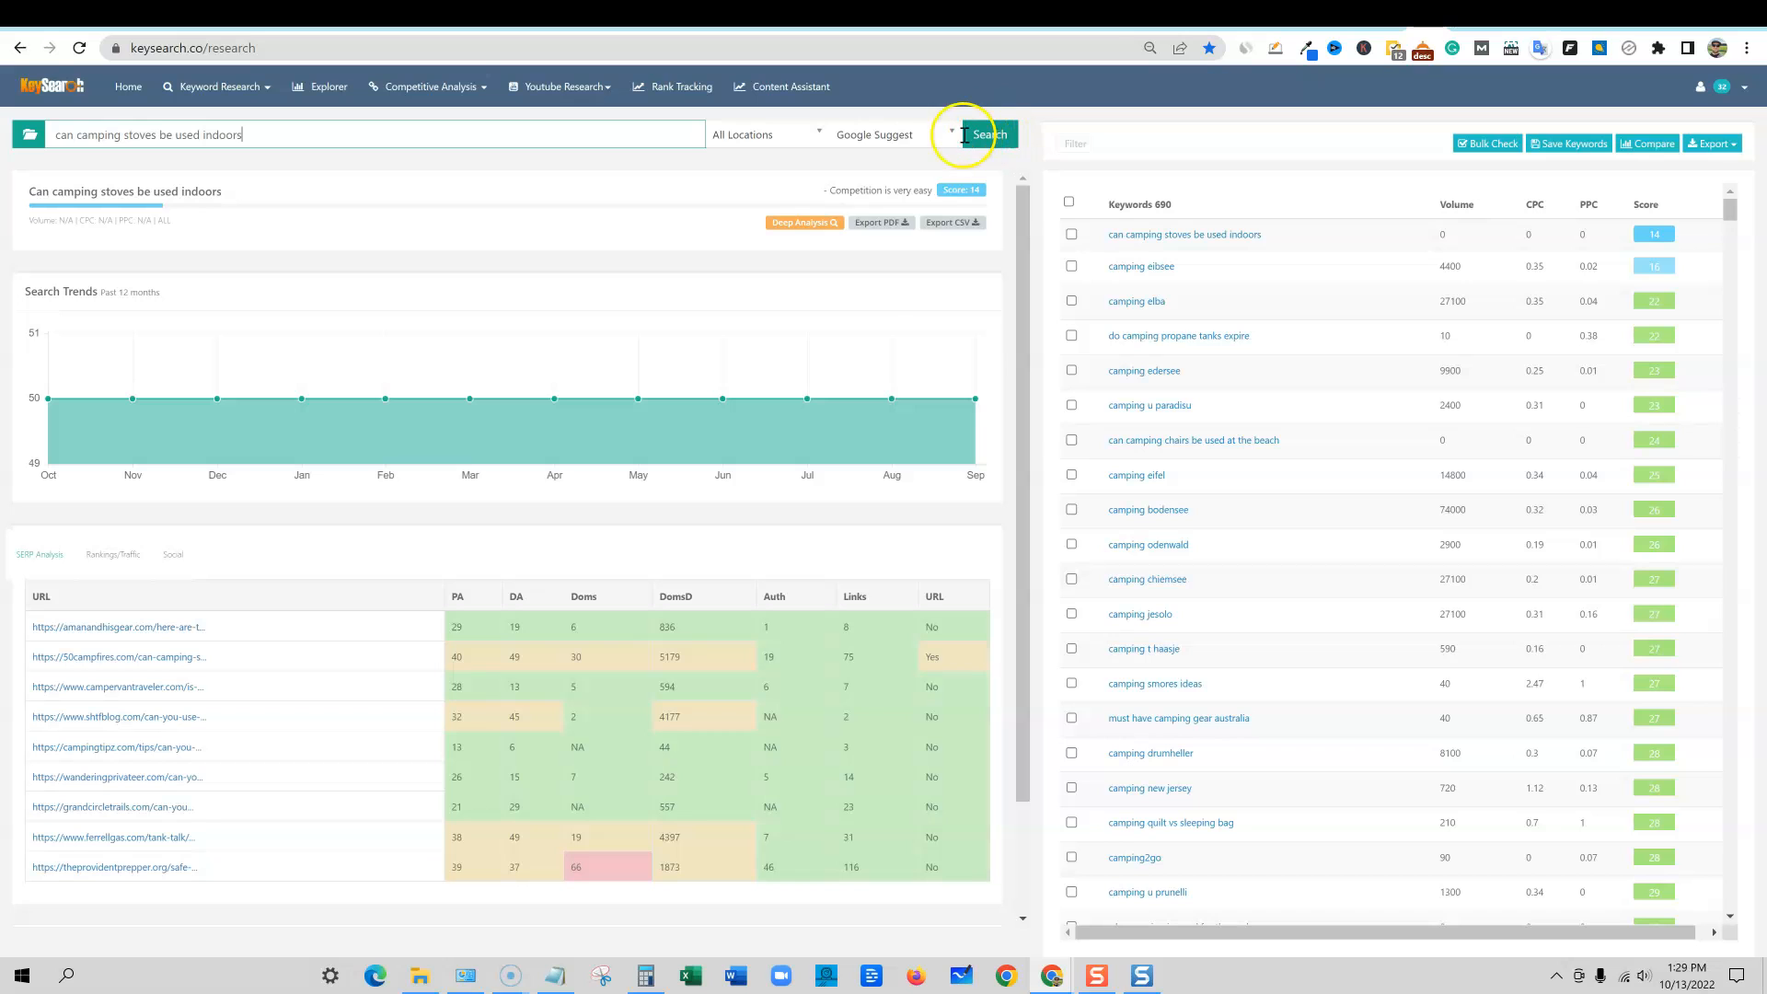
click(960, 135)
click(875, 181)
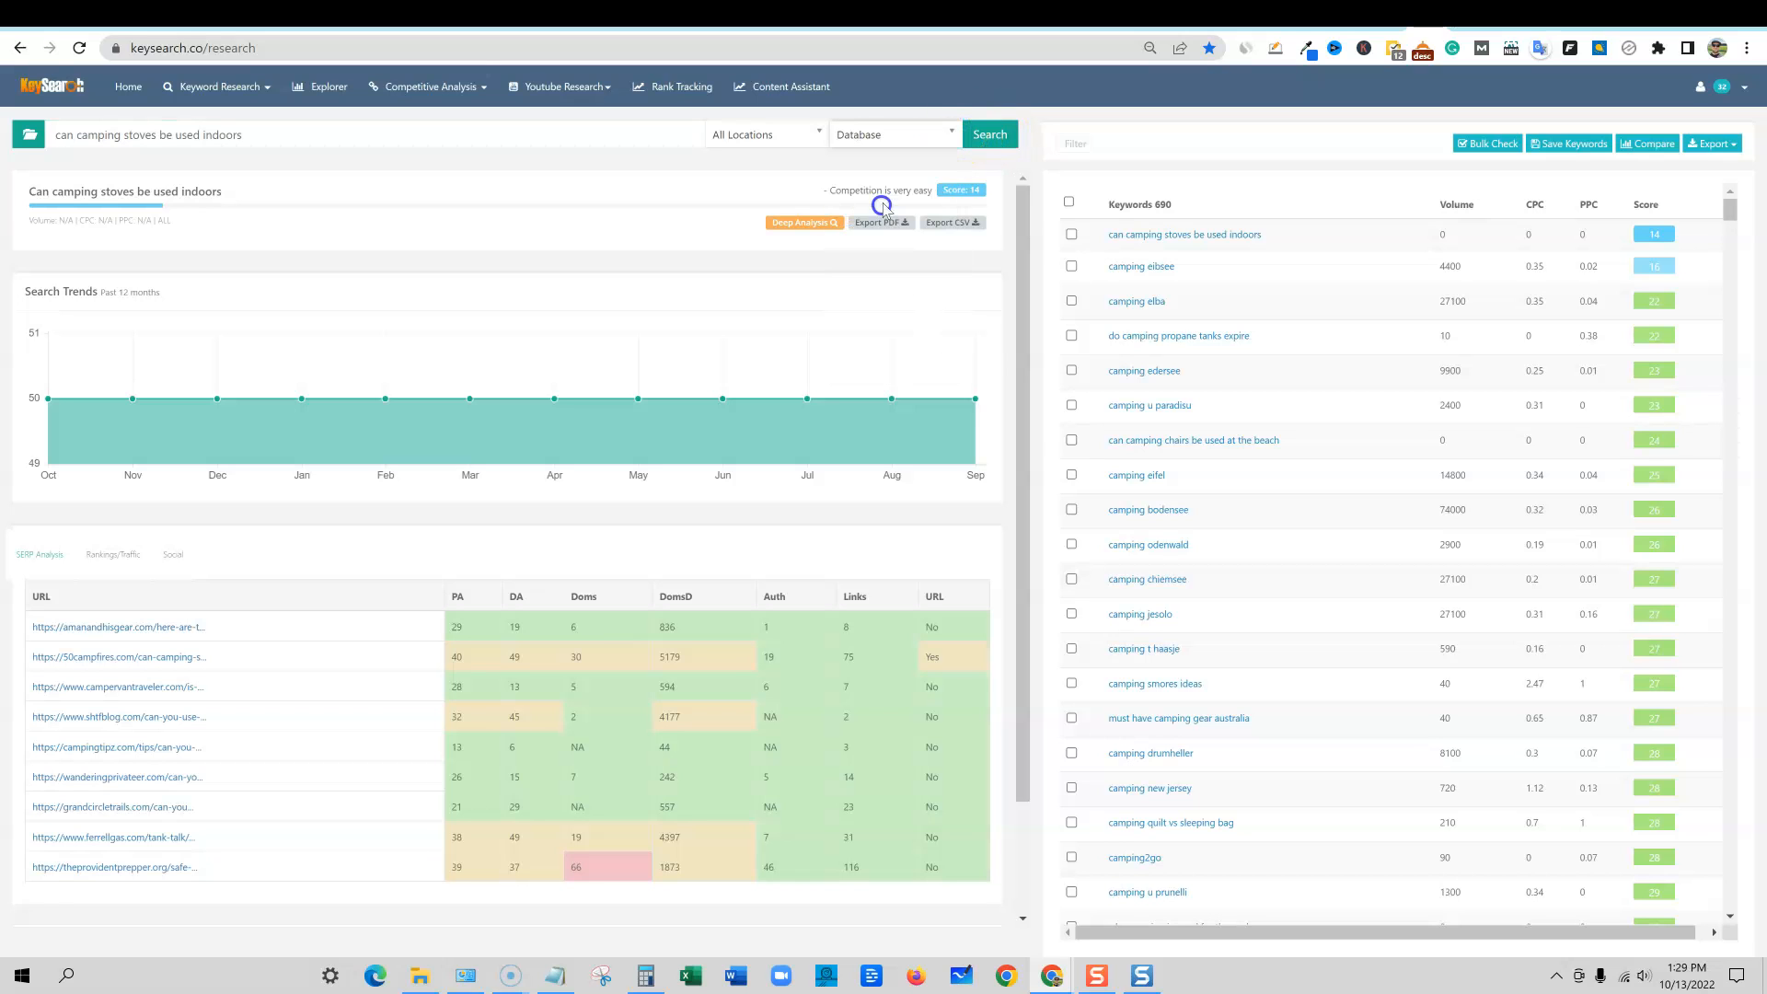
click(981, 153)
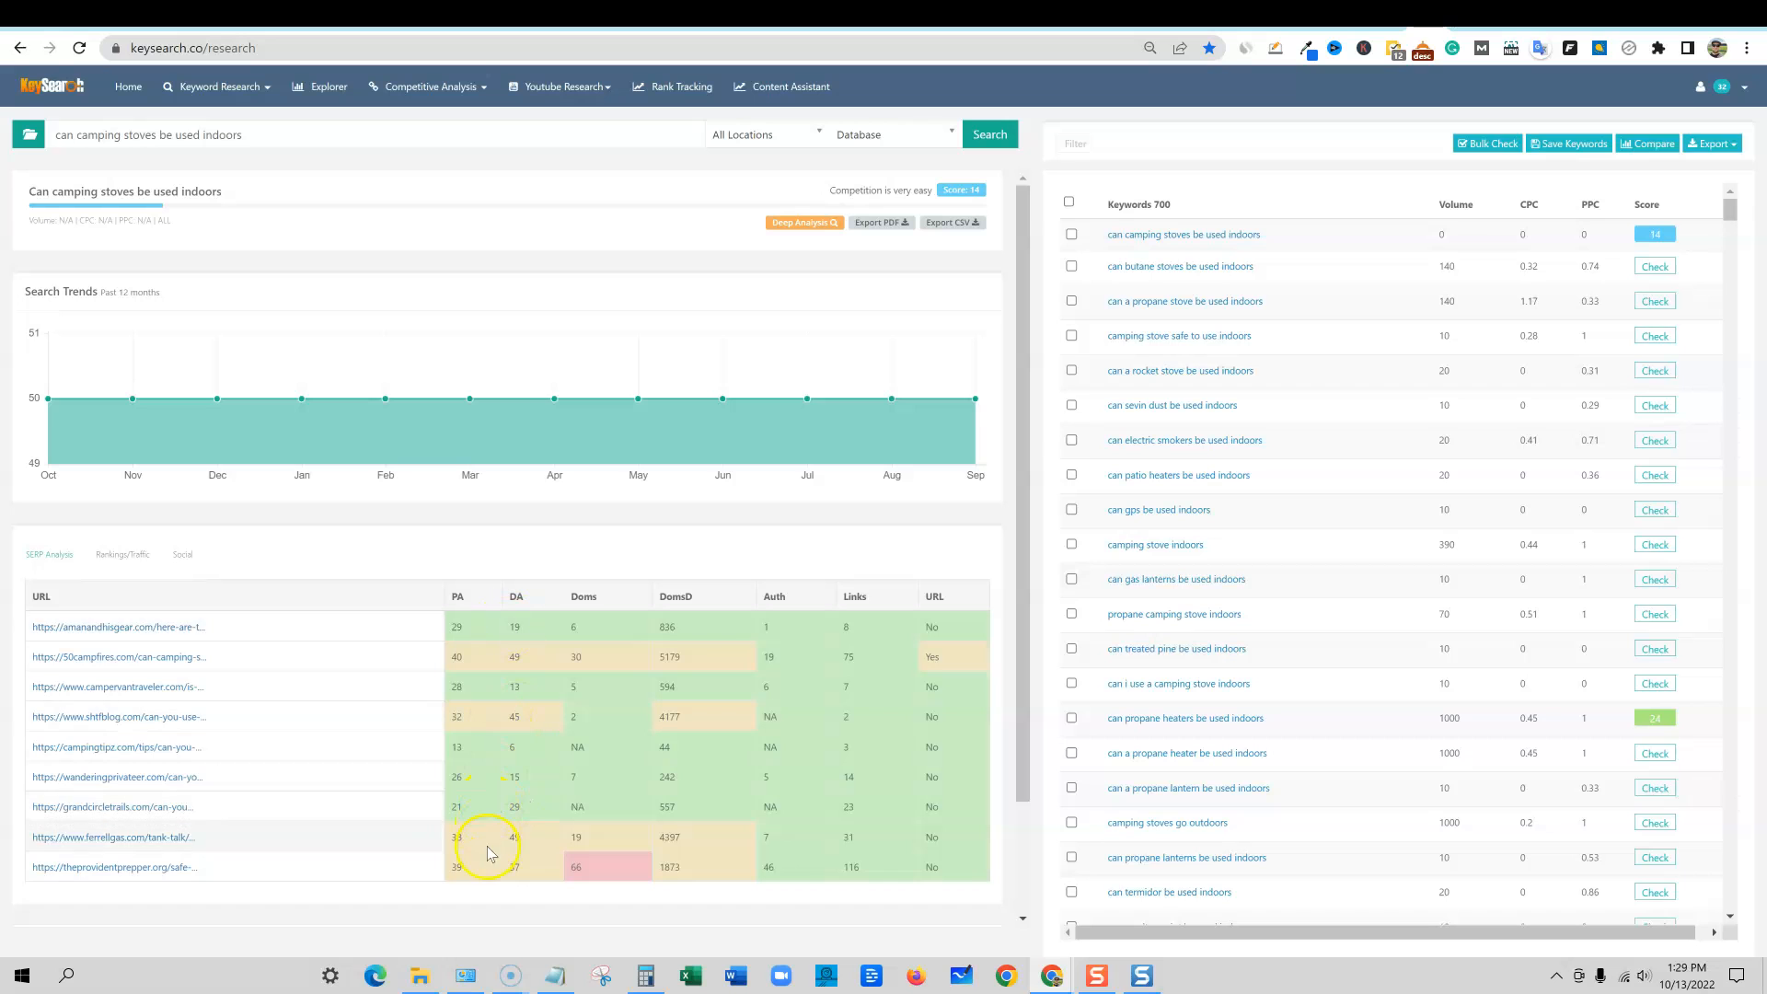
scroll(669, 772, down, 2)
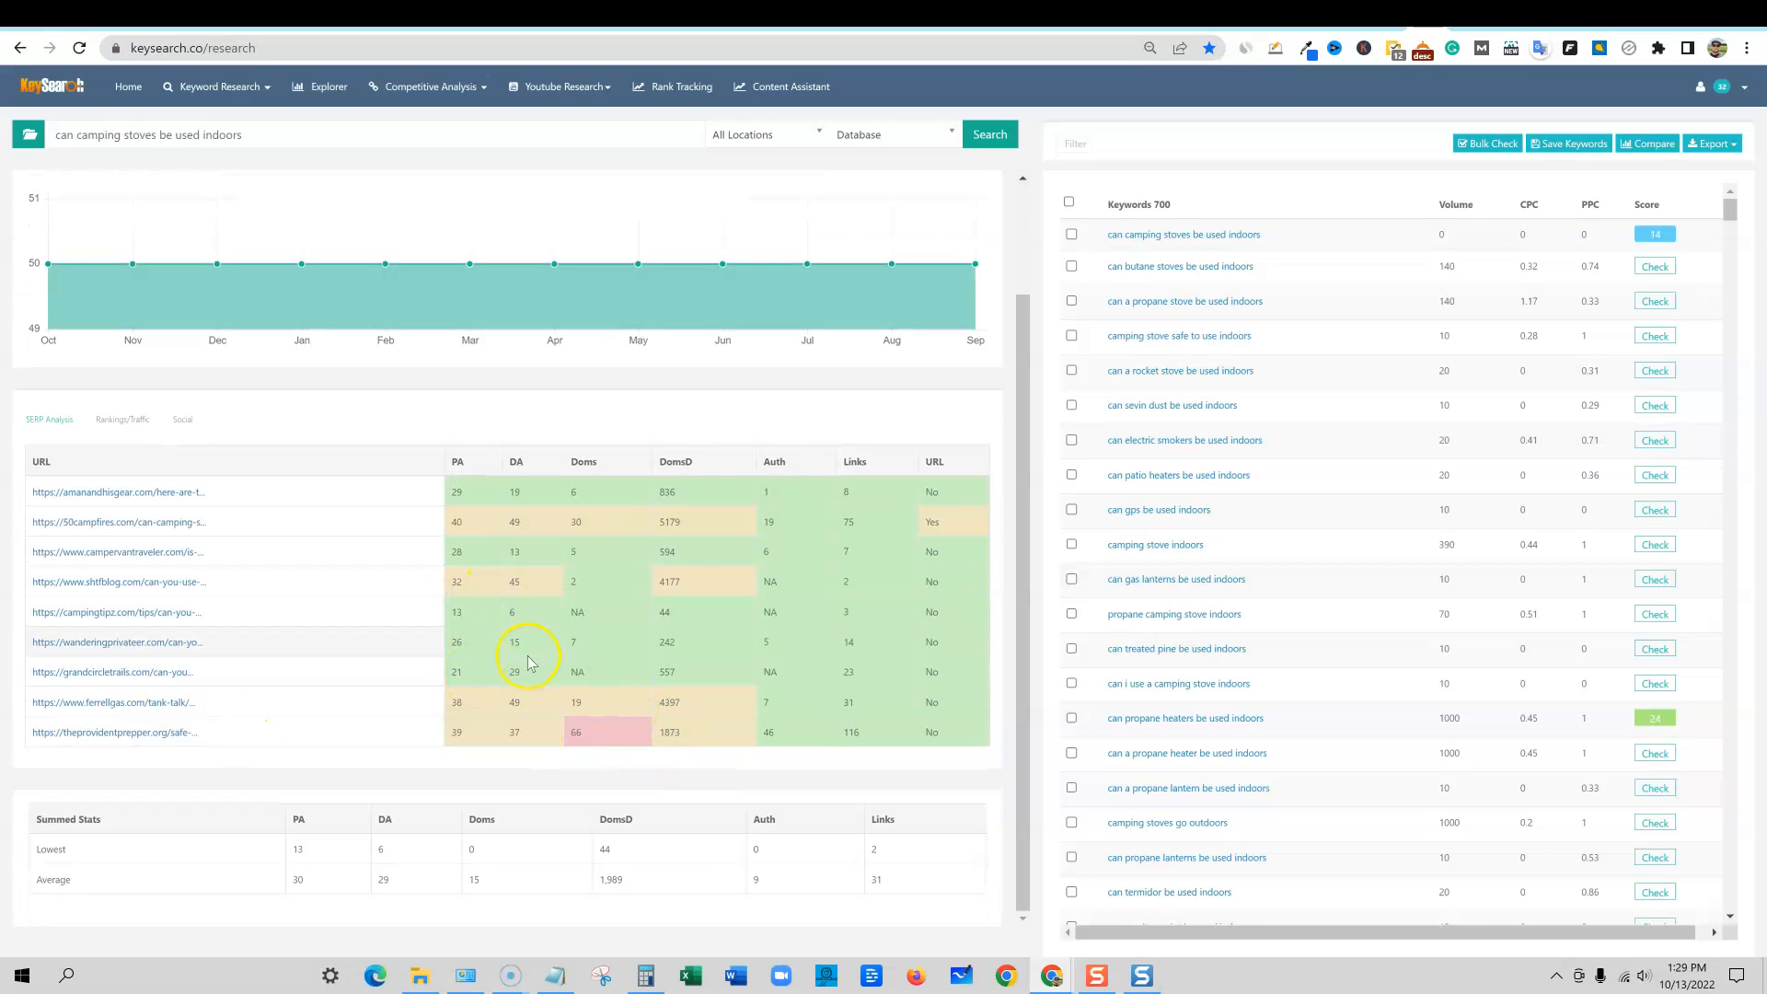
scroll(723, 663, up, 2)
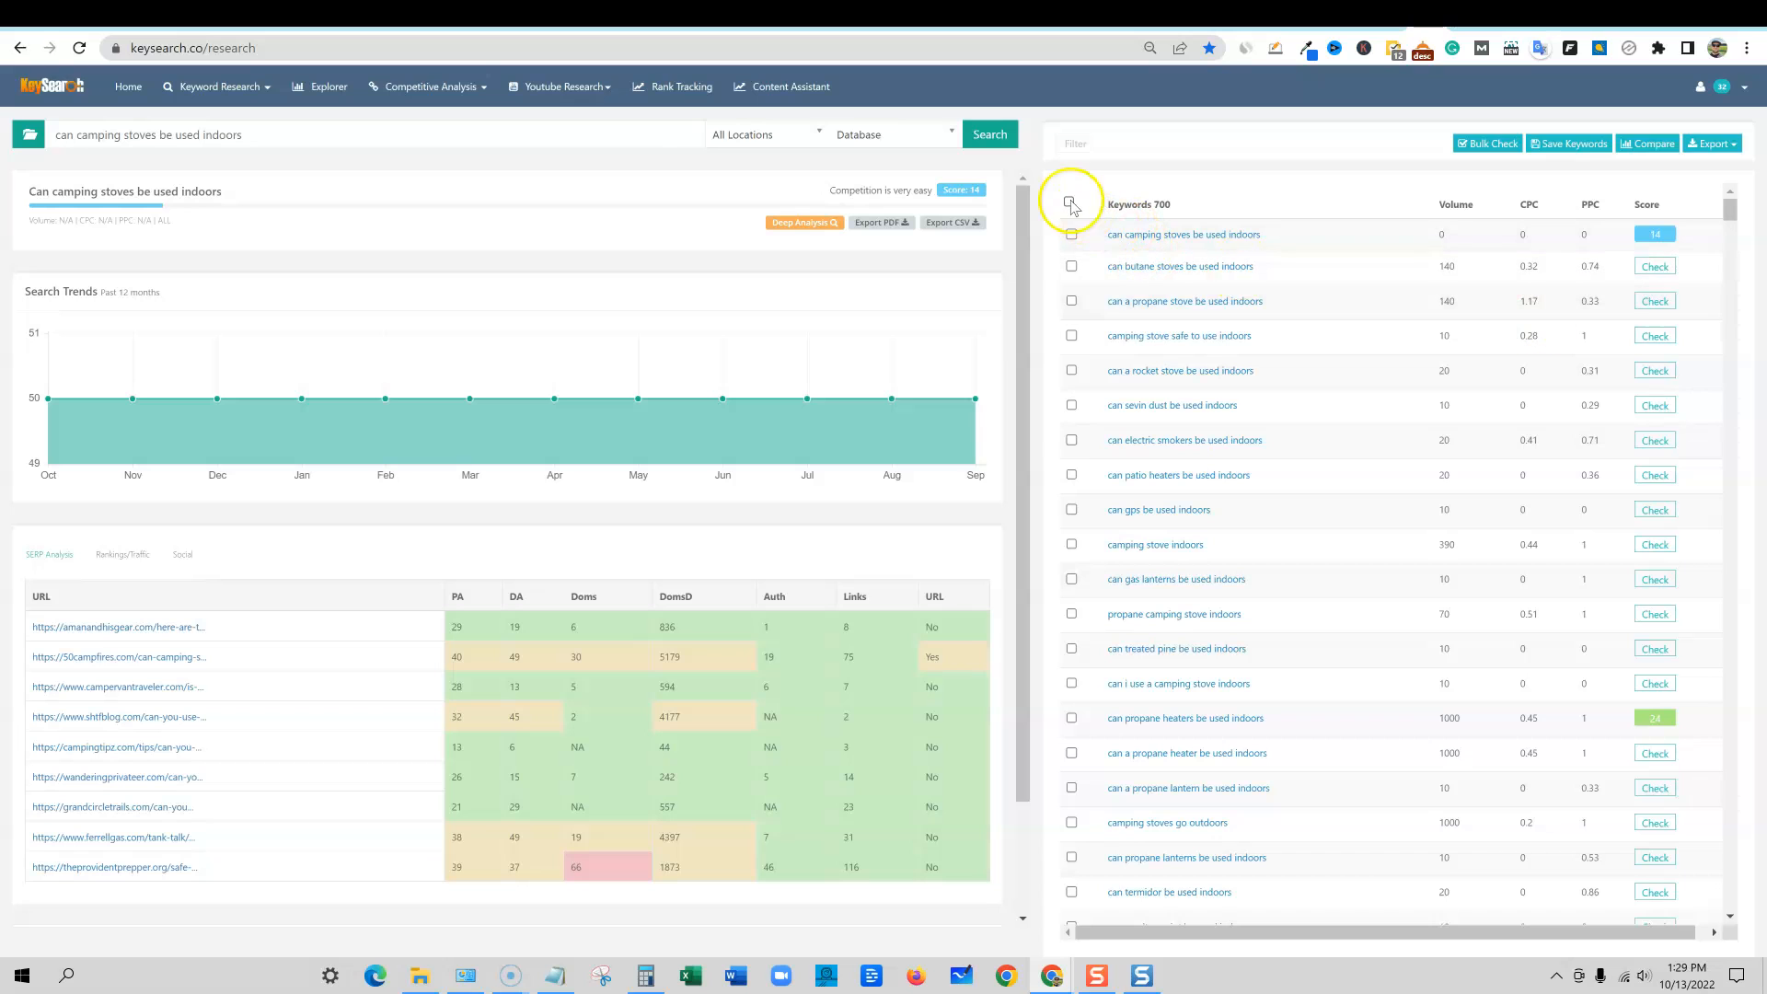
Step: Bulk check the difficulty scores of the 13 keywords from "can butane stoves be used indoors" through "can i use a camping stove indoors"
click(1071, 266)
click(1072, 301)
click(1071, 335)
click(1071, 370)
click(1071, 405)
click(1072, 442)
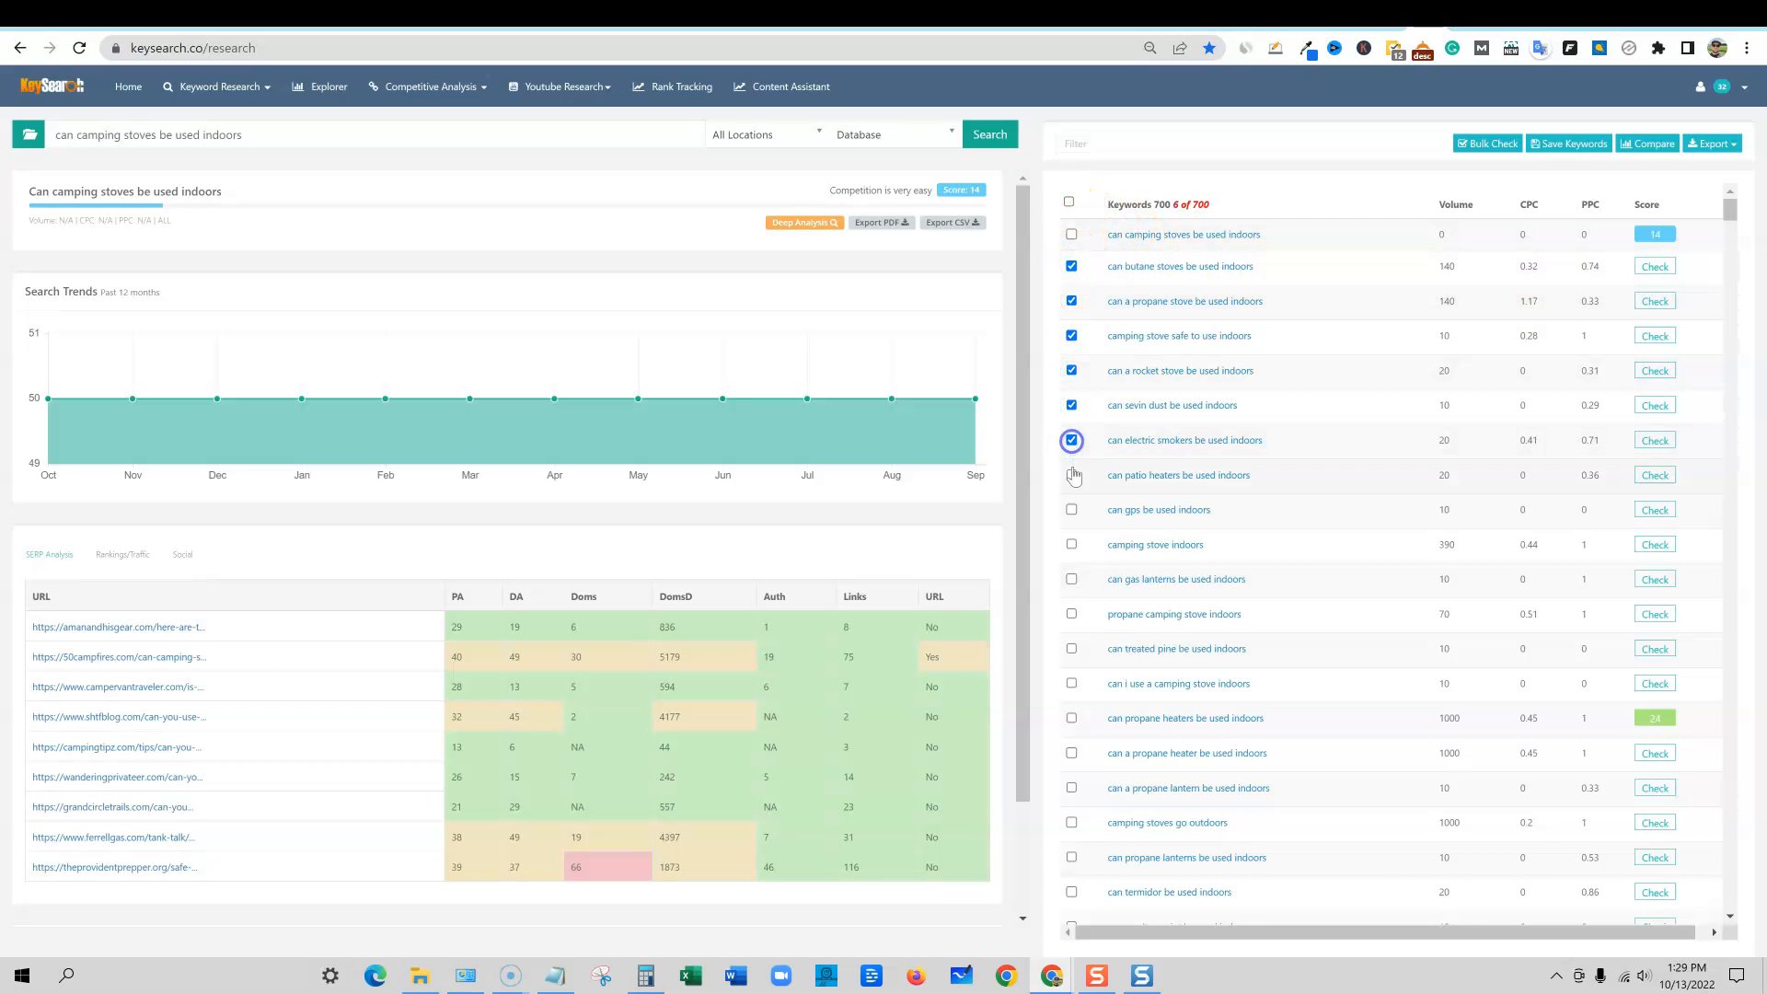
click(1071, 509)
click(1071, 544)
click(1071, 579)
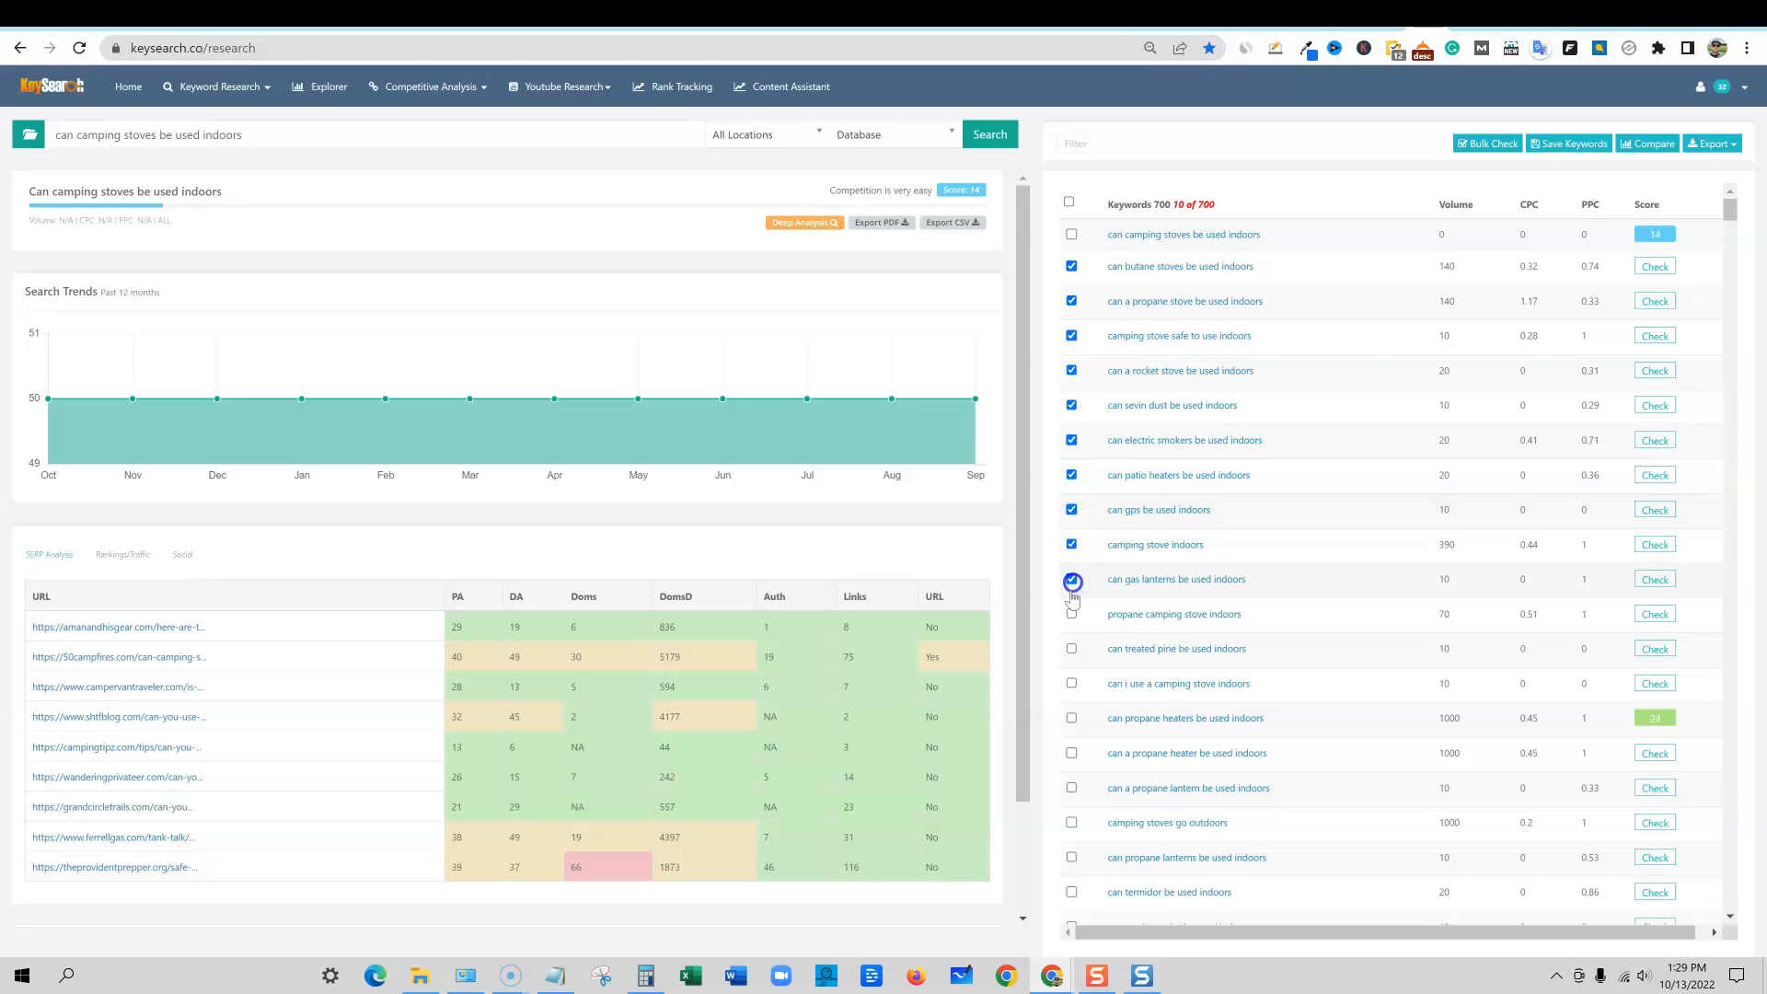
click(1072, 614)
click(1072, 683)
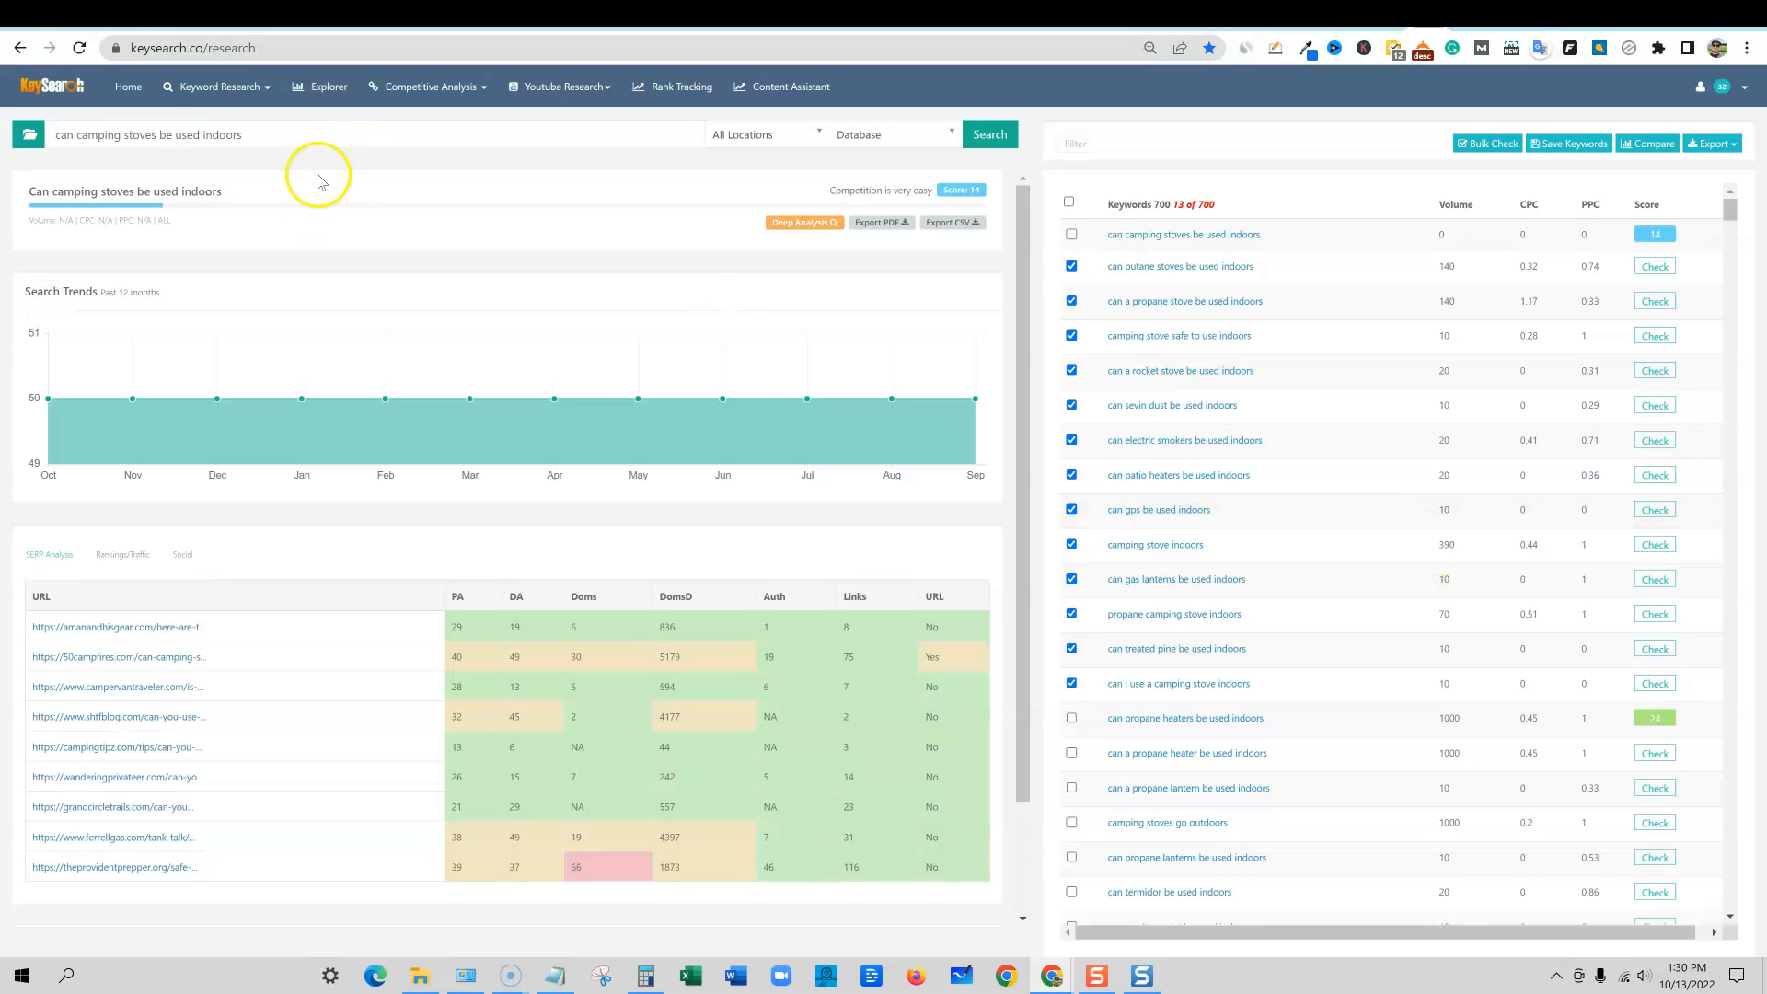
click(1486, 145)
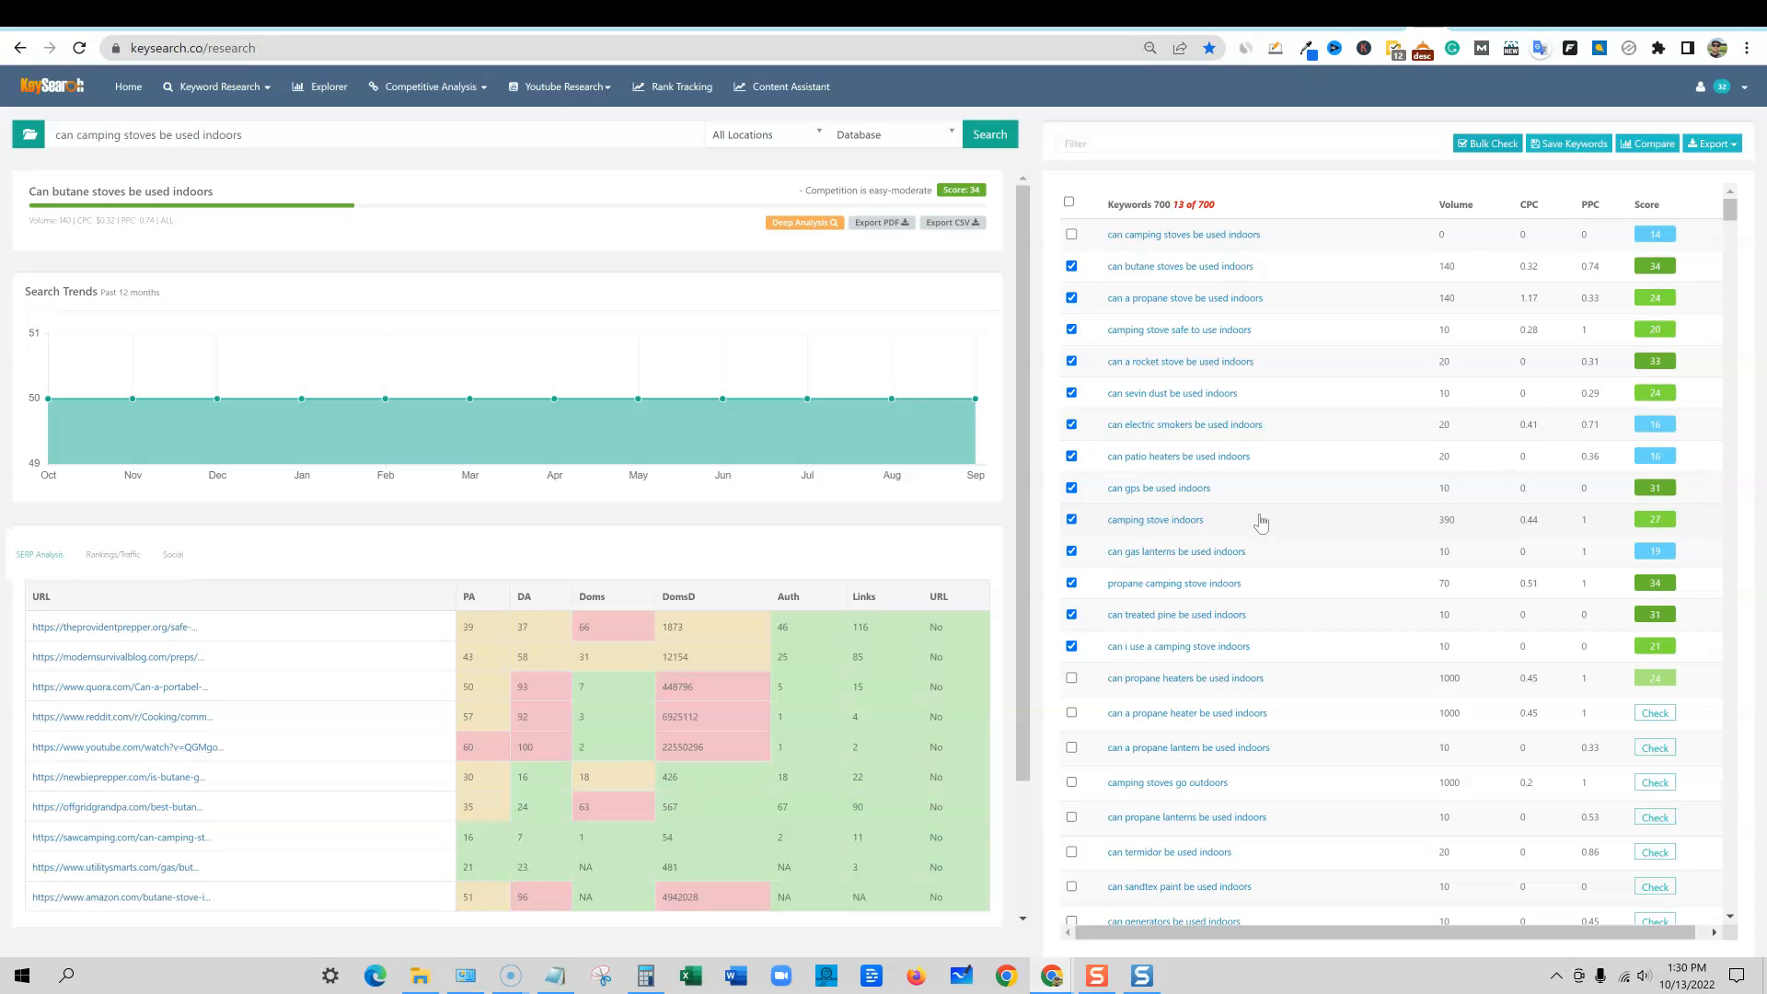
click(1317, 465)
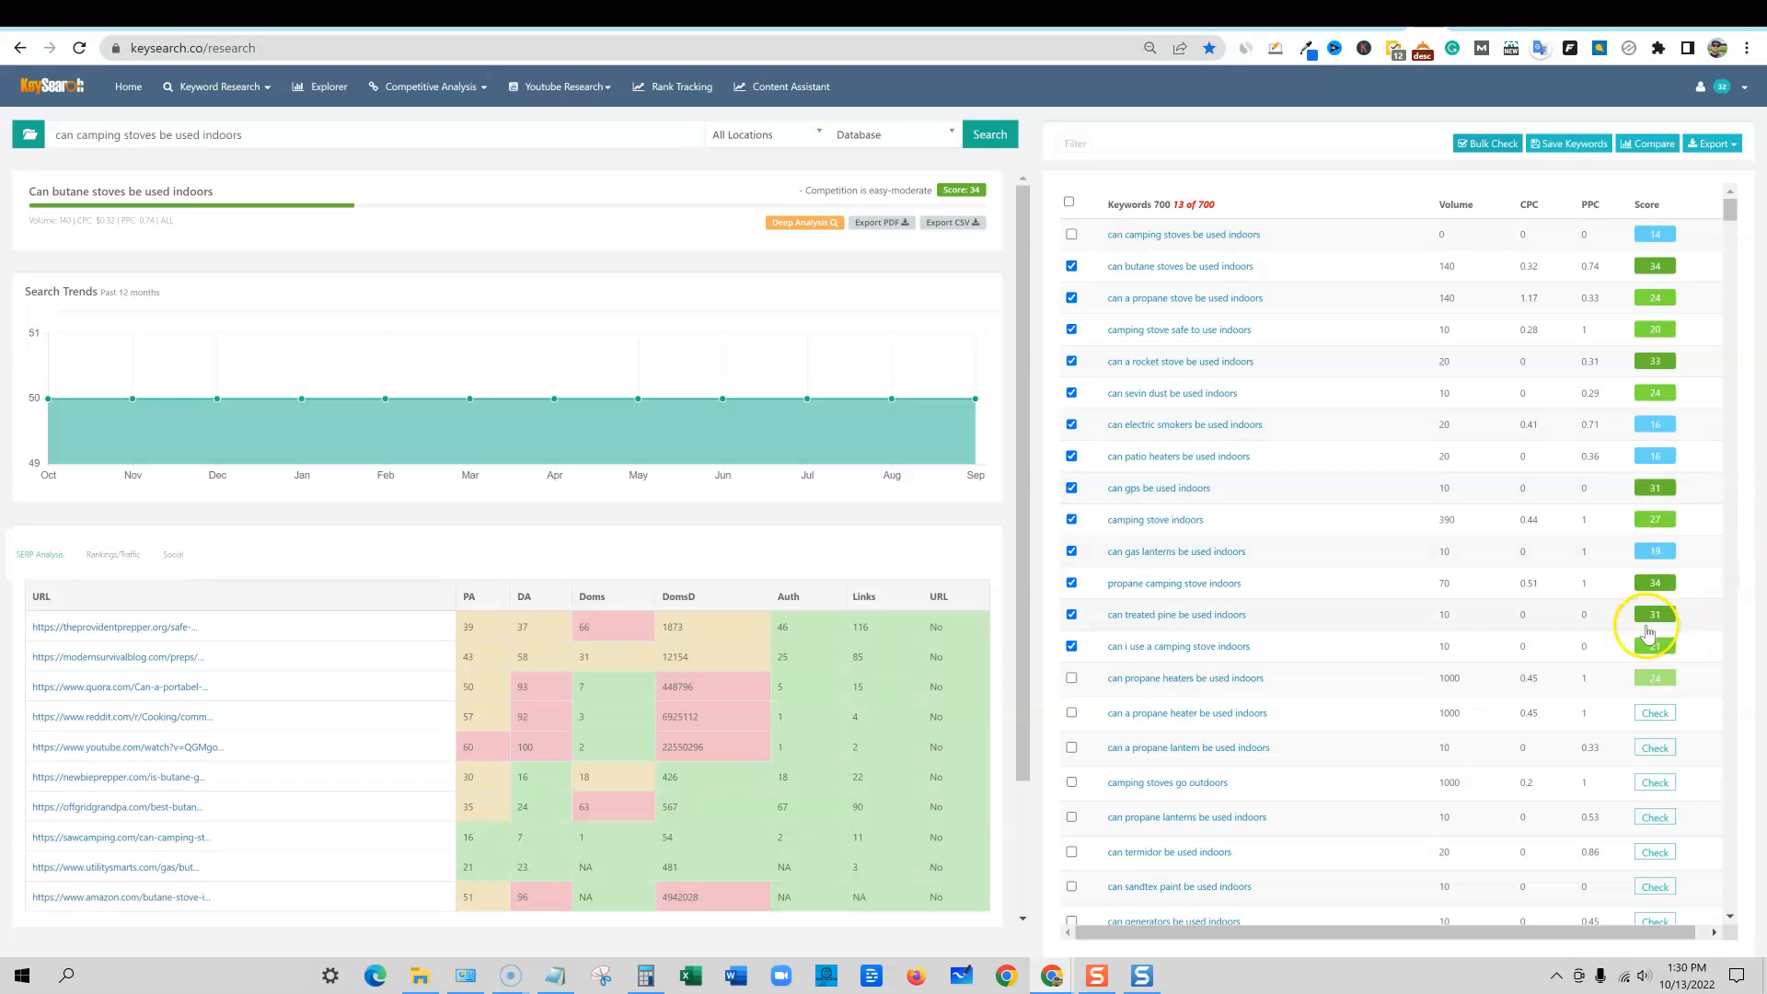
Step: Return to Ubersuggest and look through the CPC and SEO difficulty values of the filtered camping keywords
click(1657, 364)
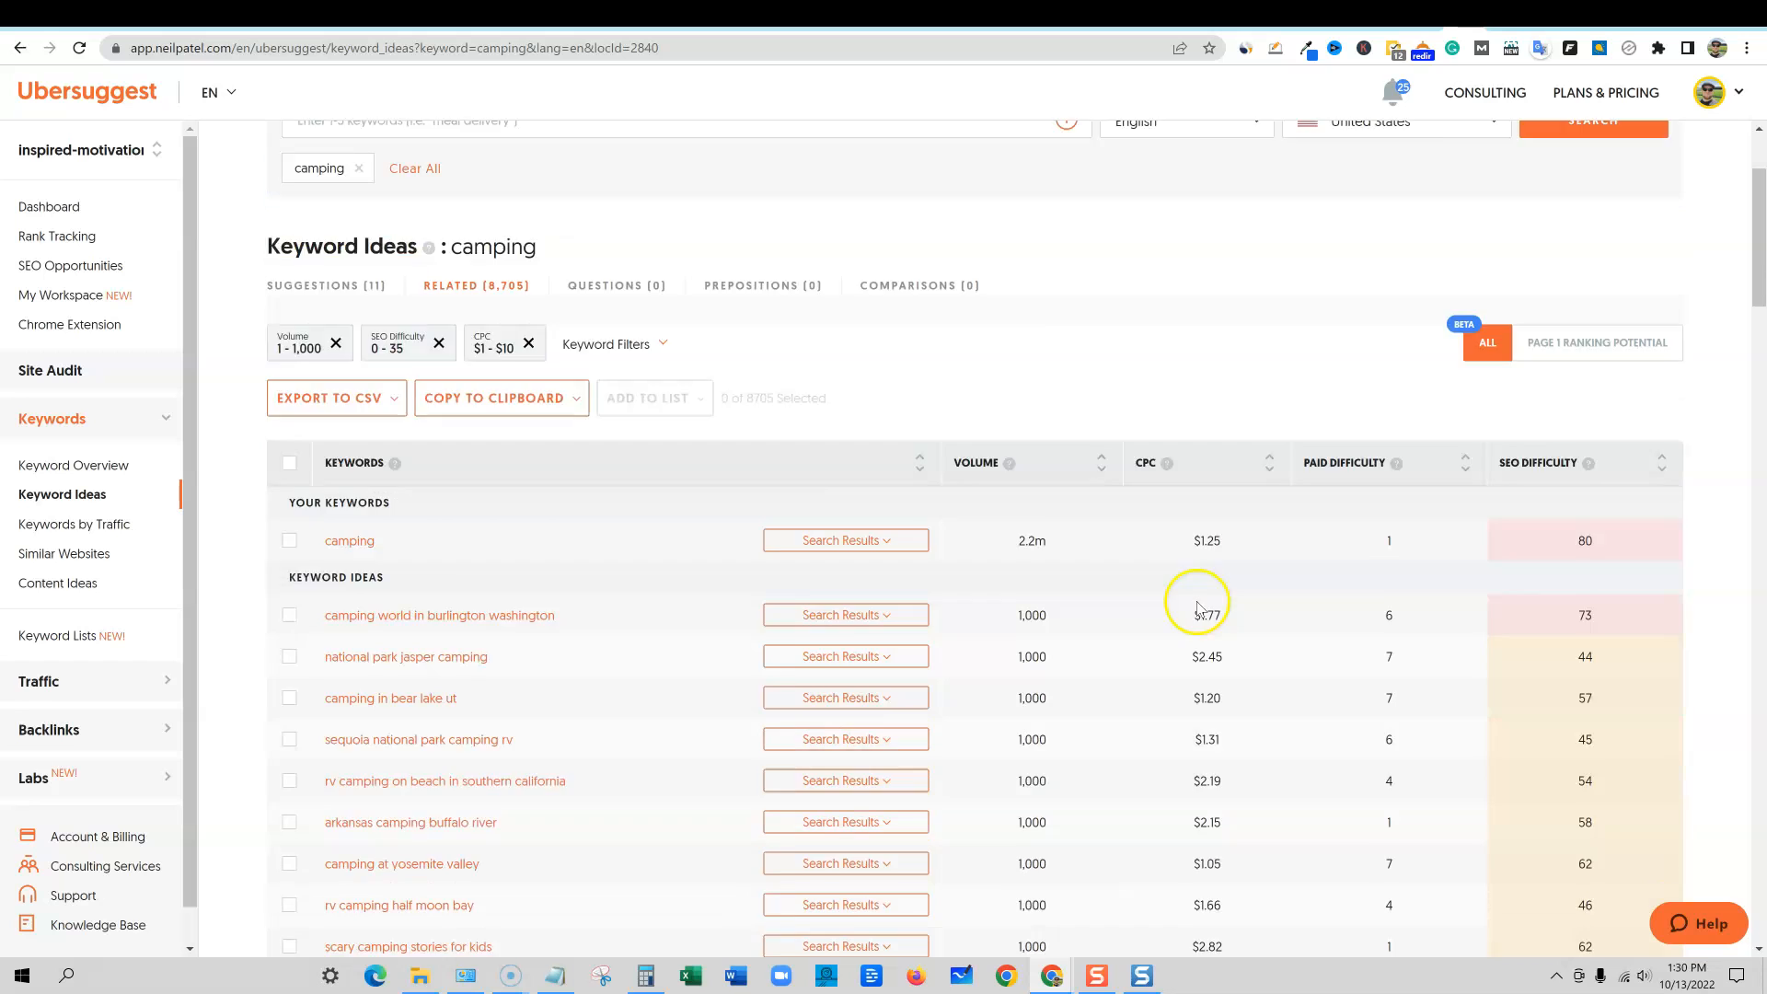
scroll(1205, 608, down, 10)
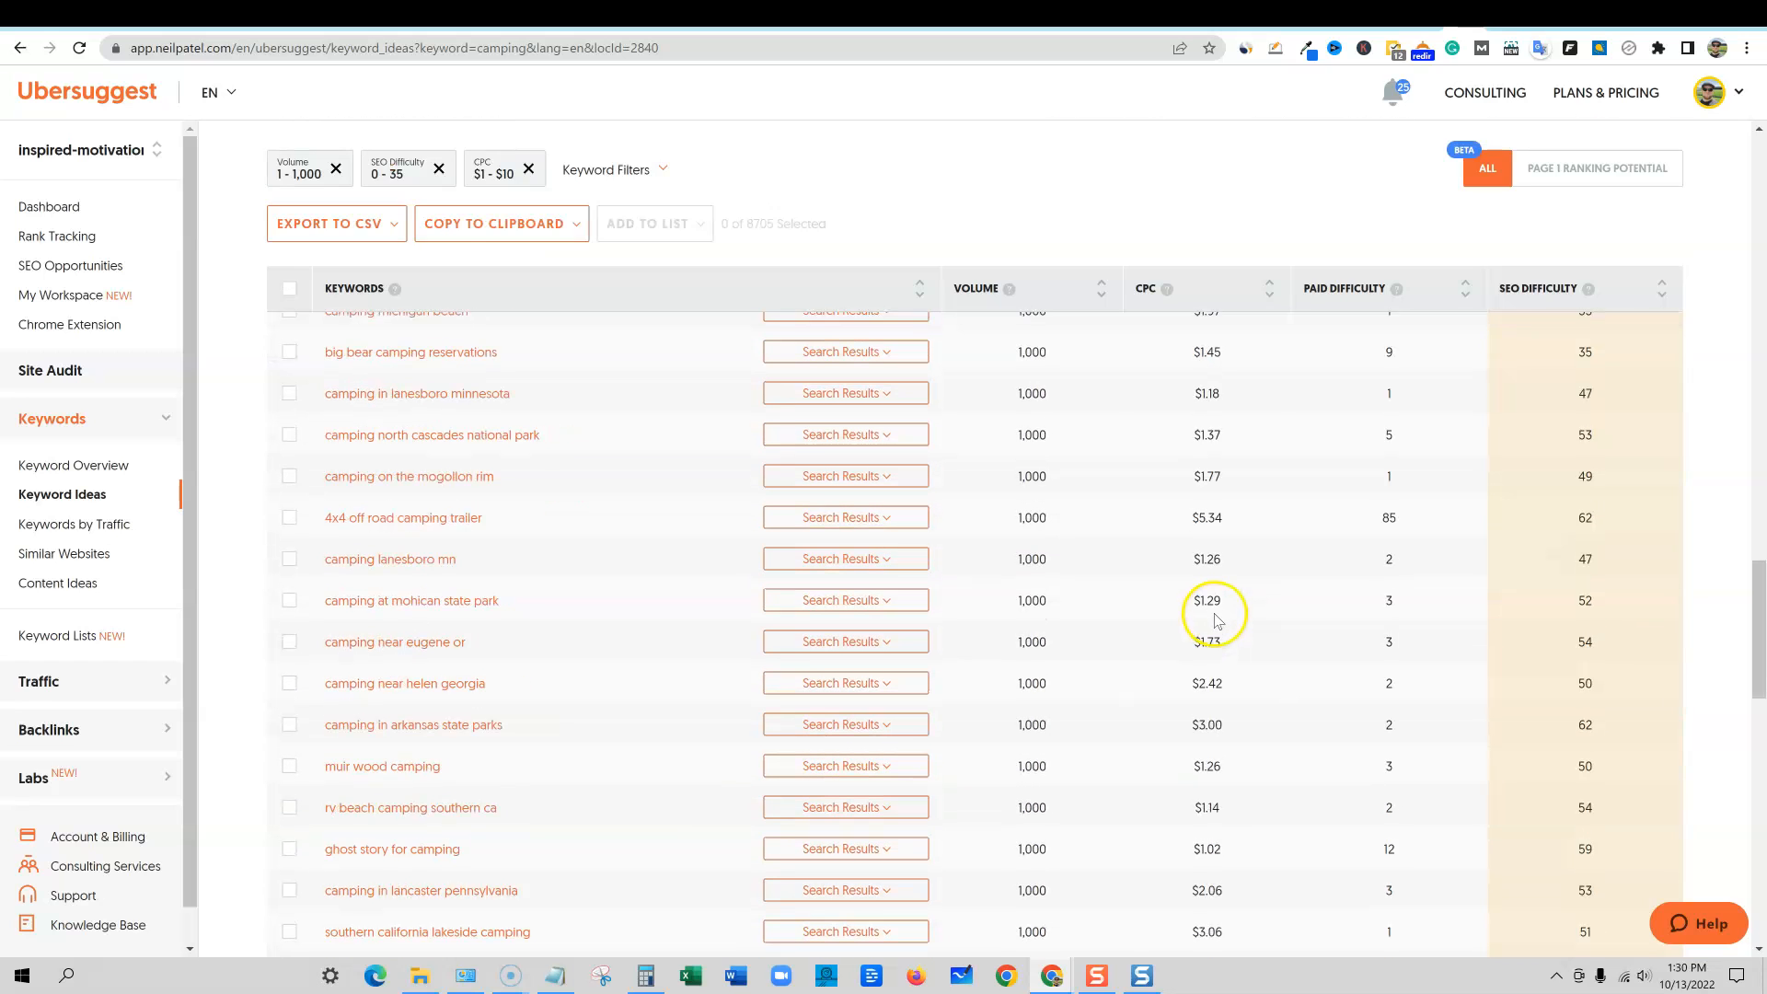
drag(1756, 630, 1719, 147)
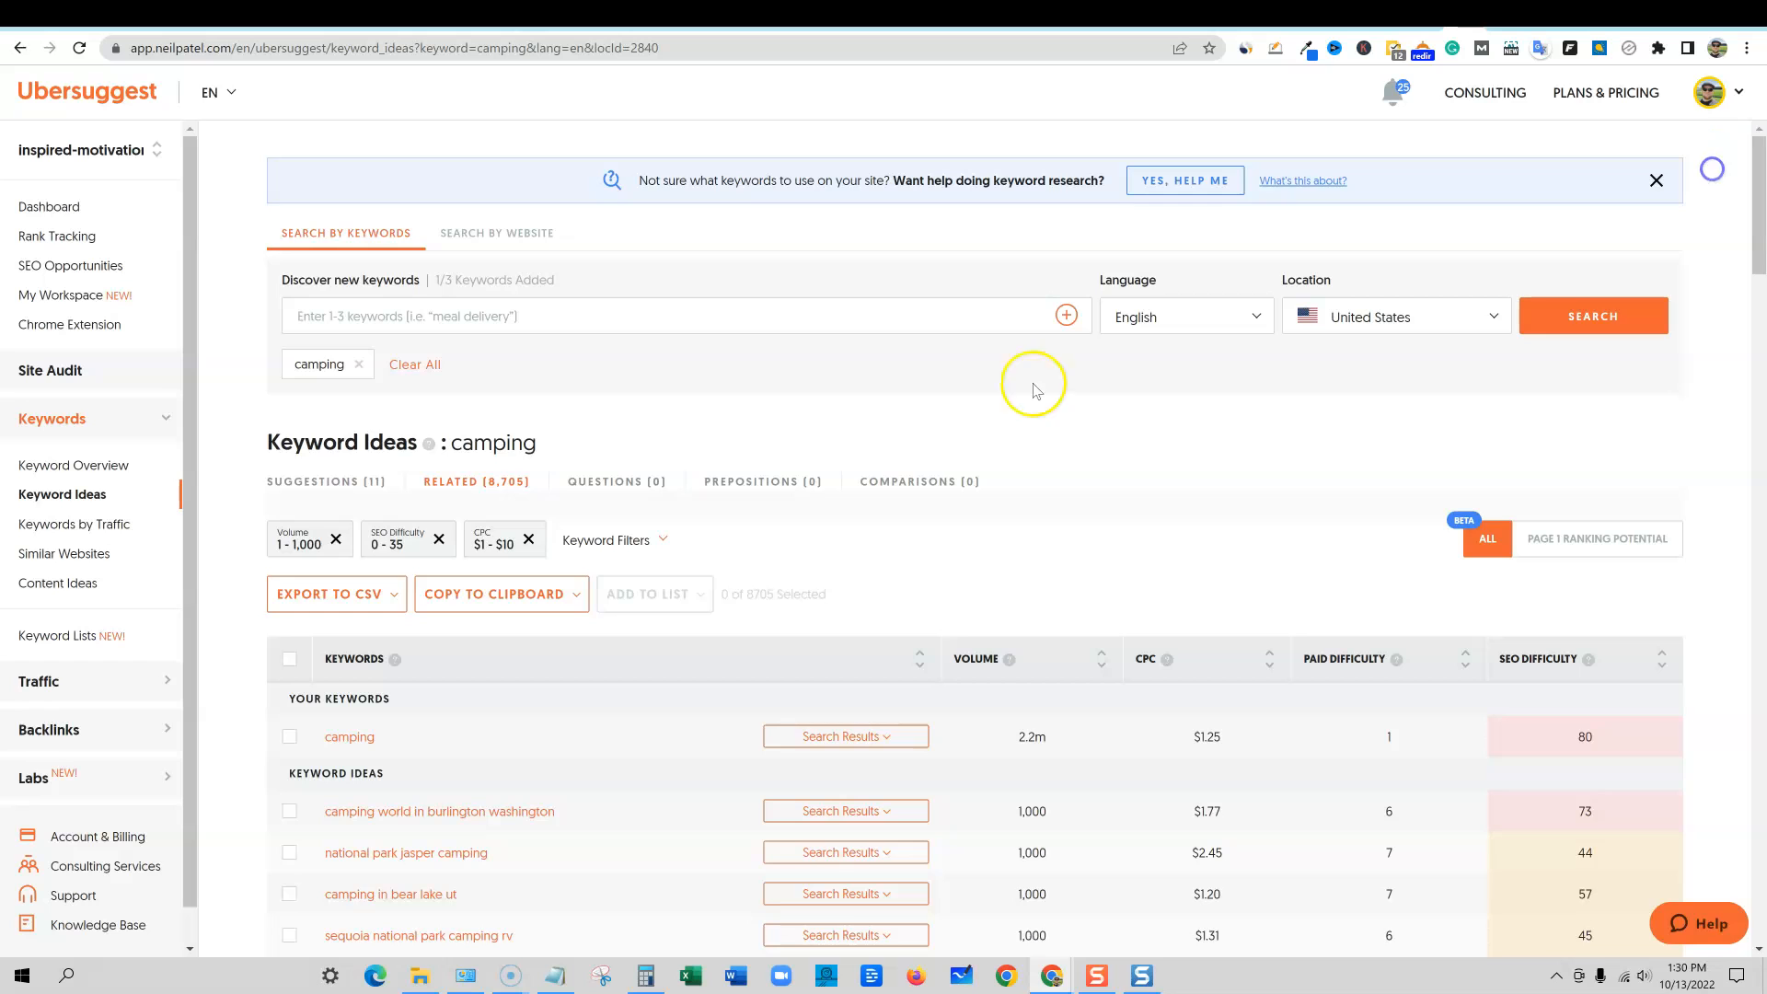
scroll(836, 430, down, 2)
scroll(921, 446, down, 1)
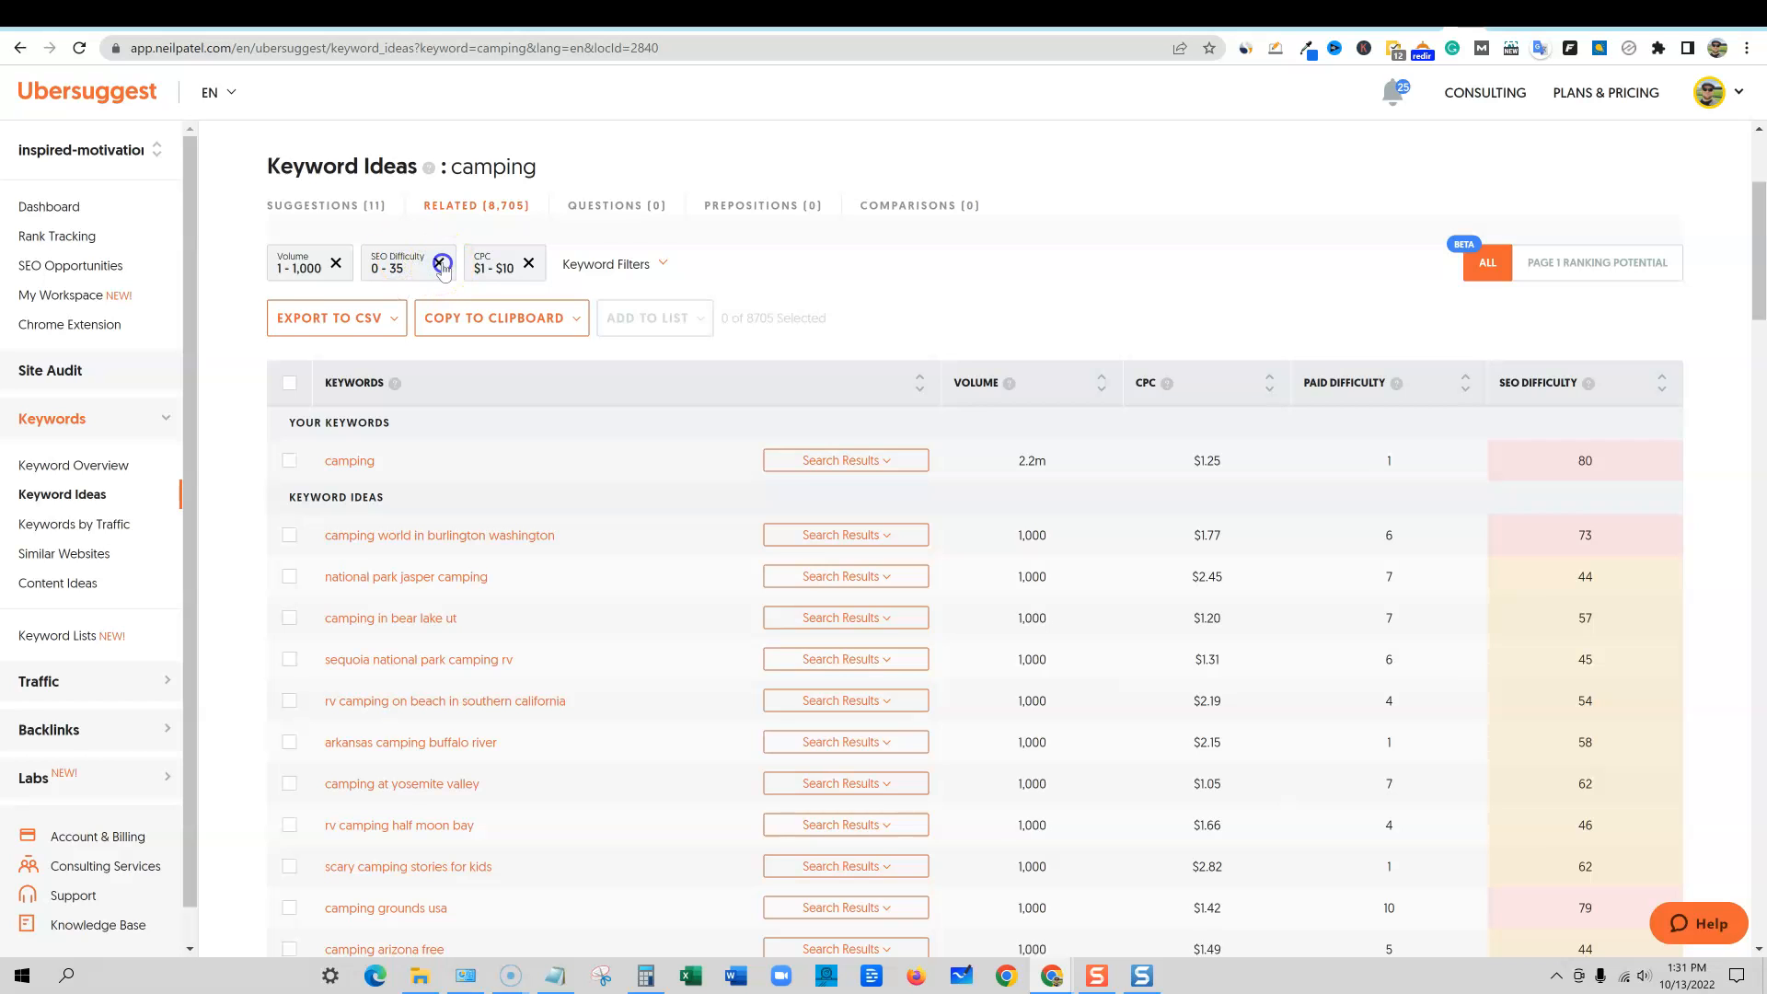
Step: Remove the SEO difficulty filter from the related camping keywords and look through the reloaded list
click(442, 266)
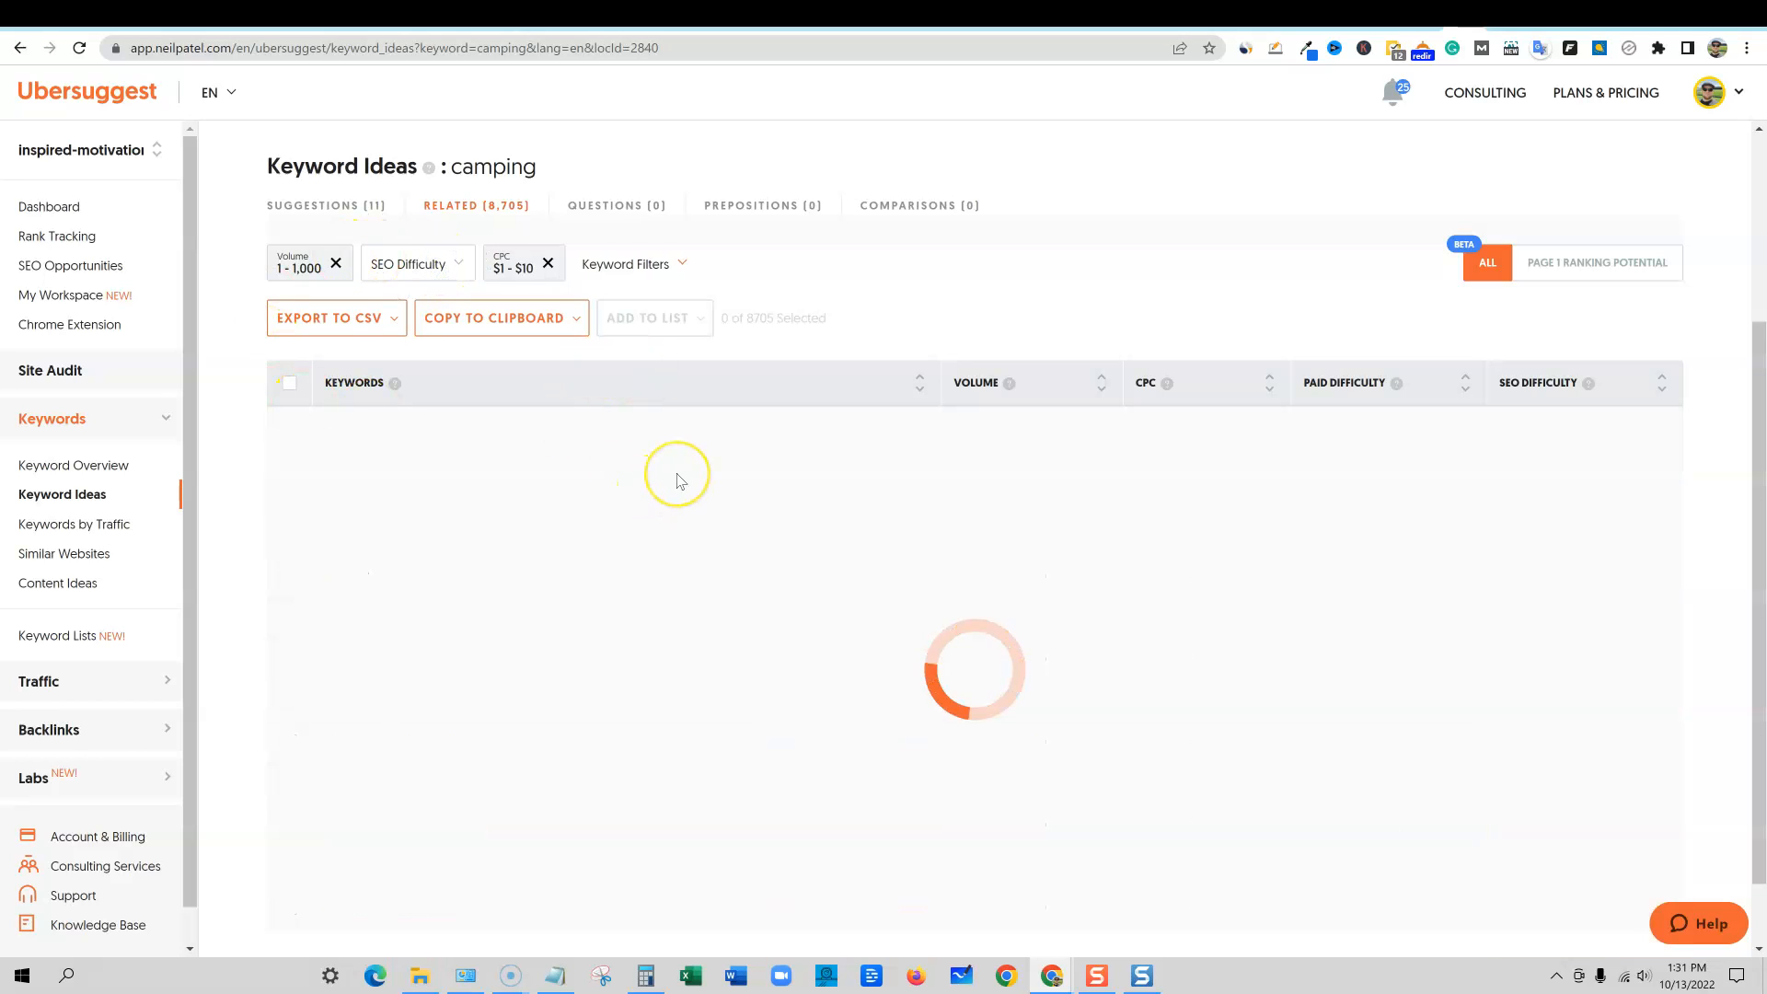
scroll(814, 524, down, 8)
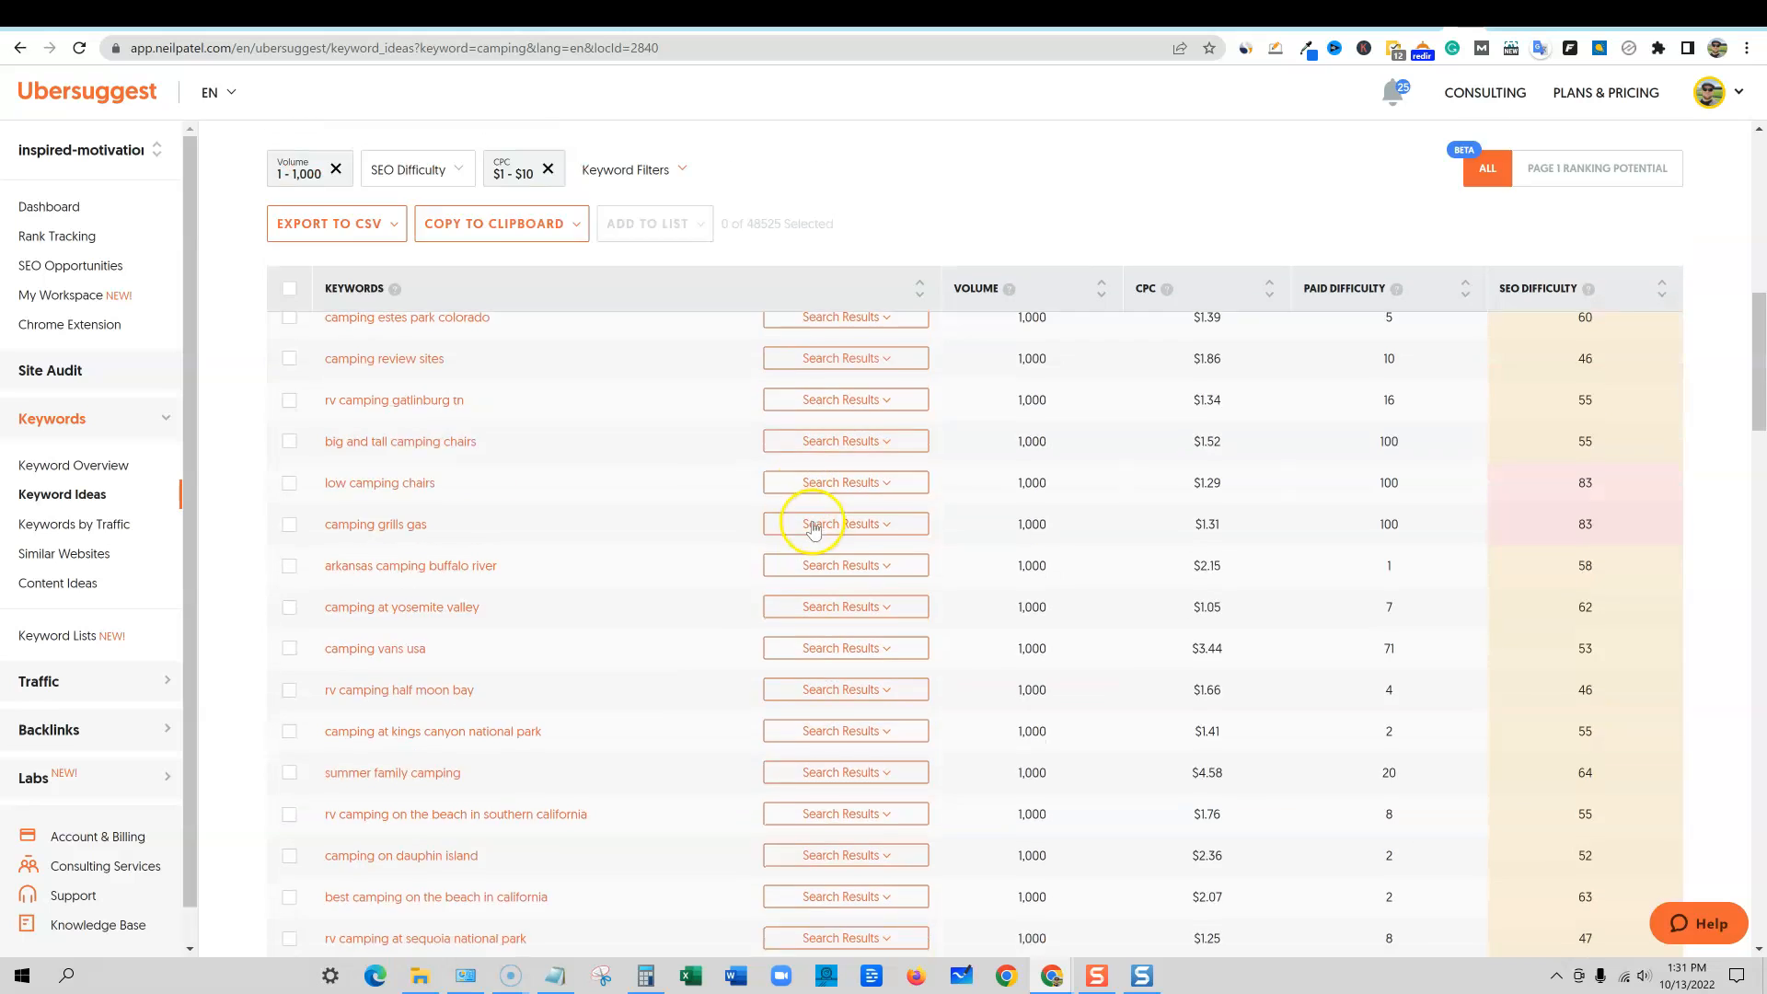
scroll(801, 517, up, 12)
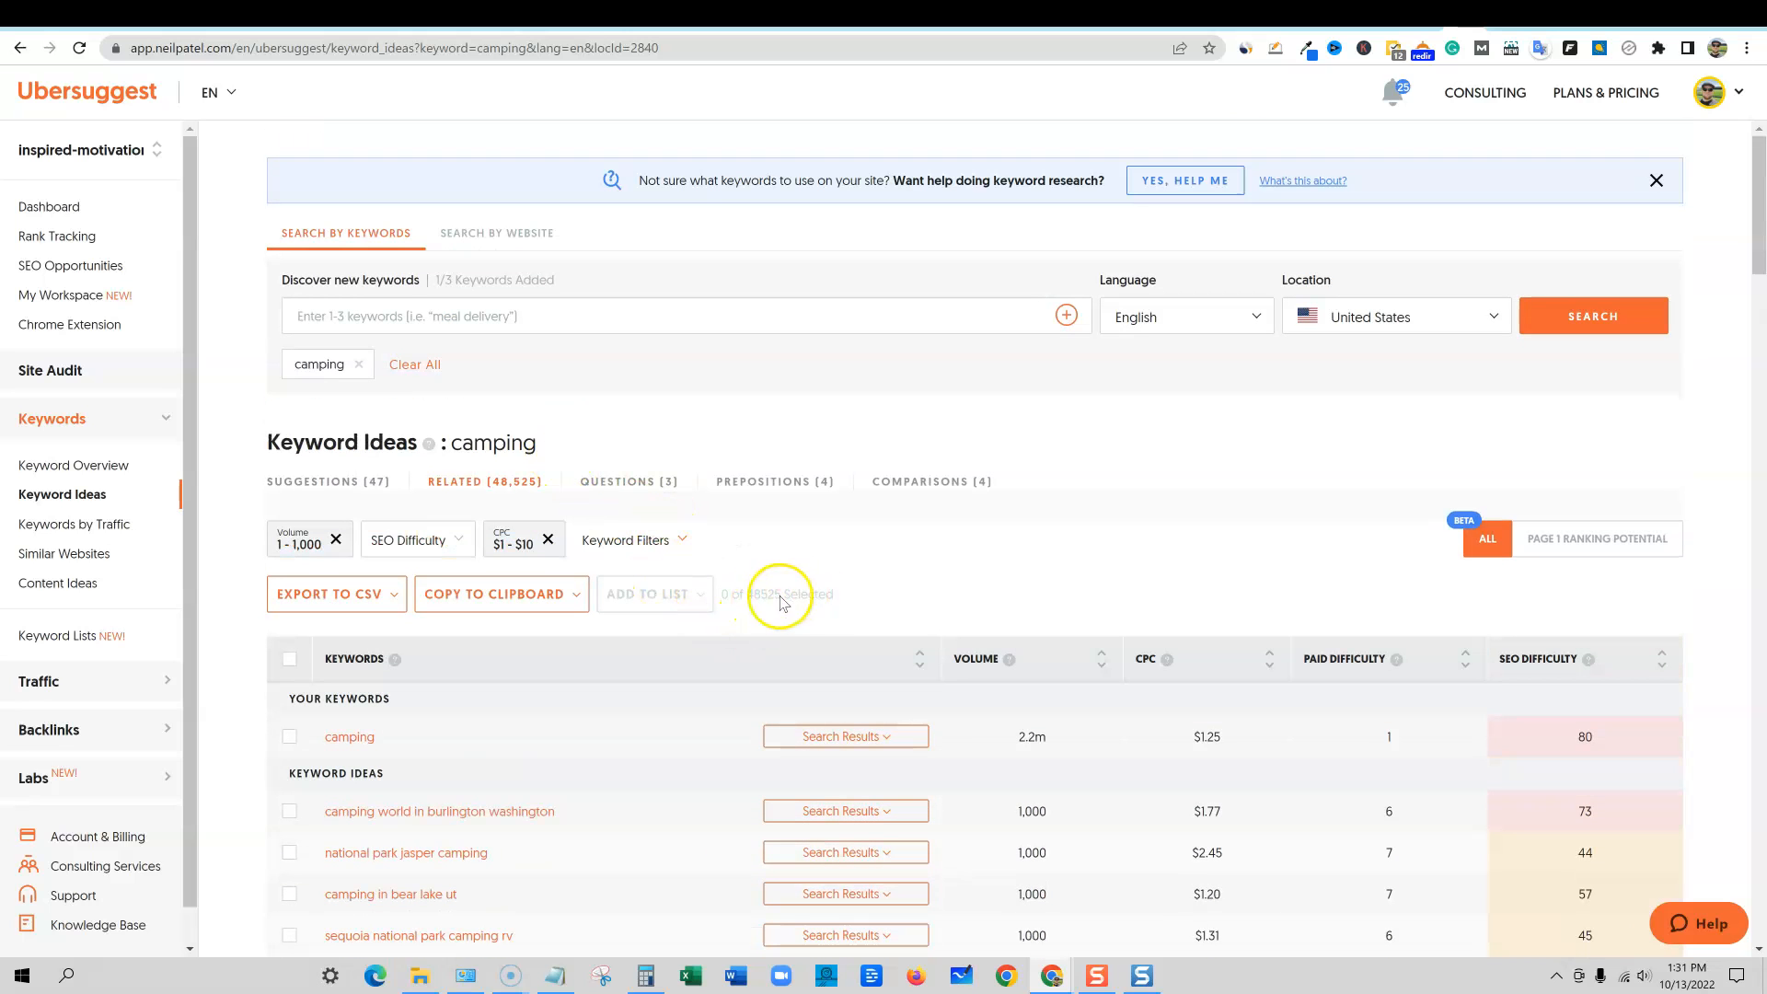
Step: Reapply the Easy 0 - 35 SEO difficulty filter and check the scores throughout the related keywords
click(463, 545)
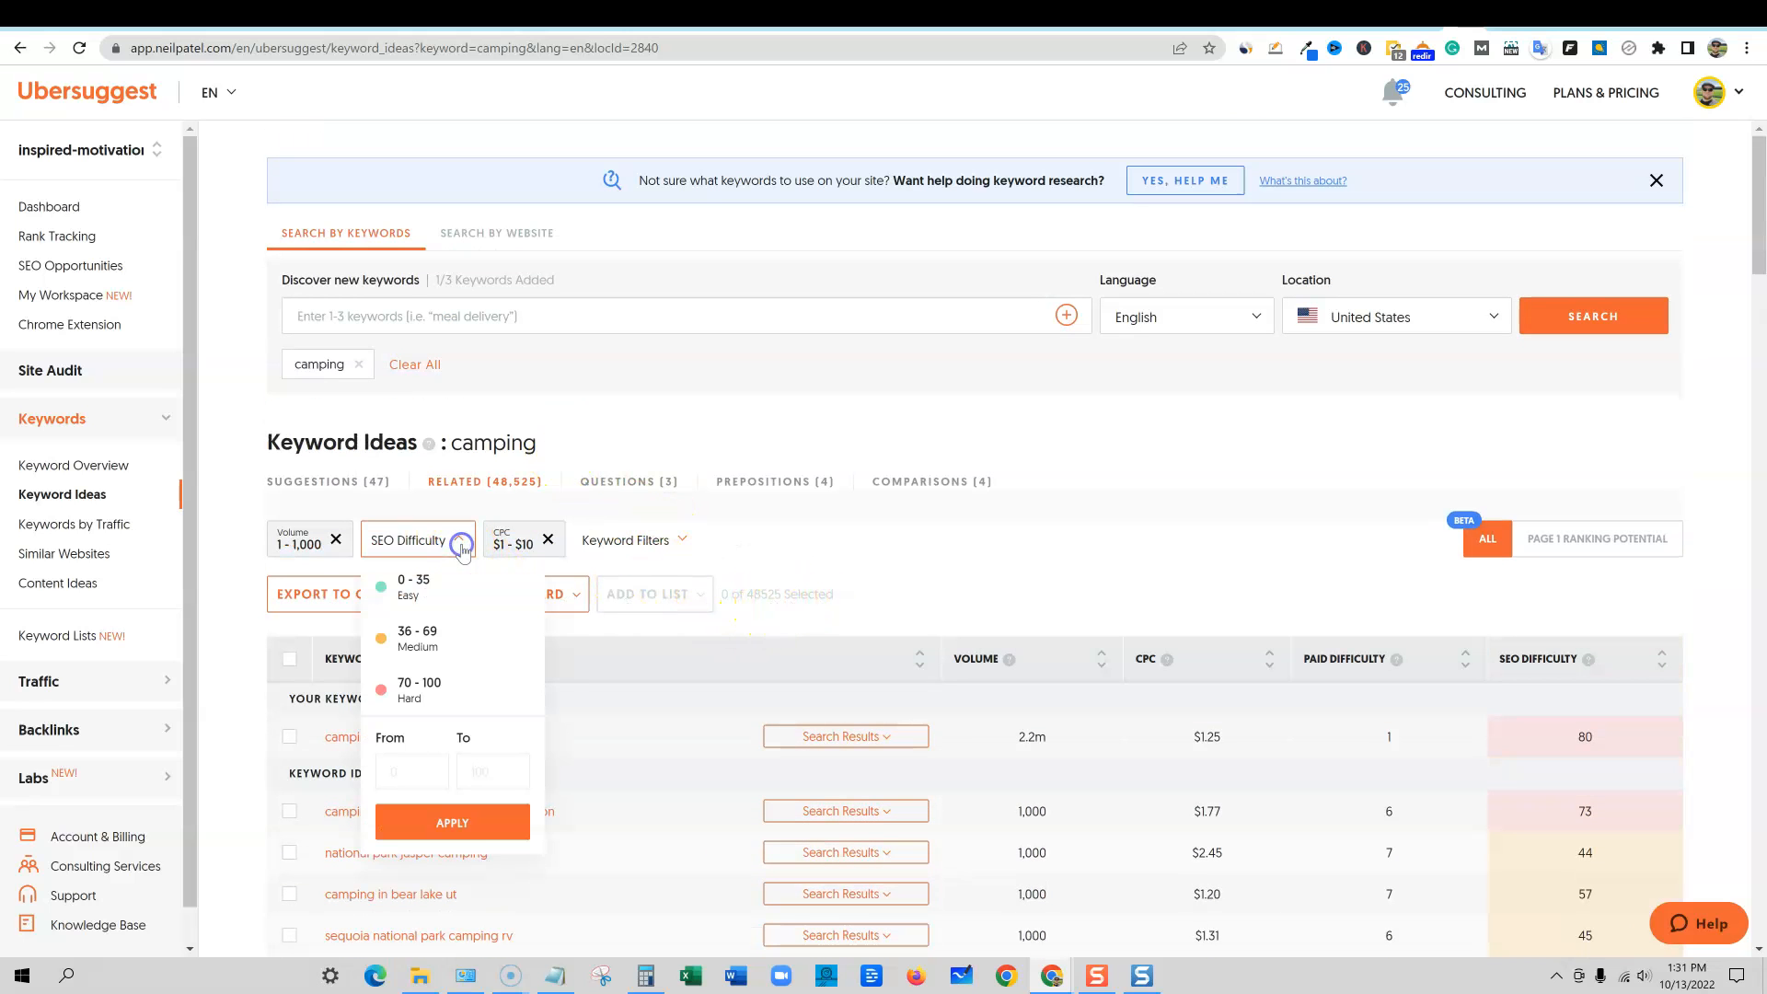
click(436, 584)
scroll(504, 761, down, 4)
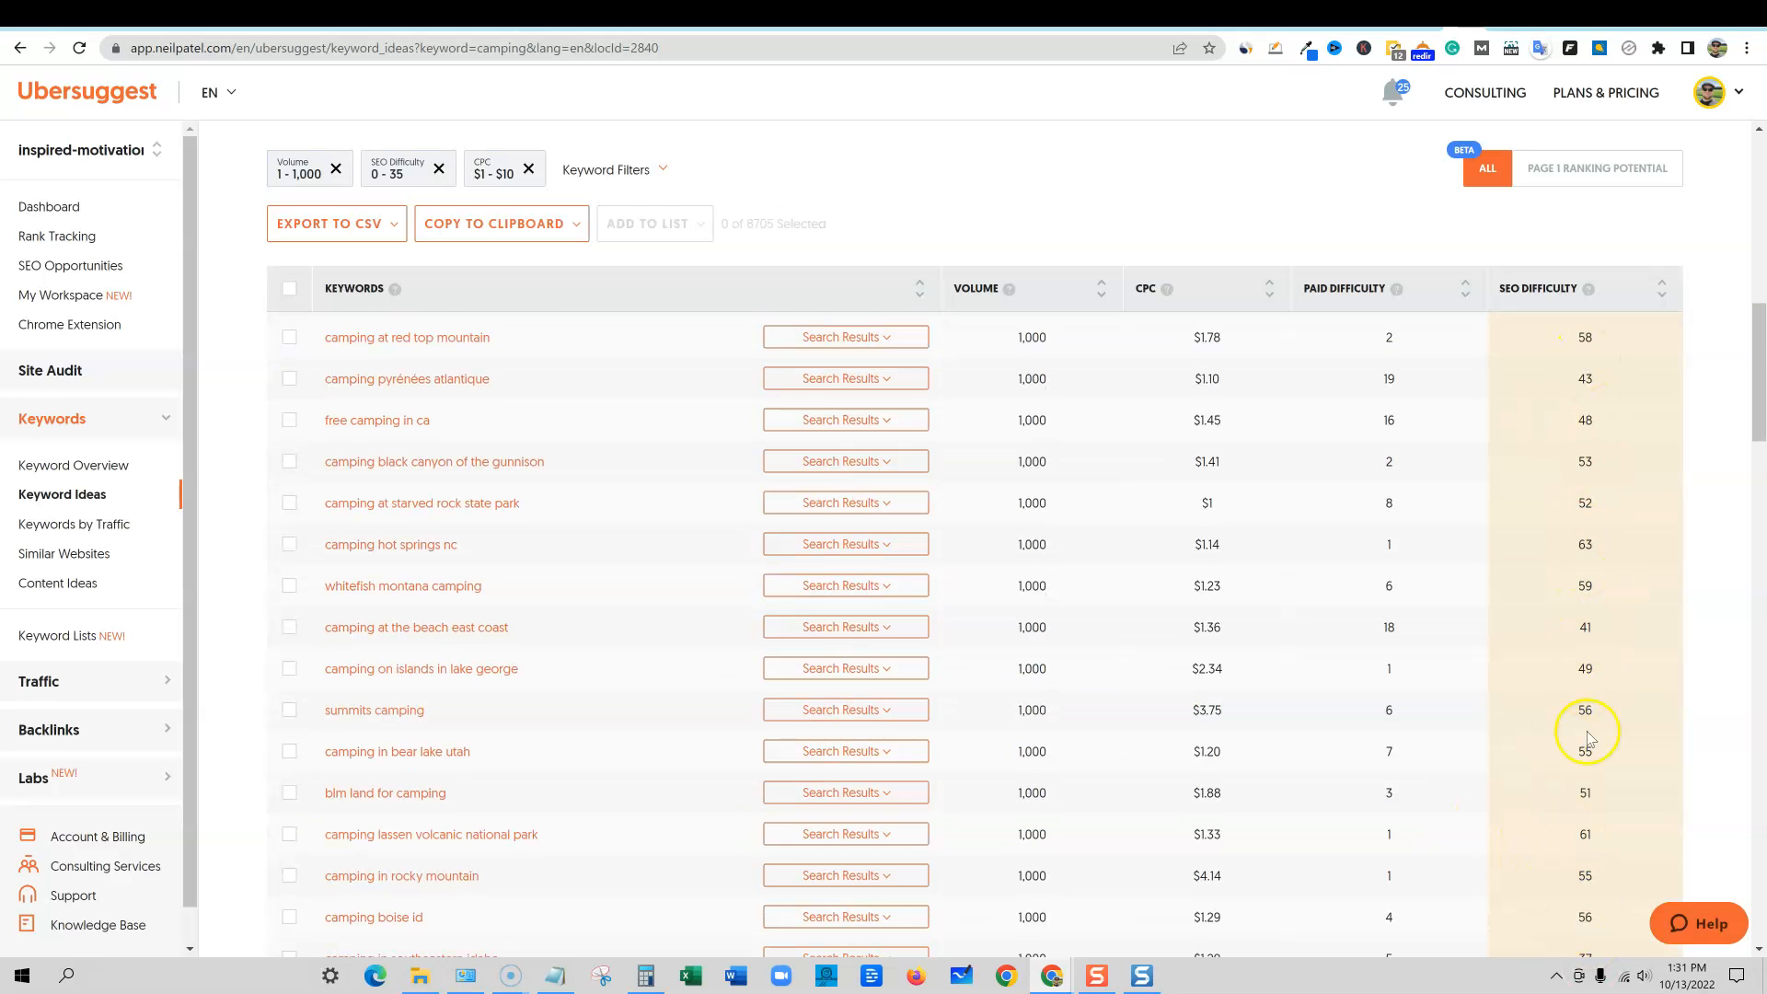
scroll(1588, 736, down, 15)
scroll(1585, 739, up, 20)
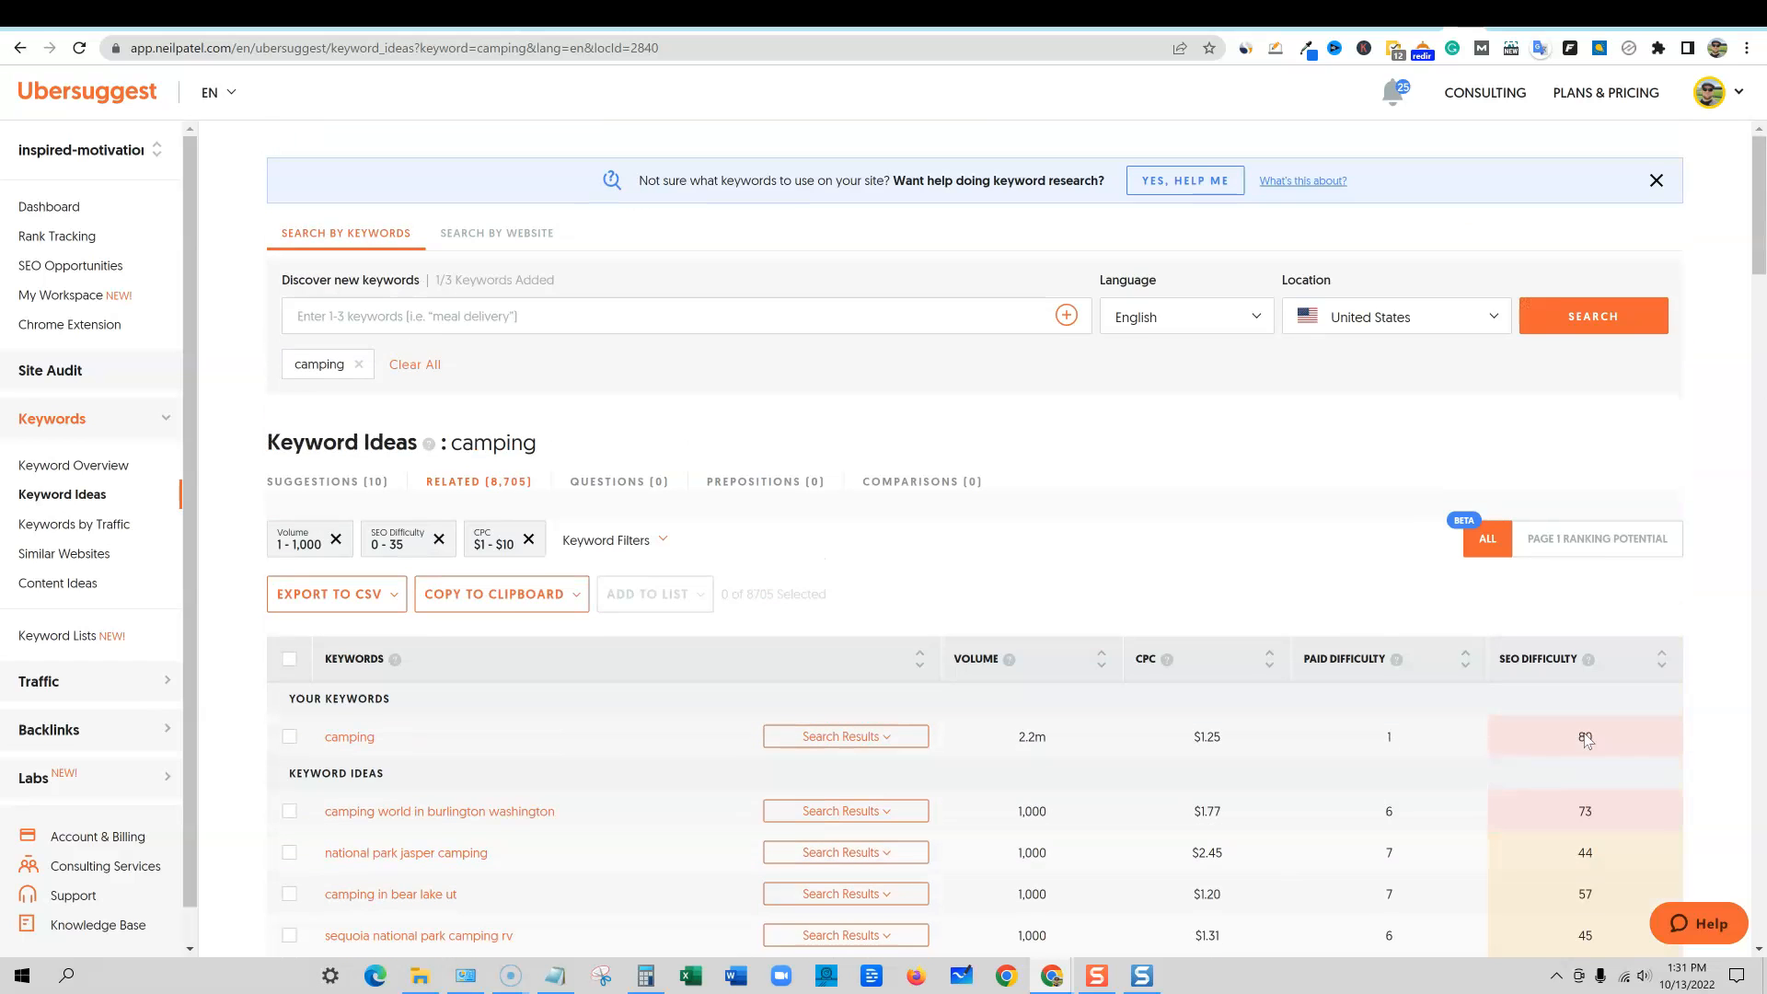
Step: Clear the CPC, volume and SEO difficulty filters from the related camping keywords
scroll(946, 611, down, 3)
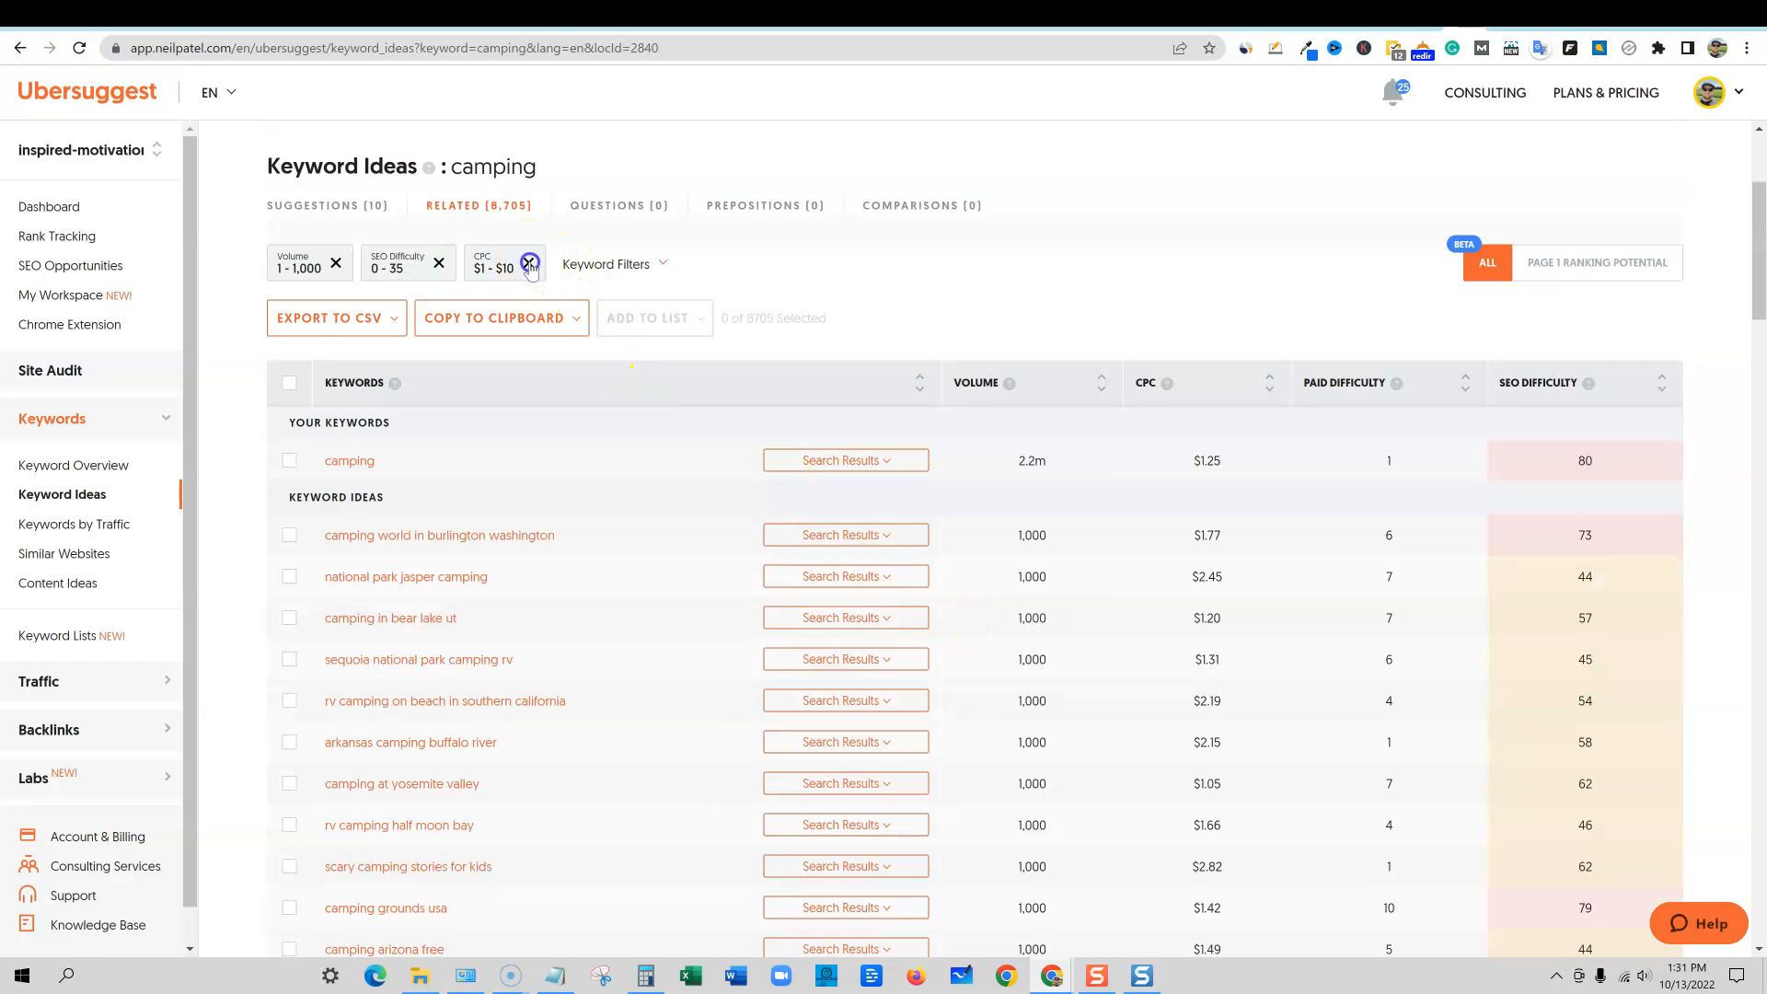
click(530, 264)
click(336, 263)
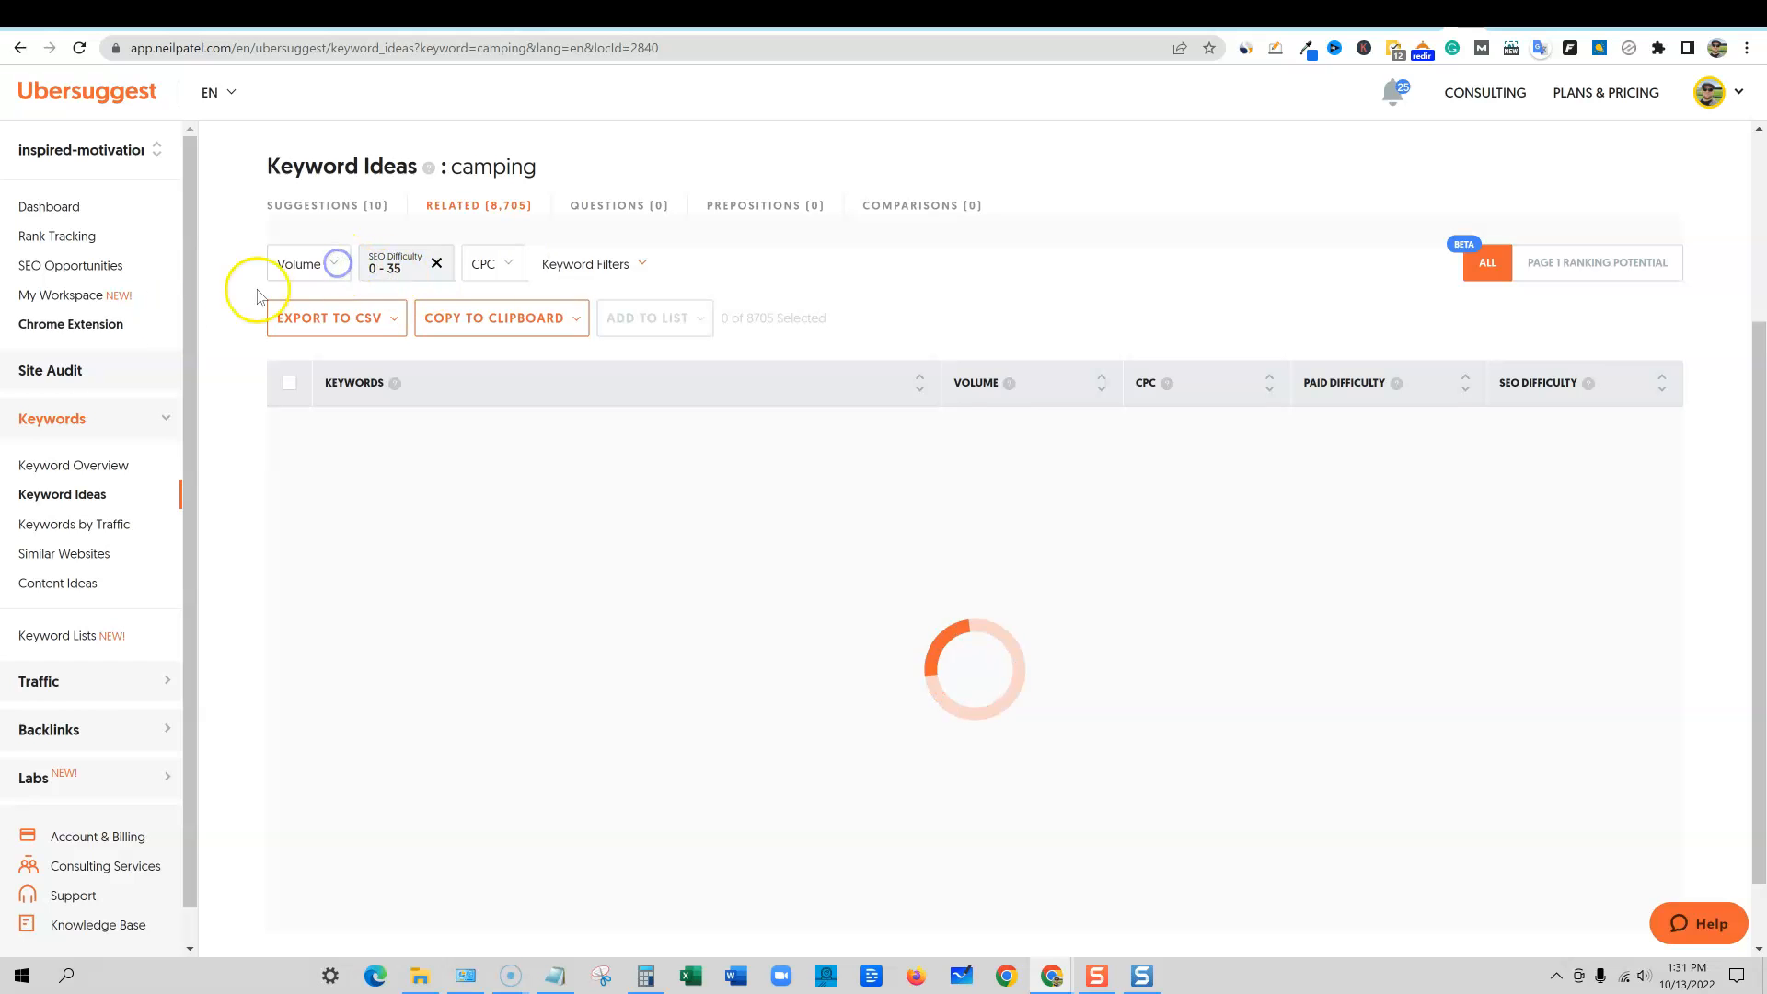
click(436, 263)
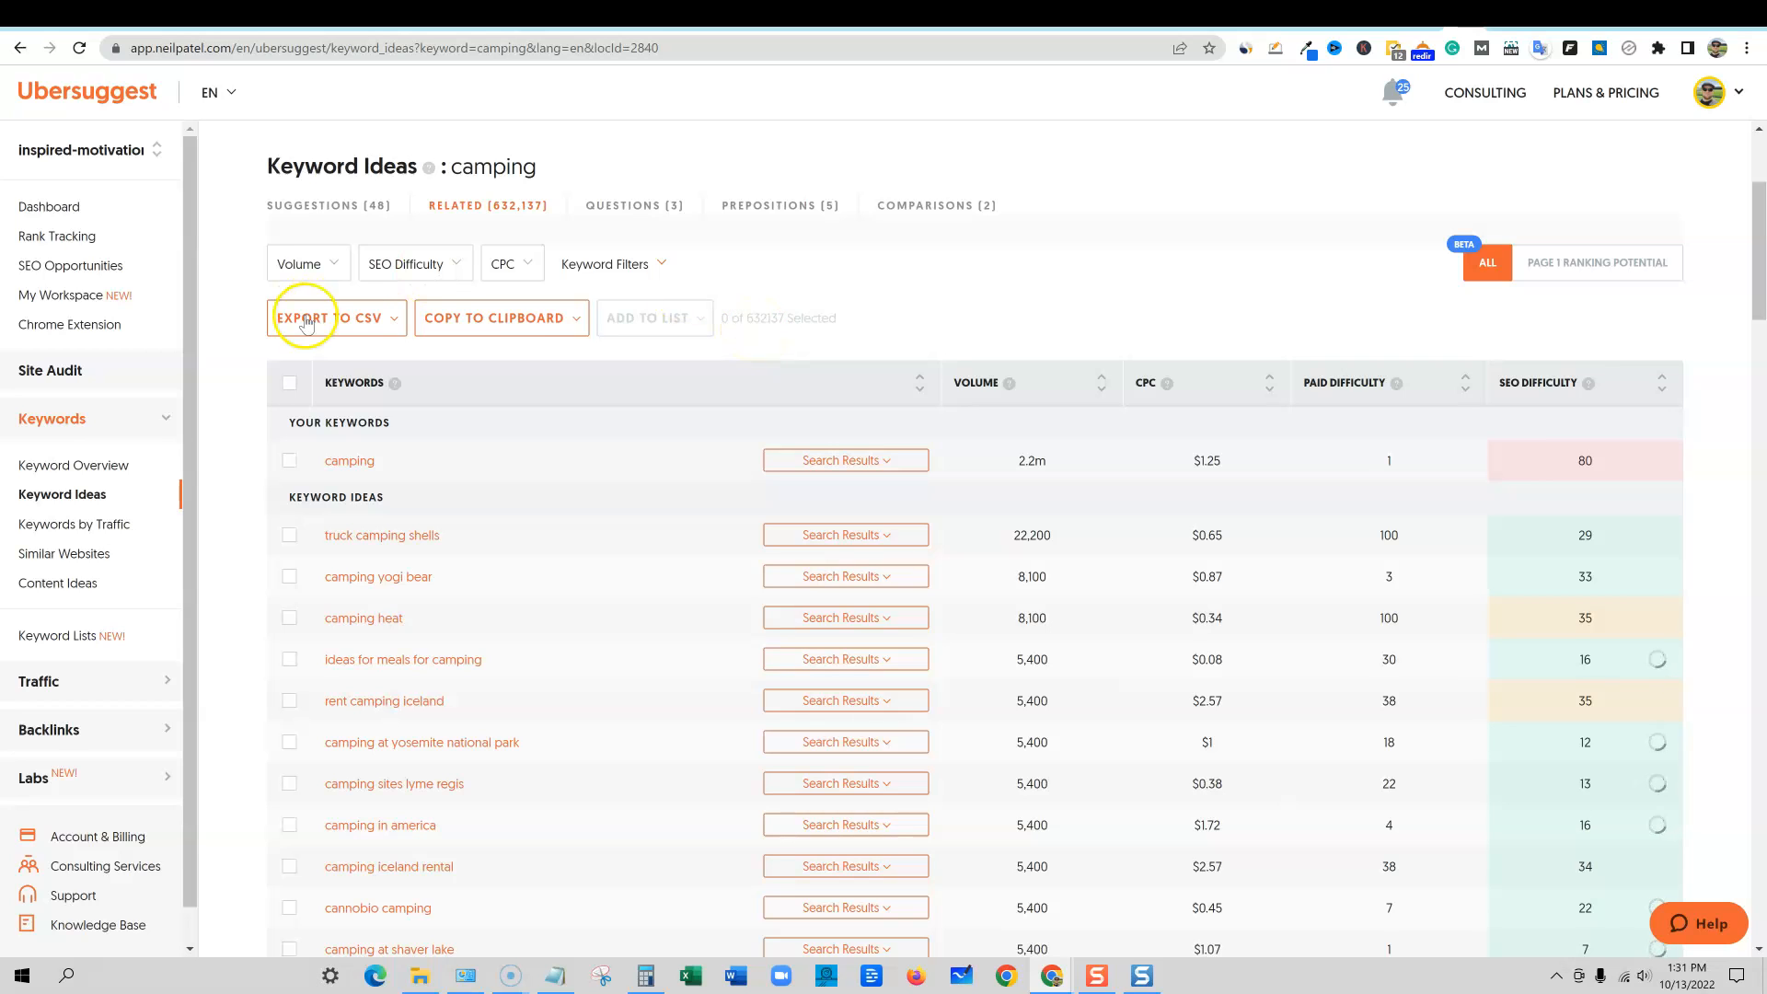
Step: Filter the related camping keywords to SEO difficulty 0 - 35 and look through the updated scores down the list
click(460, 267)
click(456, 349)
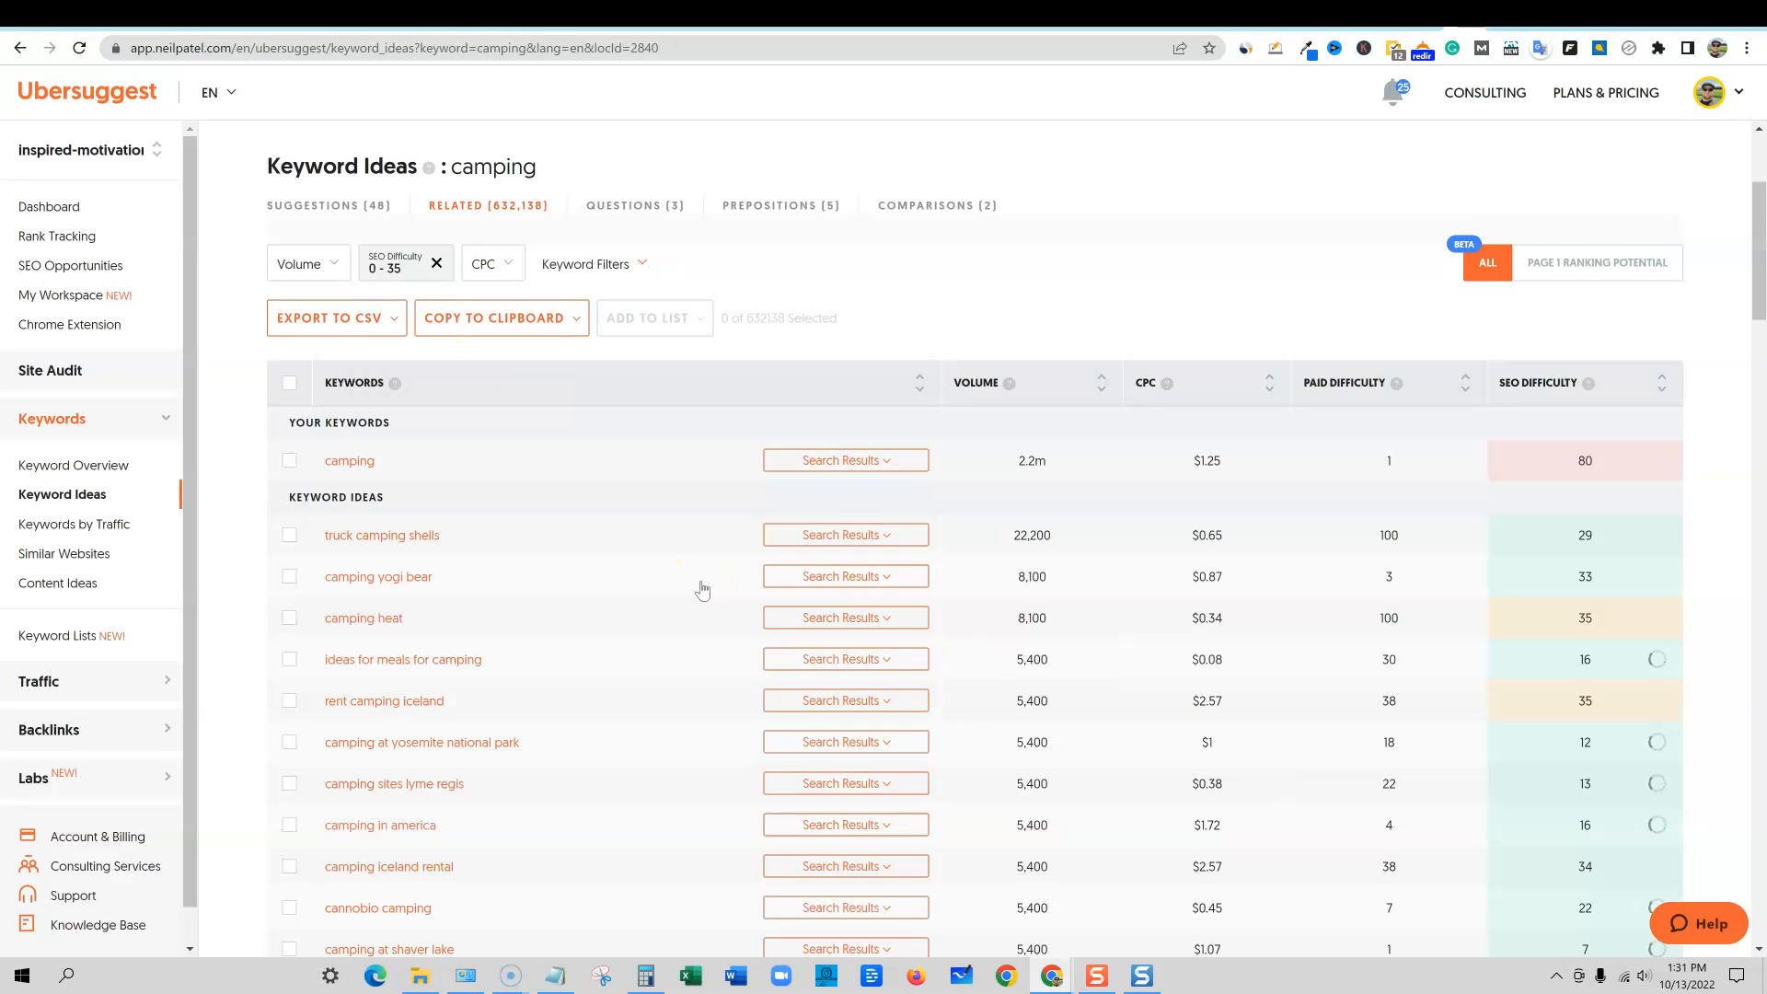
scroll(1078, 716, down, 10)
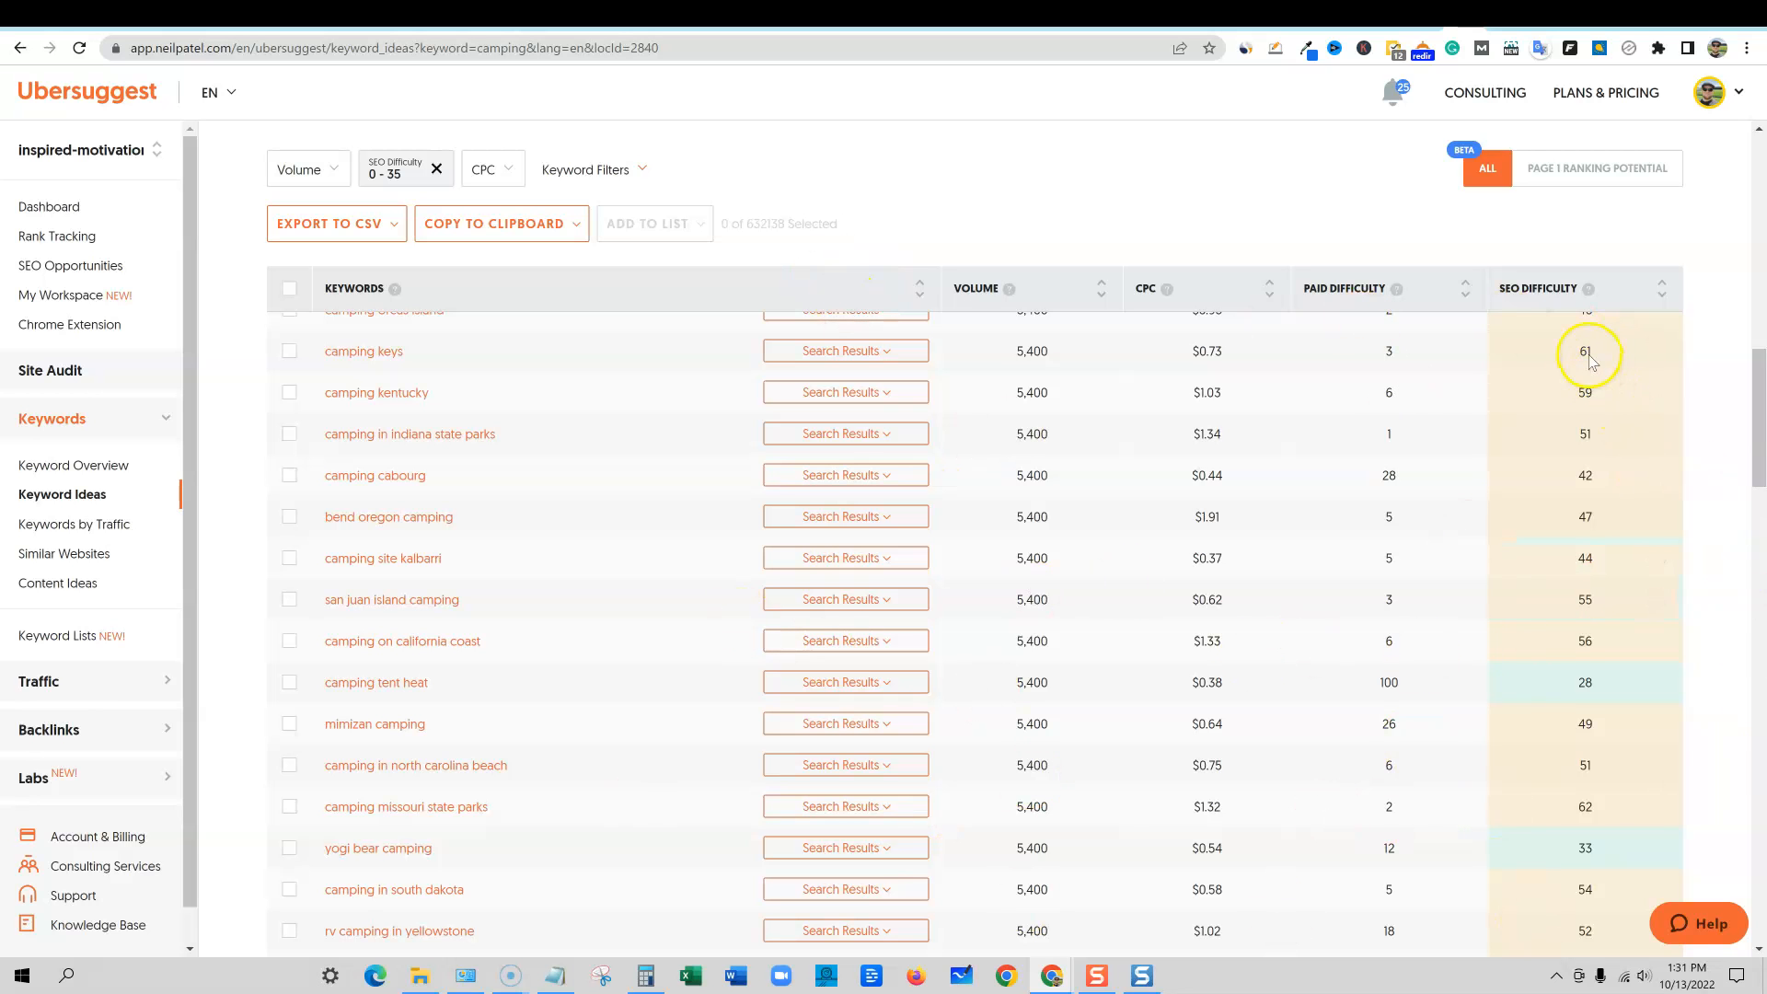
scroll(1588, 763, down, 15)
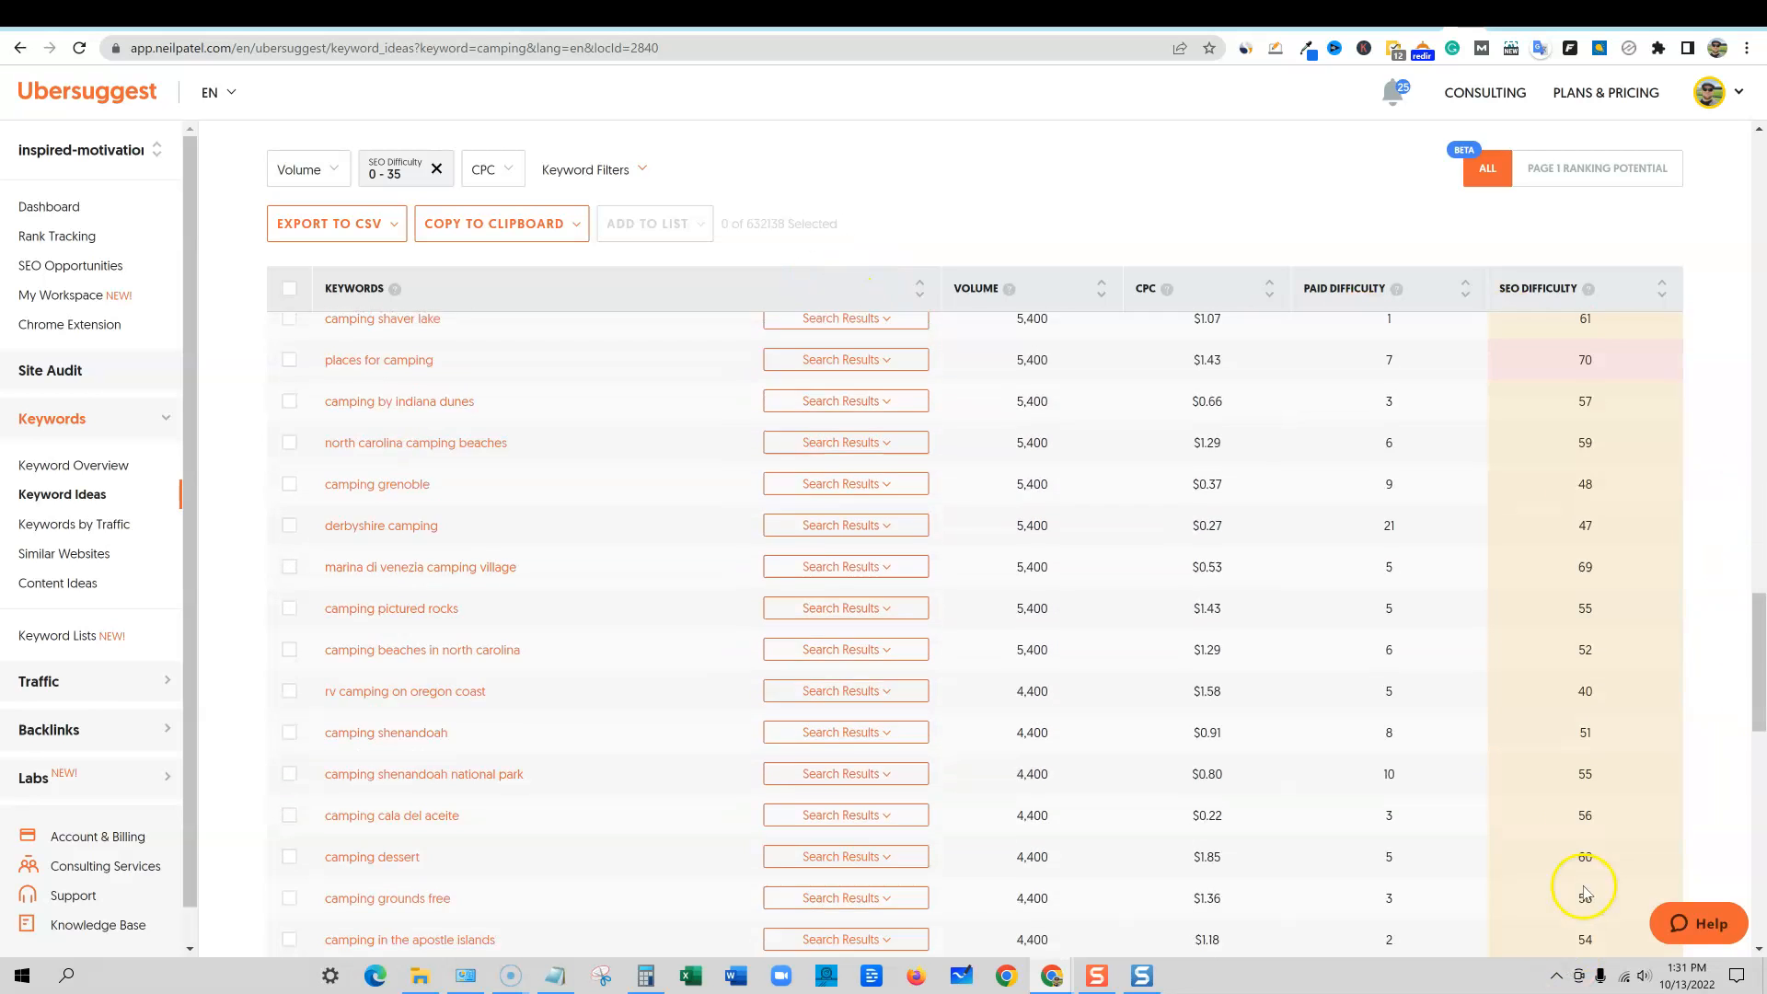
scroll(1600, 848, down, 4)
scroll(1599, 849, up, 12)
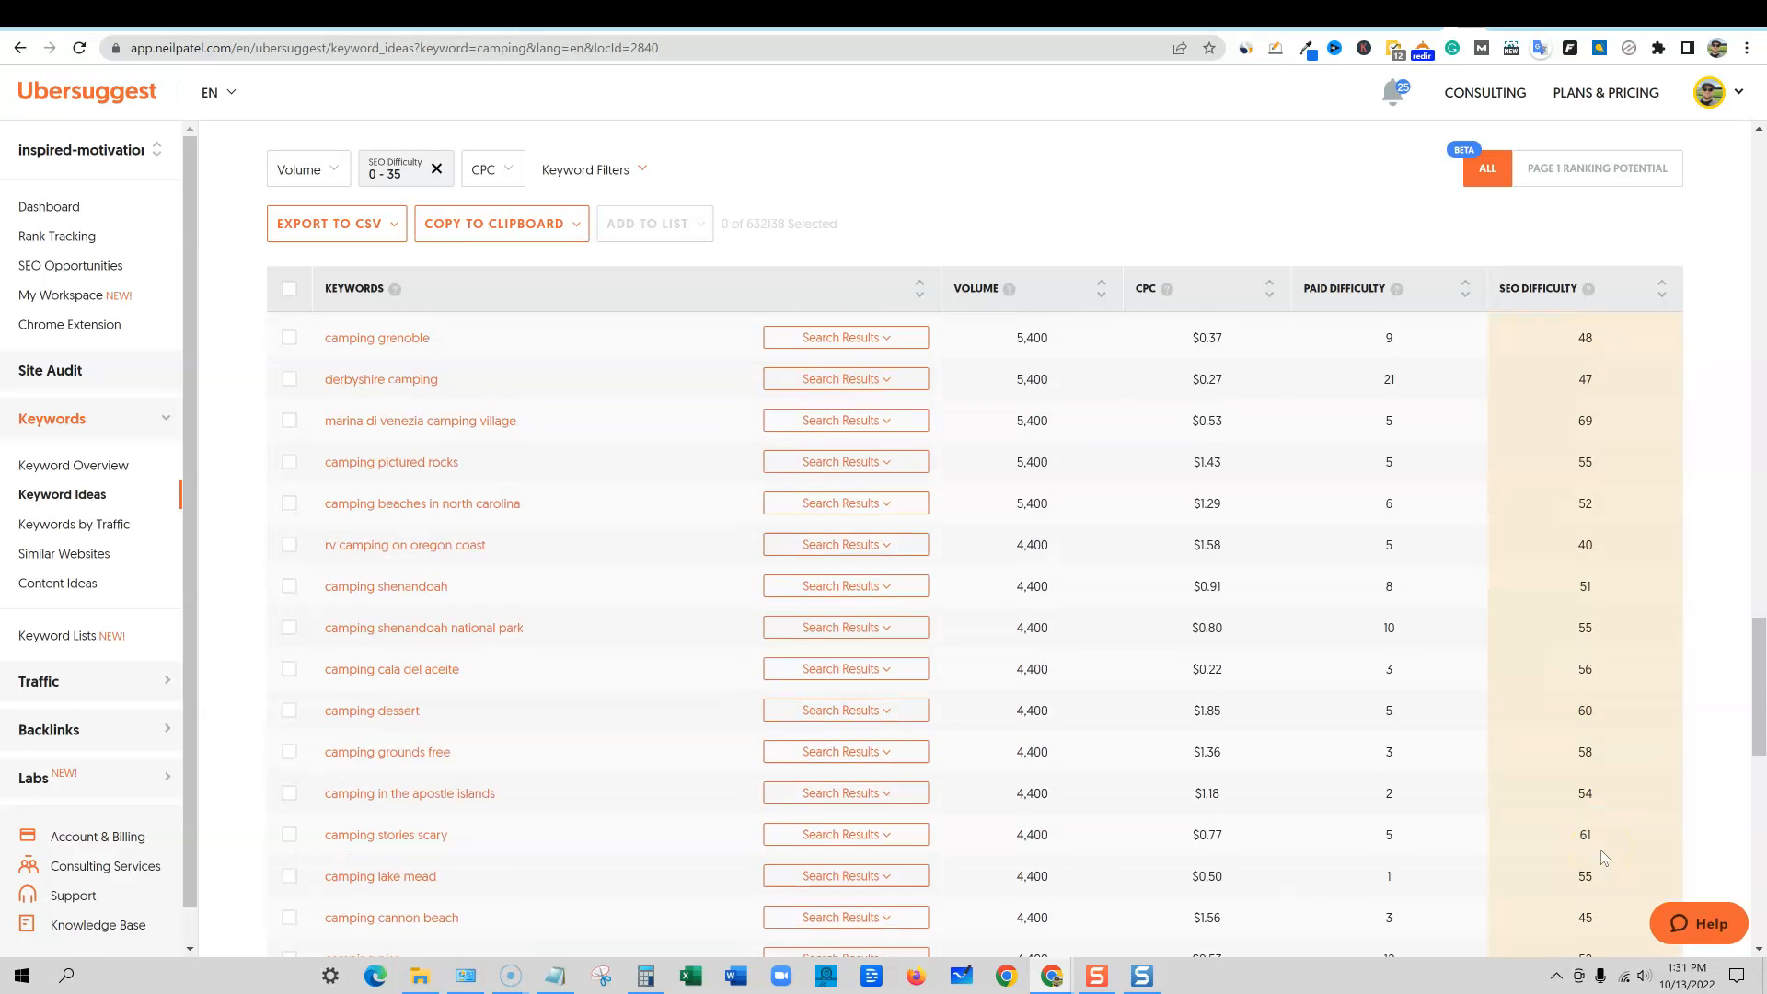
scroll(1599, 848, up, 10)
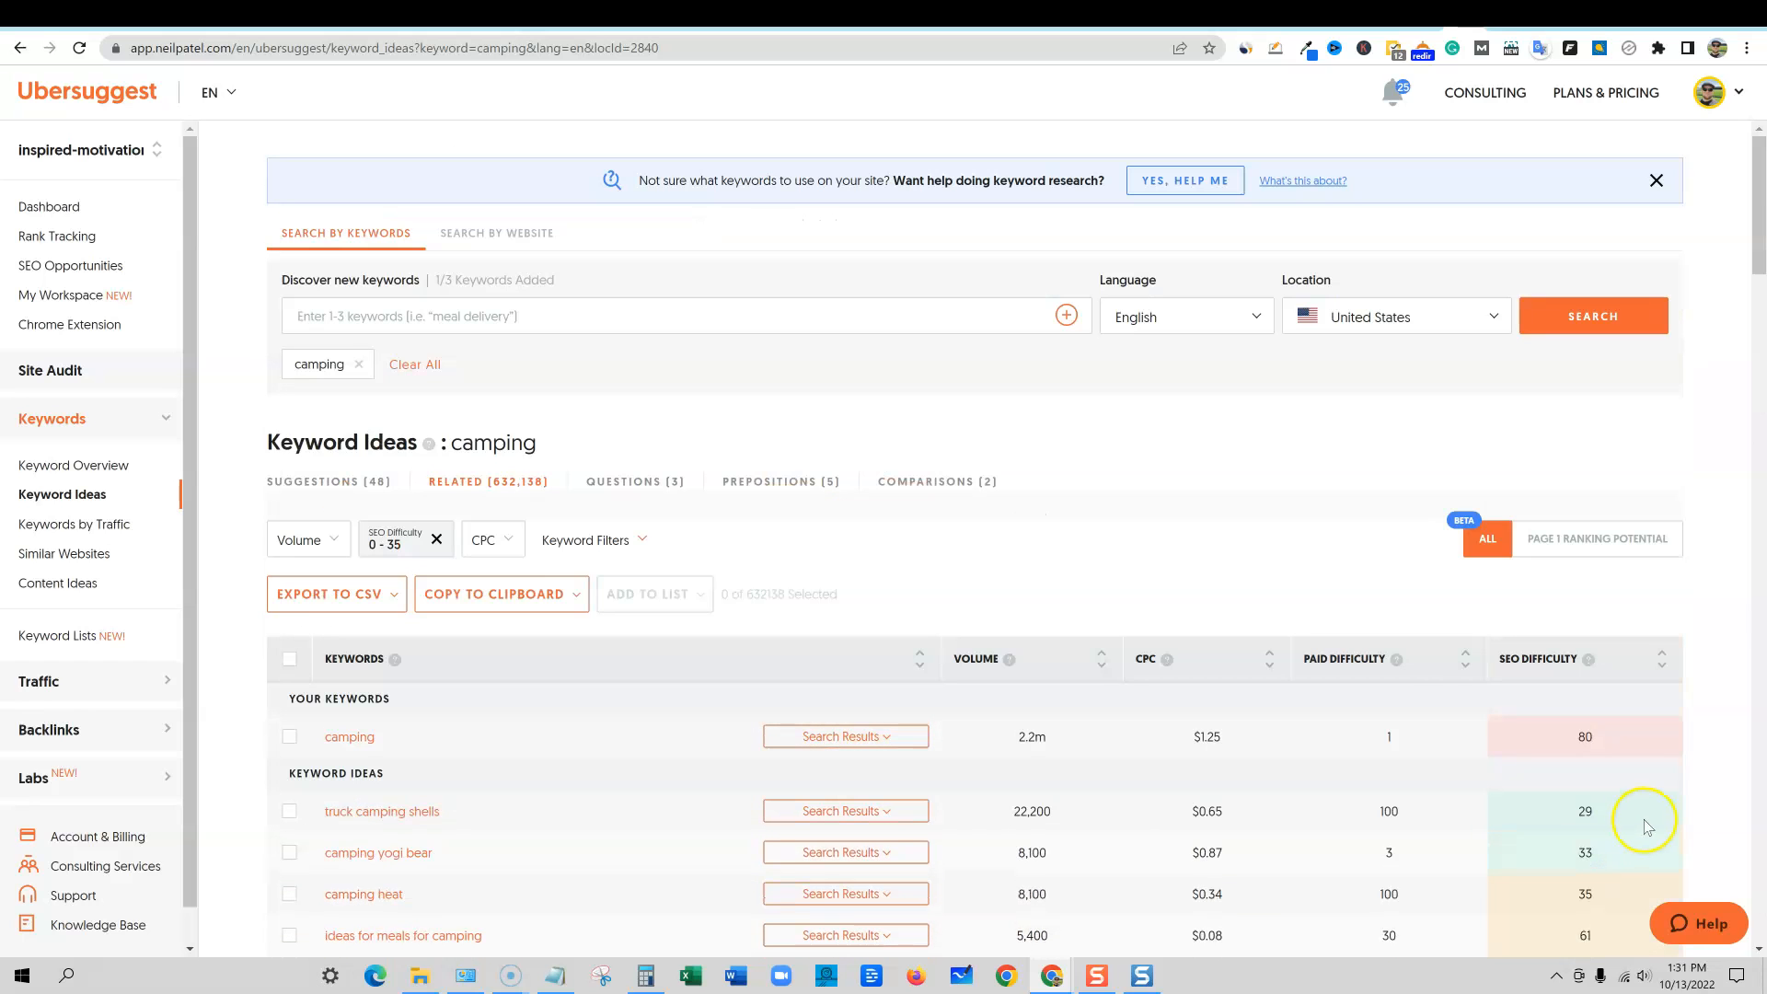
Step: Sort the filtered camping keywords by SEO difficulty from lowest to highest and review the scores down the list
scroll(1648, 767, down, 2)
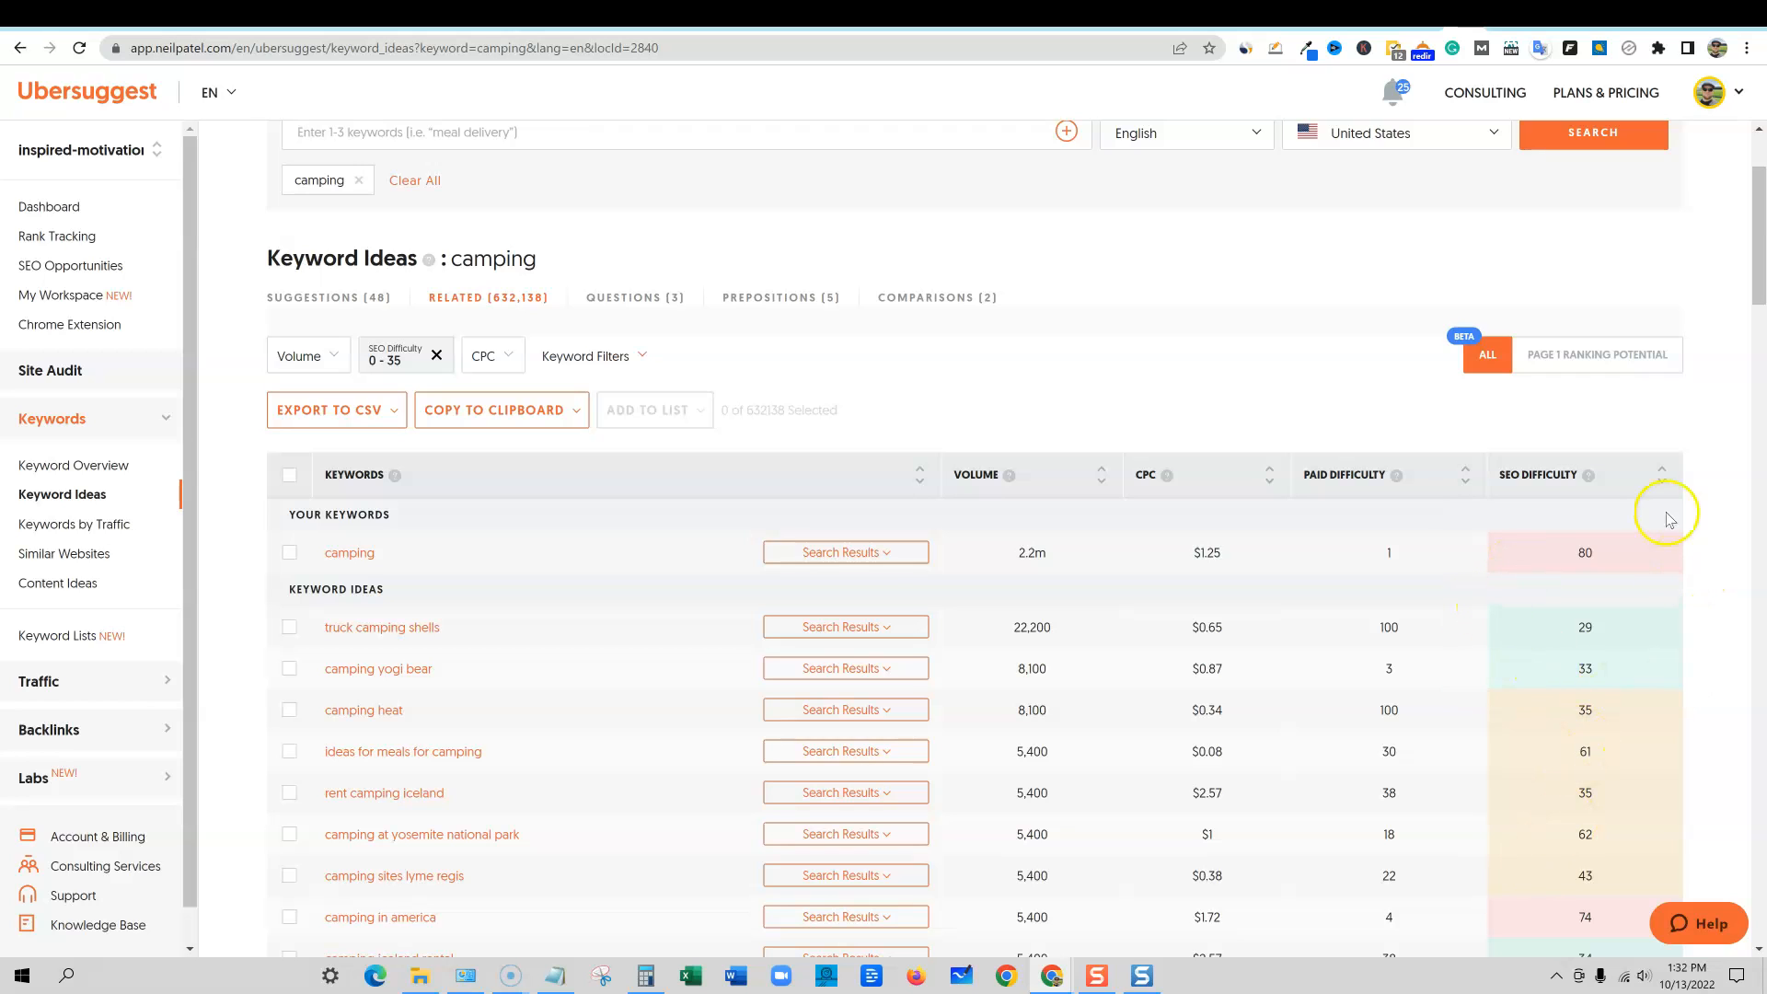
click(1663, 473)
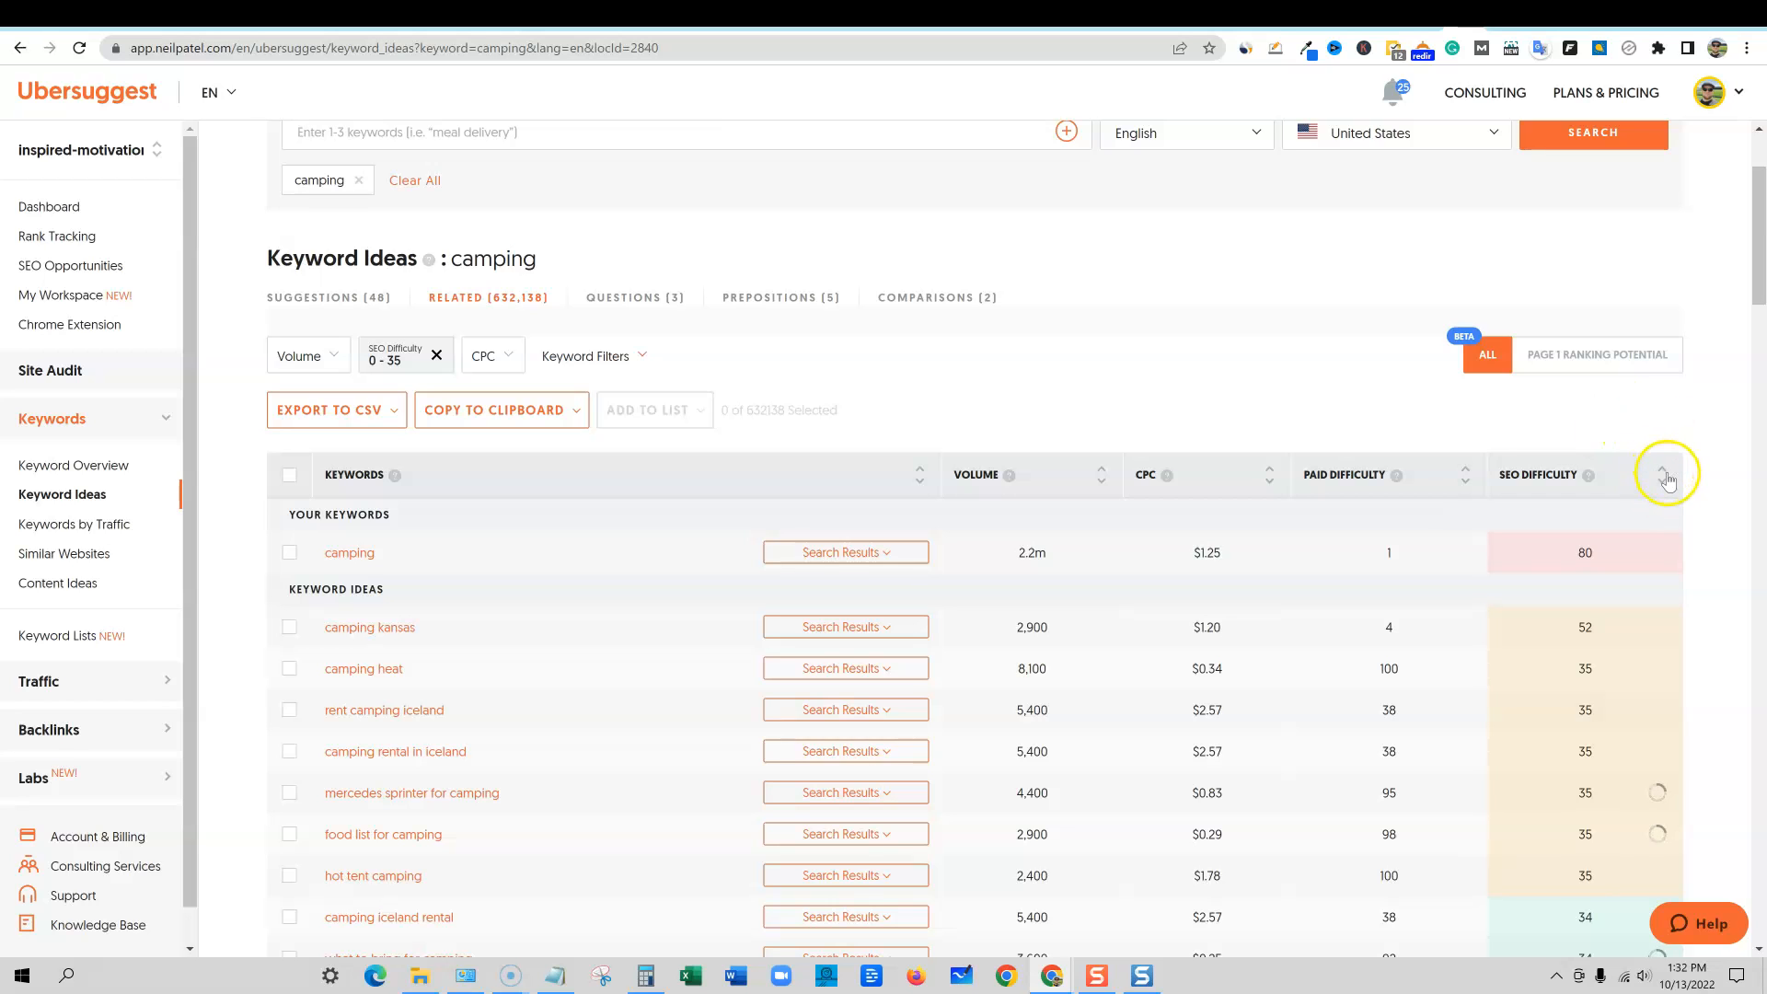
click(1664, 472)
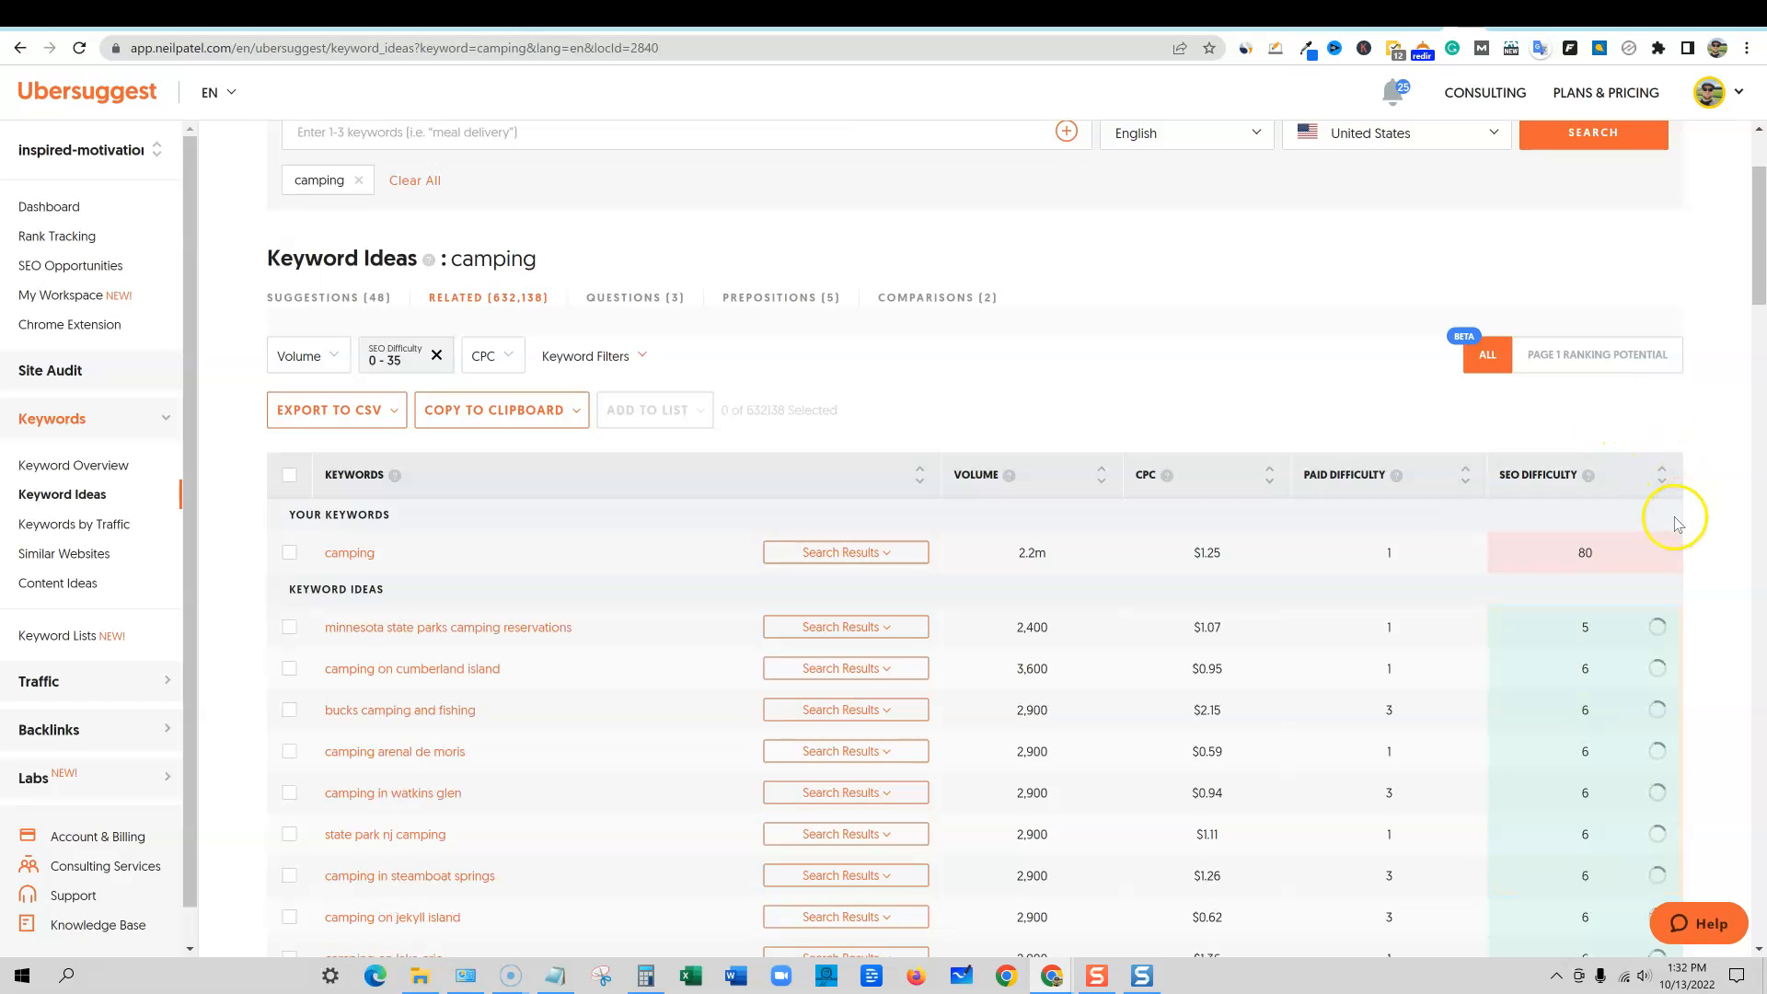
scroll(1671, 515, down, 2)
scroll(1662, 544, down, 8)
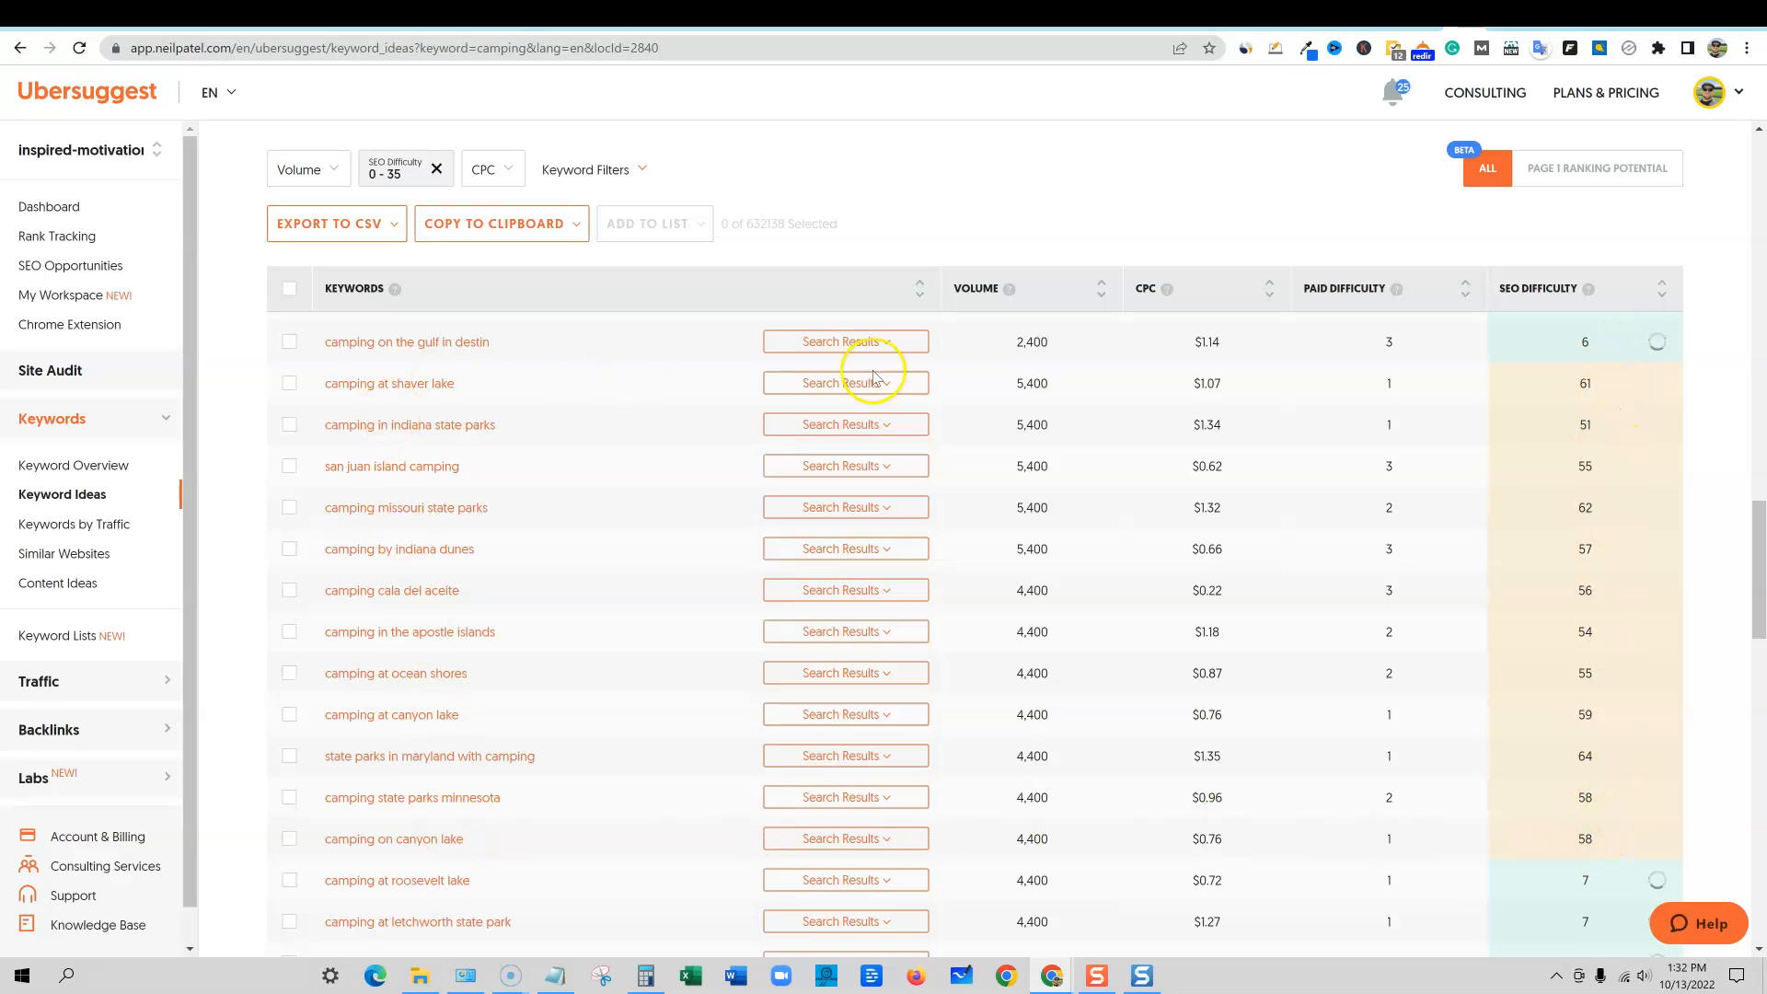
scroll(1621, 685, down, 1)
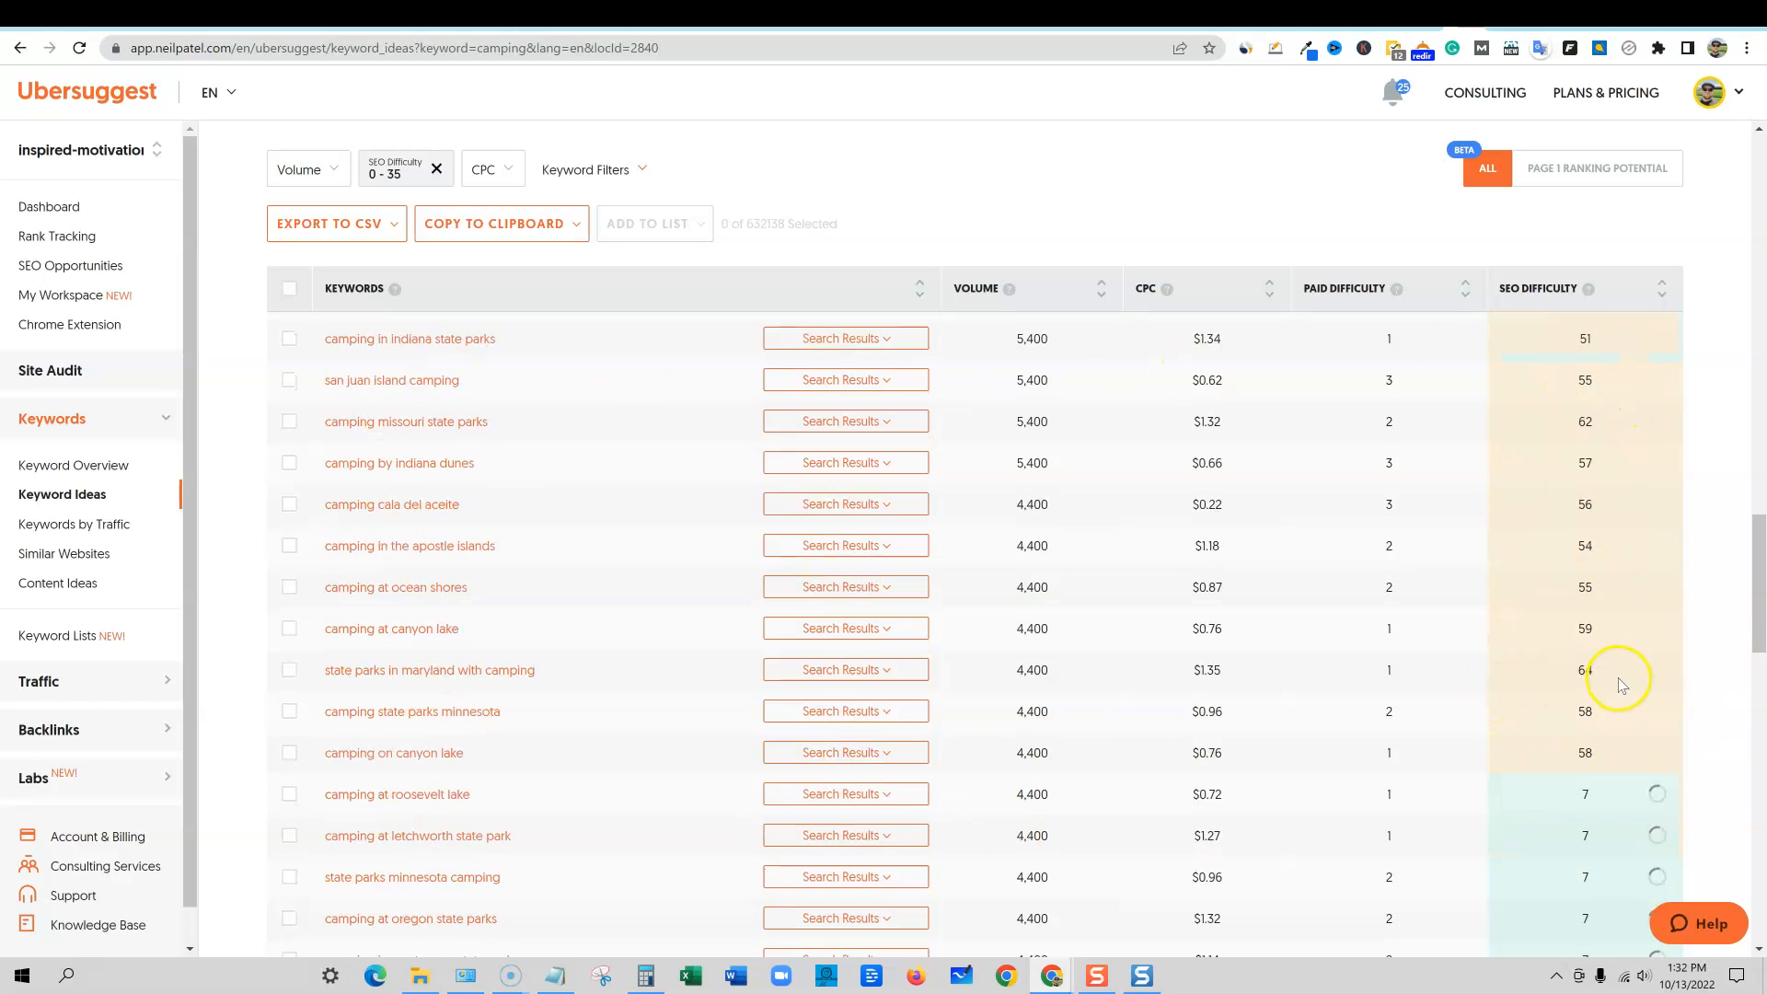
scroll(1622, 686, down, 10)
scroll(1622, 686, up, 12)
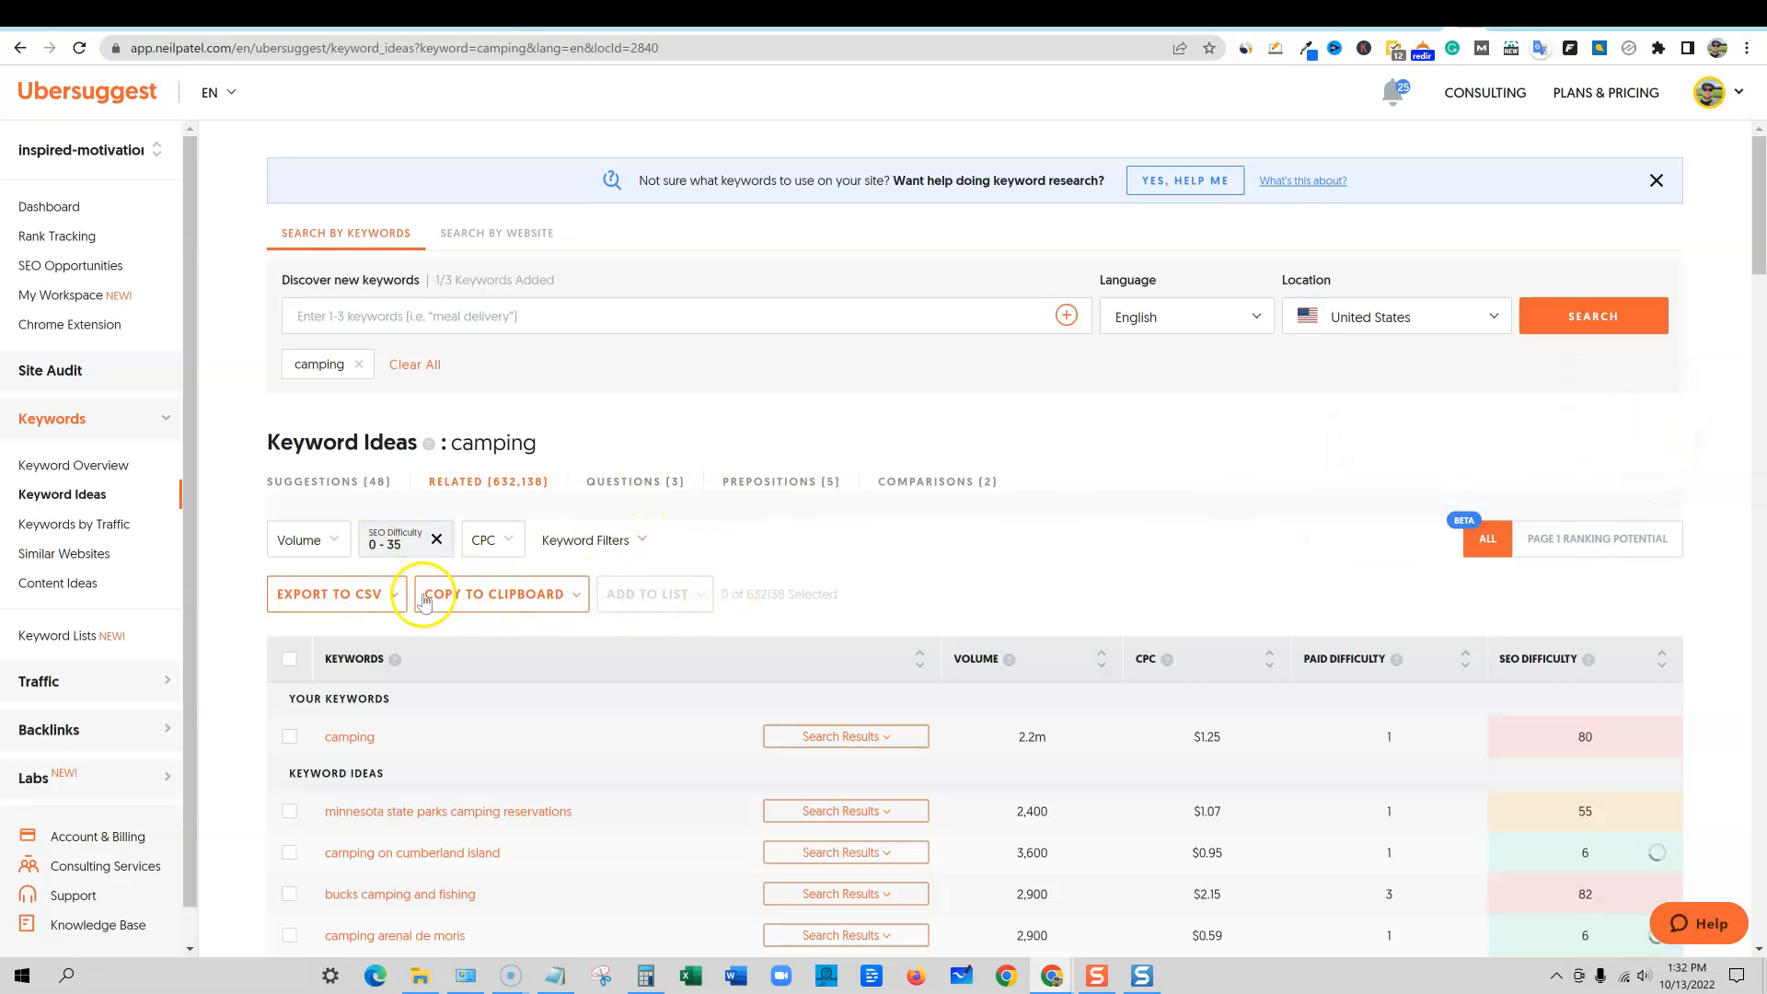
Step: Open the CSV export options for the related camping keywords
click(392, 594)
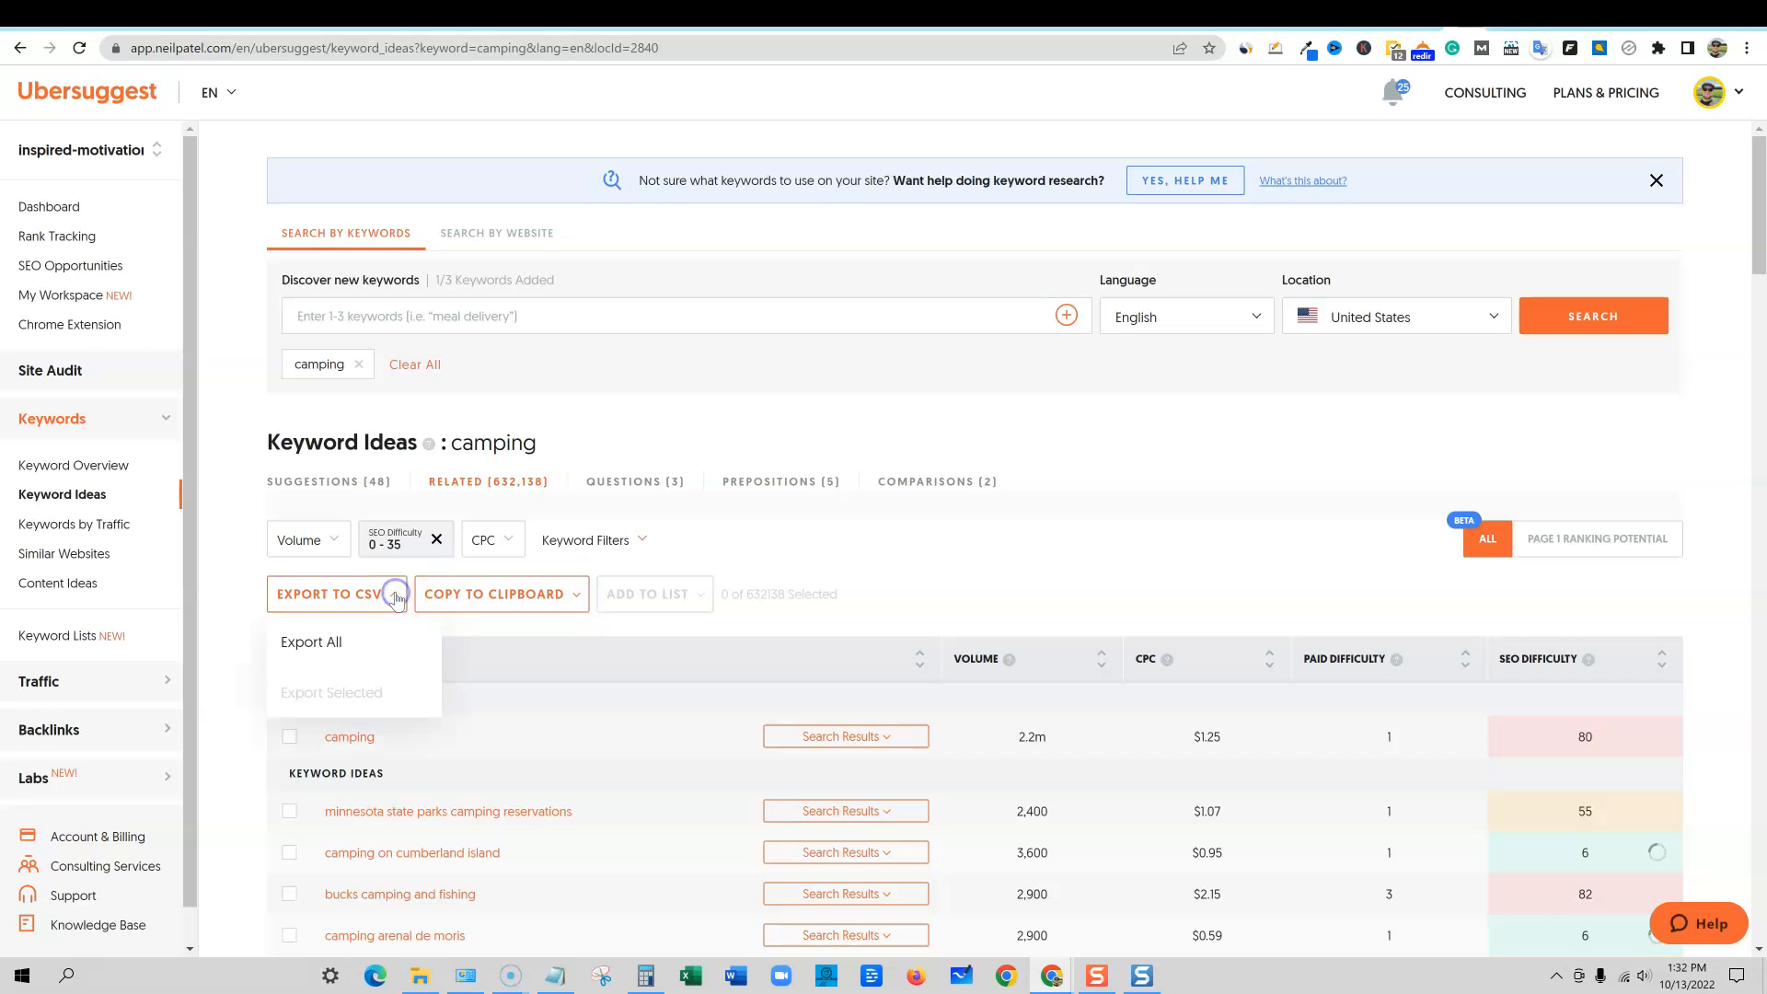
Step: Export all related keyword ideas for camping to CSV and open the downloaded file
click(331, 643)
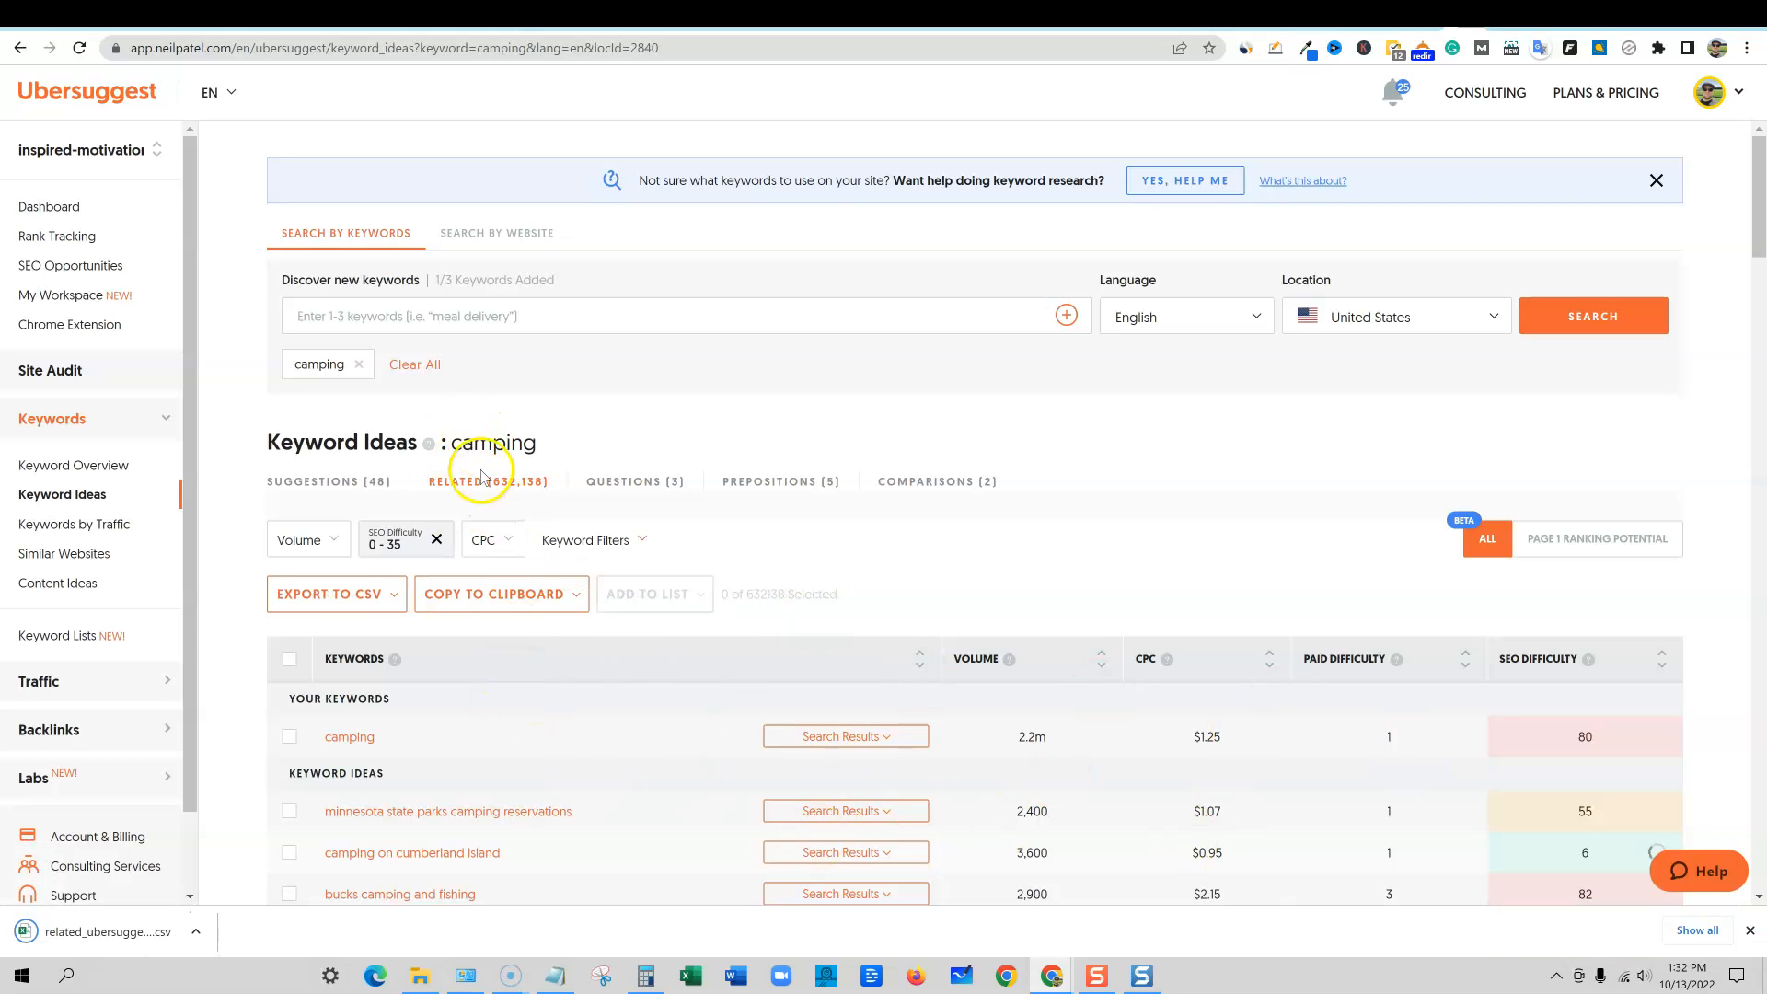
click(122, 934)
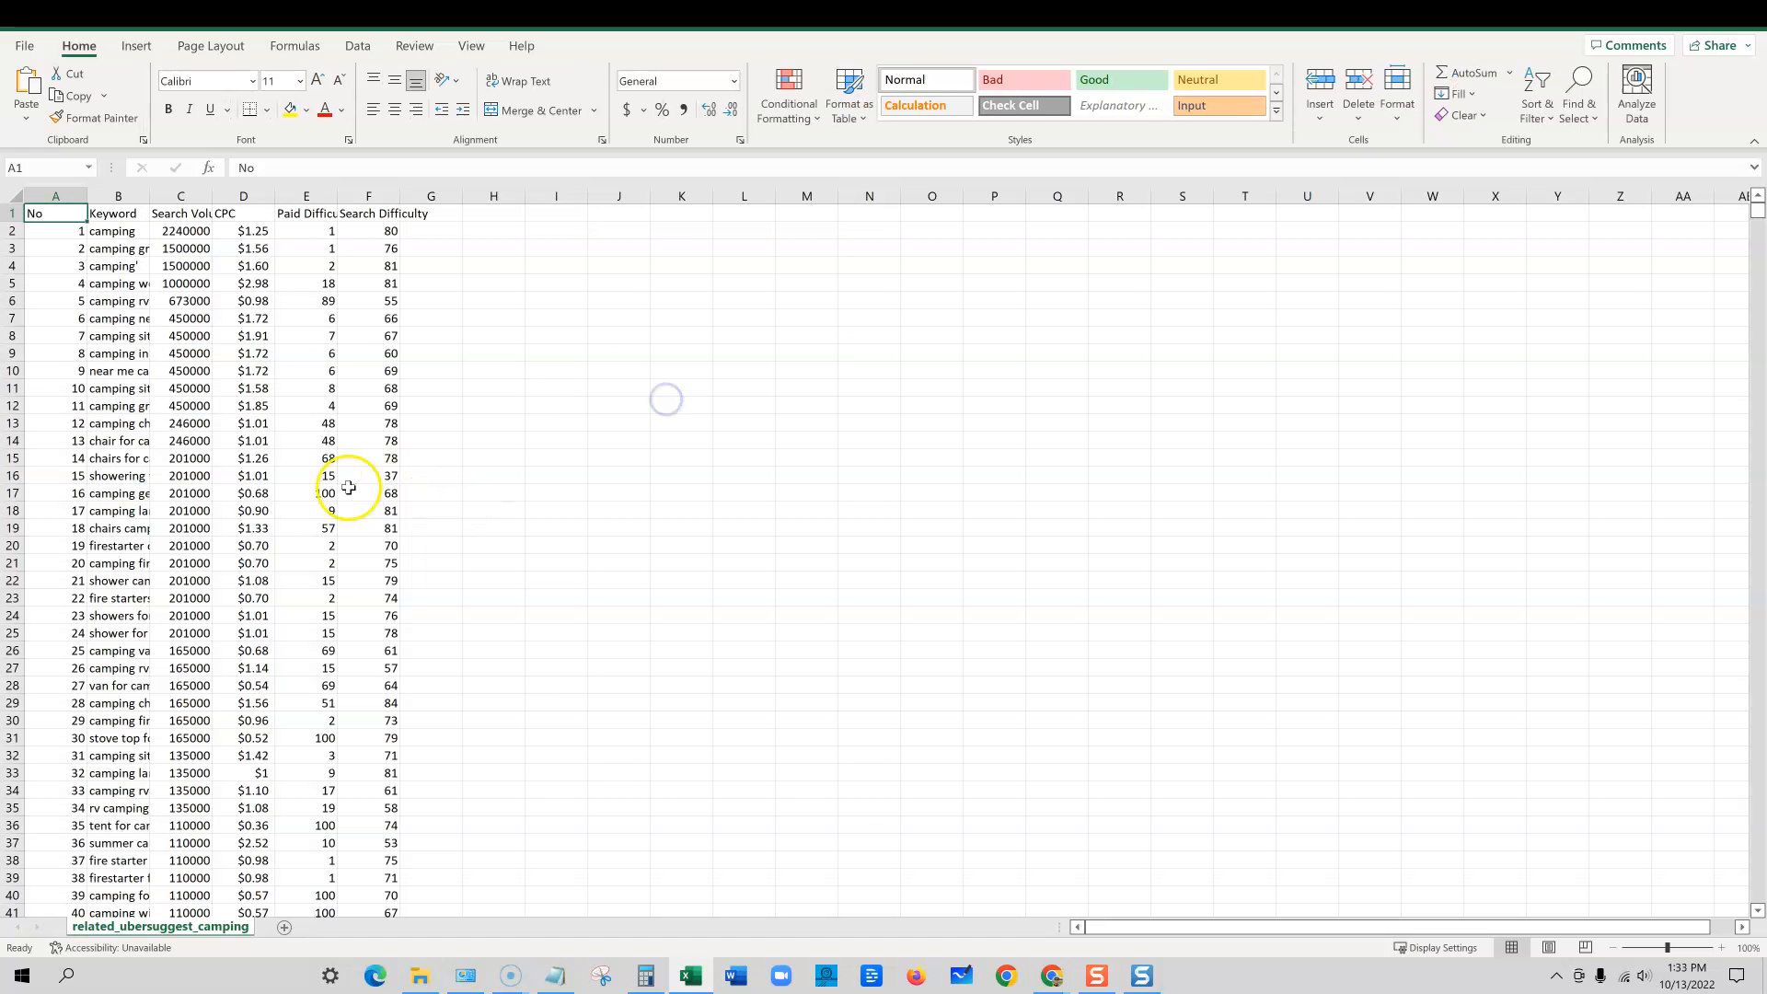
Step: Fit every column width of the exported camping keyword sheet to its contents
click(57, 196)
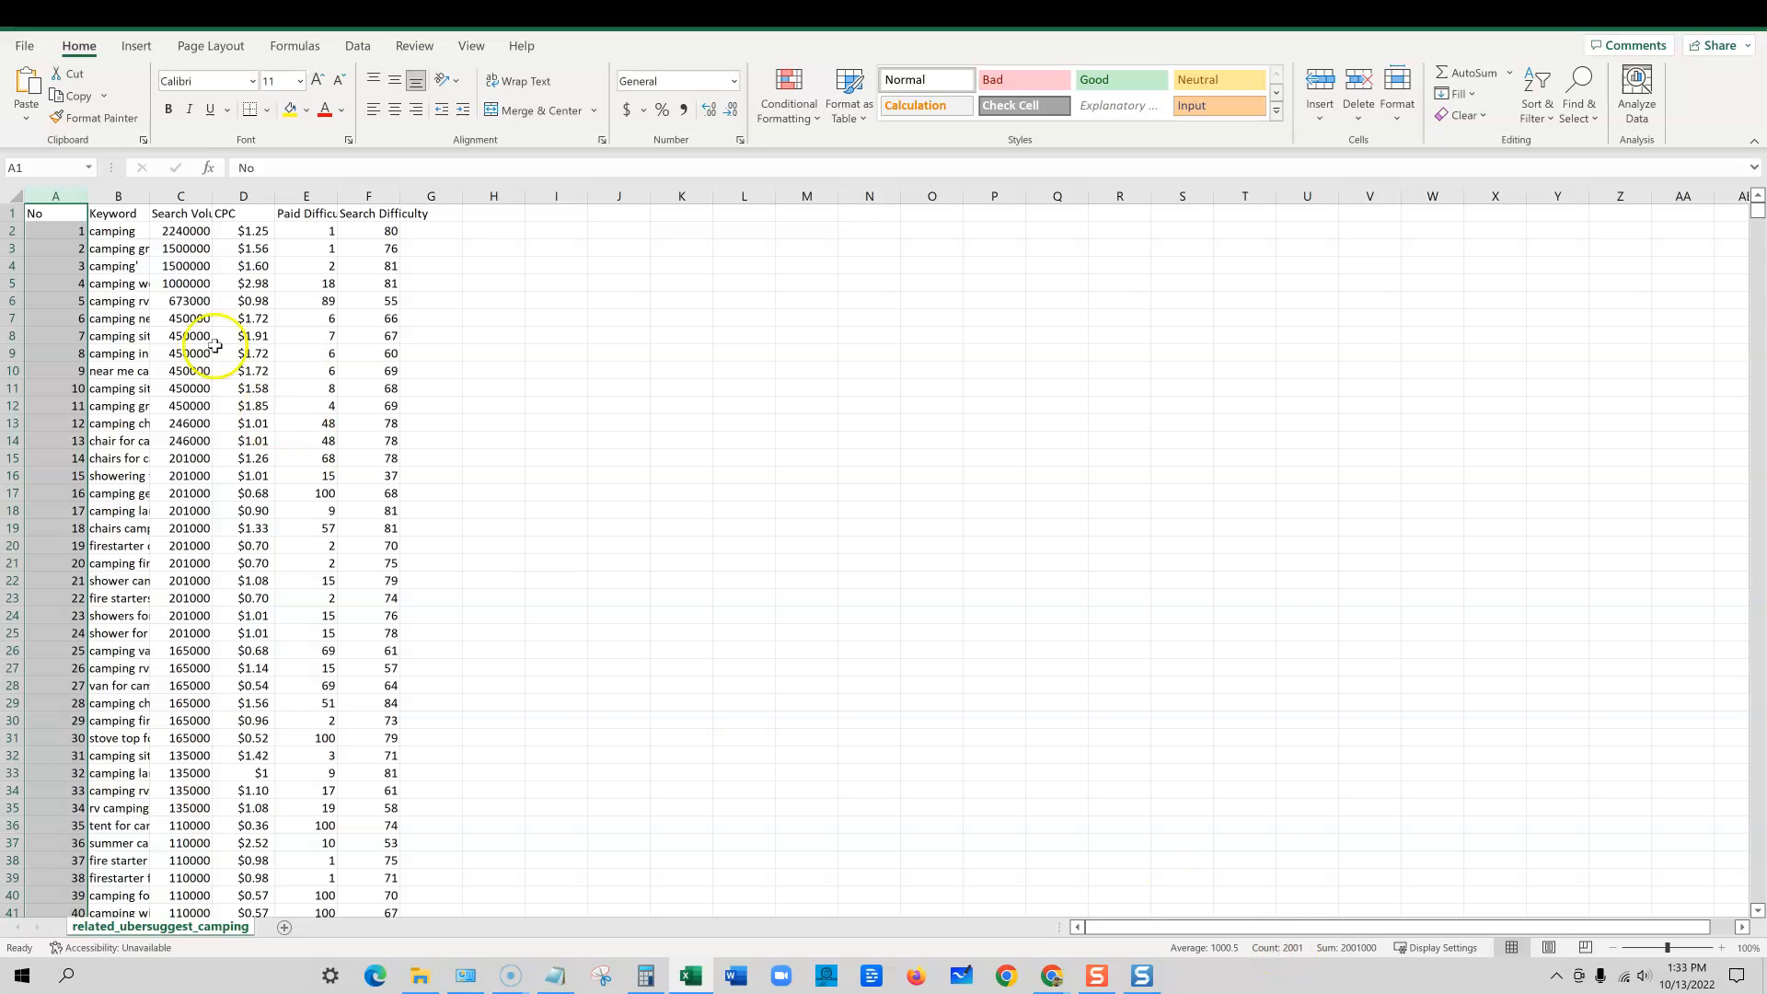
click(129, 243)
click(17, 195)
double_click(150, 191)
click(583, 333)
drag(1741, 214, 1684, 106)
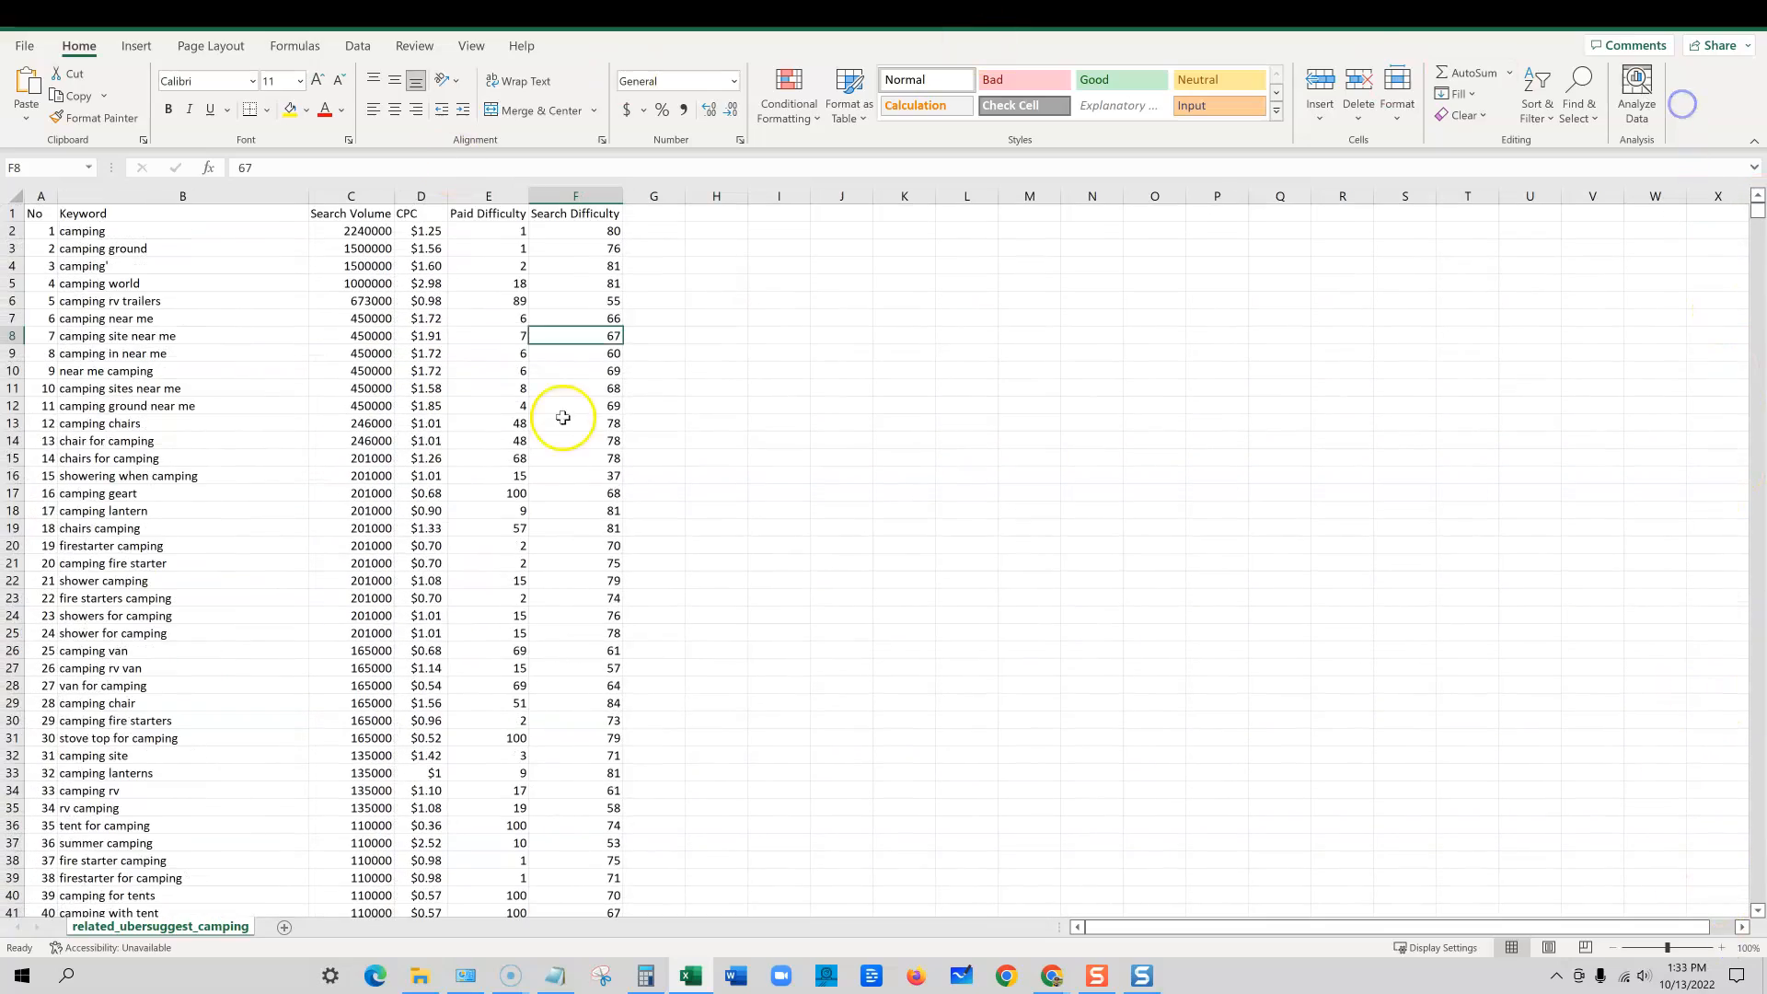
Step: Look through the exported keyword rows down to the end of the list and close the workbook
drag(41, 213, 589, 878)
scroll(645, 371, up, 15)
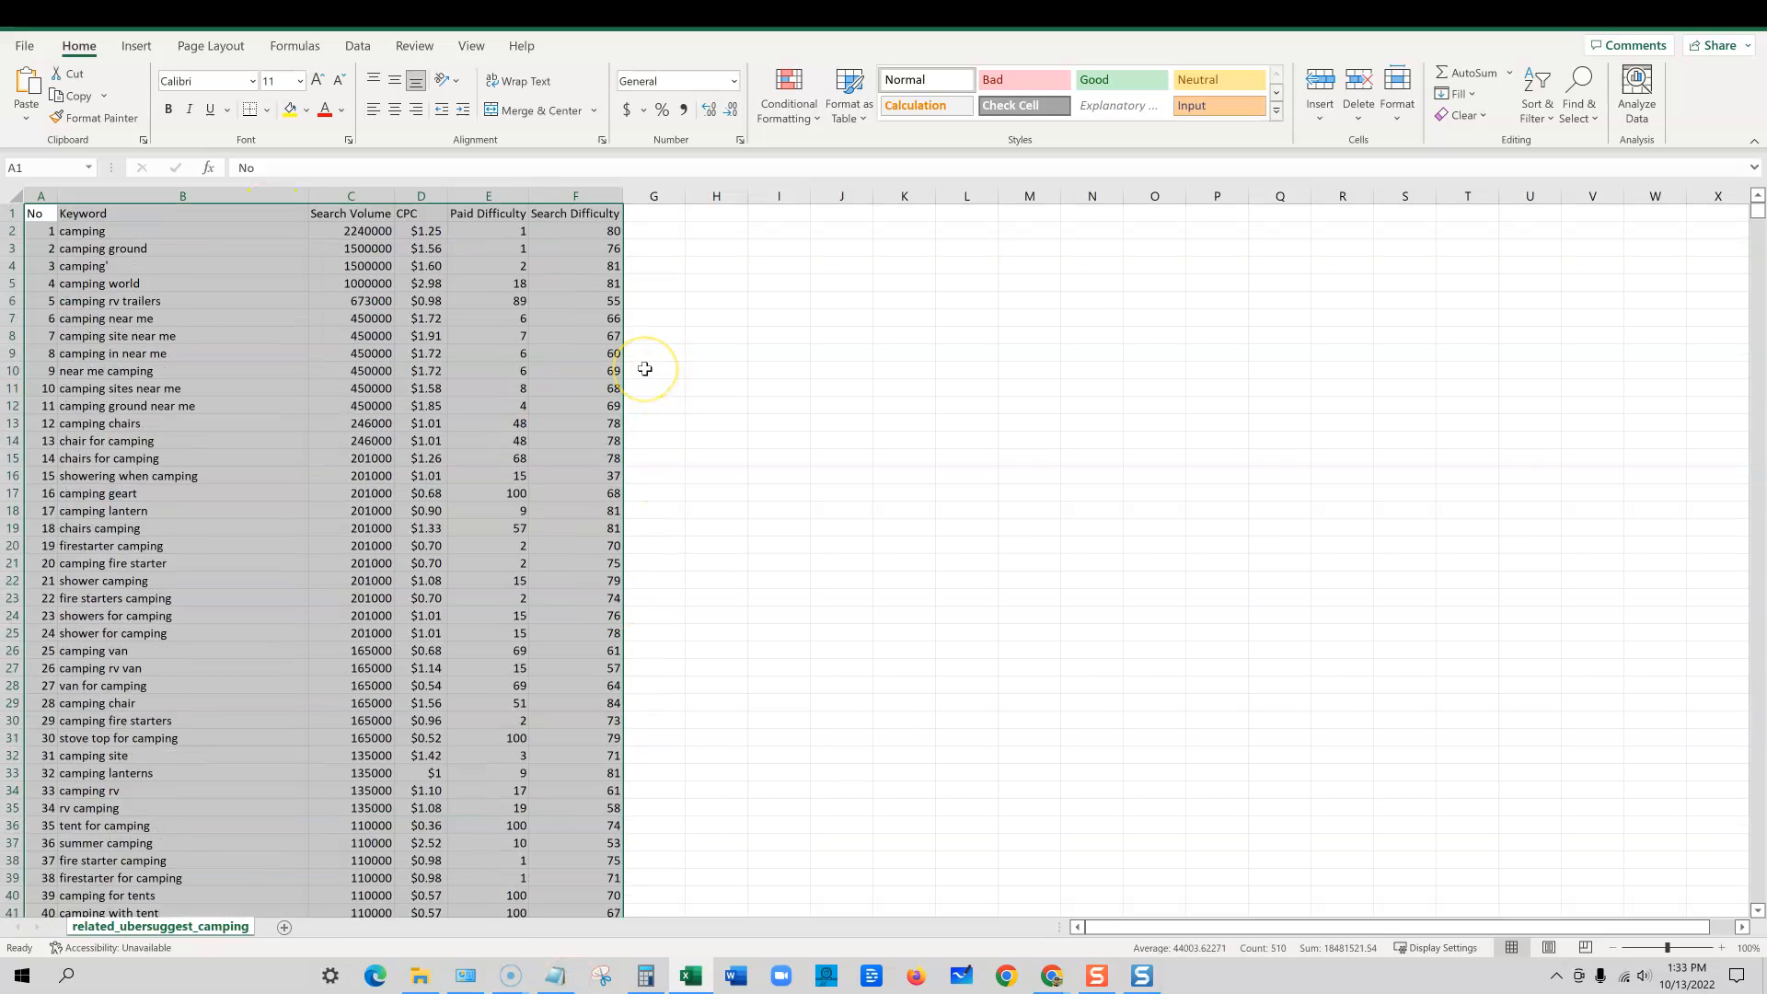
click(592, 227)
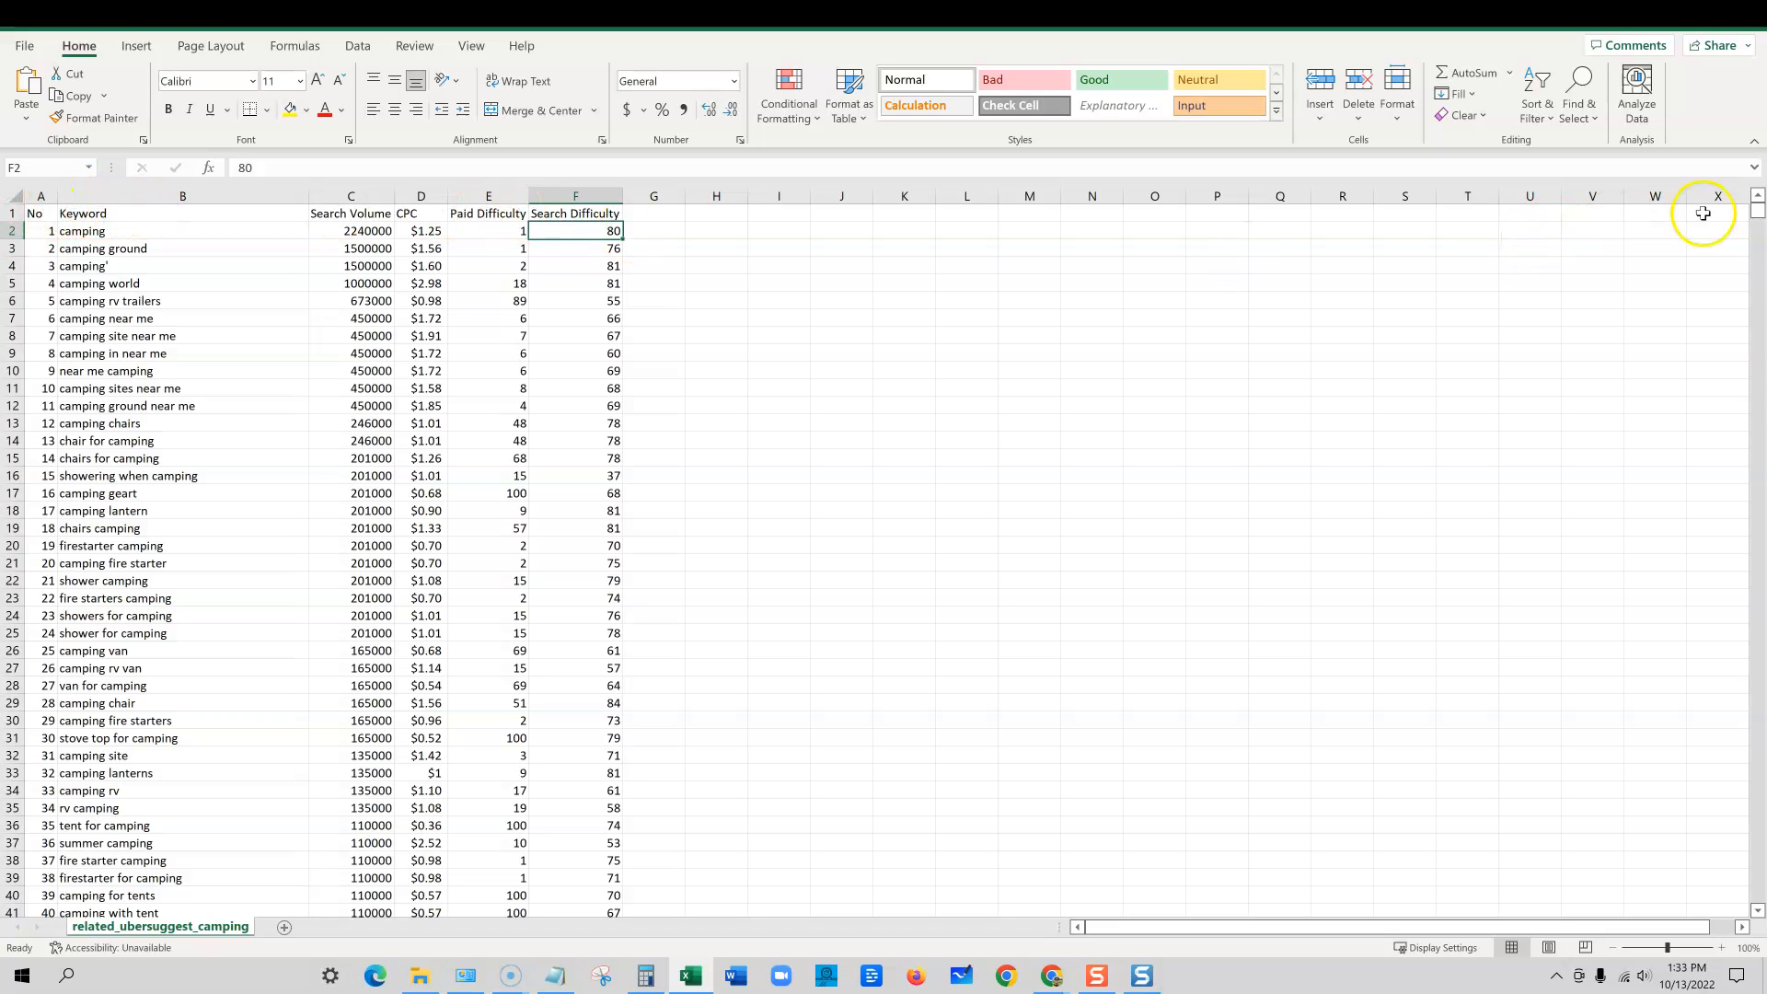
drag(1757, 210, 1728, 907)
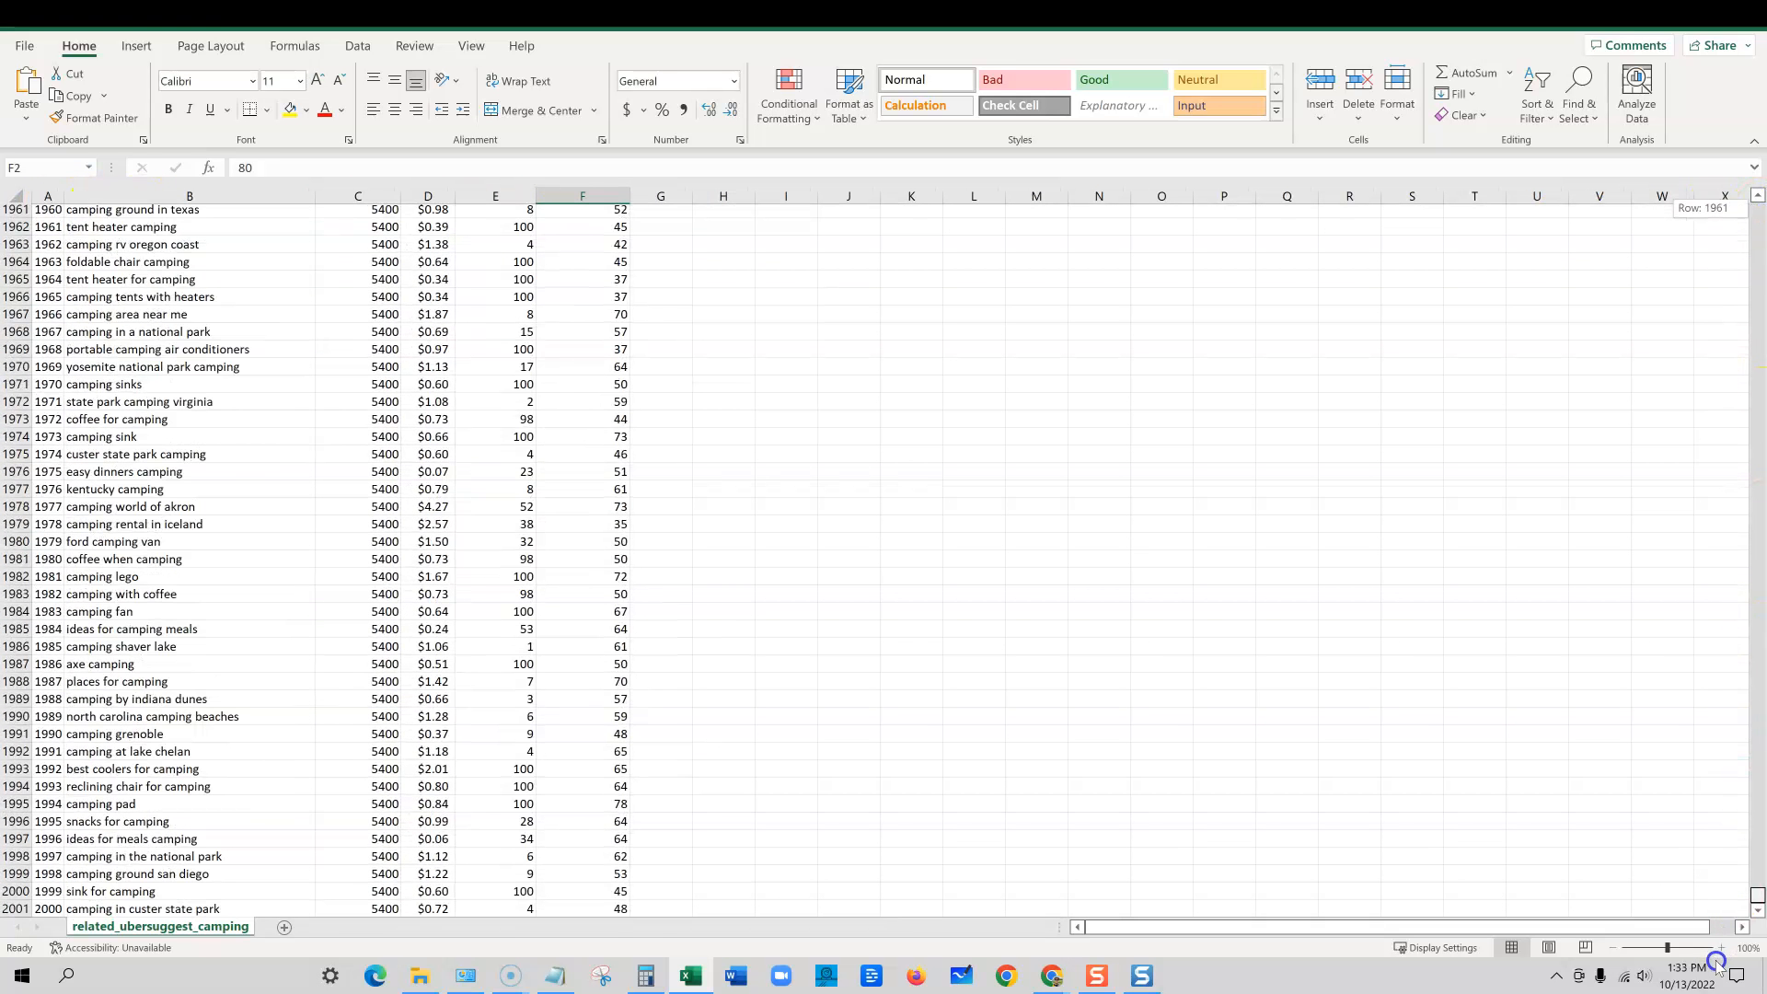
drag(1718, 906, 1702, 83)
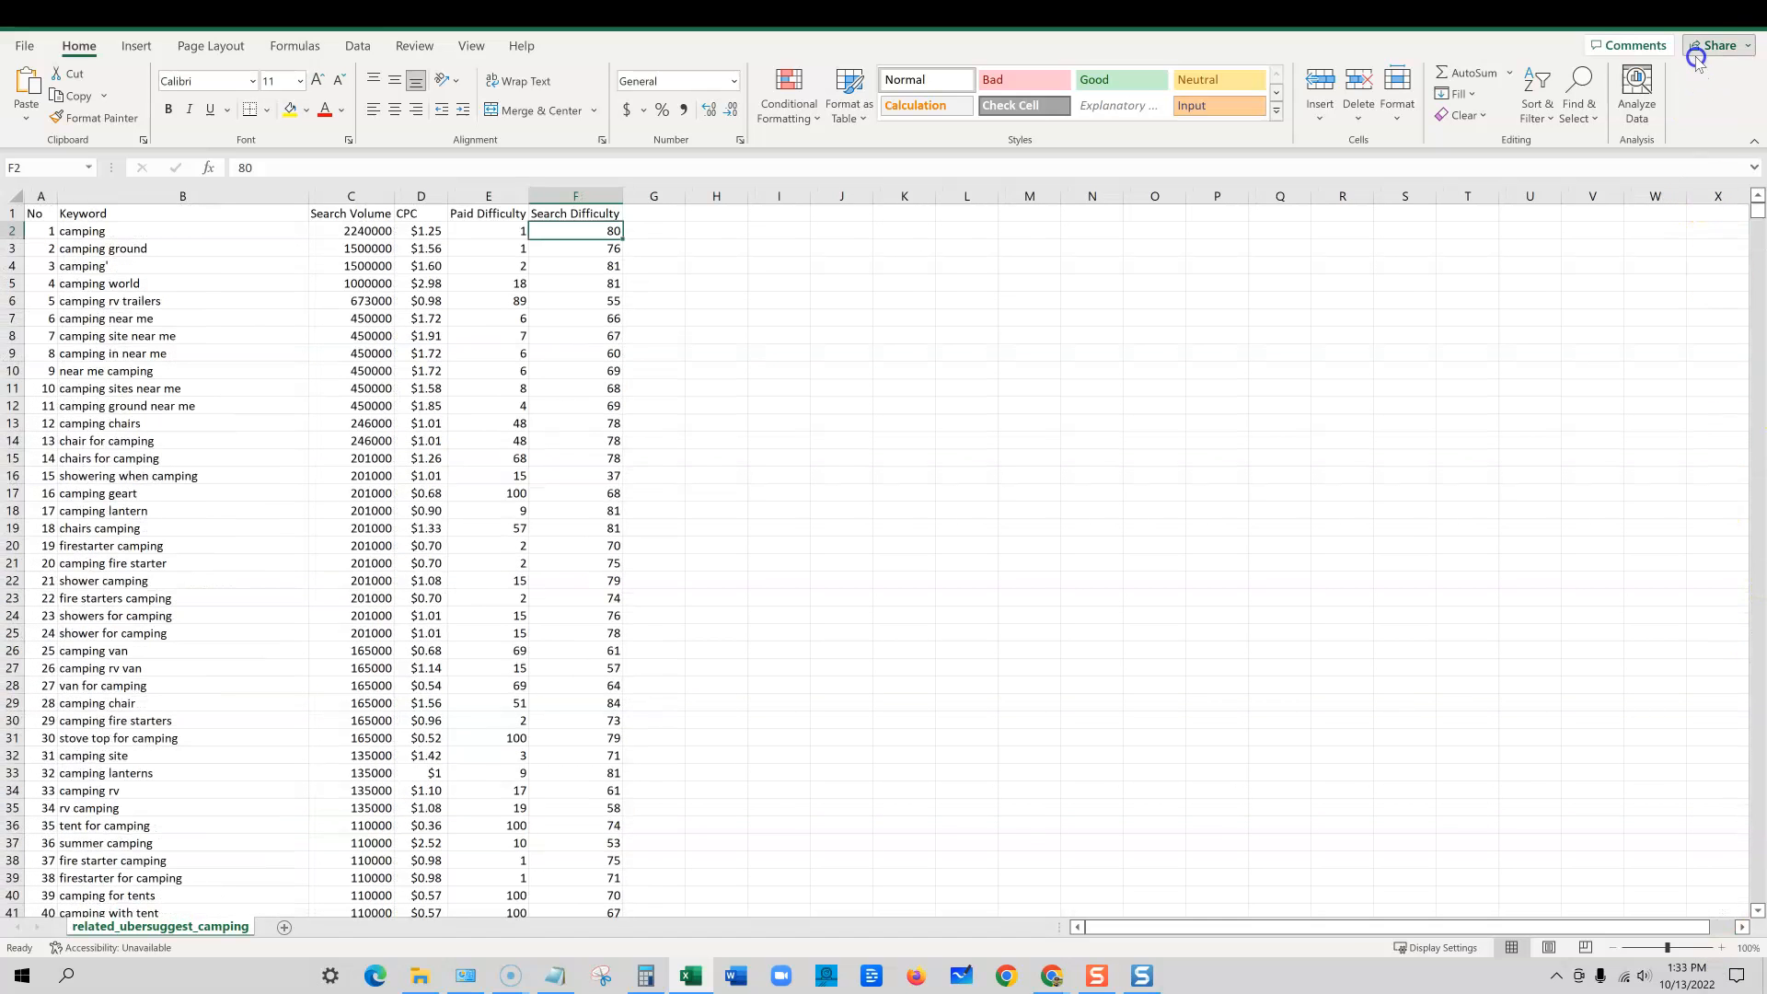
click(1753, 16)
click(870, 525)
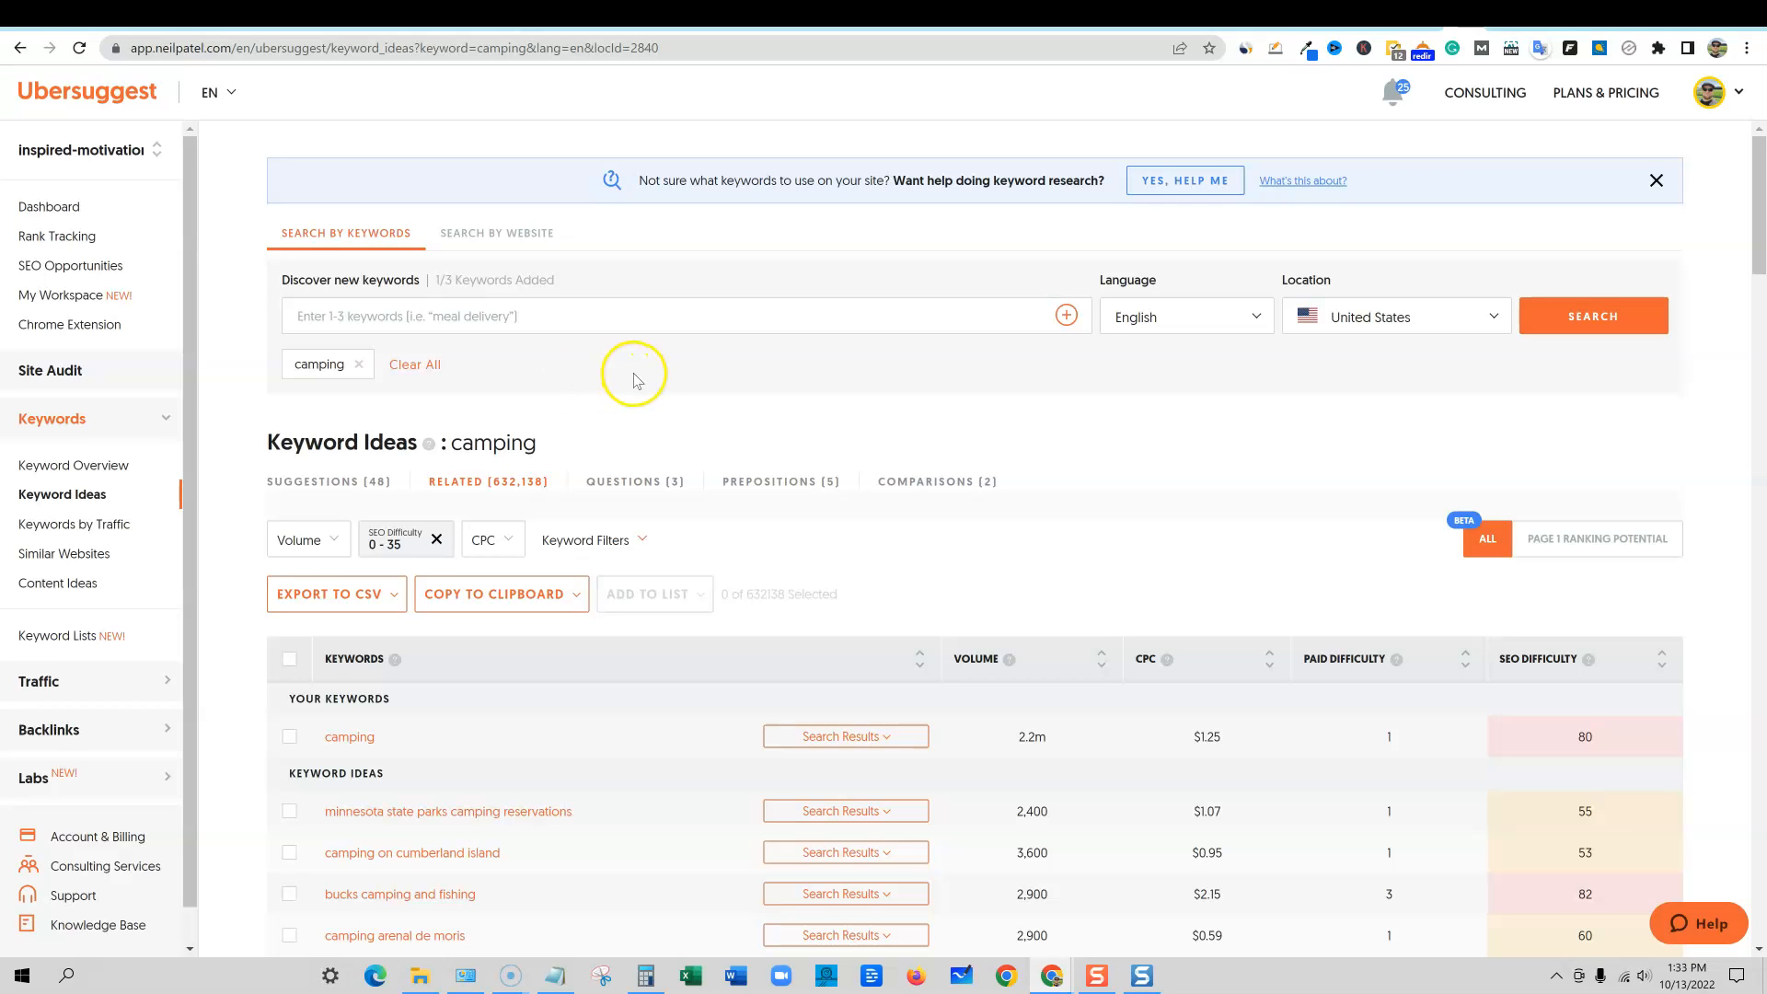
Step: Check the Keysearch vs Ubersuggest comparison notes in Notepad and return to the Ubersuggest keyword ideas
scroll(508, 499, down, 1)
scroll(508, 499, up, 1)
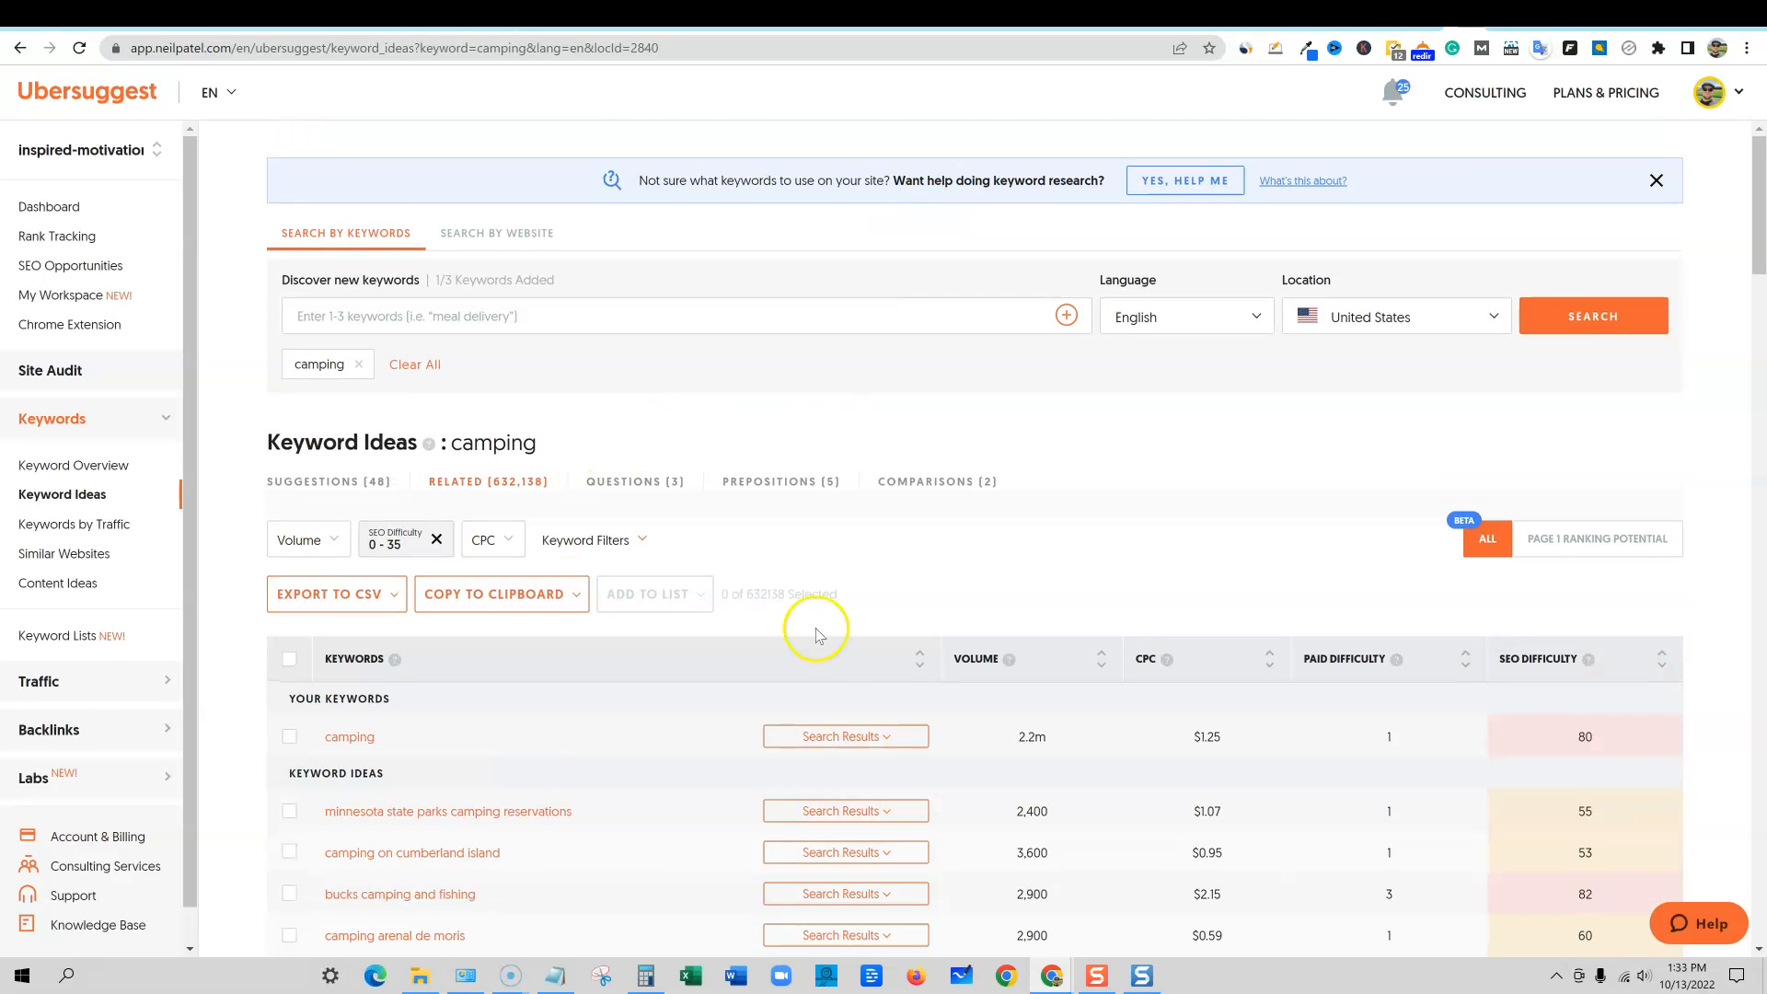
click(551, 983)
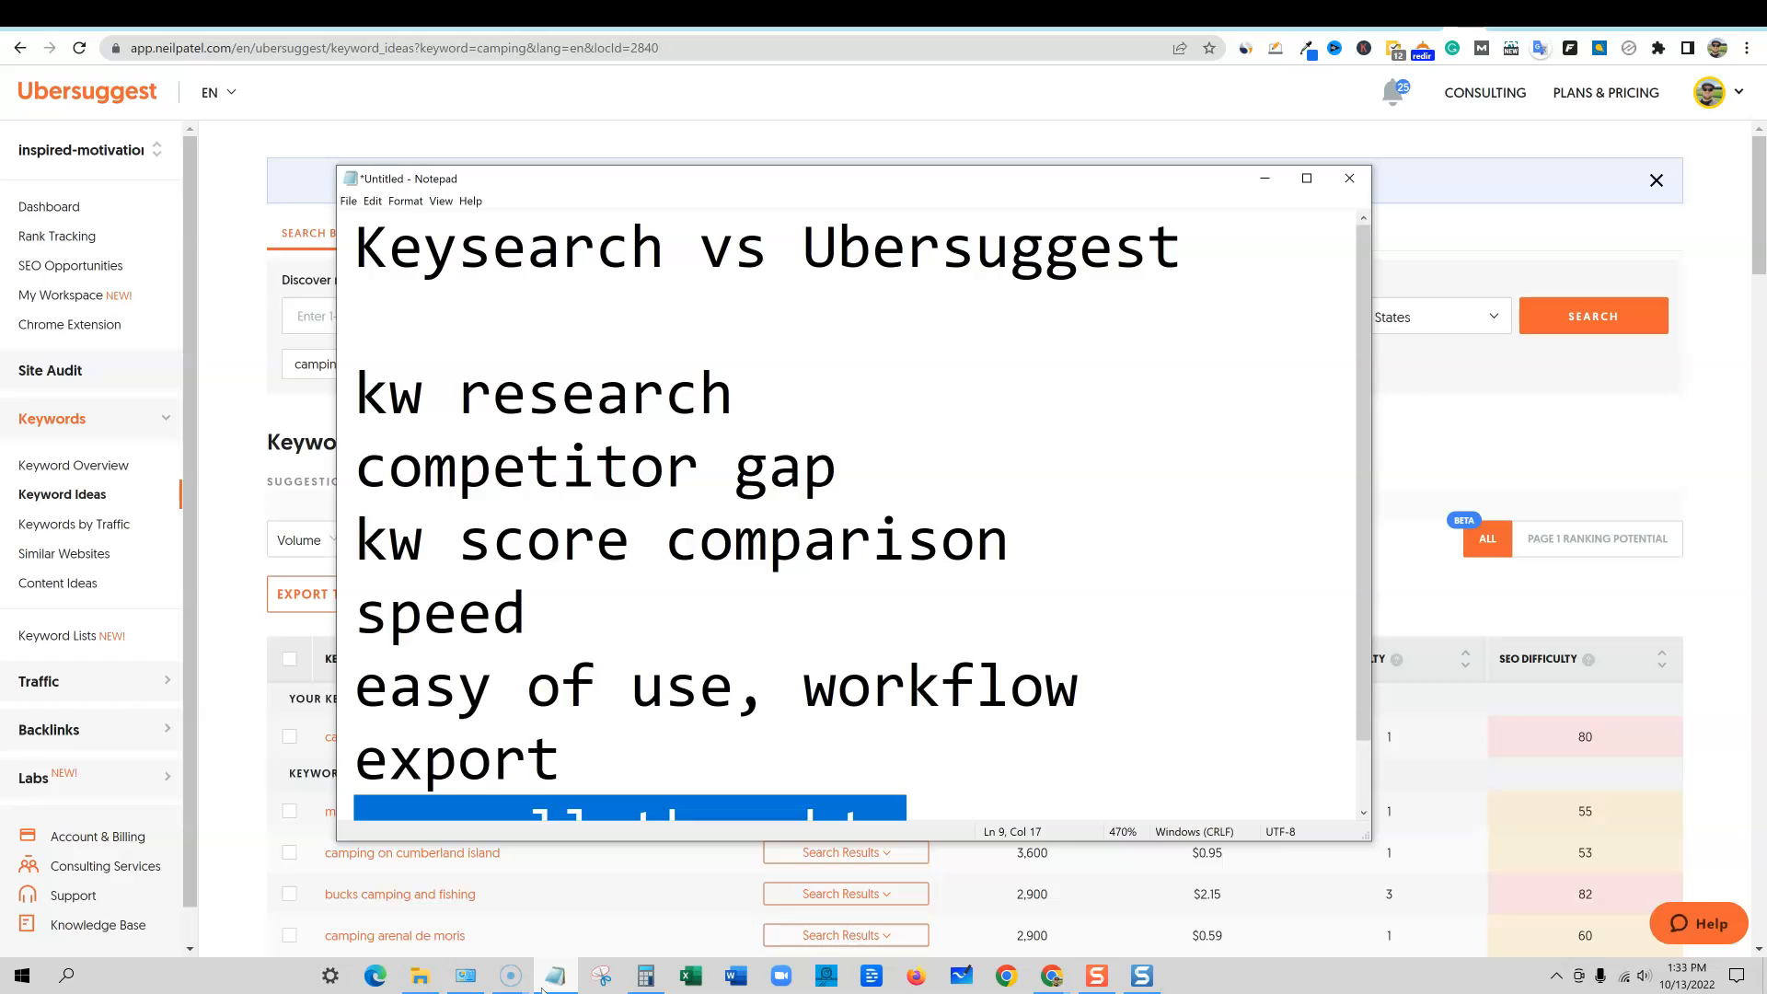
click(549, 981)
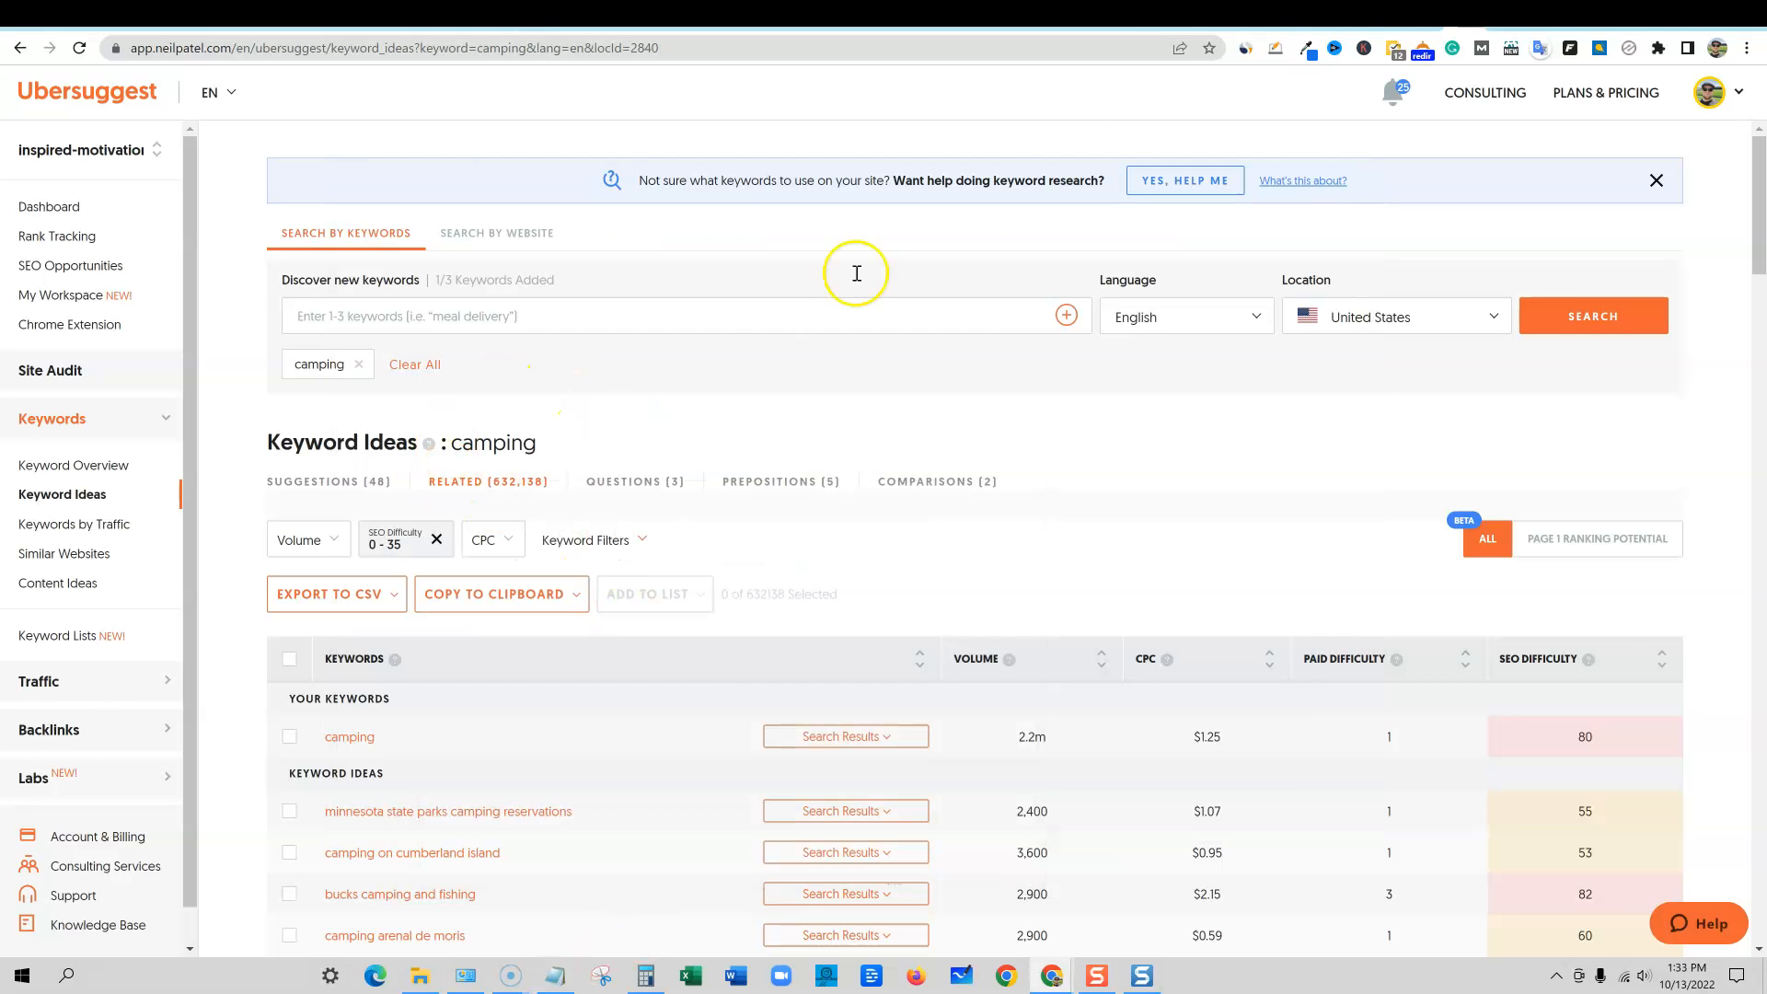
Step: Copy the query "can camping stoves be used indoors" from KeySearch and search it alongside camping in Ubersuggest's keyword ideas
click(1417, 20)
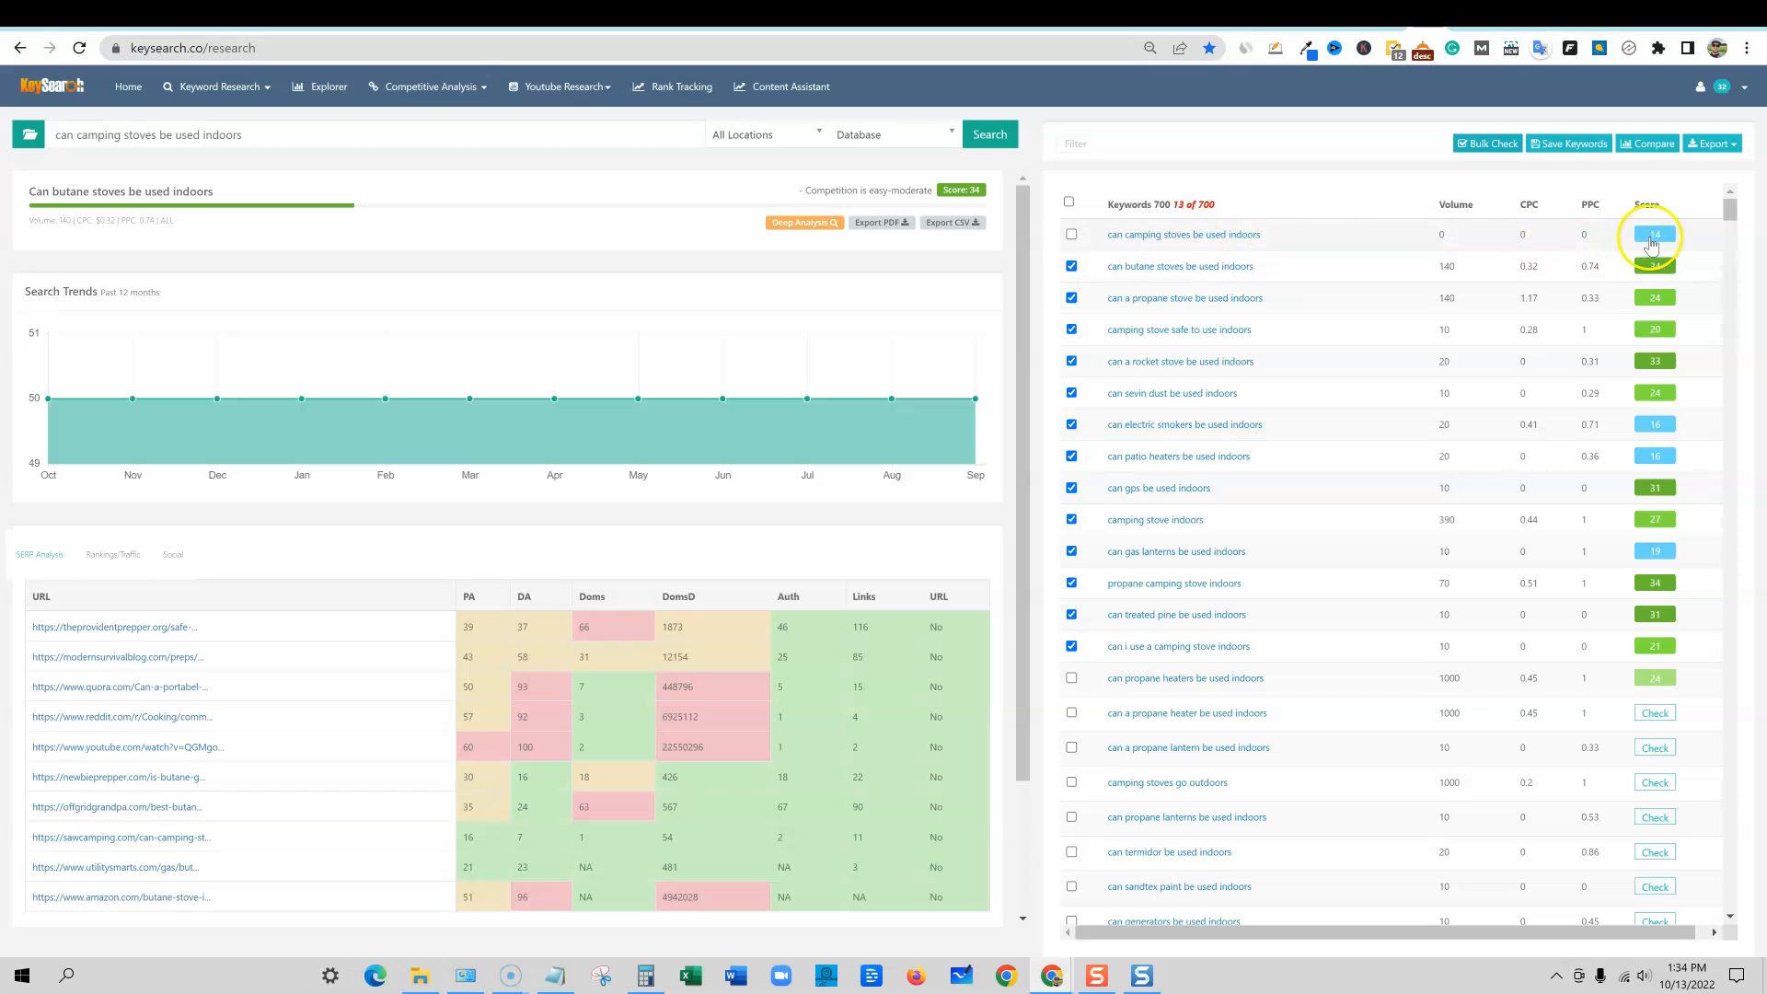
click(249, 135)
triple_click(248, 134)
key(ctrl+c)
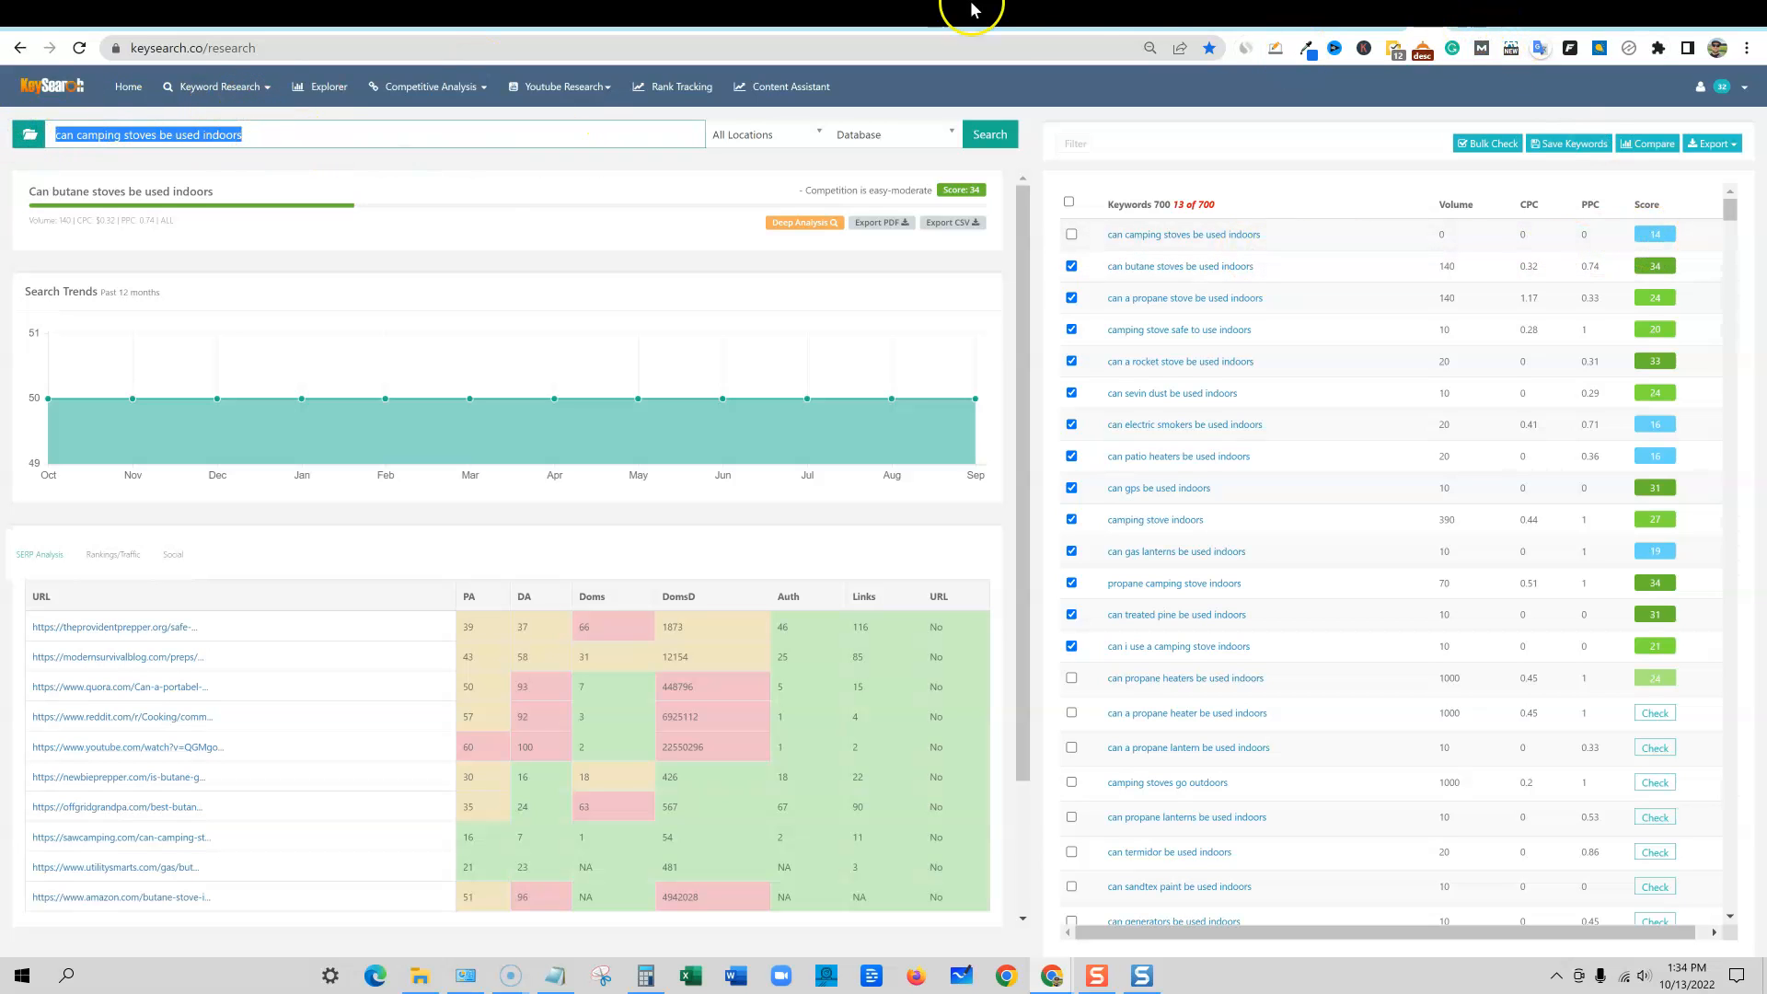
click(1448, 20)
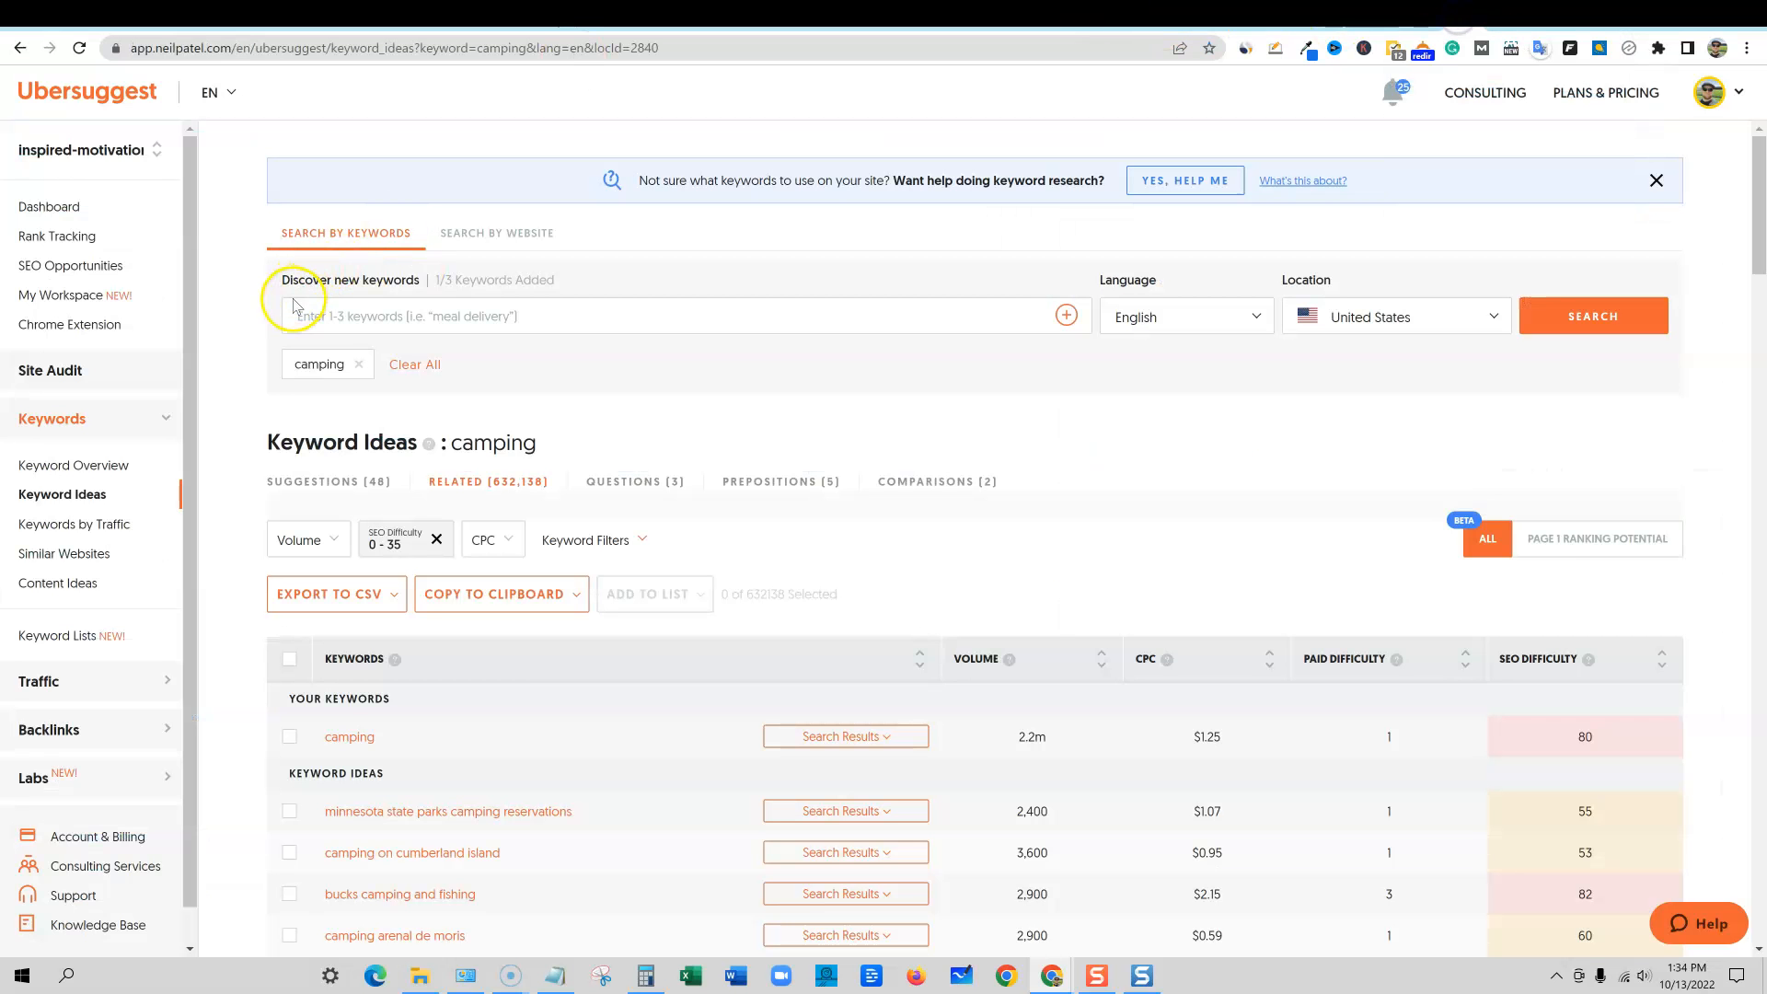
key(ctrl+v)
click(1558, 315)
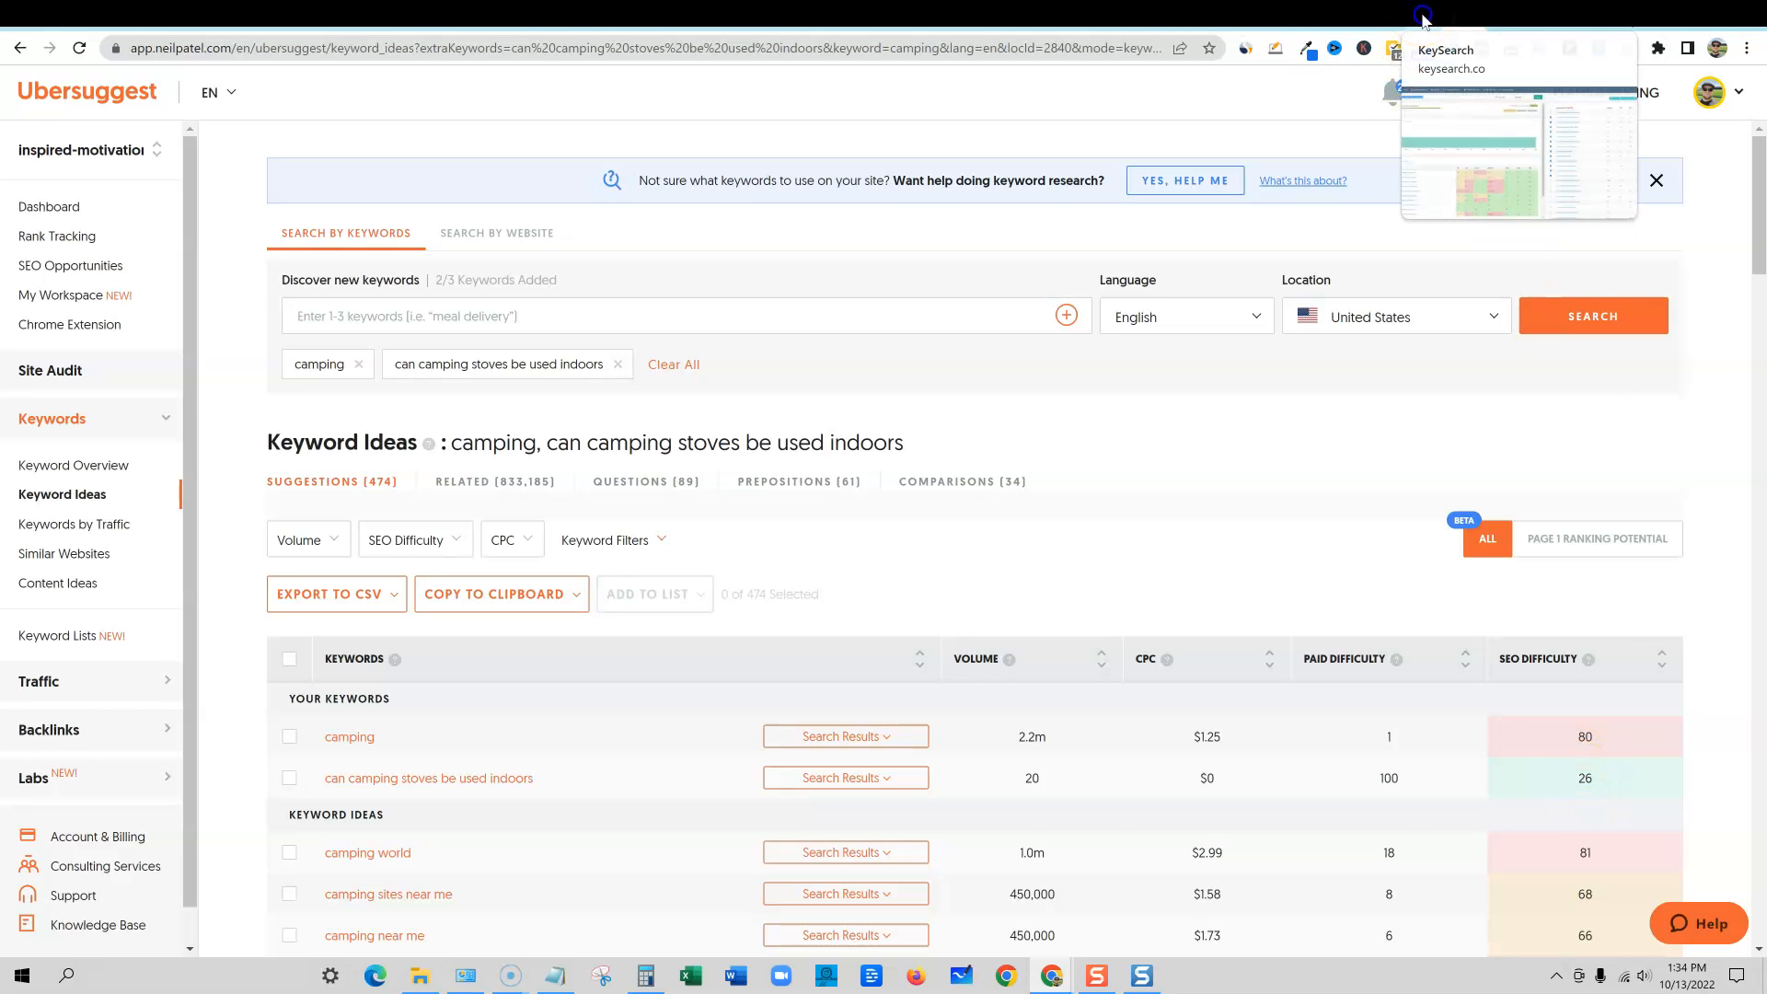
Step: Compare the volume and difficulty score of "can camping stoves be used indoors" between KeySearch and Ubersuggest
click(1422, 15)
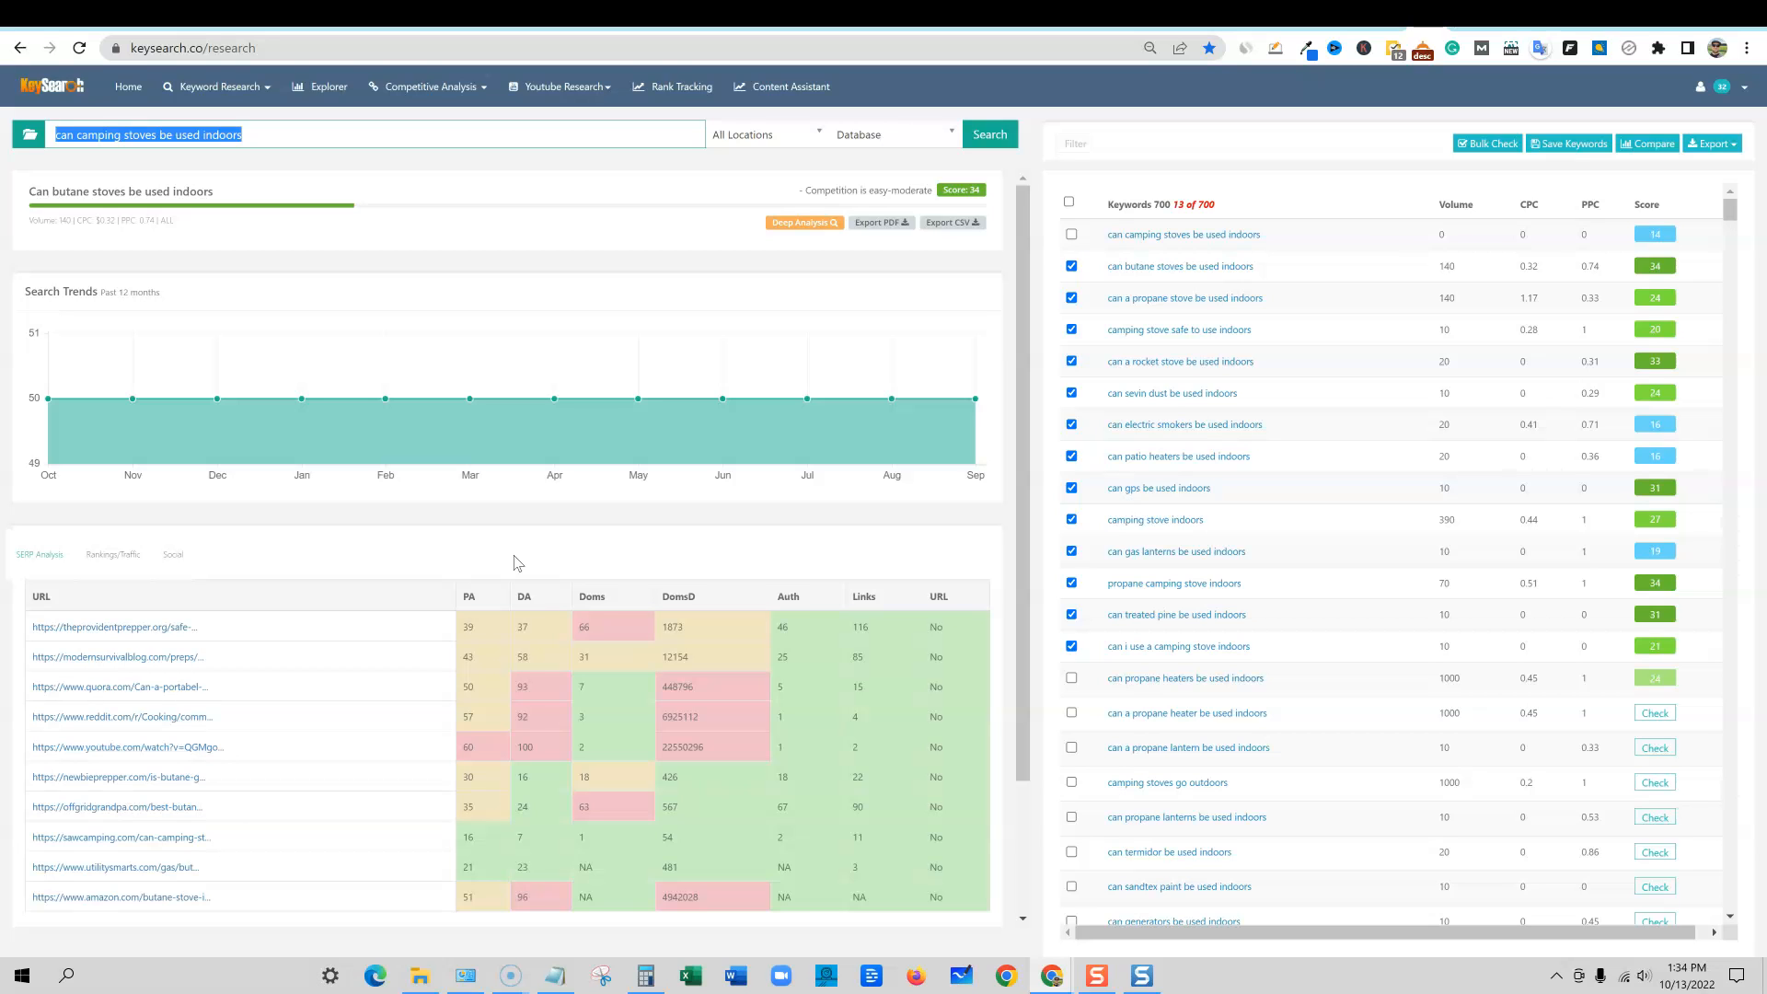
click(1477, 16)
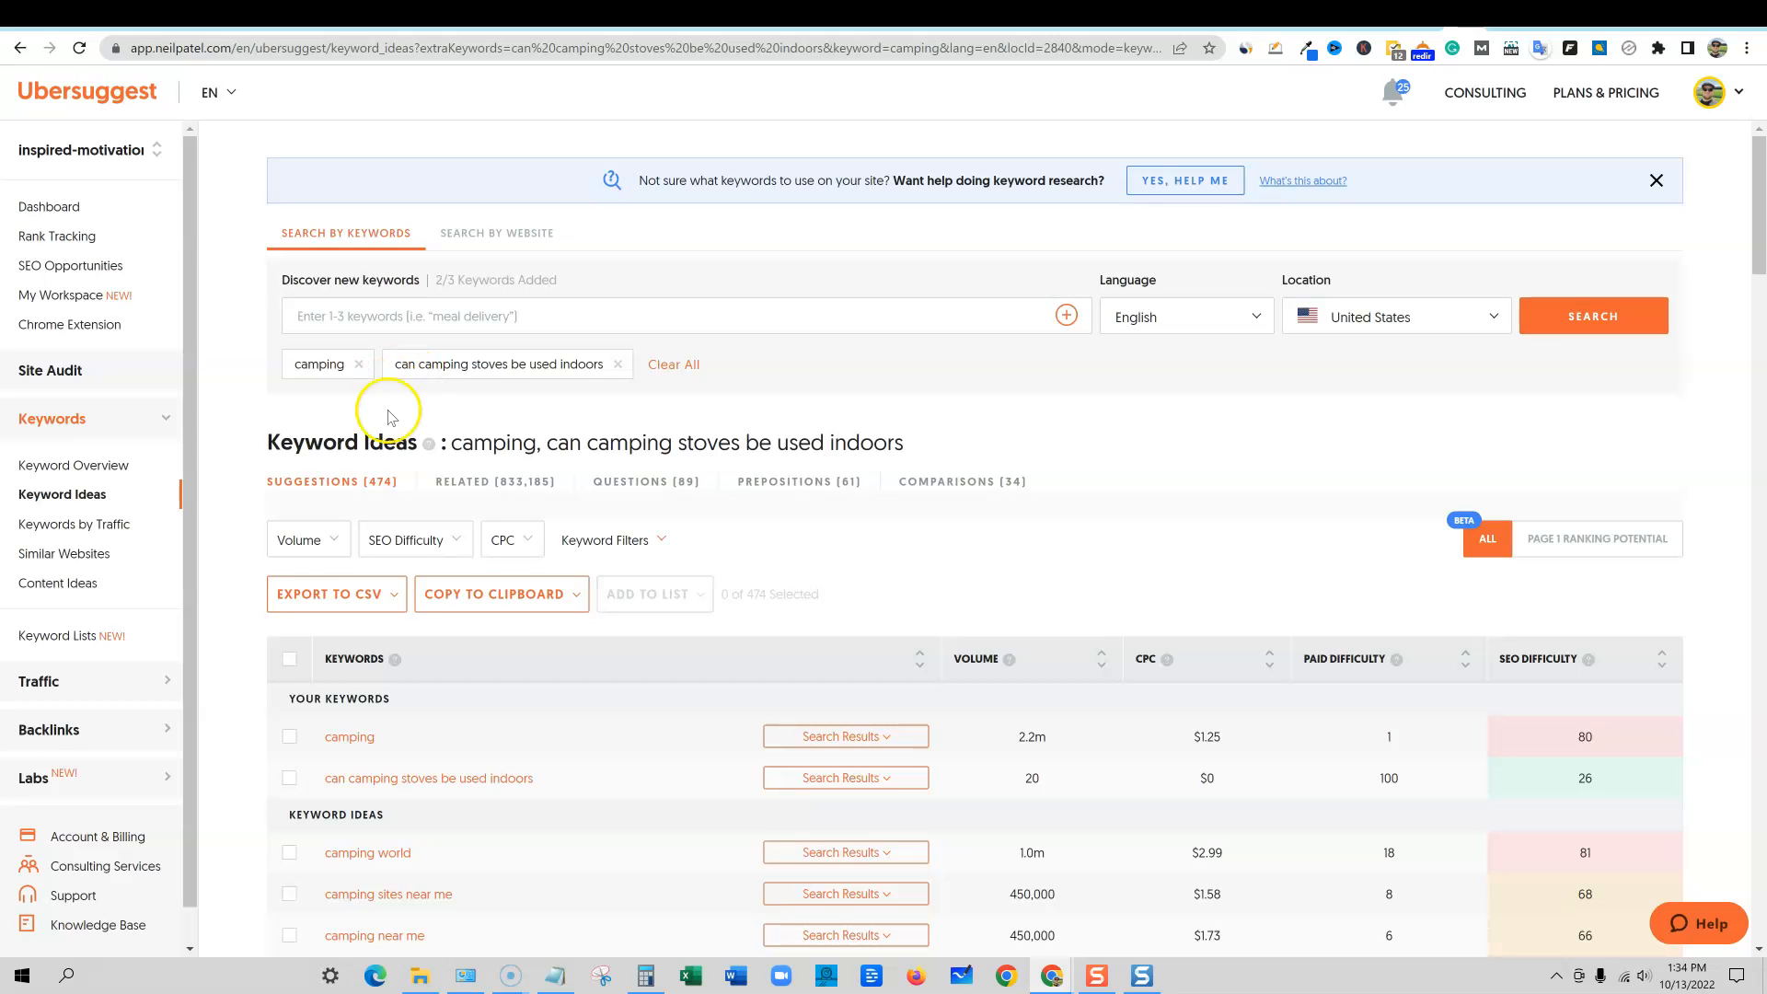
scroll(569, 726, down, 1)
scroll(571, 723, up, 1)
scroll(571, 724, down, 1)
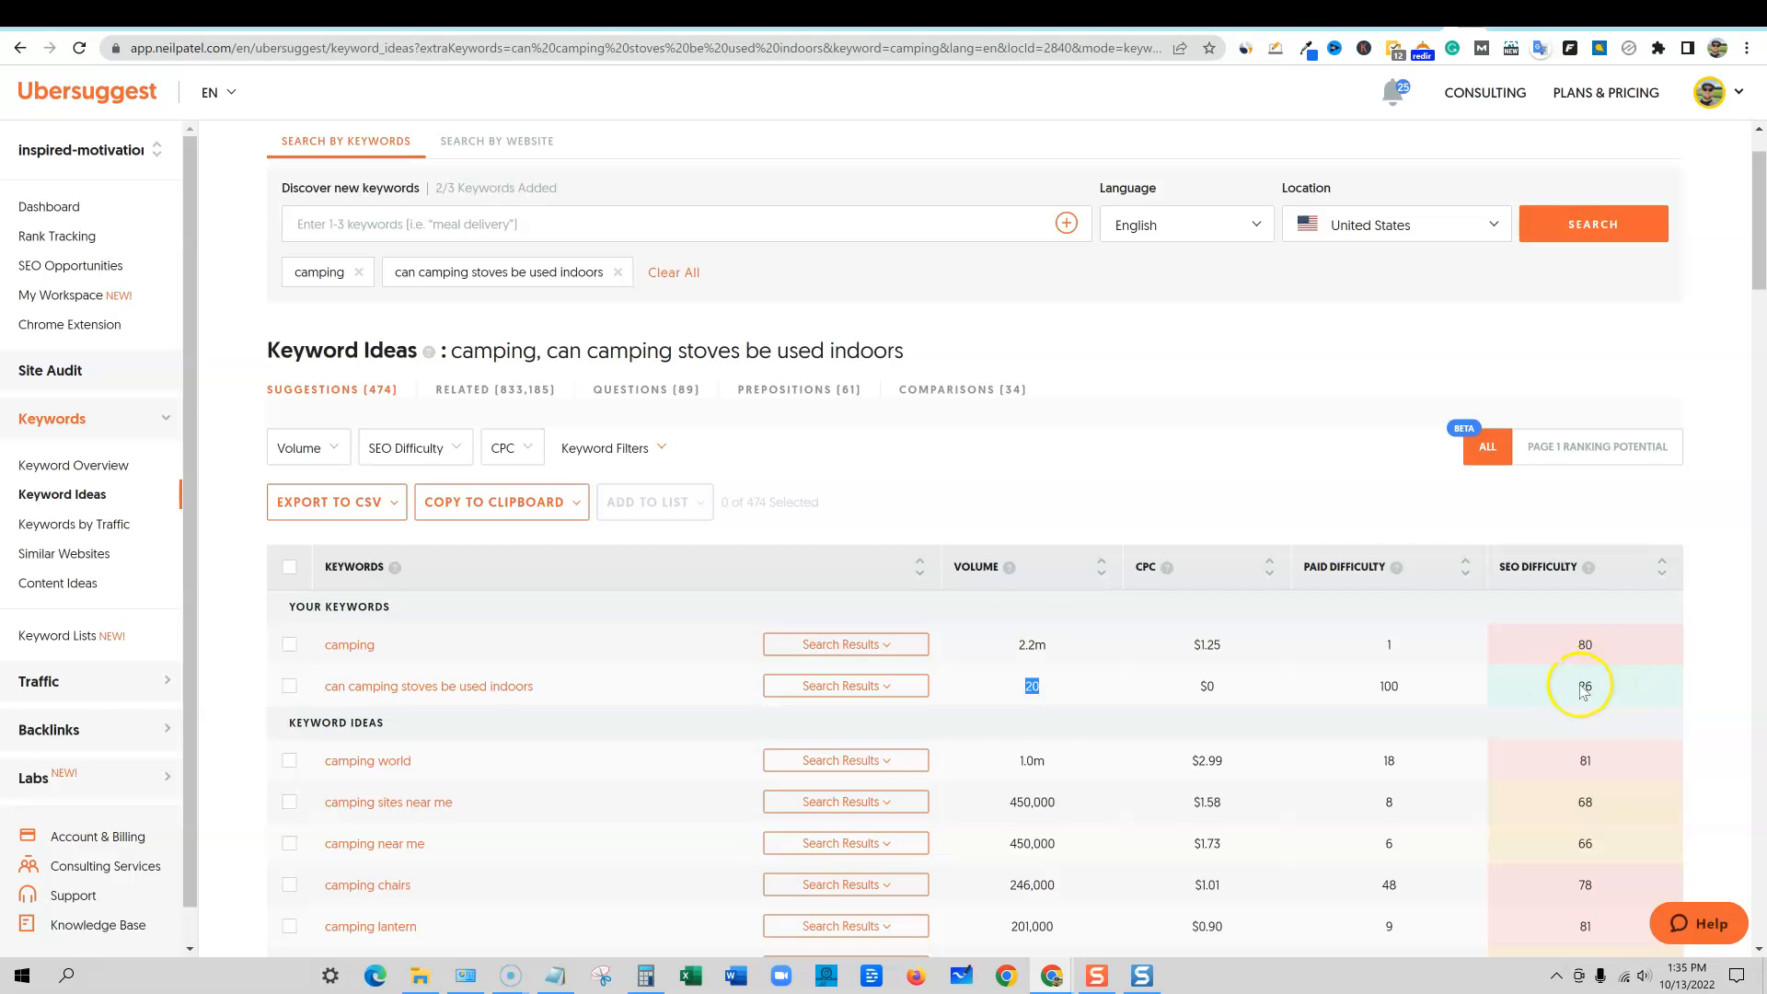
Step: Switch to KeySearch, open the analysis of "can camping stoves be used indoors" and examine the metrics of its ranking pages
click(1428, 18)
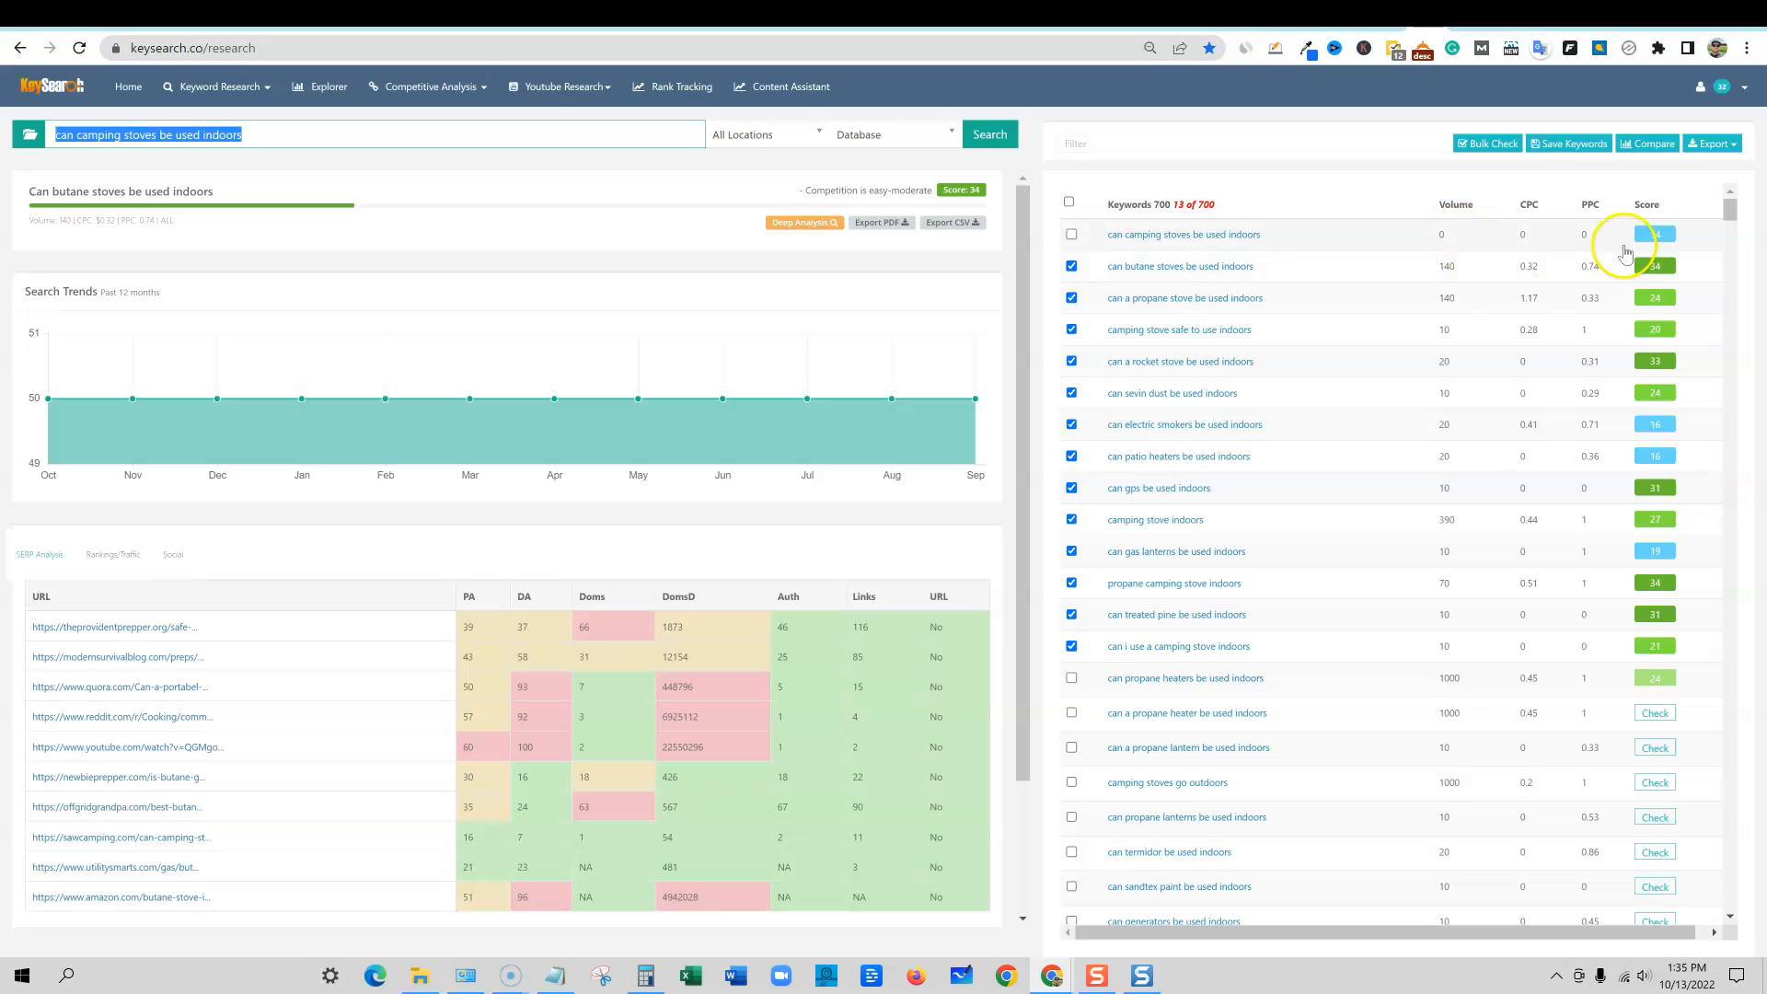
click(1033, 158)
scroll(650, 544, down, 1)
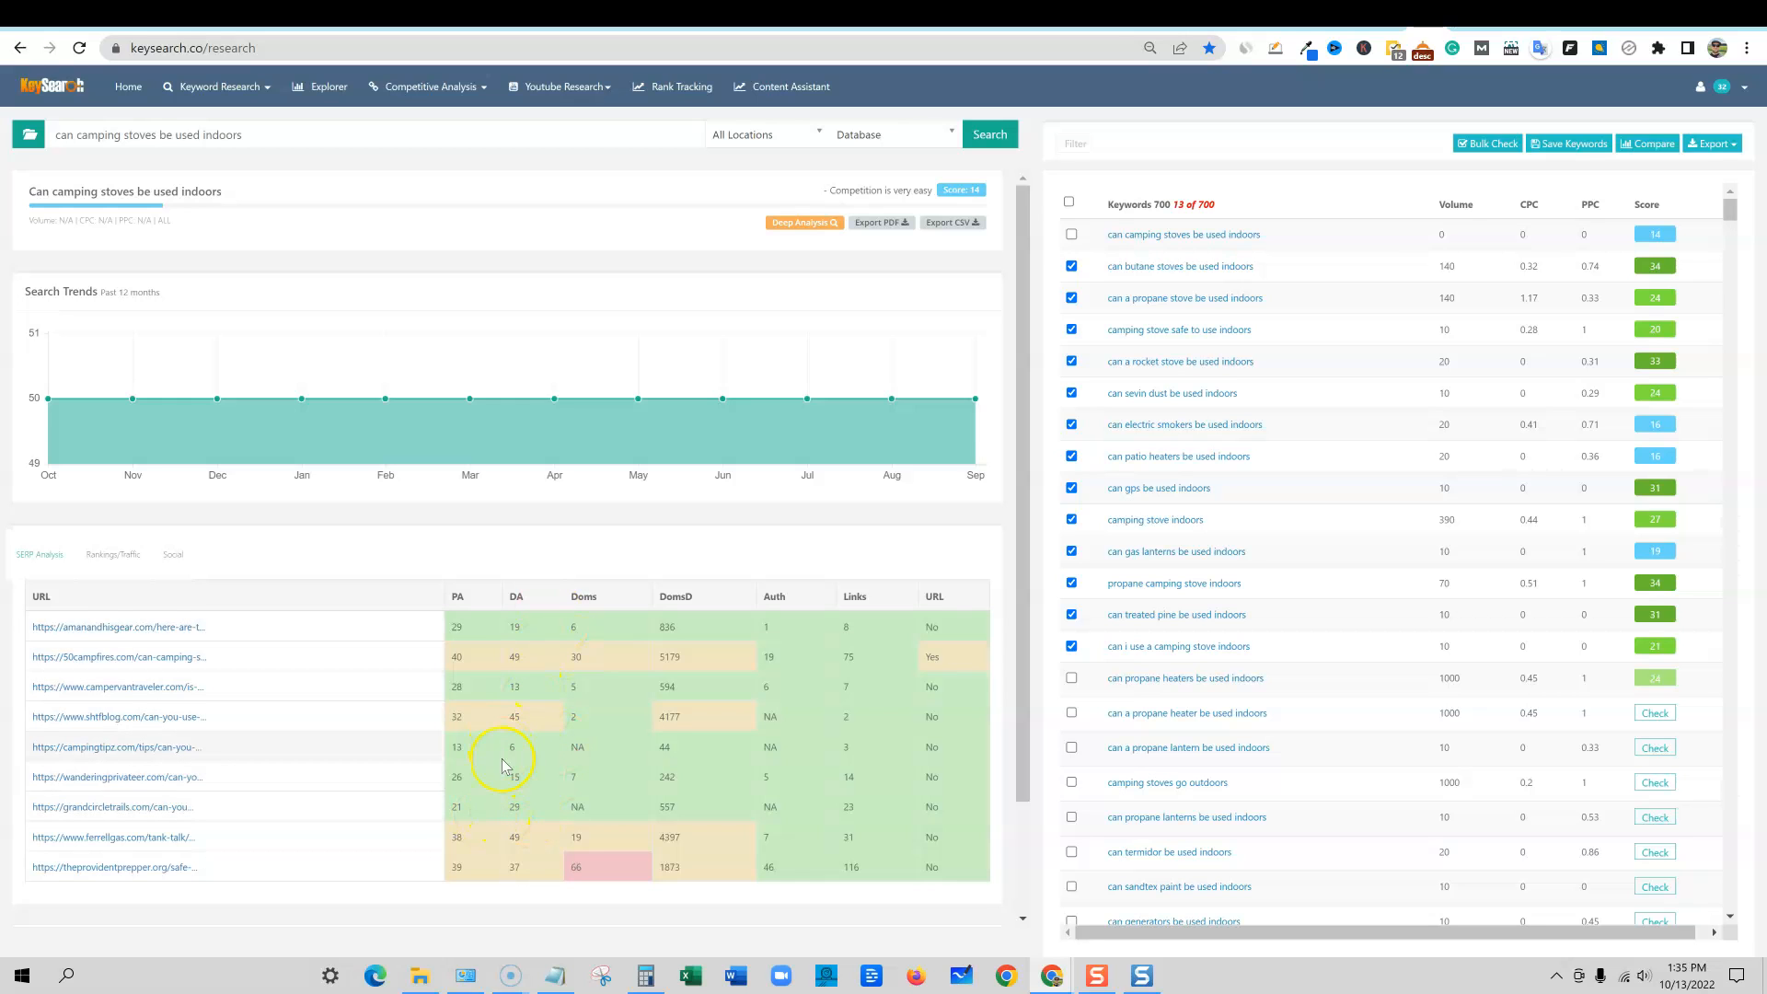
scroll(507, 768, down, 1)
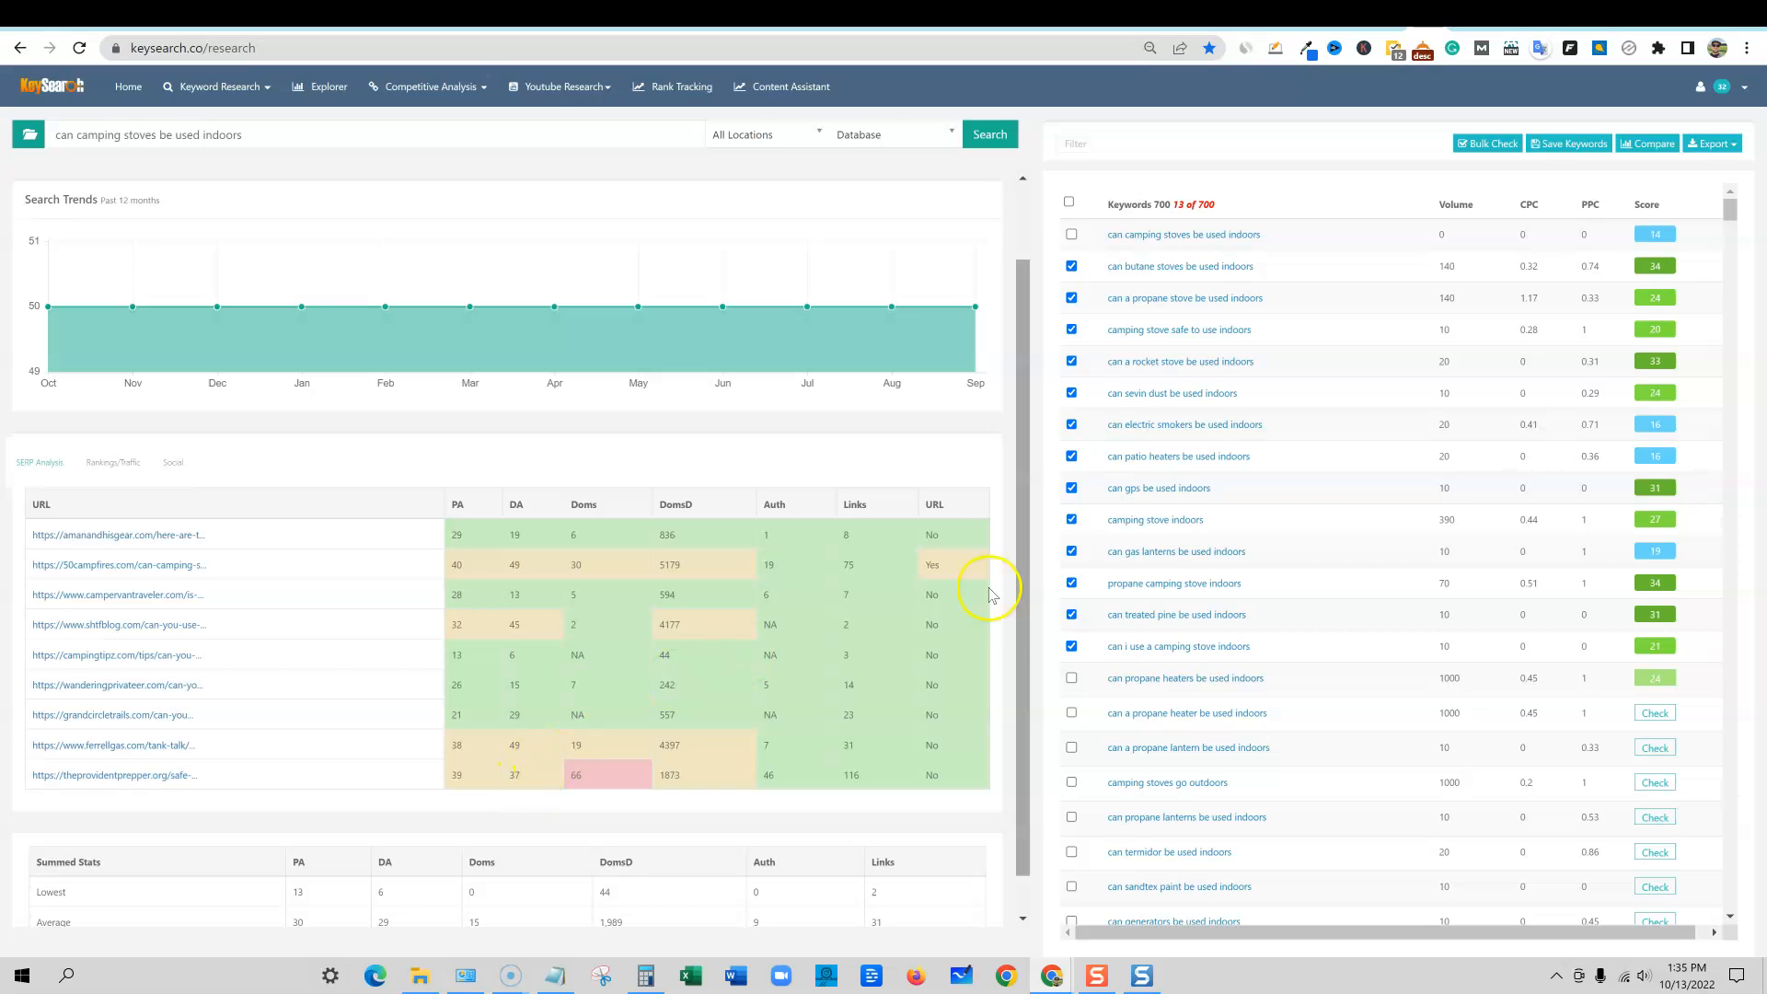
click(1687, 241)
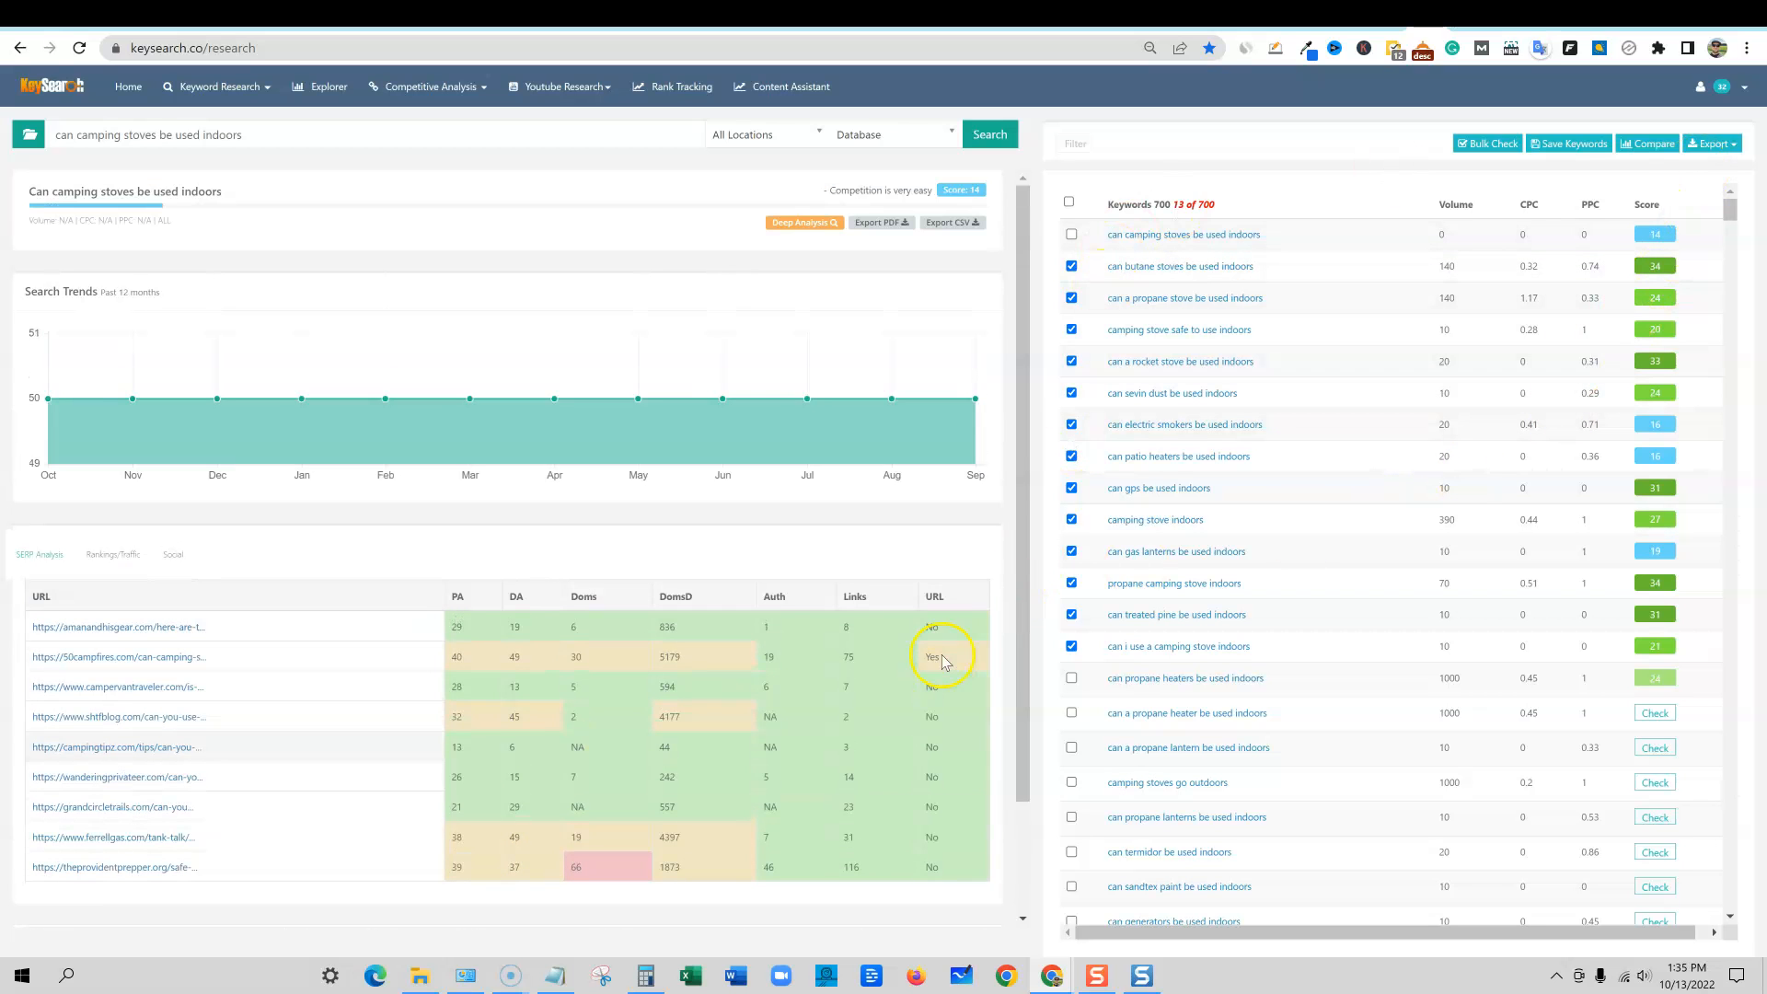
scroll(663, 690, down, 2)
scroll(658, 695, up, 1)
scroll(658, 695, up, 1)
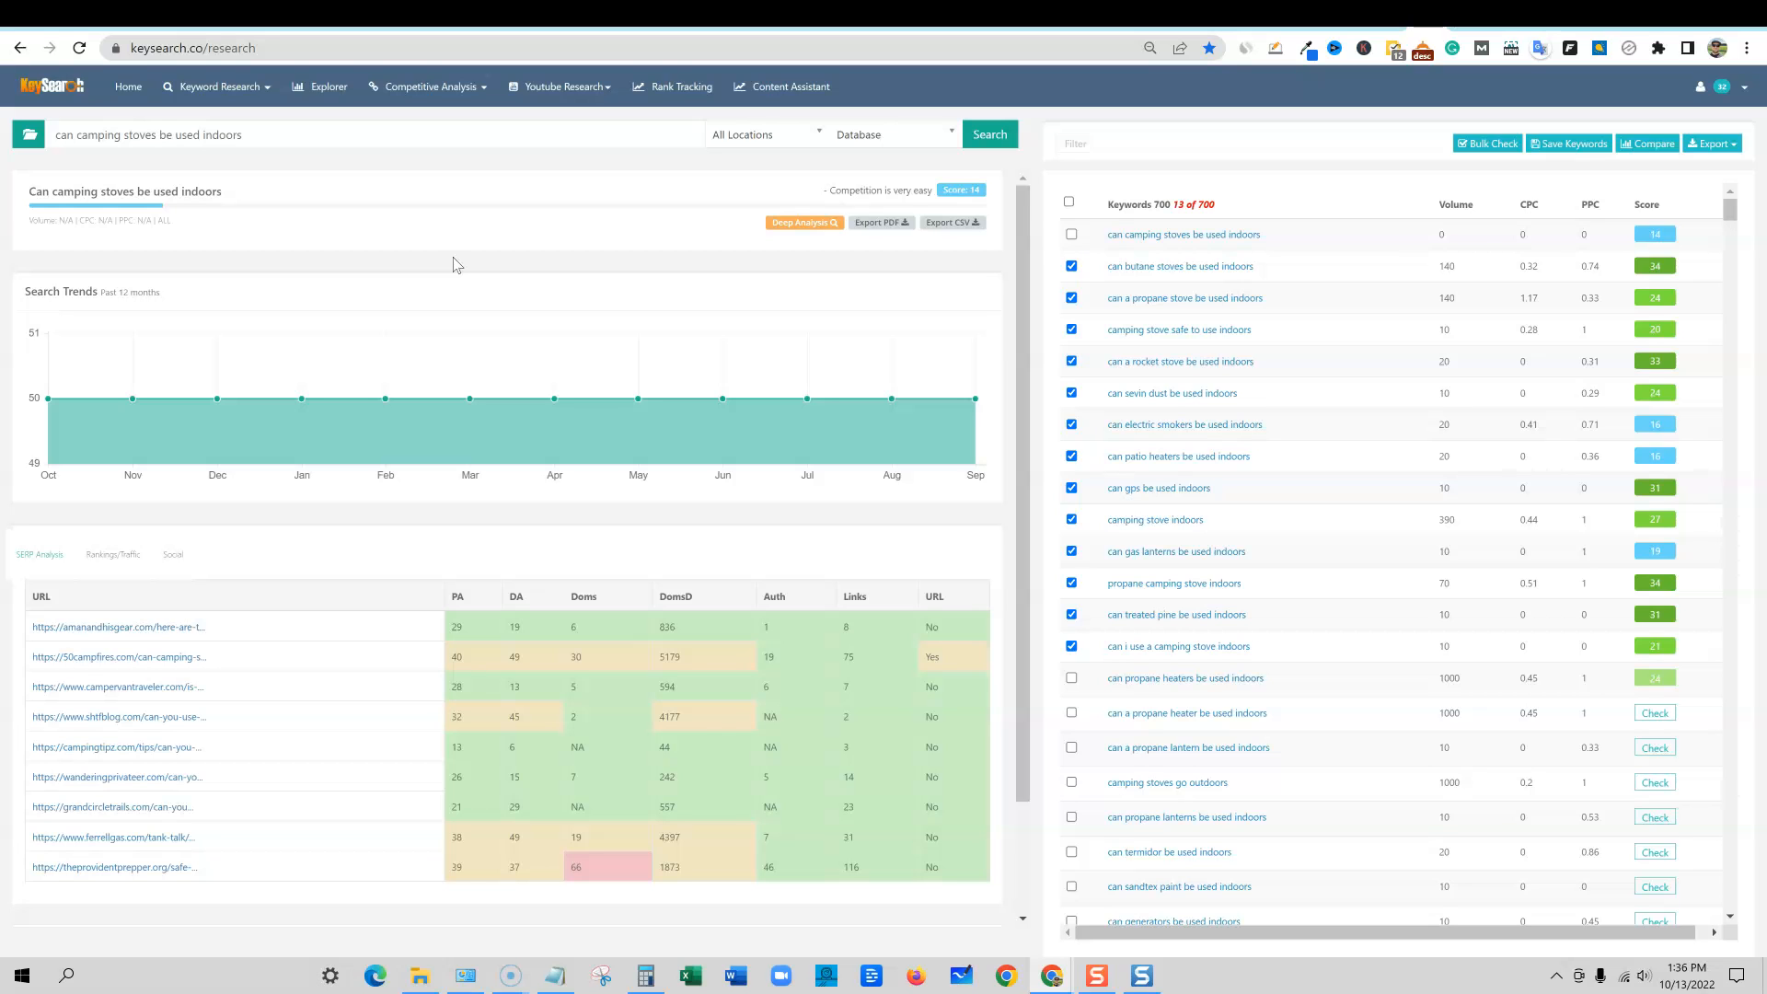
mouse_move(650, 357)
drag(1018, 335, 1045, 210)
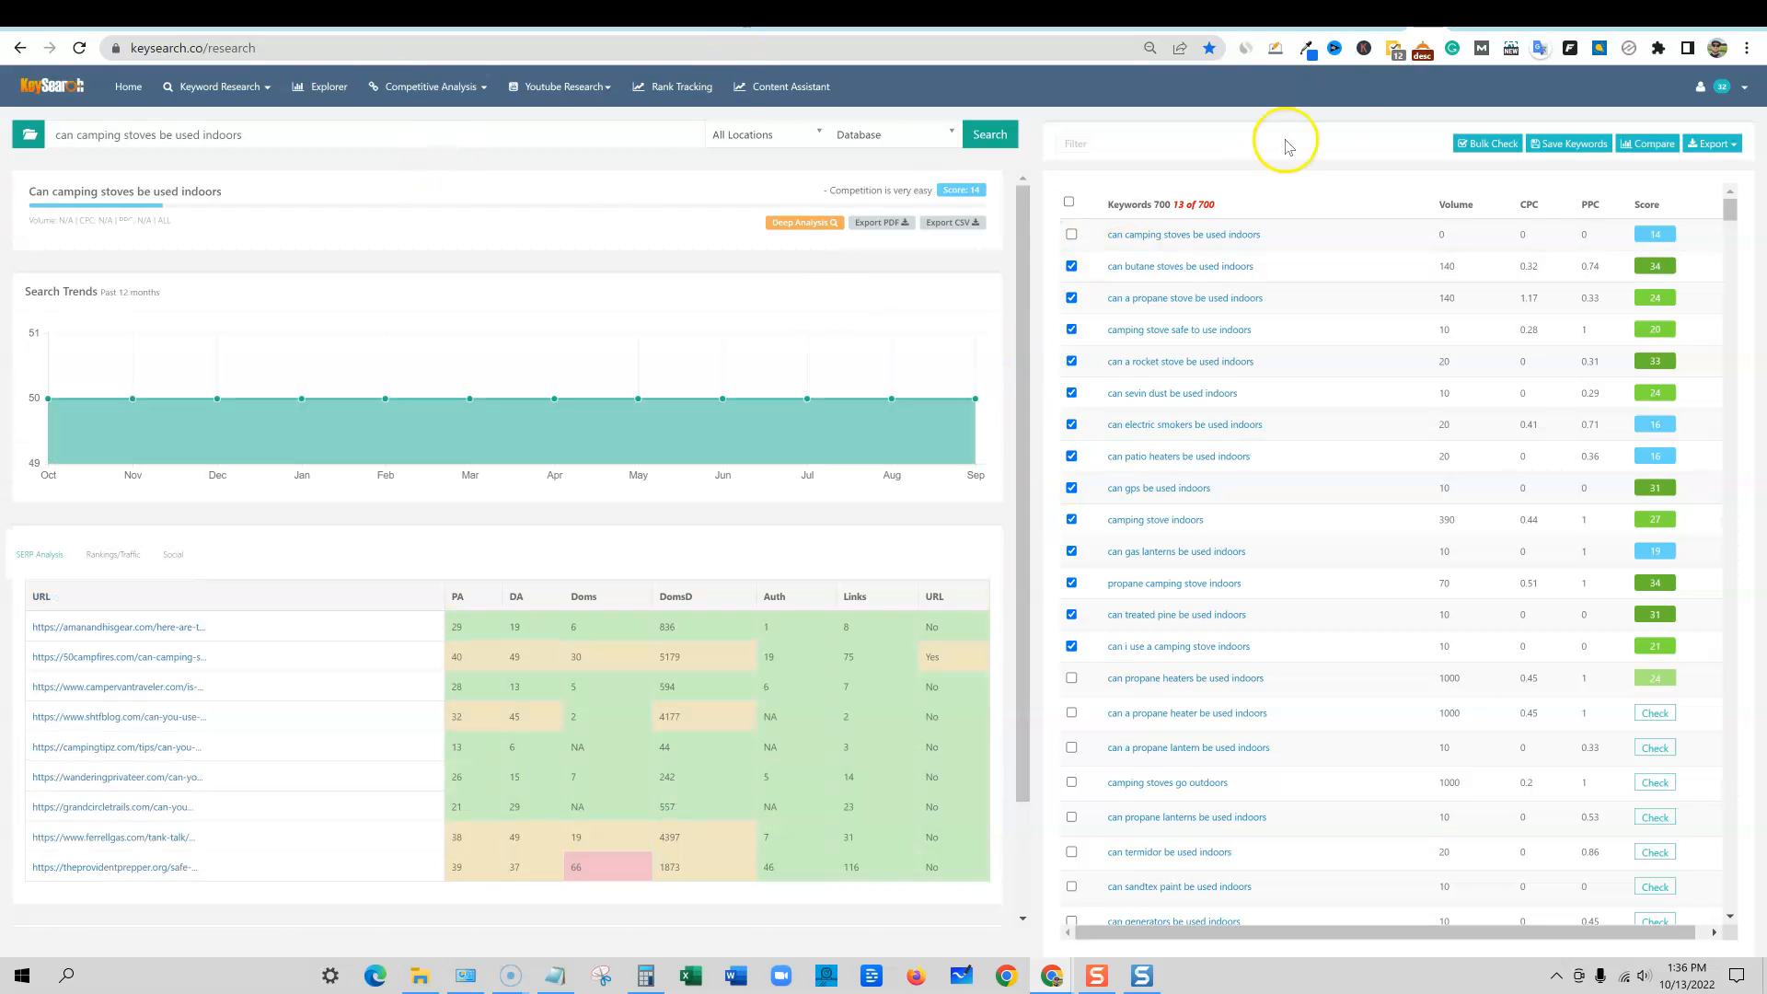
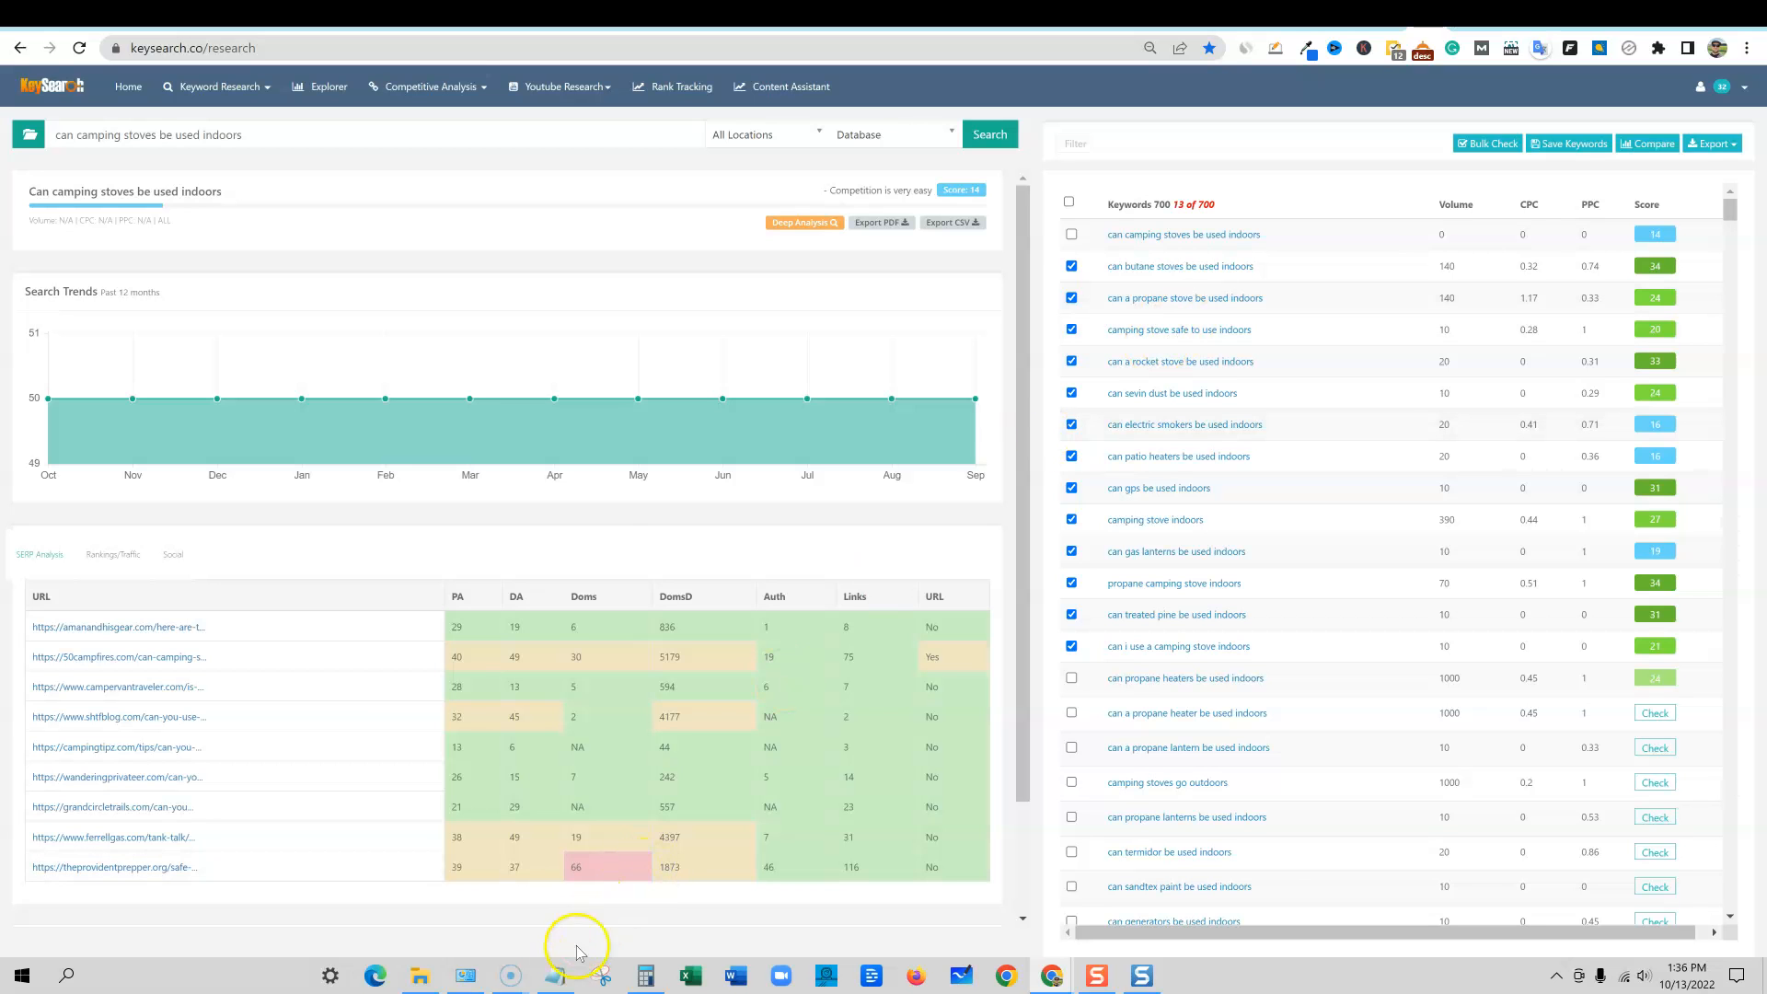
Step: Bring up the Notepad comparison notes and highlight the word "speed"
click(556, 976)
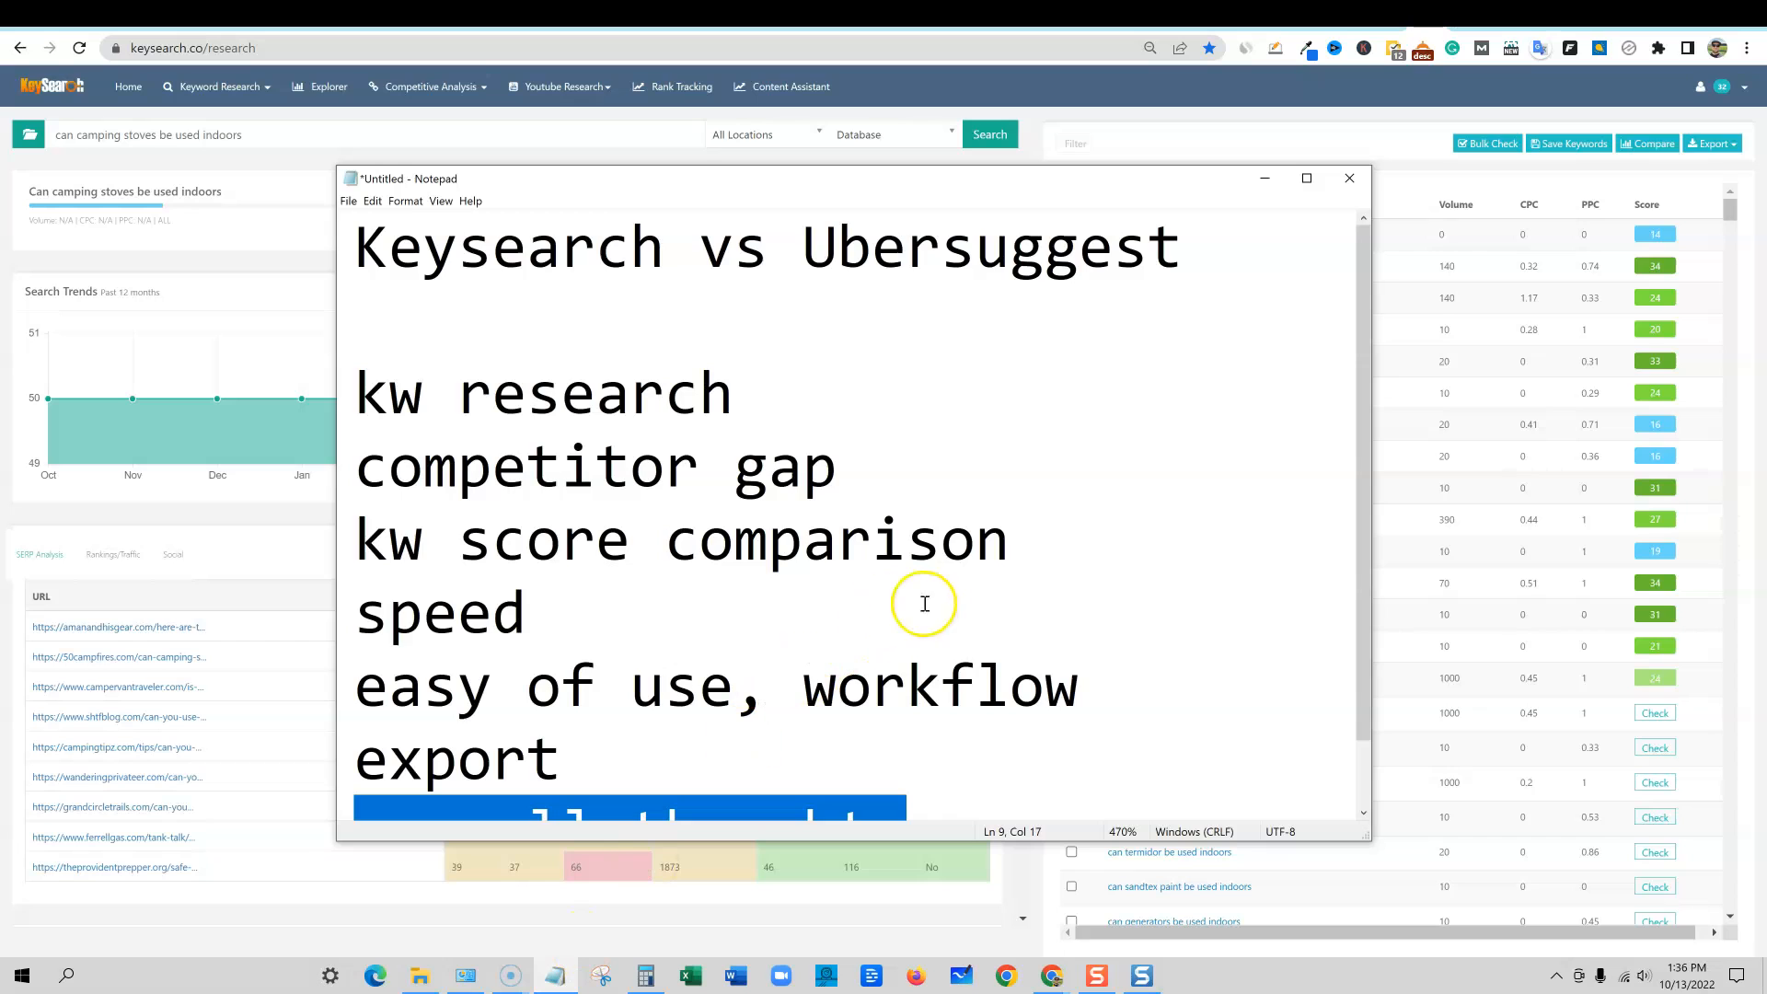
click(553, 618)
key(shift+Left)
key(shift+Left)
key(shift+Left)
key(shift+Left)
key(shift+Left)
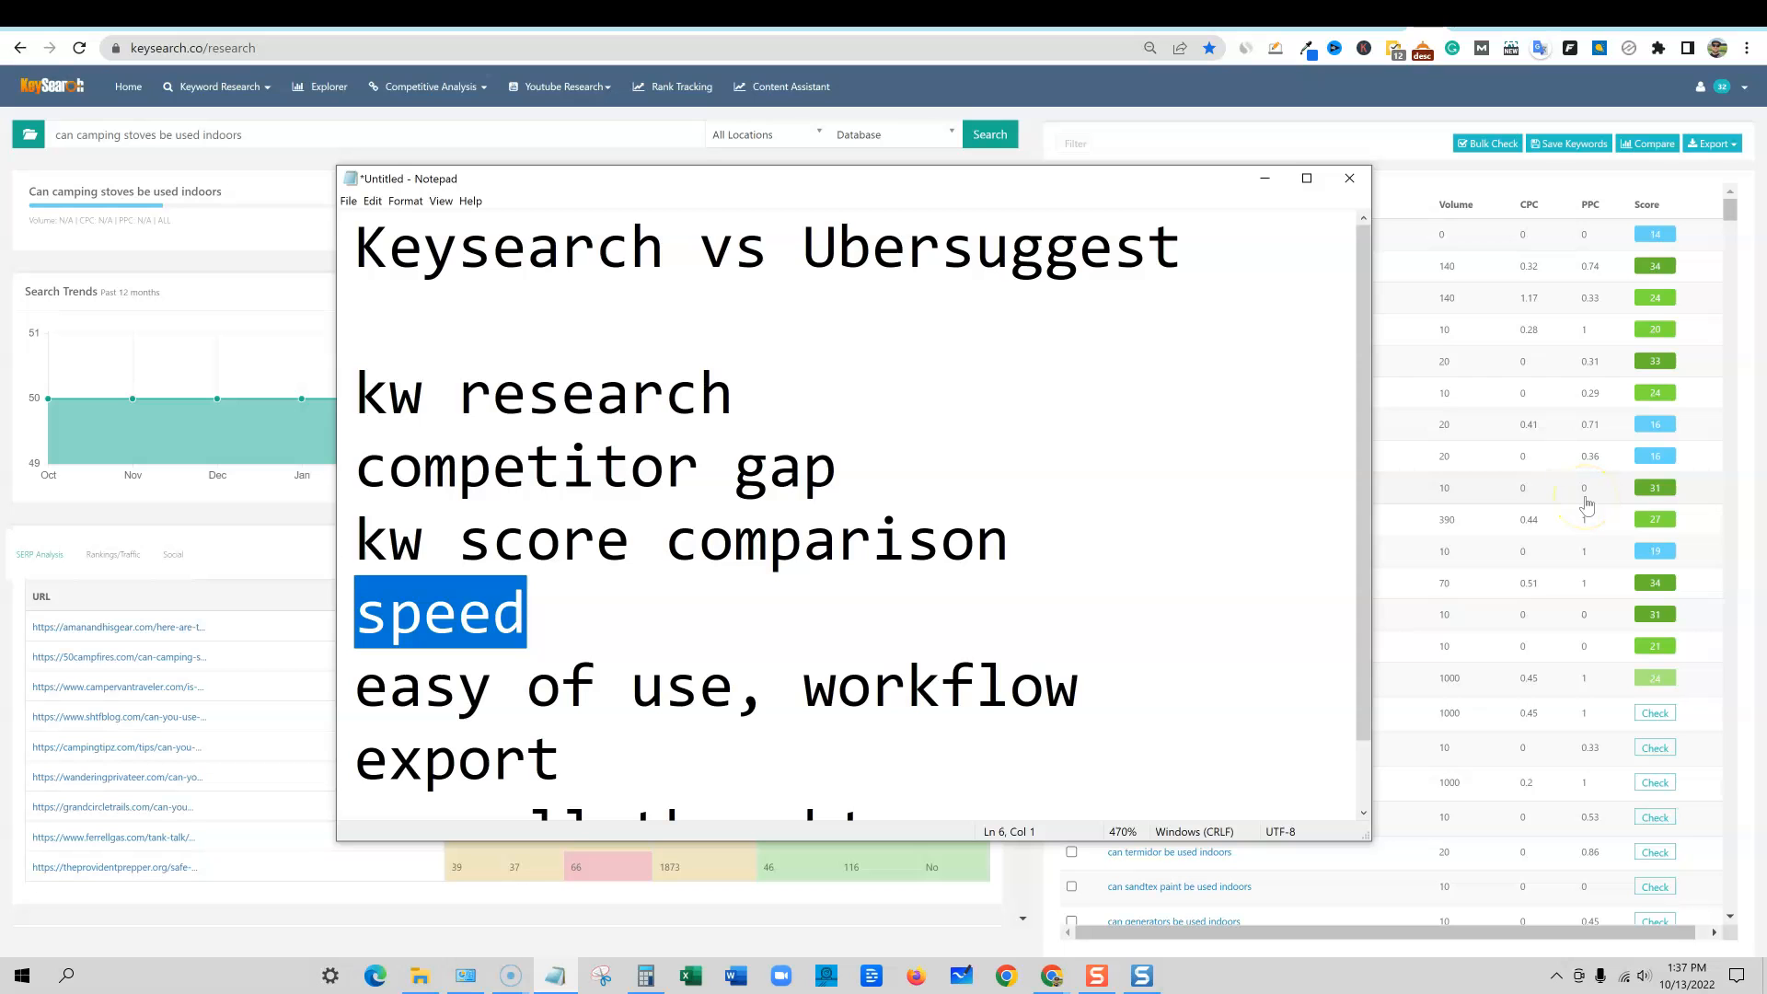
Step: Switch to Ubersuggest and filter the keyword suggestions to the Easy SEO difficulty range, 0 - 35
click(1462, 20)
scroll(1541, 793, down, 10)
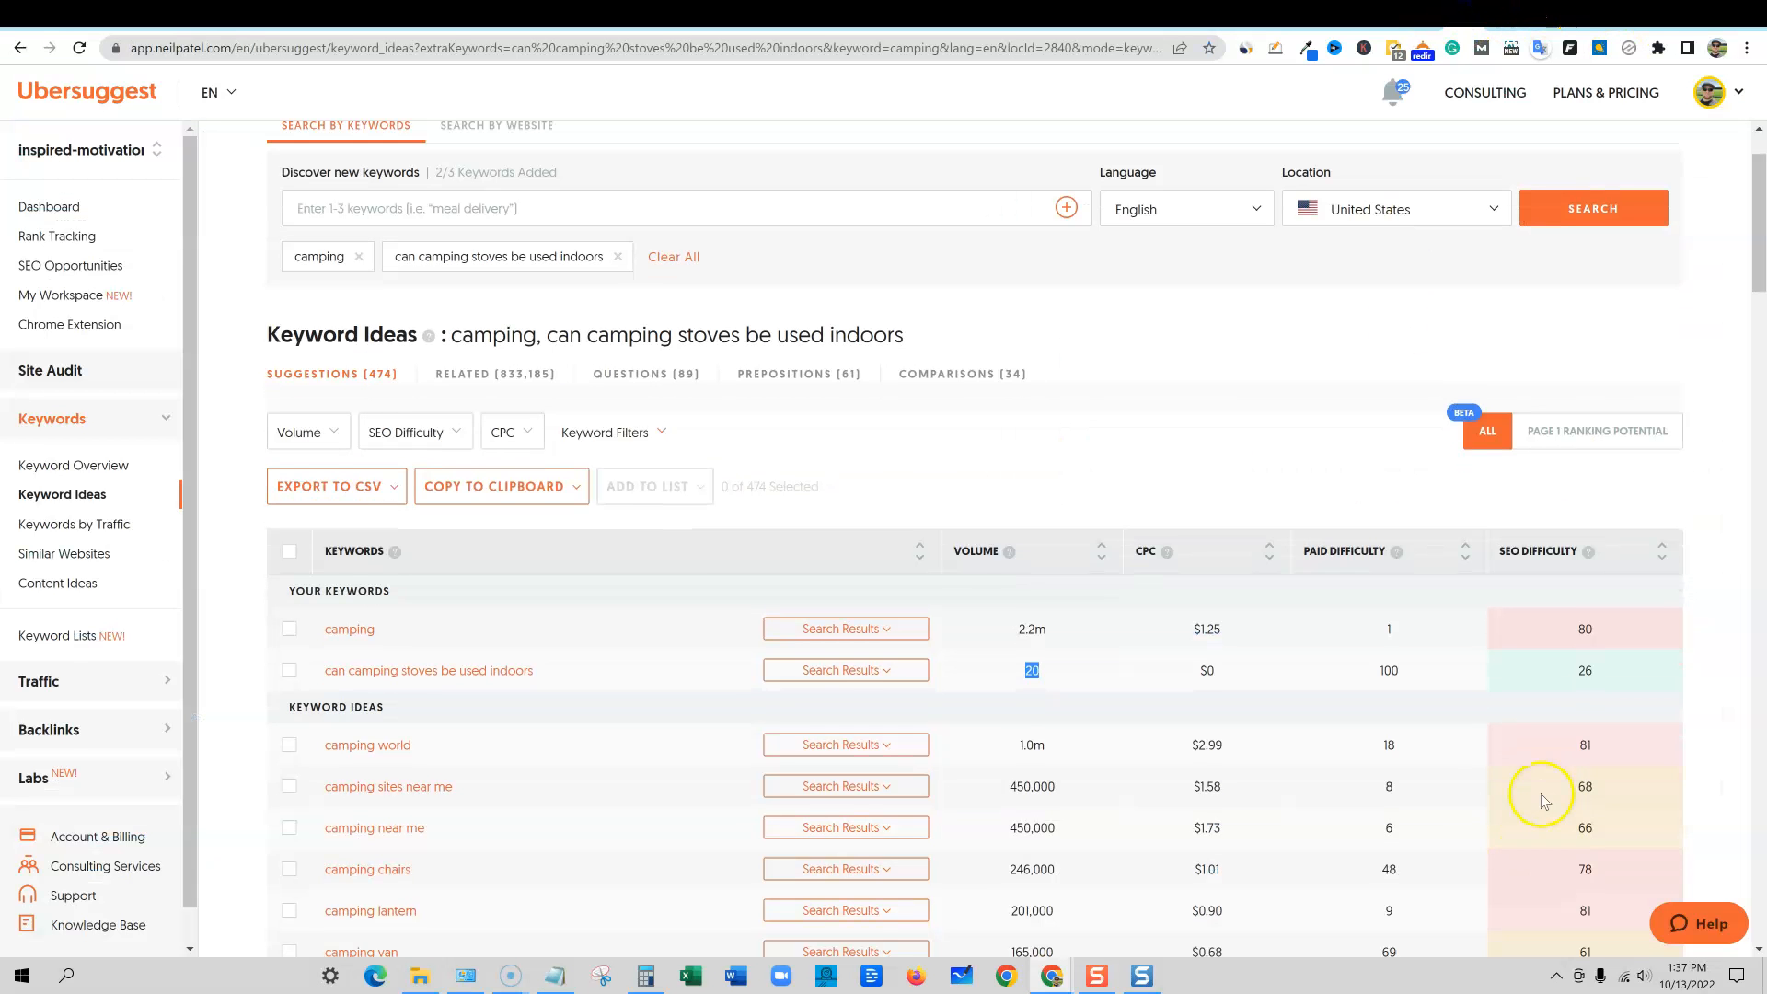
scroll(1546, 799, down, 10)
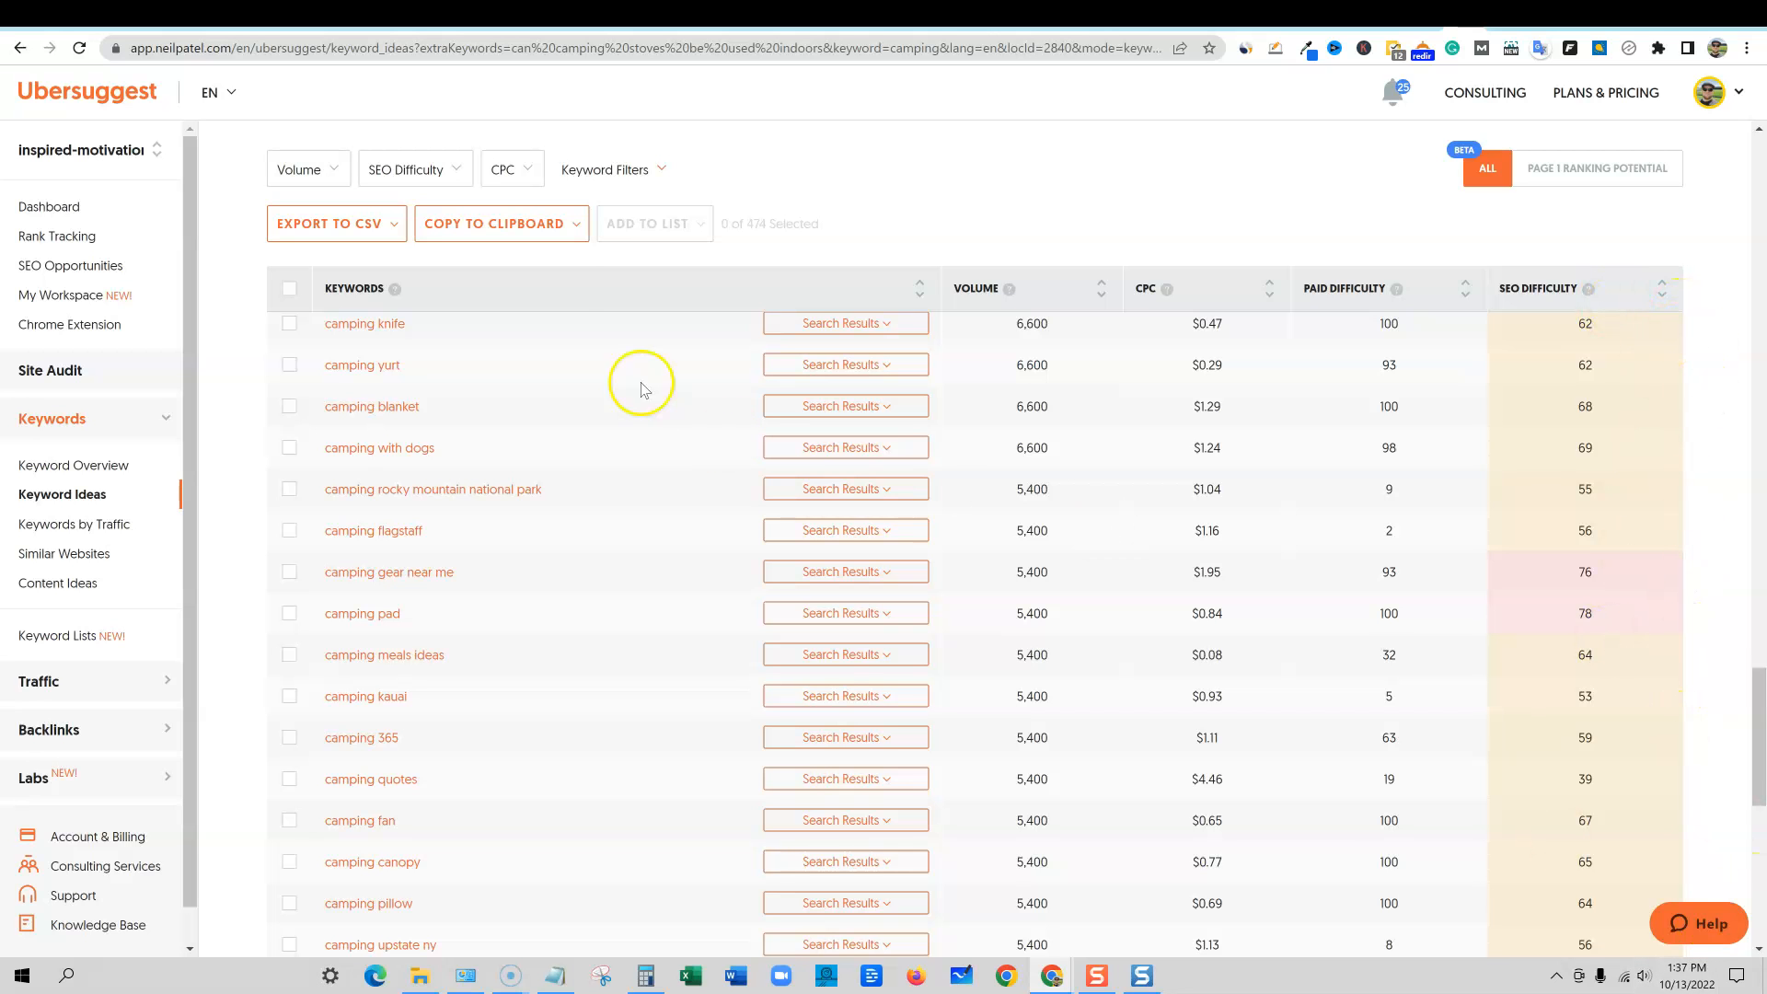
scroll(1629, 729, down, 2)
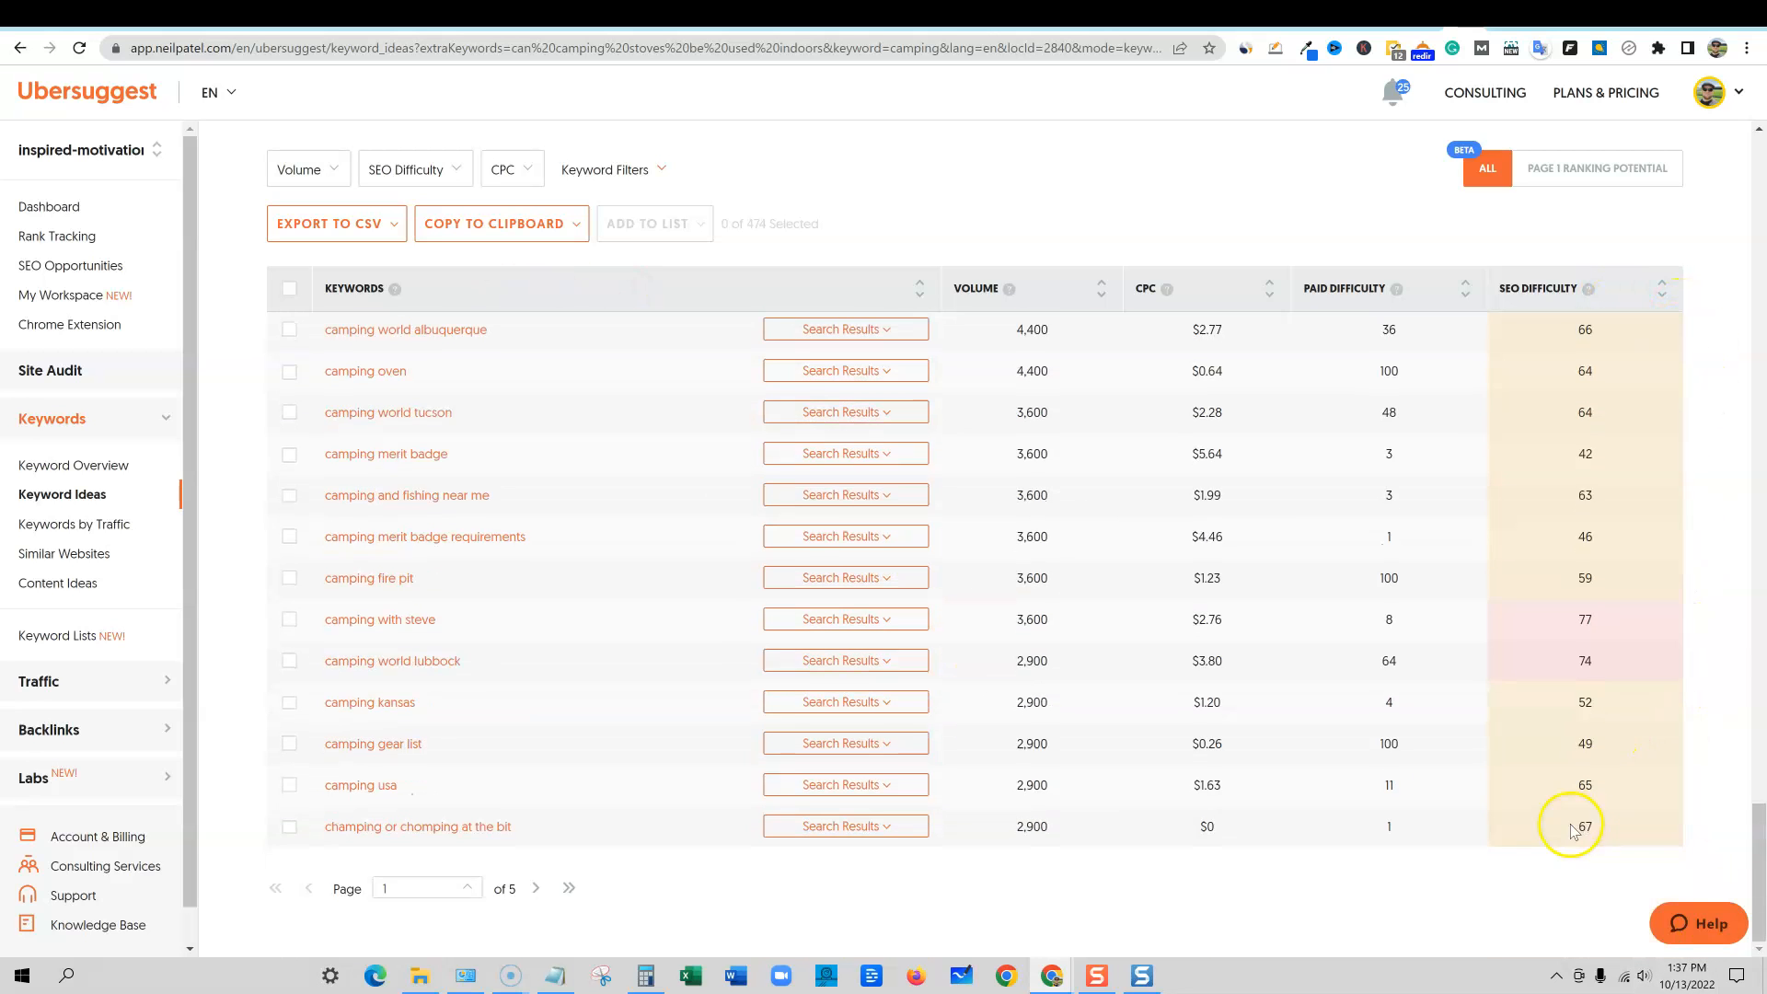
scroll(1585, 815, up, 15)
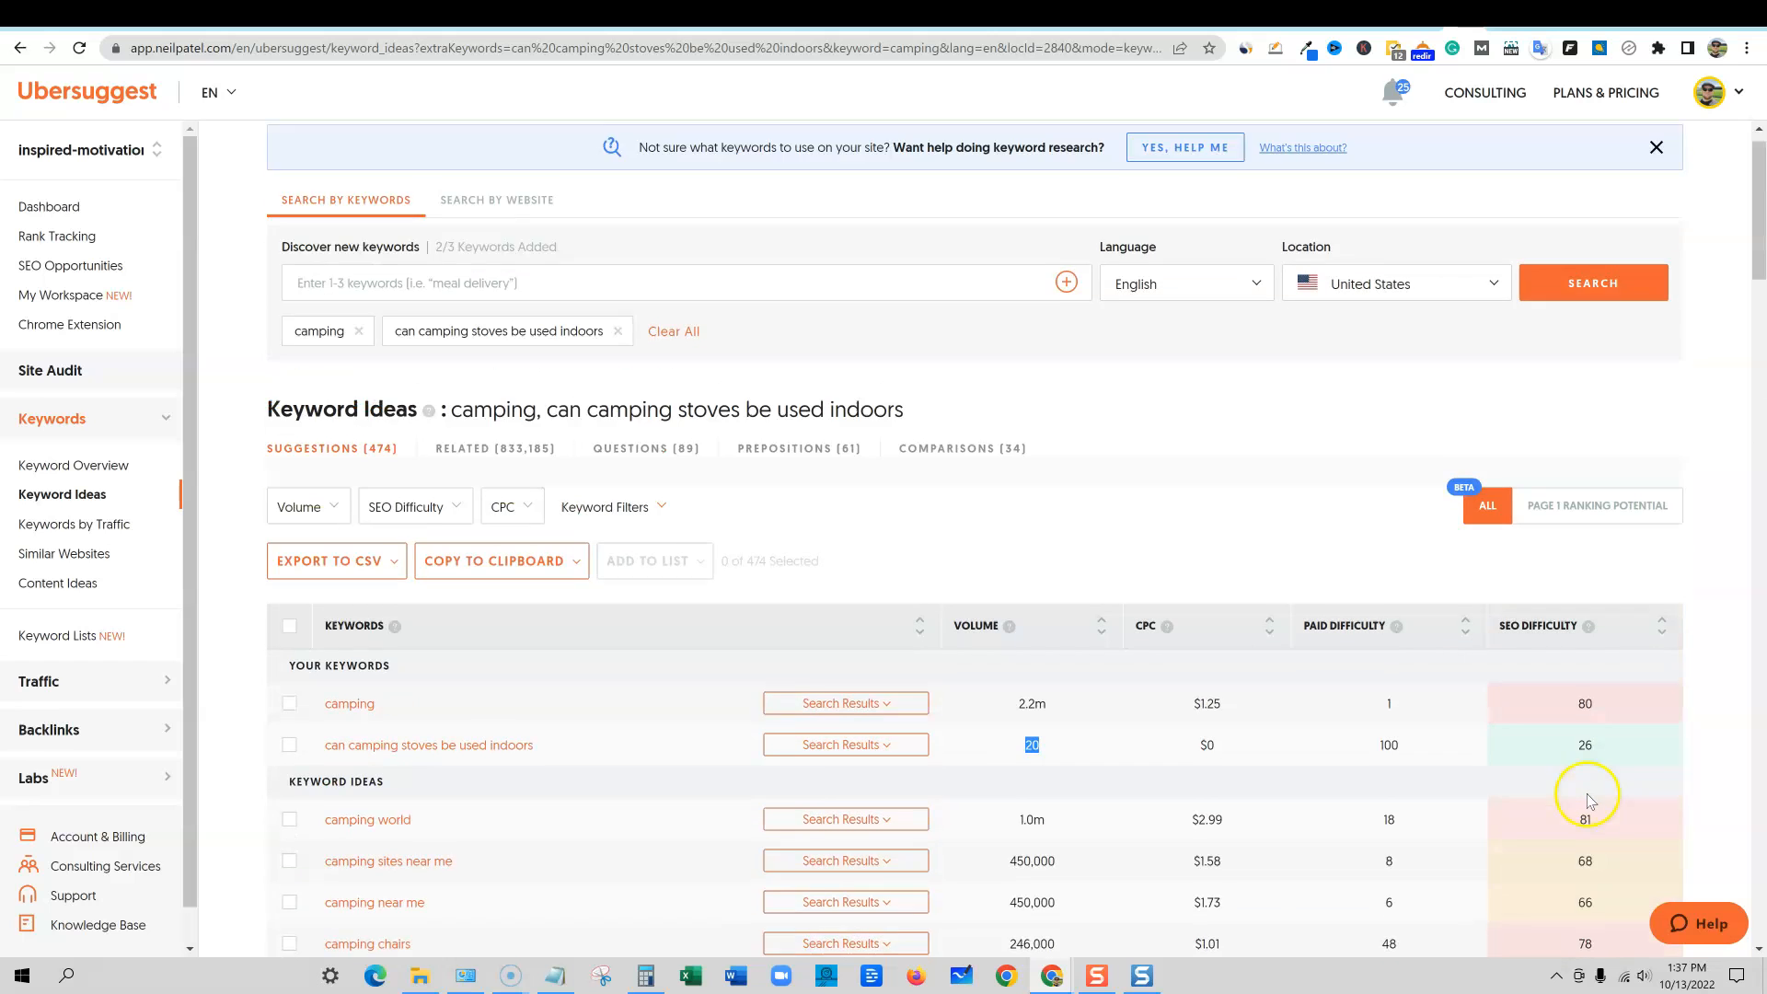
scroll(1359, 791, down, 3)
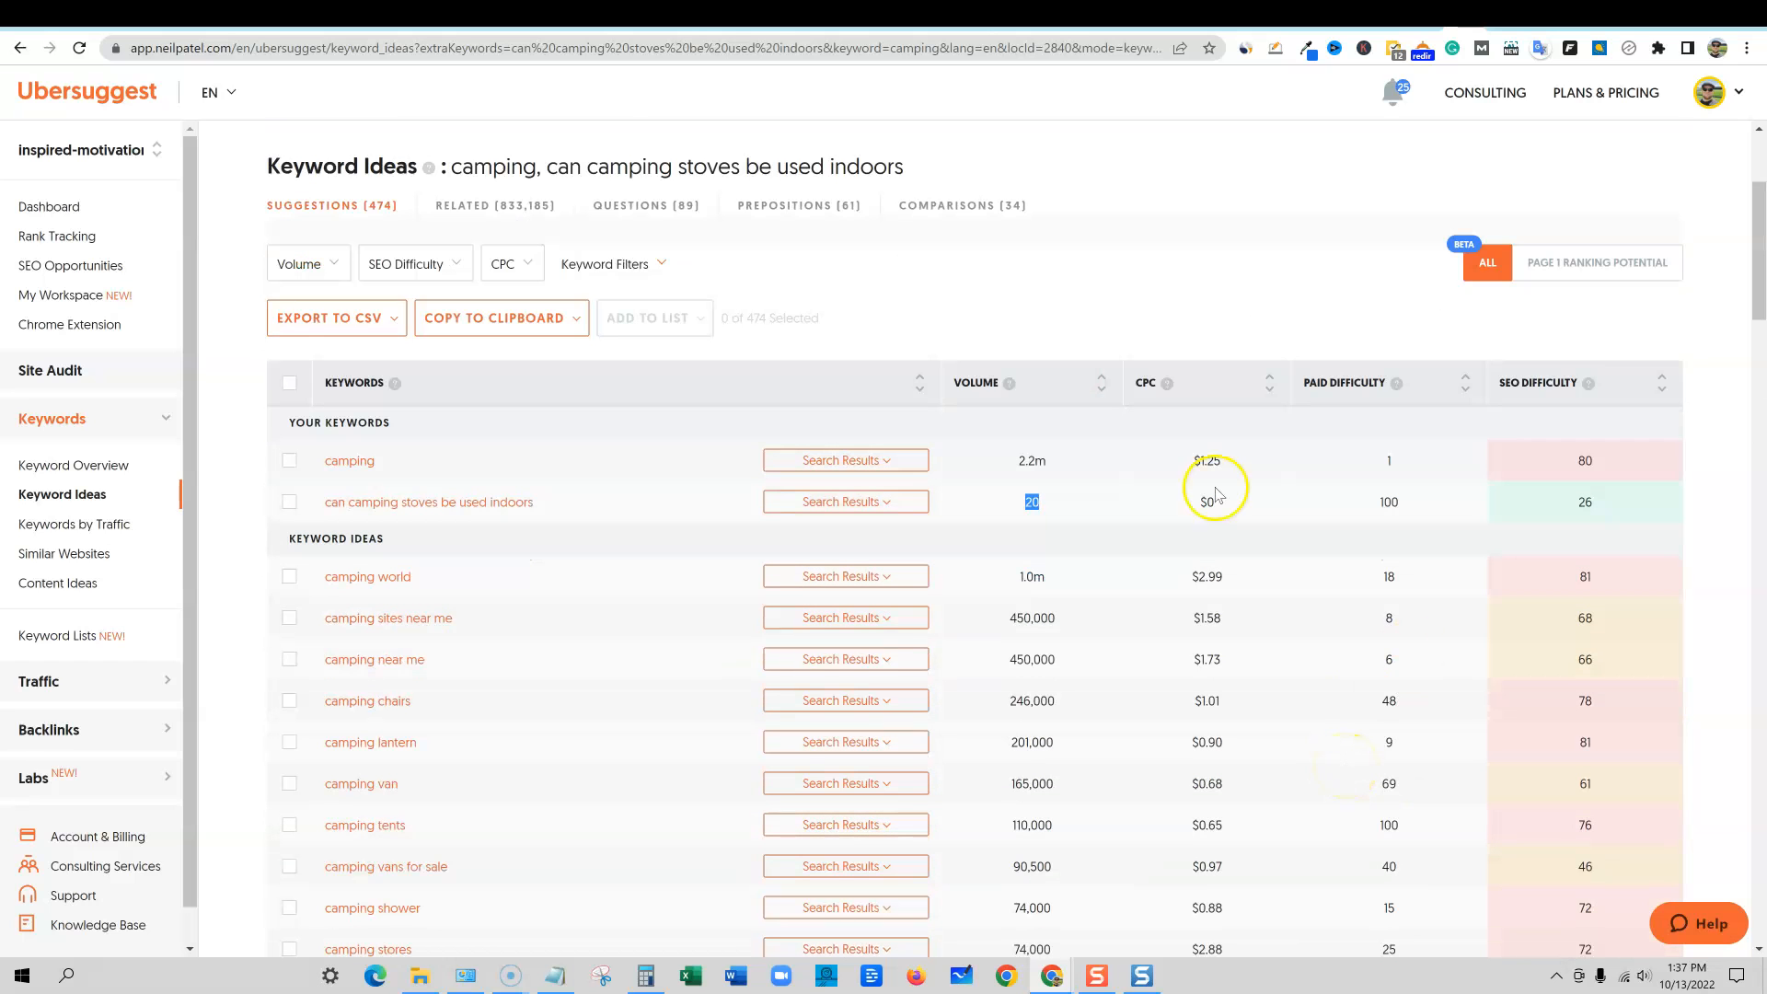
click(458, 265)
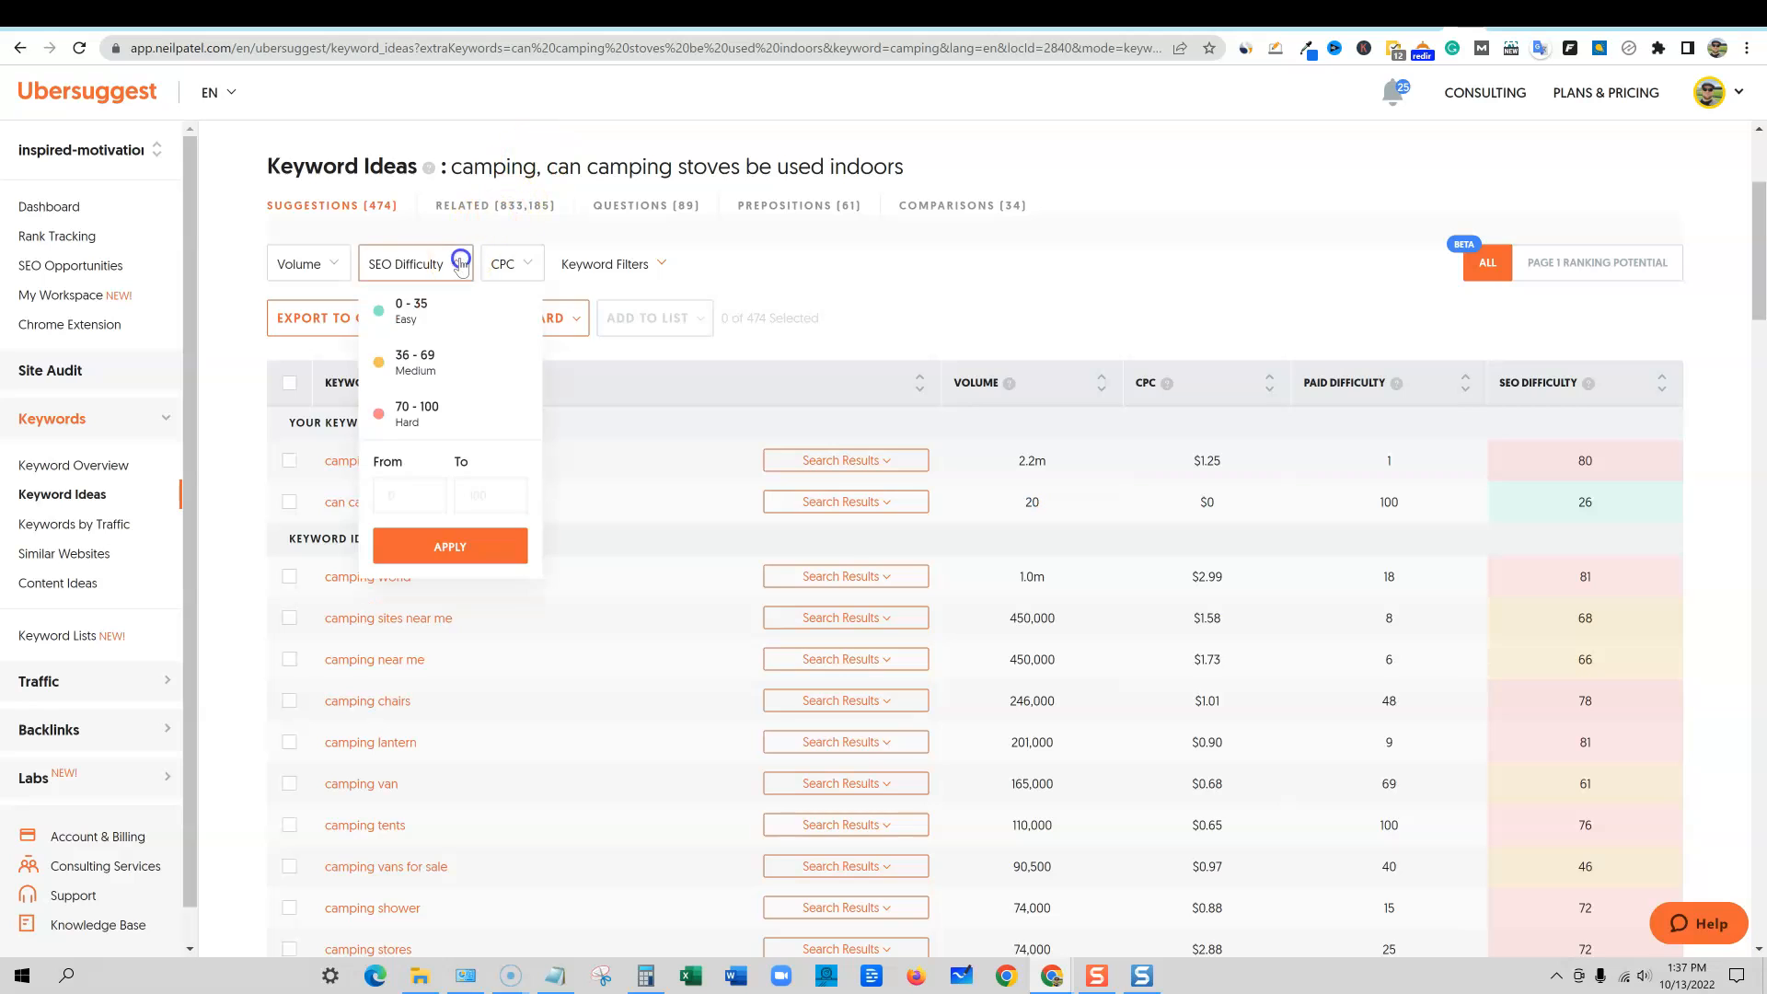
click(445, 315)
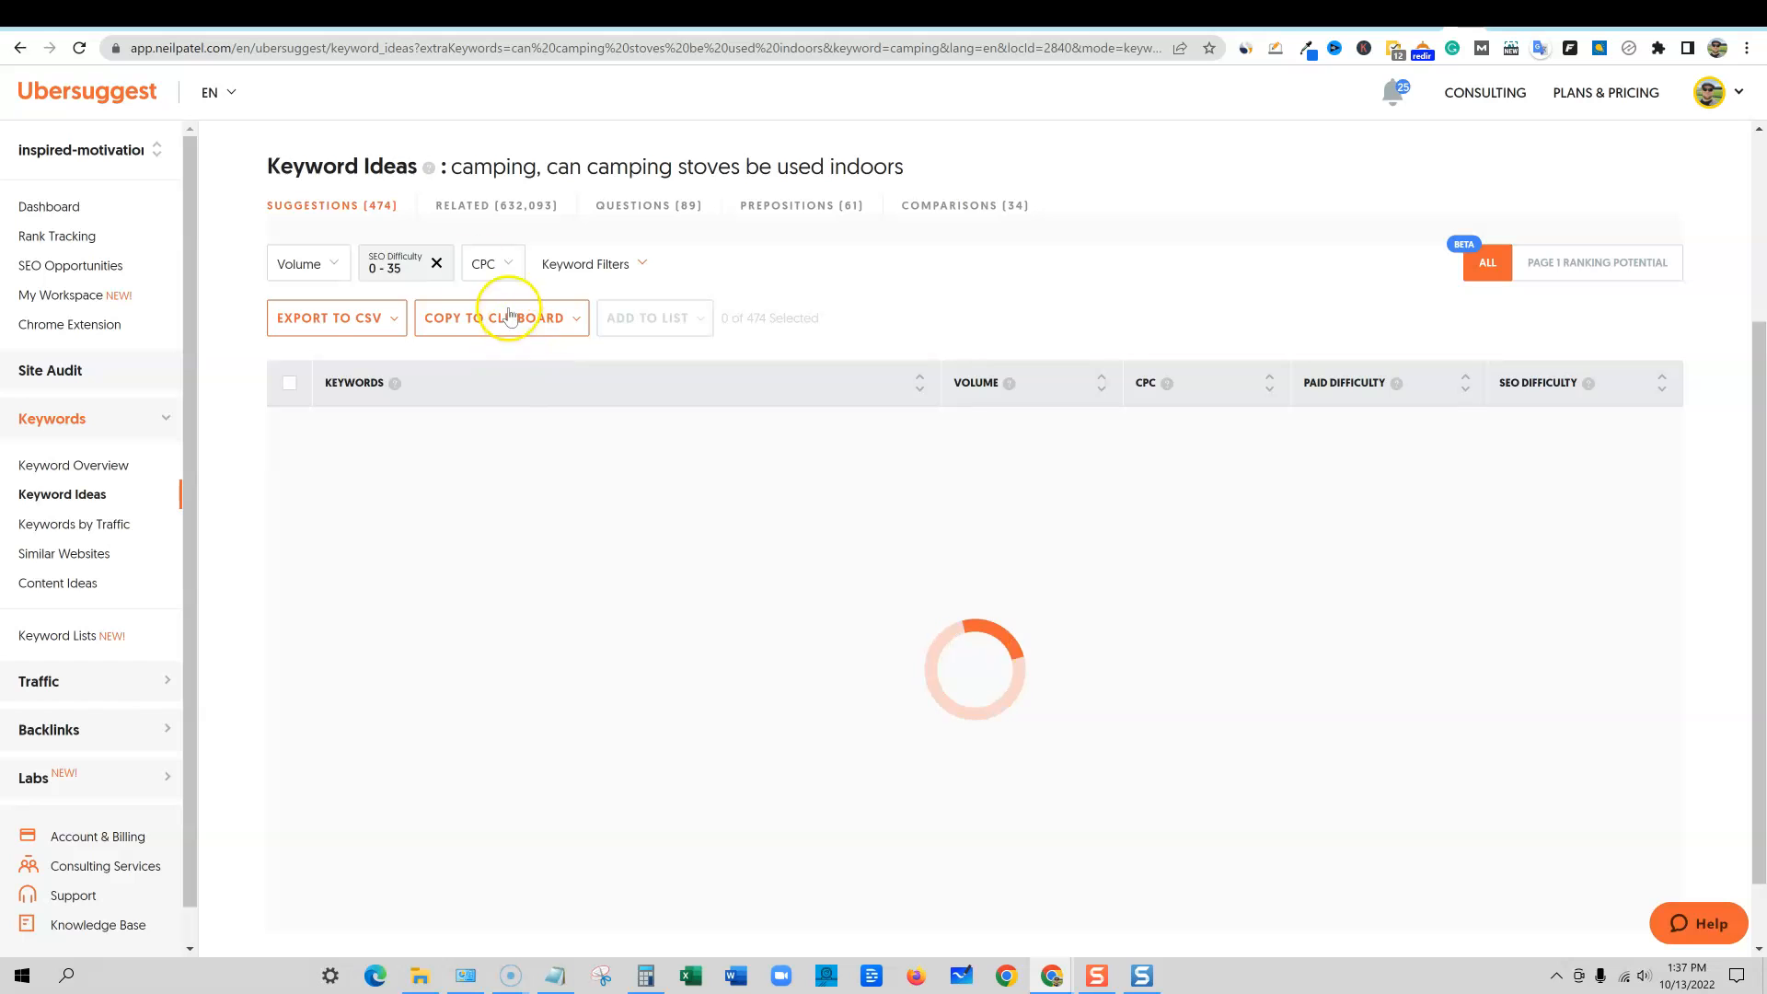
Step: Examine the filtered camping keyword suggestions in Ubersuggest, checking how their SEO difficulty scores refresh
scroll(791, 387, down, 5)
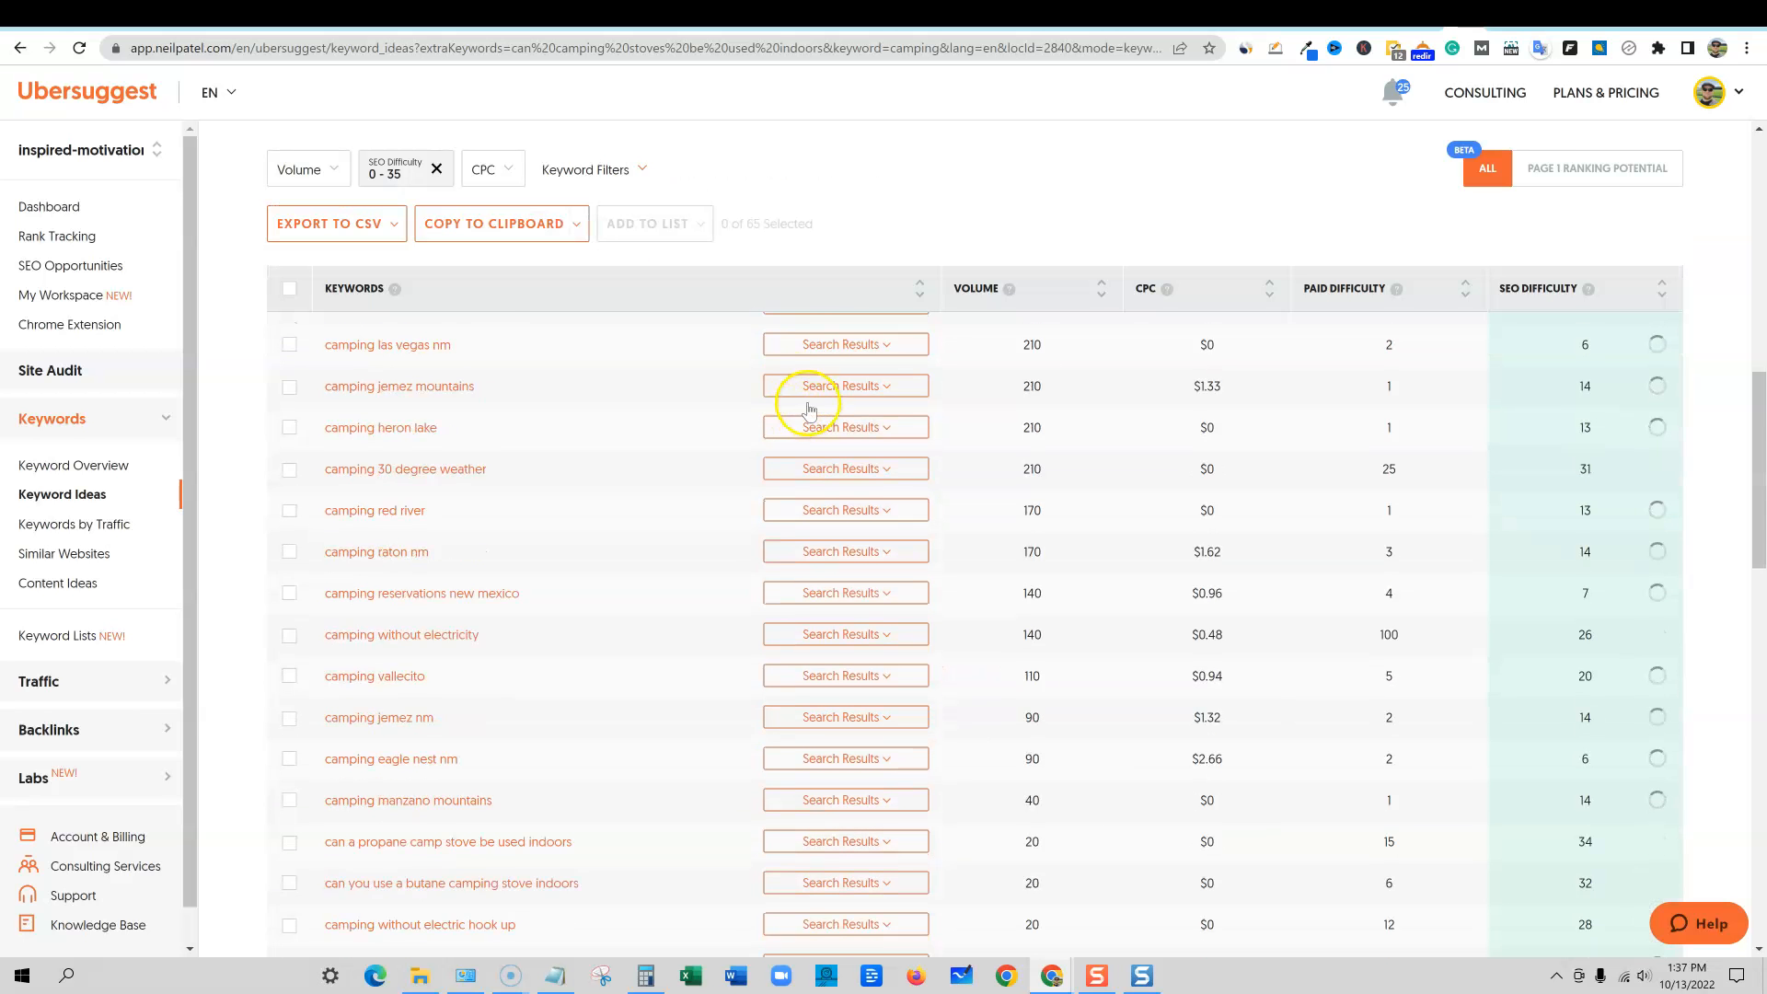
scroll(808, 410, down, 5)
scroll(812, 414, up, 10)
scroll(808, 415, up, 5)
scroll(808, 414, down, 15)
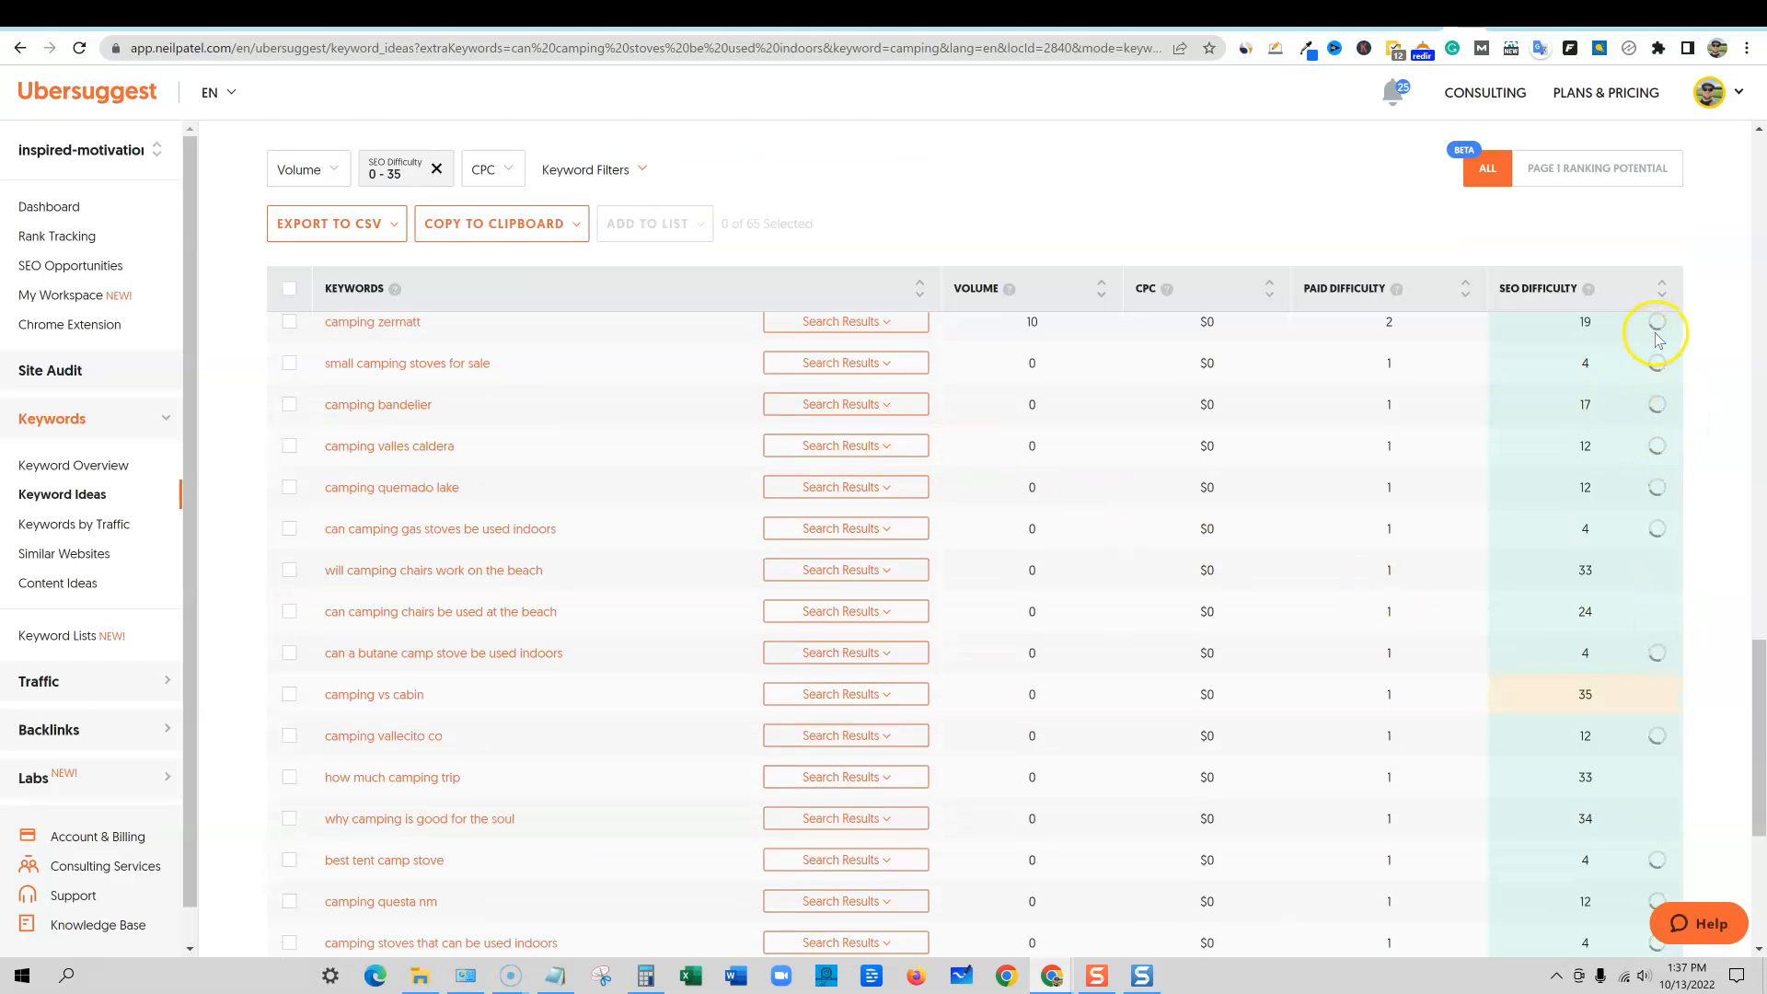
scroll(1605, 700, down, 5)
scroll(1574, 736, up, 10)
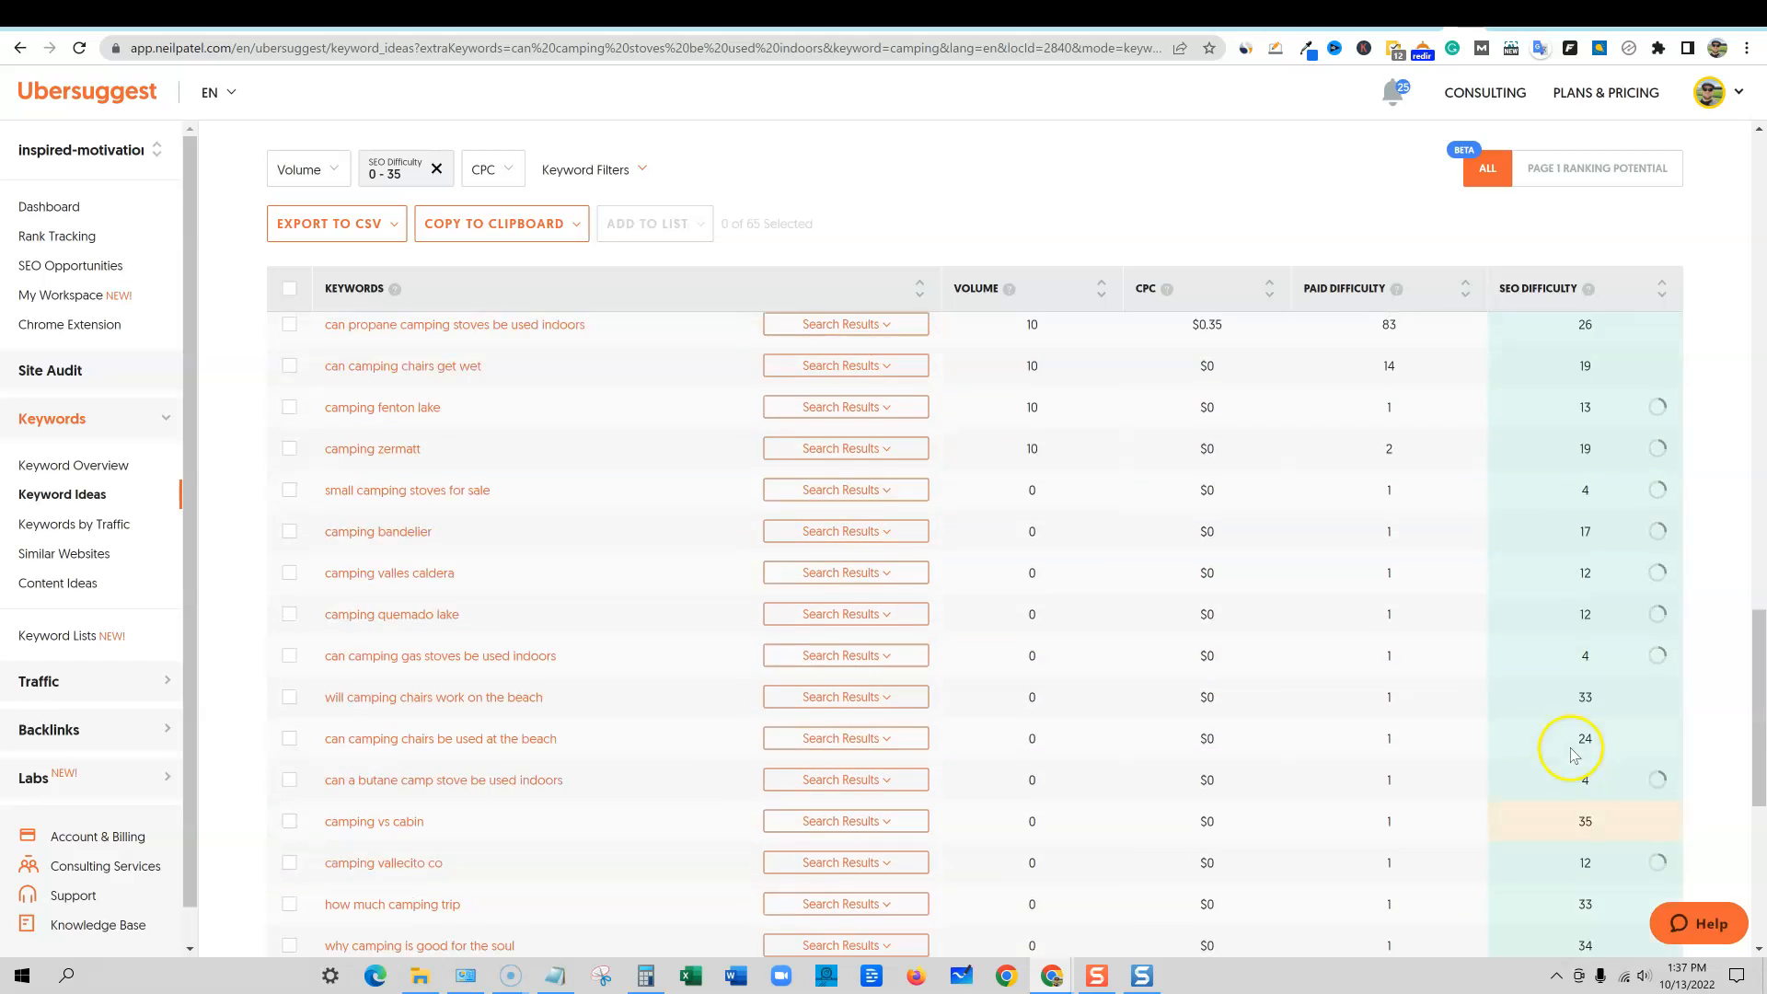
scroll(1470, 722, up, 10)
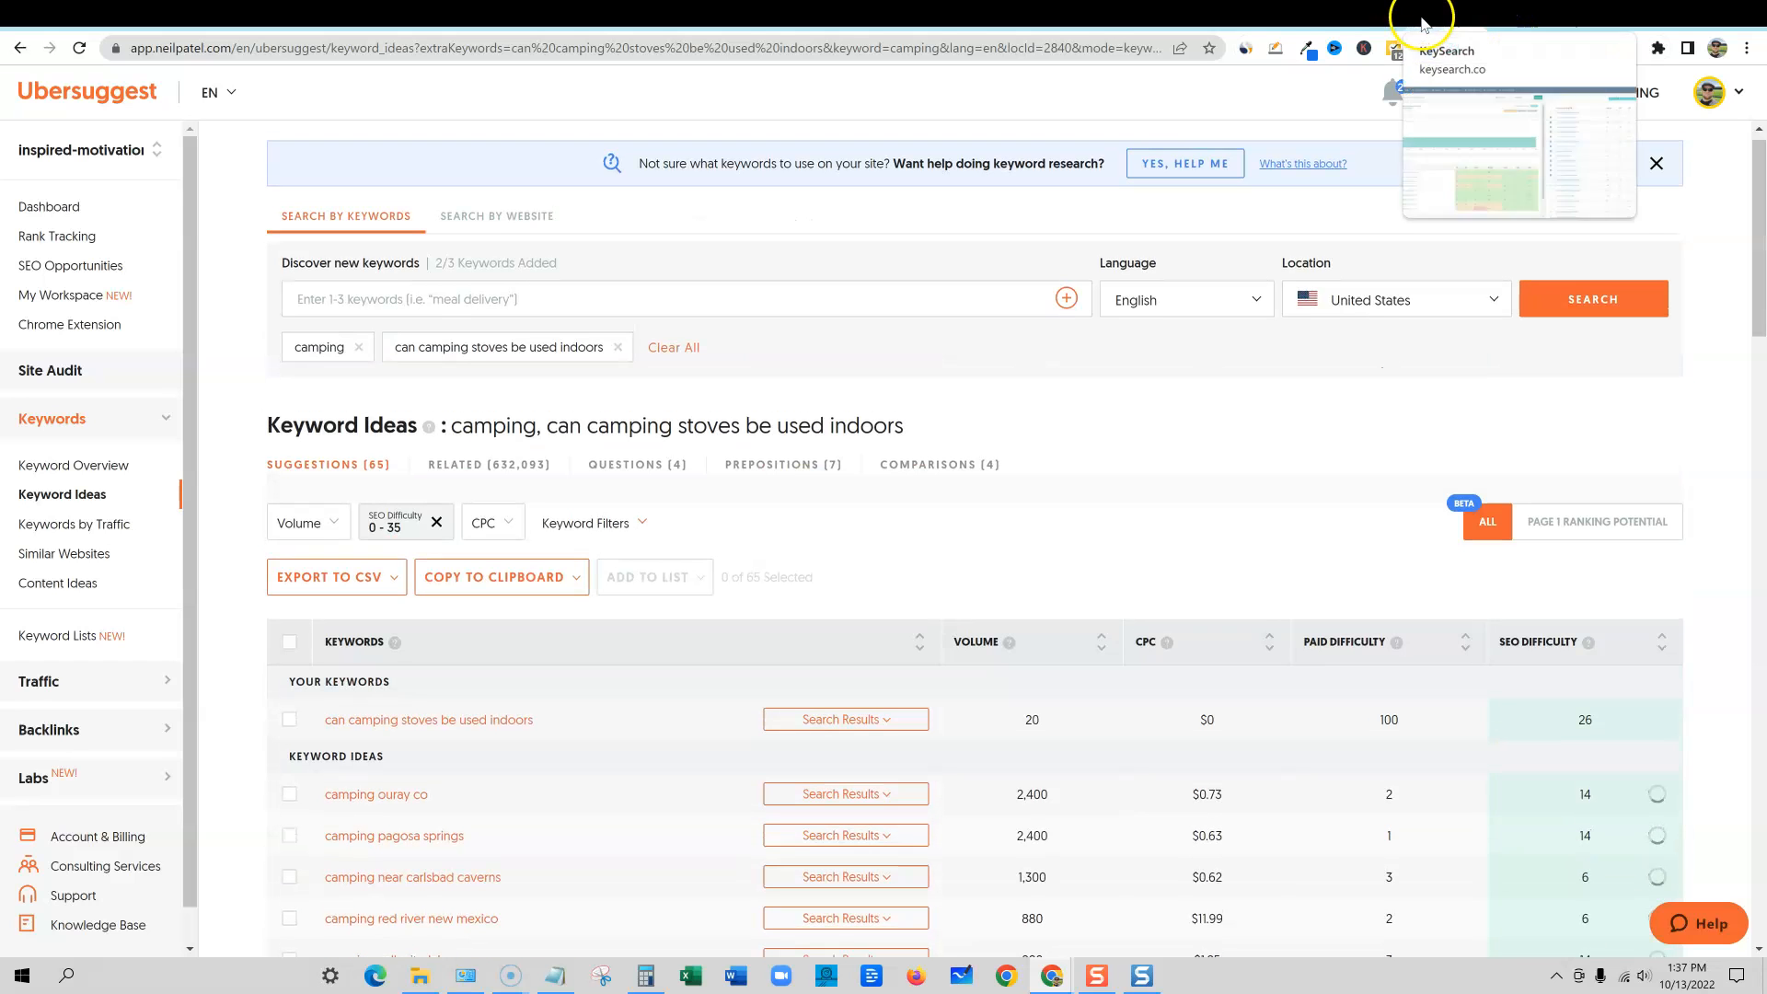
Step: Bring up the Notepad comparison notes and highlight the line "easy of use, workflow", followed by the line "export"
click(552, 977)
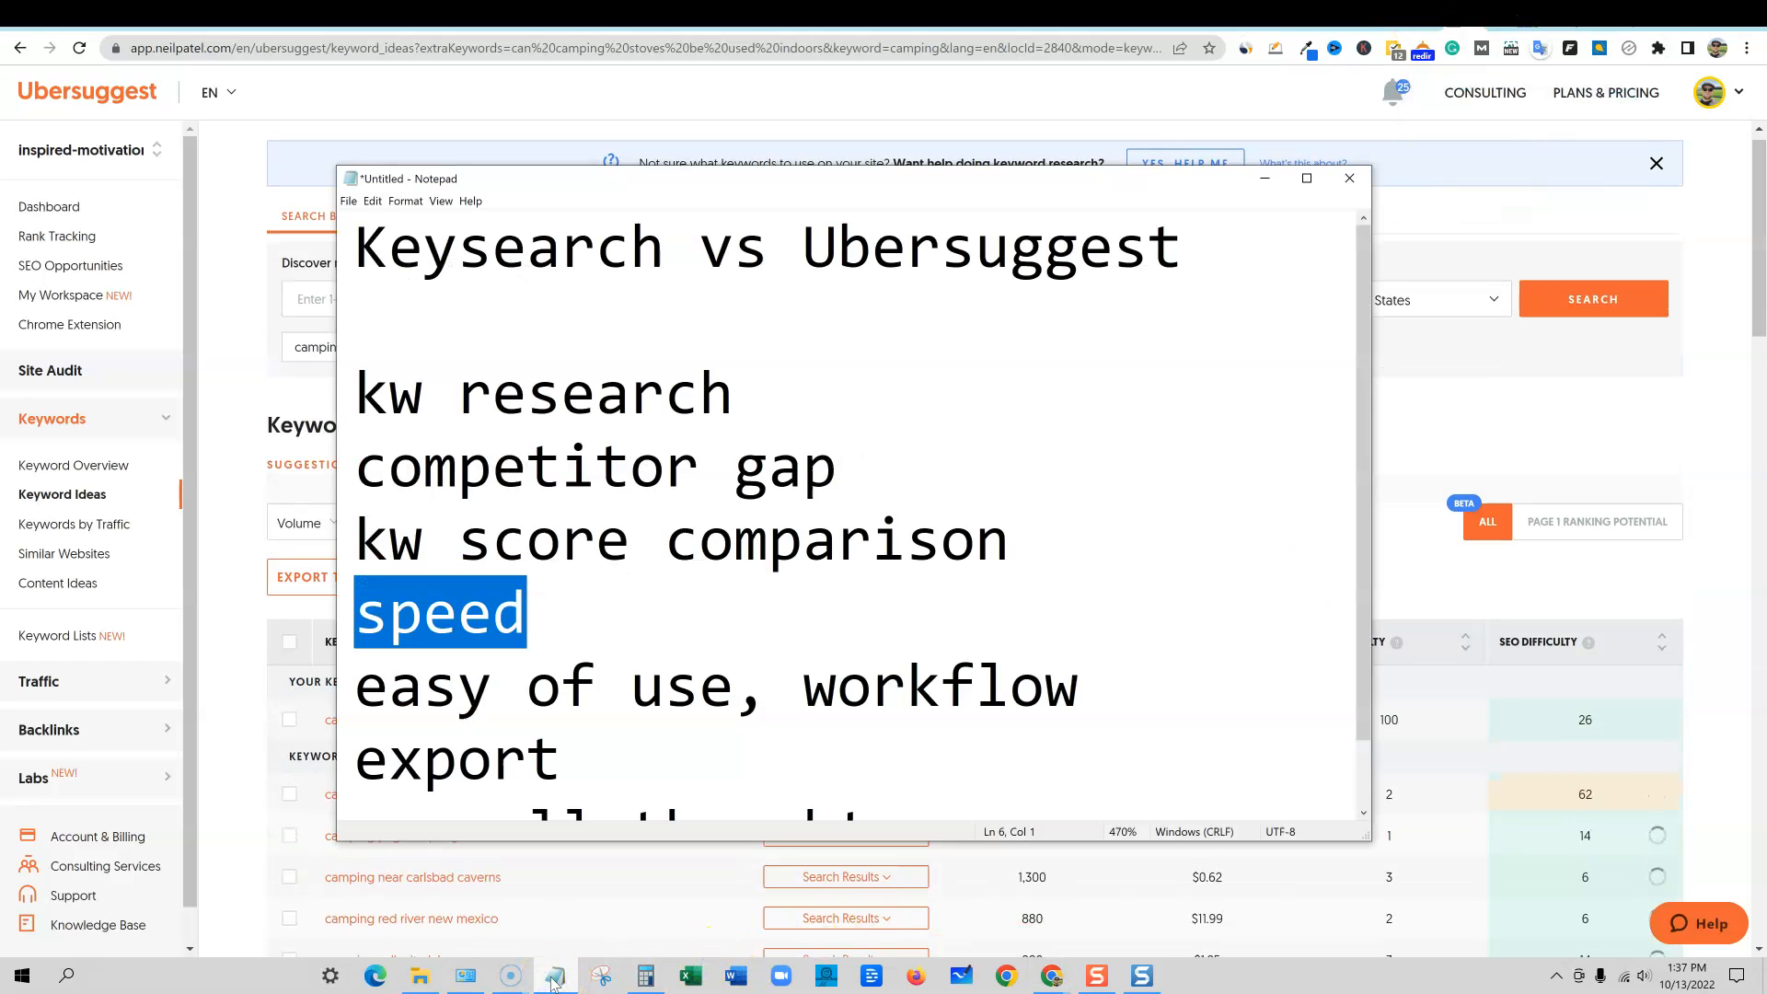
drag(1084, 686, 352, 687)
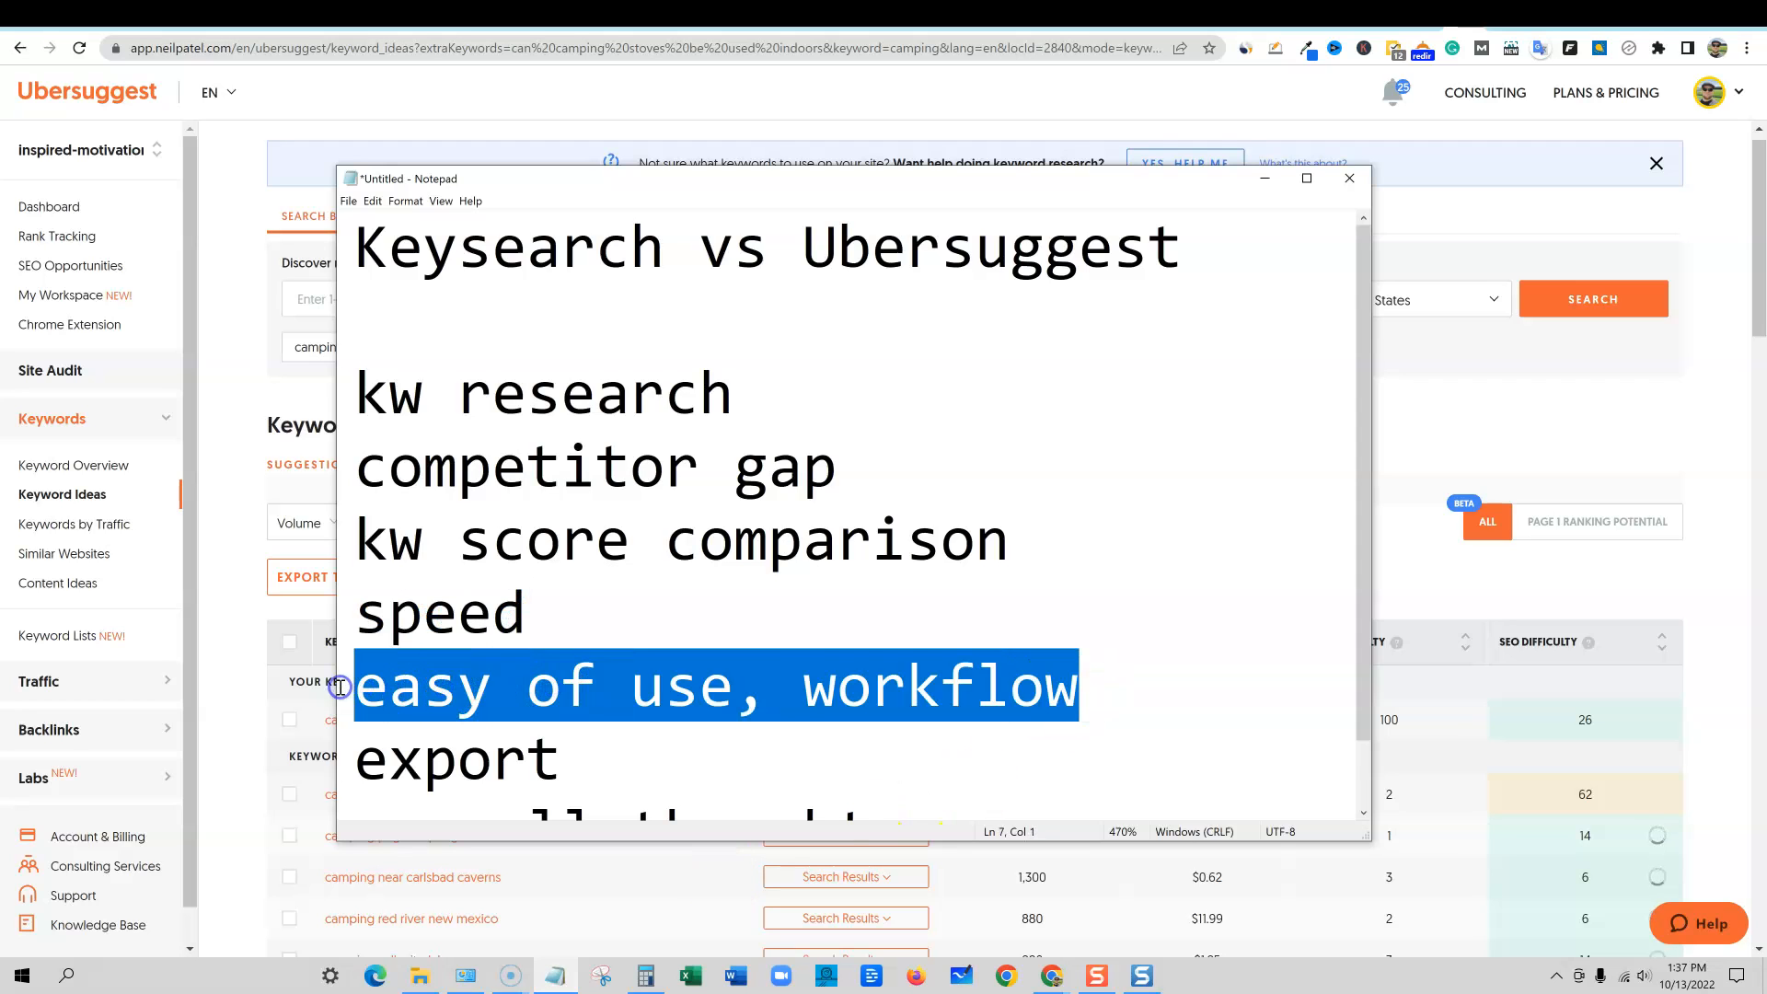
scroll(520, 679, down, 1)
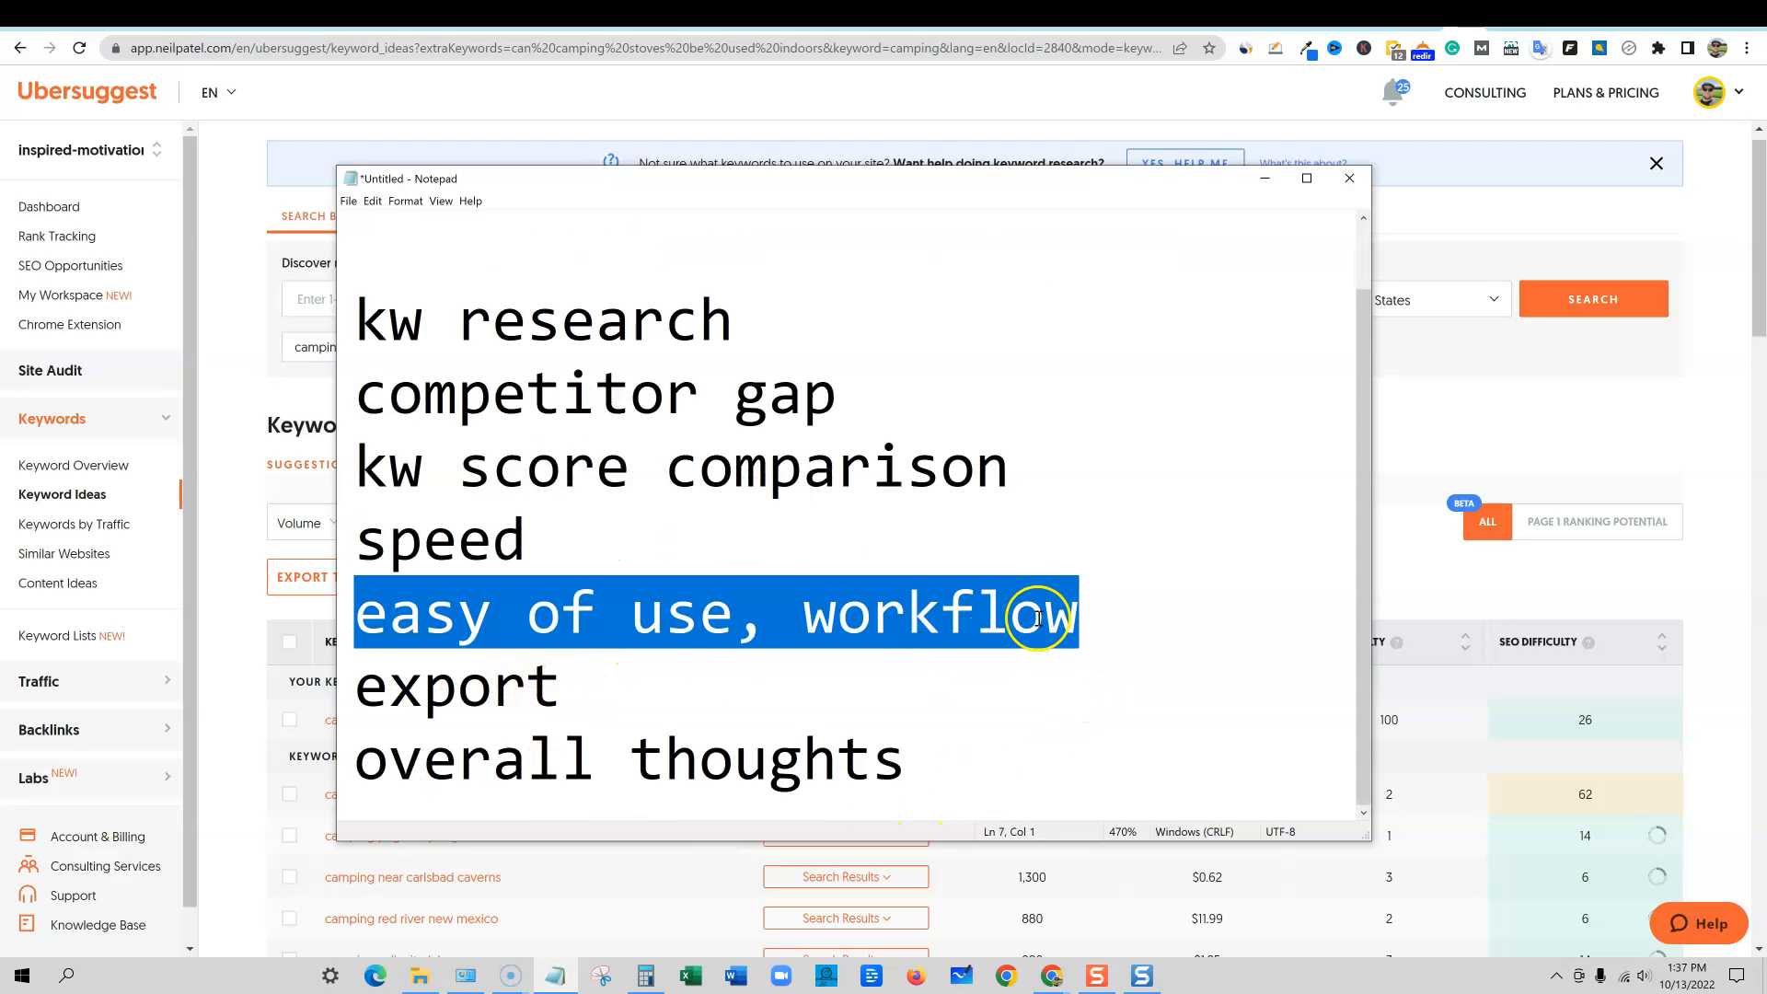
click(1077, 612)
key(shift+Left)
drag(1085, 612, 352, 612)
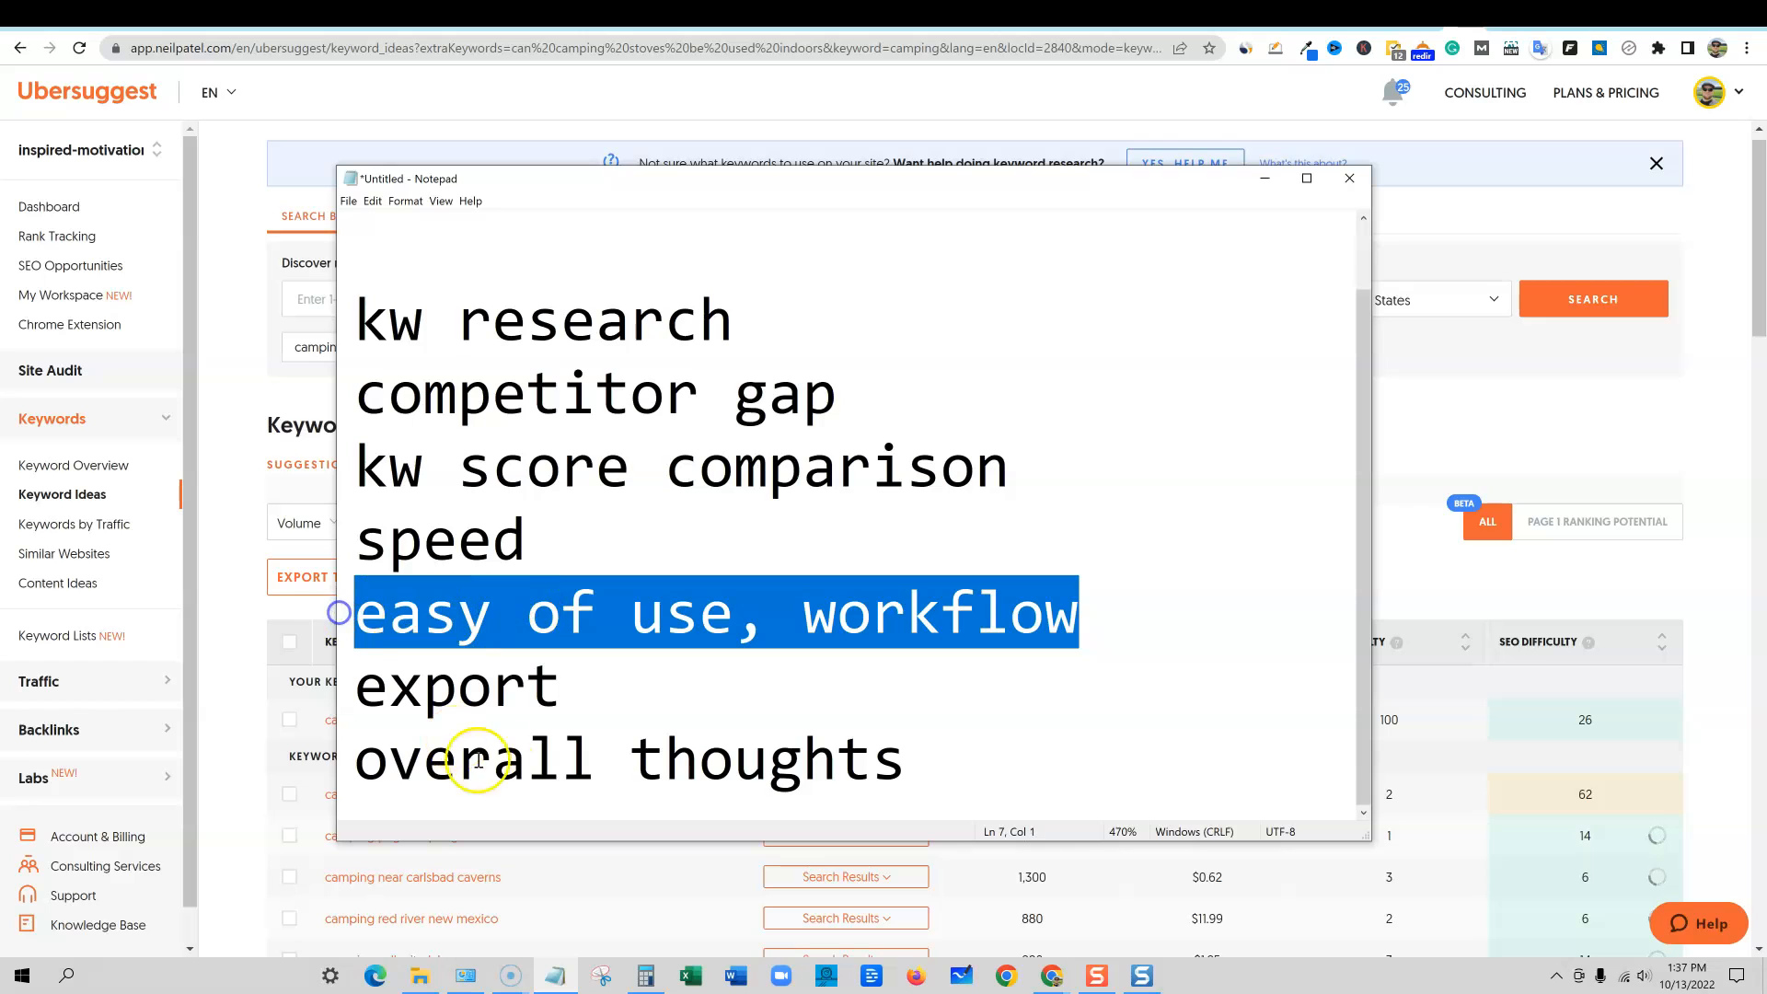
drag(572, 685, 339, 688)
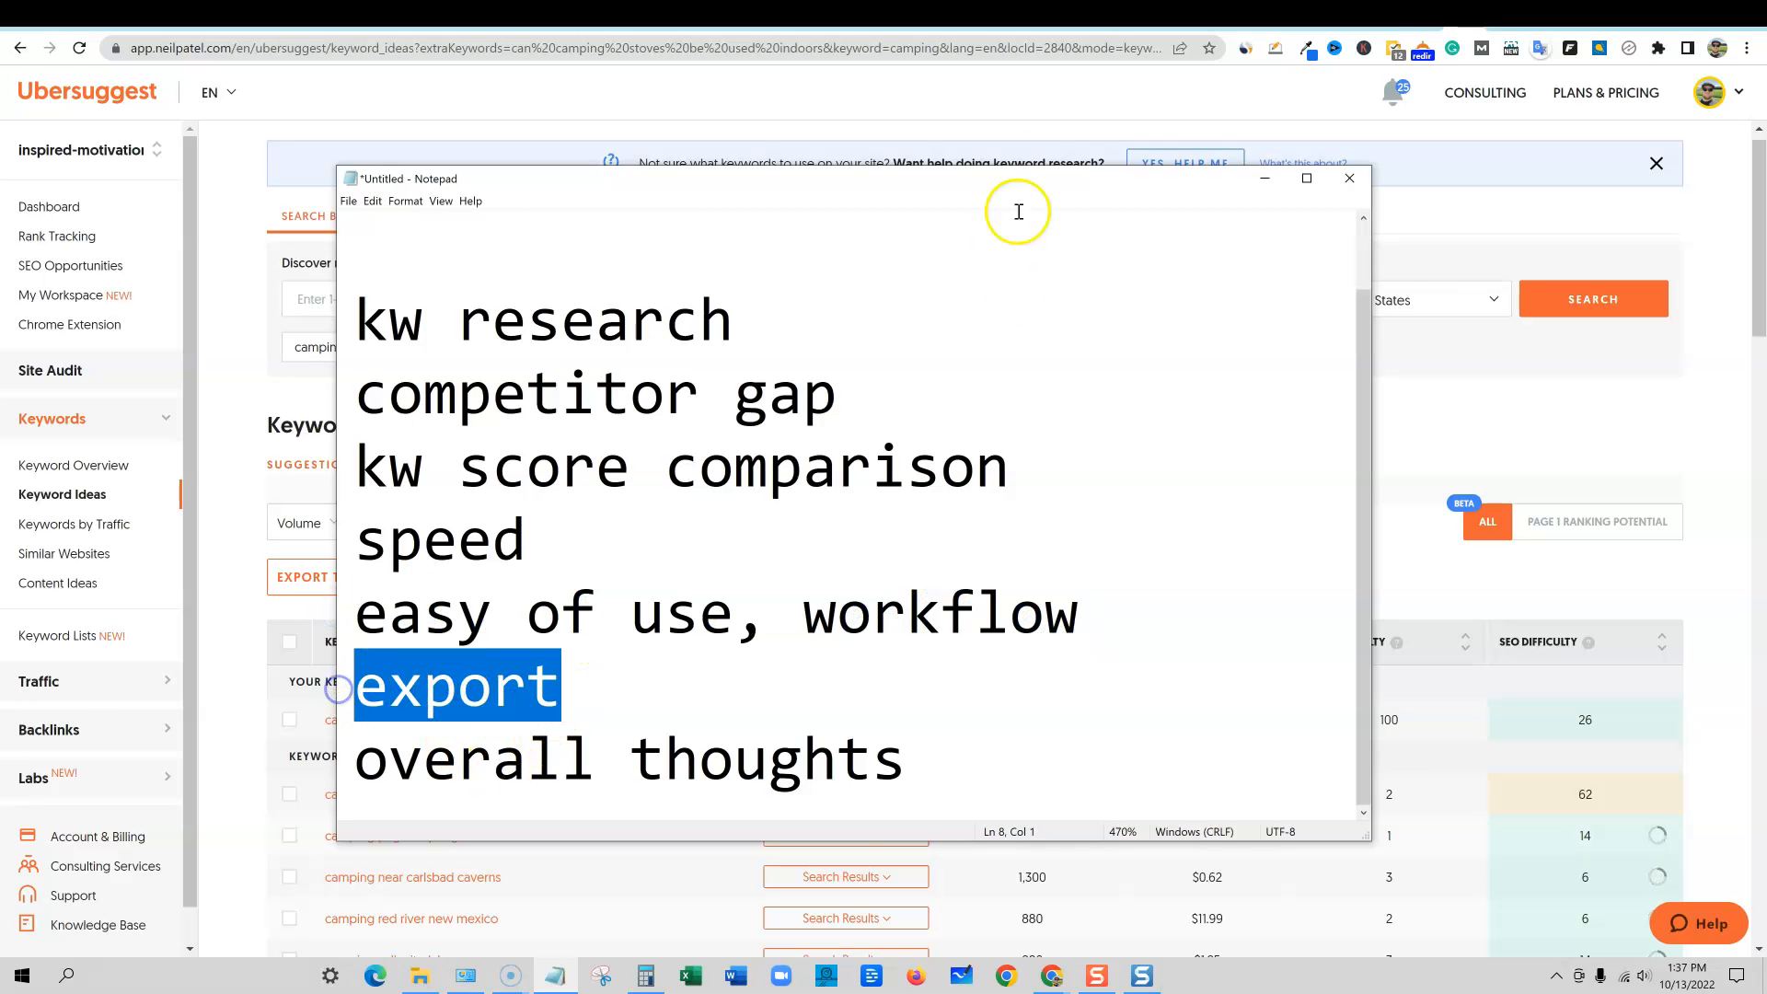
Step: Switch to KeySearch, deselect all keywords and review the difficulty scores in the keyword list
click(1059, 120)
click(1427, 16)
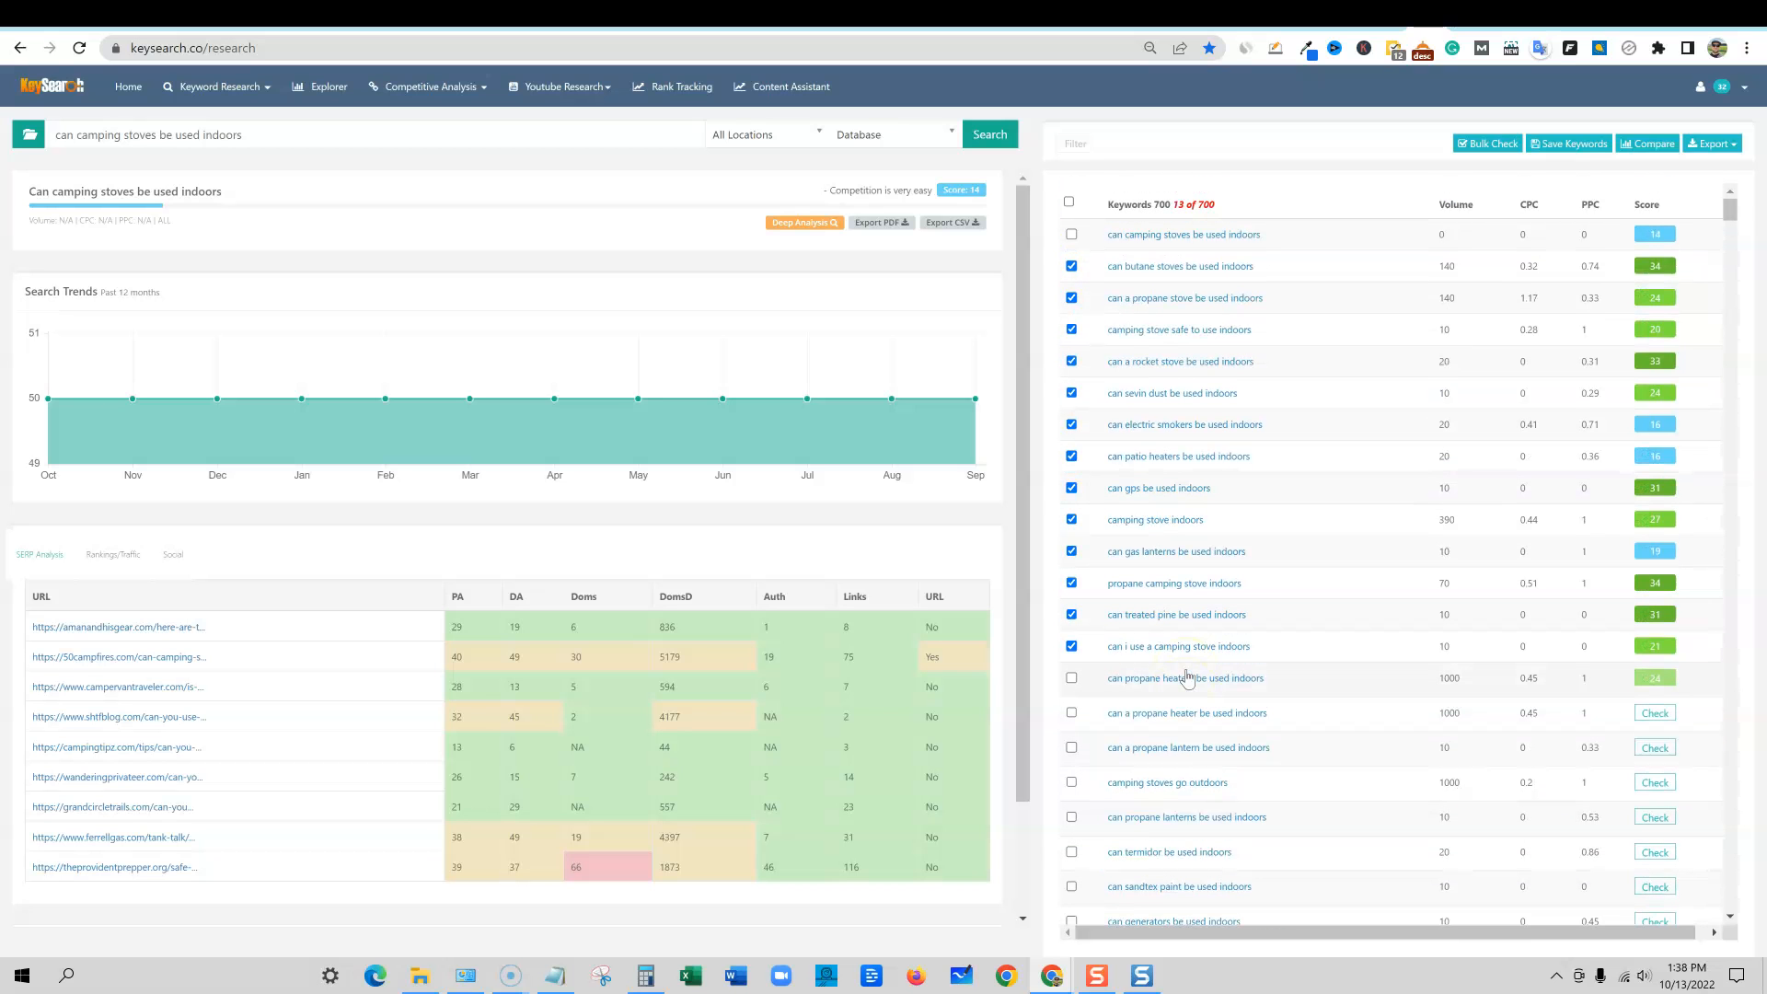
click(1069, 202)
click(1069, 202)
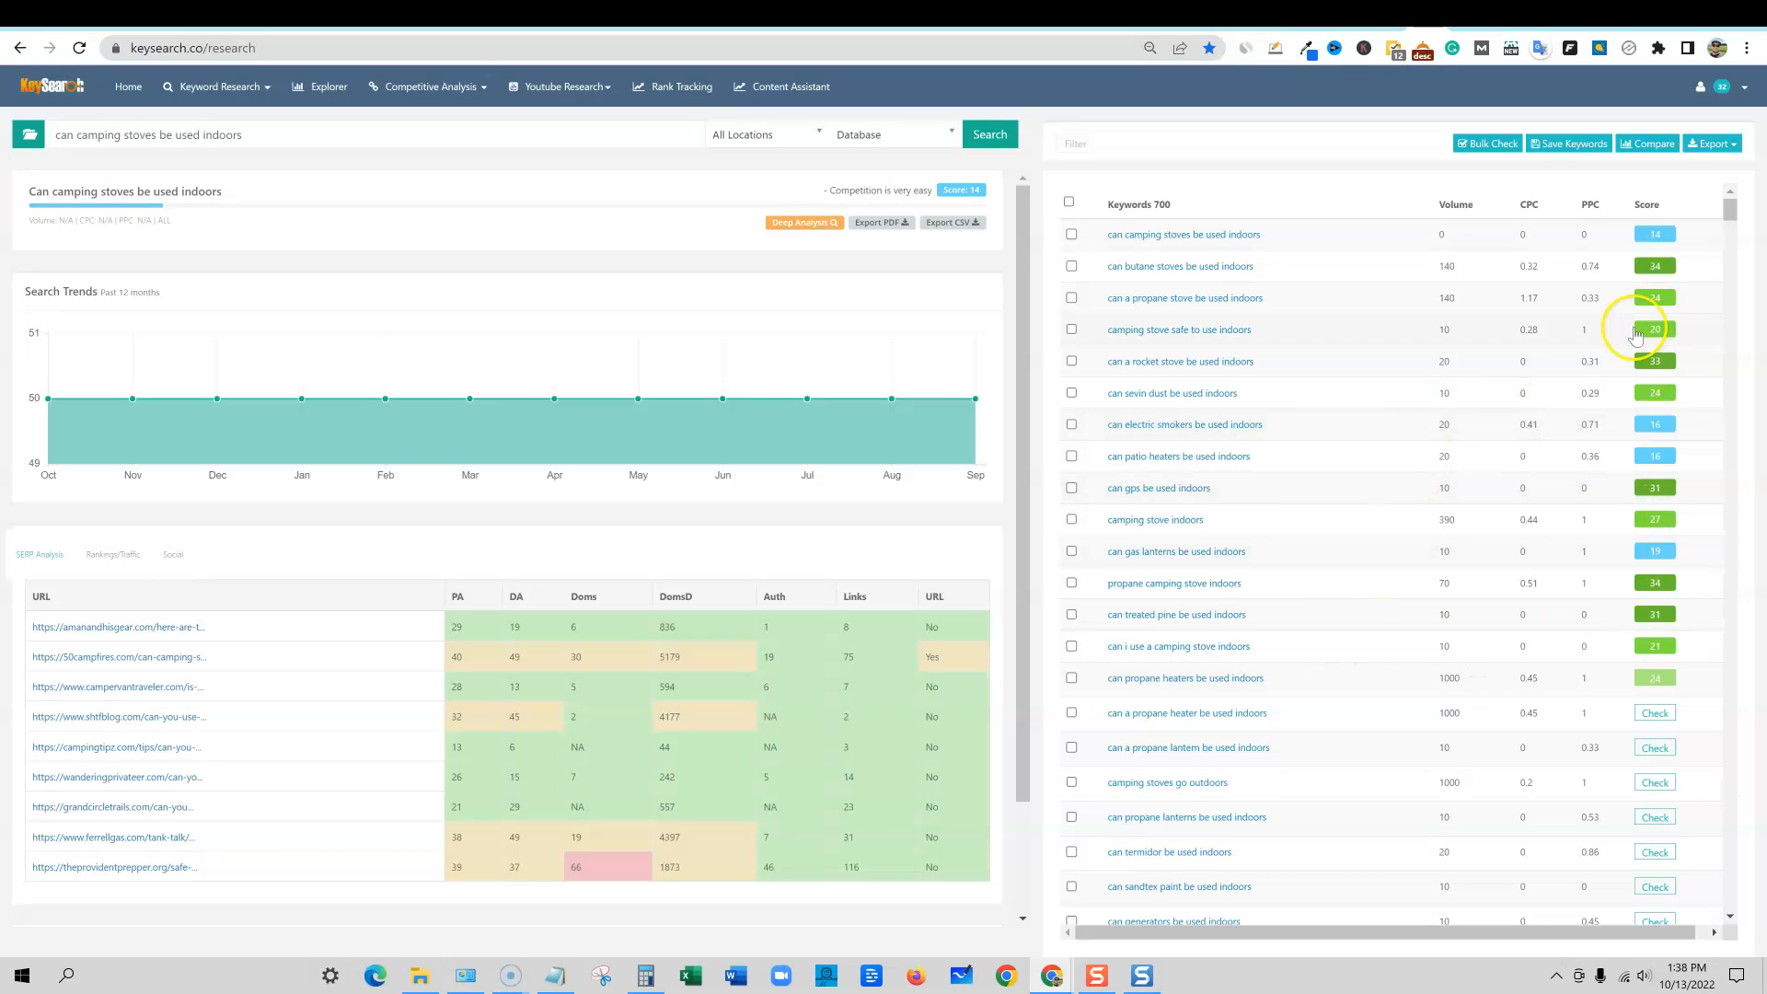
scroll(1590, 761, down, 10)
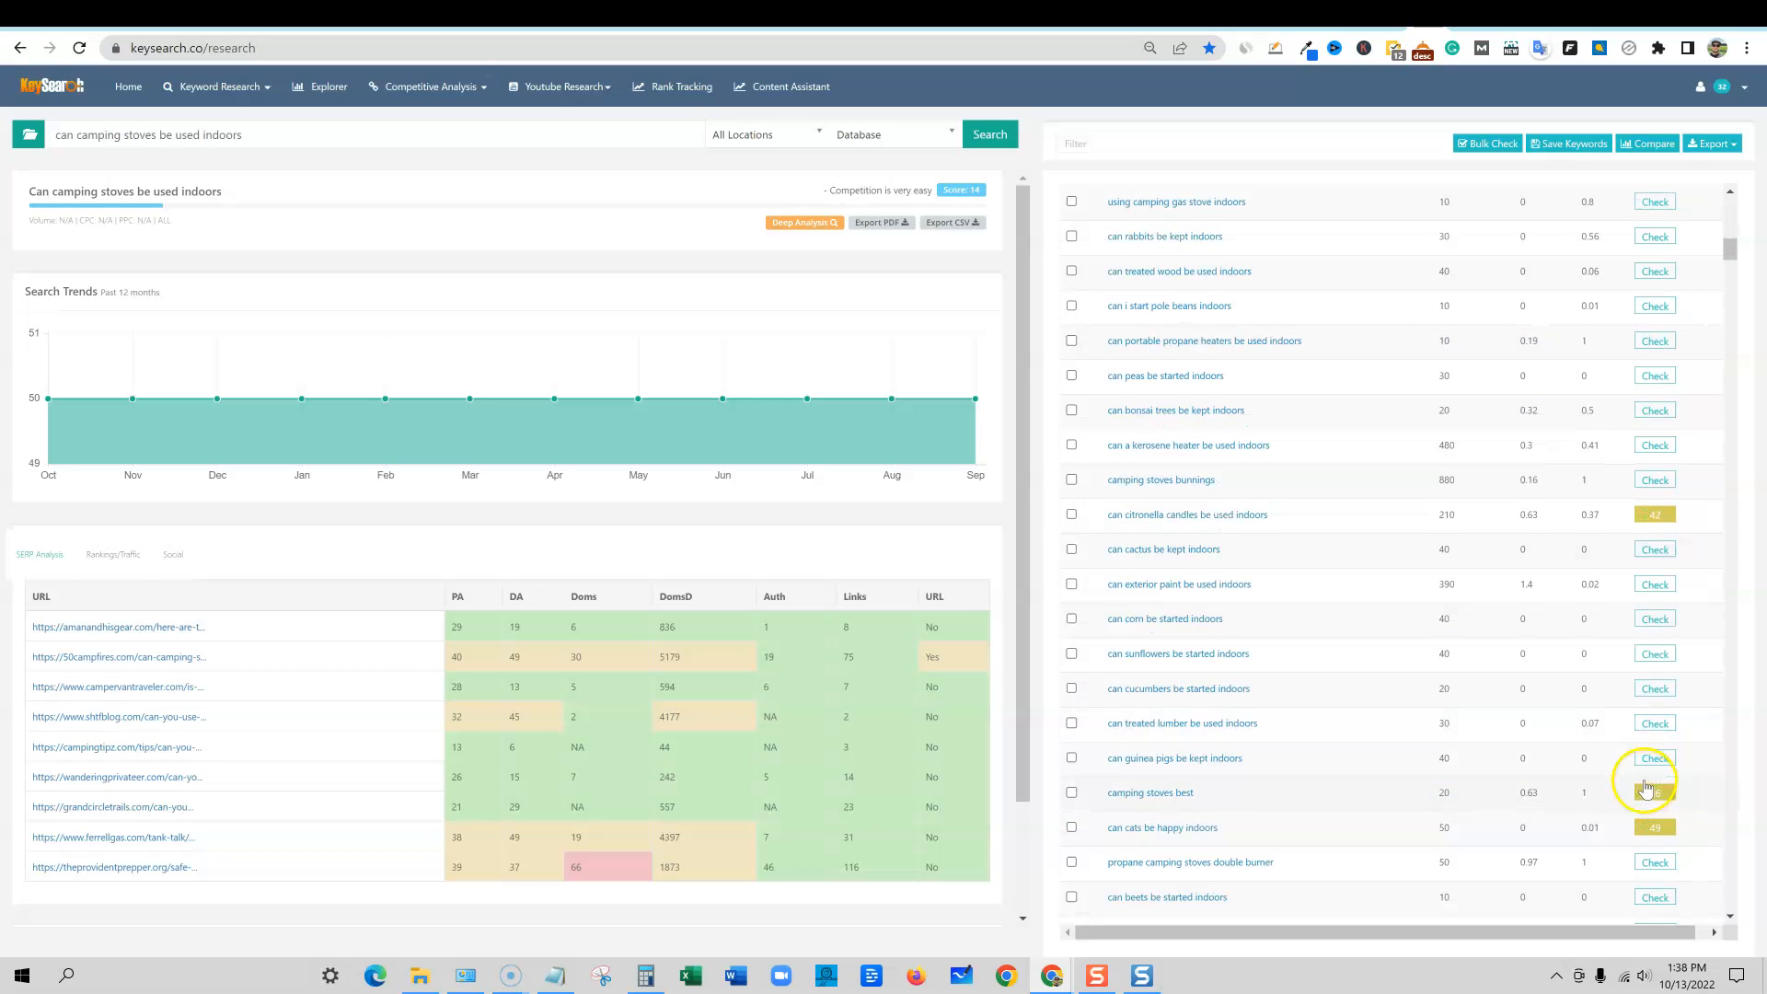
scroll(1634, 777, up, 10)
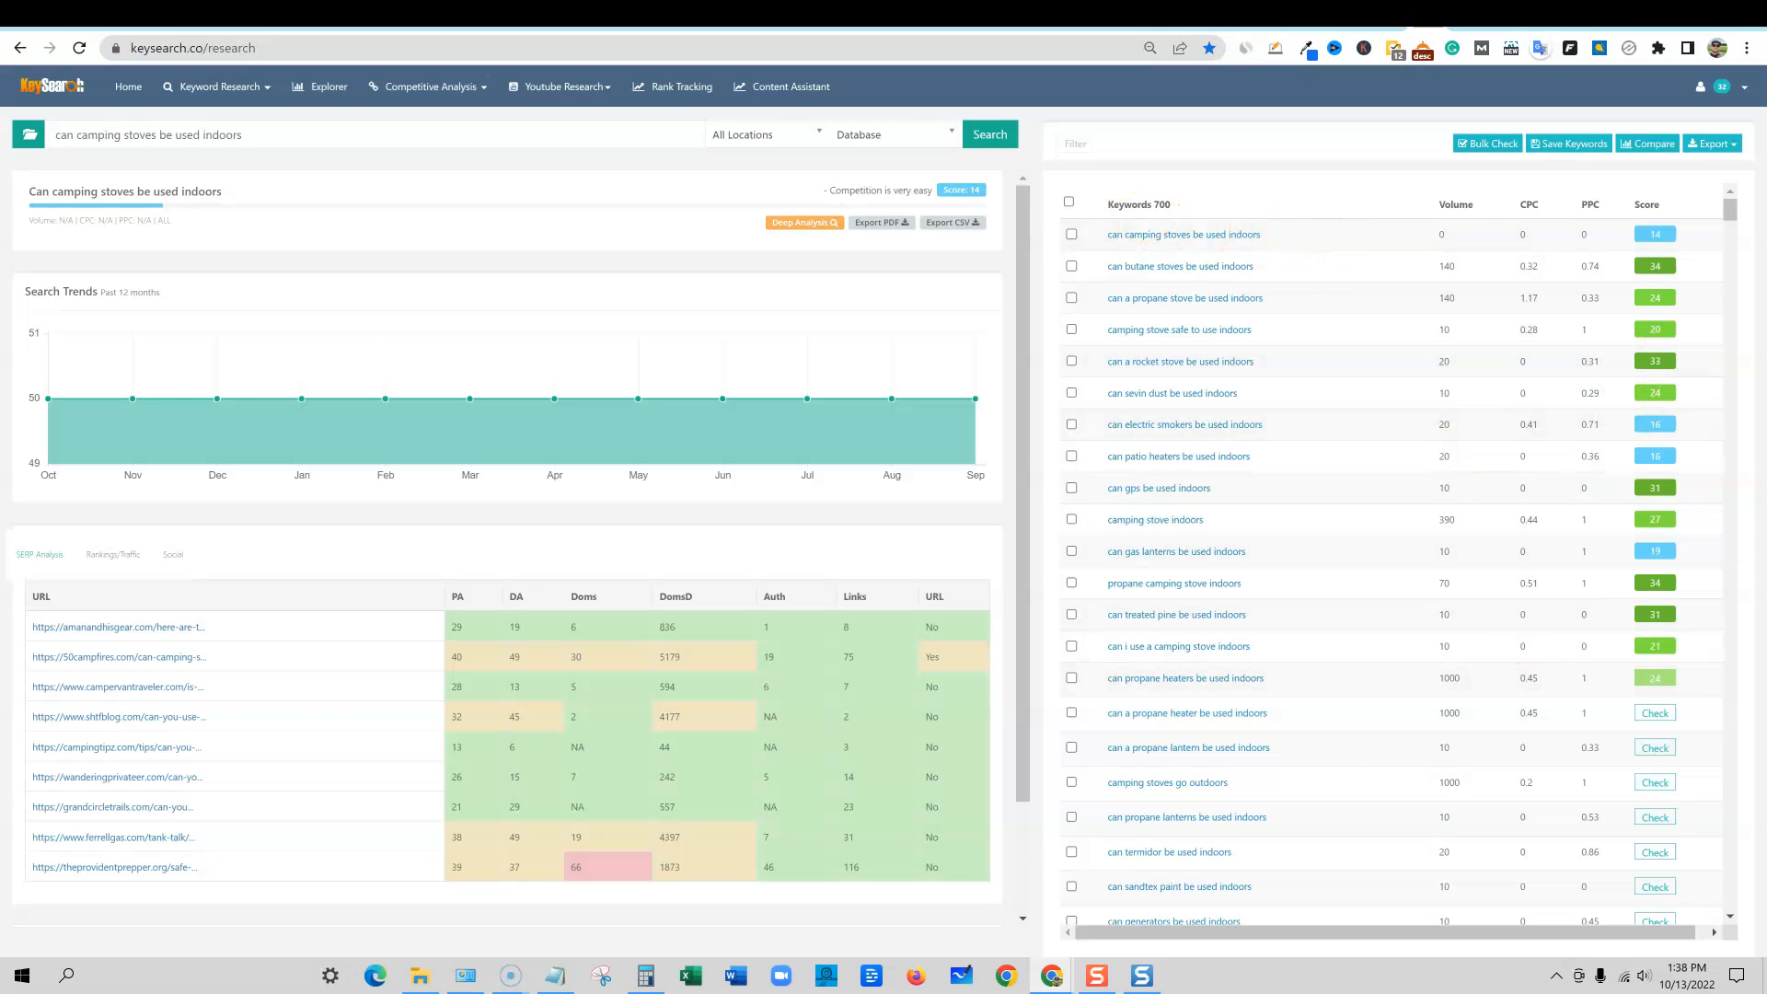
Step: Research the keyword "Underwater rugby" in KeySearch and look through its related keywords and scores
drag(304, 135, 23, 138)
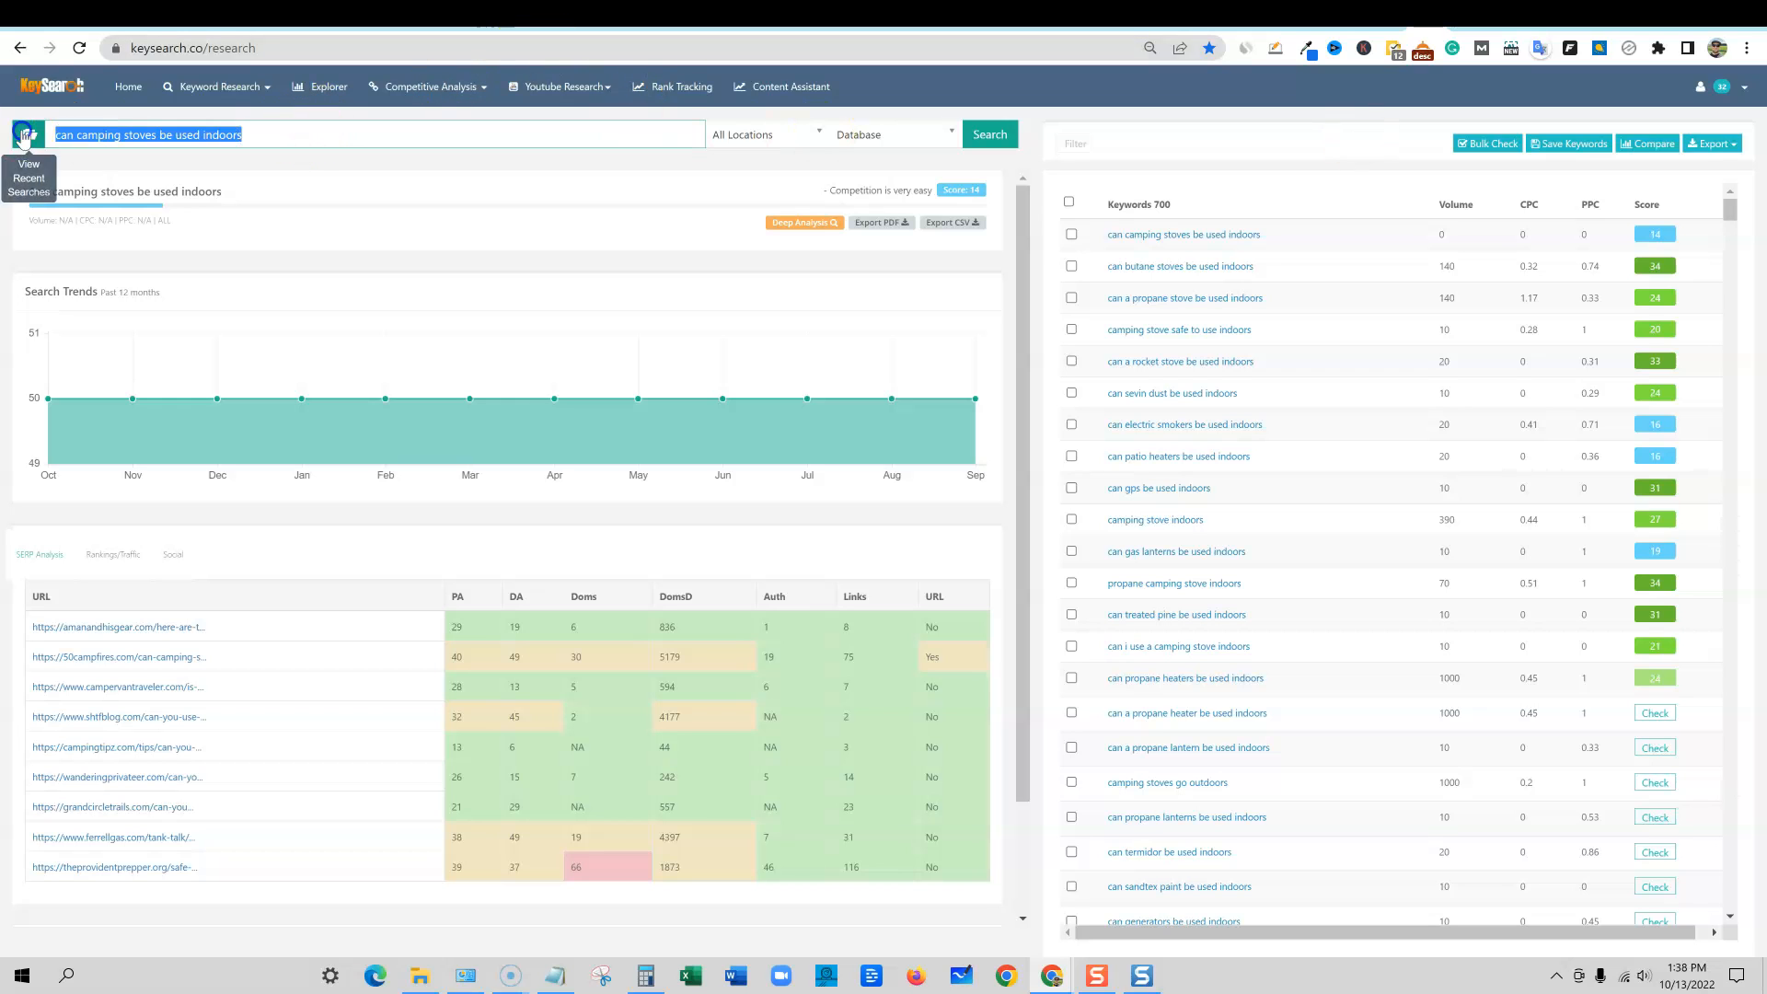
text(Underwater rugby)
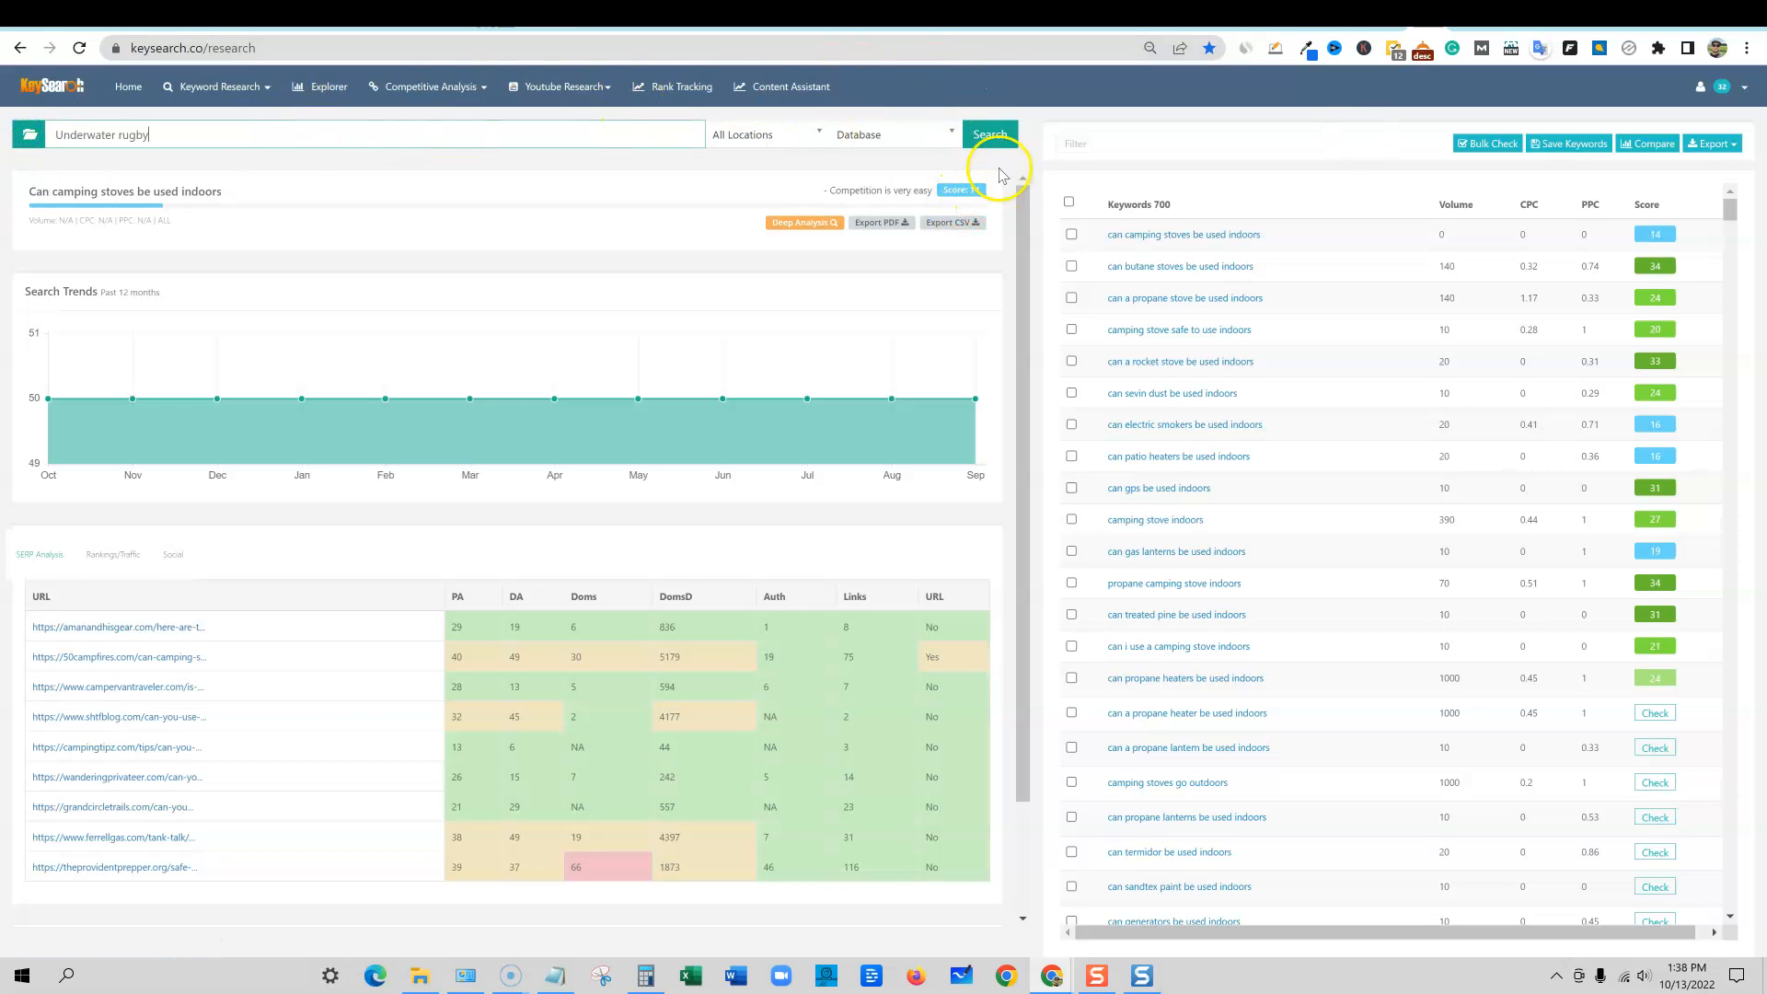
click(988, 136)
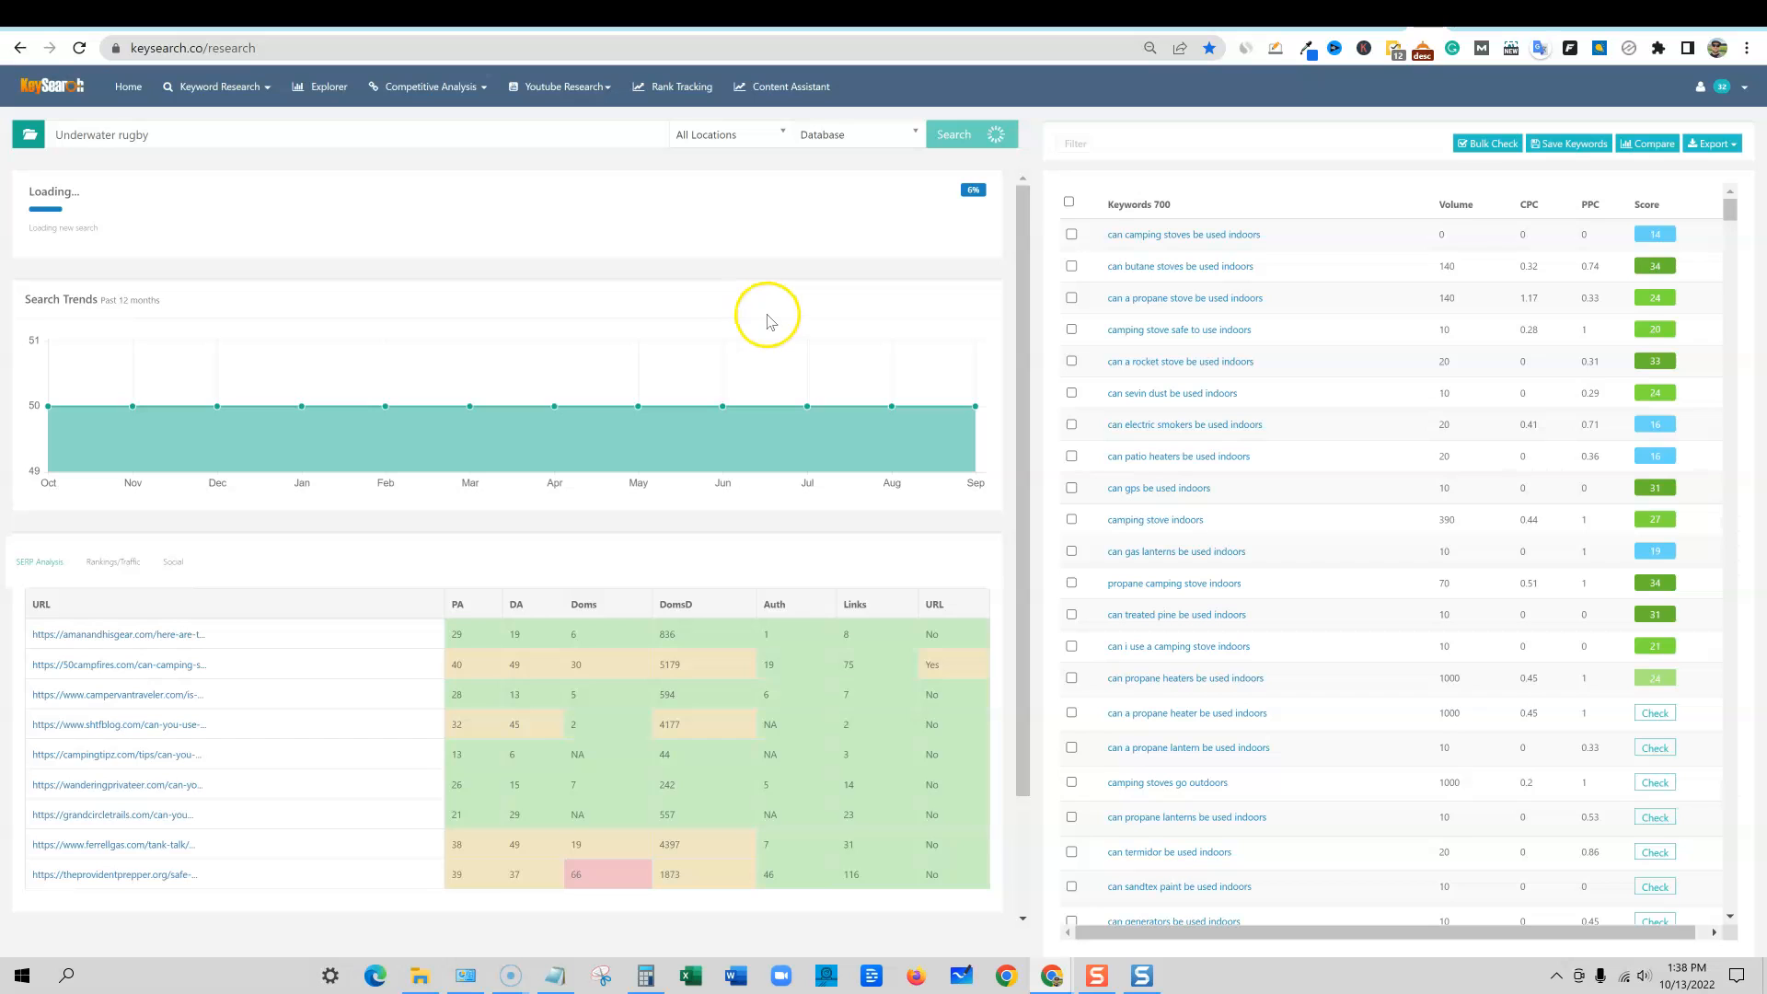
scroll(1617, 497, down, 15)
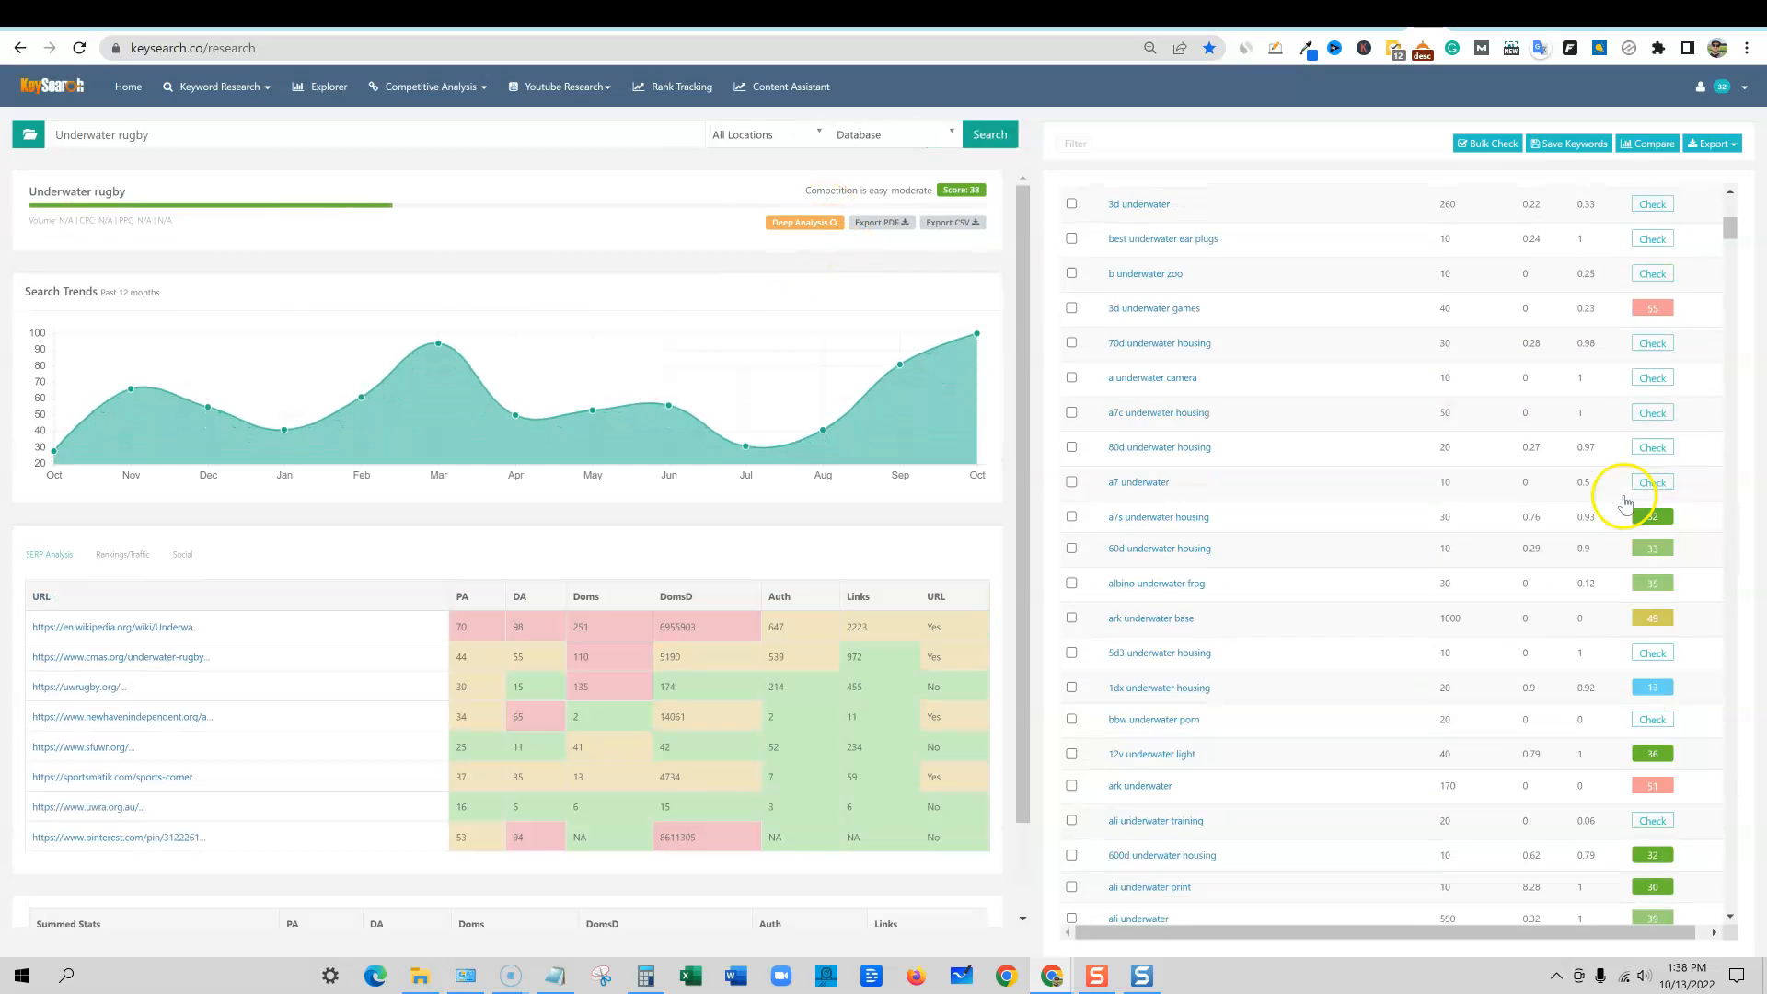
scroll(1619, 515, up, 15)
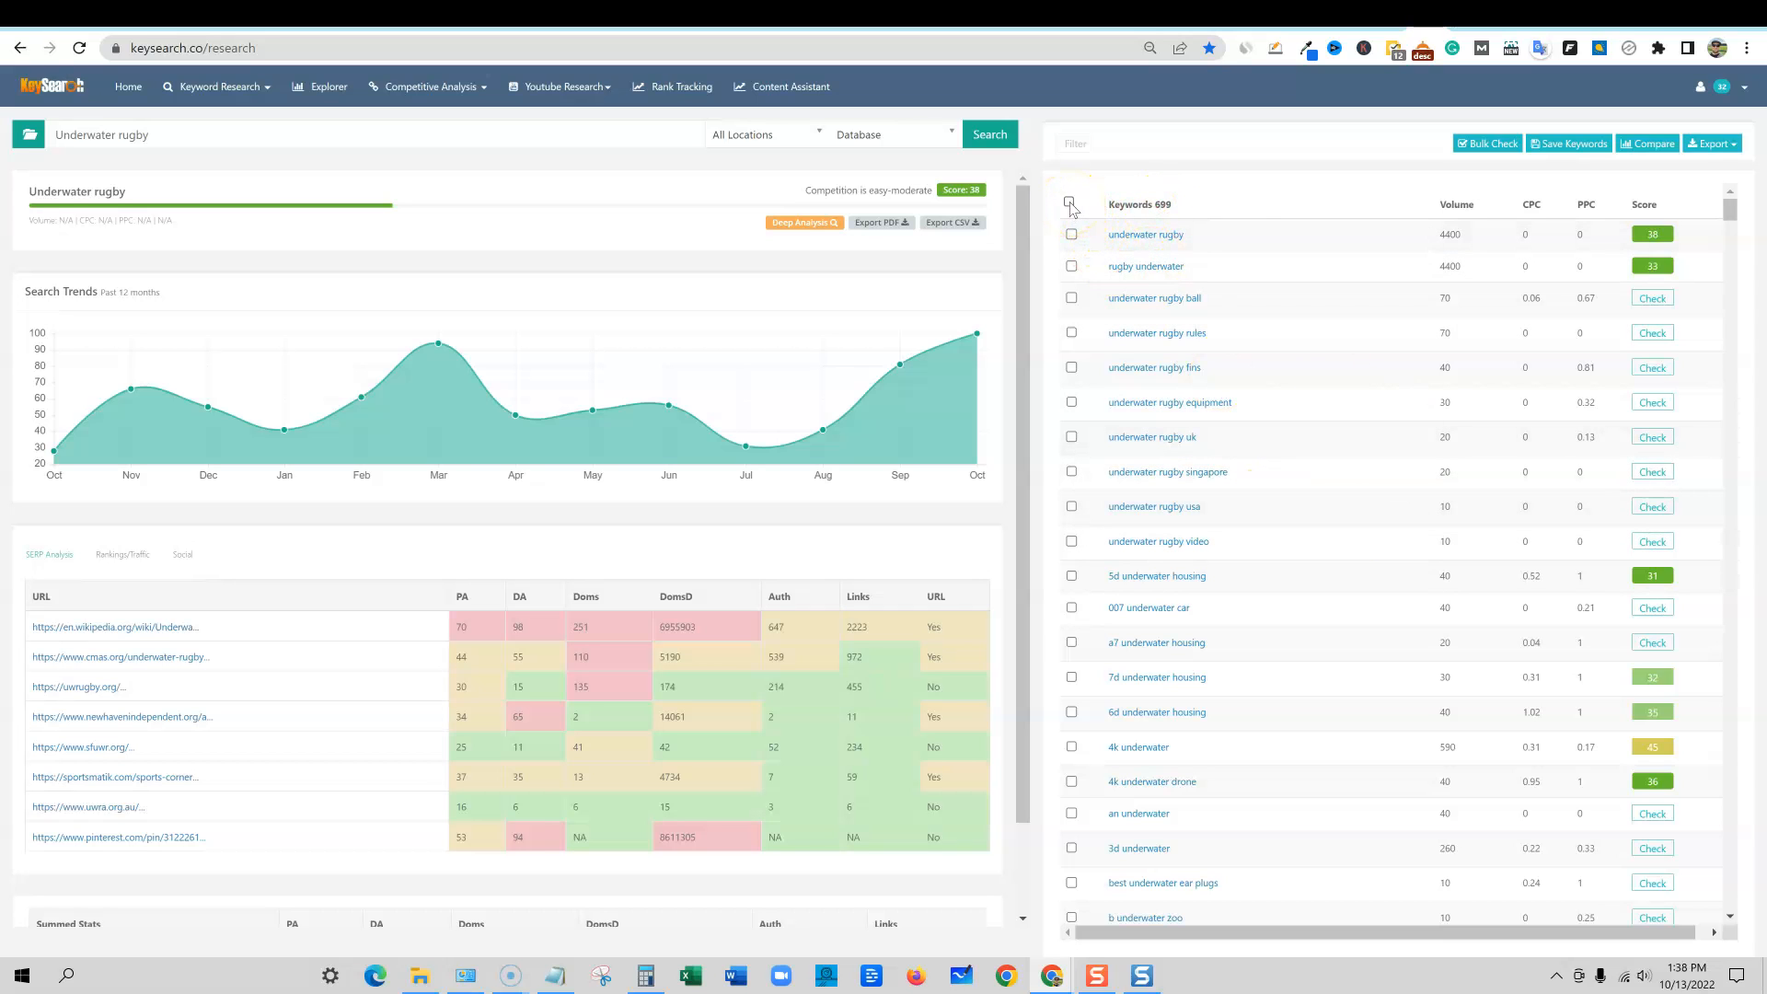
Step: Export the "Underwater rugby" keyword table as a CSV and open the downloaded file in Excel
click(1711, 145)
mouse_move(1660, 210)
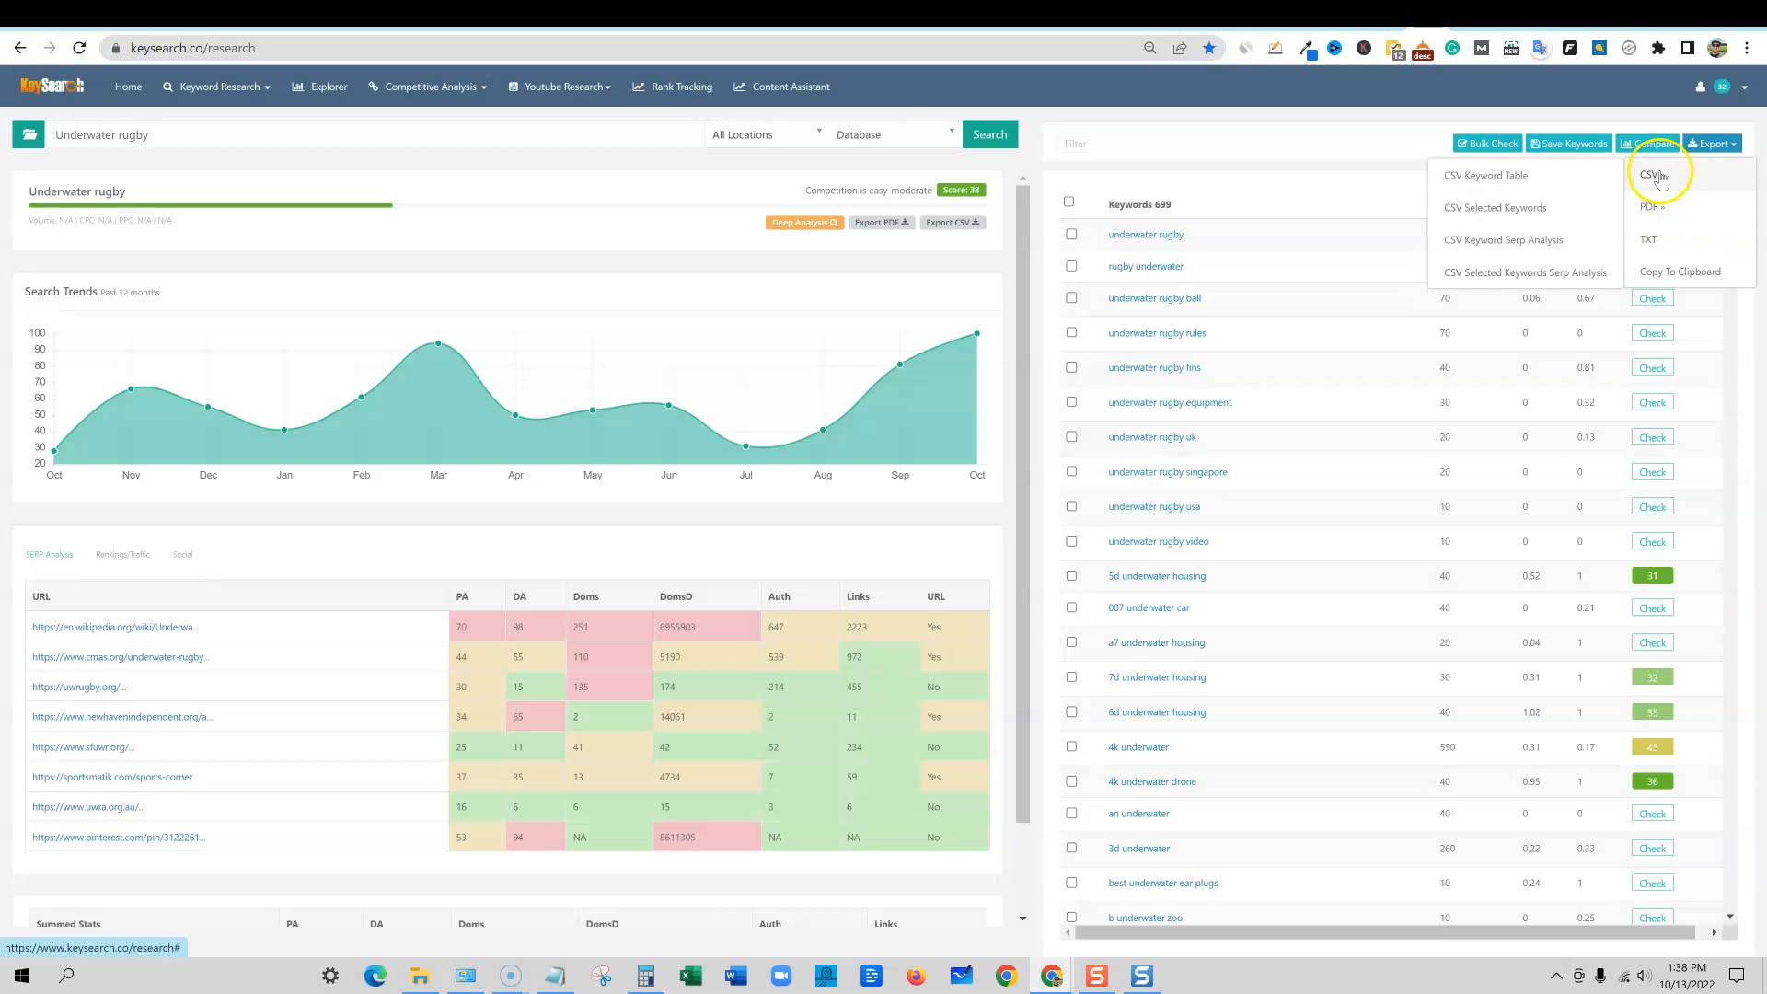
click(1647, 184)
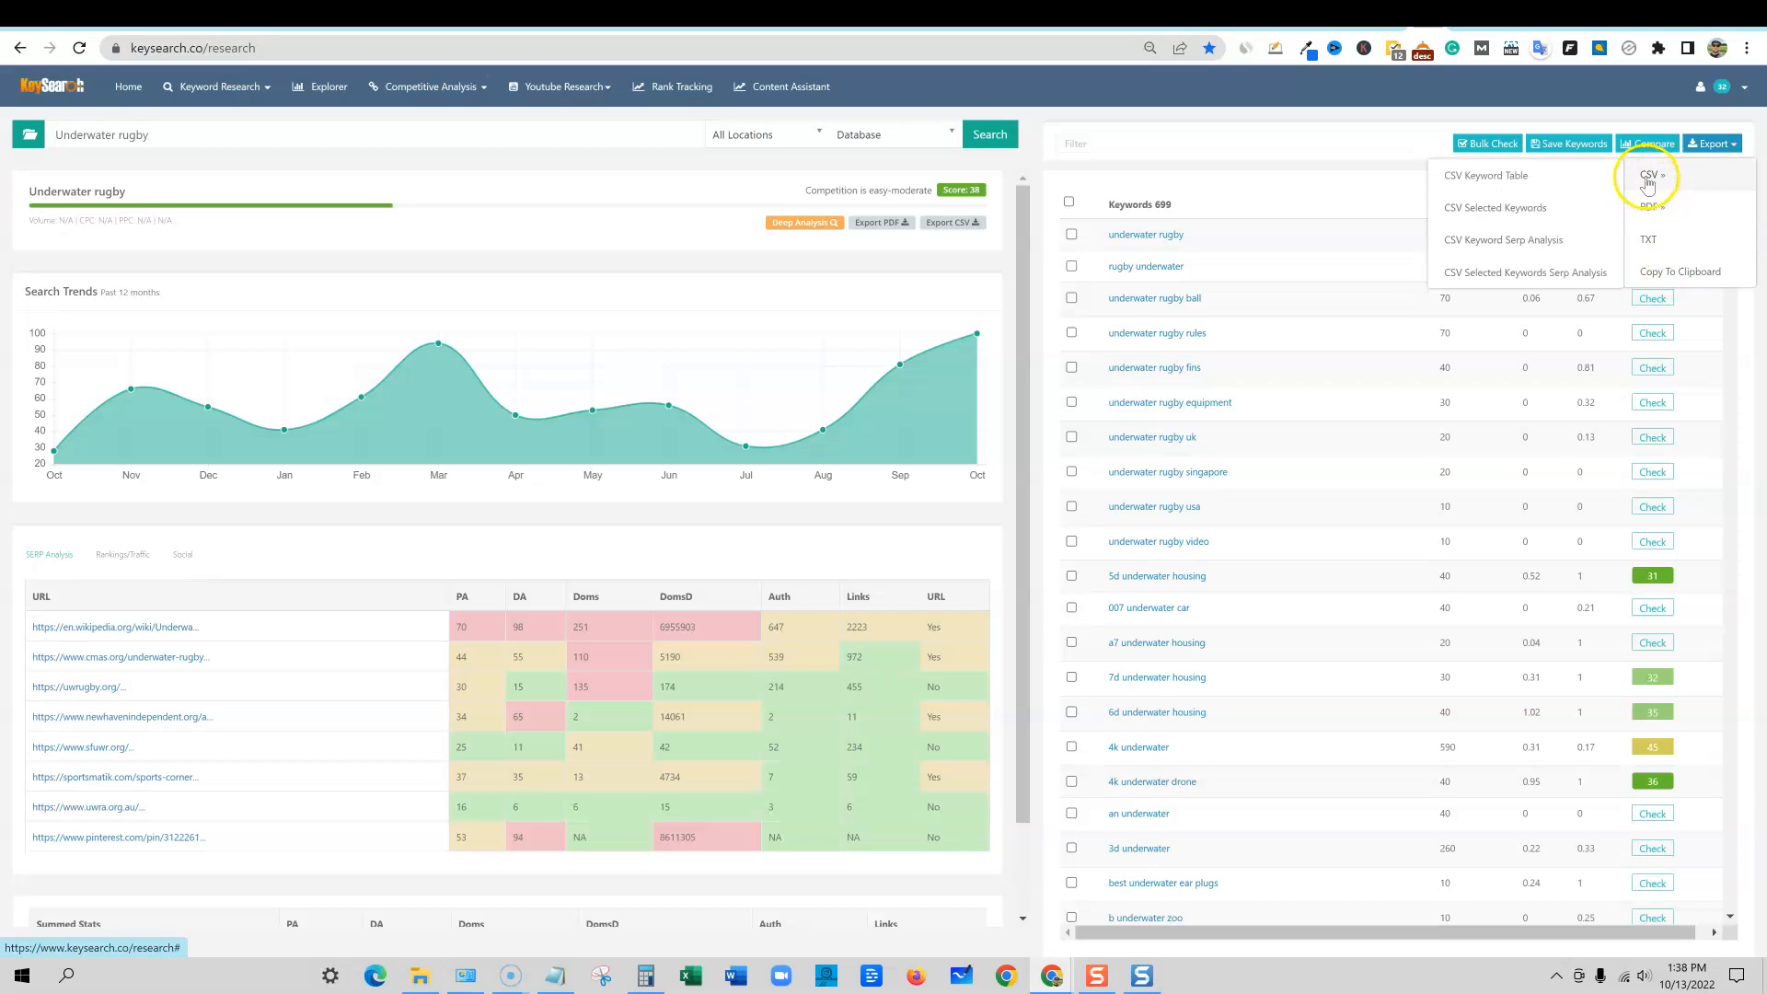
click(1499, 183)
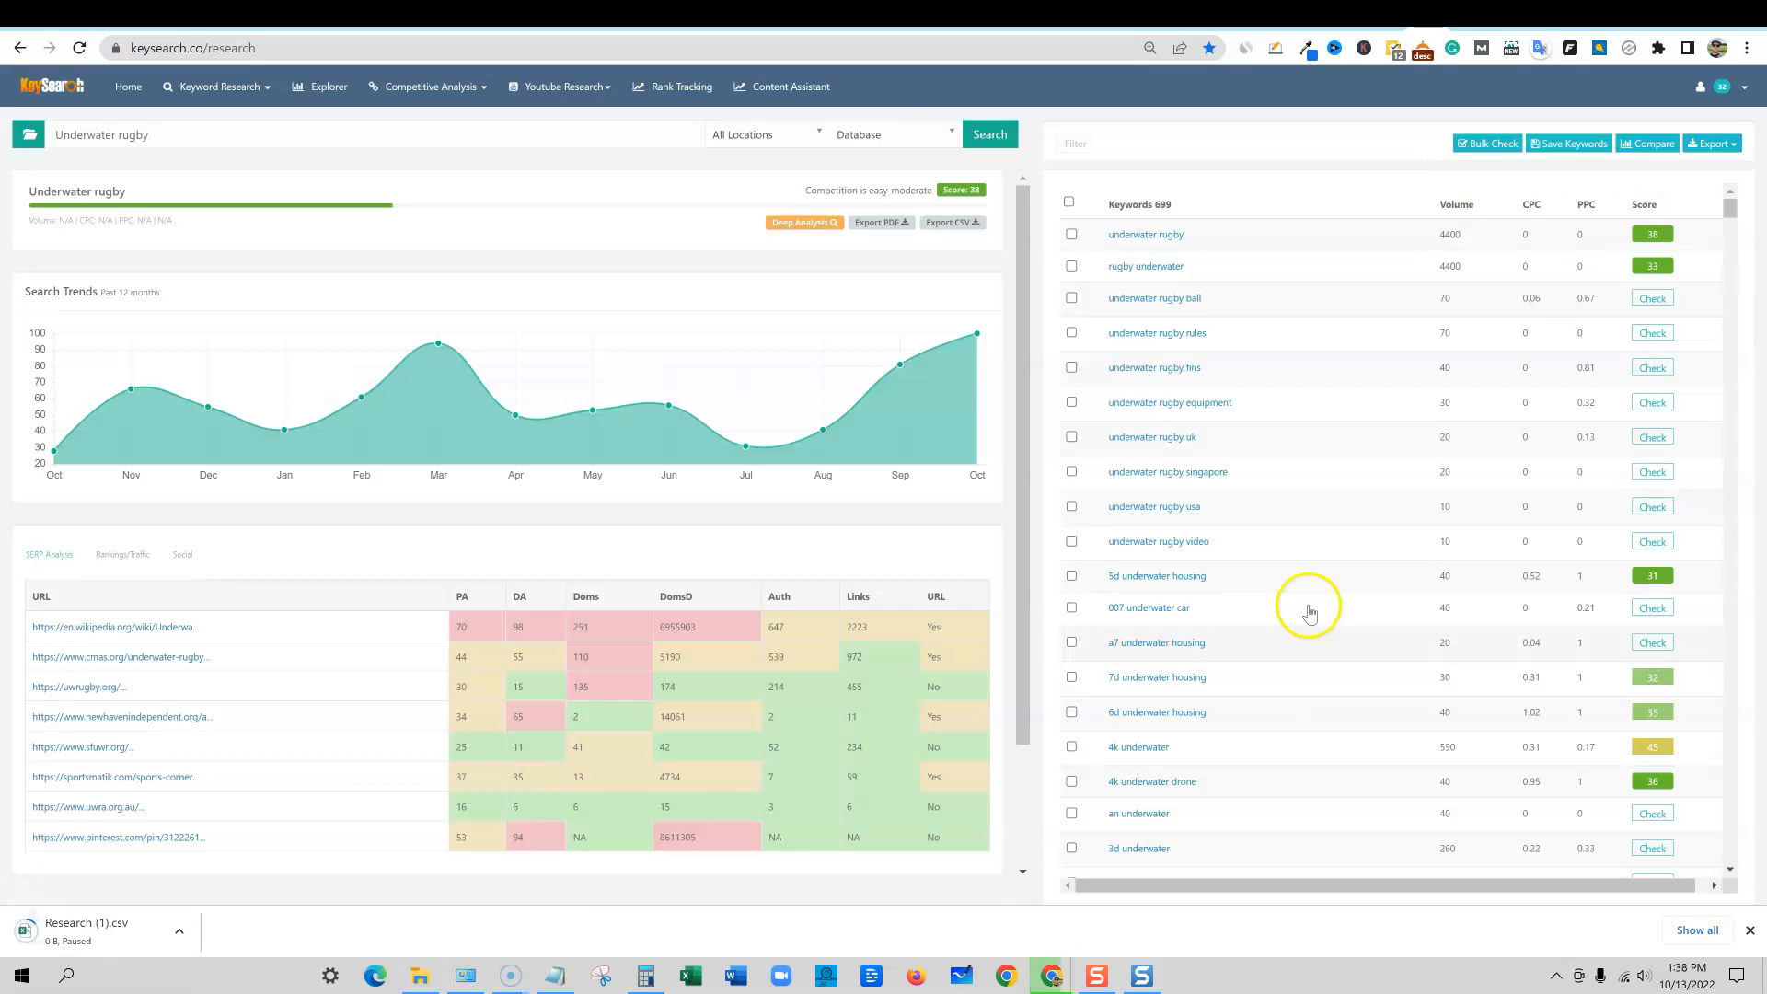
click(117, 932)
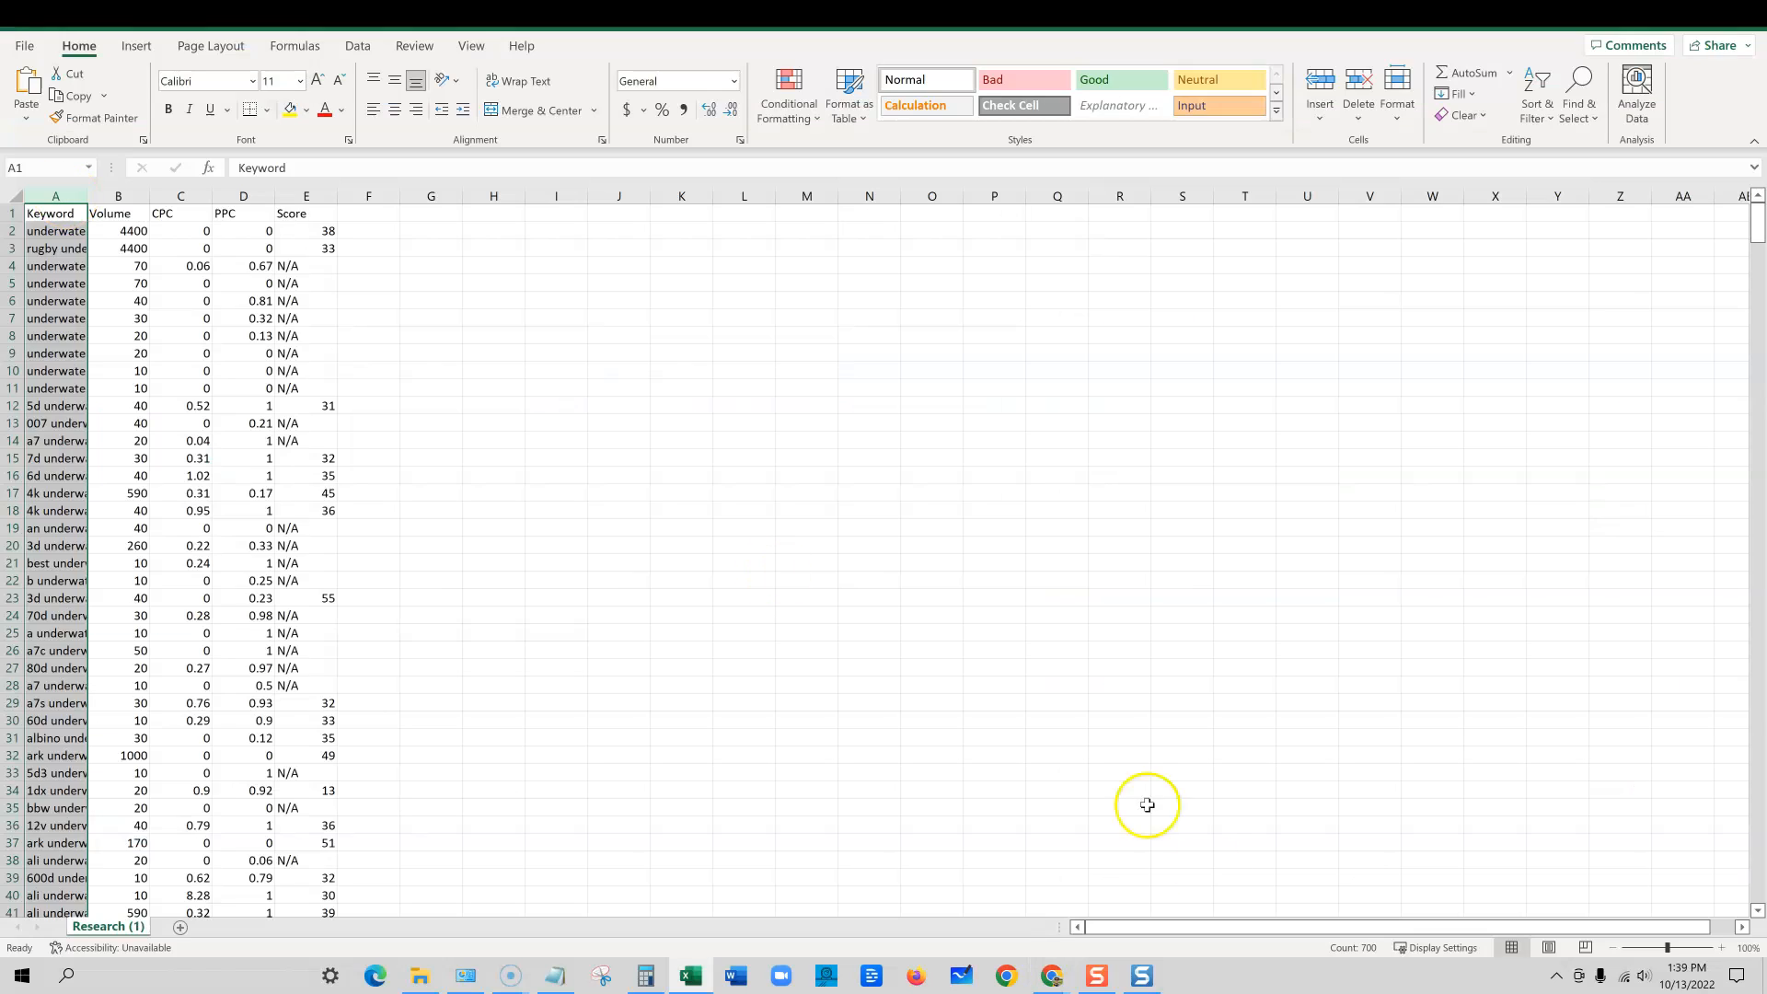
Step: Autofit all column widths in the exported sheet so the keywords are fully readable
drag(343, 469, 342, 459)
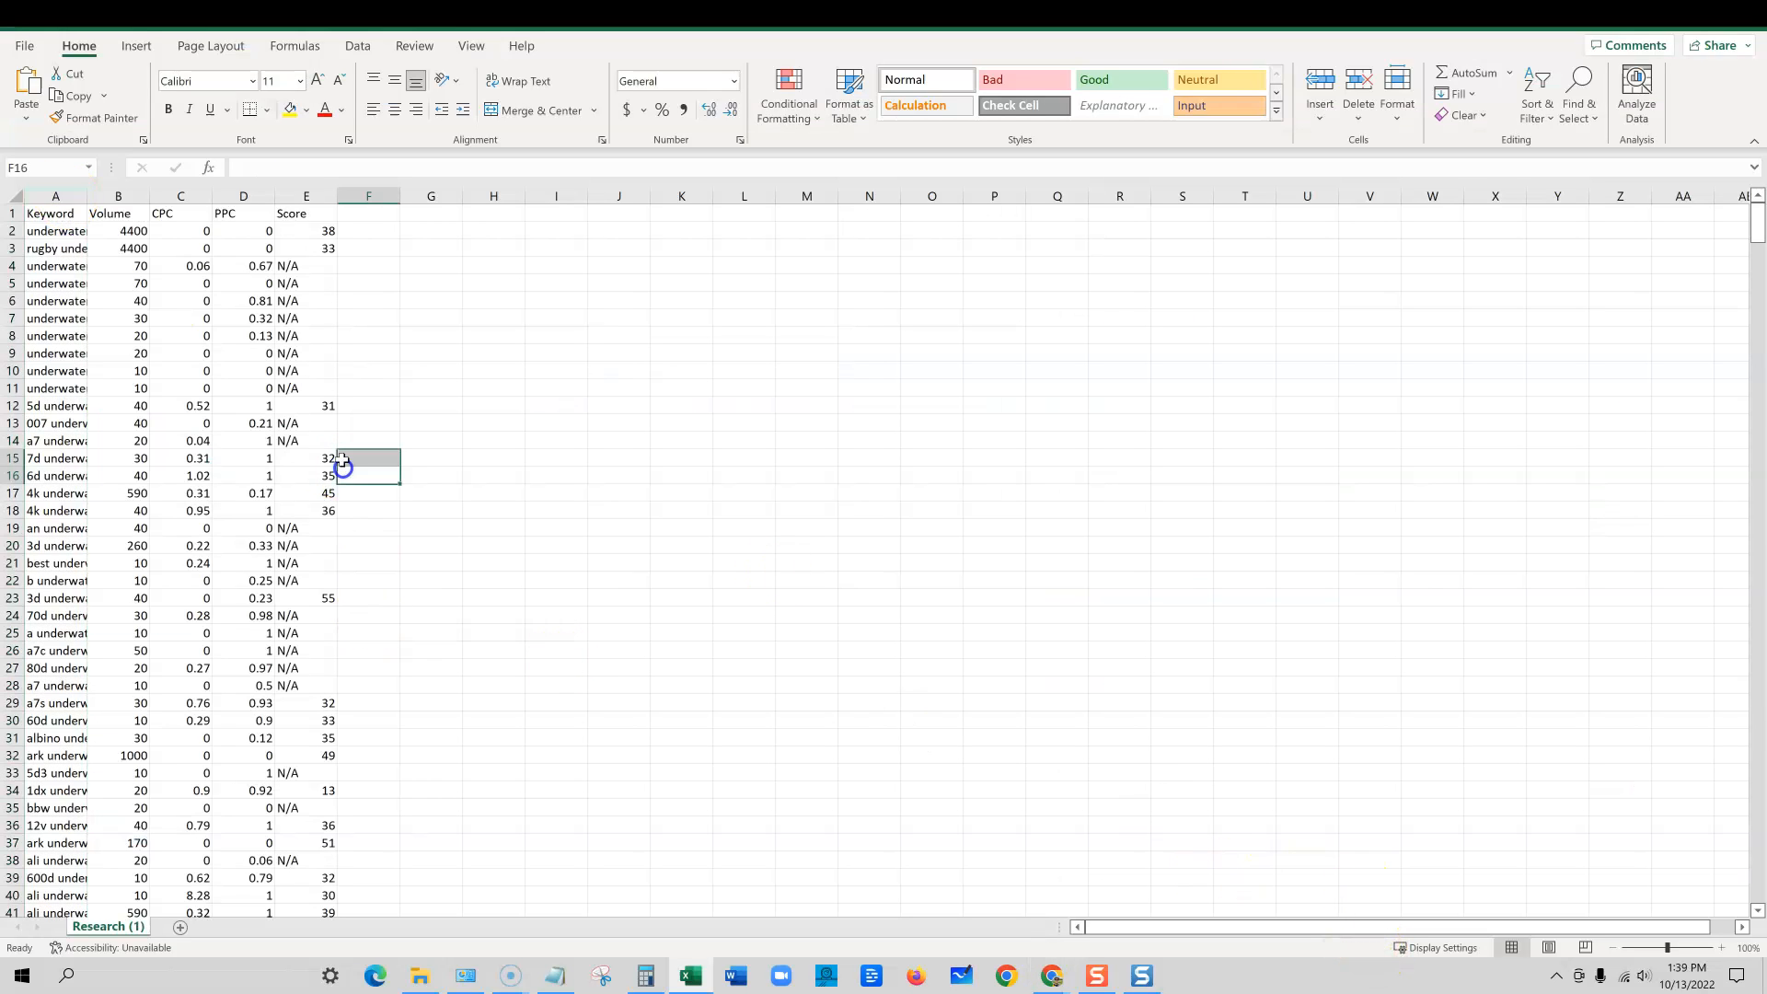
click(25, 199)
double_click(88, 196)
click(676, 335)
drag(387, 262, 378, 390)
click(530, 385)
Step: Look through the exported keyword rows and close the workbook to return to KeySearch
scroll(457, 534, down, 6)
scroll(457, 535, down, 20)
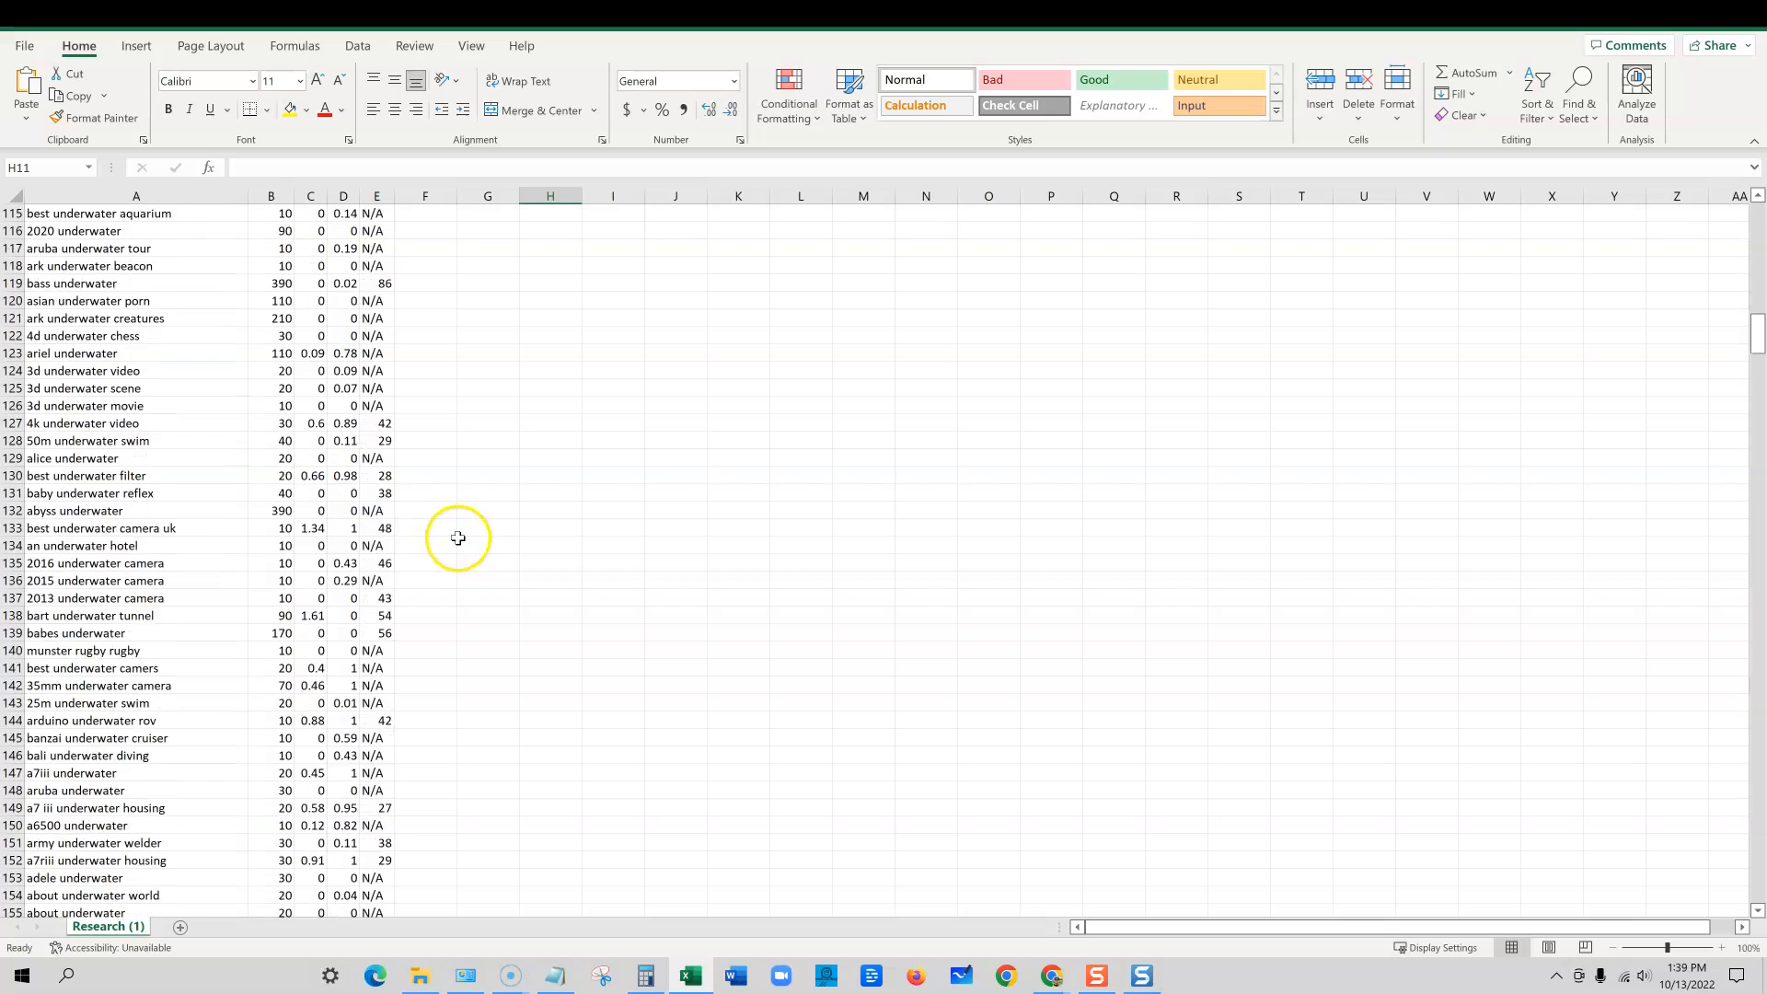
scroll(457, 538, down, 20)
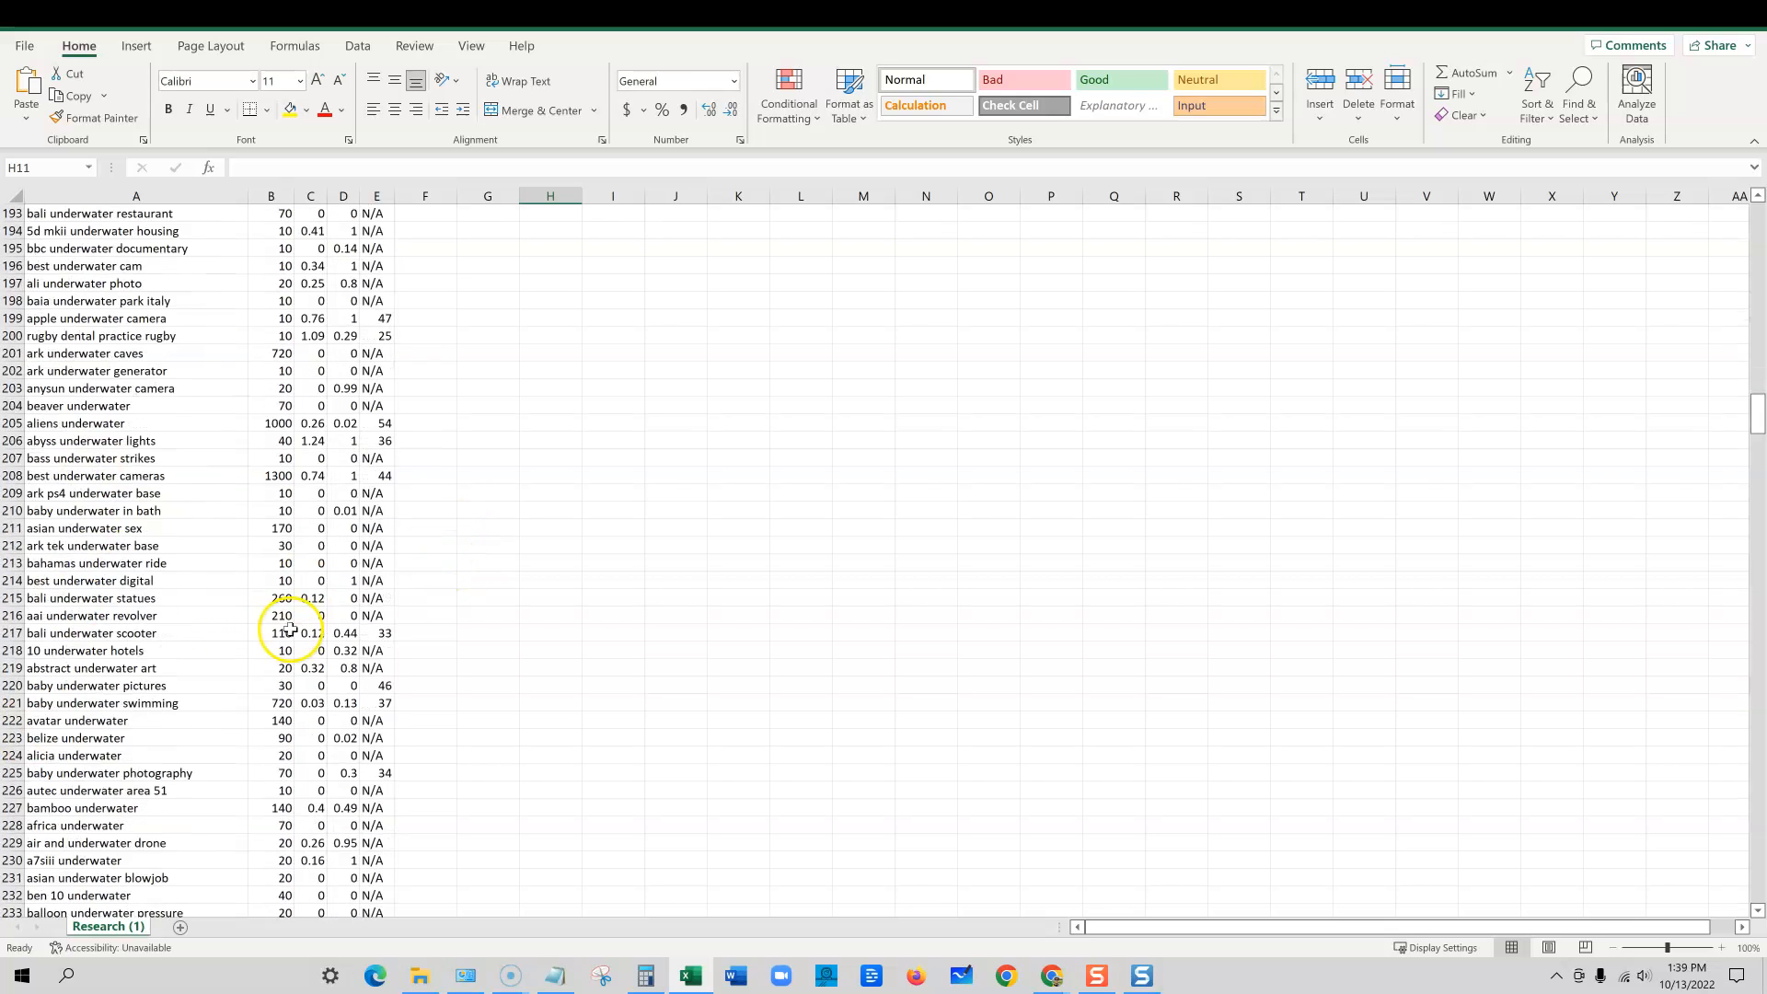
scroll(994, 505, up, 17)
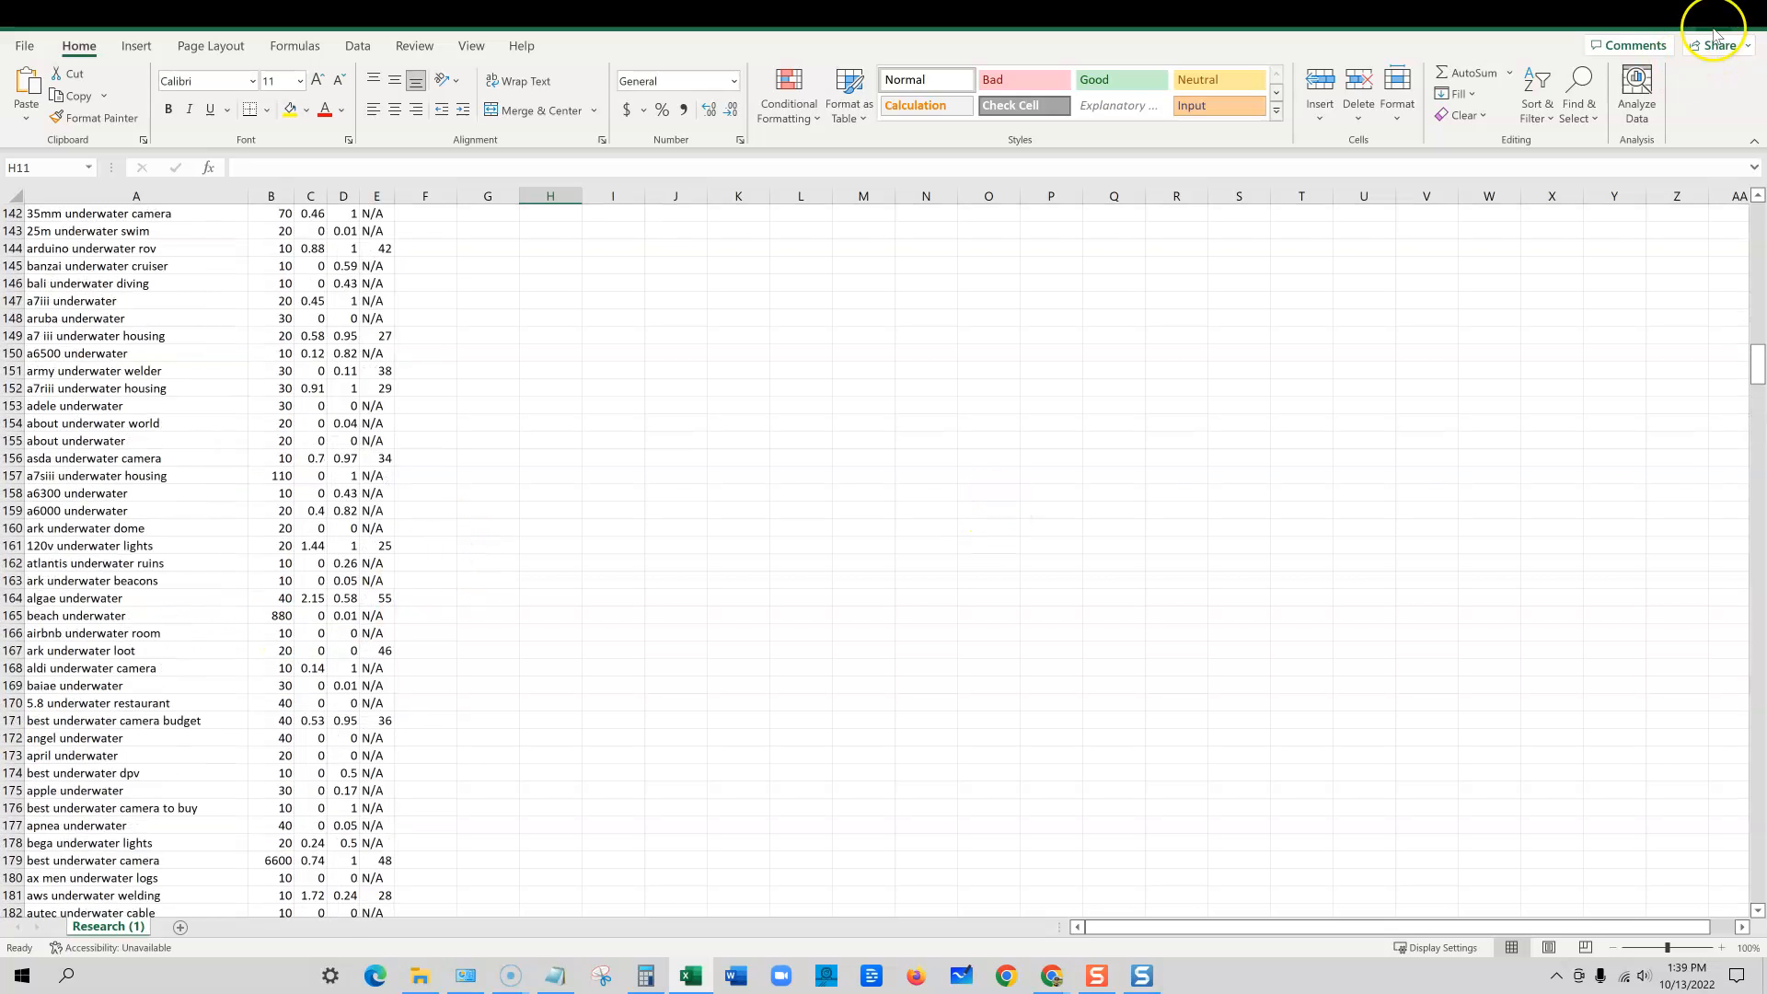
click(1760, 26)
click(877, 516)
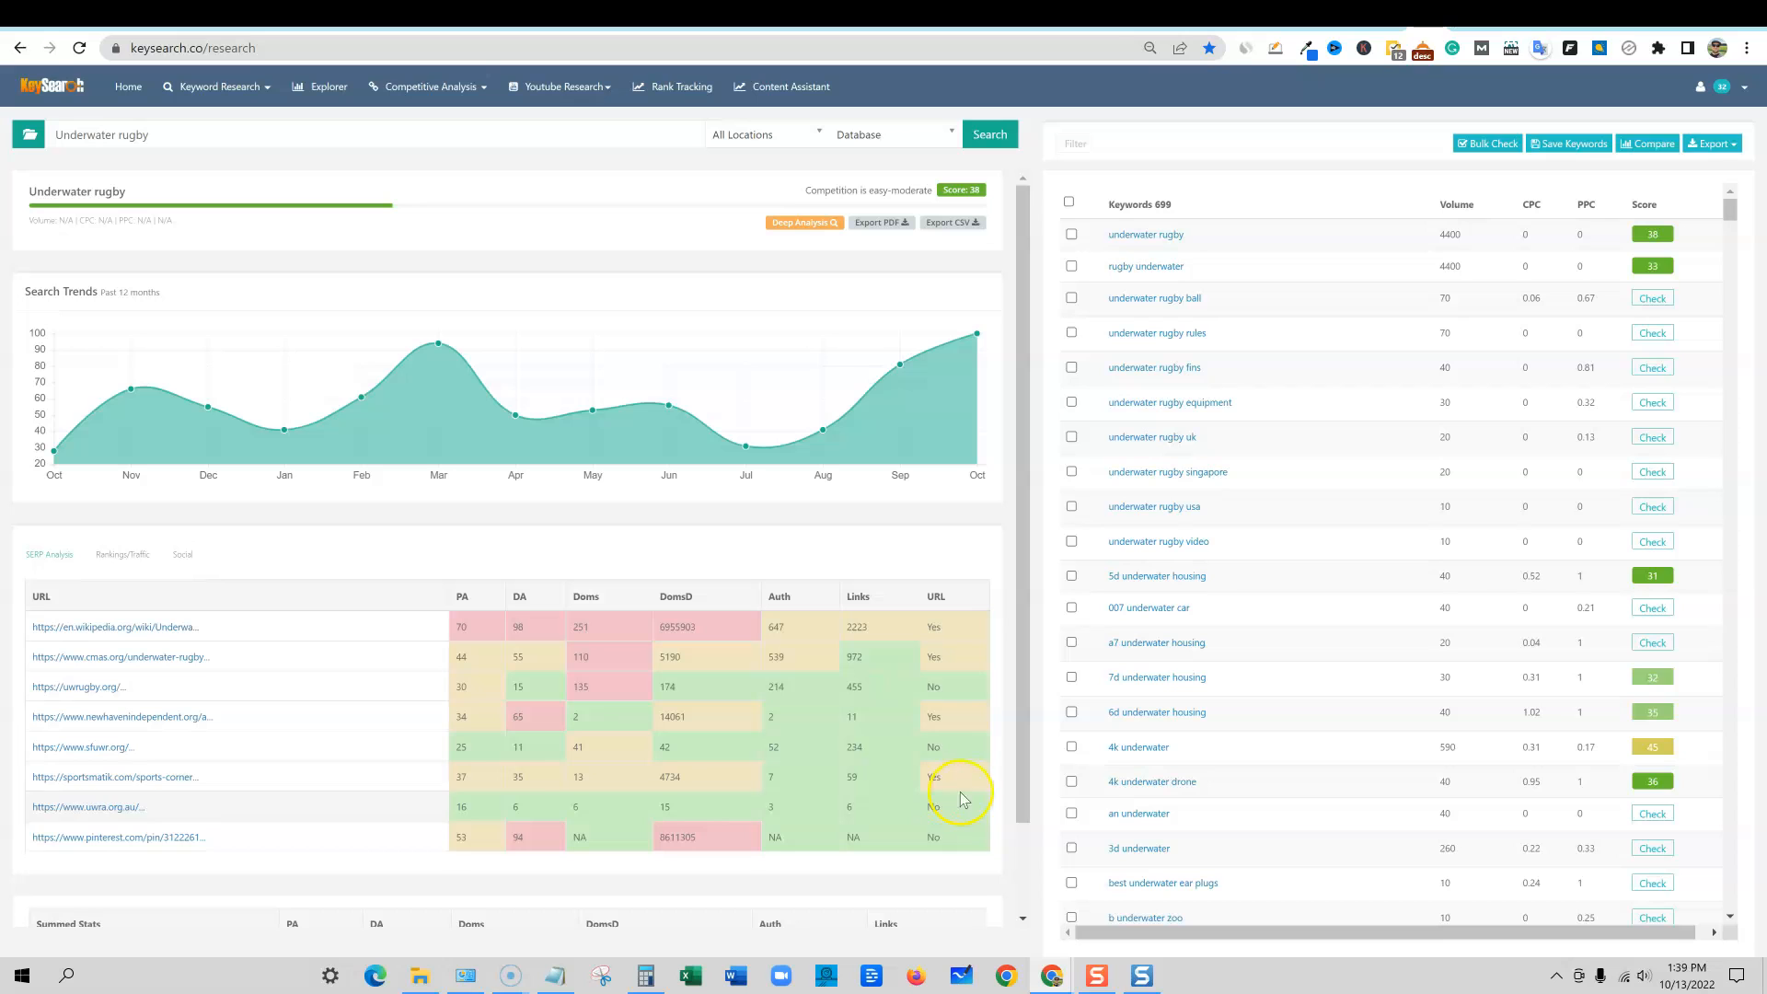
click(483, 87)
click(430, 246)
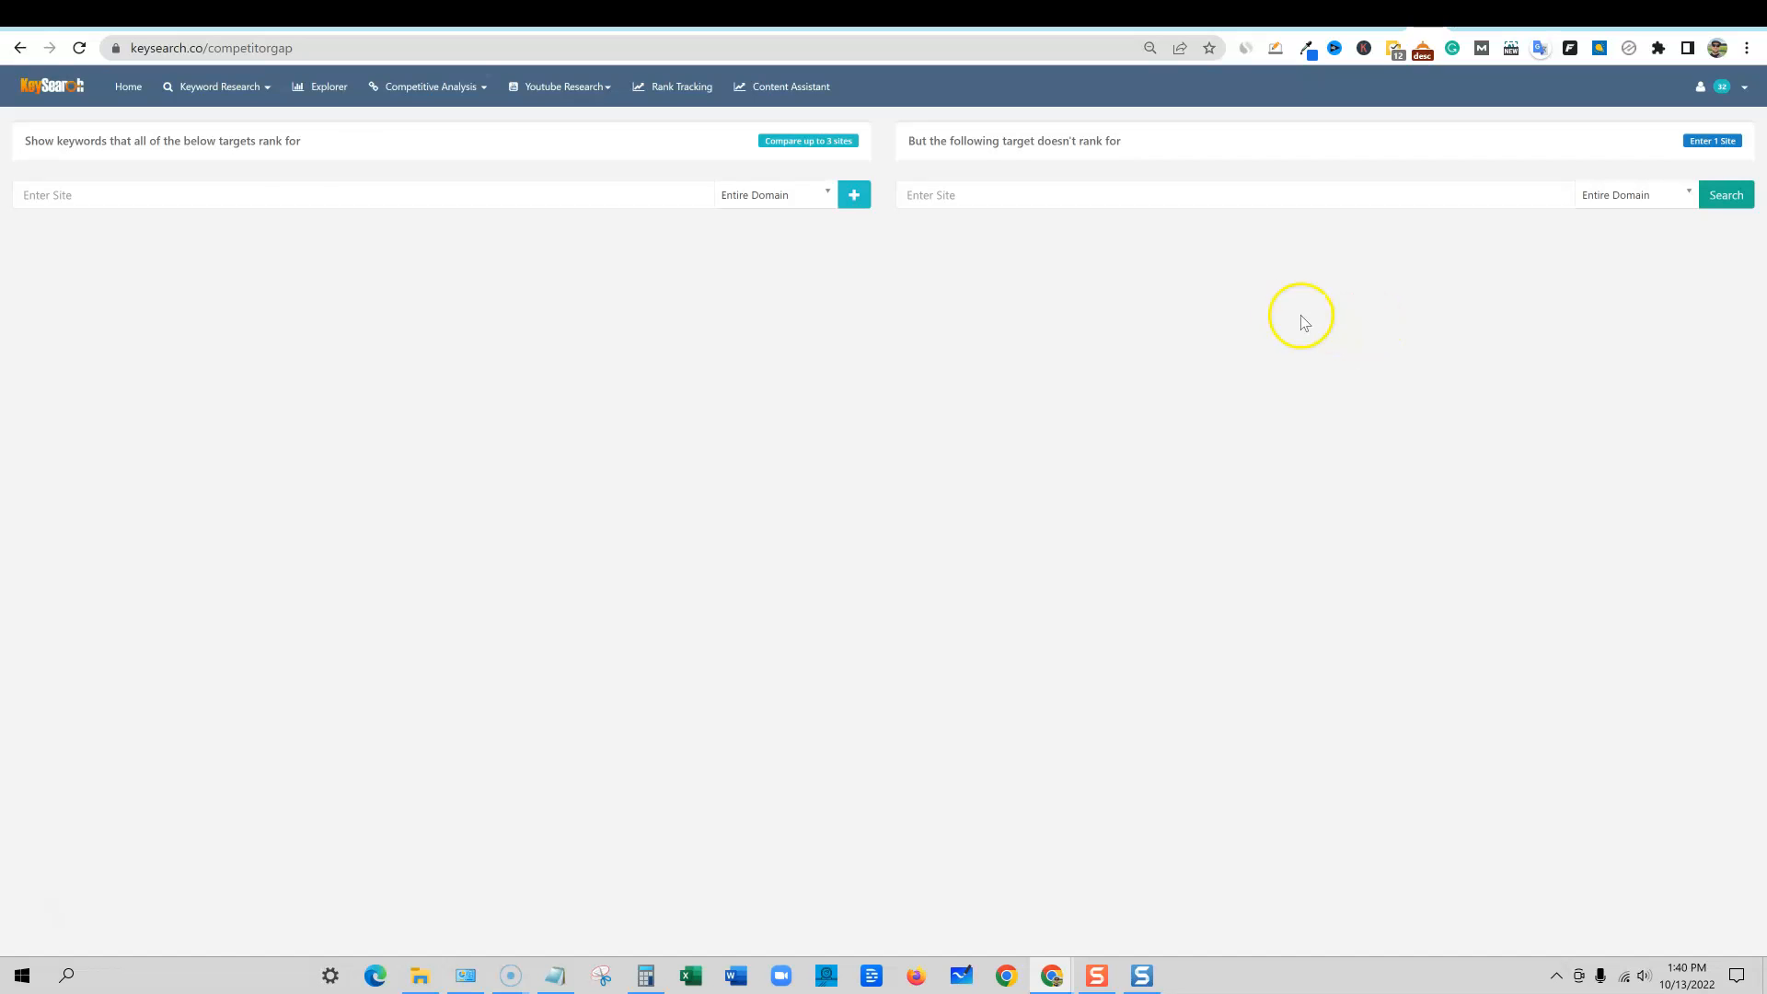
click(288, 191)
text(https://emergenetics.com/blog/five-effective-strategies-to-stay-motivated-at-work/)
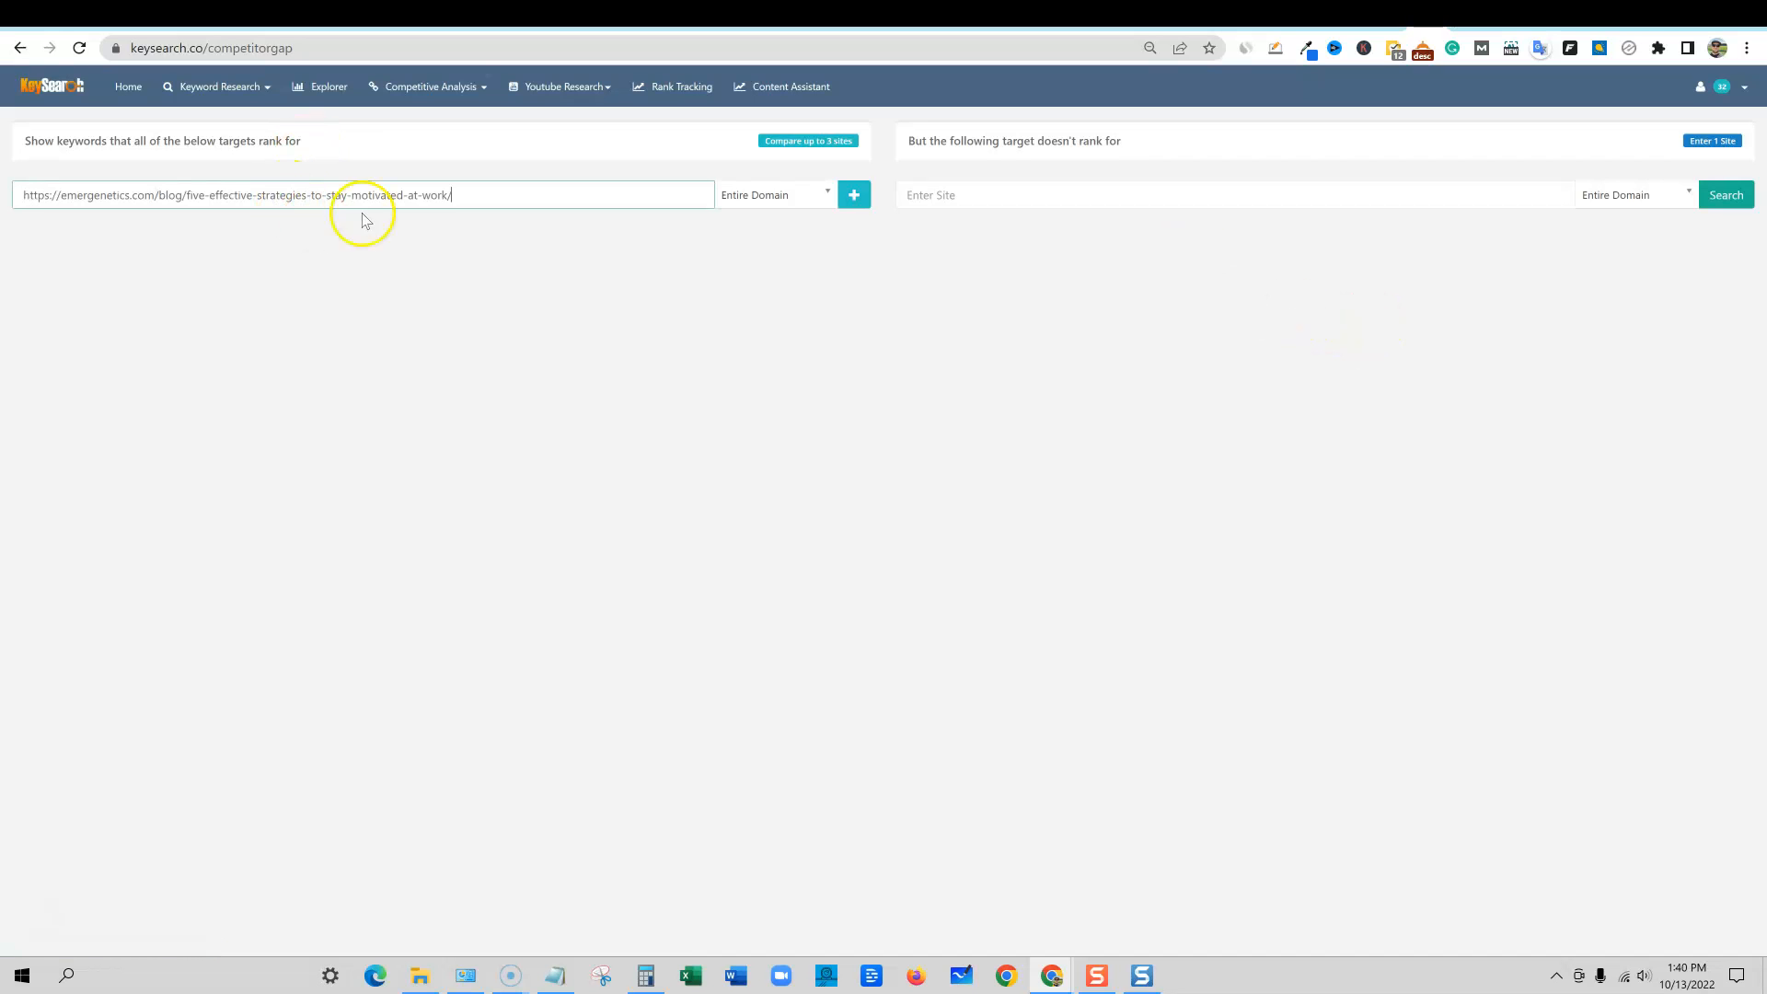
drag(507, 194, 203, 191)
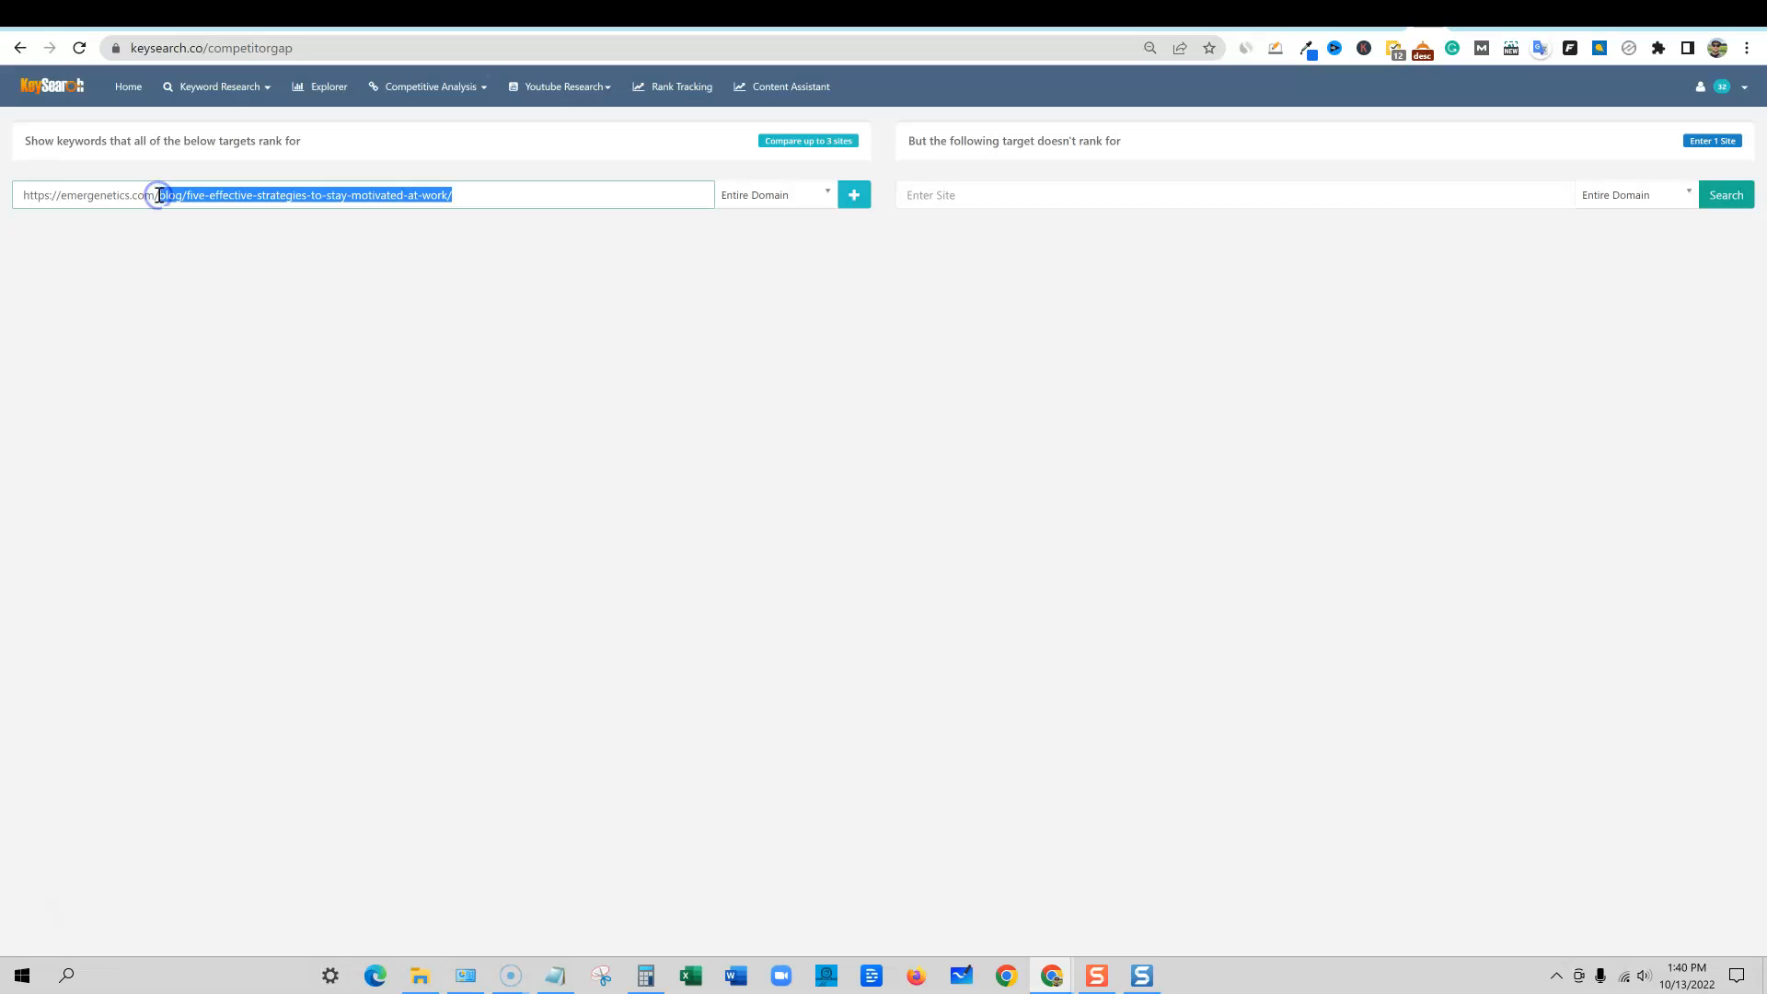
key(BackSpace)
click(940, 196)
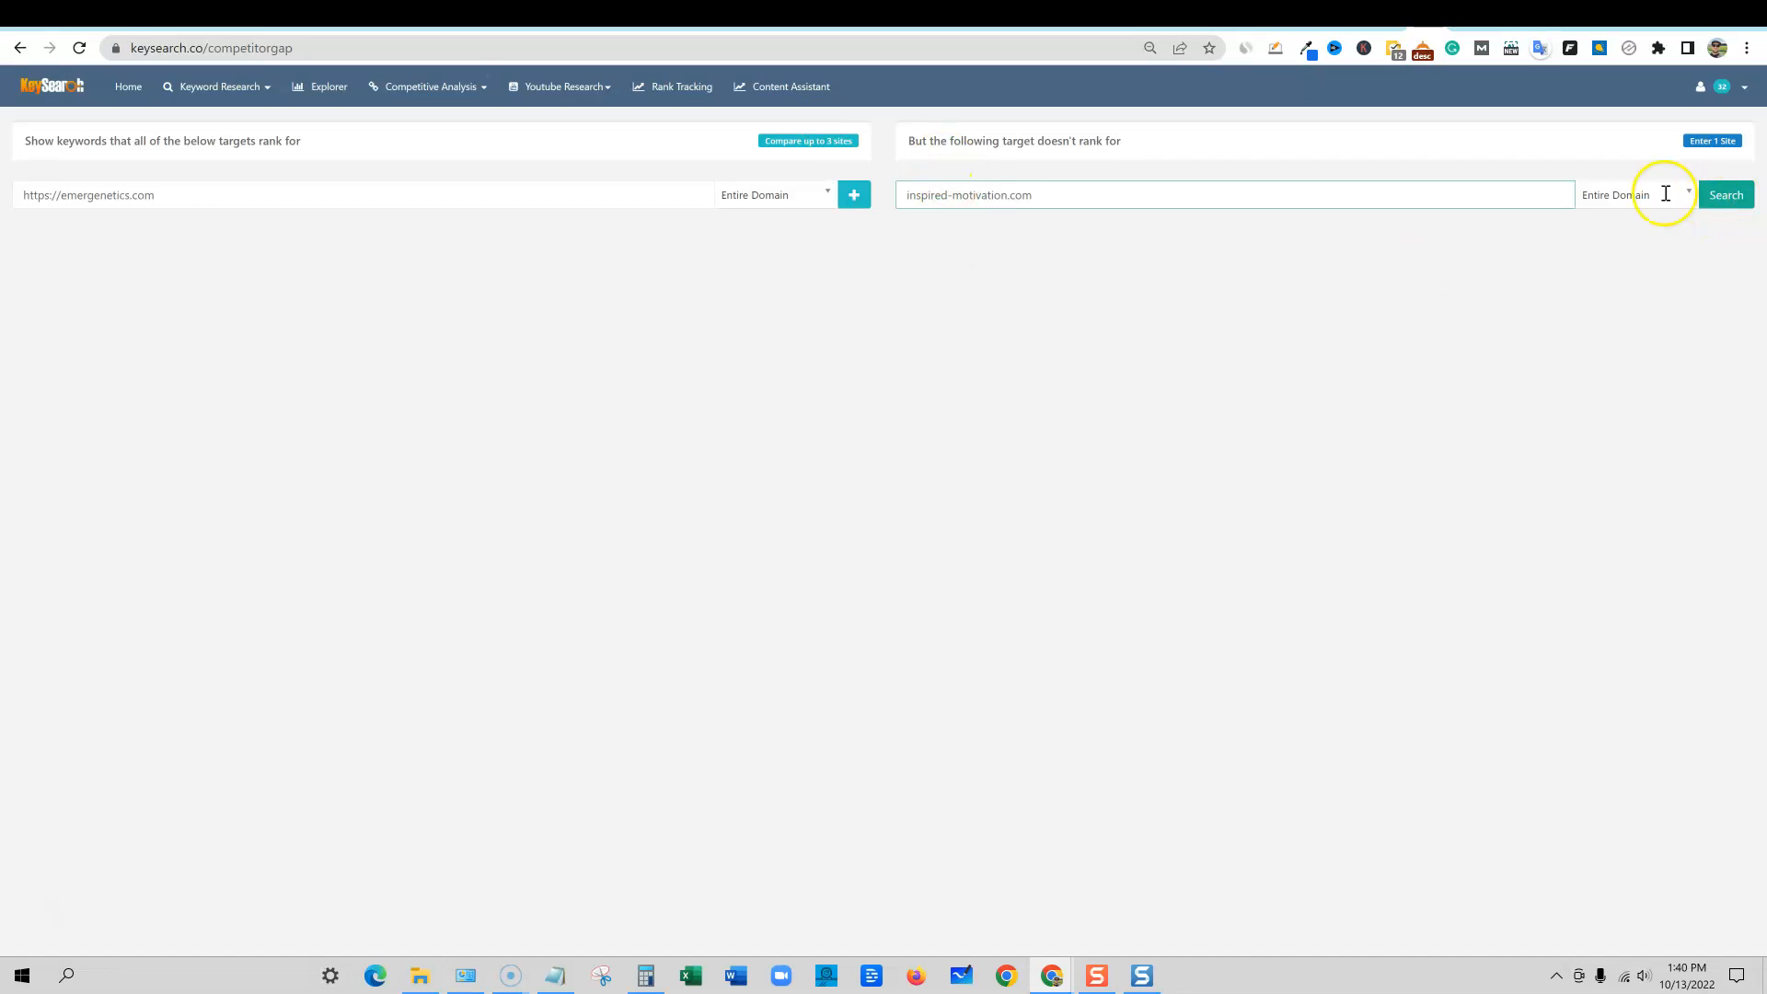
click(1726, 195)
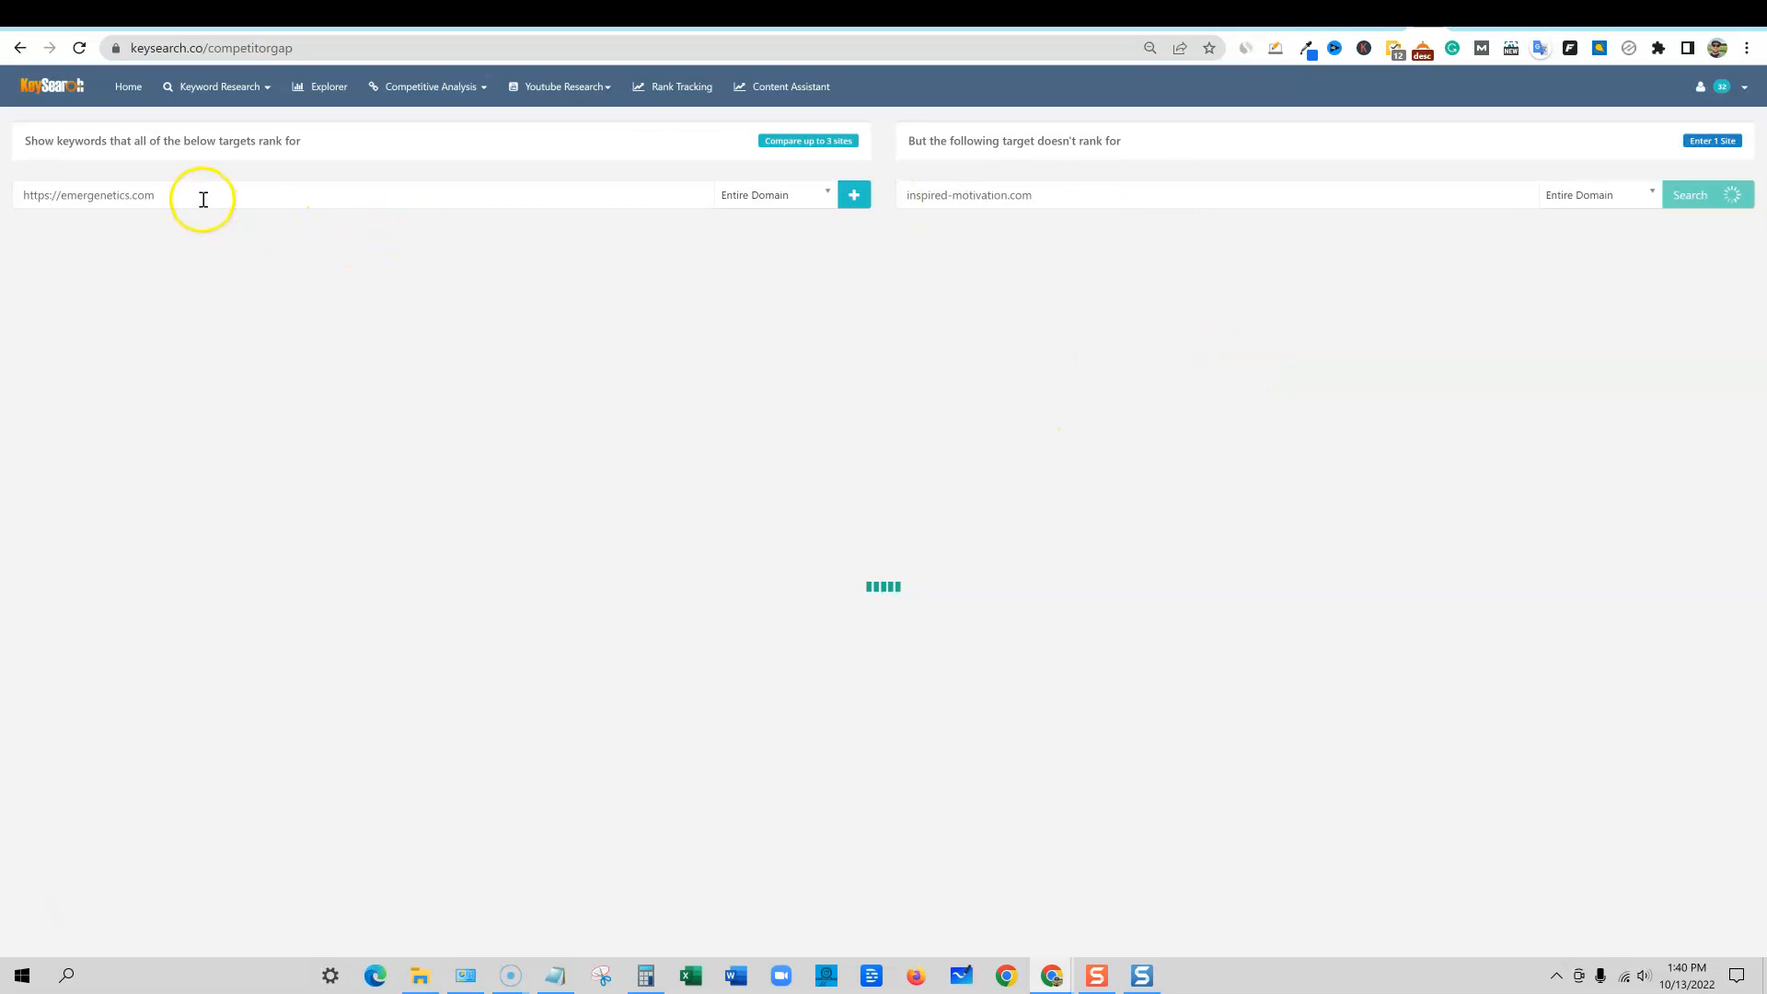
Step: Switch to Ubersuggest and look through its Keywords, Traffic and Labs tools for a competitor keyword analysis feature
click(1459, 19)
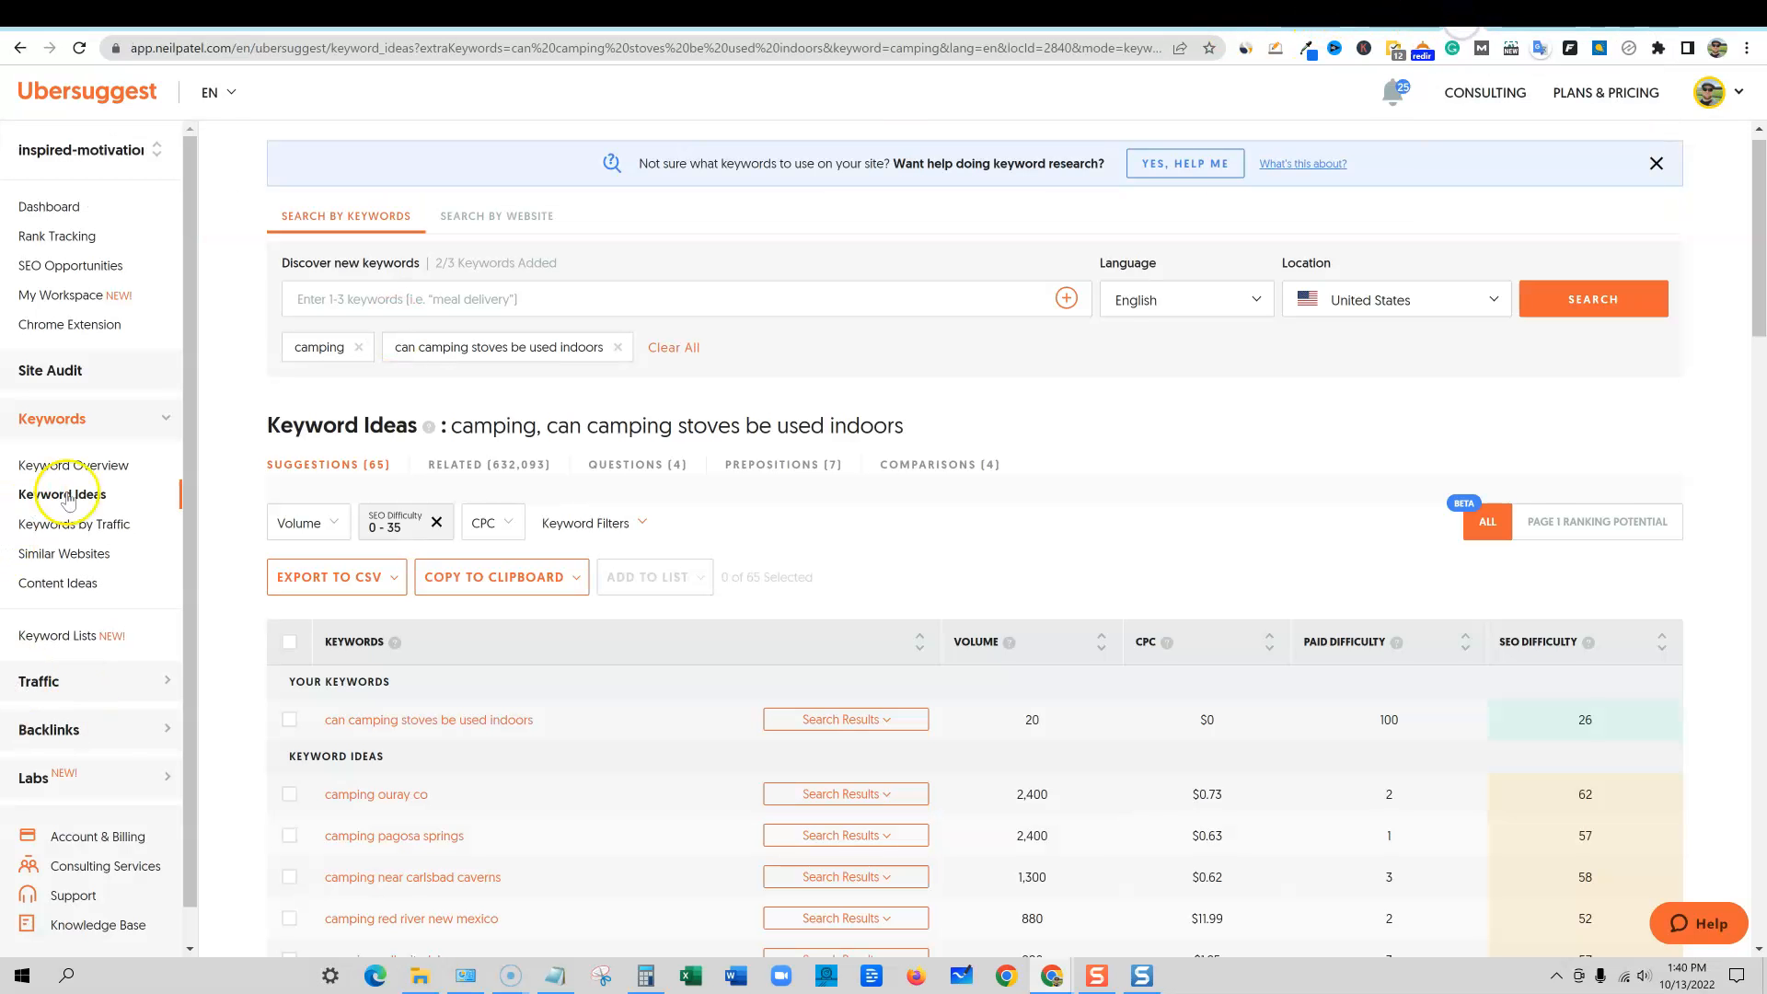
scroll(65, 810, down, 1)
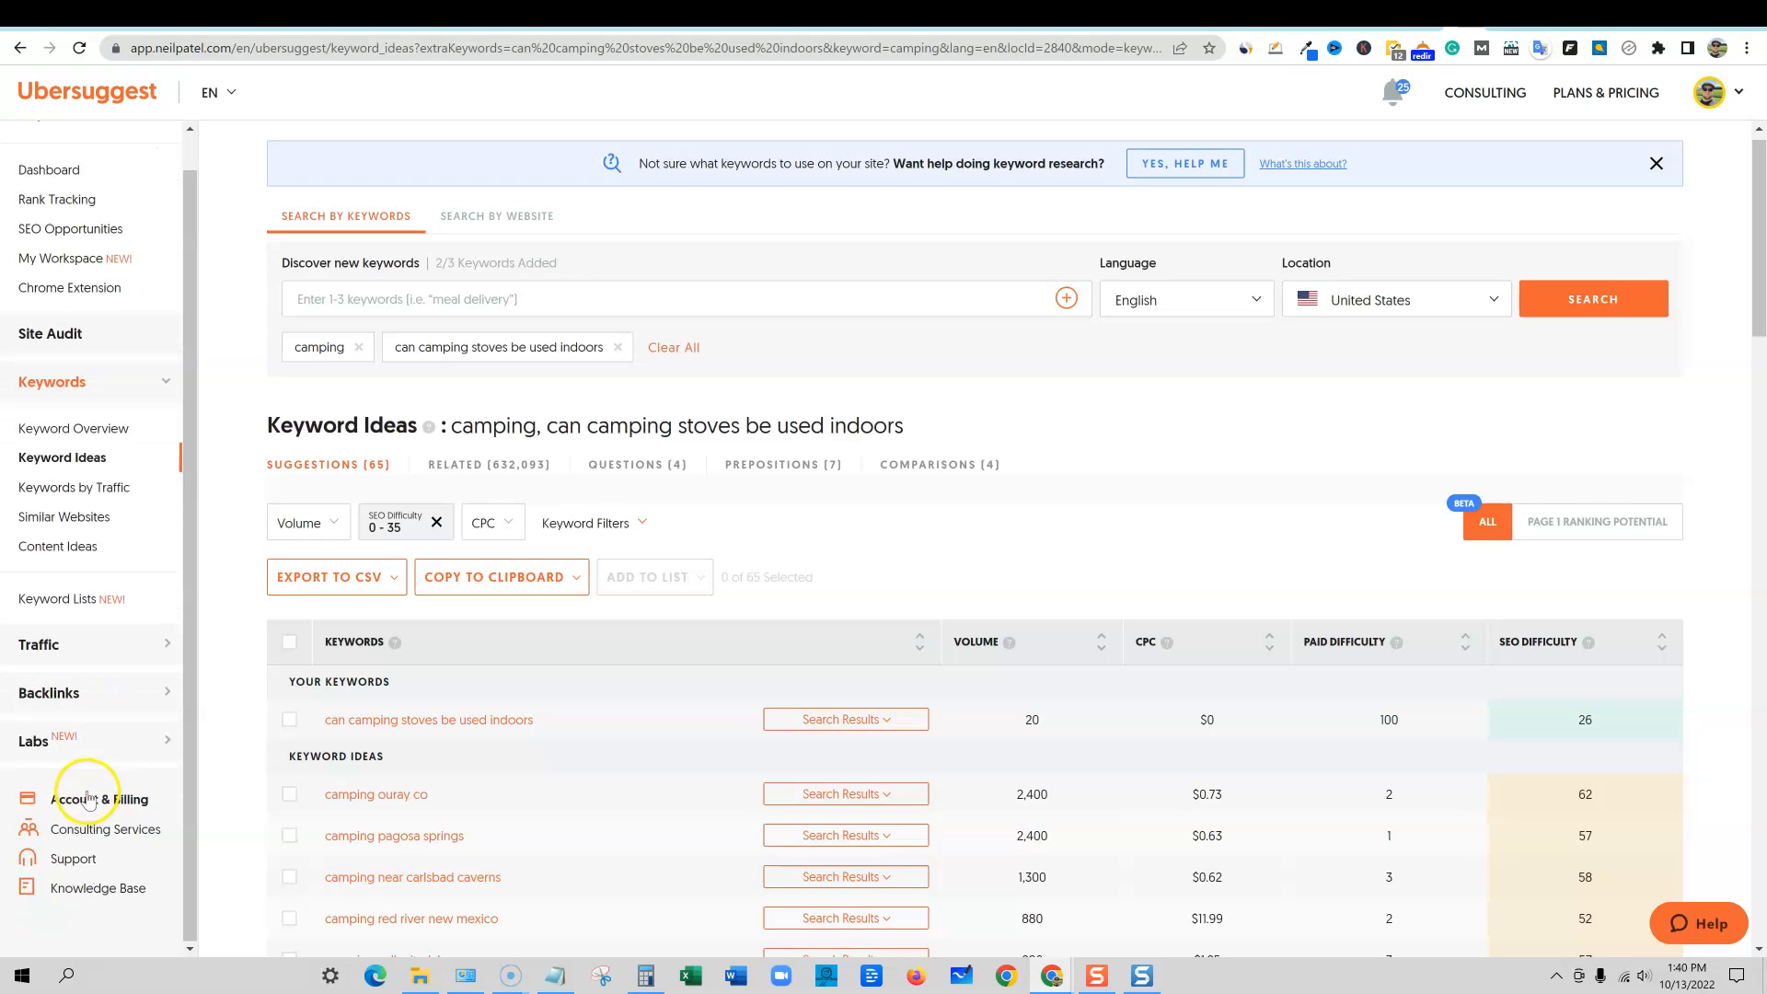
click(80, 645)
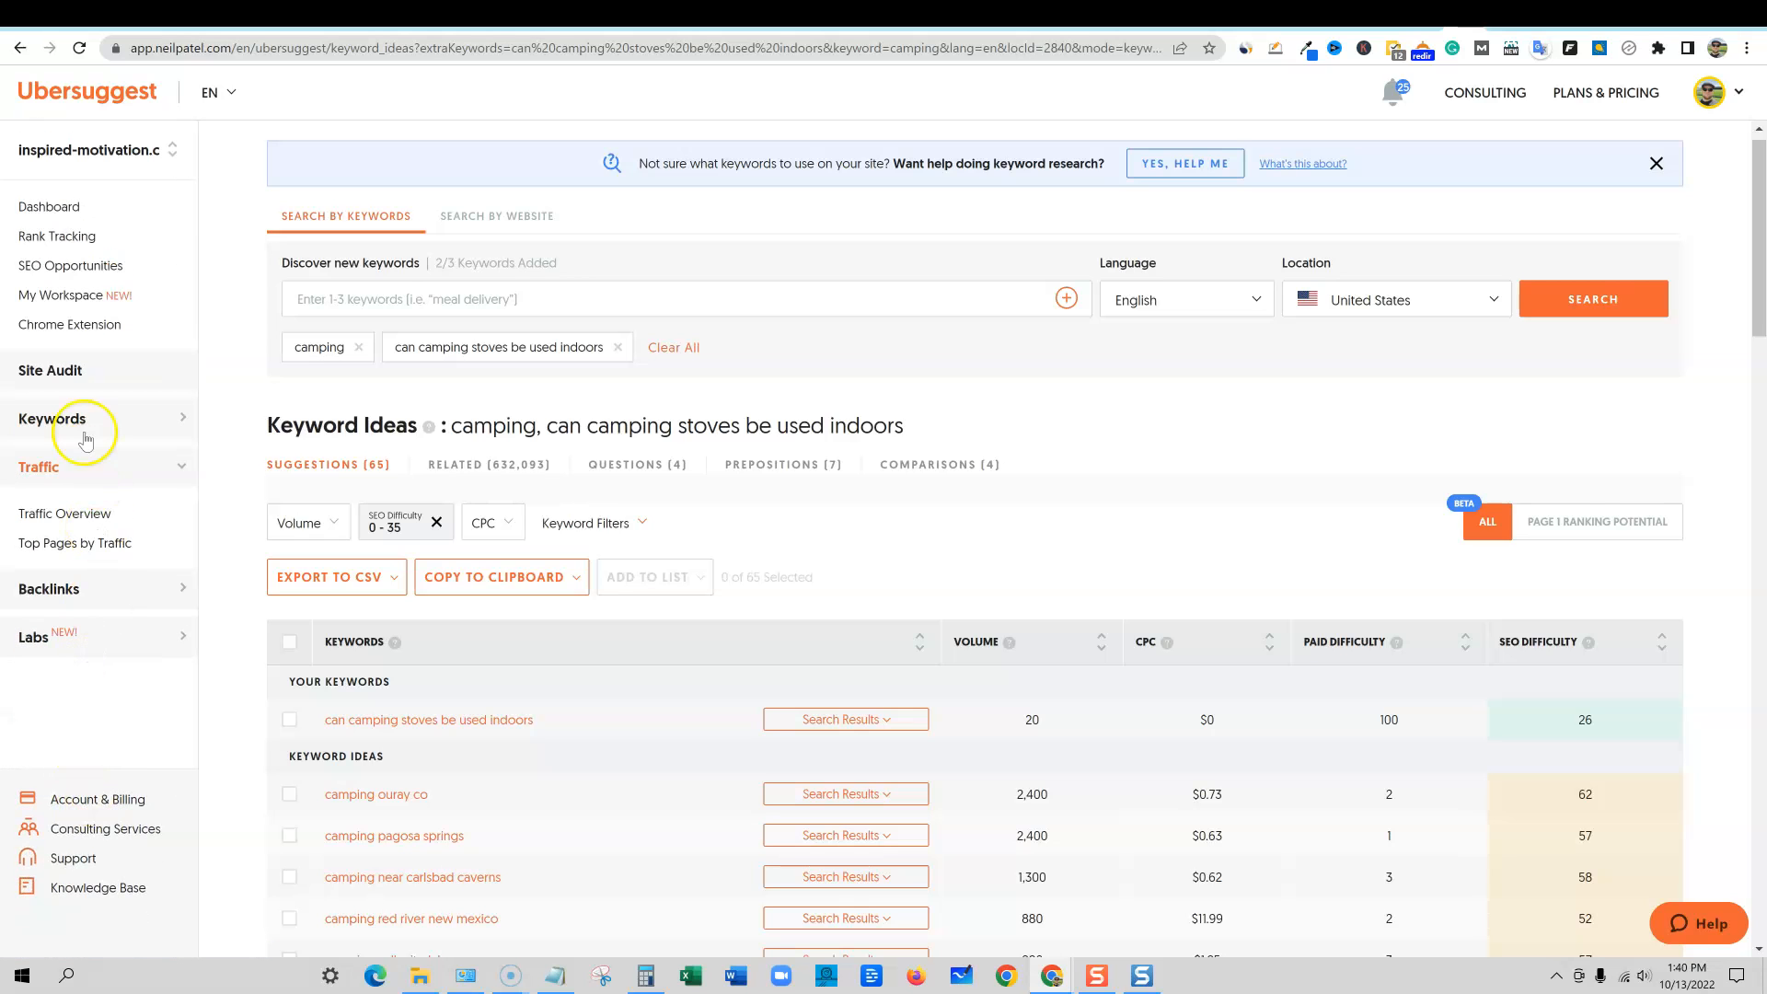
click(84, 633)
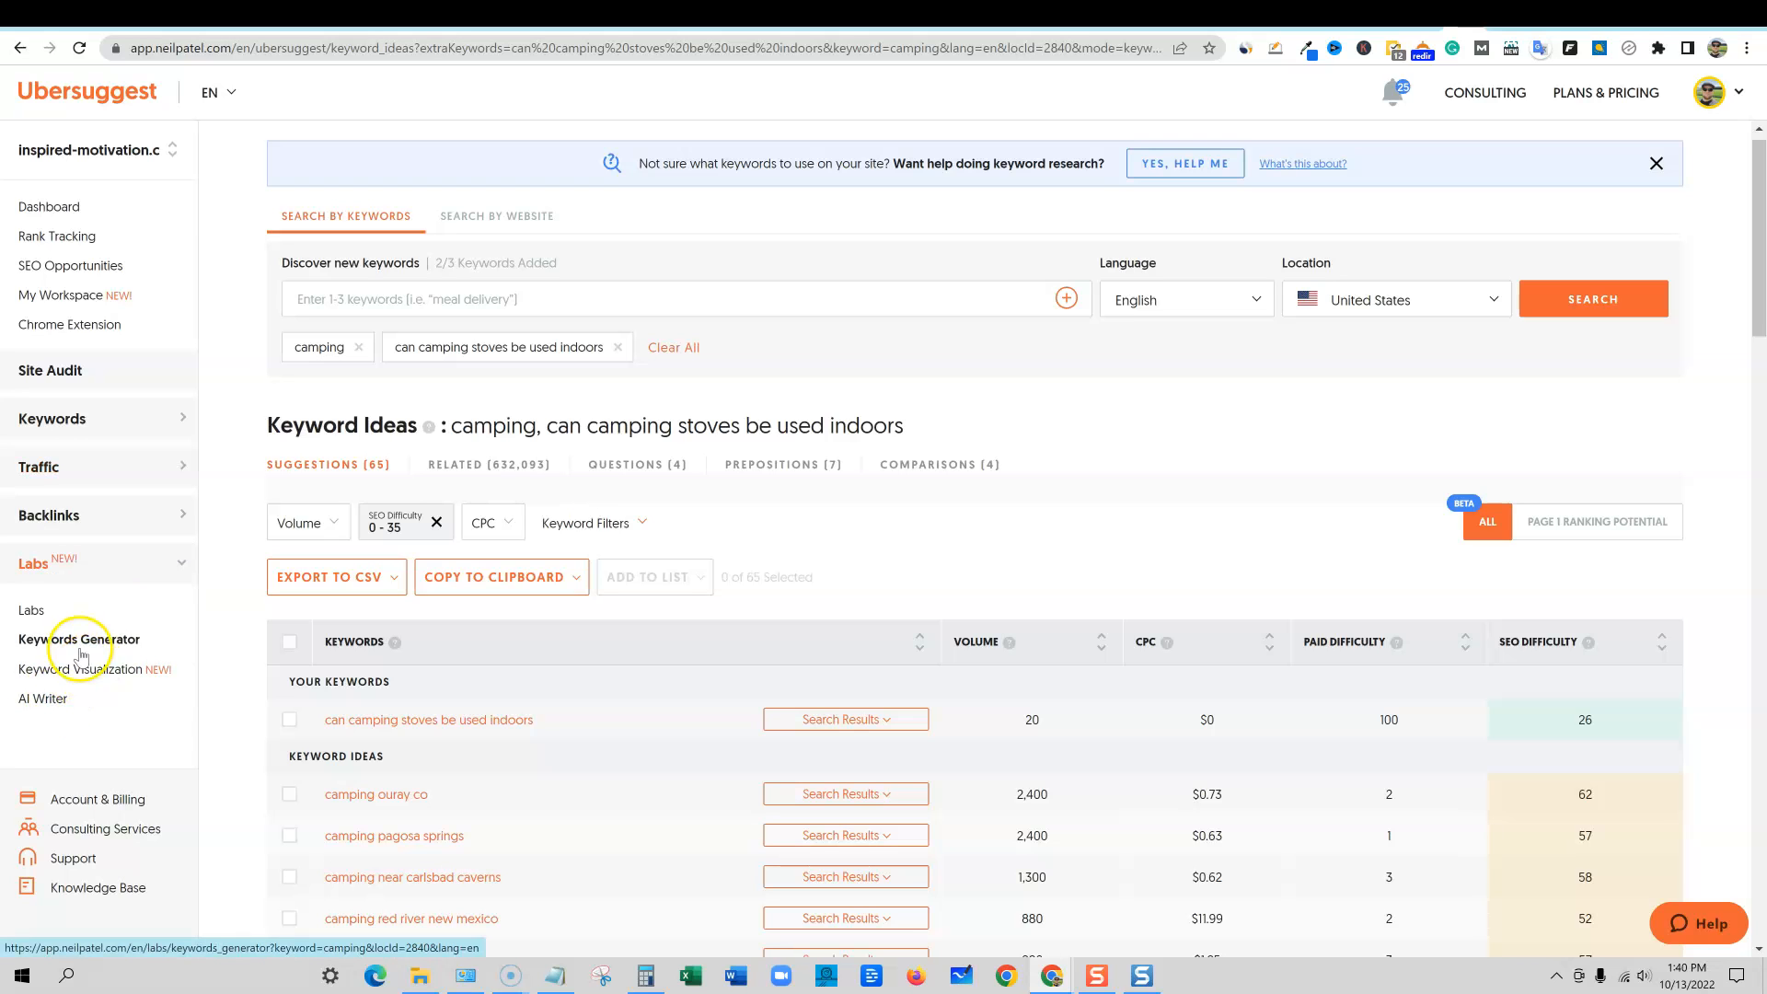
click(53, 419)
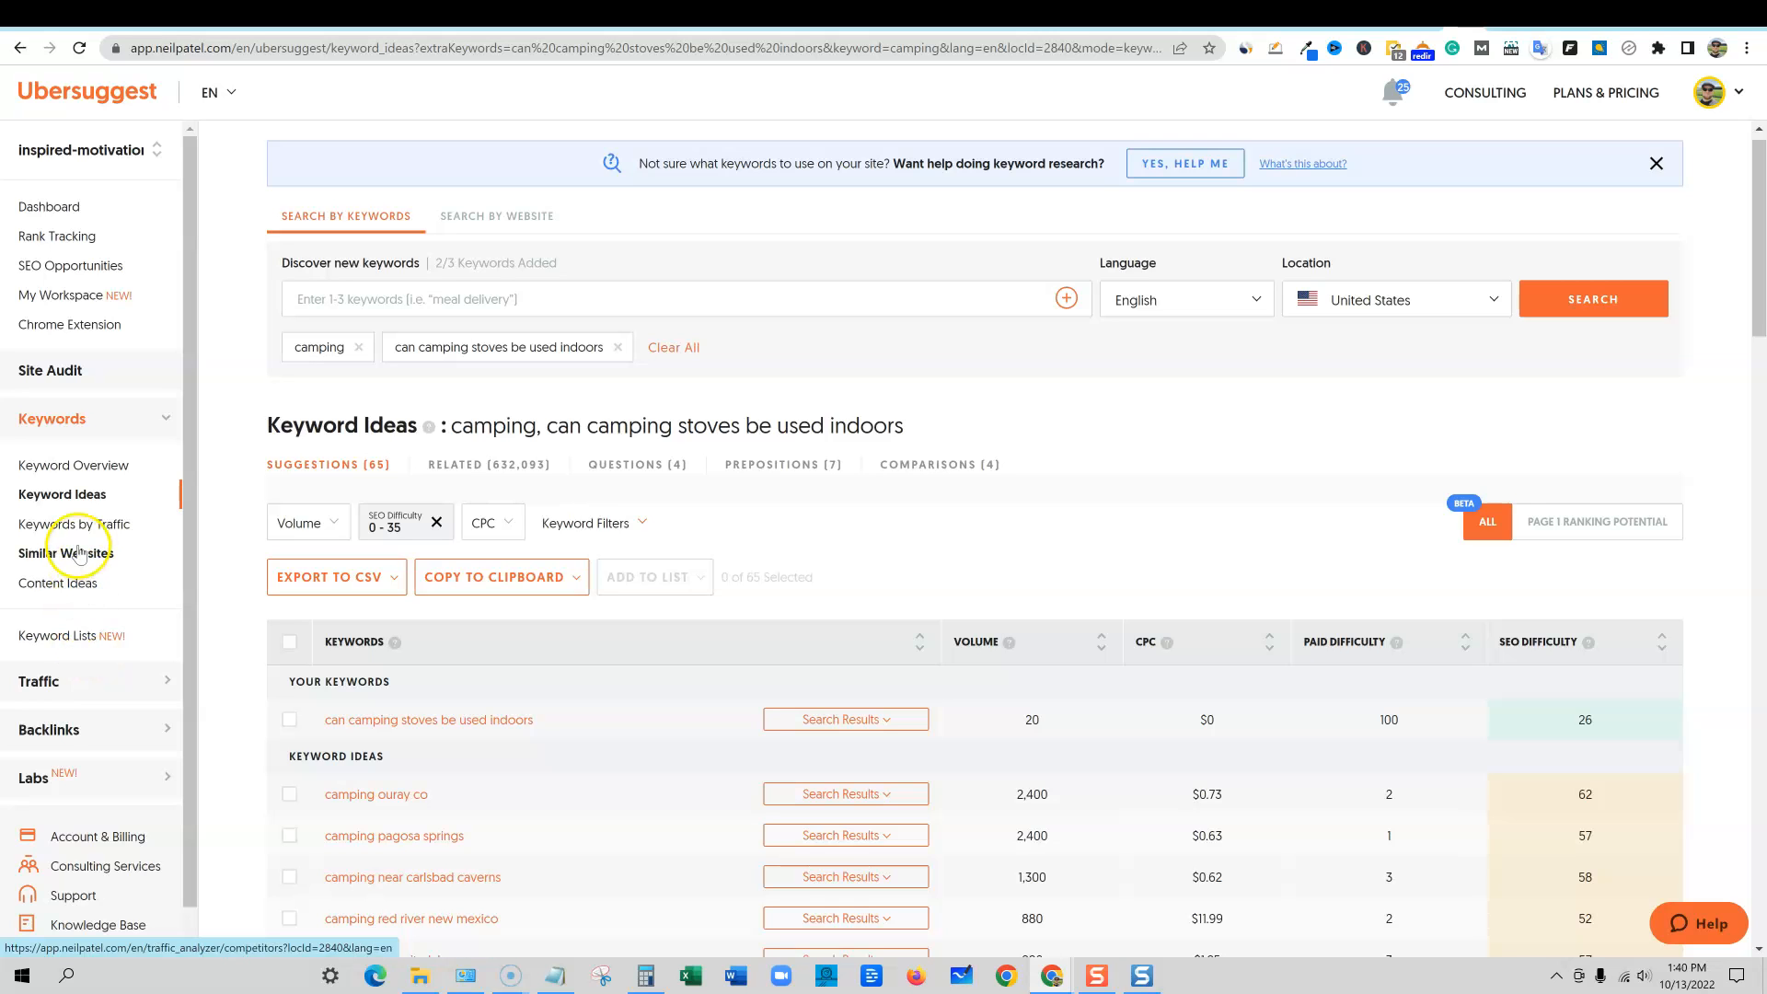
click(74, 523)
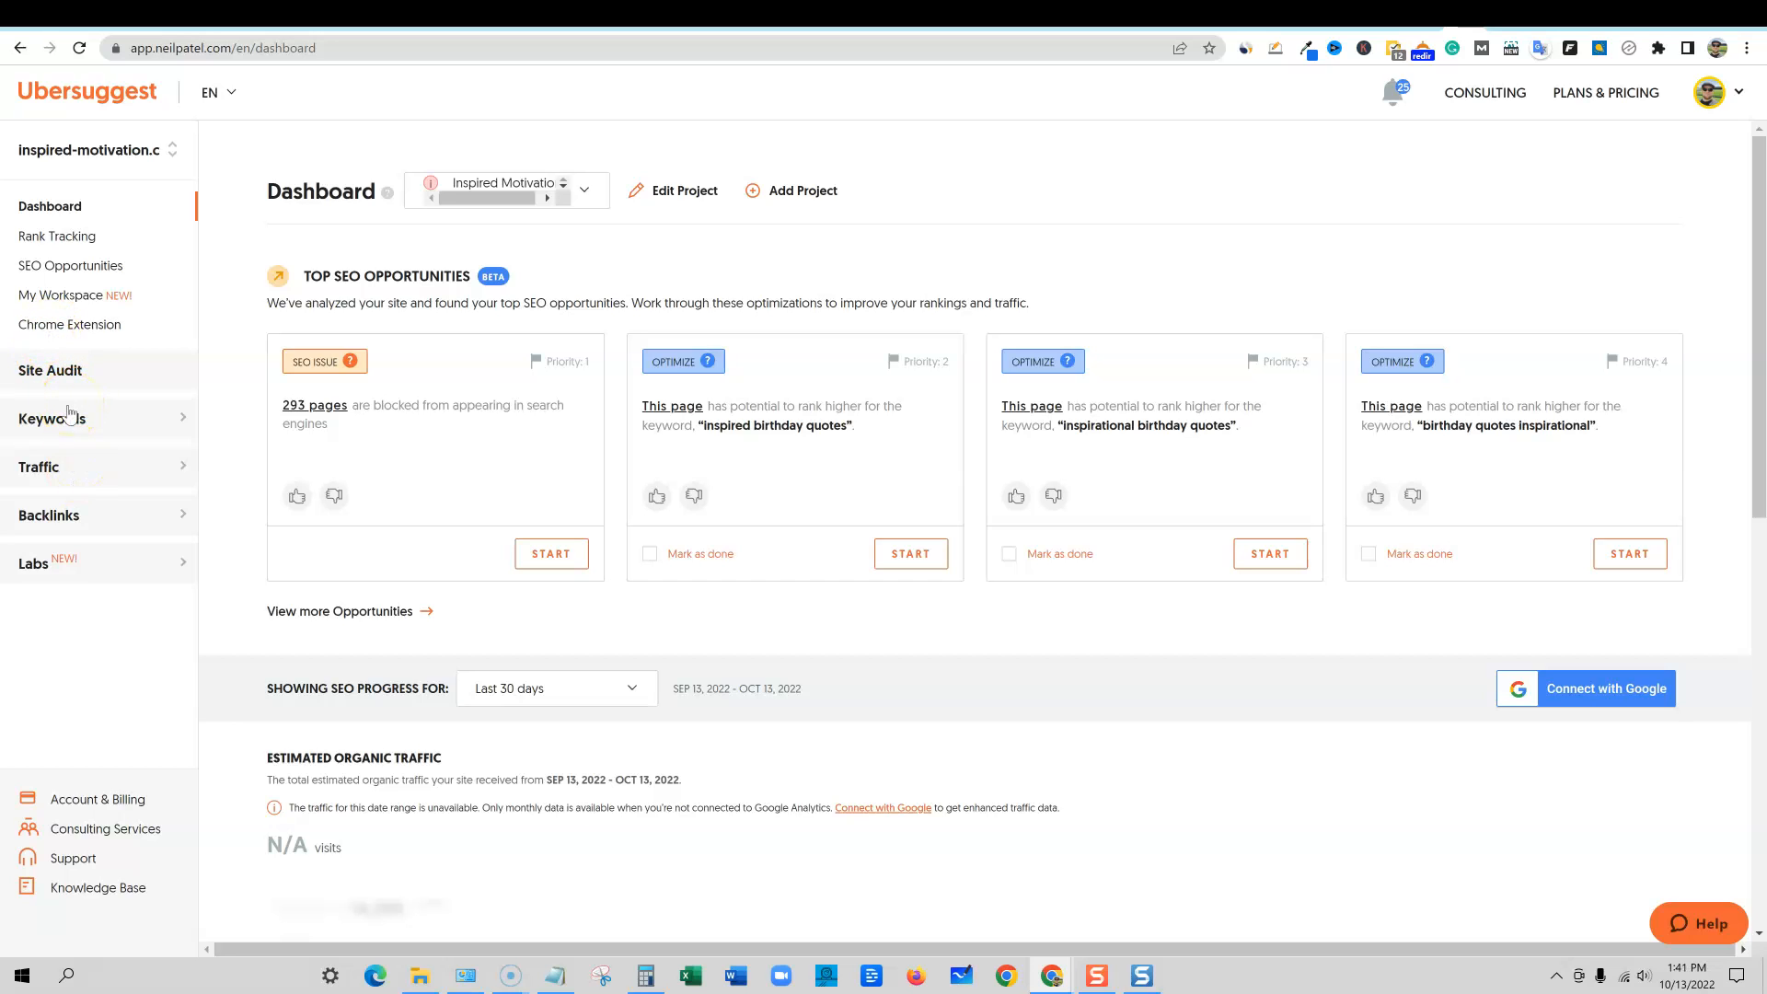
click(115, 423)
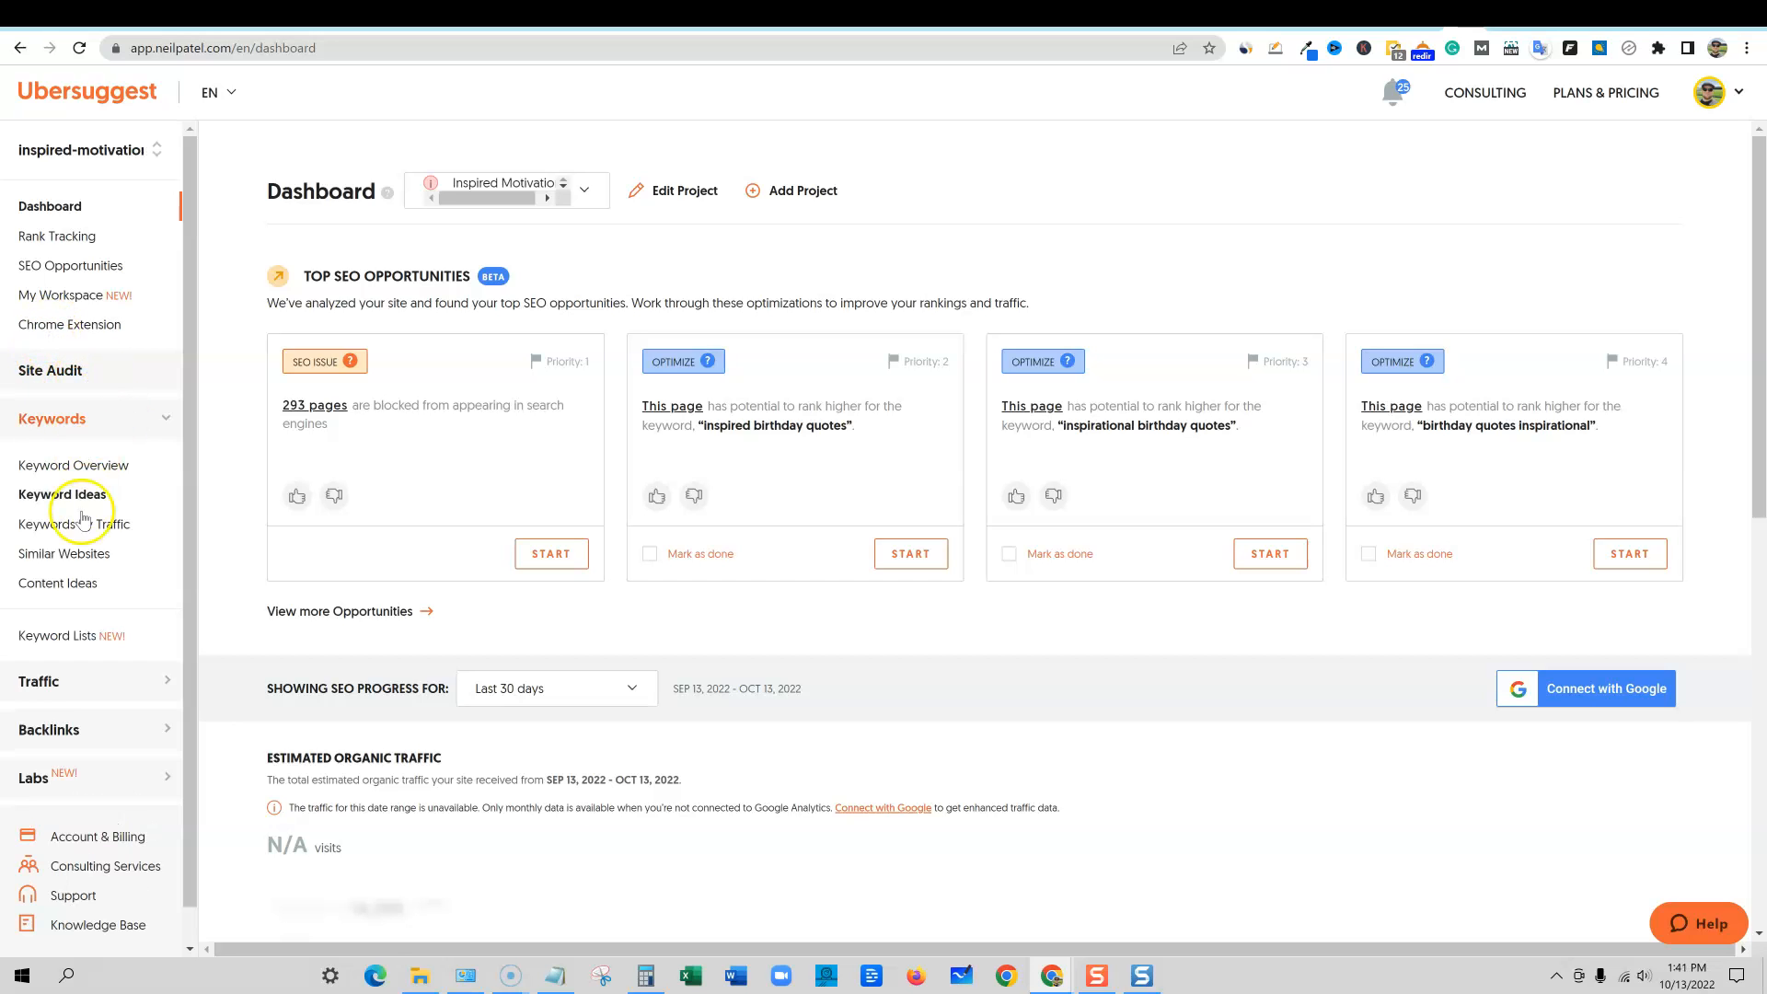
click(76, 555)
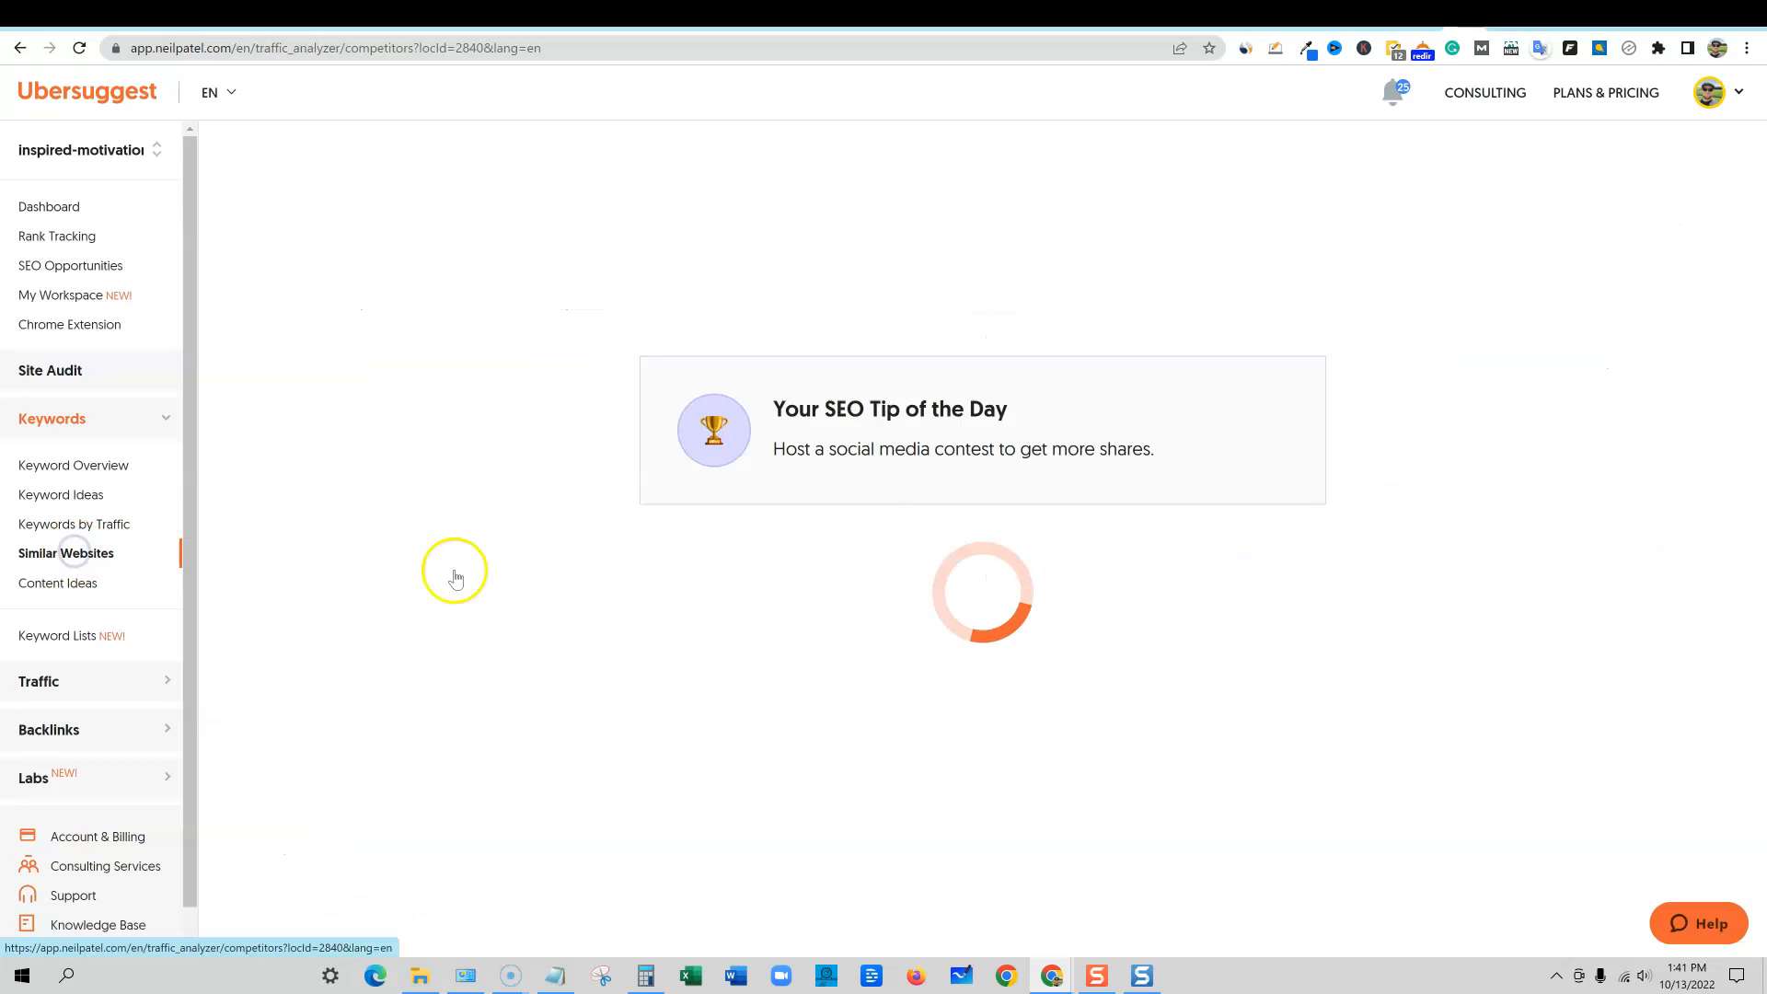
click(594, 218)
text(https://emergenetics.com/blog/five-effective-strategies-to-stay-motivated-at-work/)
drag(807, 208, 500, 205)
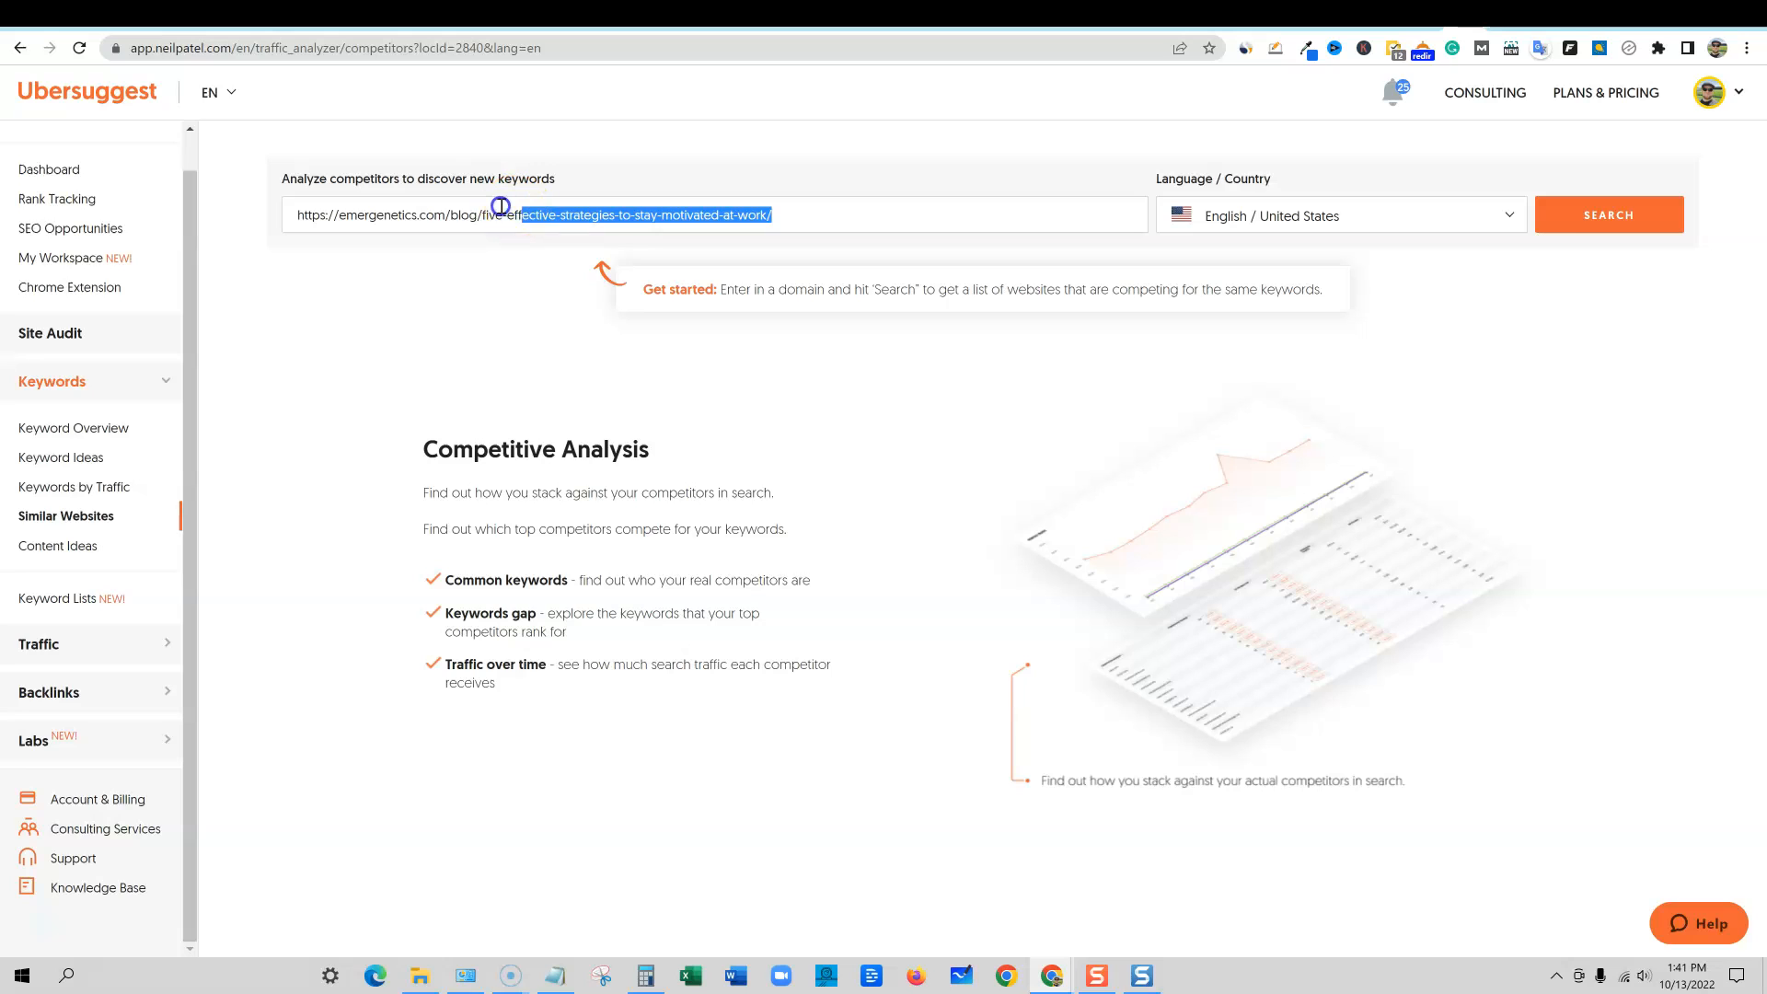
key(BackSpace)
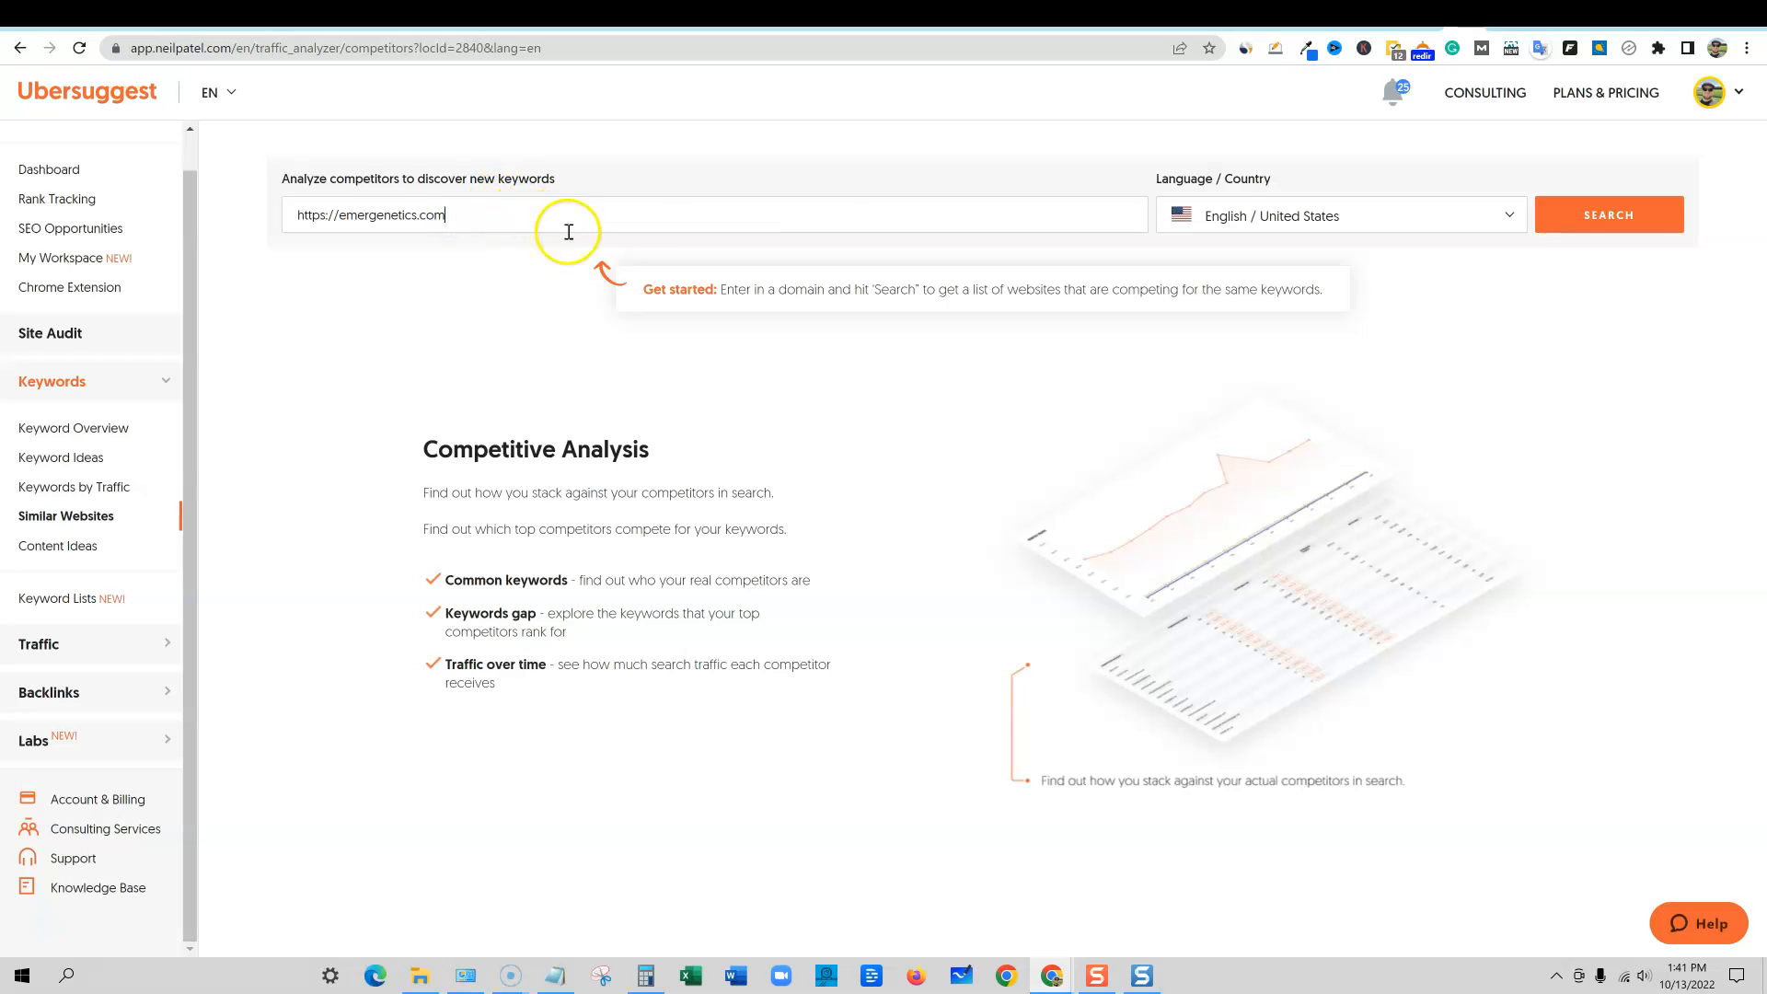
click(1591, 220)
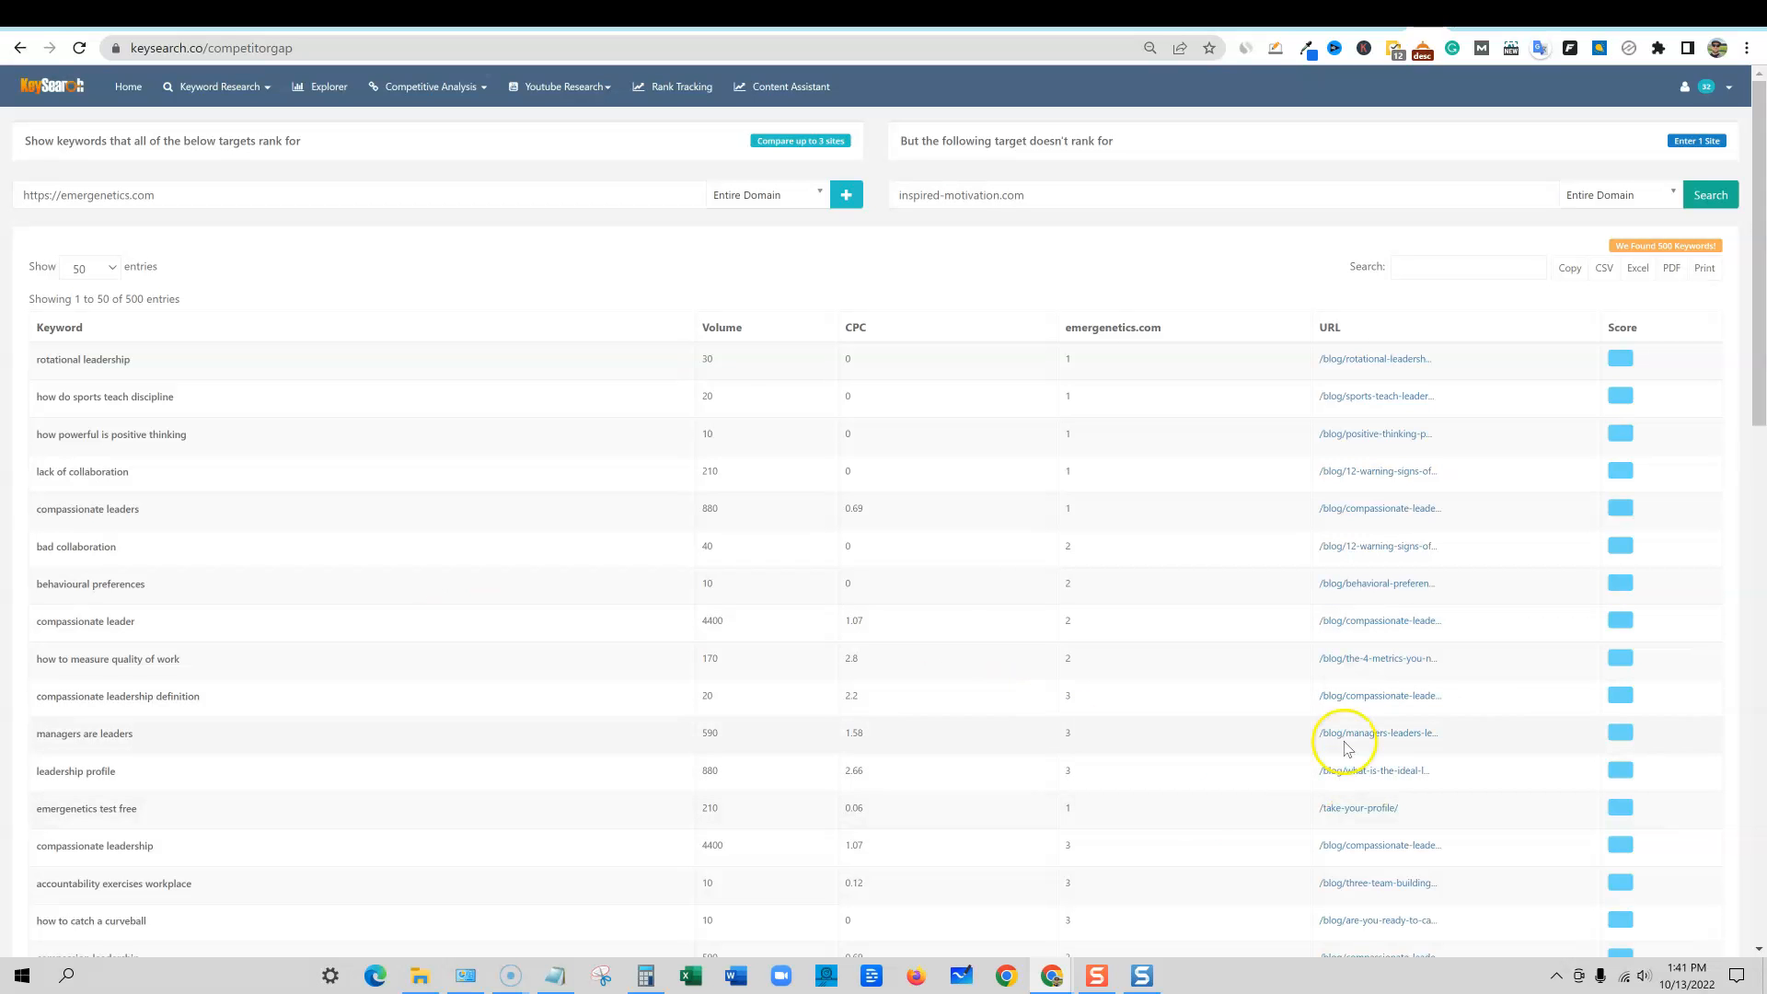
Step: Examine the KeySearch competitor gap keywords for emergenetics.com and check the available entries-per-page options
scroll(1360, 847, down, 20)
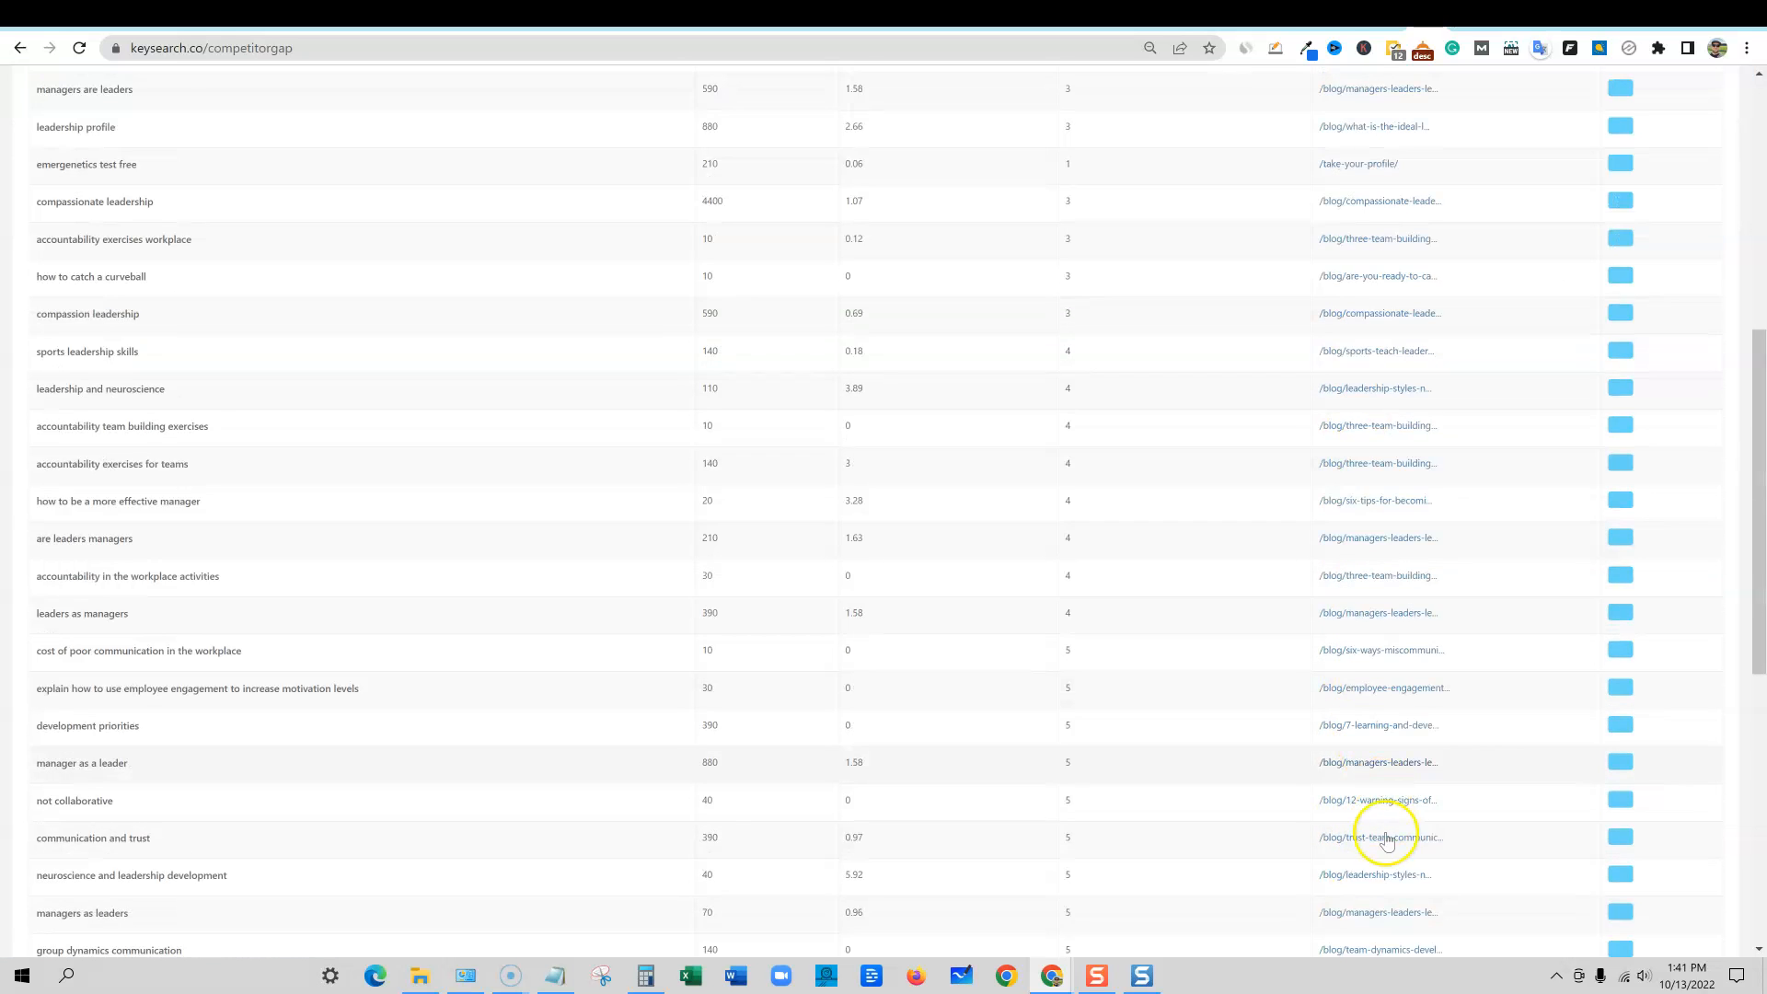
scroll(1385, 854, up, 20)
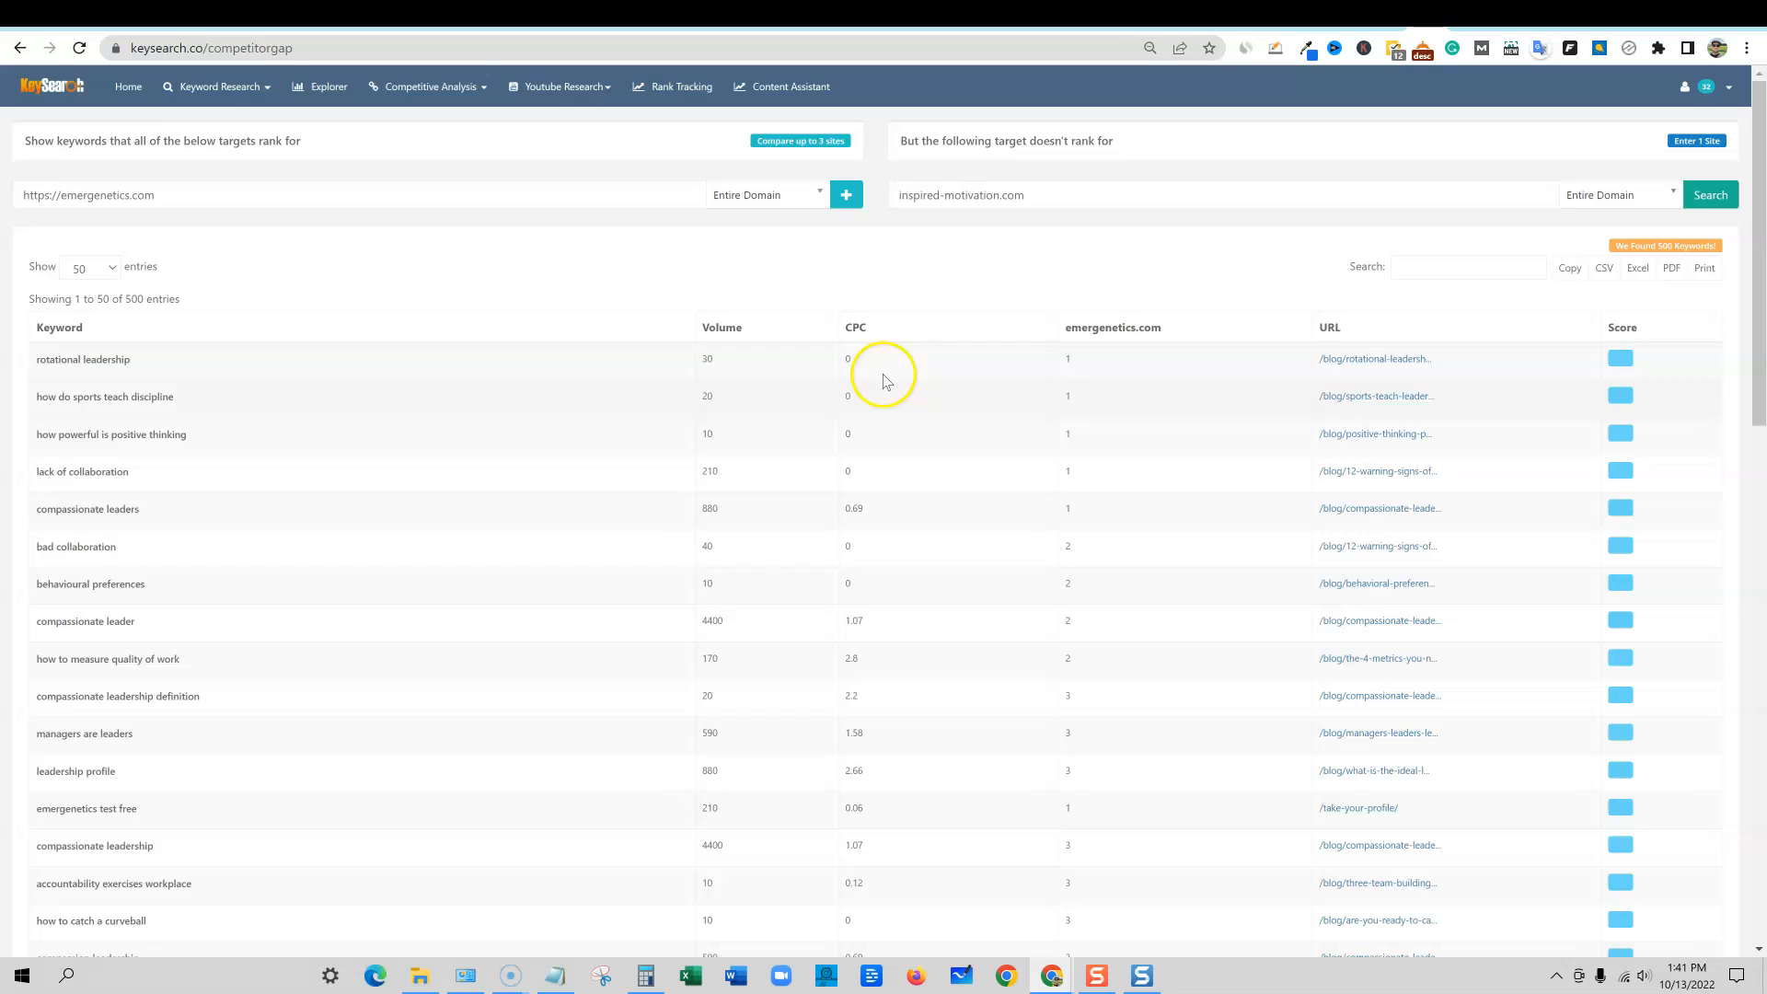
click(115, 268)
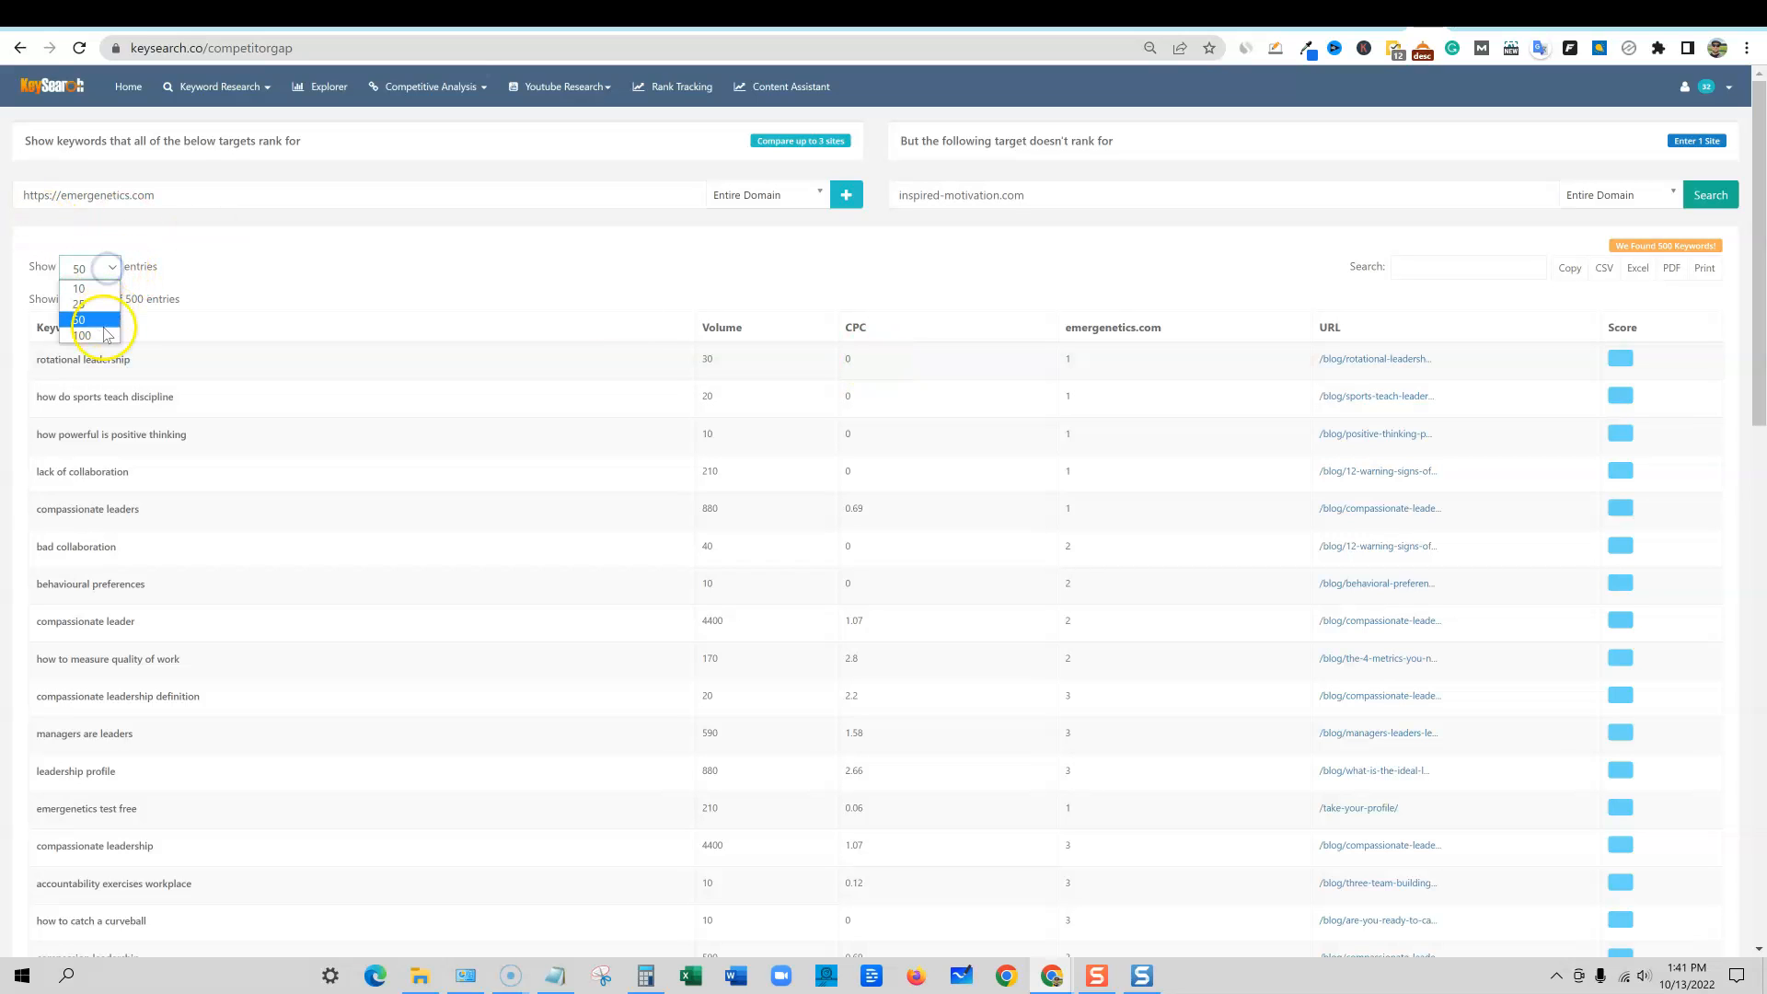
click(232, 257)
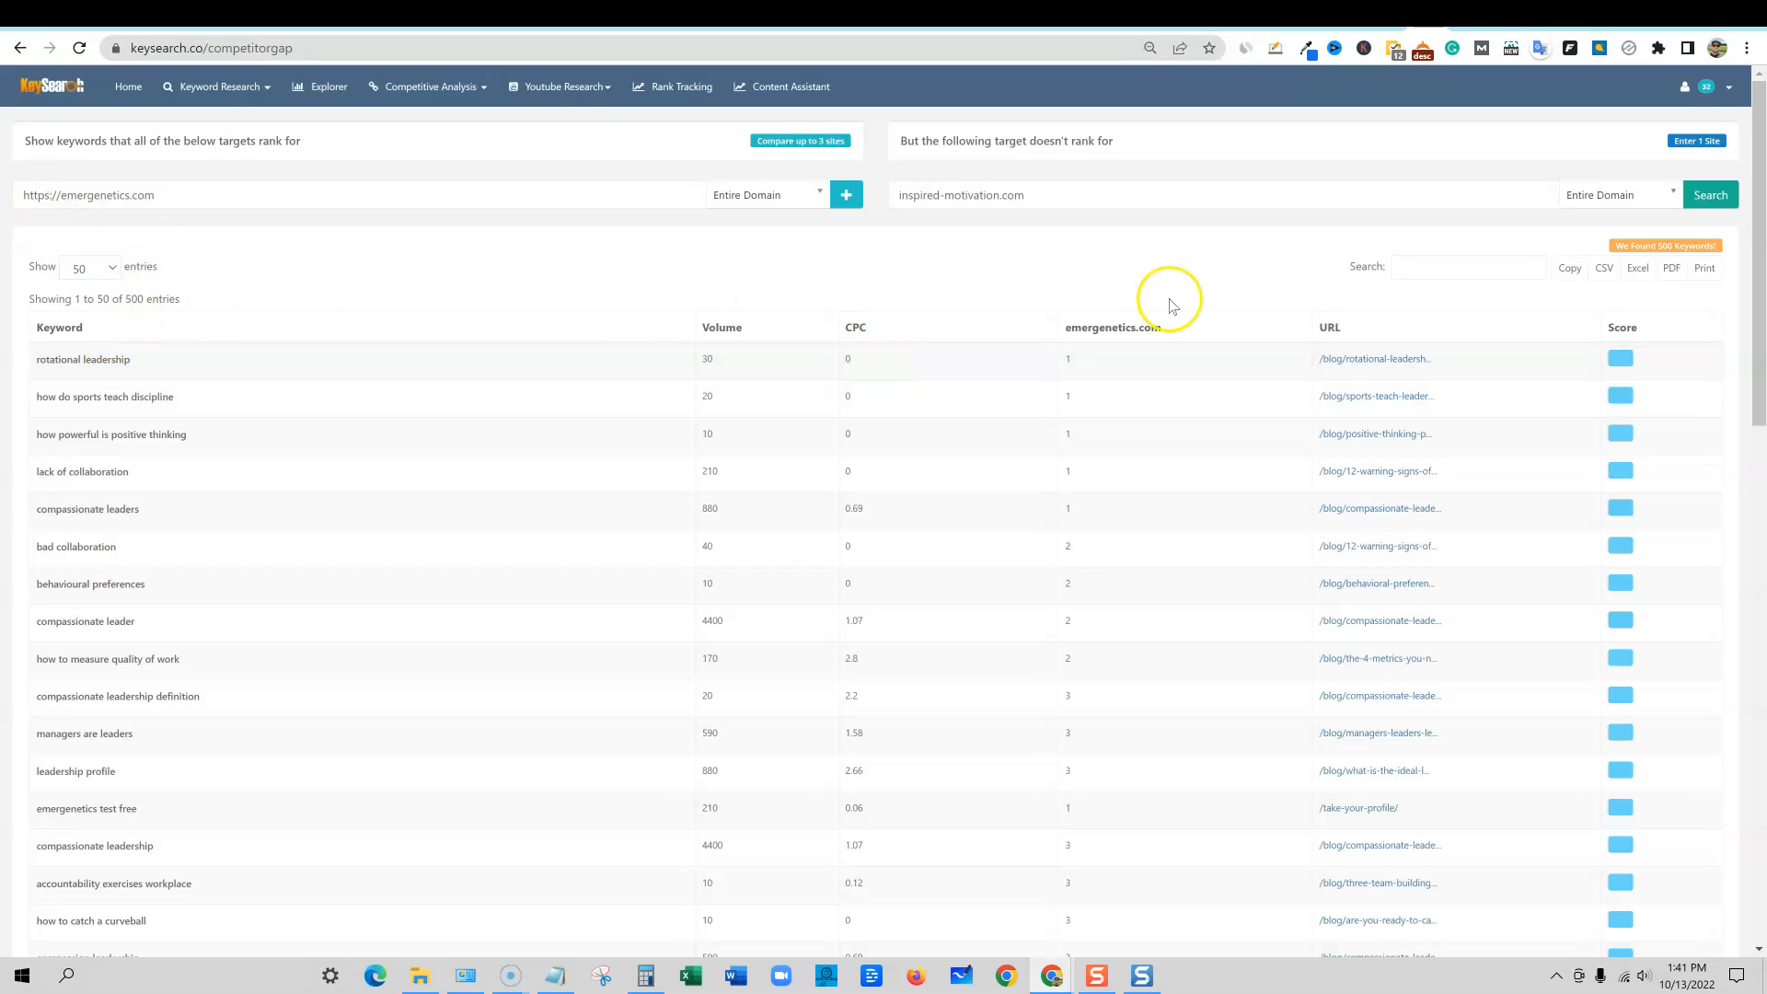
scroll(1211, 620, down, 14)
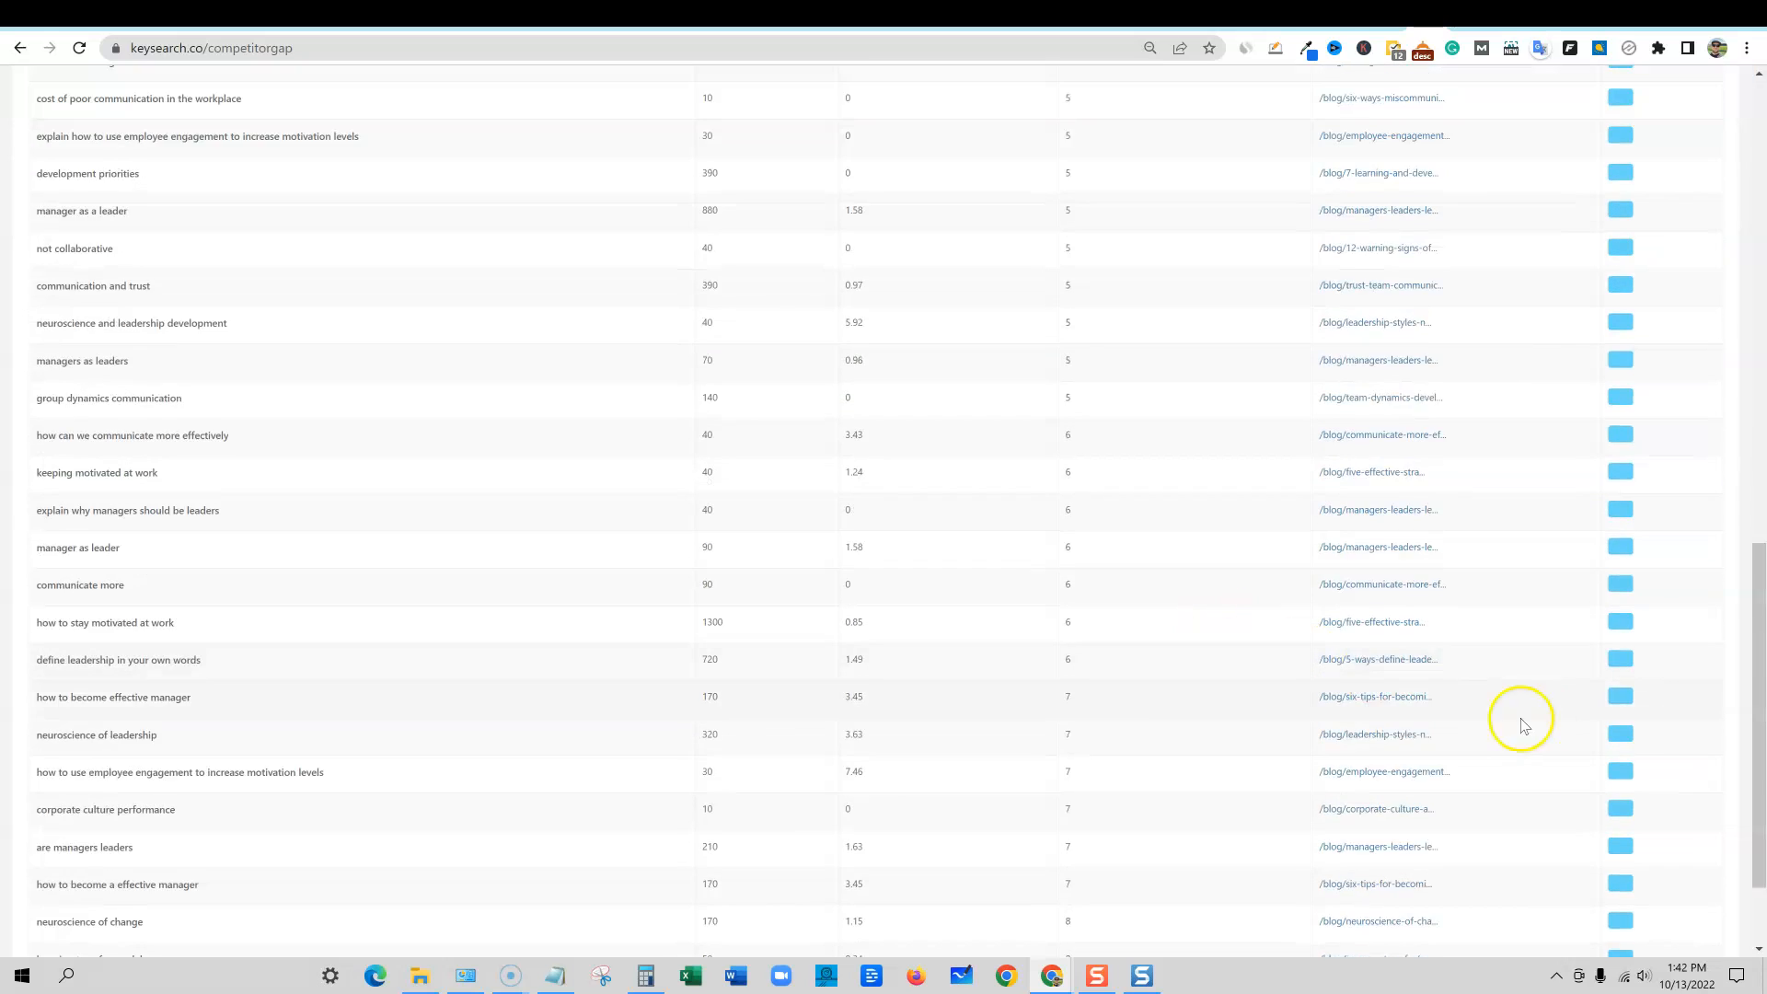
scroll(217, 591, up, 13)
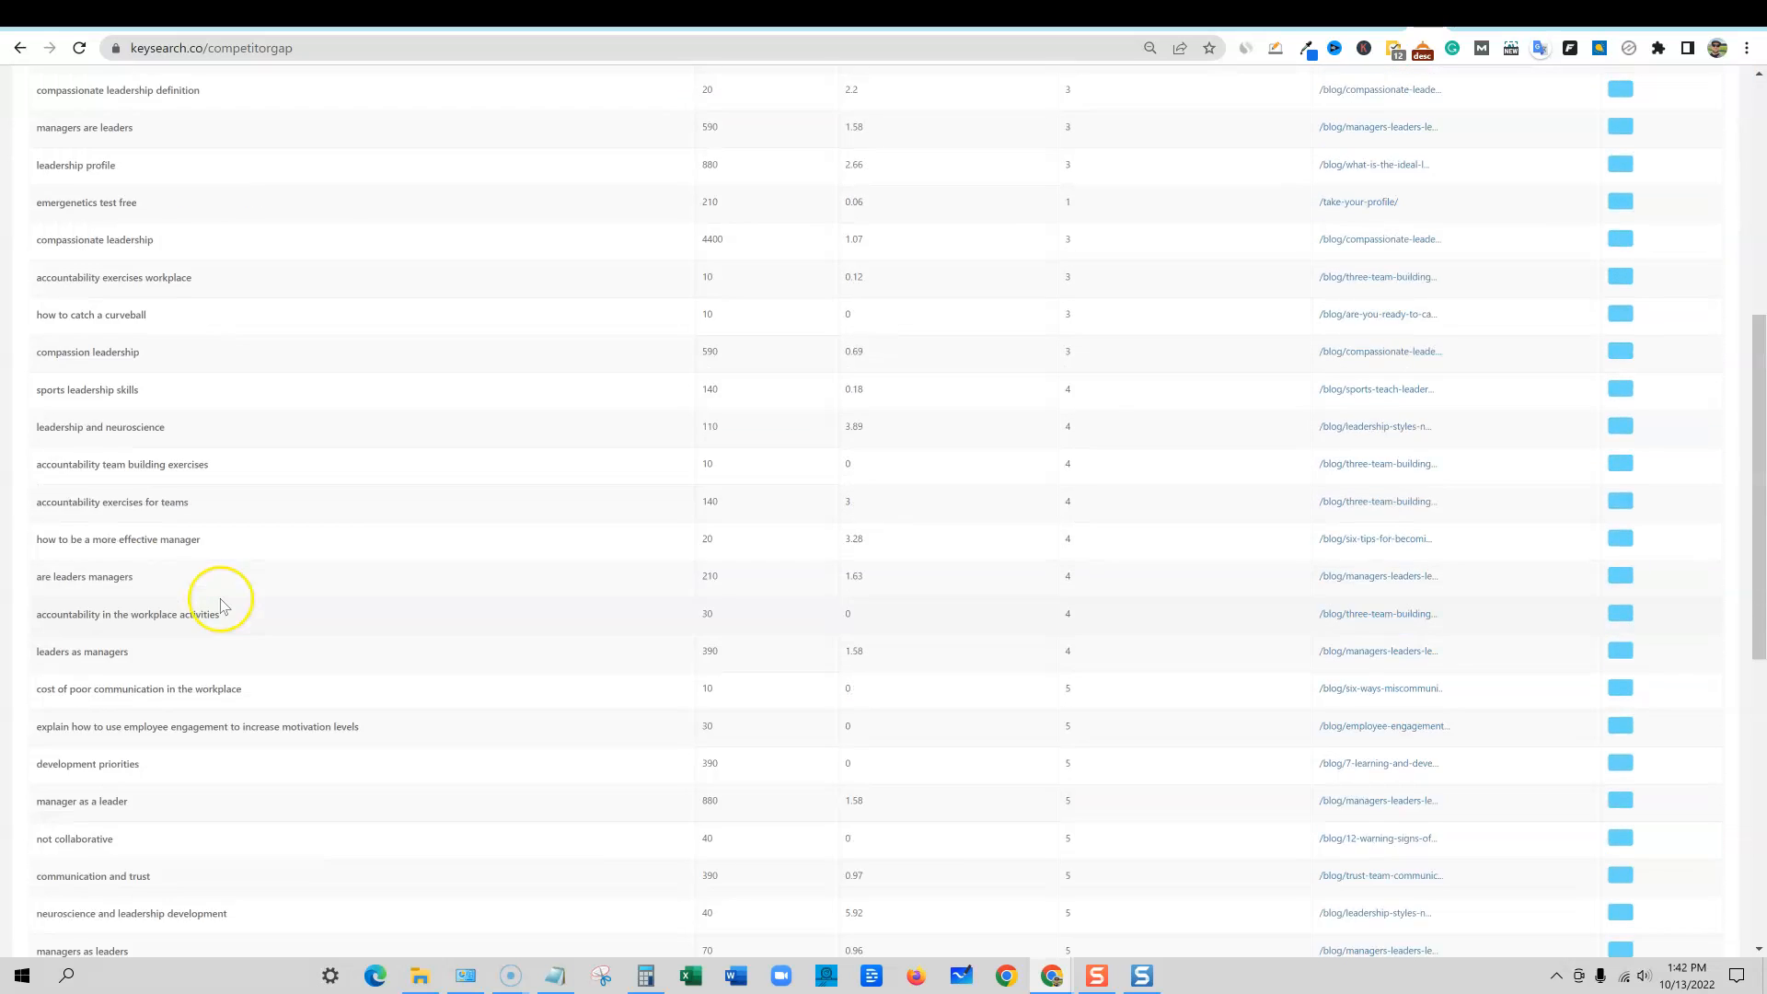
scroll(311, 626, up, 1)
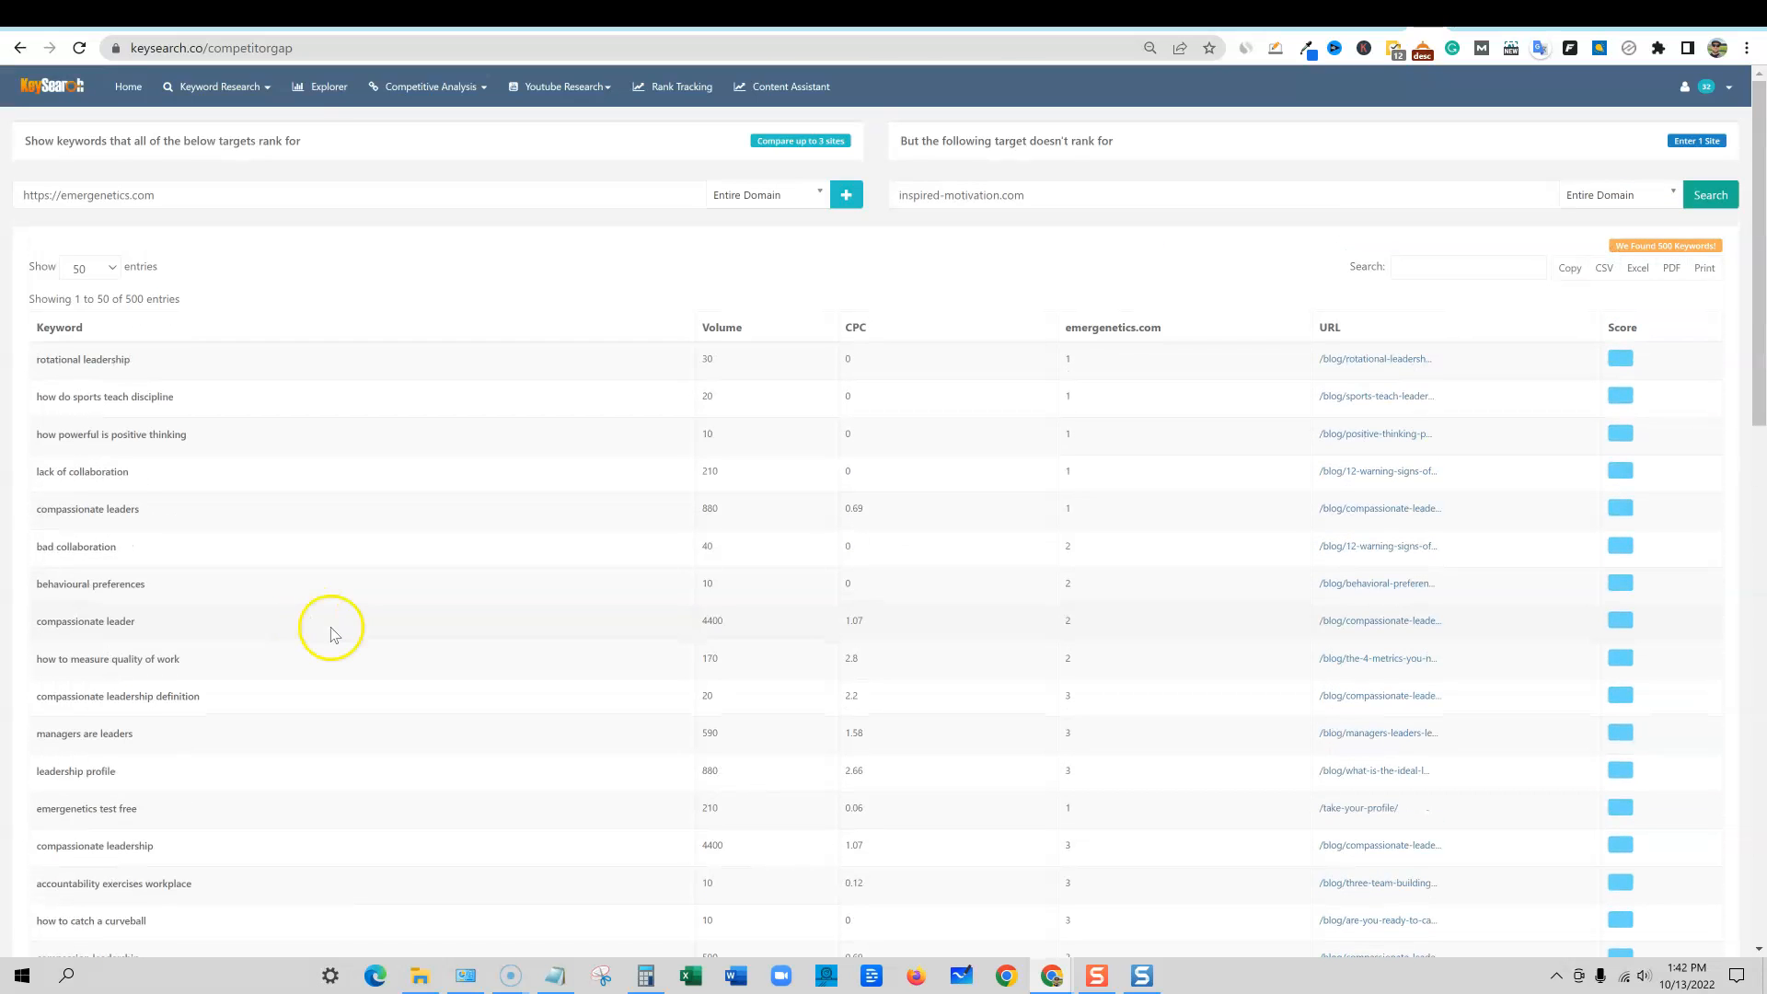
click(330, 92)
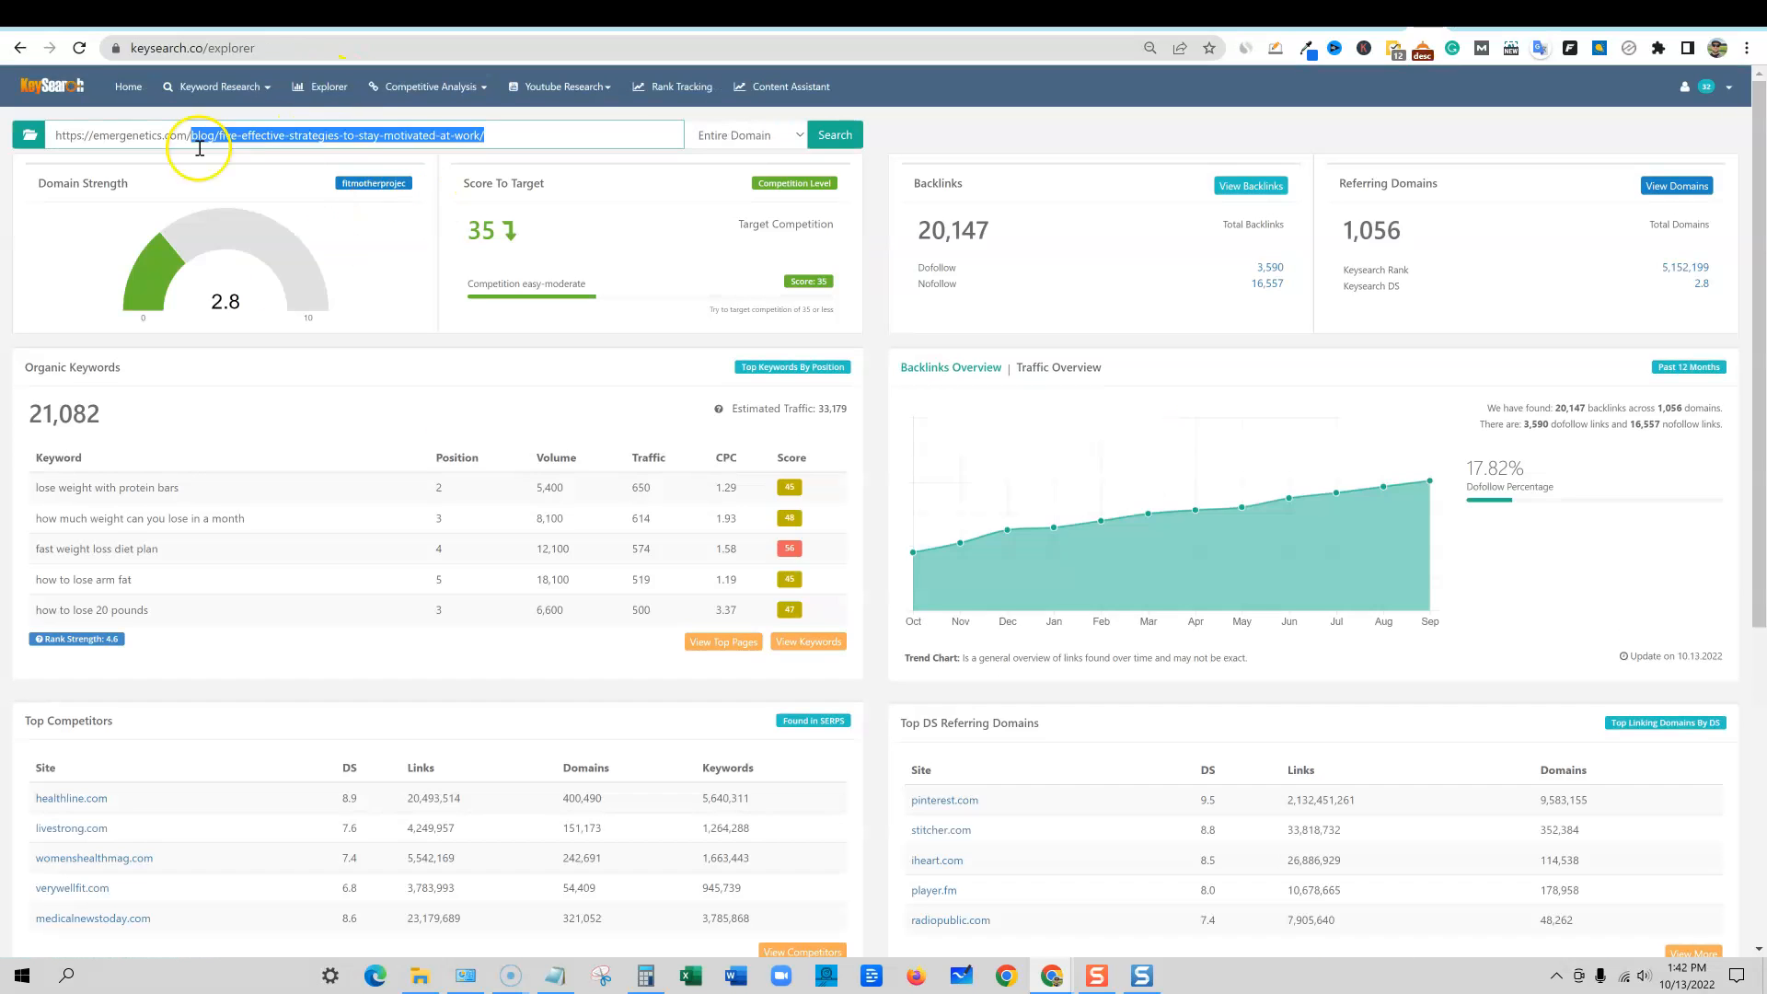
key(BackSpace)
click(830, 138)
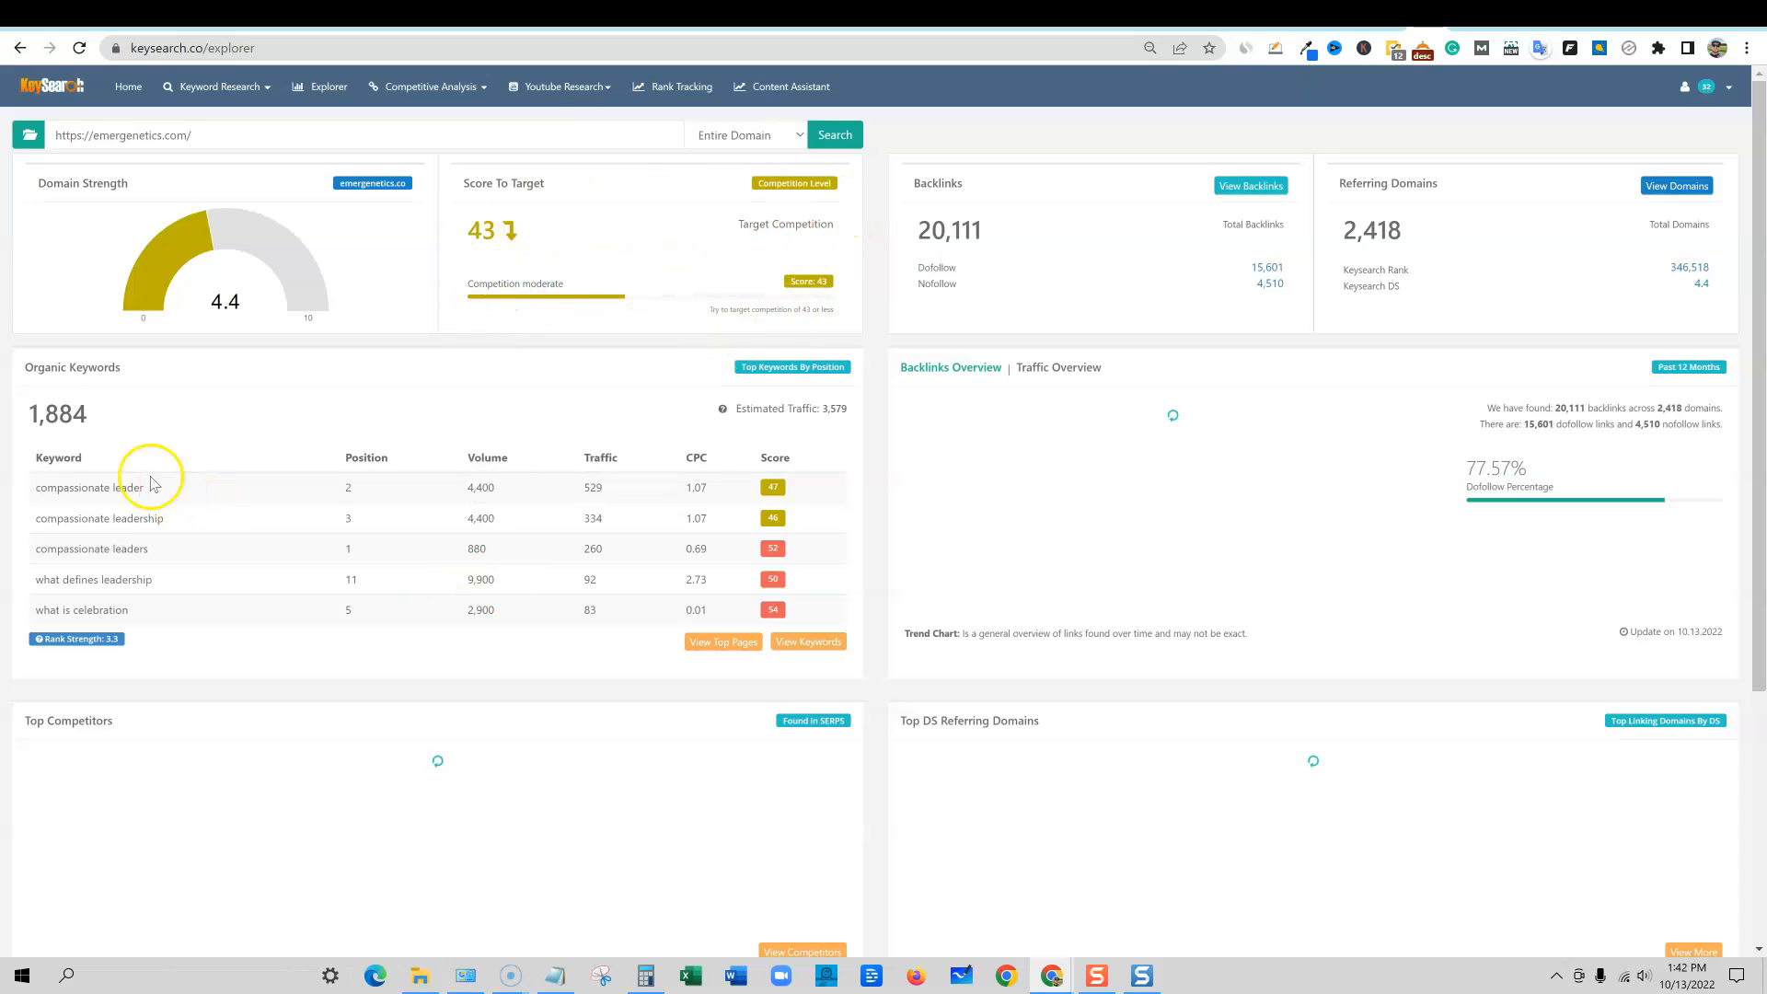
scroll(211, 654, down, 4)
scroll(368, 658, up, 4)
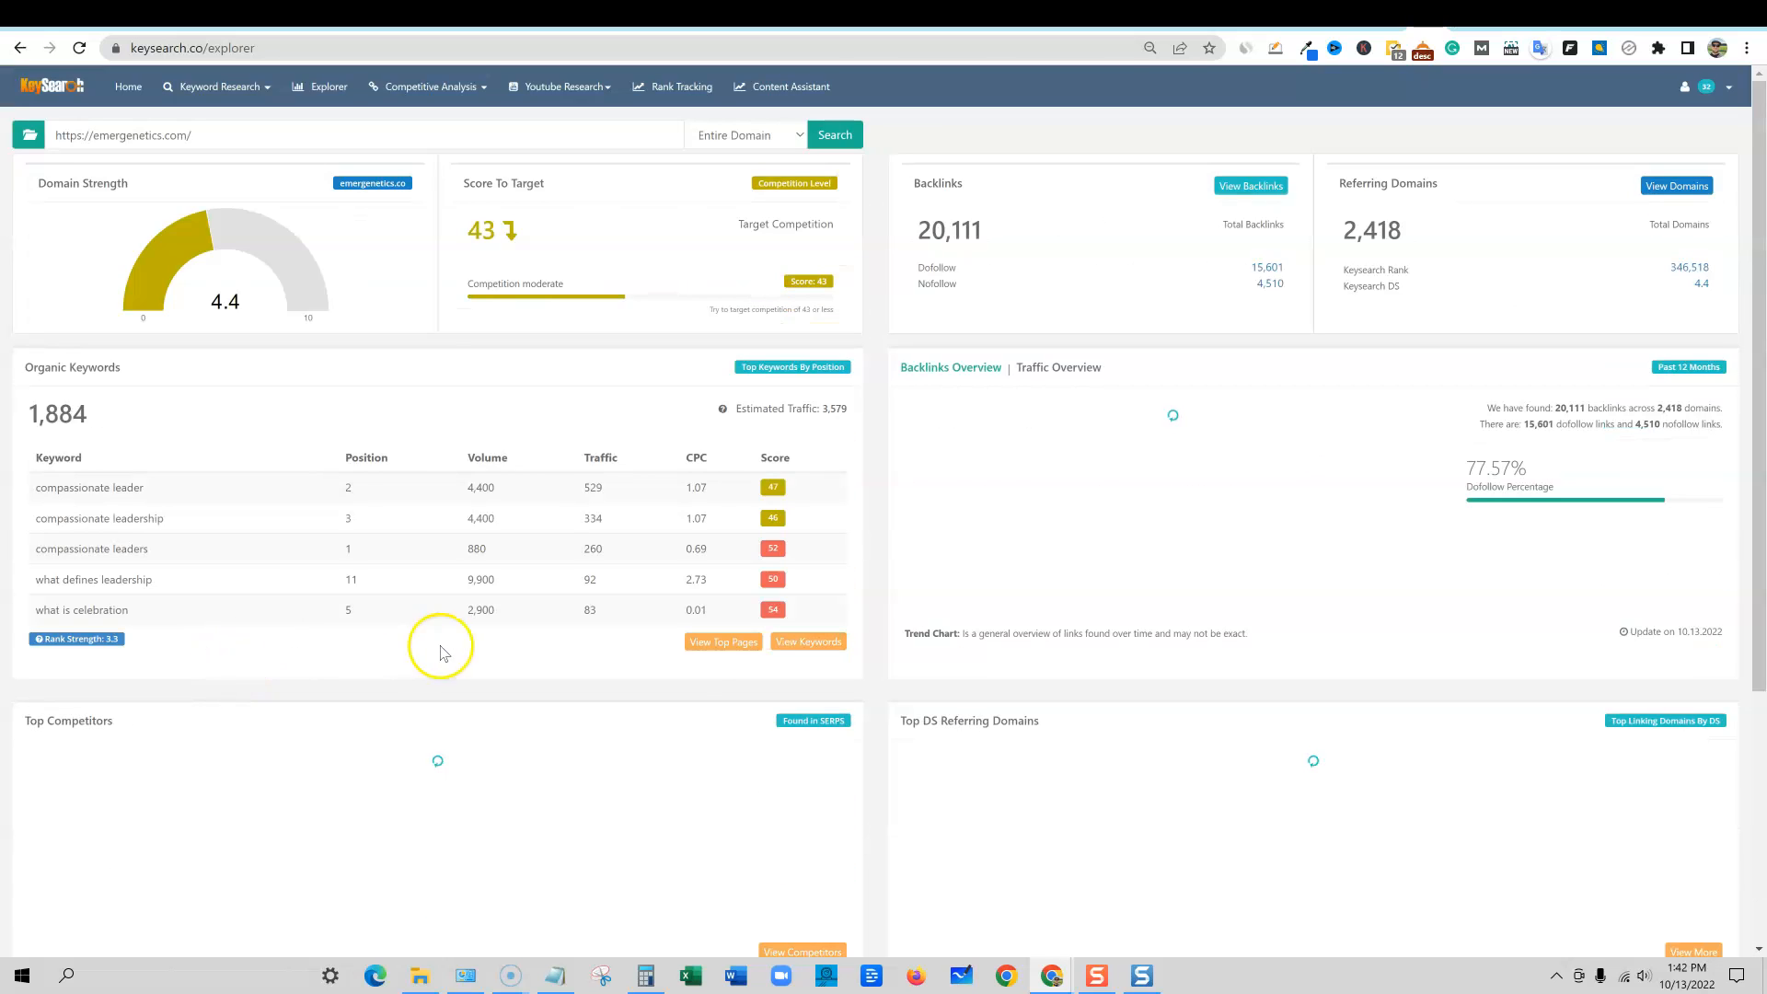
Step: Review the organic top pages of emergenetics.com with their traffic and keyword counts, and close the list
click(719, 644)
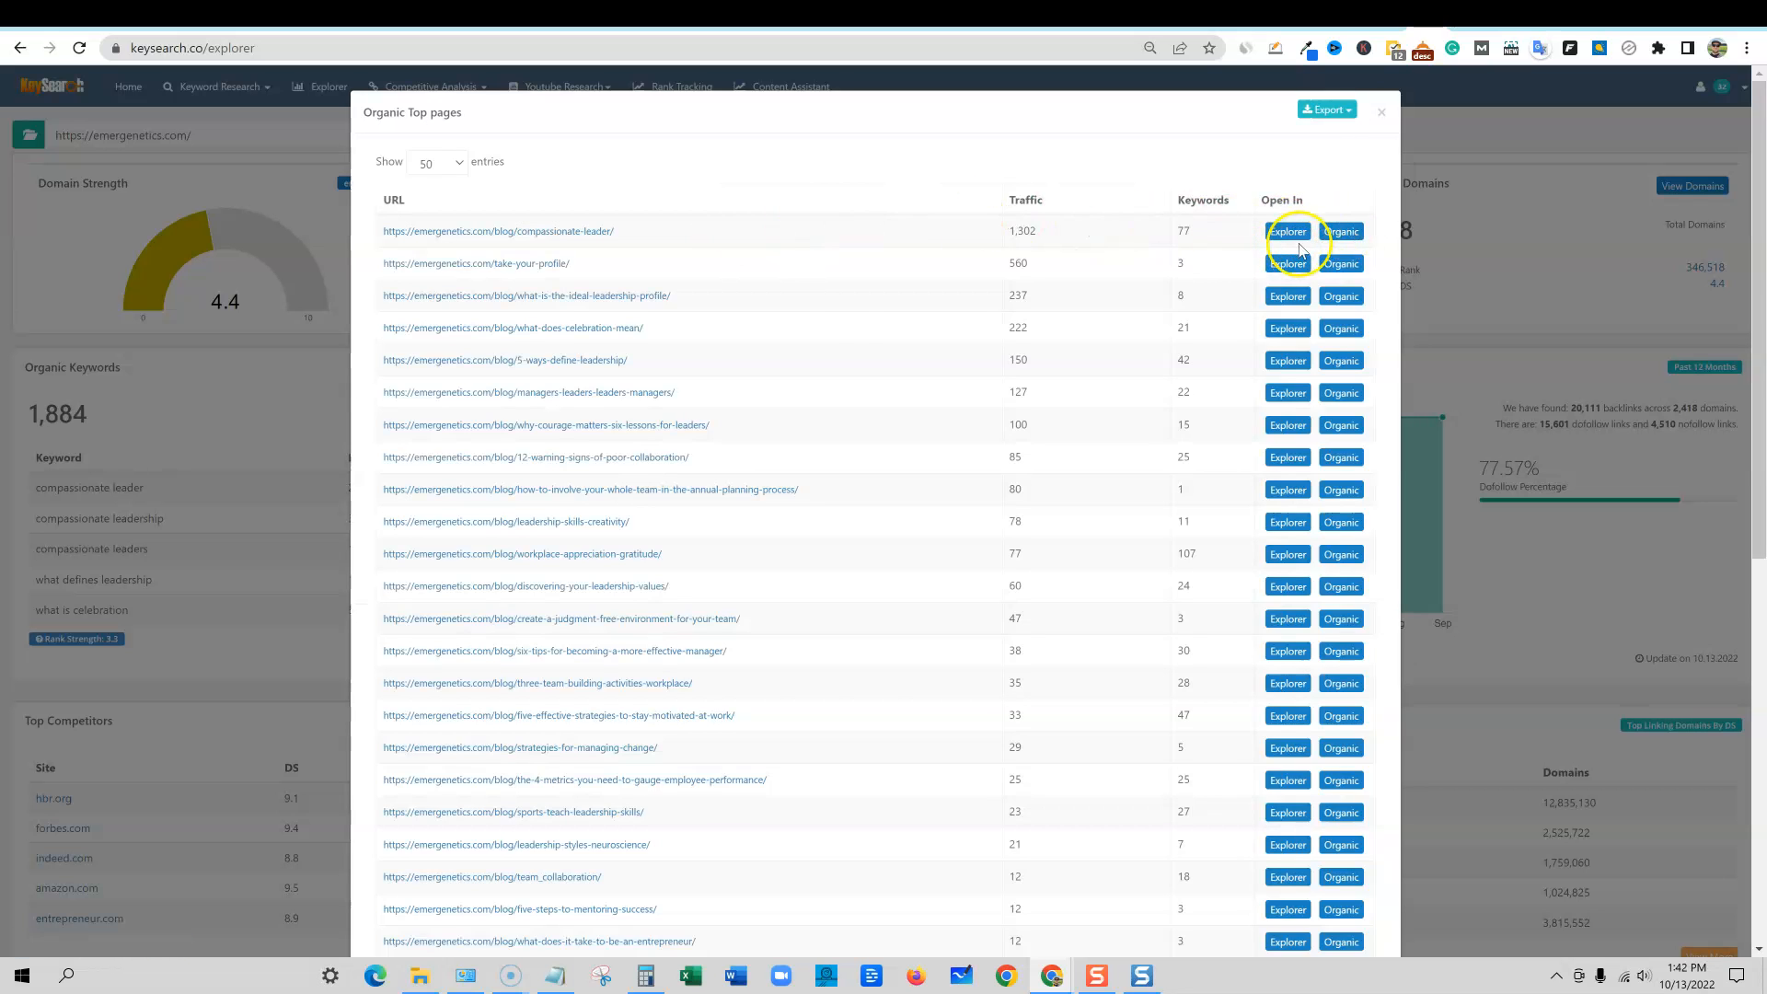
scroll(815, 460, down, 5)
scroll(828, 465, down, 3)
scroll(852, 473, up, 15)
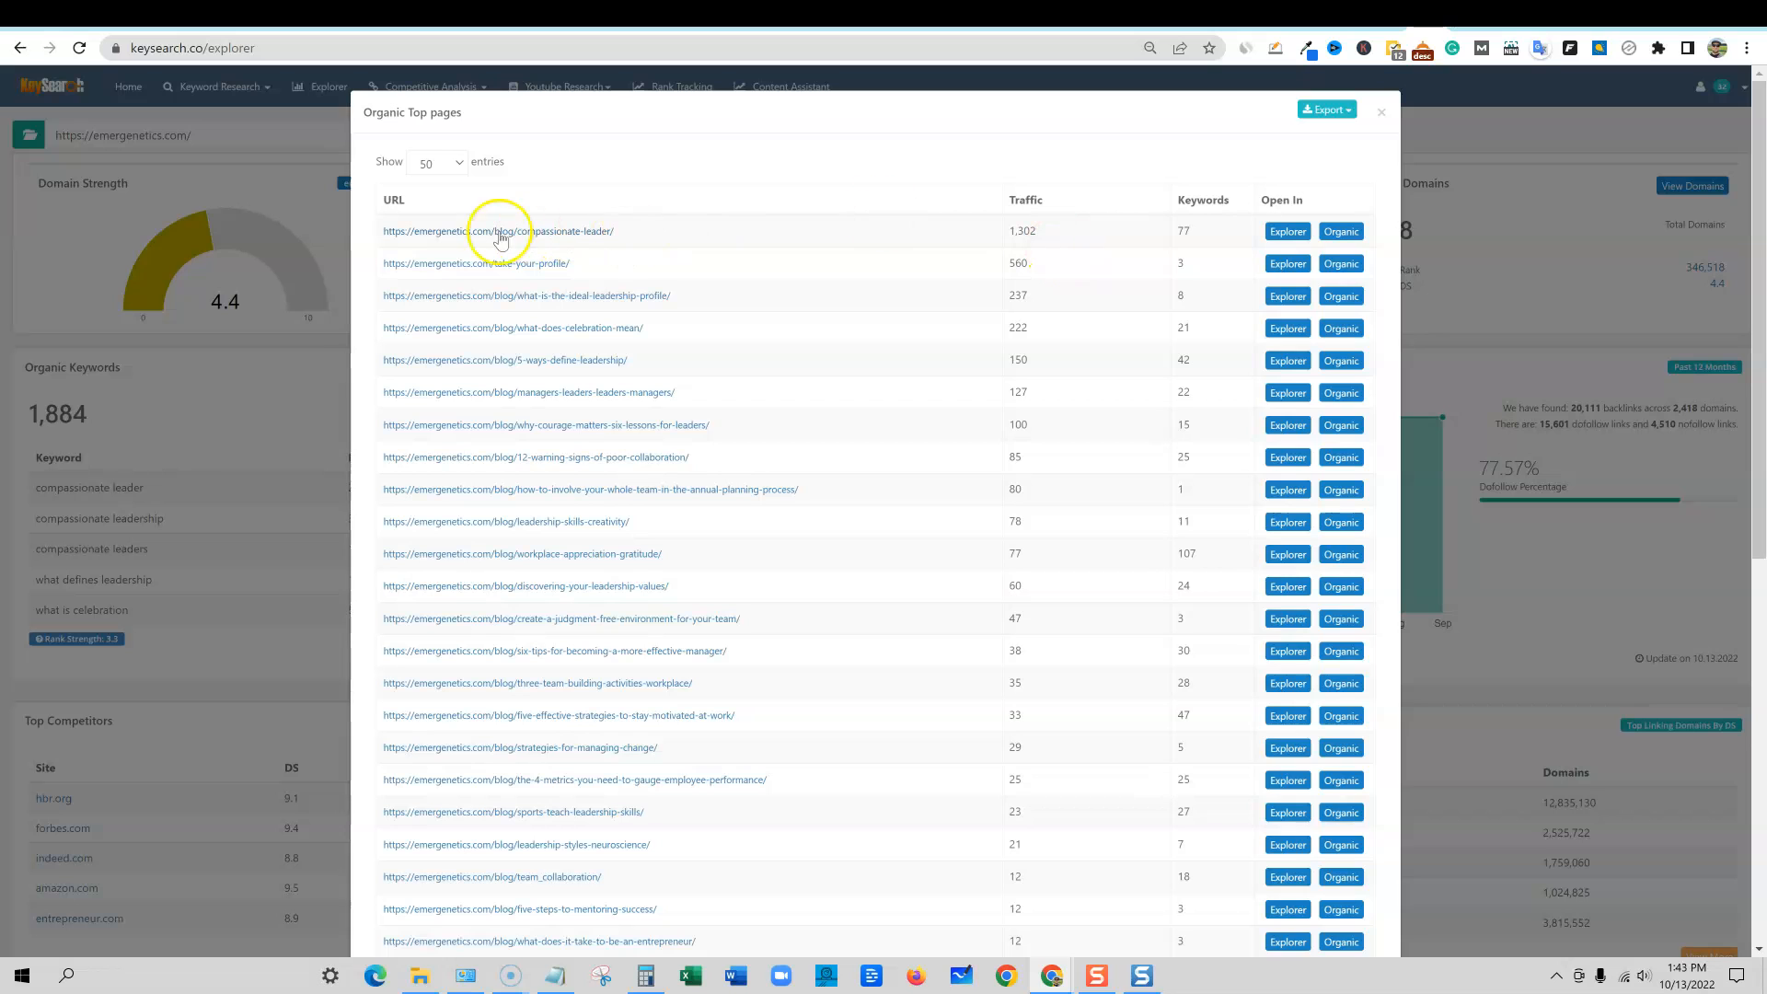
click(1381, 112)
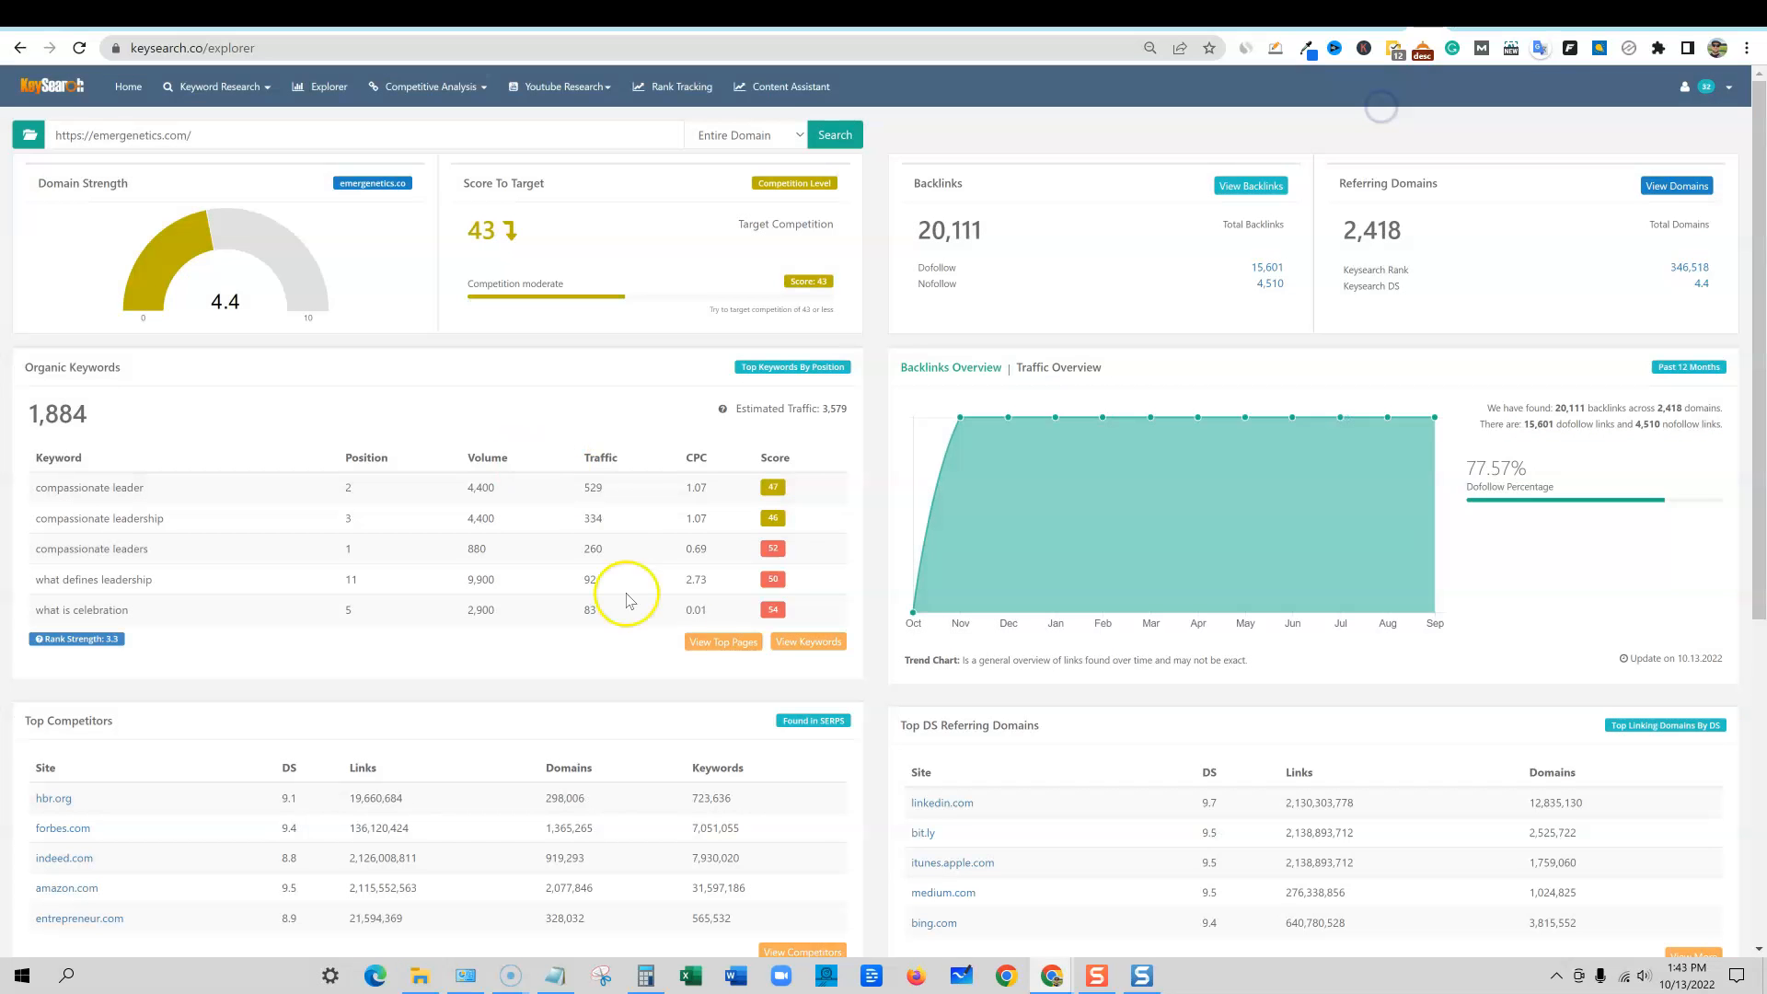
Step: Open the full organic keywords overview for emergenetics.com, show 100 entries per page and look through the keywords
click(810, 644)
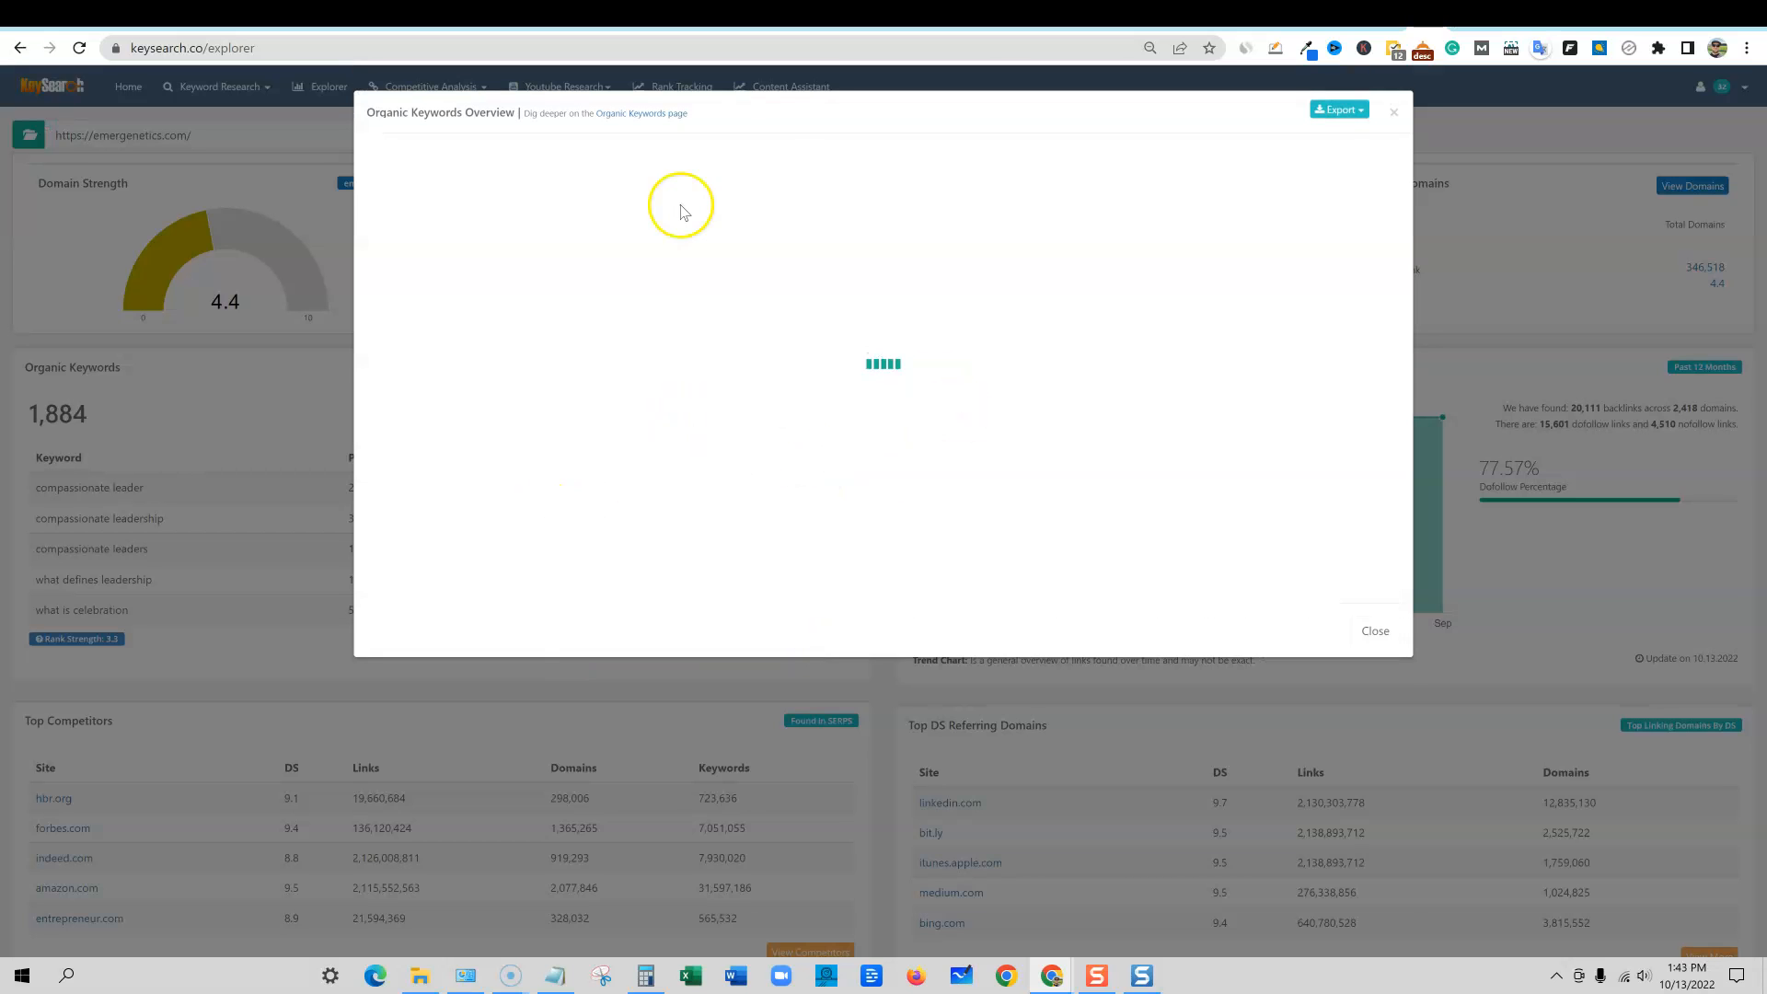
click(459, 166)
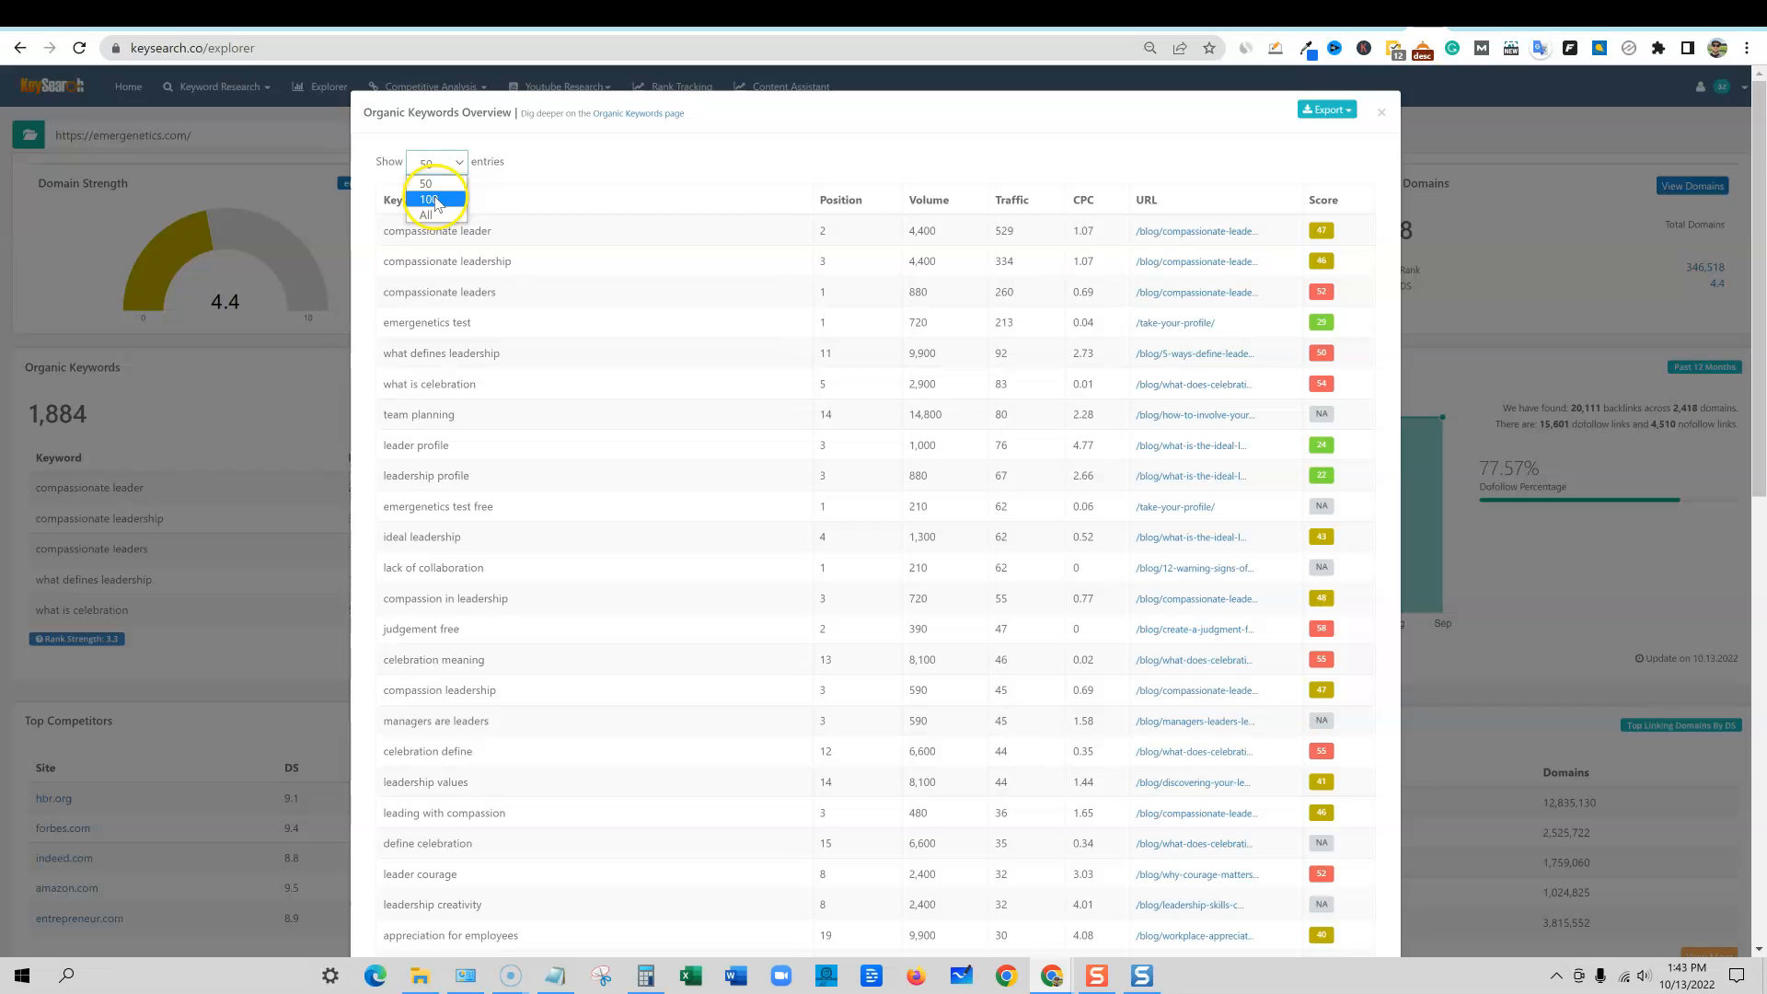
click(436, 200)
scroll(766, 242, down, 20)
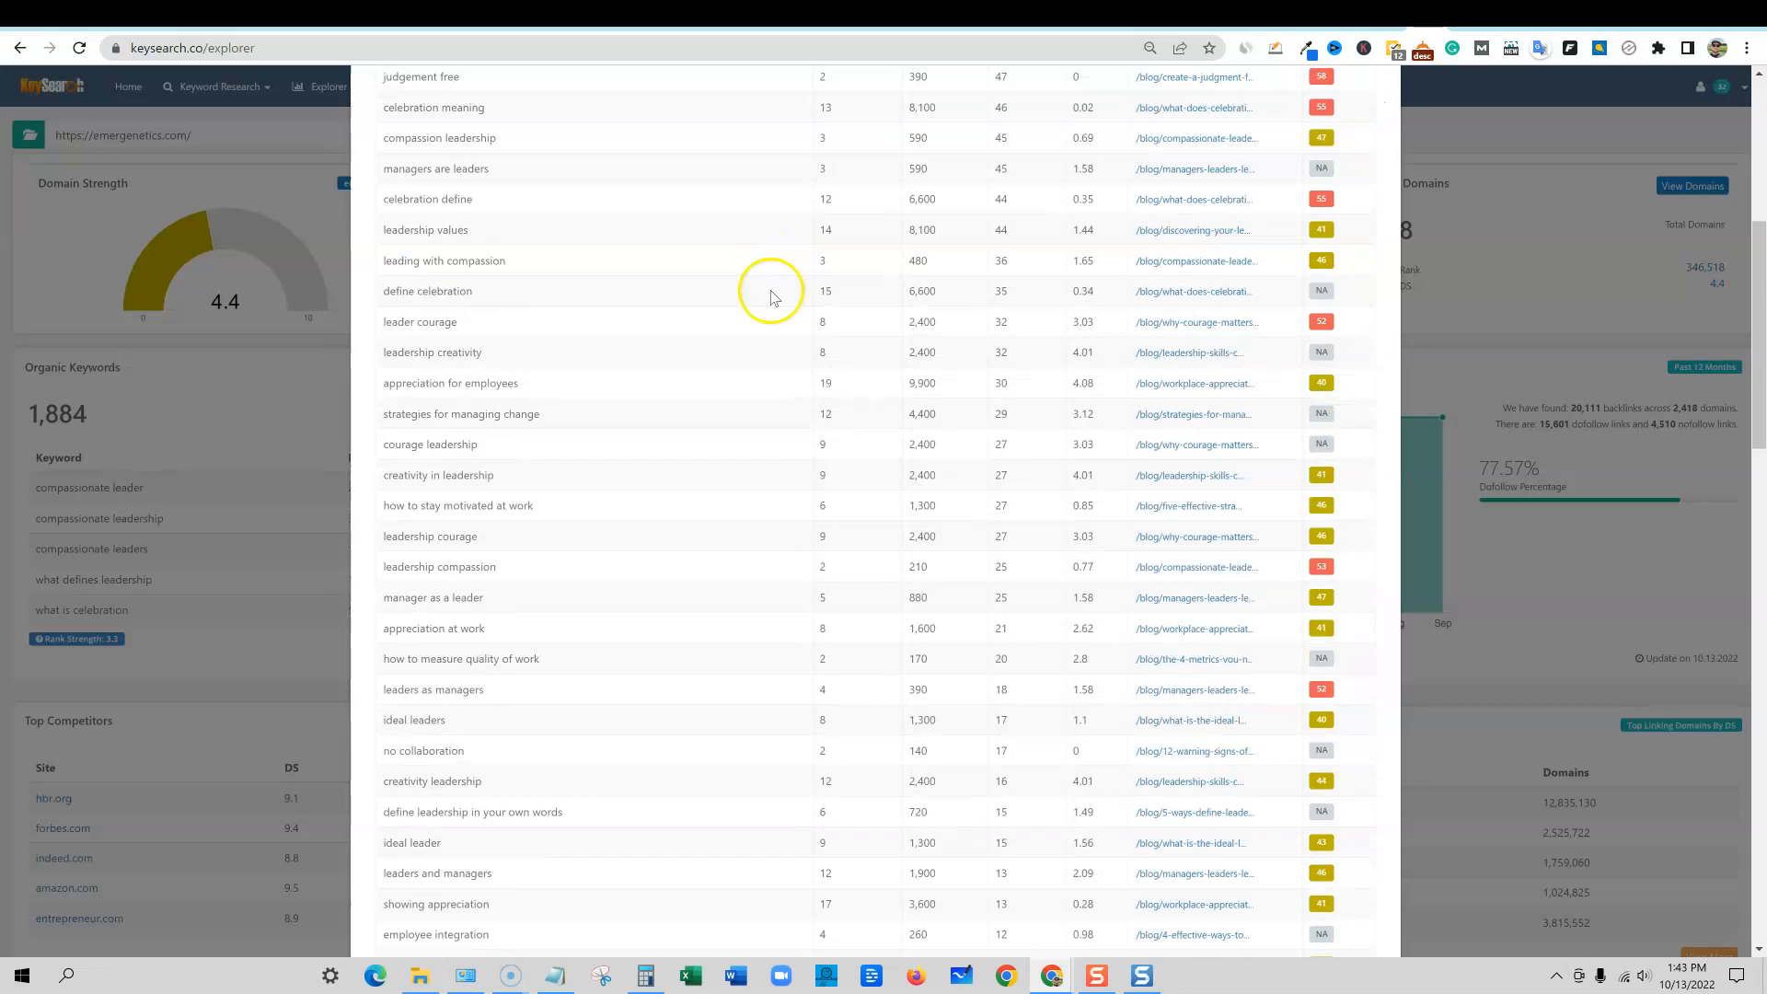
scroll(1016, 442, up, 20)
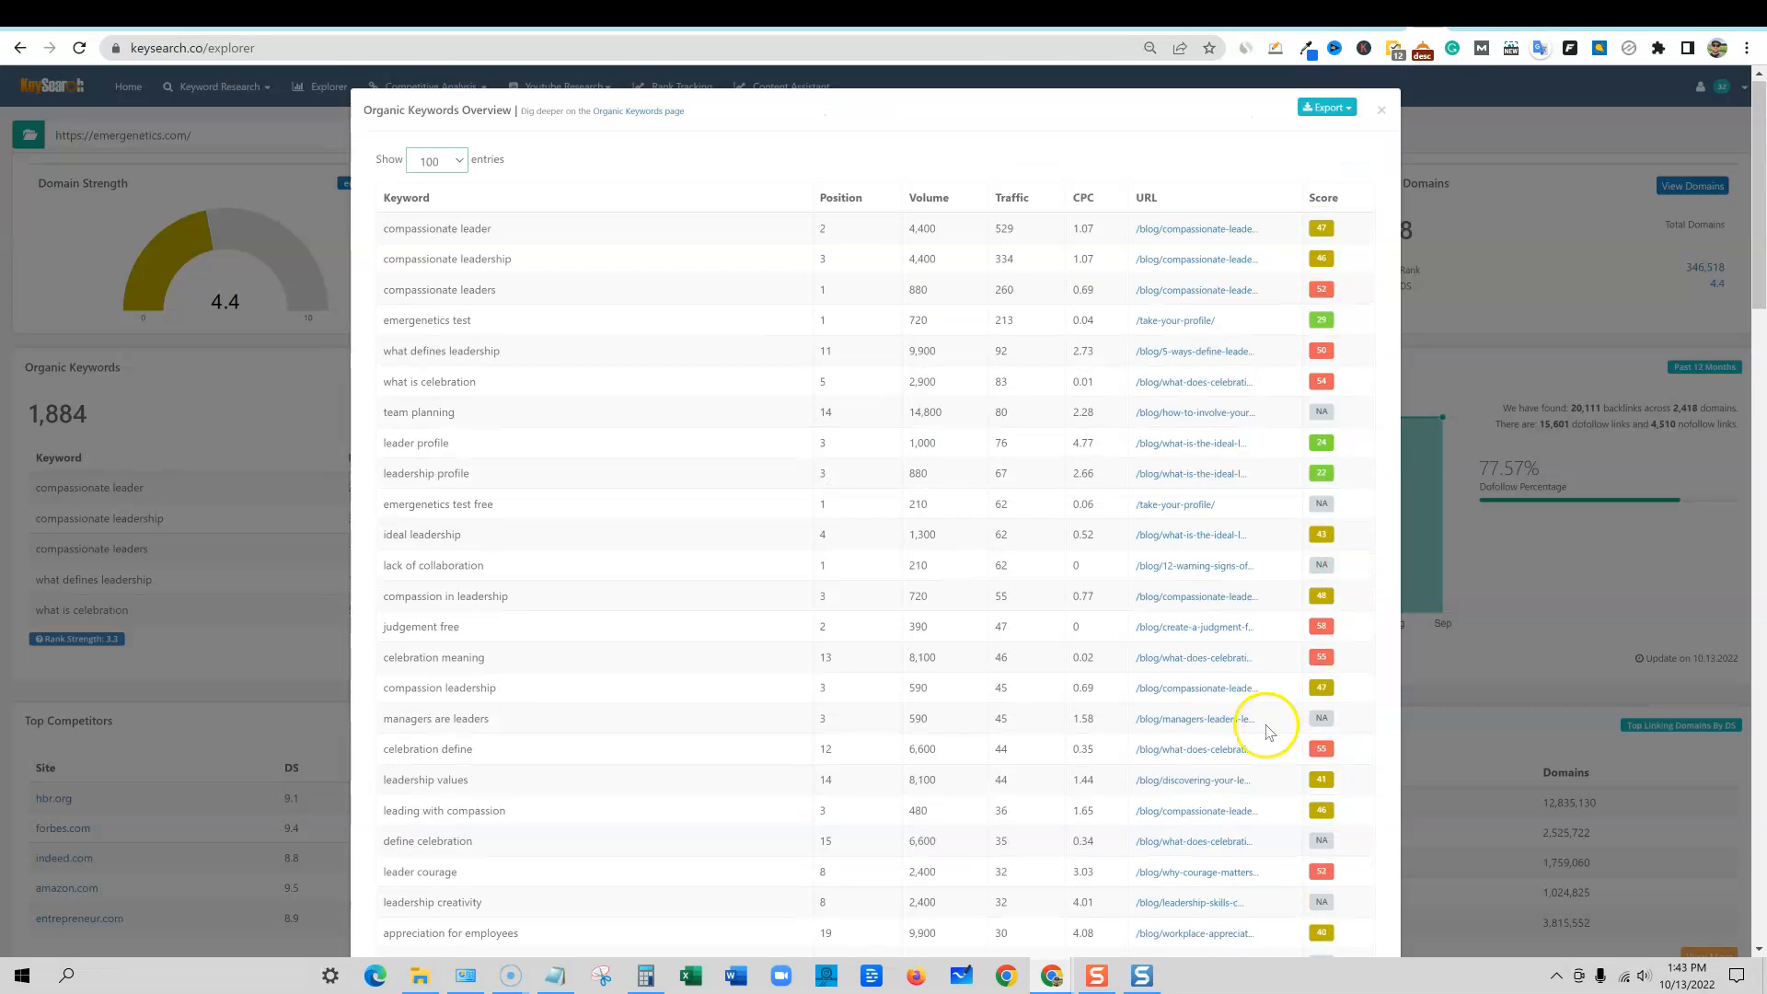
Step: Sort the organic keywords by score from lowest to highest, review them, and export the list as a CSV
click(1322, 201)
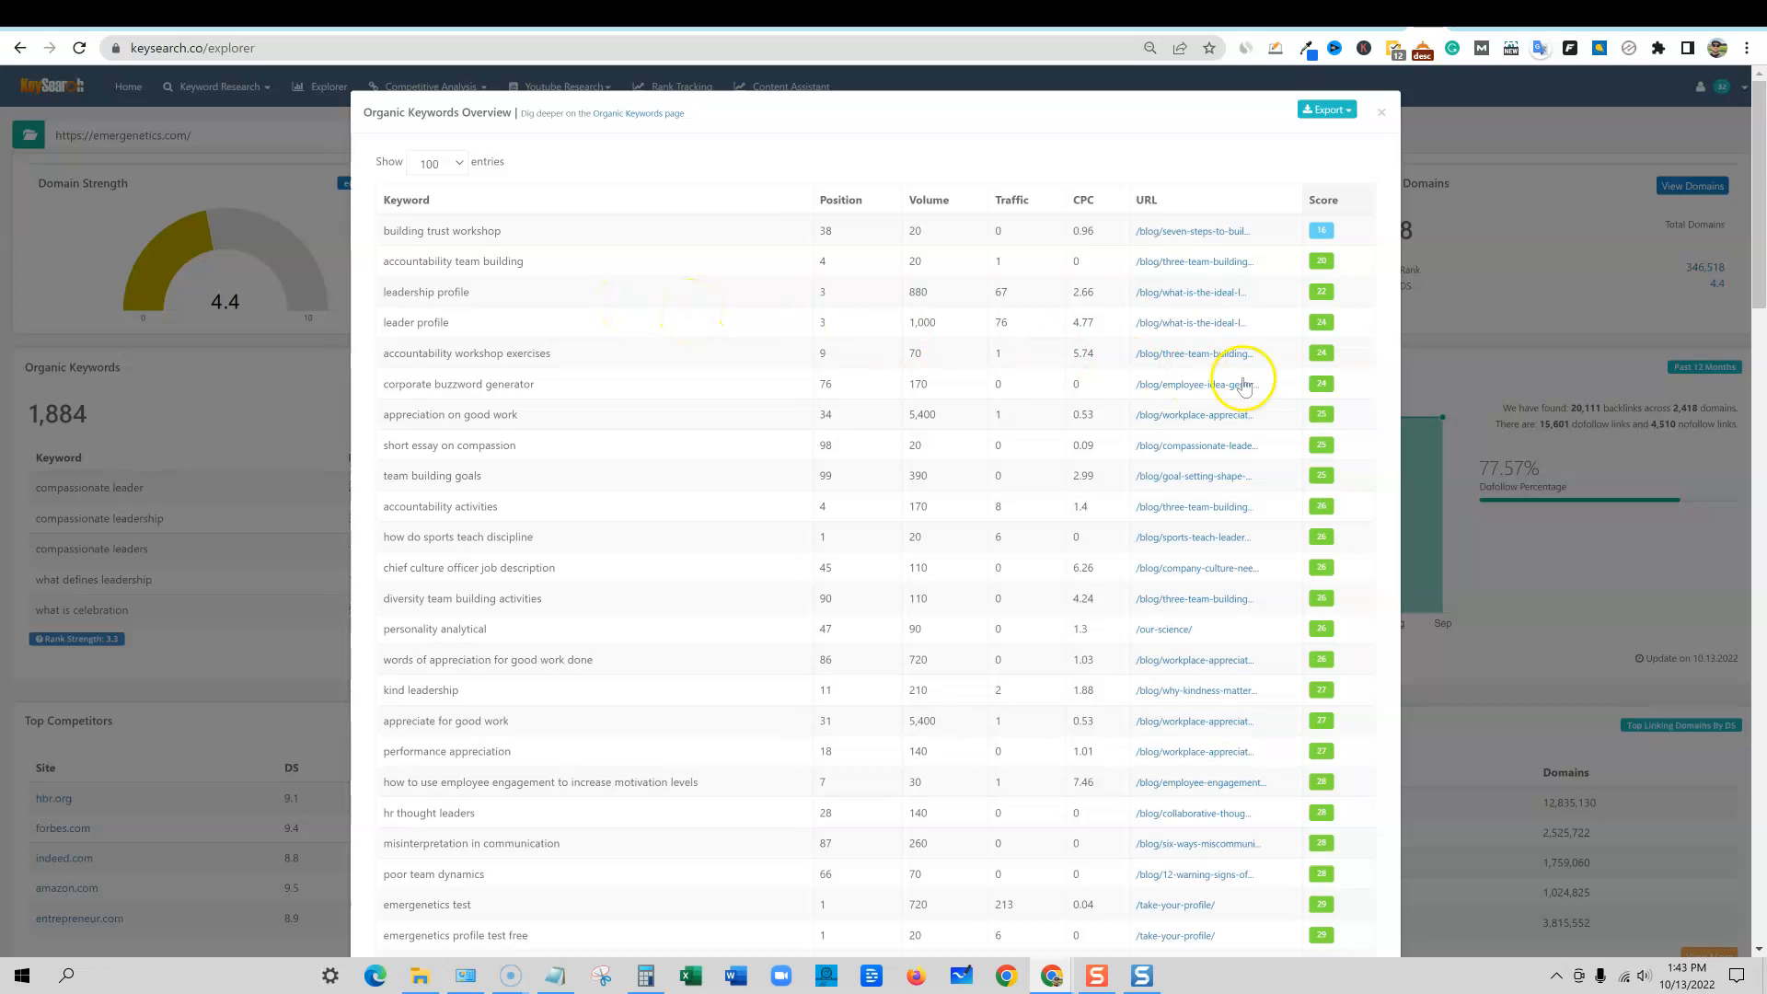
scroll(1341, 777, down, 12)
scroll(1362, 821, down, 10)
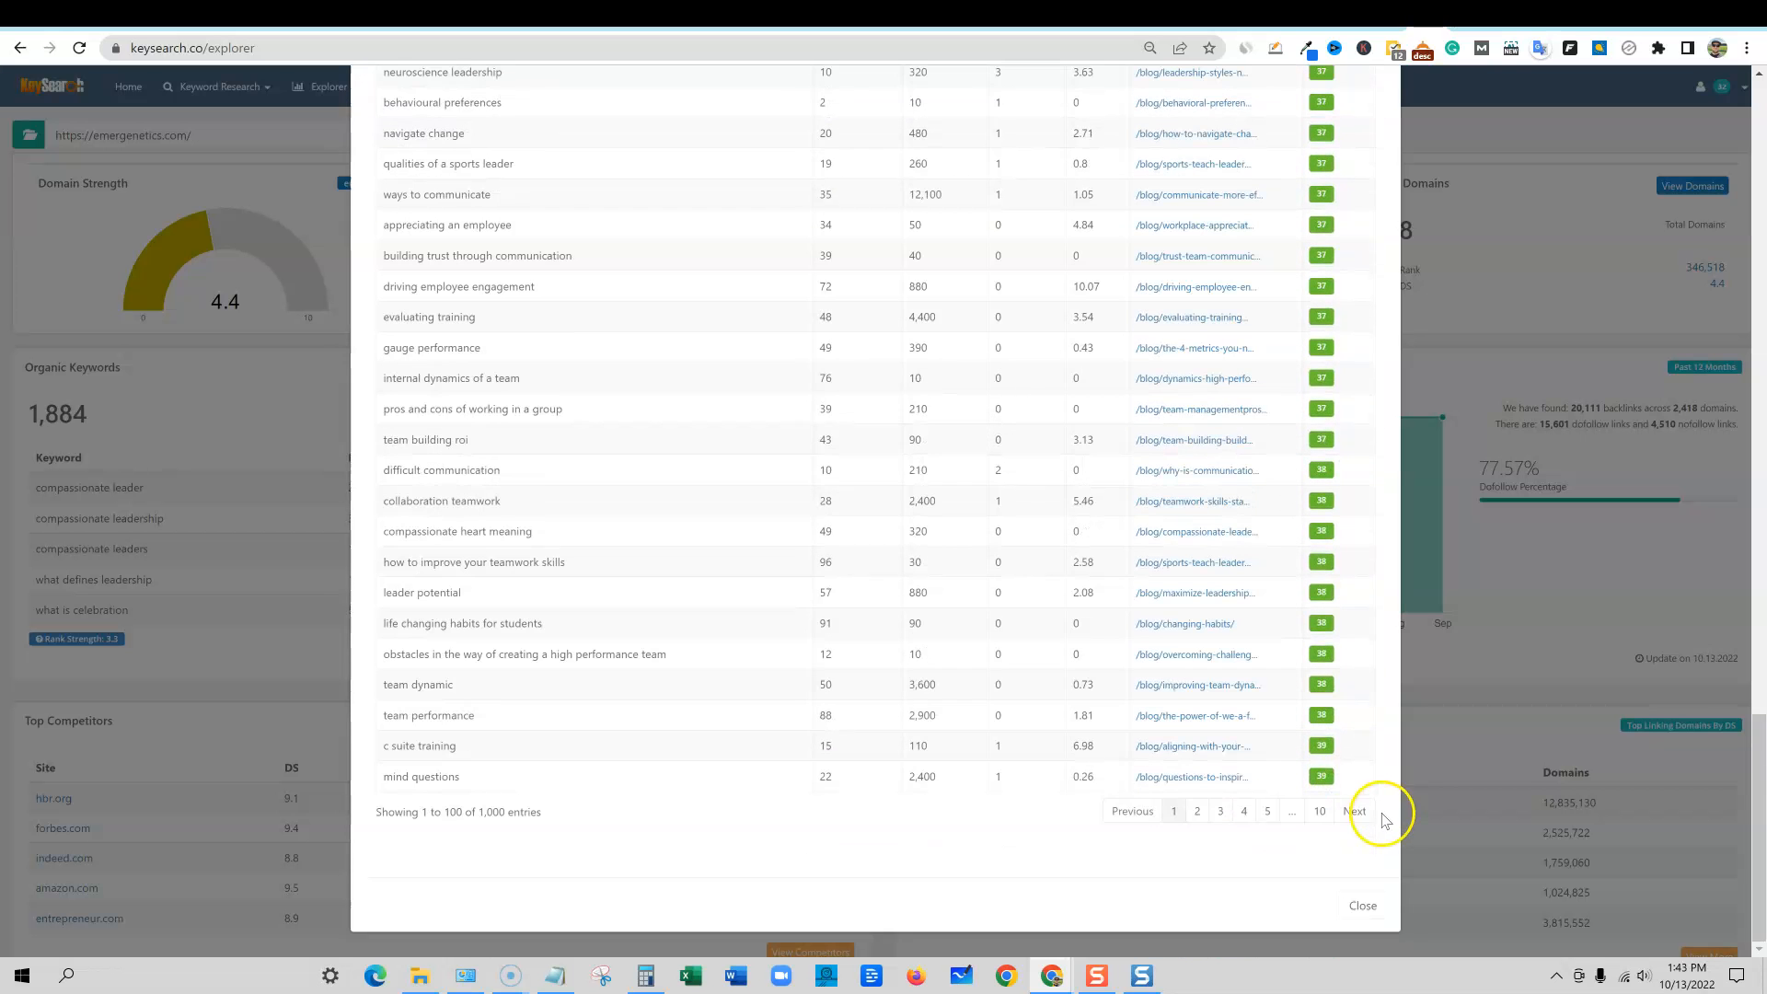
scroll(1122, 741, up, 20)
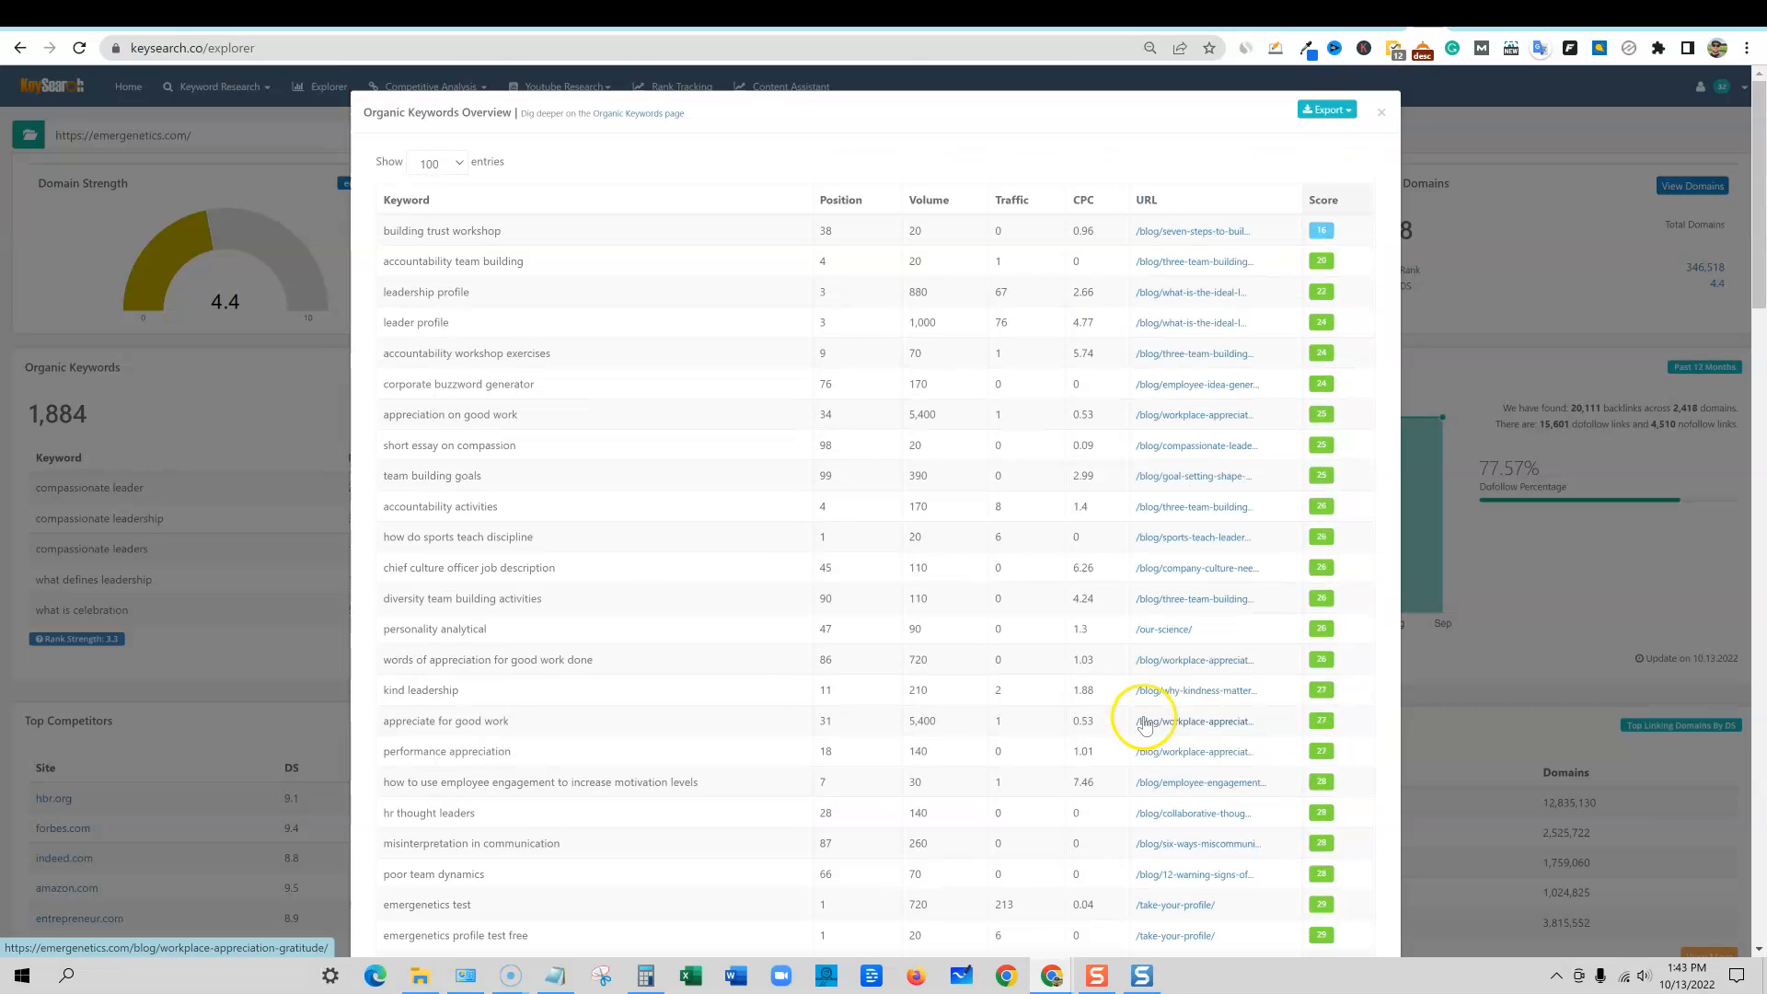
click(1346, 112)
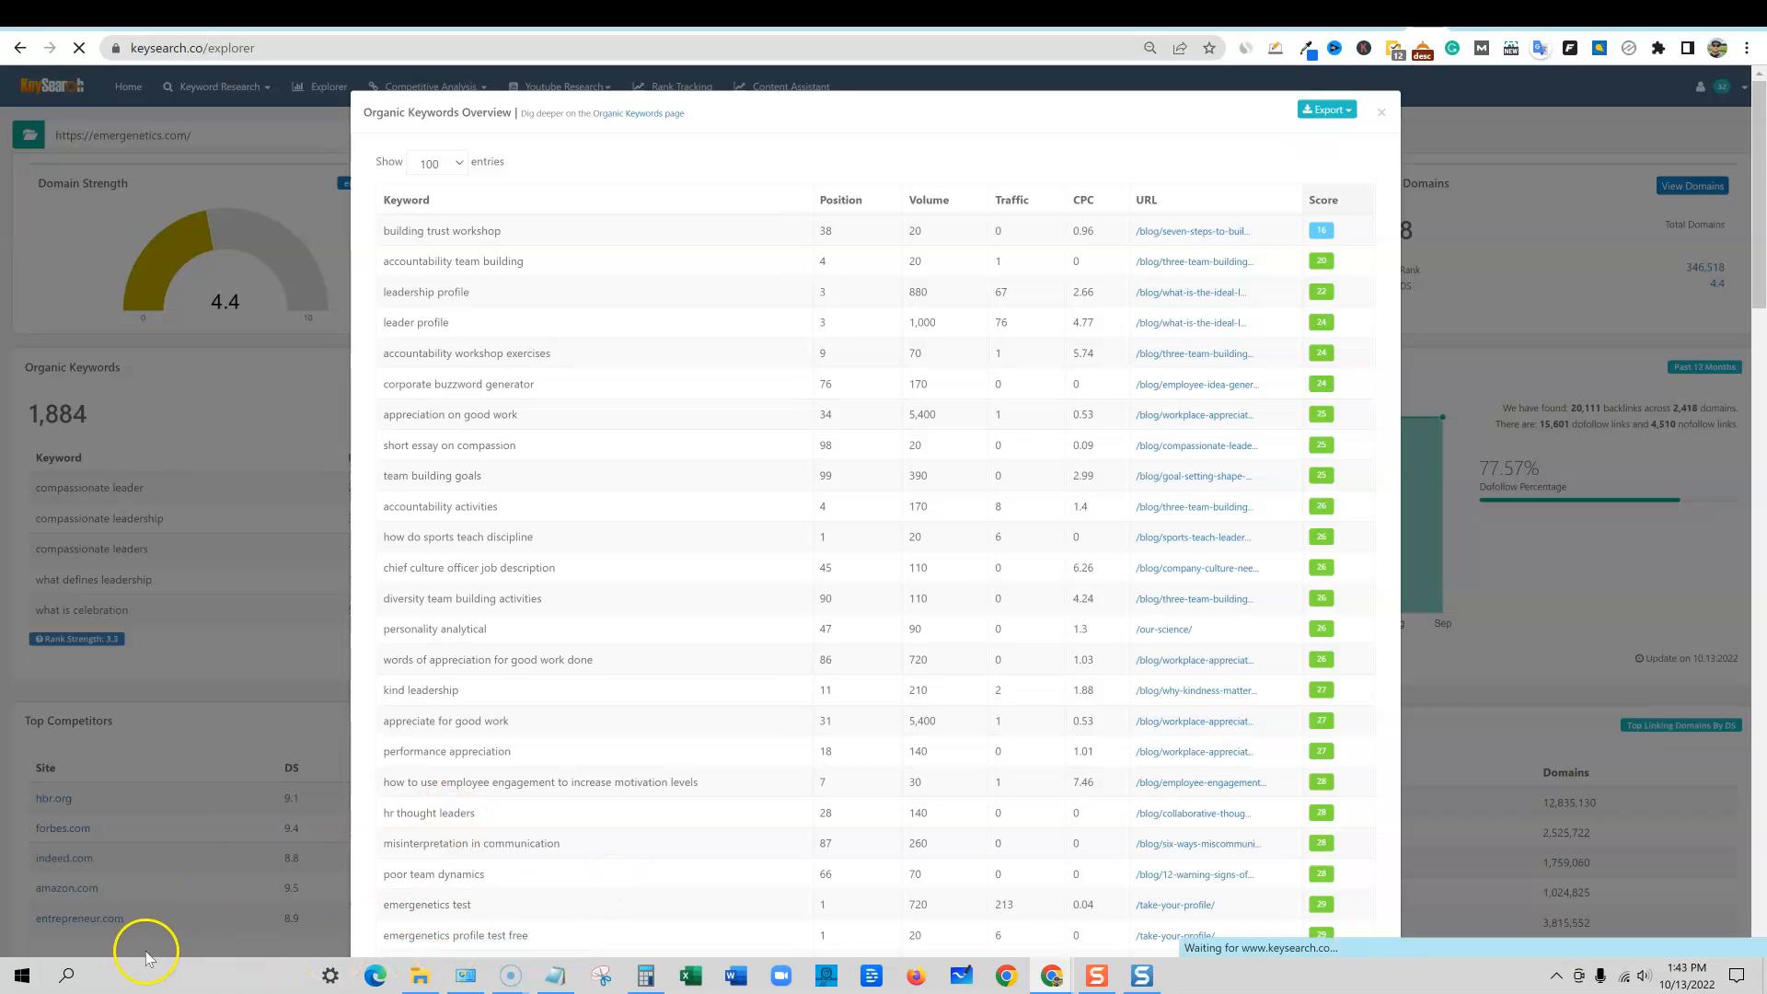
Step: Switch to Ubersuggest and examine the Similar Websites results for emergenetics.com, including monthly traffic, common keywords and keywords gap
key(ctrl+Tab)
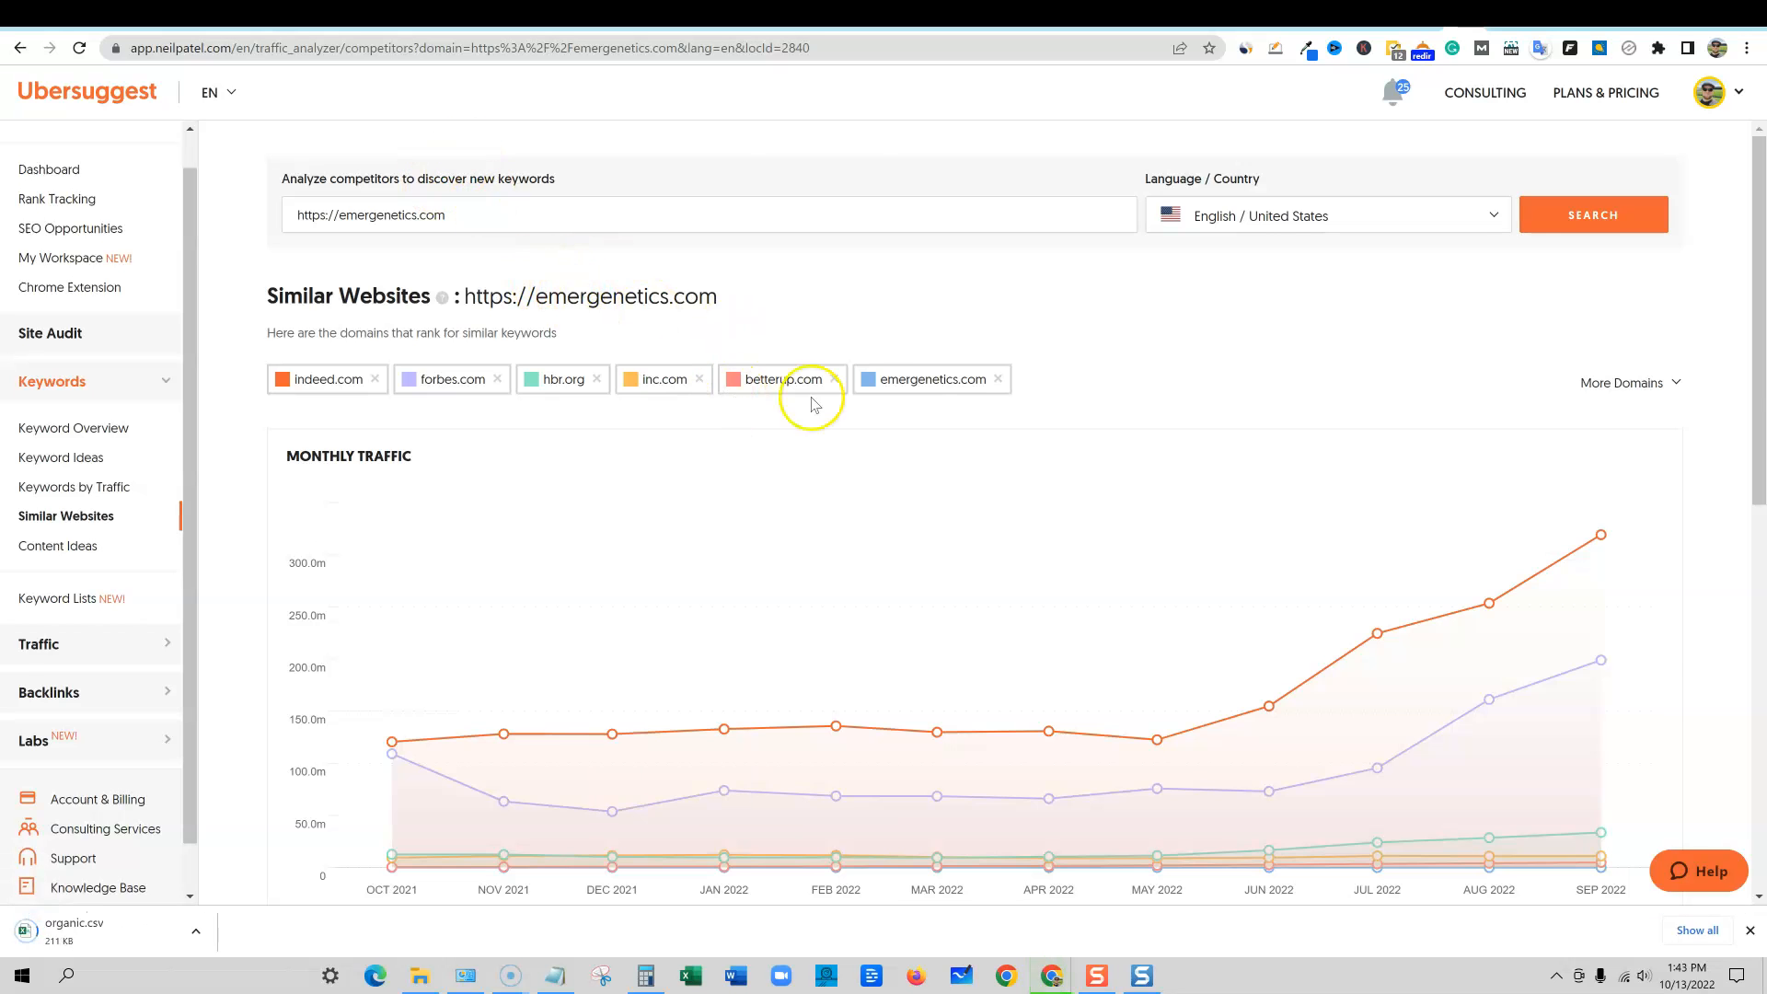
scroll(828, 392, down, 6)
scroll(875, 386, up, 3)
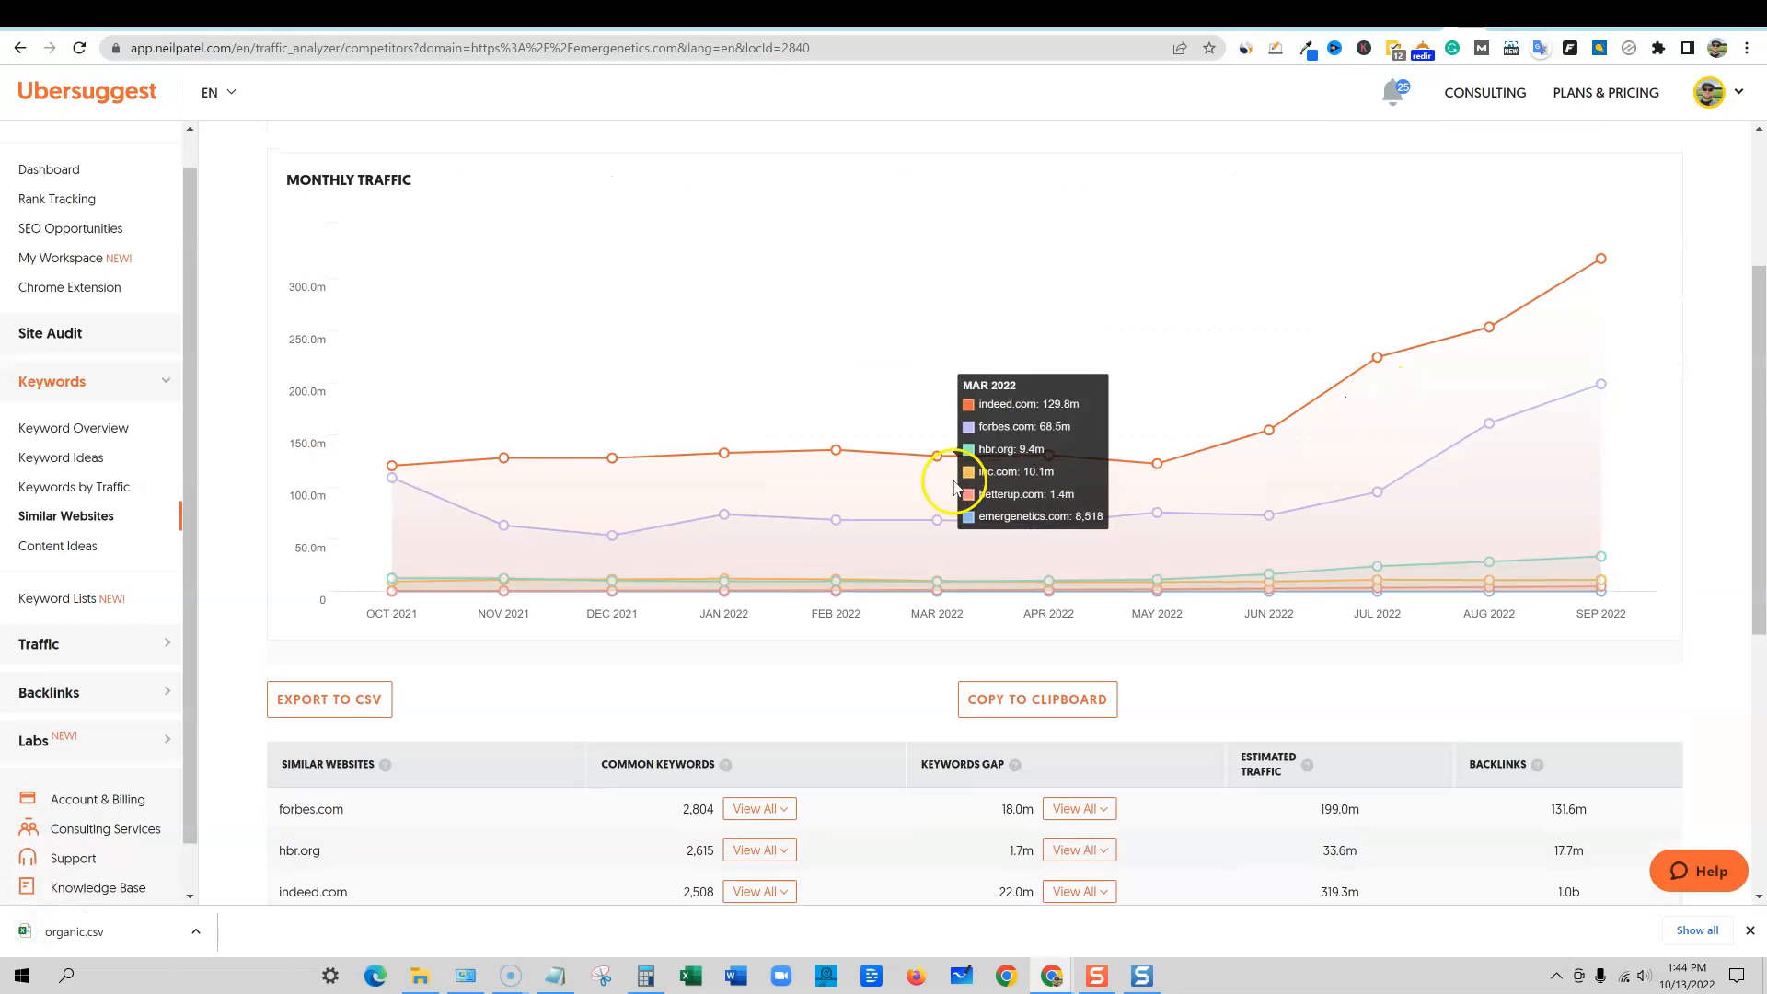
scroll(1138, 586, up, 3)
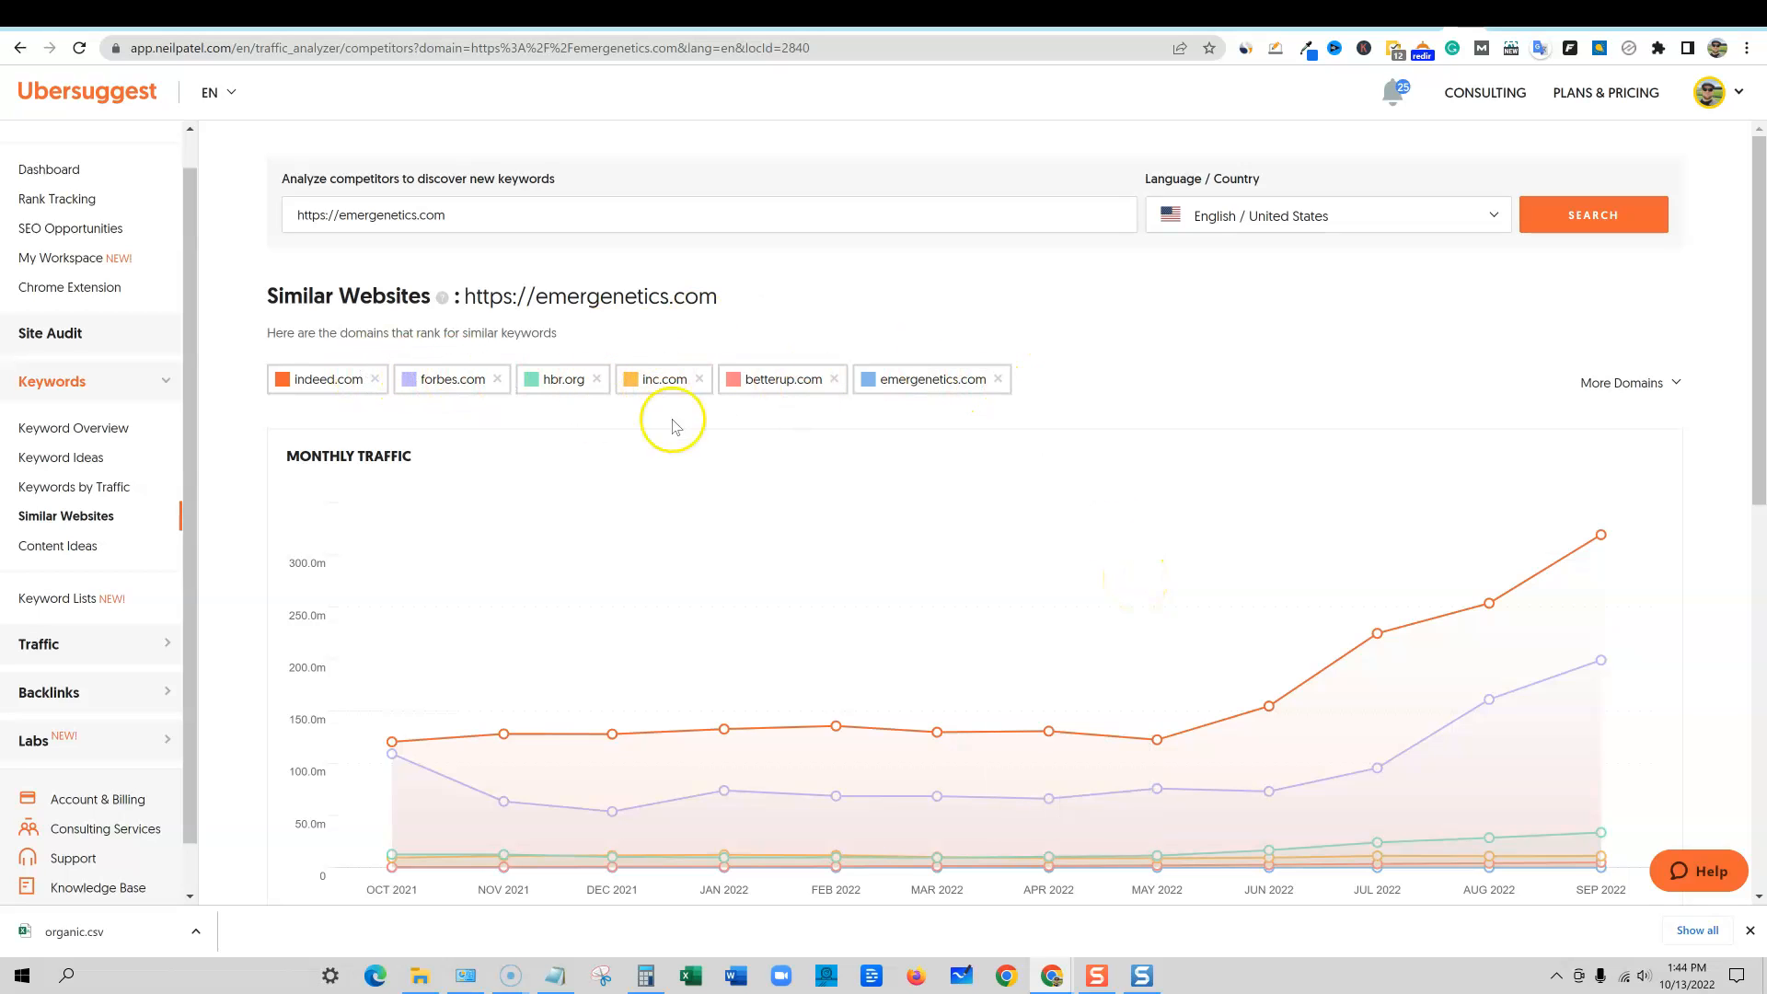
Step: Look through the Similar Websites table for emergenetics.com, comparing the listed domains, common keywords and keywords gap
scroll(758, 593, down, 5)
scroll(760, 600, down, 2)
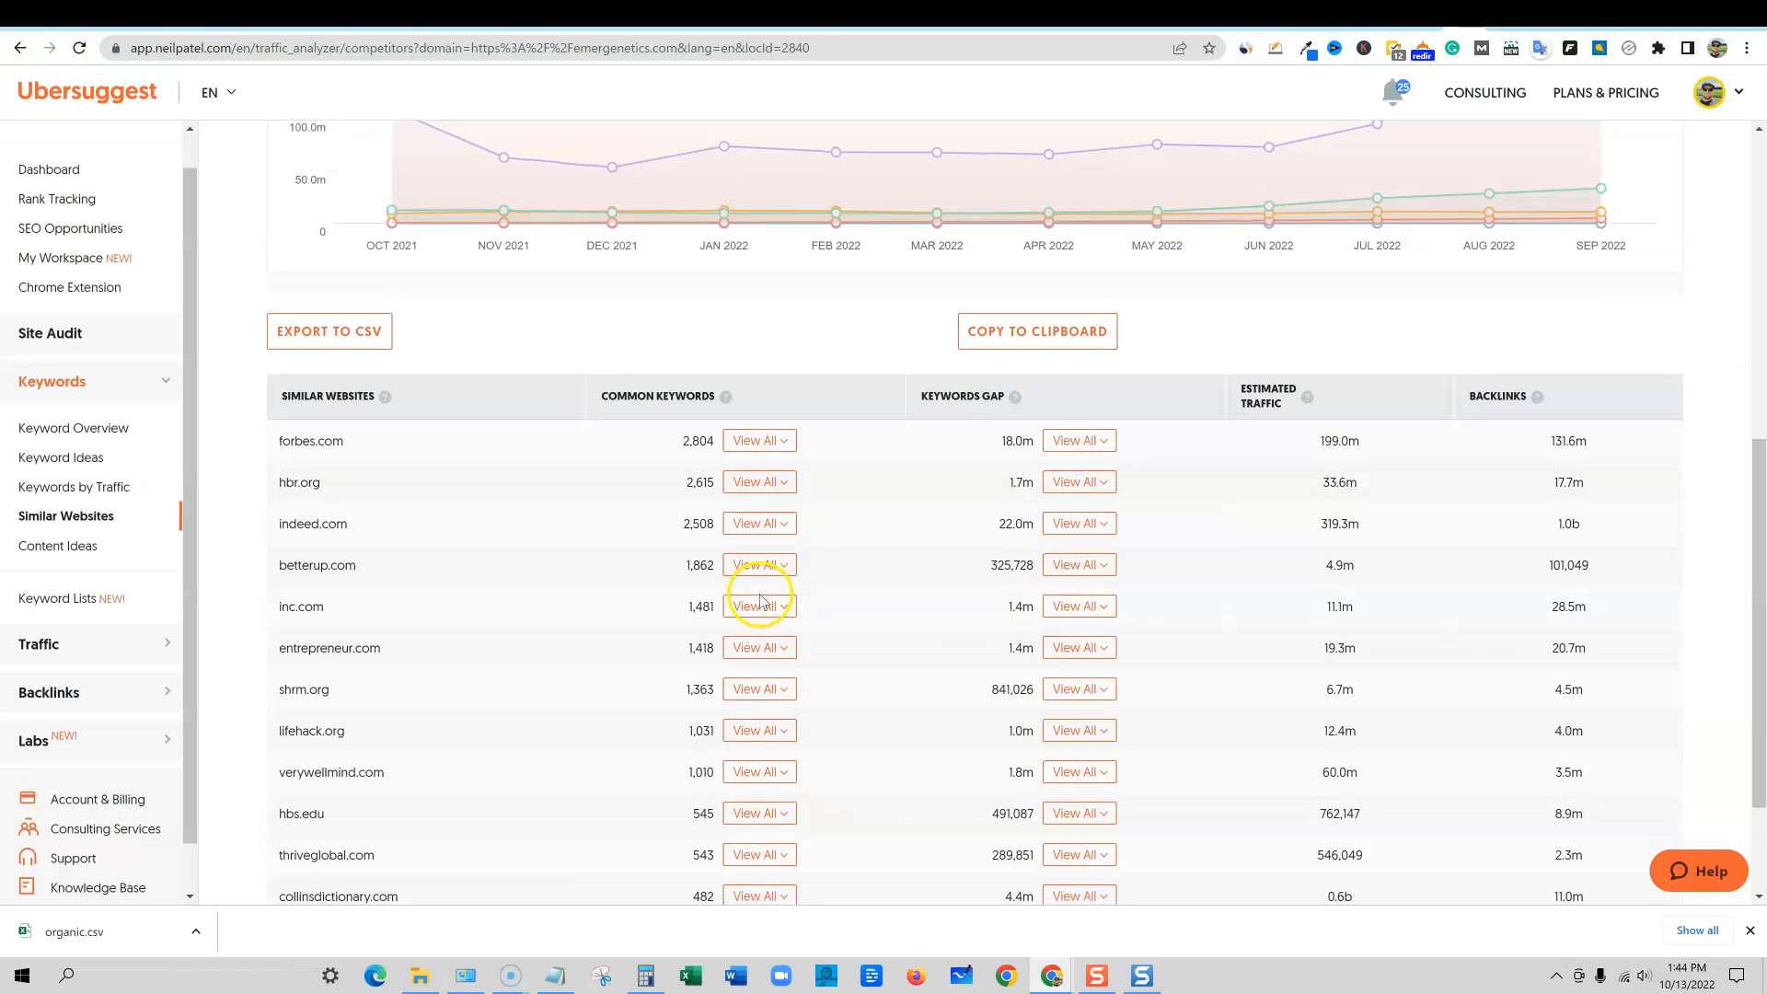
scroll(386, 718, down, 2)
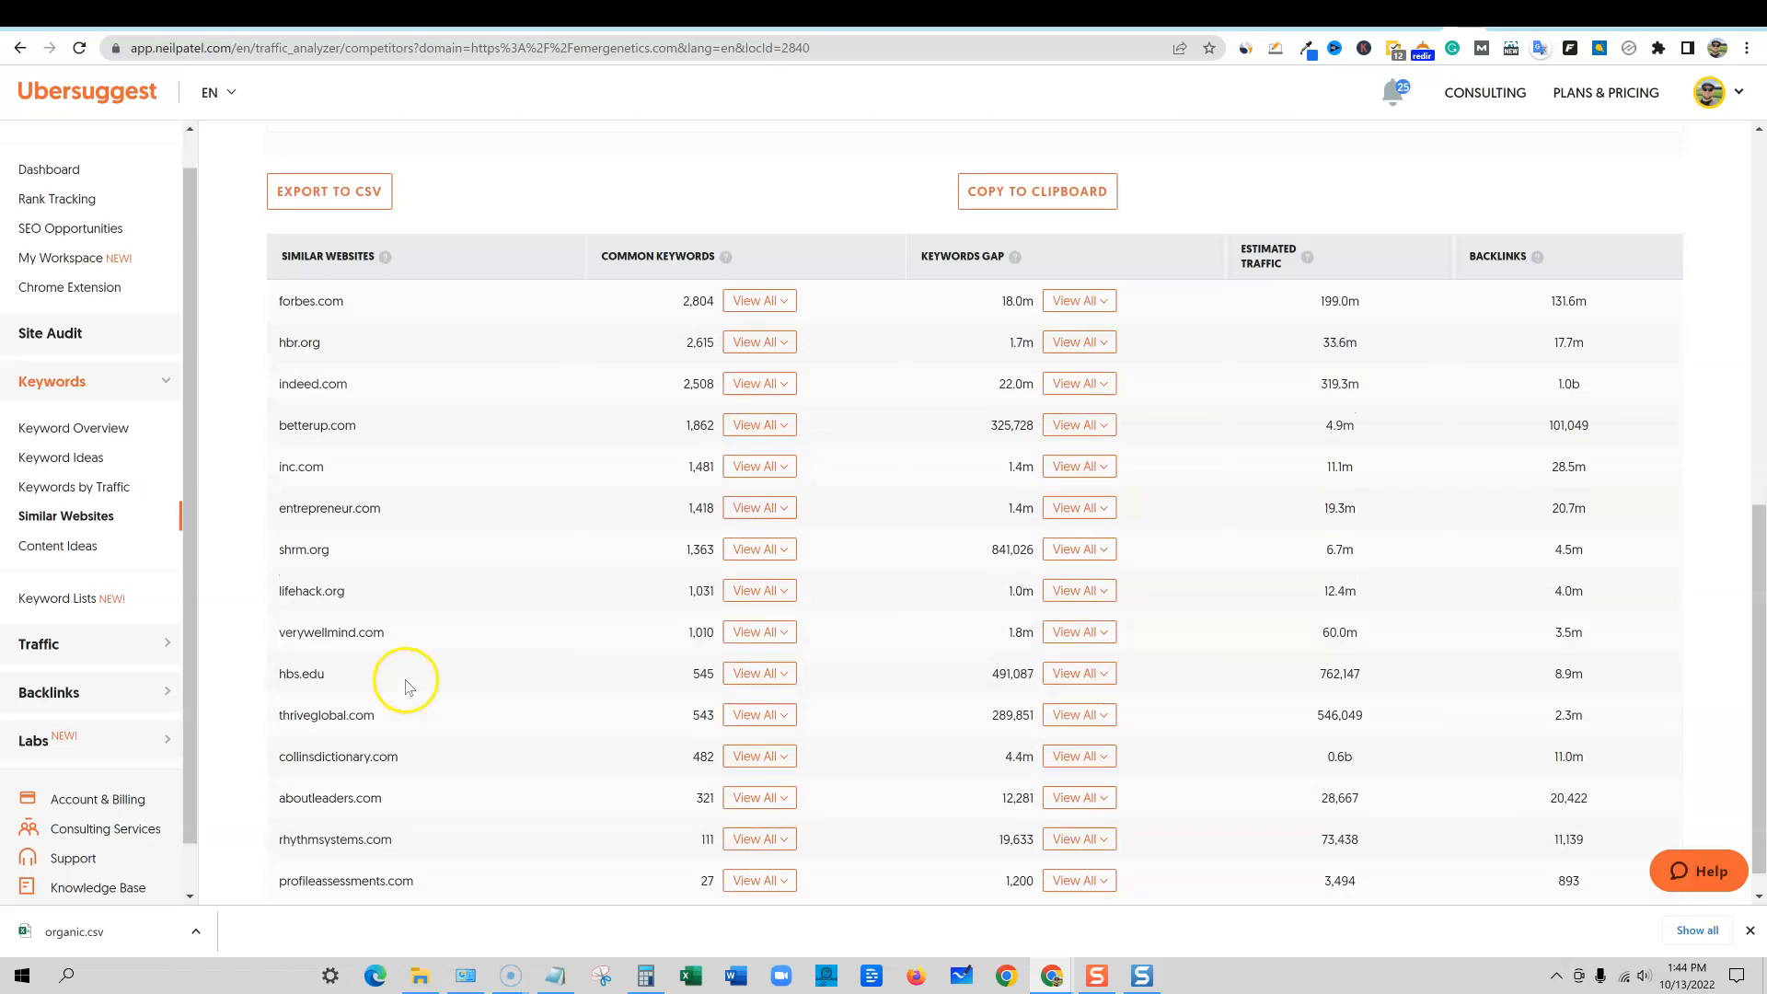
scroll(424, 681, up, 9)
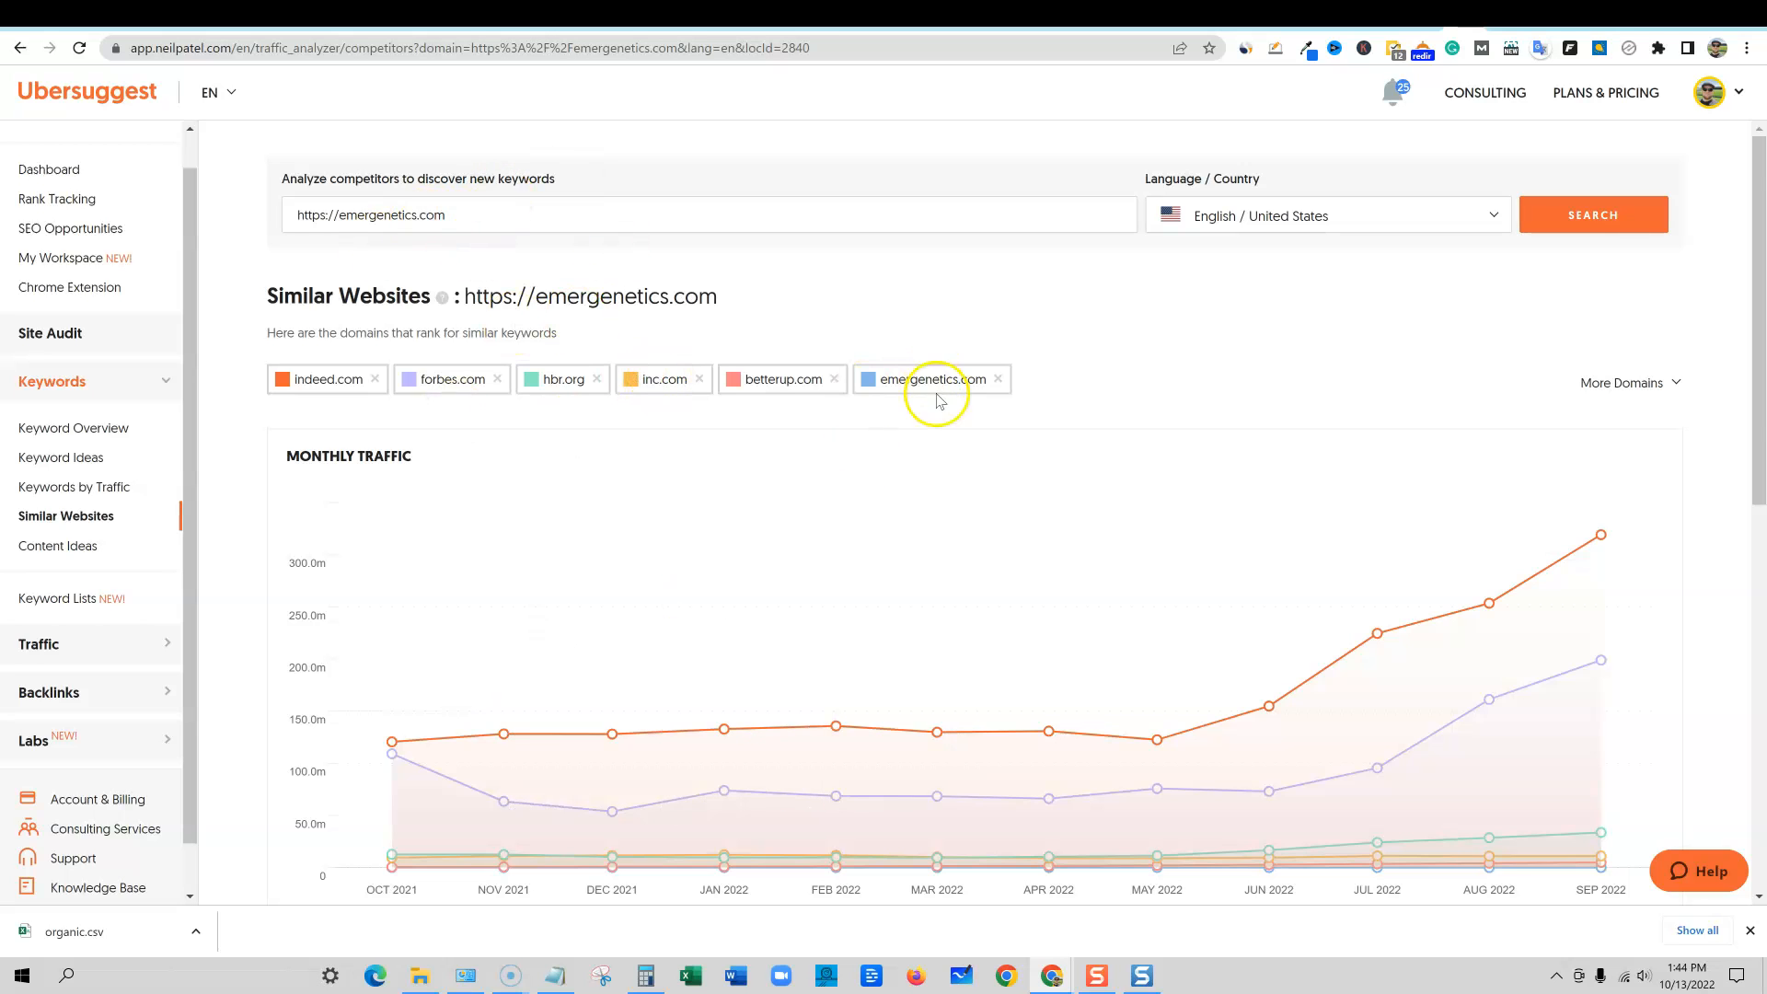
scroll(937, 415, down, 7)
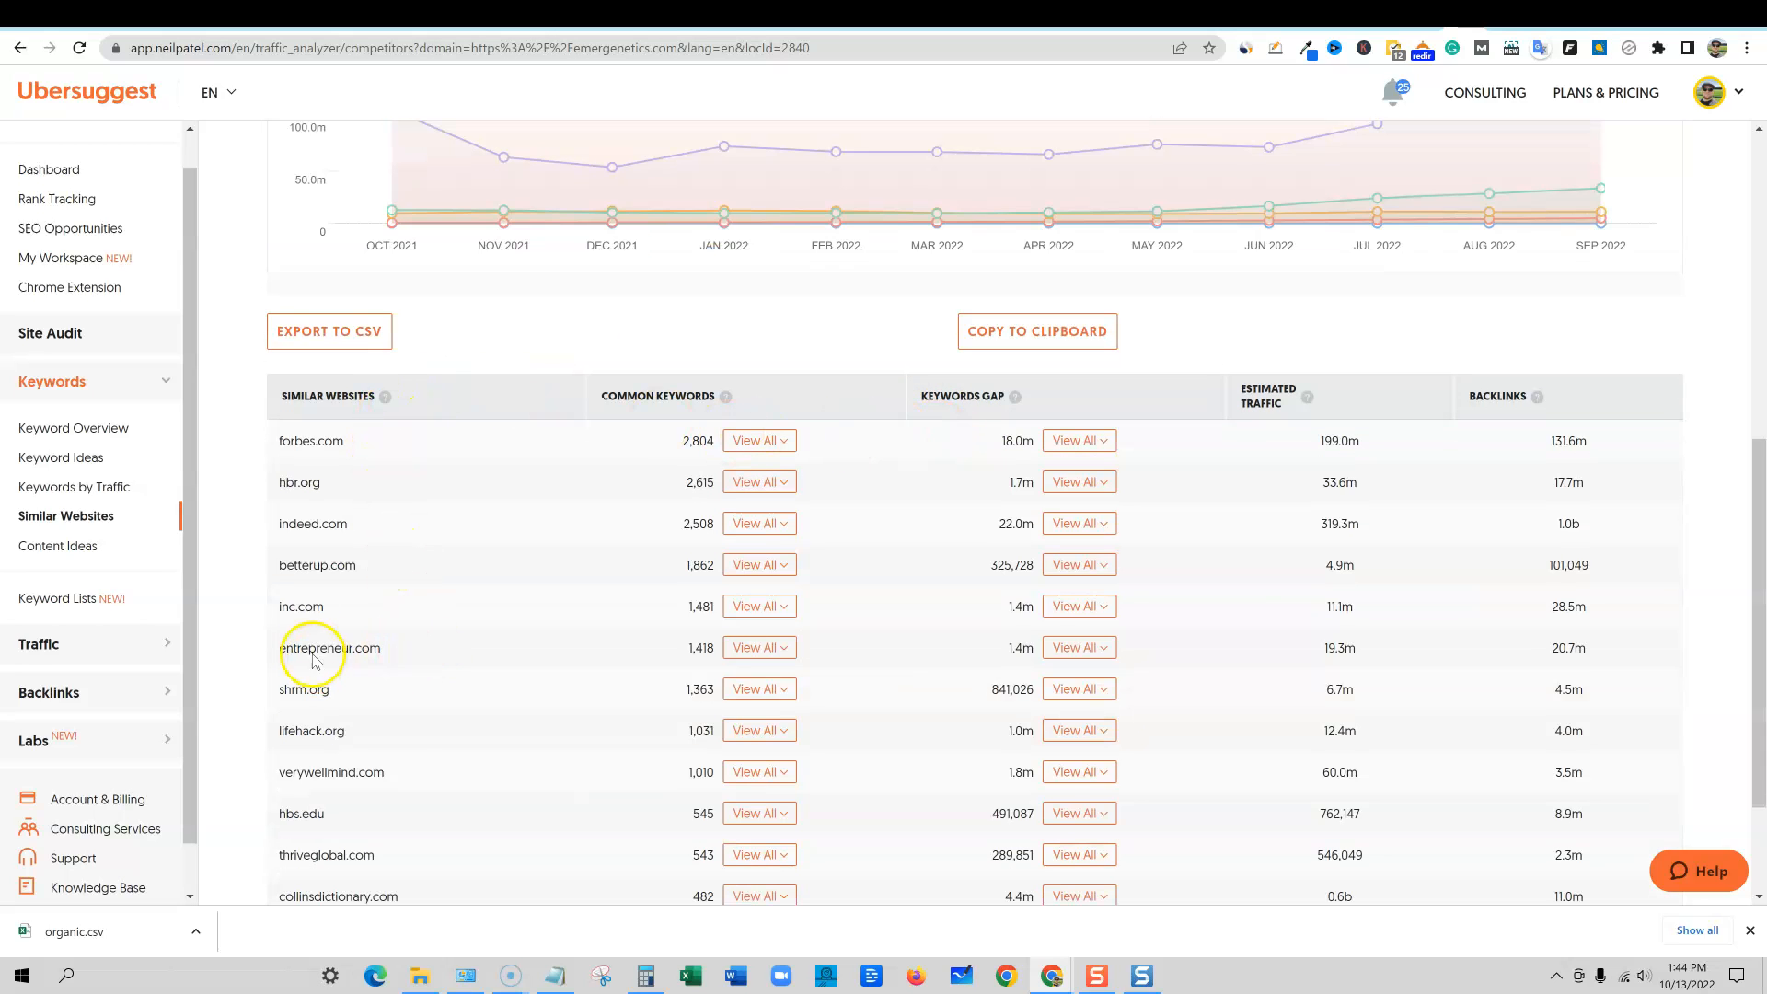
scroll(391, 716, down, 2)
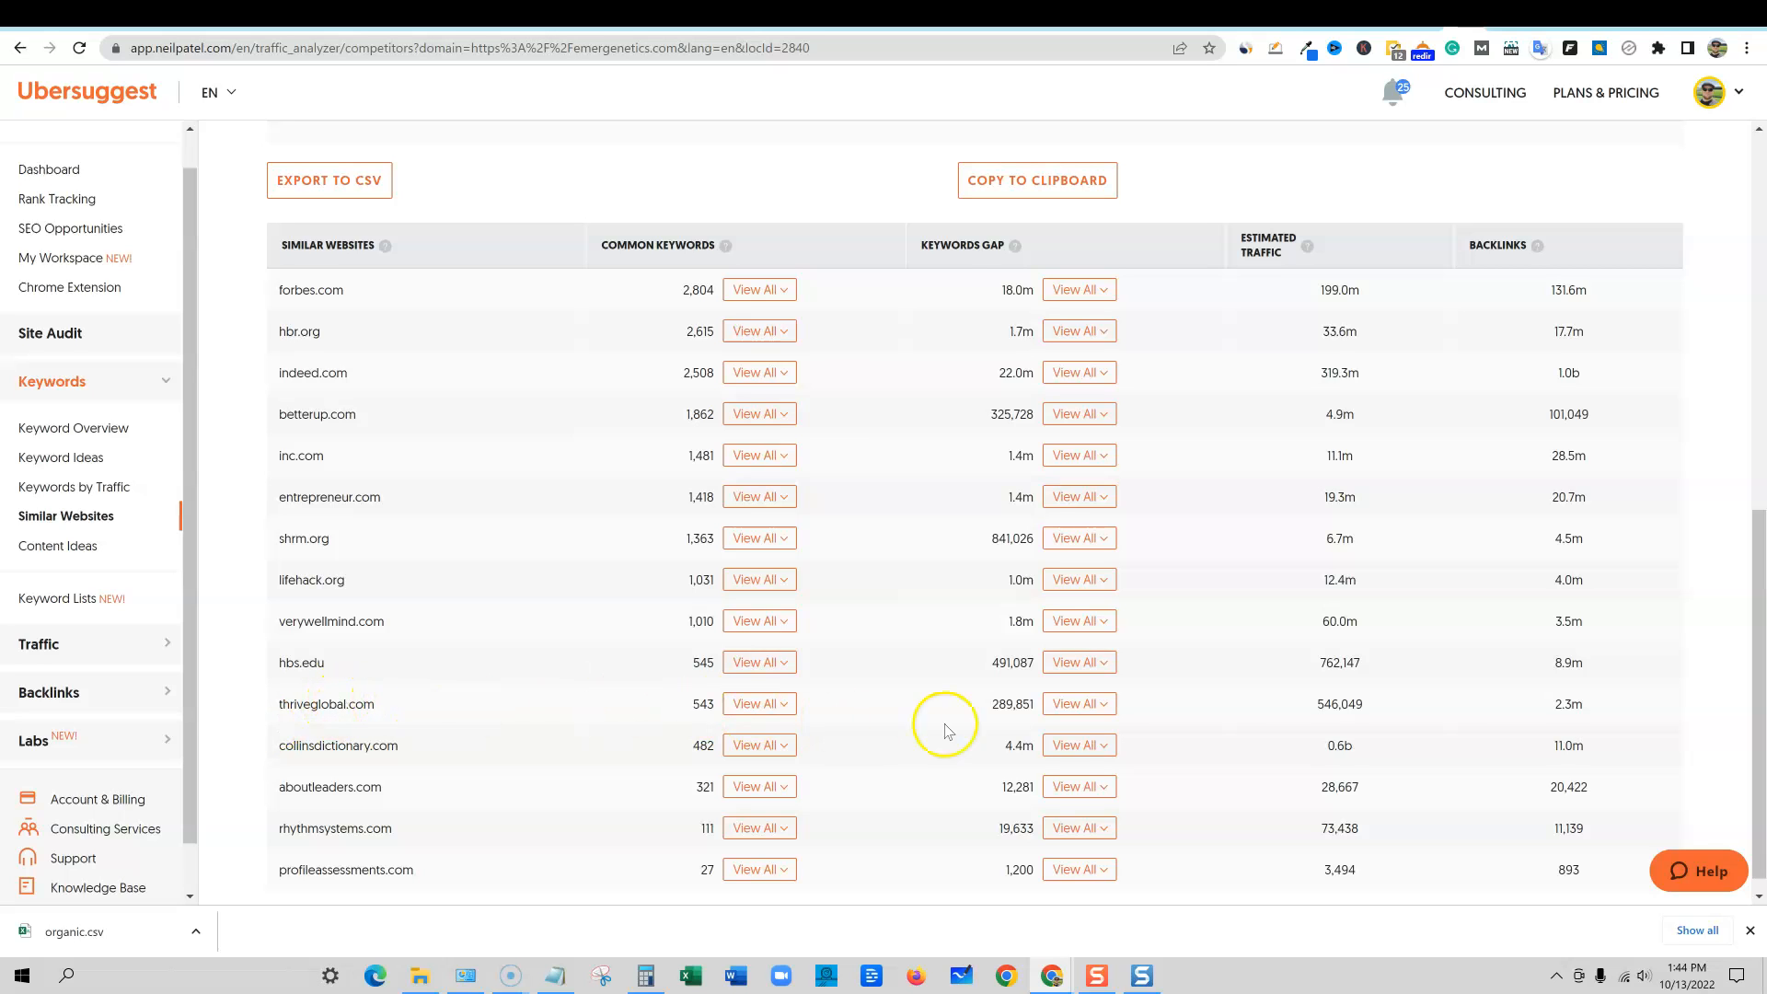
Step: Expand the keywords gap list for thriveglobal.com, look through it and export all its keywords to CSV
click(1076, 705)
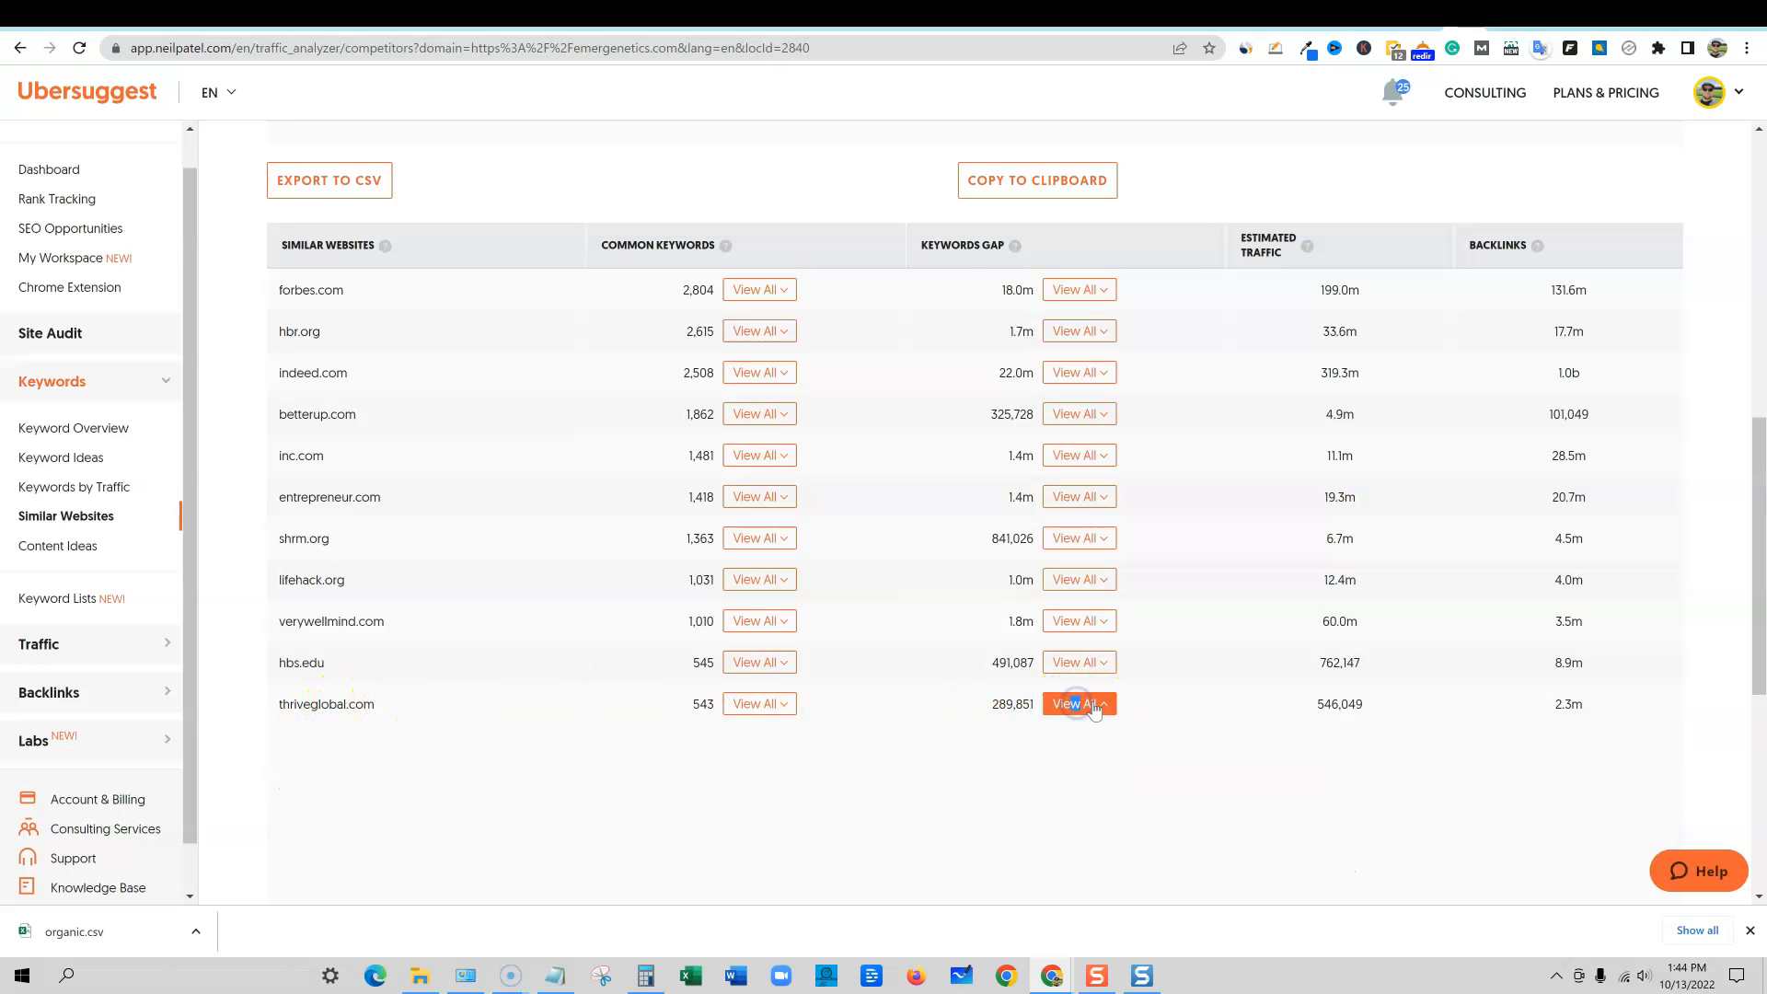
scroll(426, 640, down, 8)
scroll(903, 644, up, 4)
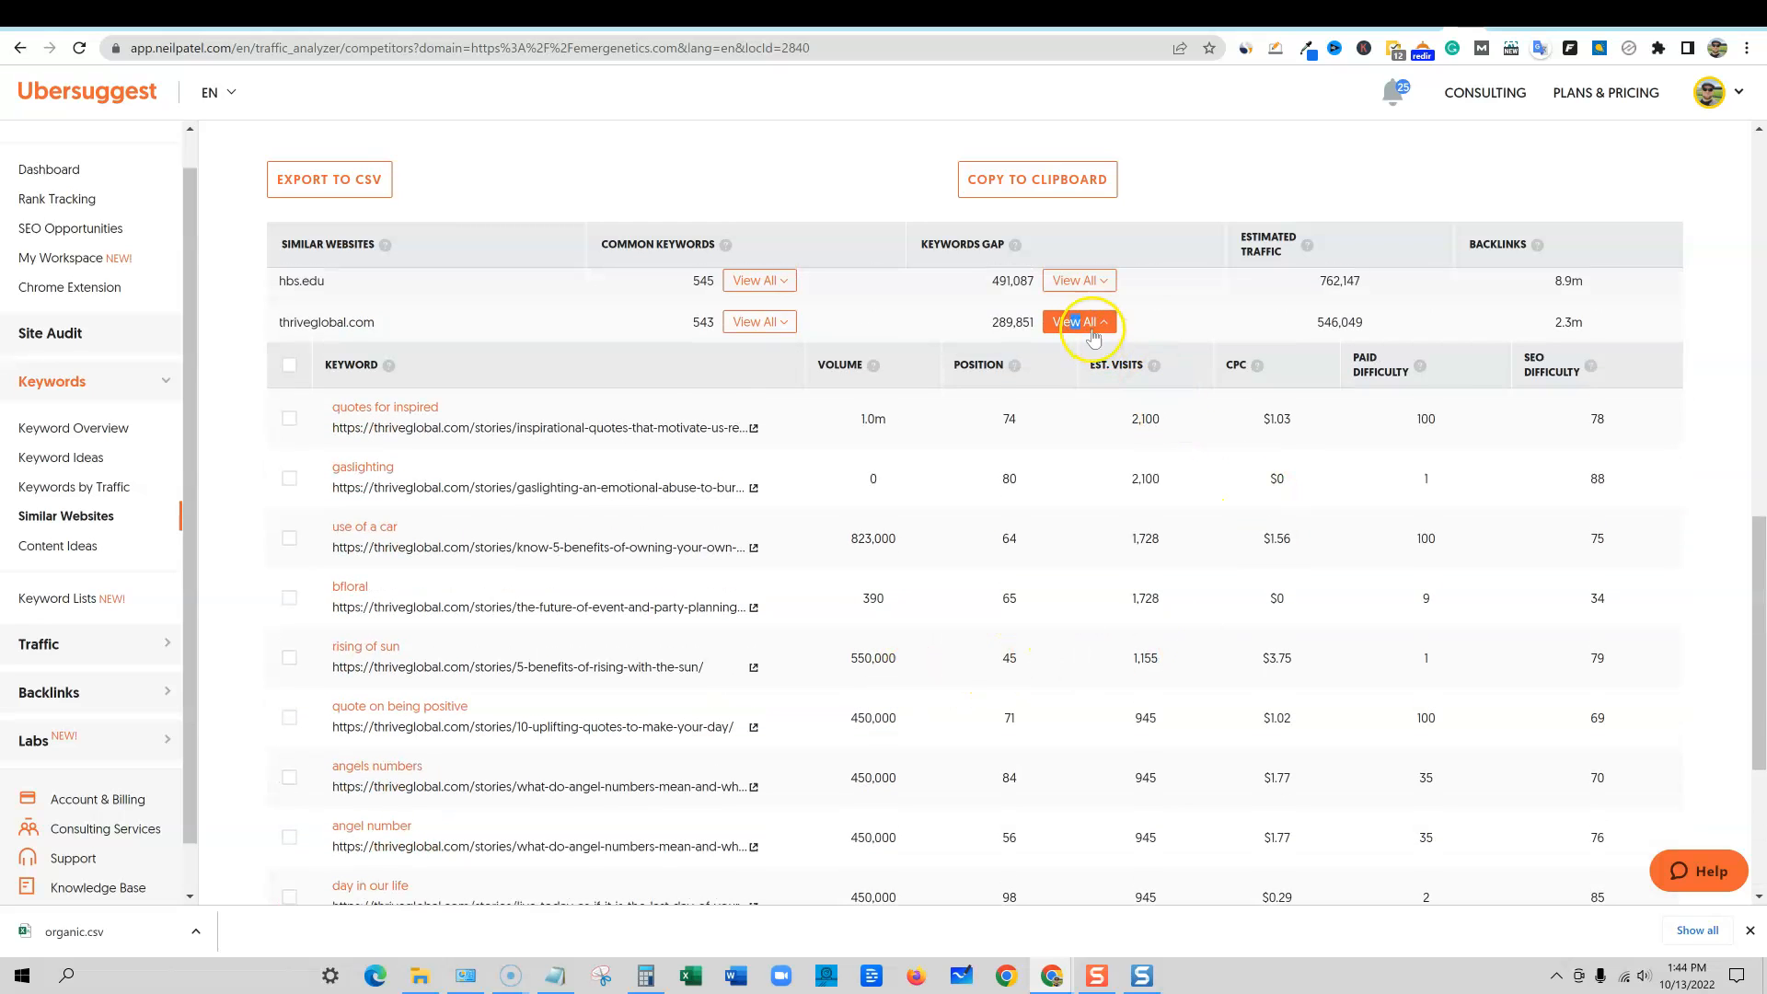
scroll(1111, 321, down, 3)
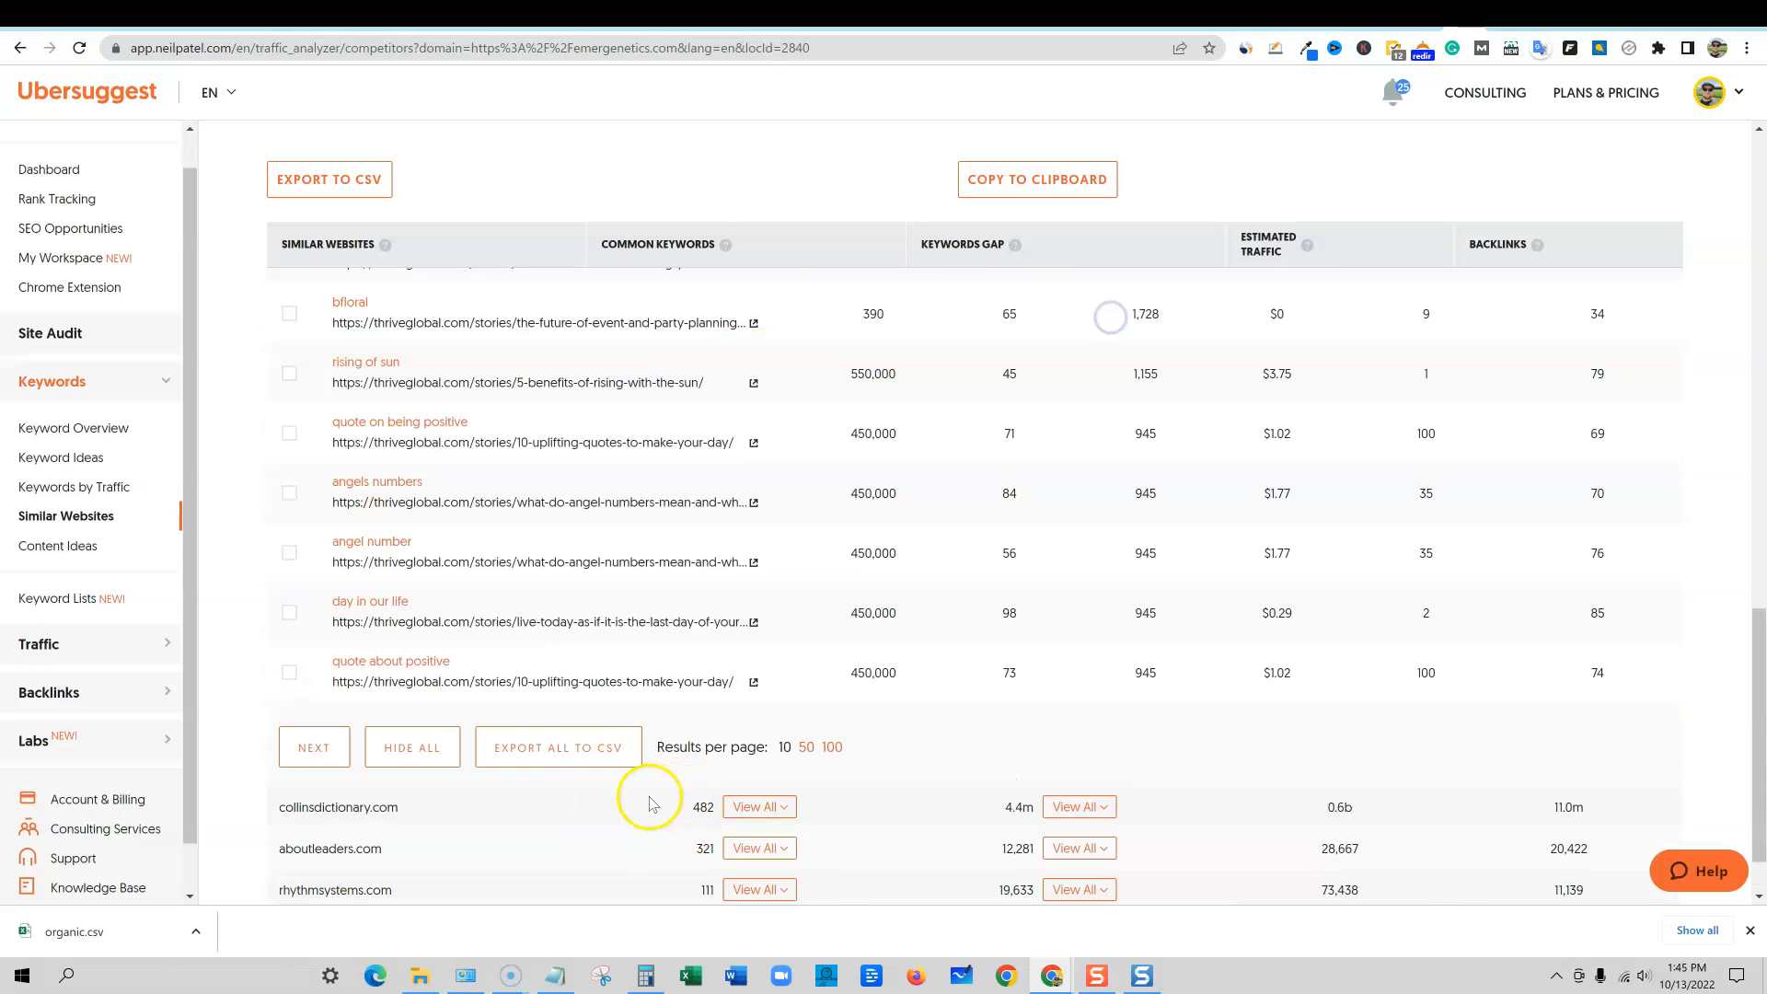
click(586, 748)
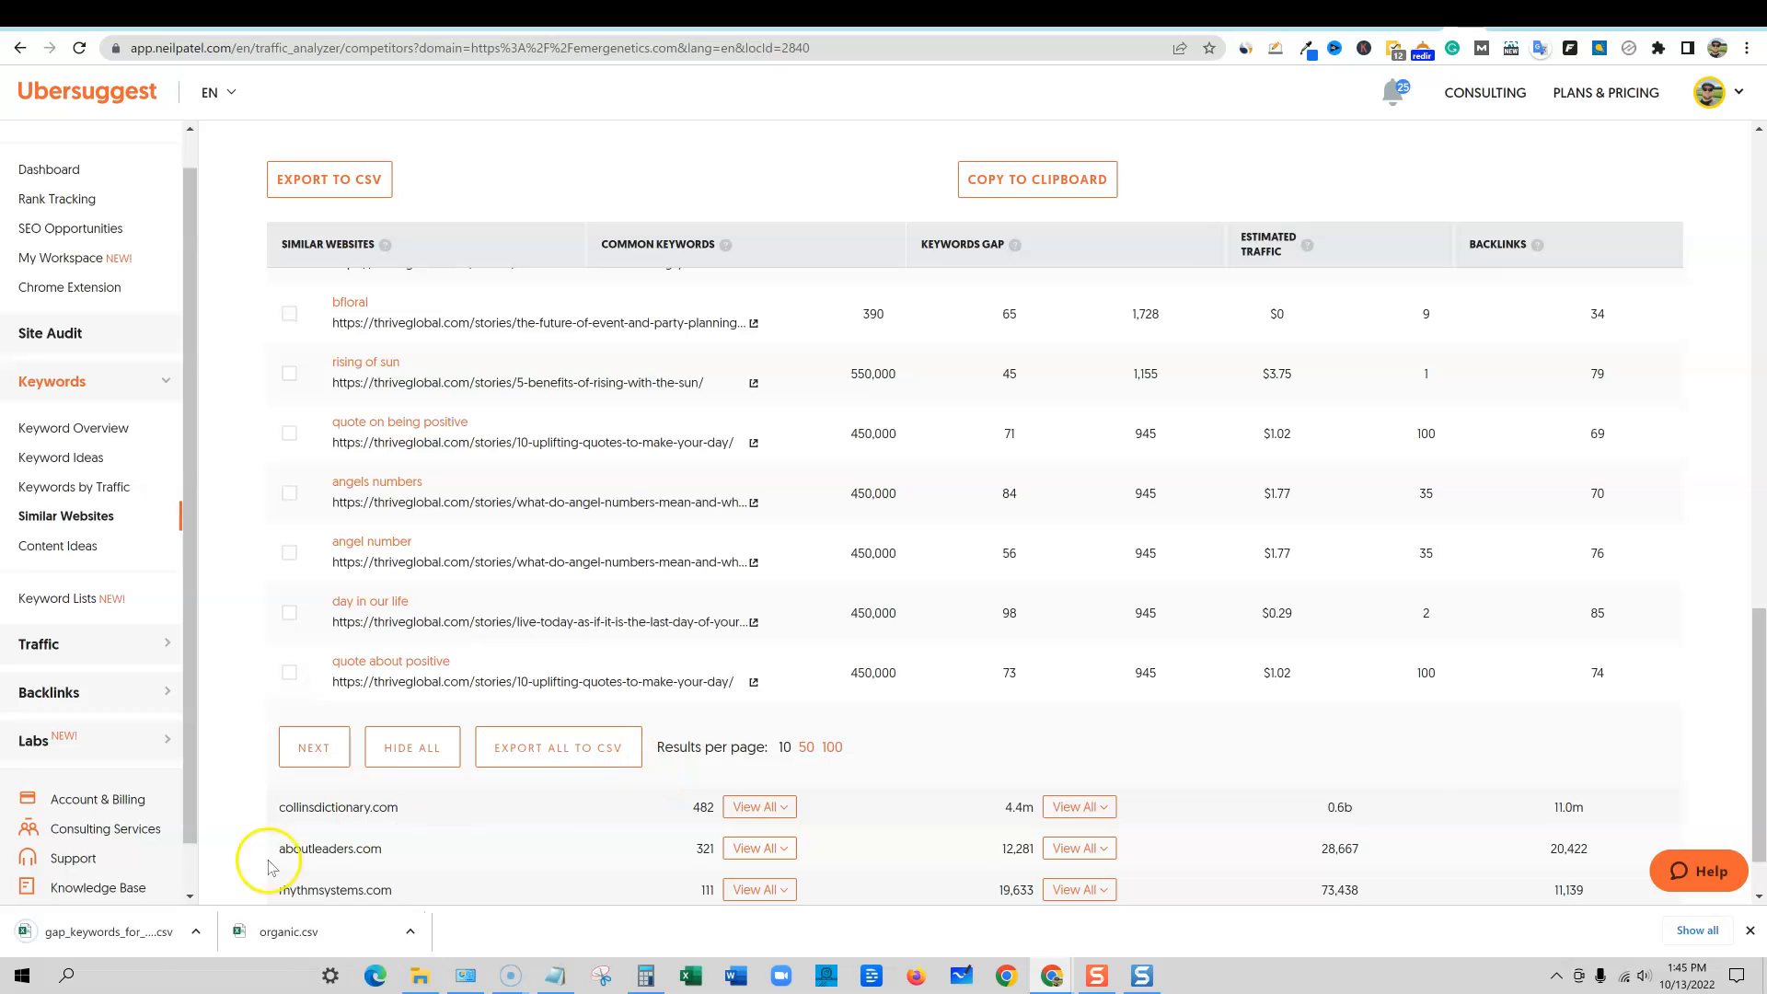
Step: Open the exported gap keywords CSV in Excel and widen the Volume, Paid Difficulty and SEO Difficulty columns to read them
click(121, 928)
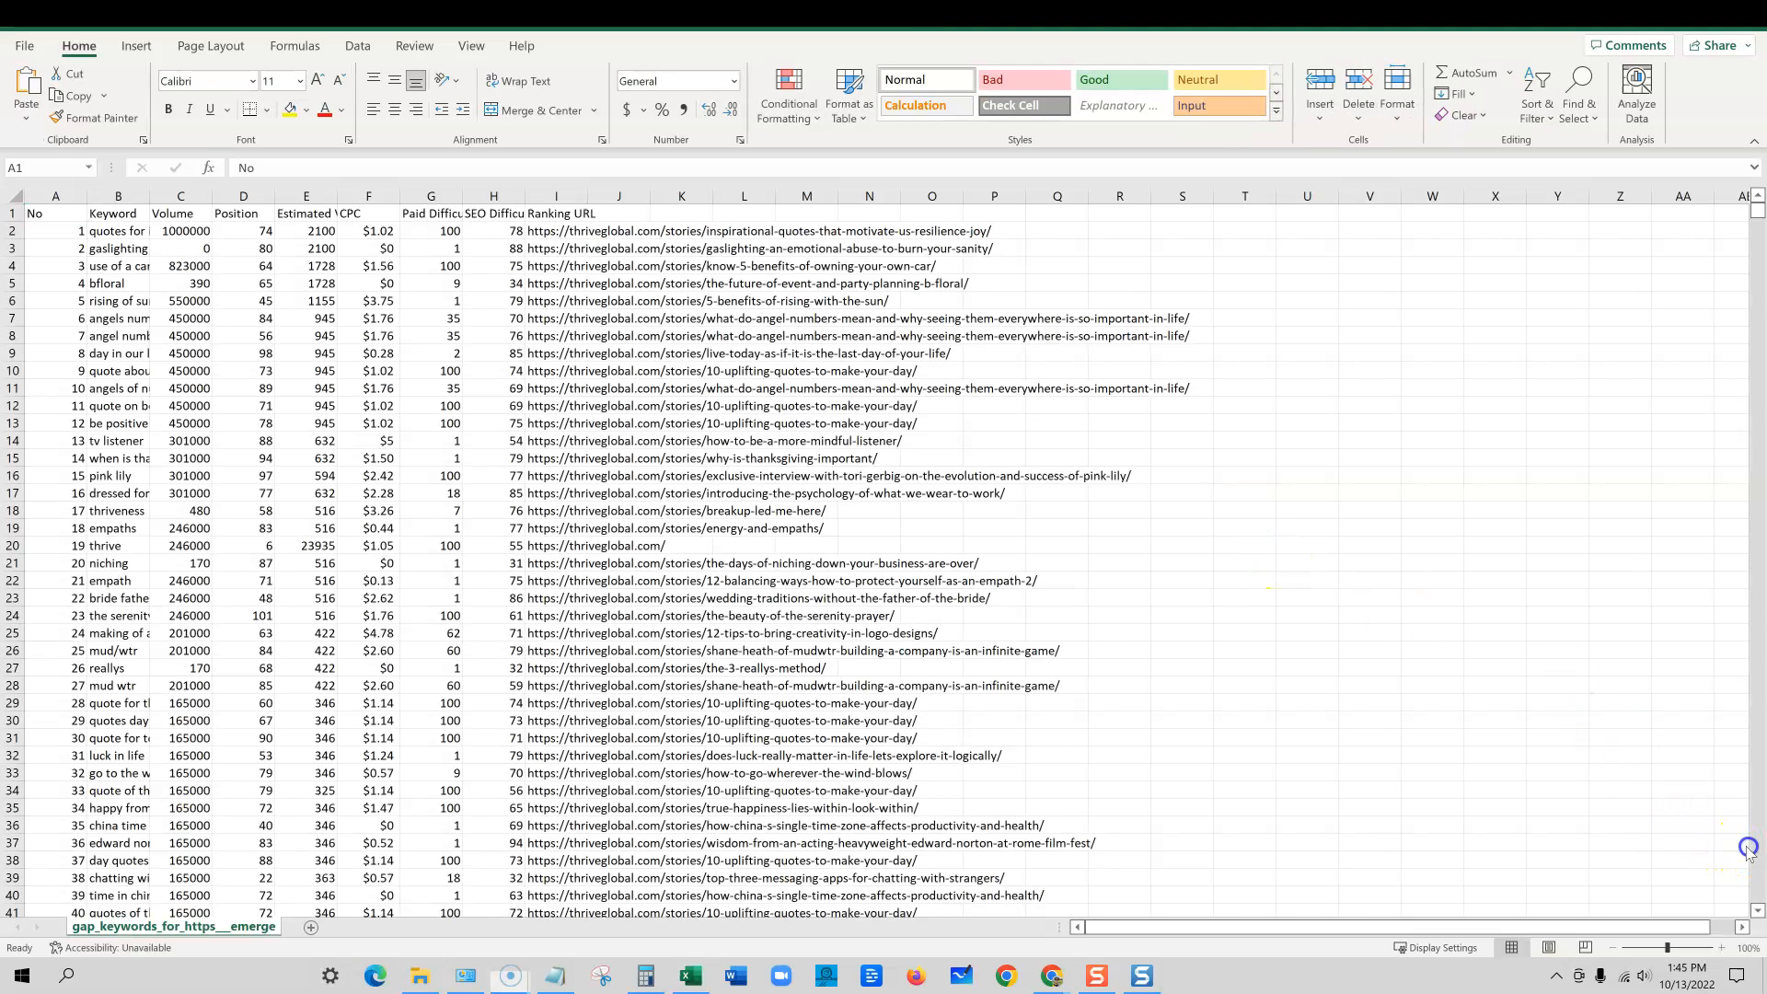
key(ctrl+space)
drag(189, 318, 193, 294)
drag(218, 196, 244, 196)
click(454, 243)
drag(488, 197, 610, 204)
click(589, 281)
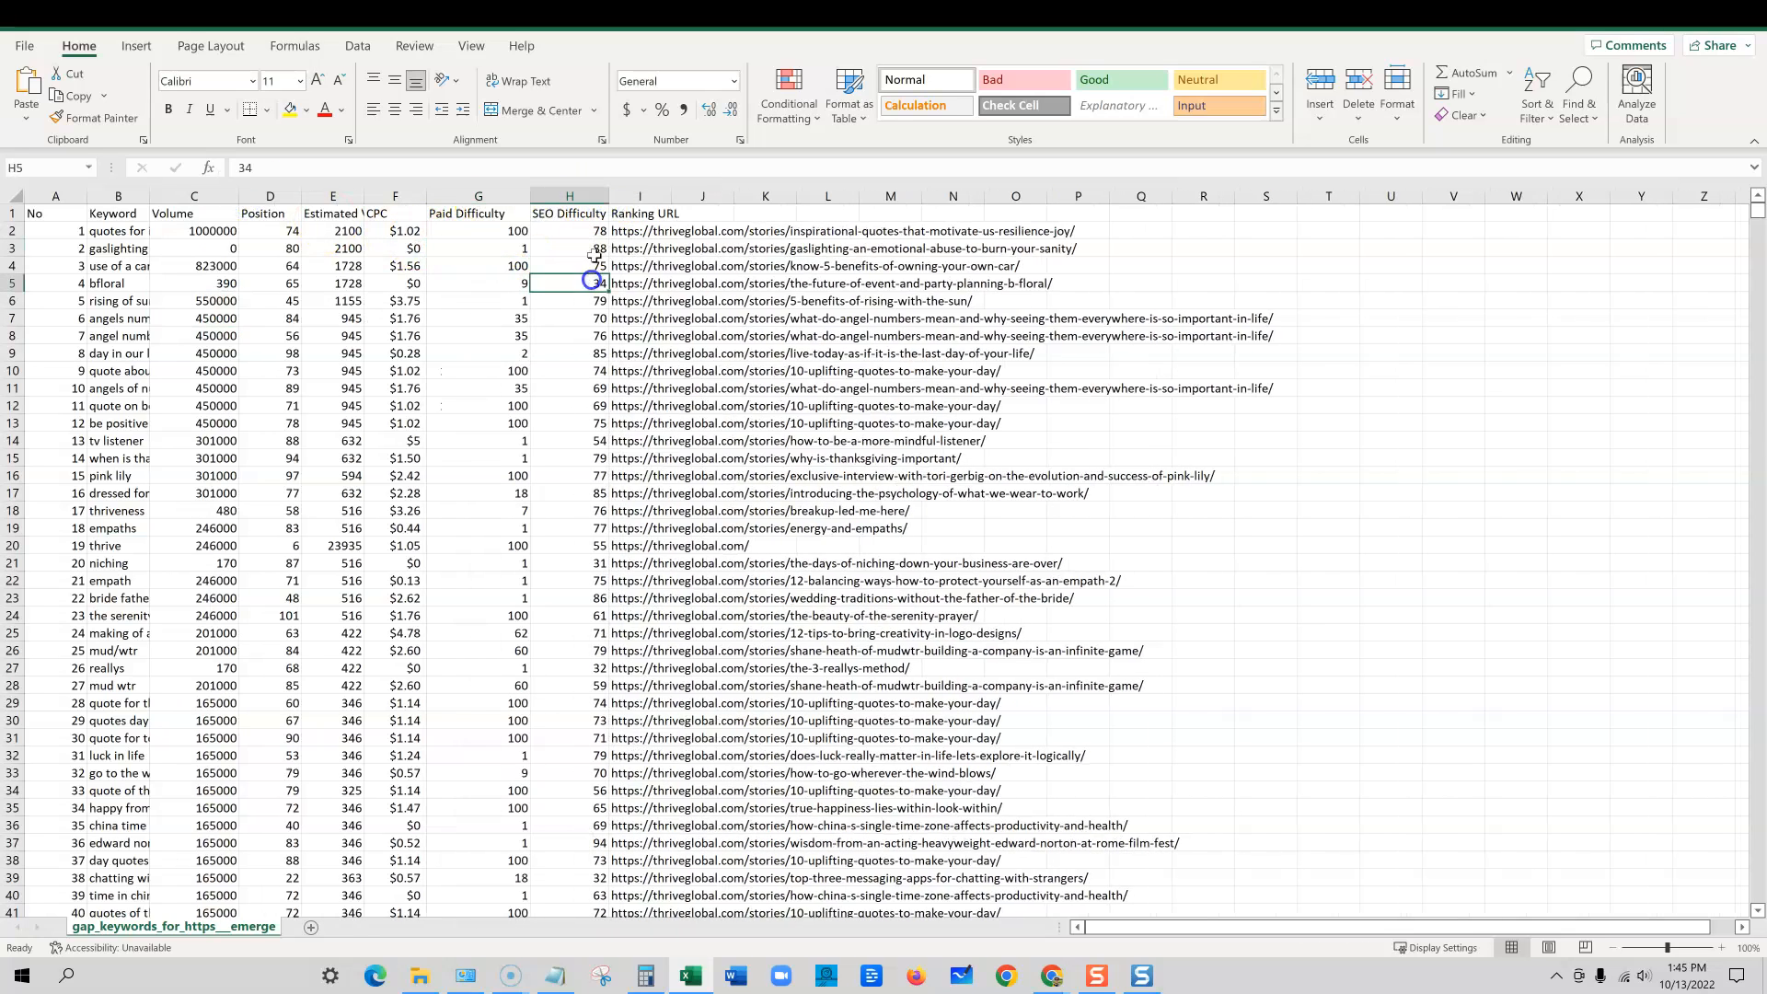
Step: Look over the gap keywords sheet and close the workbook, returning to Ubersuggest
drag(1755, 217, 1627, 212)
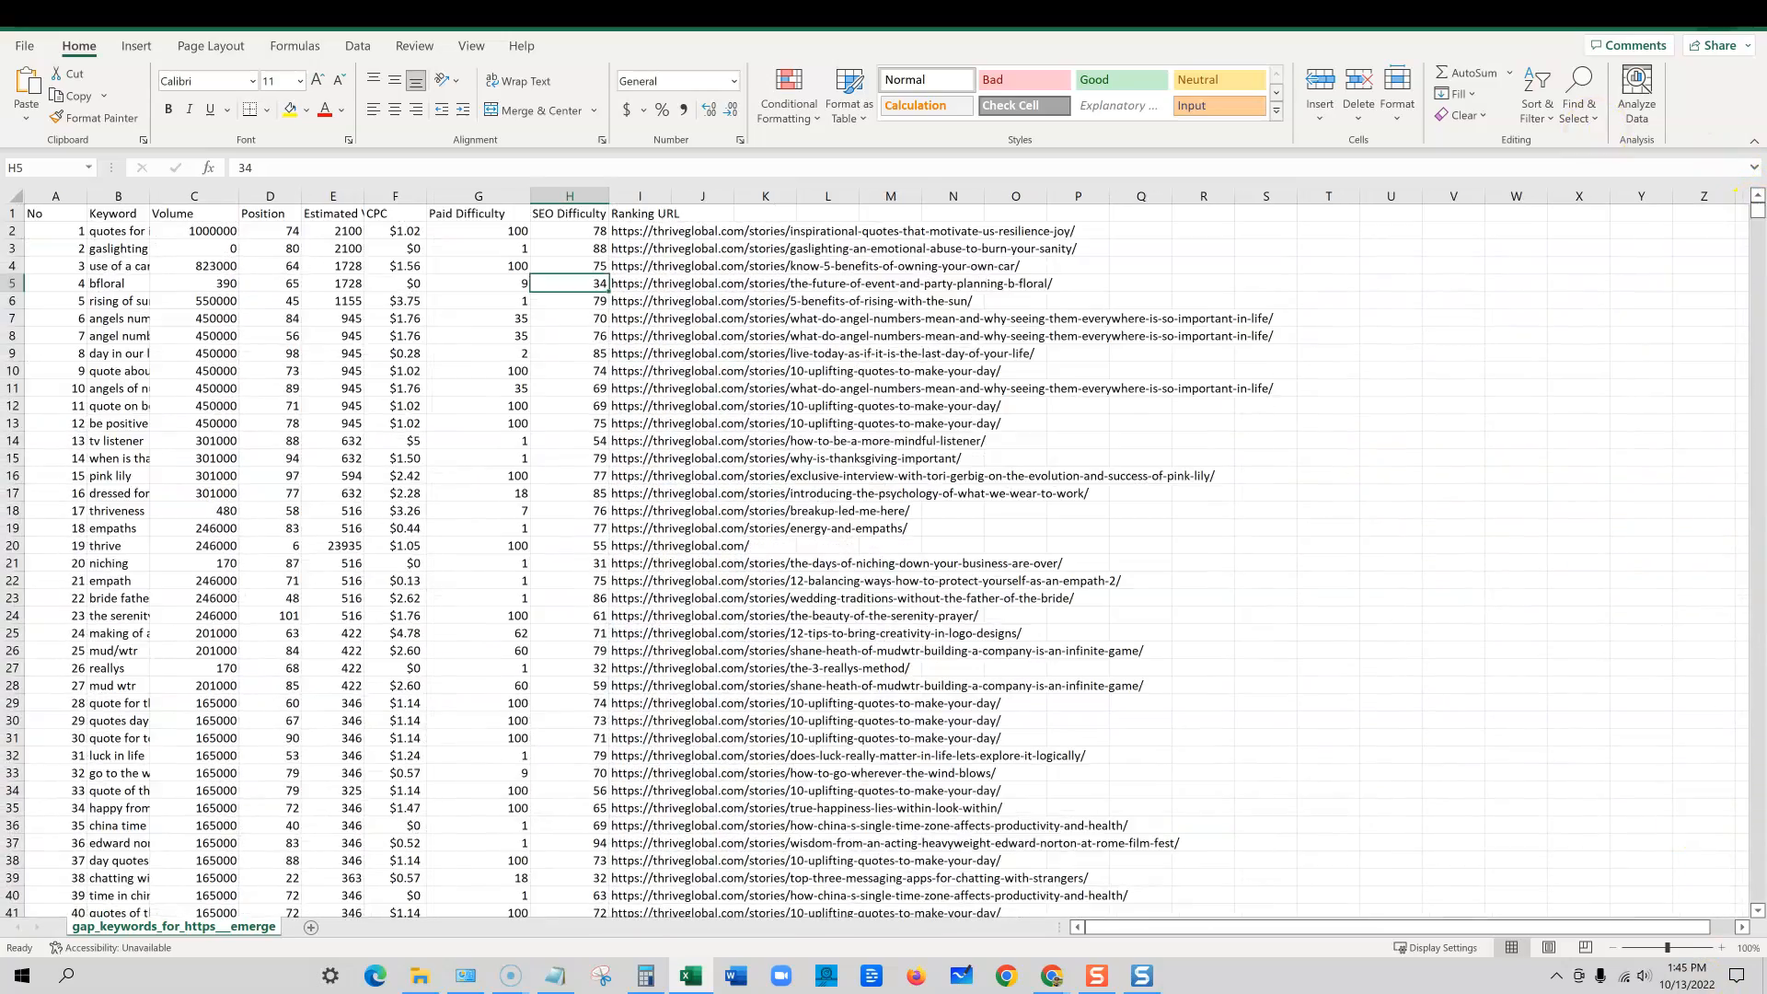
click(1746, 16)
click(894, 523)
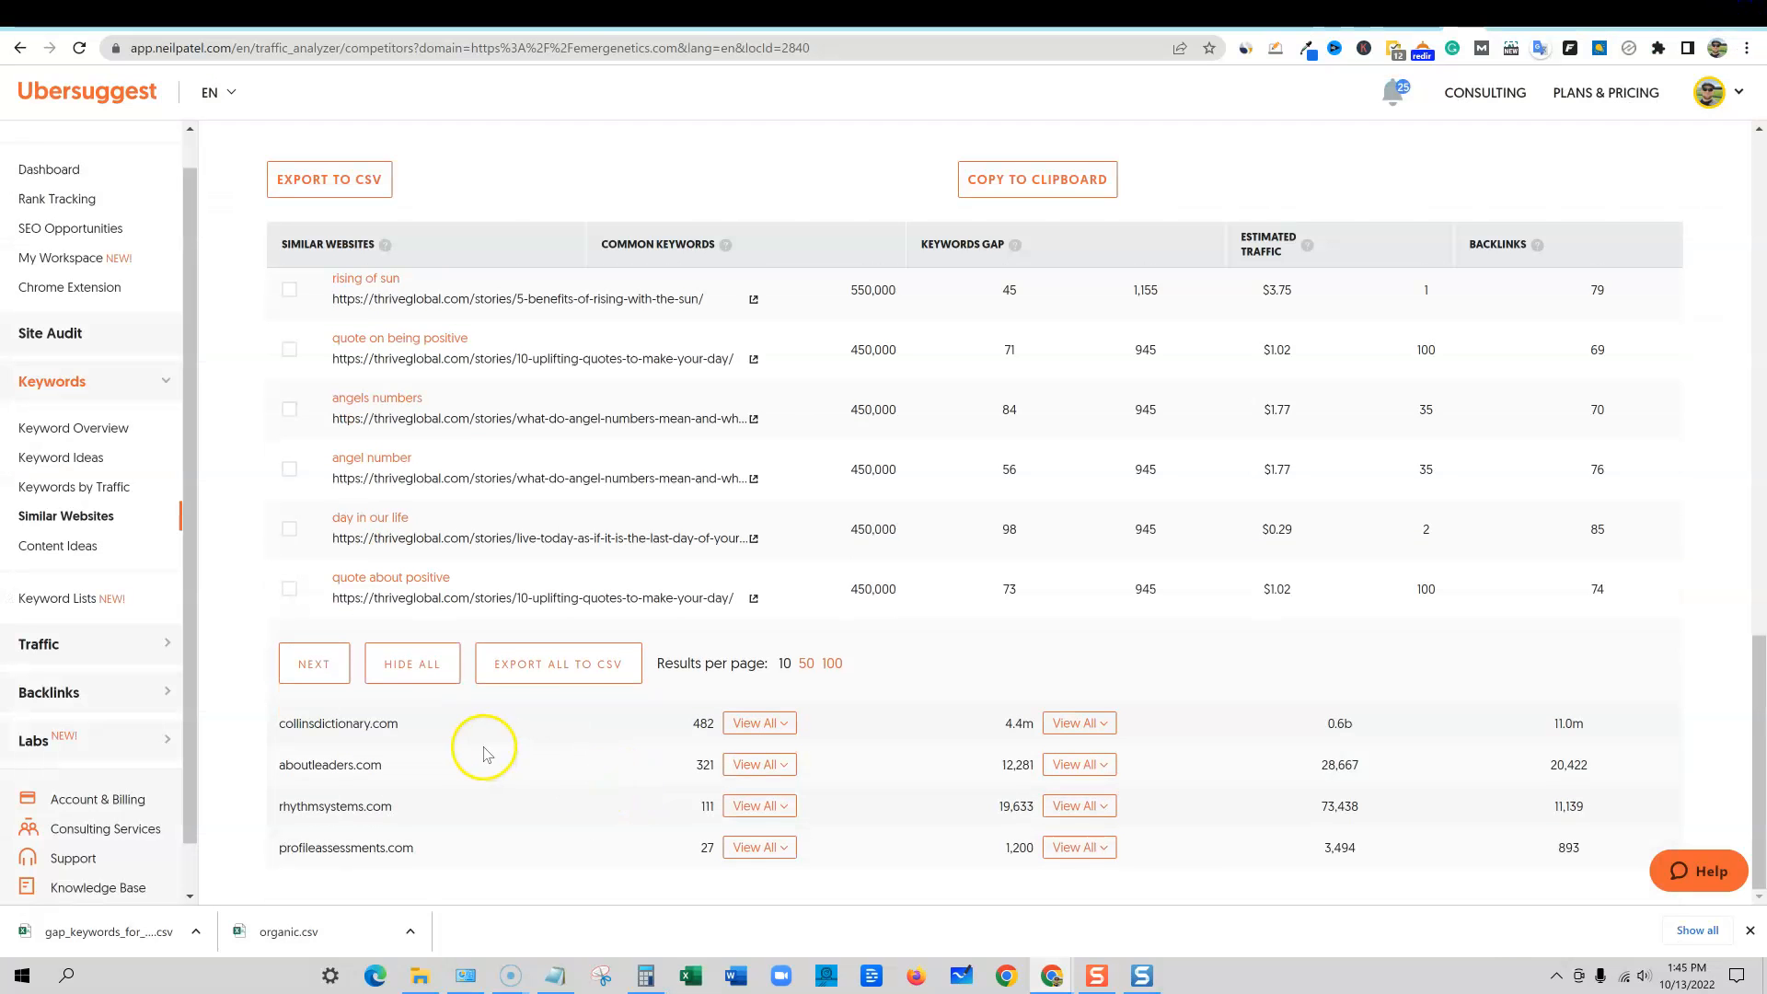
Step: Look up thriveglobal.com from the Similar Websites list through the Keyword Overview search
scroll(482, 742, up, 5)
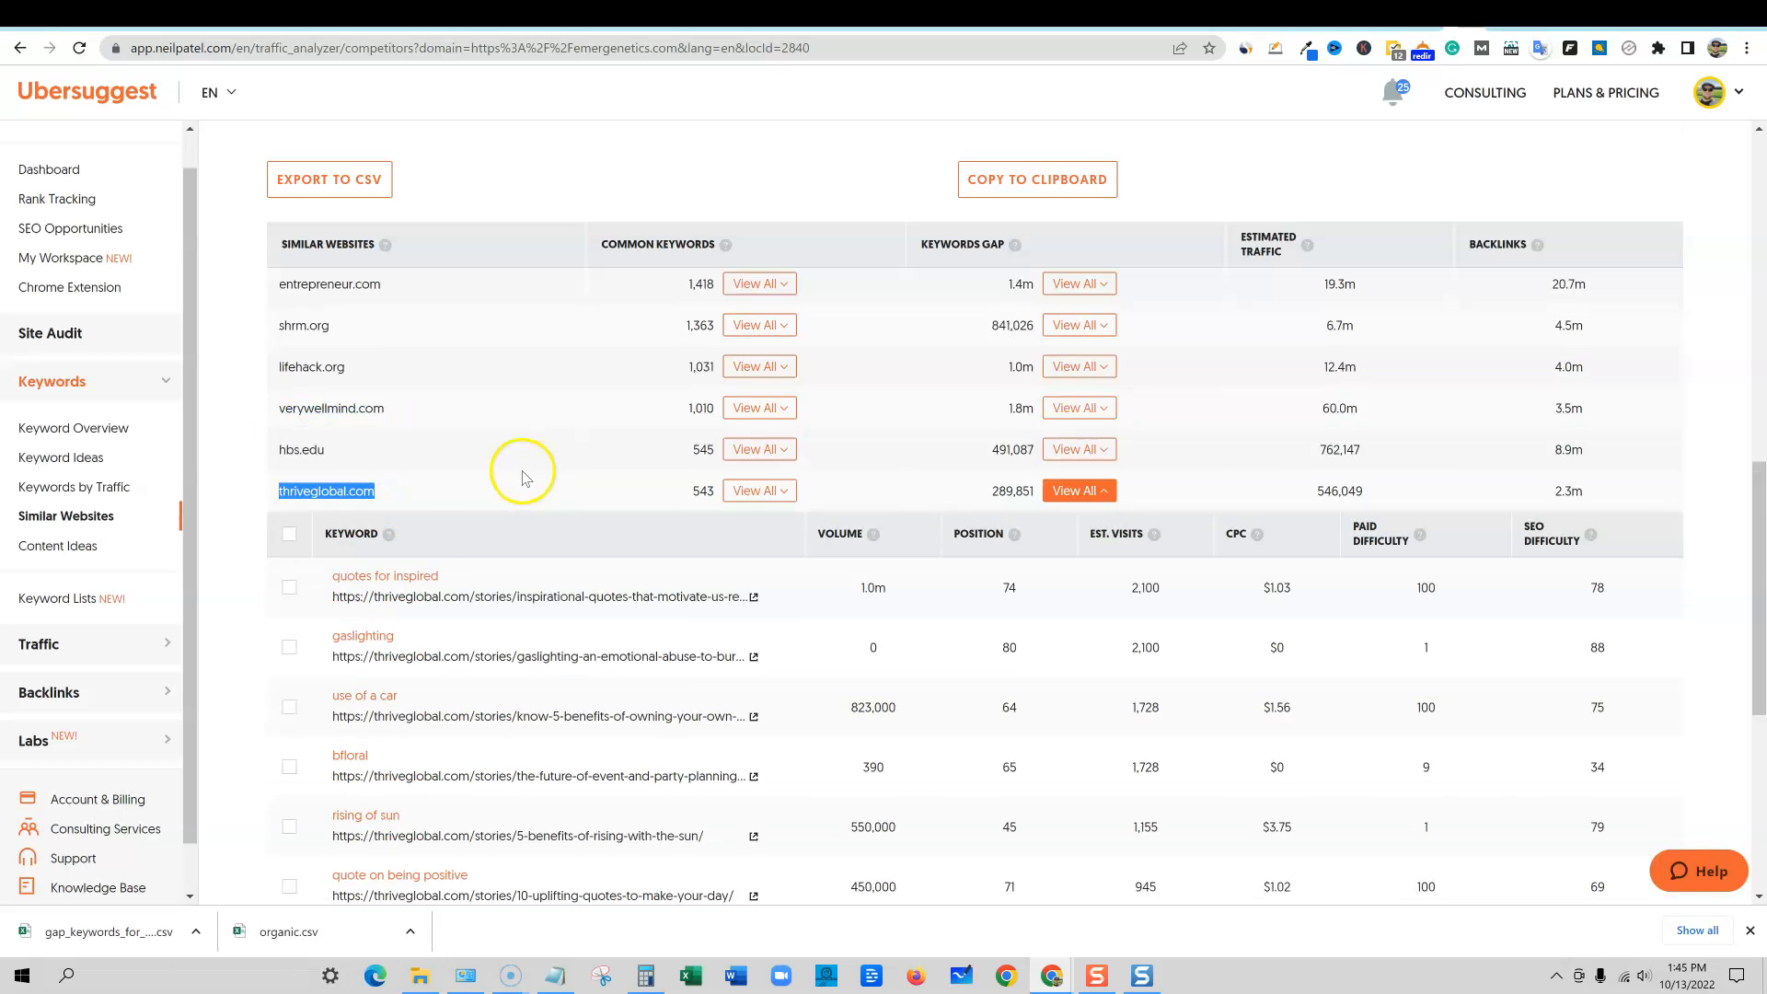
scroll(517, 466, up, 5)
click(81, 429)
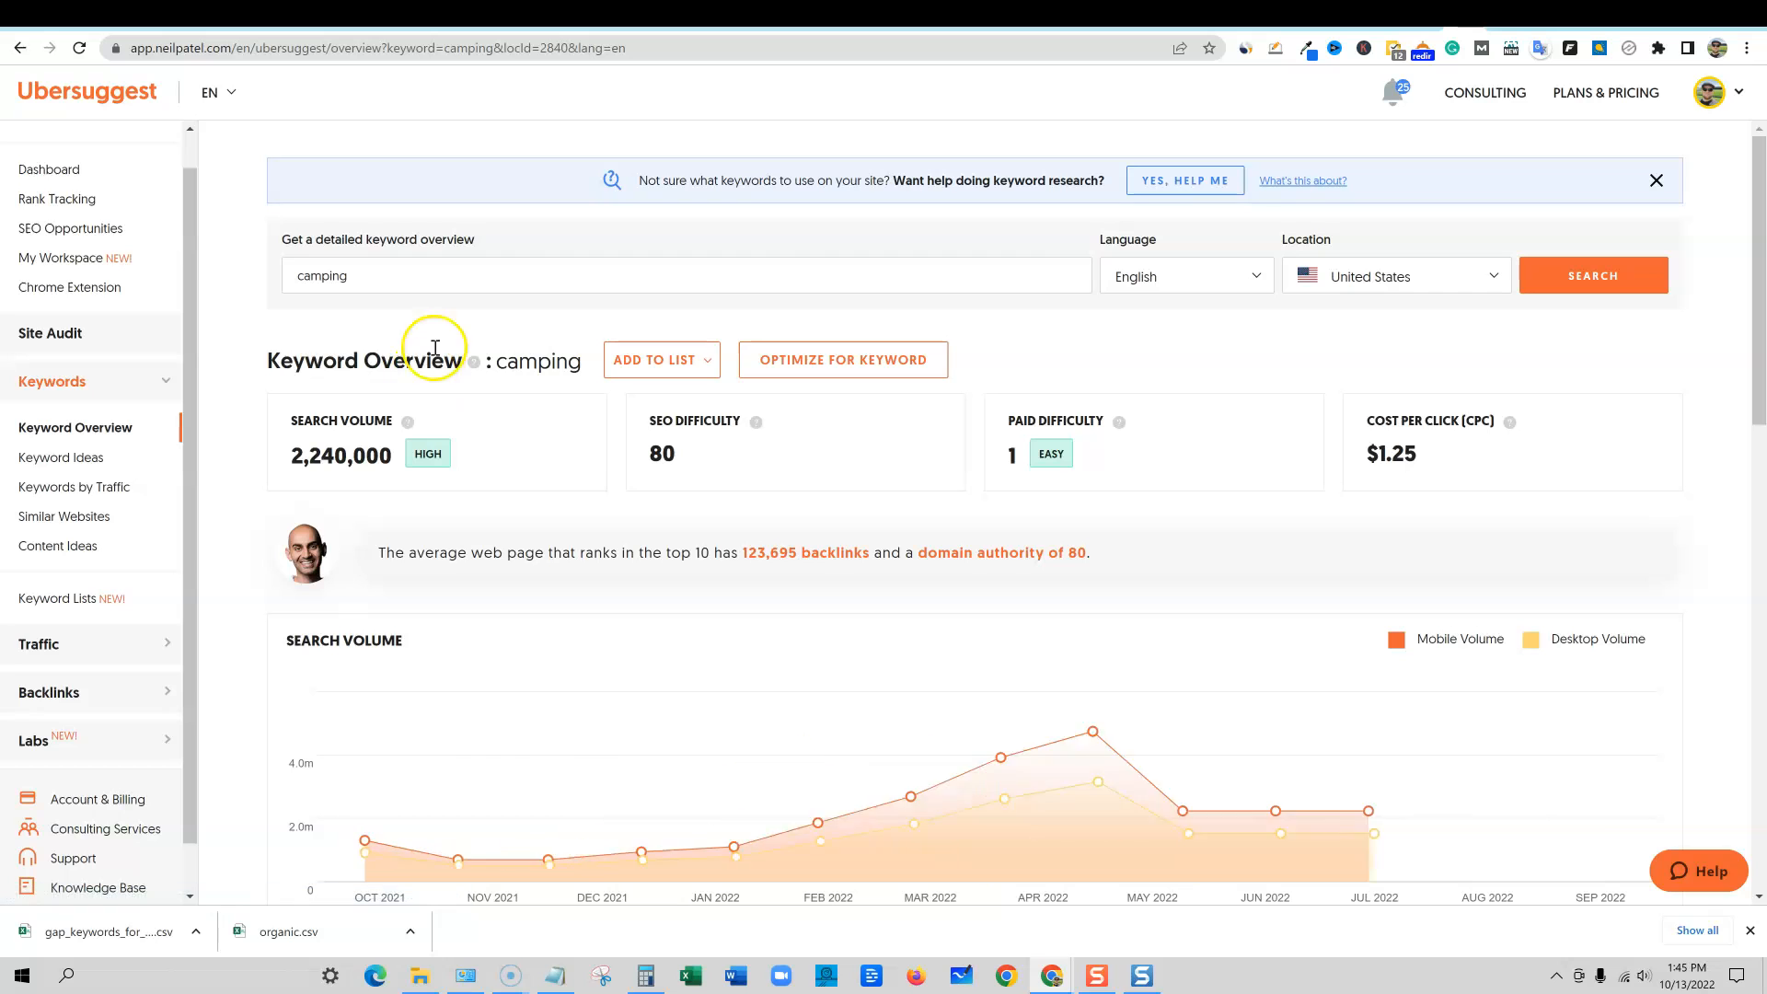
drag(453, 272, 197, 272)
text(thriveglobal.com)
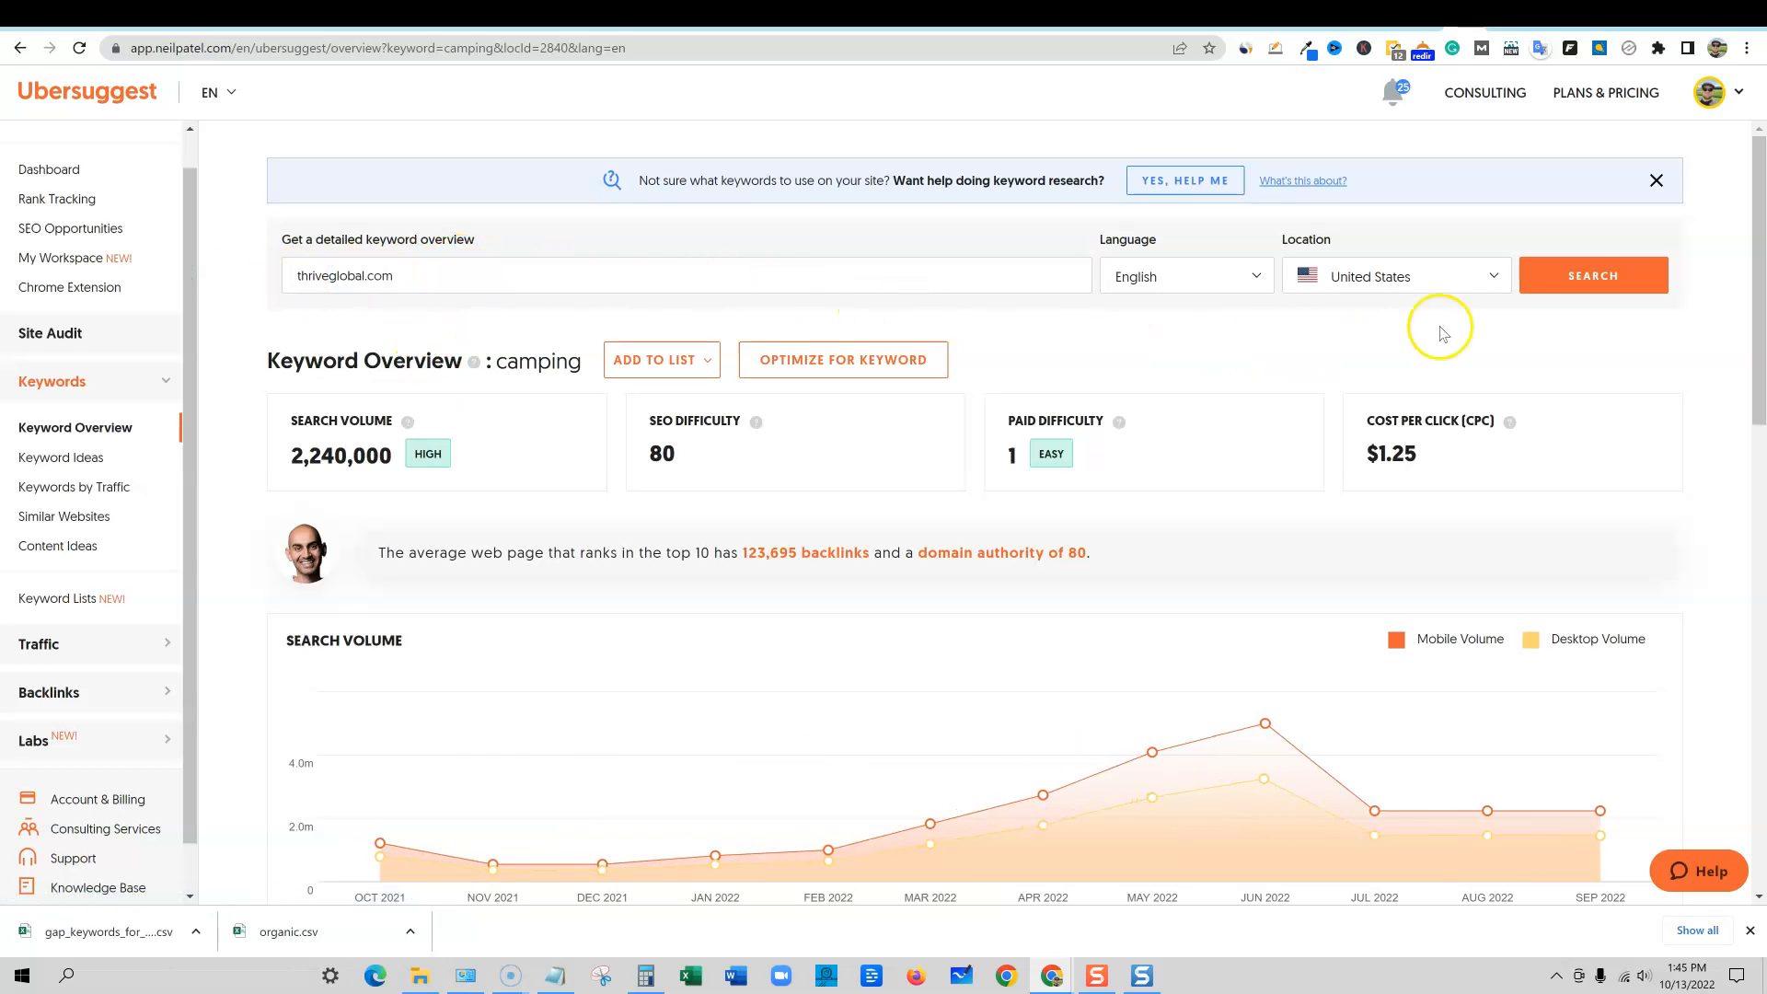
click(1560, 274)
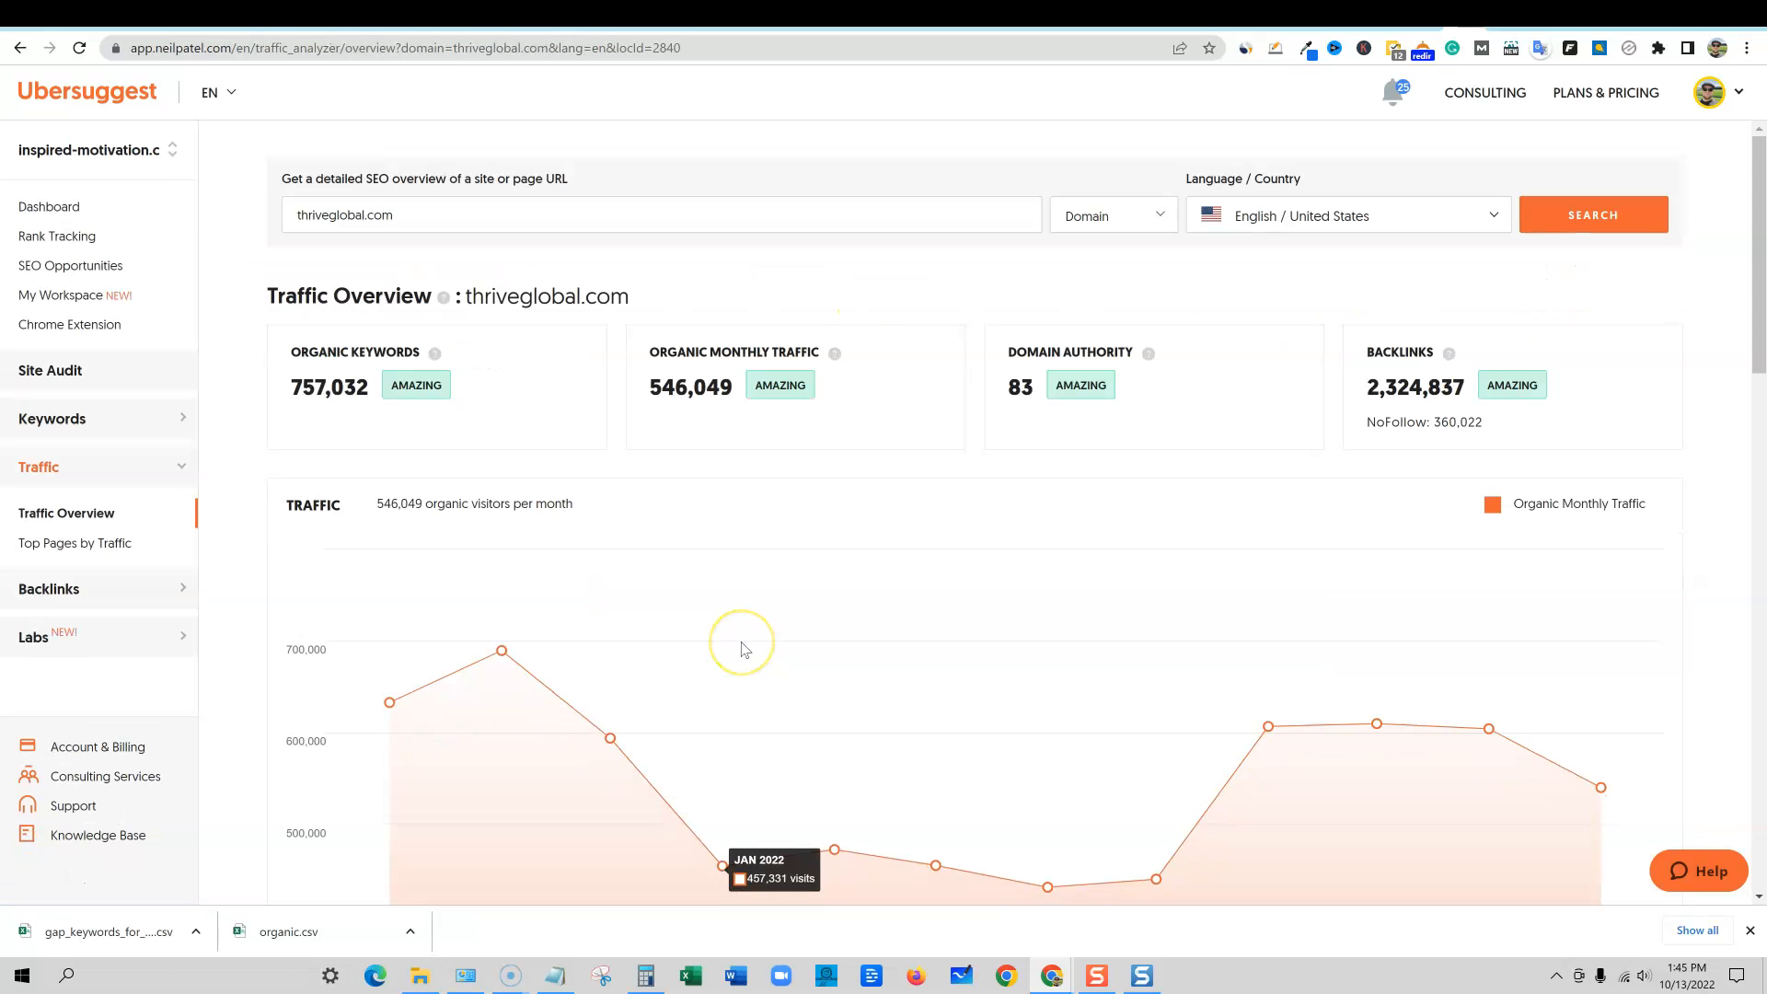
Step: Open the organic keywords list for thriveglobal.com and look over the keywords by traffic
click(313, 385)
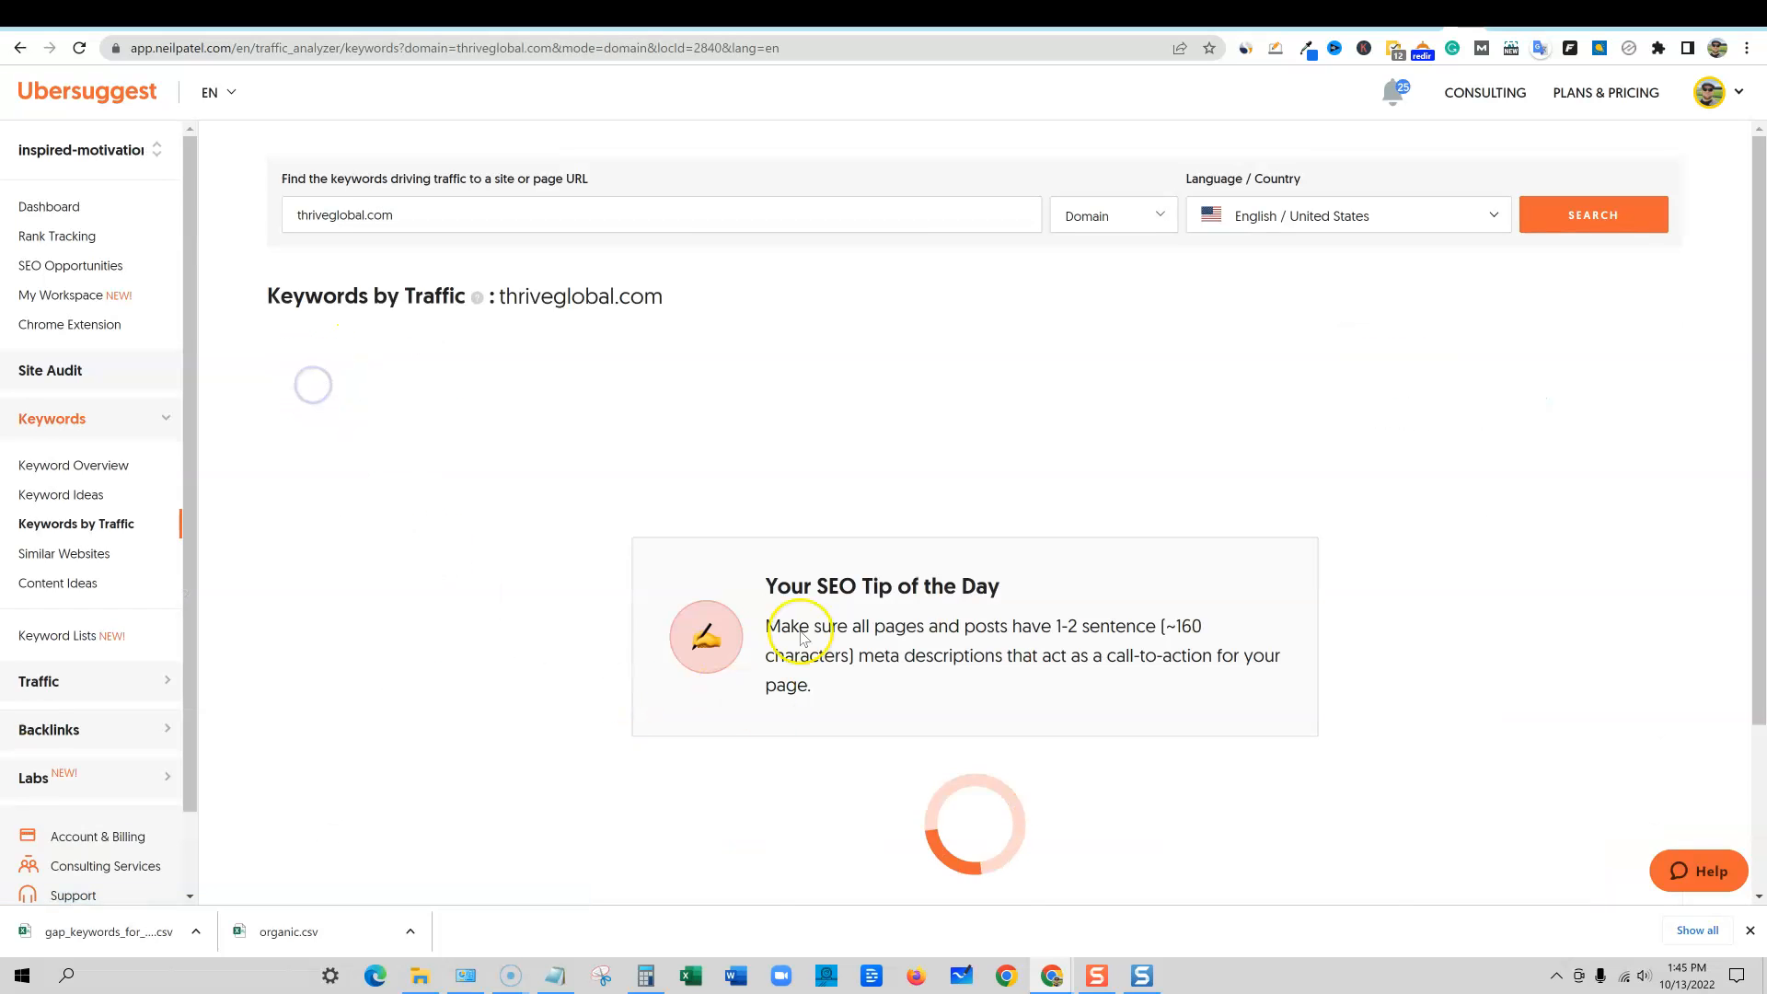
scroll(770, 731, down, 2)
scroll(741, 680, up, 3)
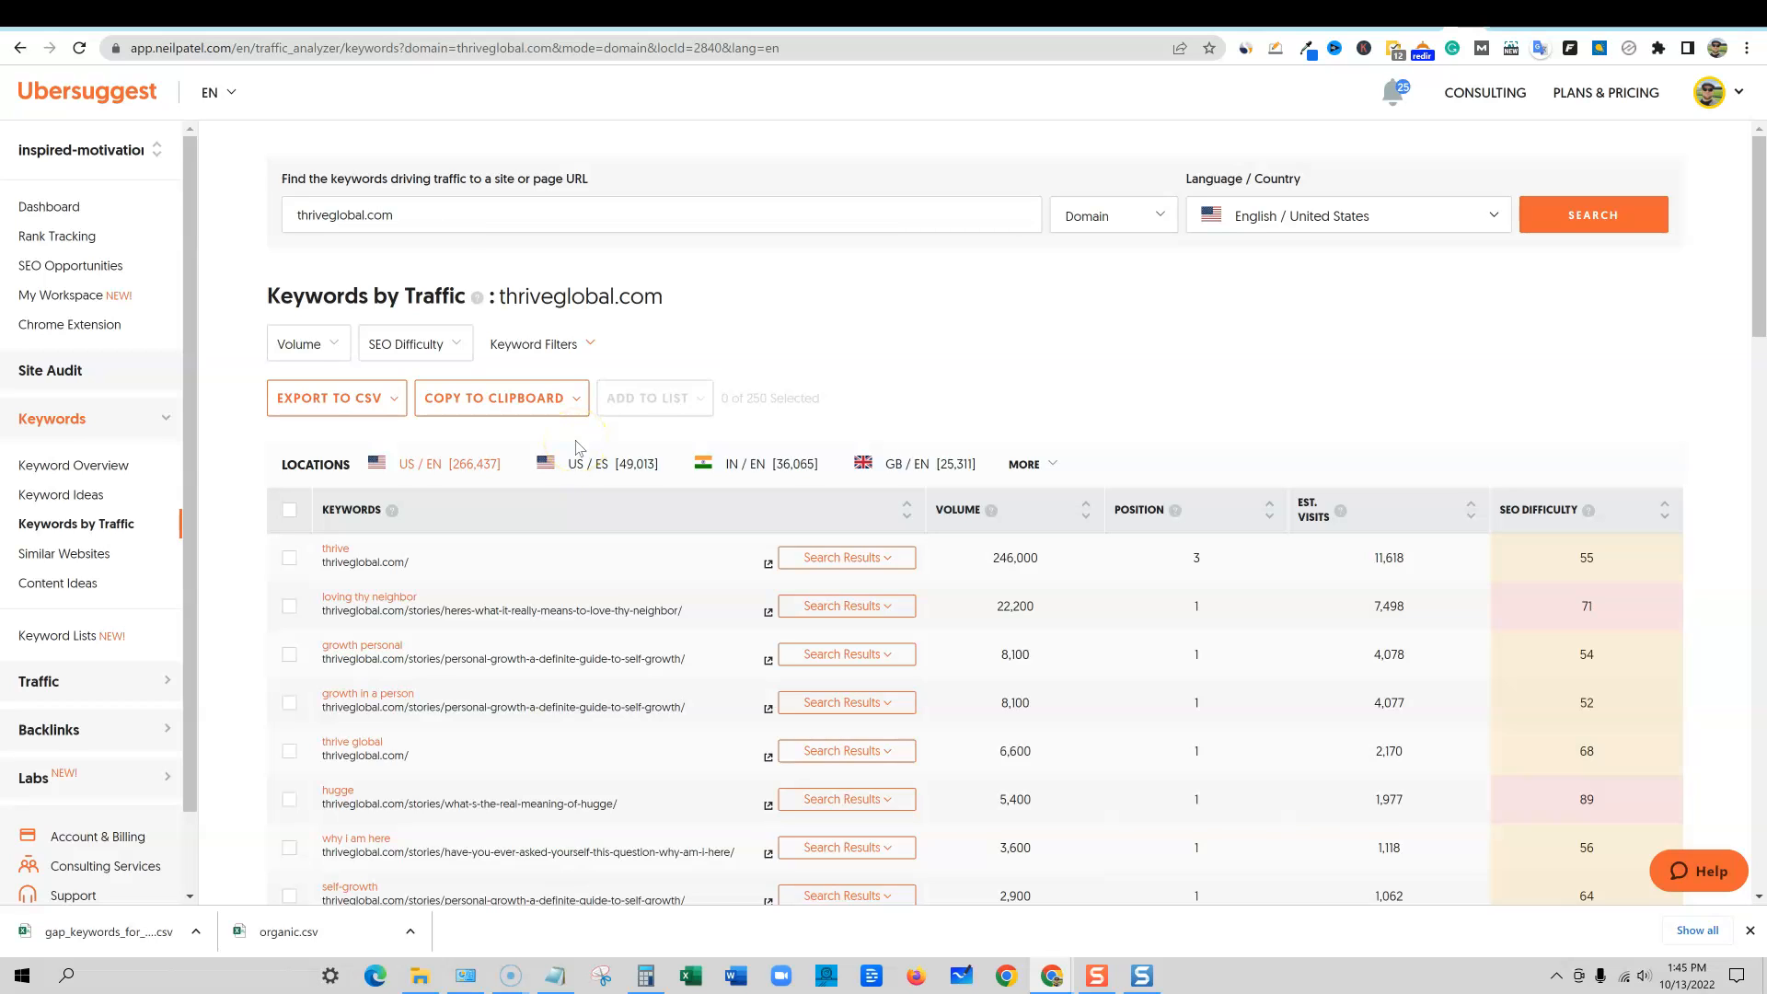
Step: Filter the thriveglobal.com keywords to the easy SEO difficulty range of 0 to 35 and look through the results
click(453, 347)
click(391, 384)
click(487, 619)
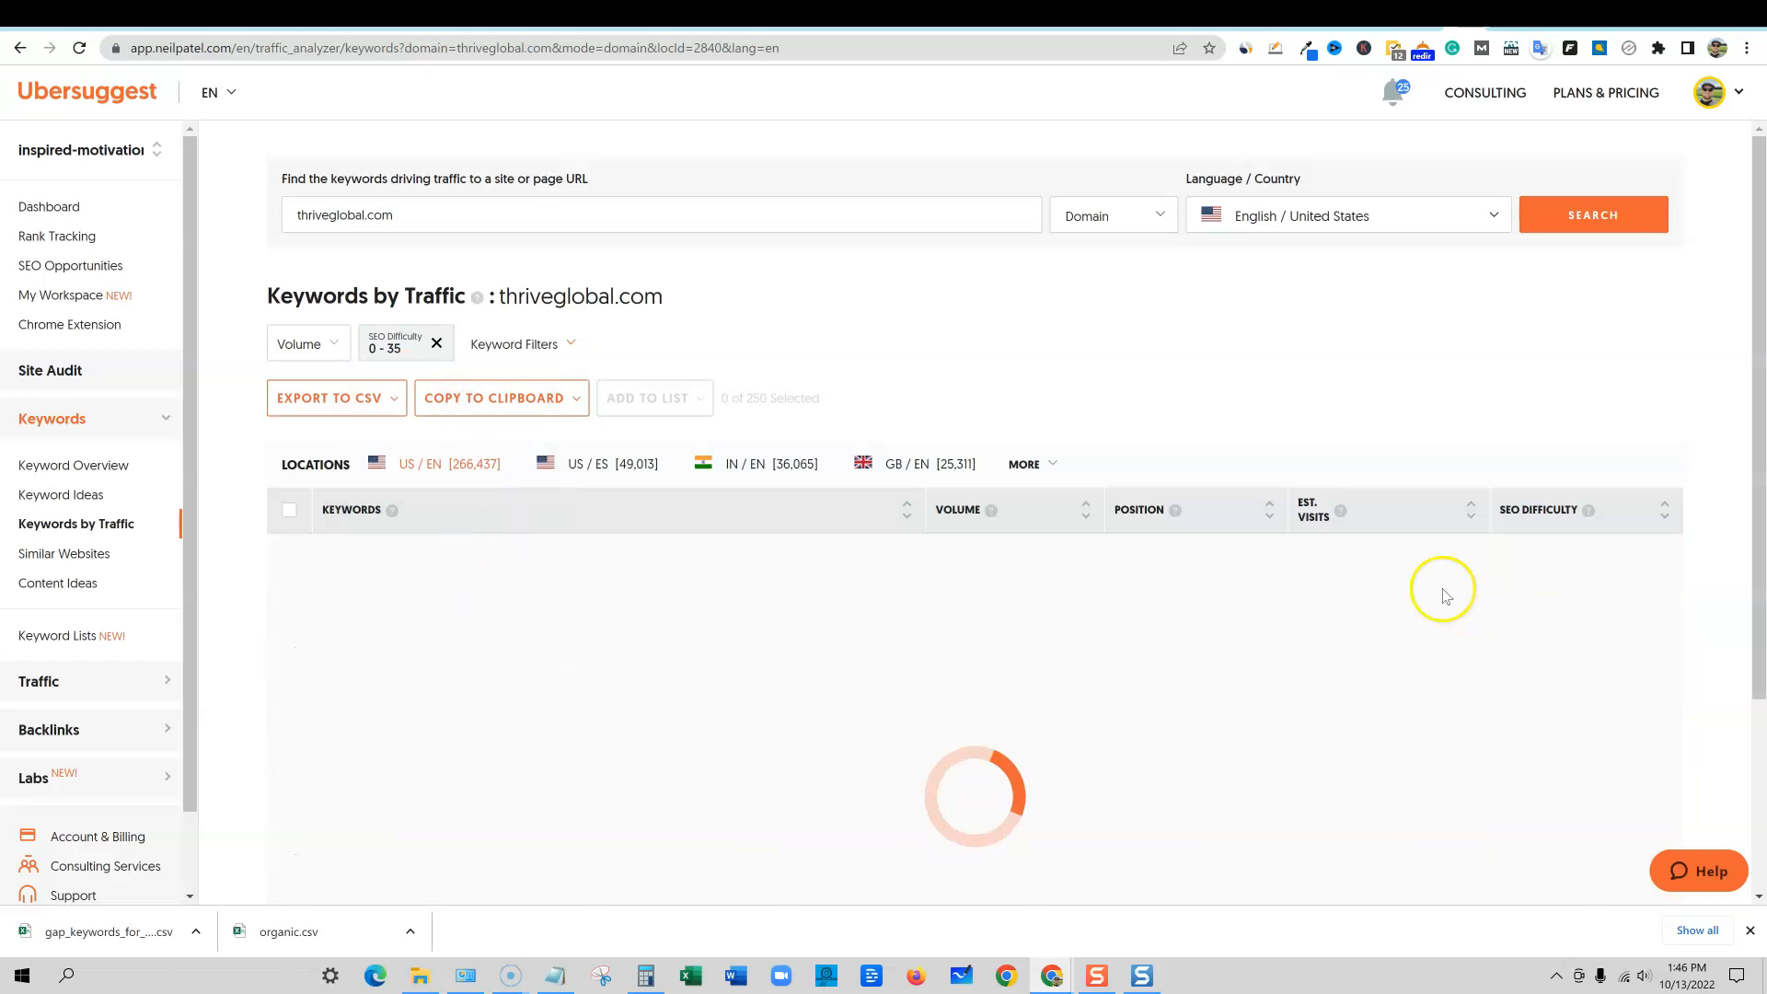
scroll(1560, 622, down, 10)
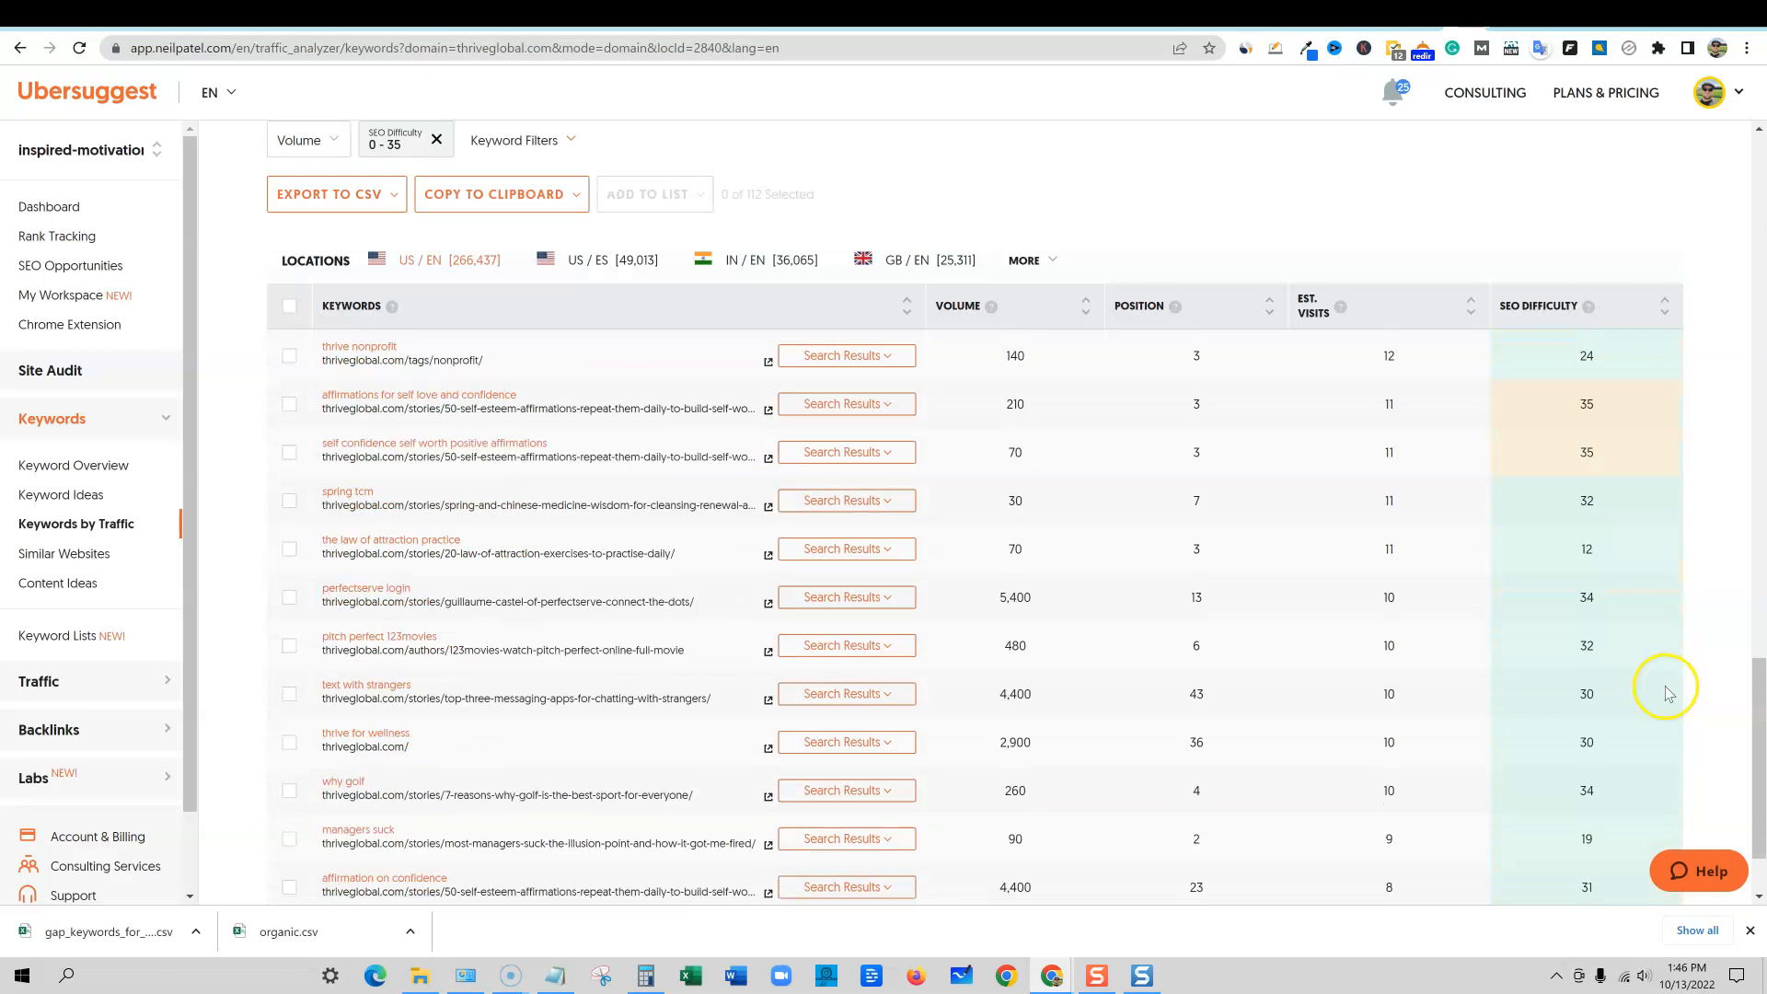
scroll(1666, 687, down, 2)
drag(1760, 763, 1741, 256)
scroll(636, 368, up, 3)
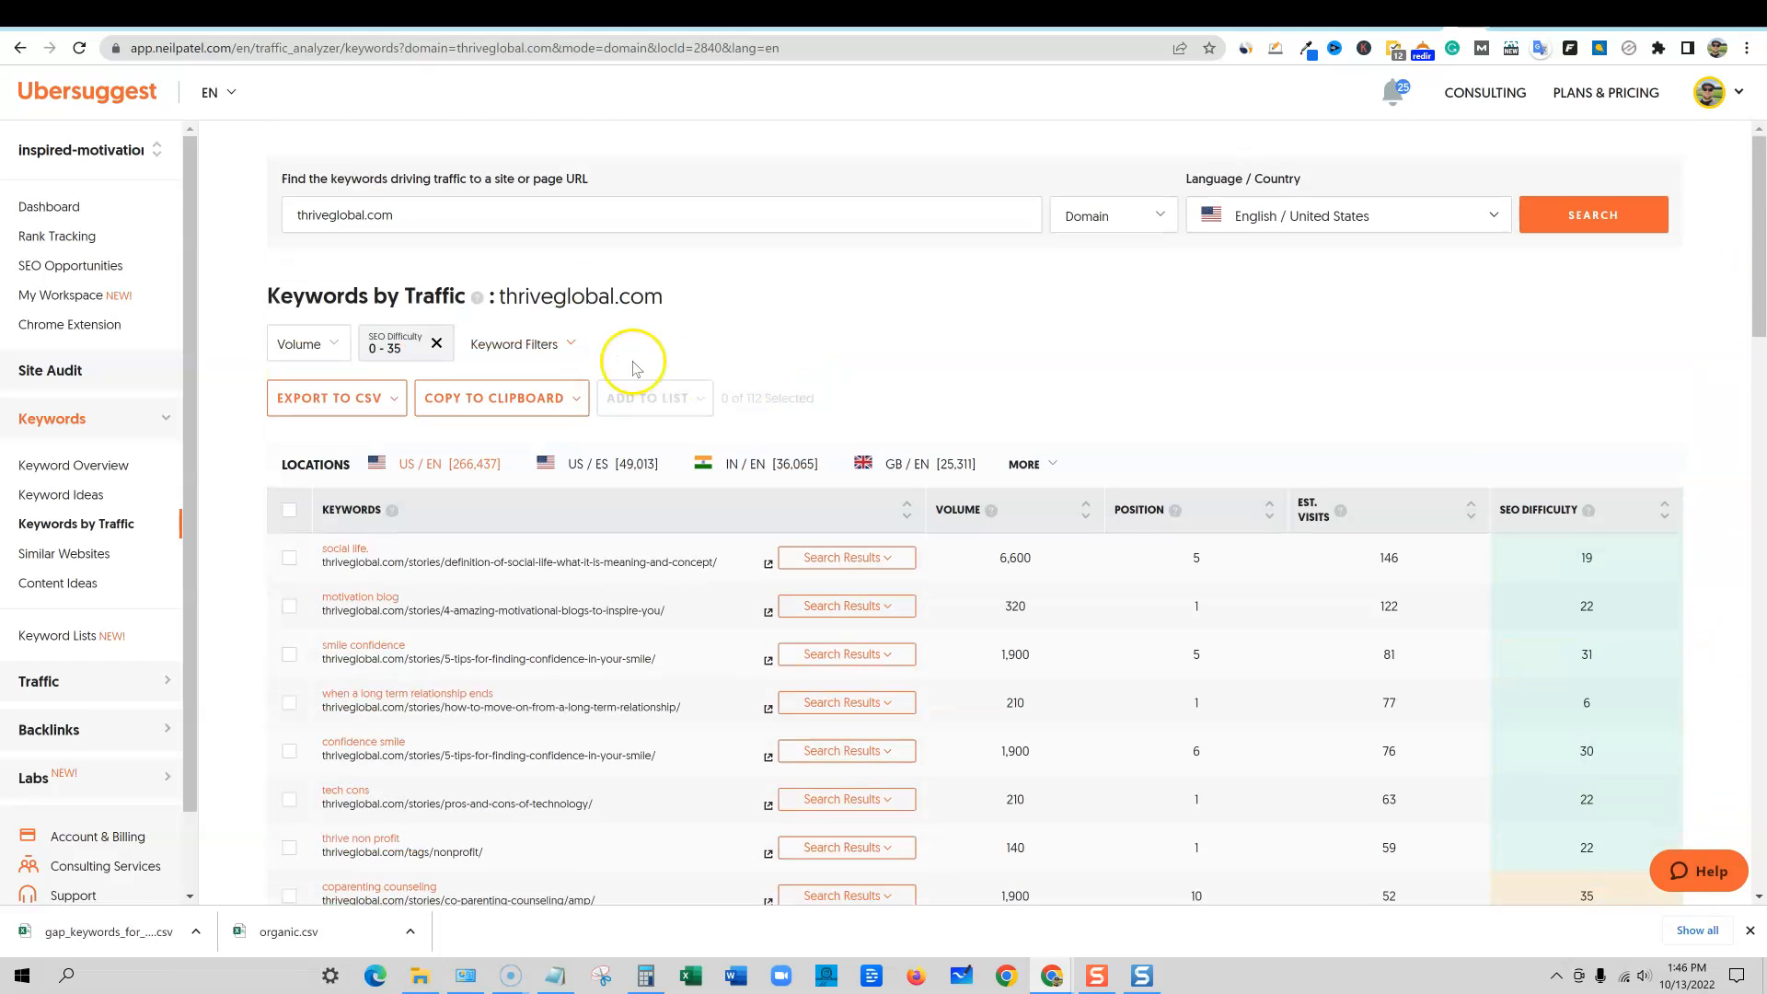
Step: Replace the SEO difficulty filter with a custom range of 1 to 10 and check the resulting keywords
click(436, 347)
click(405, 577)
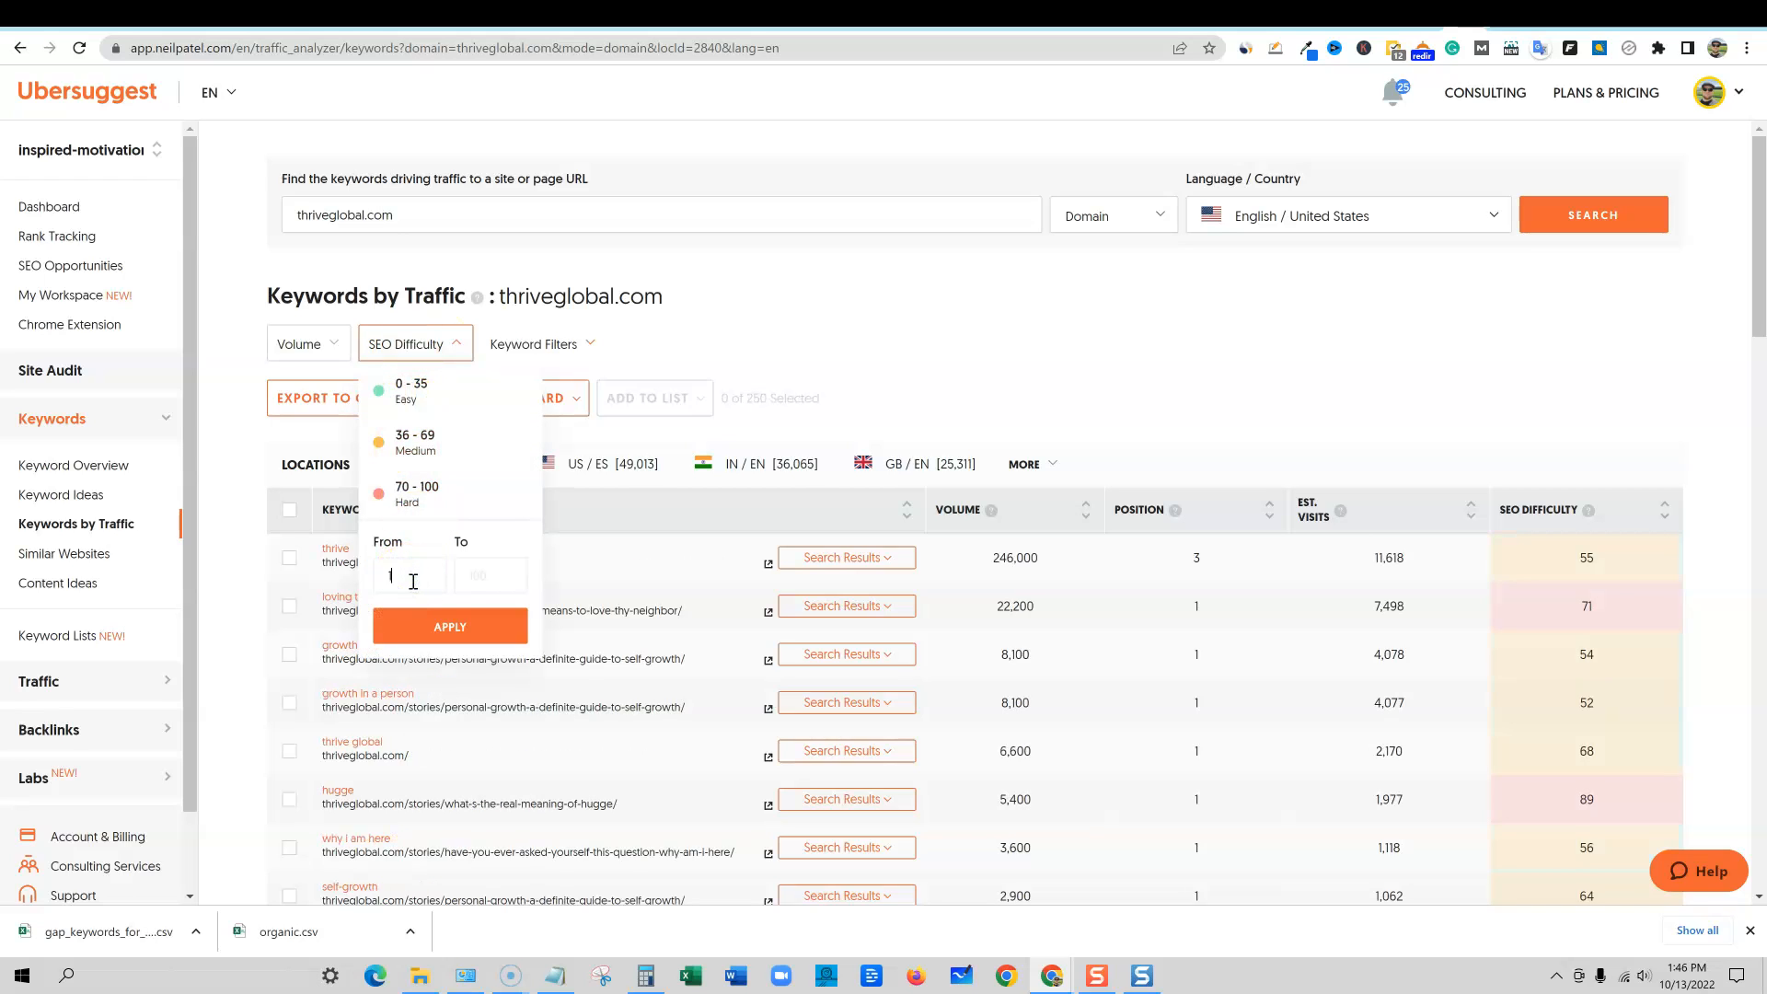
click(510, 571)
click(491, 634)
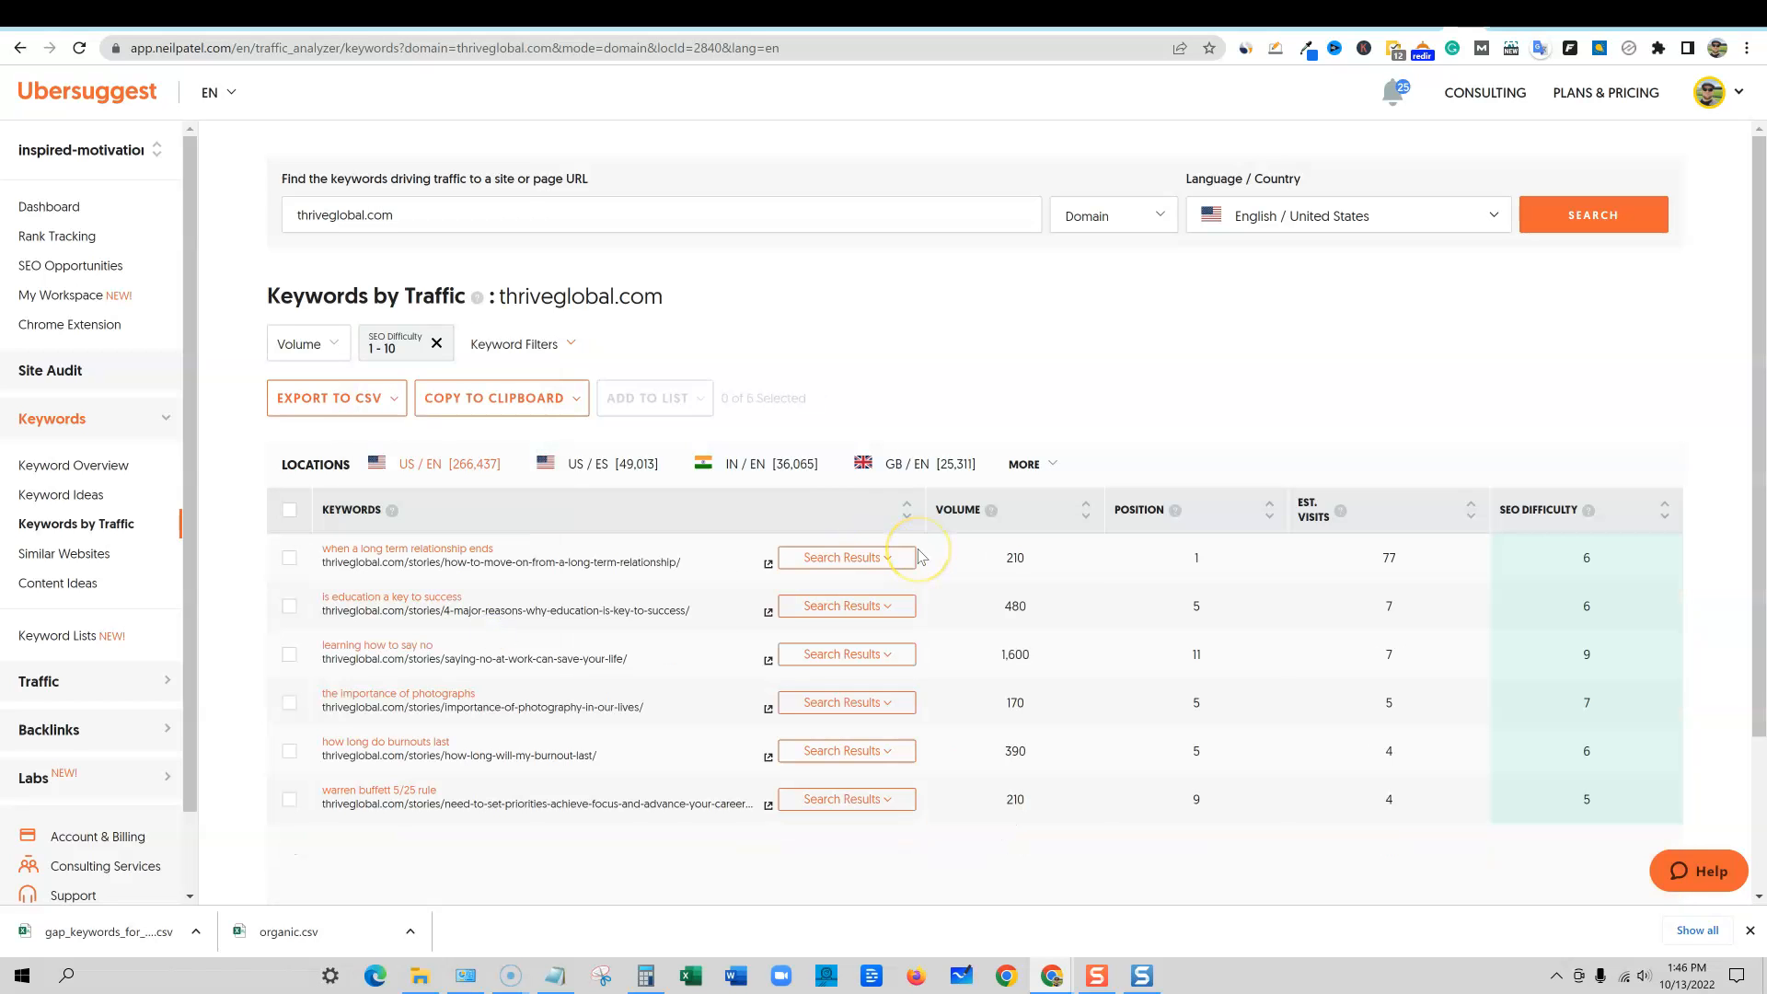
scroll(952, 575, down, 2)
scroll(939, 580, up, 2)
Step: Set the SEO difficulty filter to a custom range of 1 to 30 and review the filtered thriveglobal.com keywords
click(437, 345)
click(432, 350)
click(392, 580)
text(1)
click(482, 577)
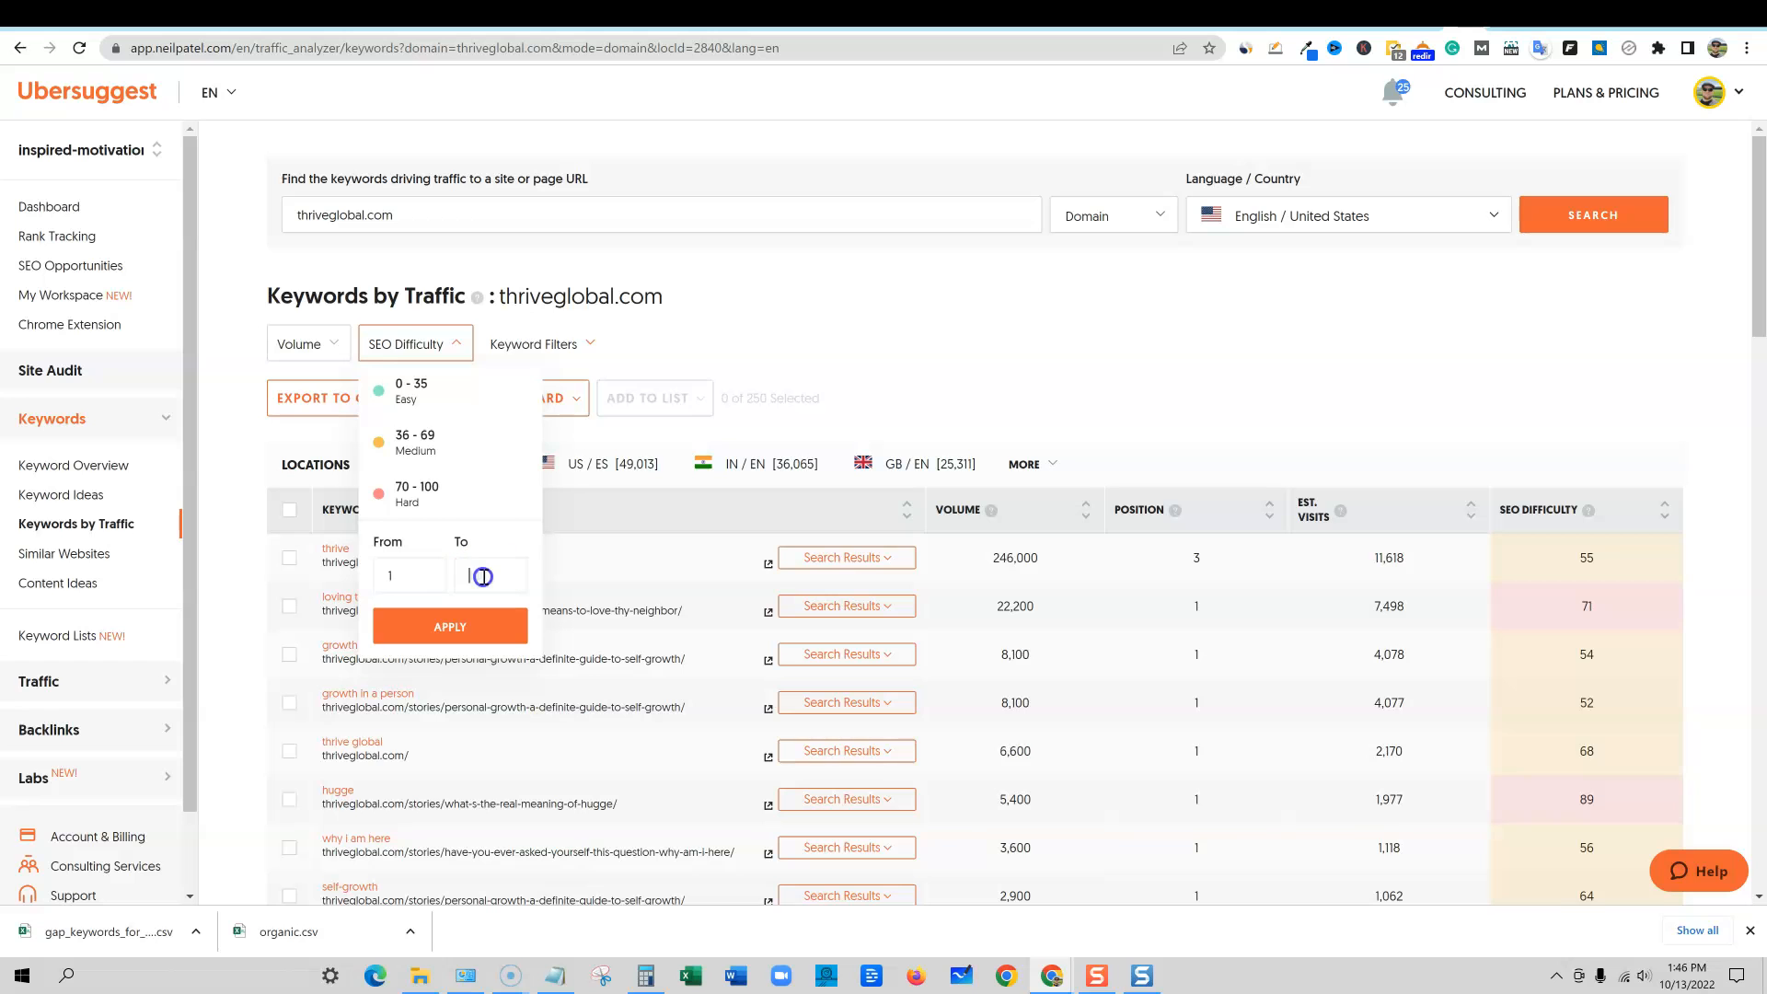
text(30)
key(Return)
scroll(1136, 604, down, 20)
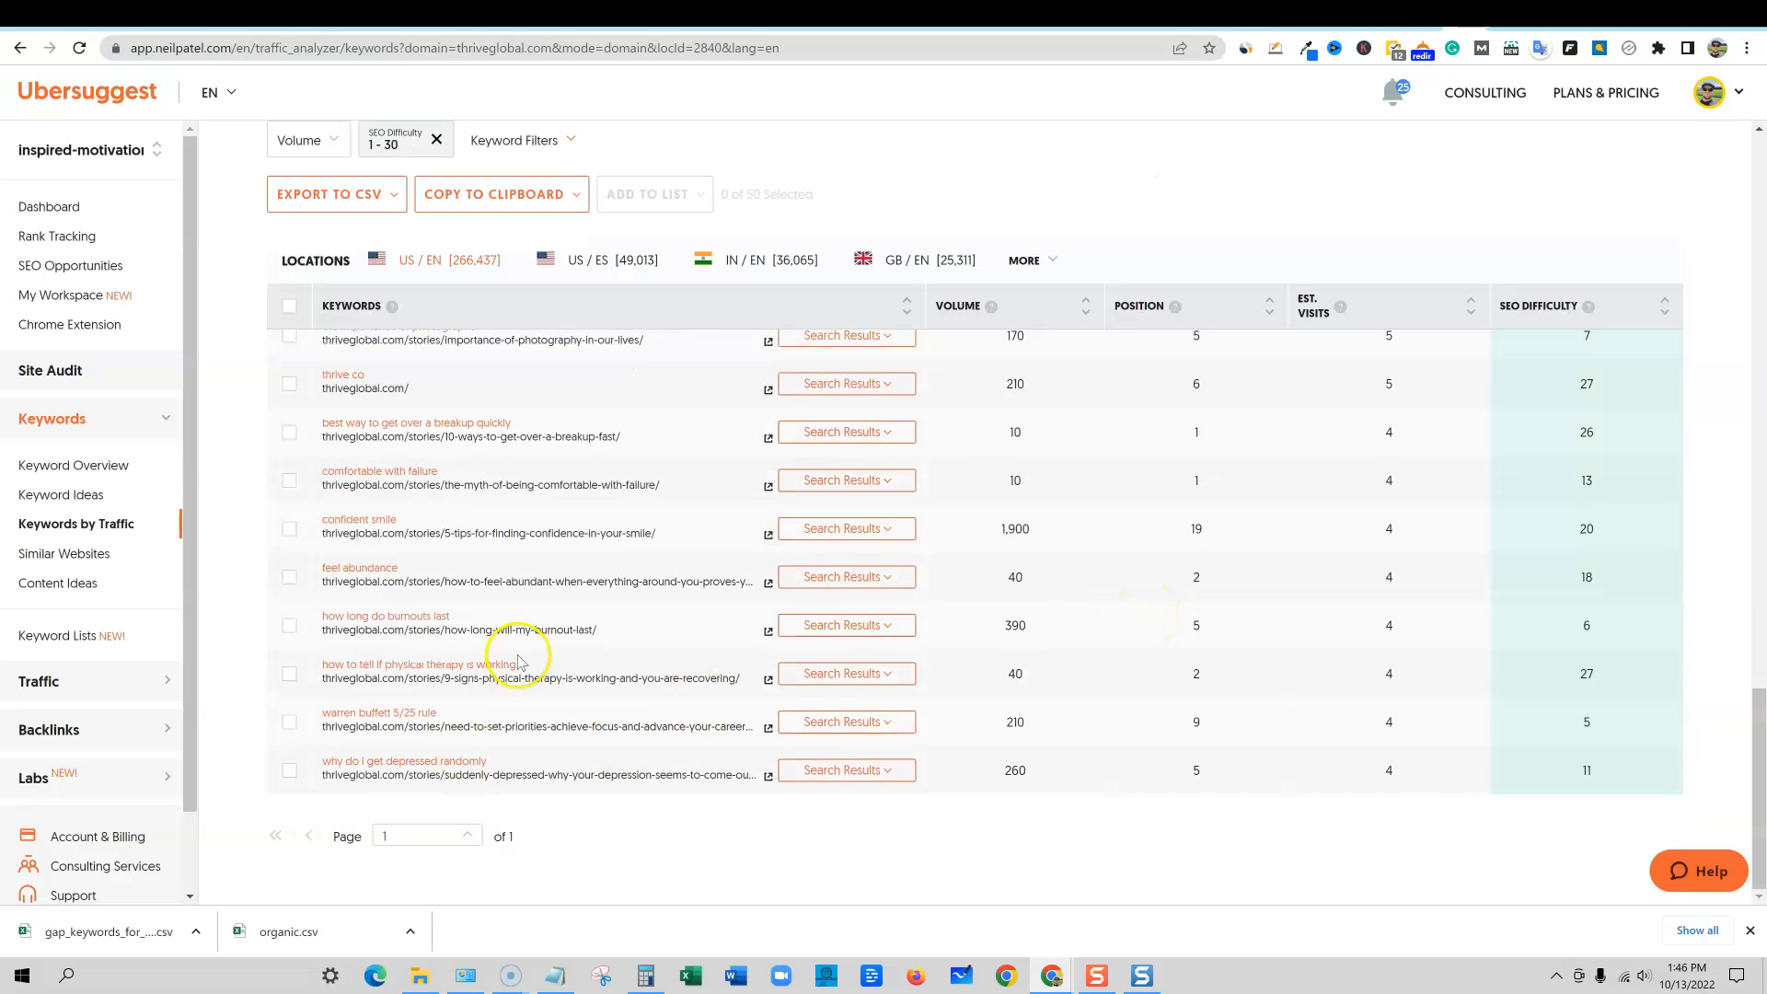
scroll(1136, 722, up, 3)
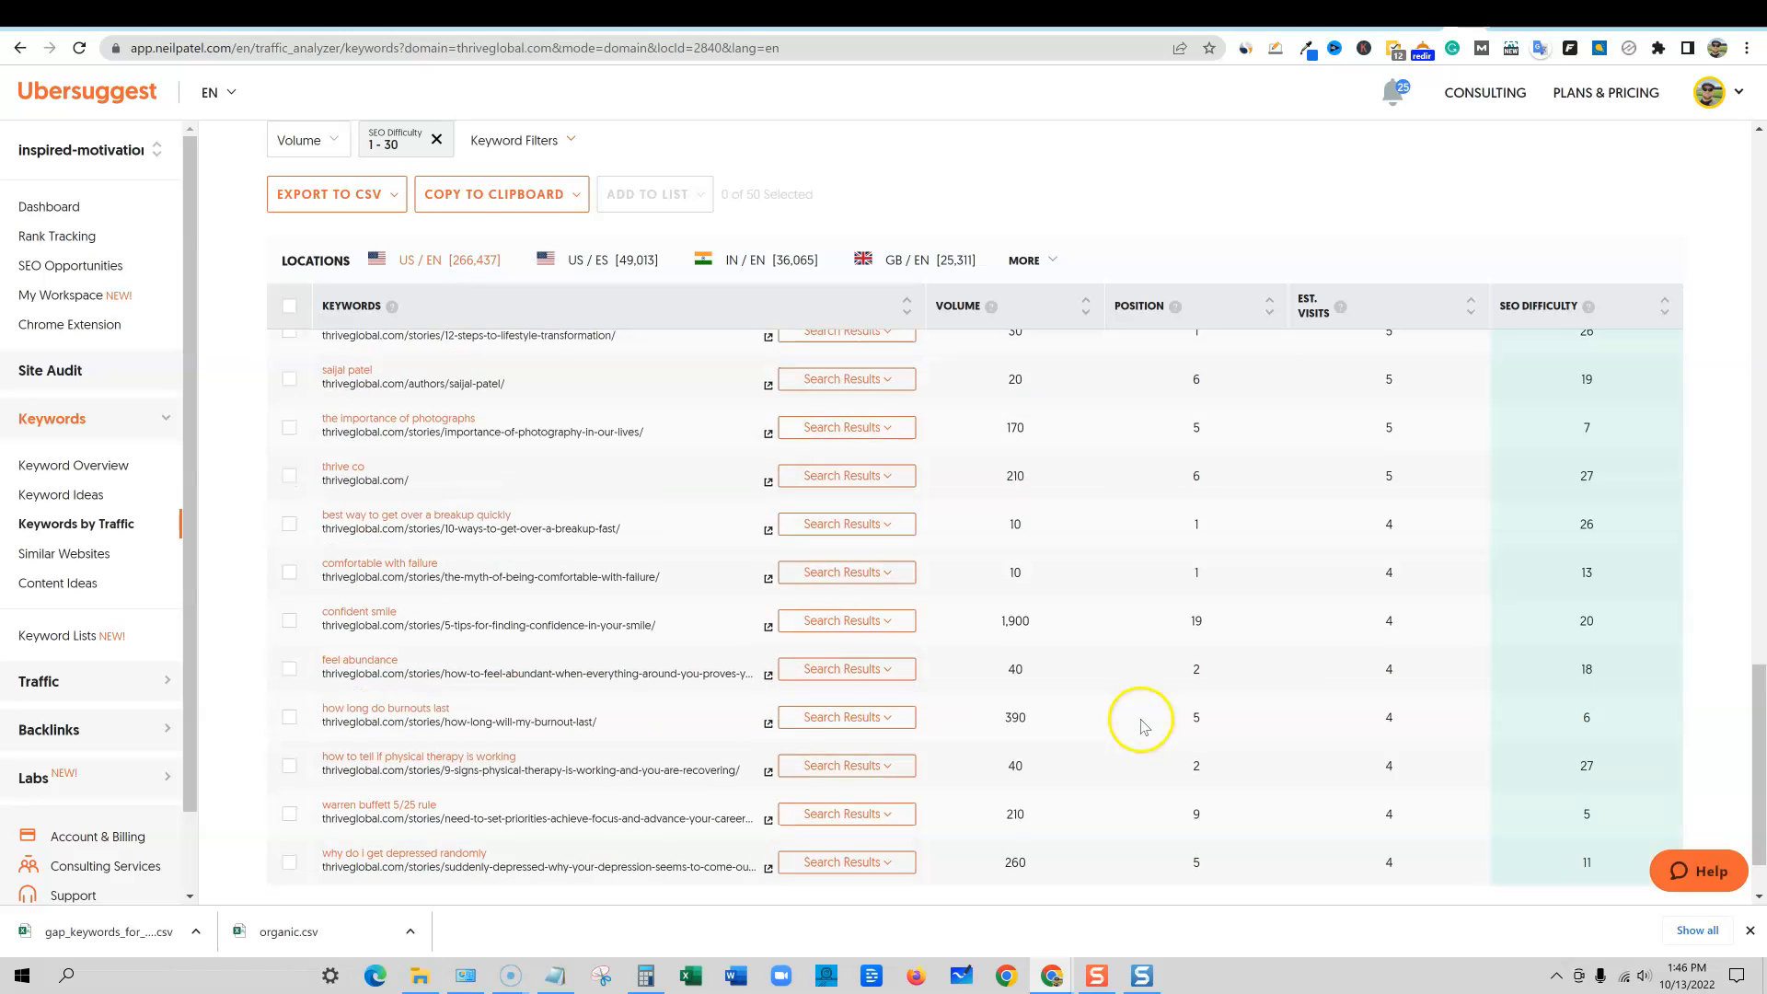
scroll(1021, 718, up, 10)
scroll(1003, 709, up, 6)
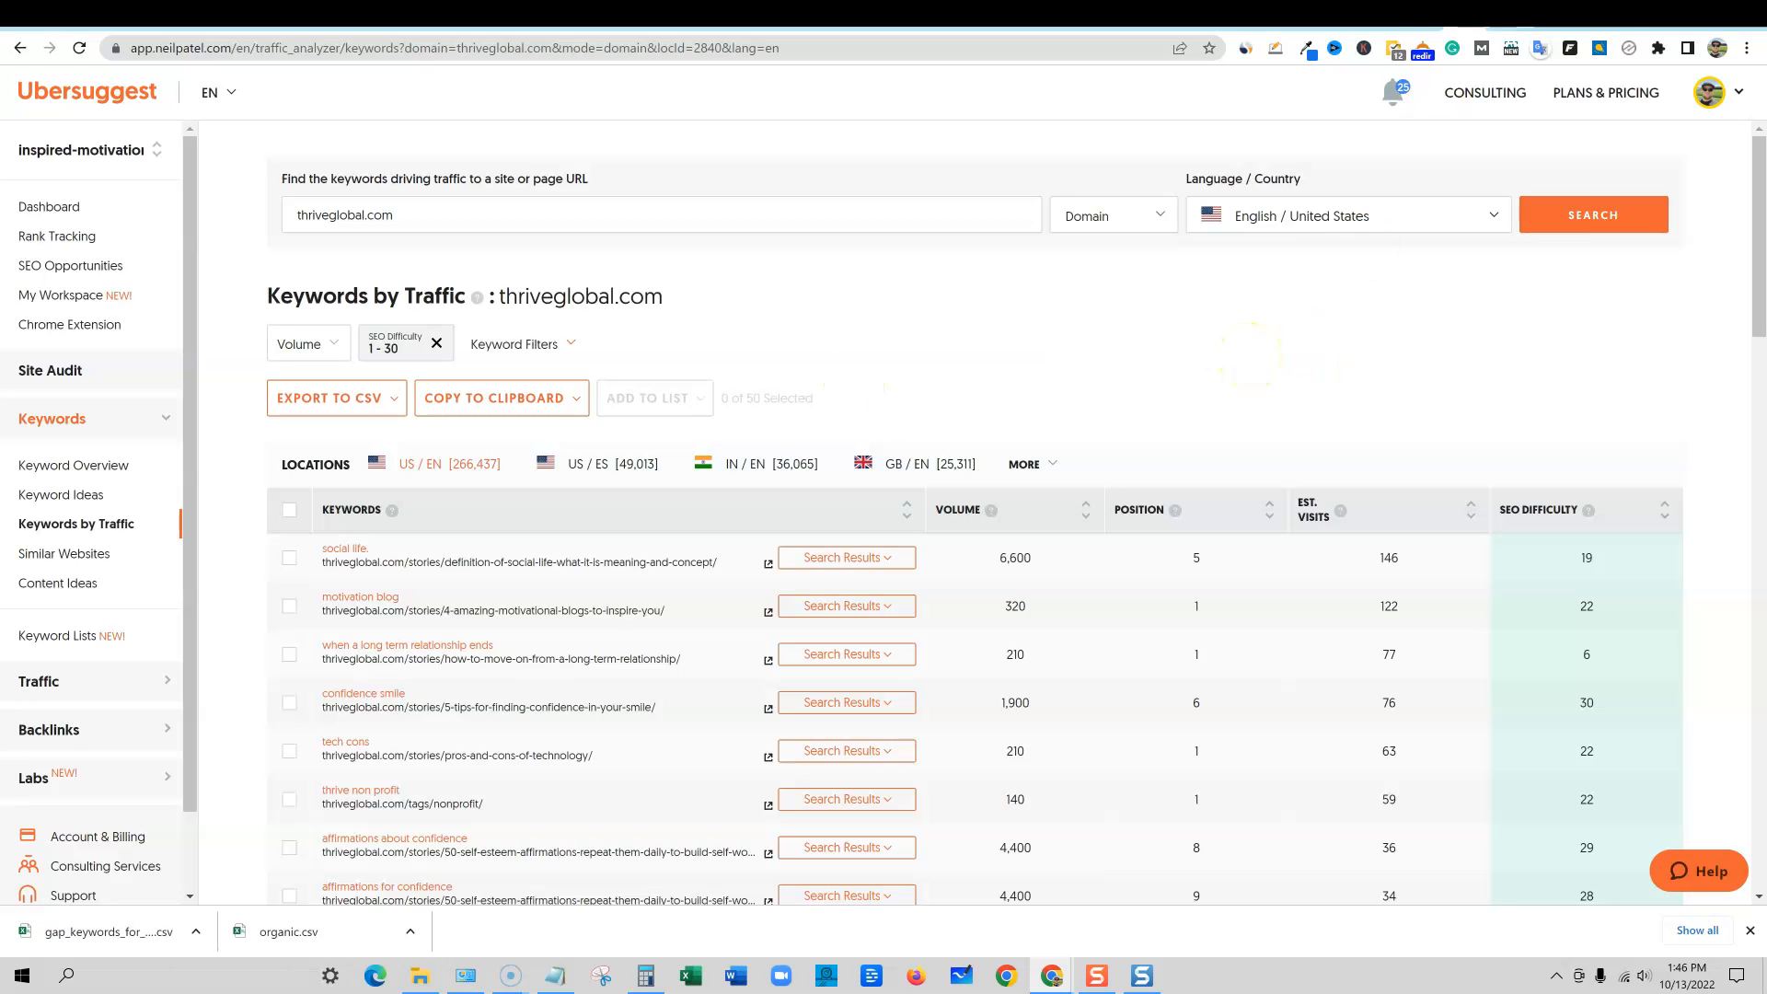
Step: Switch to KeySearch, open its organic.csv export in Excel, and widen the SCORE column and fill it with yellow
click(1429, 17)
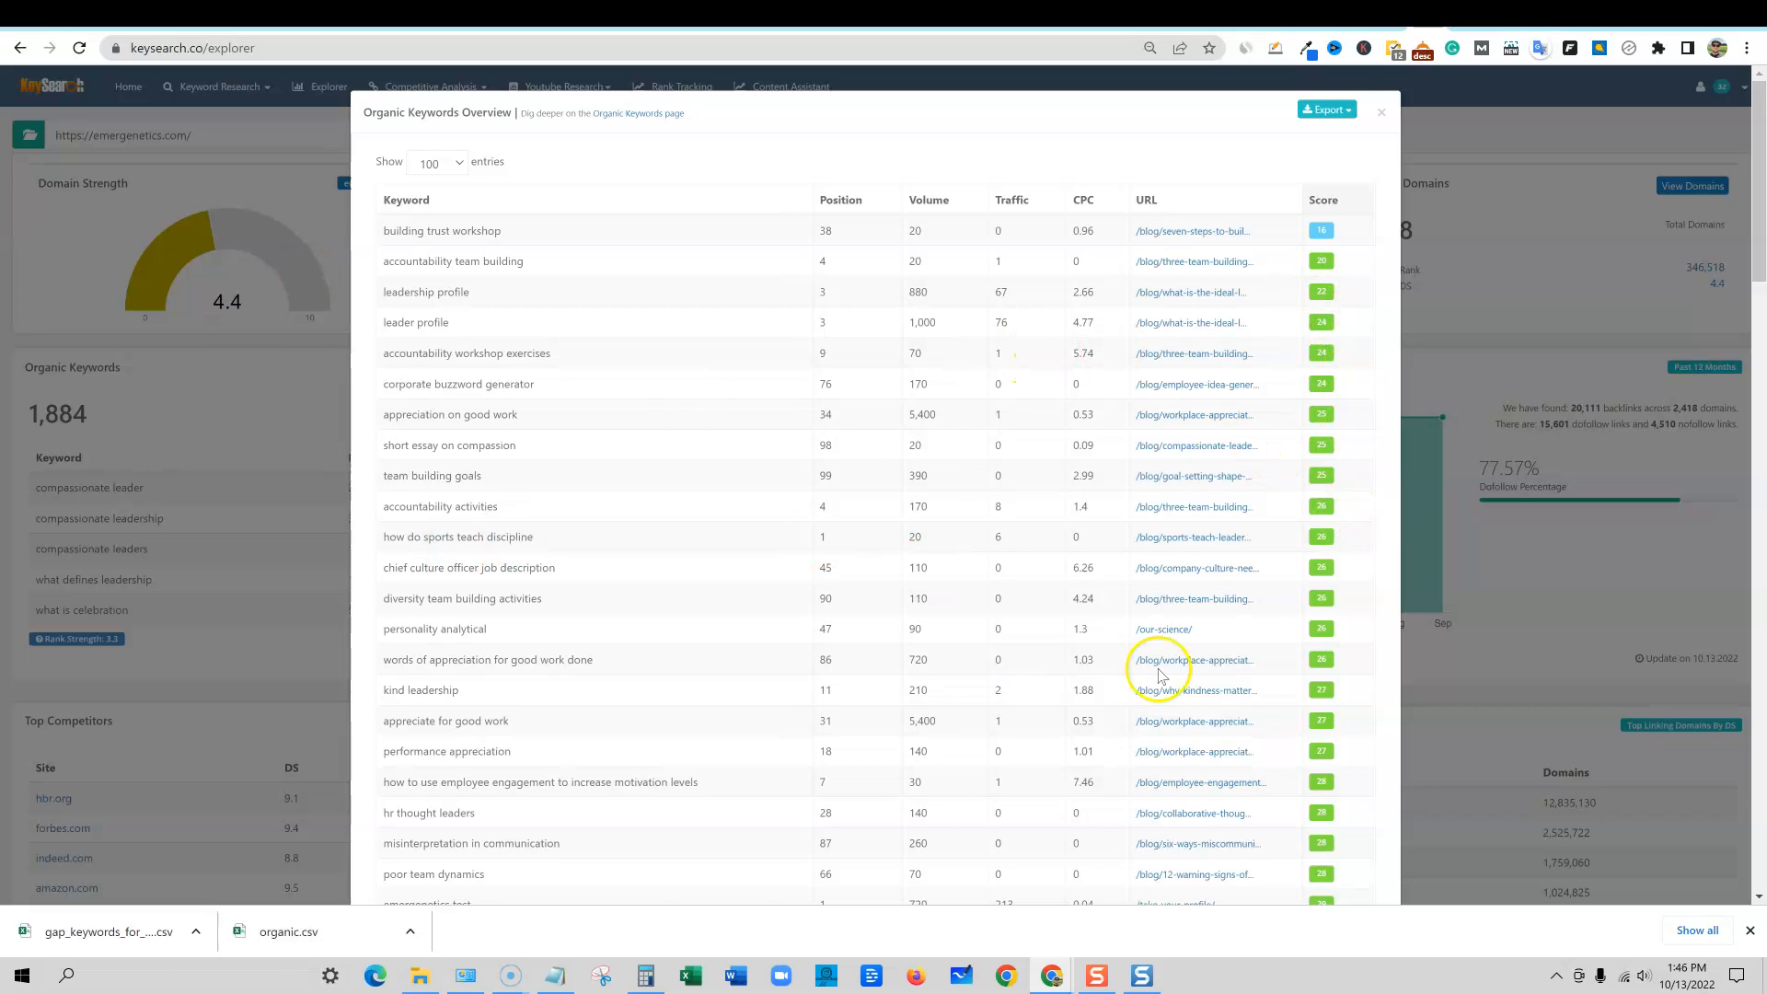
click(312, 939)
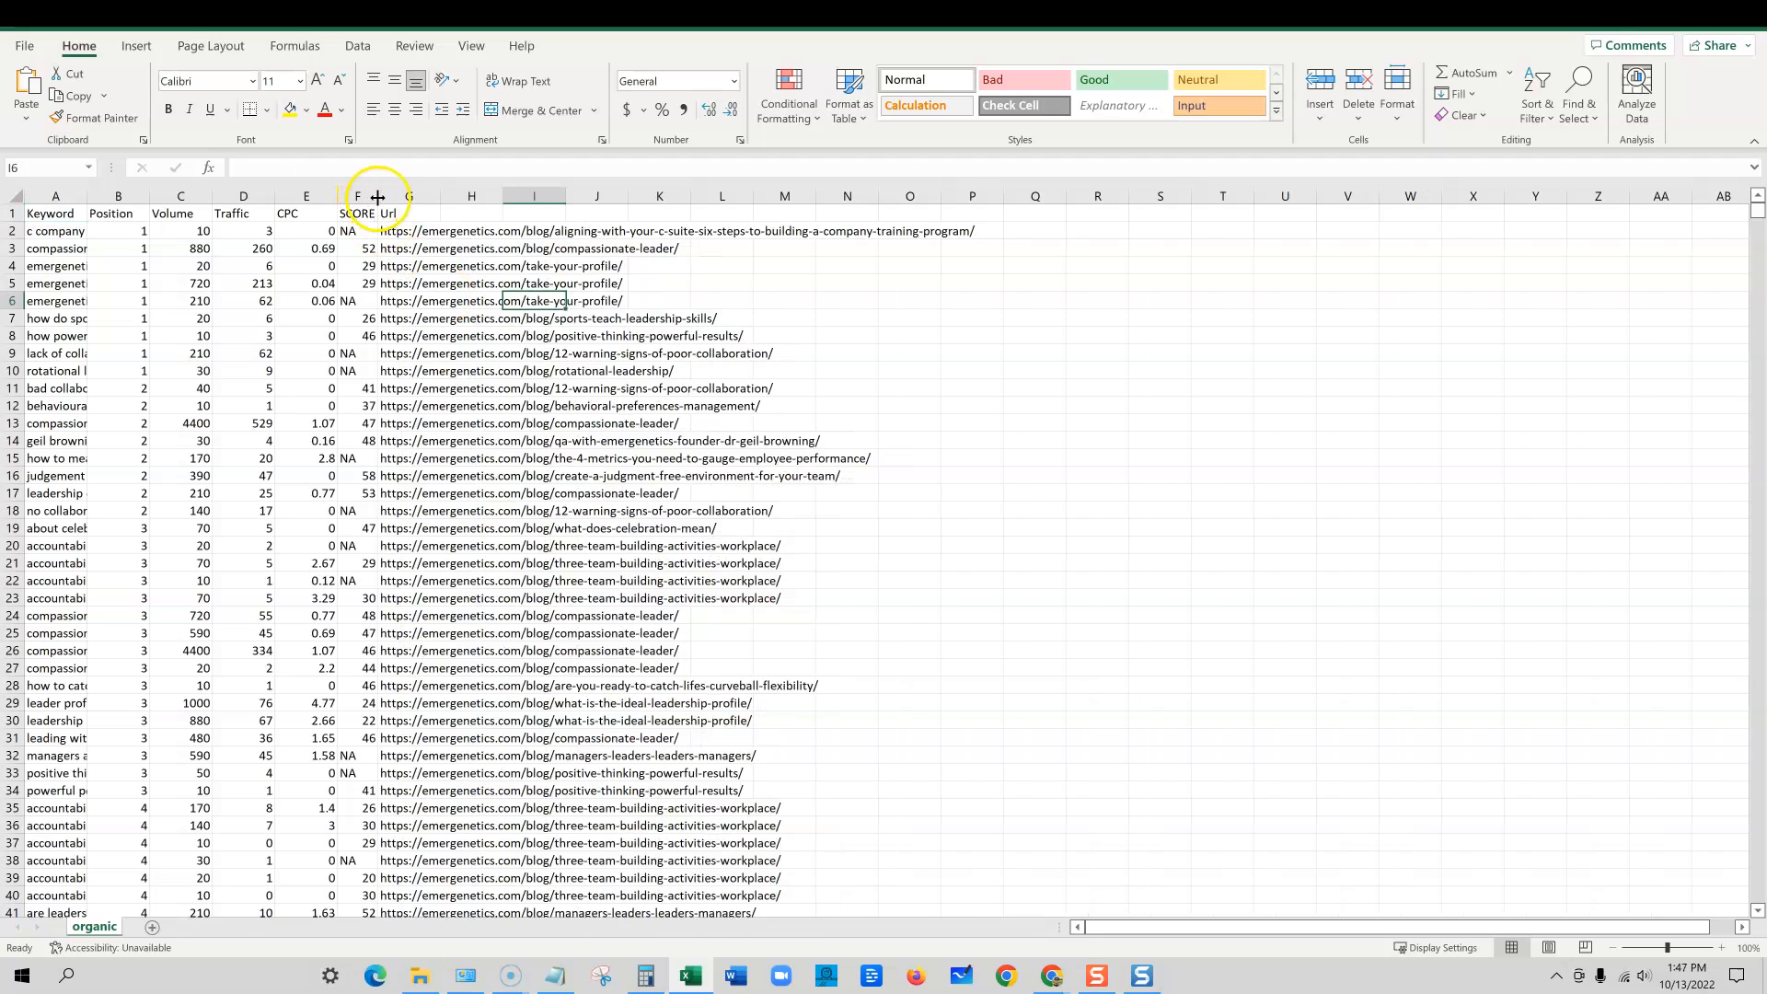
drag(377, 197, 431, 197)
click(385, 196)
click(288, 107)
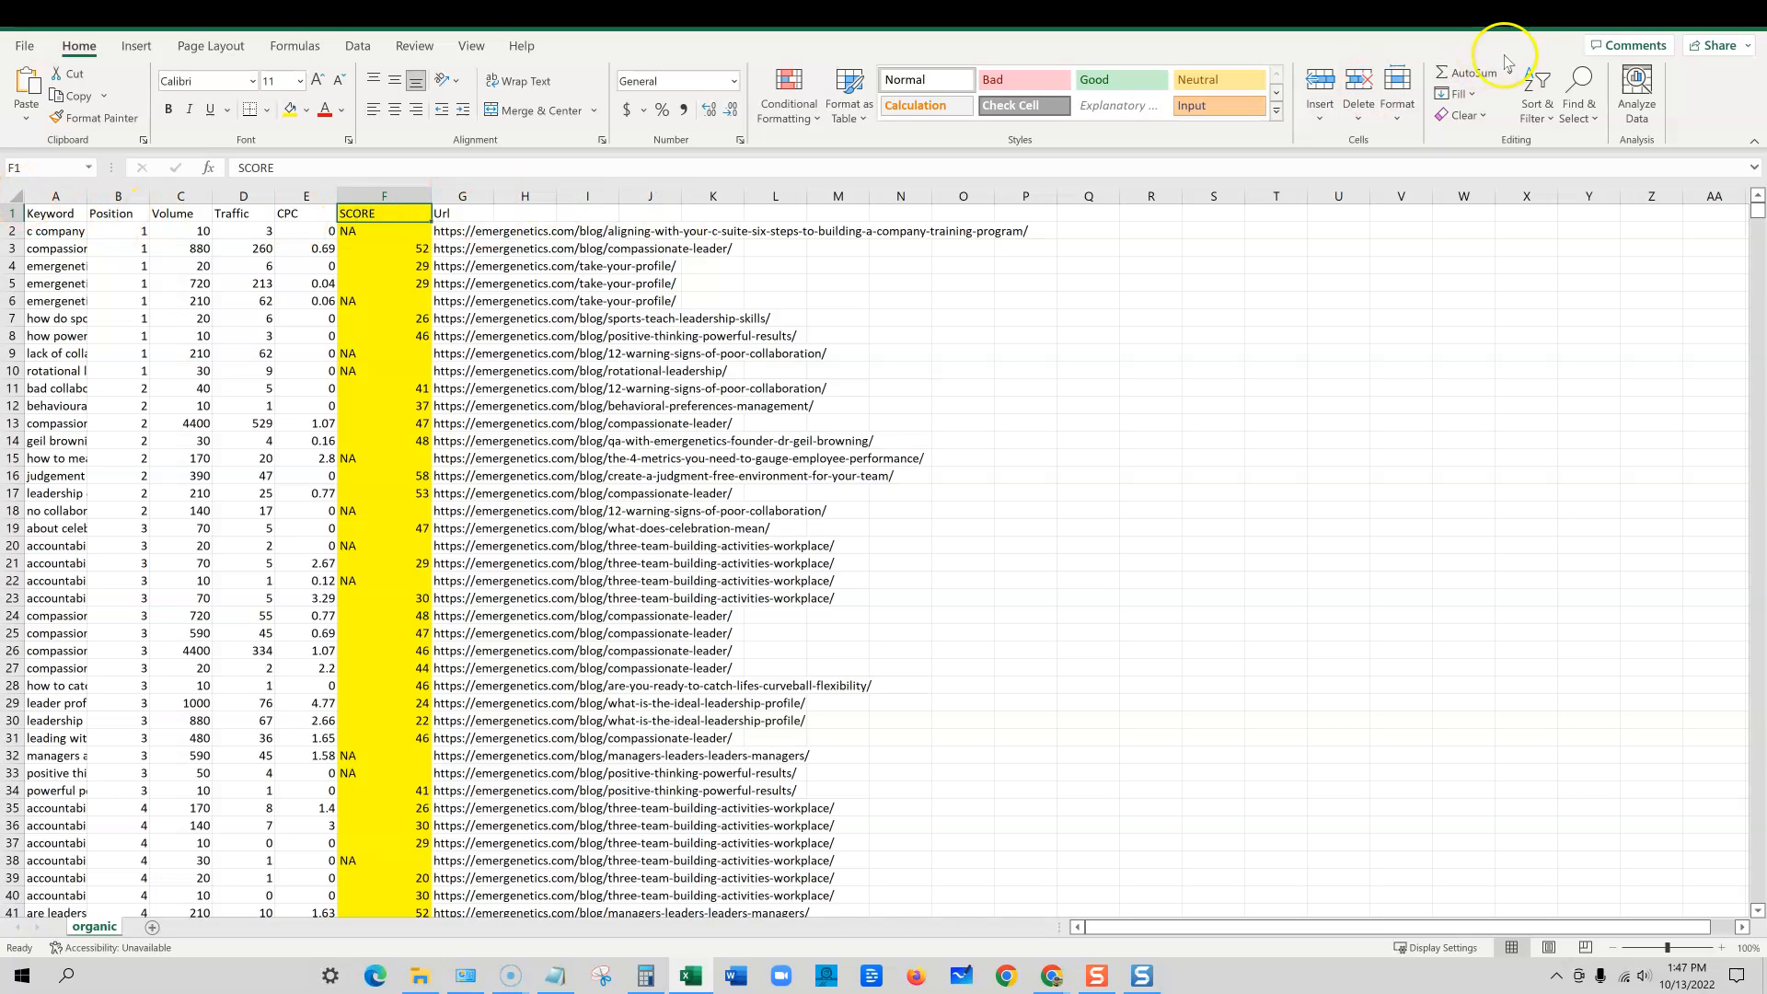
Step: Add filters to the header row and show only rows whose SCORE is less than or equal to 30
click(1536, 103)
click(1576, 224)
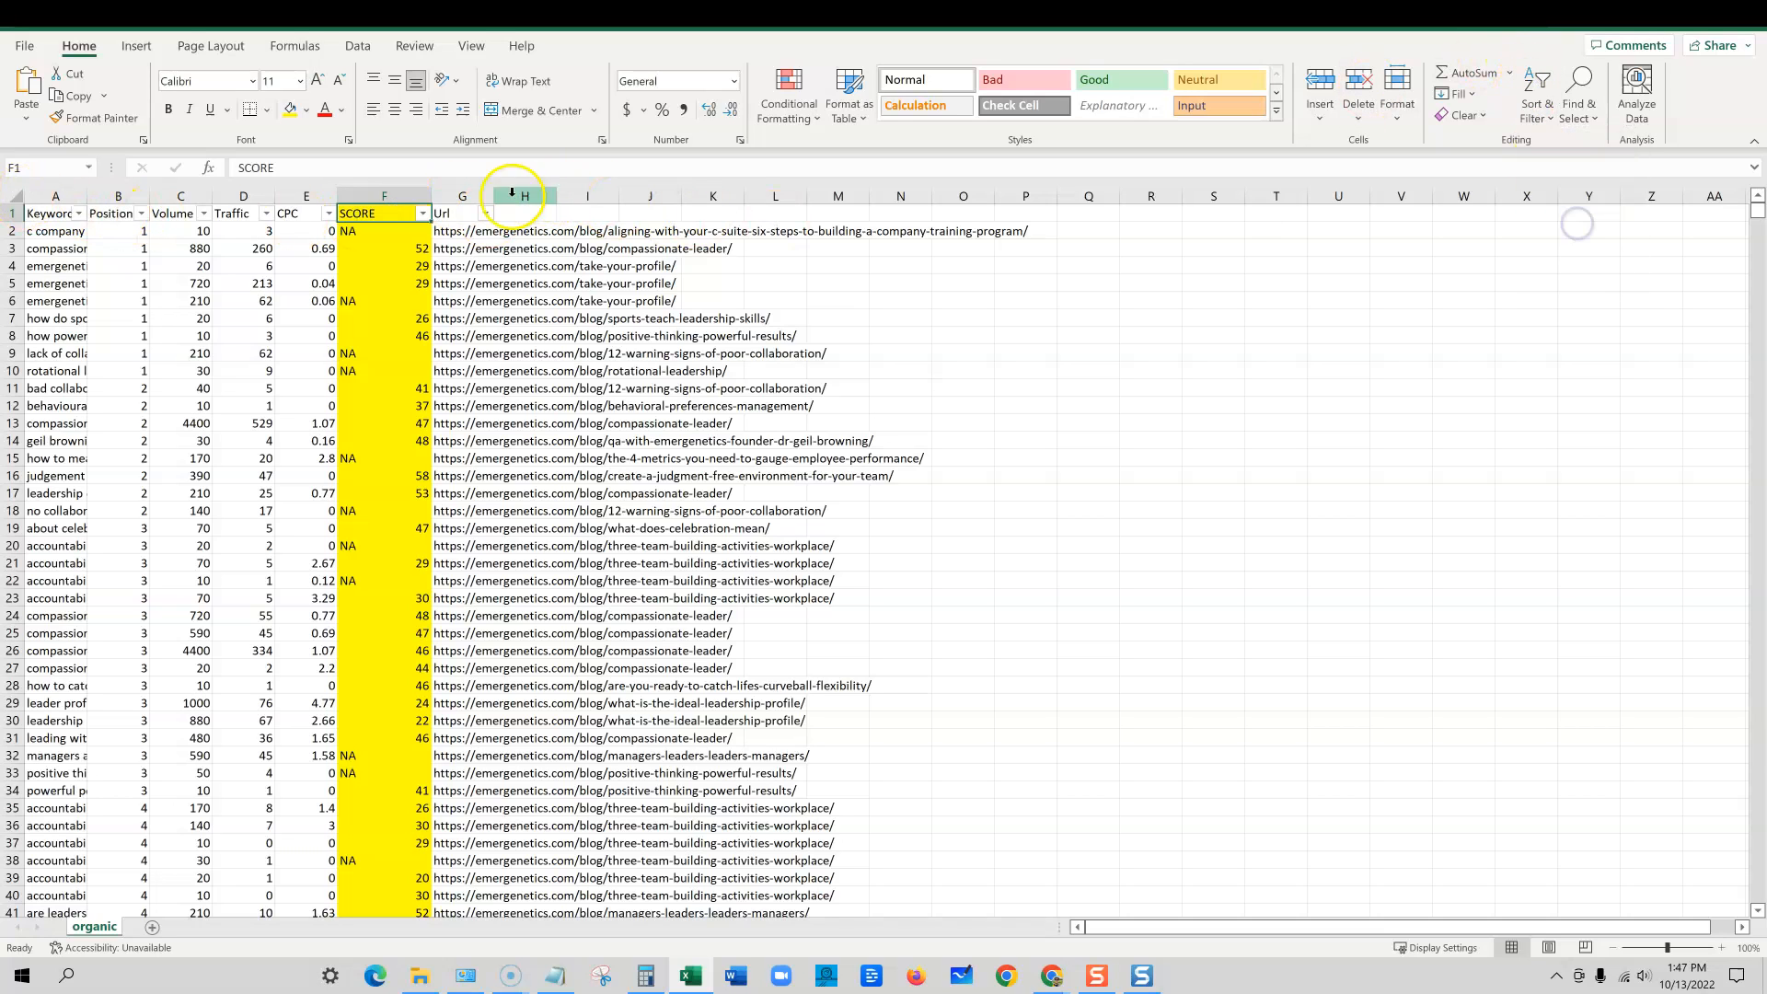
click(420, 213)
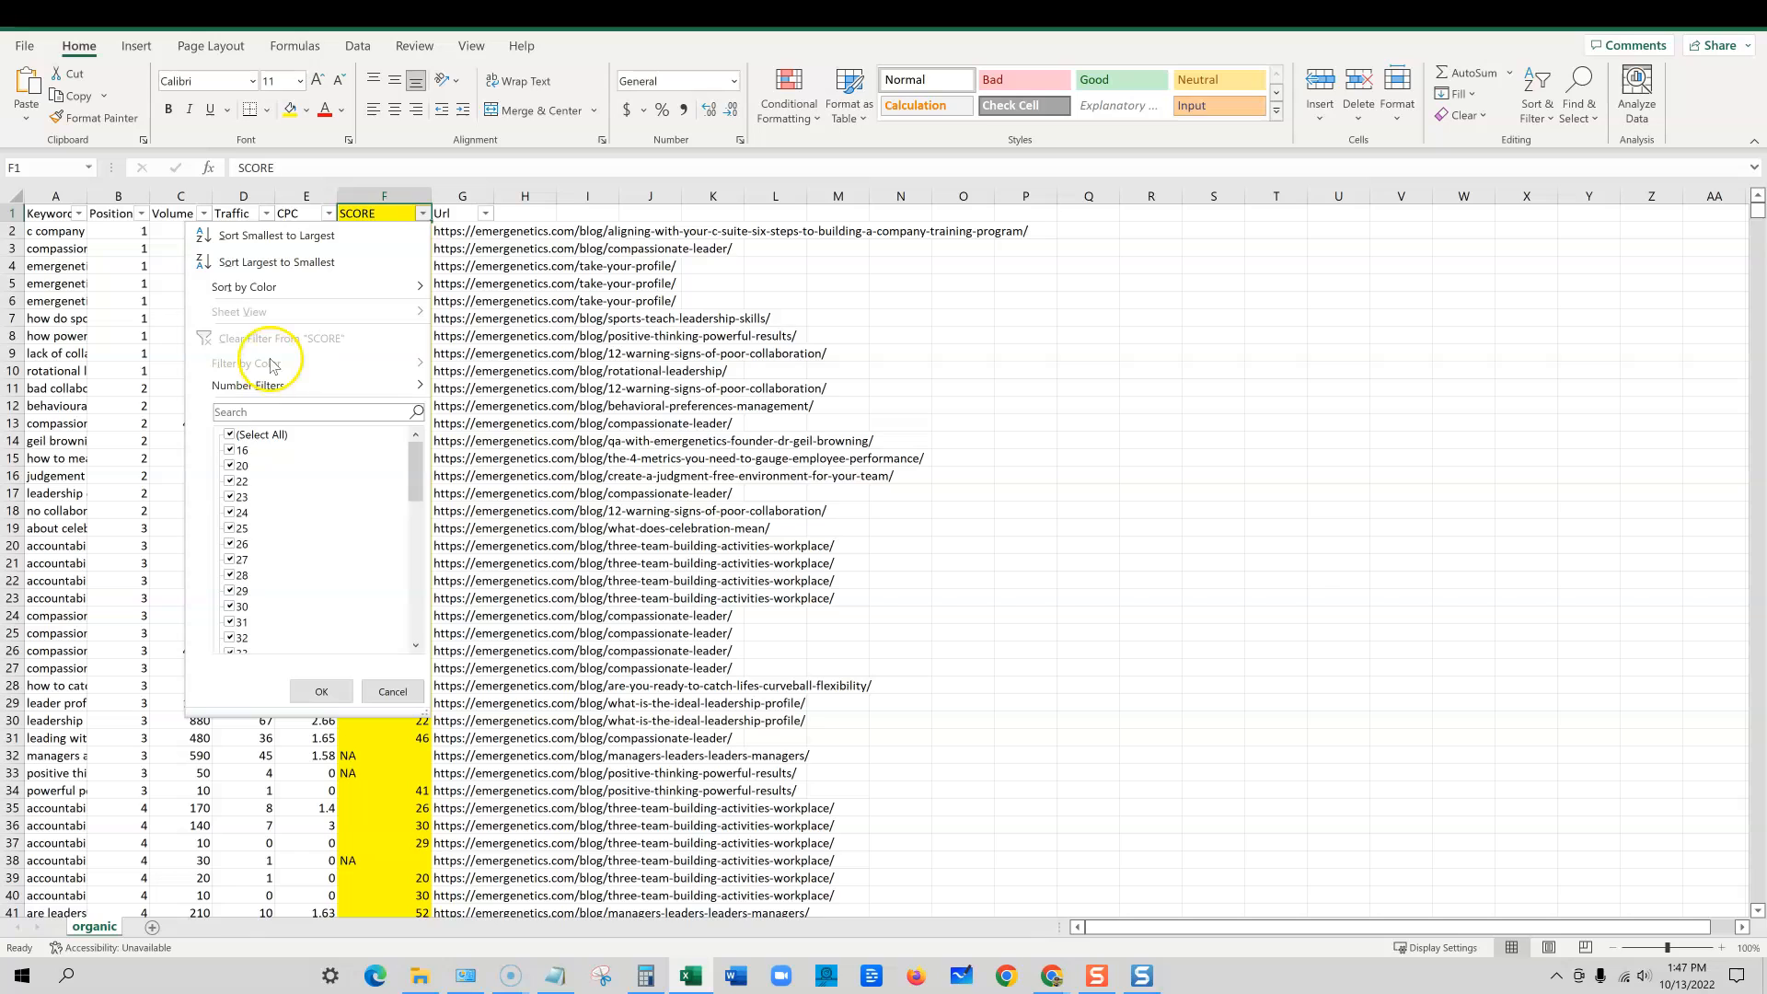
click(247, 385)
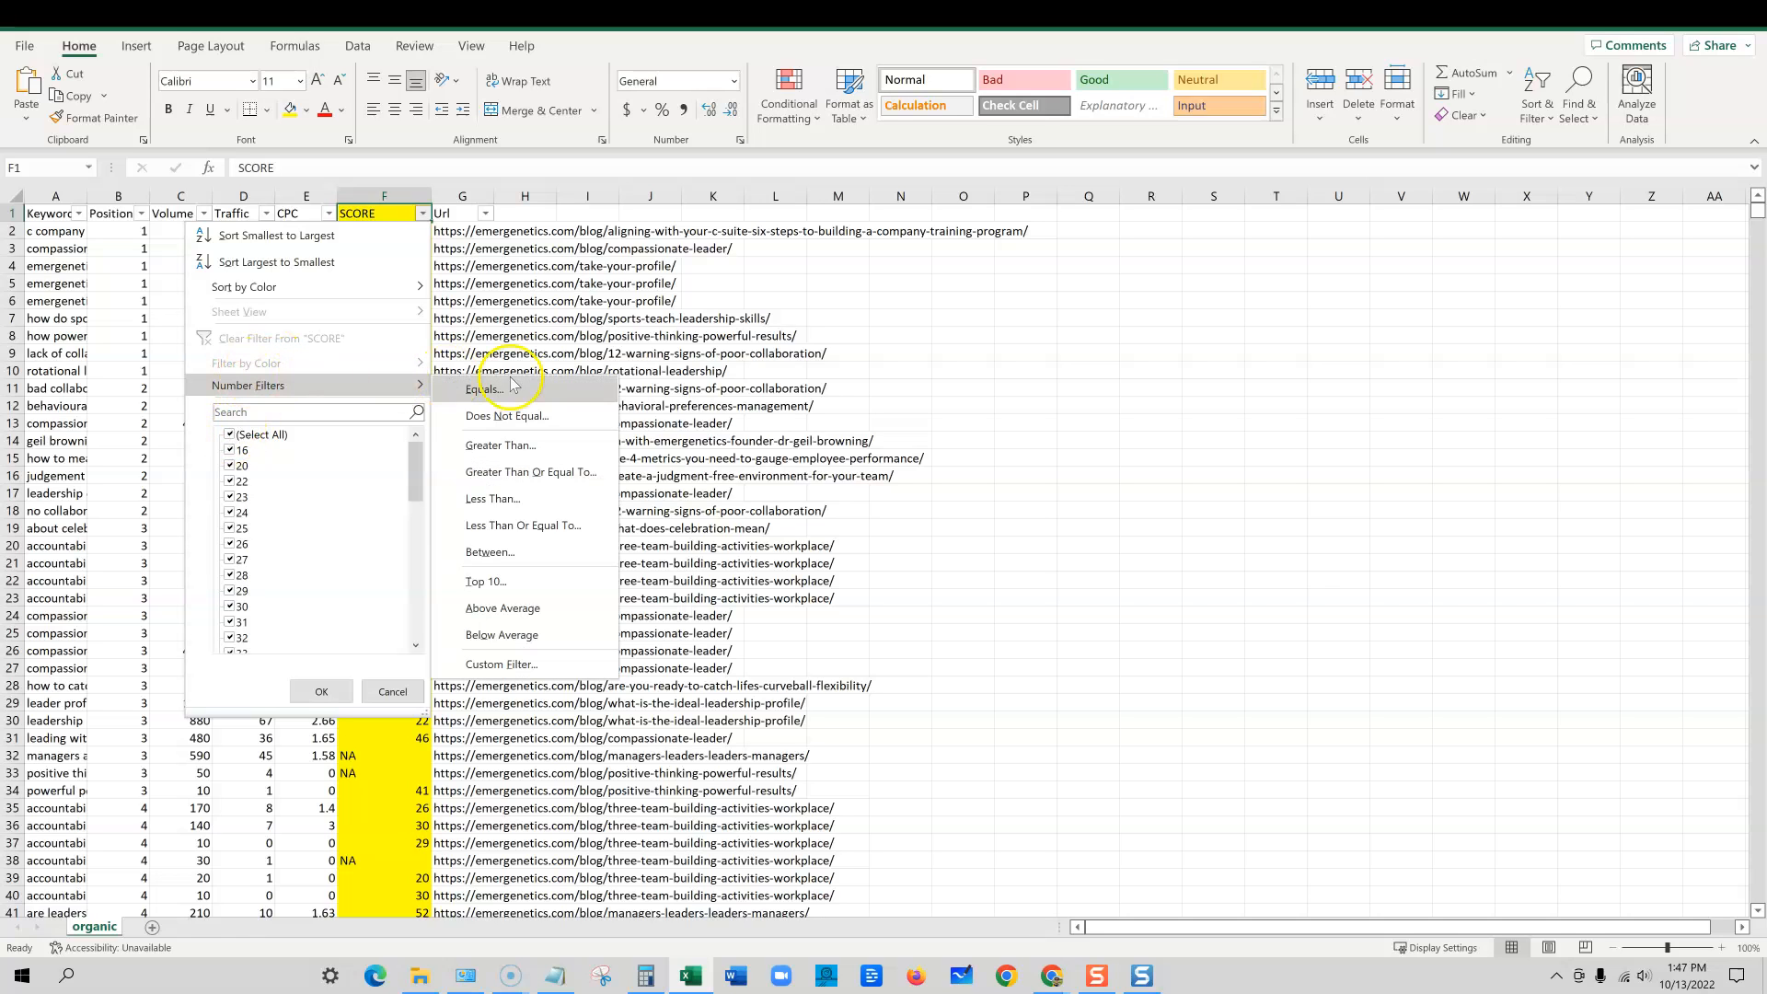
click(525, 526)
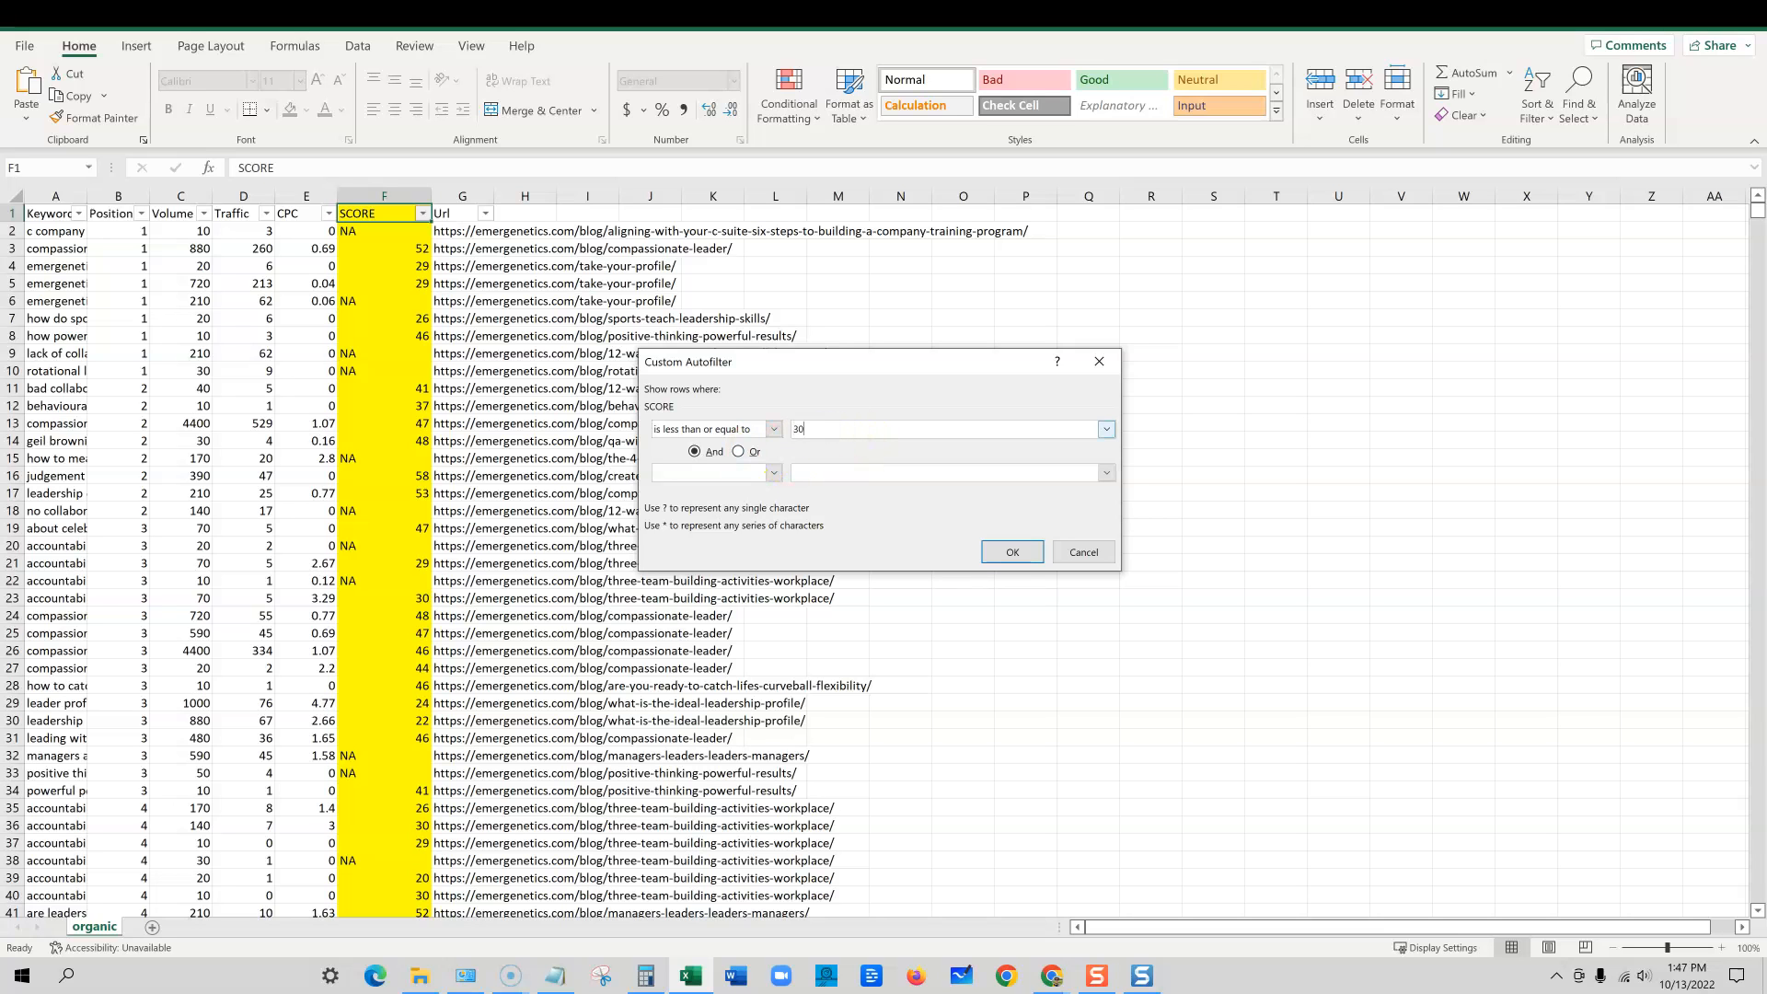
click(1013, 554)
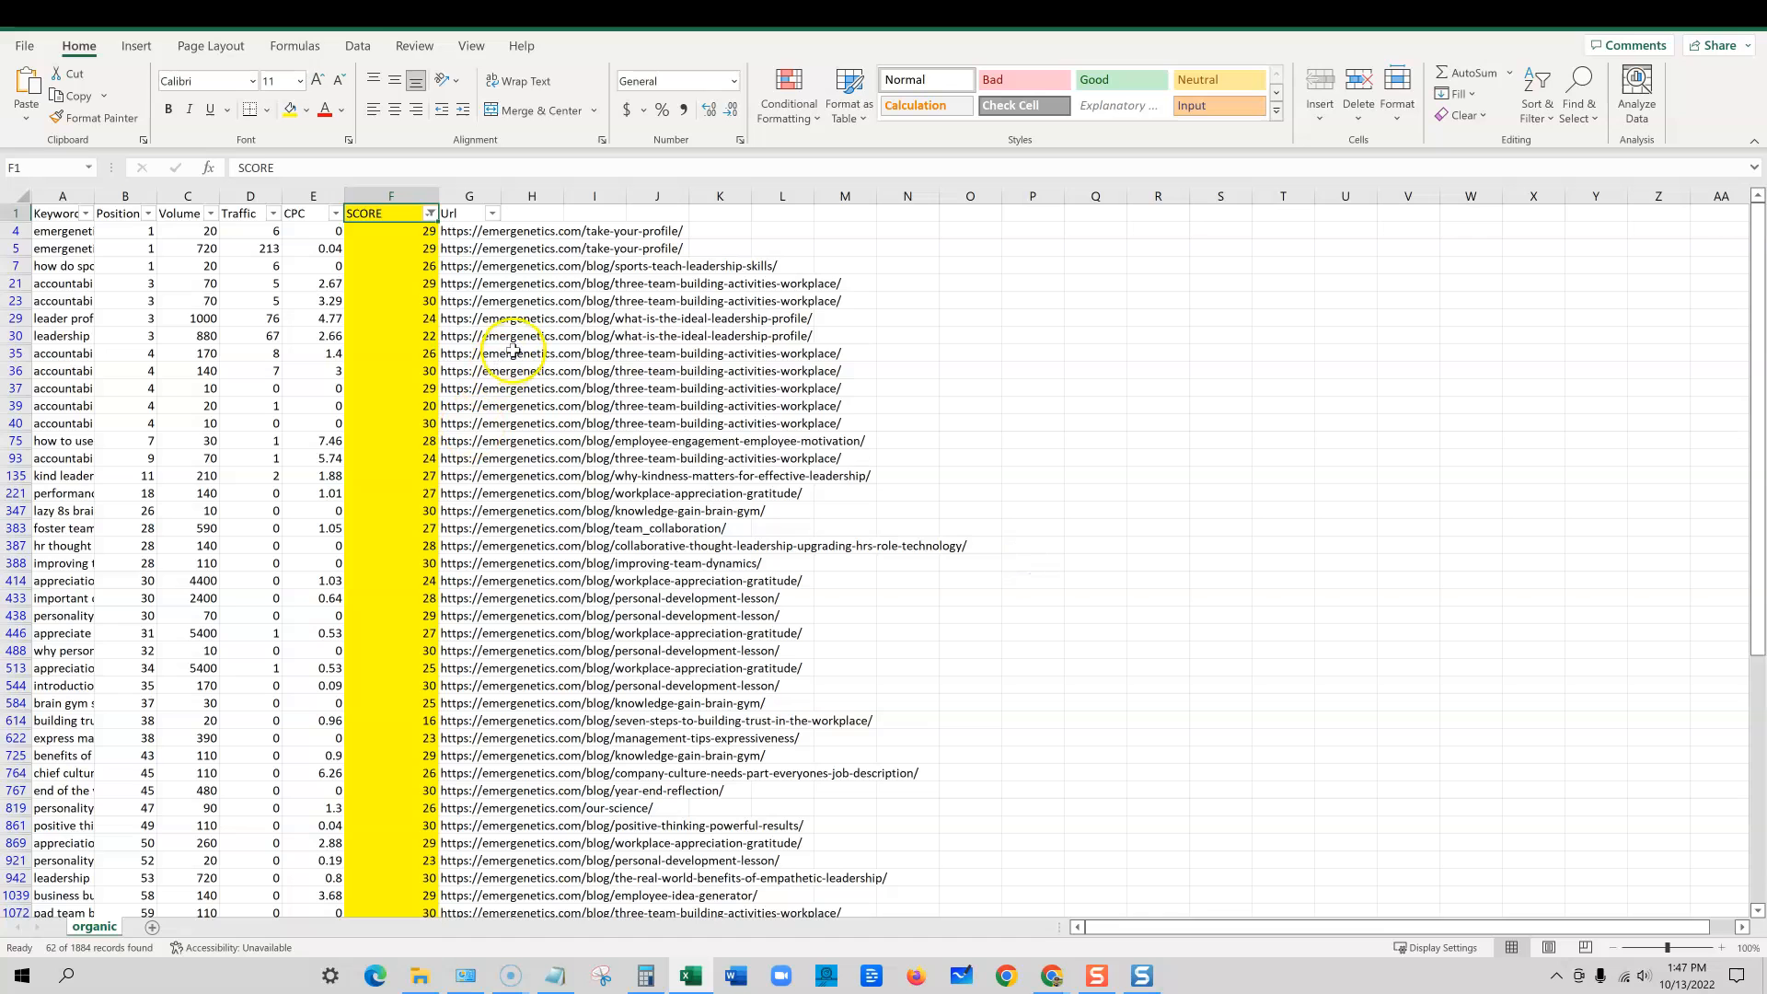
Step: Look over the filtered SCORE column and widen the Keyword column to fit its full text
drag(516, 354, 514, 331)
click(394, 196)
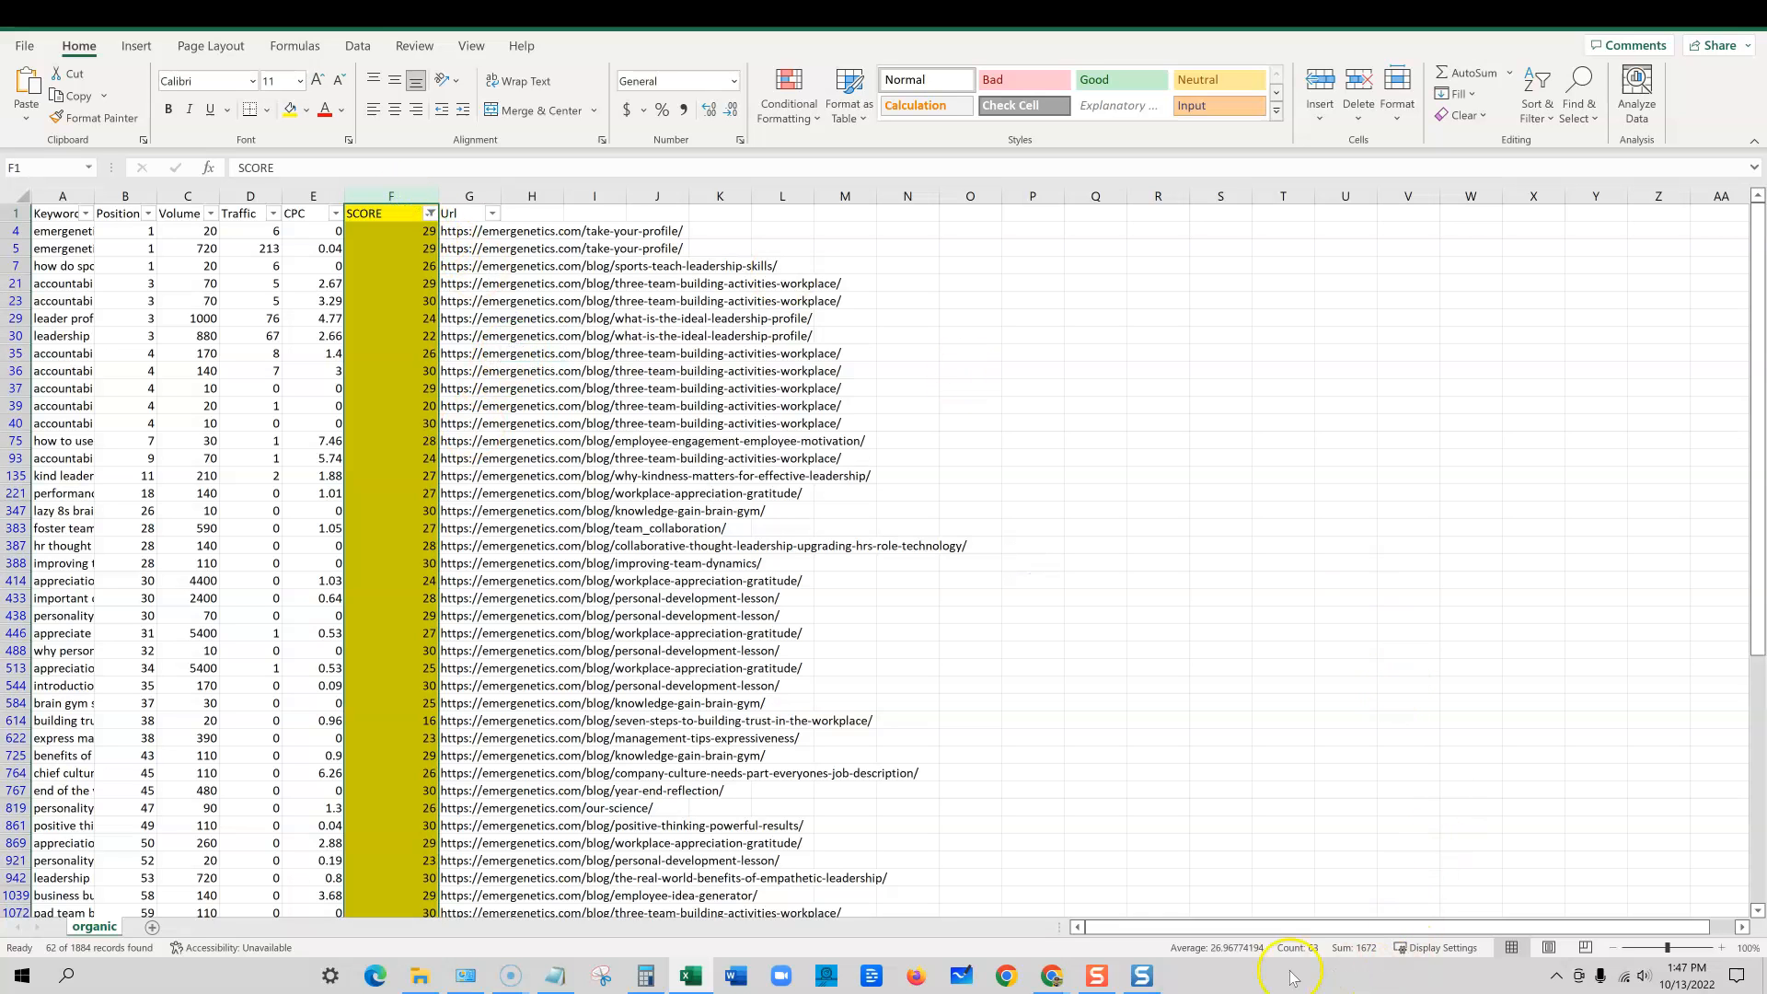
scroll(547, 612, down, 8)
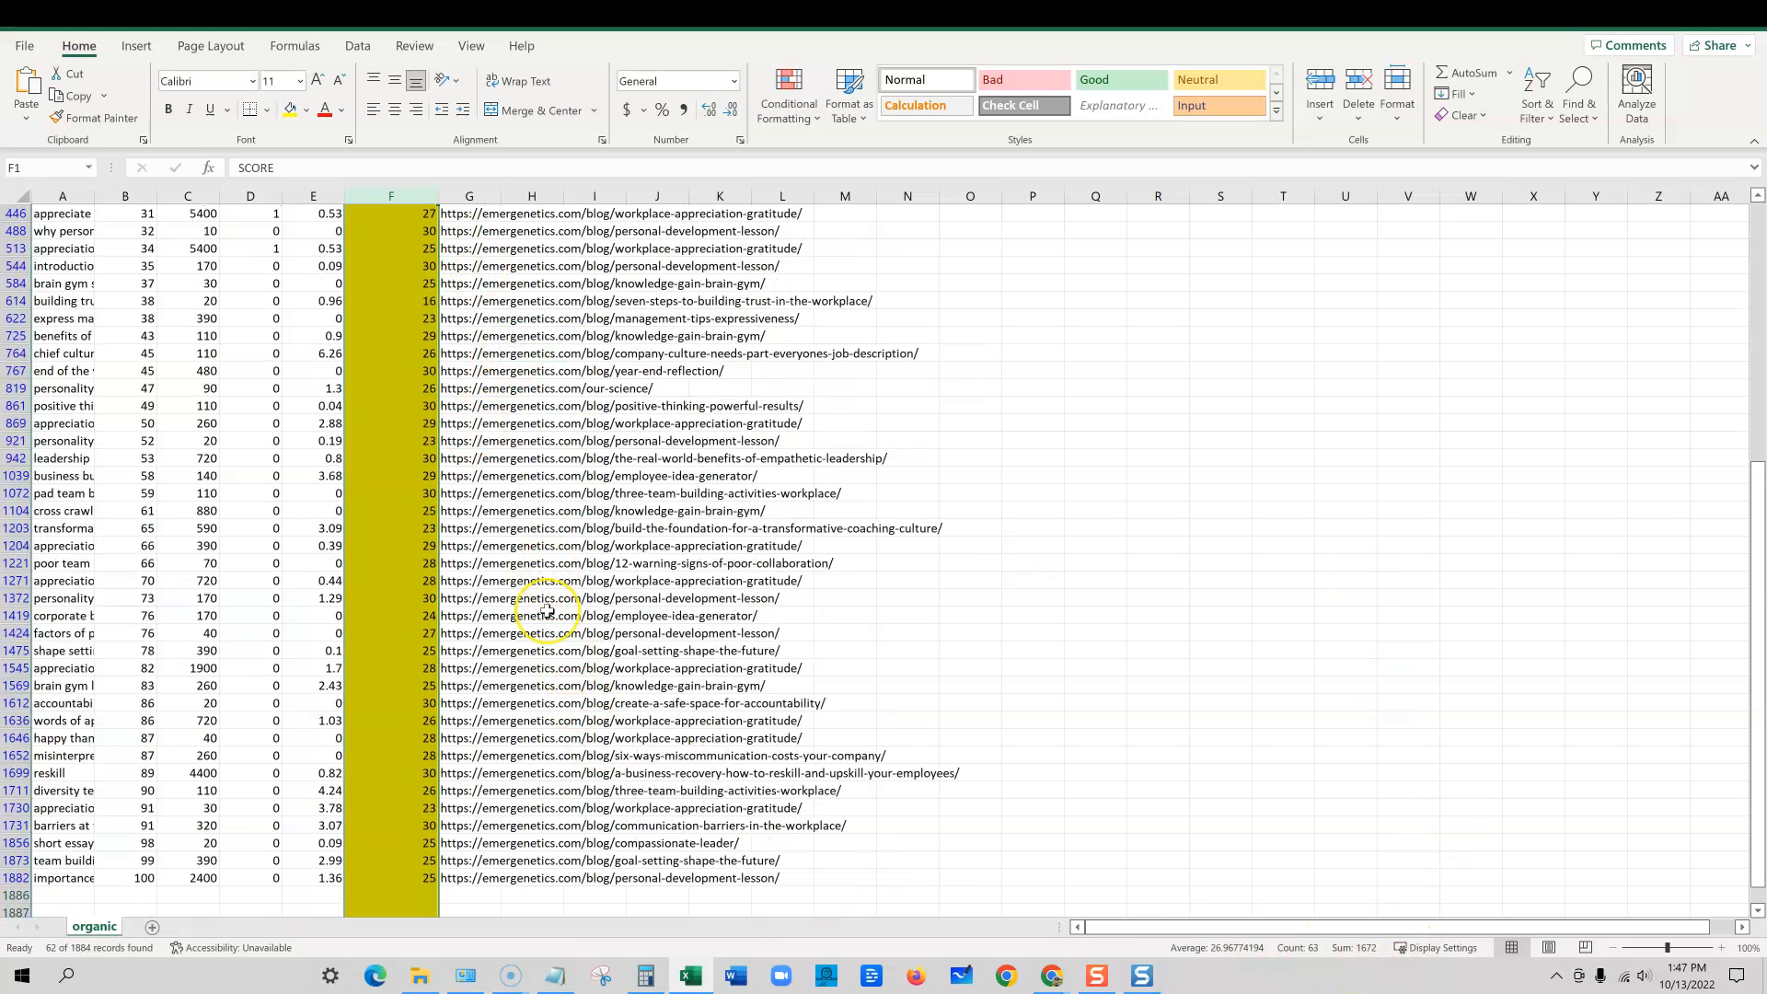
scroll(546, 612, up, 8)
click(57, 284)
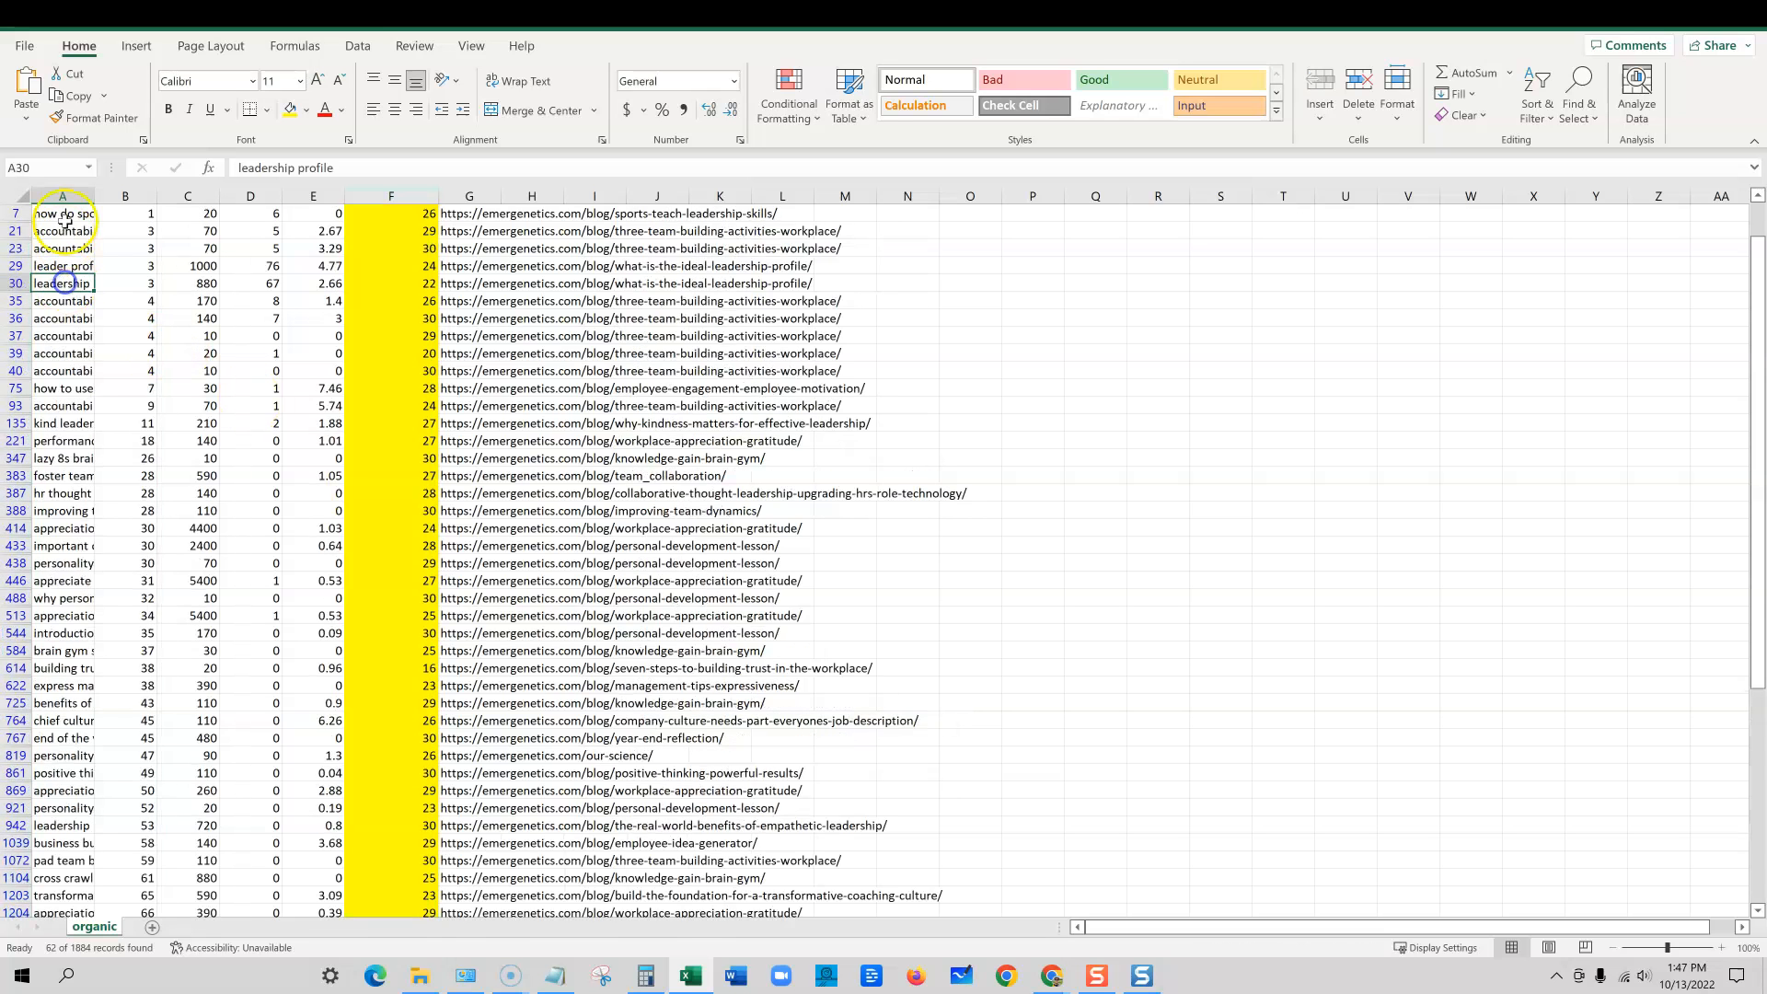
double_click(90, 197)
Step: Examine the filtered rows, comparing the keywords with their volume, traffic, CPC and SCORE values
drag(265, 214, 301, 909)
click(1050, 249)
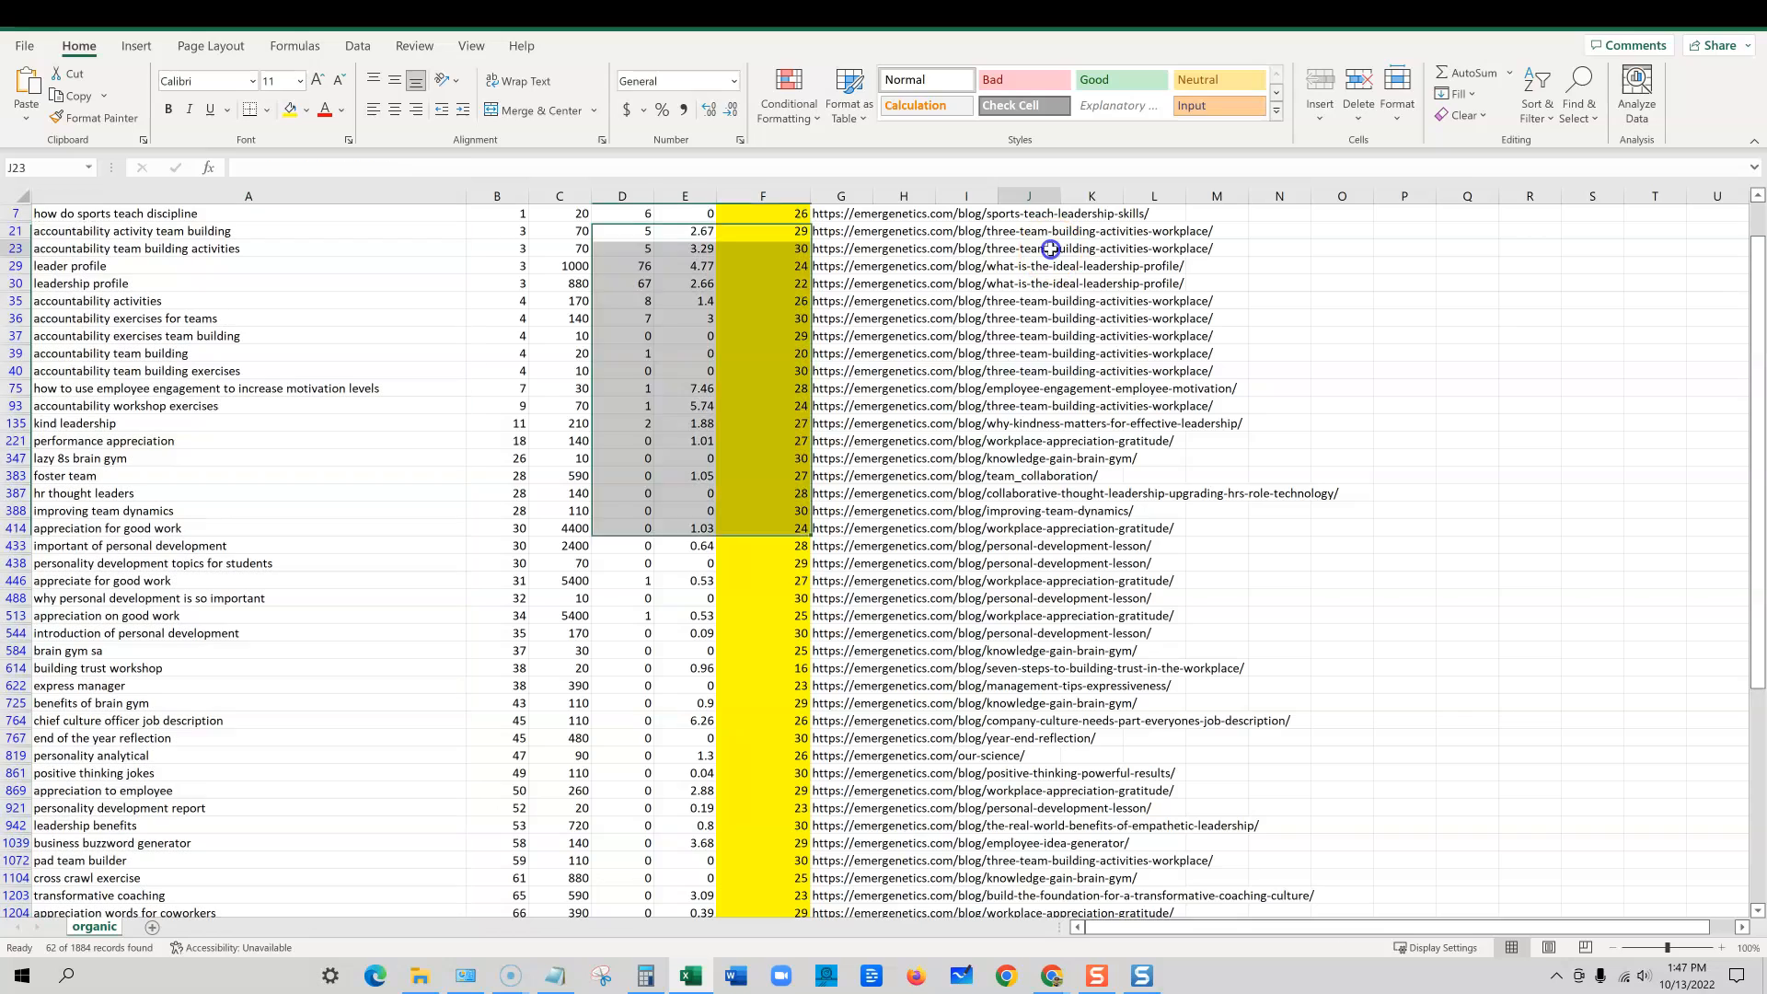
click(172, 214)
drag(172, 214, 945, 600)
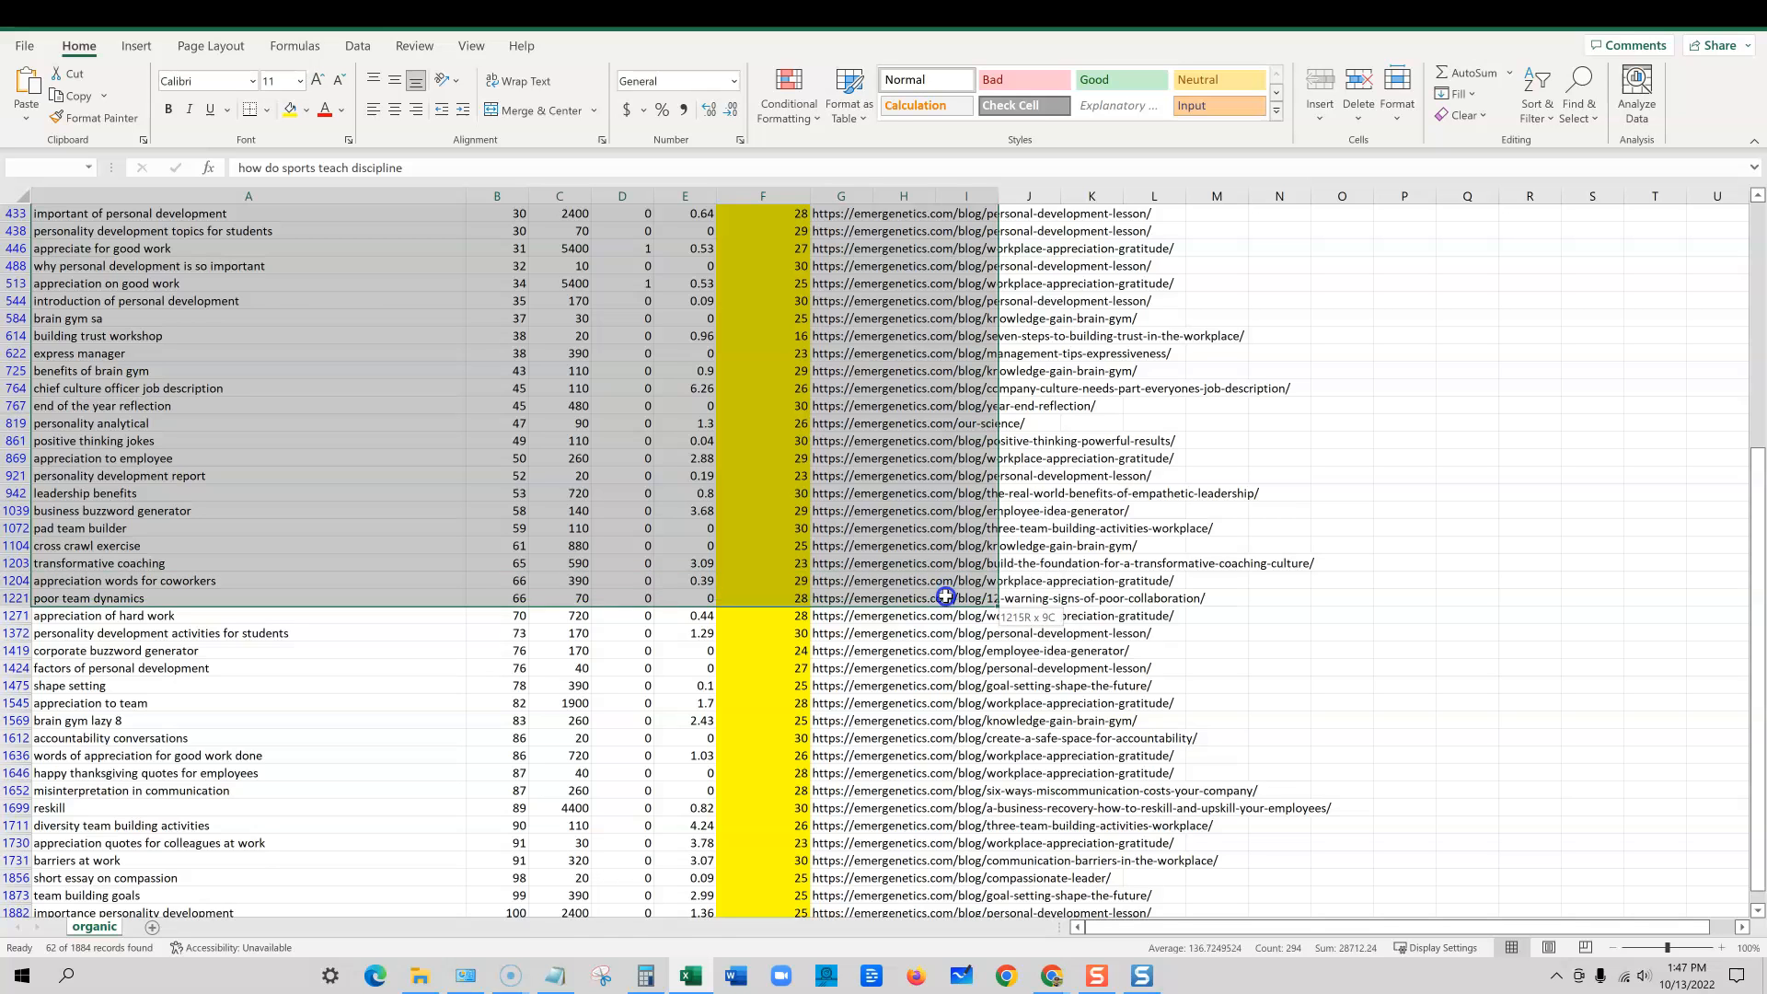
scroll(212, 488, up, 5)
drag(124, 371, 644, 721)
drag(779, 239, 758, 813)
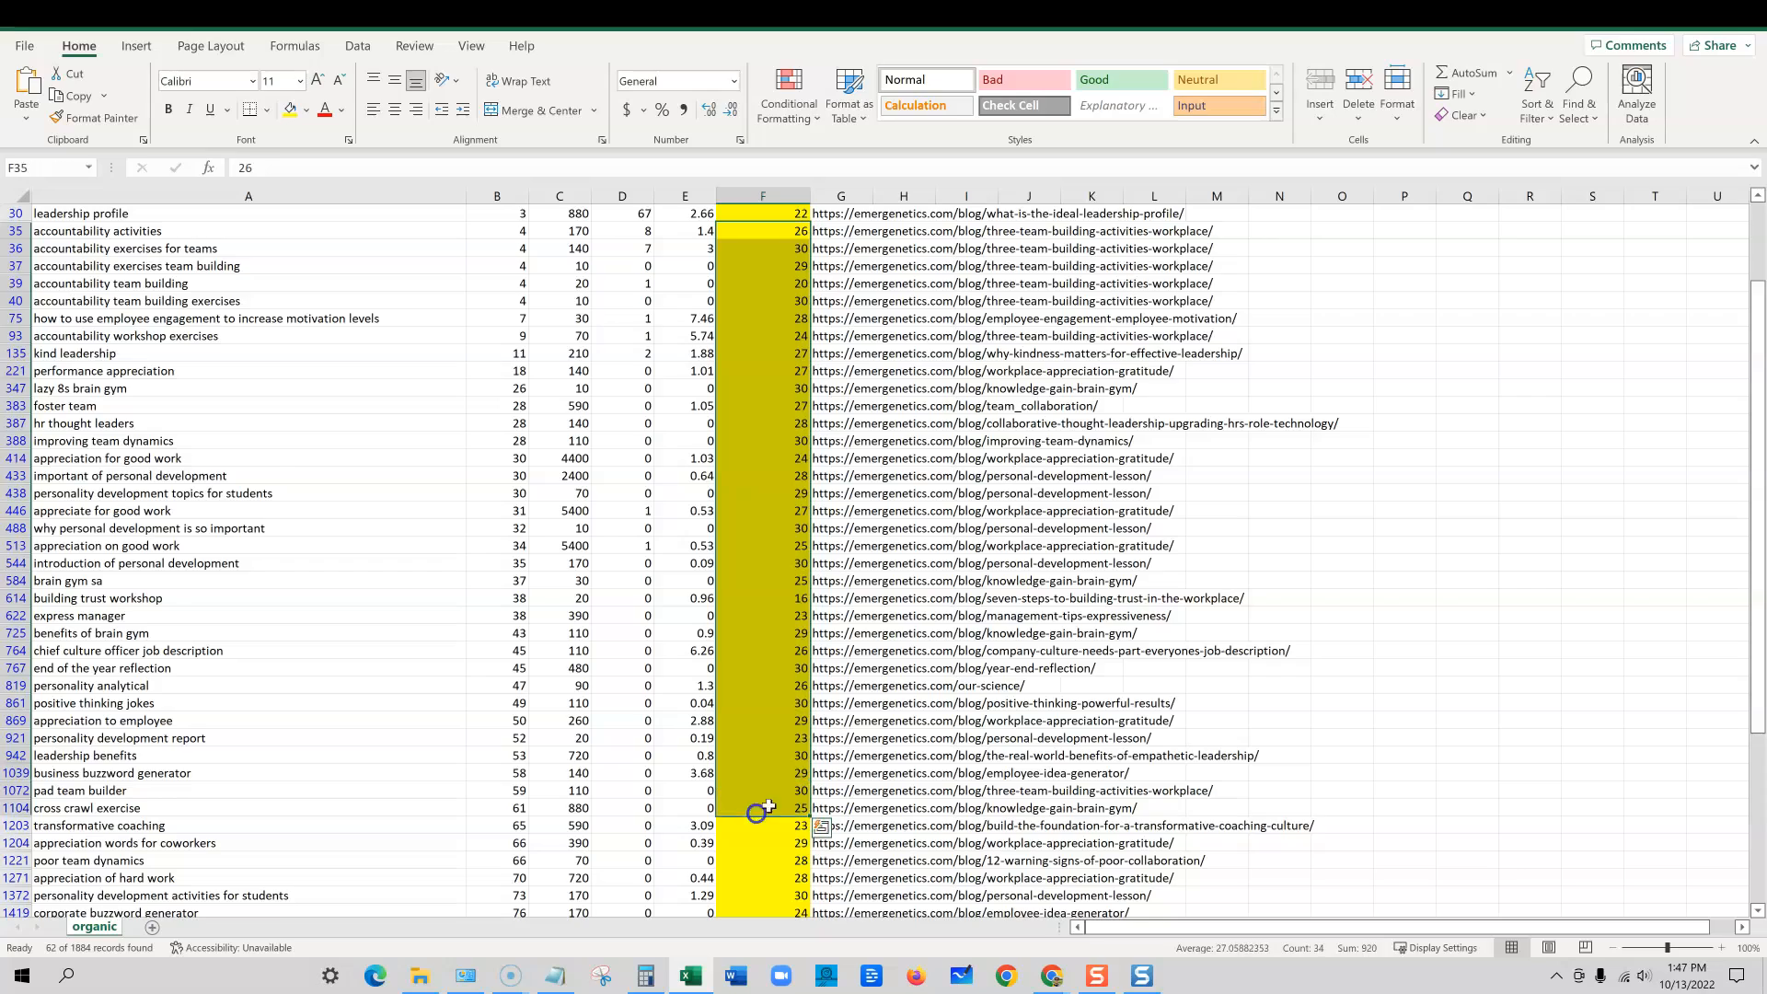
drag(978, 630, 978, 620)
scroll(578, 543, up, 3)
drag(547, 305, 555, 476)
drag(168, 352, 655, 280)
click(1091, 371)
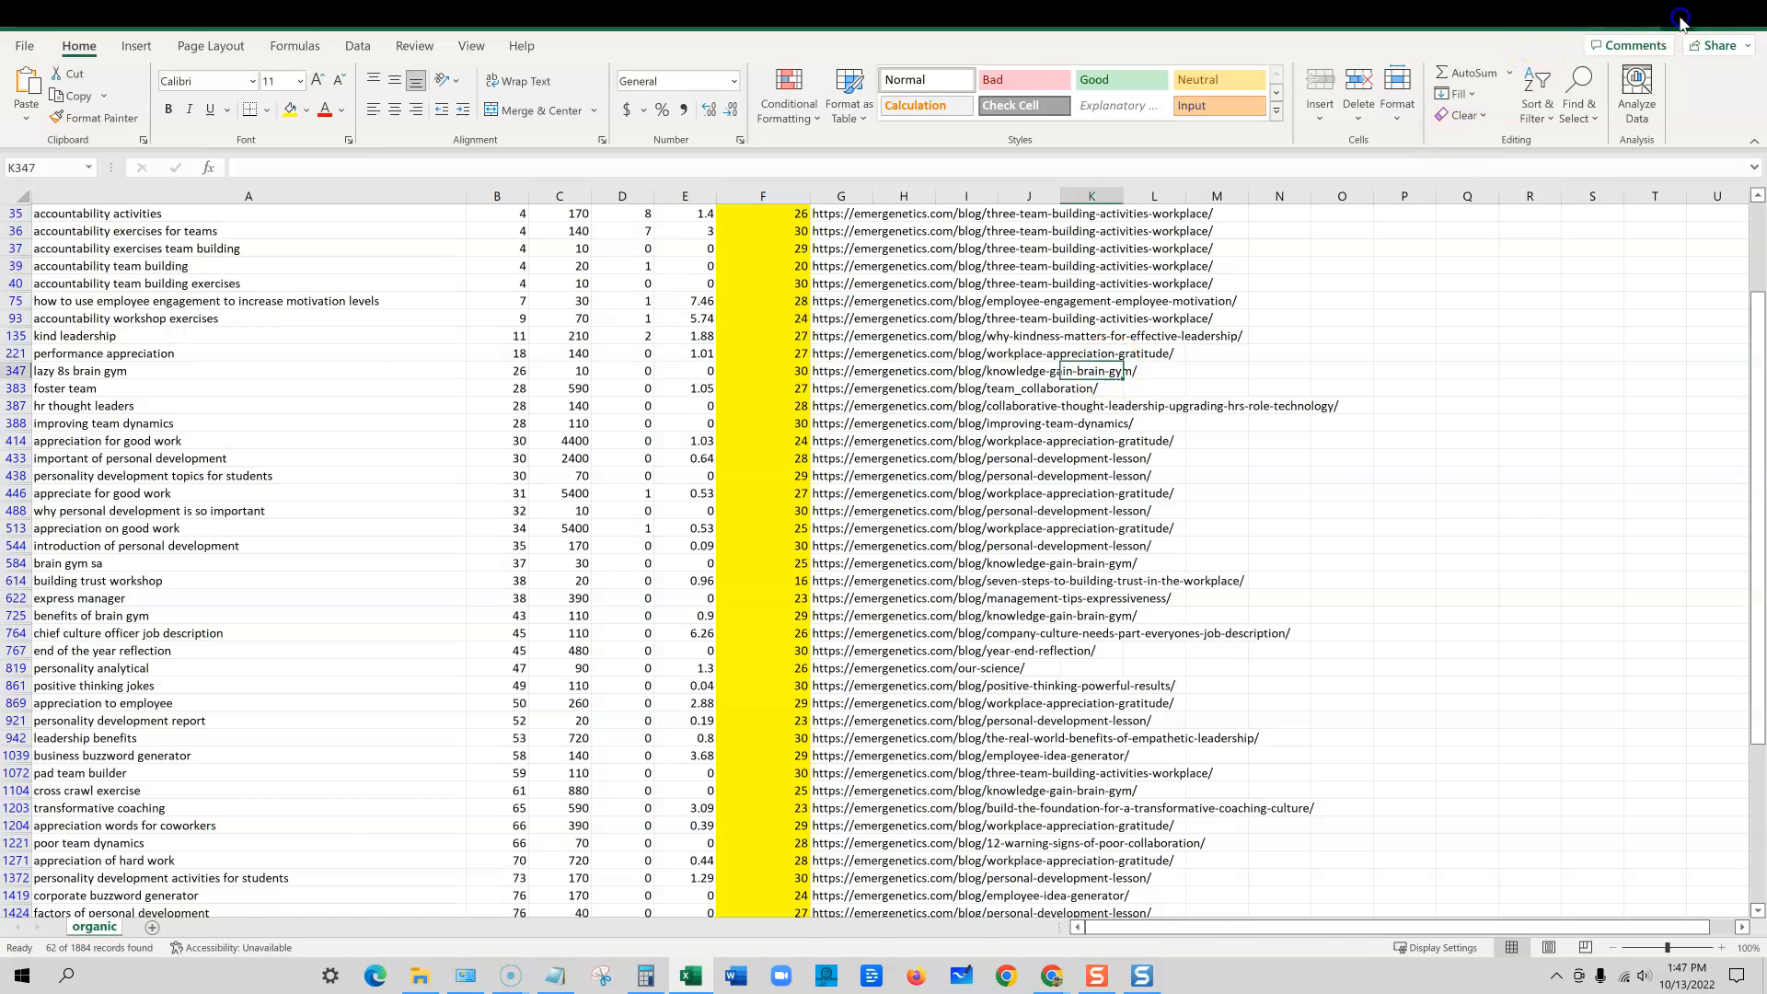
Step: Leave Excel, close the KeySearch organic keywords overview, and review Ubersuggest's Traffic and Keywords sections for thriveglobal.com
click(1676, 14)
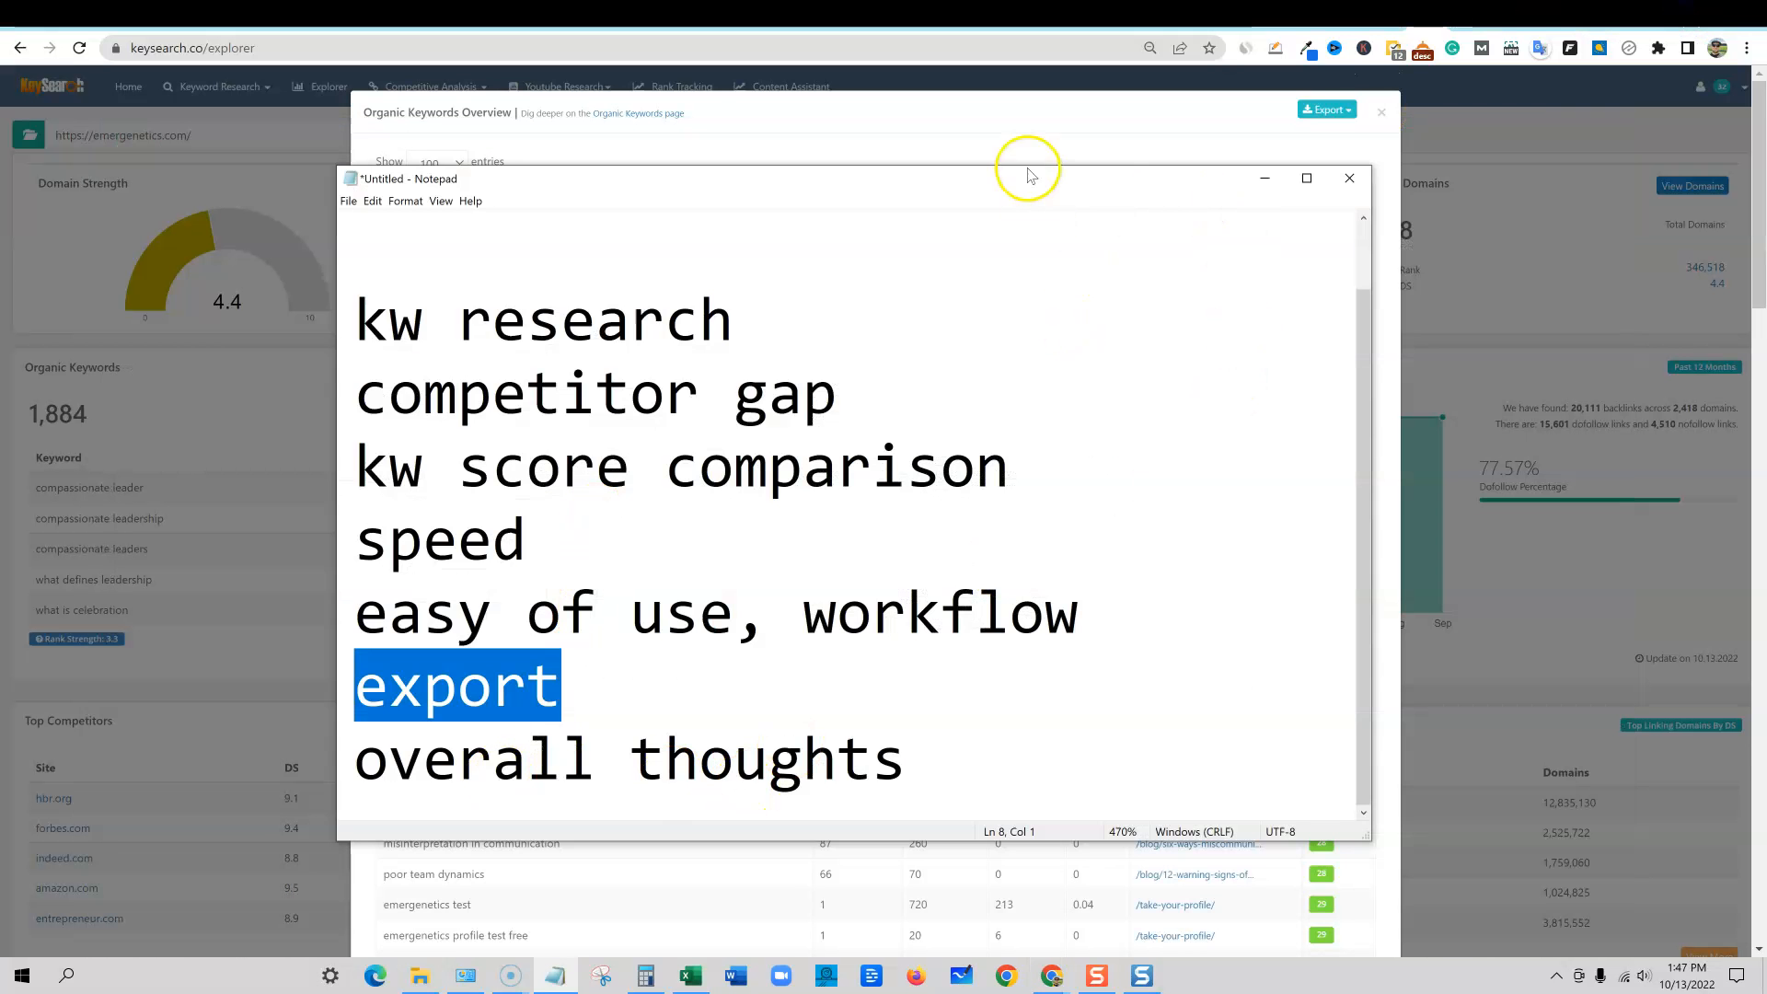
click(199, 213)
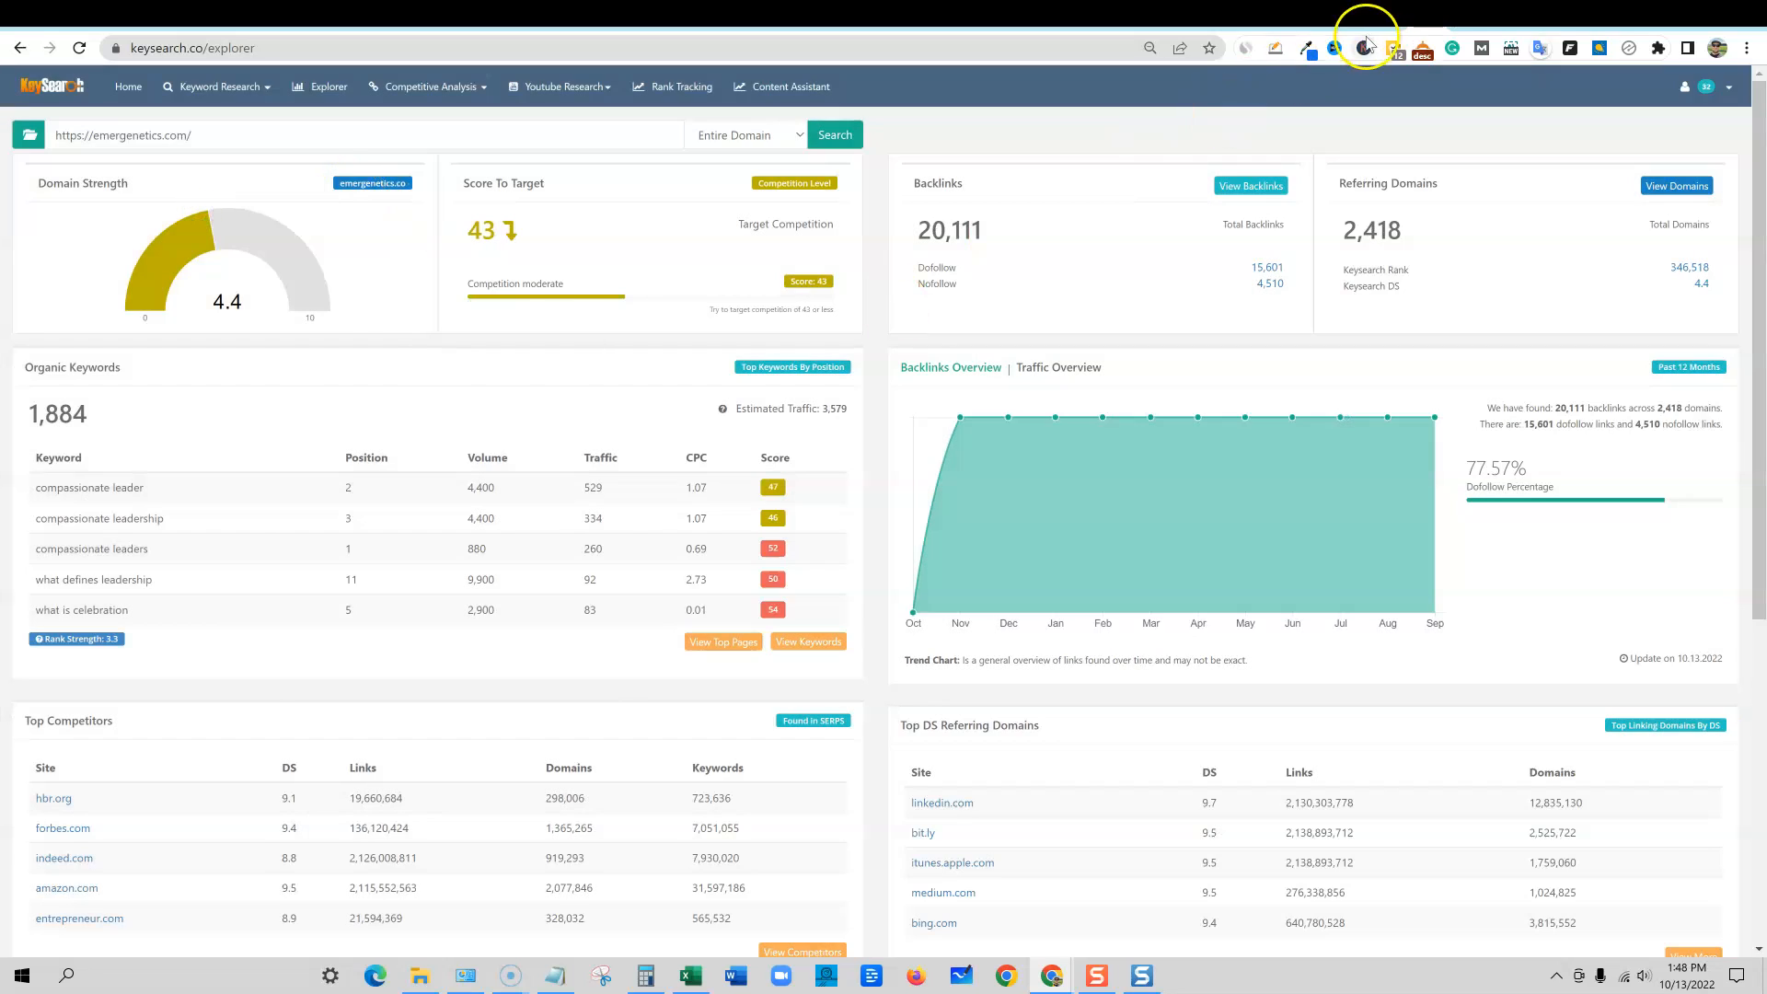
click(1459, 20)
scroll(98, 723, up, 1)
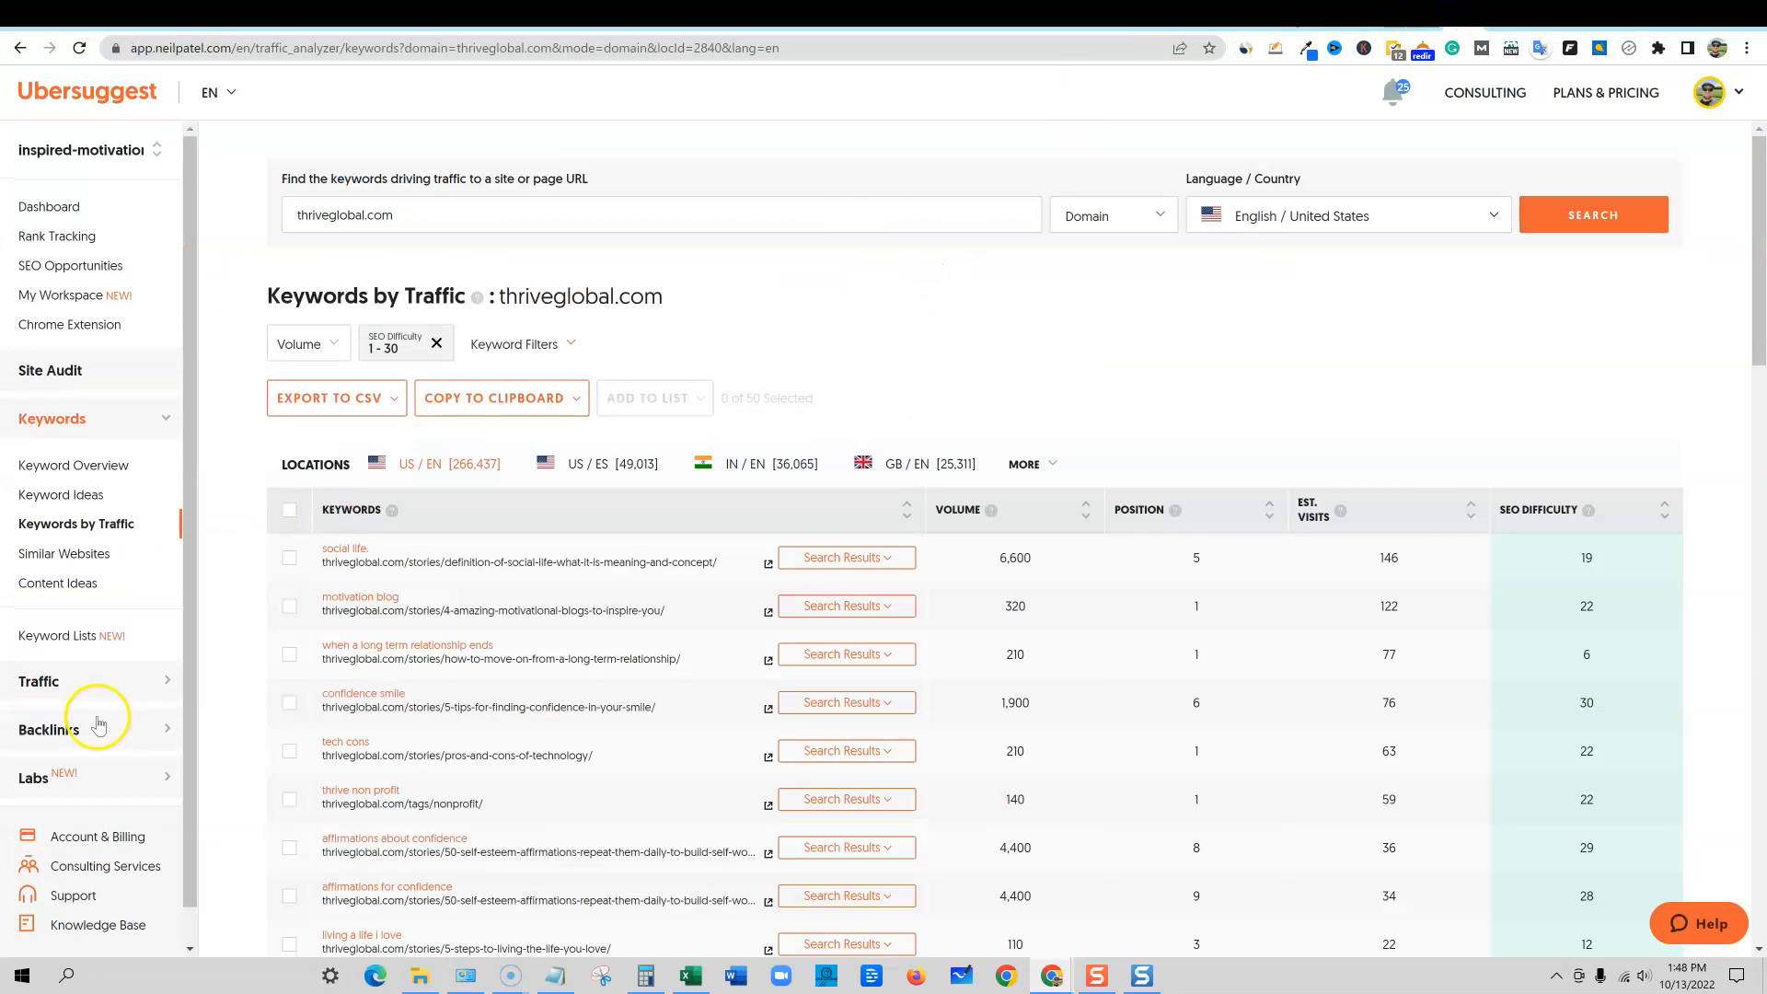
click(65, 692)
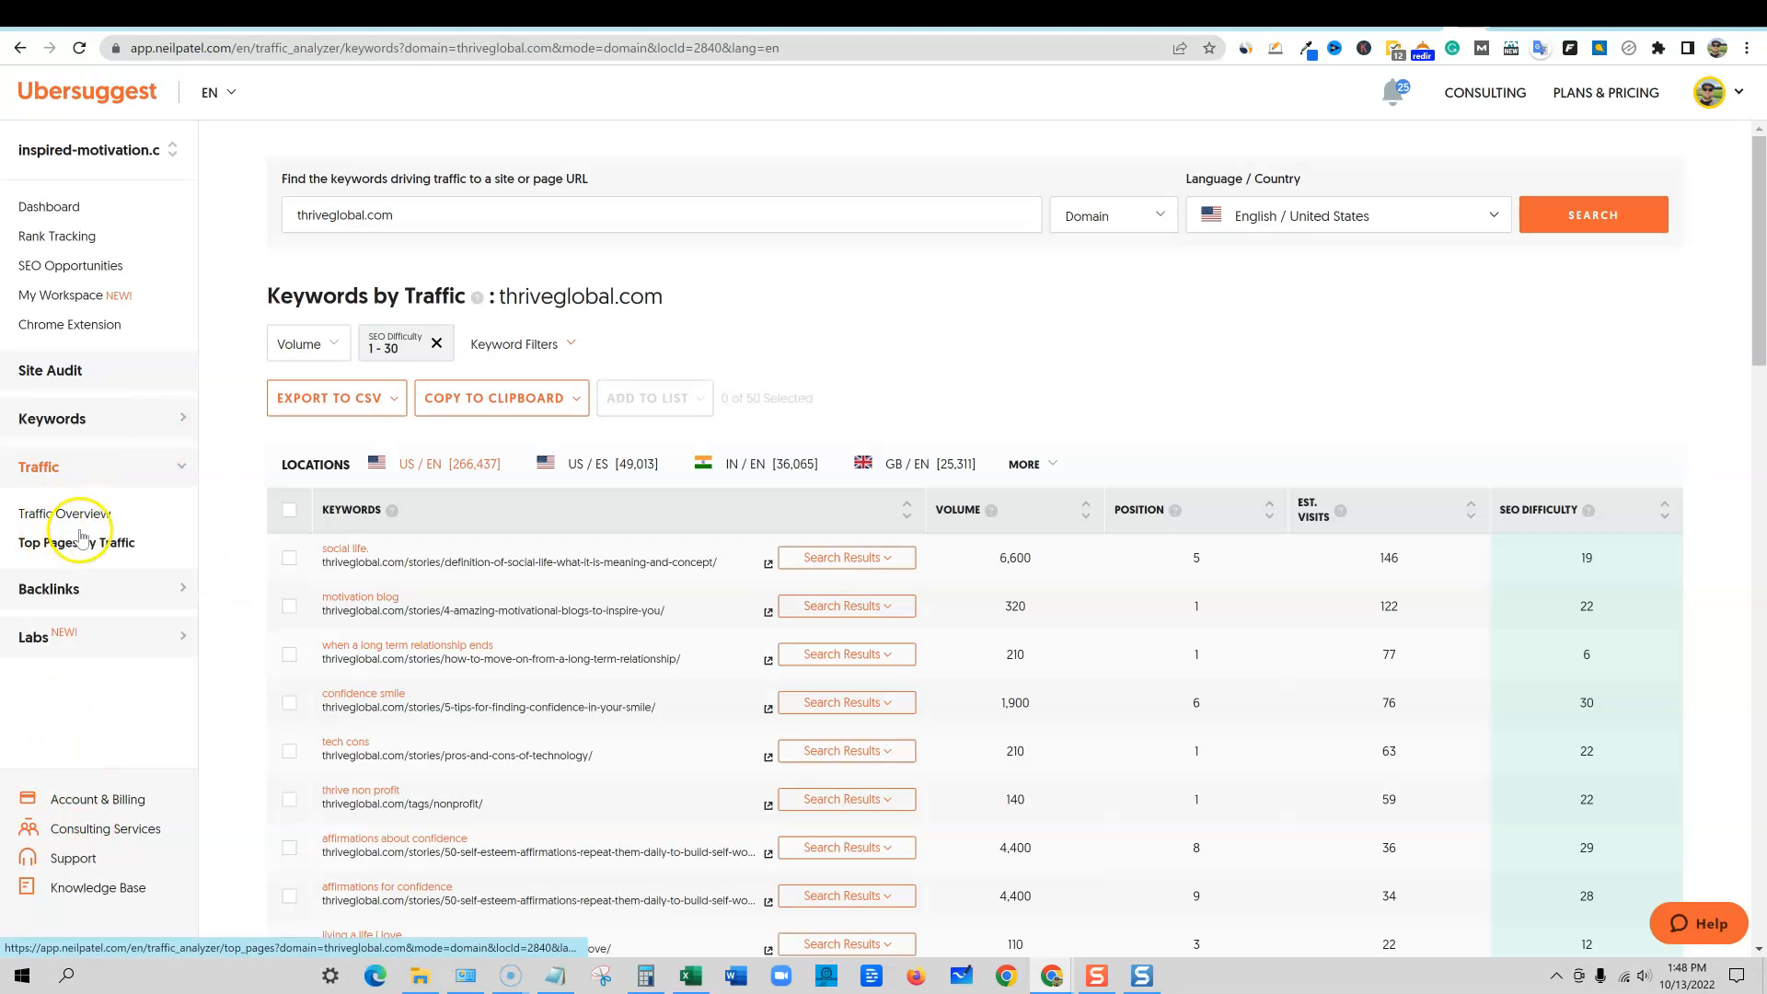
click(72, 418)
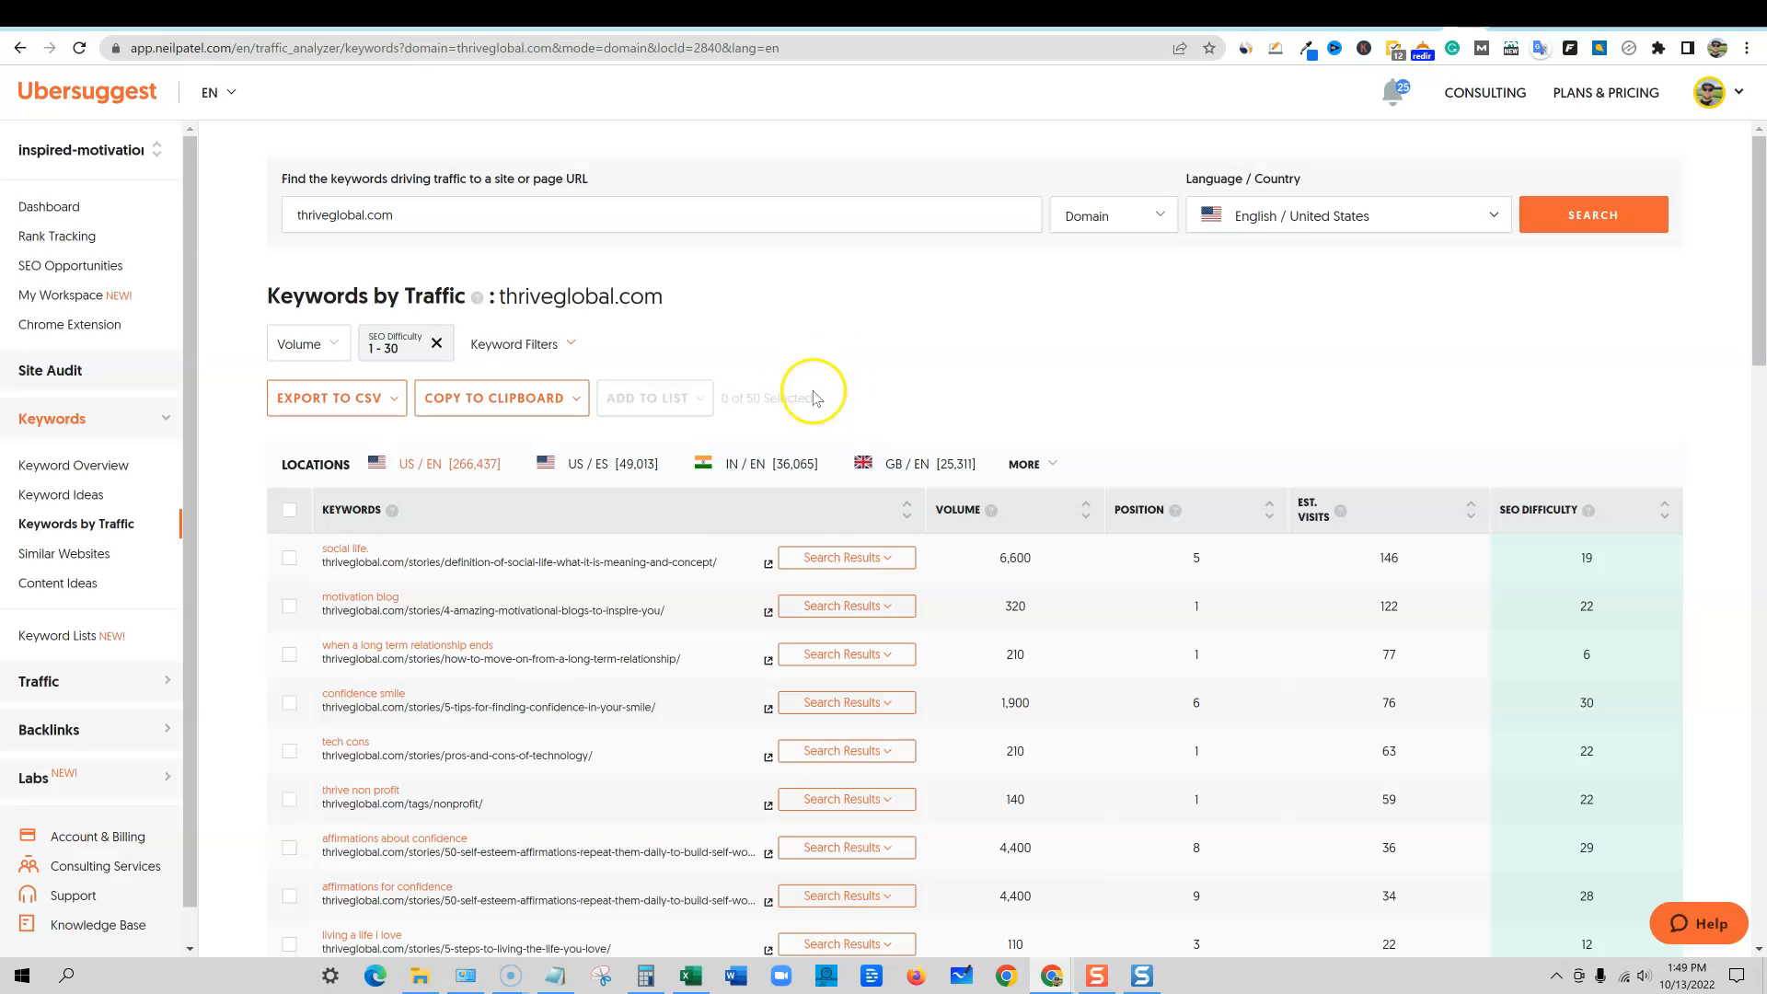
scroll(851, 538, down, 2)
scroll(849, 552, up, 2)
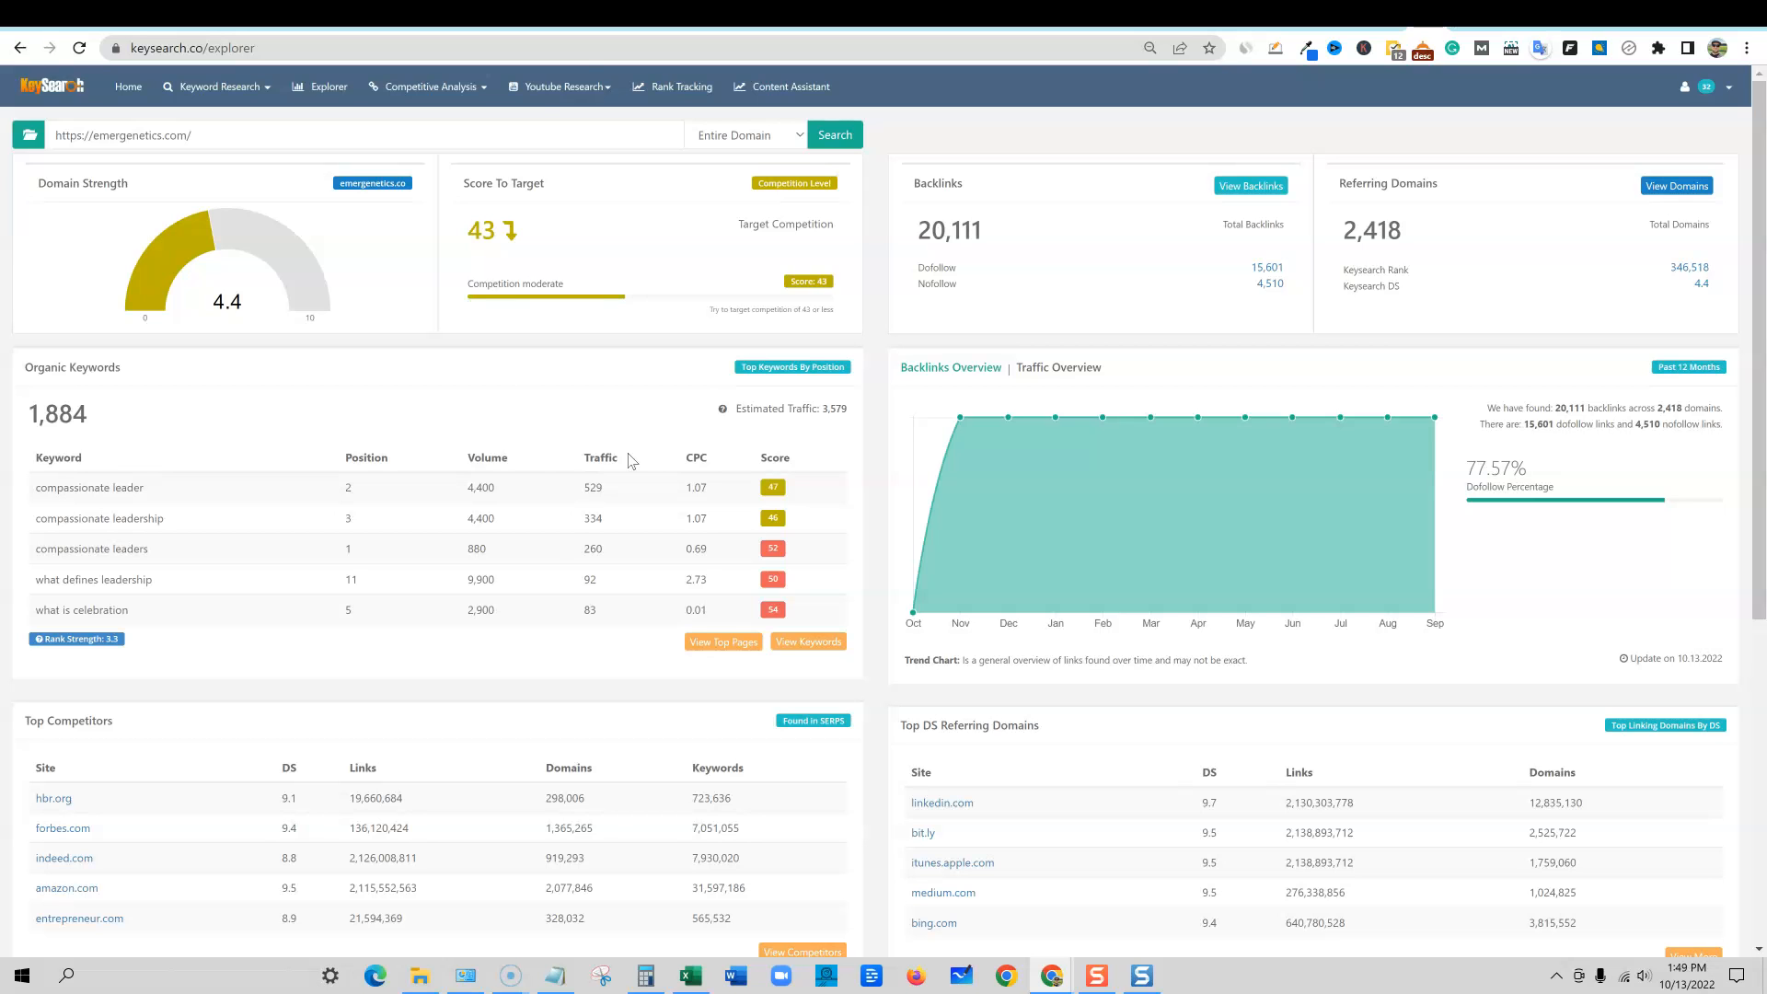
click(480, 94)
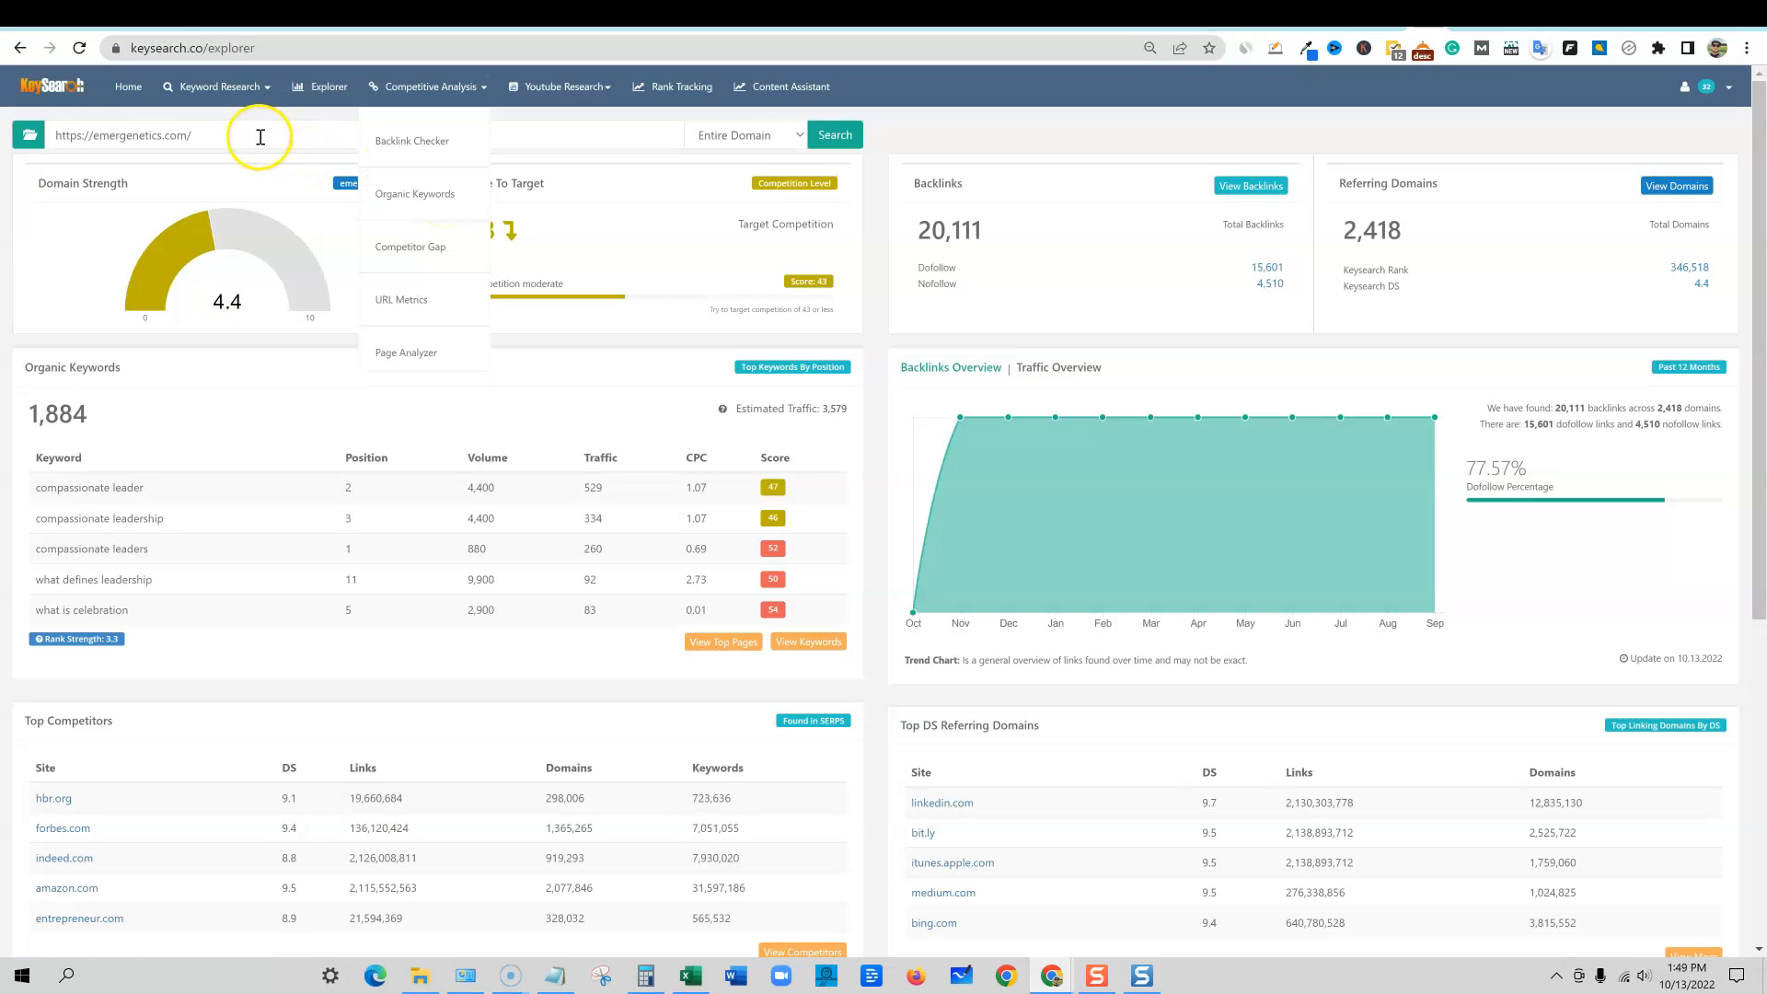
drag(260, 138, 67, 138)
drag(243, 140, 37, 136)
key(ctrl+c)
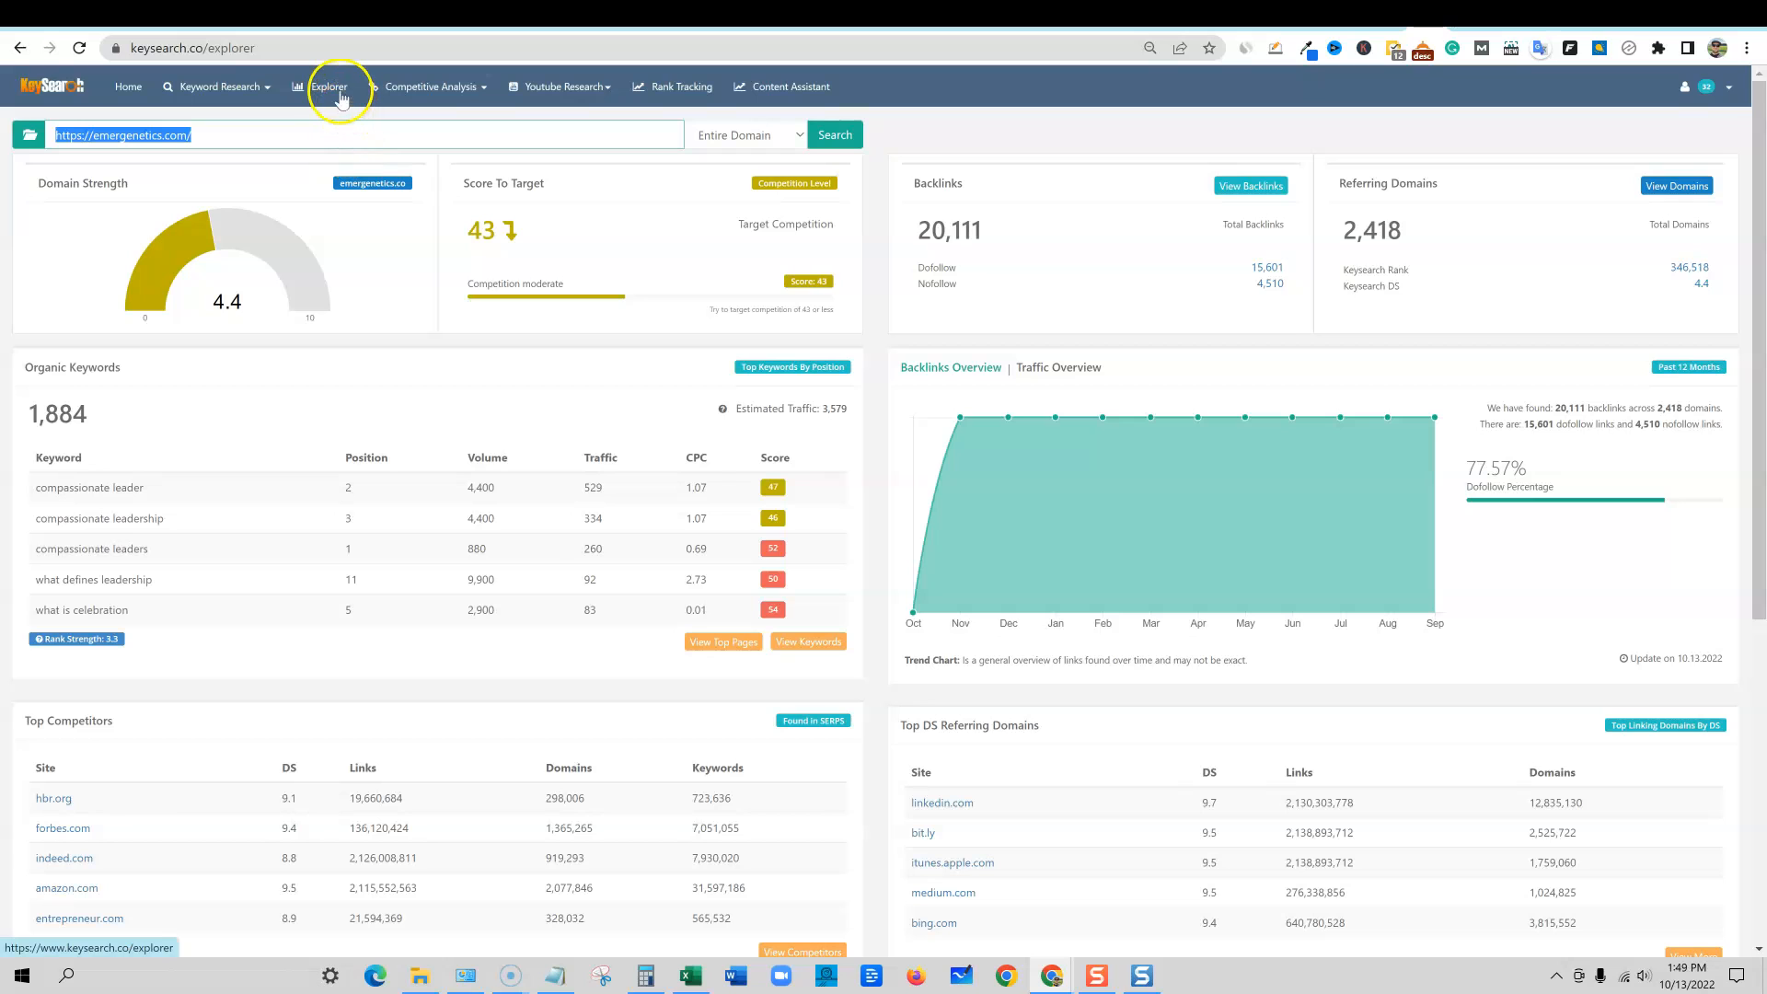
click(476, 91)
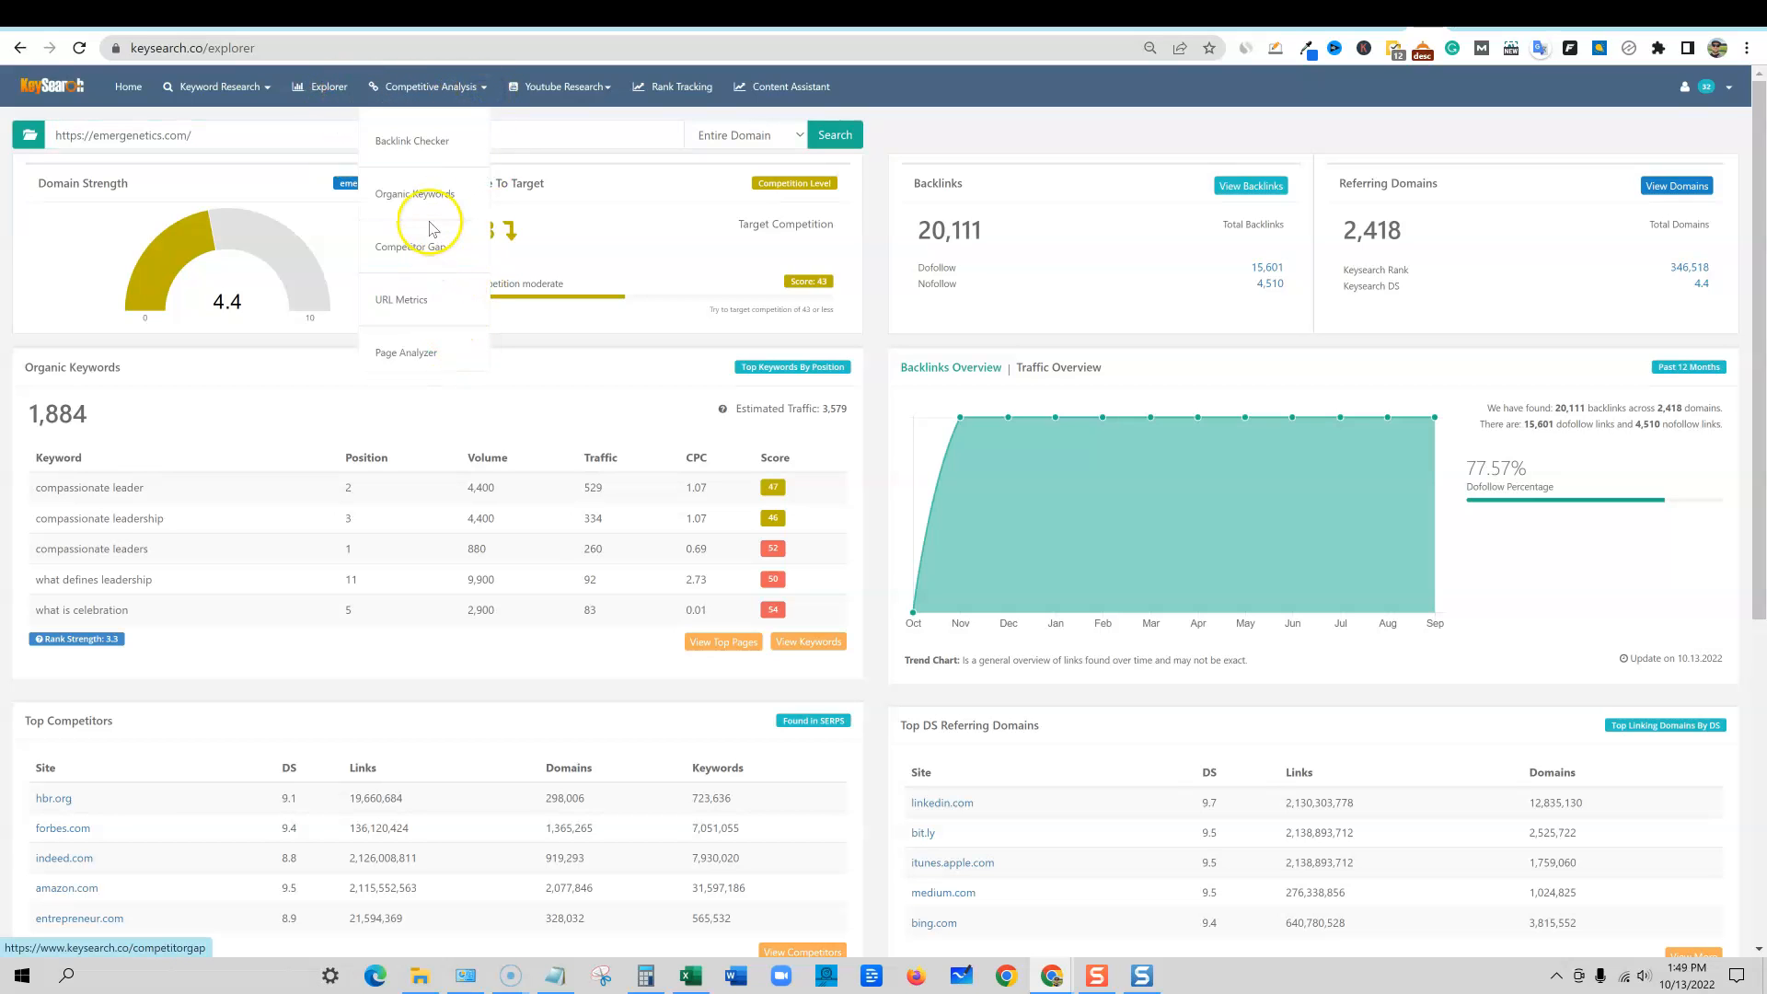
click(415, 193)
click(194, 138)
key(ctrl+v)
click(843, 138)
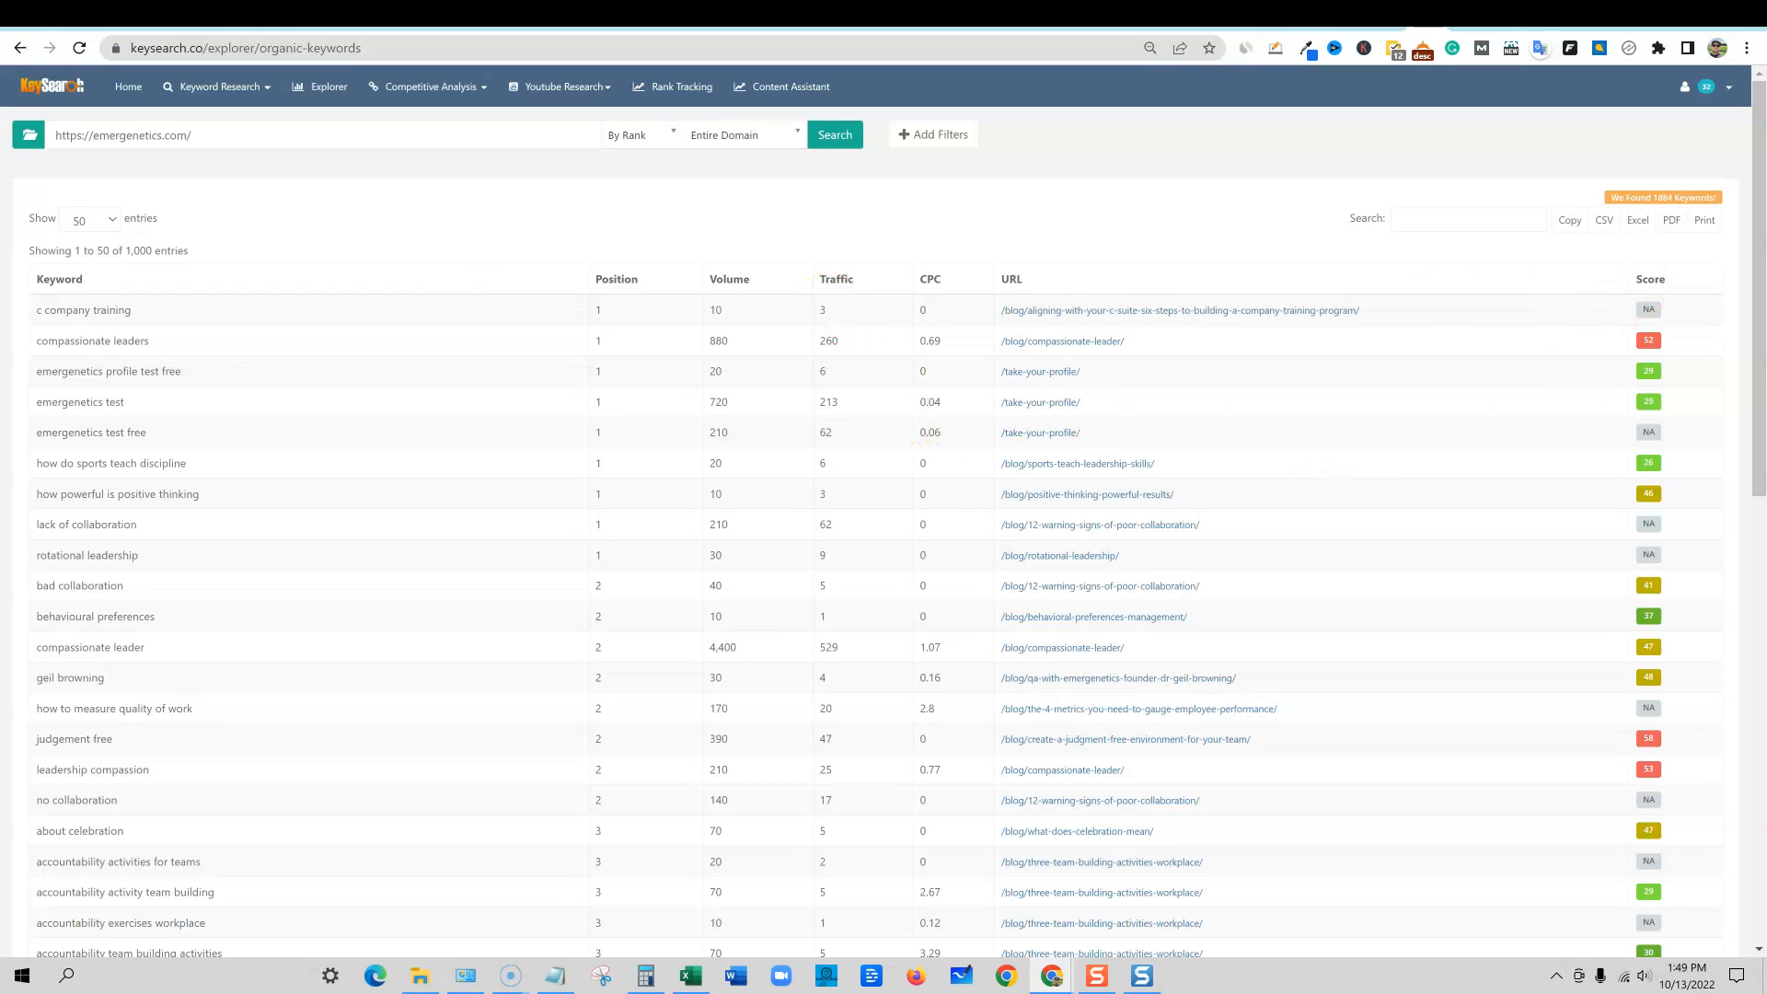
Step: Show 100 entries of the organic keywords, sort them by Score from lowest to highest, and look through the list
click(114, 220)
click(88, 287)
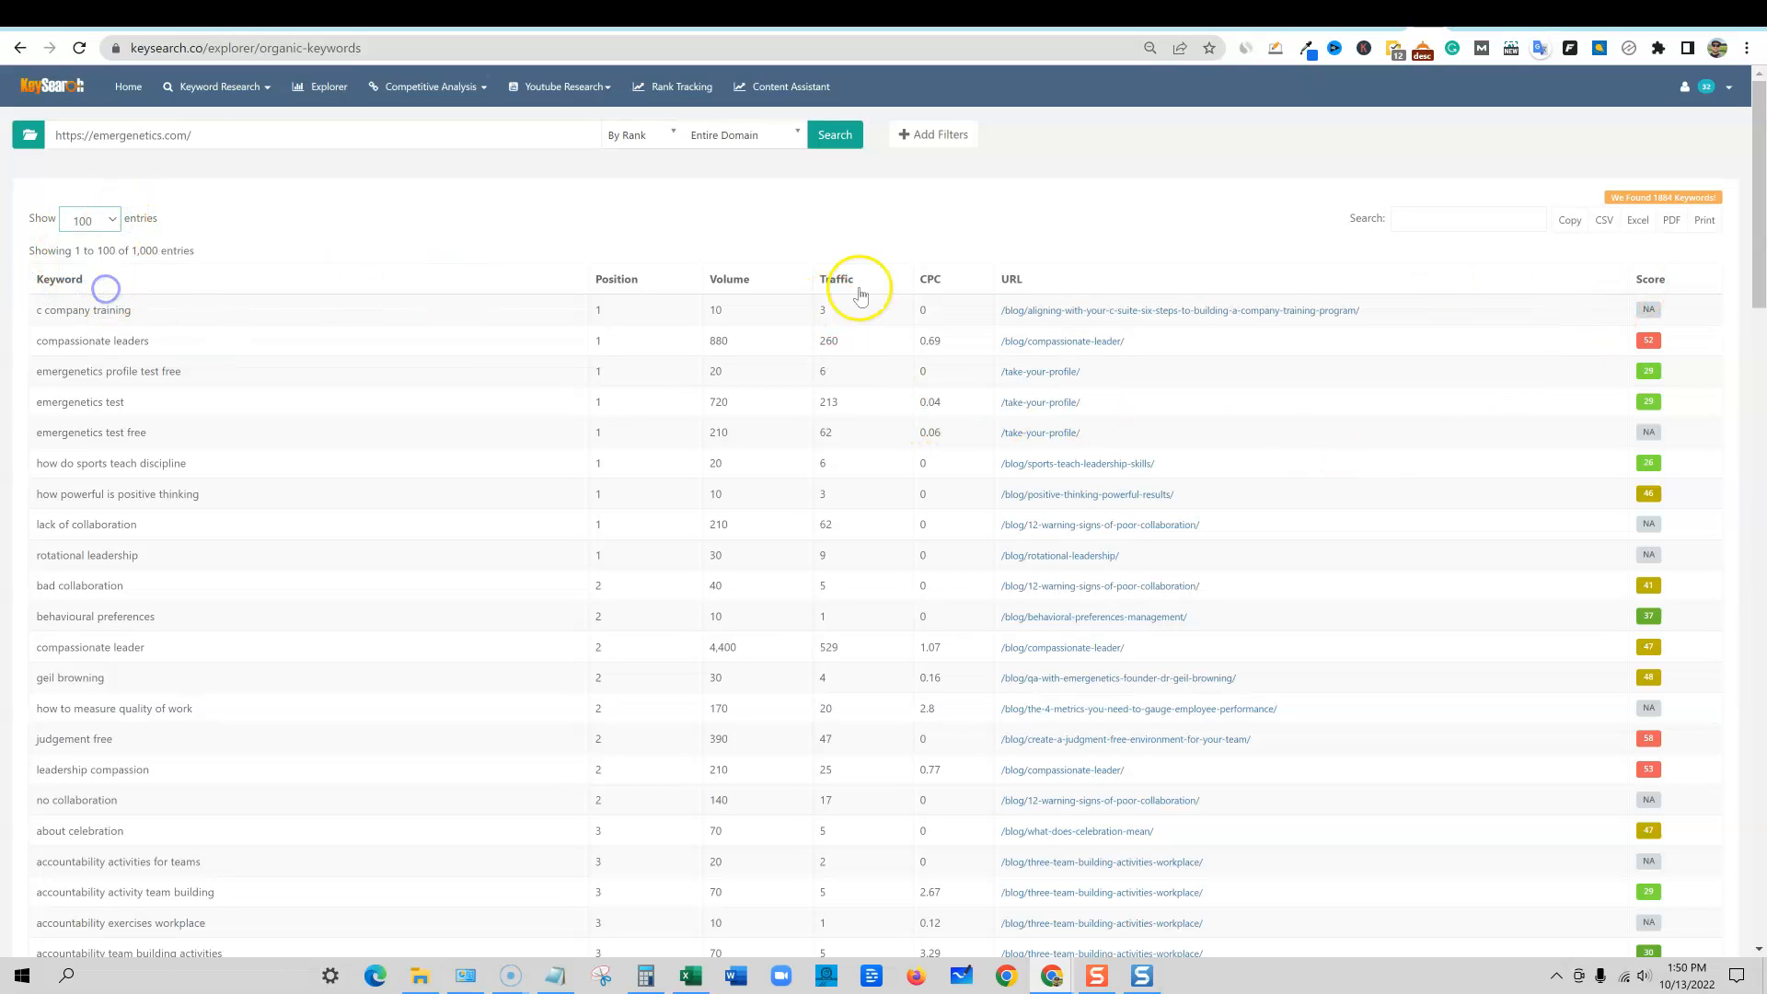
click(1646, 285)
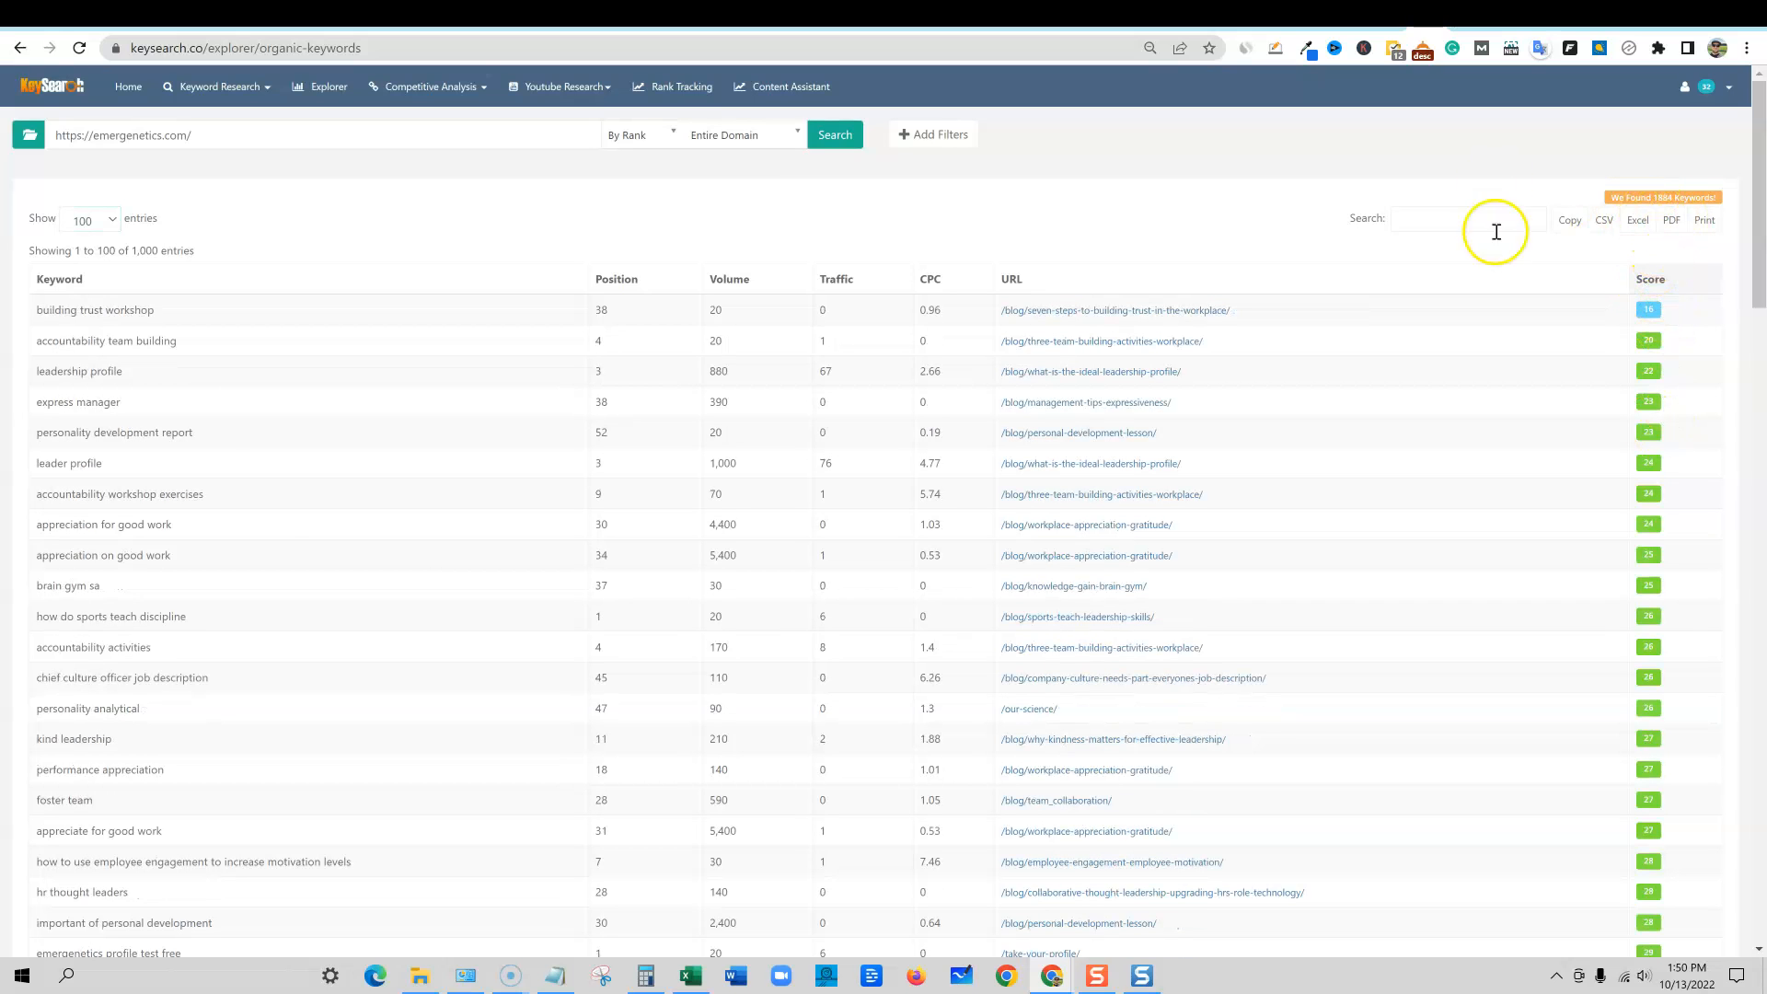
scroll(1214, 663, down, 20)
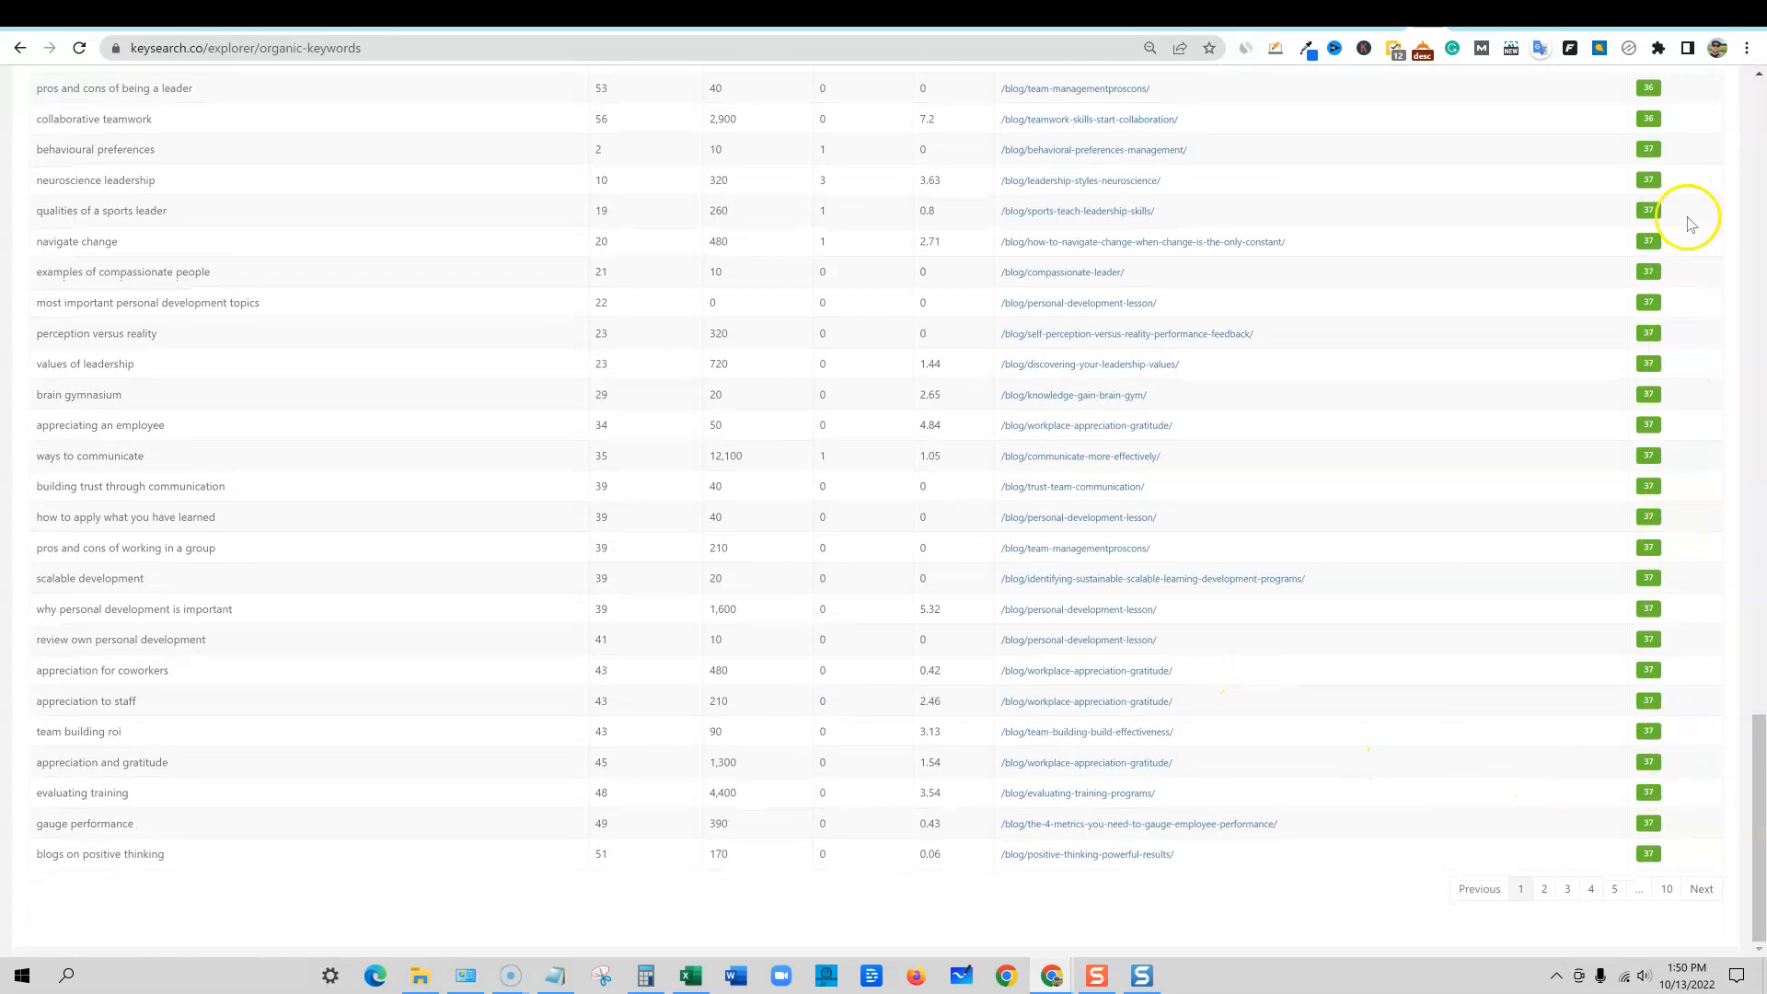
scroll(307, 773, up, 20)
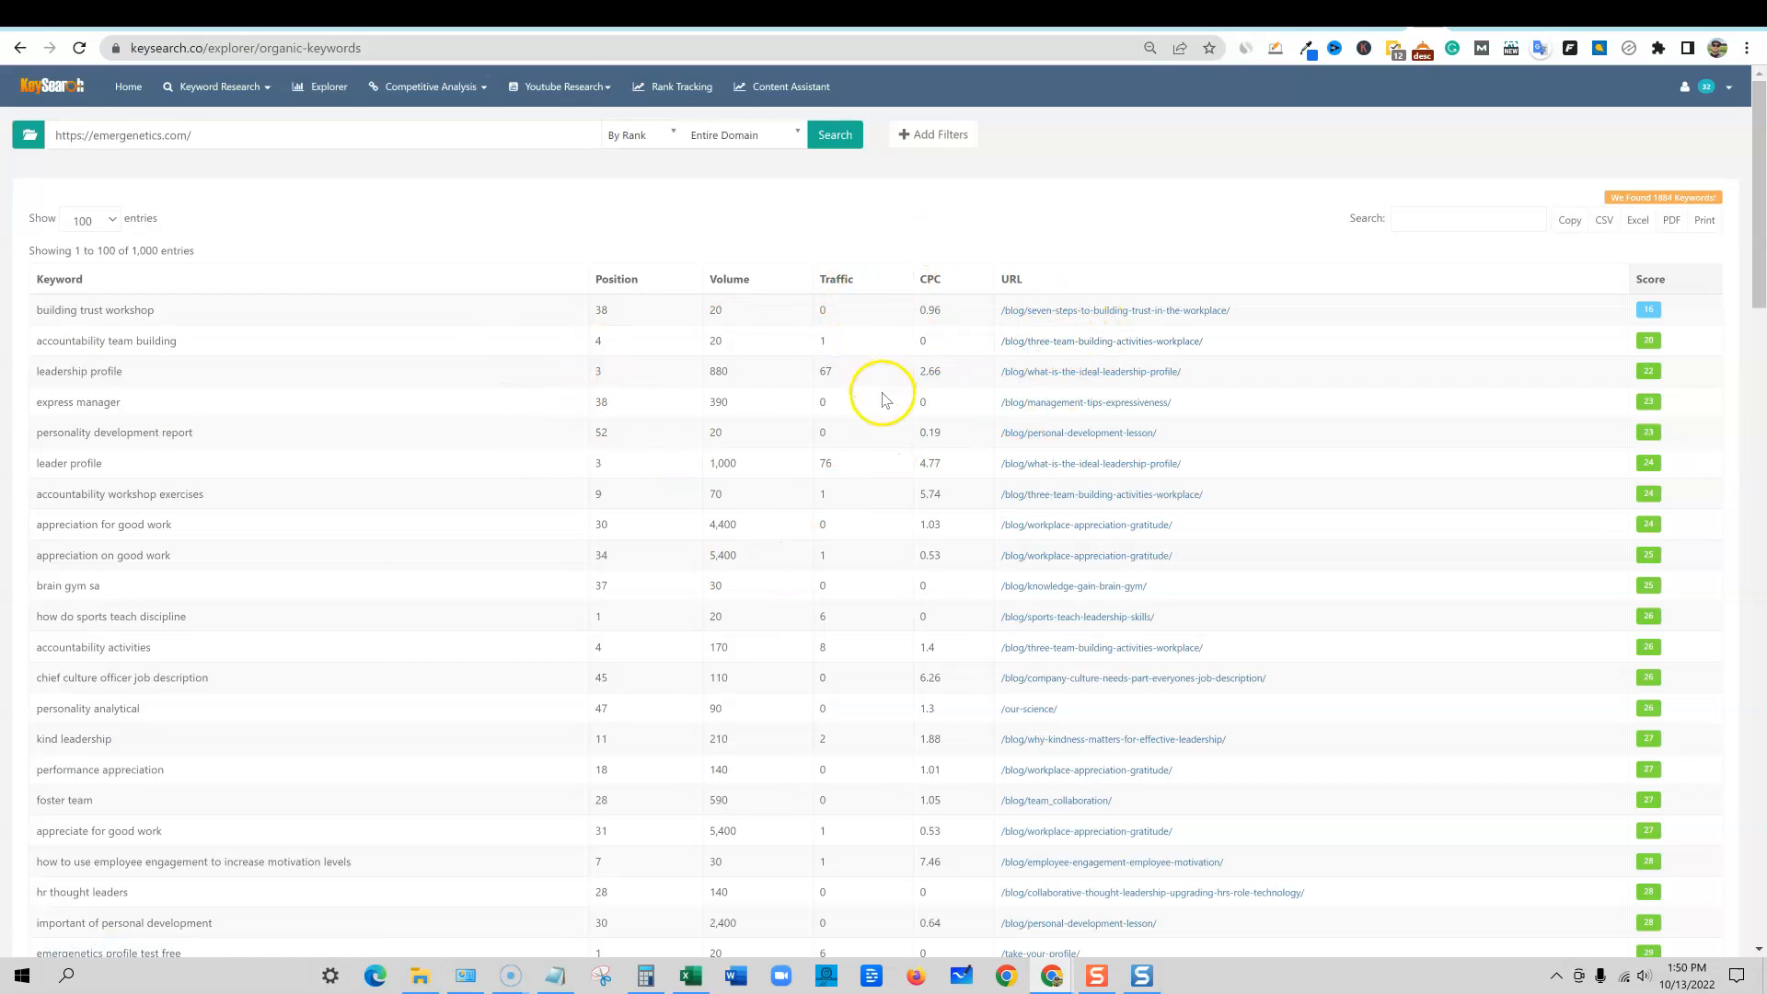
Step: Run KeySearch's Backlink Checker for emergenetics.com on the entire domain
click(482, 87)
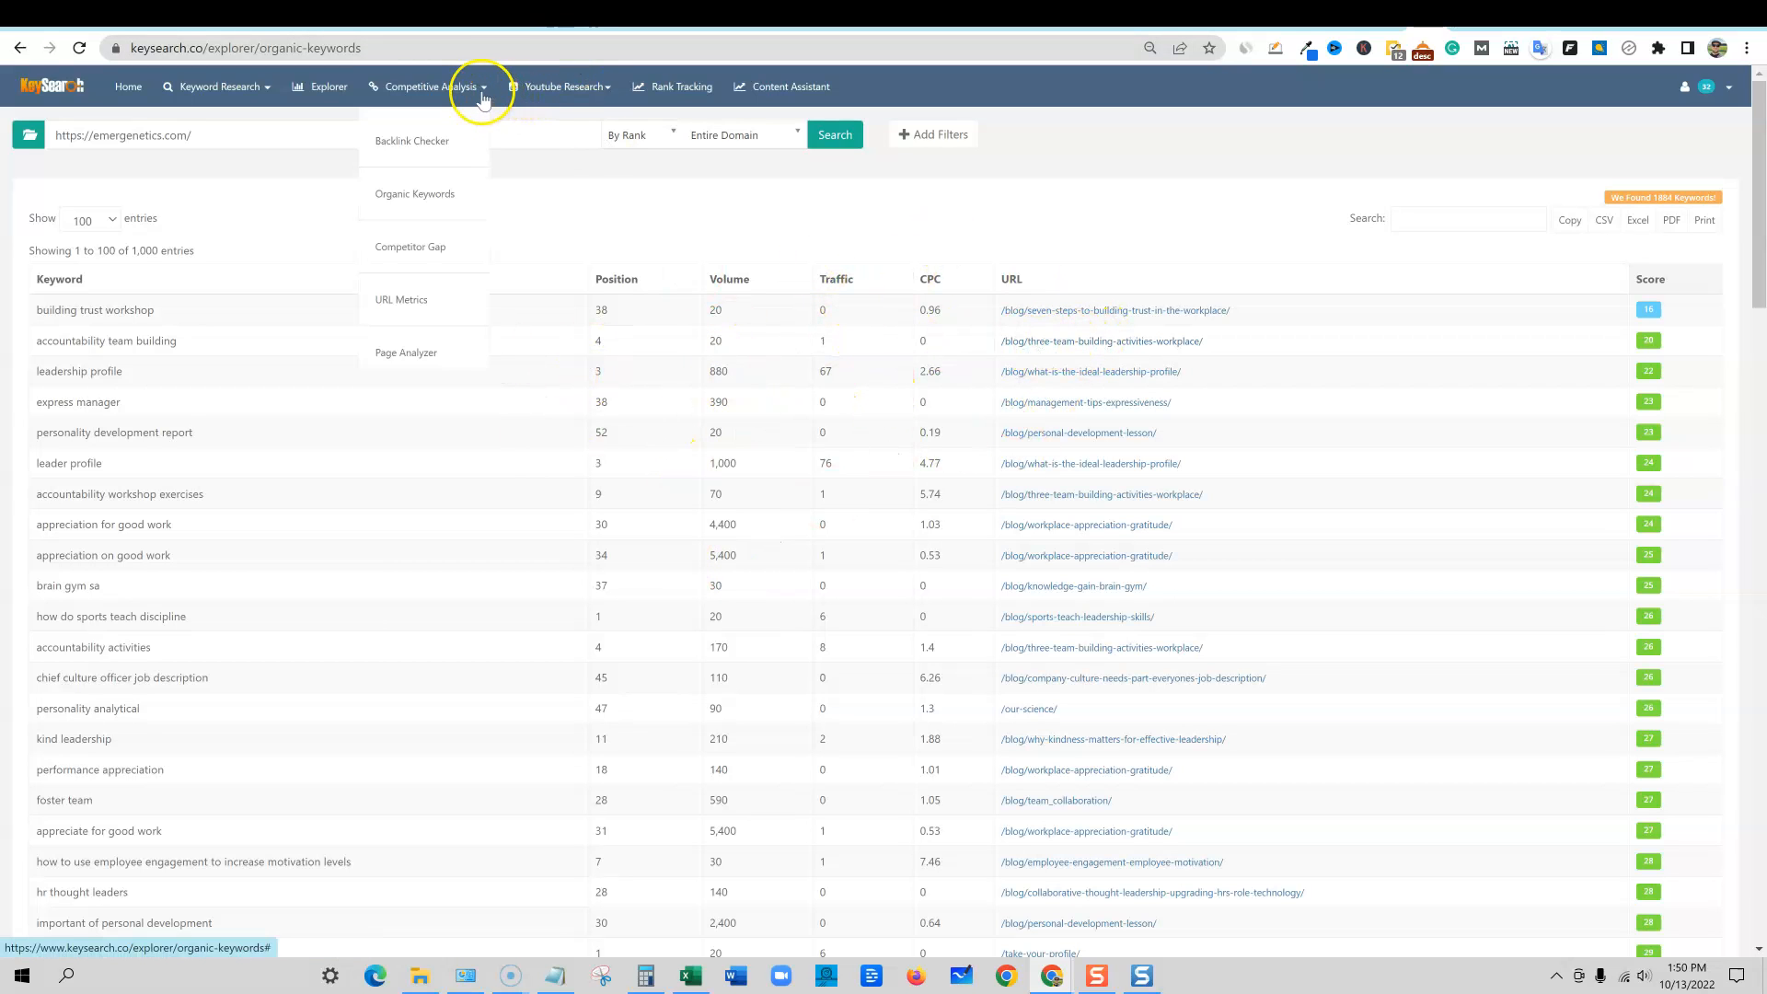
click(440, 149)
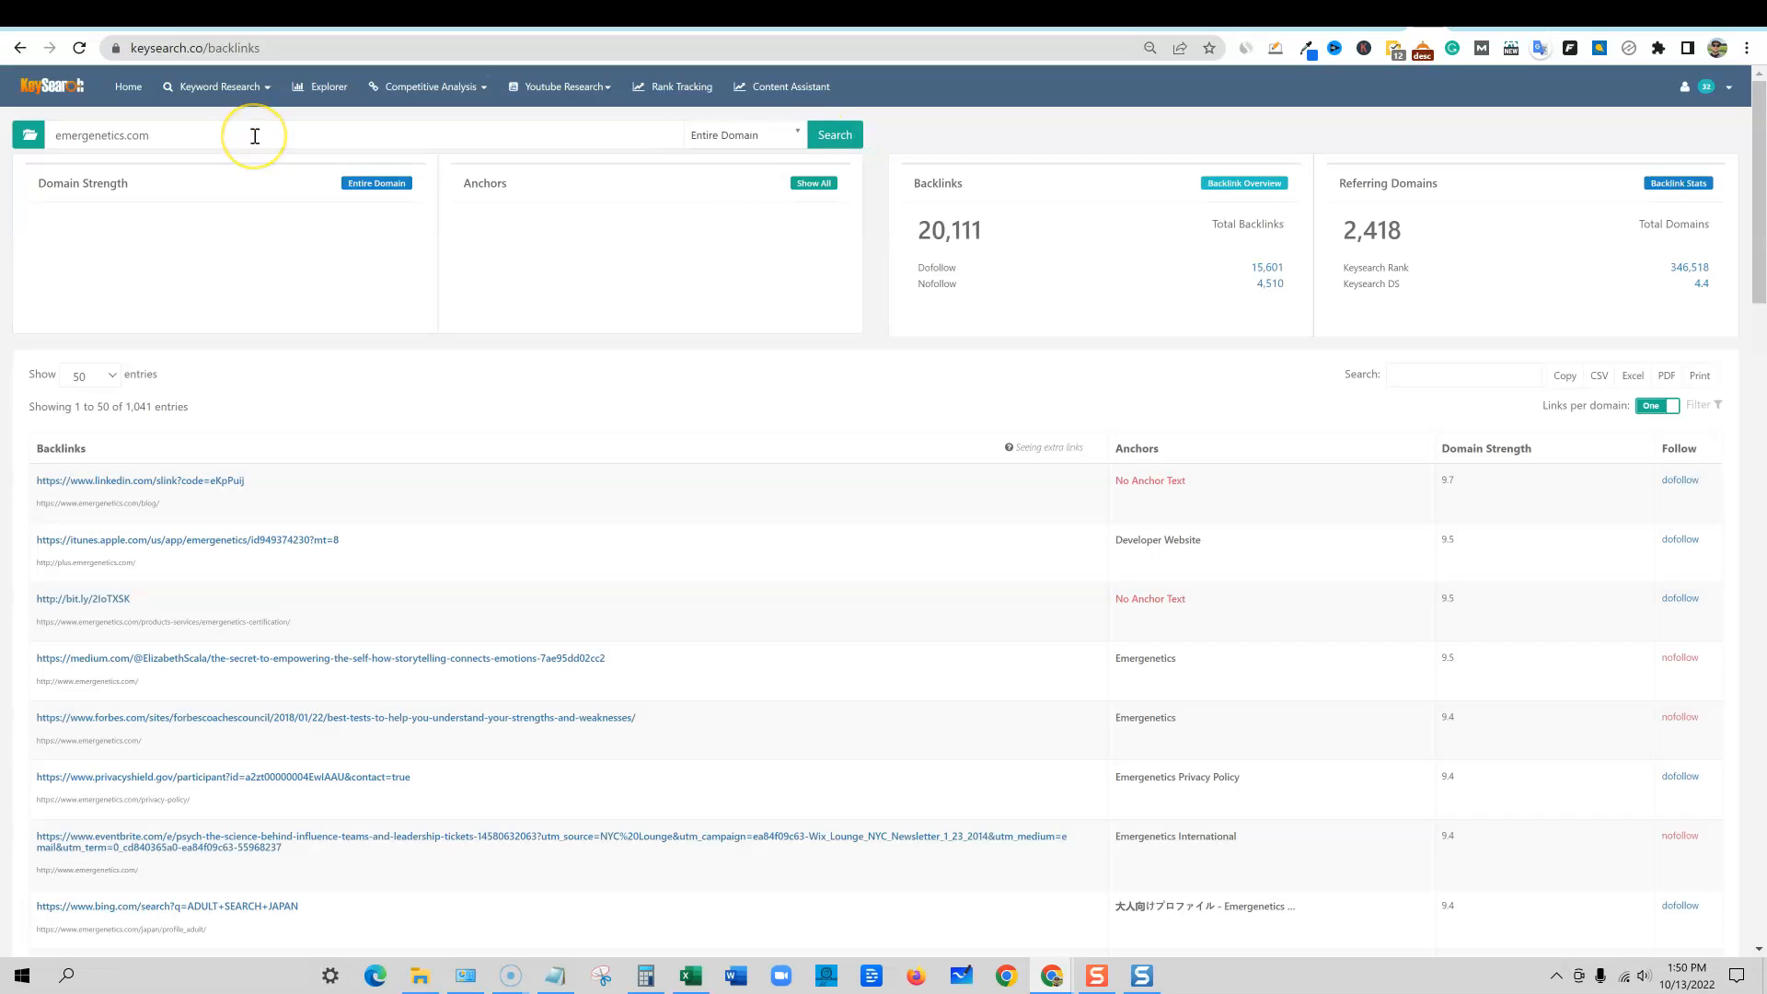
click(835, 133)
click(1462, 17)
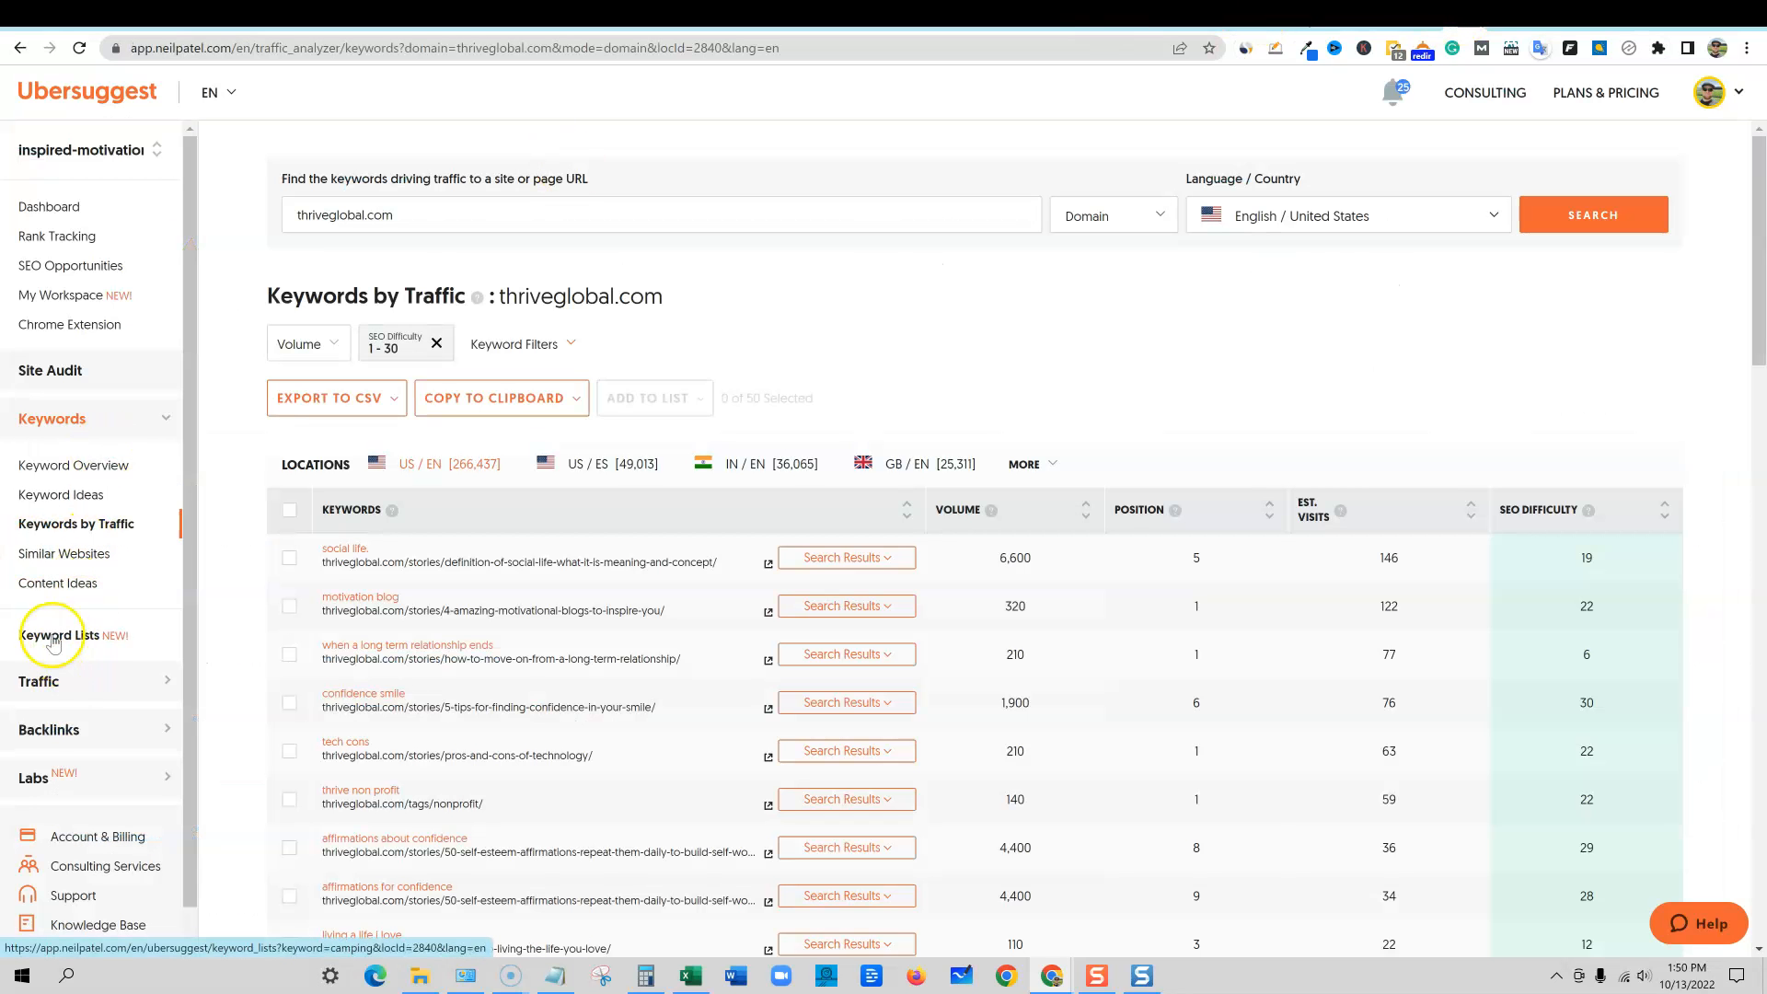
click(56, 734)
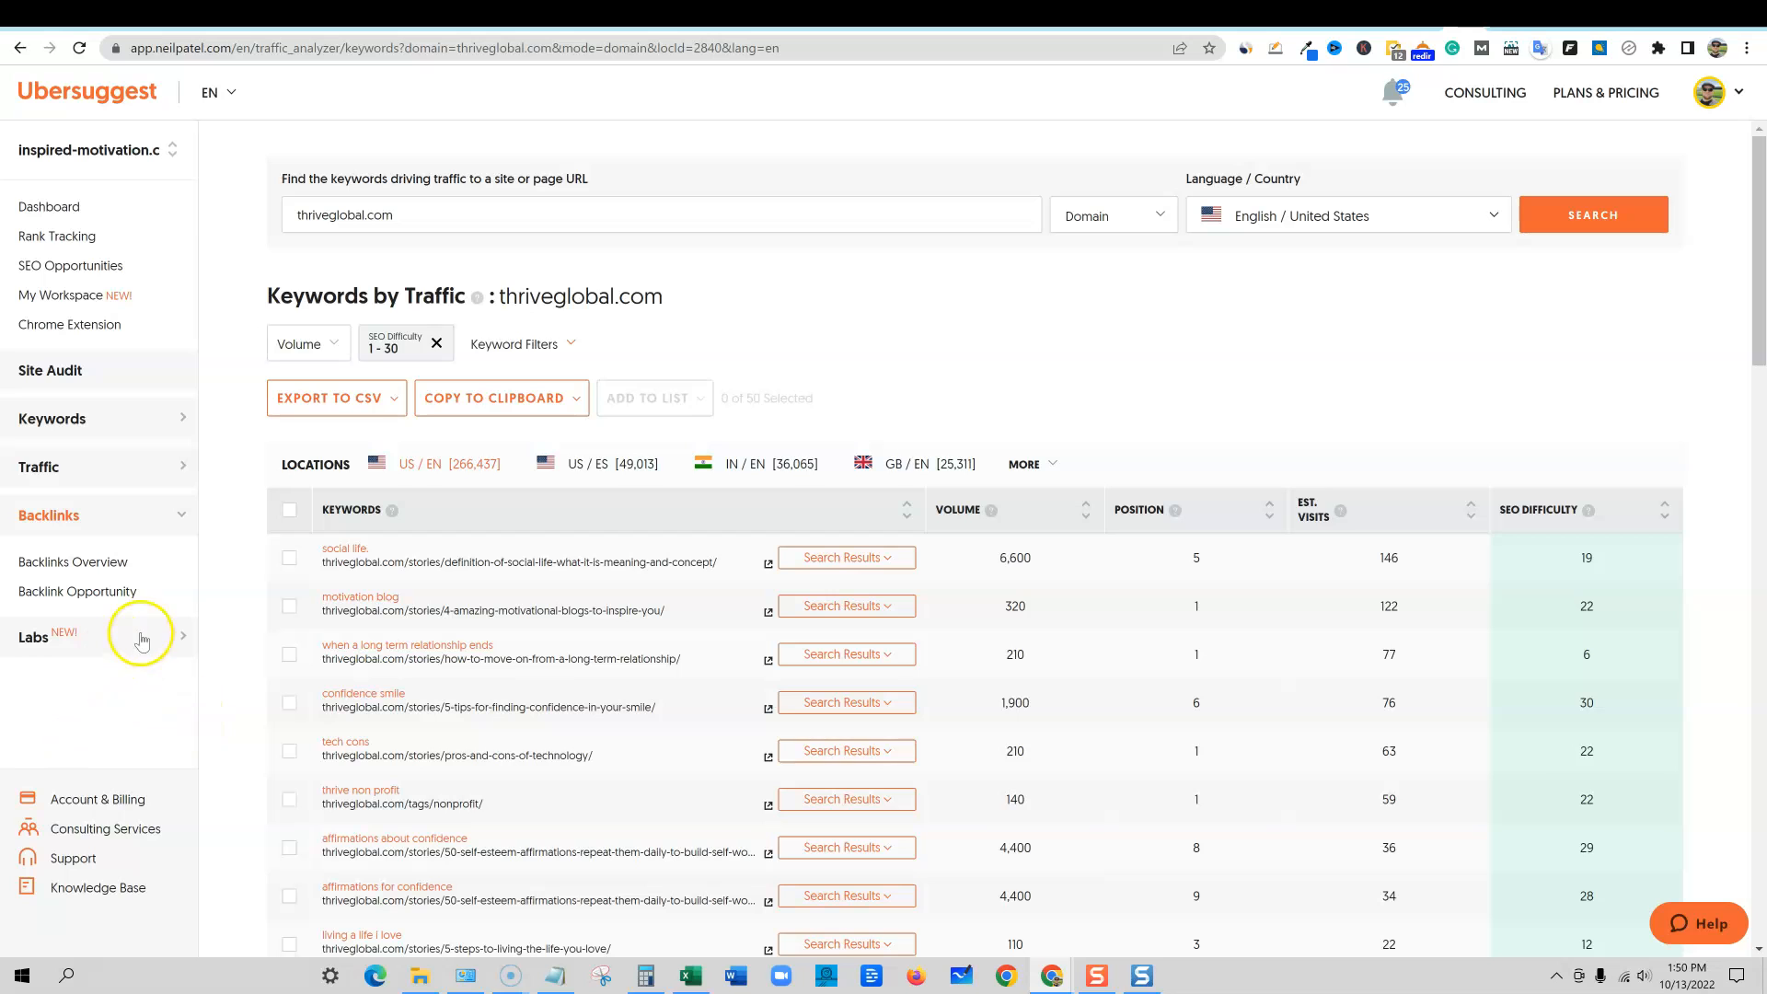
click(81, 560)
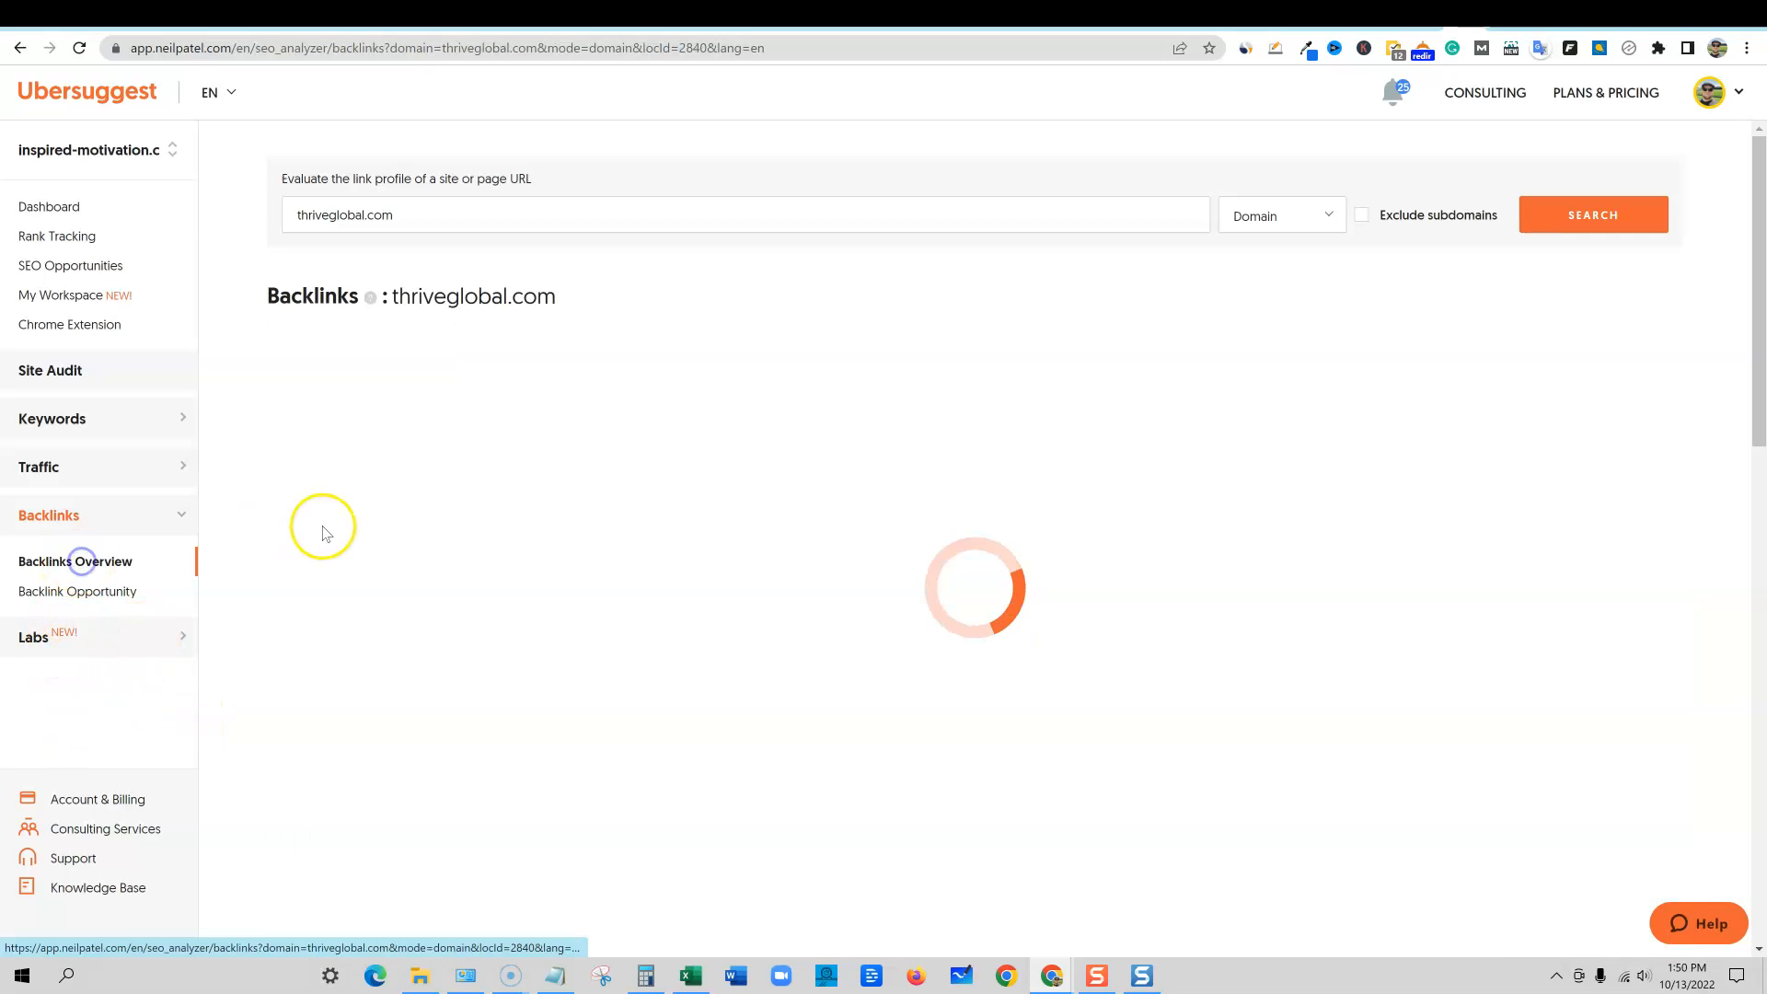
drag(462, 220, 237, 213)
text(https://emergenetics.com/)
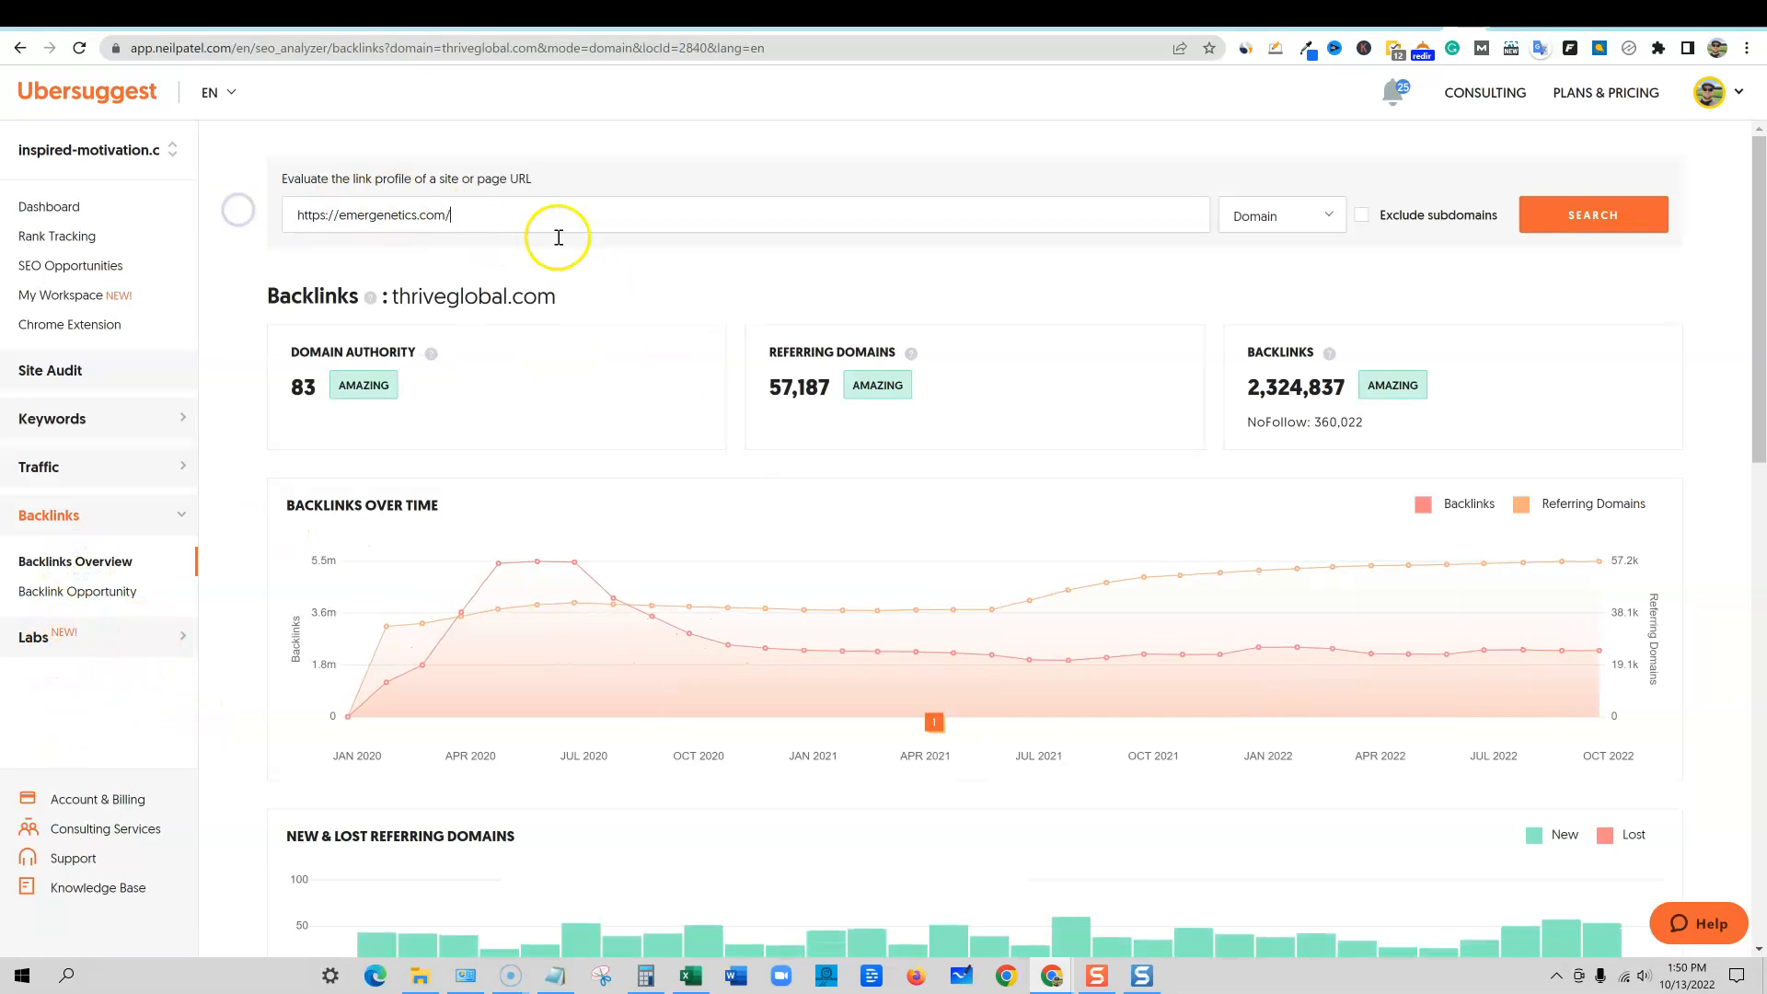
click(1570, 213)
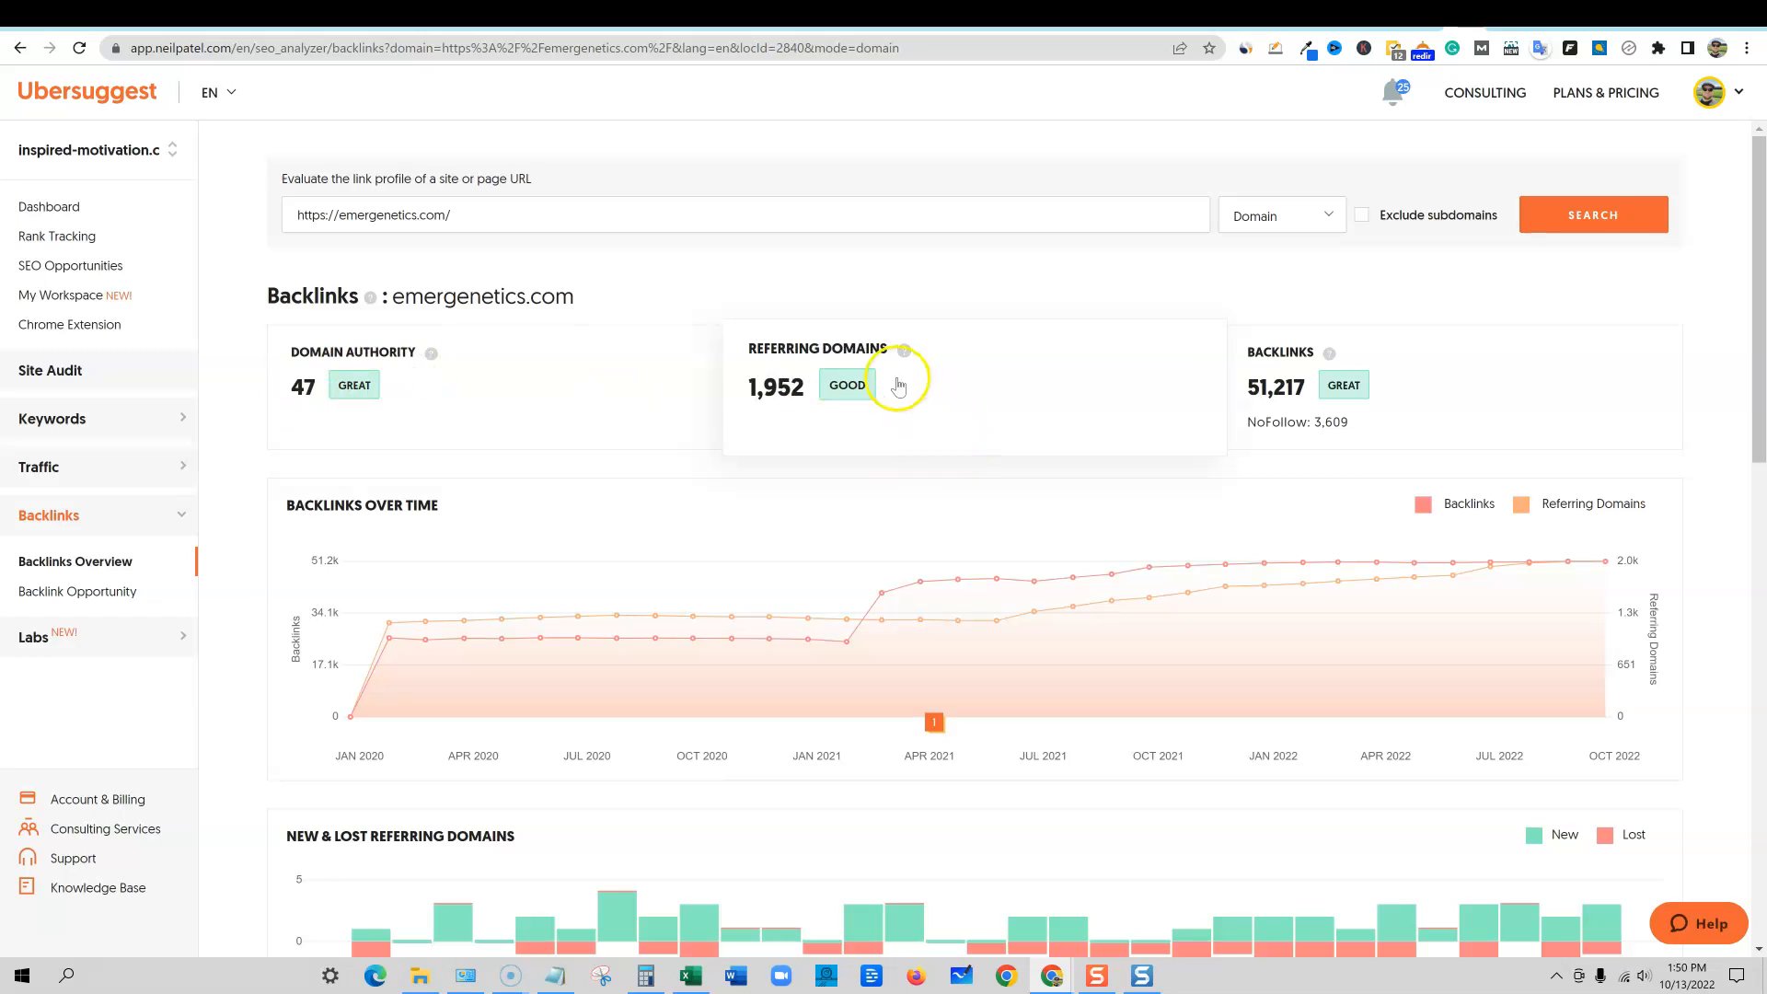
click(1425, 15)
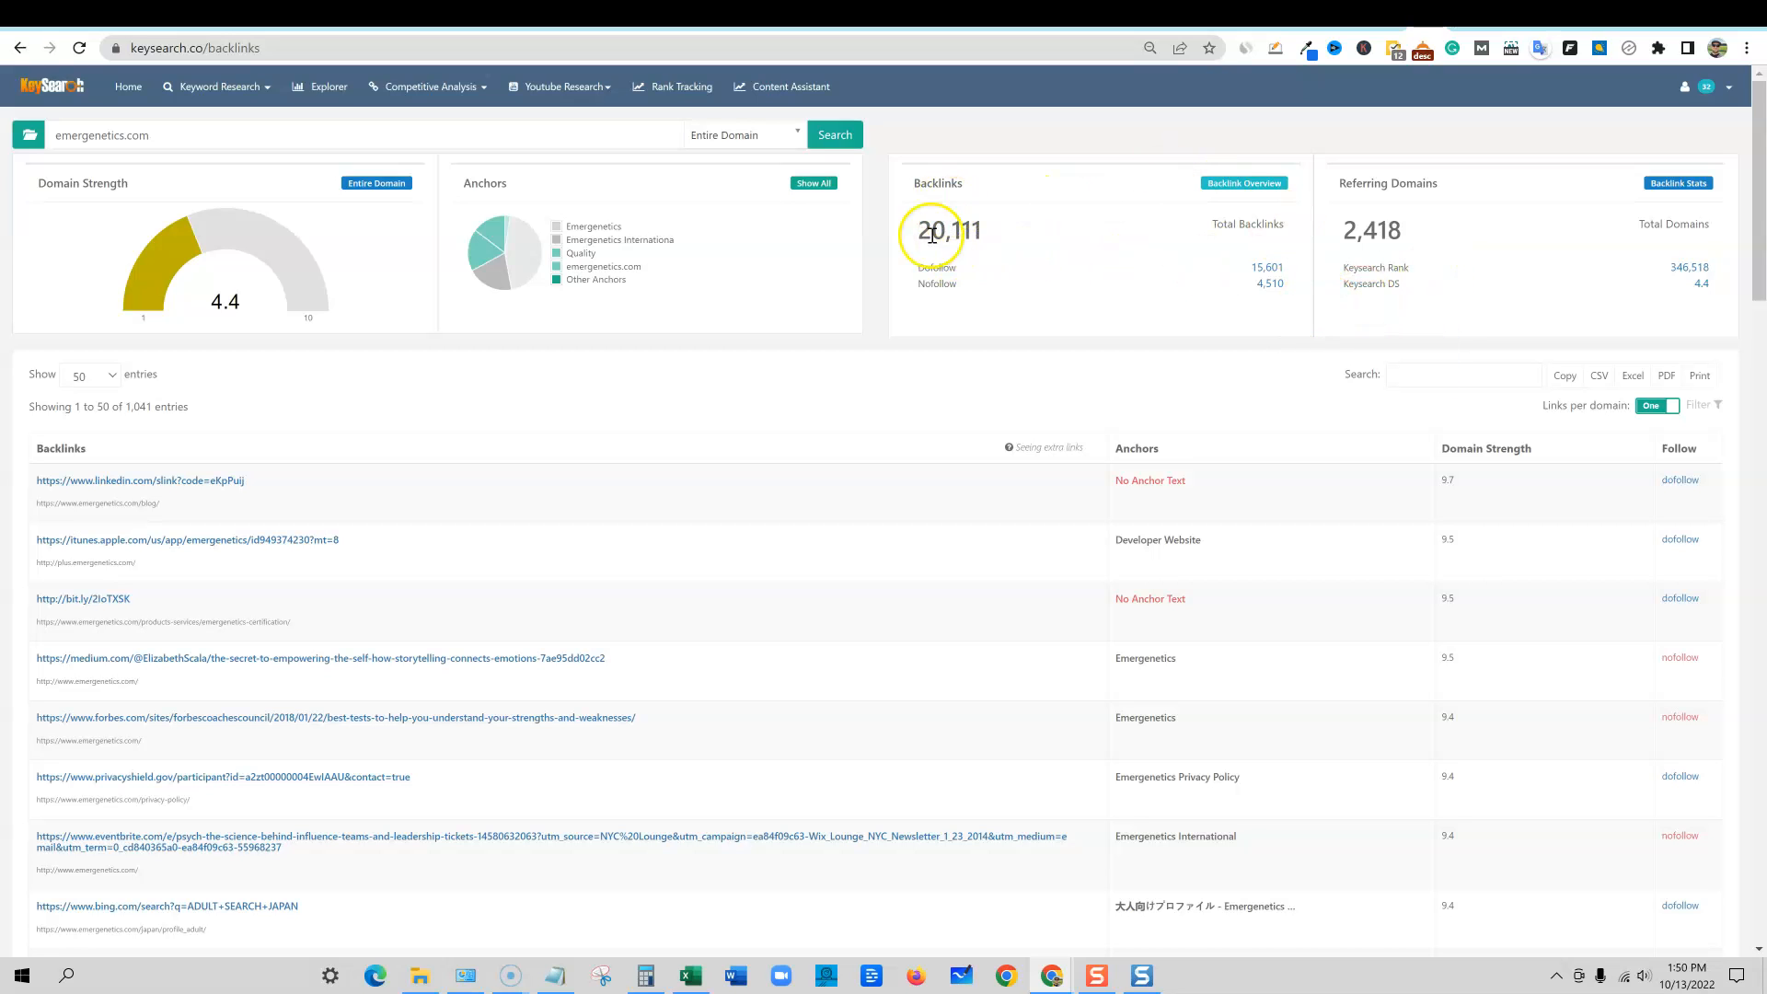
click(1451, 24)
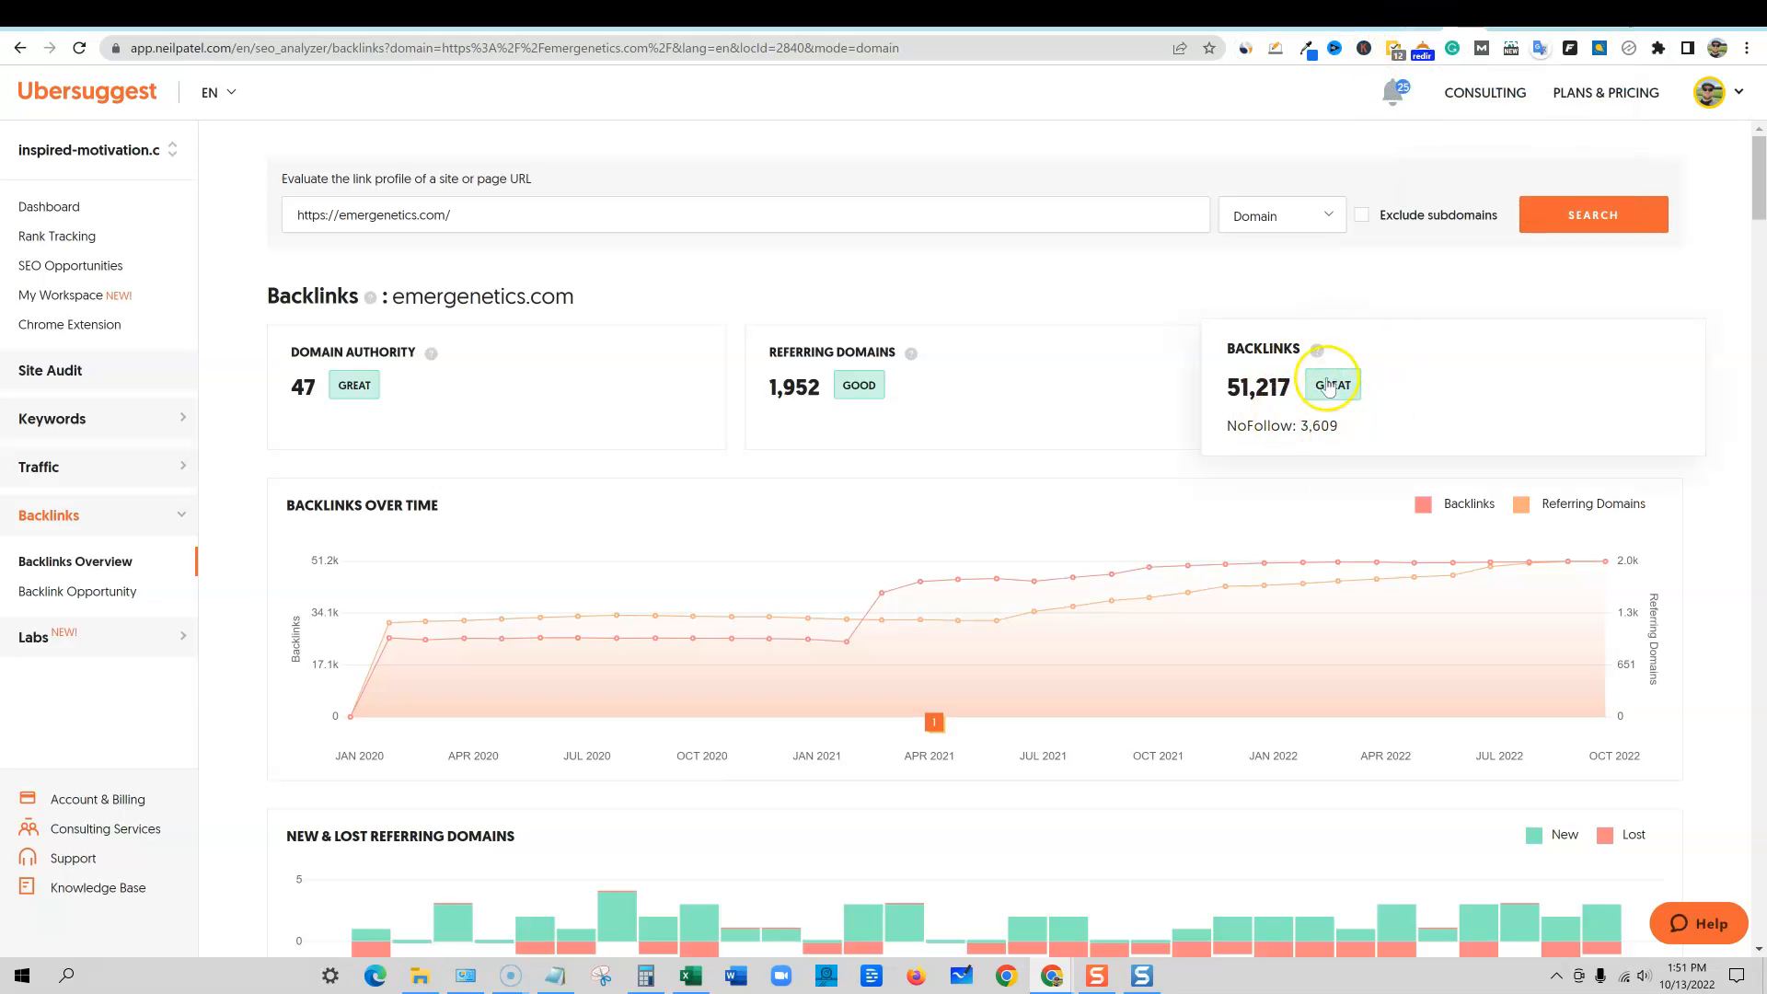
Step: Compare the backlink list for emergenetics.com in KeySearch with the backlinks table in Ubersuggest
click(1403, 23)
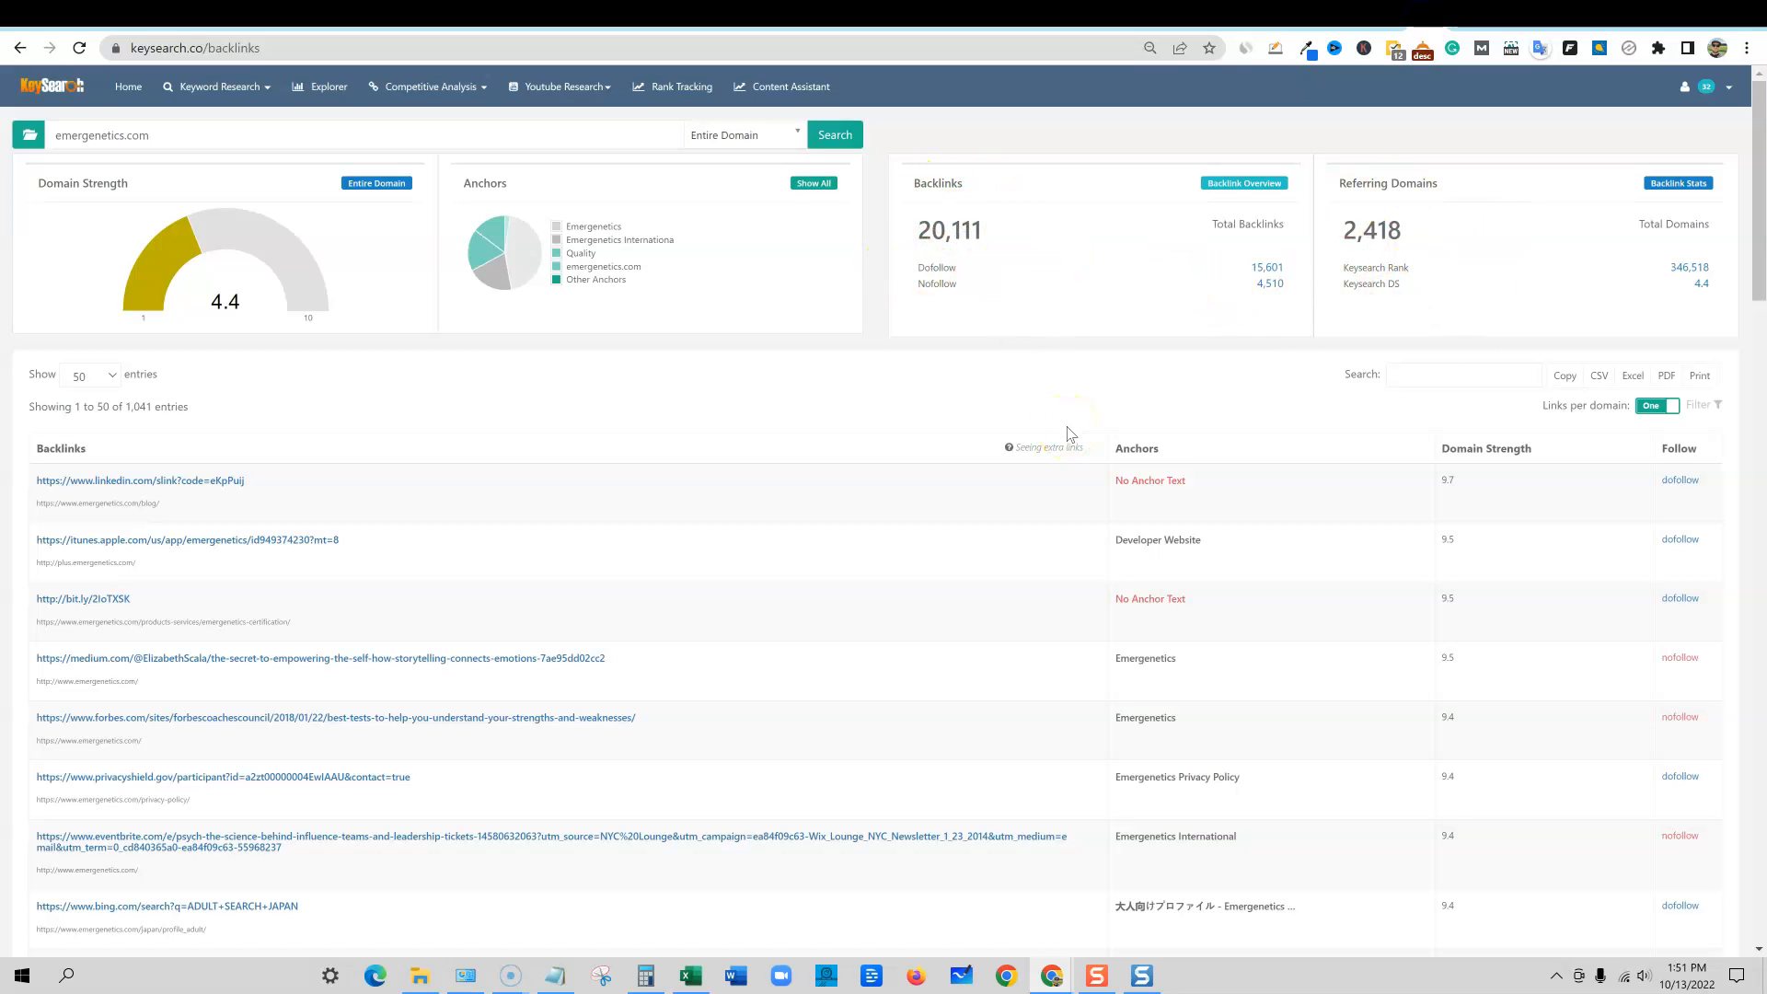
scroll(196, 826, down, 7)
scroll(355, 789, up, 7)
click(1462, 20)
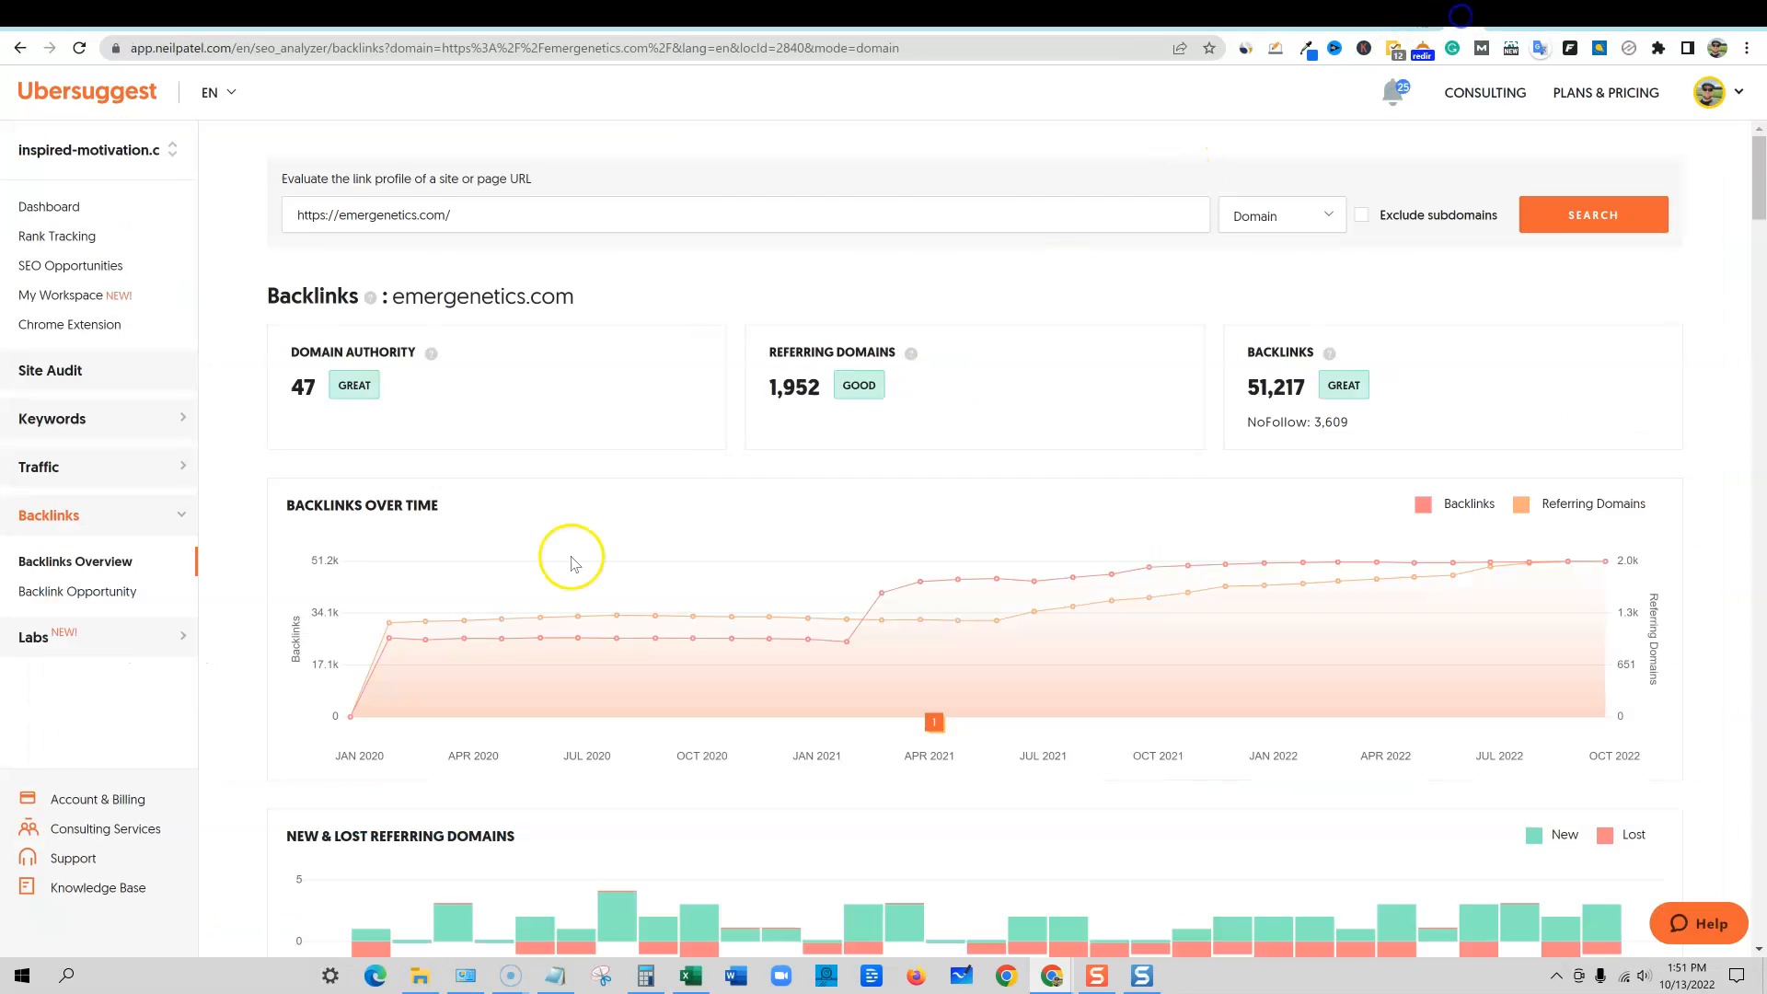
scroll(591, 619, down, 5)
scroll(1196, 553, down, 6)
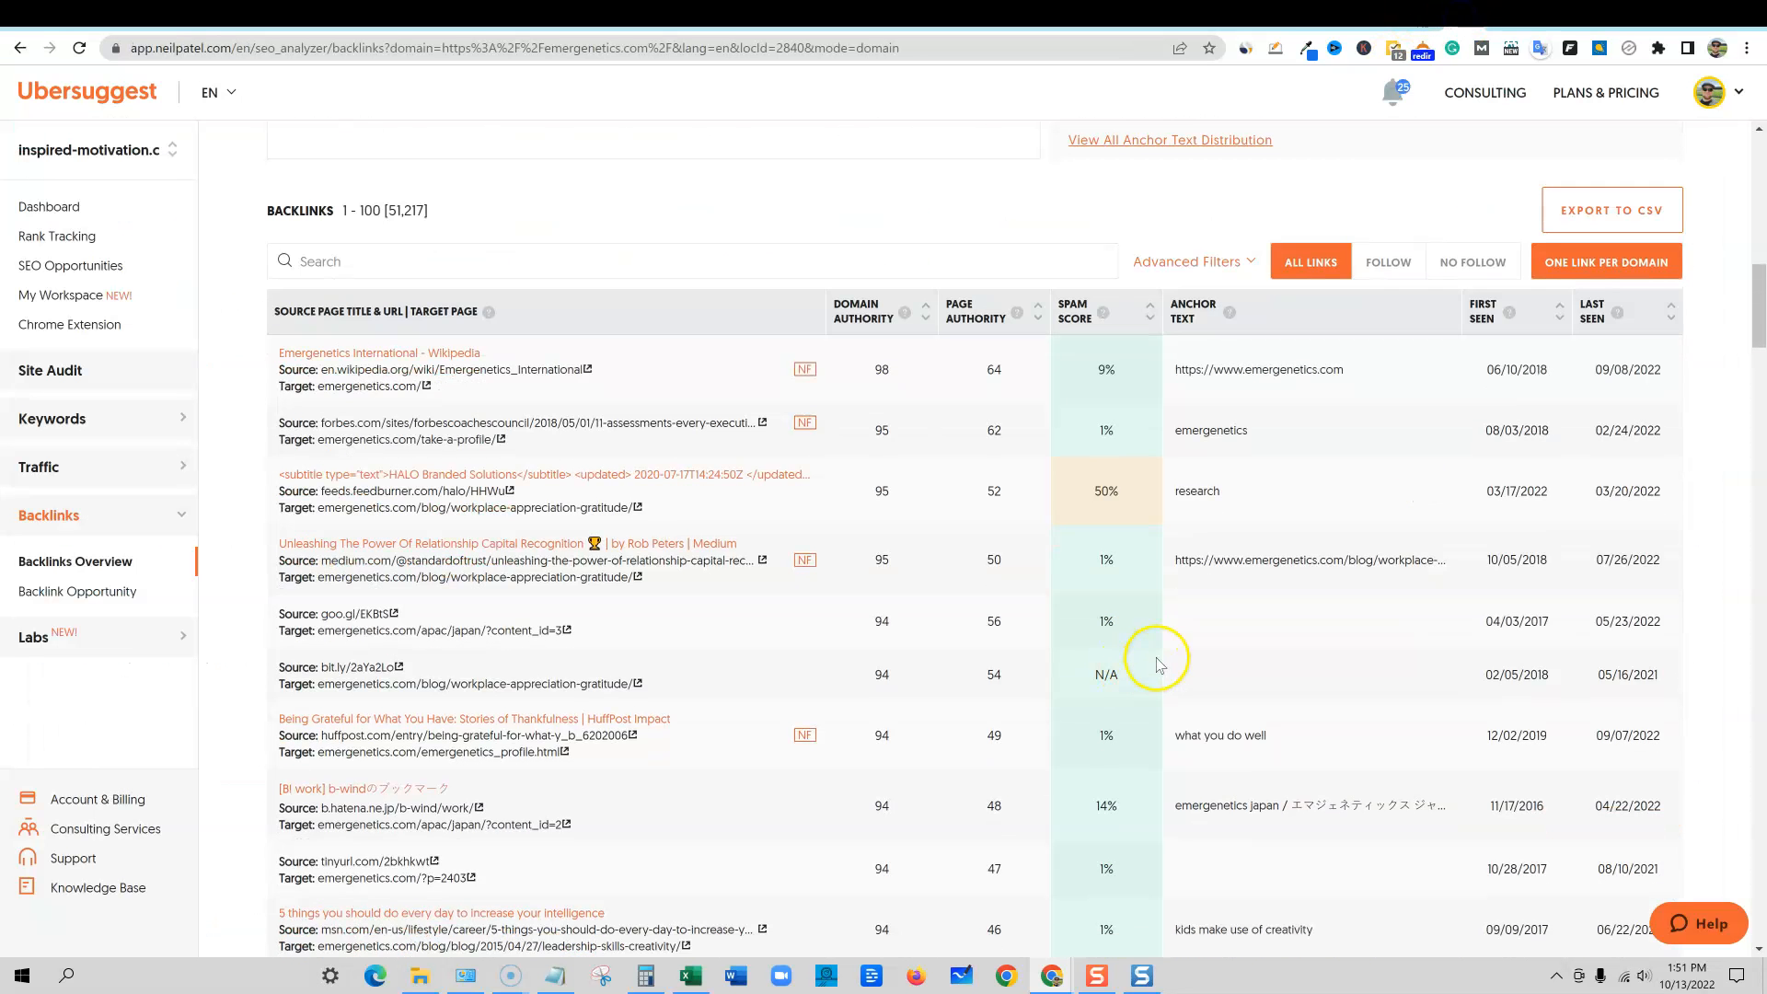
scroll(1151, 659, up, 8)
scroll(1185, 478, up, 6)
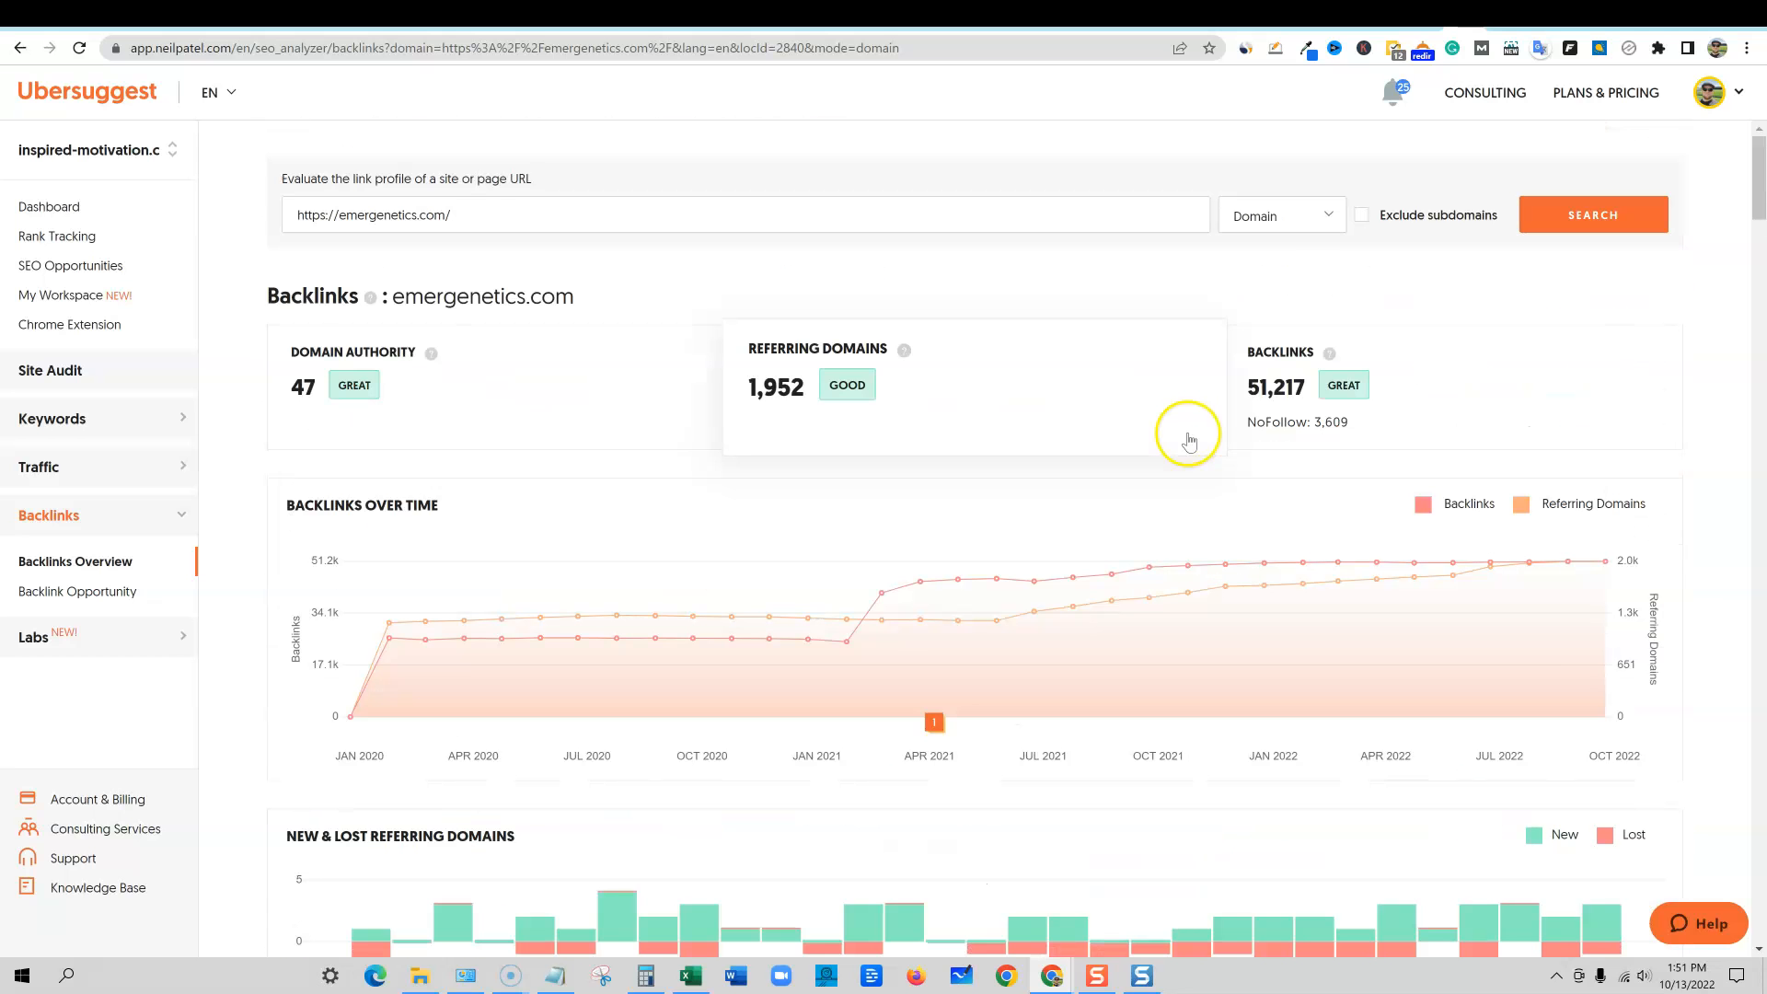
Step: Review Ubersuggest's backlink history, referring domains and anchor text sections, and show the advanced filters for the backlinks table
mouse_move(933, 724)
scroll(933, 724, down, 12)
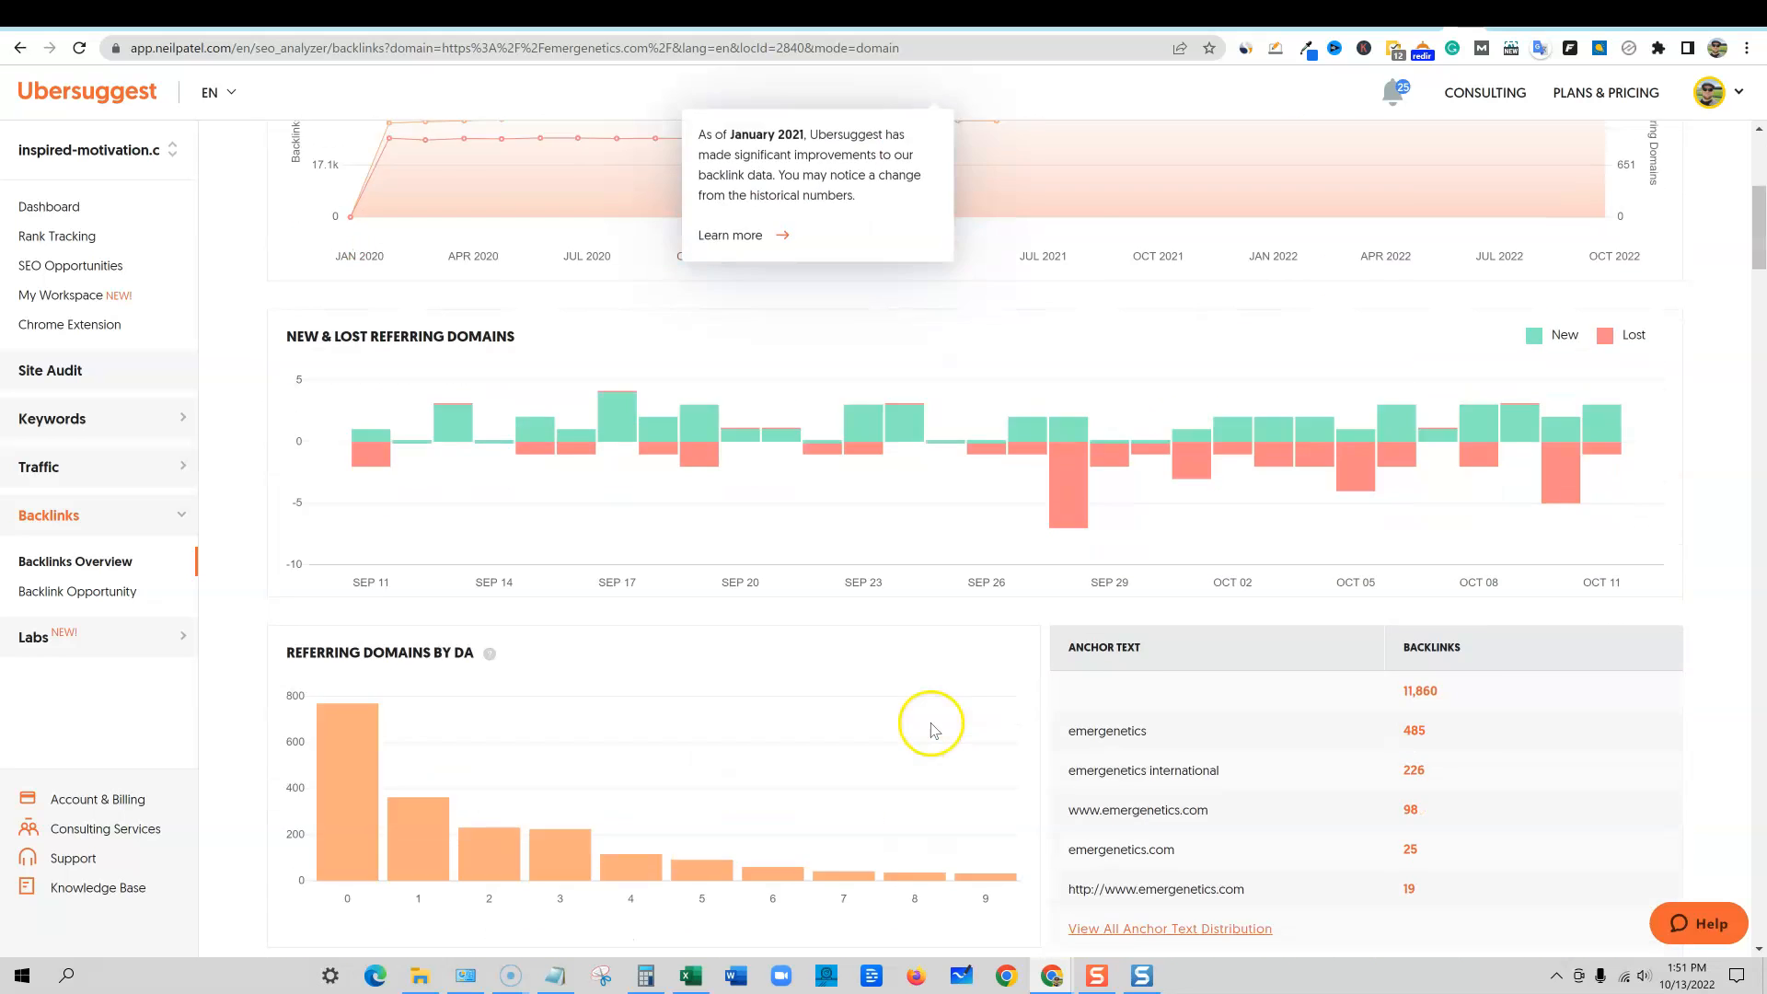
scroll(1043, 730, up, 5)
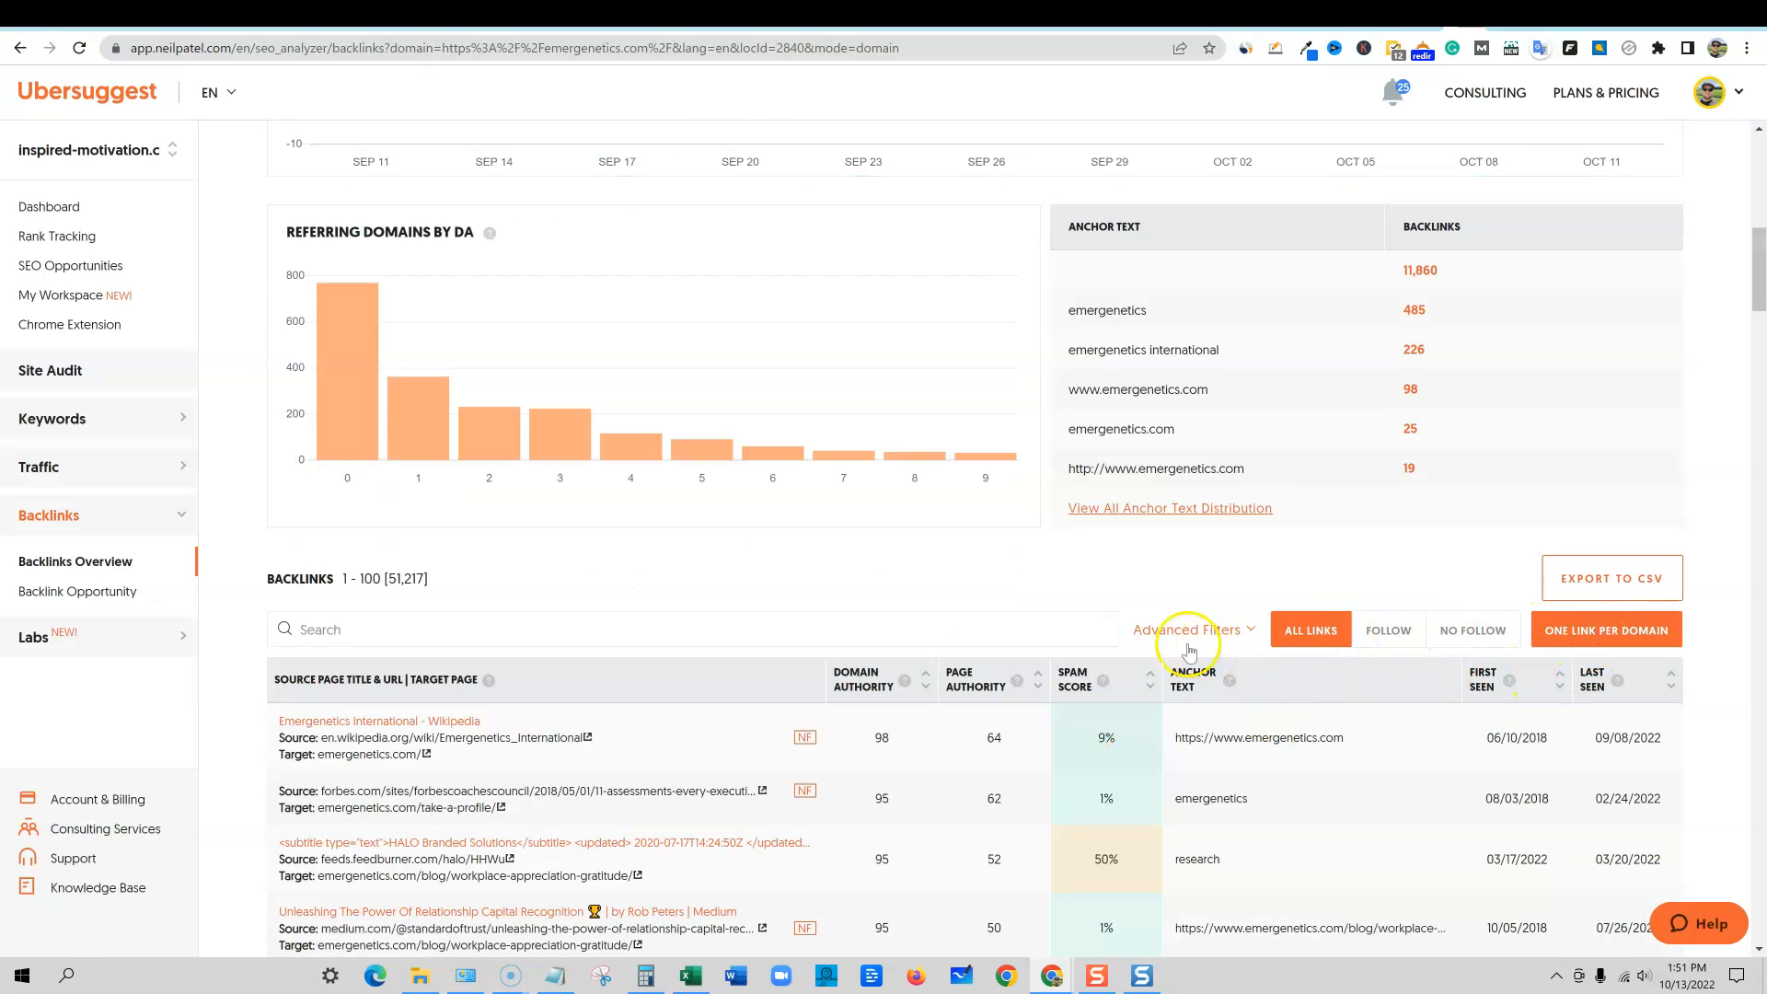
click(1254, 631)
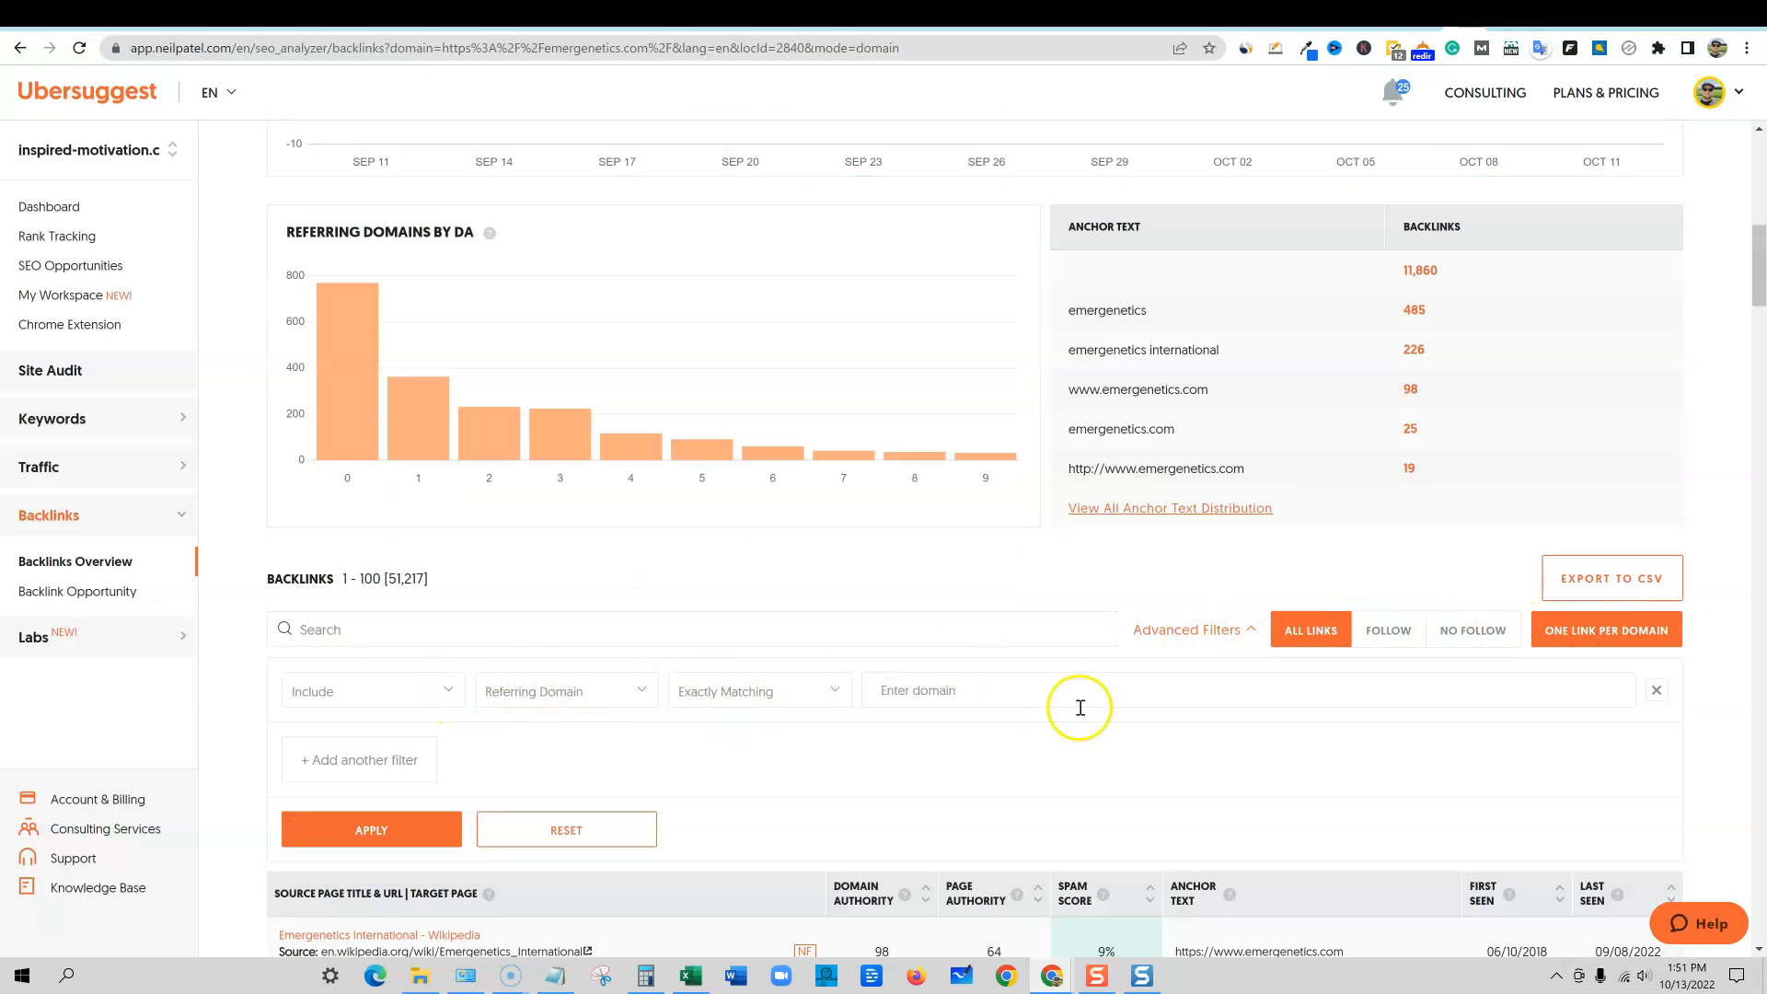
scroll(1428, 267, up, 3)
click(1427, 18)
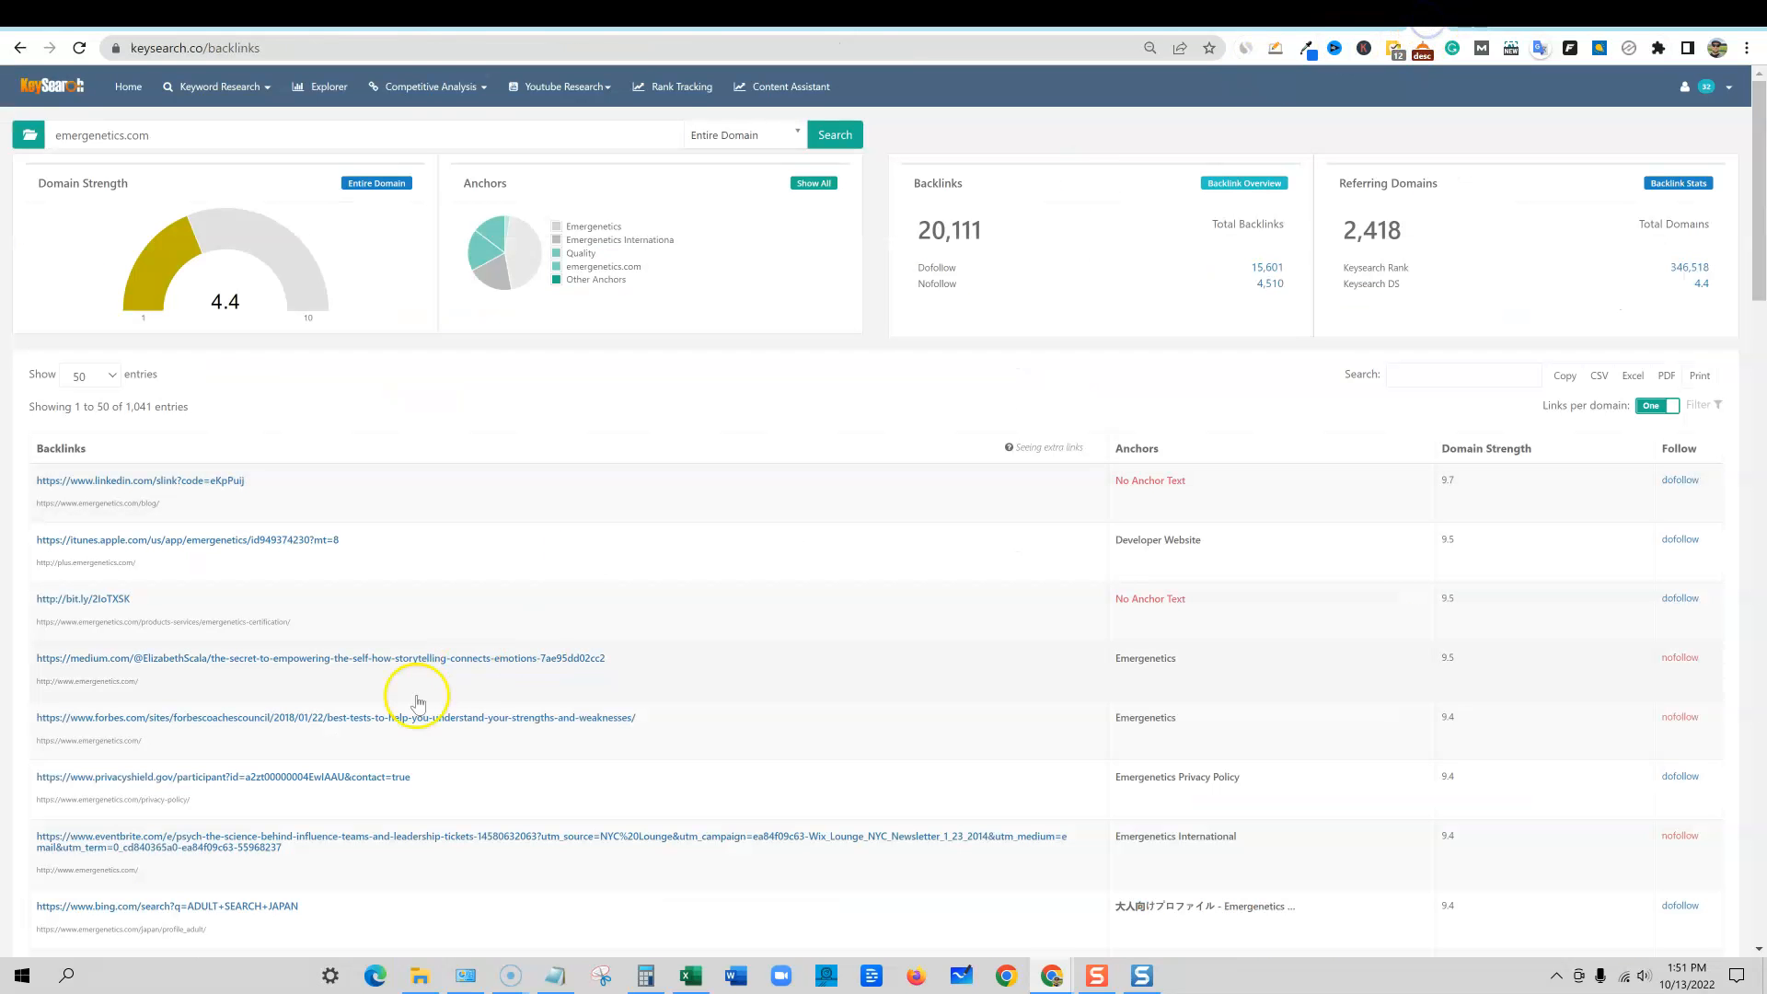
mouse_move(473, 90)
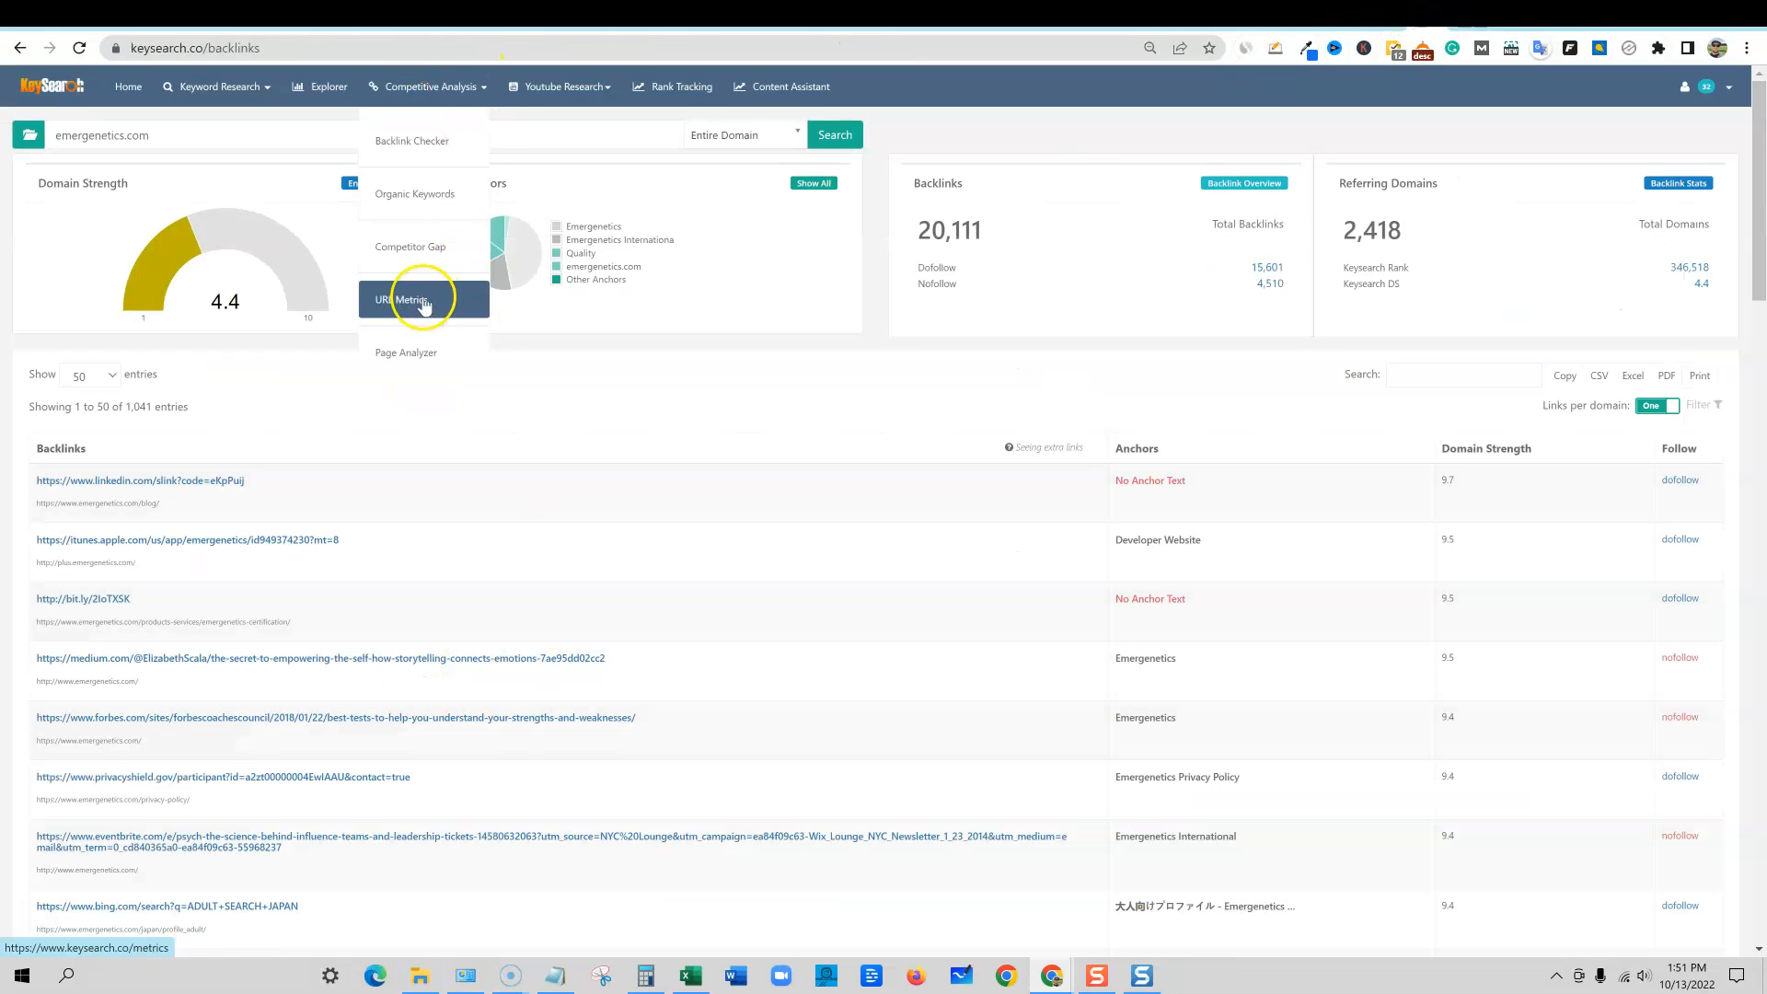
click(424, 300)
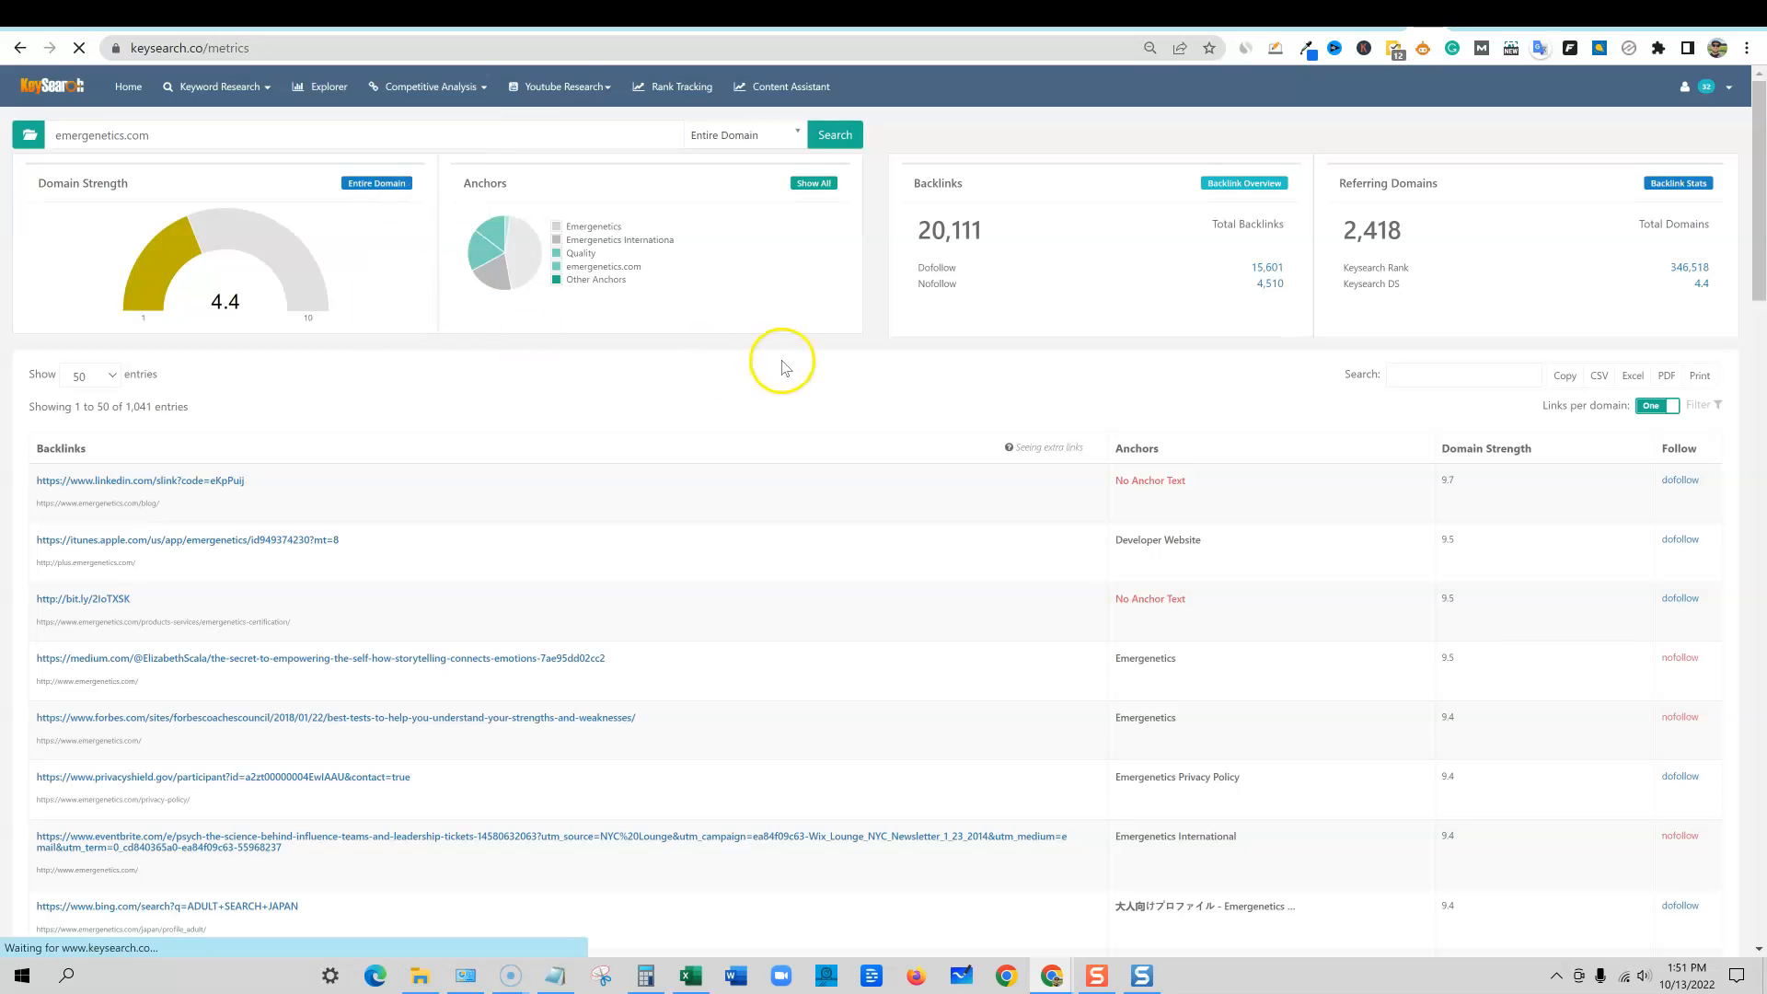
click(86, 134)
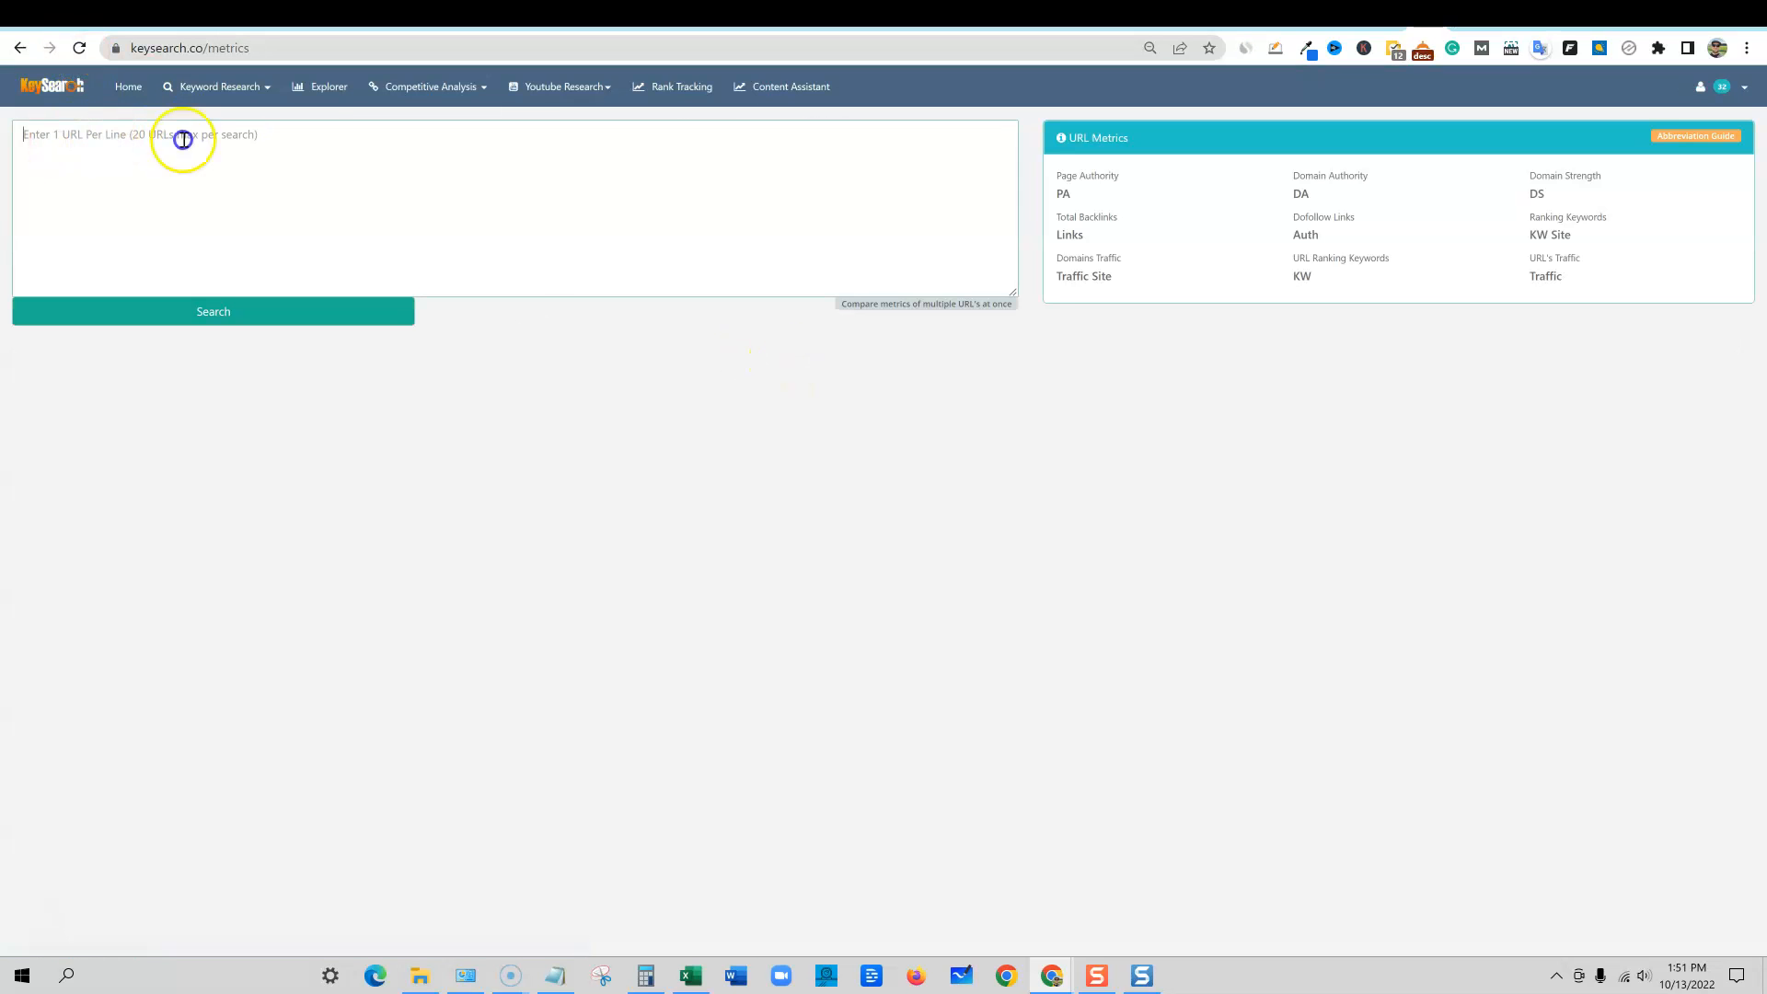
click(179, 146)
text(https://emergenetics.com/)
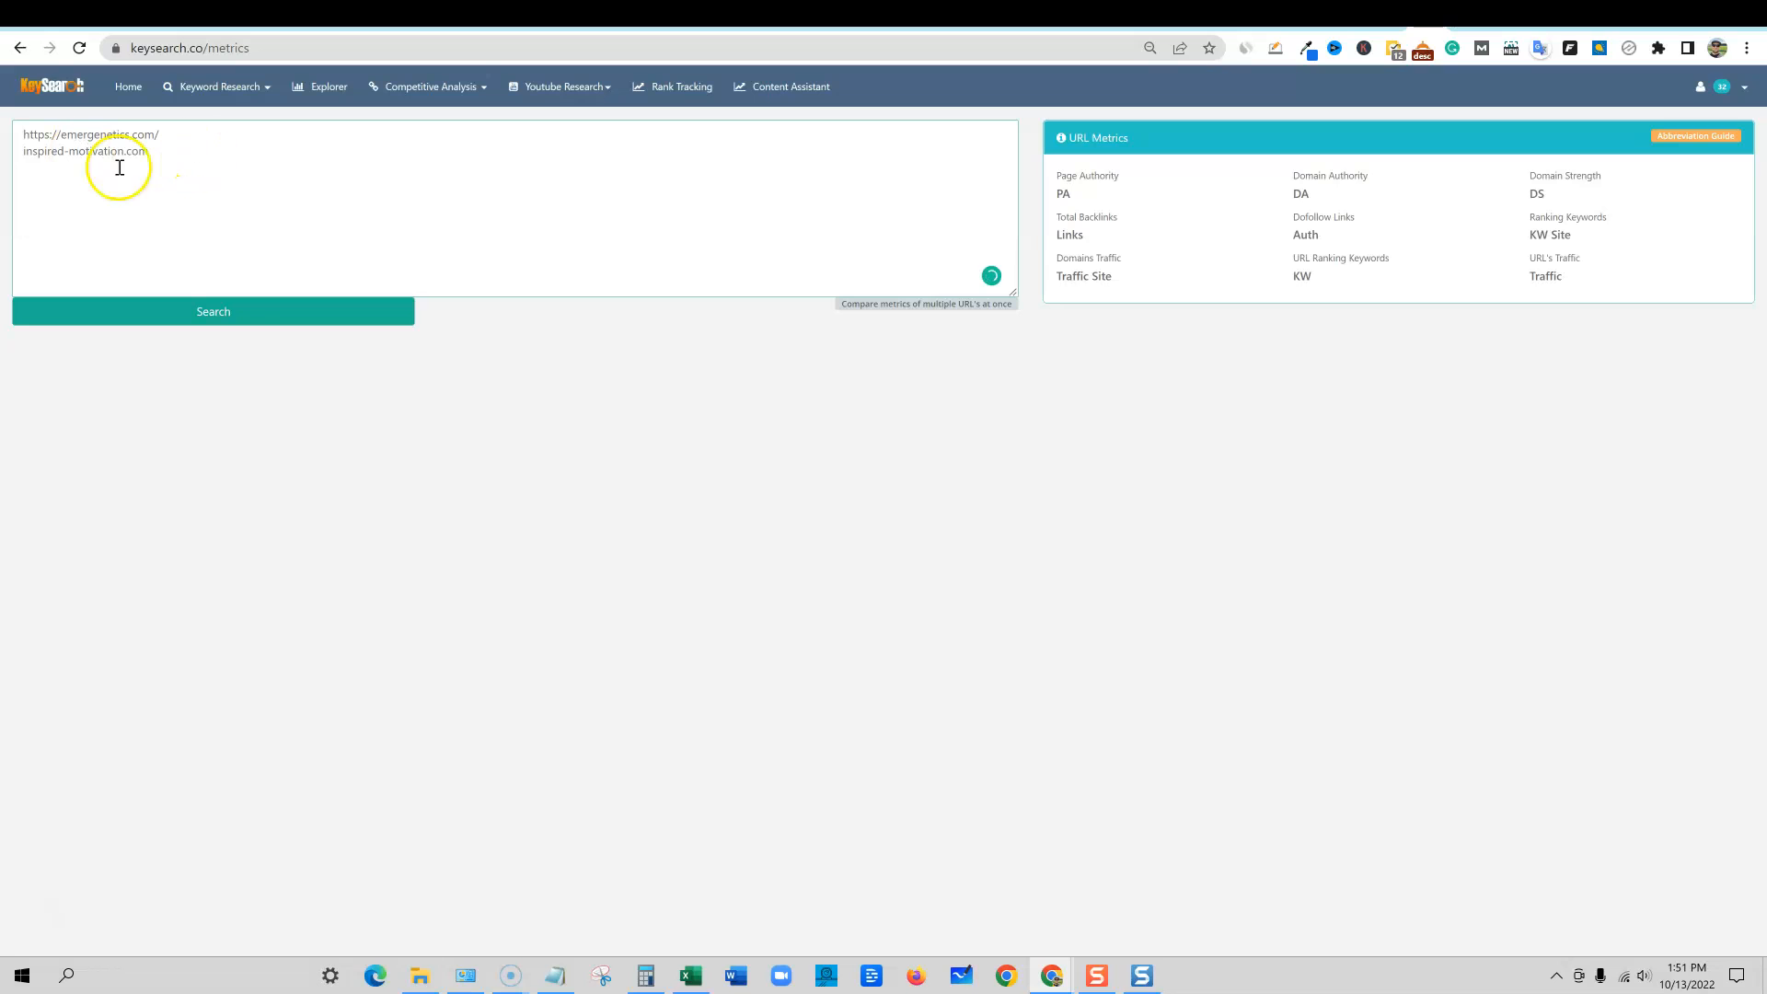
click(161, 313)
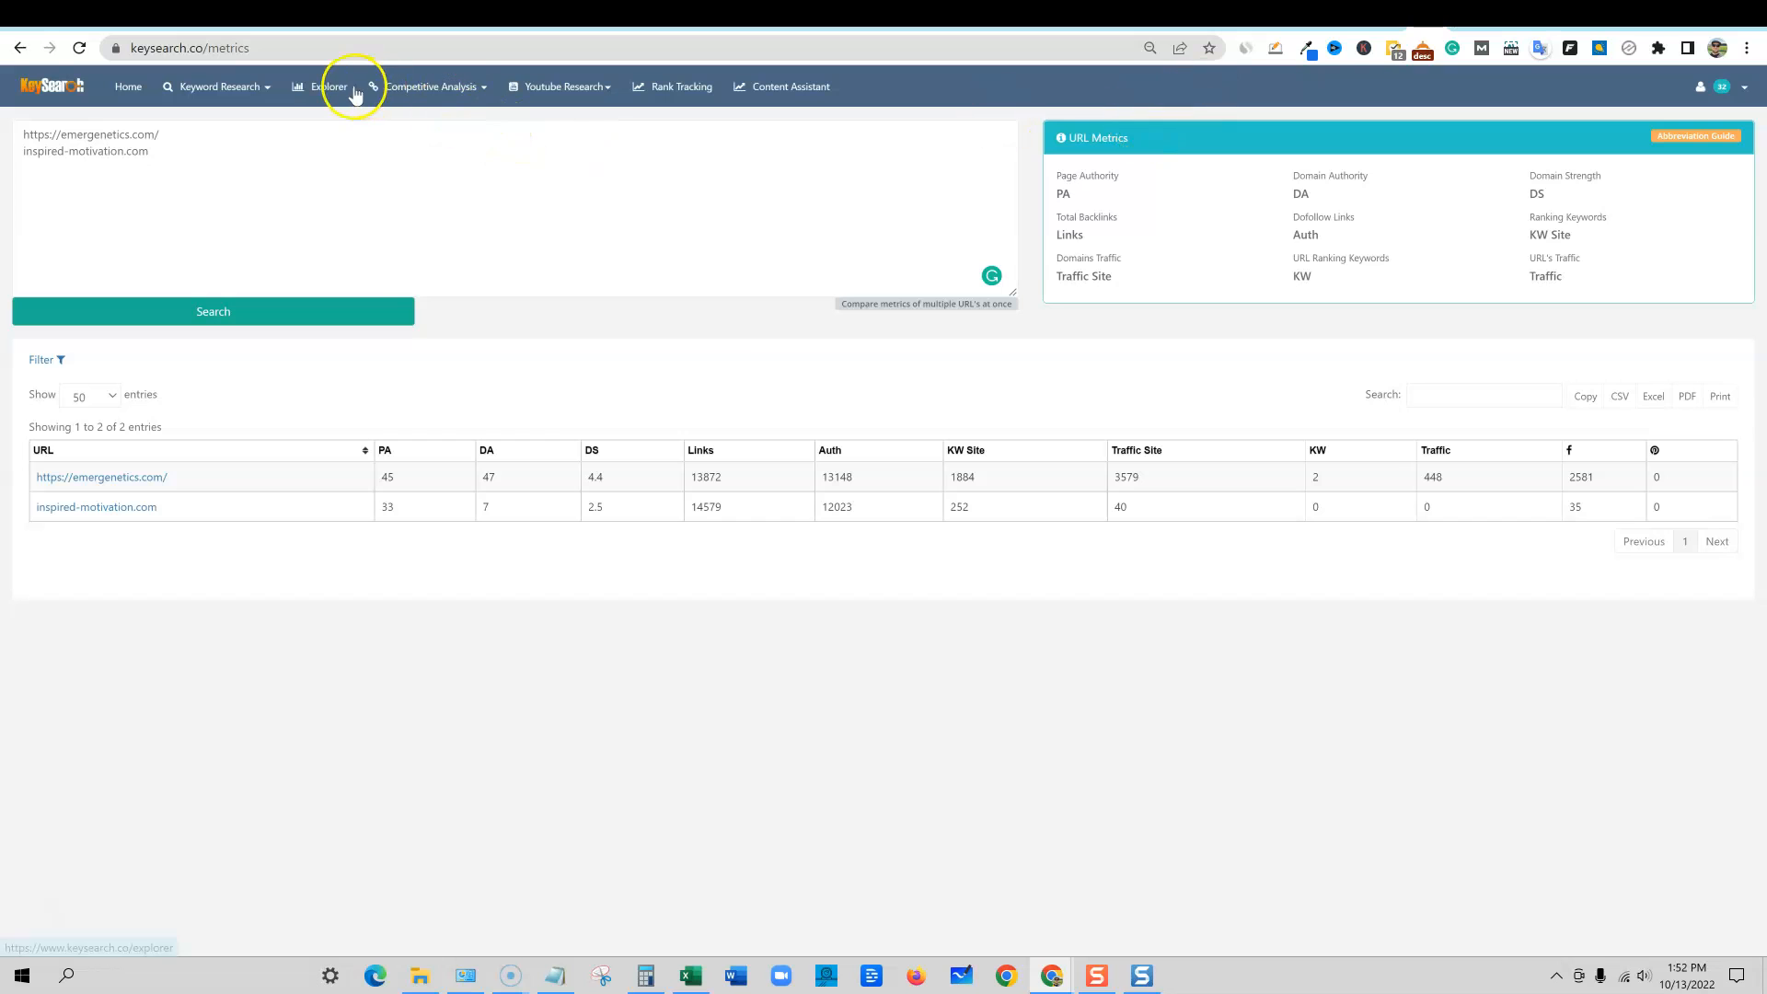
Step: Open KeySearch's Brainstorm tool, look through the Amazon Movers list, and check the available Youtube Research options
click(254, 86)
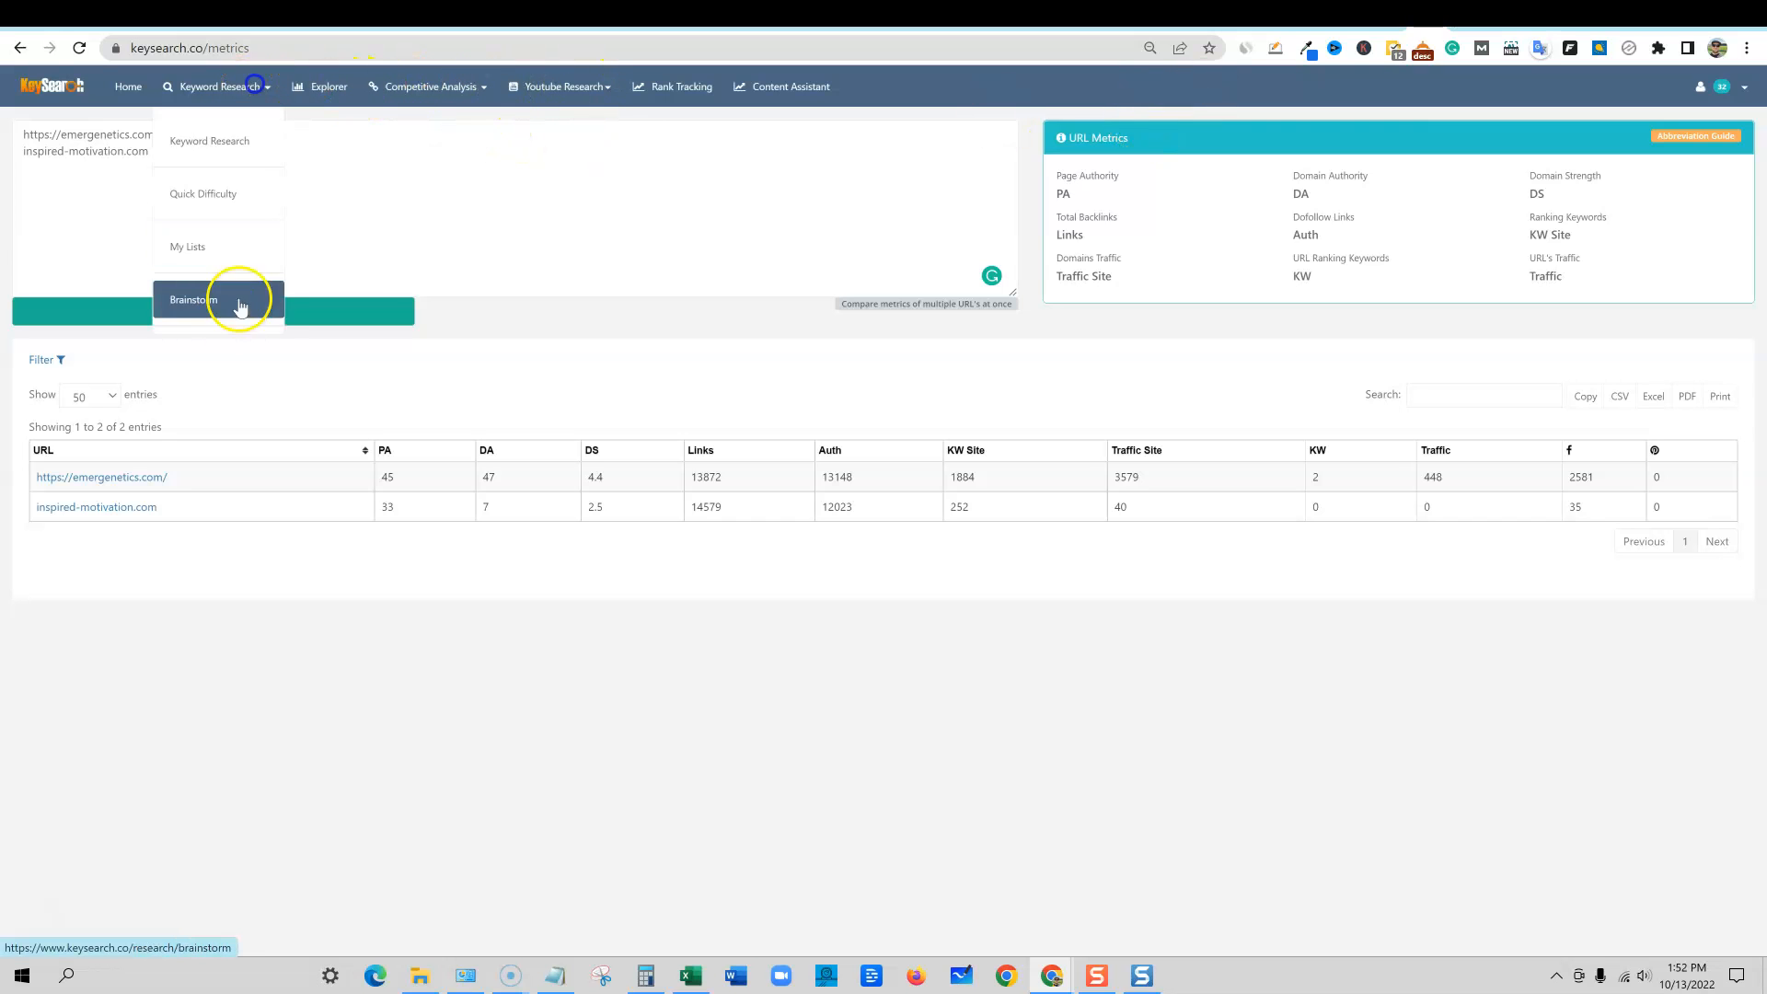
click(218, 296)
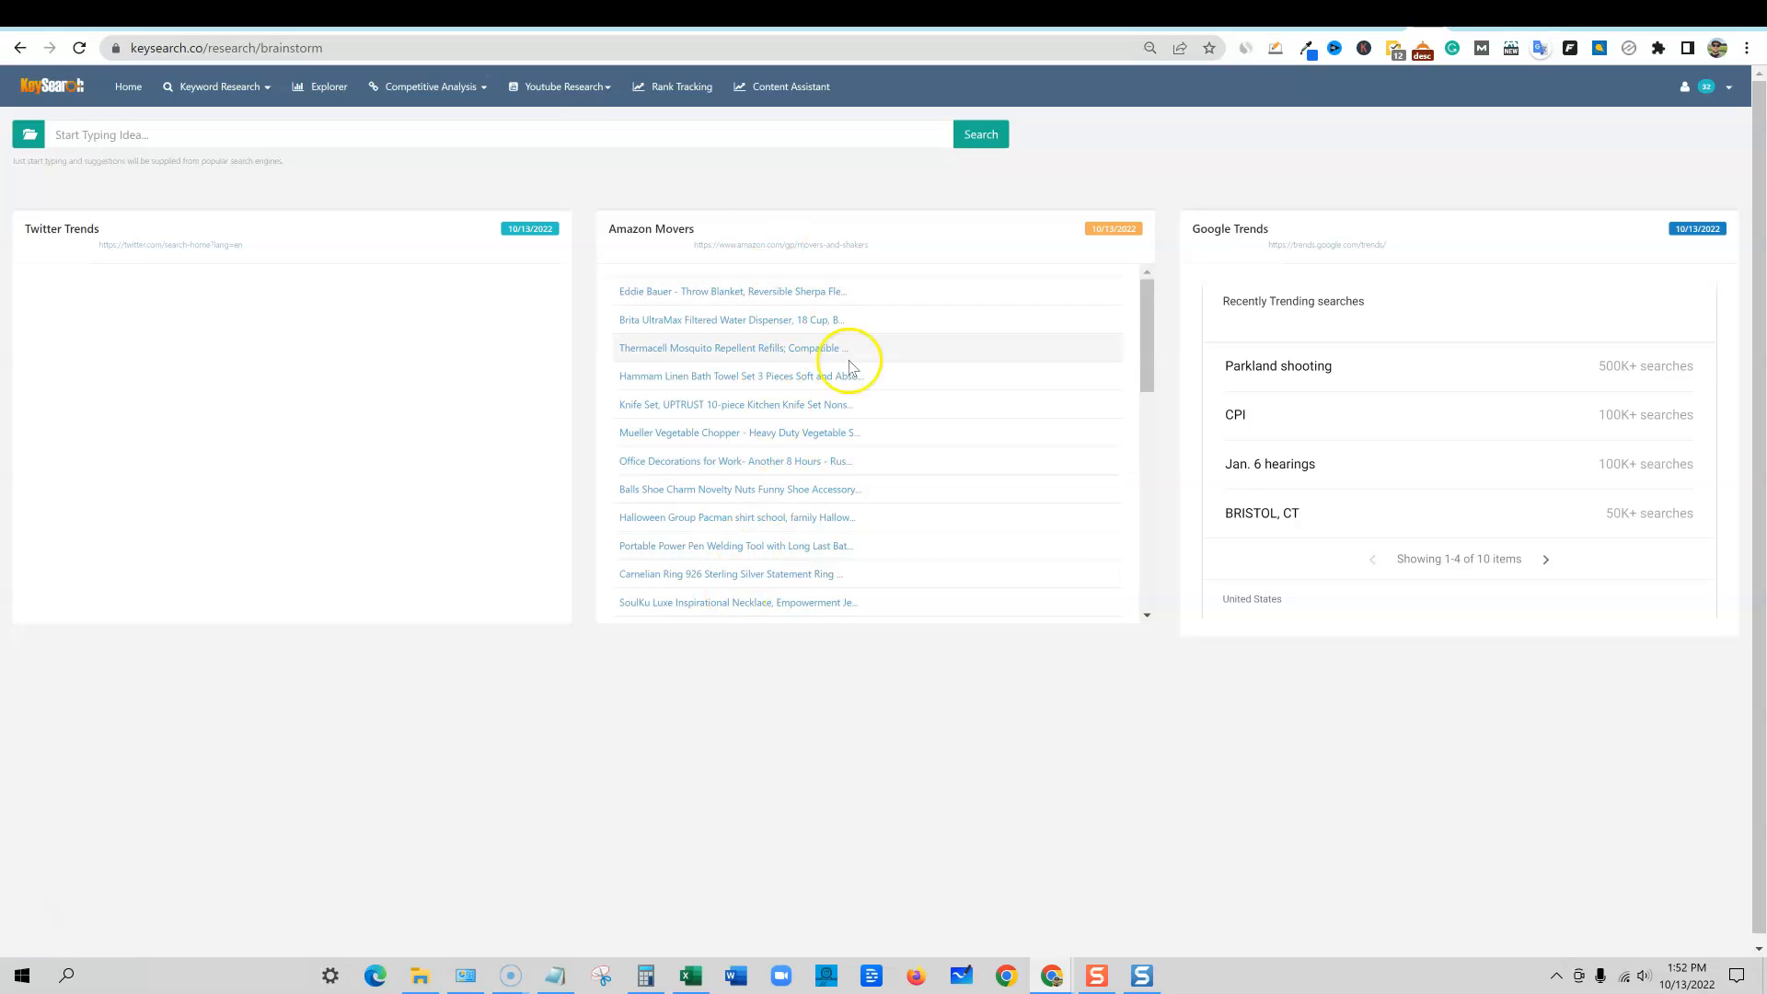
scroll(887, 534, down, 1)
scroll(886, 533, down, 5)
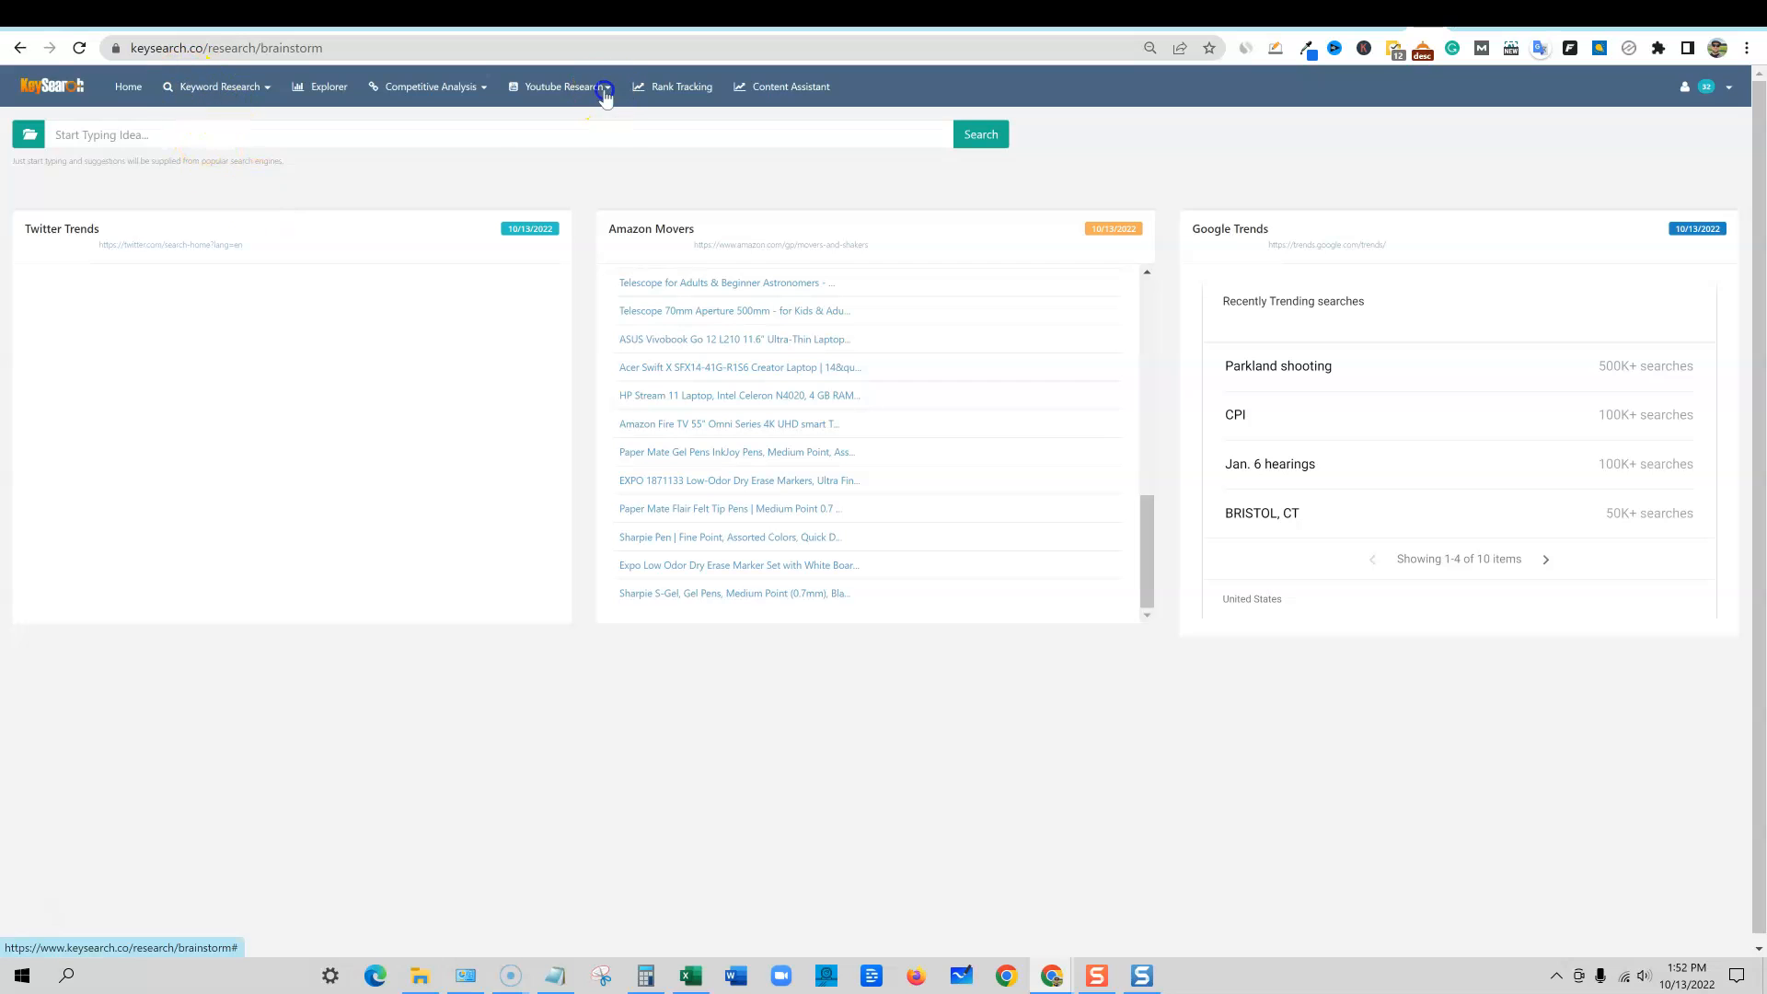
click(563, 87)
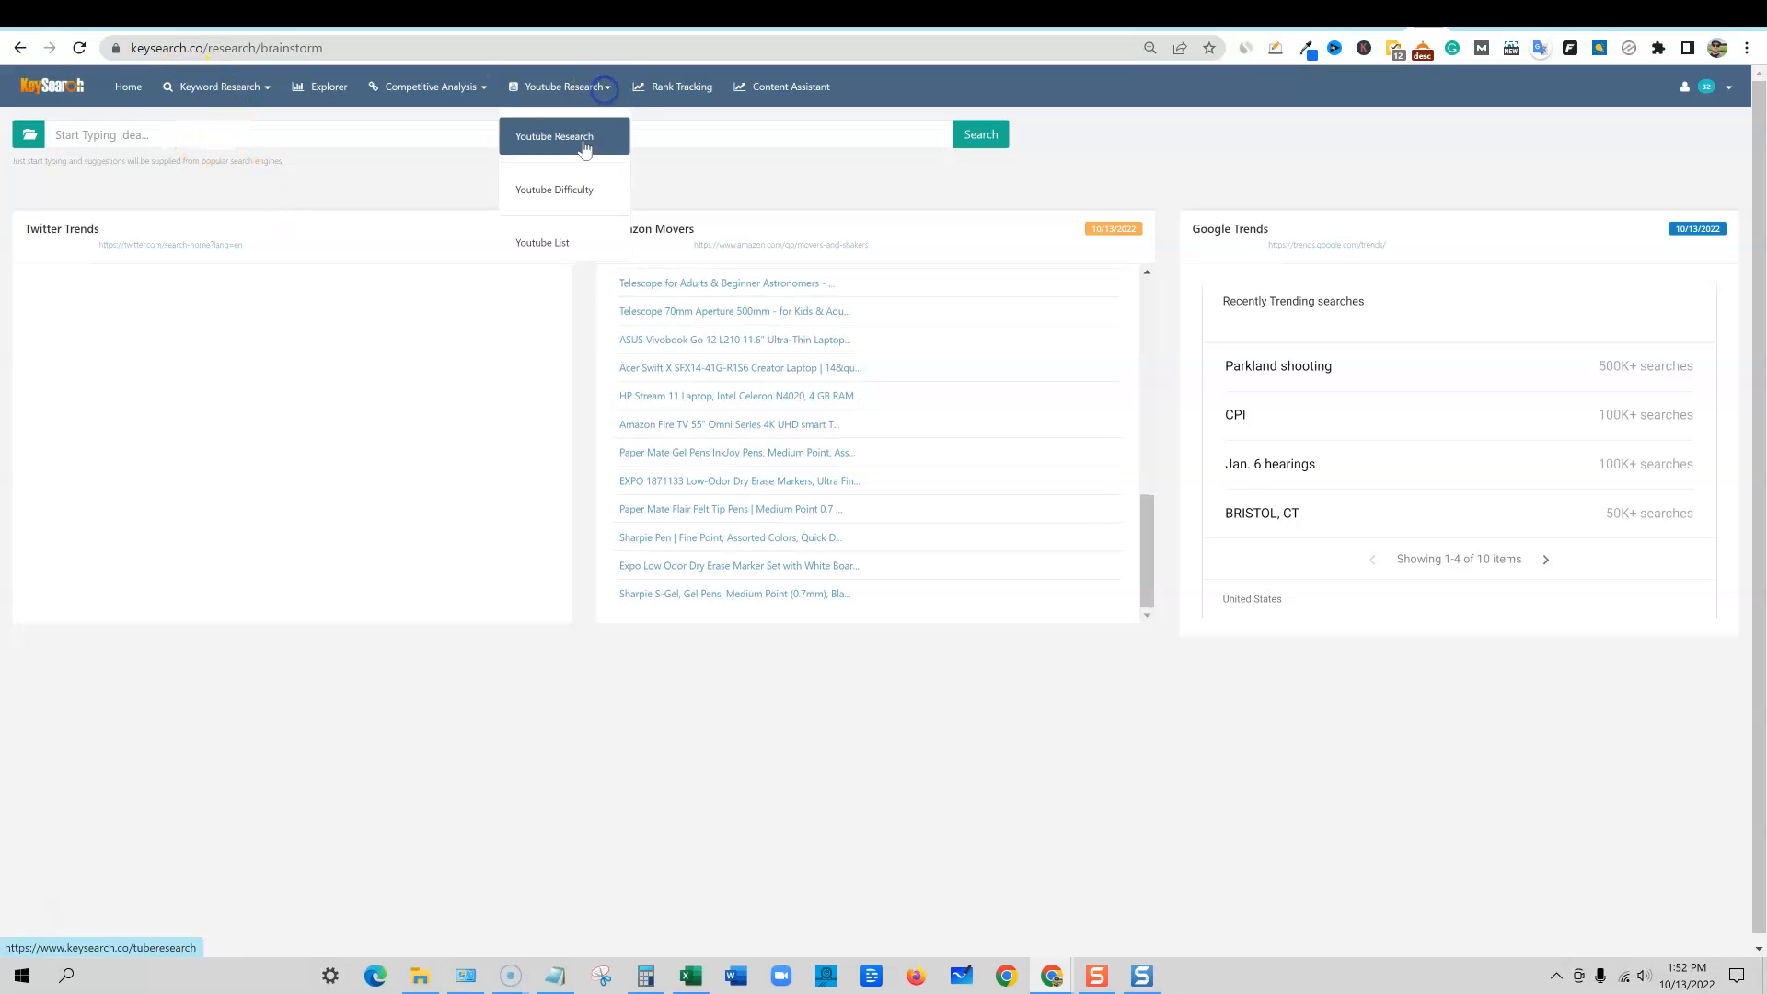
Step: Open KeySearch's Rank Tracking and look through the tracked keywords for inspired-motivation.com
click(692, 88)
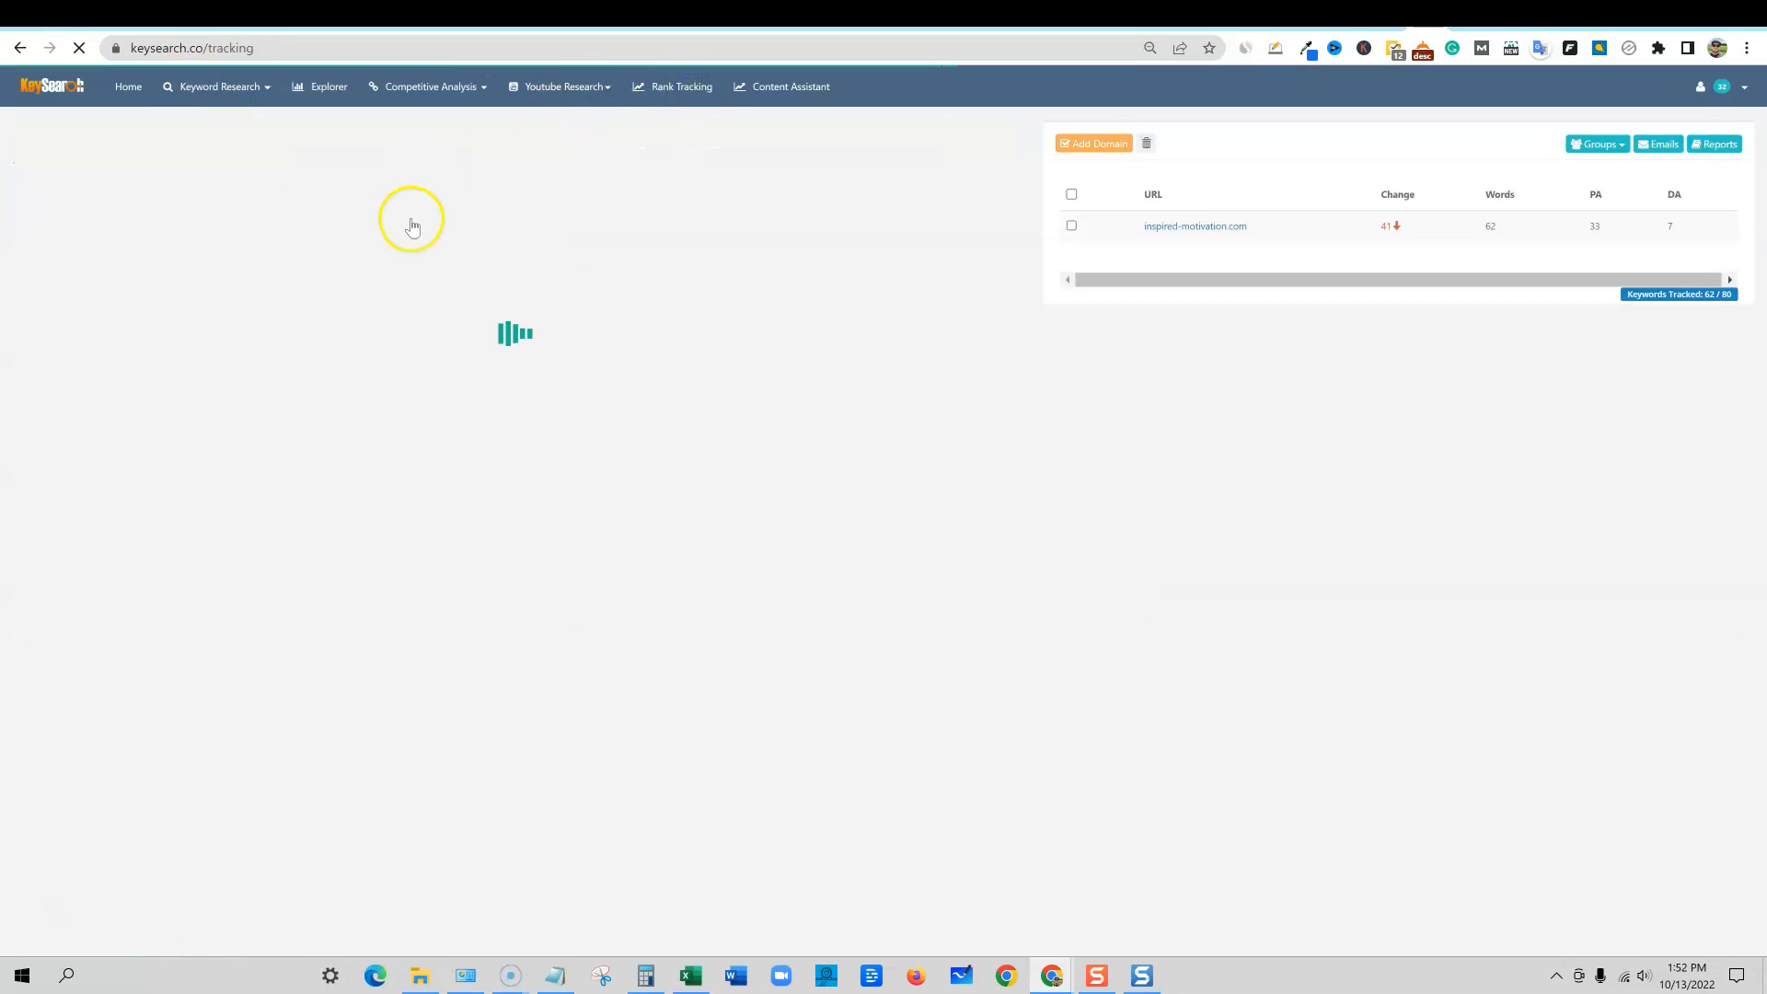
scroll(351, 651, down, 10)
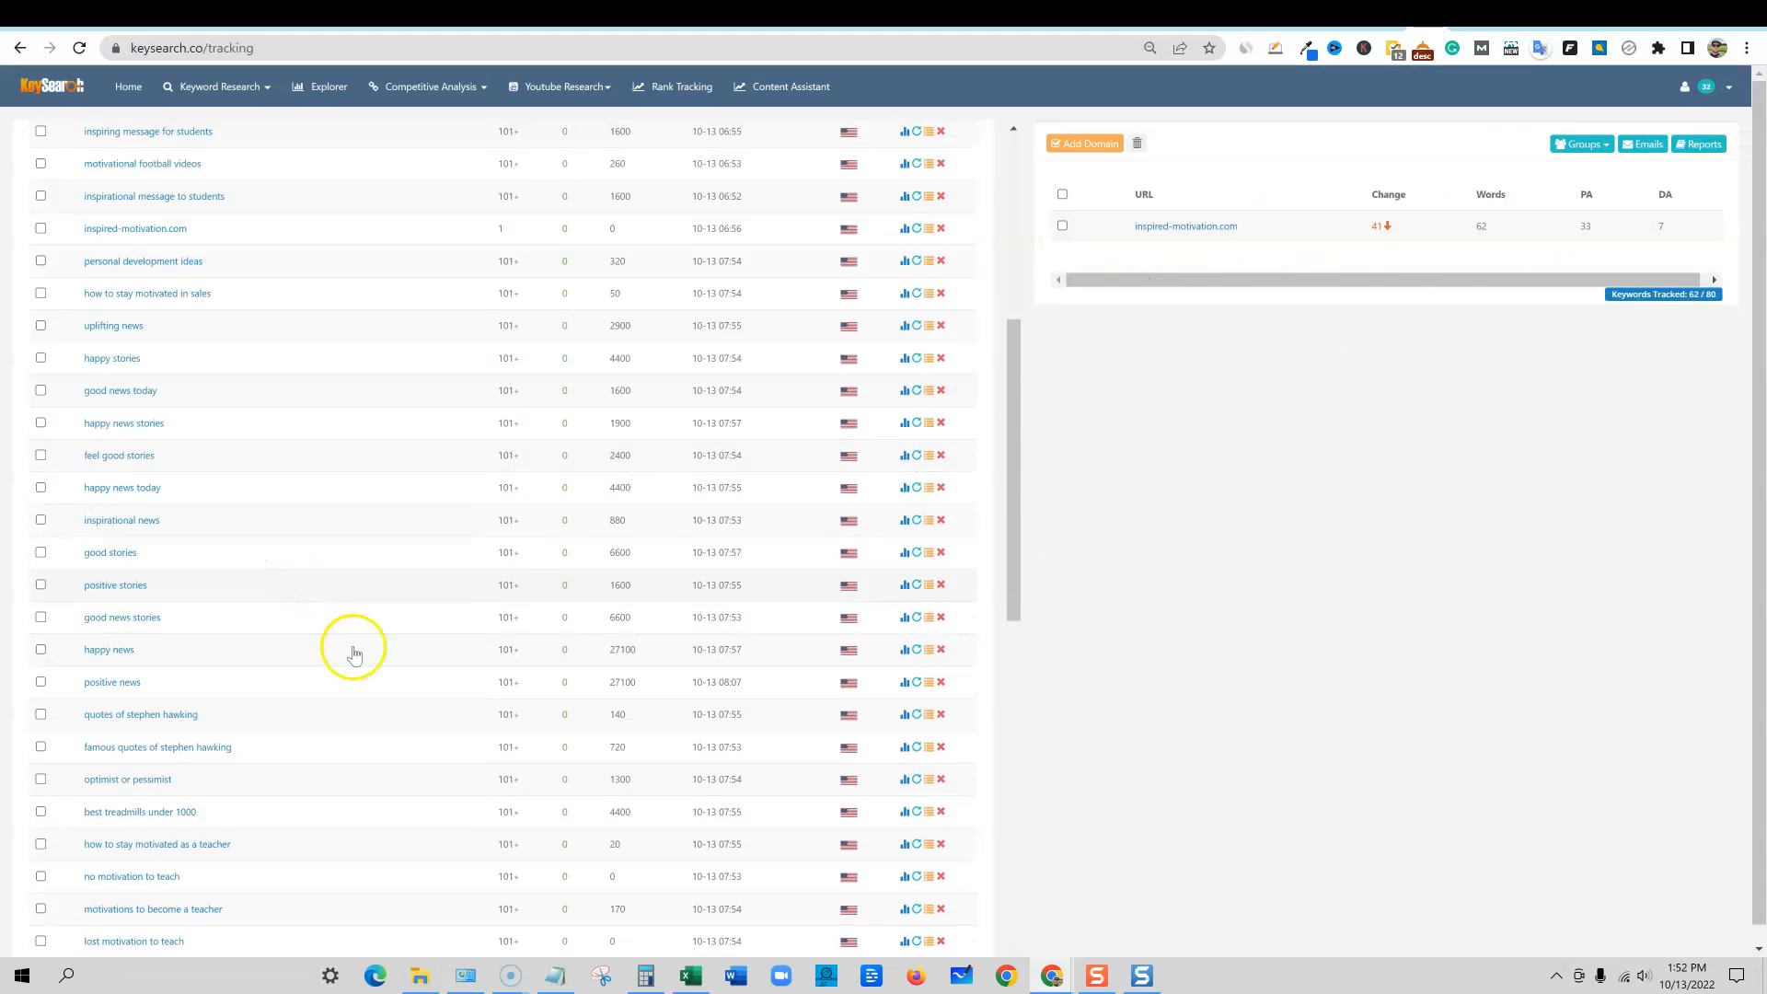
scroll(483, 716, up, 9)
scroll(483, 716, up, 1)
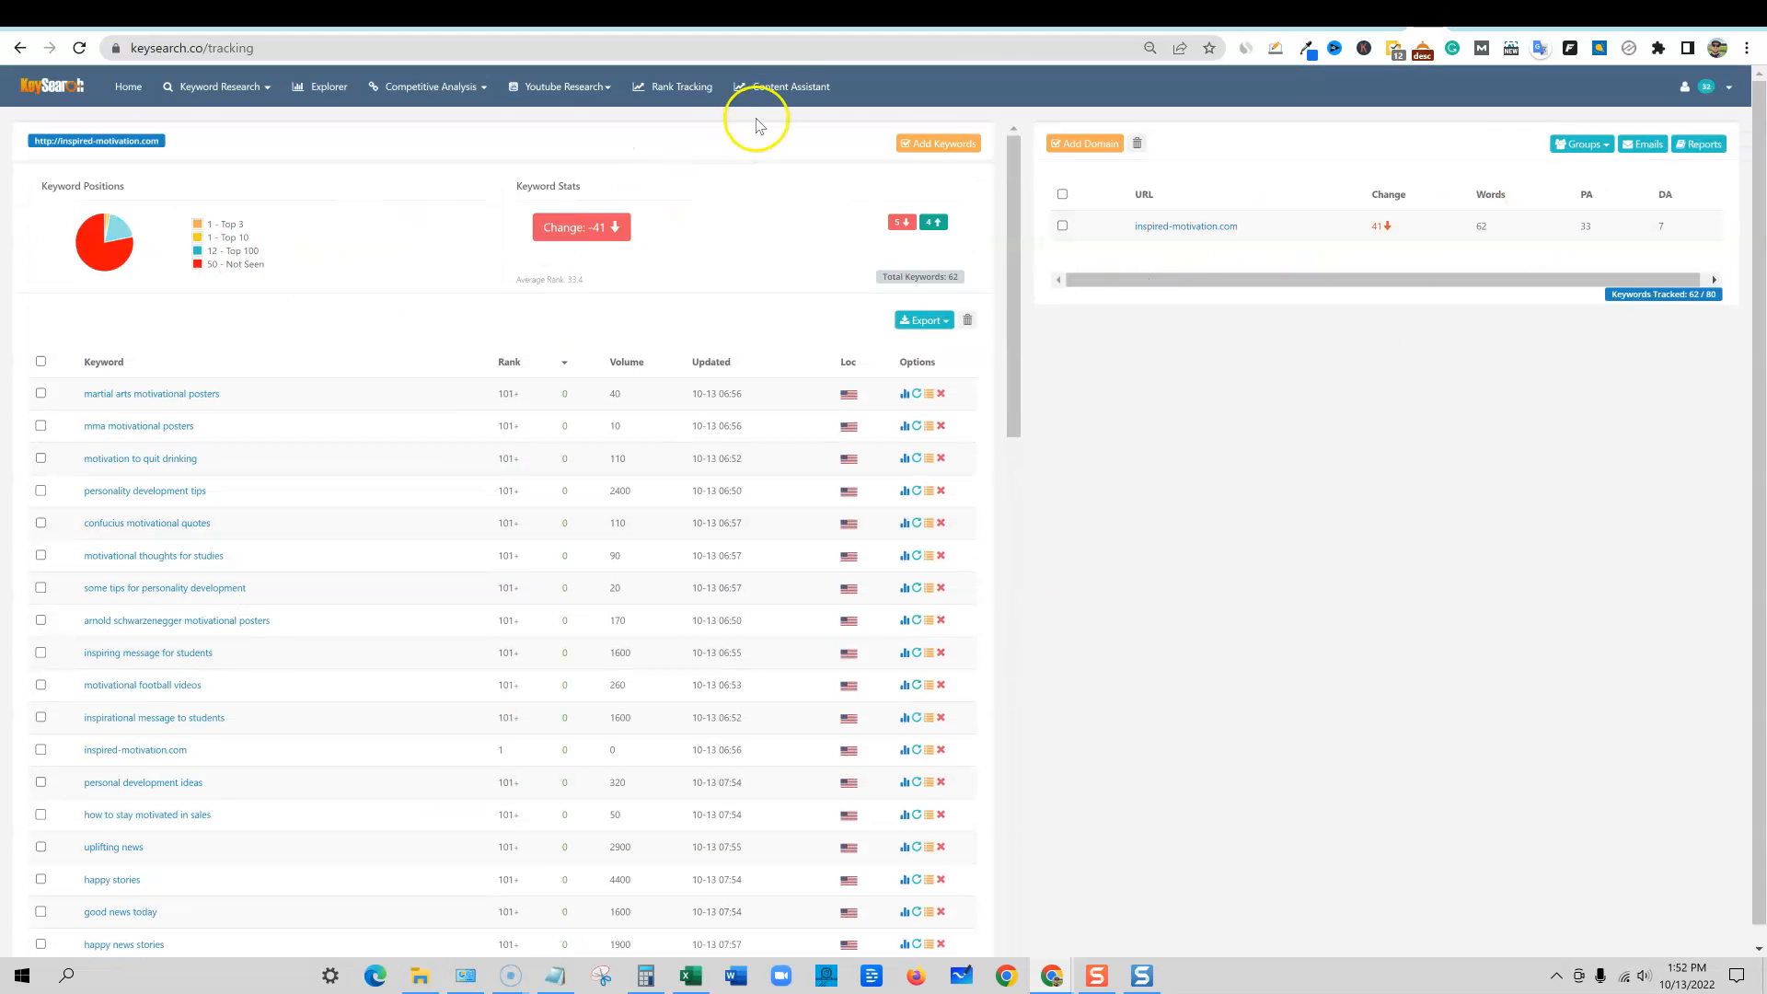
Step: Open Ubersuggest's Rank Tracking for the inspired-motivation project and review its tracked keywords table
click(1463, 25)
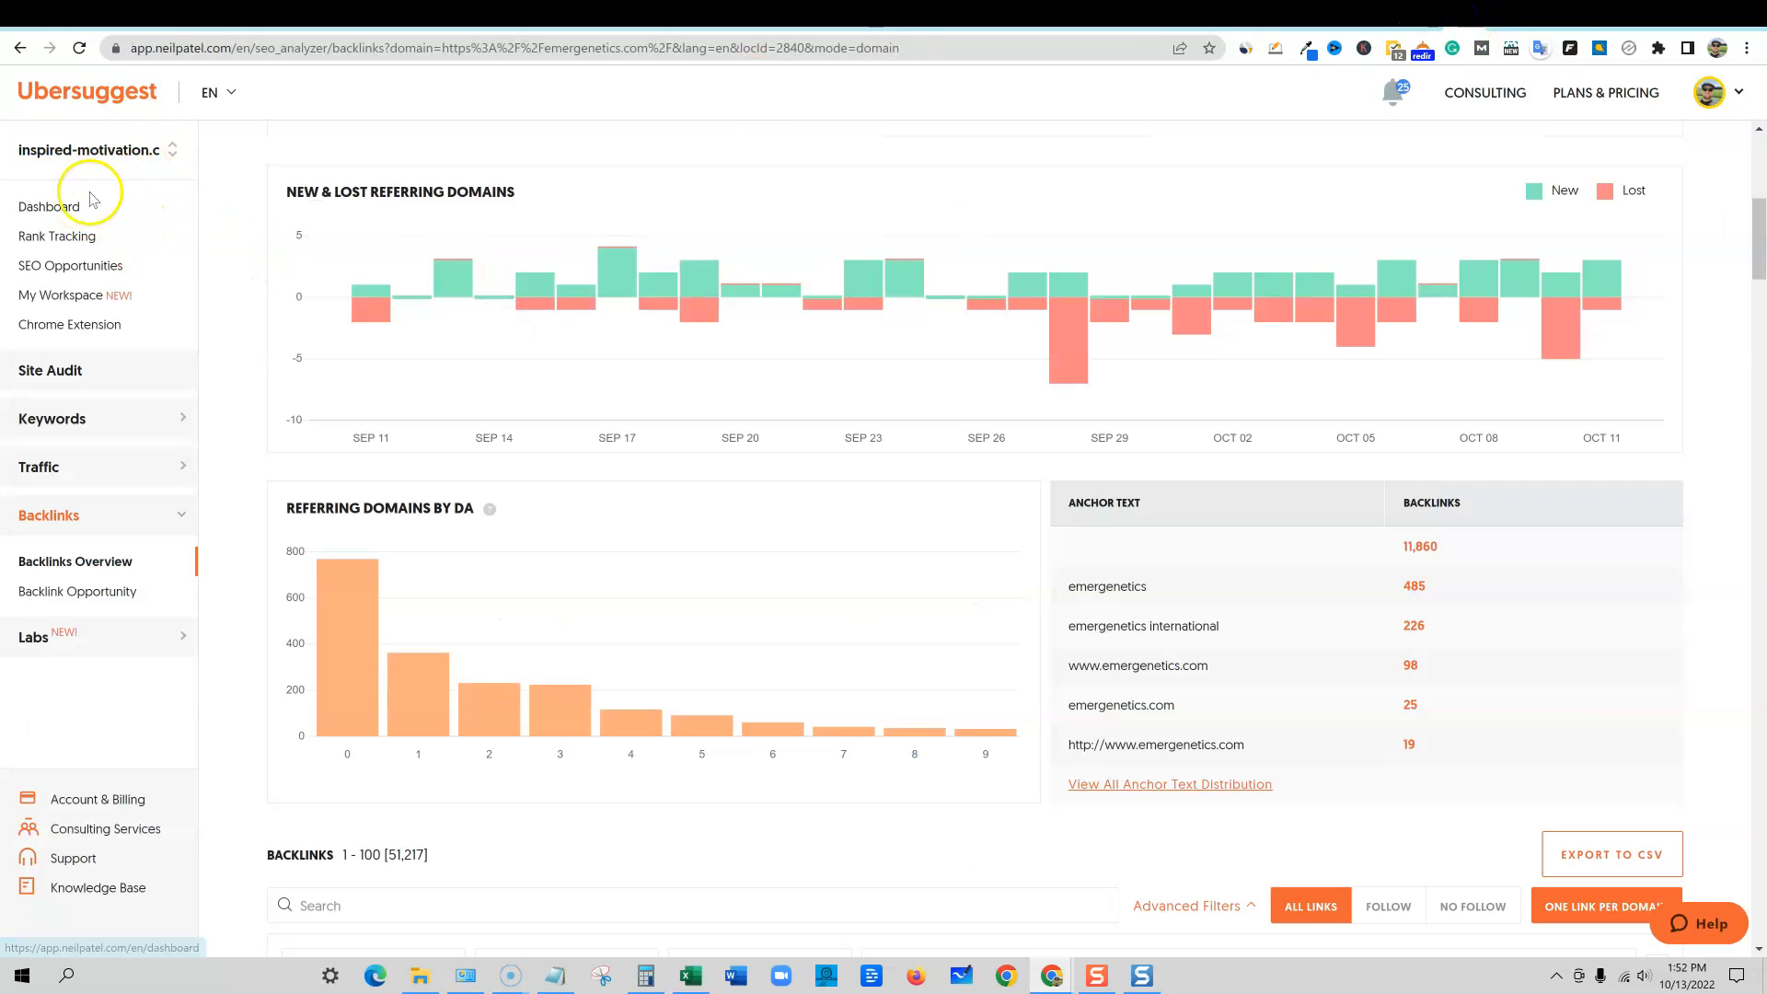
click(64, 235)
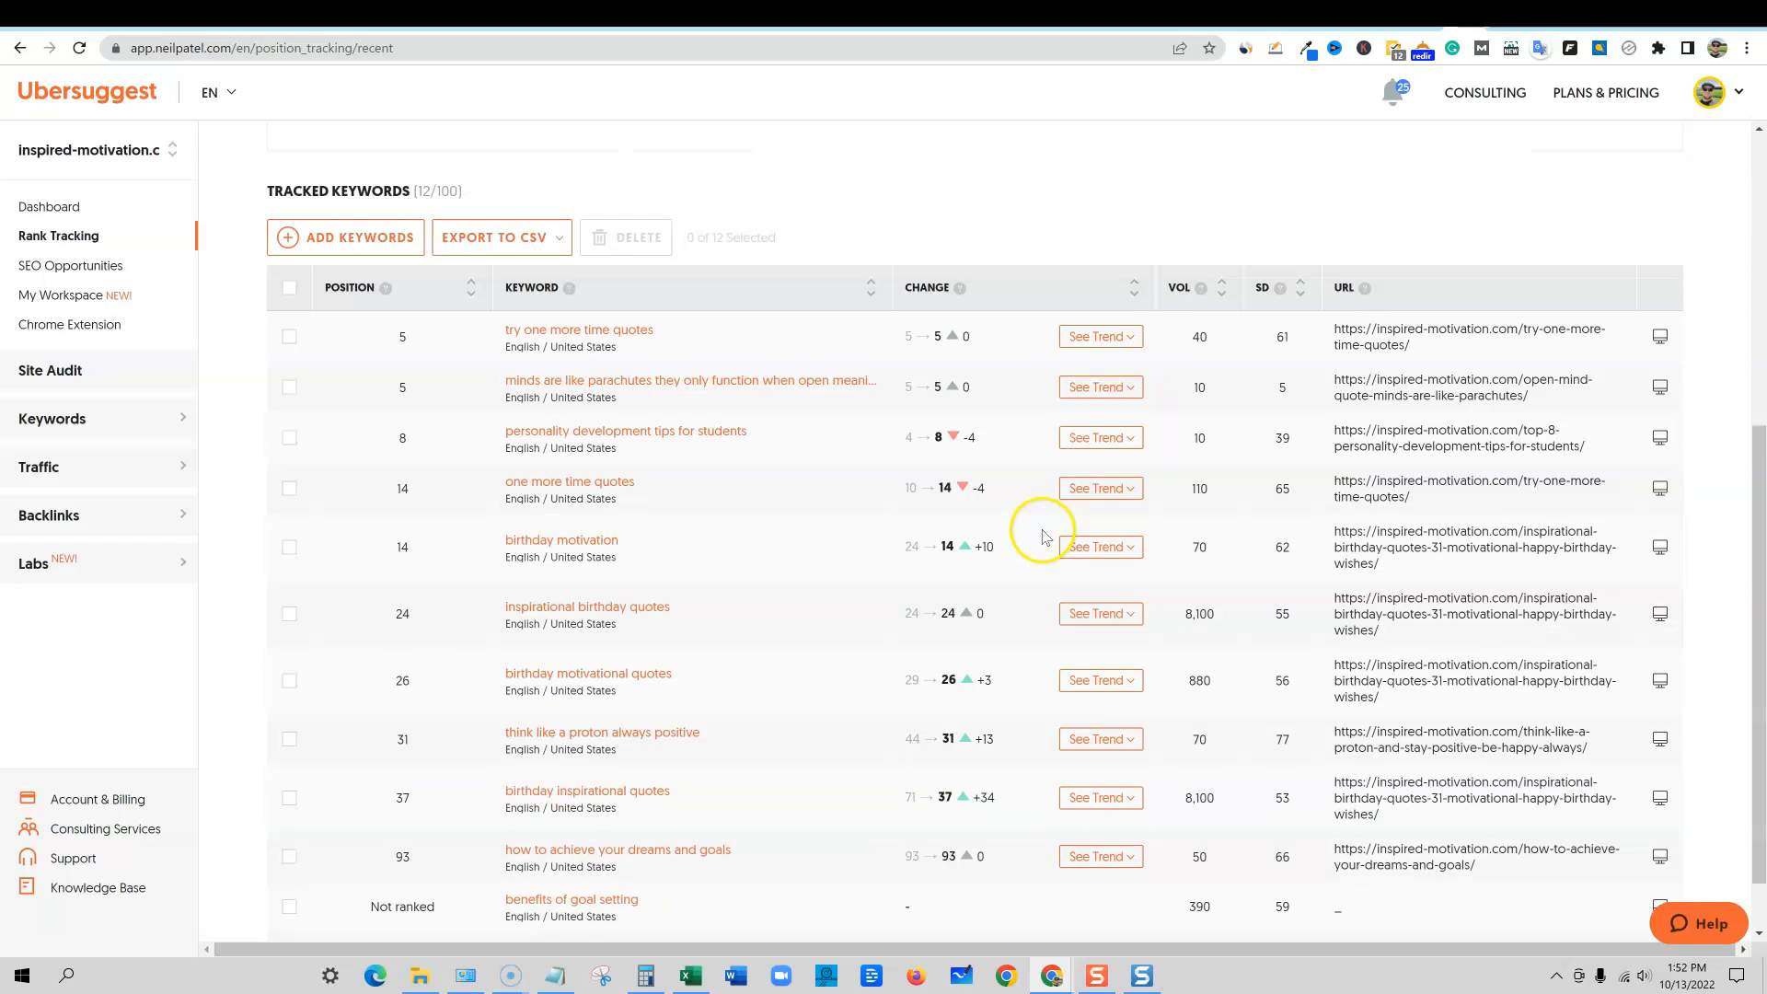
scroll(1046, 529, down, 6)
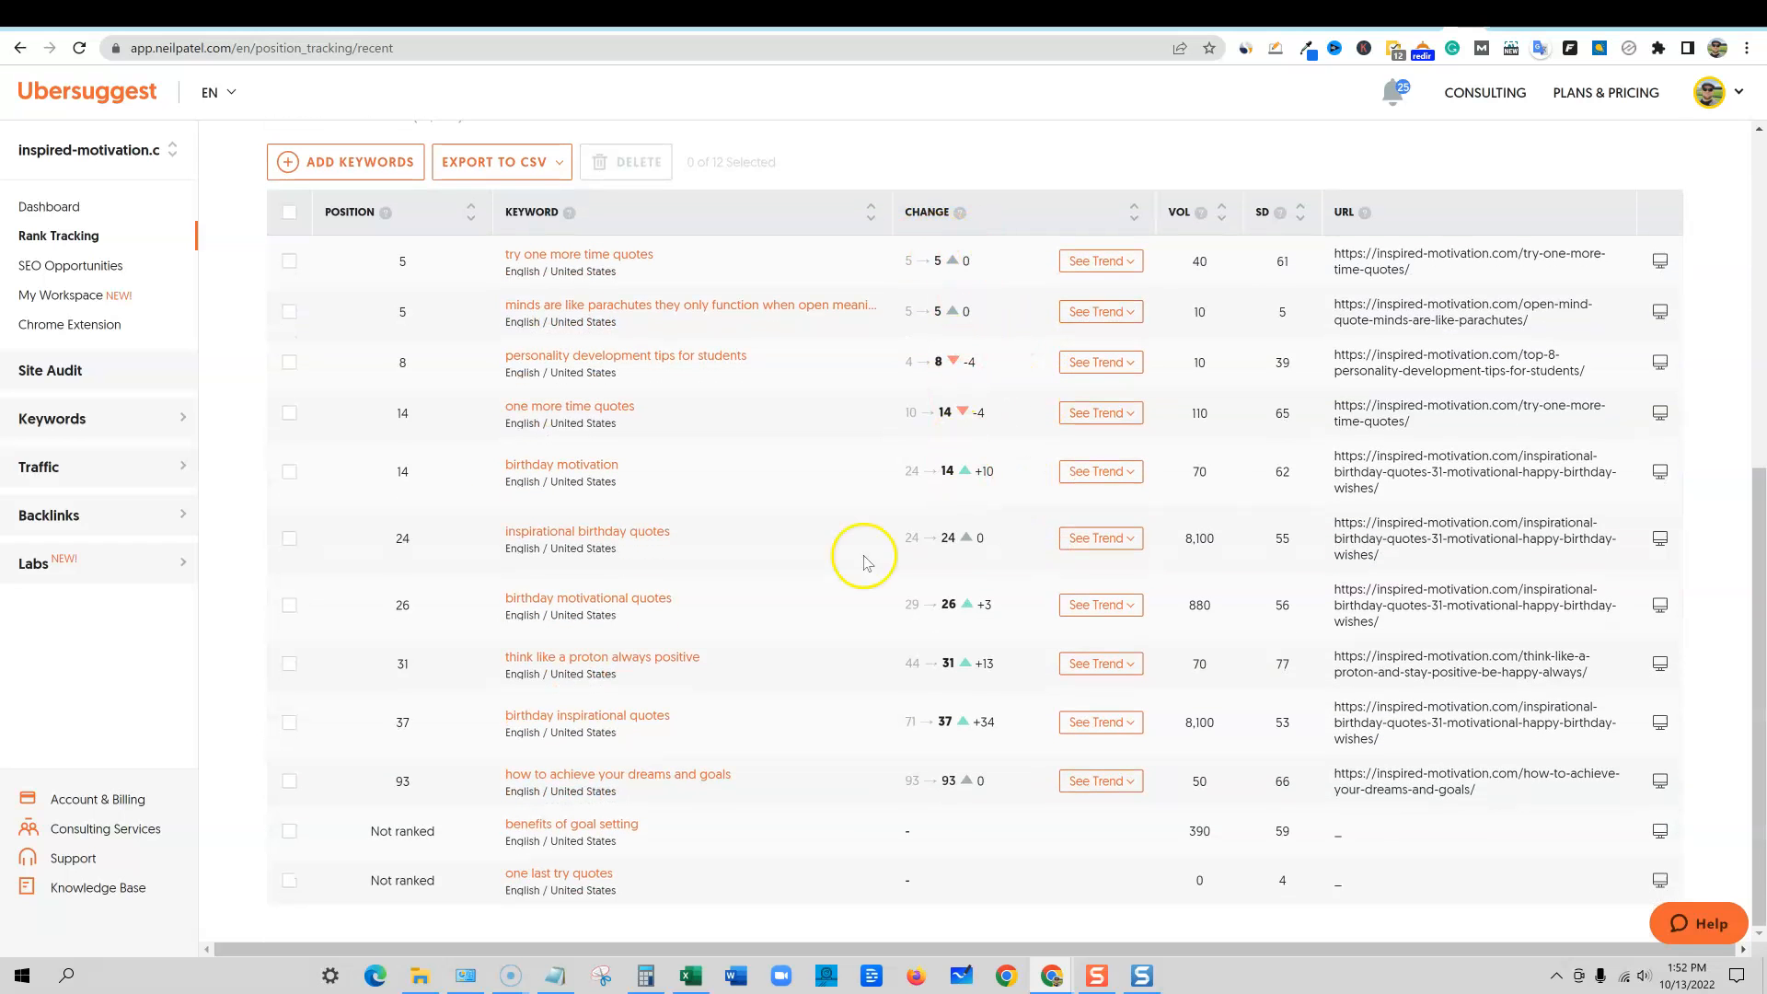
scroll(1104, 598, up, 1)
scroll(1201, 738, down, 1)
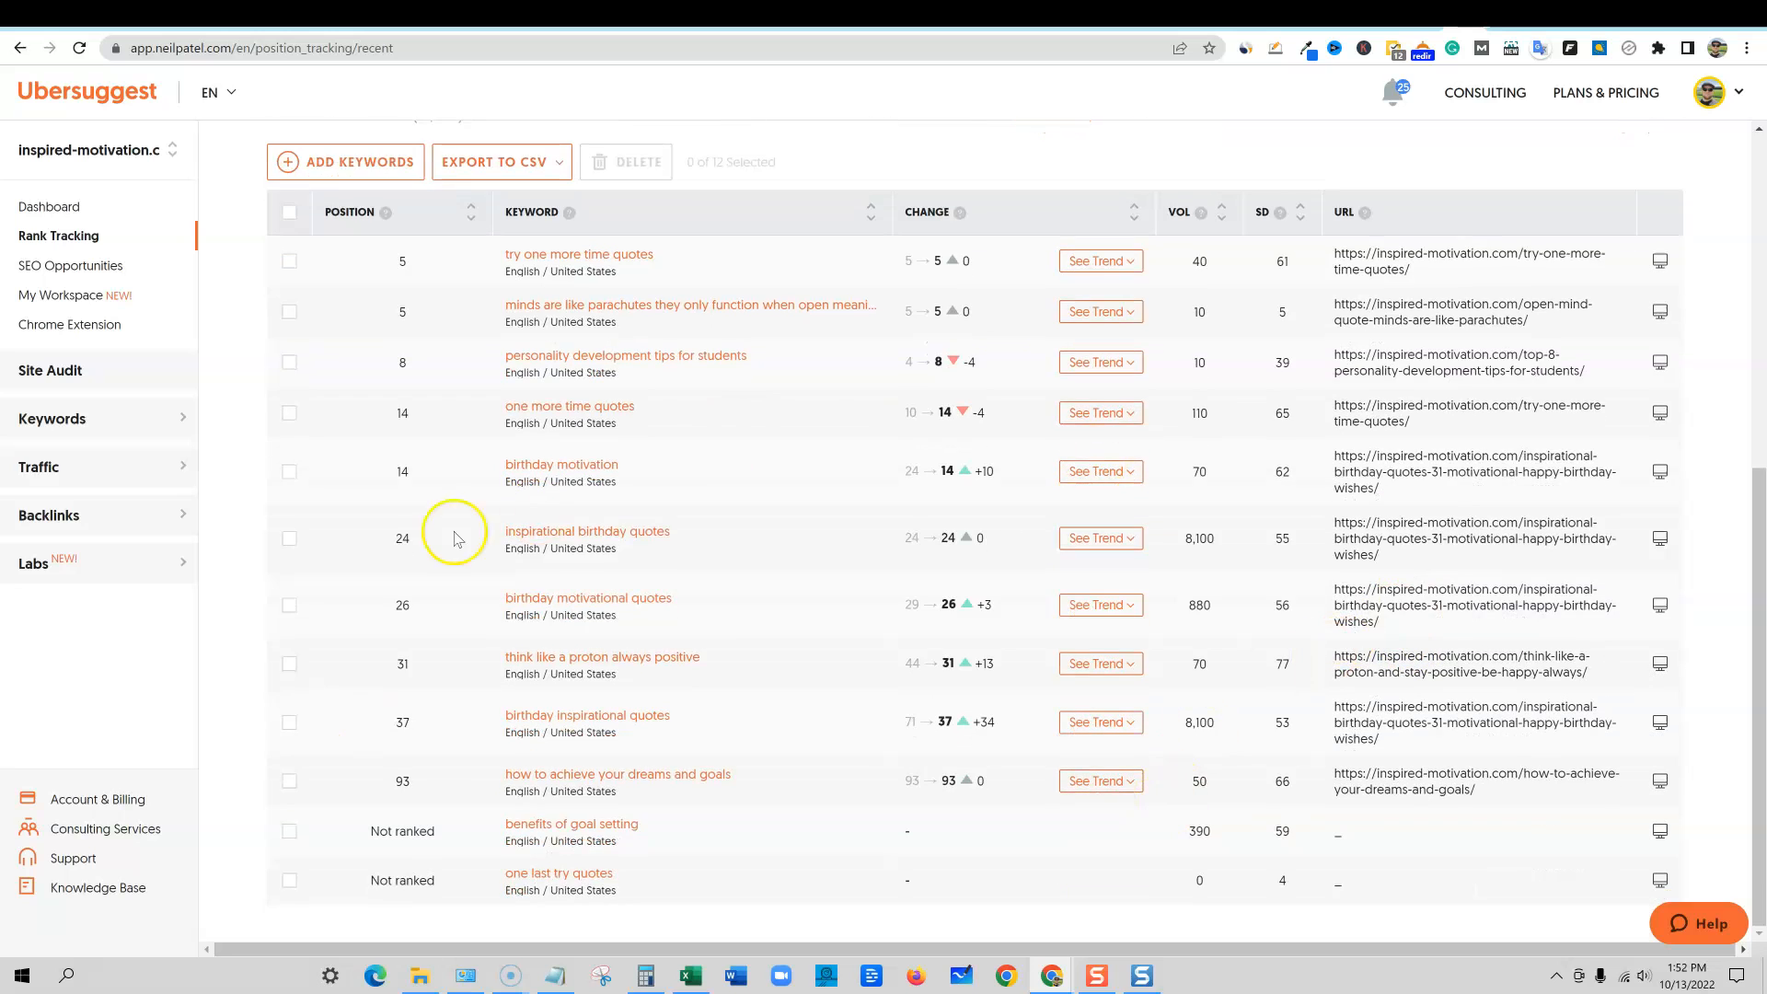
scroll(453, 536, up, 6)
Step: Open the Ubersuggest Labs page to view its experimental features as a counterpart to KeySearch's Content Assistant
click(1417, 16)
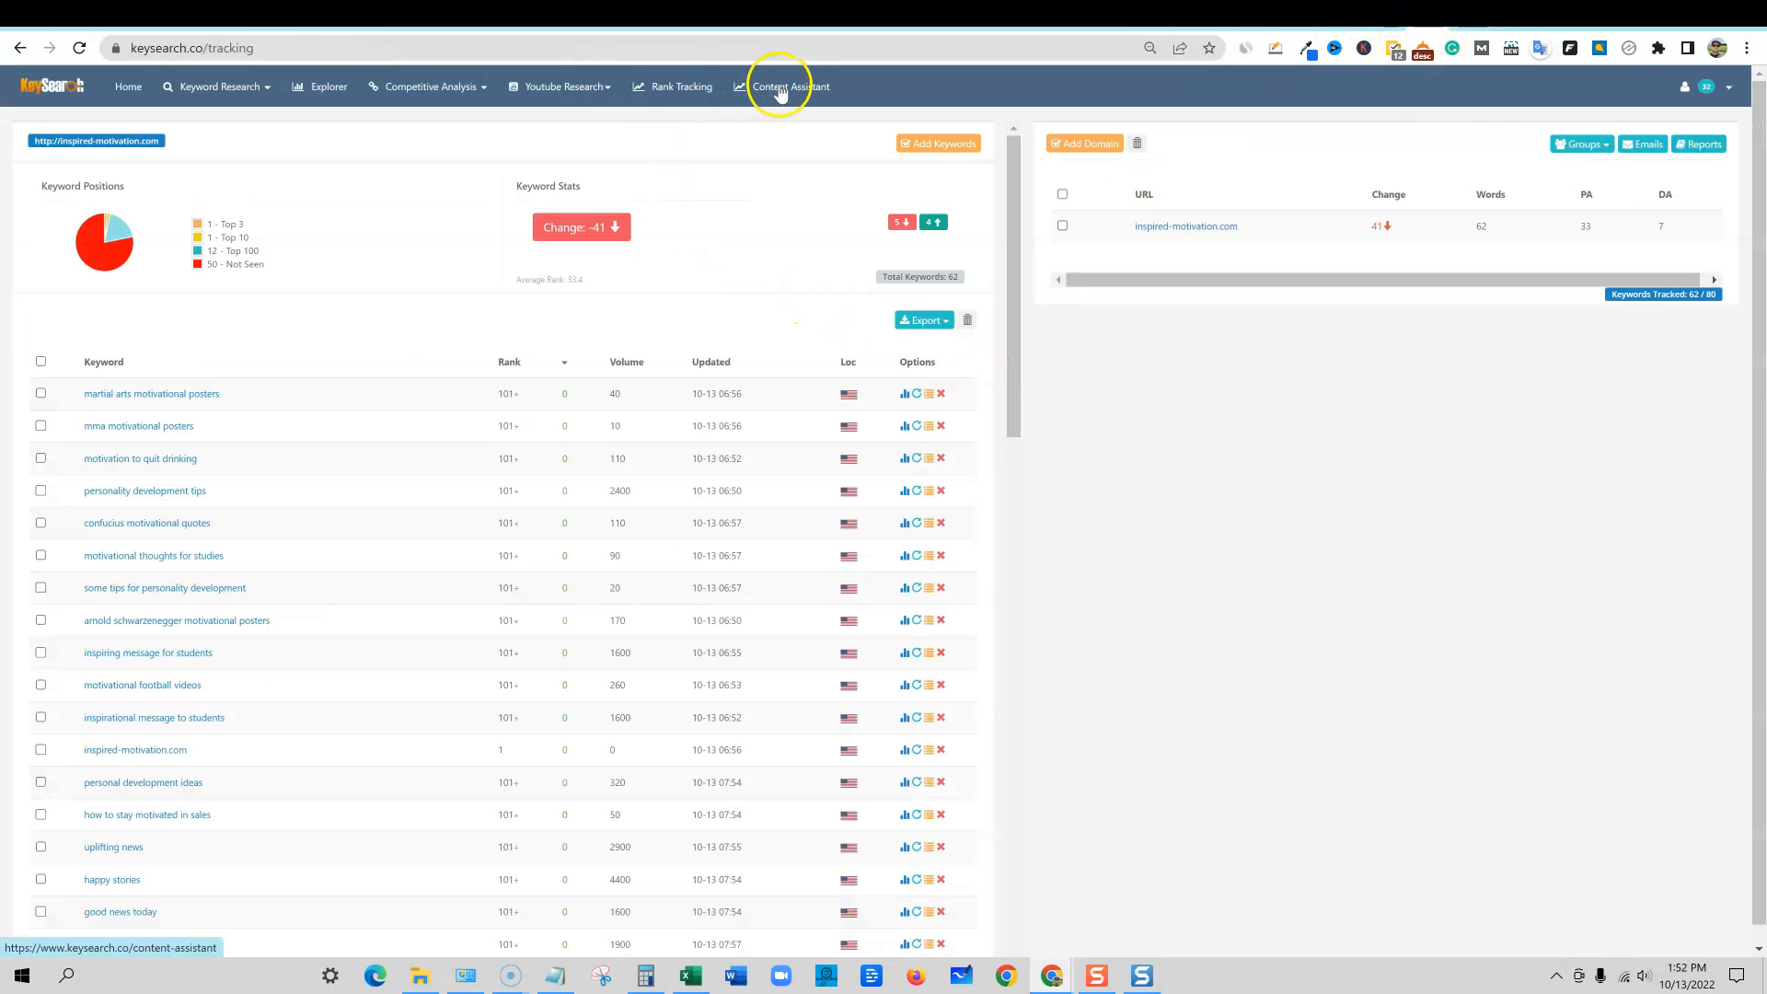
click(1454, 14)
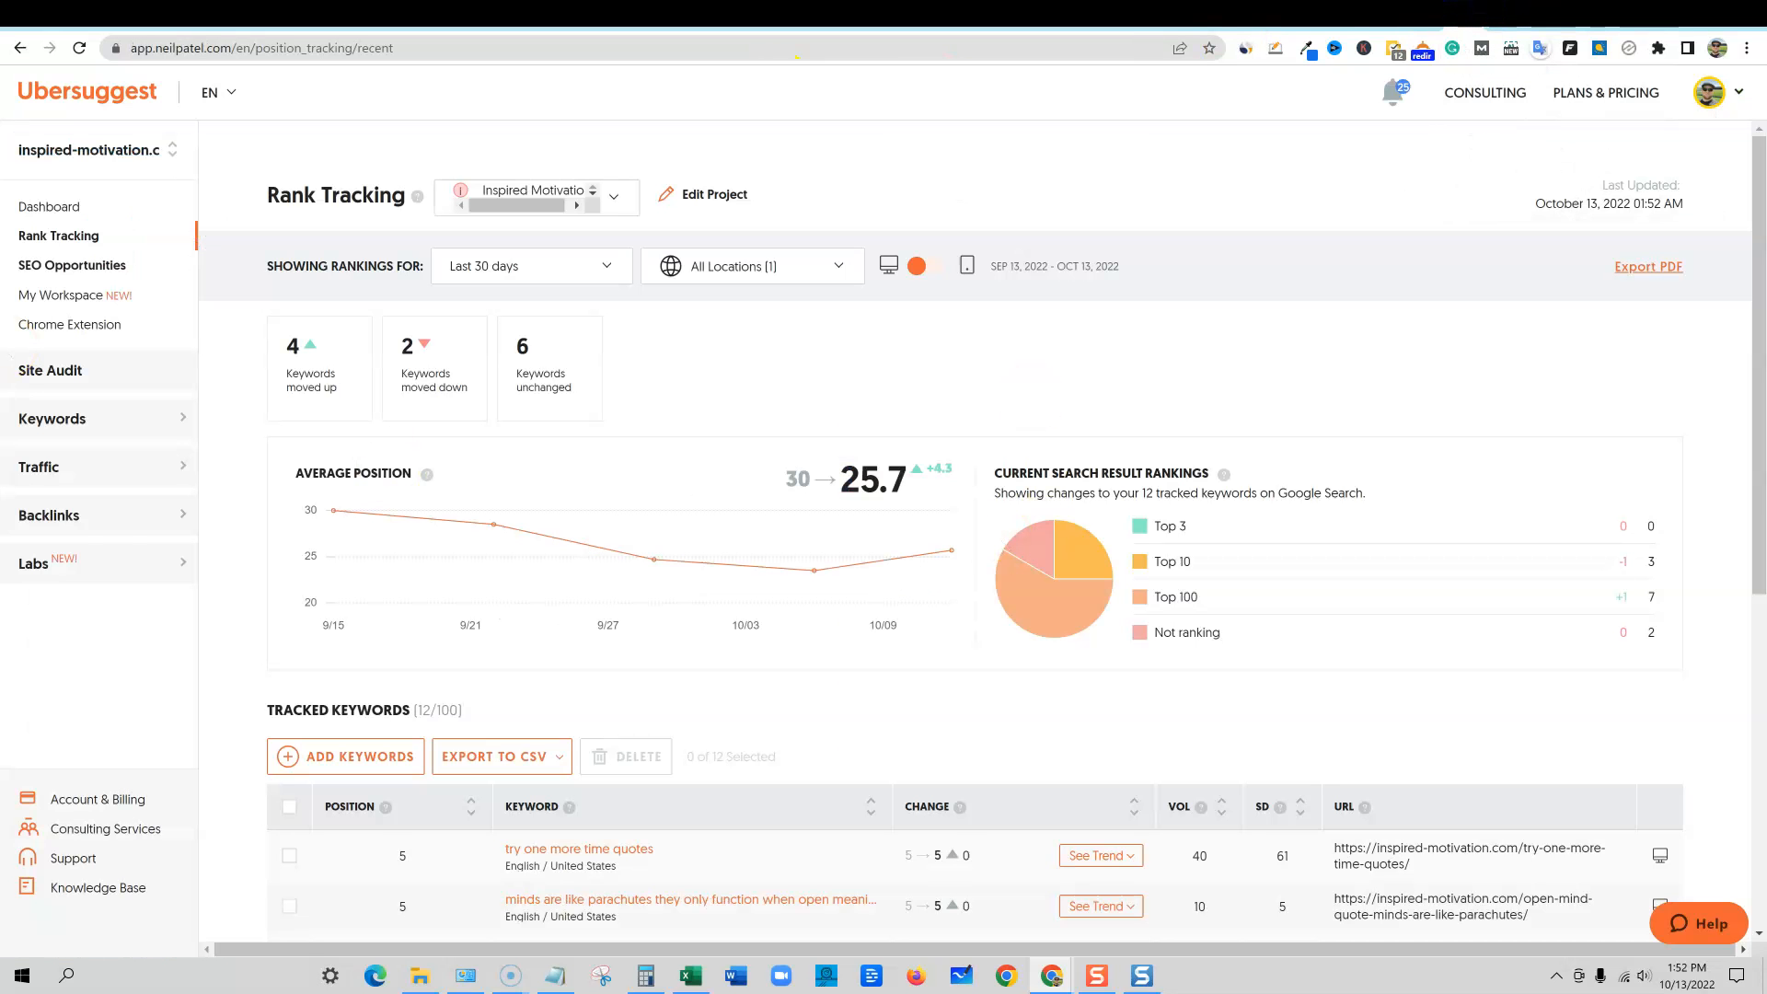
click(49, 571)
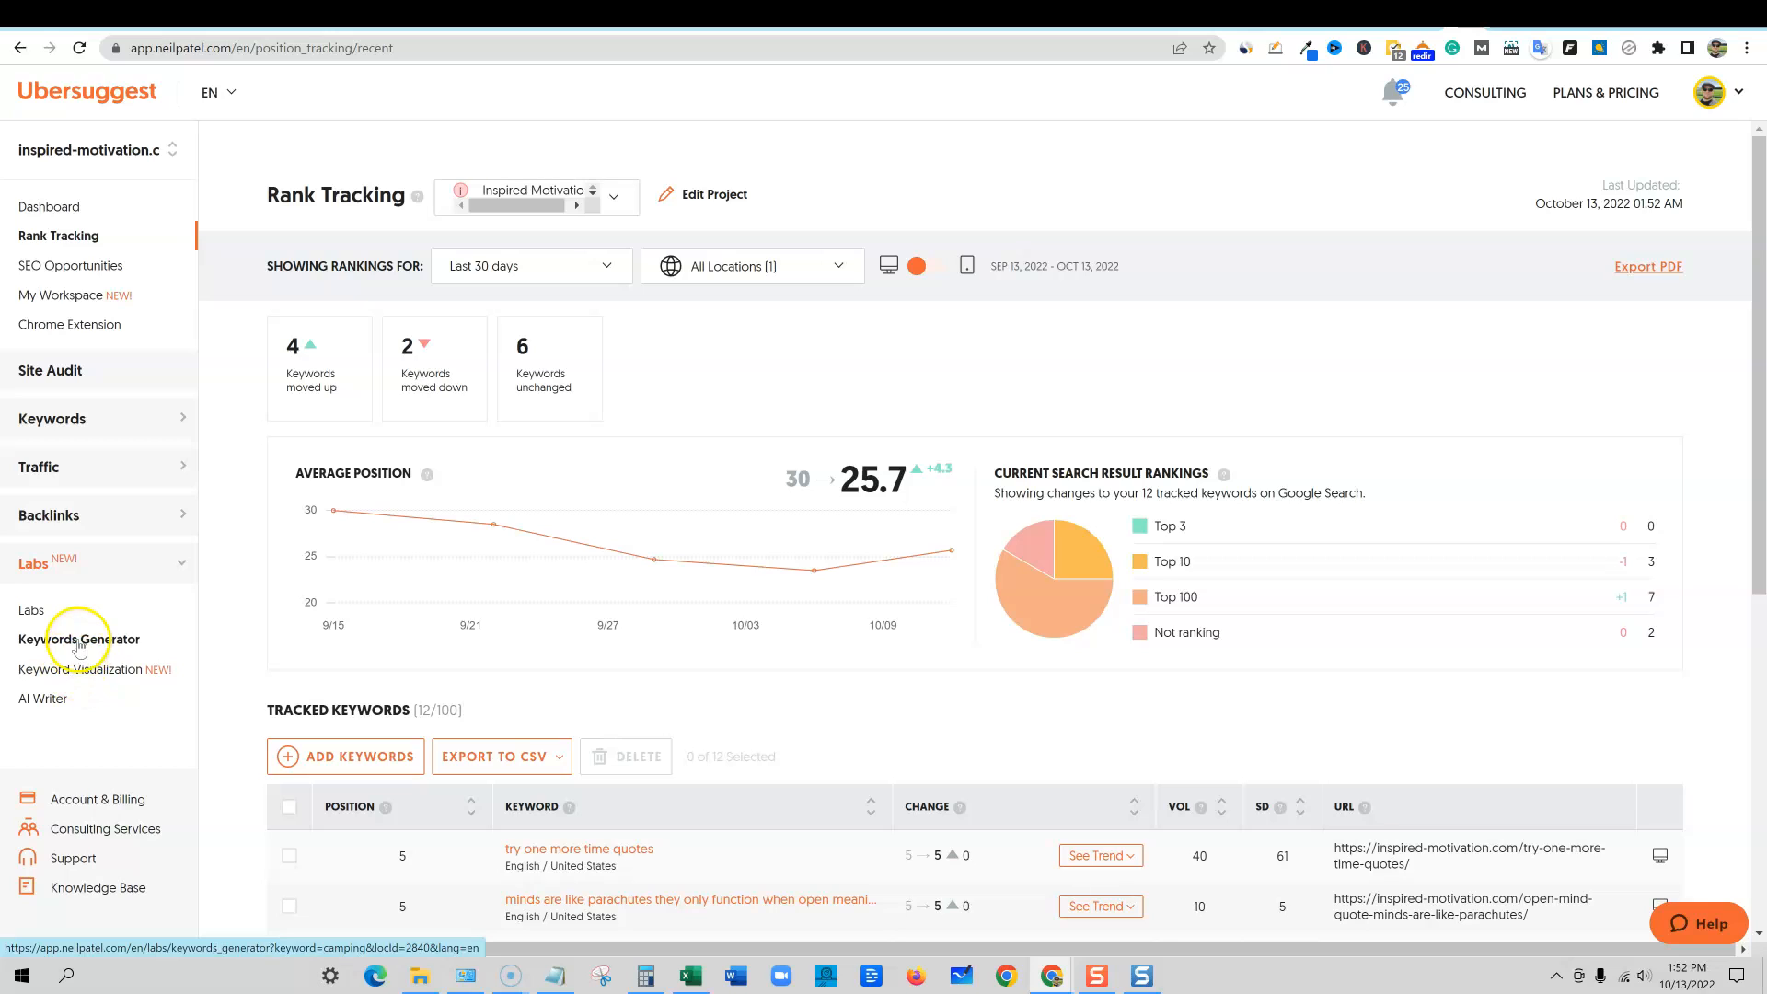
click(33, 613)
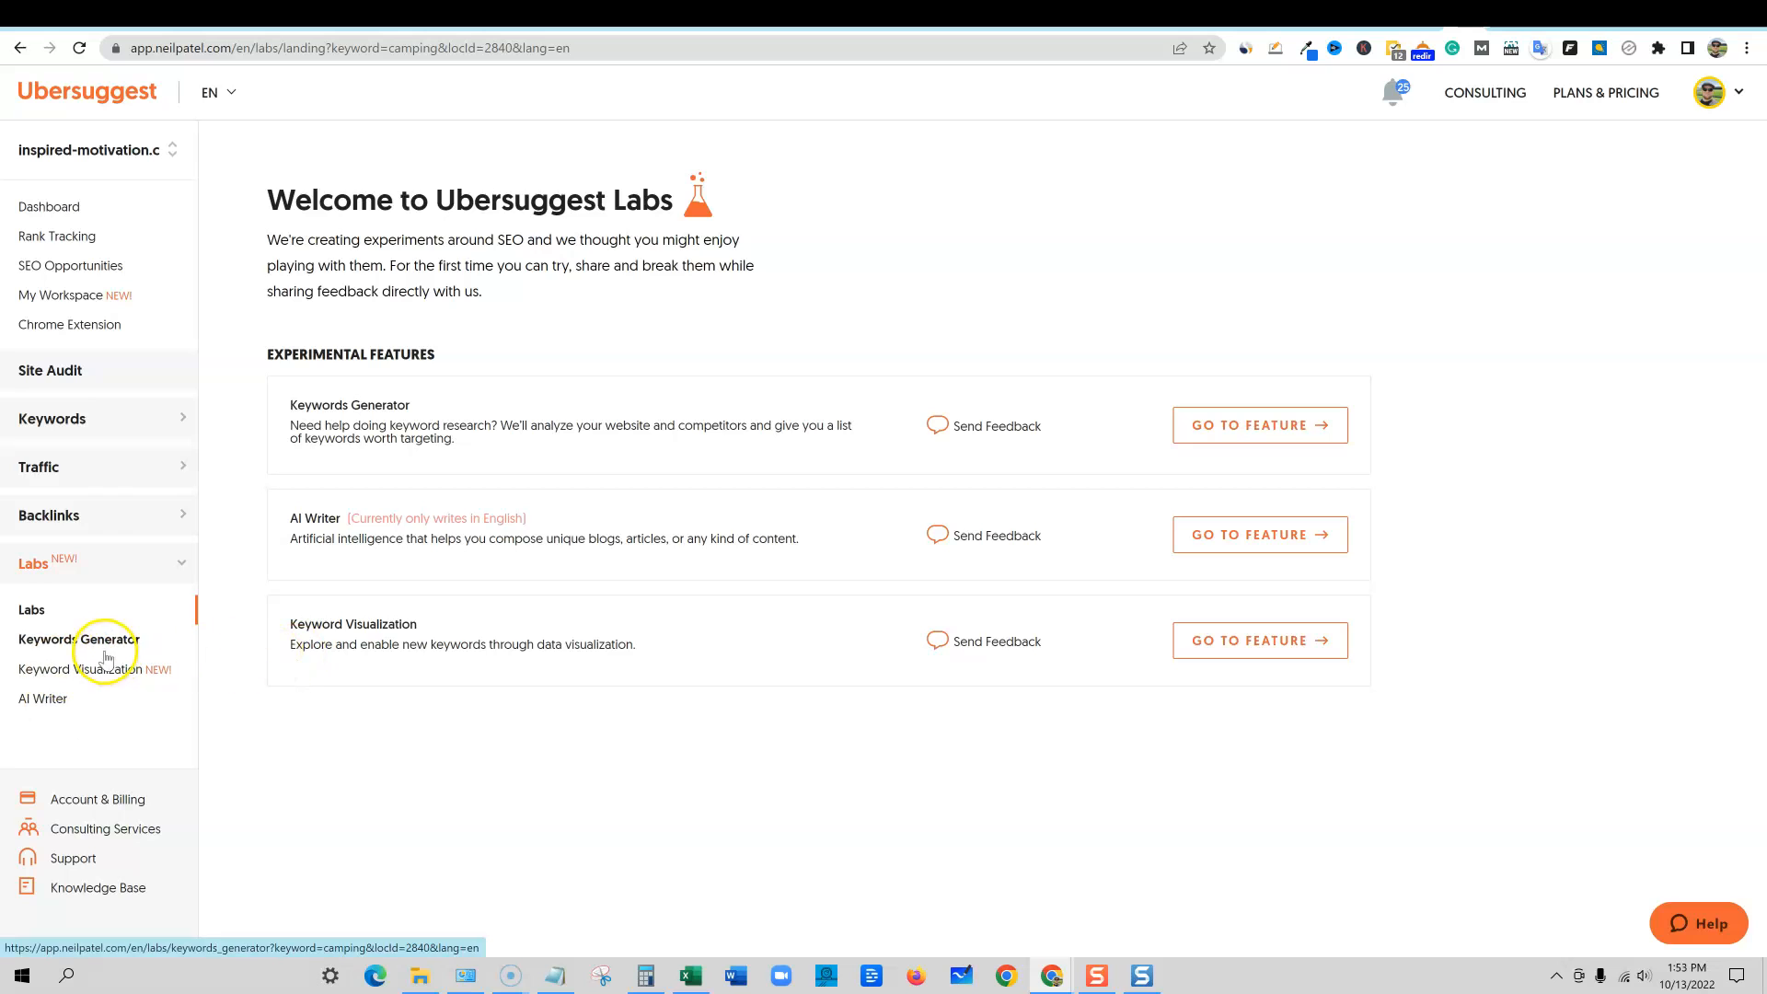
Step: Run a KeySearch Content Assistant search for "Underwater rugby" in the United States
click(1408, 12)
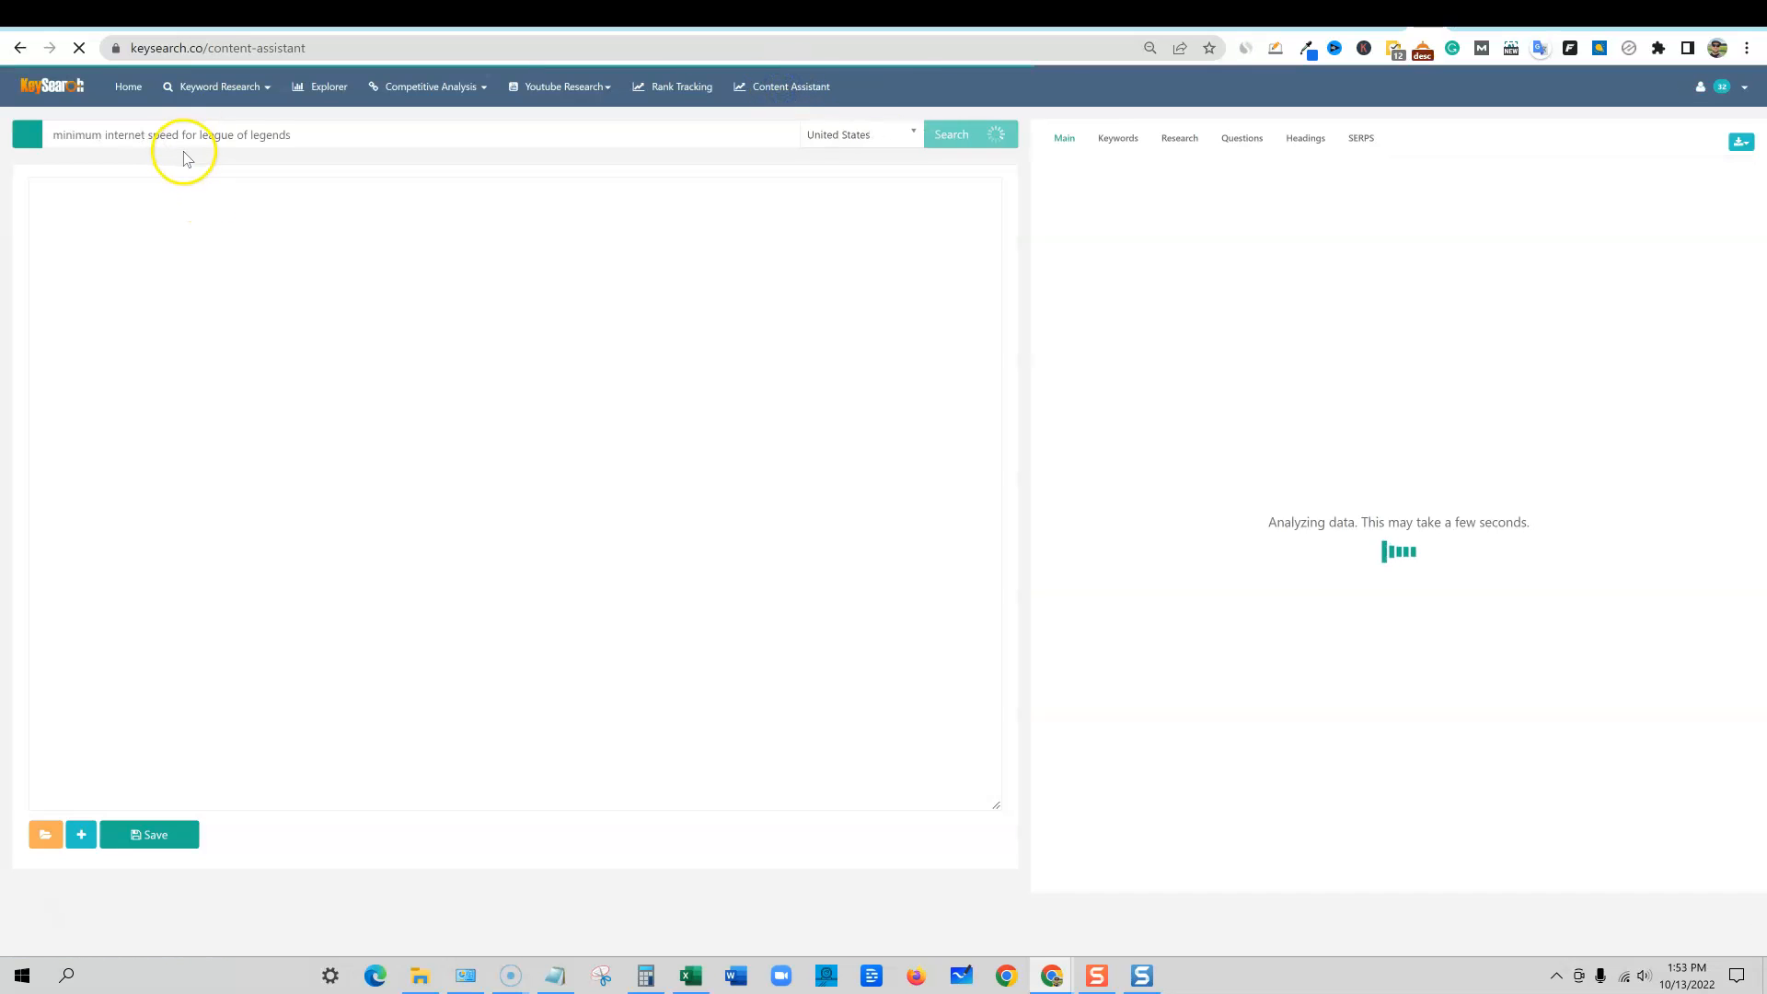
drag(349, 134, 37, 135)
text(Underwater rugby)
click(998, 135)
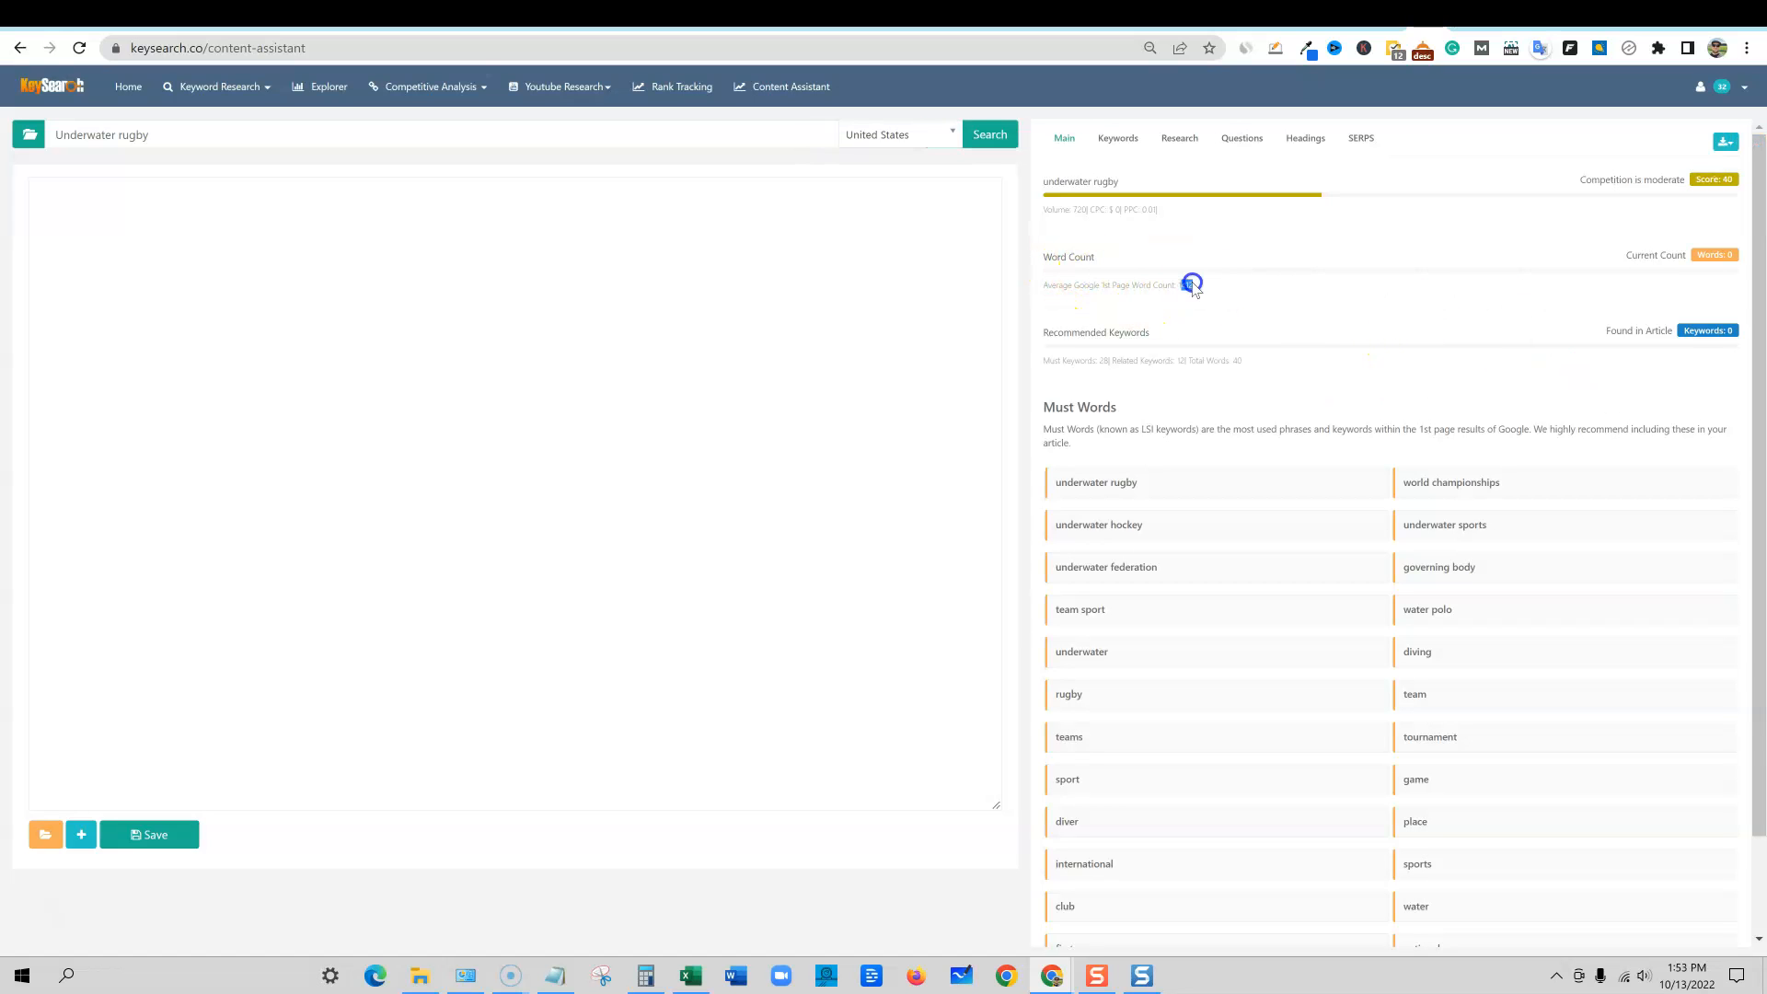
Step: Examine the average first-page word count and the Must Words list for the underwater rugby article
drag(1041, 279, 1203, 289)
drag(1043, 288, 1041, 261)
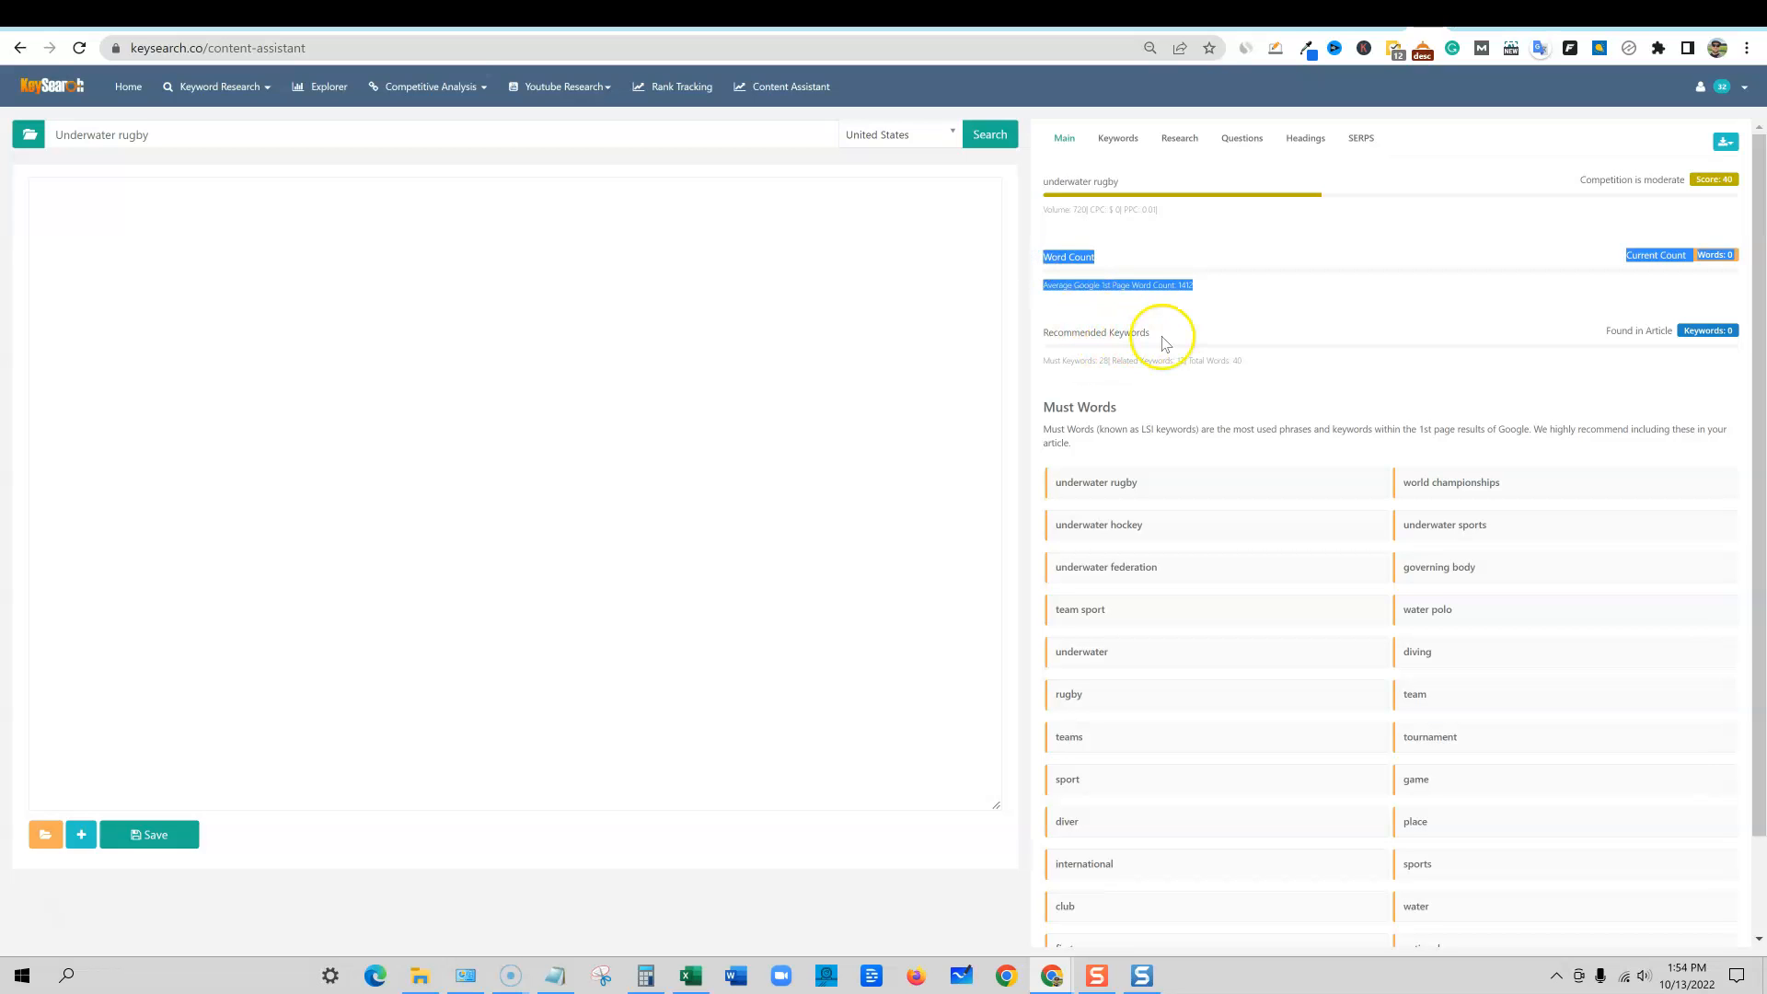
scroll(1111, 387, down, 1)
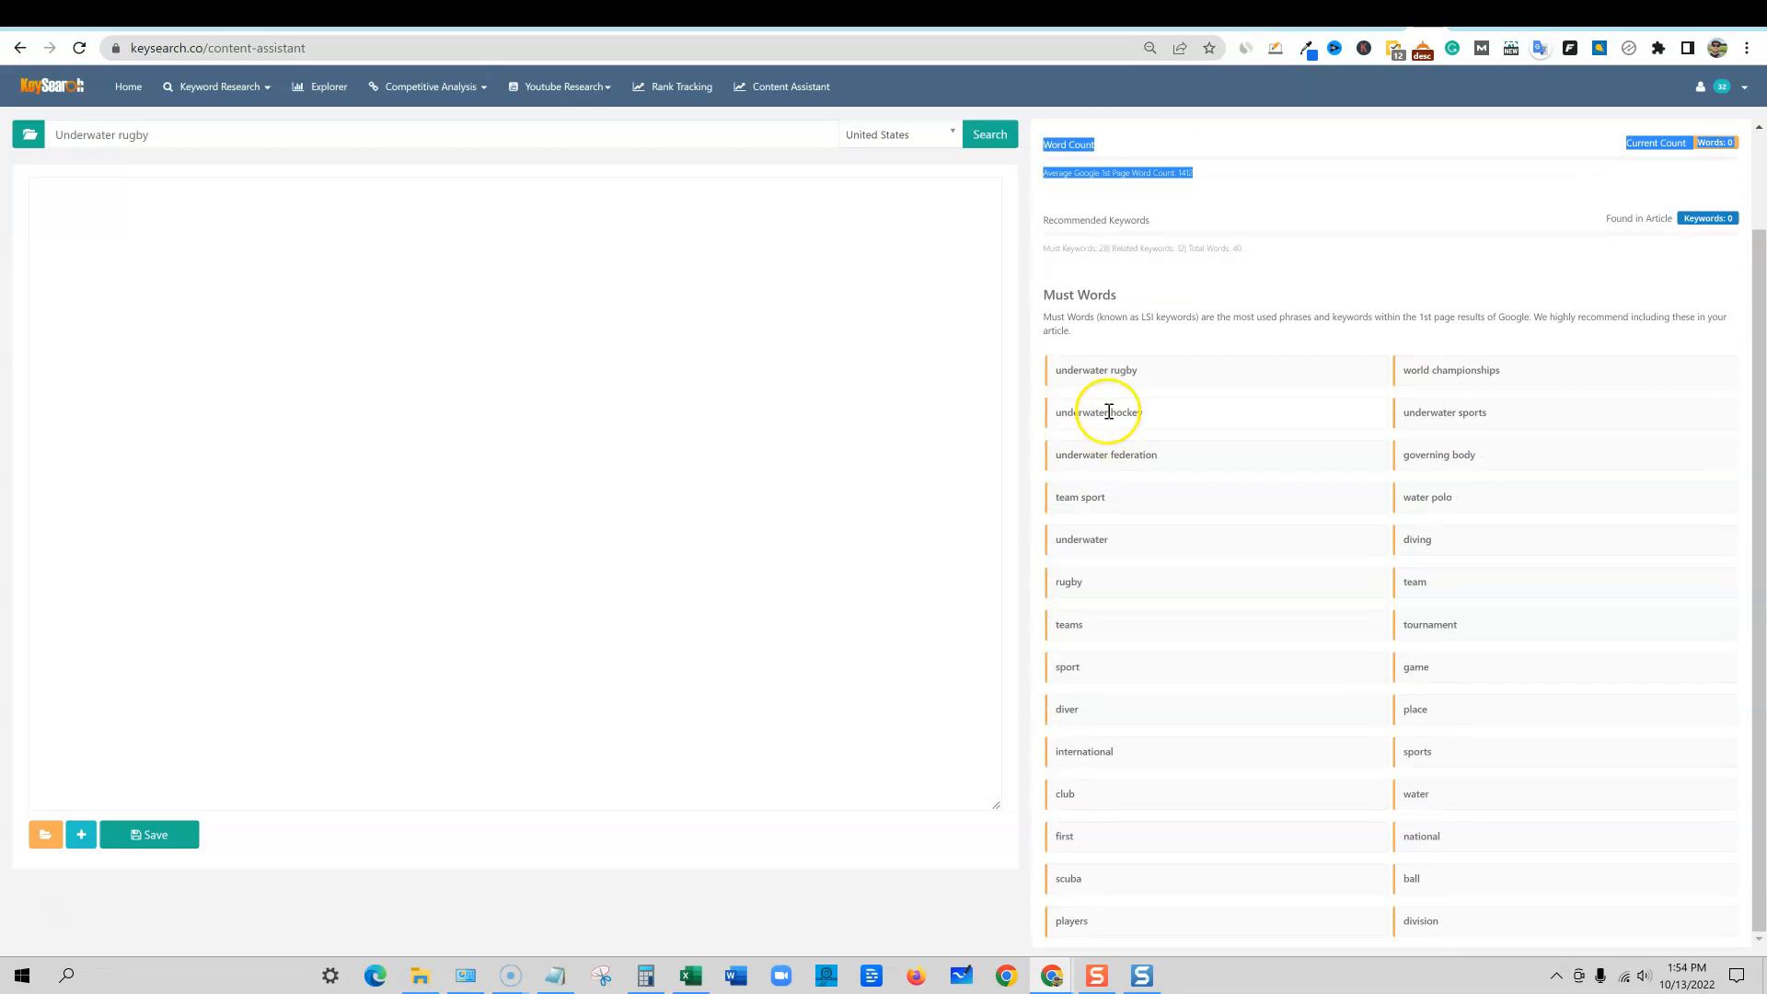
scroll(1464, 816, up, 1)
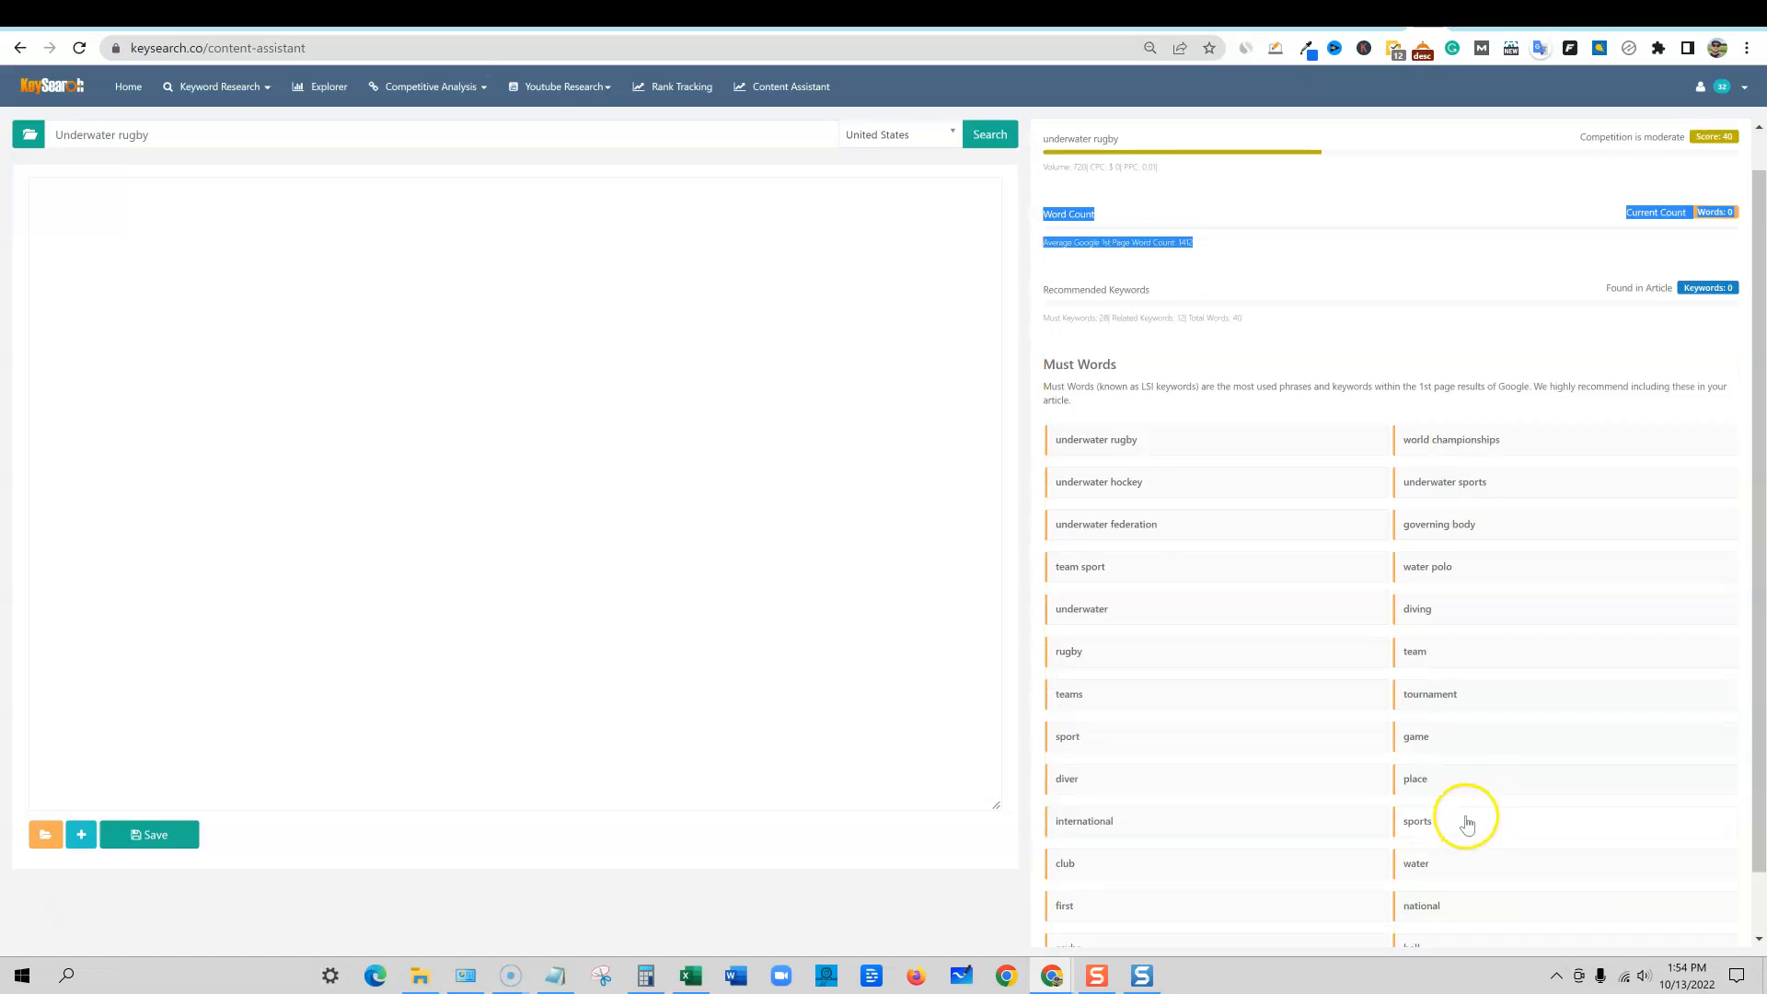
Step: View the related and top URL keywords for underwater rugby, and look through the research content snippets
click(1117, 140)
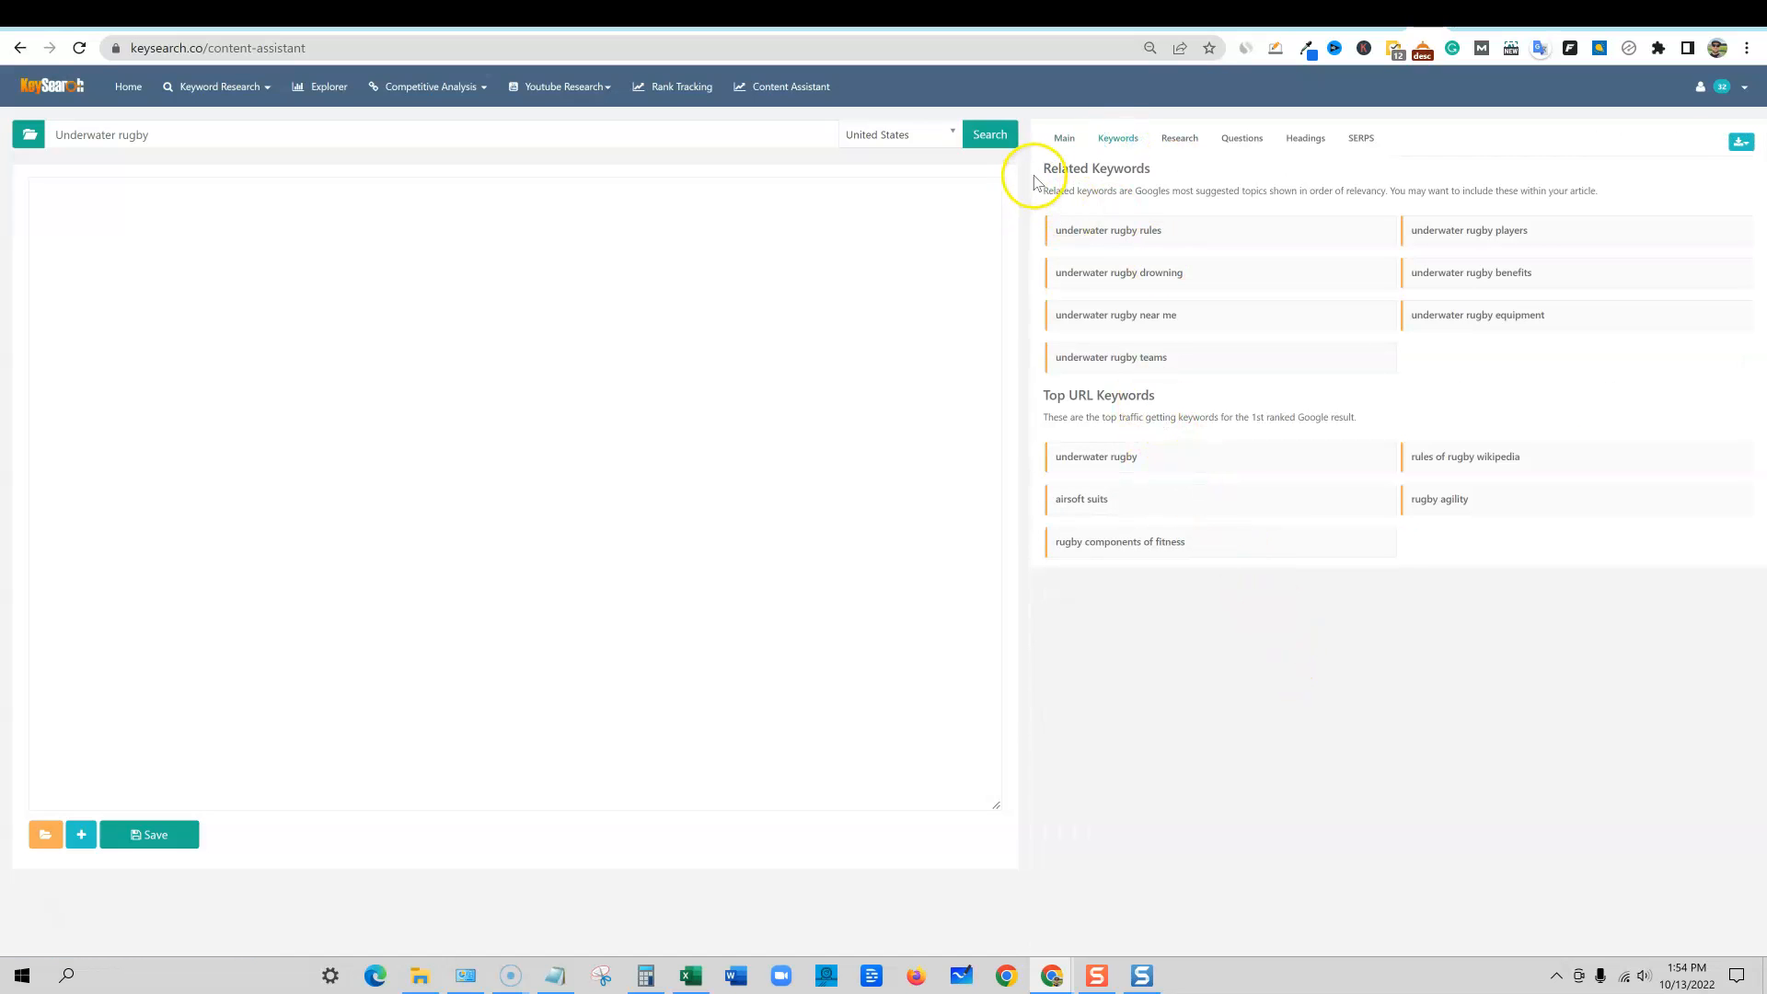
click(1179, 140)
scroll(1260, 783, down, 5)
scroll(1265, 883, up, 5)
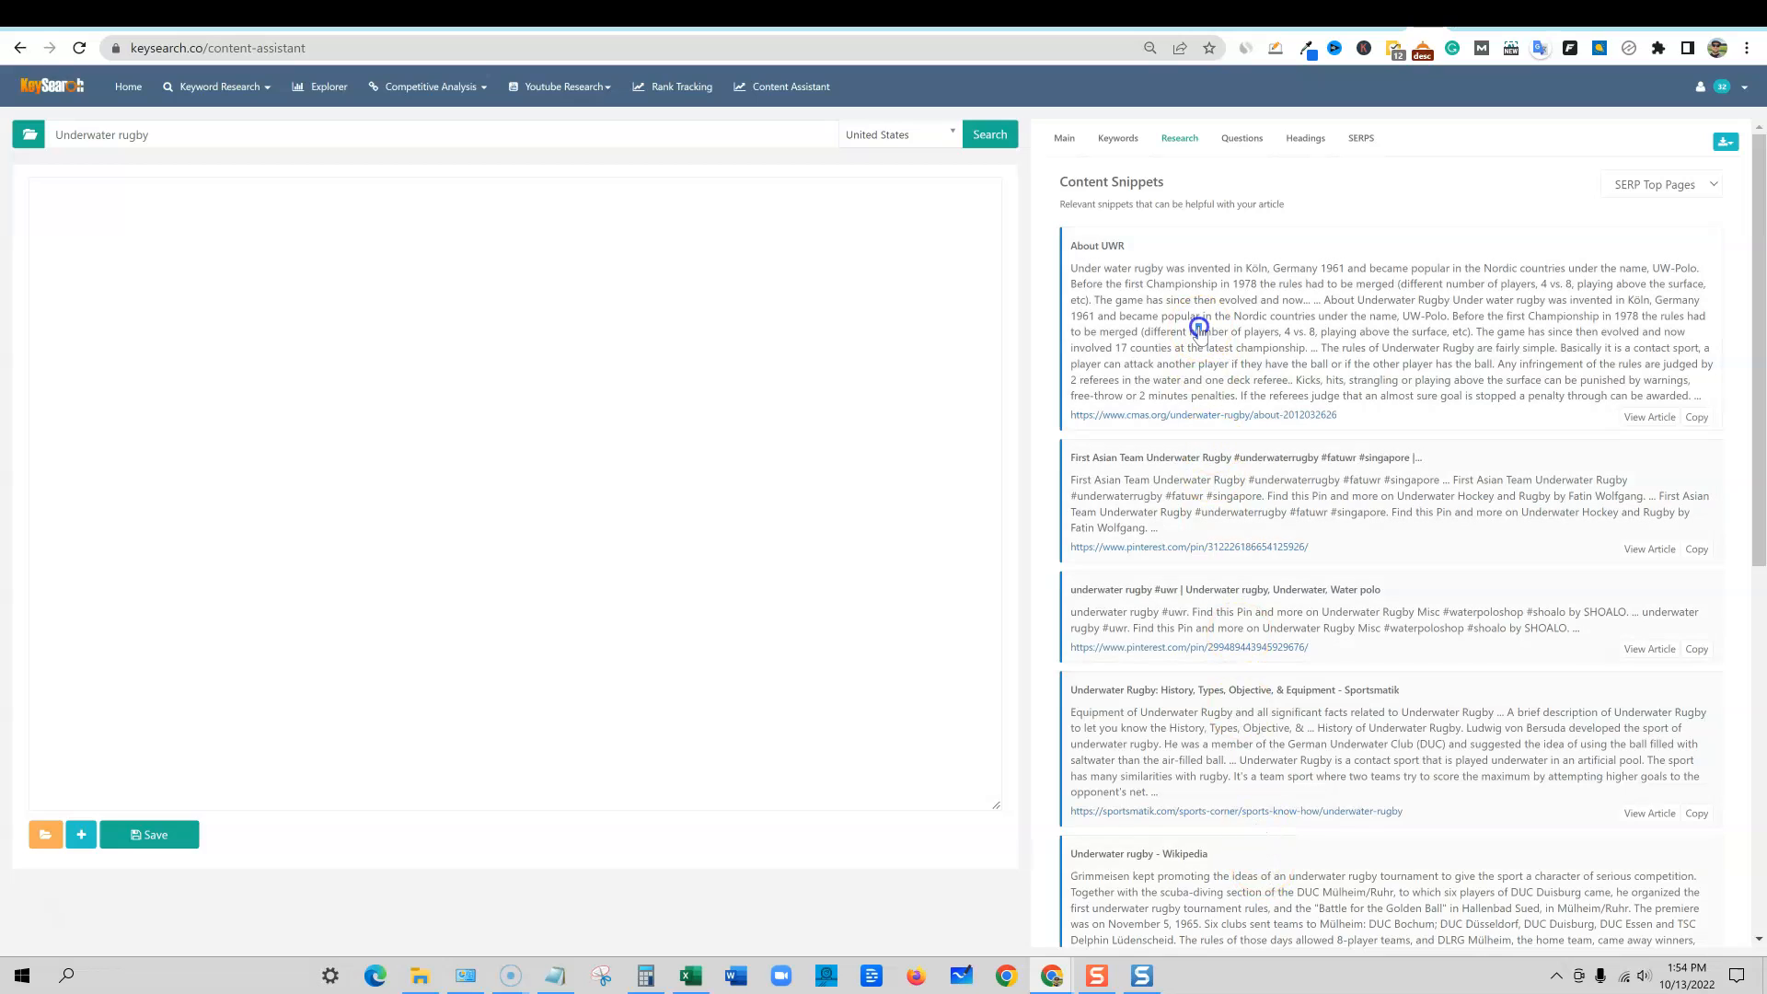
Step: Copy the "About UWR" research snippet and paste it into the empty article draft
click(1696, 417)
click(228, 303)
key(ctrl+v)
click(609, 384)
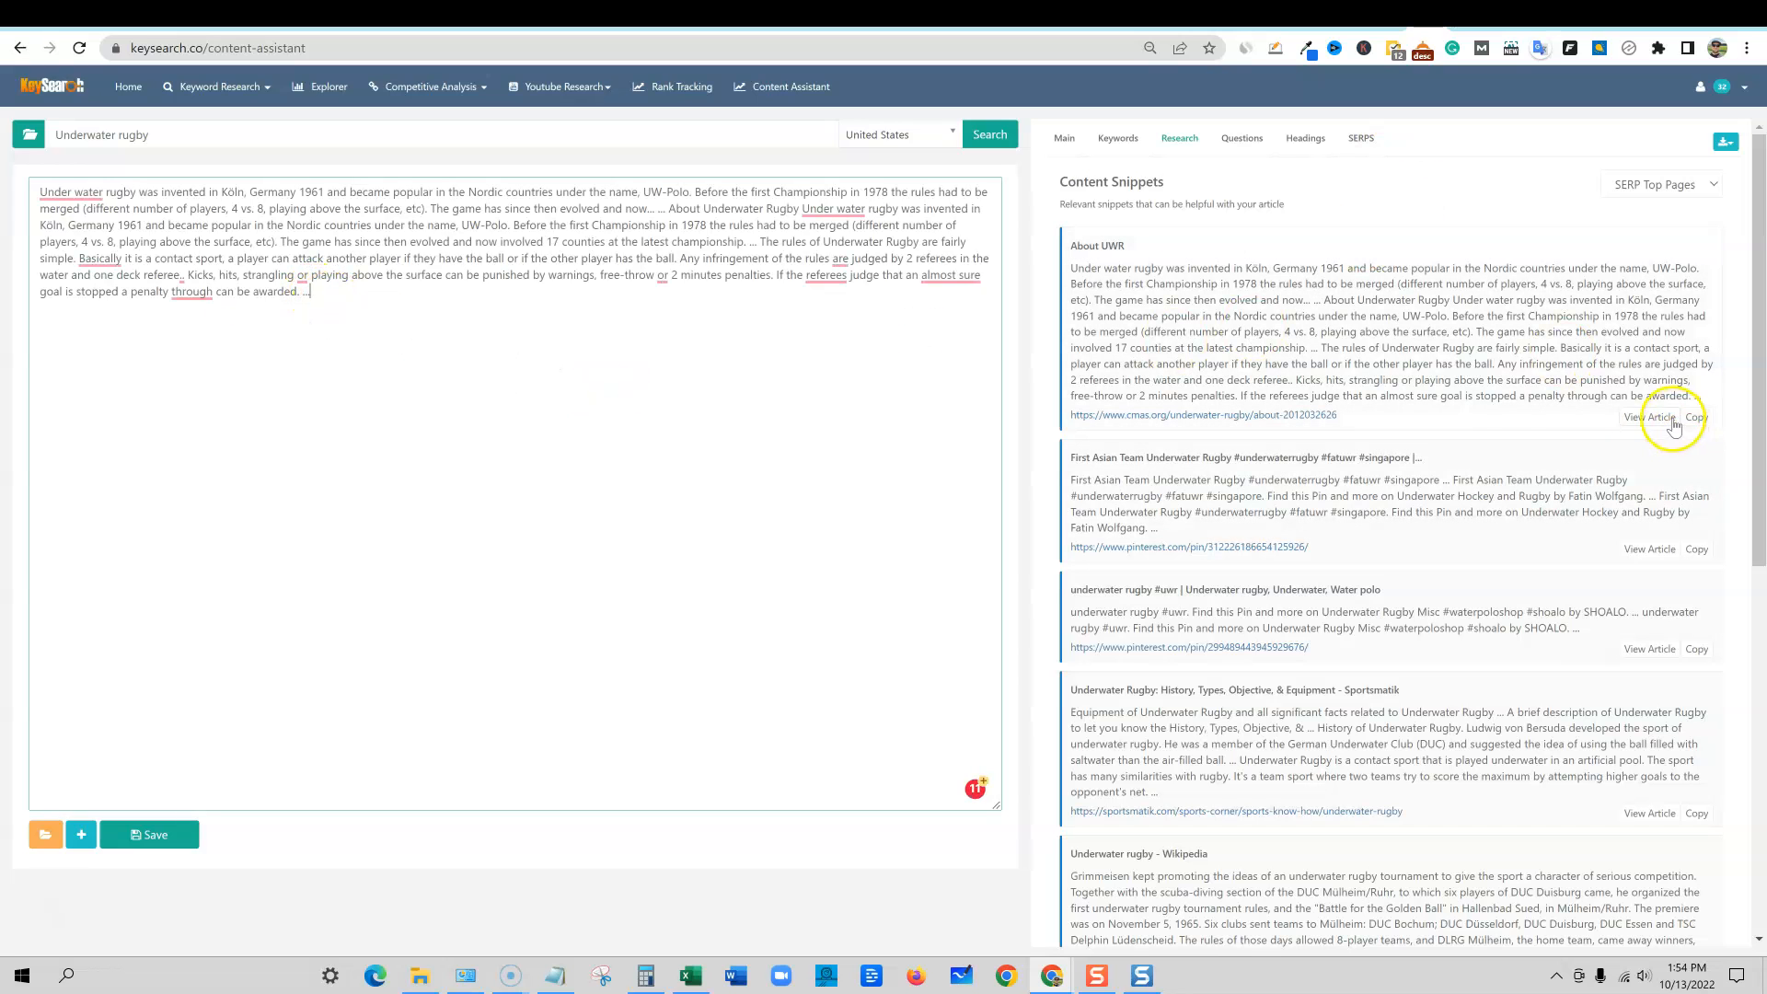
Step: Add the suggested questions "what is underwater rugby called?" and "is underwater rugby hard?" on separate lines below the pasted snippet
click(1241, 139)
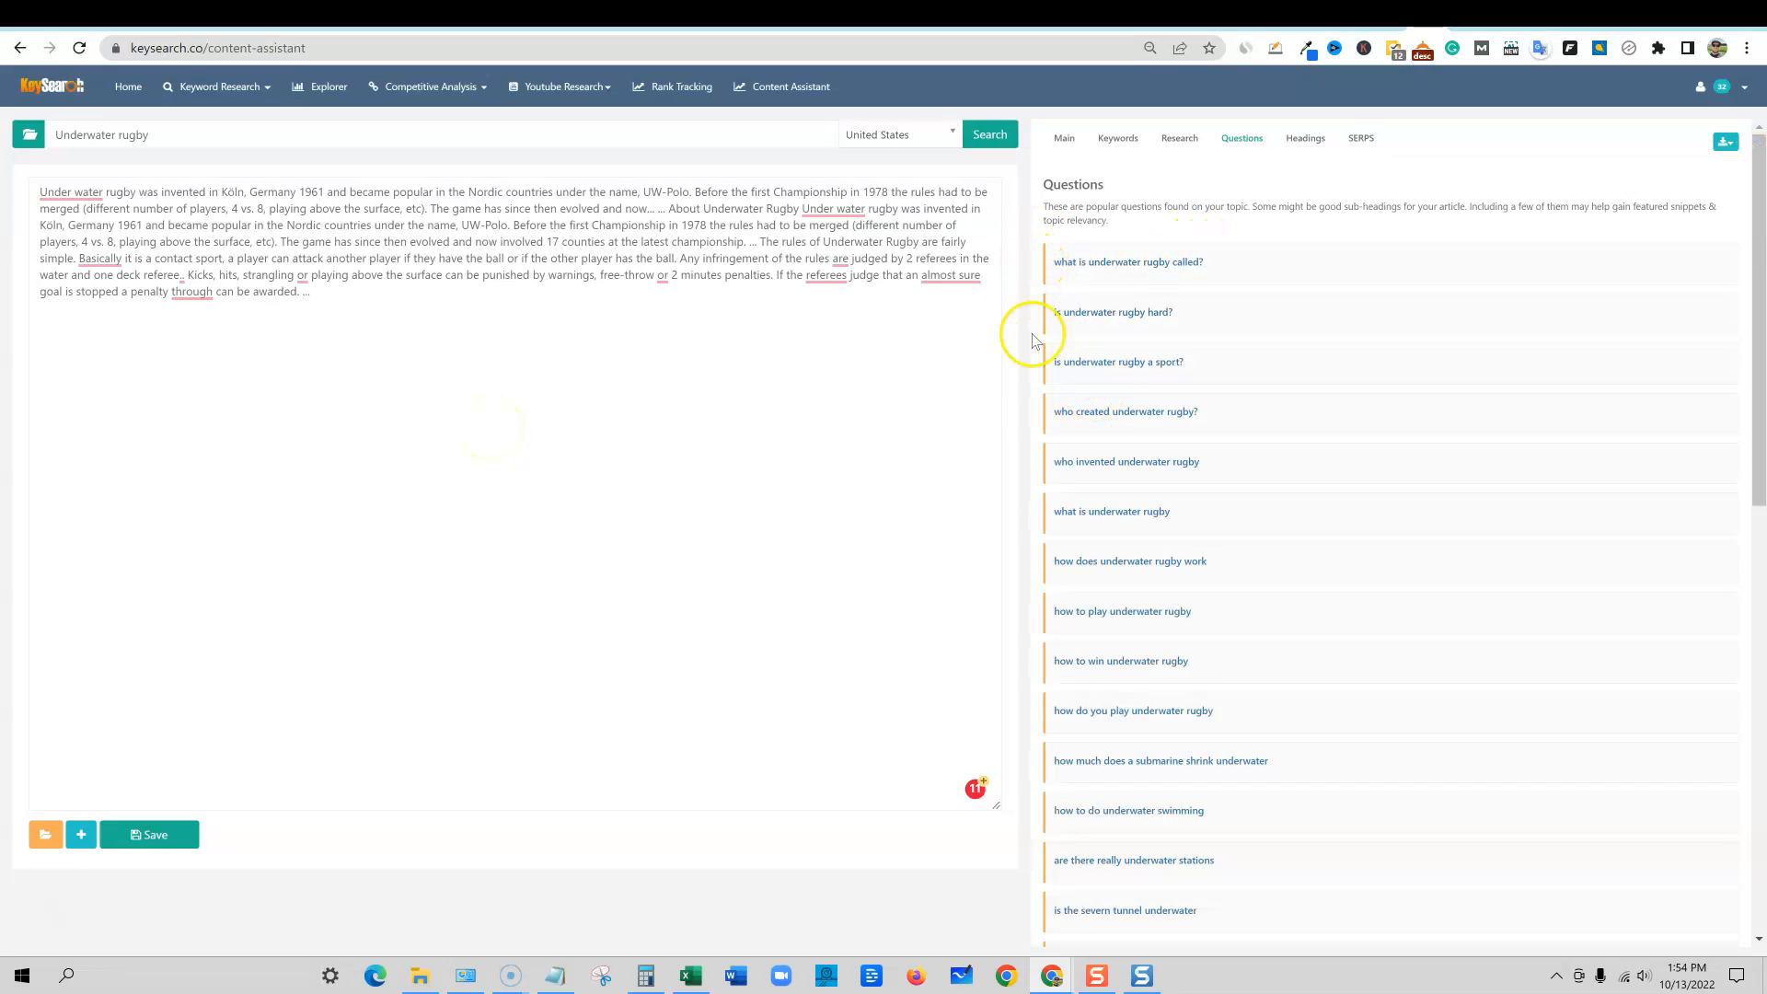
drag(1210, 264, 1048, 262)
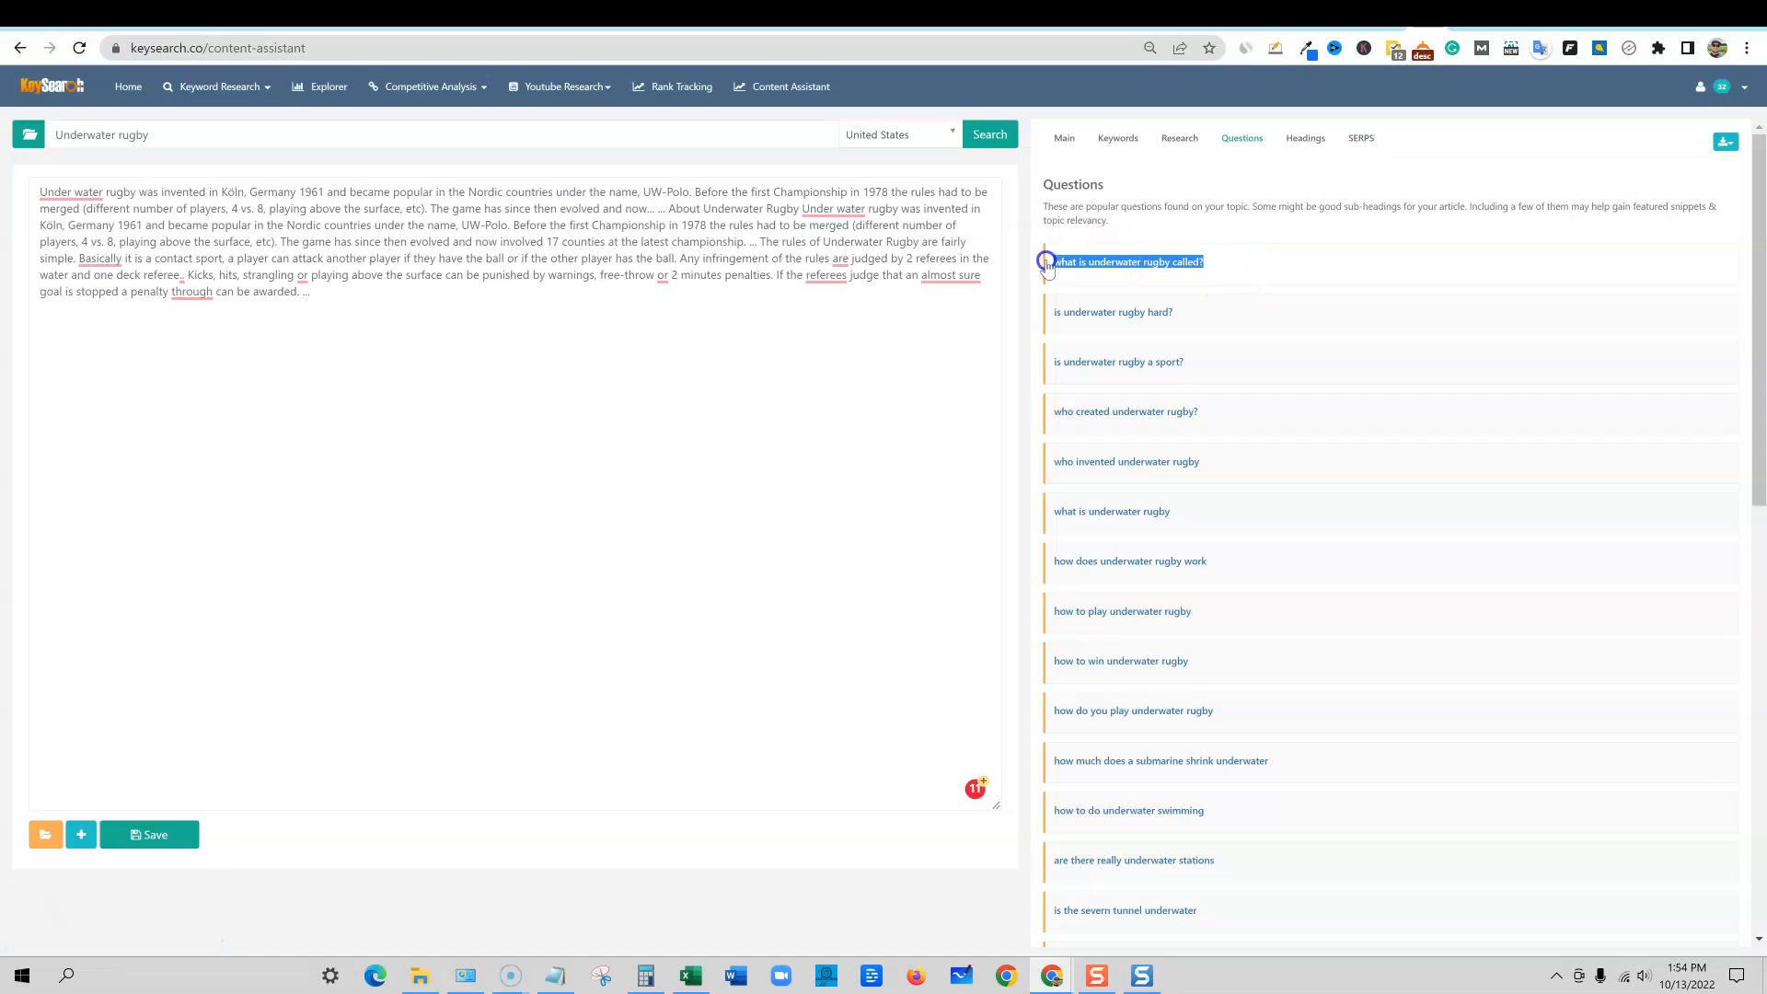
click(284, 381)
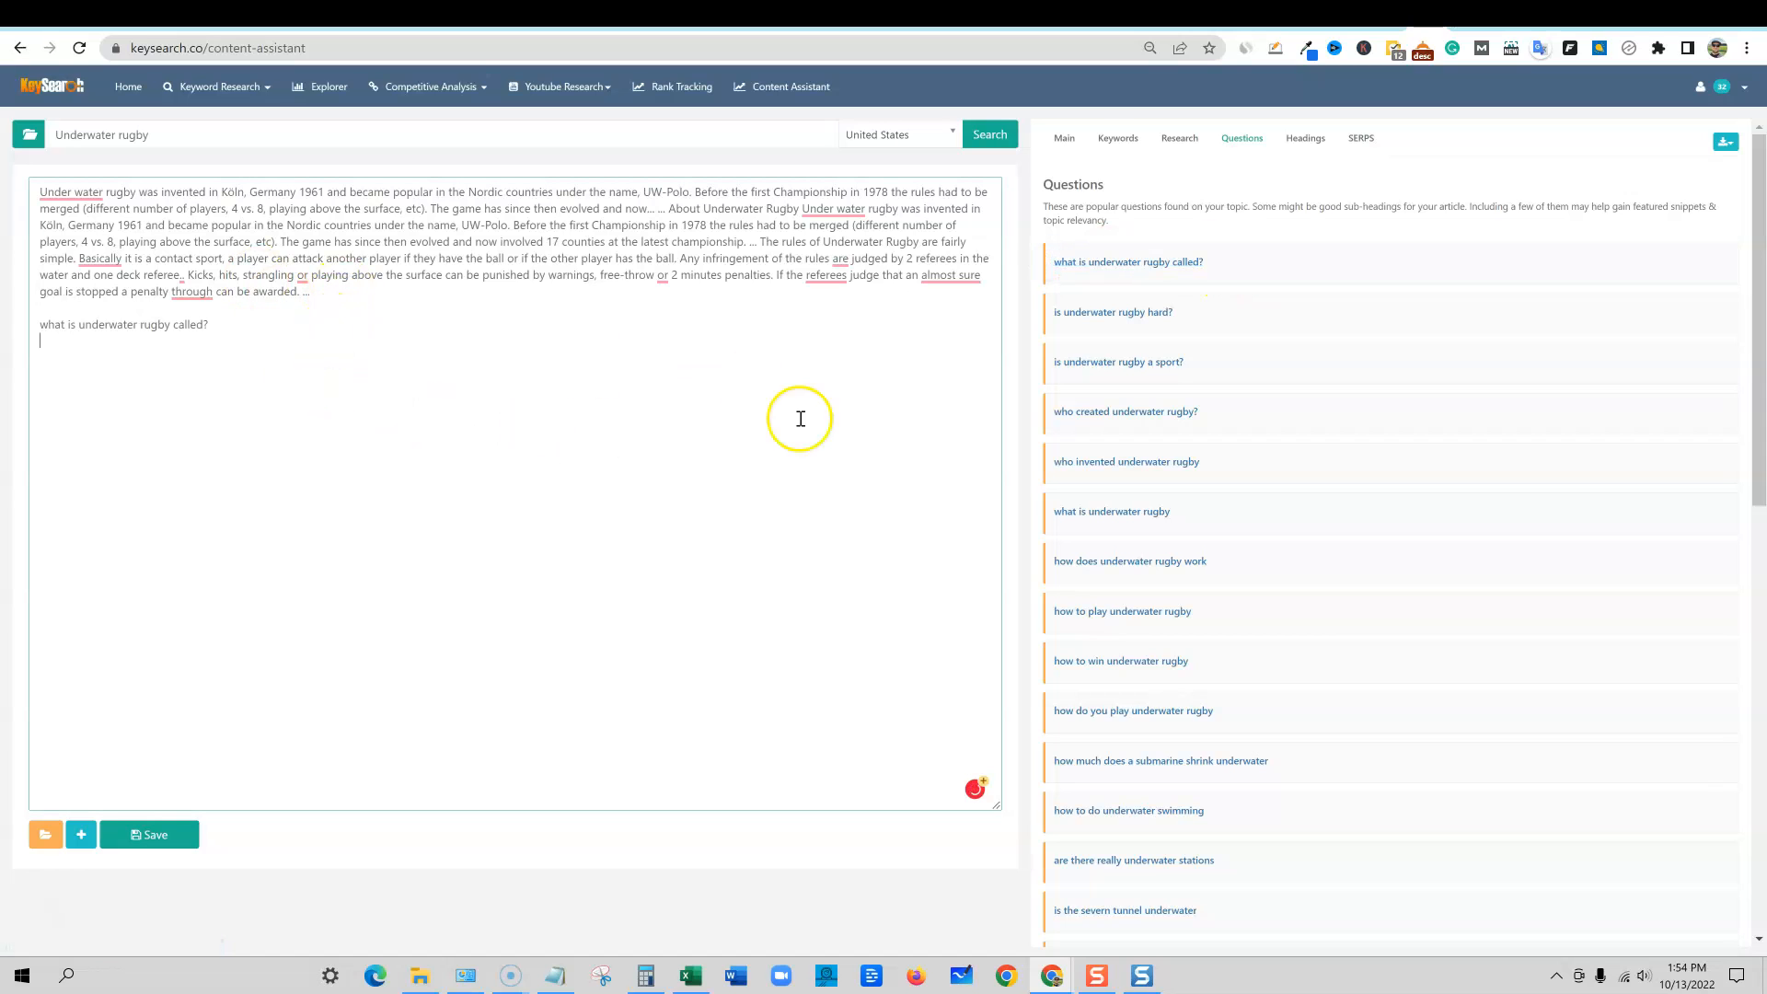
drag(1174, 313, 1041, 317)
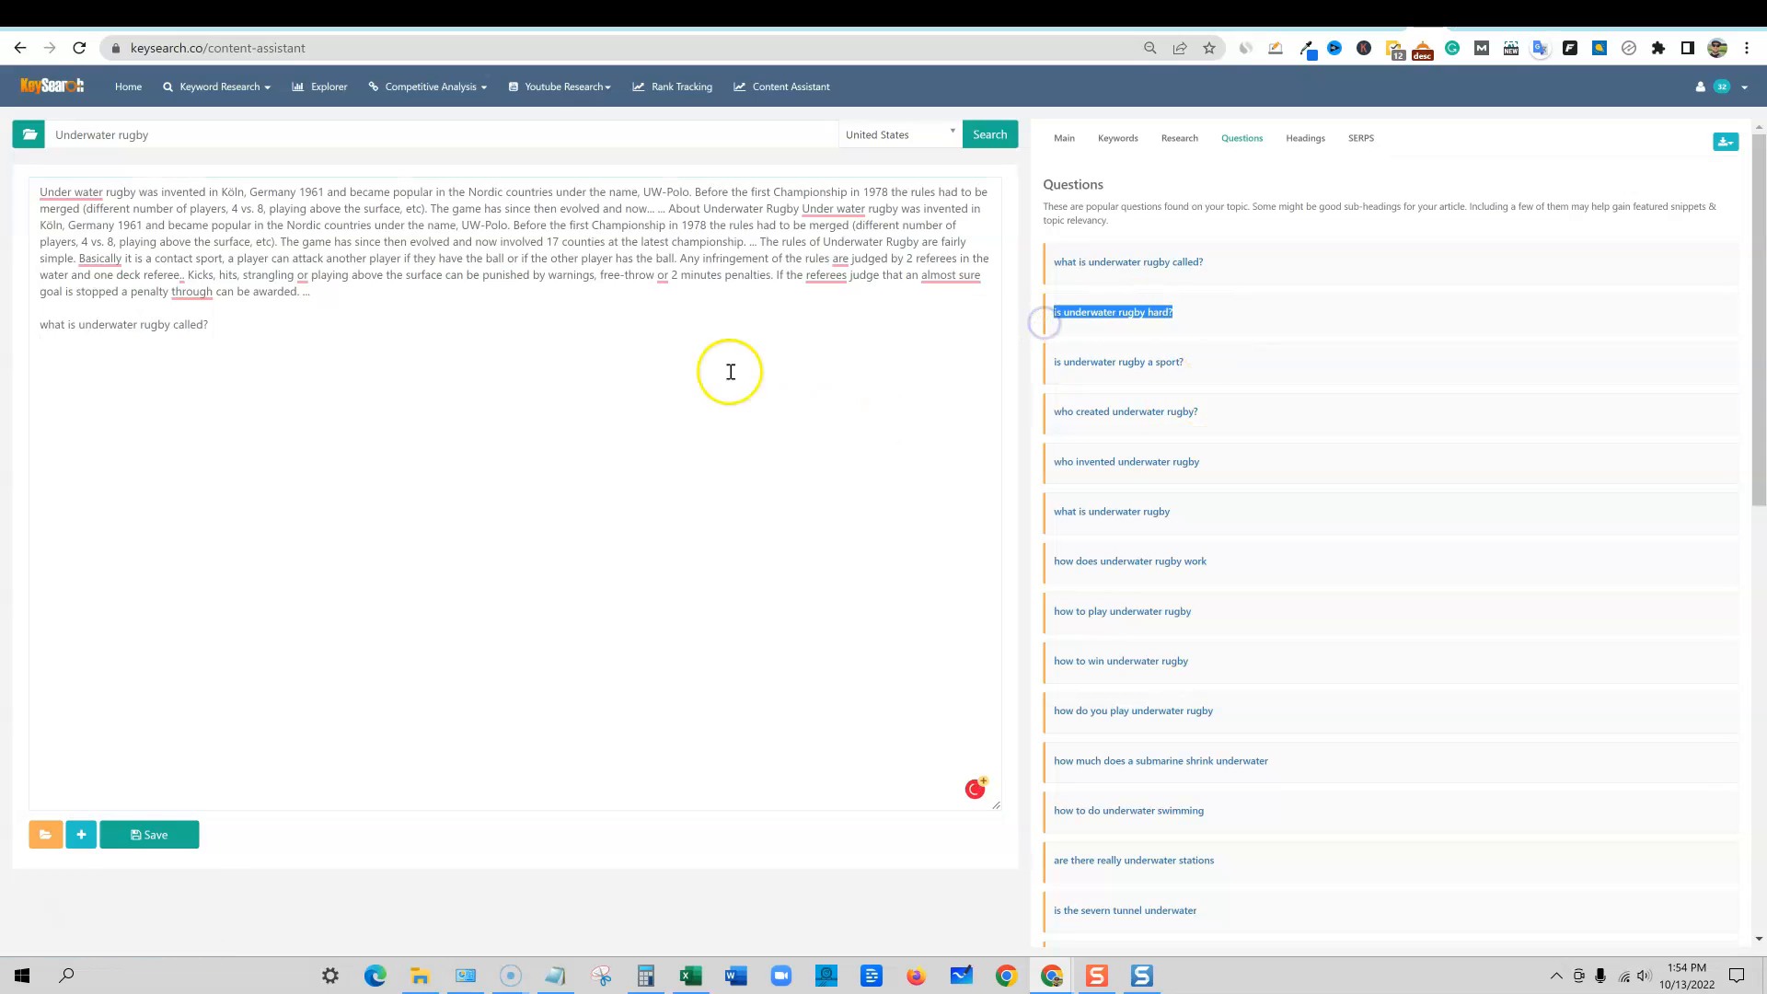
click(147, 357)
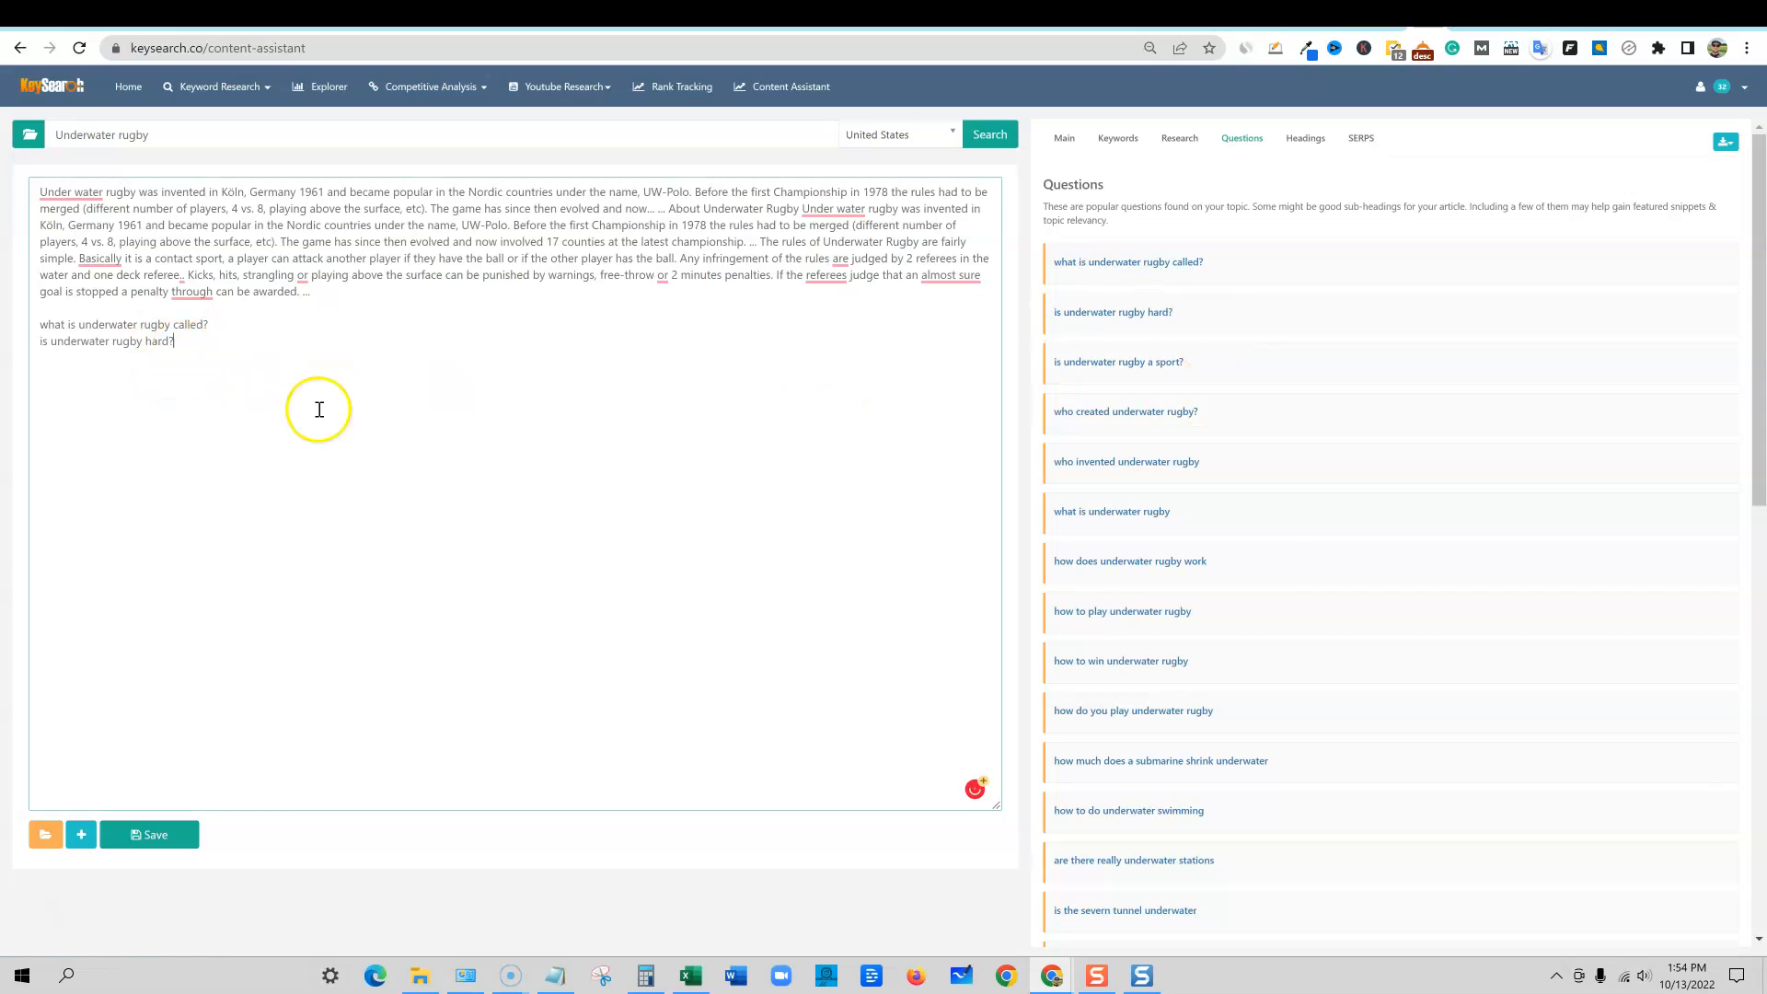
Step: View the H1 to H3 heading suggestions for underwater rugby and the top-ranking Google pages with their word counts
click(1318, 141)
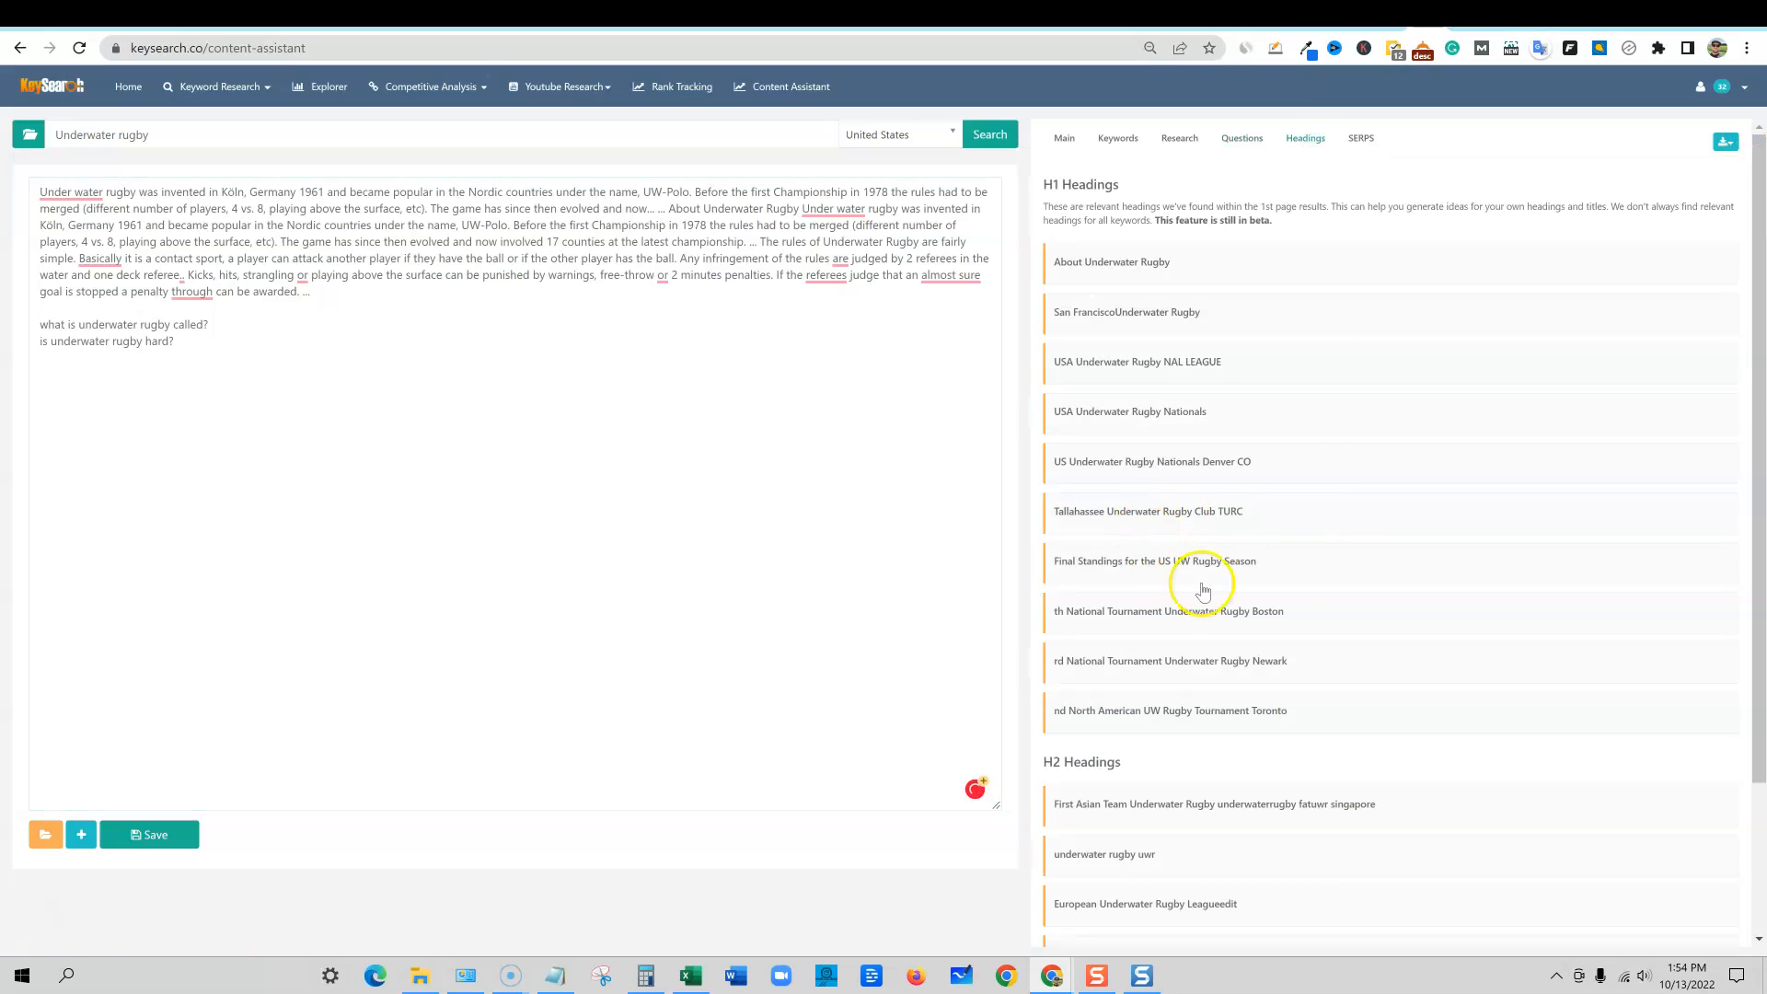
scroll(1148, 746, down, 2)
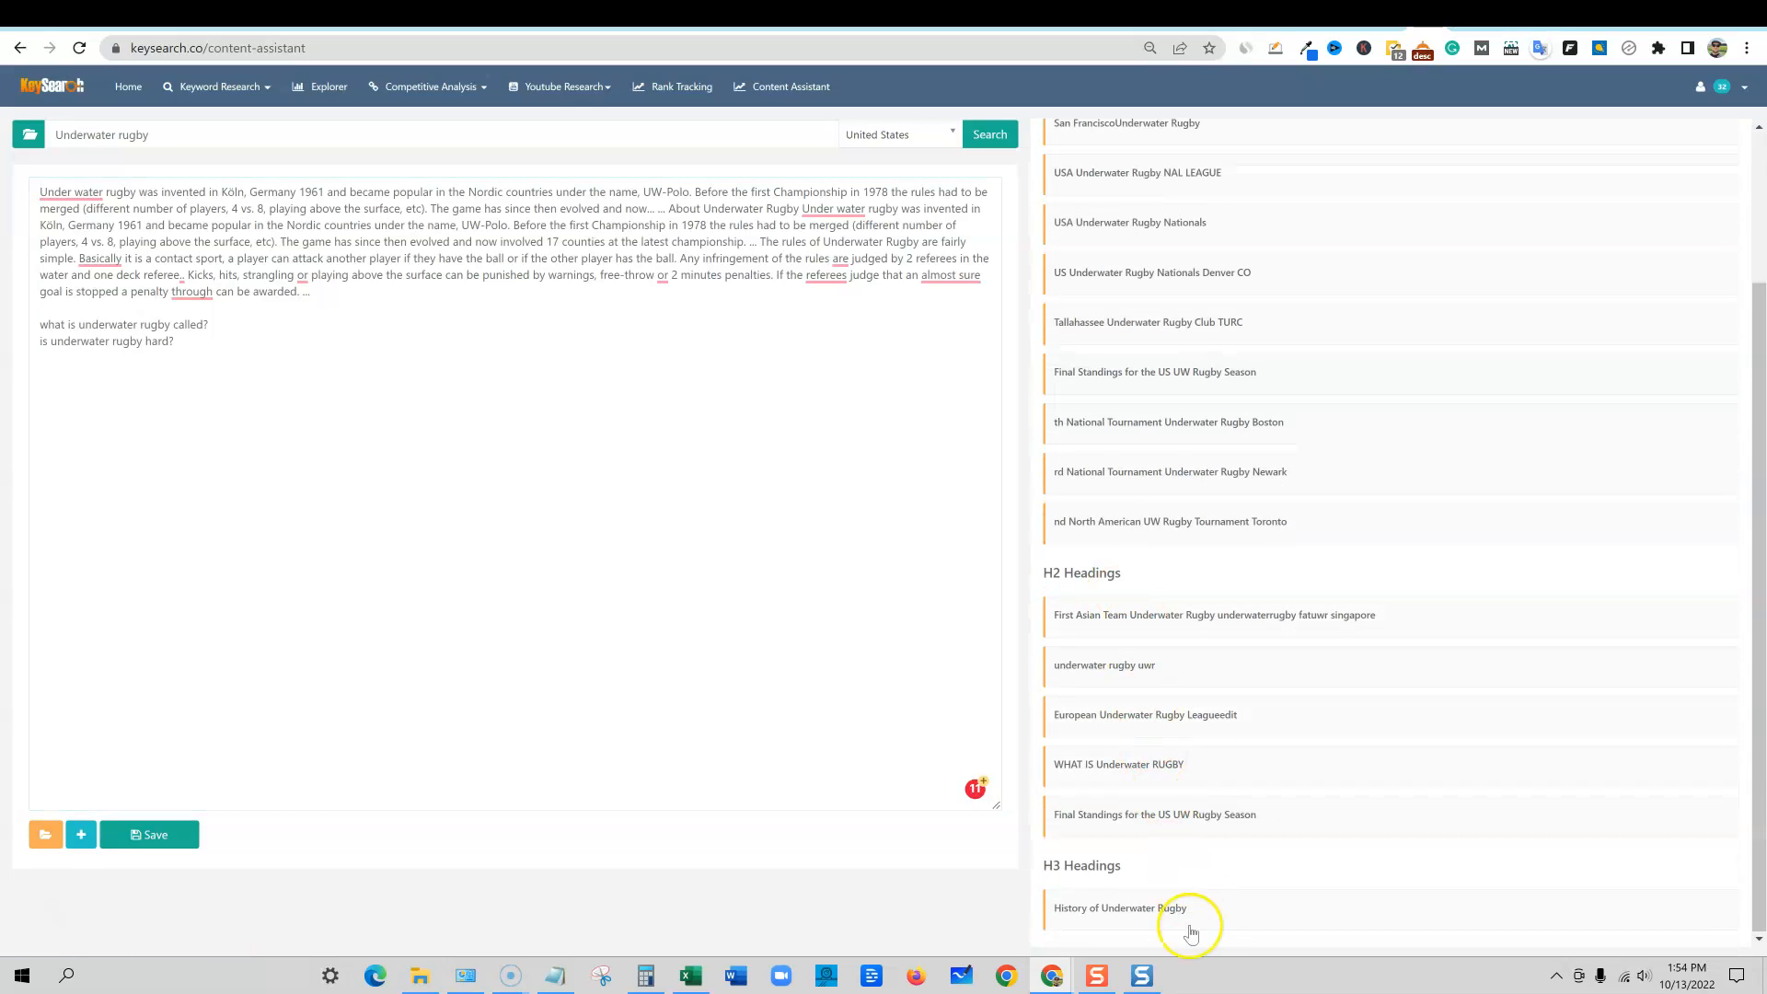
scroll(1346, 433, up, 2)
click(1361, 138)
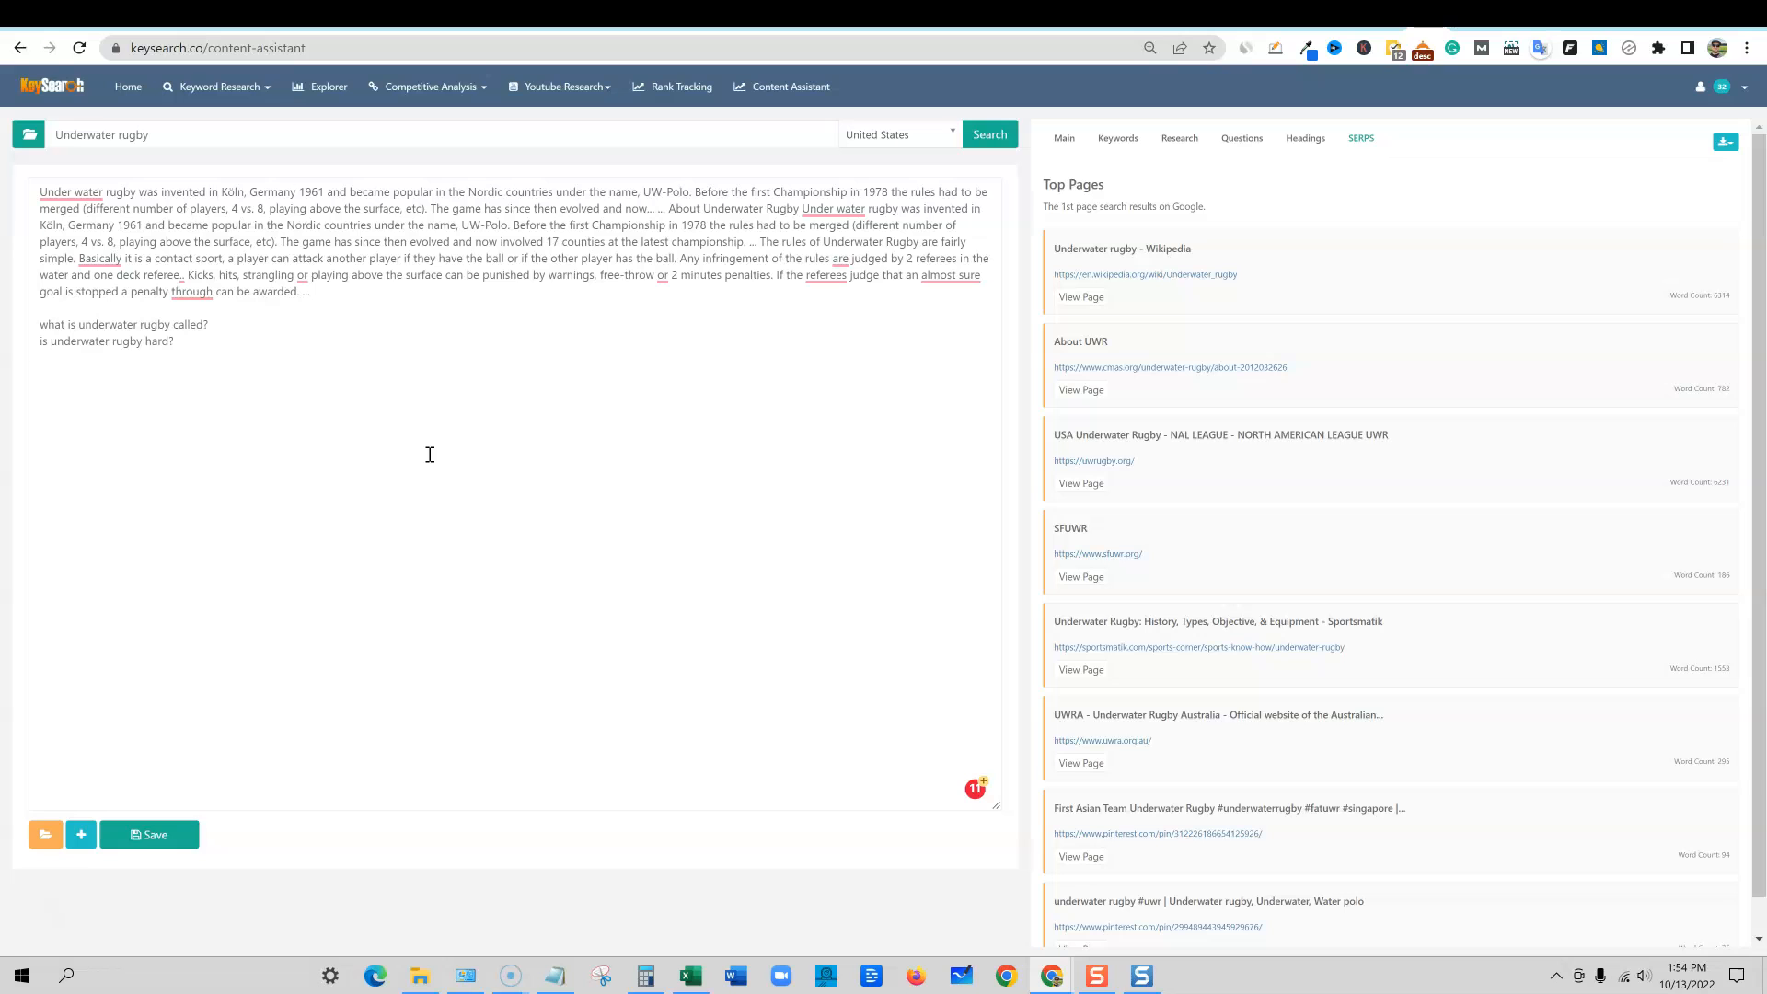
Step: Switch to the comparison outline in Notepad and highlight its "overall thoughts" line
click(555, 973)
drag(906, 765, 311, 774)
scroll(572, 506, up, 1)
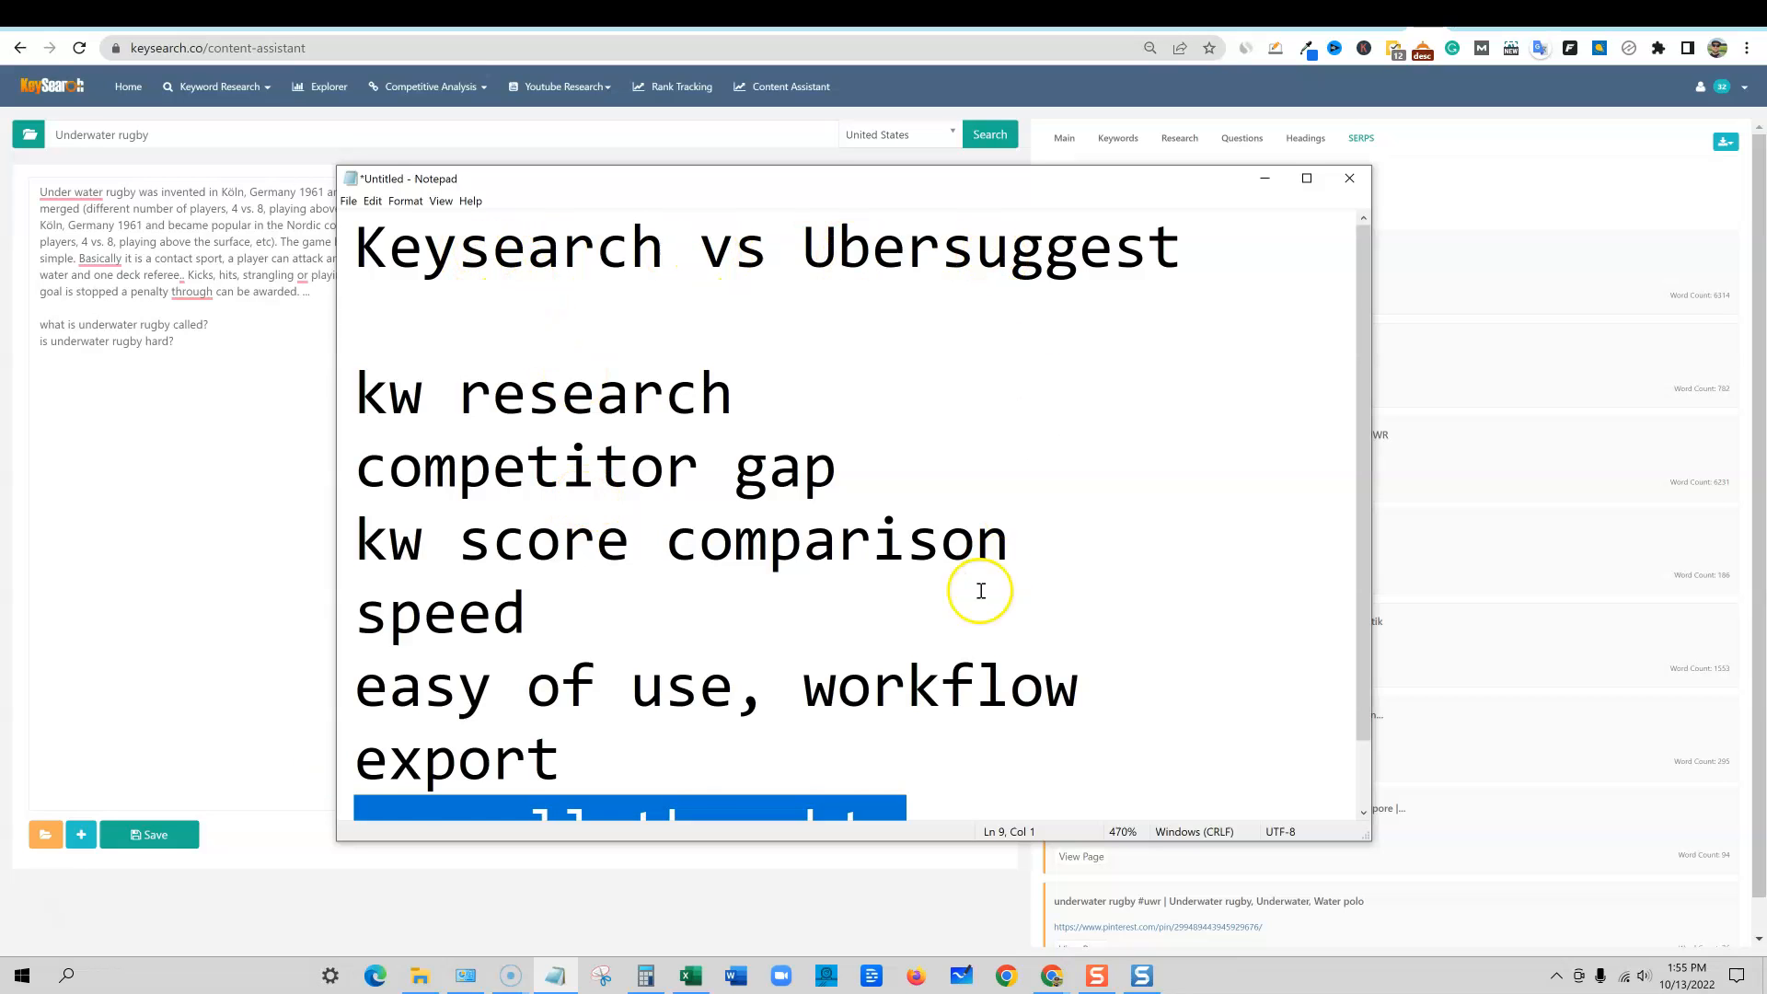
scroll(921, 626, down, 1)
drag(874, 755, 366, 760)
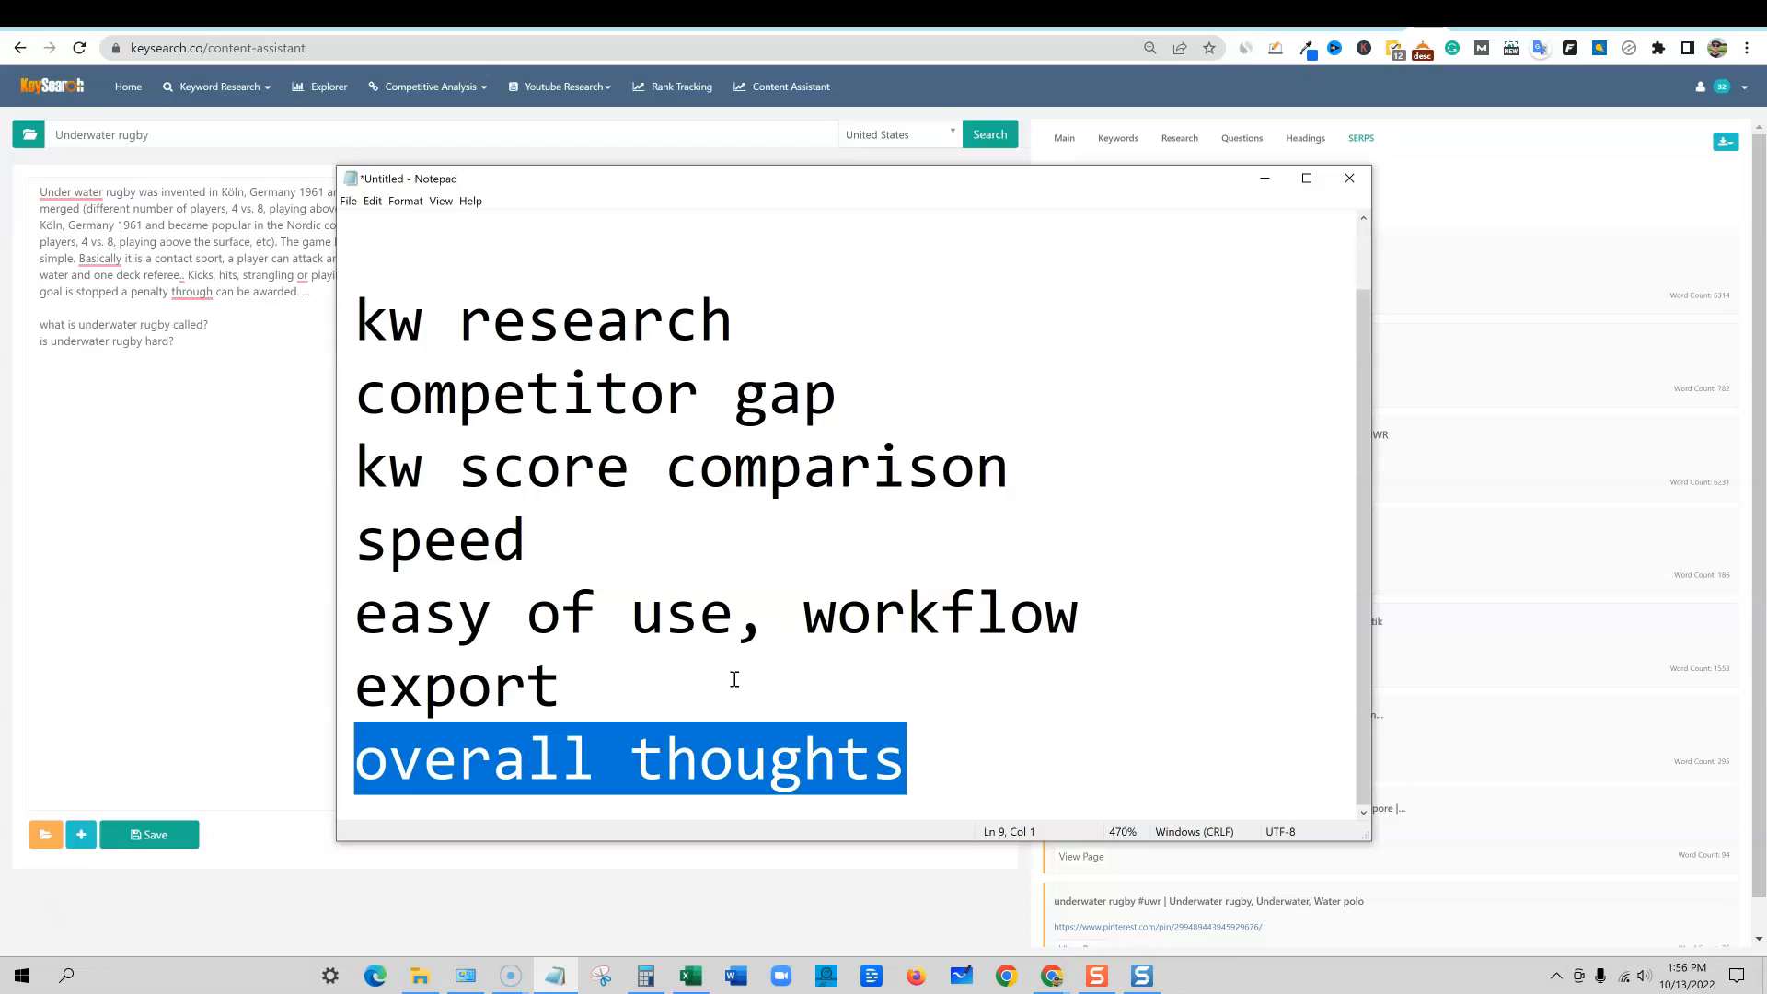
Step: Highlight the outline title "Keysearch vs Ubersuggest" and the word "Keysearch" in it, and review the comparison points
scroll(734, 679, up, 1)
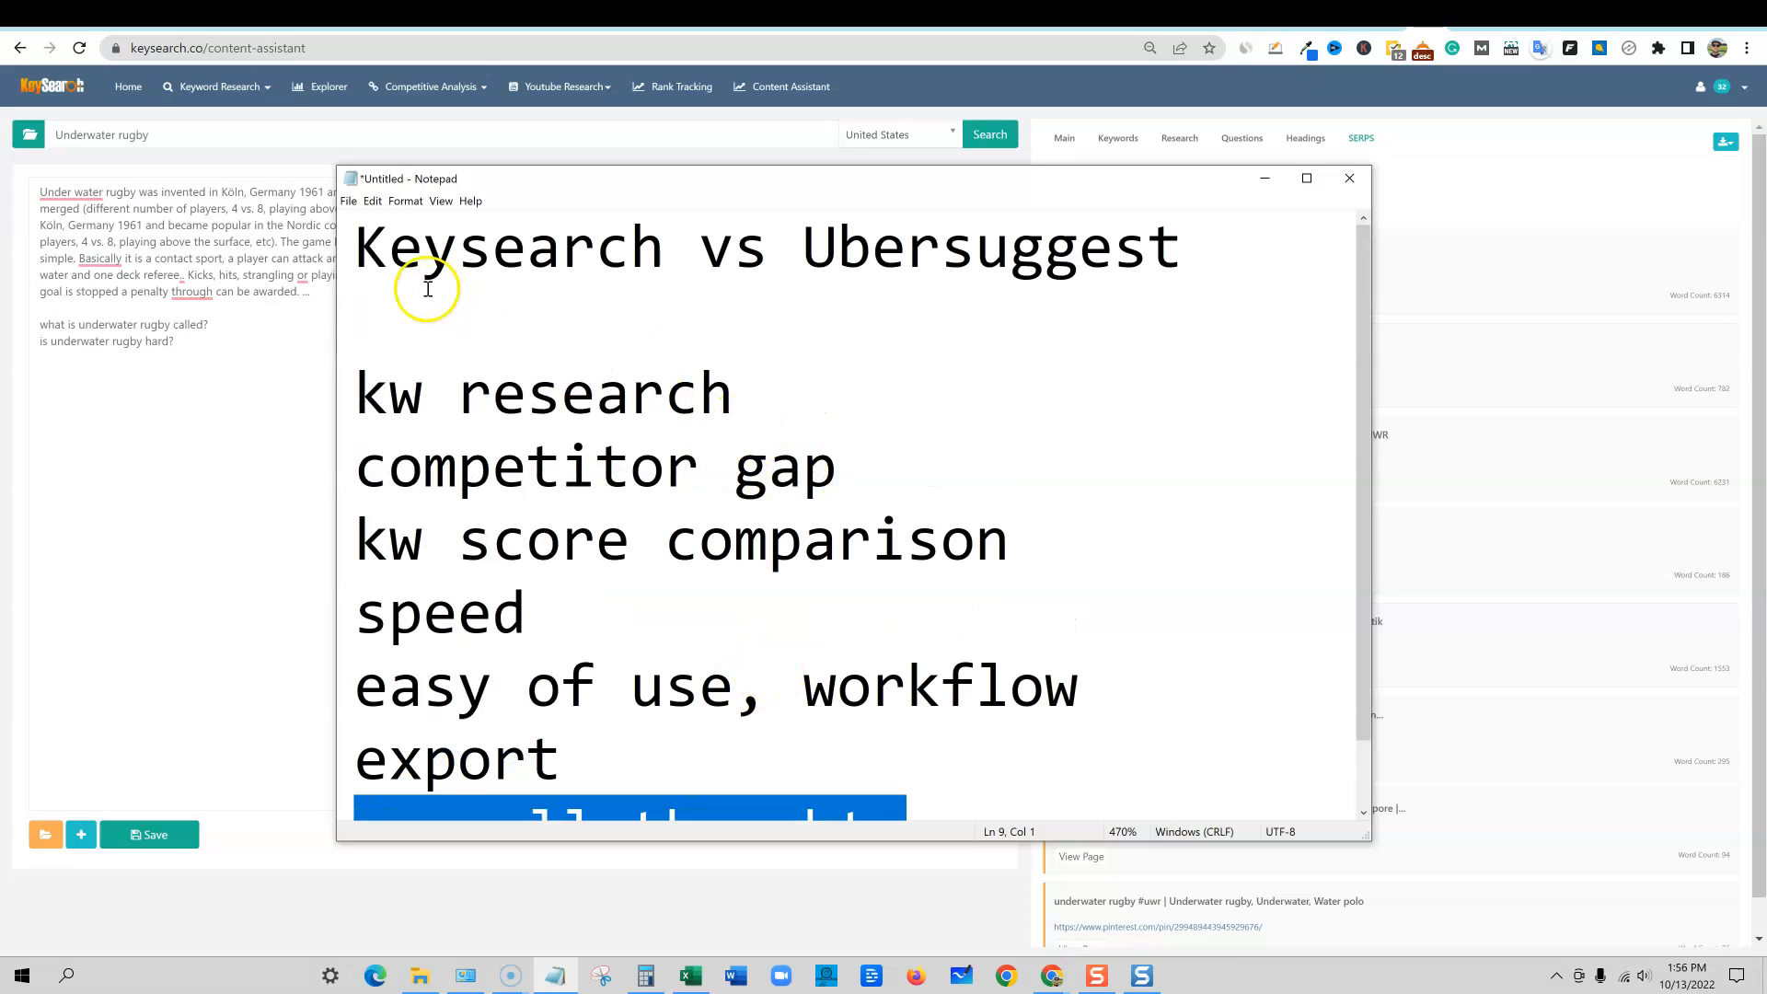
drag(359, 249, 1302, 273)
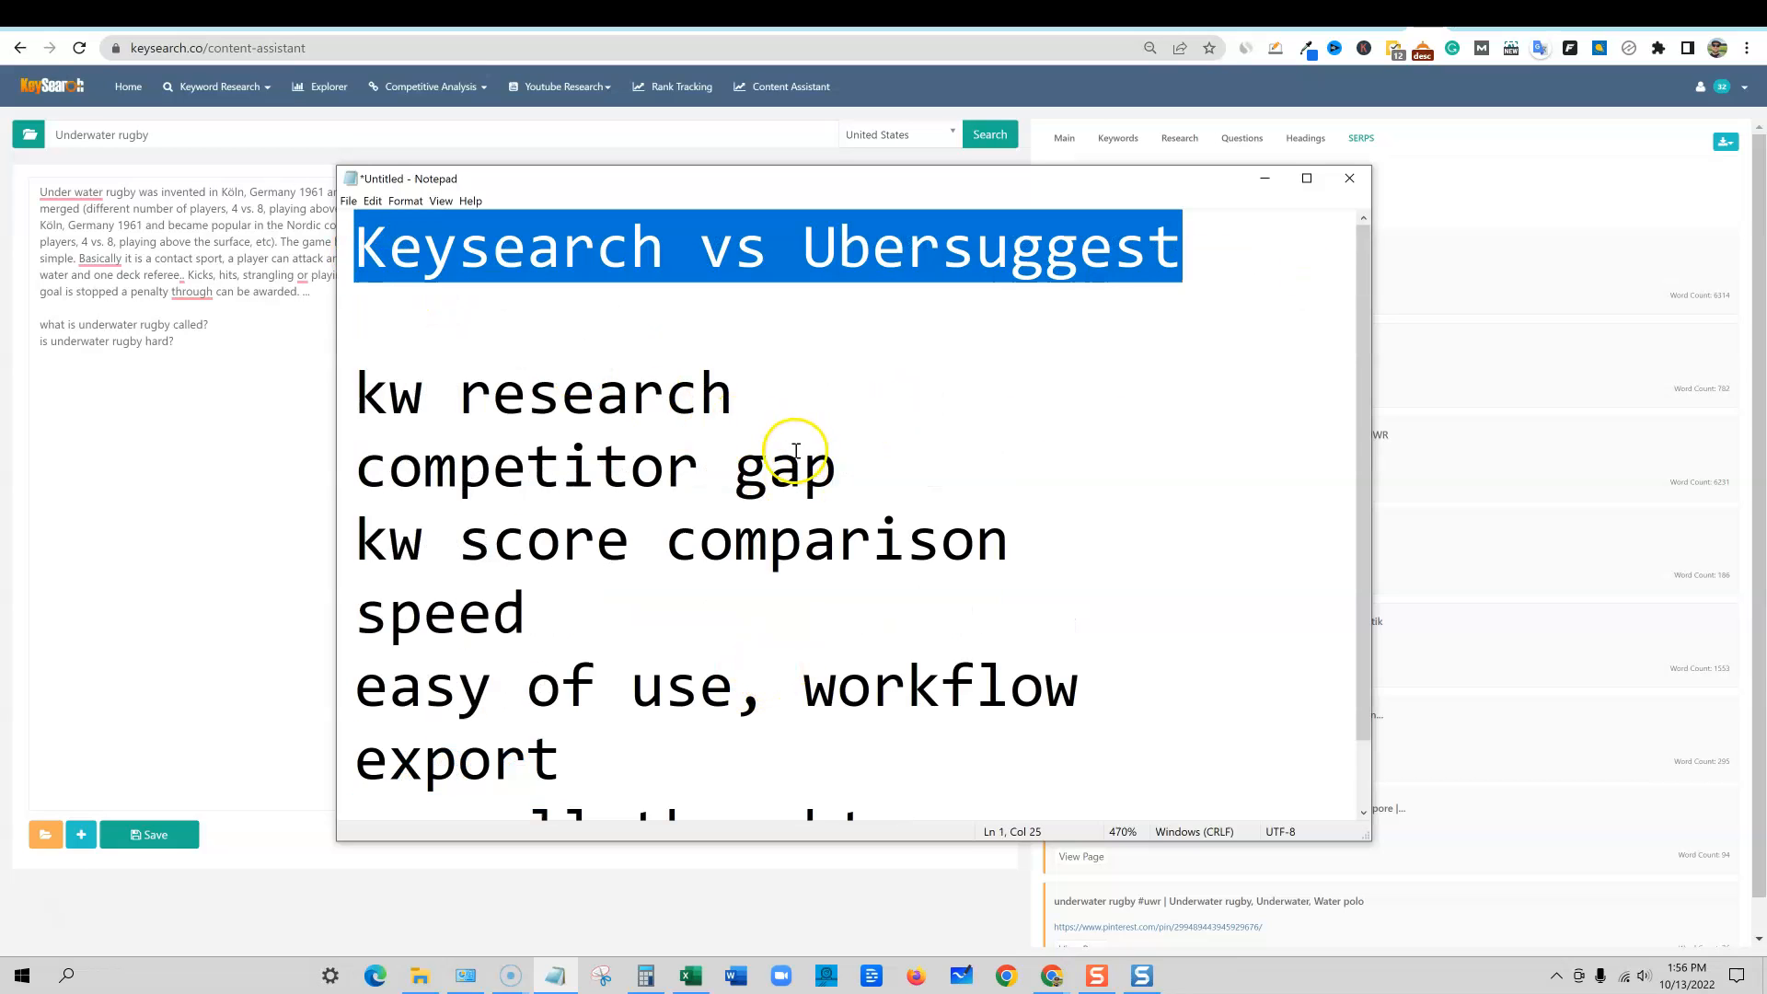
click(732, 331)
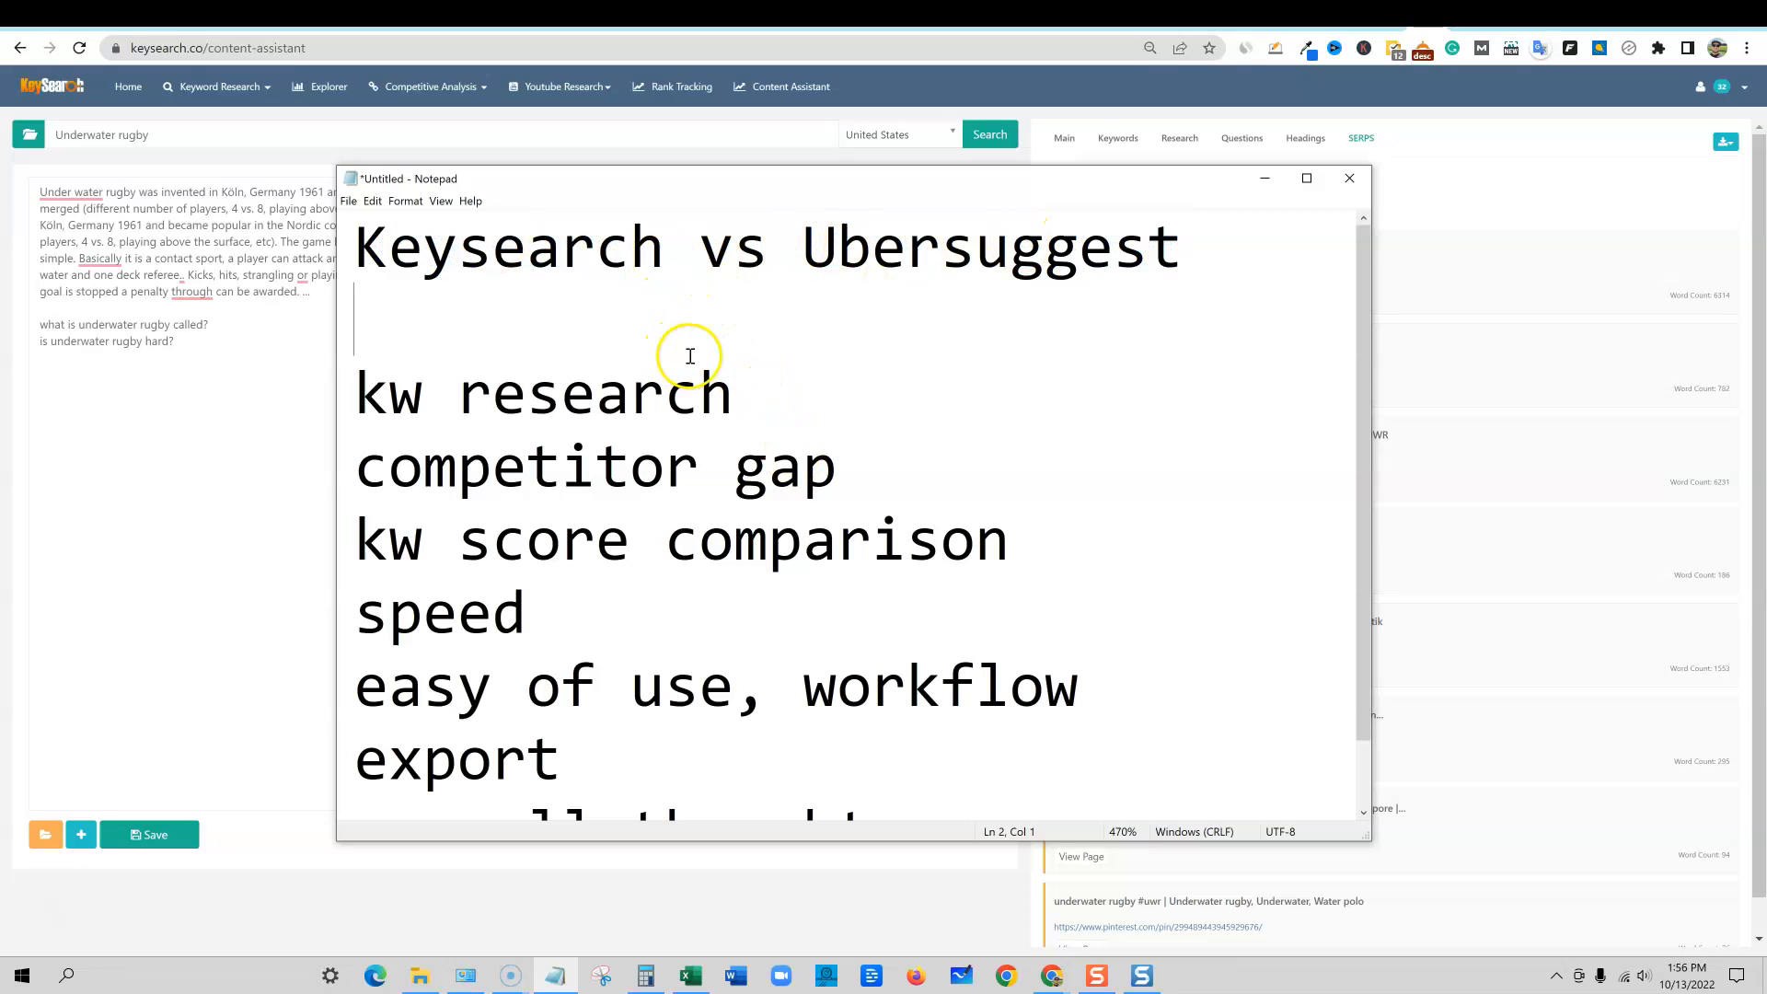
drag(665, 263, 355, 251)
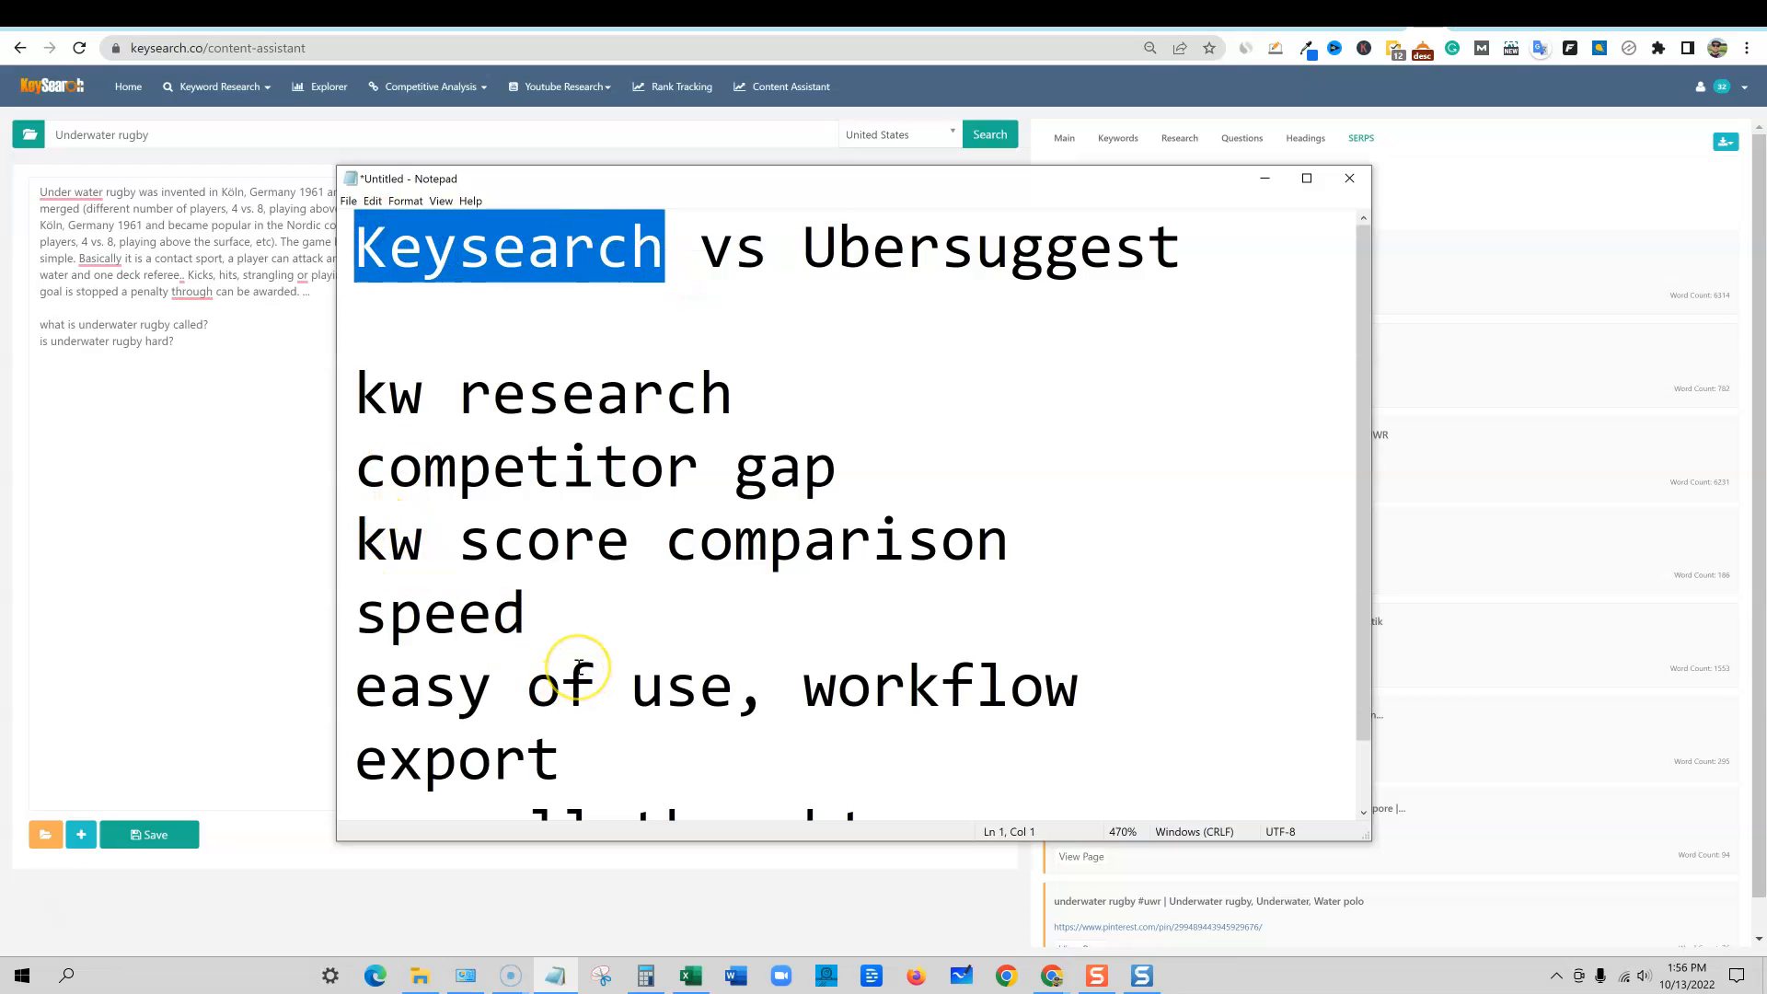
scroll(606, 655, down, 1)
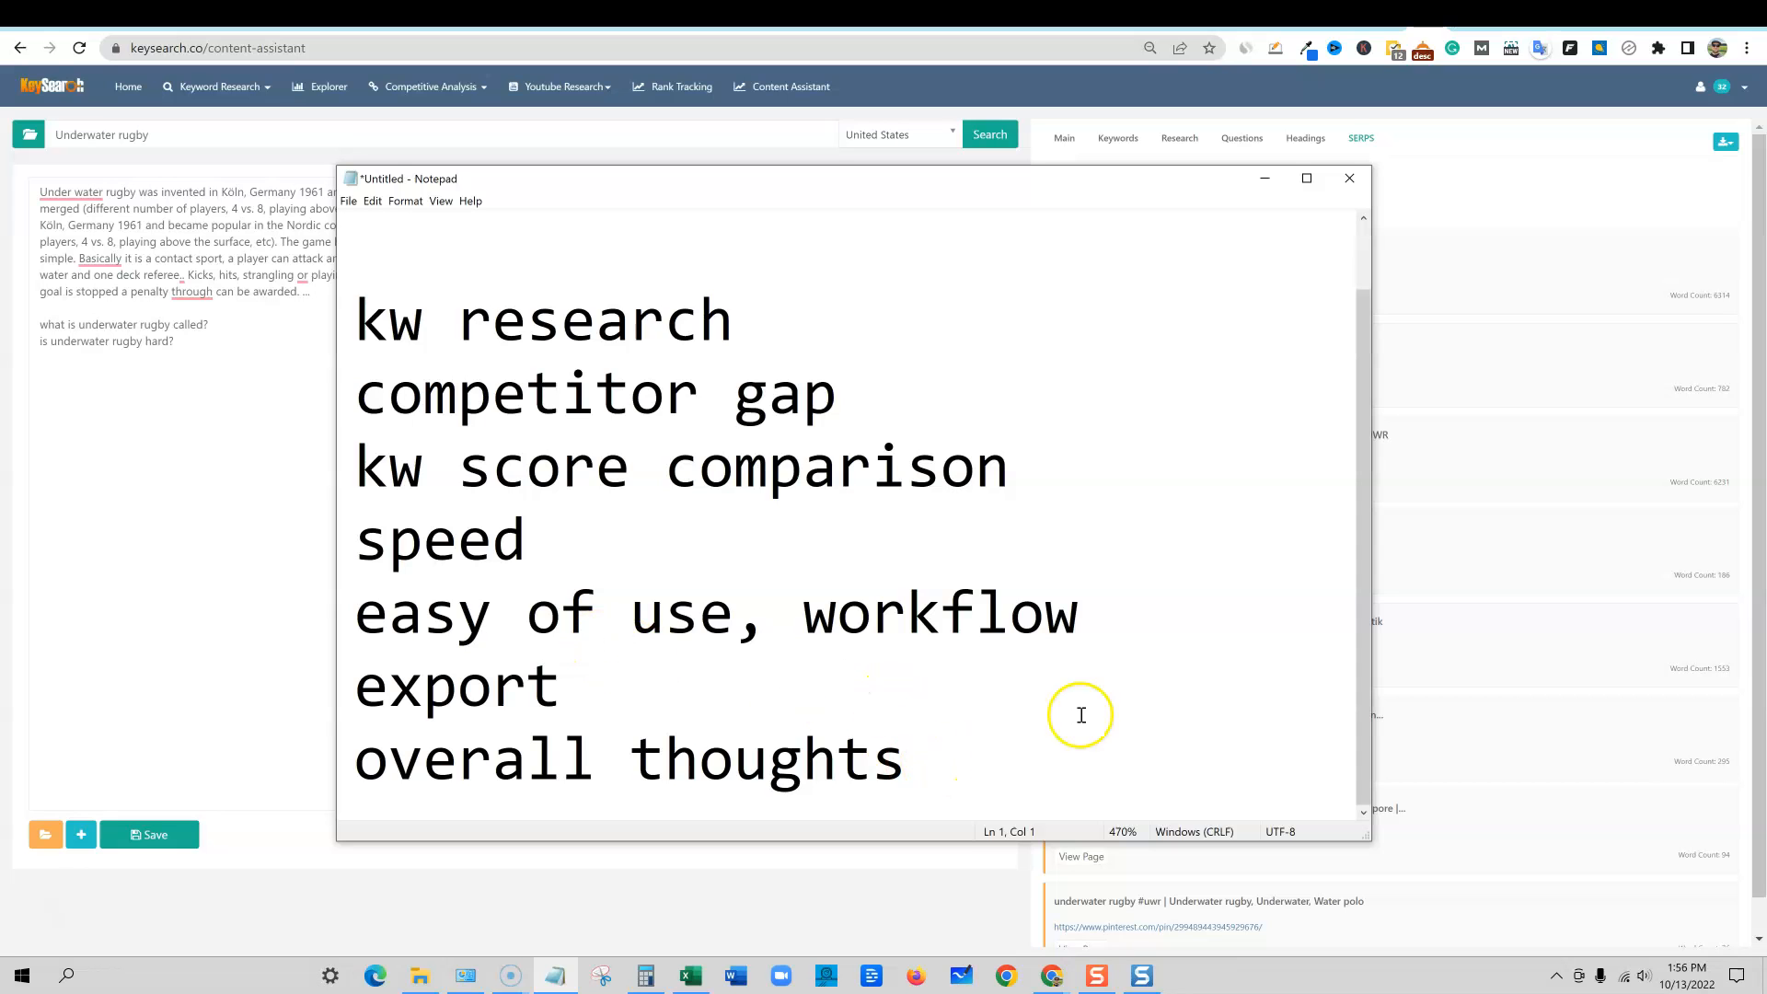
Step: Check the remaining credits in the KeySearch account, and return to the comparison outline in Notepad
click(1733, 90)
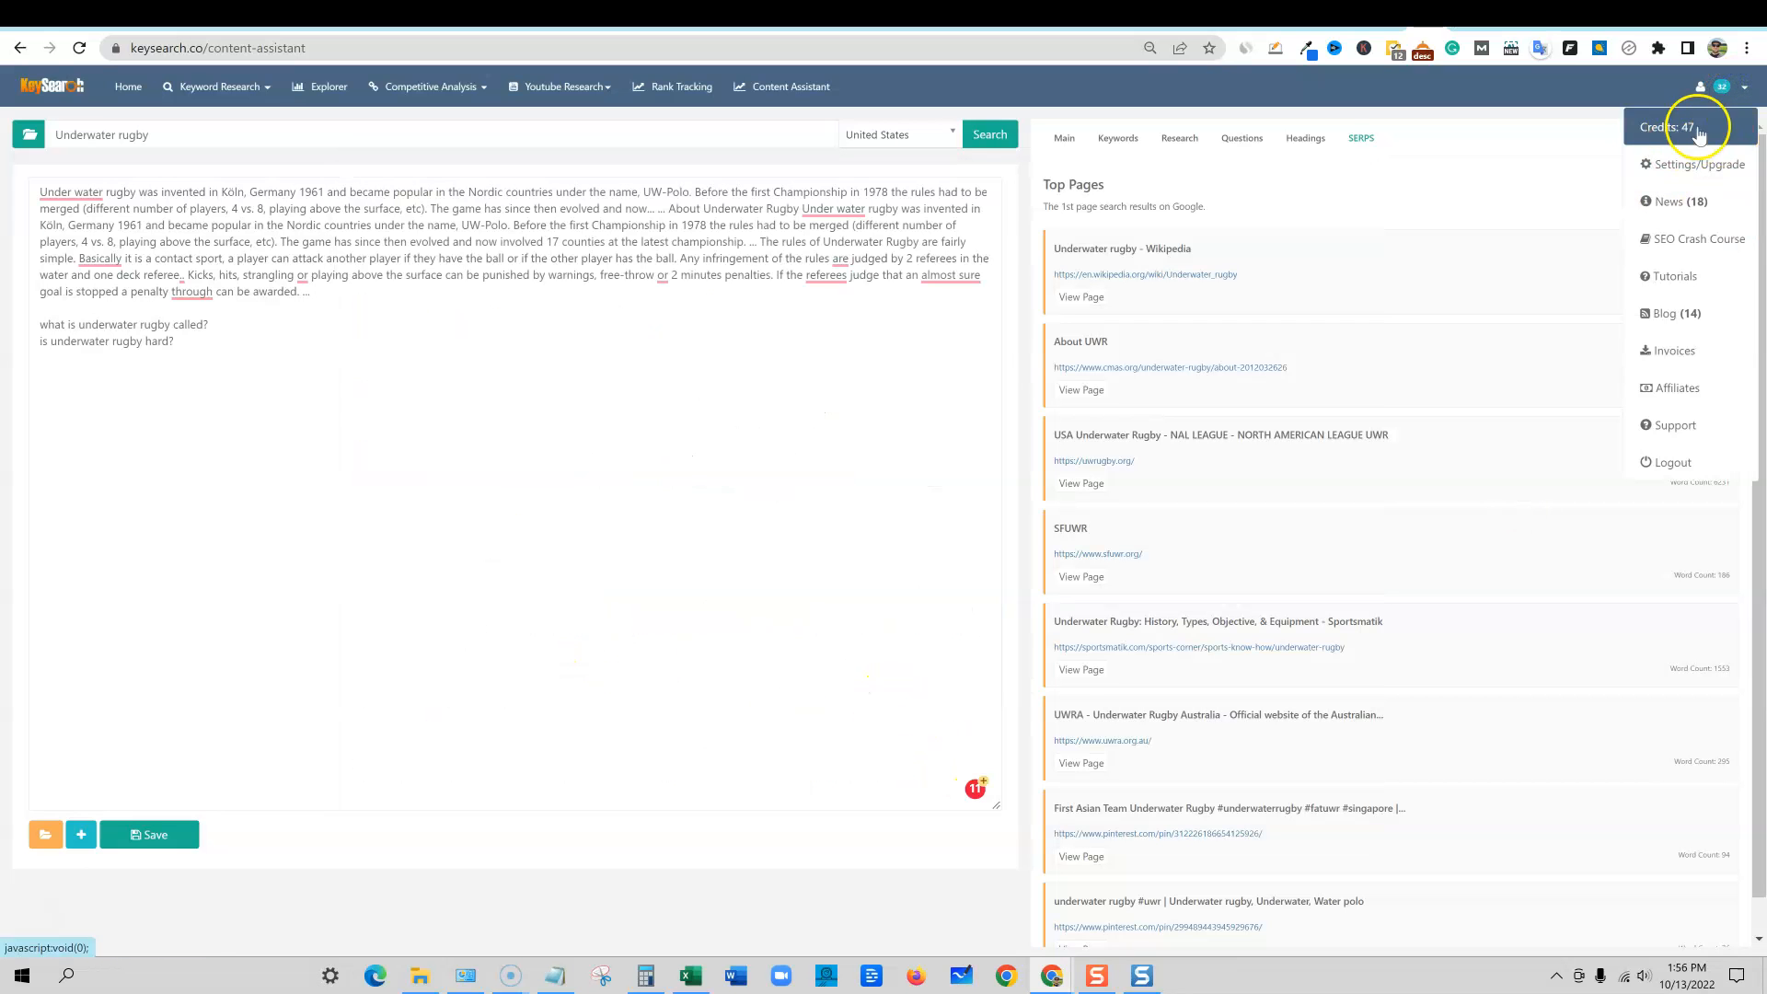
click(615, 363)
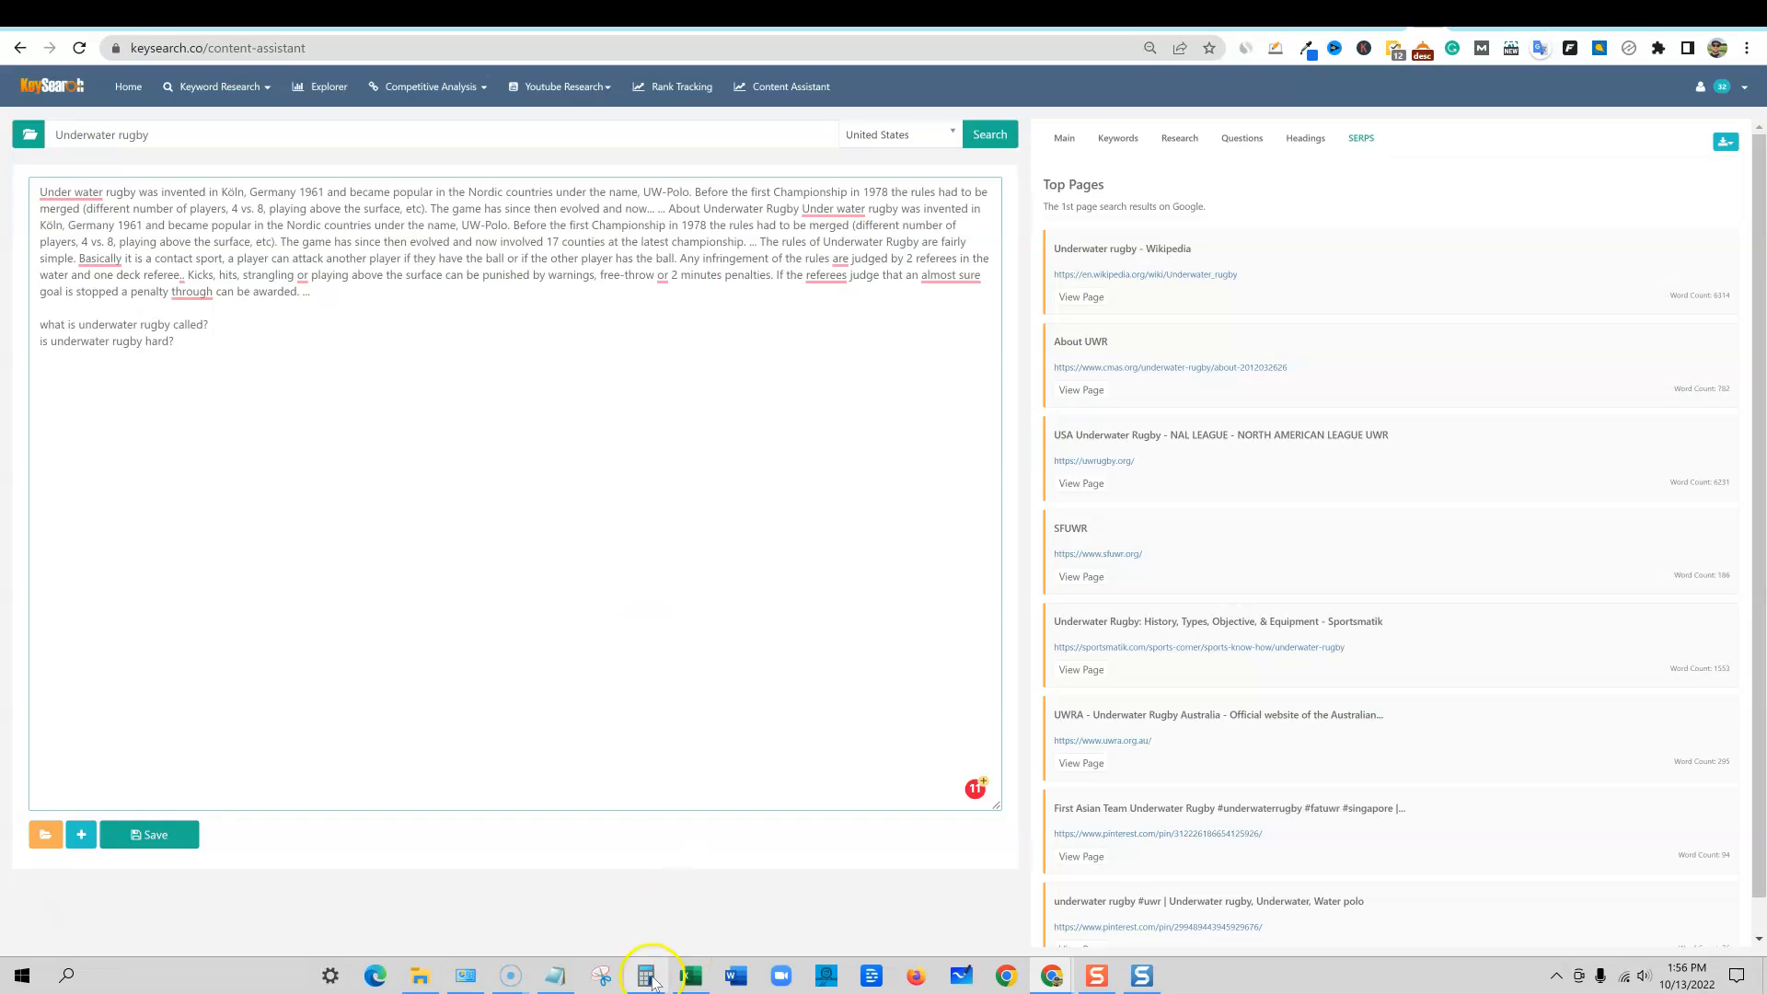
click(556, 975)
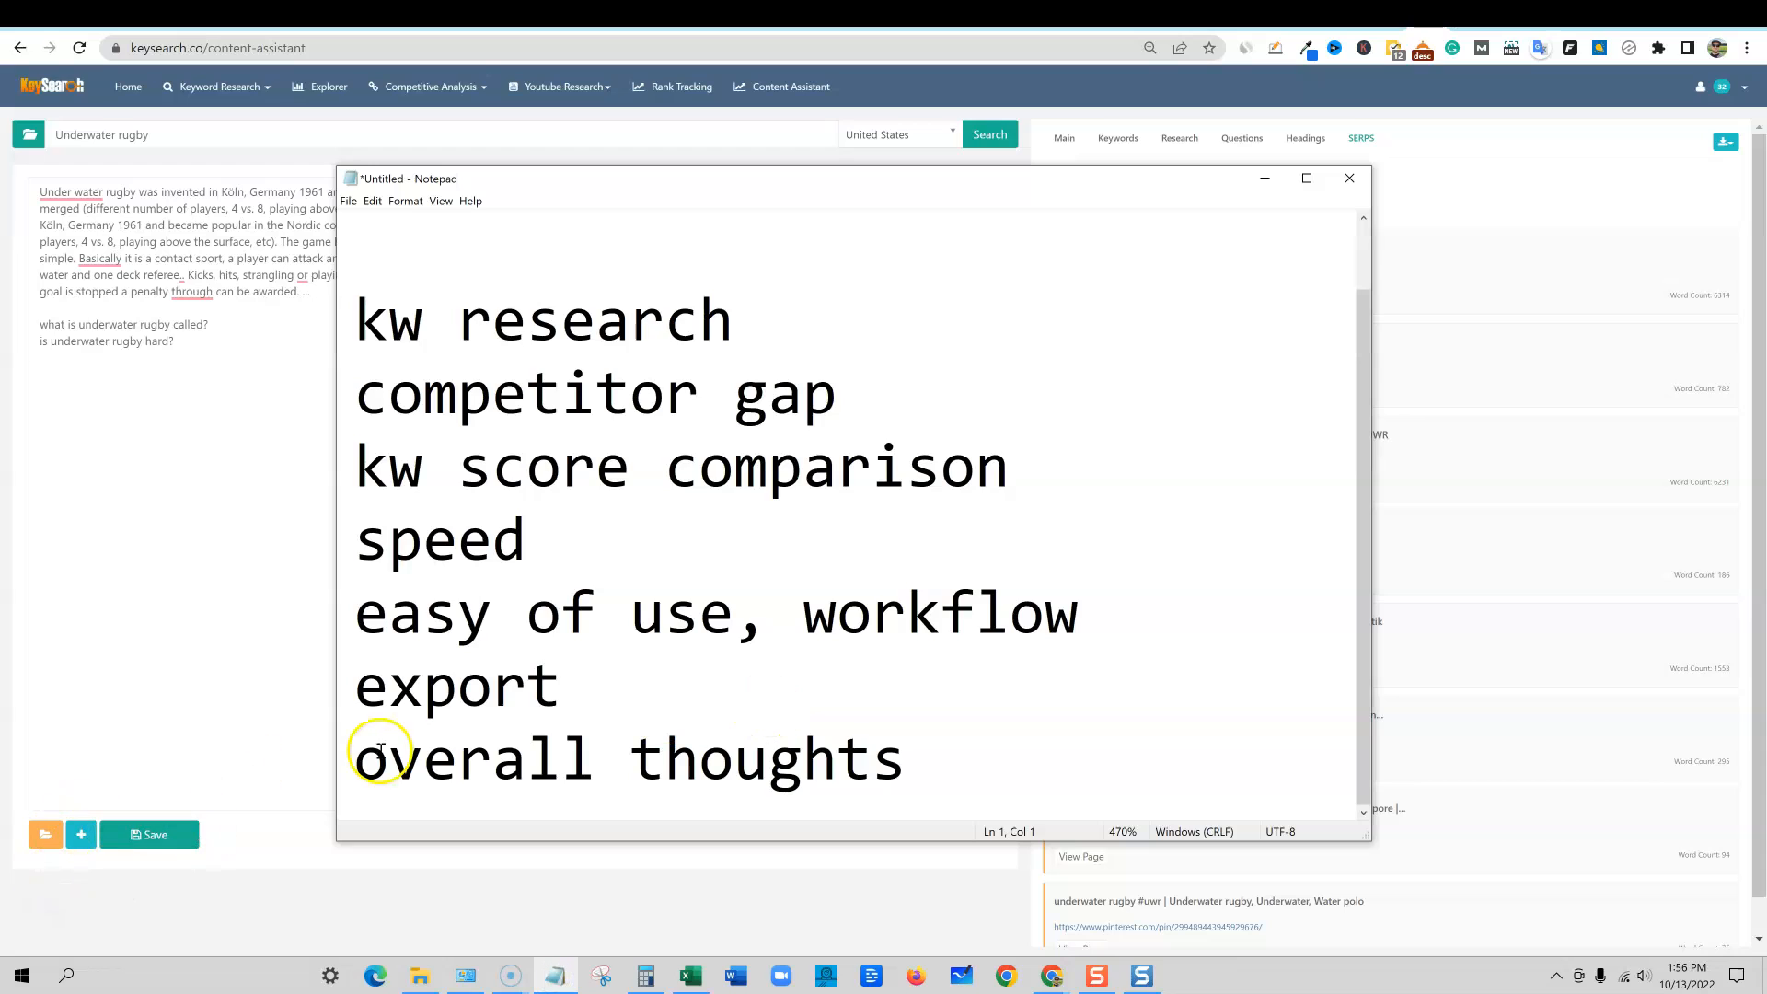